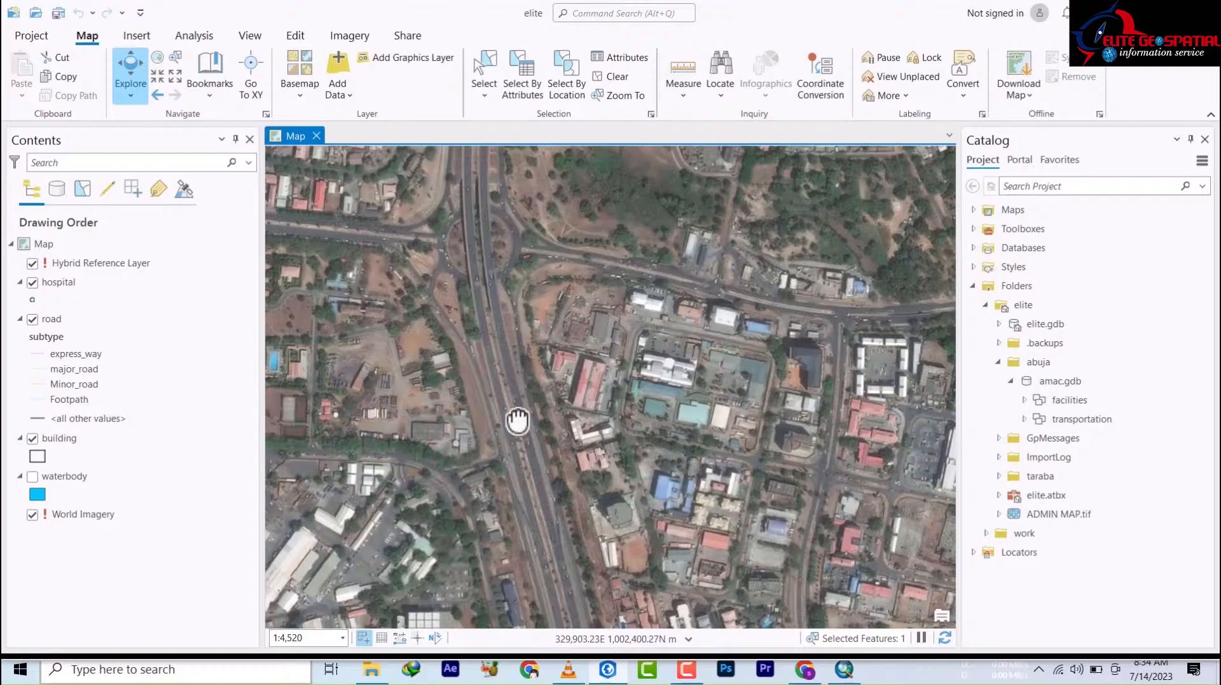
- Start creating a new line feature with the express_way template of the road layer
left_click_drag(515, 422, 501, 496)
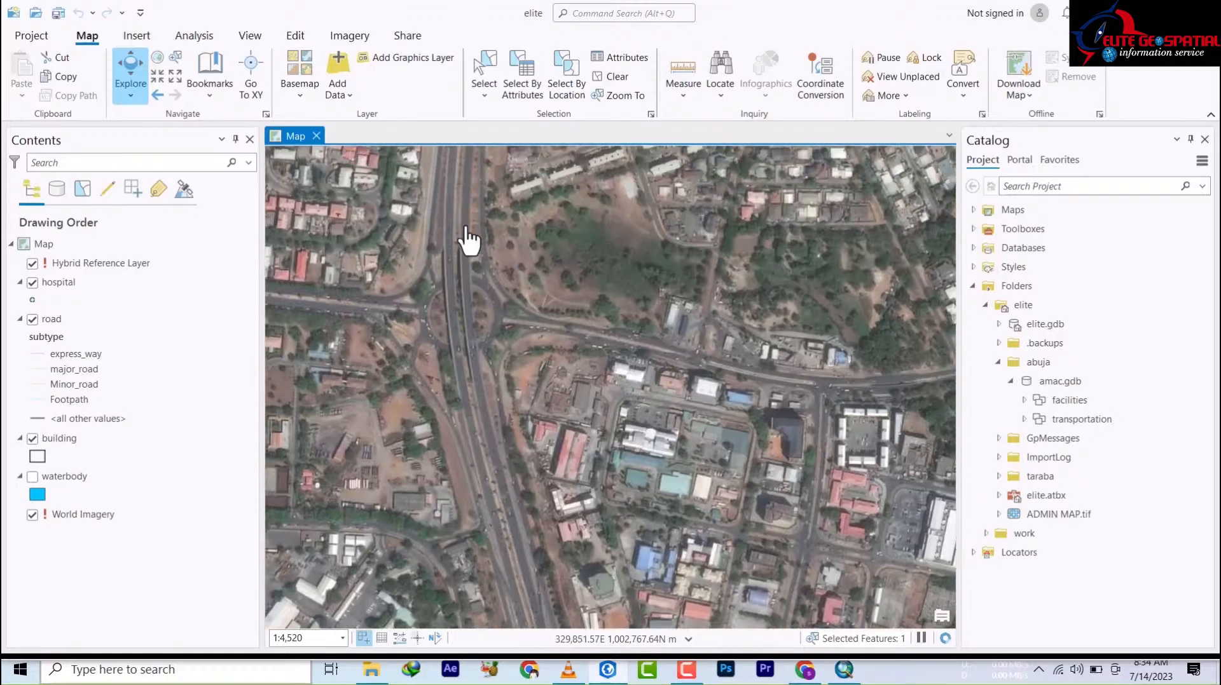
left_click_drag(468, 239, 502, 293)
left_click_drag(716, 480, 643, 449)
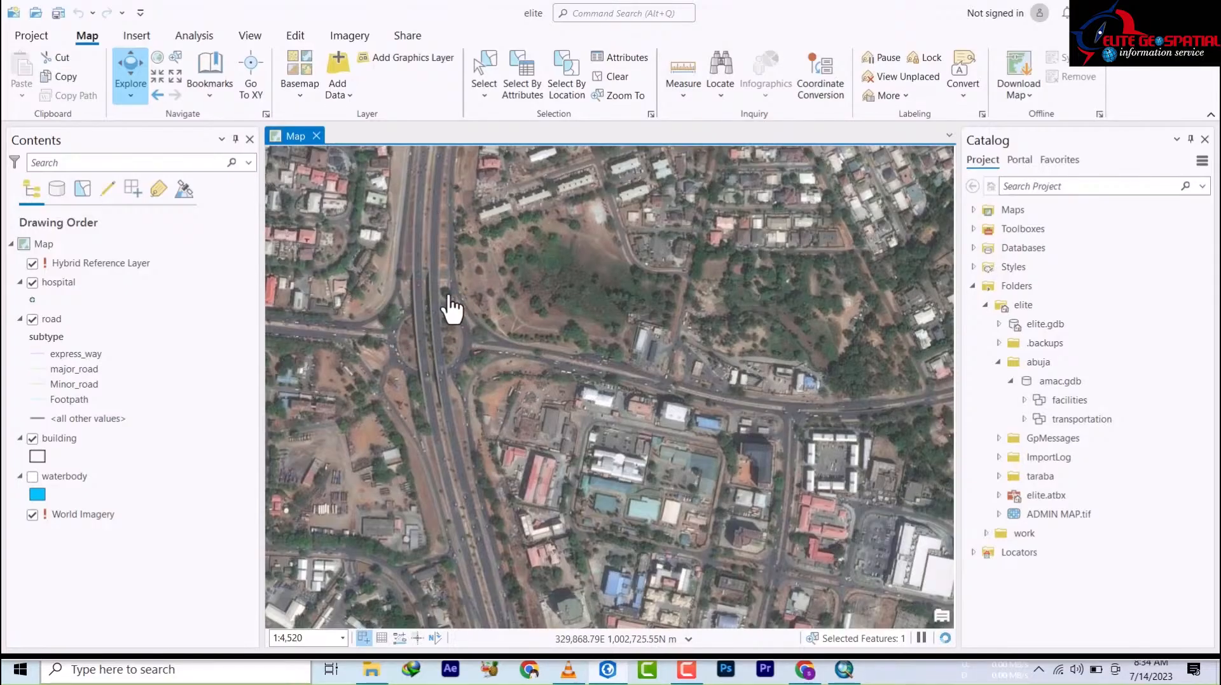
left_click(37, 286)
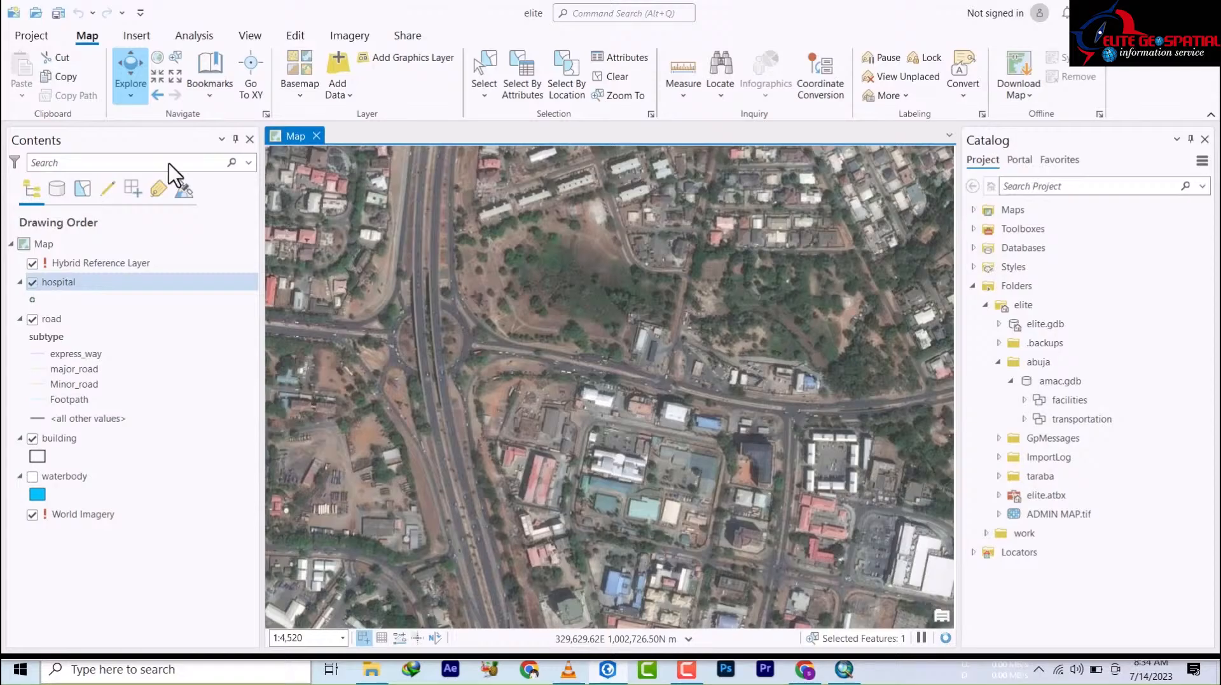
left_click(295, 37)
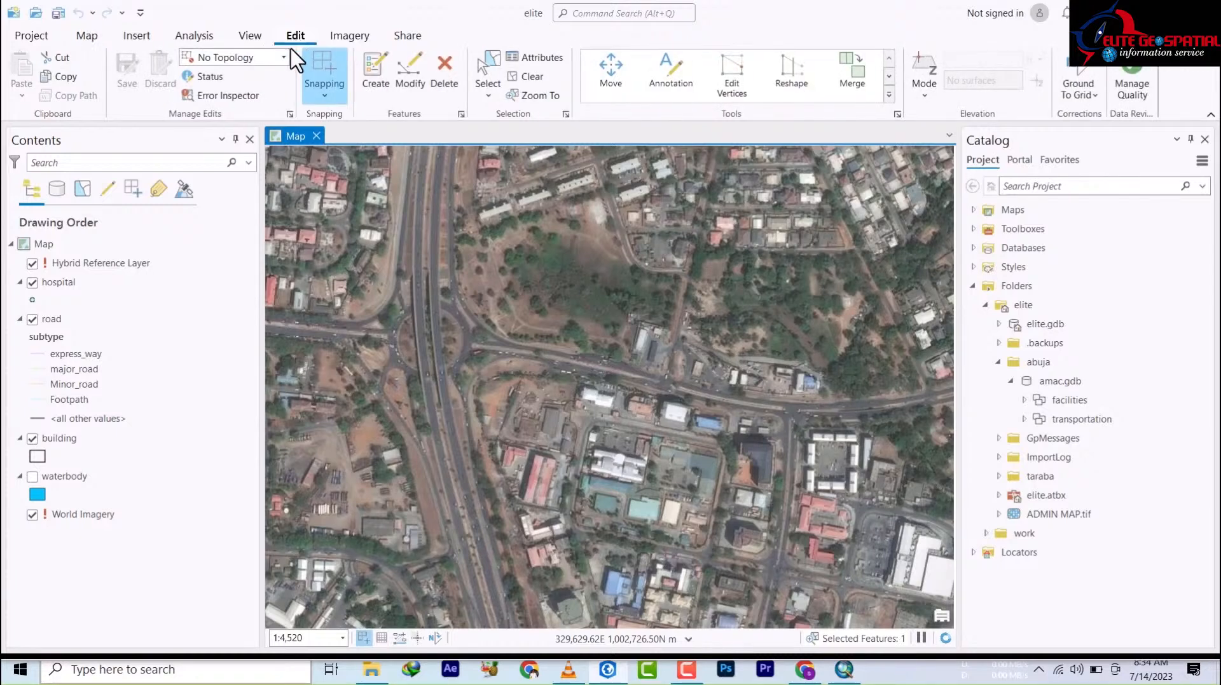
left_click(376, 75)
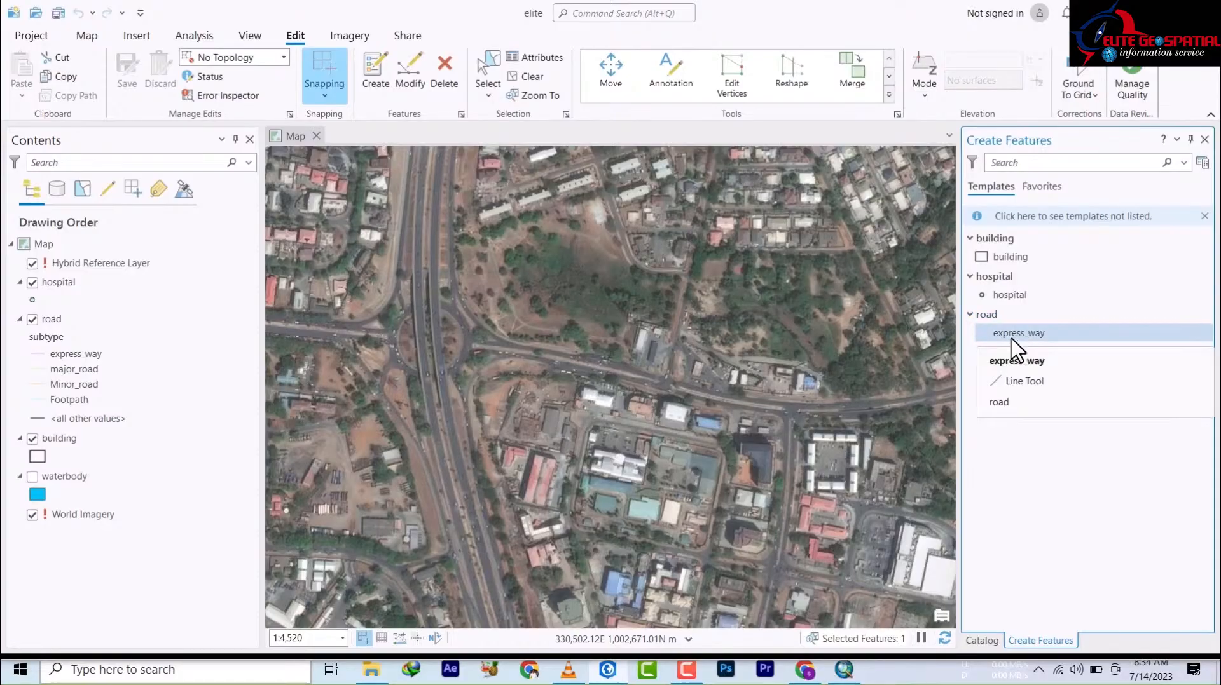
left_click(1017, 334)
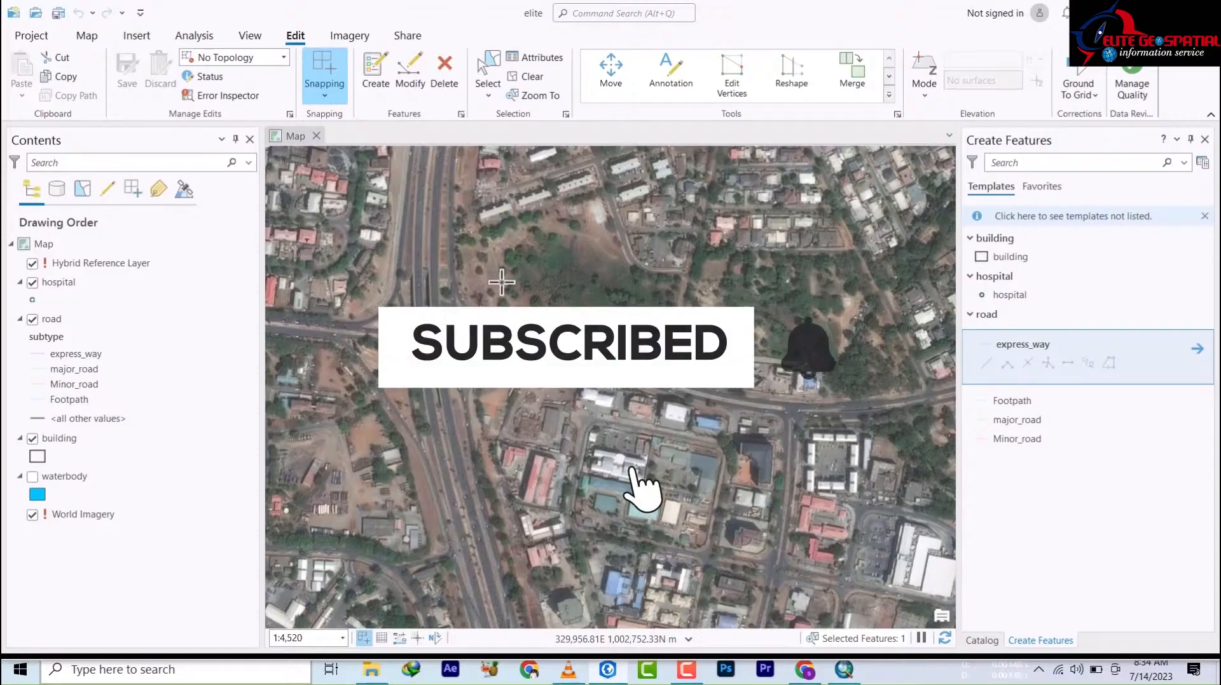
- Digitize the eastern carriageway of the expressway northward from its southern stretch, following the lane past the first road junction
scroll(489, 293, "up", 4)
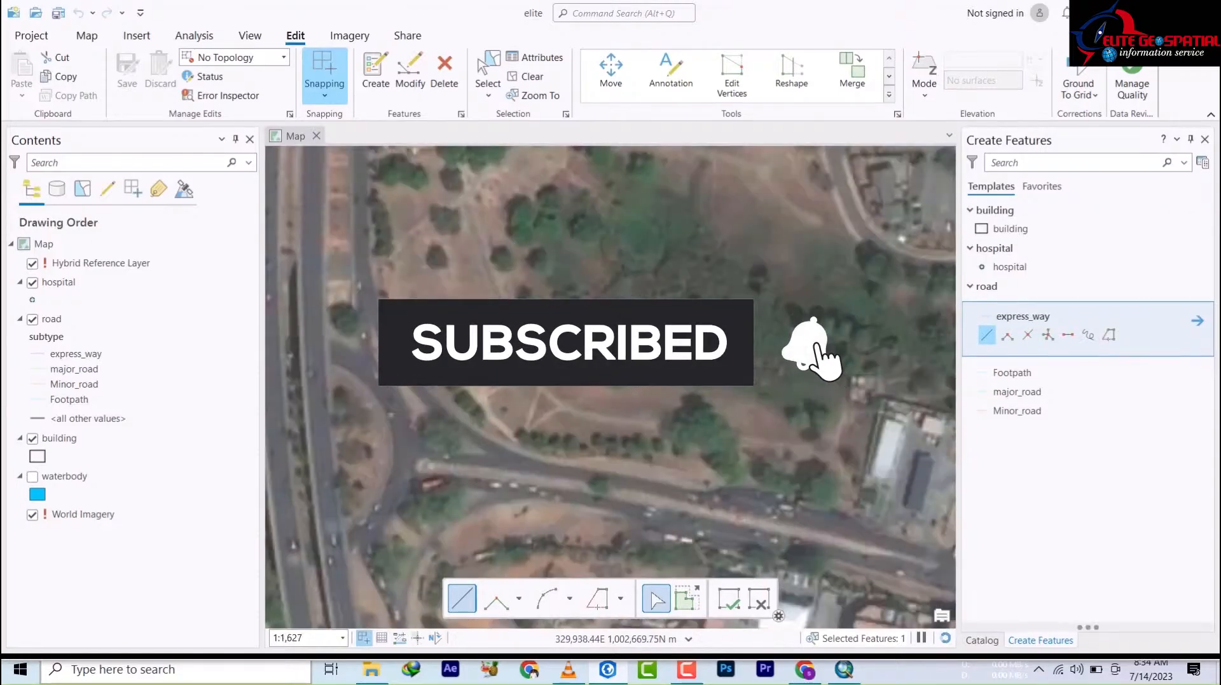
scroll(517, 227, "down", 8)
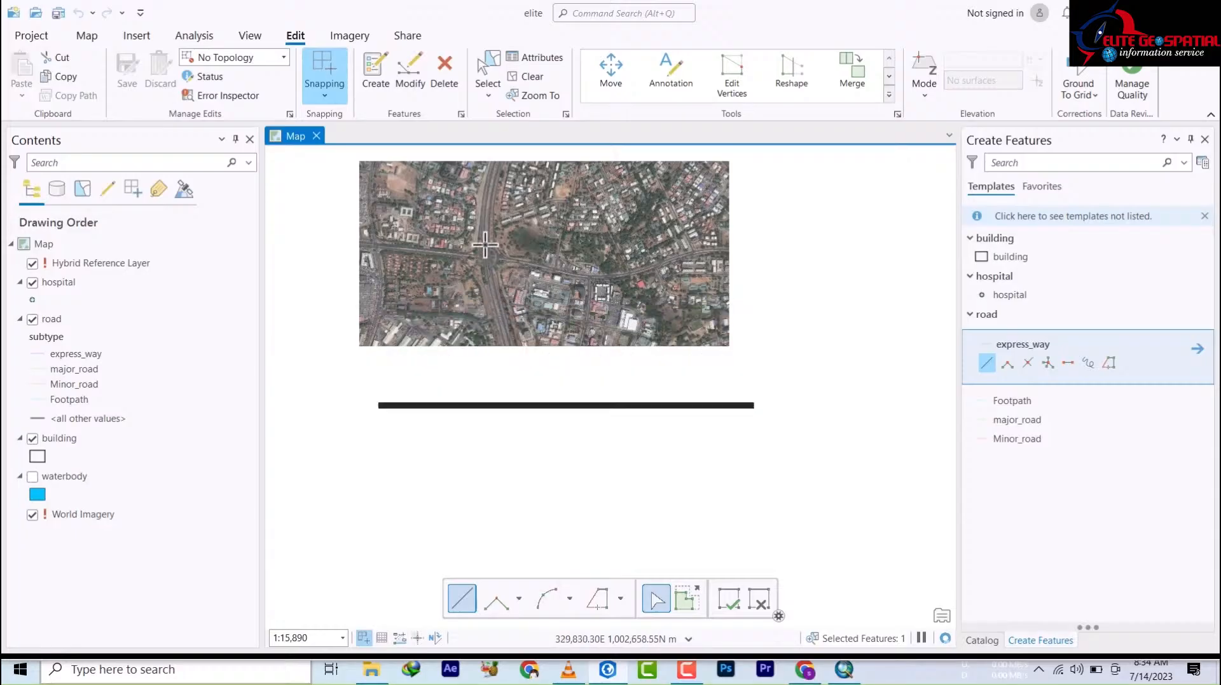
scroll(483, 242, "up", 3)
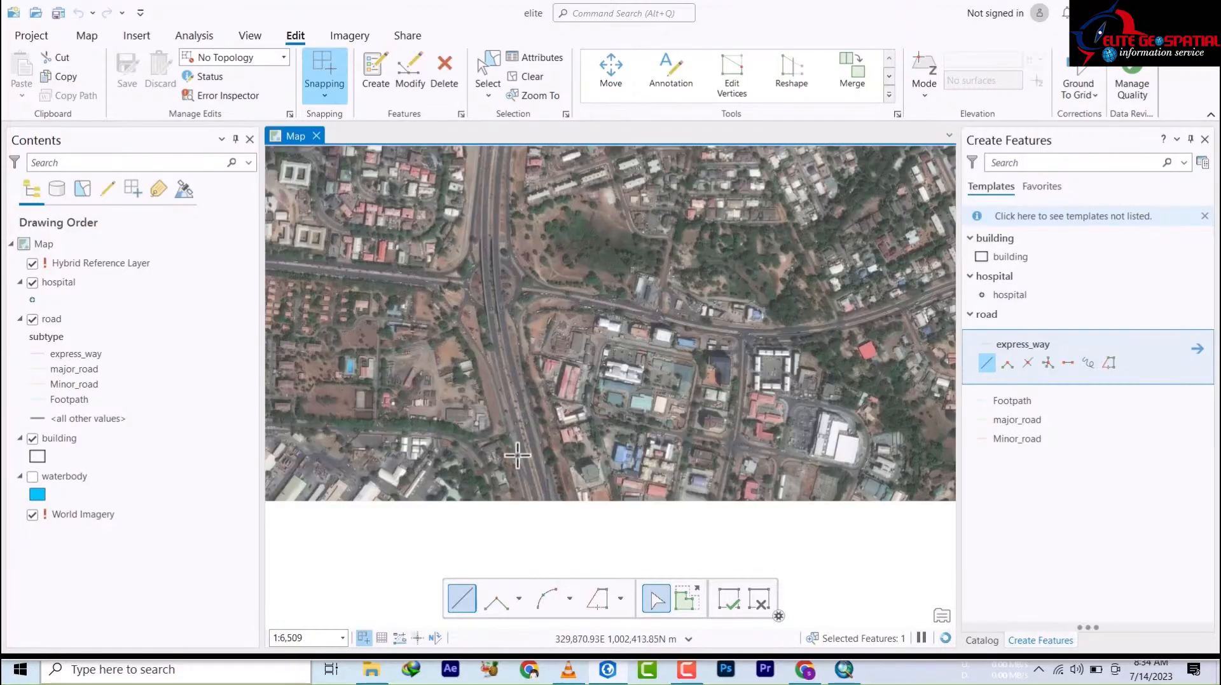
scroll(477, 264, "up", 2)
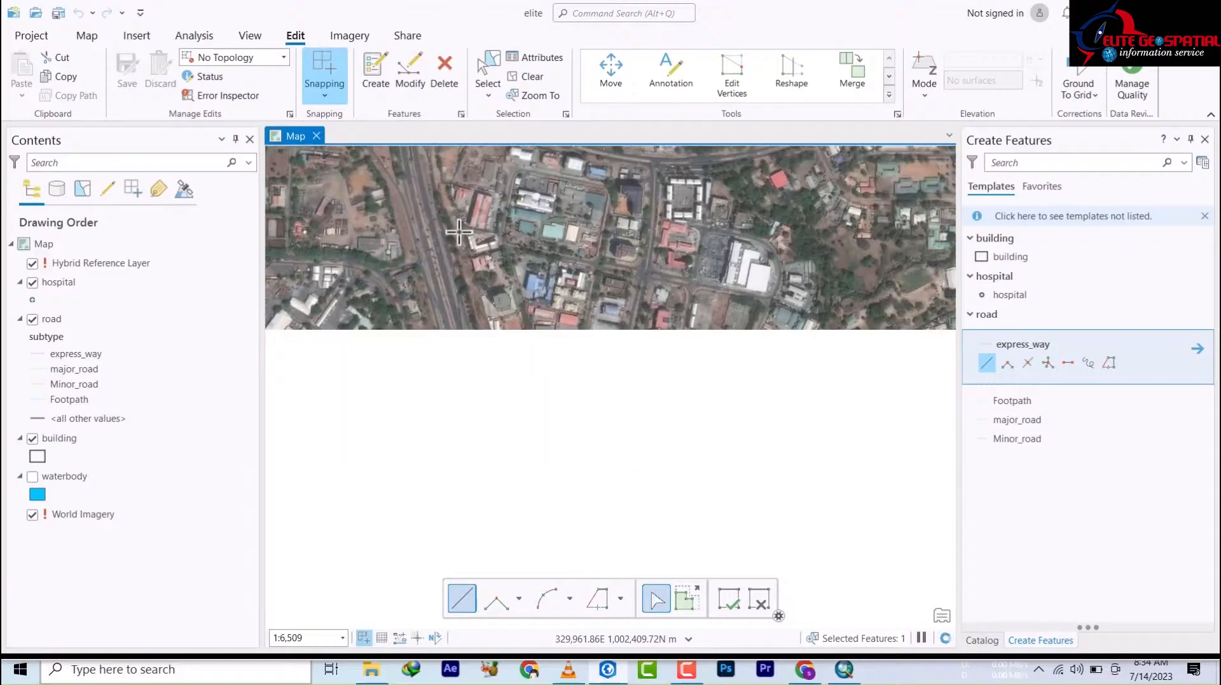
scroll(423, 273, "up", 2)
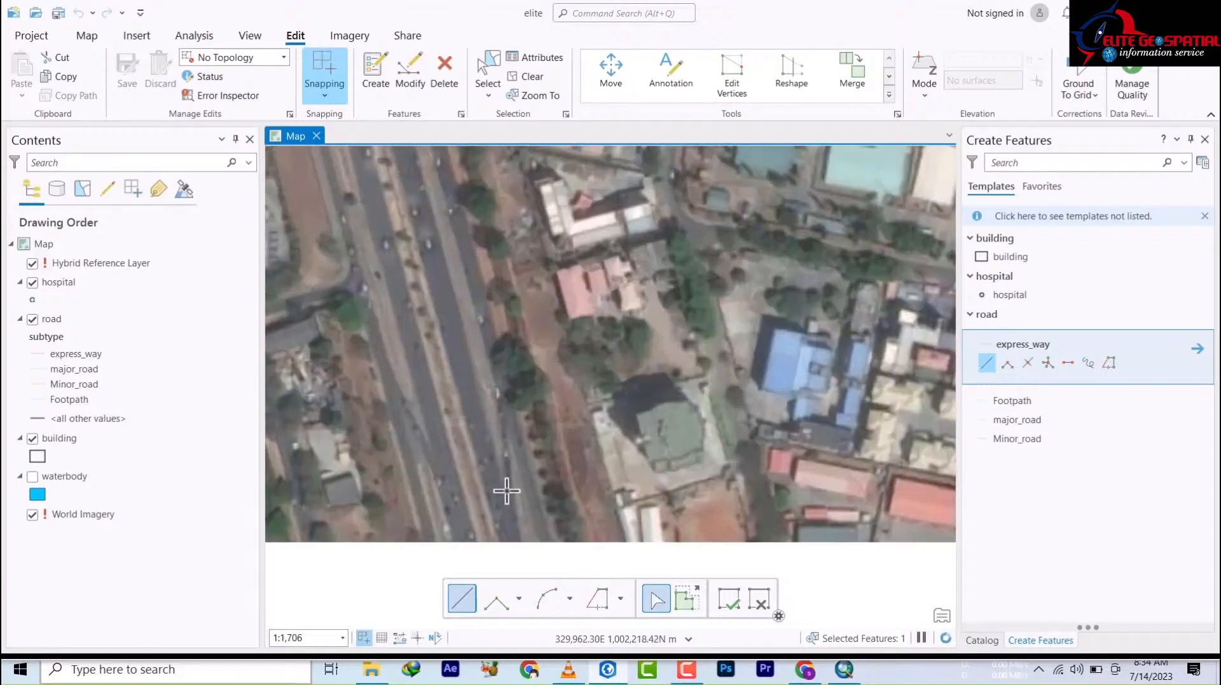
scroll(507, 491, "down", 2)
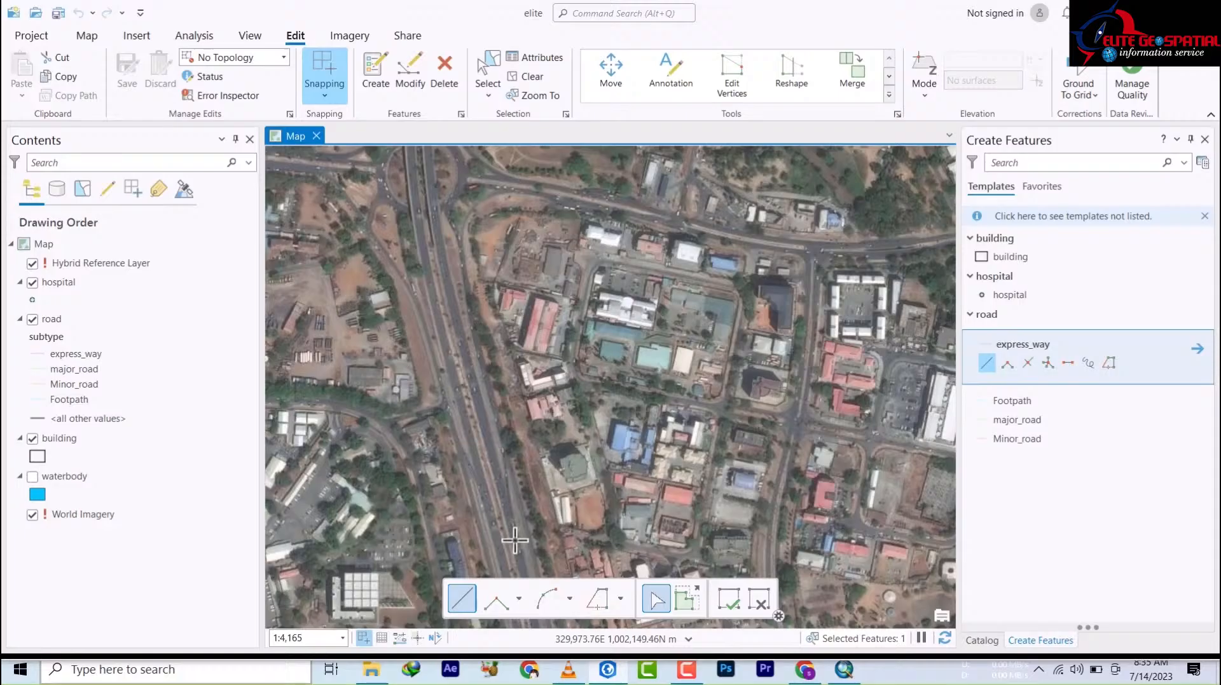
left_click(492, 454)
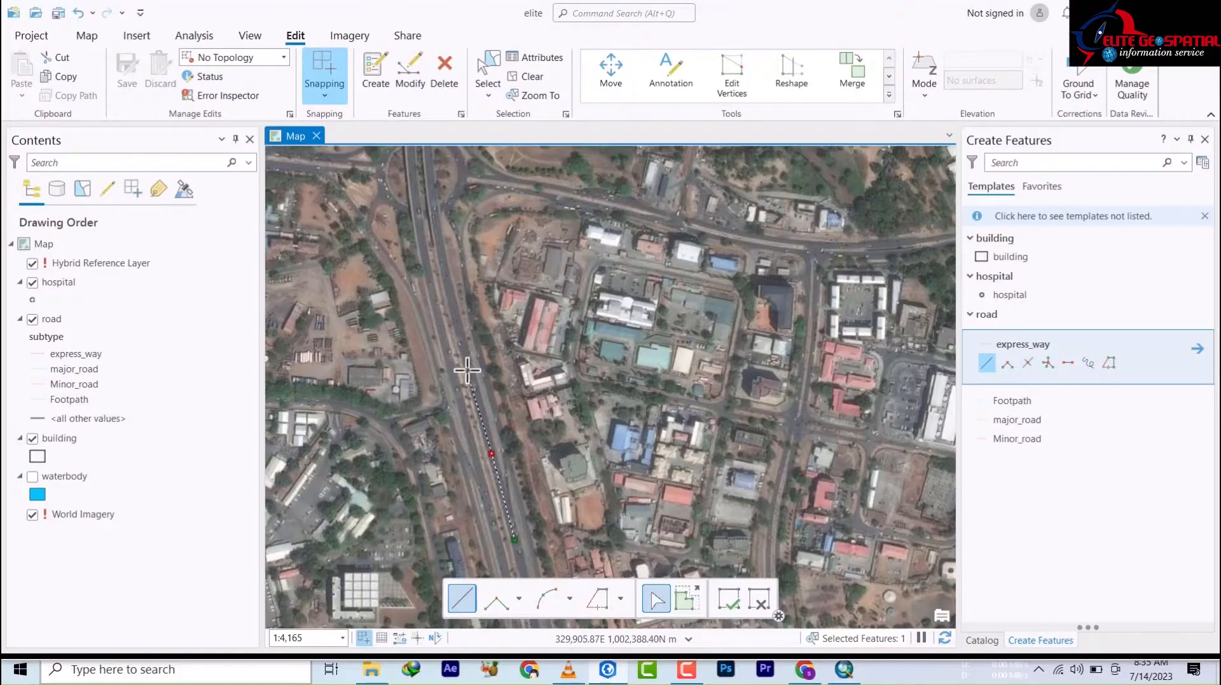
left_click(469, 369)
left_click_drag(469, 370, 475, 517)
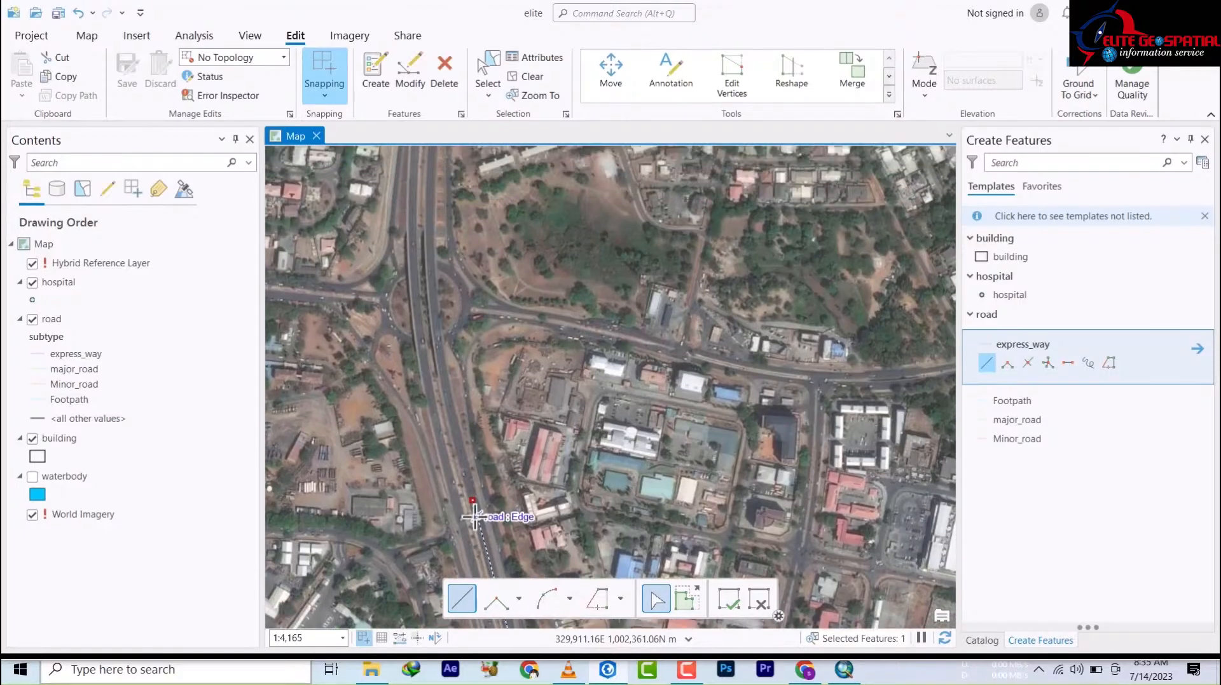
left_click(457, 438)
left_click(445, 381)
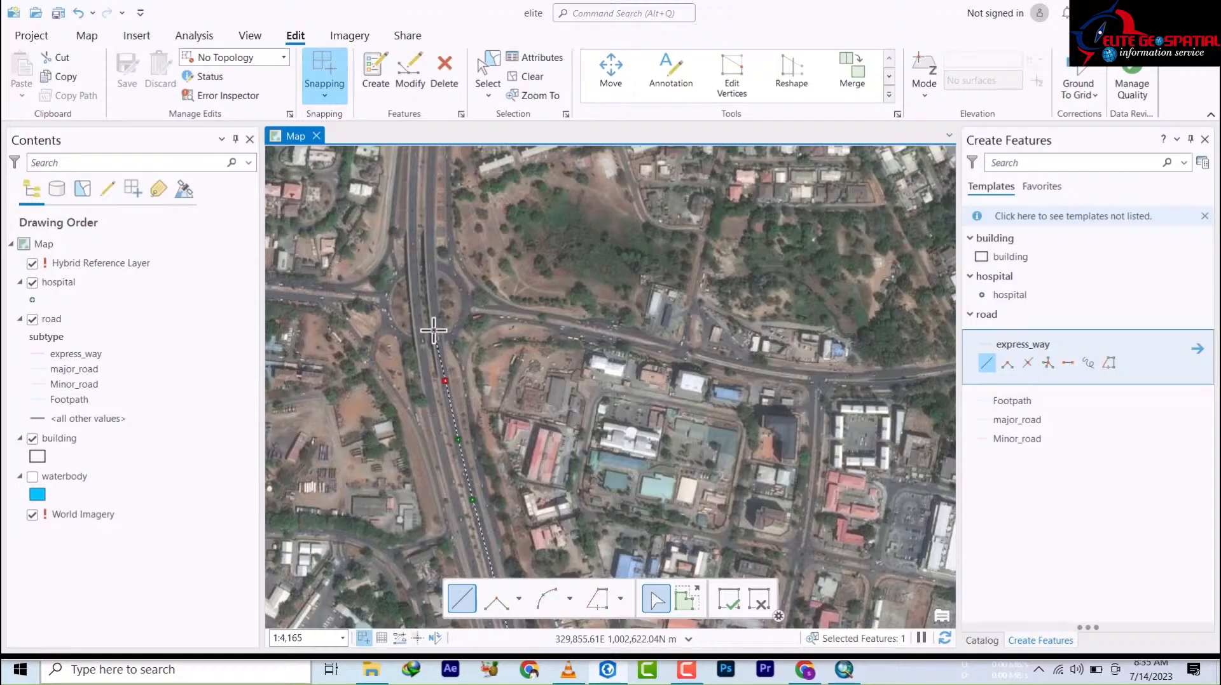
left_click(435, 328)
left_click(430, 198)
- Continue the express_way line north along the carriageway's curve up to the edge of the cloverleaf interchange
left_click_drag(433, 213, 437, 578)
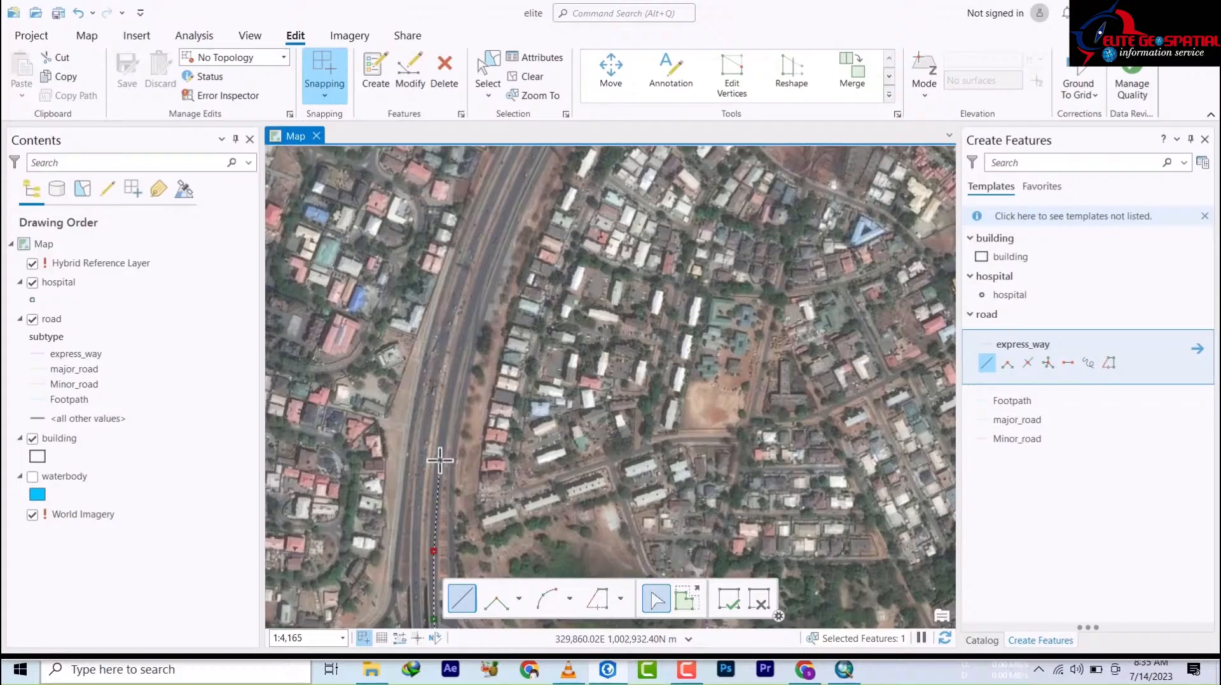
left_click(438, 459)
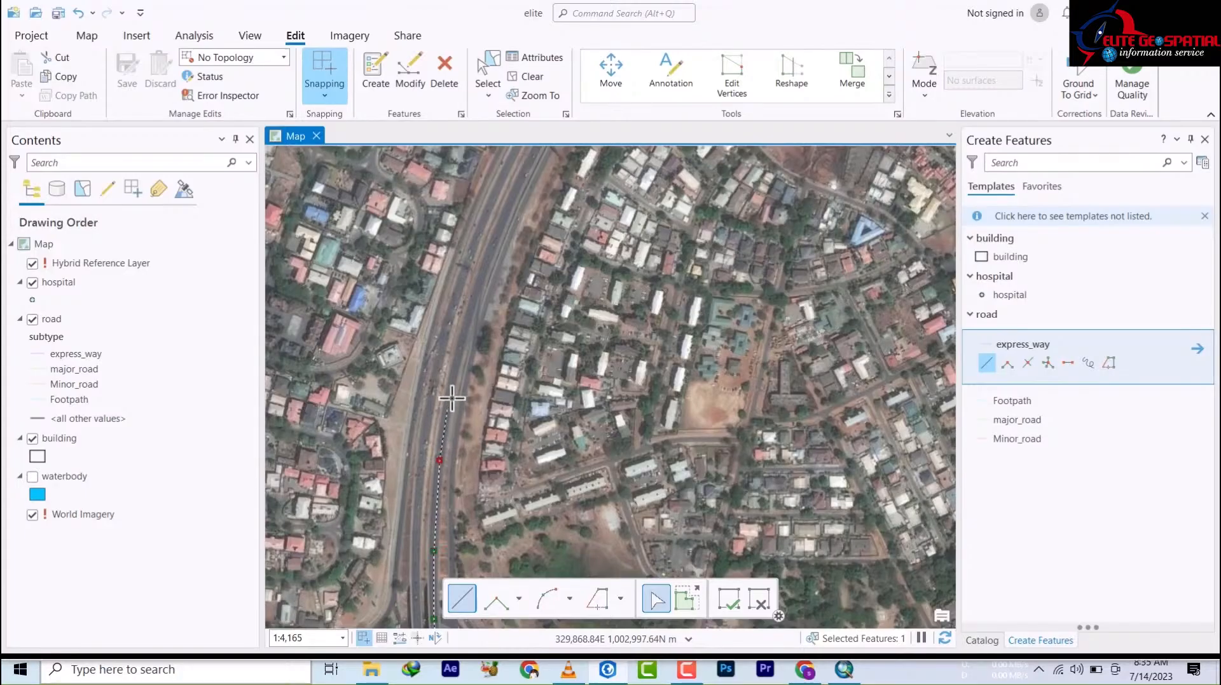
left_click(459, 352)
left_click(470, 308)
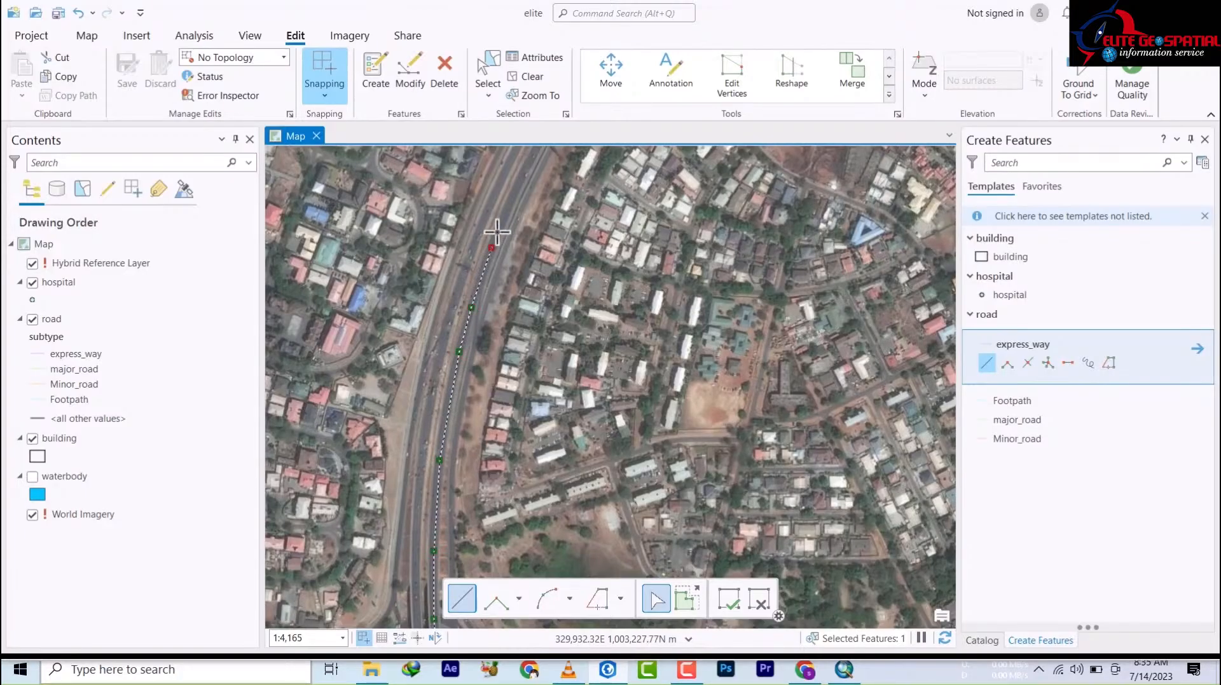
left_click(524, 170)
left_click_drag(519, 243, 452, 509)
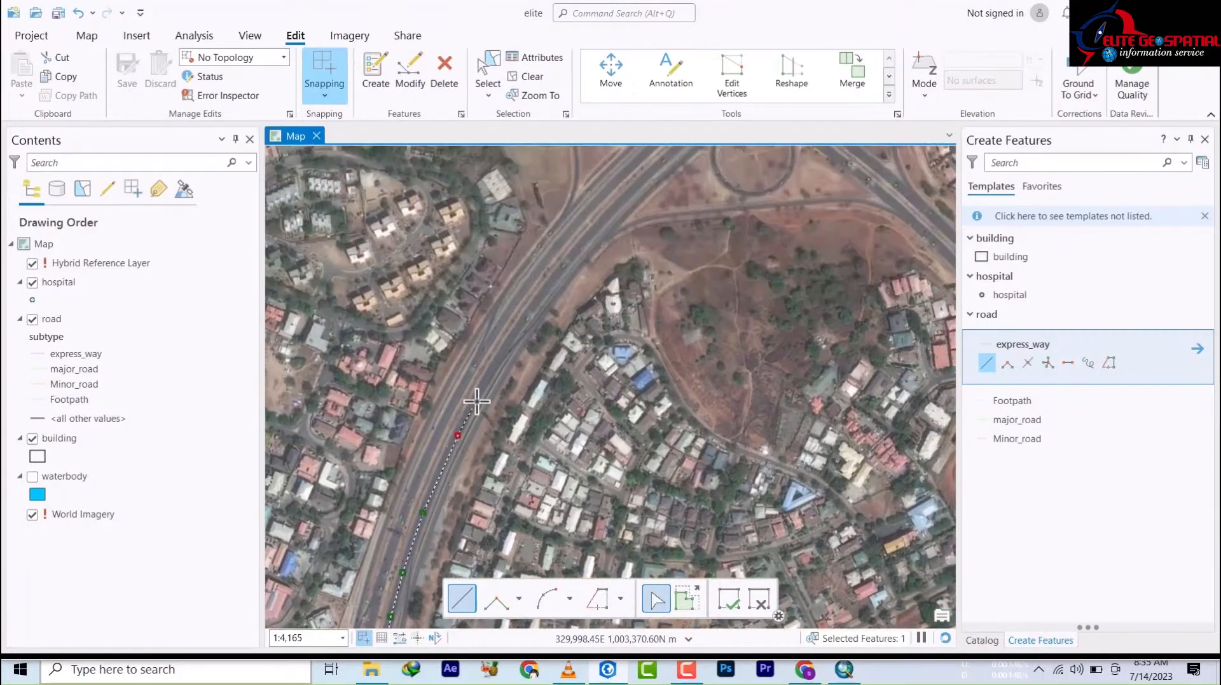
left_click(487, 373)
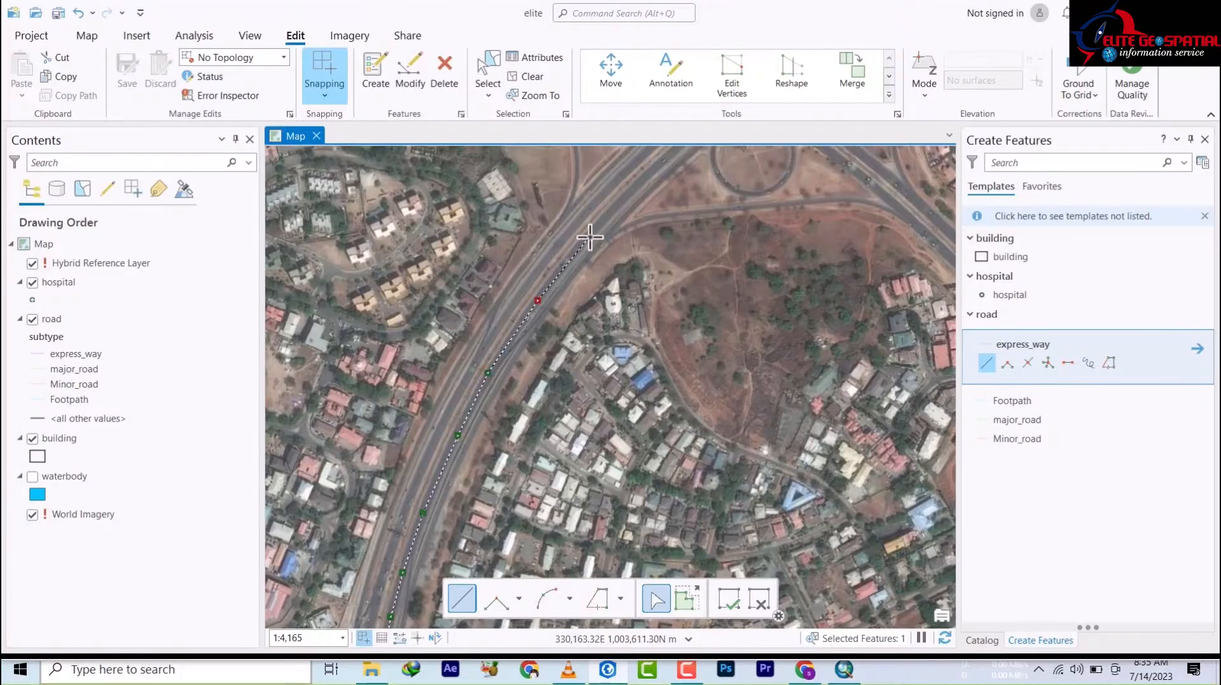
left_click(648, 174)
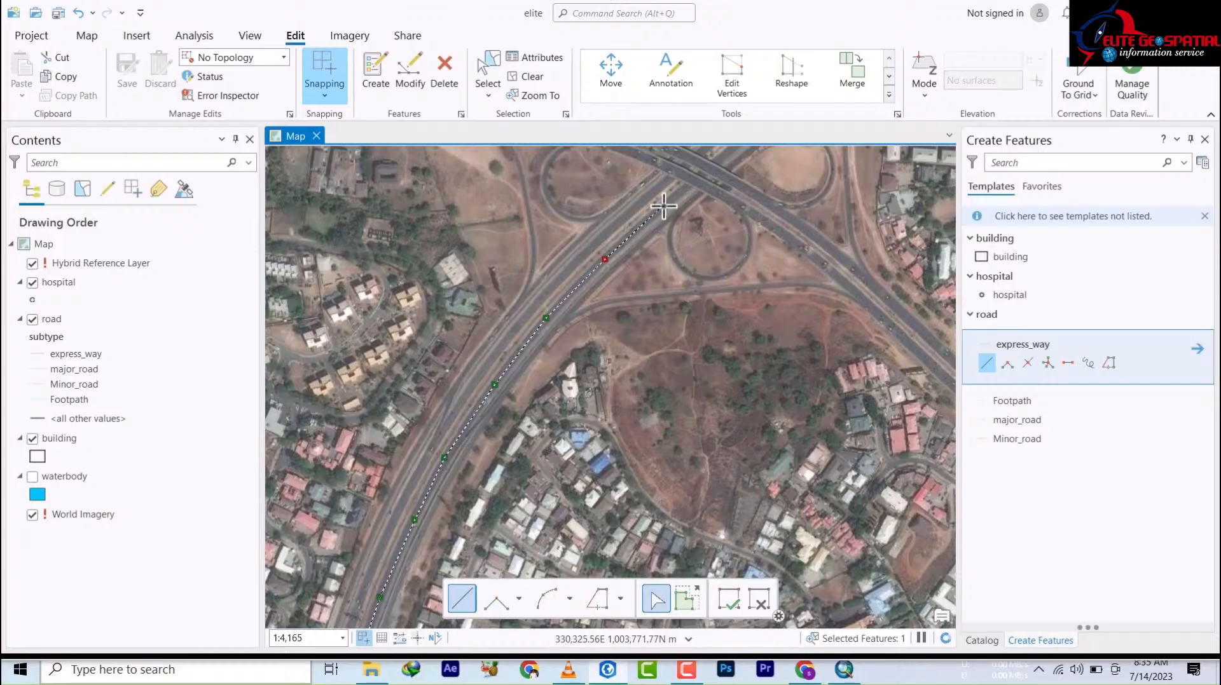
left_click(670, 198)
- Extend the express_way line through the cloverleaf interchange and finish it on the carriageway to the northeast
left_click_drag(670, 198, 479, 436)
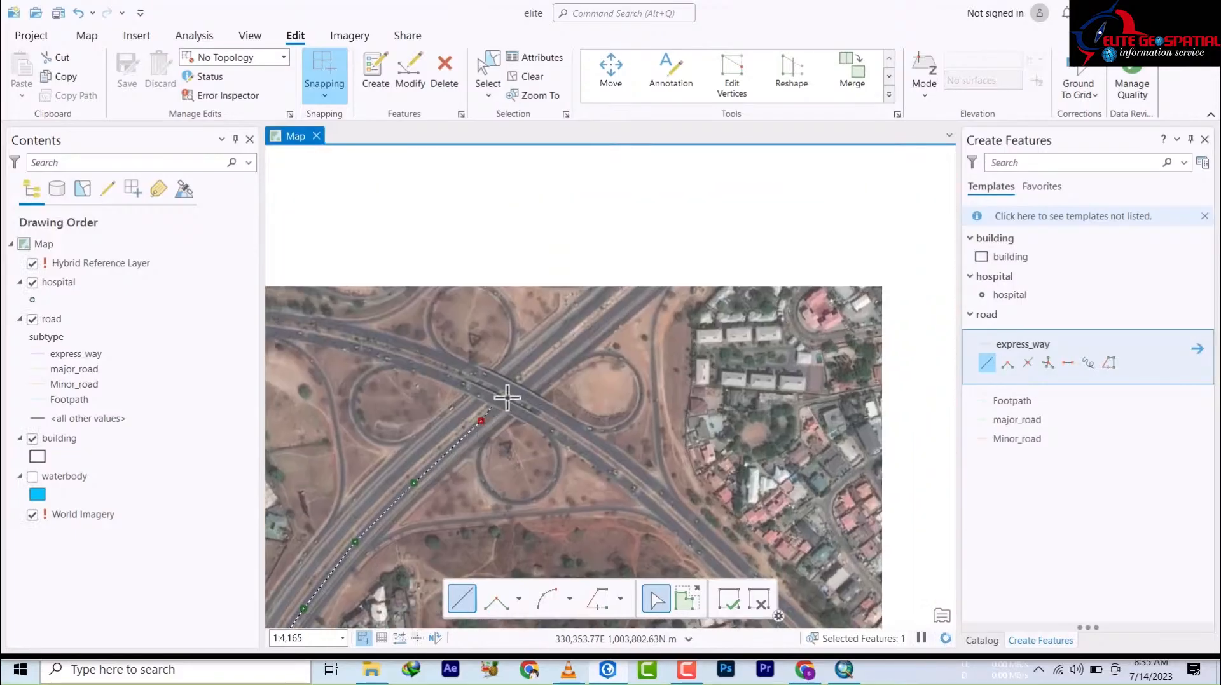
left_click(550, 367)
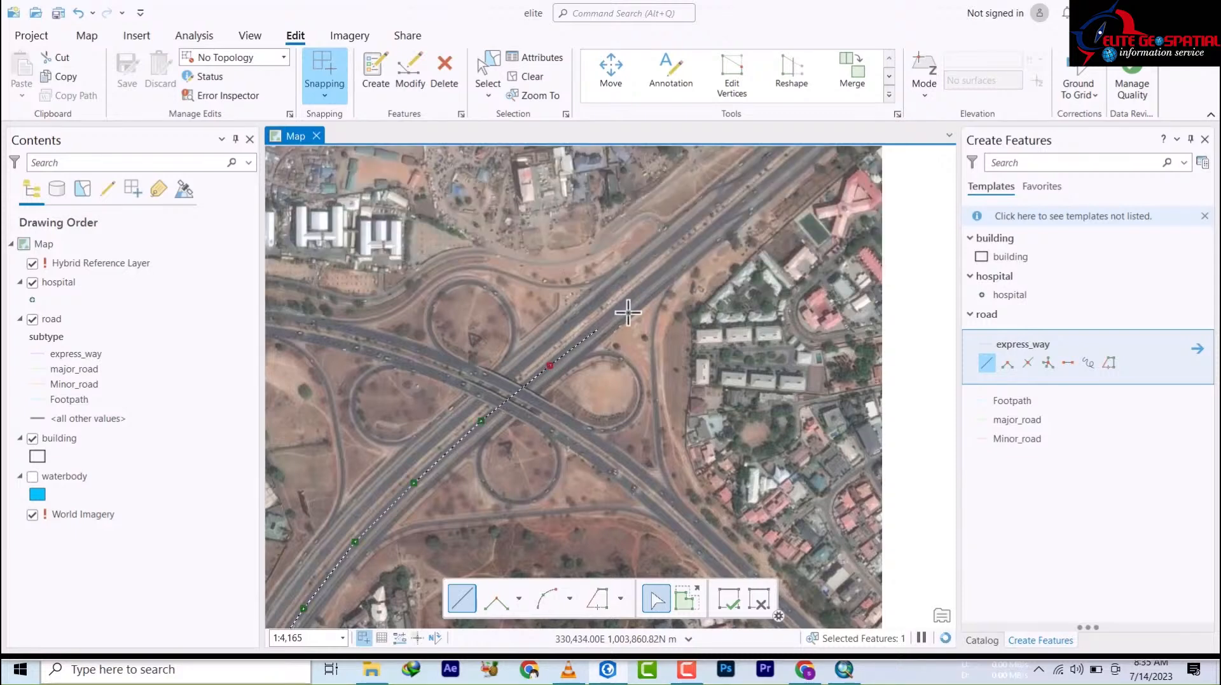
left_click(658, 275)
double_click(773, 179)
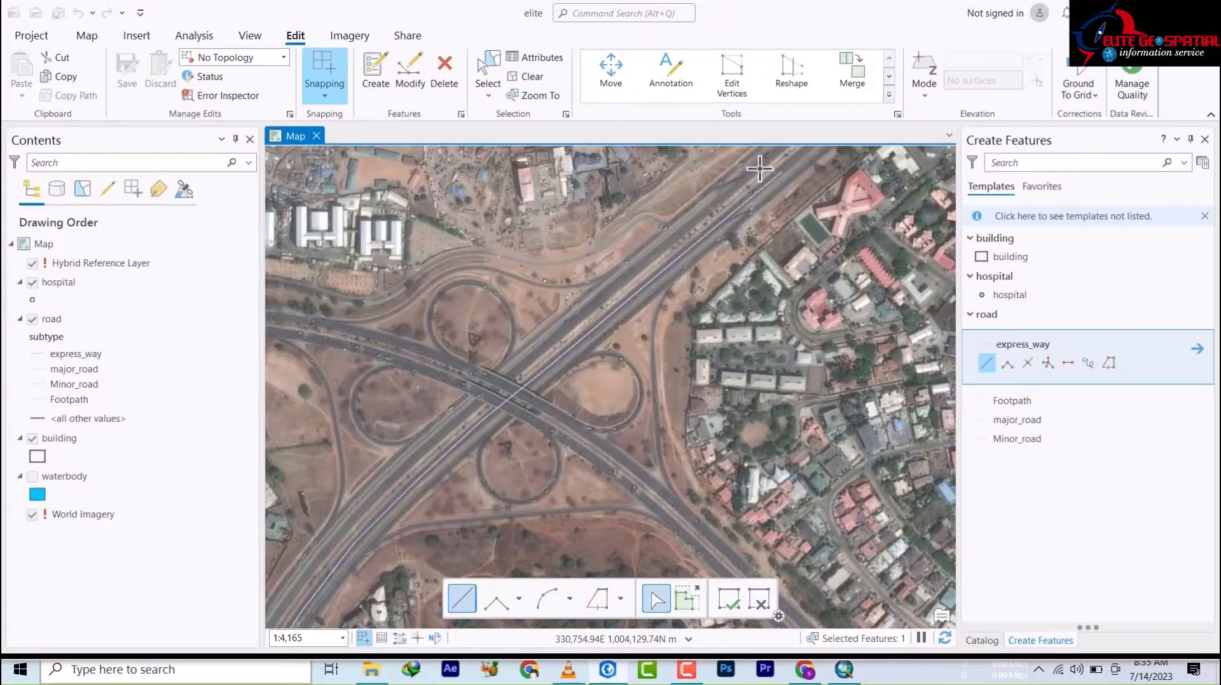
- Examine the drawn express_way line against the imagery, from the cloverleaf interchange back to its southern end
scroll(592, 328, "down", 10)
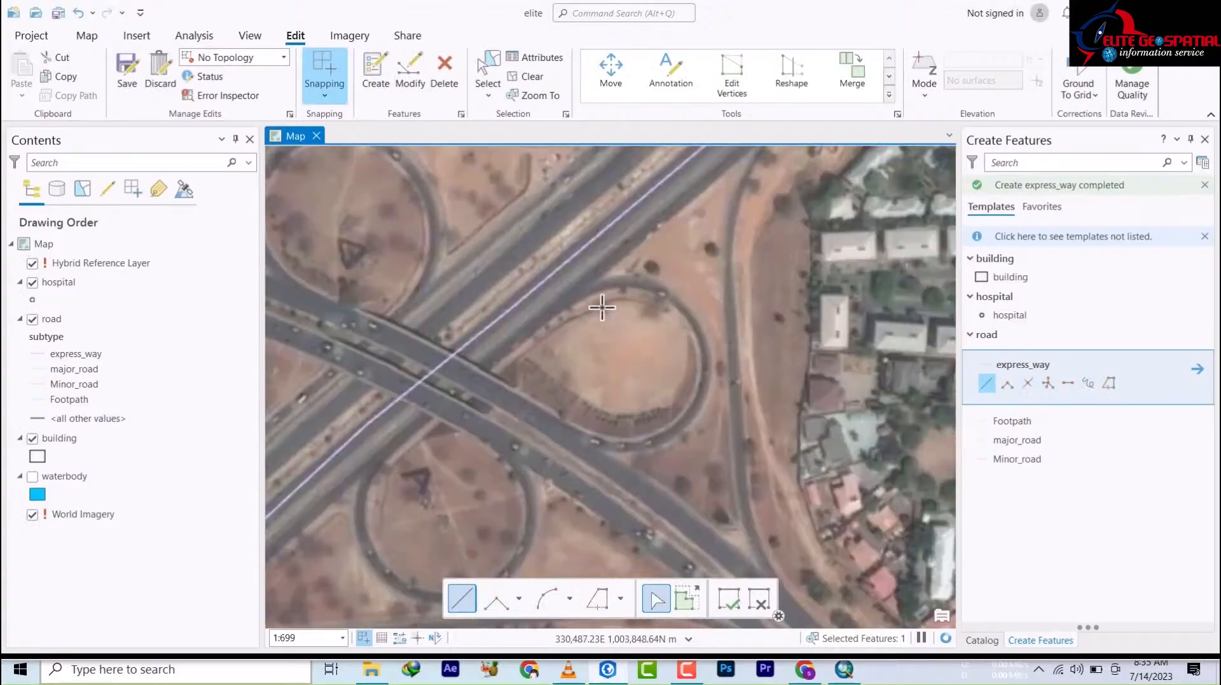
scroll(603, 321, "up", 7)
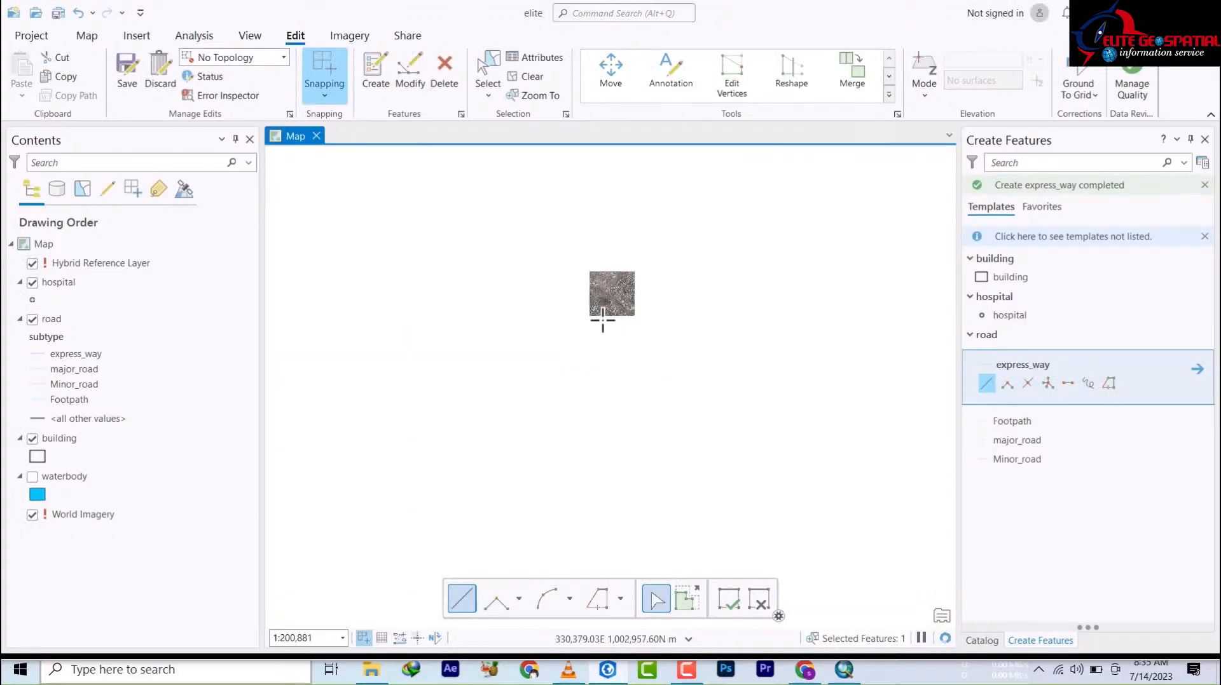
left_click_drag(653, 373, 673, 497)
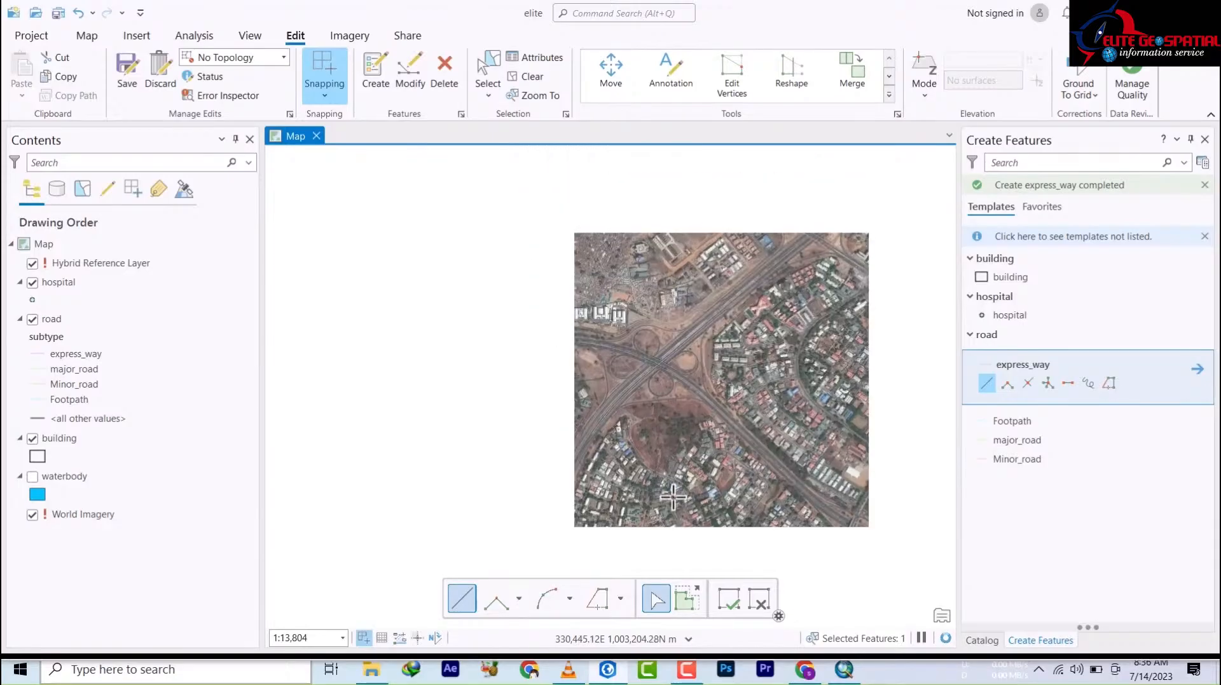
scroll(635, 332, "up", 3)
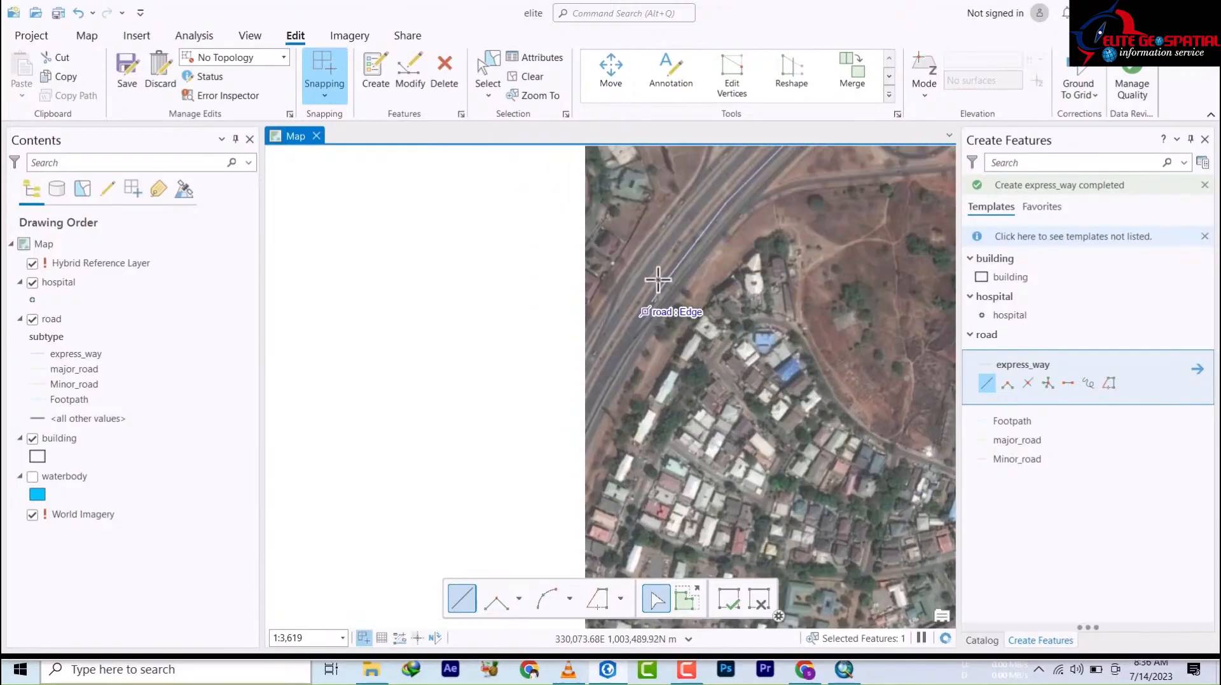
left_click_drag(657, 281, 642, 428)
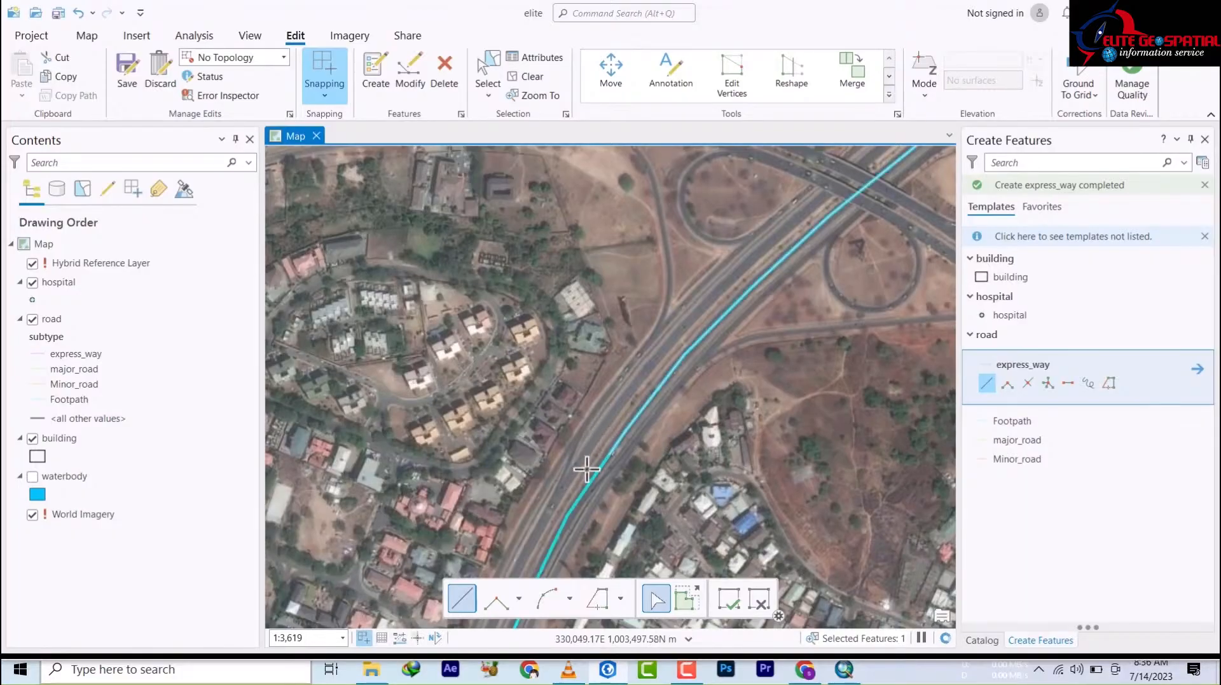
left_click_drag(585, 468, 688, 49)
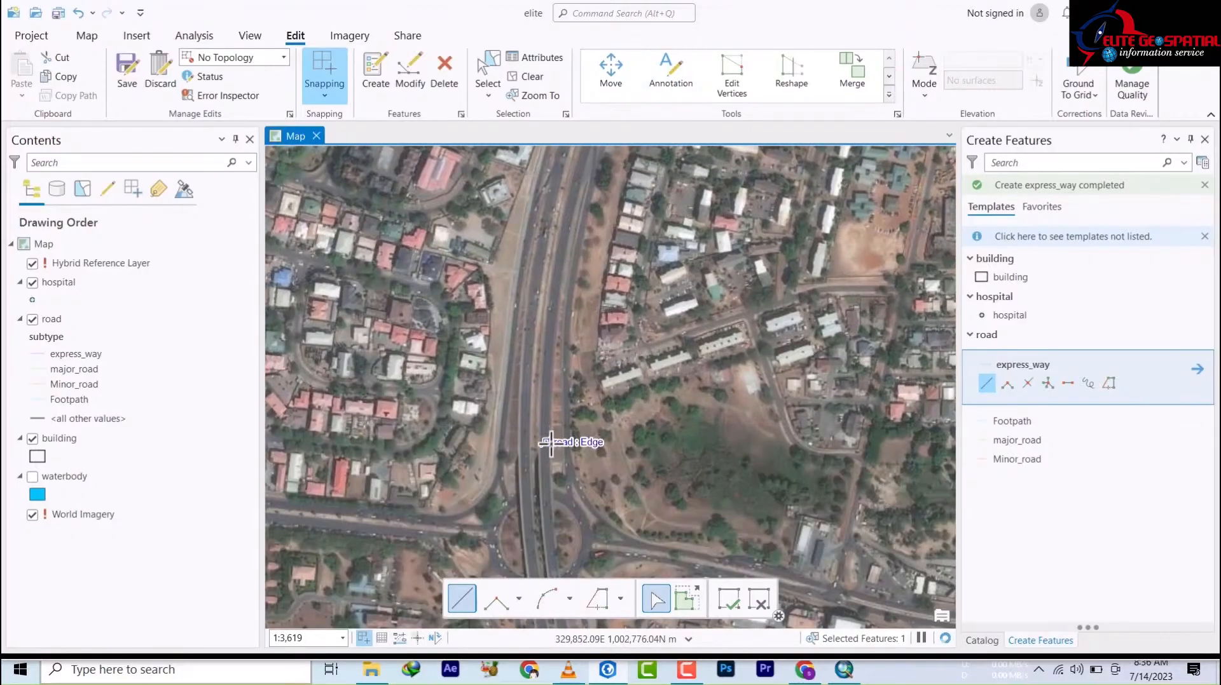
left_click_drag(551, 514, 477, 47)
left_click_drag(539, 524, 543, 447)
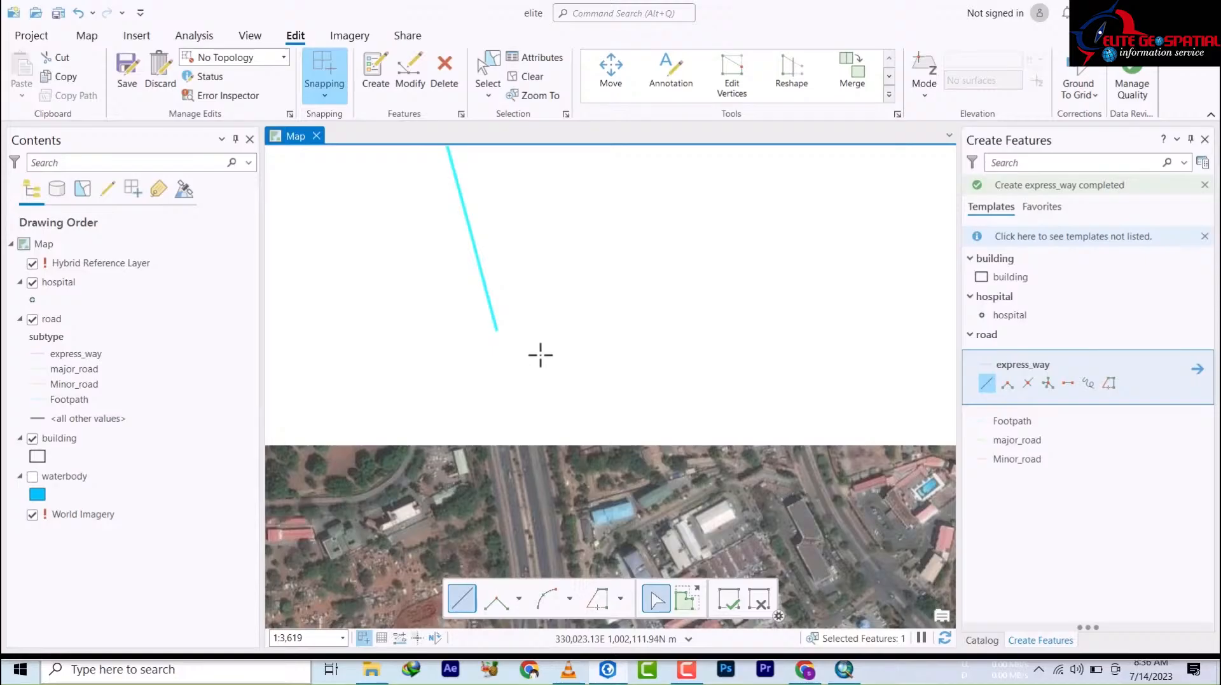
left_click_drag(540, 355, 592, 502)
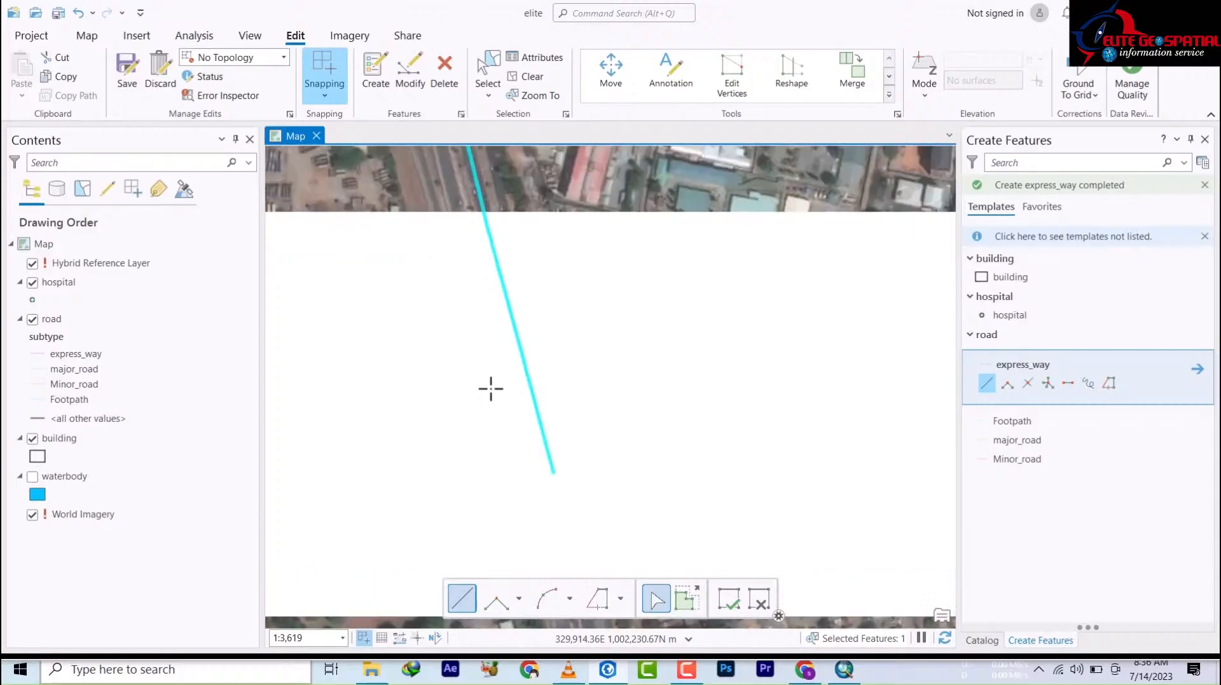
scroll(490, 389, "down", 3)
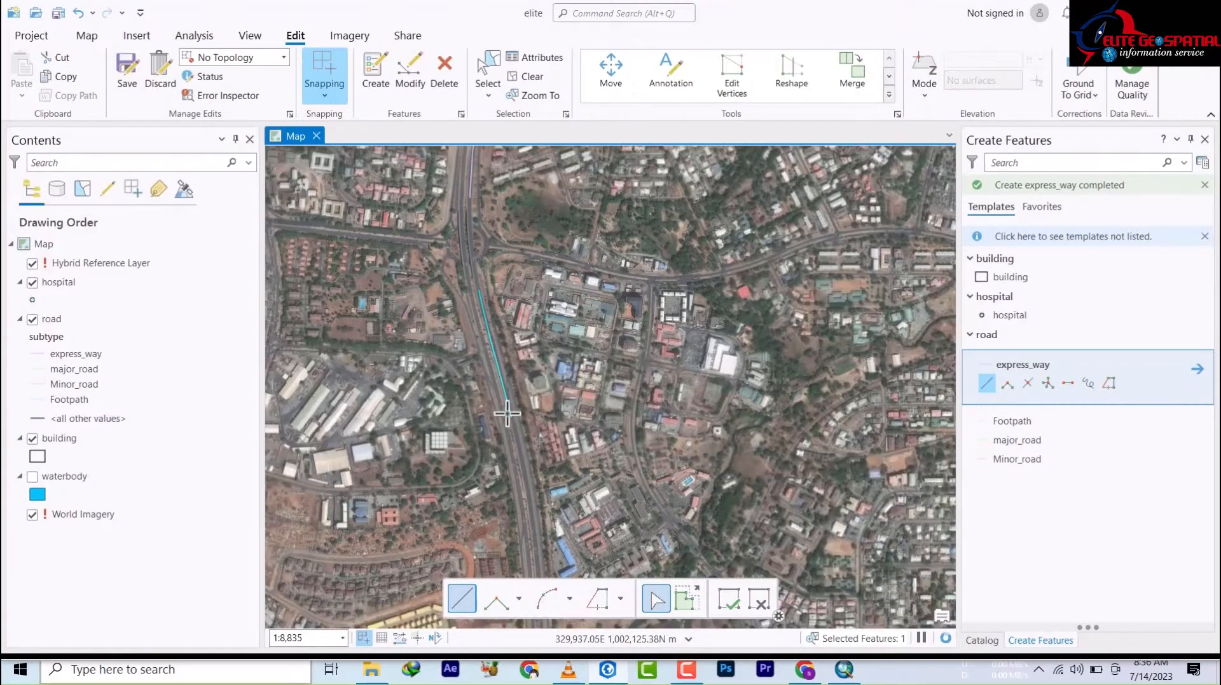
scroll(505, 410, "up", 3)
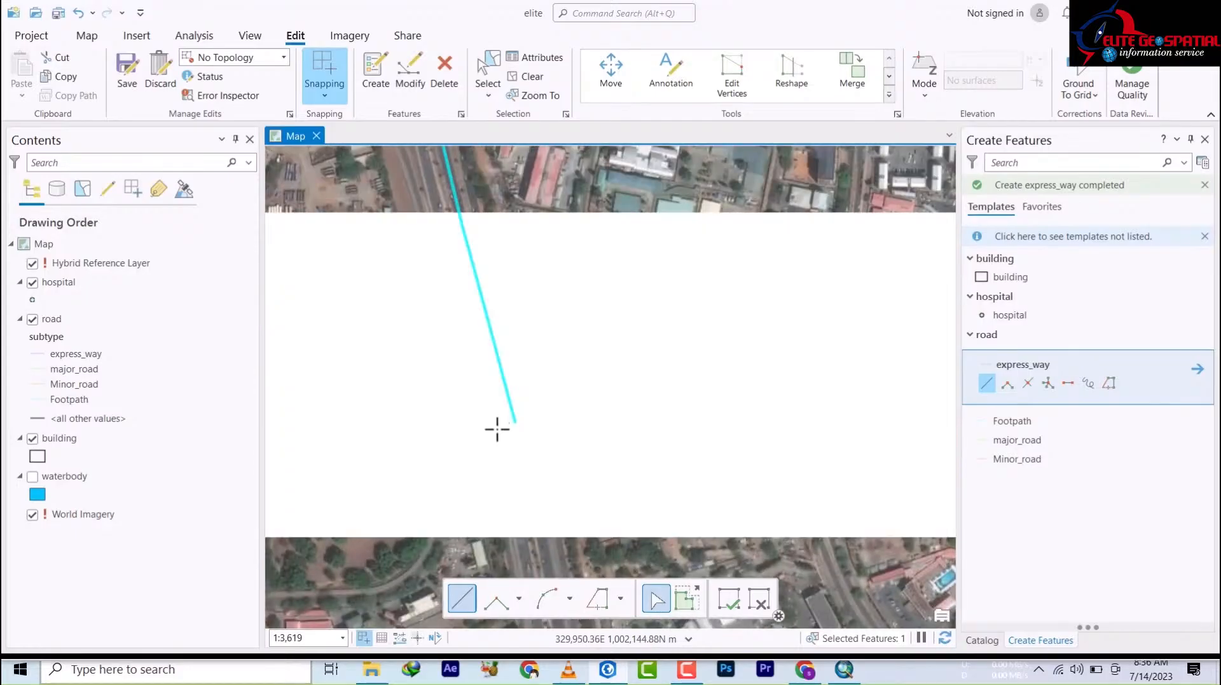
left_click_drag(485, 174, 508, 218)
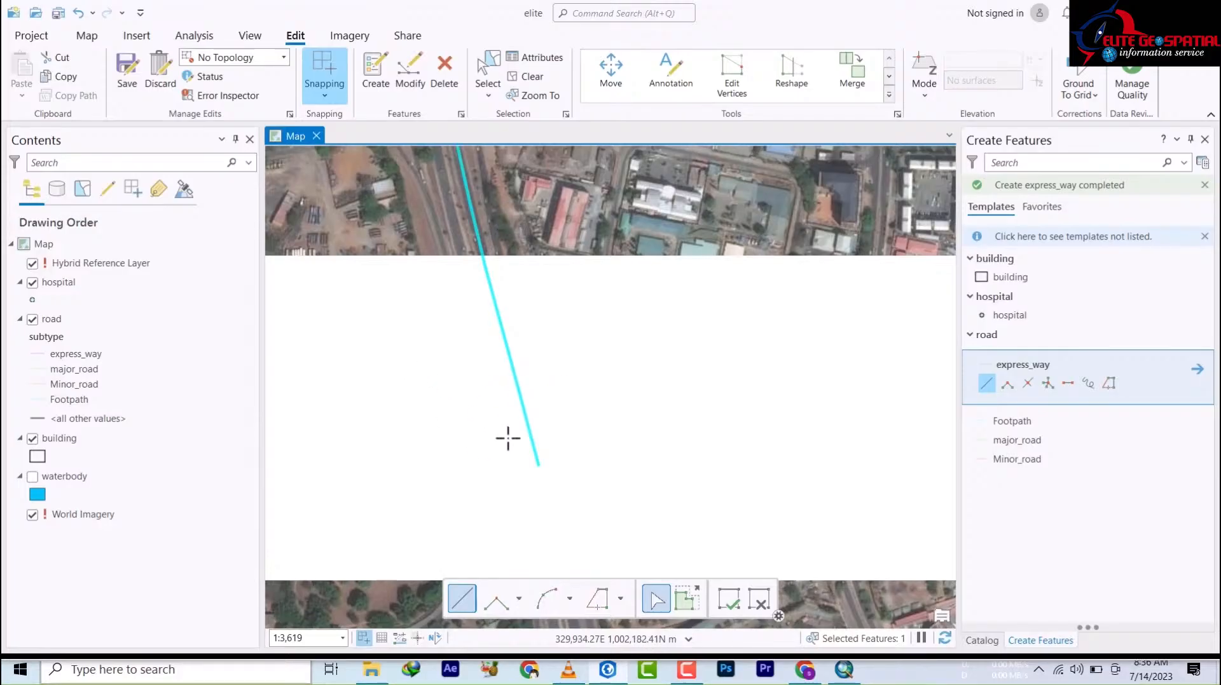
- Start an express_way line on the western carriageway beside the existing line and trace it north through the first road junction
scroll(513, 423, "down", 3)
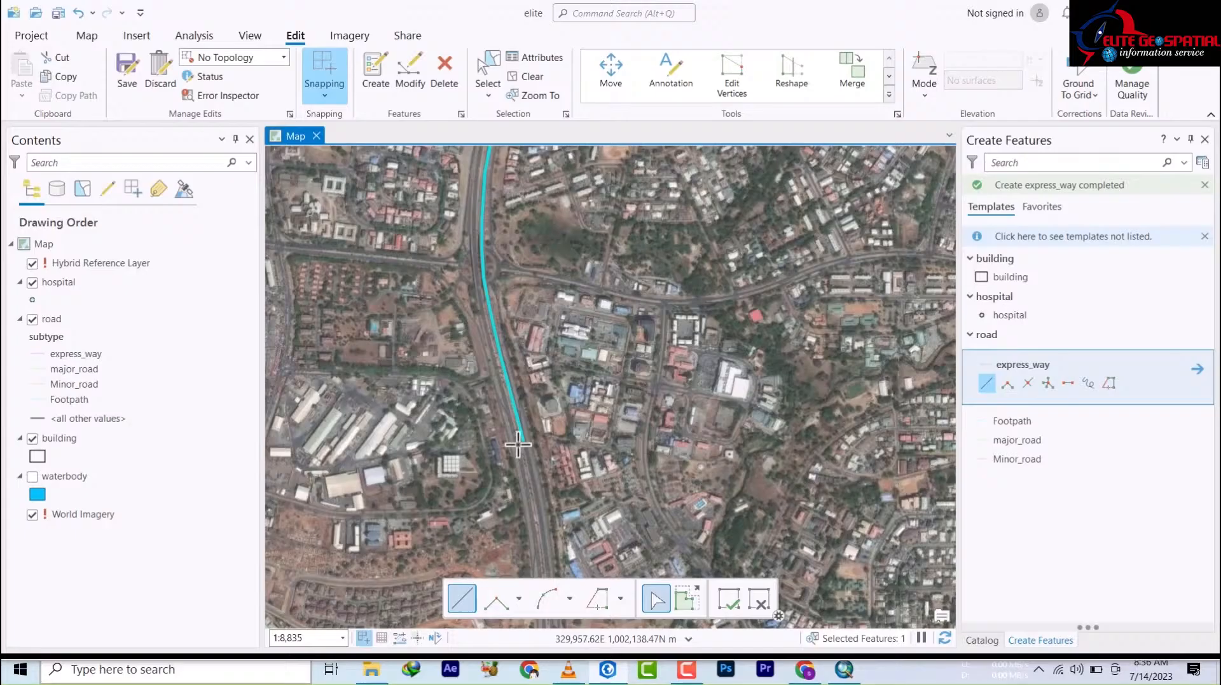
left_click(517, 444)
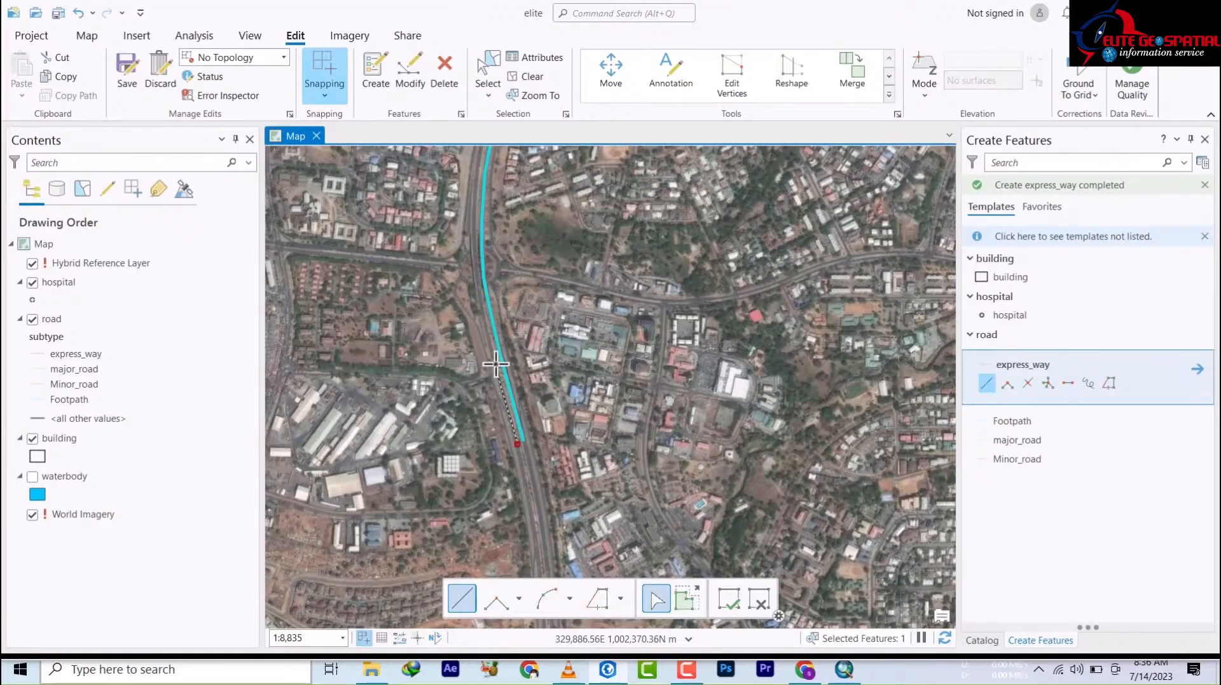
scroll(496, 365, "up", 3)
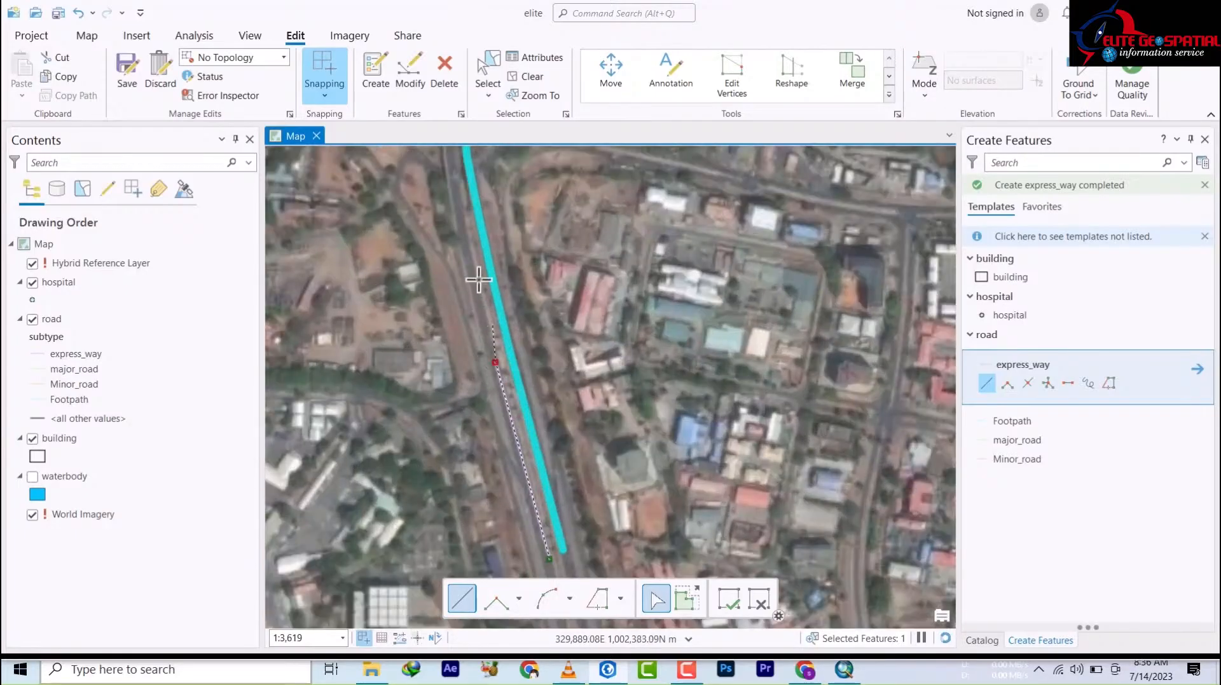
left_click(464, 249)
left_click_drag(464, 250, 496, 532)
left_click(482, 451)
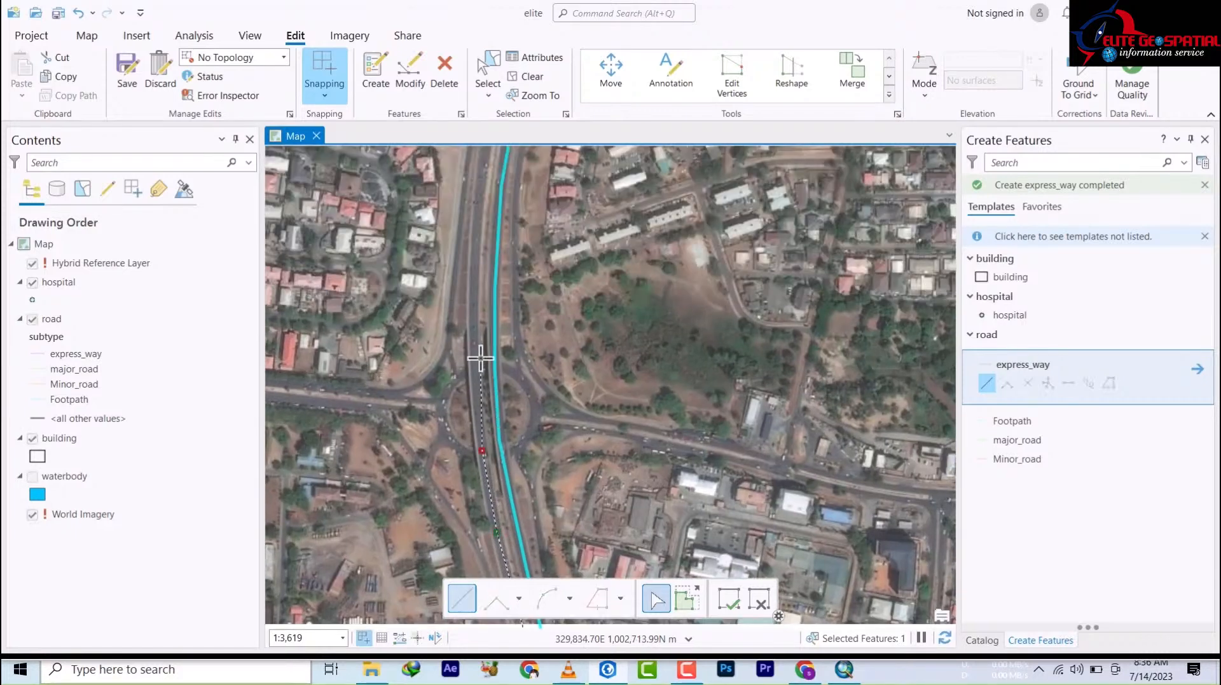
left_click(473, 360)
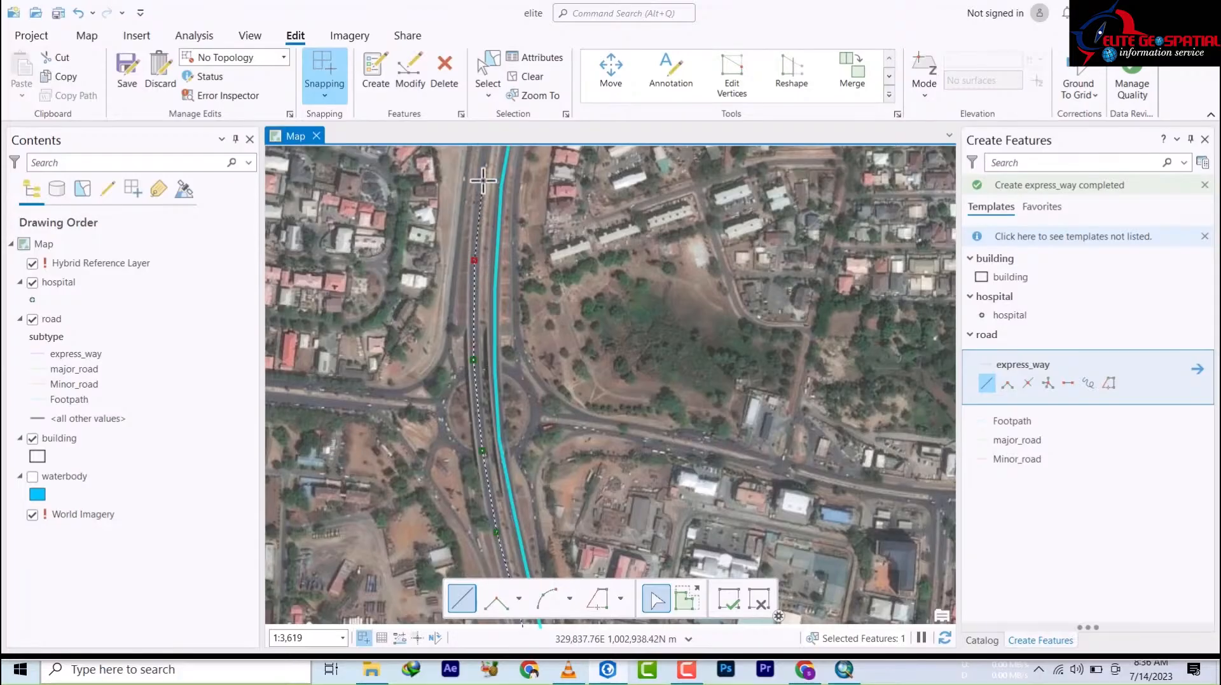
- Continue the western carriageway's express_way line along the northeastward curve up to the approach of the cloverleaf interchange
mouse_move(481, 177)
left_mouse_down()
mouse_move(471, 483)
mouse_move(476, 444)
left_mouse_up()
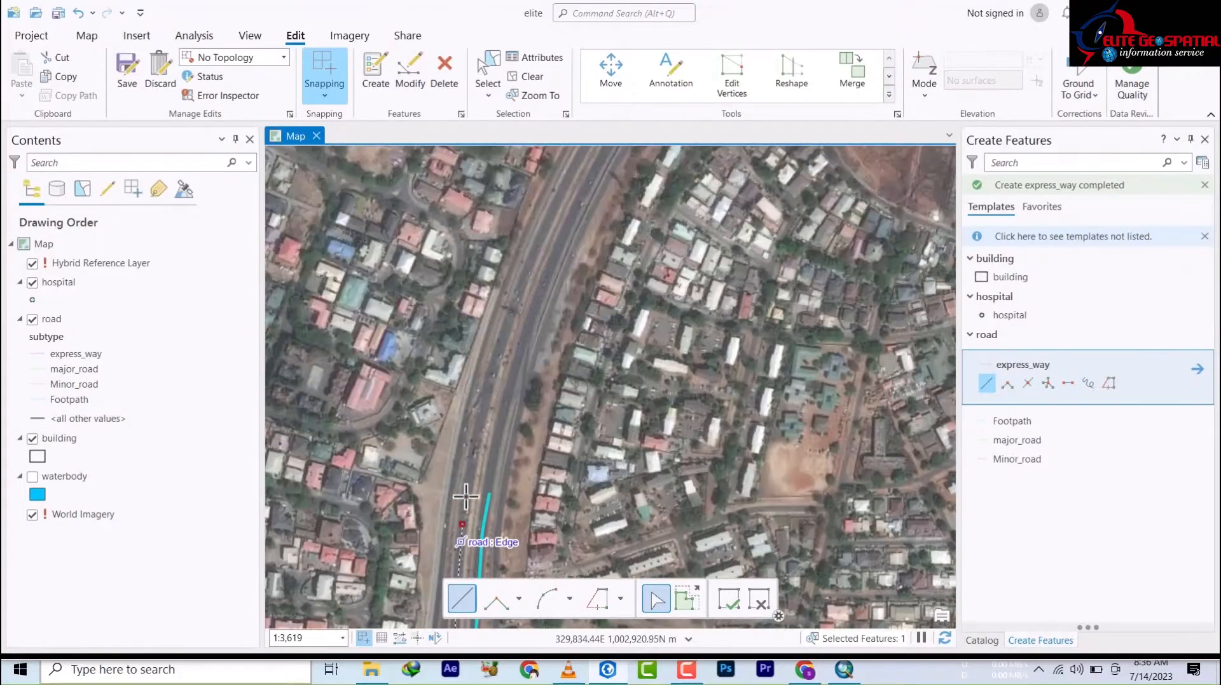
left_click(494, 367)
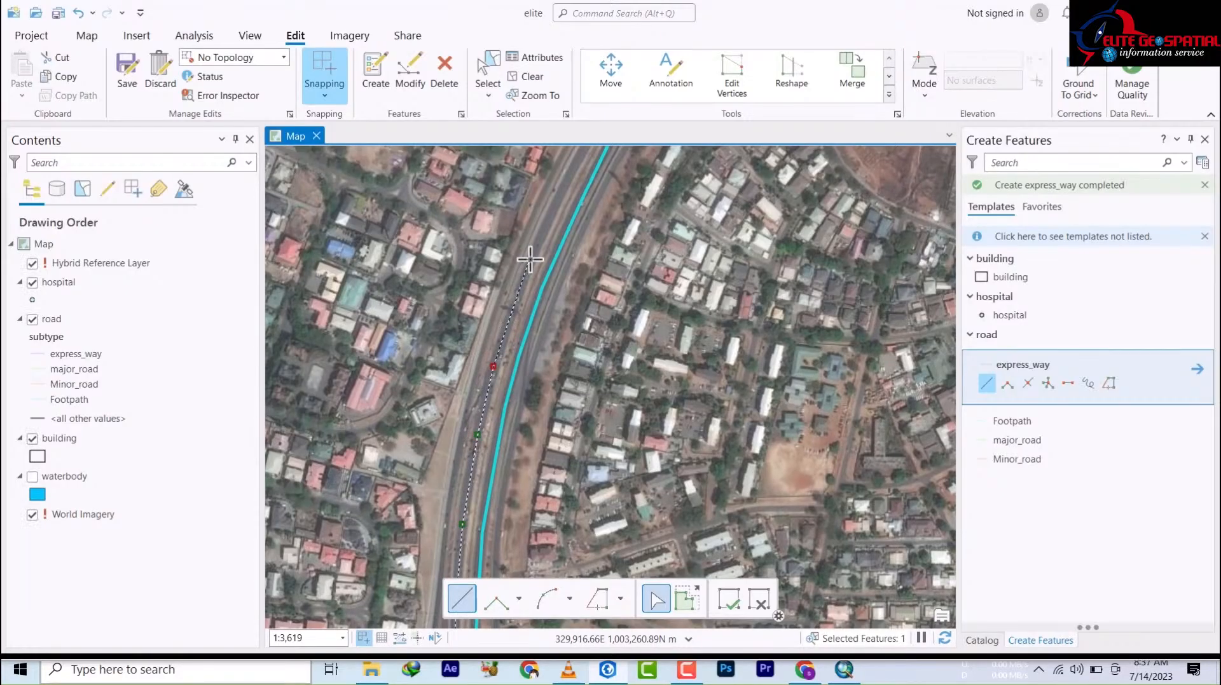
left_click_drag(534, 272, 430, 461)
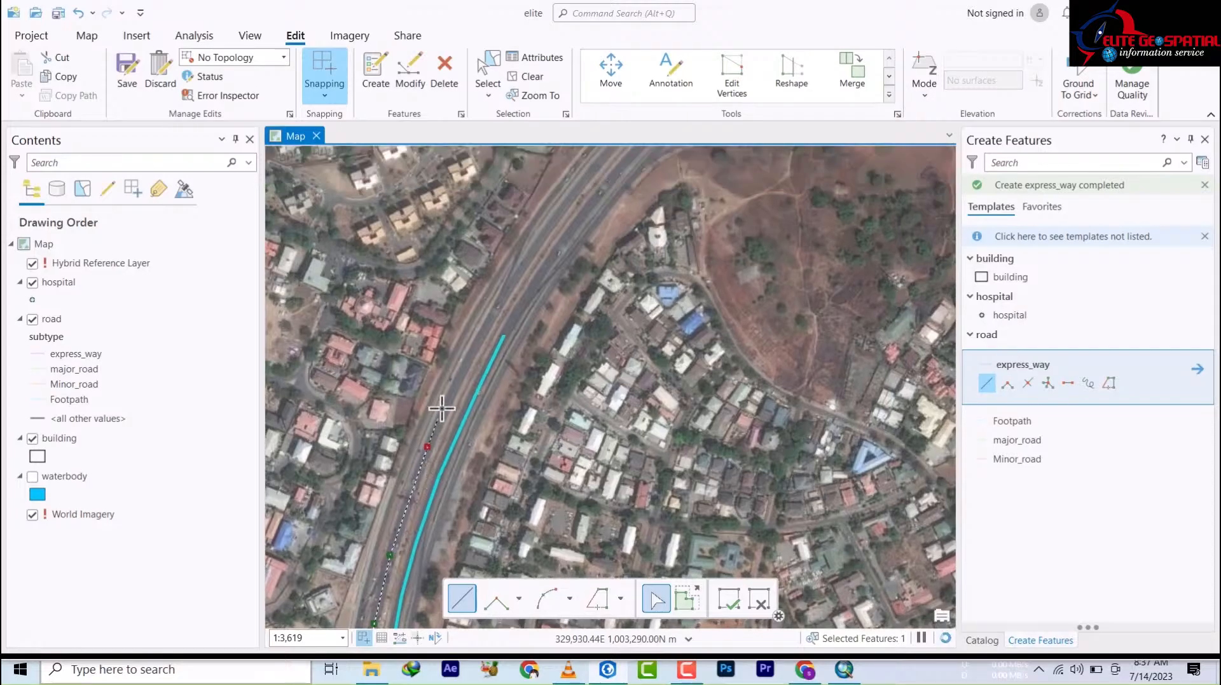
left_click(459, 375)
left_click(499, 304)
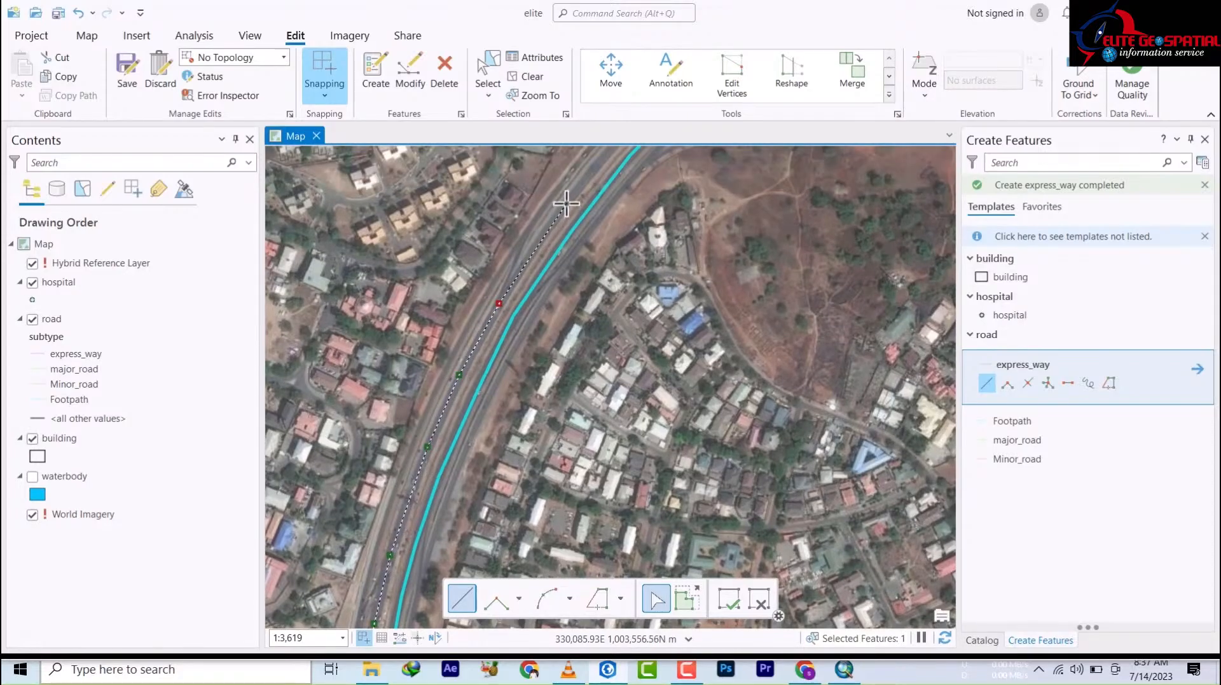
mouse_move(565, 202)
left_mouse_down()
mouse_move(518, 326)
mouse_move(441, 452)
left_mouse_up()
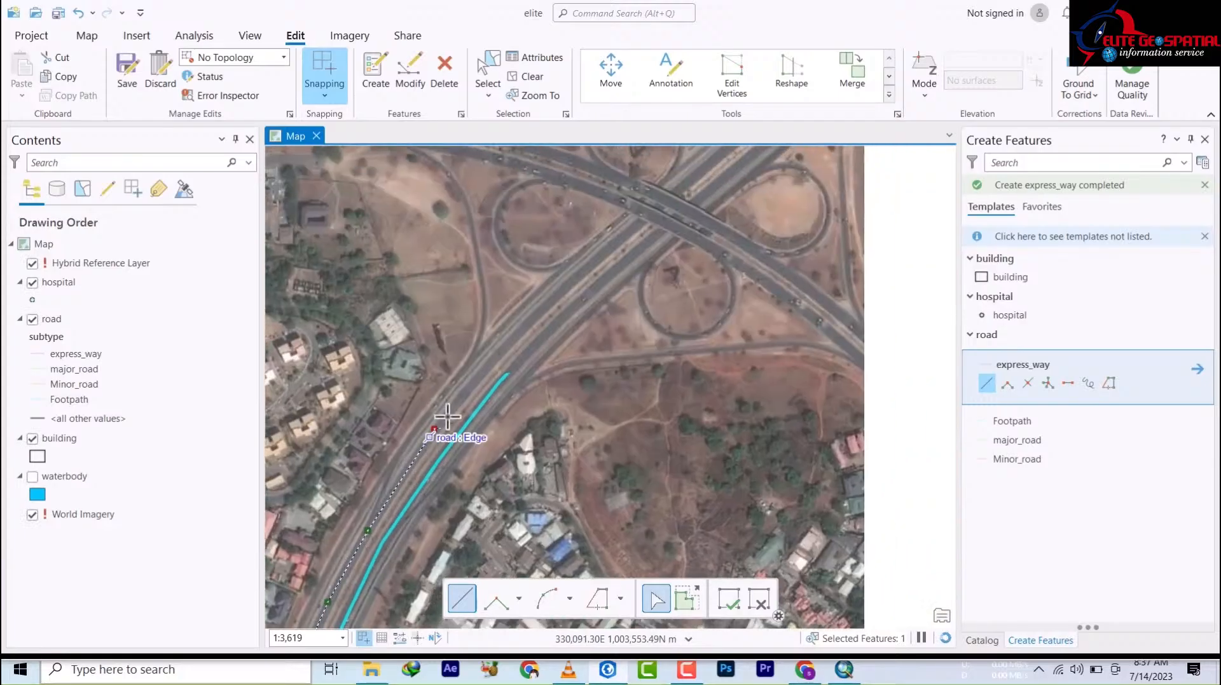
left_click(470, 383)
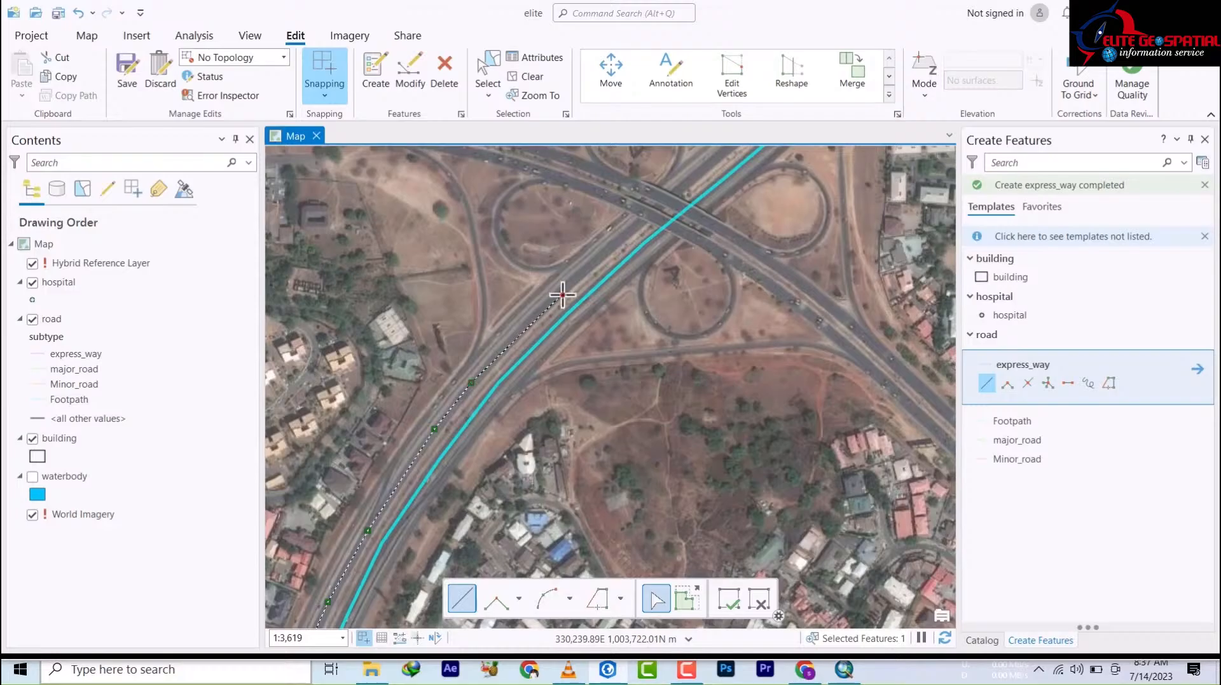
- Carry the western carriageway line under the cloverleaf overpass and finish it beside the first line's northeastern end
left_click(563, 295)
left_click(626, 229)
left_click_drag(604, 291, 416, 495)
left_click(505, 388)
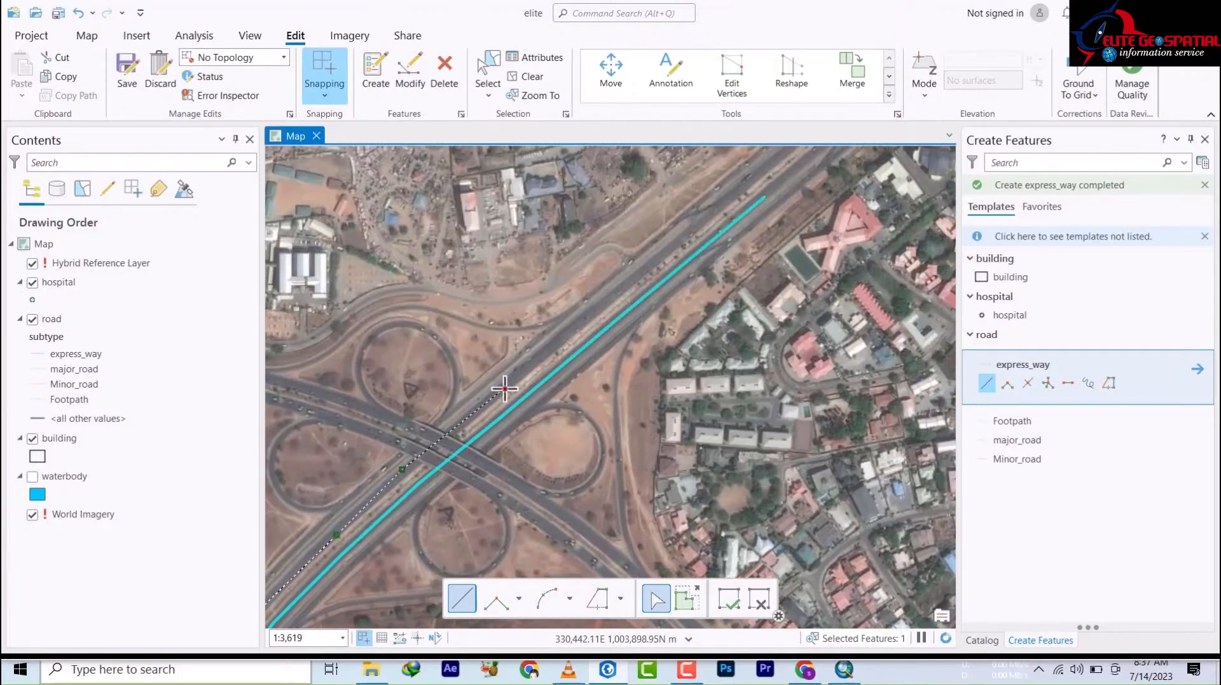
left_click(607, 300)
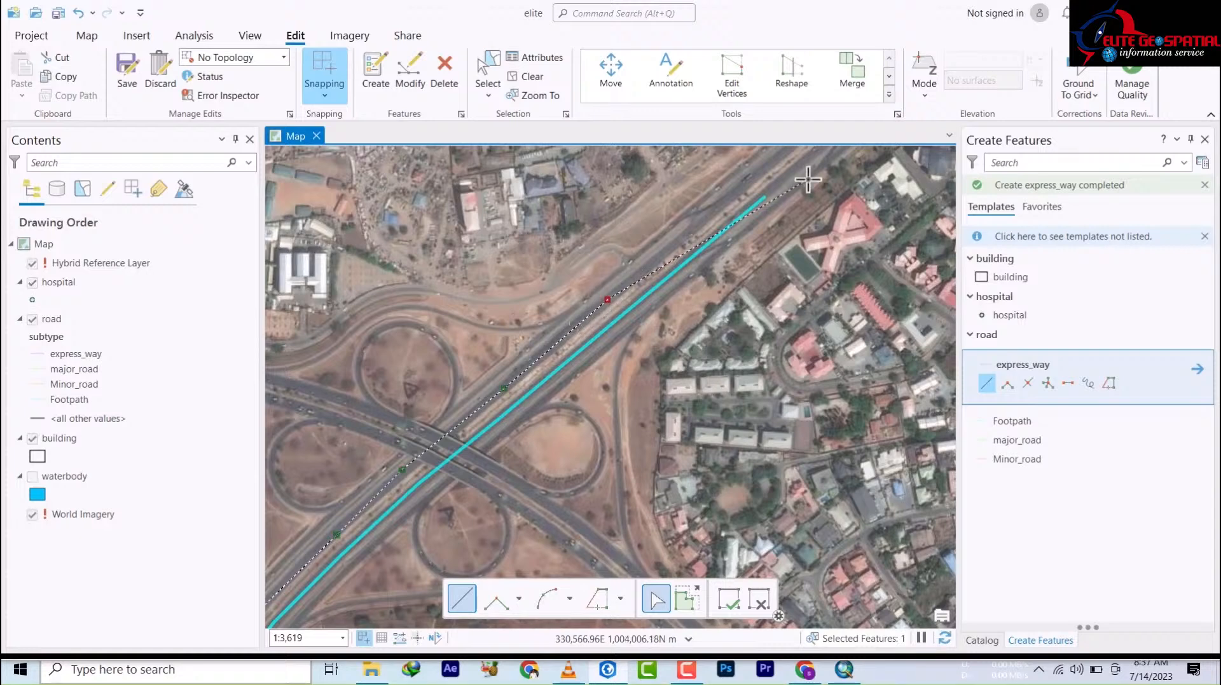
left_click(754, 180)
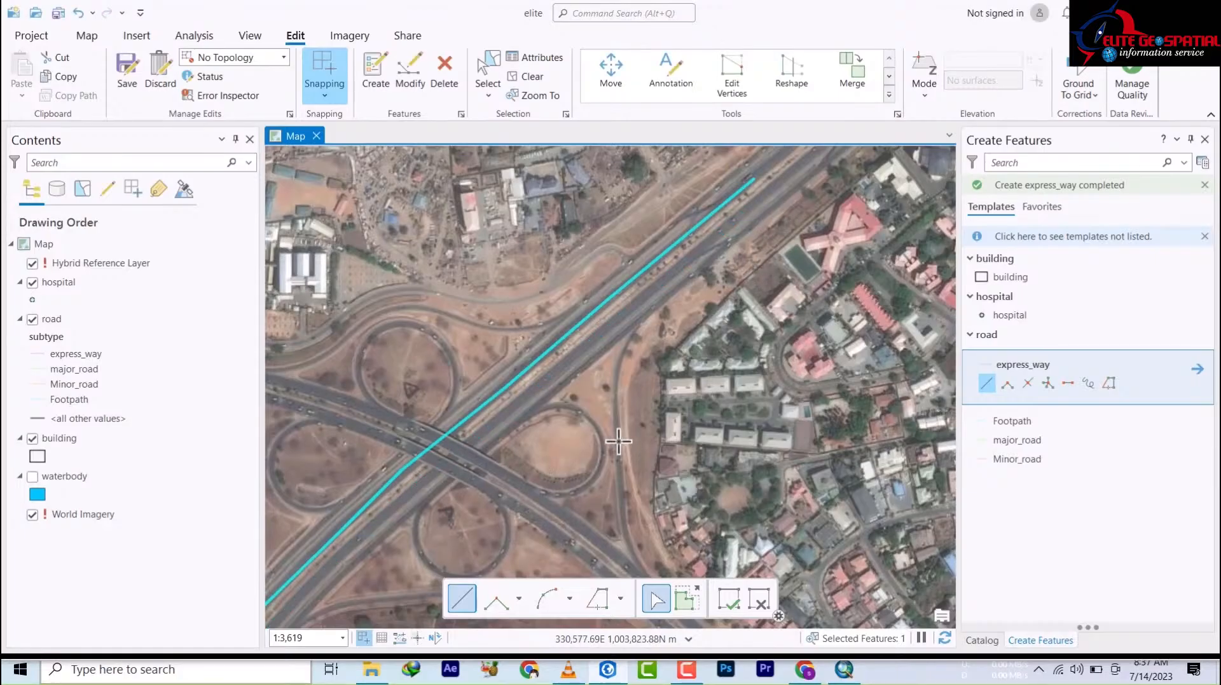
- Start an express_way line on the crossing expressway's northern carriageway, just east of the southeastern road bridge, and trace it northwest under the bridge
left_click_drag(618, 442, 731, 316)
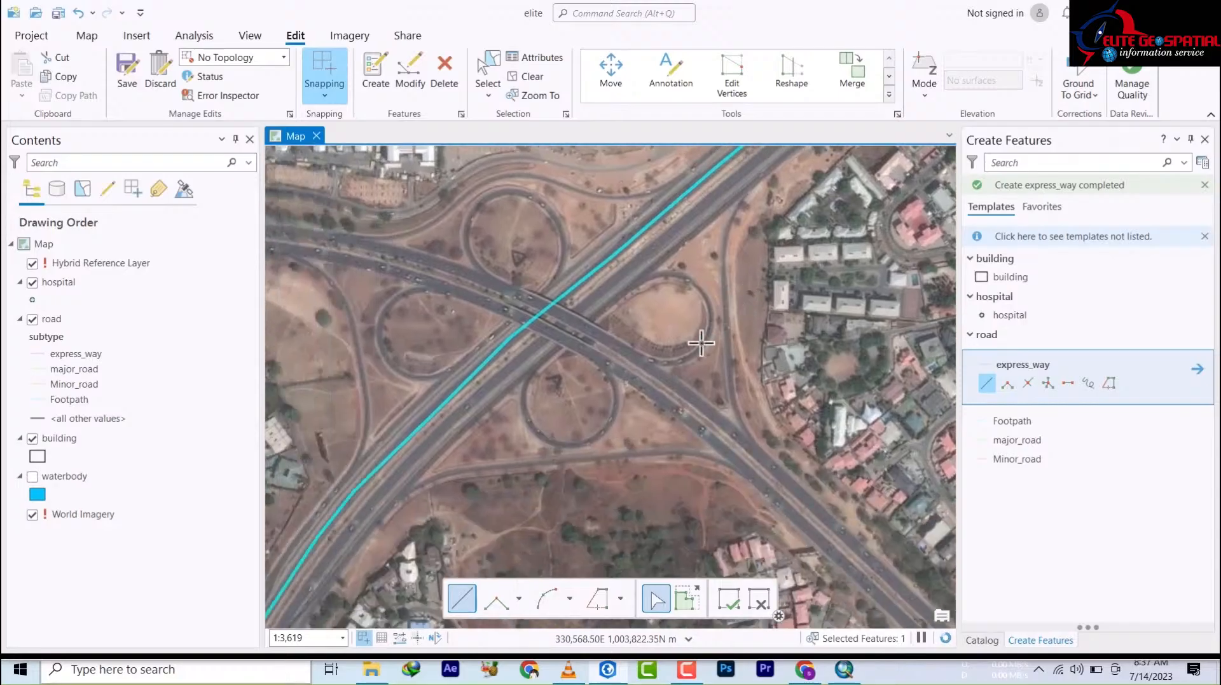
left_click_drag(759, 543, 398, 283)
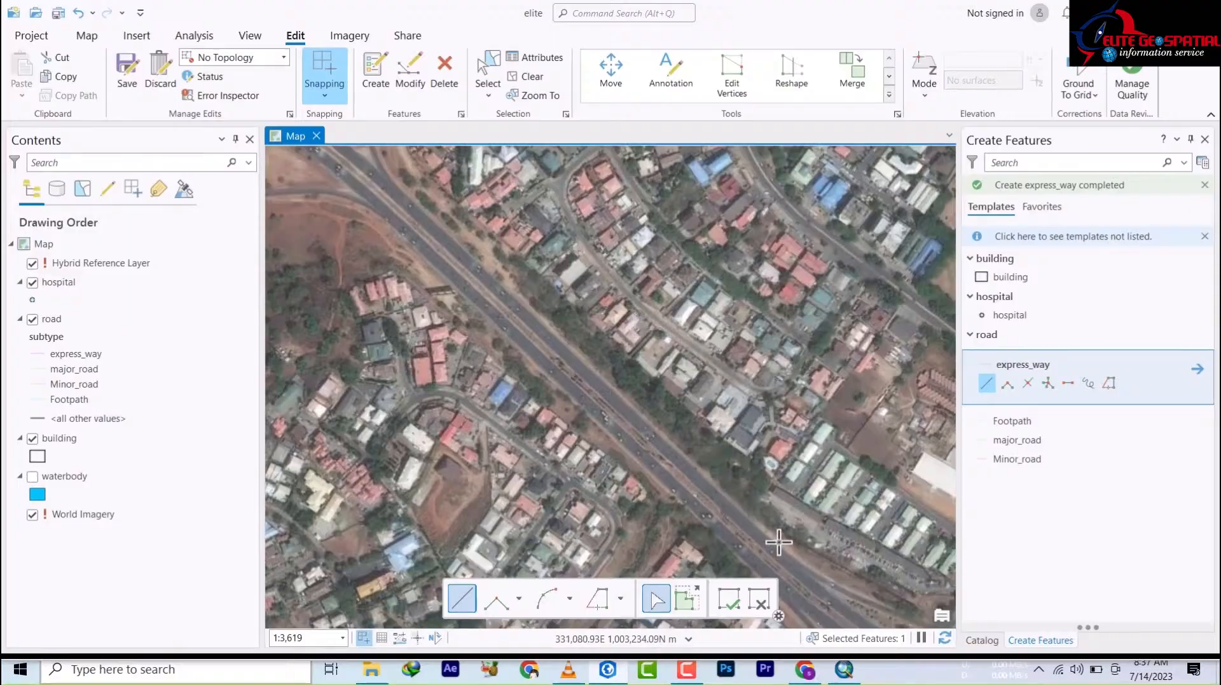
left_click_drag(771, 536, 466, 283)
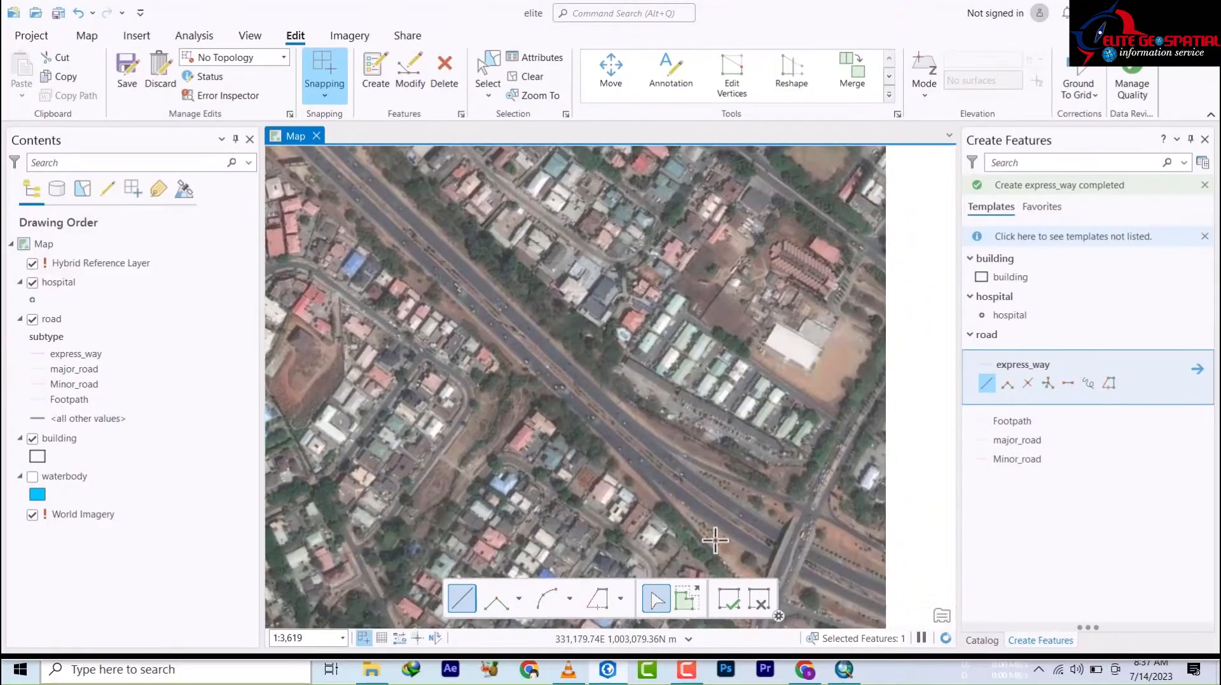
left_click_drag(714, 534, 483, 357)
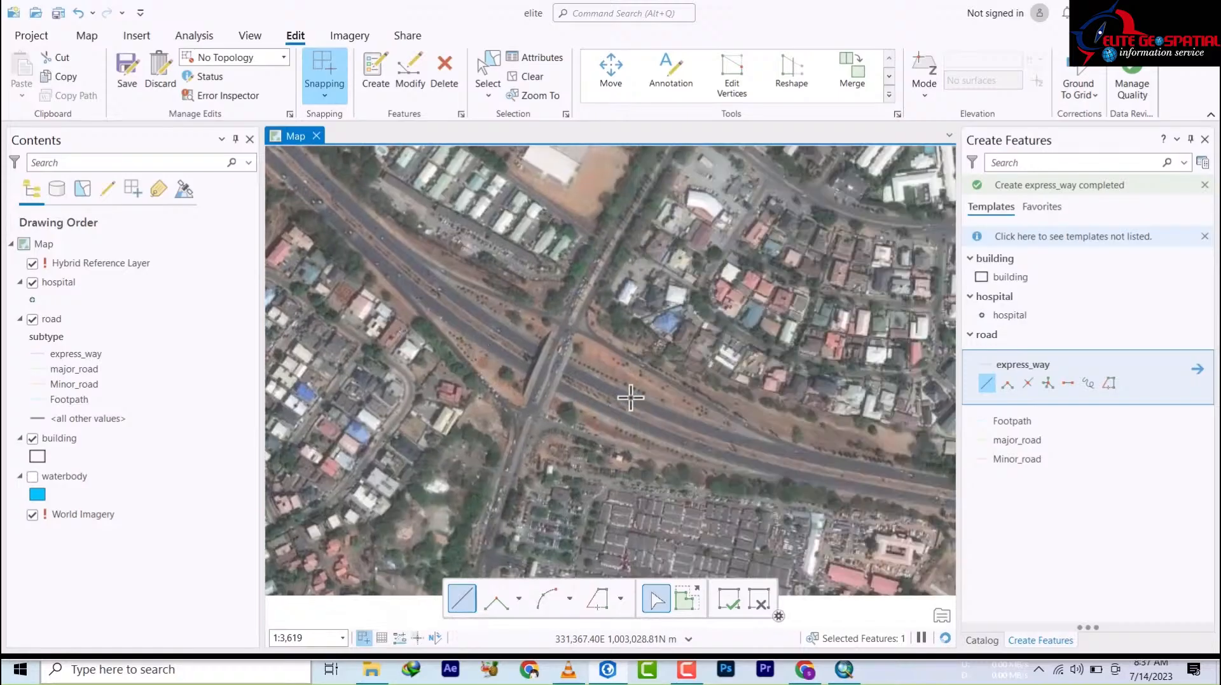
left_click(632, 399)
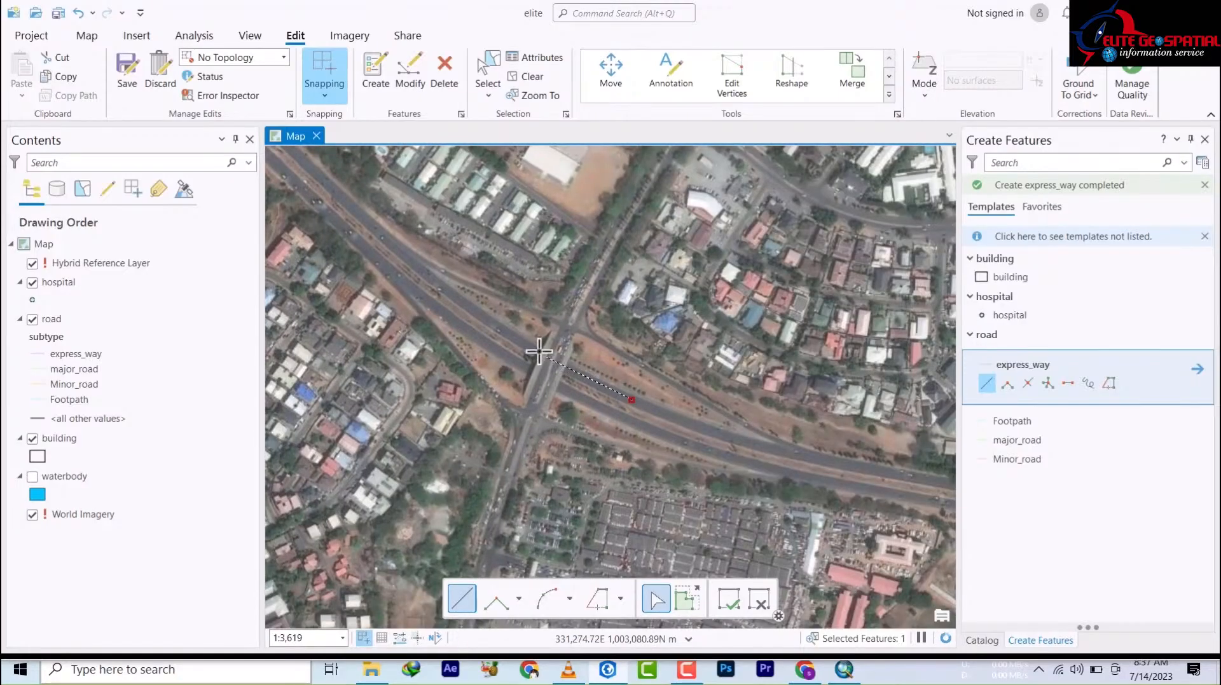
left_click(517, 341)
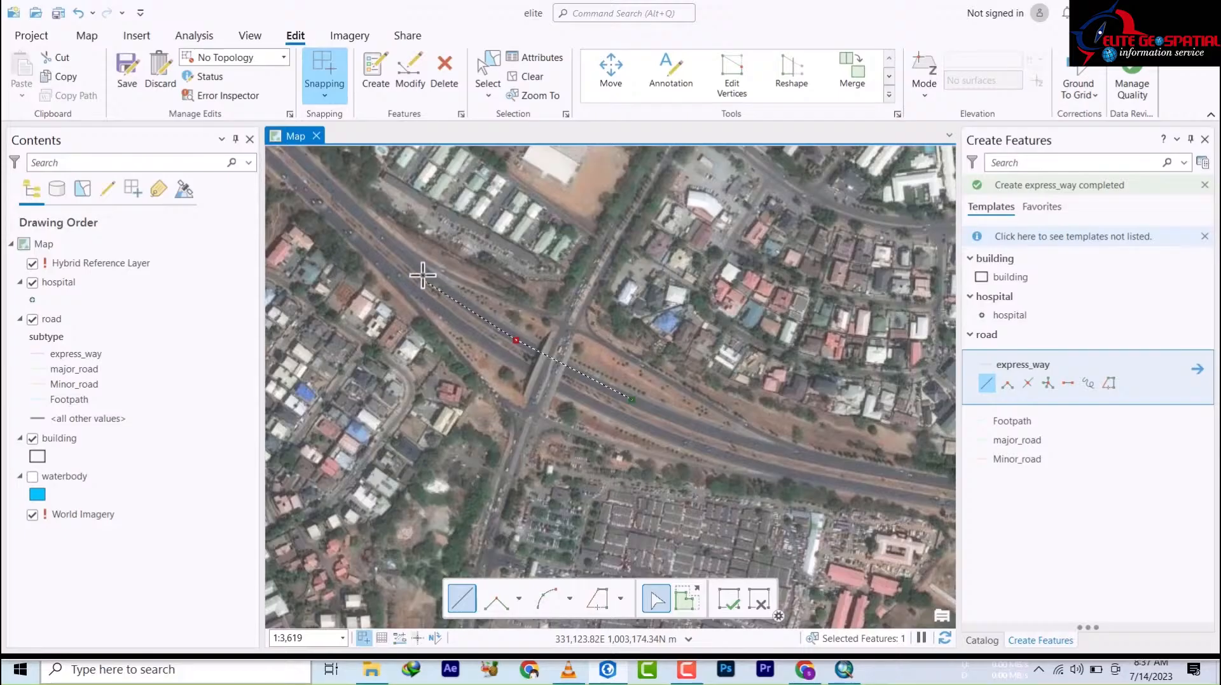
left_click(422, 272)
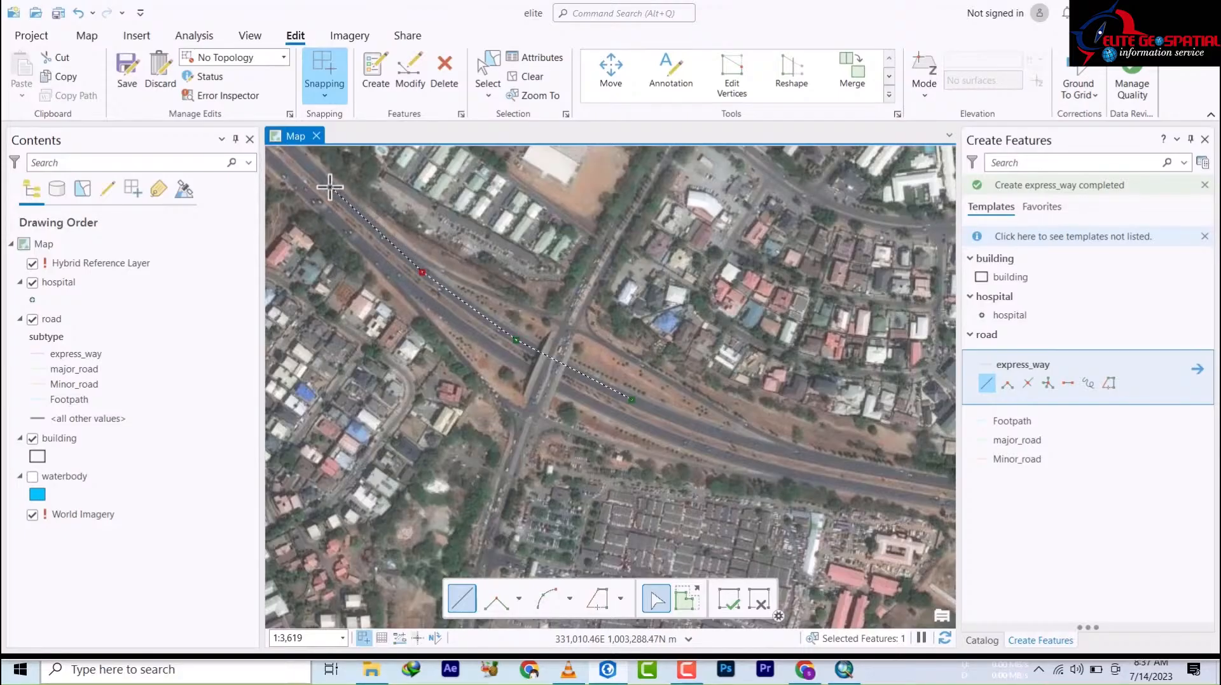
- Continue the northern carriageway's express_way line northwest past the housing areas to the eastern side of the cloverleaf interchange
left_click_drag(334, 200, 727, 552)
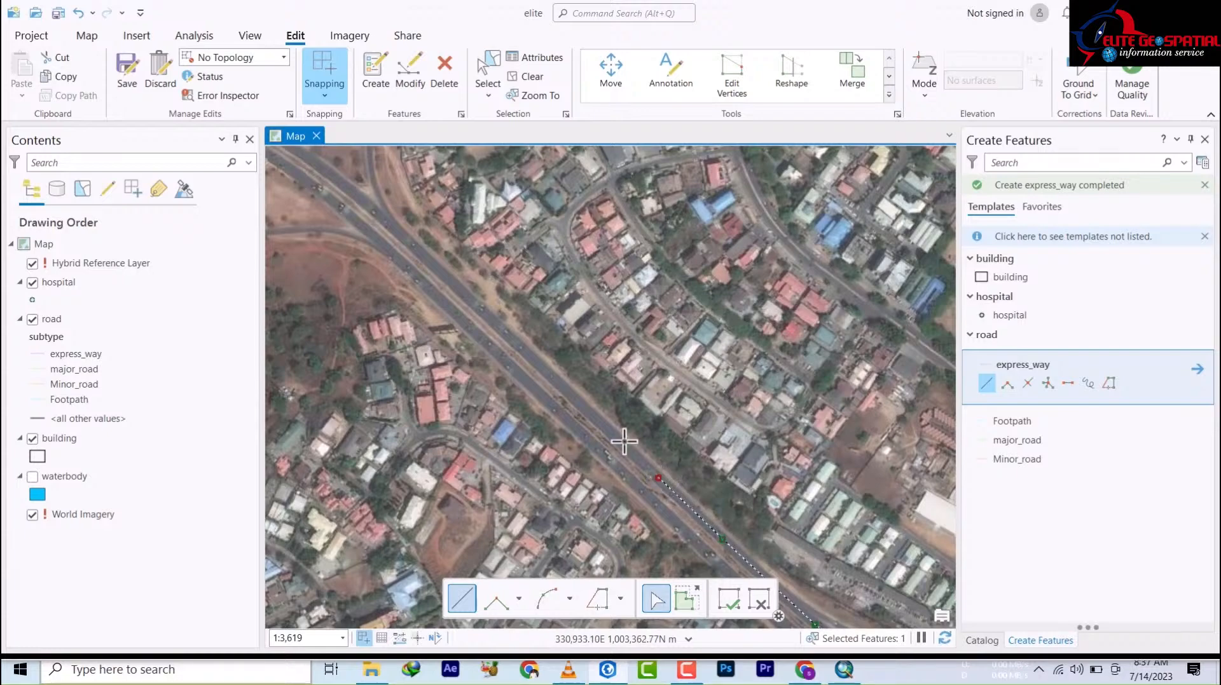
left_click(536, 361)
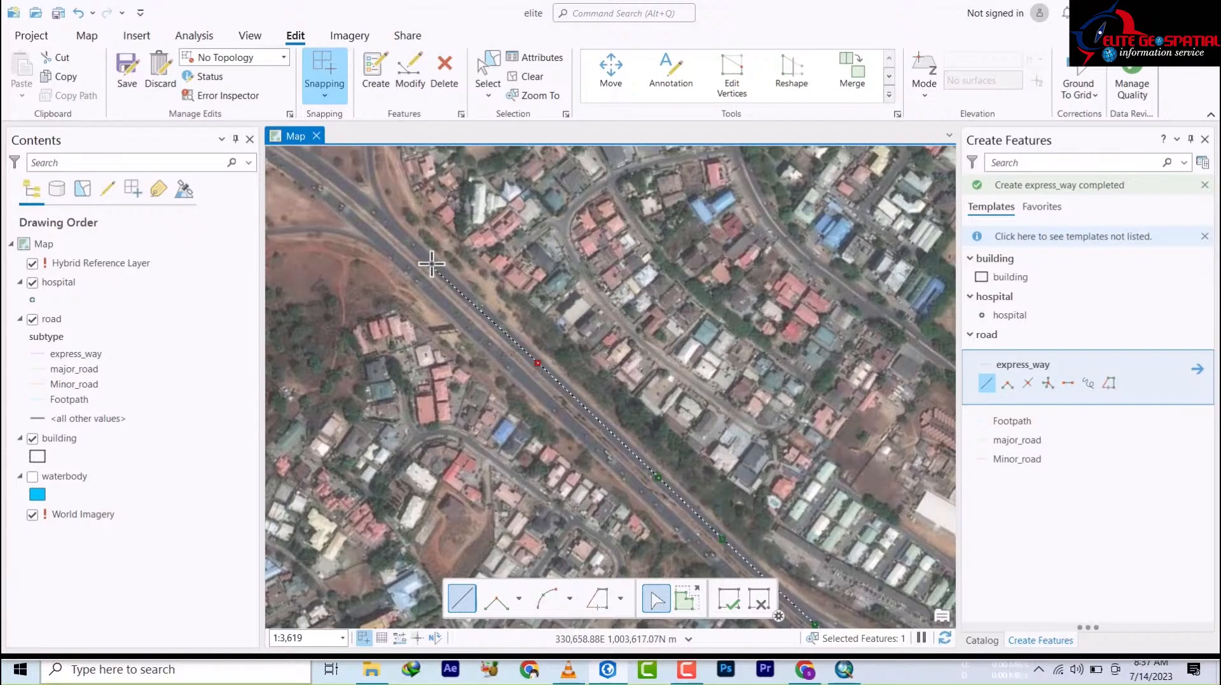
left_click(431, 264)
left_click_drag(431, 264, 660, 448)
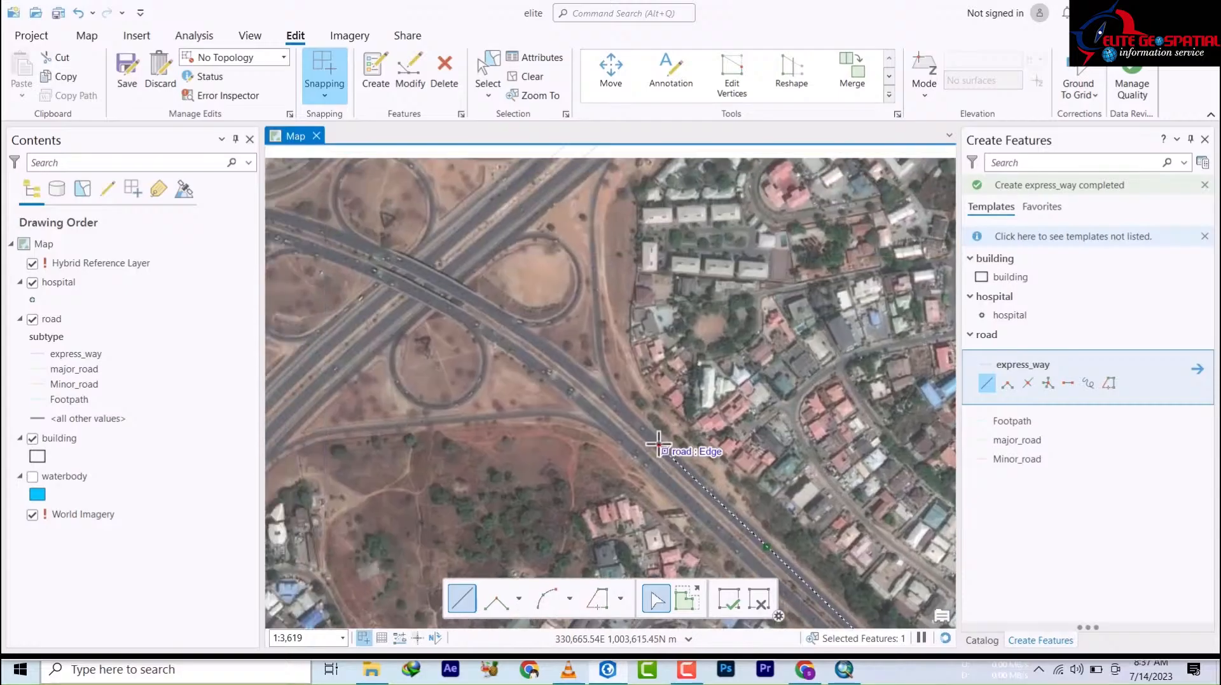
left_click(571, 367)
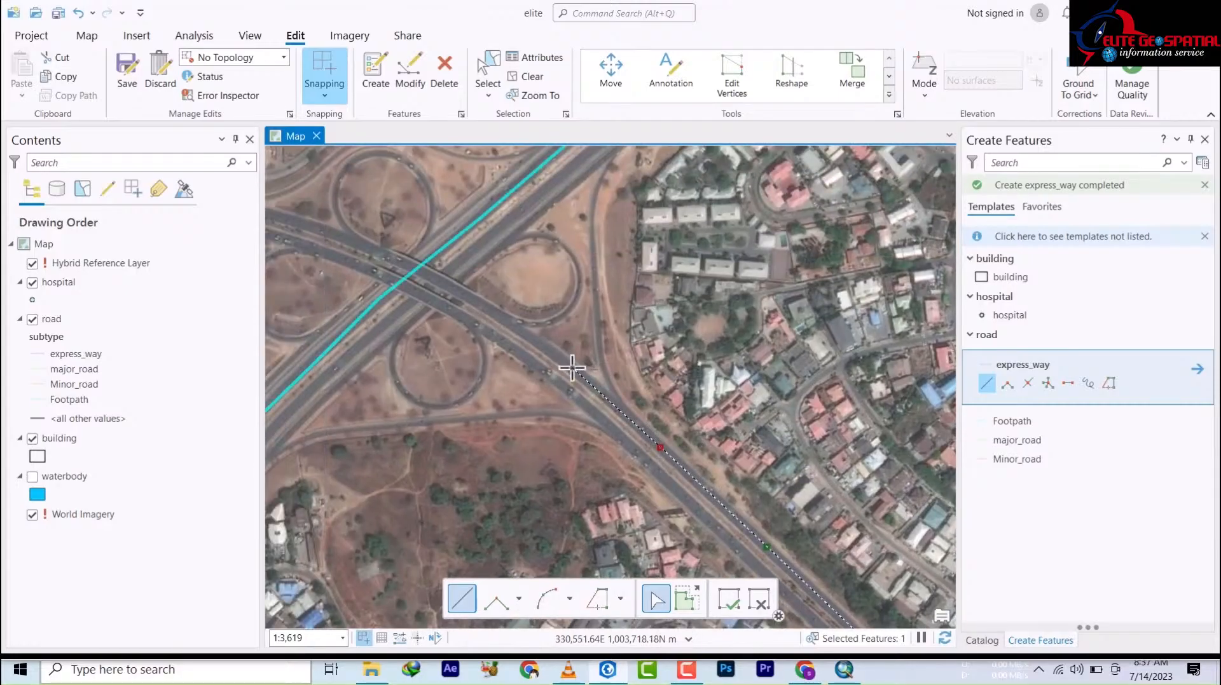
left_click(491, 312)
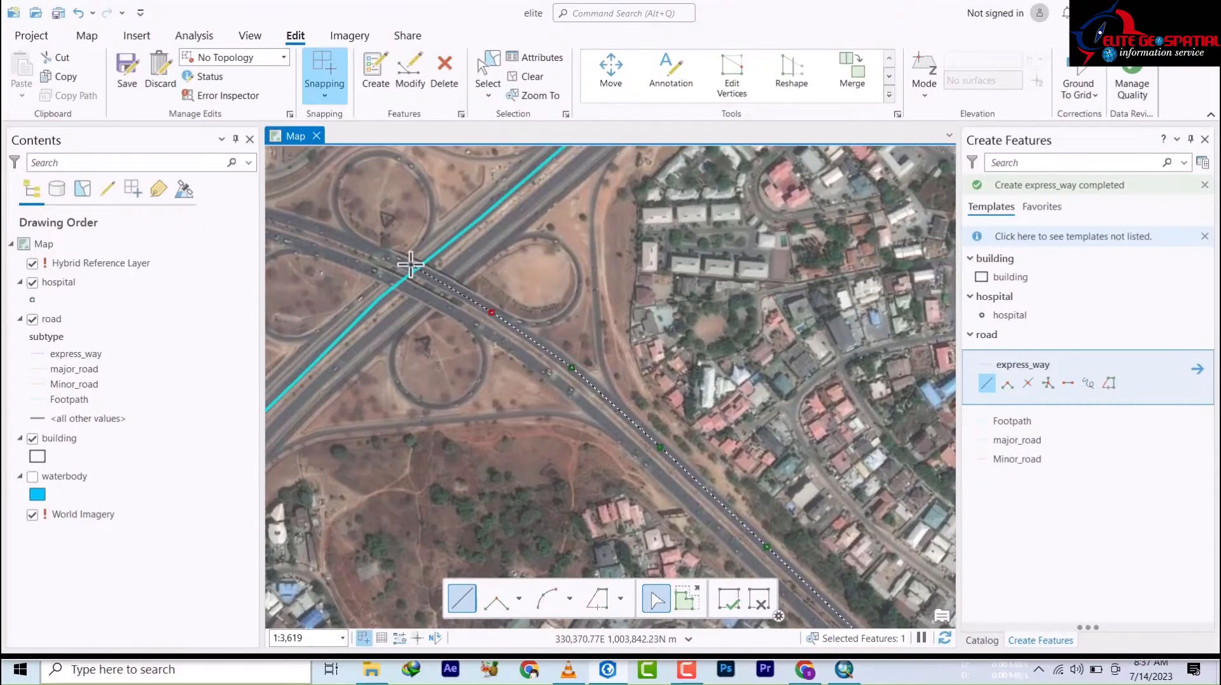
- Extend the northern carriageway line over the cloverleaf crossing and finish it on the westbound stretch south of the large white-roofed buildings
left_click_drag(432, 284, 609, 453)
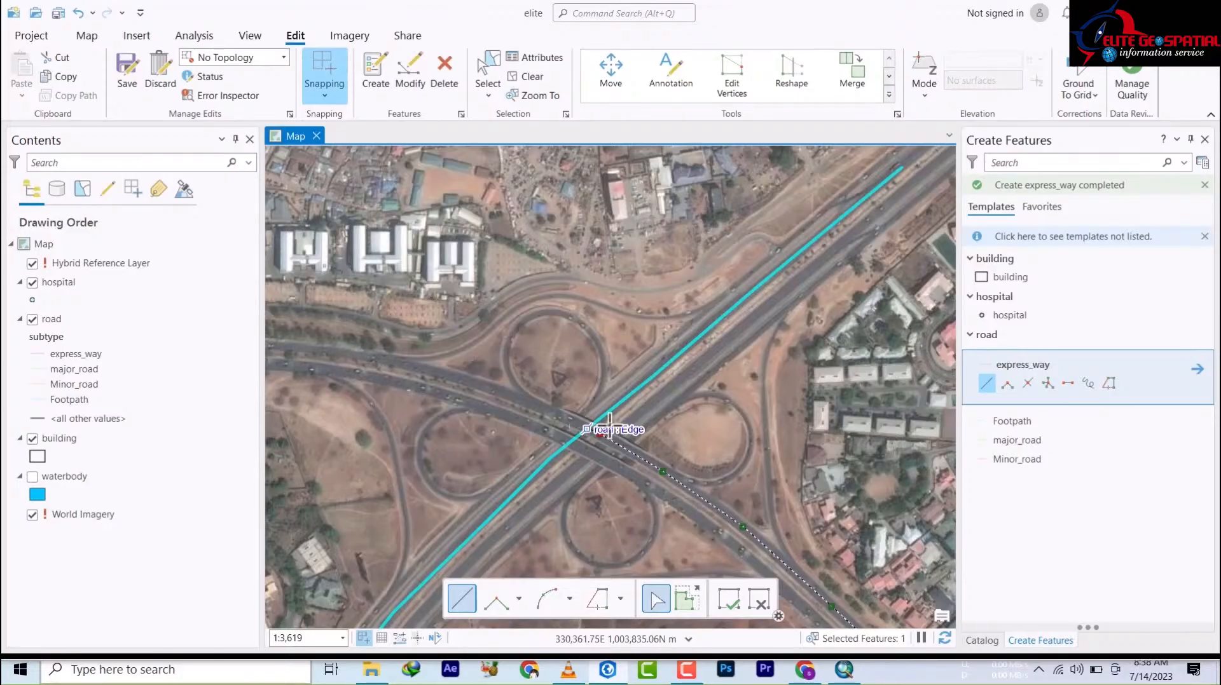
left_click(562, 416)
left_click(499, 389)
scroll(413, 365, "up", 2)
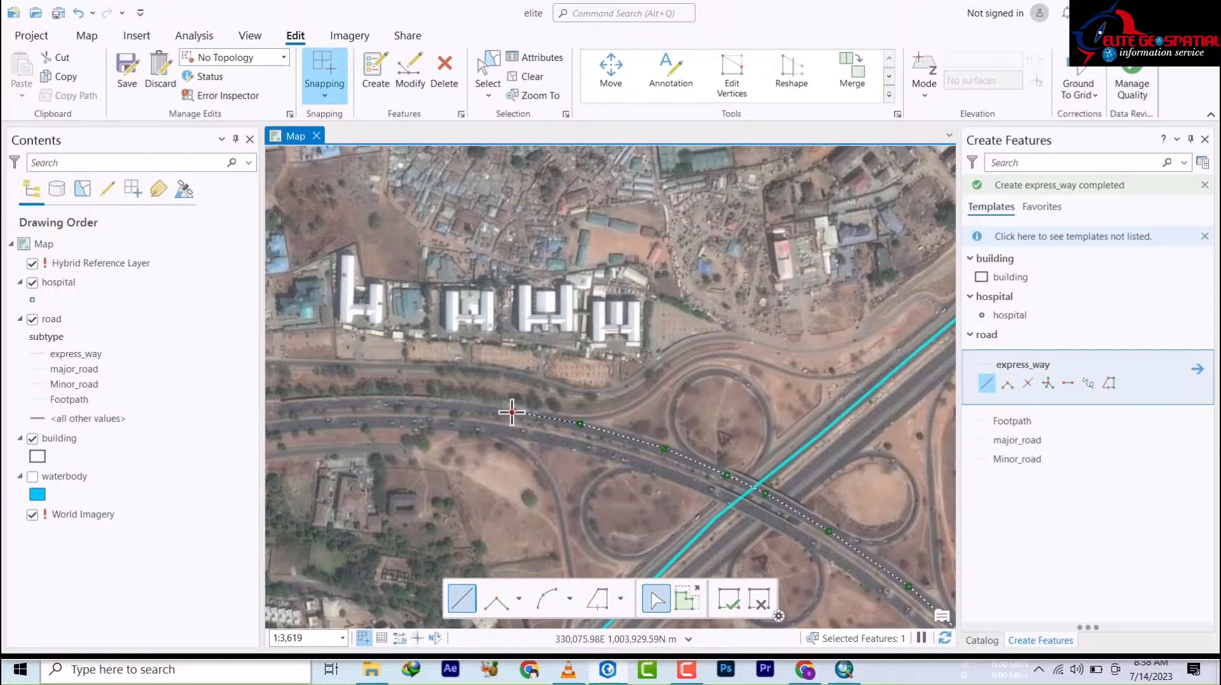
left_click(424, 401)
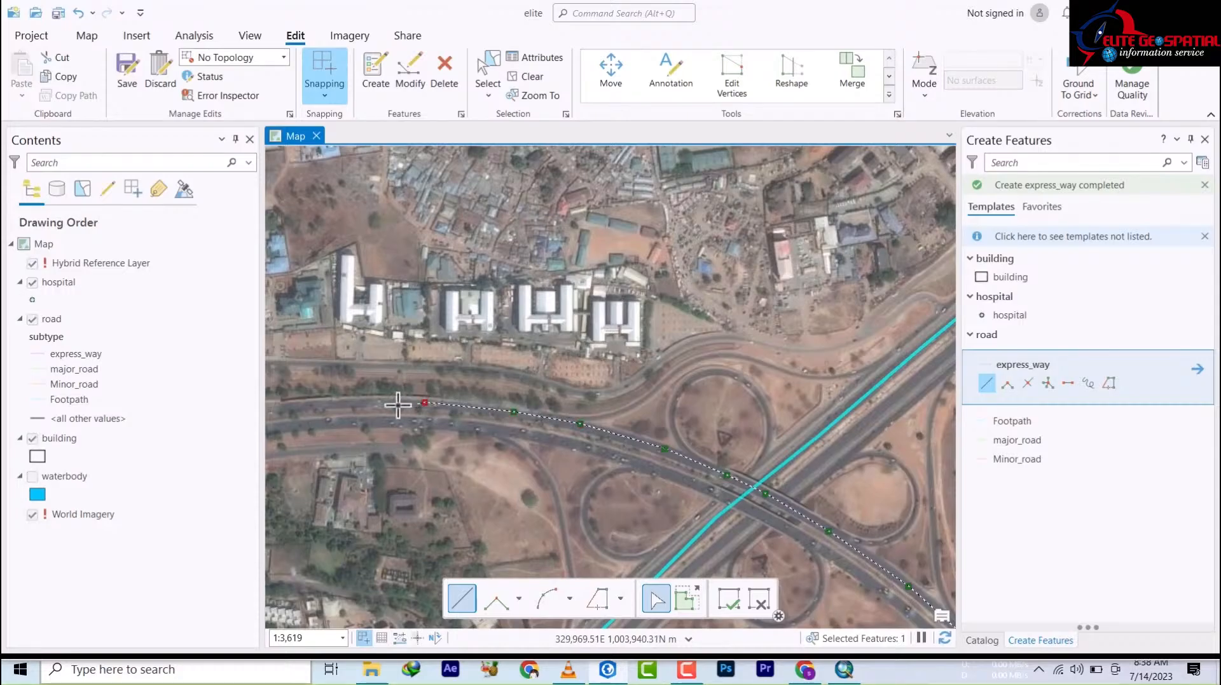
double_click(292, 405)
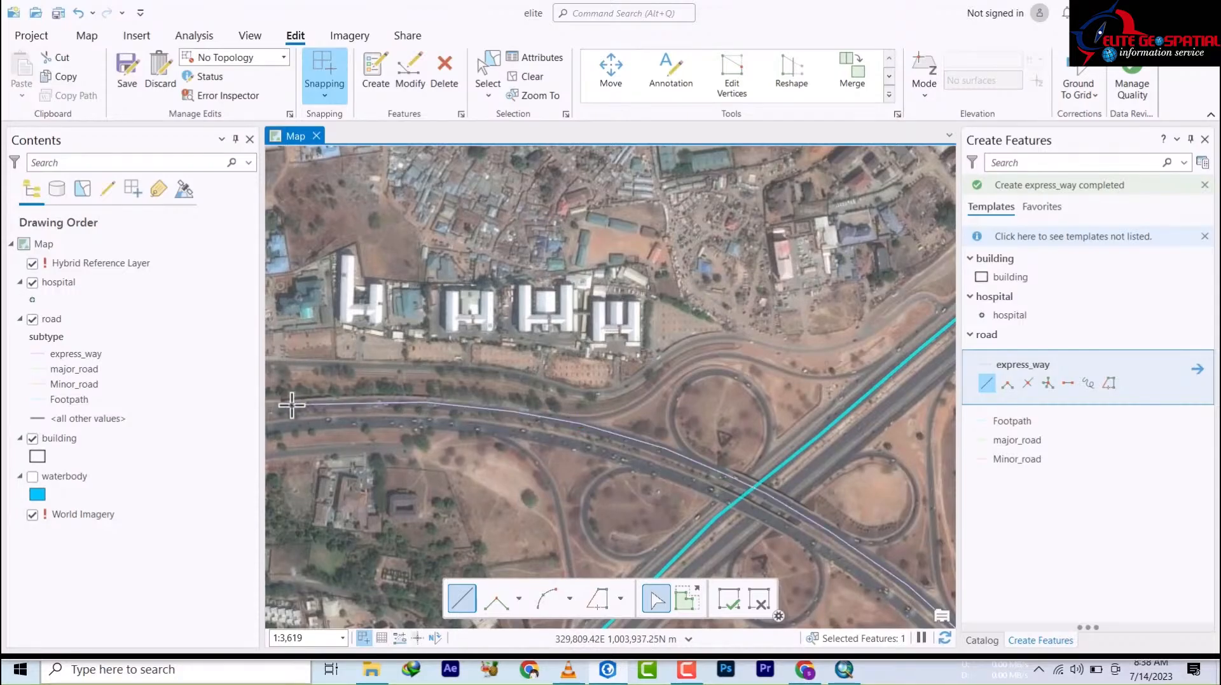
- Start an express_way line on the southern carriageway just east of the southeastern road bridge and trace it northwest under the bridge
left_click_drag(830, 531, 443, 94)
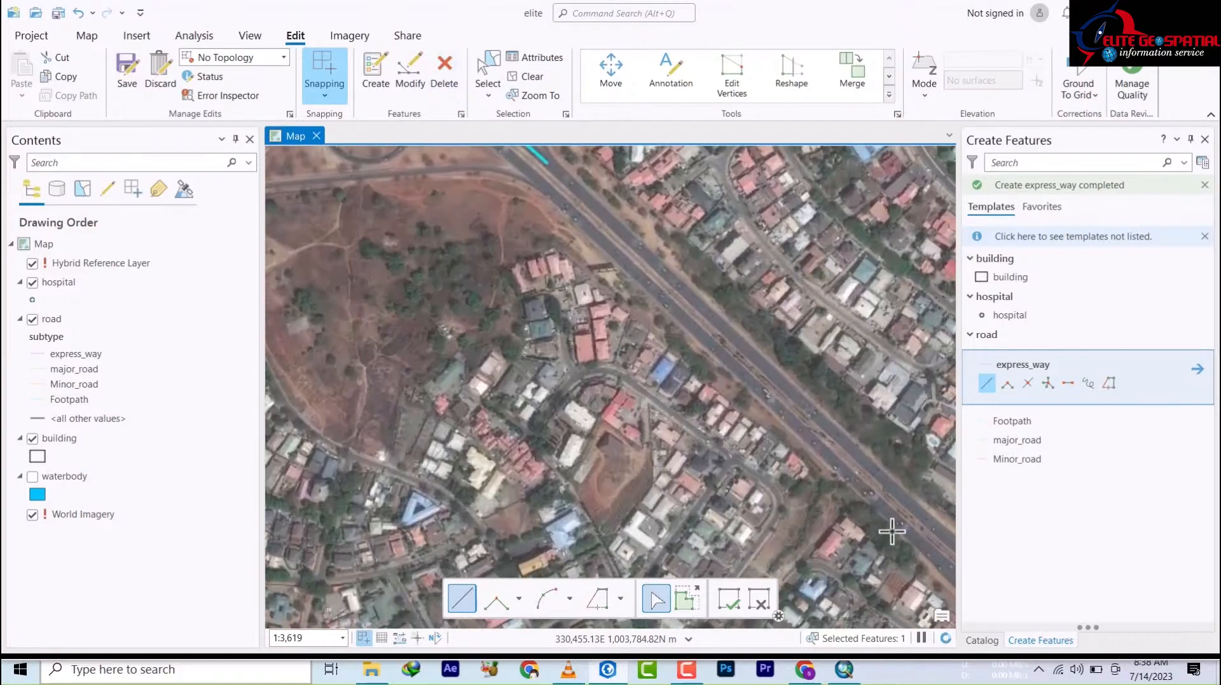
left_click_drag(890, 531, 337, 162)
left_click_drag(672, 351, 605, 401)
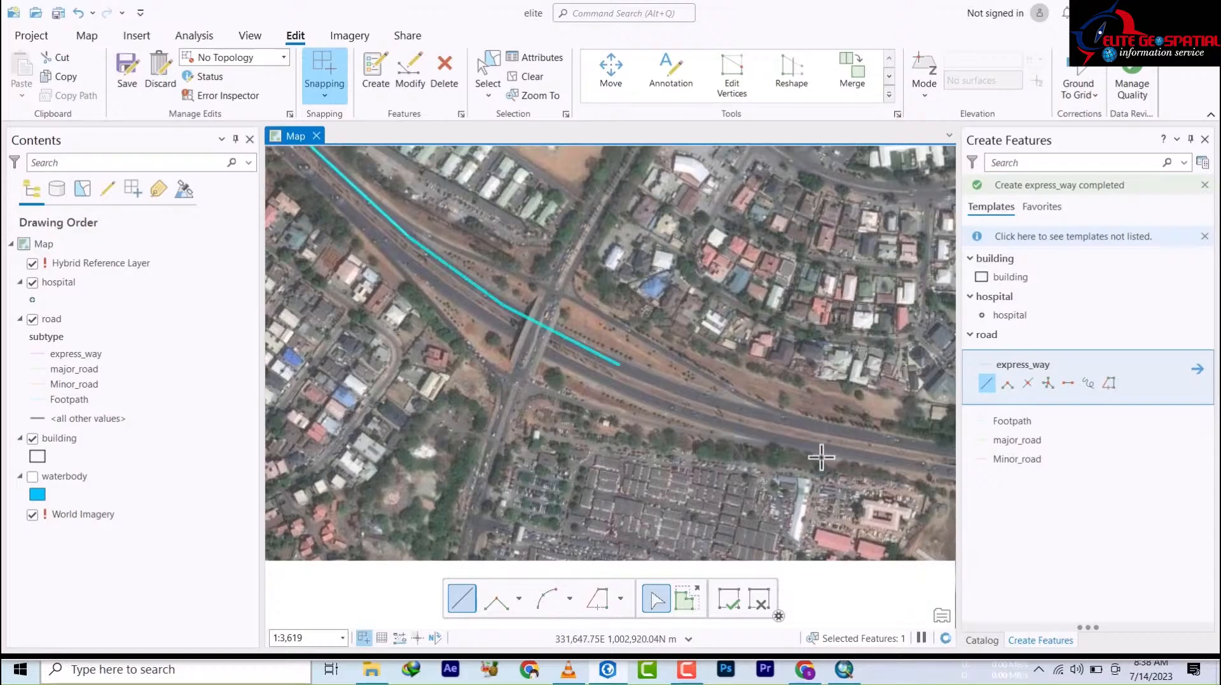
left_click(638, 399)
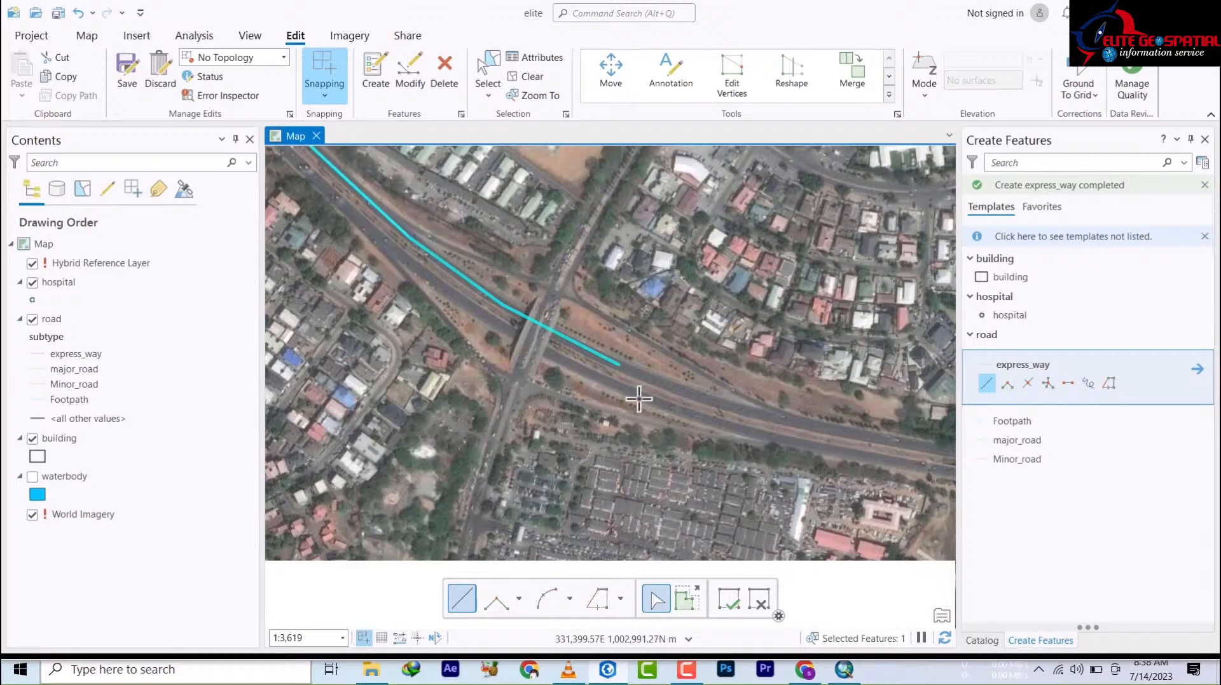
left_click(501, 327)
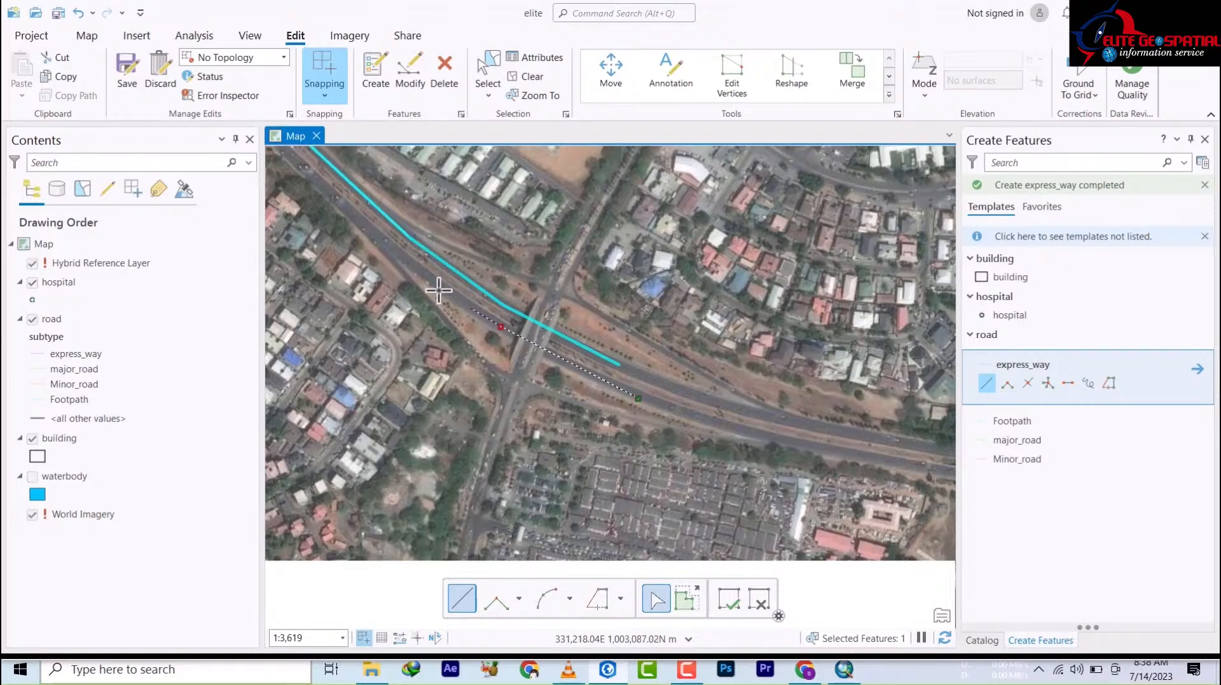
left_click(426, 276)
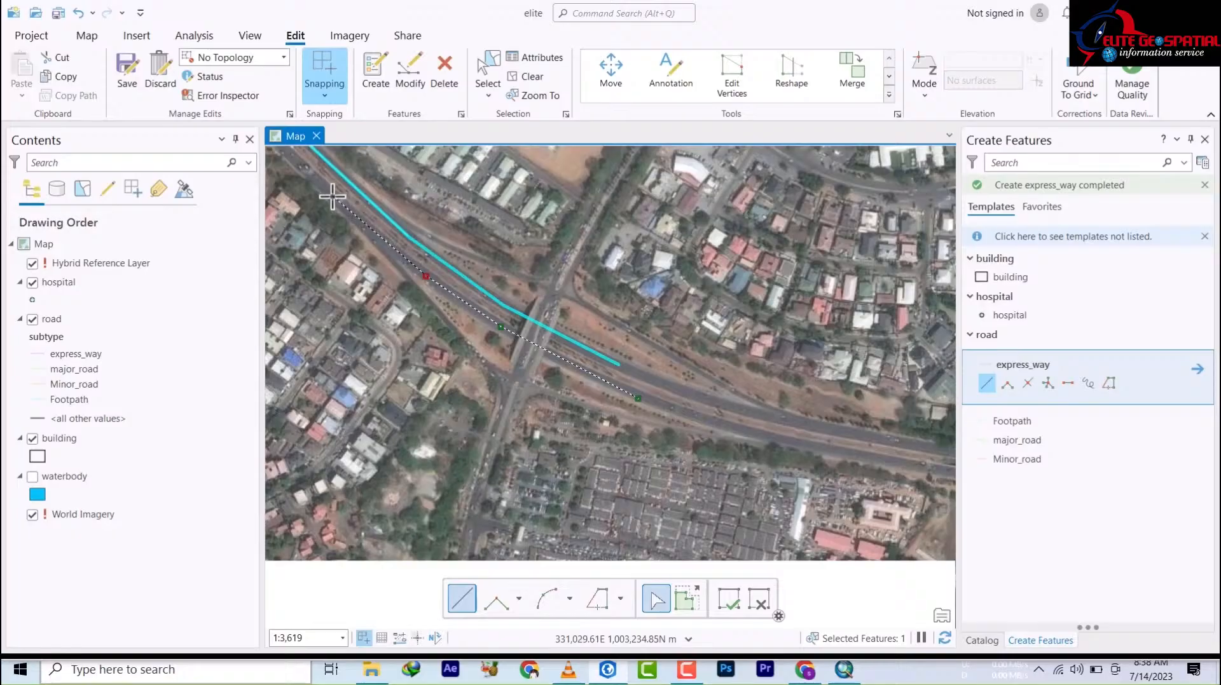
mouse_move(332, 196)
left_mouse_down()
mouse_move(490, 341)
mouse_move(673, 540)
left_mouse_up()
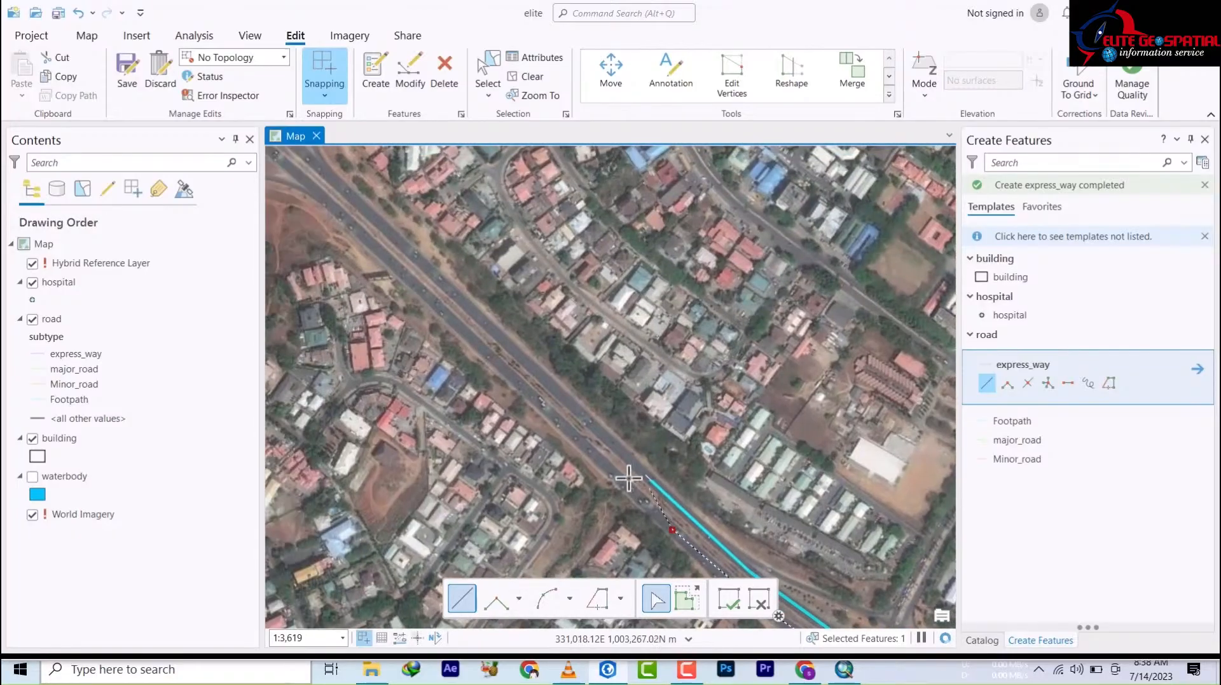
- Continue the southern carriageway's express_way line northwest past the housing areas to the eastern side of the cloverleaf crossing
left_click(575, 435)
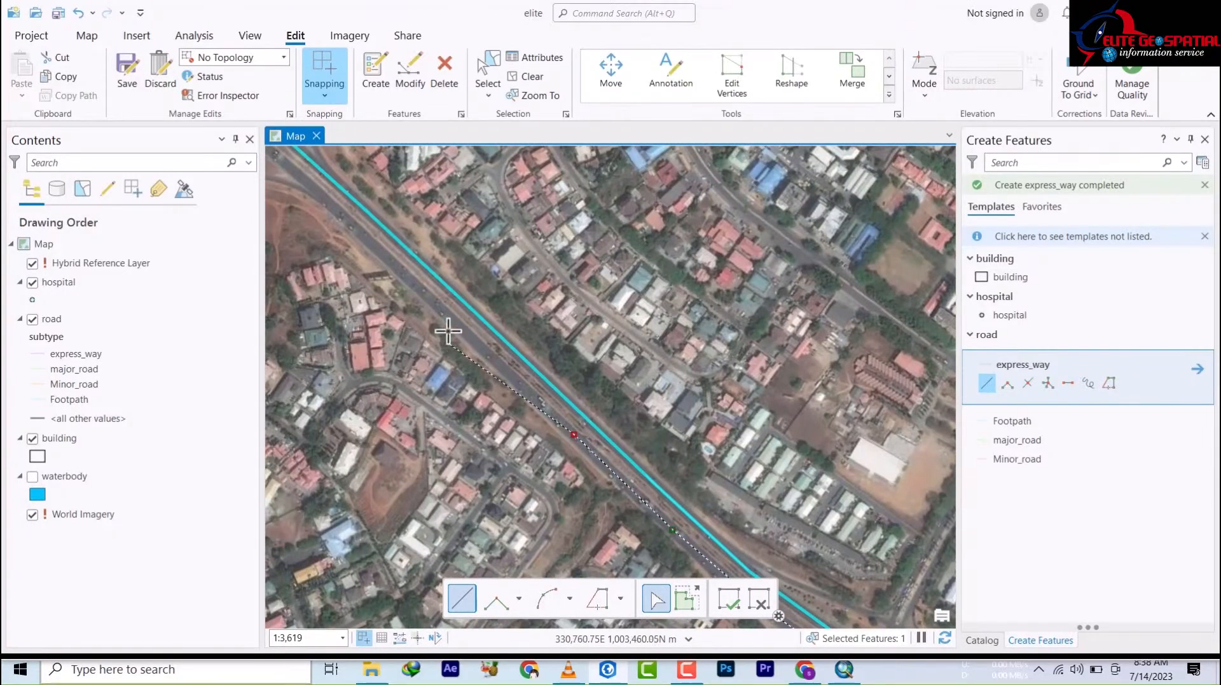
left_click(438, 306)
mouse_move(356, 237)
left_mouse_down()
mouse_move(513, 384)
mouse_move(705, 502)
left_mouse_up()
left_click(640, 430)
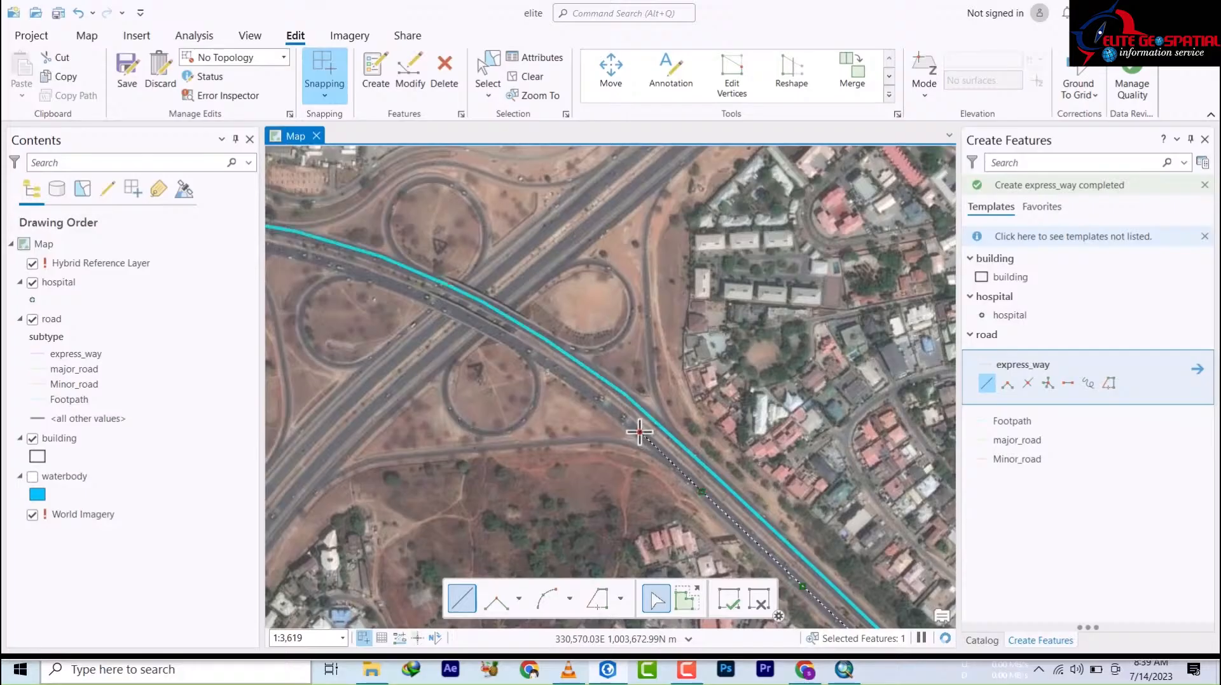
left_click(569, 379)
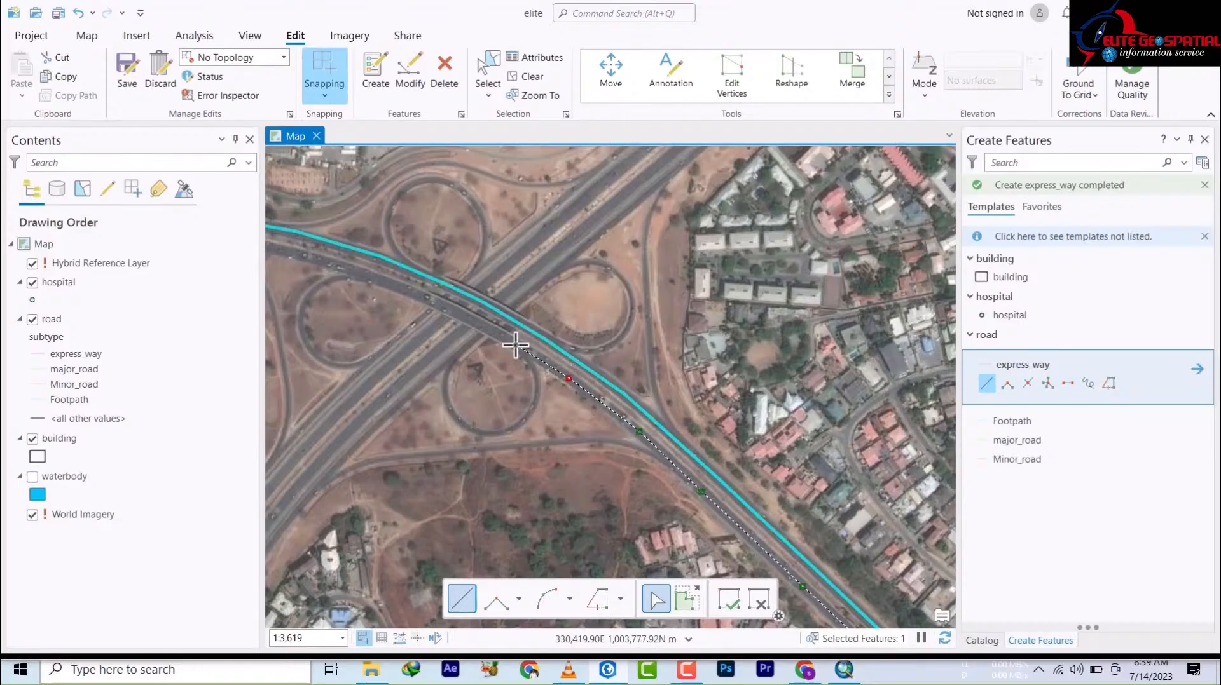
left_click(514, 344)
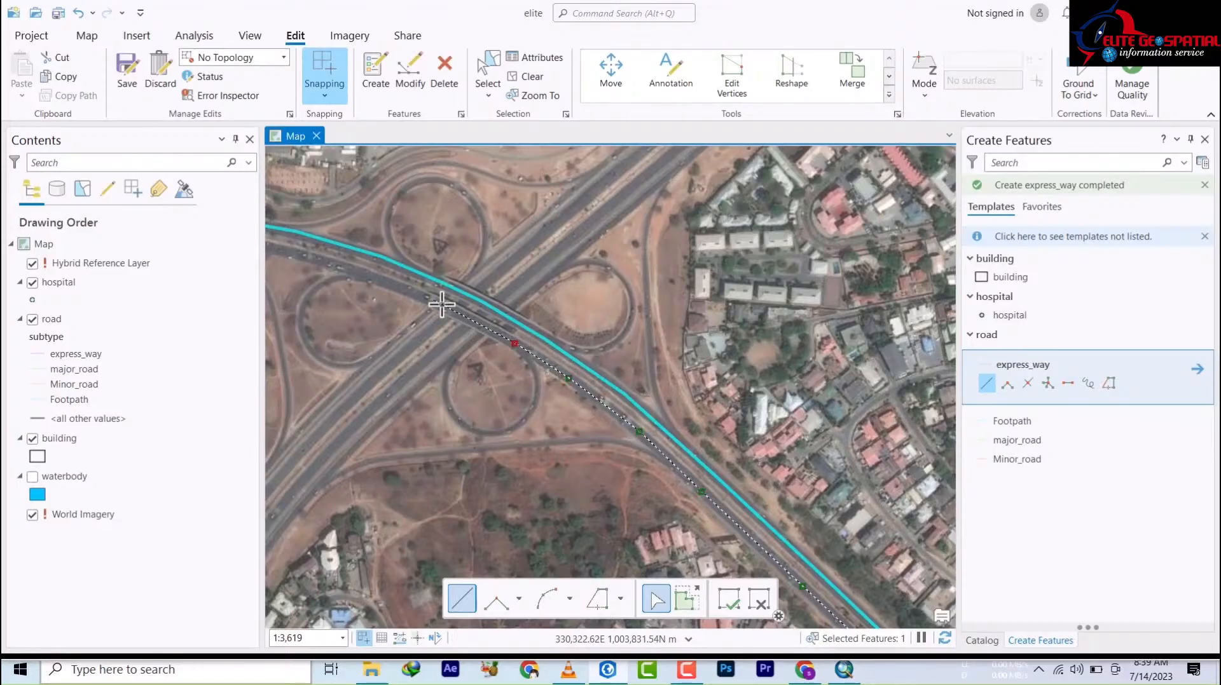
- Extend the southern carriageway line over the cloverleaf crossing and finish it just south of the northern carriageway line's western end
left_click_drag(447, 316, 713, 500)
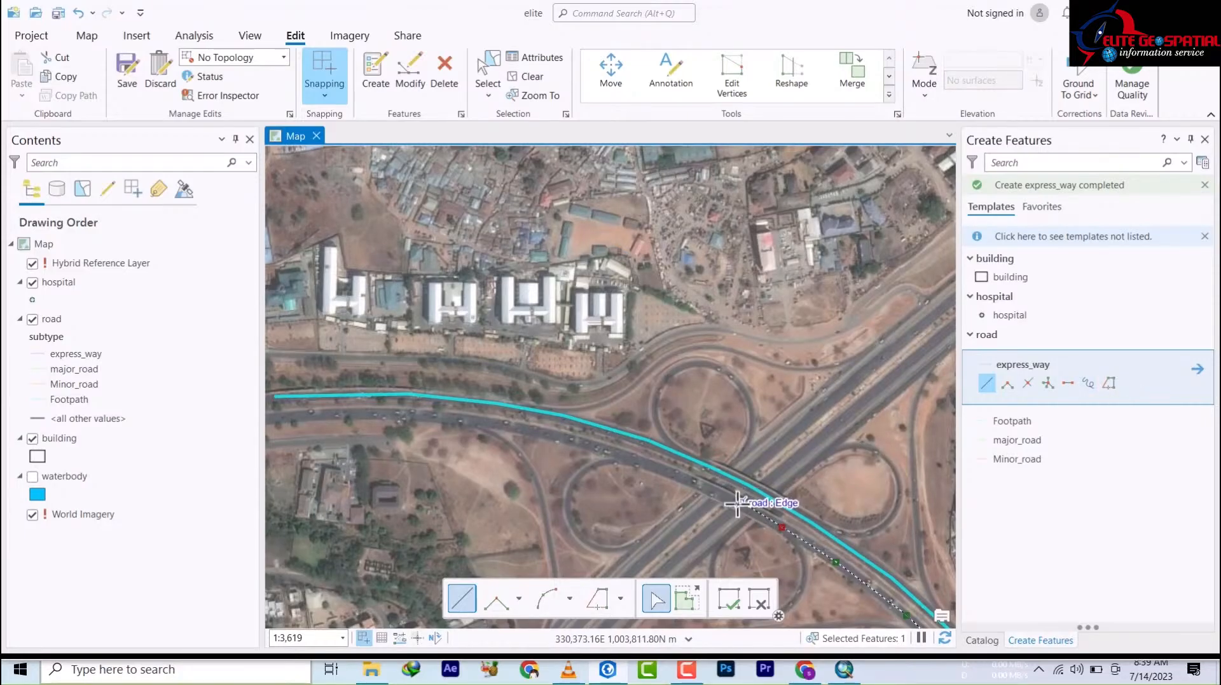
left_click(678, 476)
left_click(584, 445)
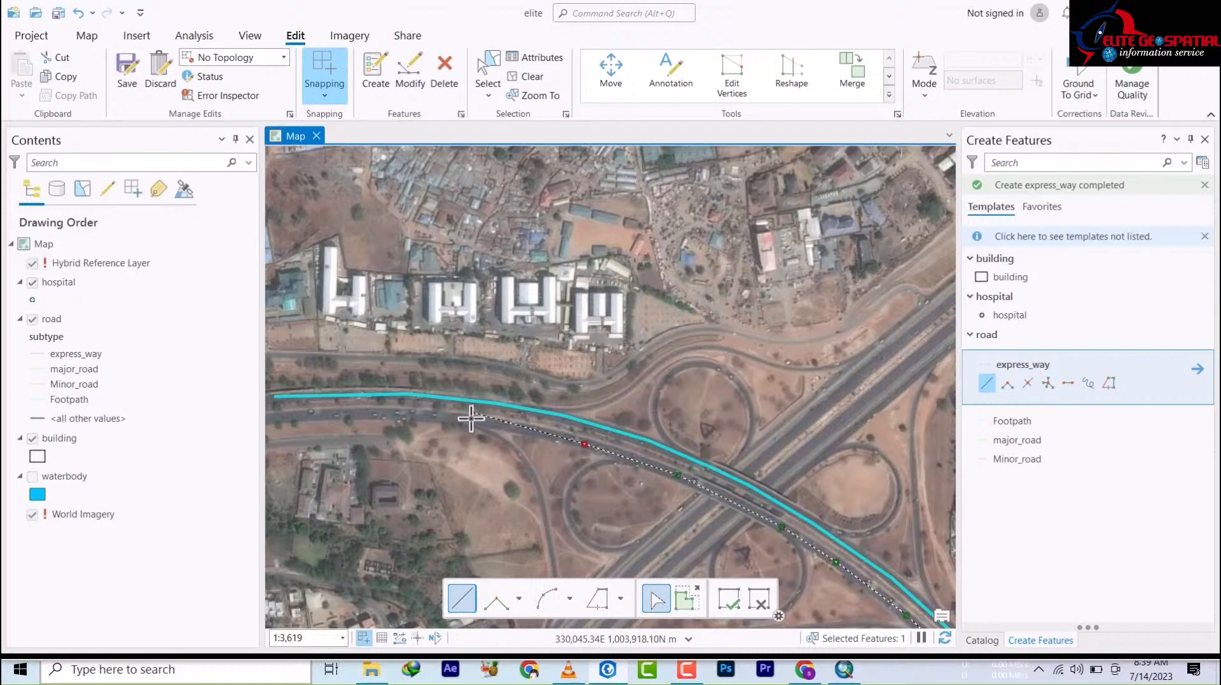
left_click(499, 421)
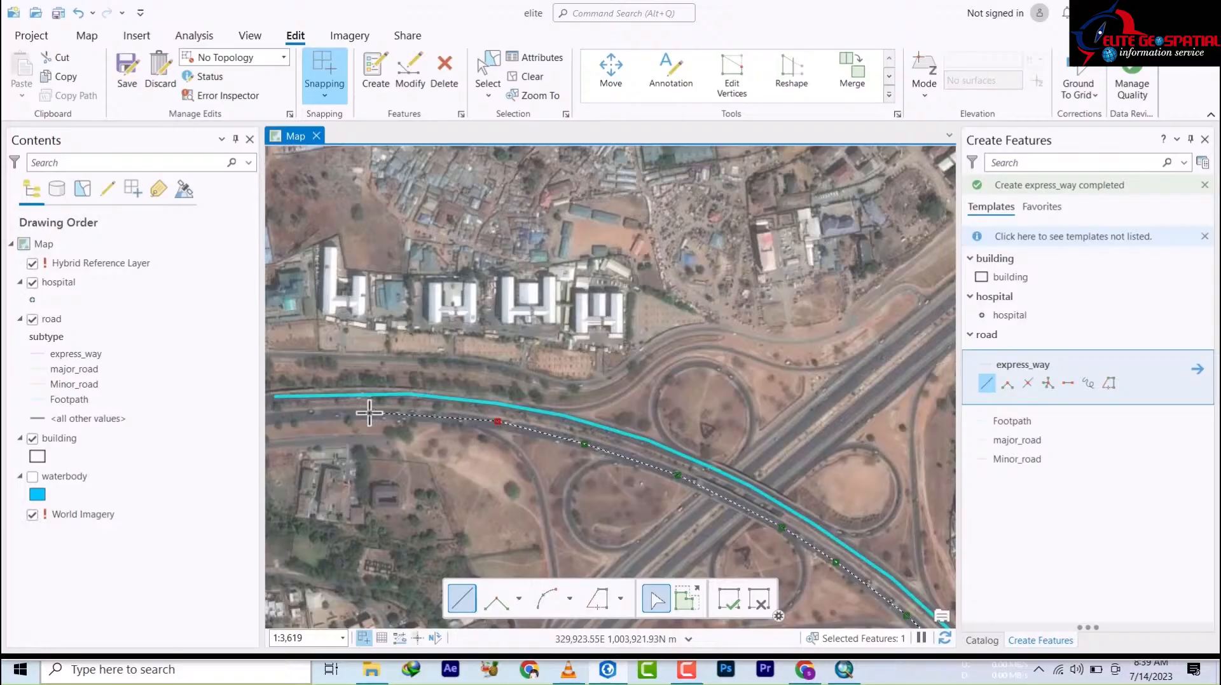
left_click_drag(373, 424, 603, 435)
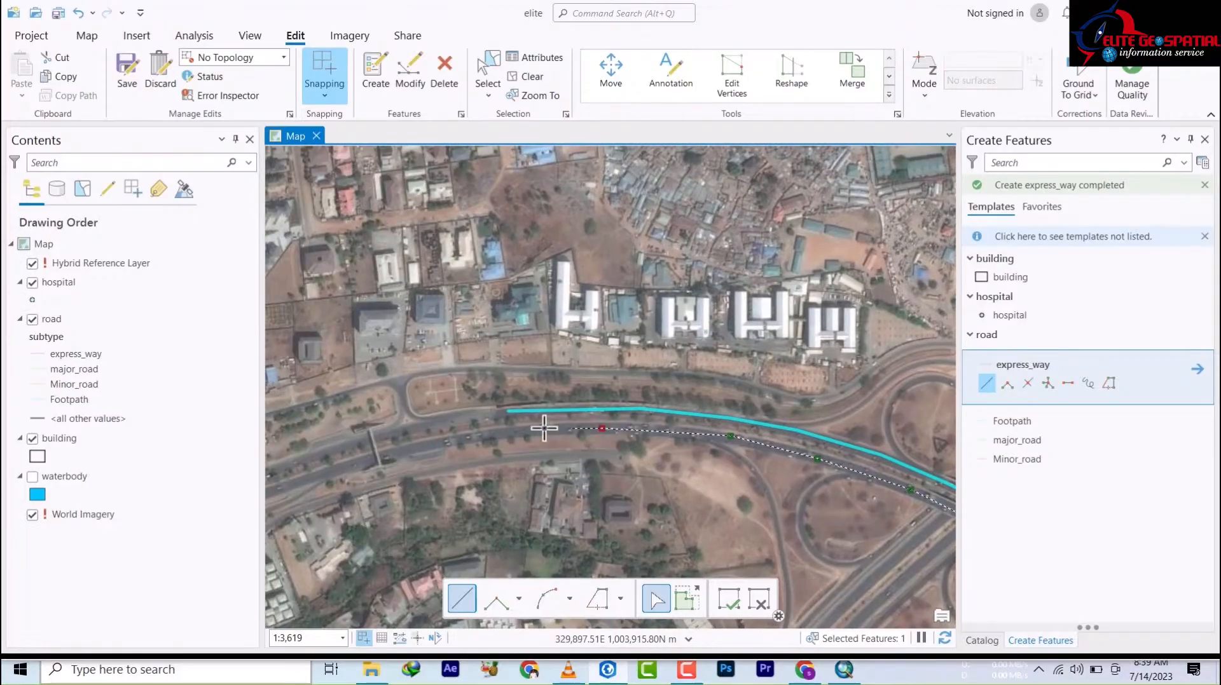
double_click(513, 434)
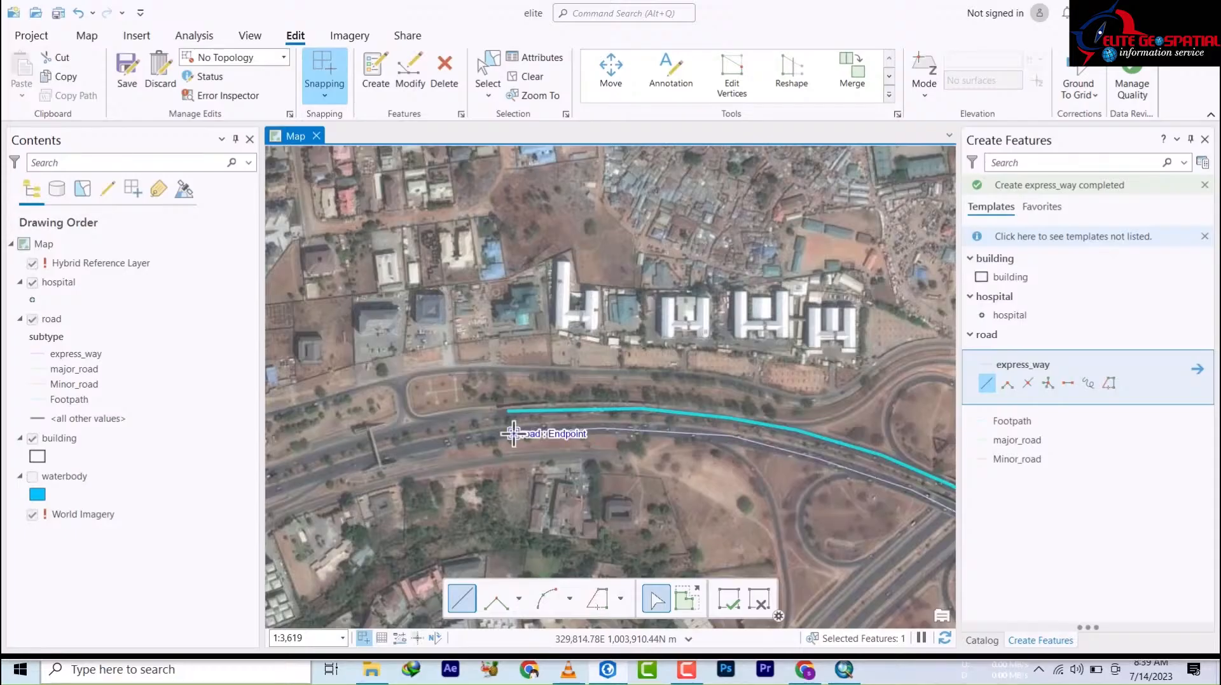
- Start an express_way line at the road junction southwest of the dense market block and trace the bridge road north along the block's western side
scroll(426, 309, "down", 5)
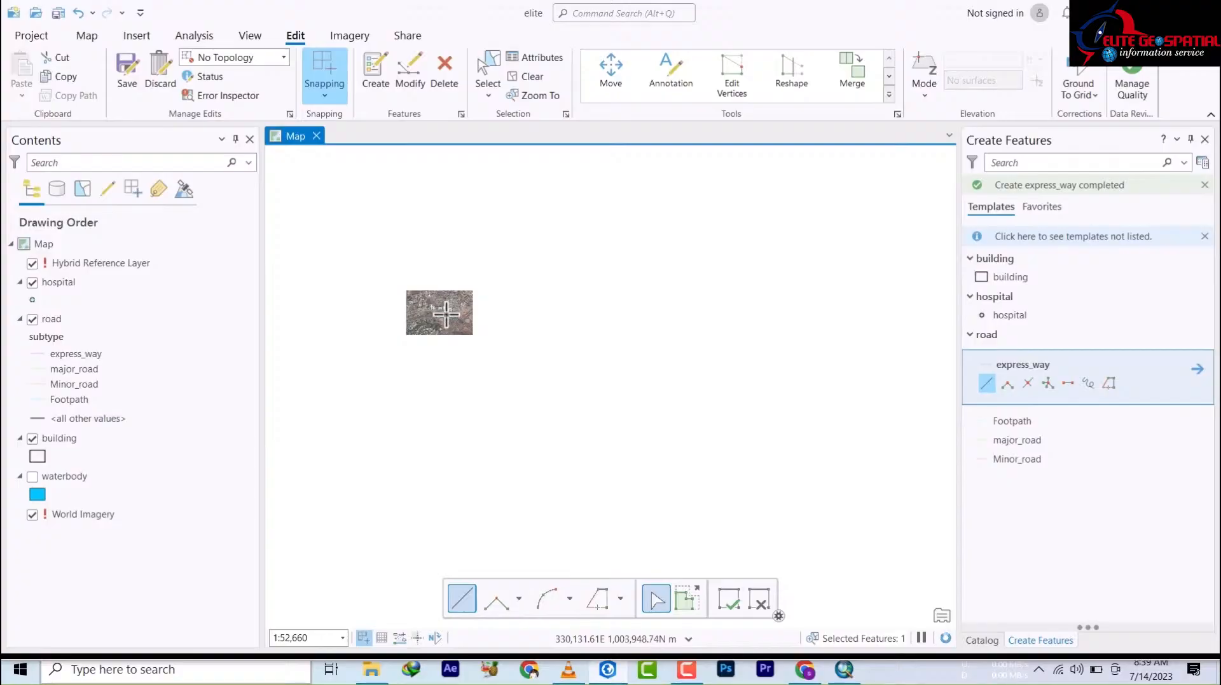
scroll(445, 313, "up", 4)
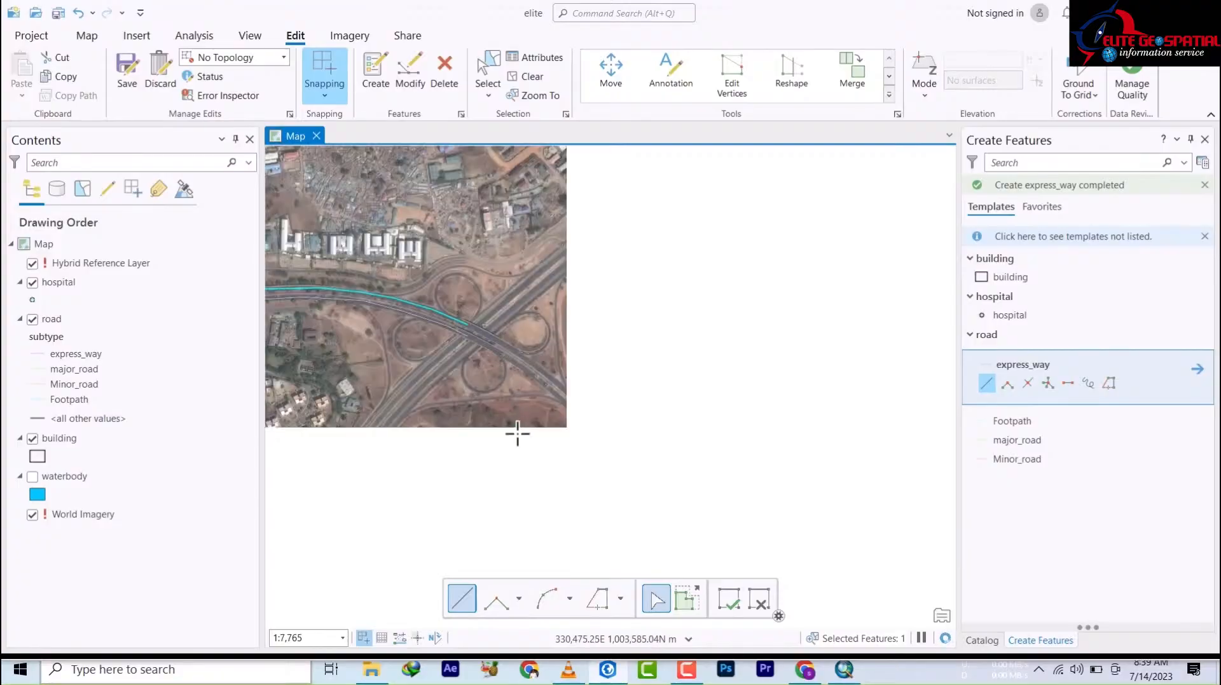
left_click_drag(486, 392, 491, 241)
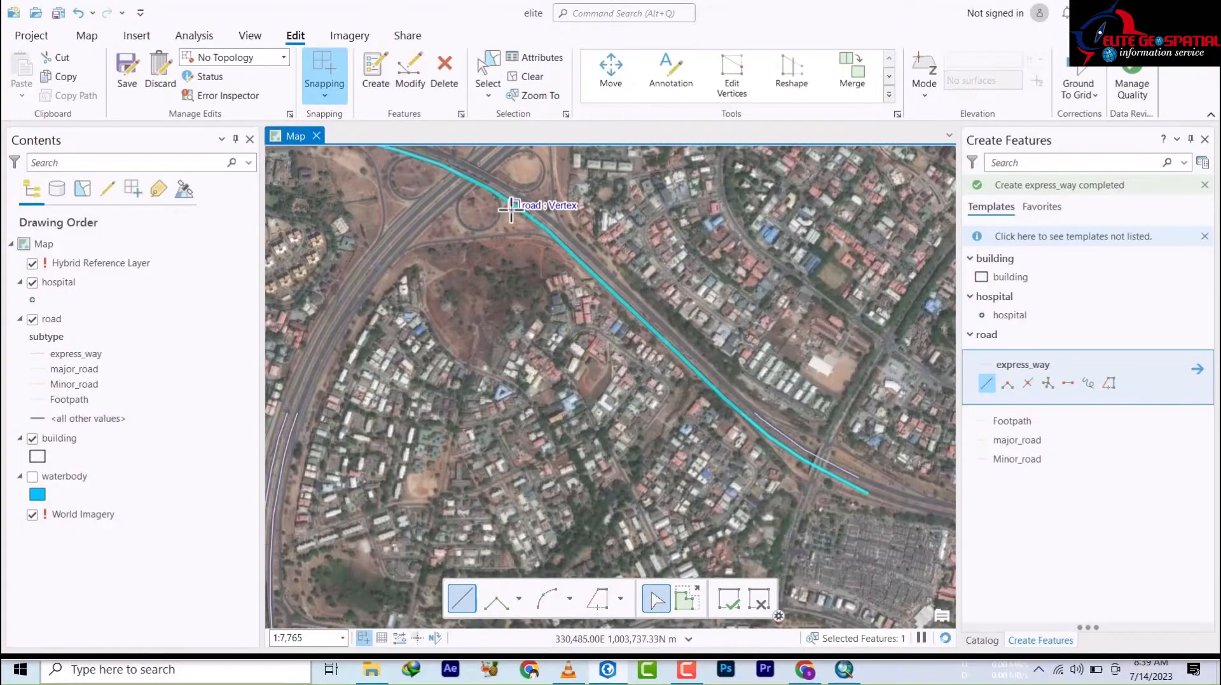
left_click_drag(758, 454, 407, 278)
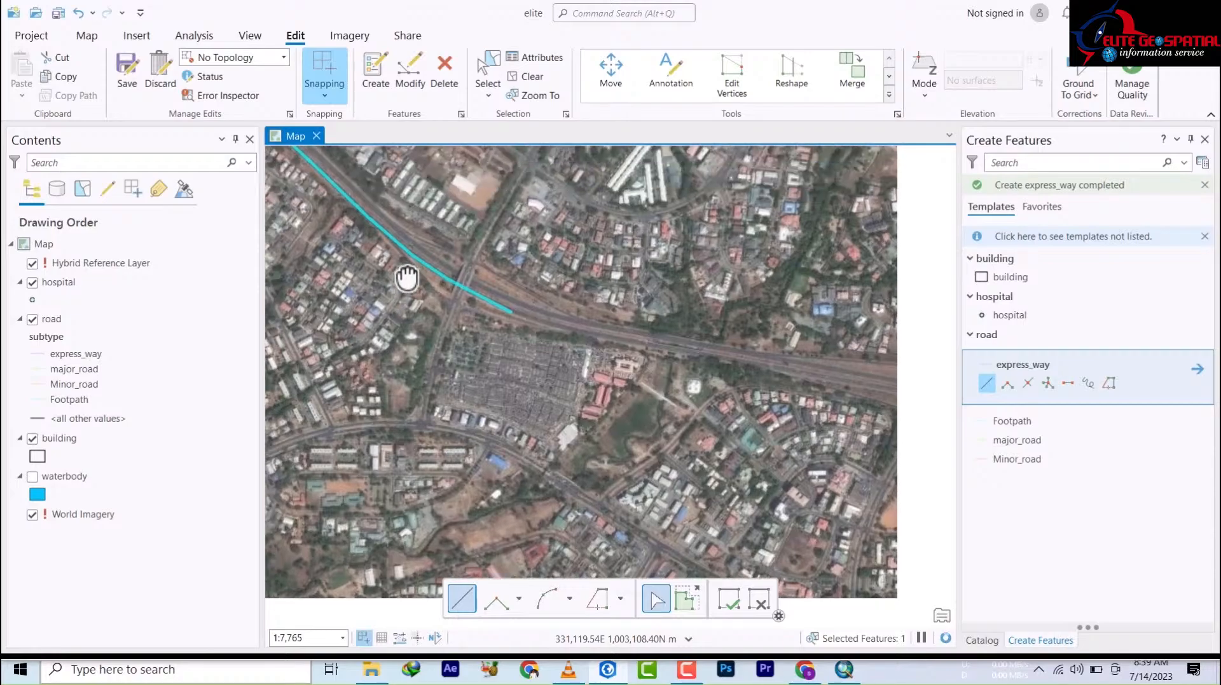
scroll(420, 421, "up", 5)
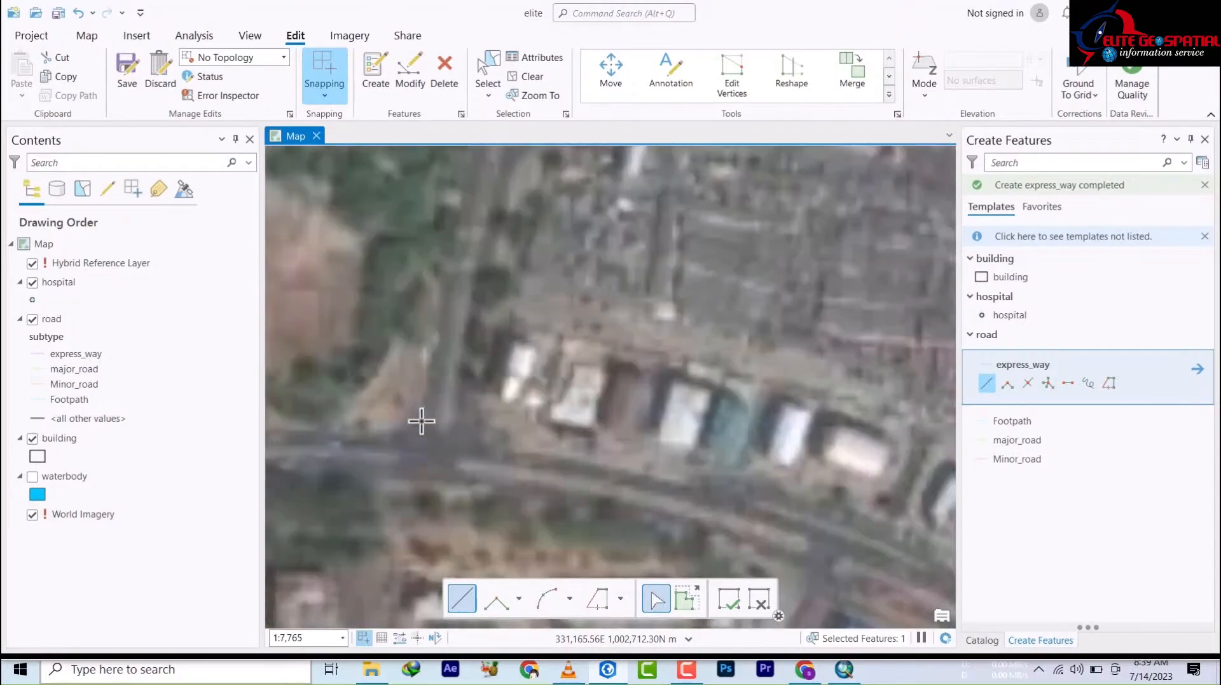
left_click(467, 258)
left_click(487, 178)
mouse_move(487, 179)
left_mouse_down()
mouse_move(483, 393)
mouse_move(449, 521)
left_mouse_up()
scroll(463, 435, "down", 3)
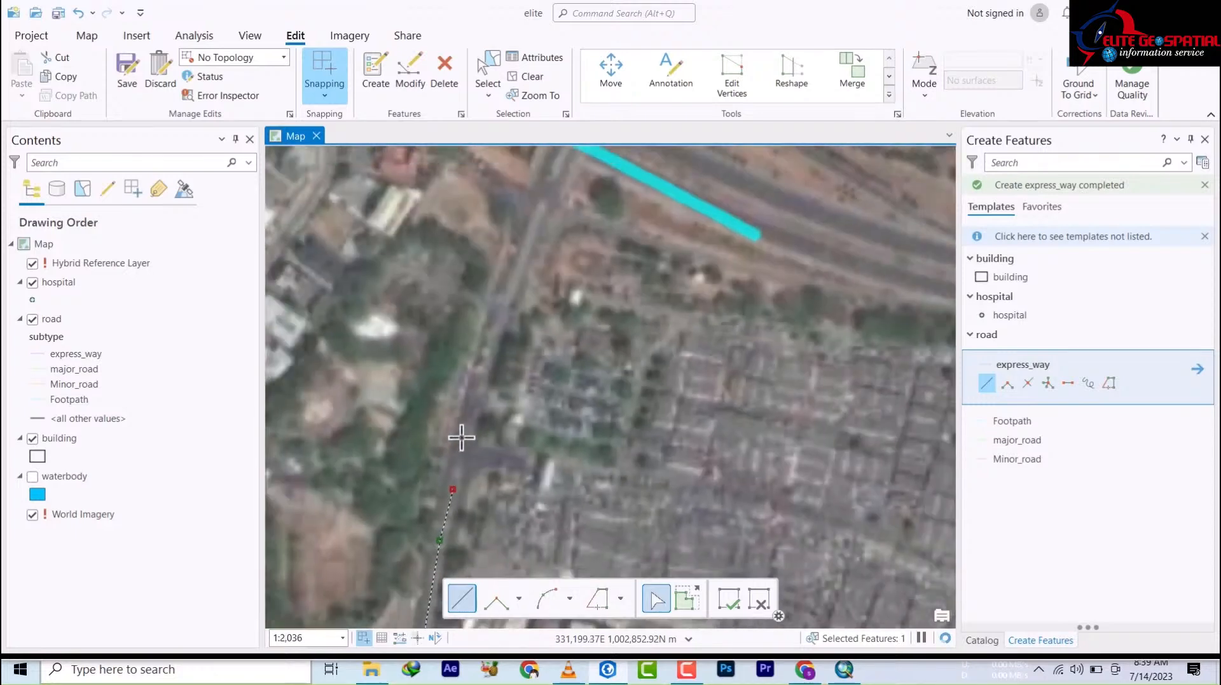
scroll(462, 431, "up", 3)
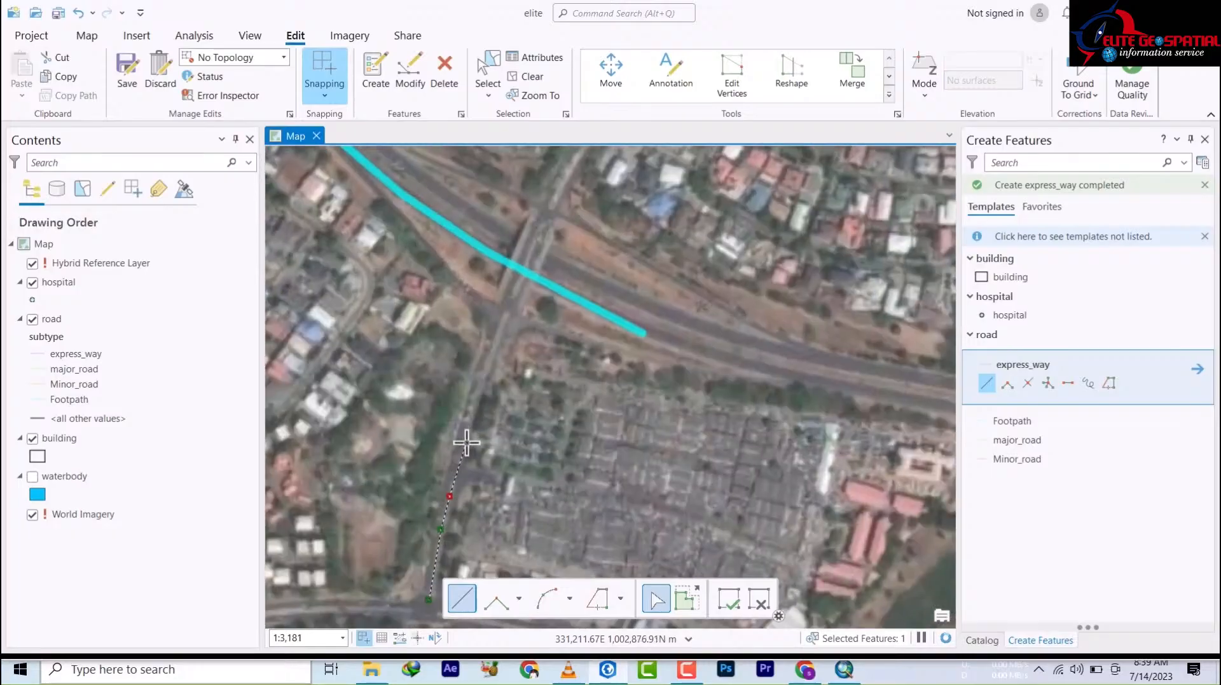
- Continue the bridge road's line northeast over the expressway and finish it at the road junction beyond the housing blocks
left_click(463, 433)
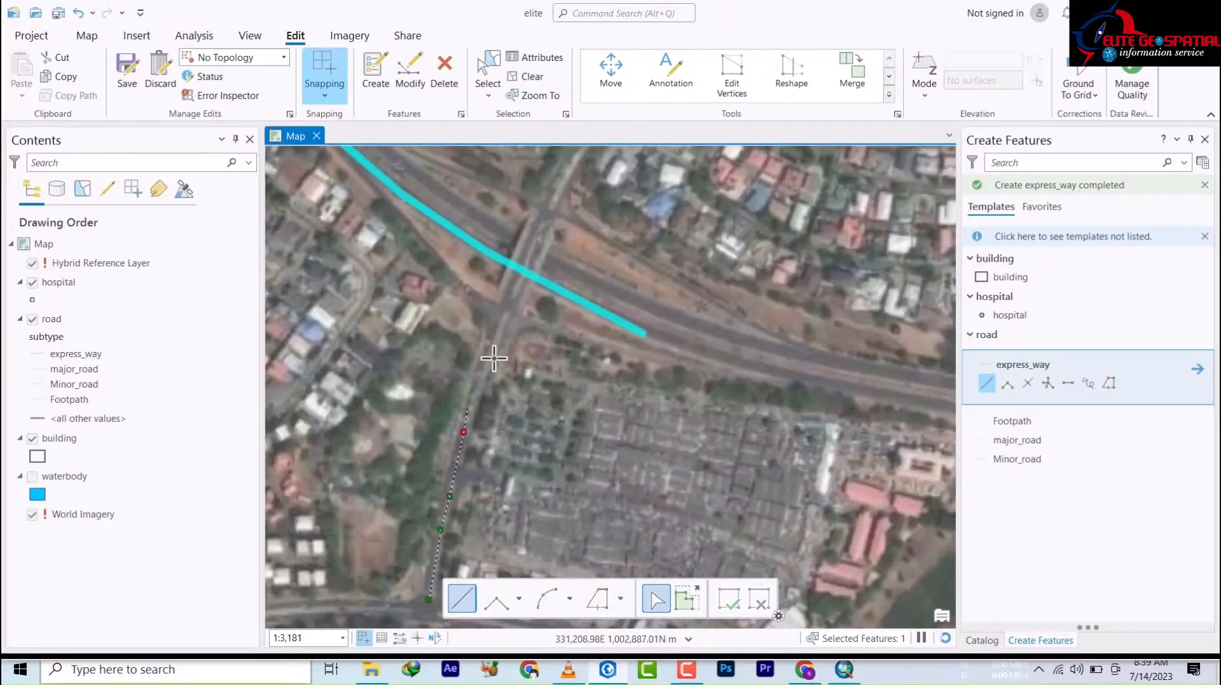
left_click(504, 317)
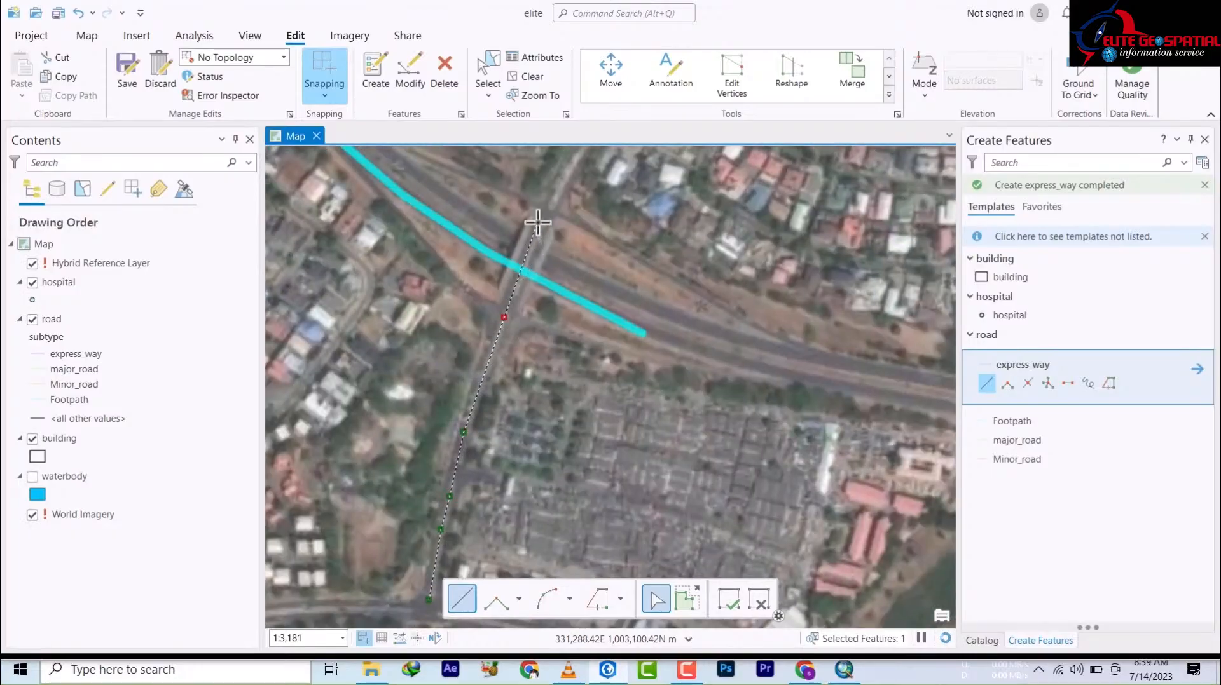
left_click_drag(545, 233, 490, 377)
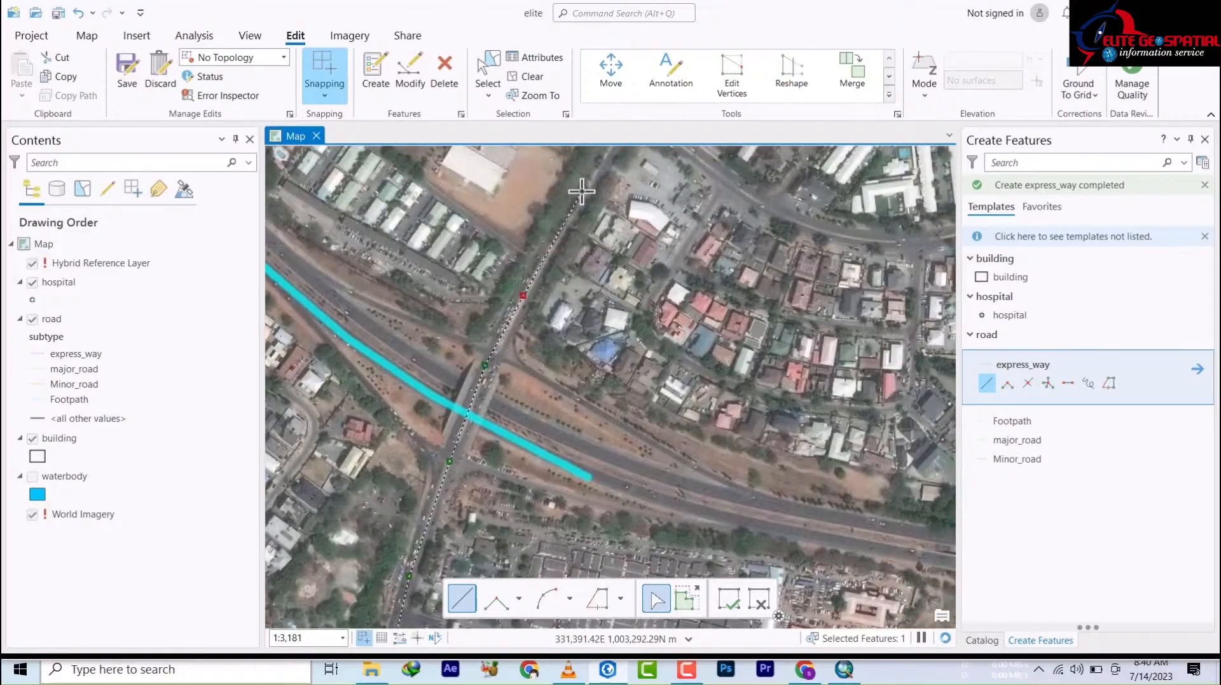
scroll(602, 162, "down", 2)
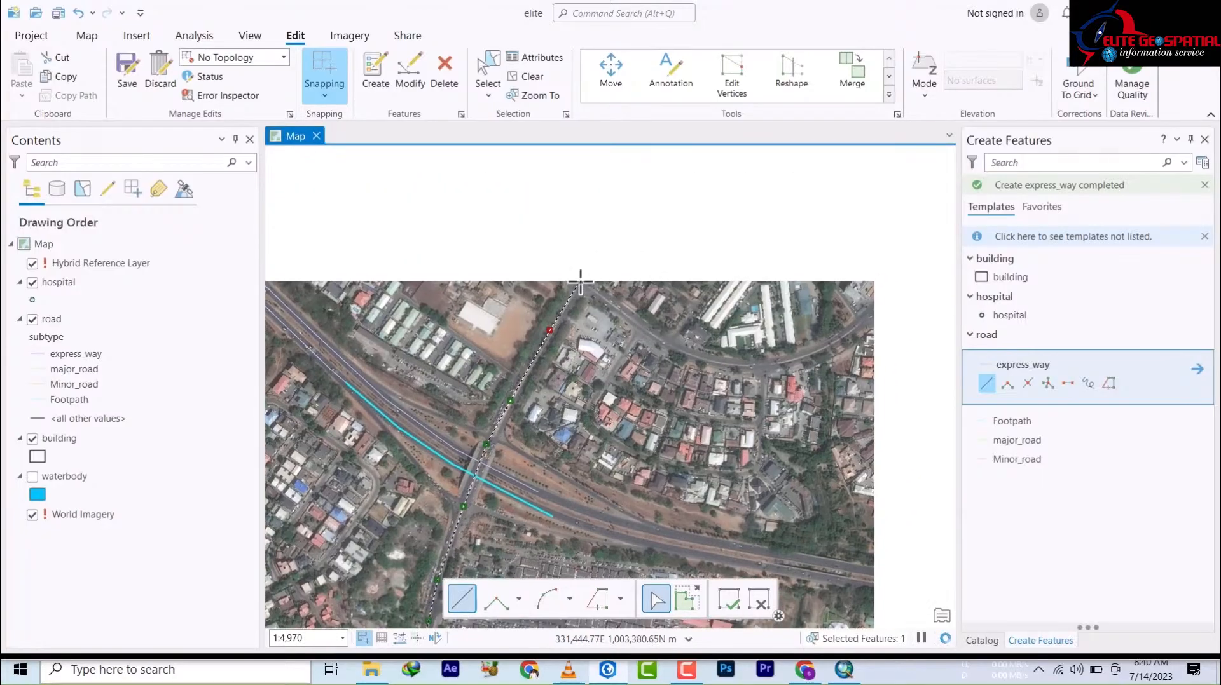
double_click(580, 279)
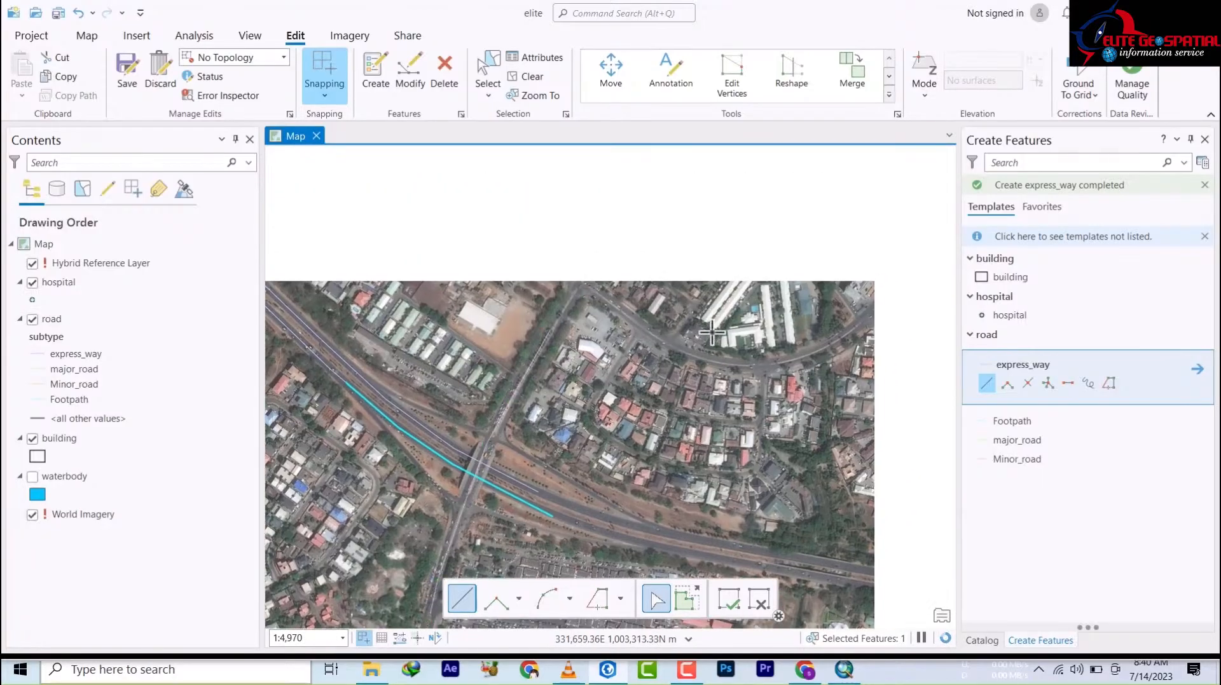
- Examine the imagery around the bridge road and the western expressway's roundabout junction for further roads to digitize
scroll(716, 362, "up", 6)
scroll(744, 378, "down", 4)
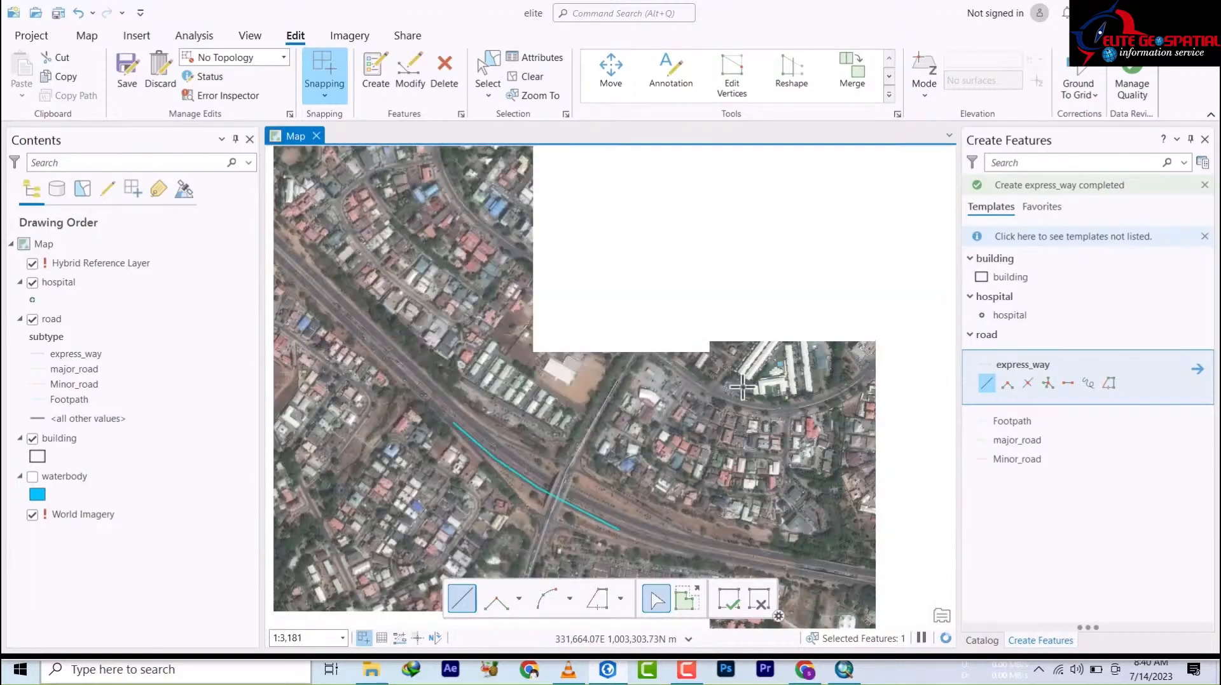
scroll(741, 386, "down", 5)
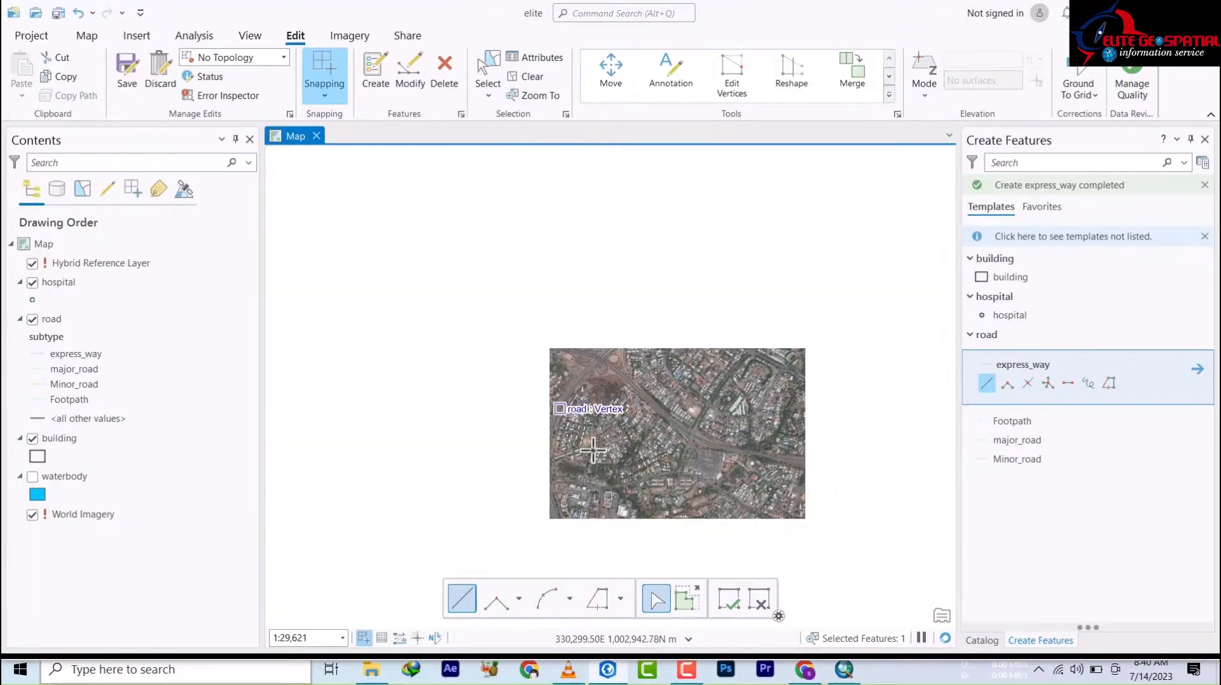
left_click_drag(593, 452, 684, 335)
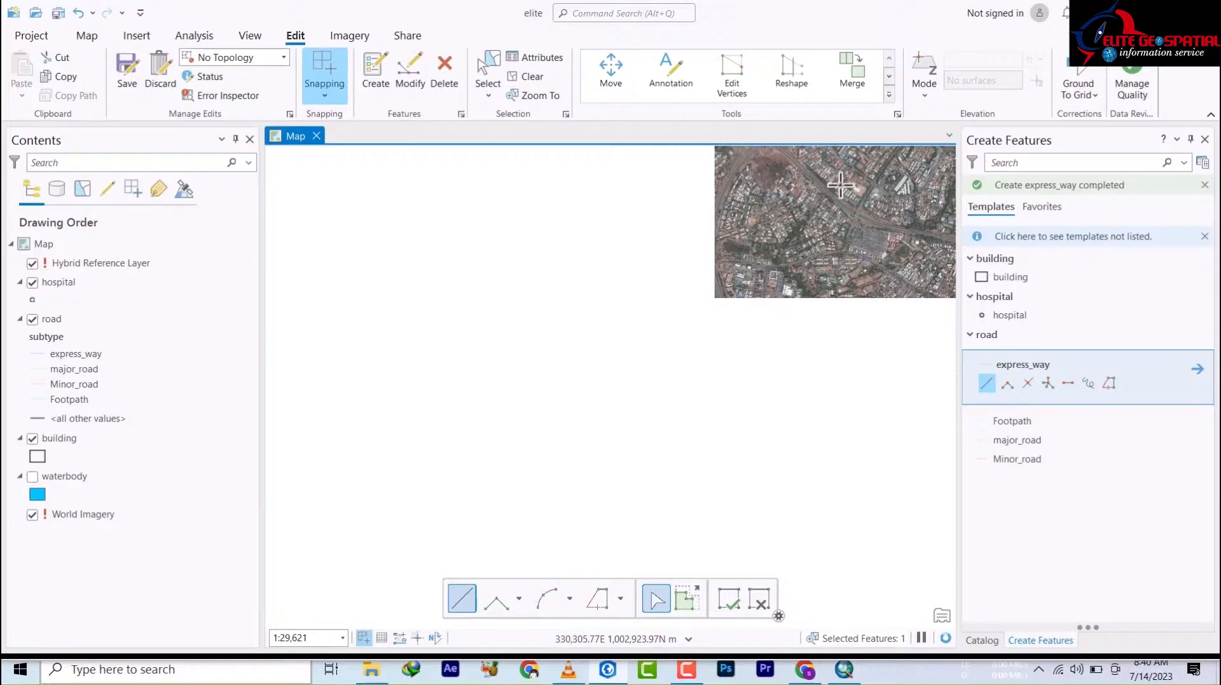
left_click_drag(765, 240, 667, 341)
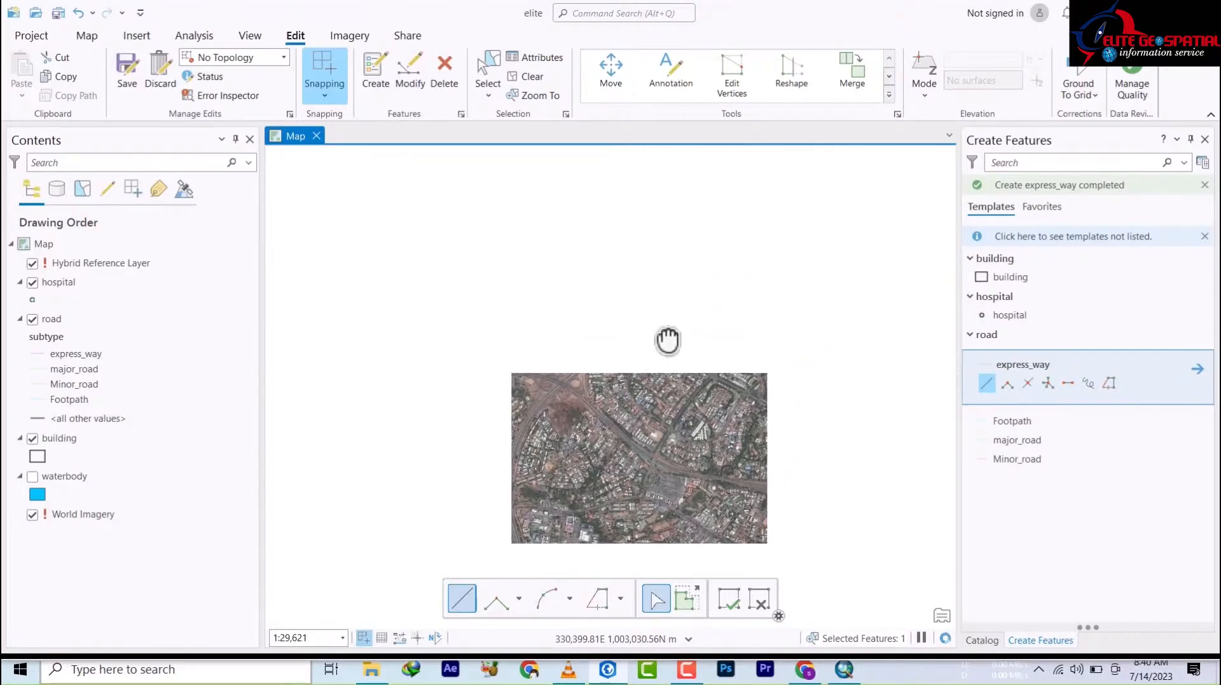
scroll(545, 506, "up", 4)
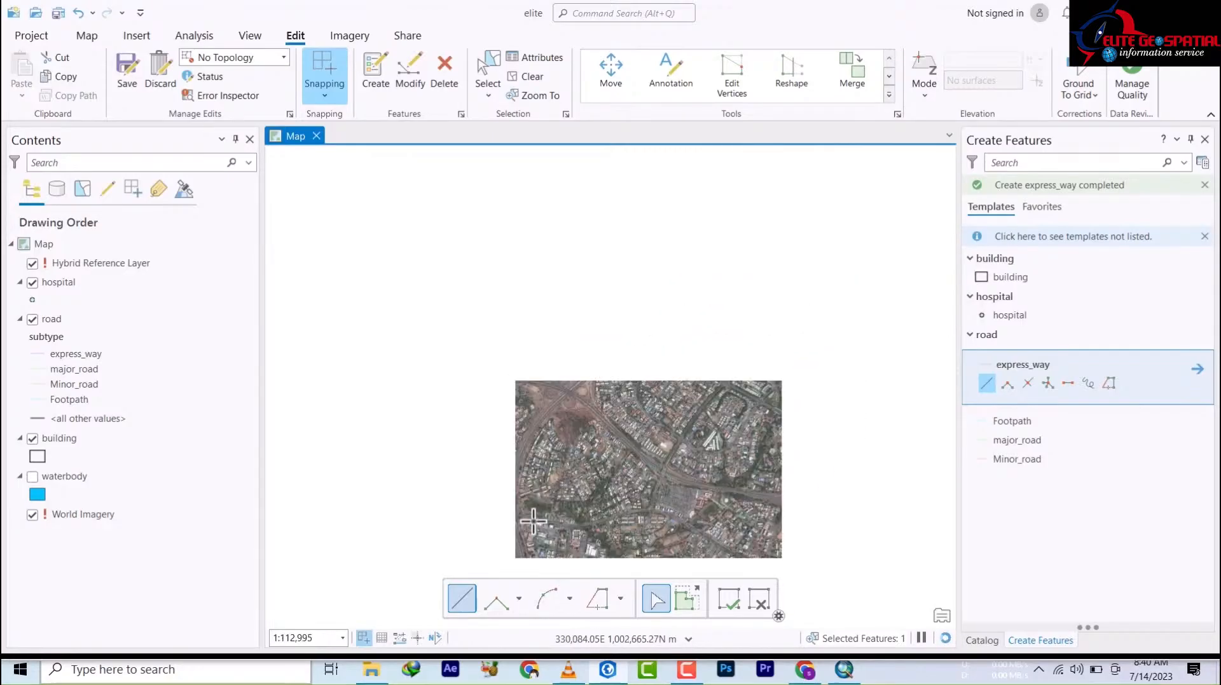
left_click_drag(540, 490, 551, 265)
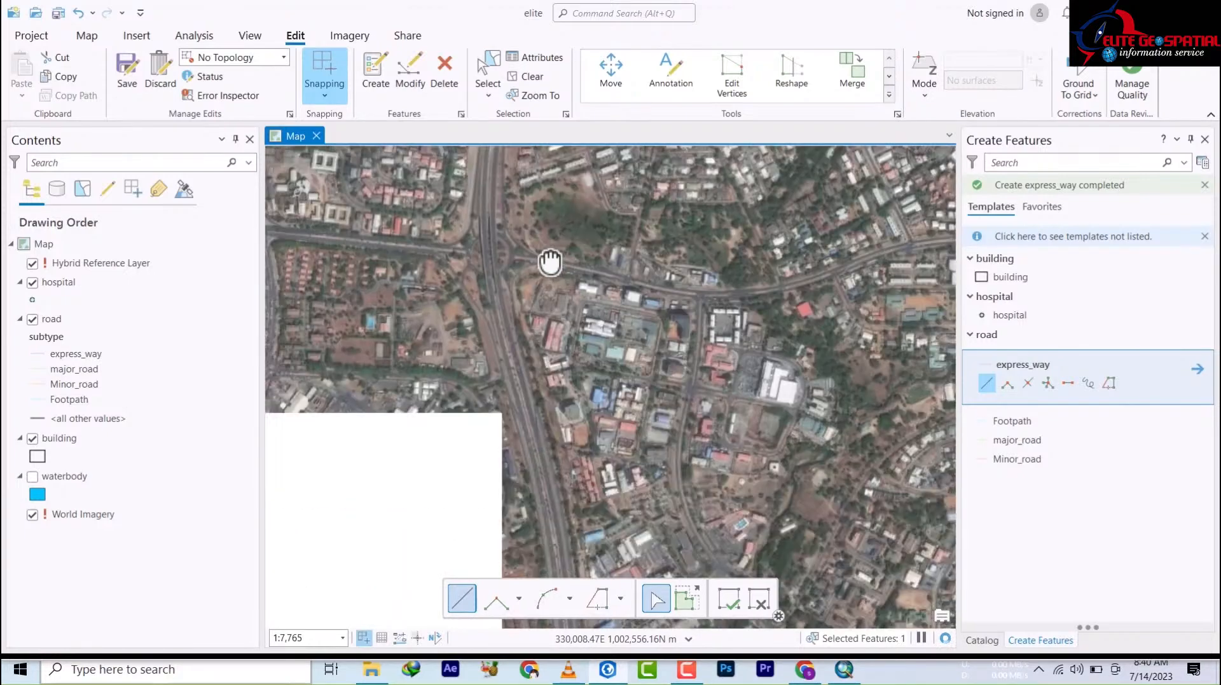
scroll(484, 194, "up", 3)
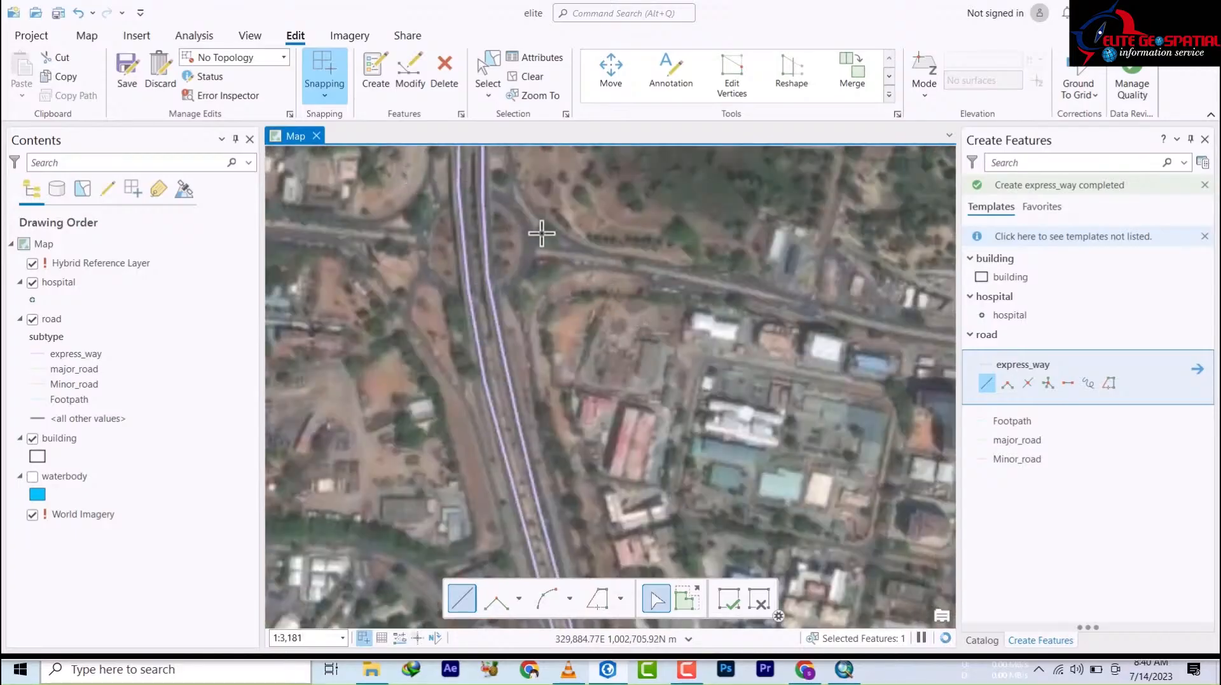
left_click_drag(650, 317, 514, 147)
scroll(563, 471, "down", 5)
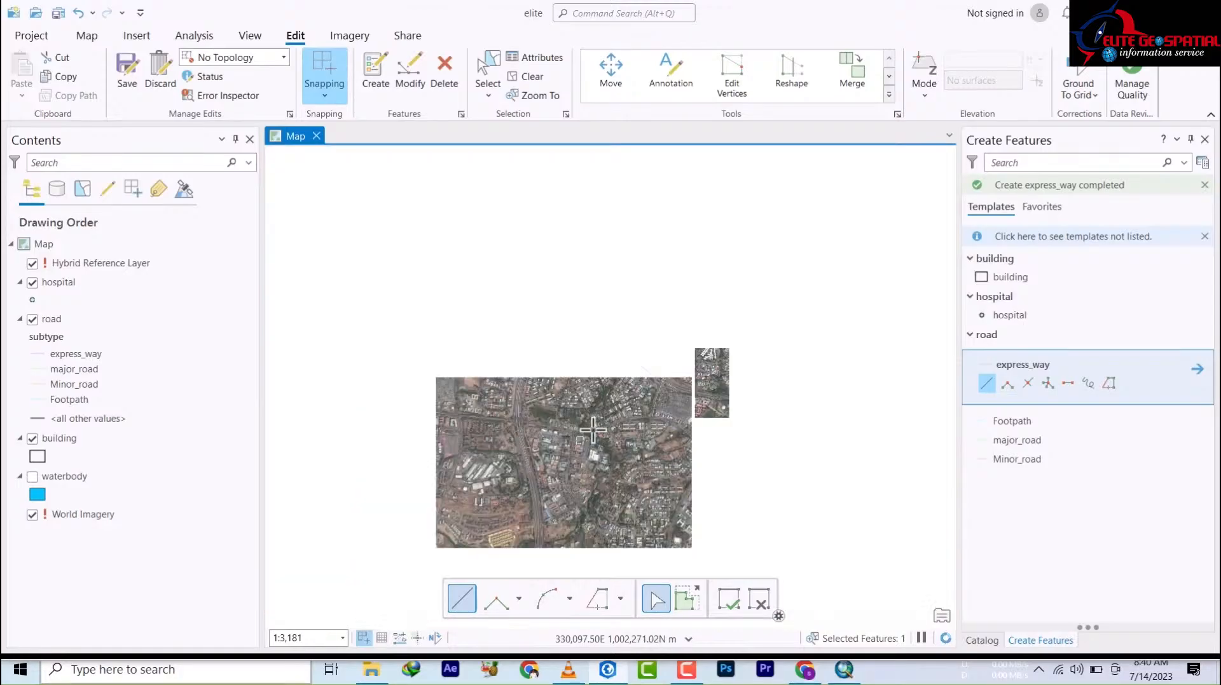
- Start an express_way line on the road east of the gridded housing blocks and trace it north past the side-road junction
left_click_drag(666, 488, 454, 350)
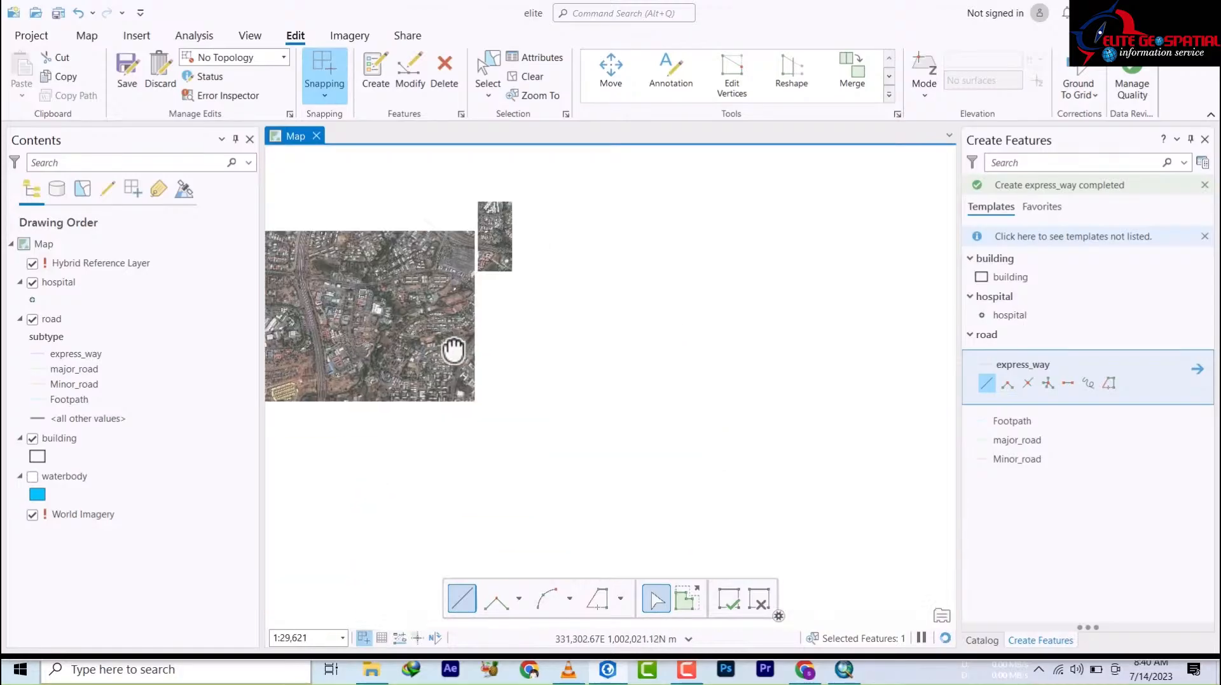
scroll(432, 360, "up", 3)
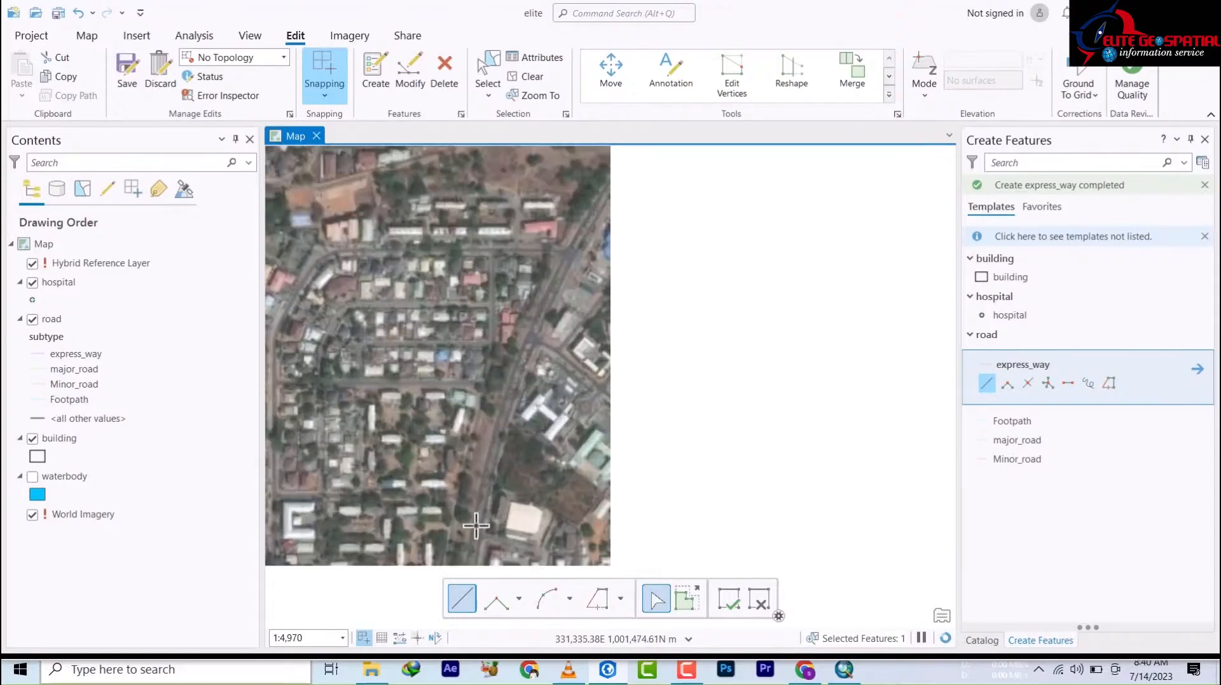
scroll(475, 520, "up", 3)
scroll(490, 480, "down", 3)
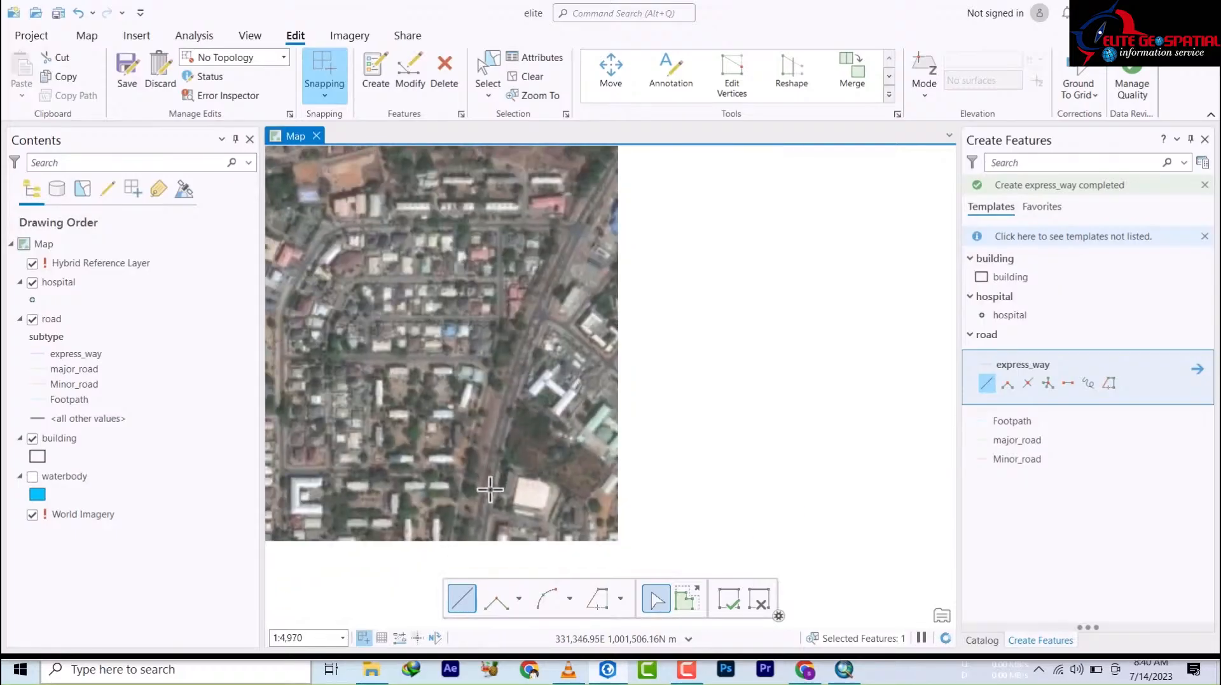
scroll(490, 490, "down", 2)
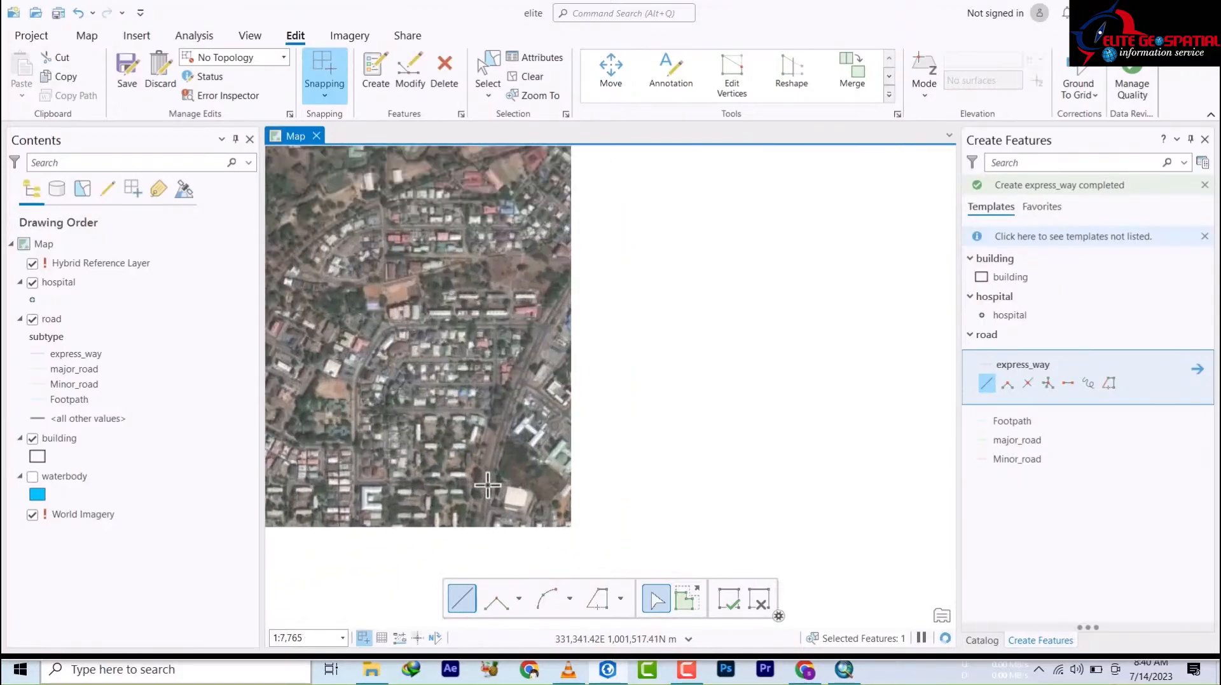
scroll(488, 487, "up", 4)
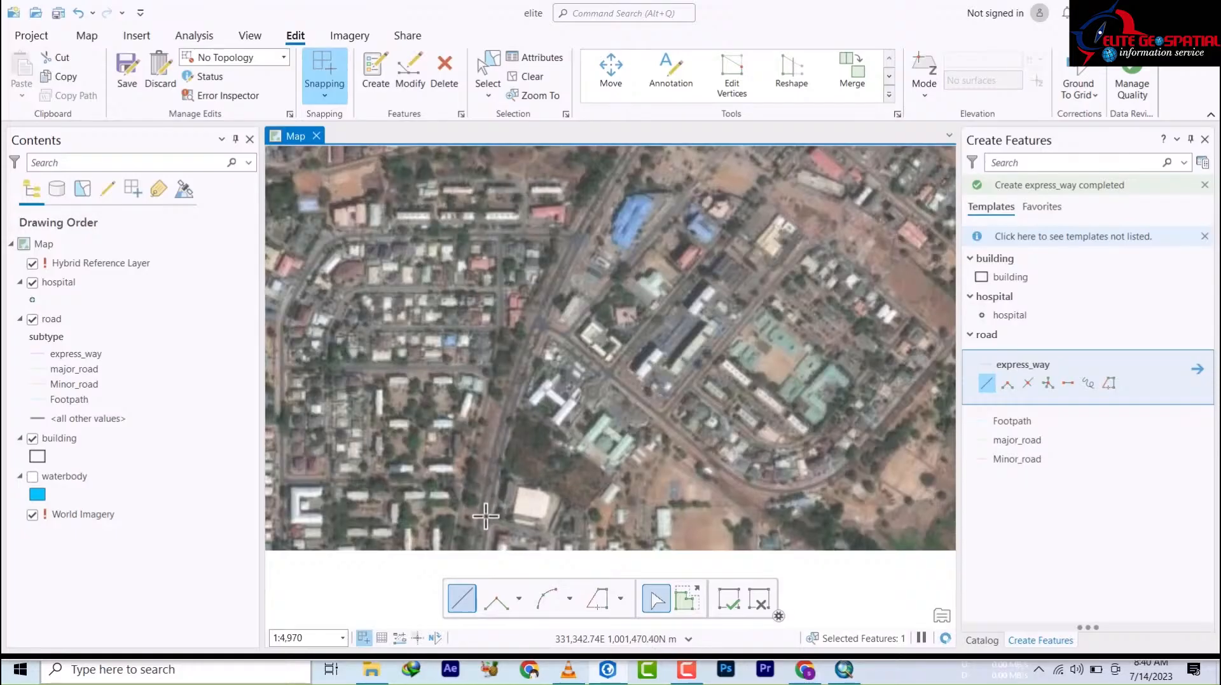
left_click(484, 516)
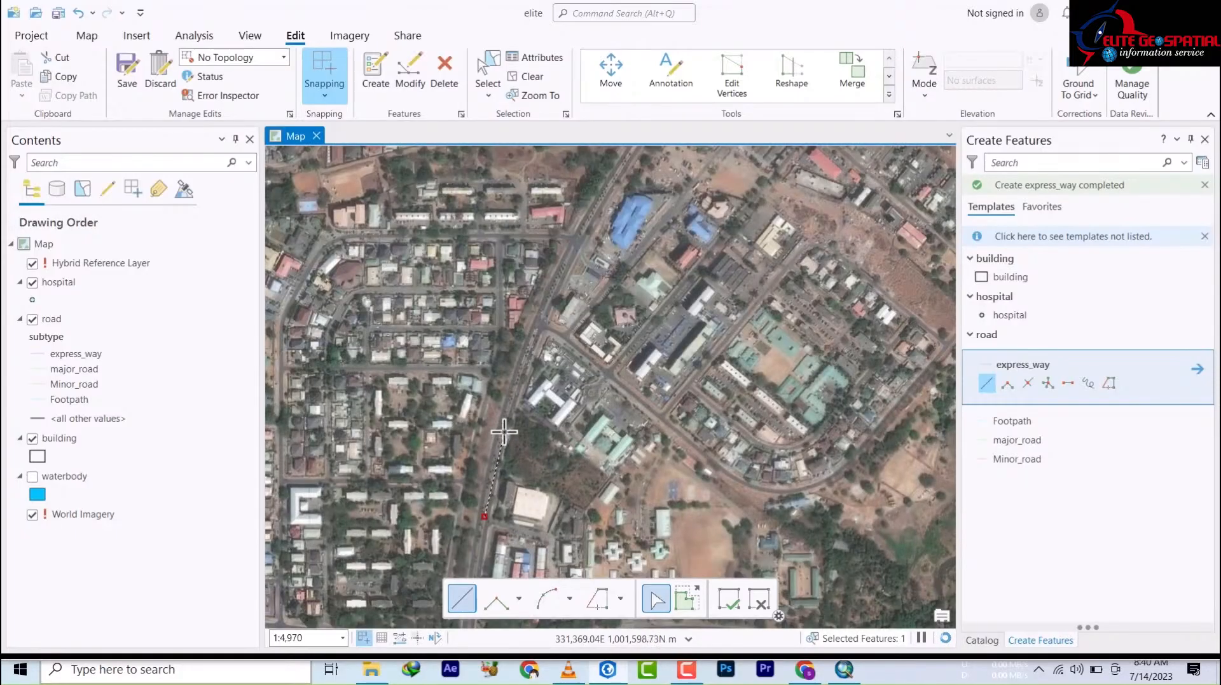
left_click(503, 429)
left_click(521, 375)
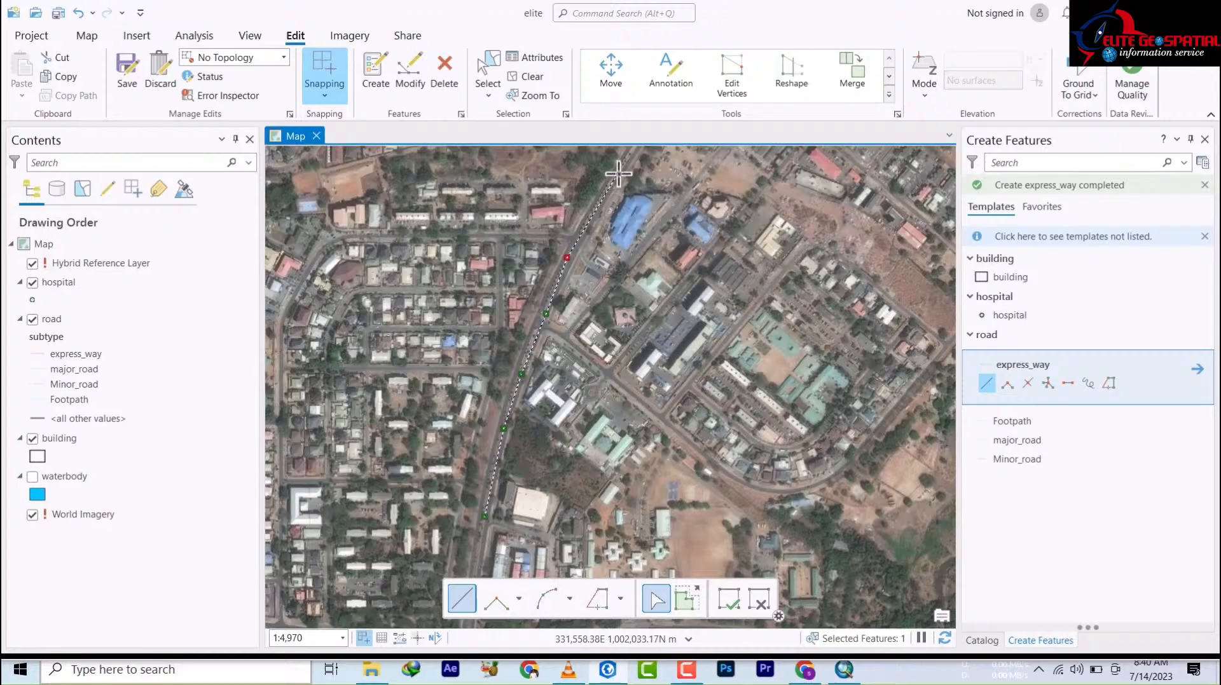
- Continue the line northeast past the blue-roofed building and finish it at the junction with the diagonal main road
left_click_drag(622, 235, 572, 308)
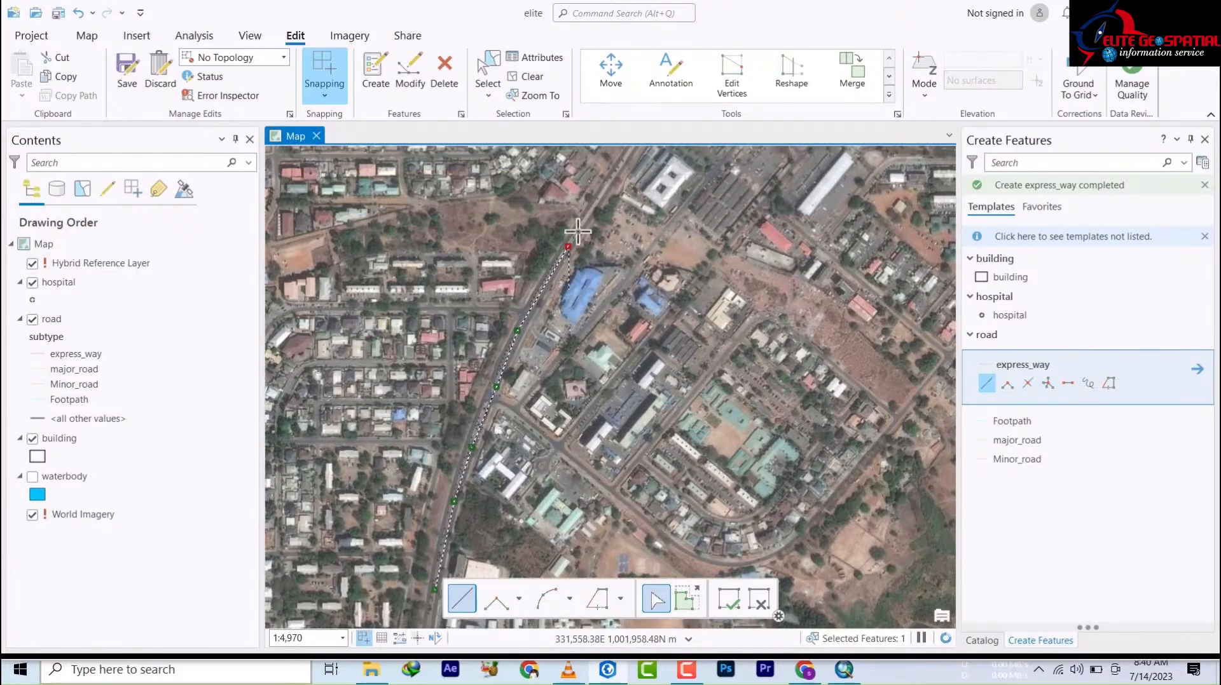
left_click_drag(597, 223, 522, 423)
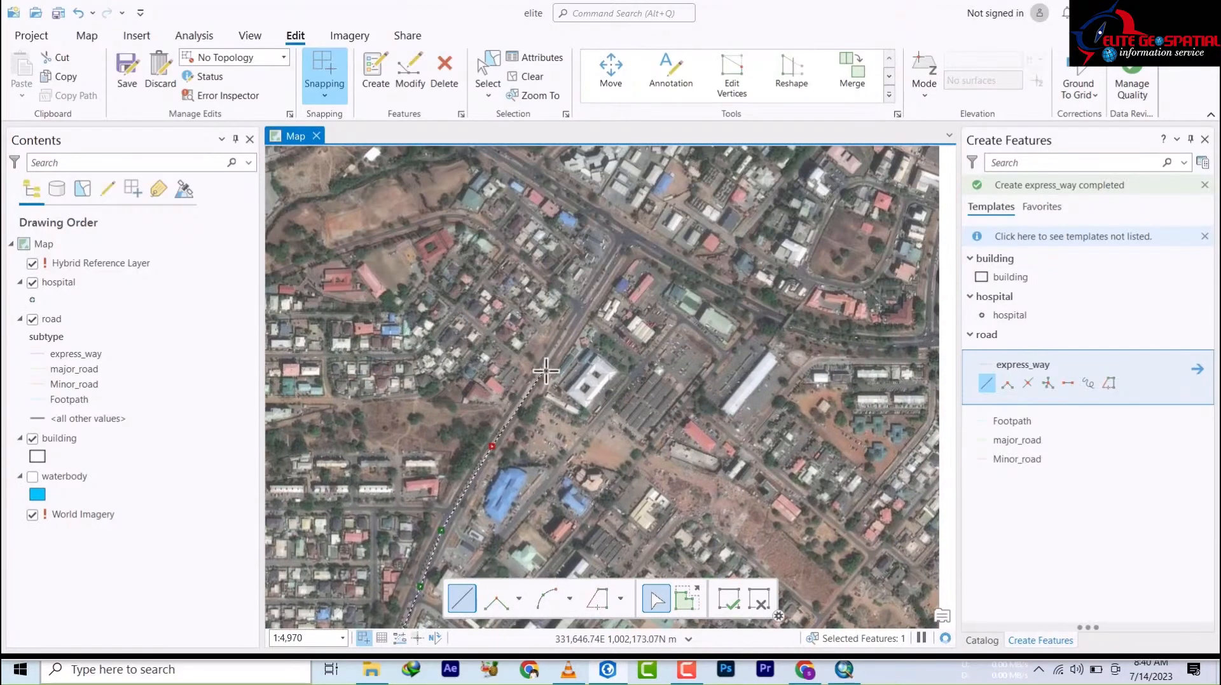
left_click(549, 356)
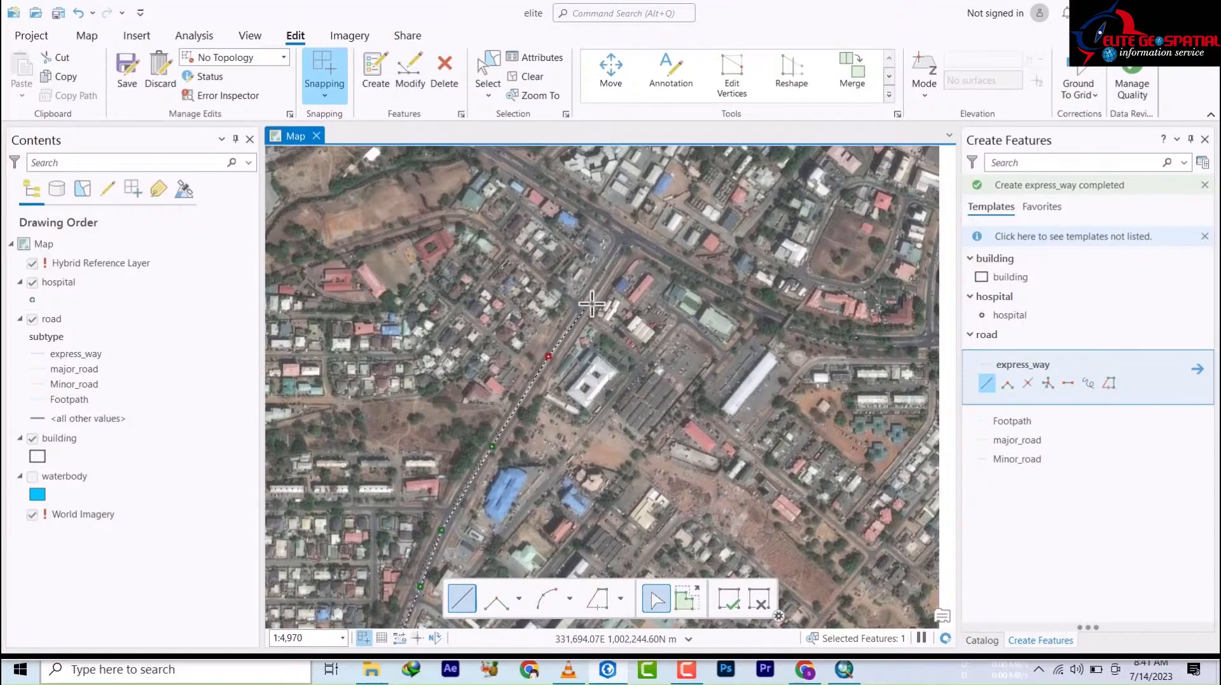
left_click(611, 271)
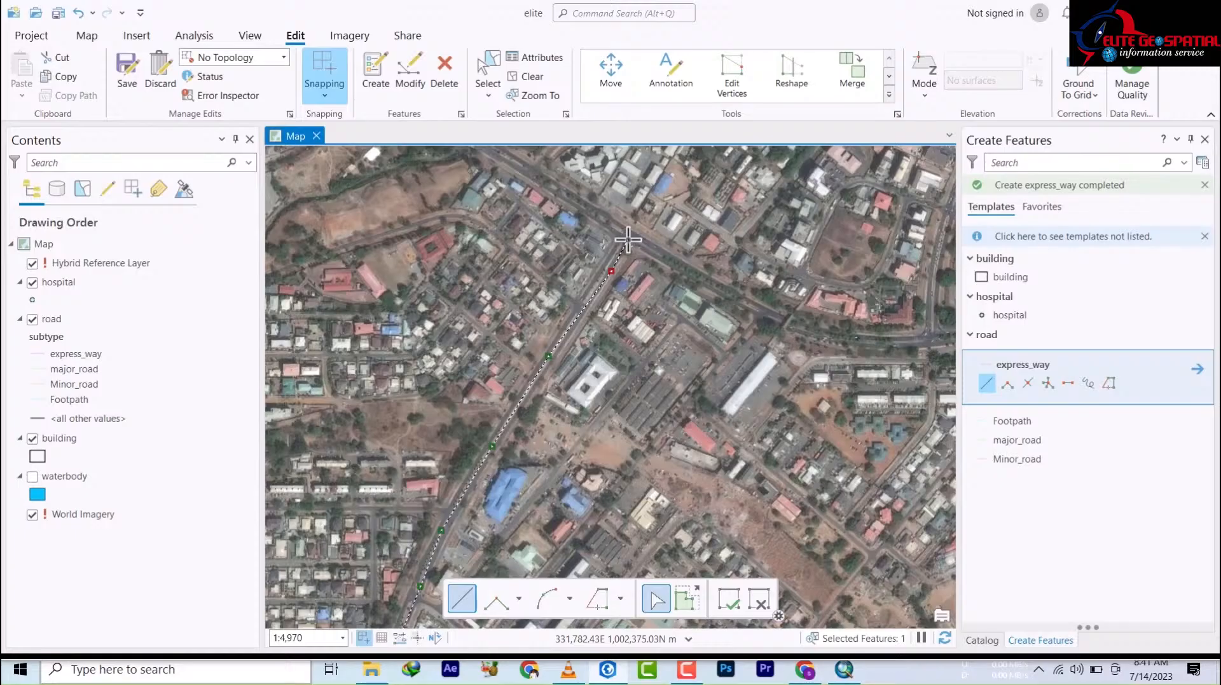
double_click(627, 241)
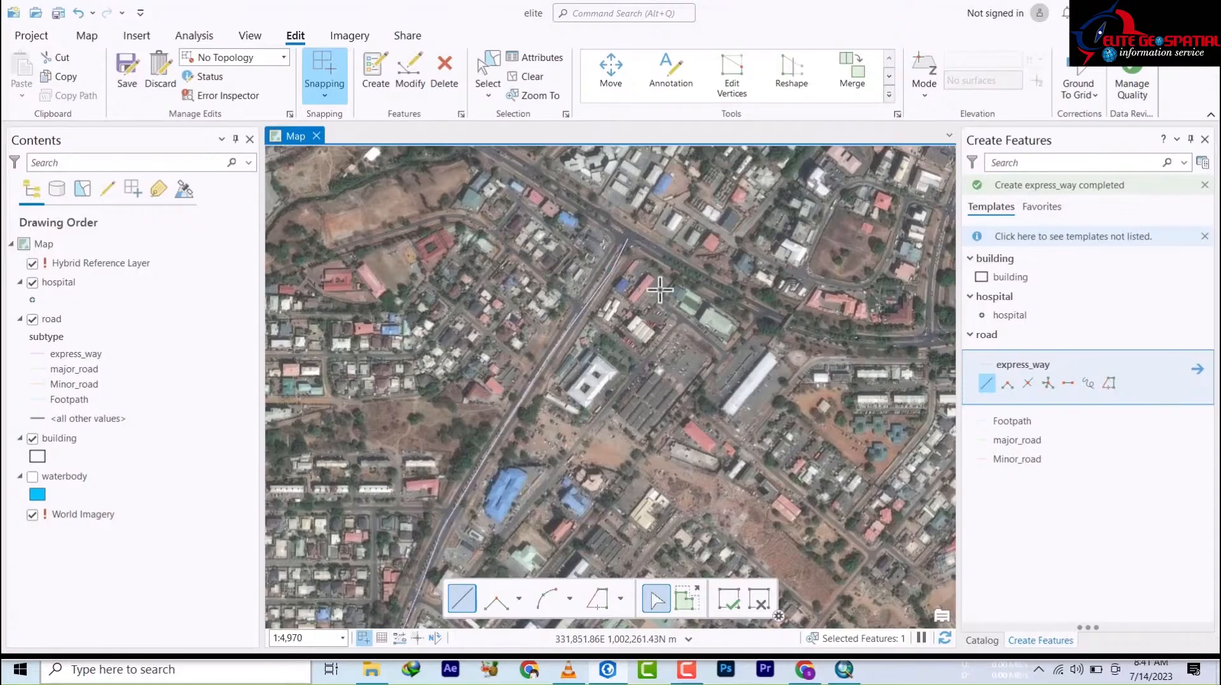
- Start an express_way line on the diagonal main road south of the dense market block and trace it southeast to the digitized road's northern end
left_click_drag(688, 391, 768, 543)
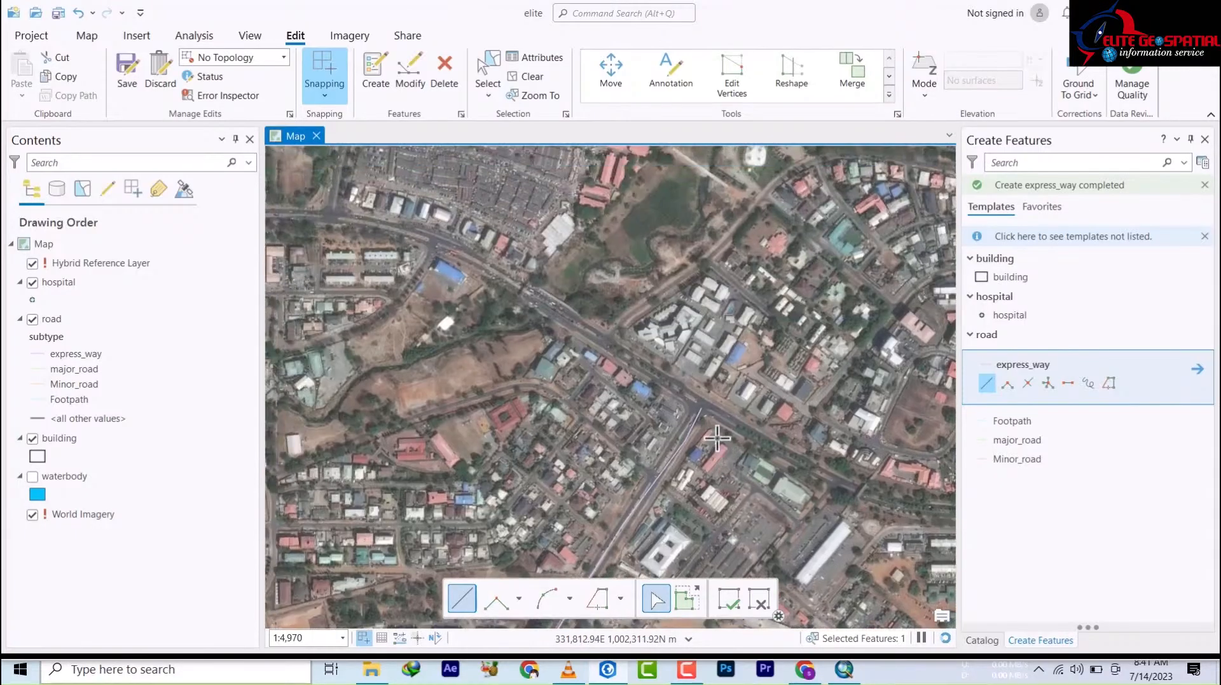
left_click(440, 241)
left_click(508, 282)
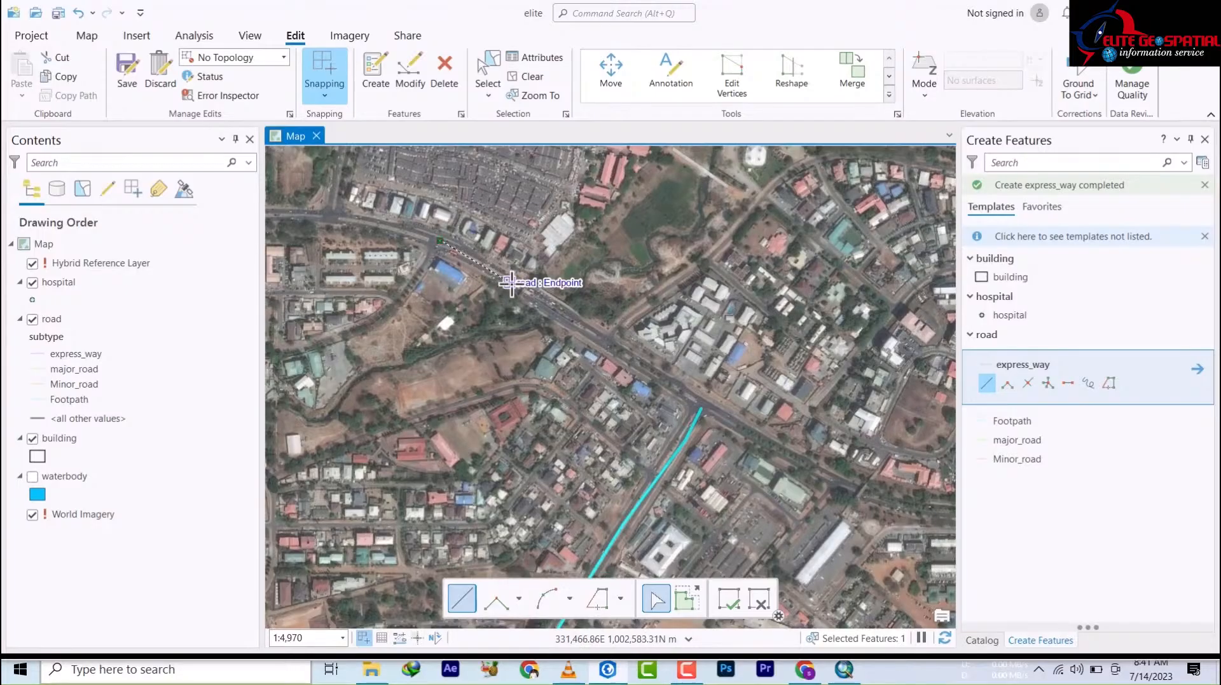
left_click(571, 326)
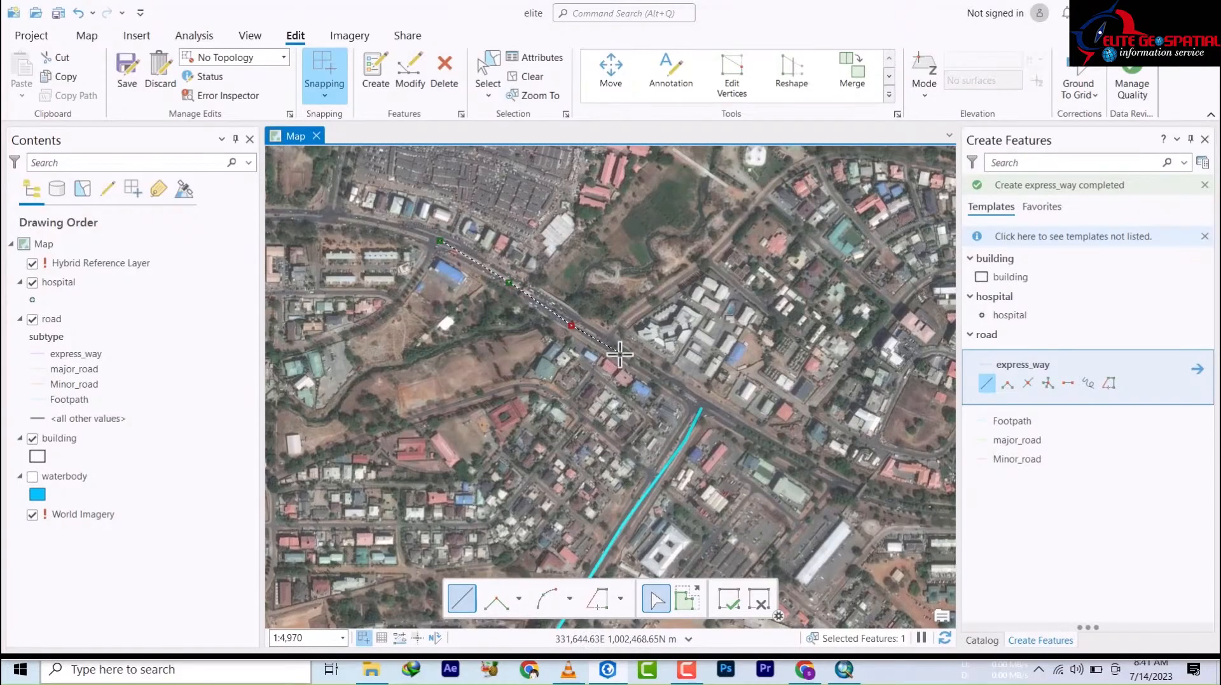
left_click(630, 360)
left_click(700, 408)
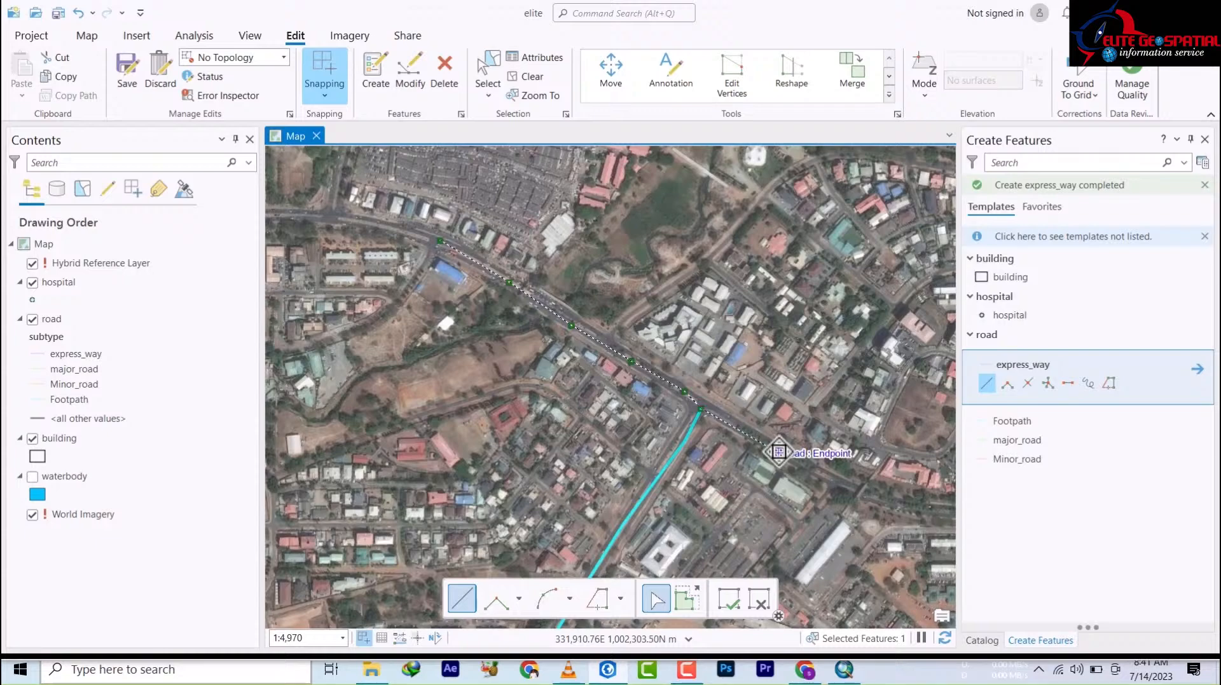
- Continue the main road's line southeast and around the eastward bend, finishing it just beyond the loaded imagery's edge
mouse_move(776, 453)
left_mouse_down()
mouse_move(371, 395)
mouse_move(567, 466)
left_mouse_up()
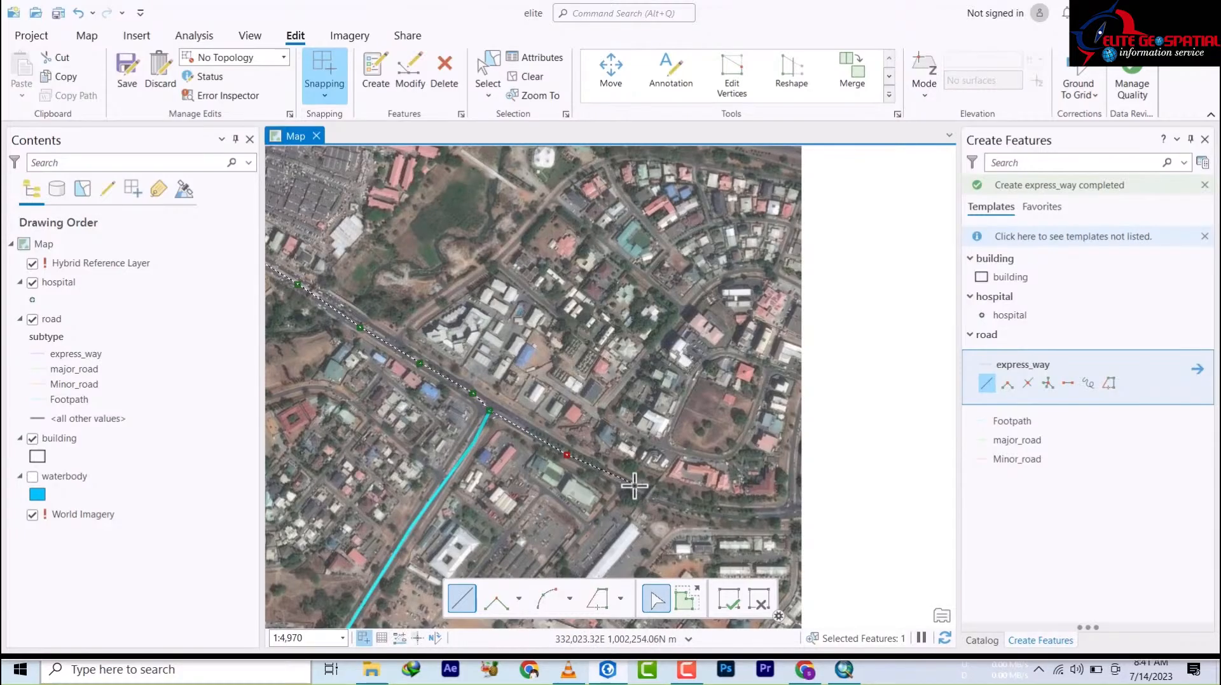
left_click(666, 501)
mouse_move(666, 501)
left_mouse_down()
mouse_move(469, 472)
mouse_move(442, 448)
left_mouse_up()
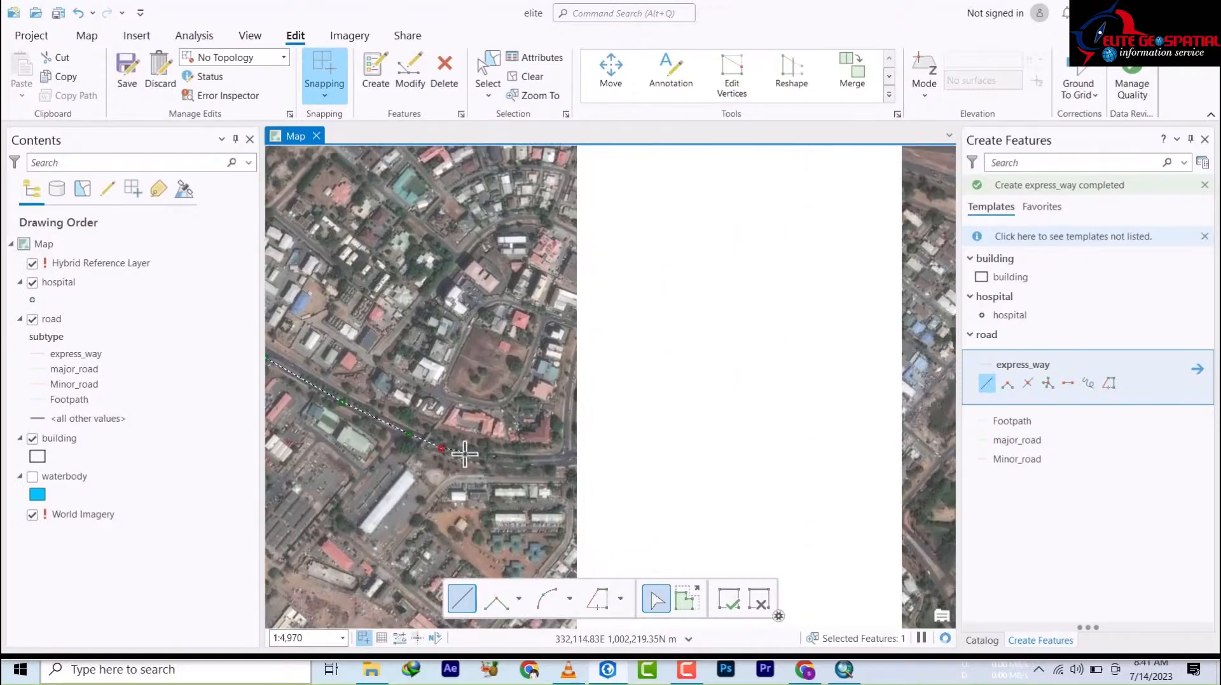
left_click(464, 456)
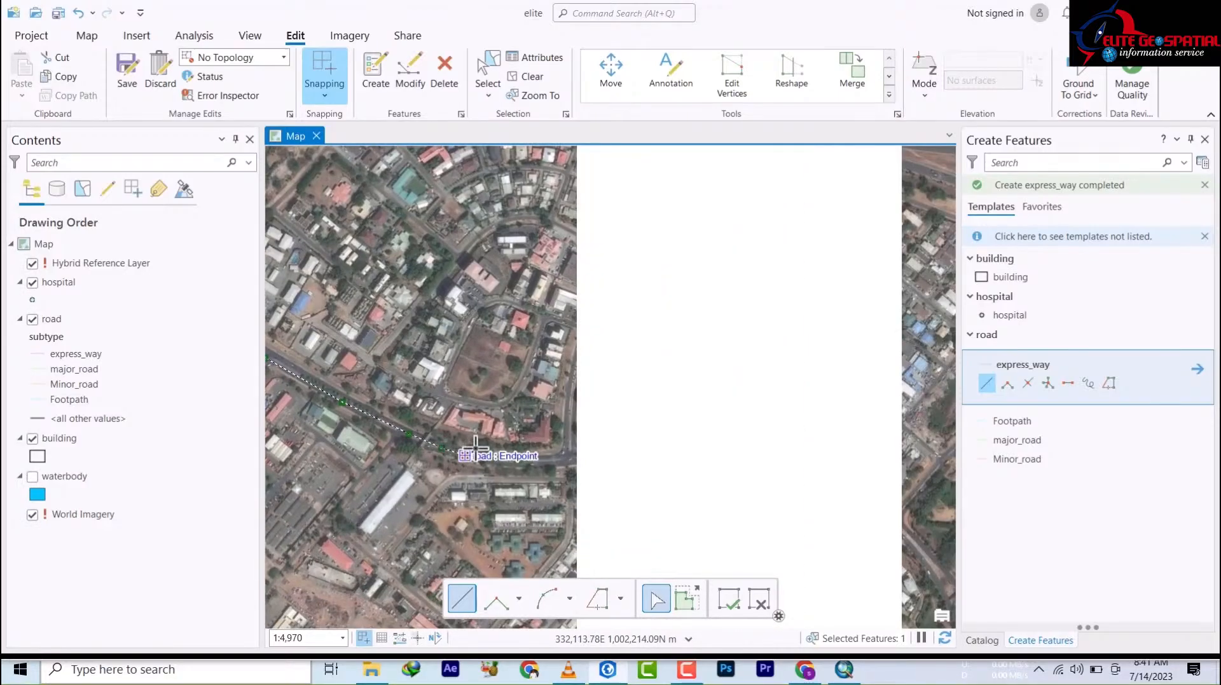
left_click(512, 462)
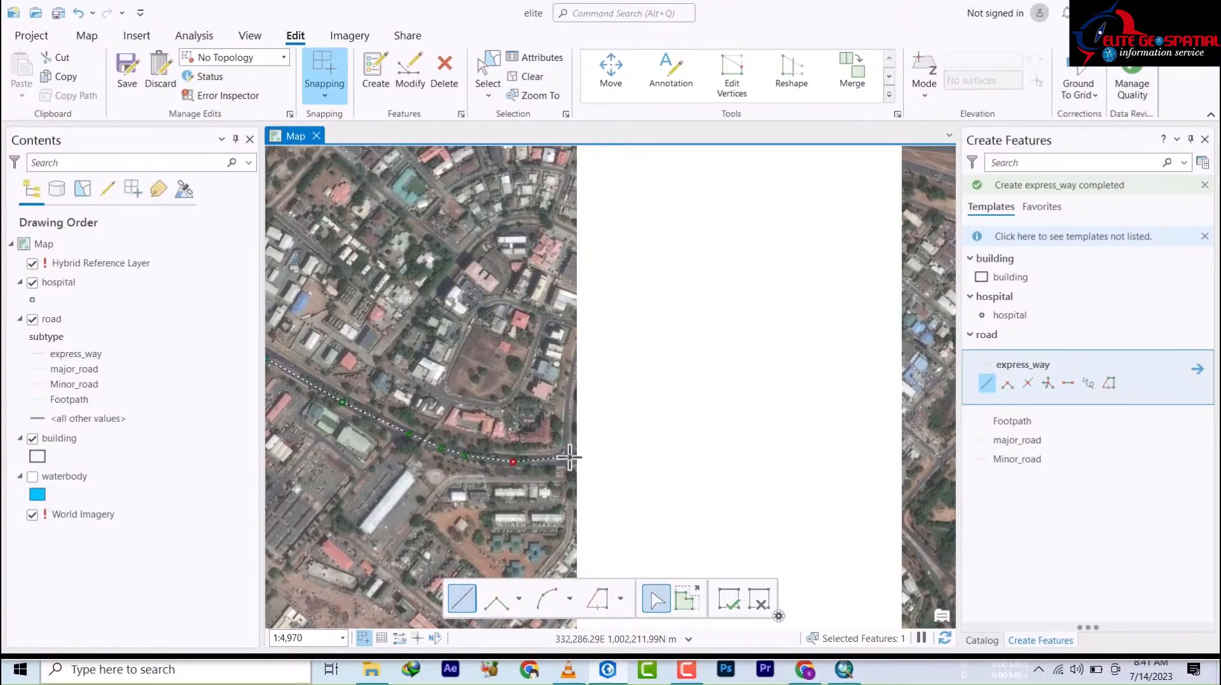
mouse_move(569, 457)
left_mouse_down()
mouse_move(543, 481)
mouse_move(520, 469)
left_mouse_up()
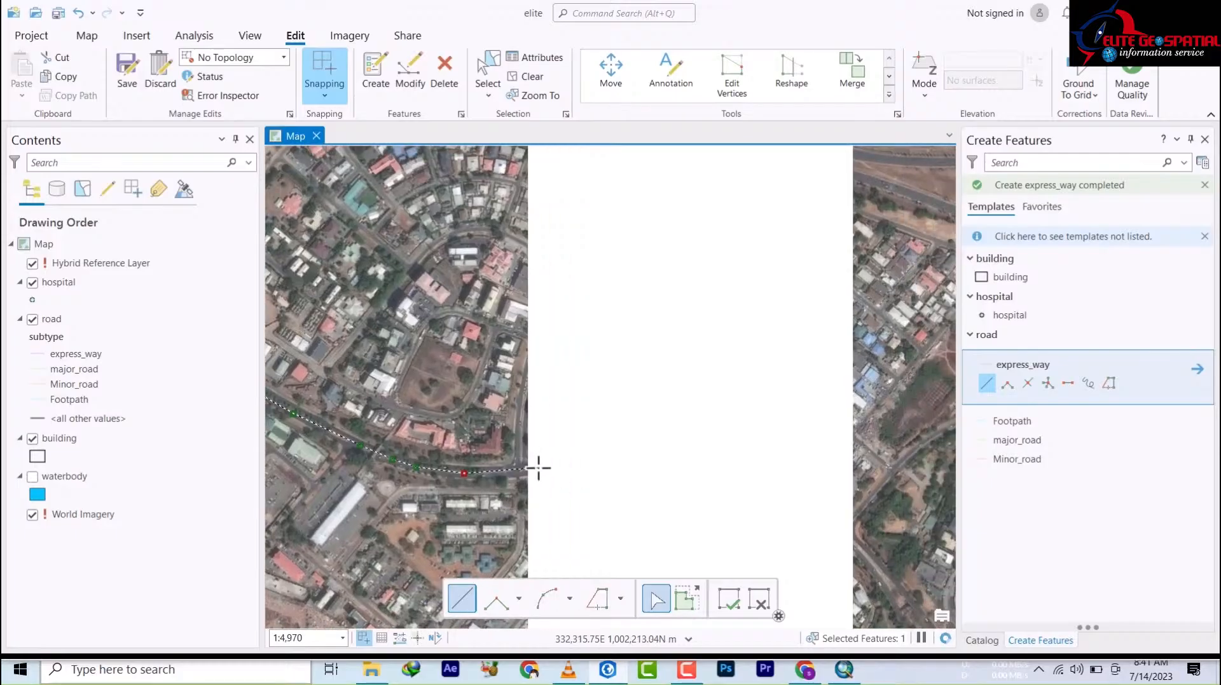
left_click(539, 467)
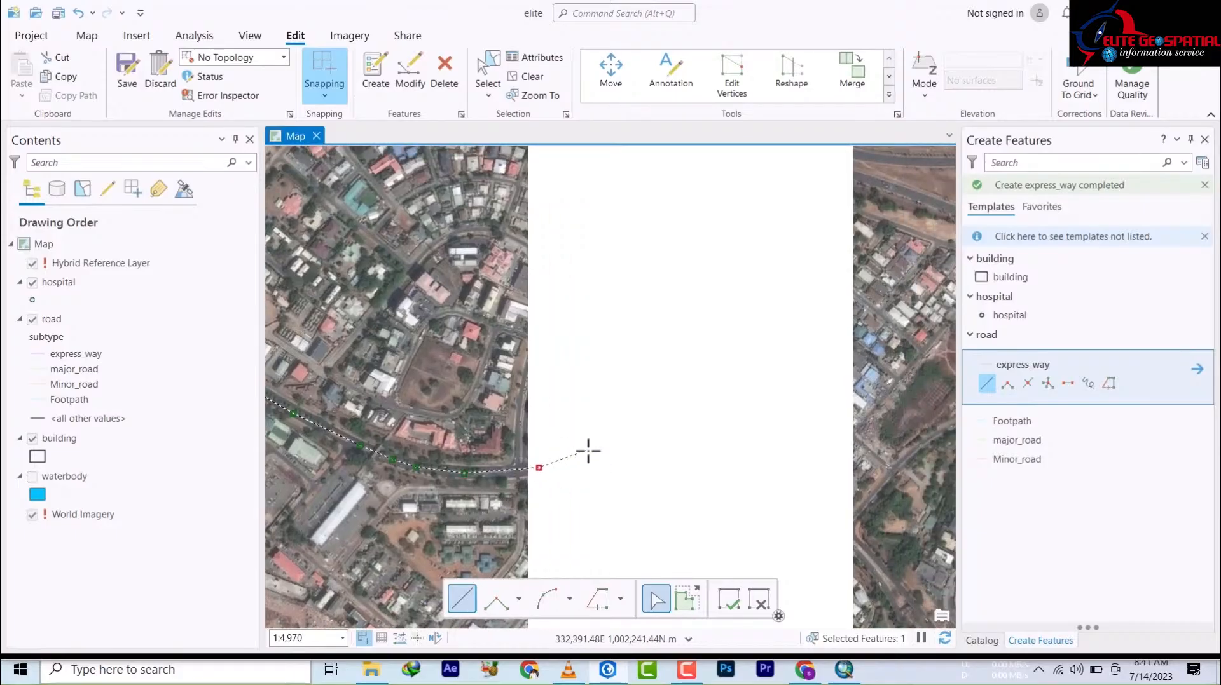
double_click(593, 456)
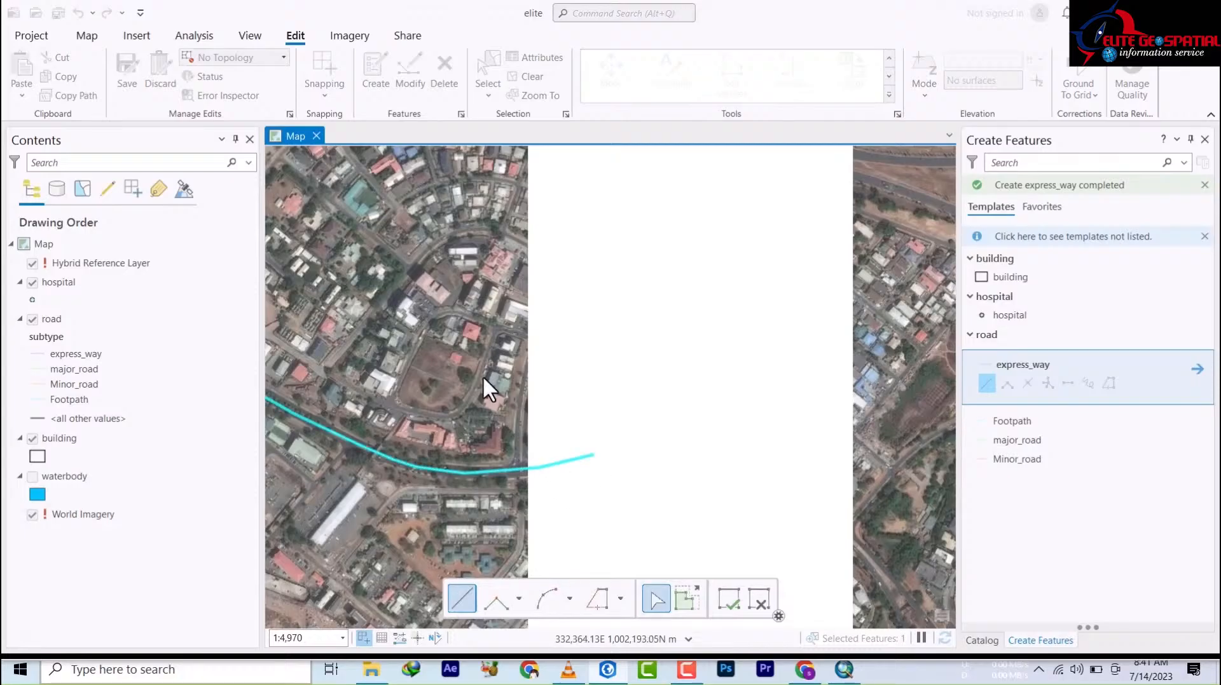
- Start an express_way line snapped to the main road's line northwest of the junction and trace the branch road northeast past the pond
mouse_move(483, 375)
left_mouse_down()
mouse_move(580, 362)
mouse_move(629, 338)
mouse_move(714, 333)
mouse_move(833, 467)
left_mouse_up()
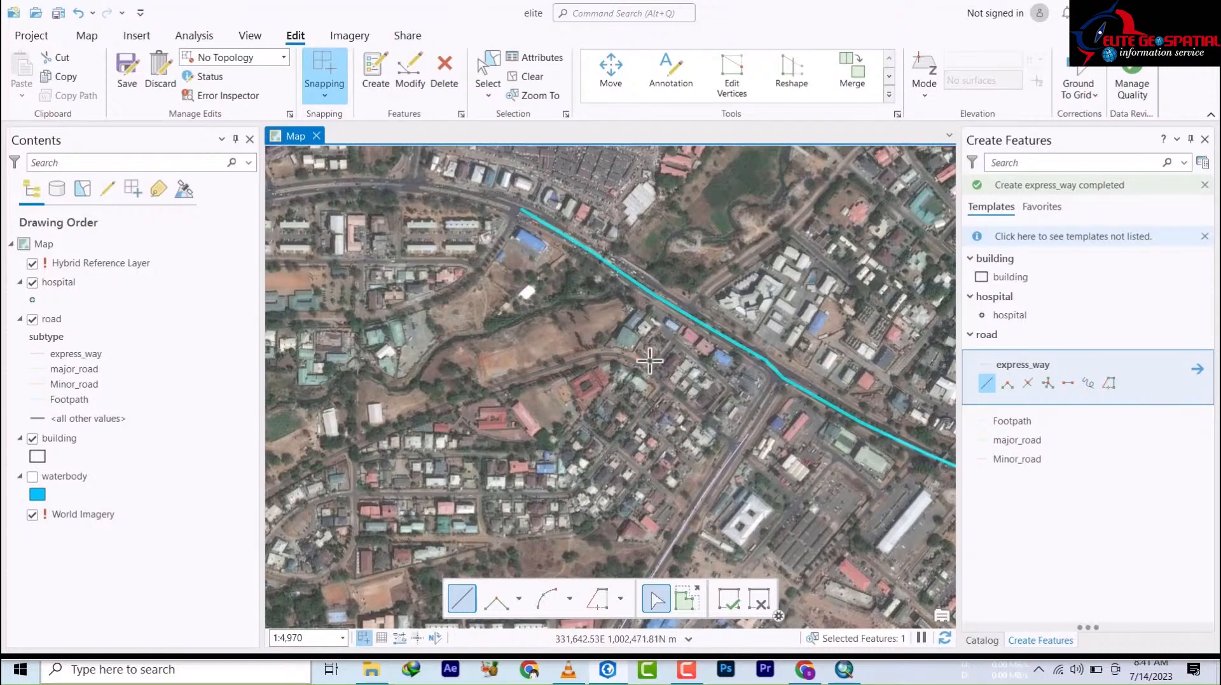
left_click(679, 310)
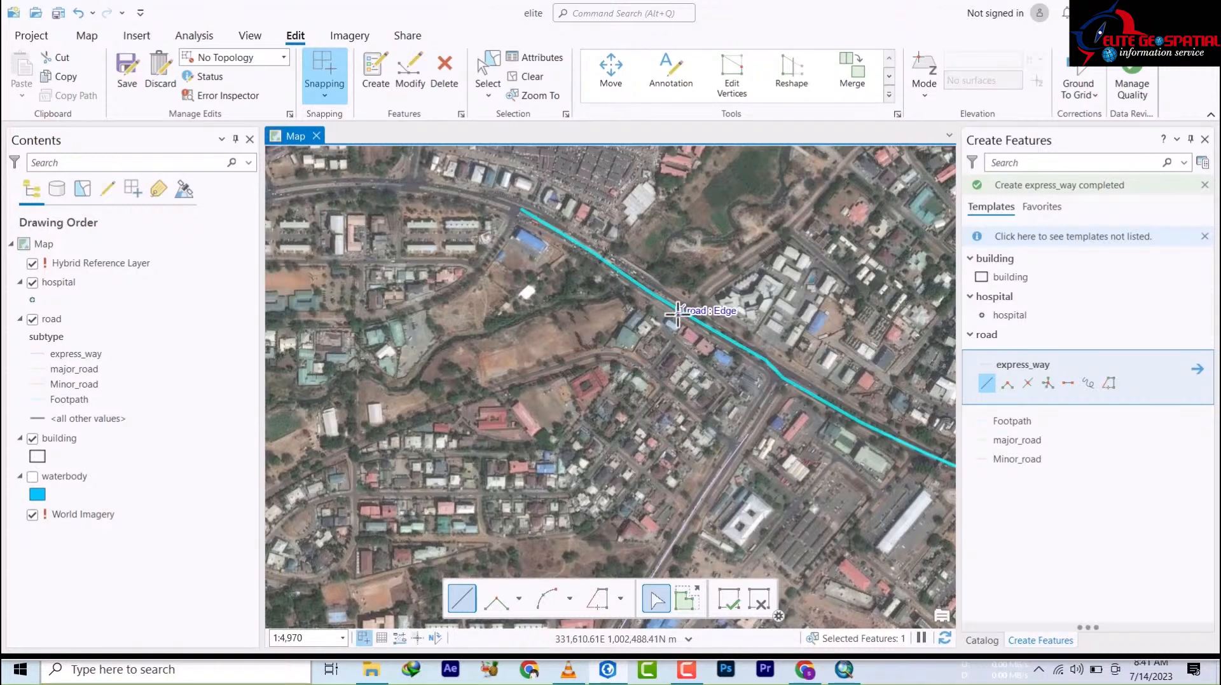
left_click(699, 293)
left_click(718, 277)
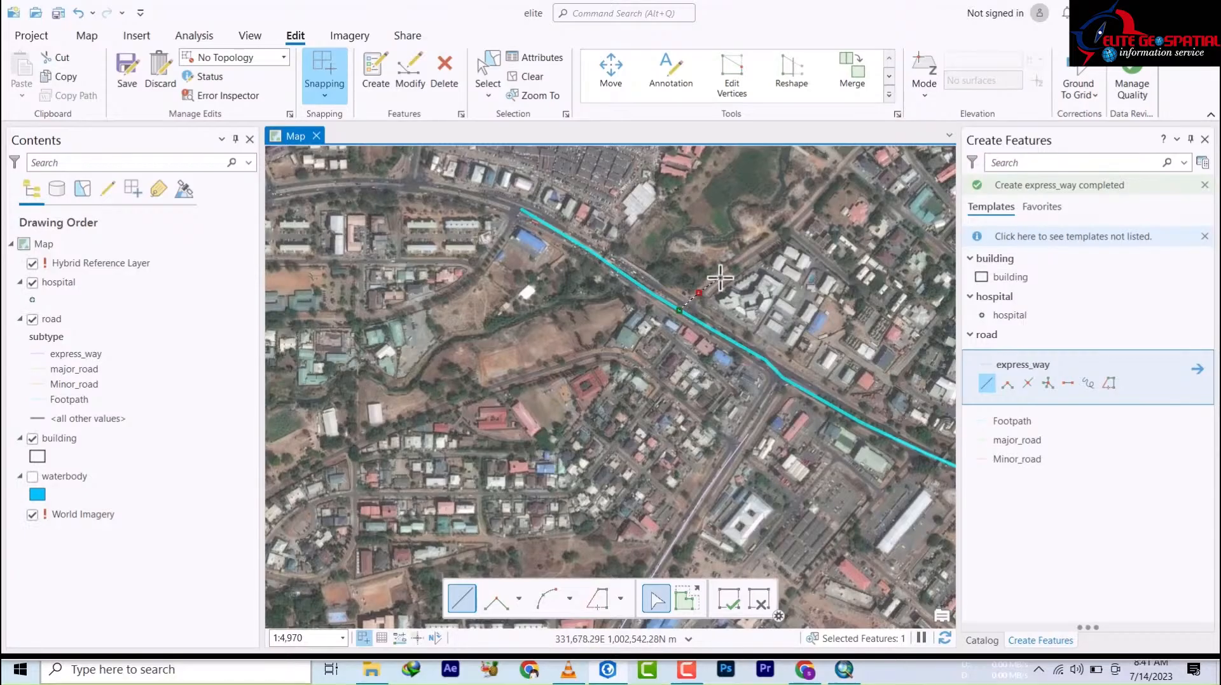
left_click(763, 245)
left_click(792, 229)
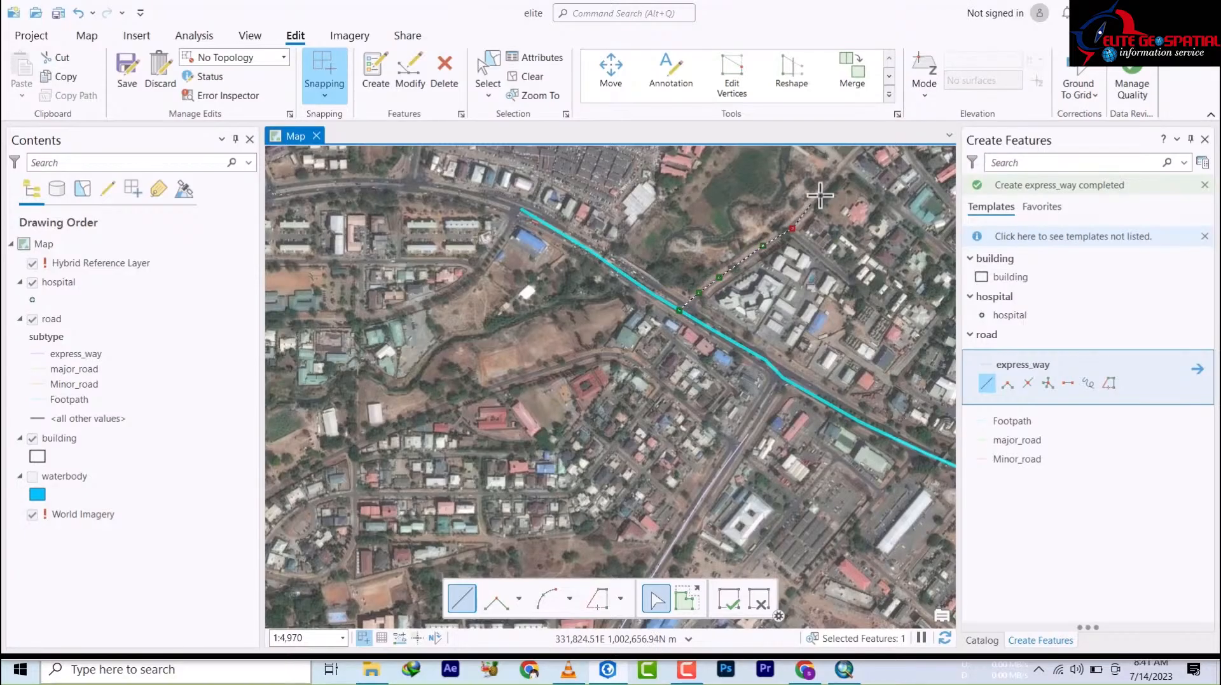
left_click(821, 194)
- Continue the branch road's line around the housing estate's northern side and finish it south of the expressway near the imagery's edge
mouse_move(820, 193)
left_mouse_down()
mouse_move(794, 272)
mouse_move(662, 348)
left_mouse_up()
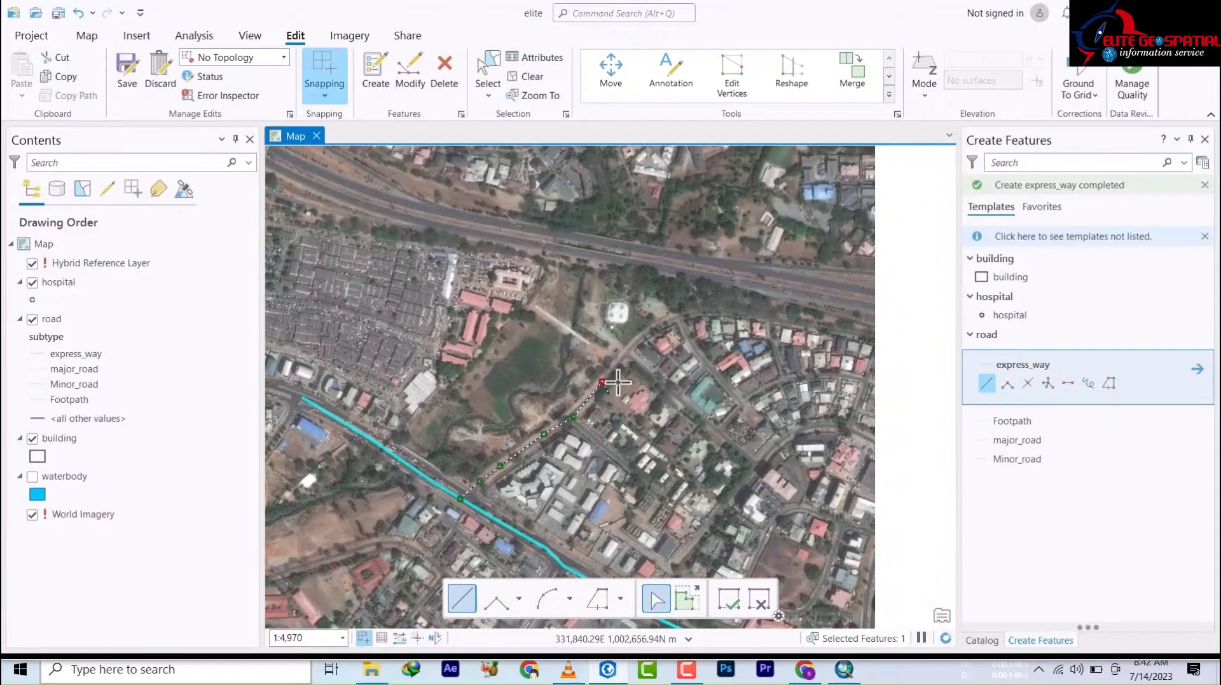
left_click(625, 352)
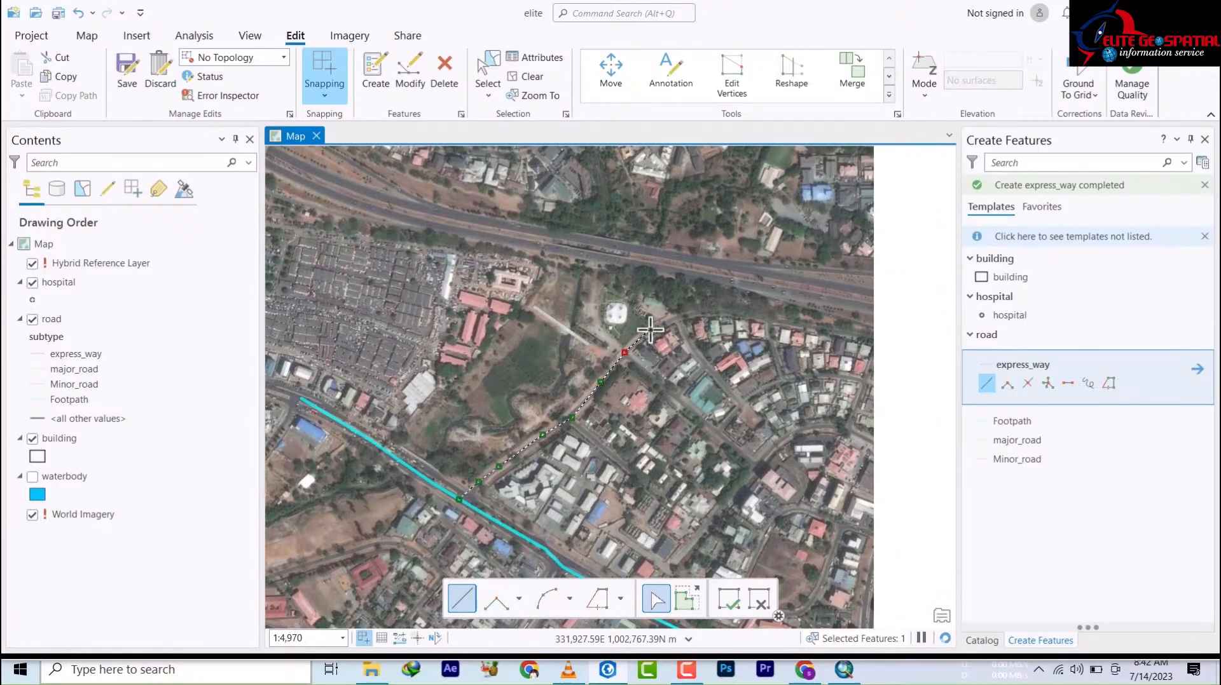
left_click(649, 329)
left_click(677, 318)
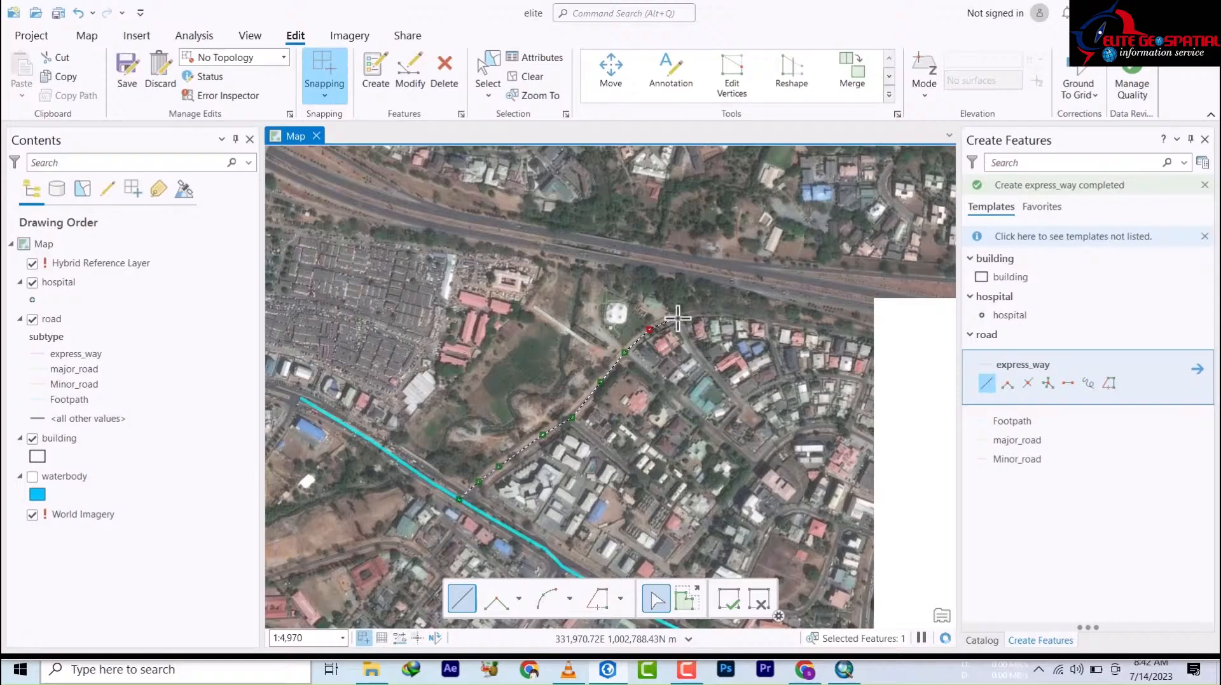
left_click(712, 311)
left_click(759, 315)
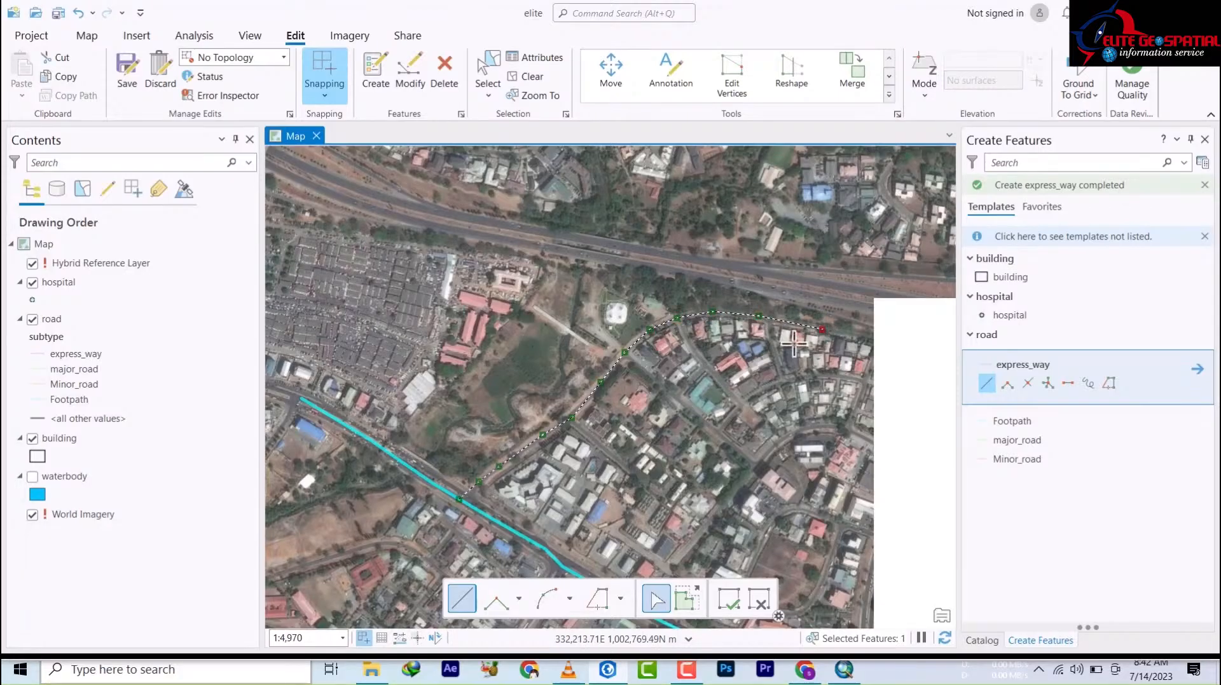
left_click_drag(793, 344, 461, 346)
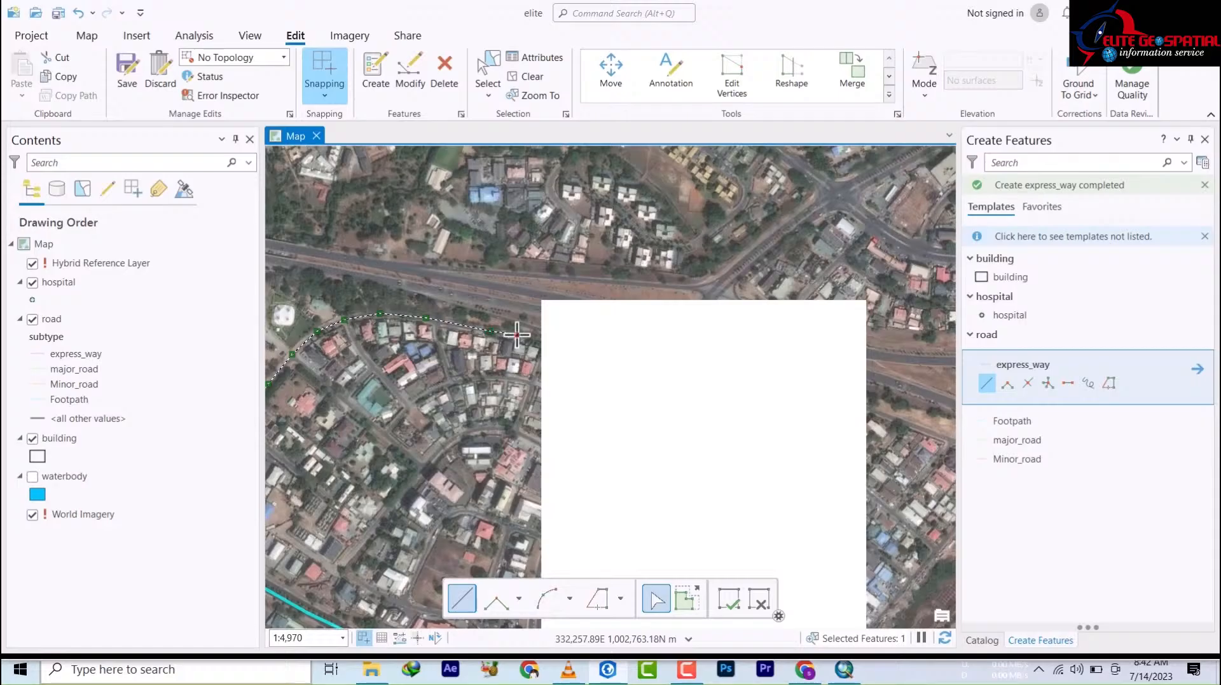
double_click(516, 335)
left_click_drag(462, 400, 788, 291)
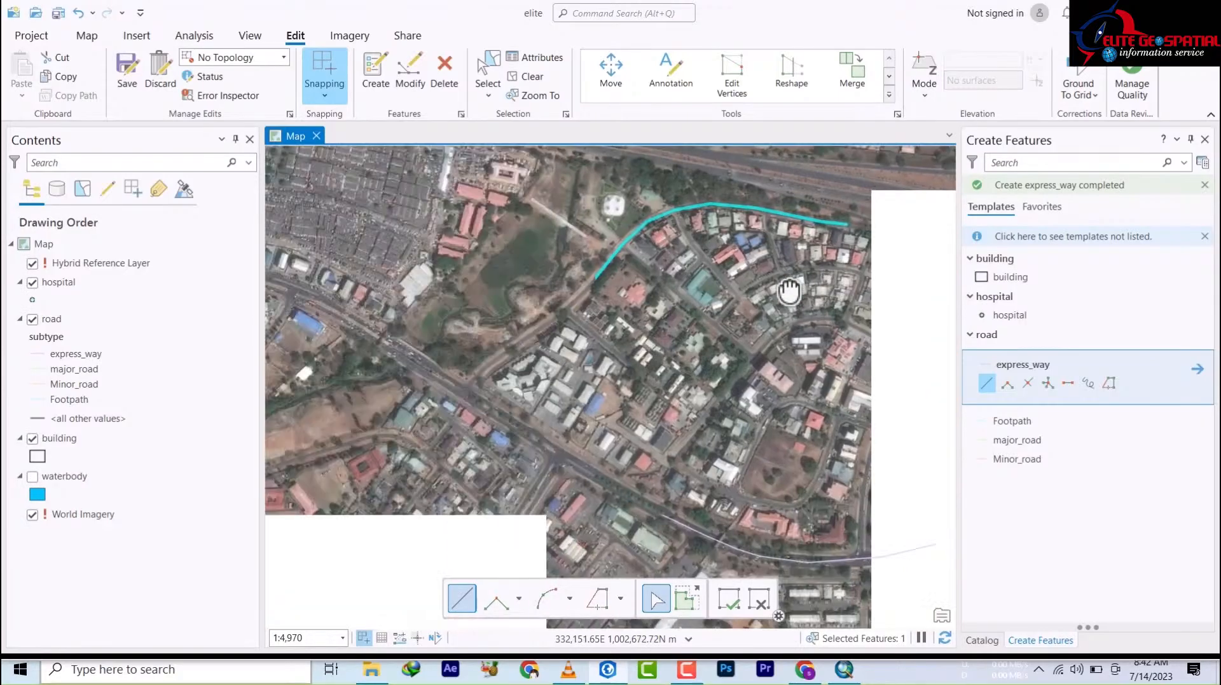
left_click_drag(684, 416, 573, 406)
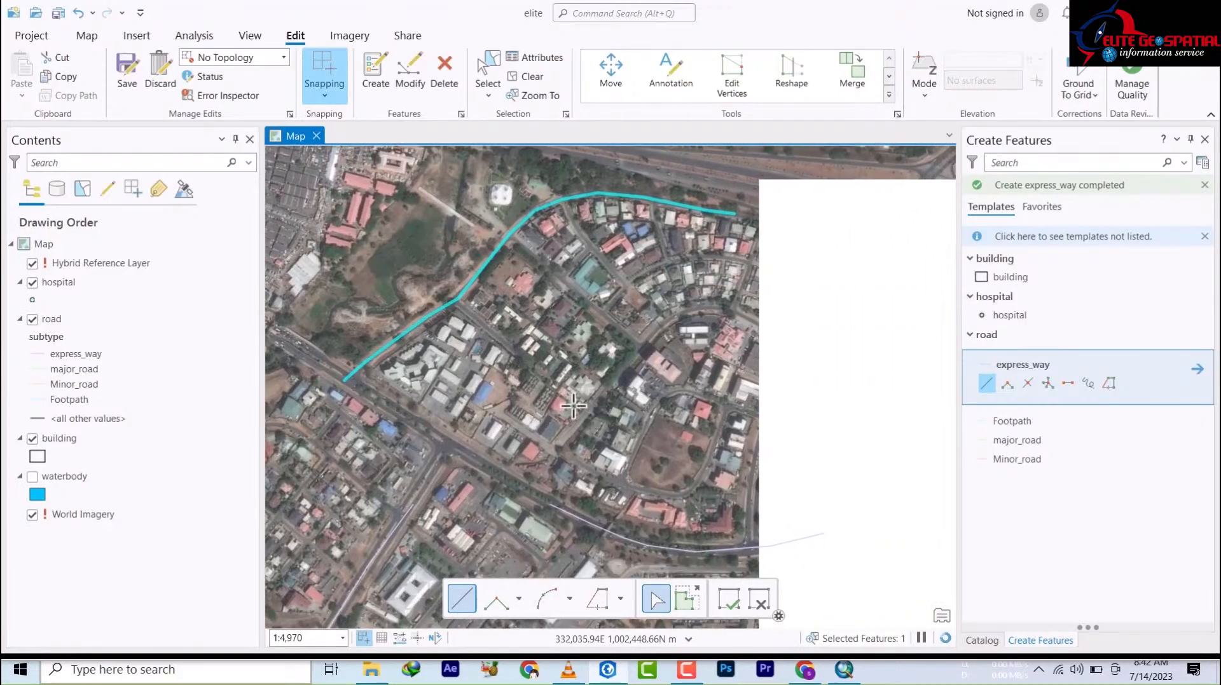
left_click_drag(632, 492, 757, 349)
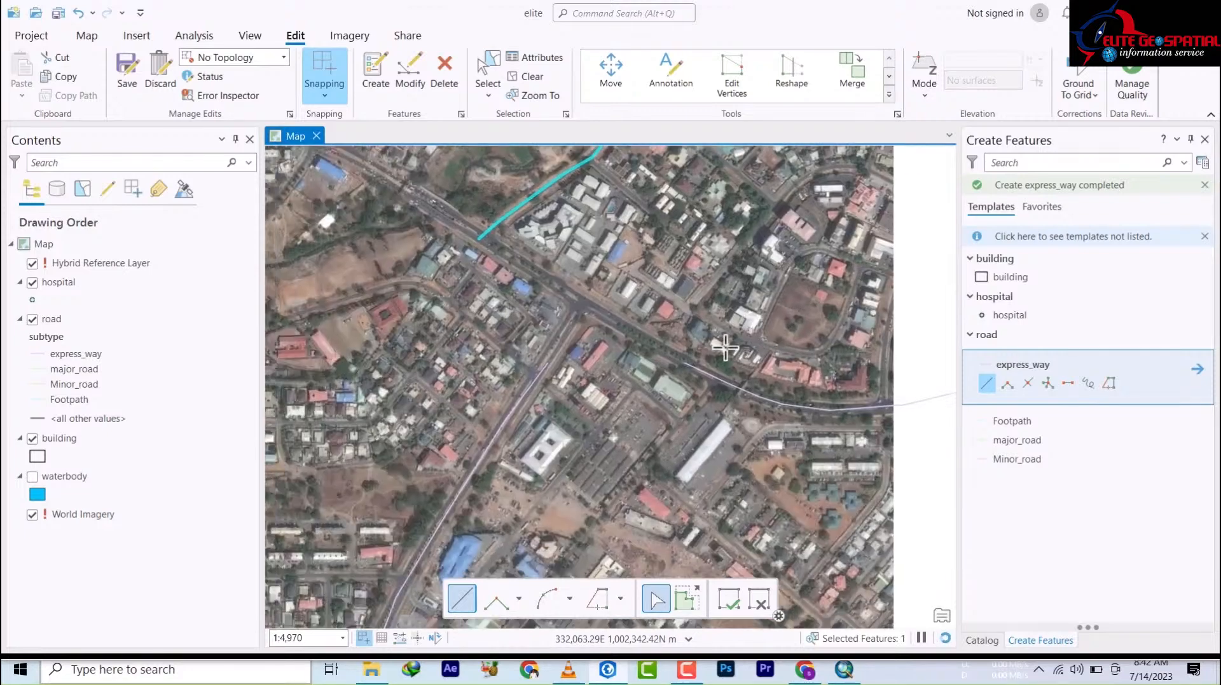
- Draw an express_way line snapped to the digitized road southwest of the junction, tracing the branch road northwest and then west past the bare field
left_click_drag(492, 315, 537, 346)
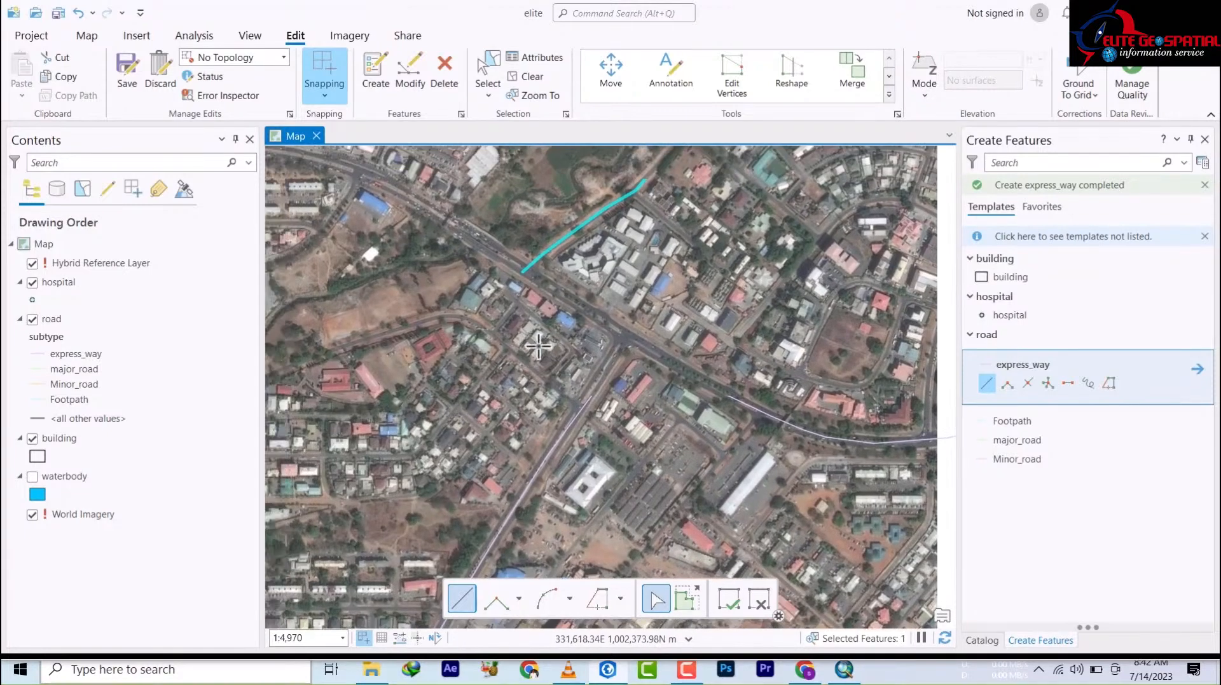
left_click(572, 399)
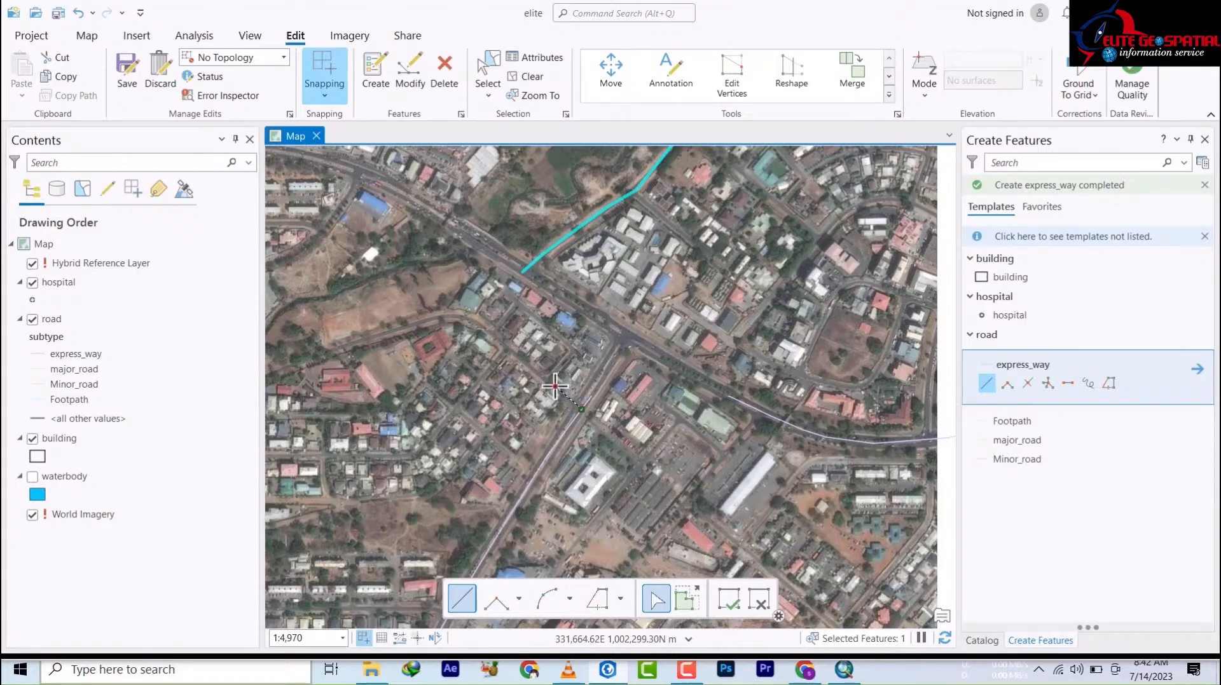
left_click(516, 355)
left_click(481, 326)
left_click(456, 314)
left_click(430, 315)
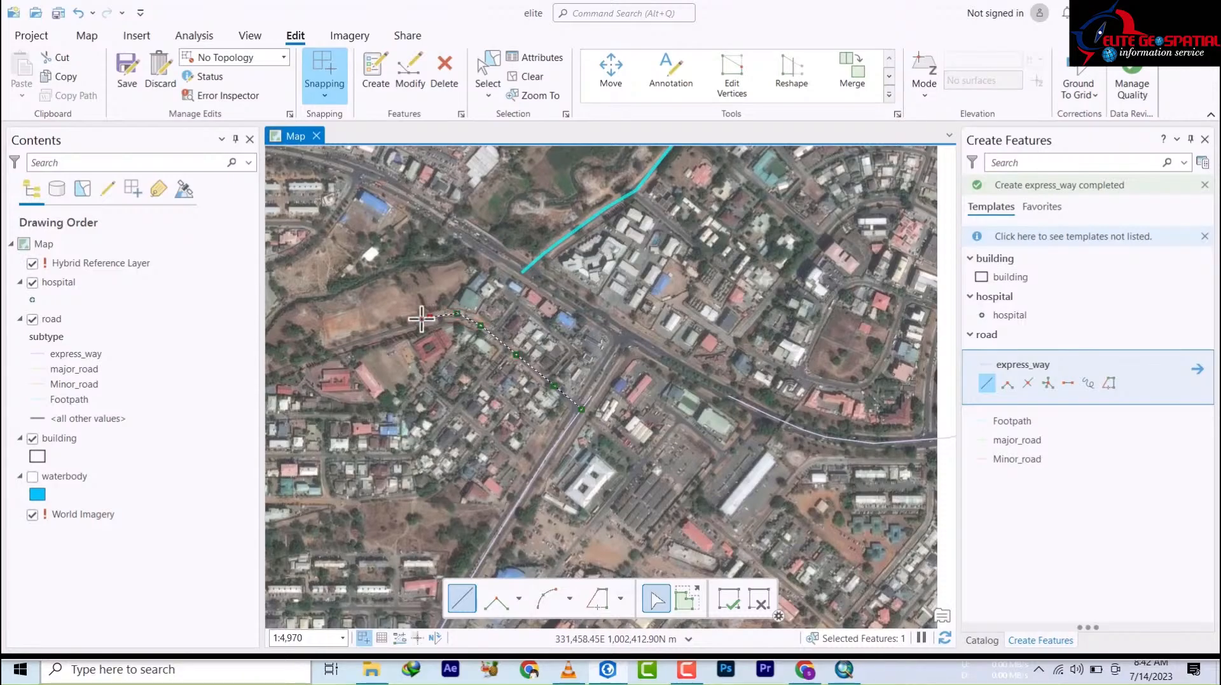
left_click(366, 338)
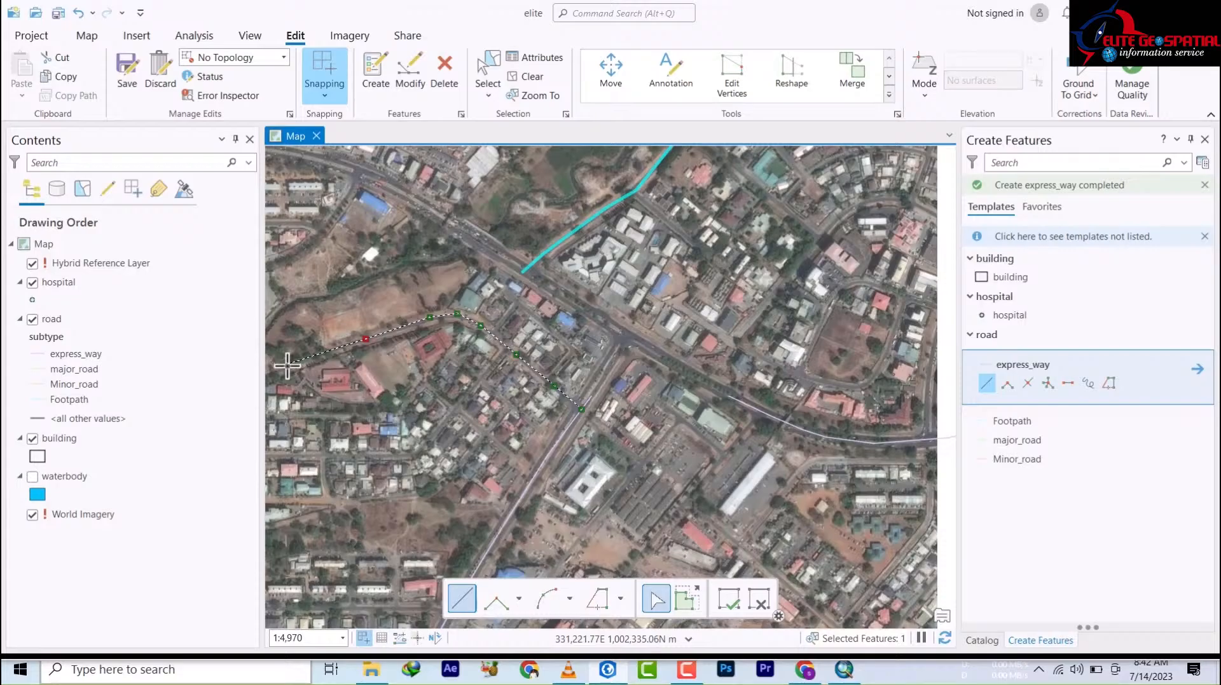
double_click(287, 364)
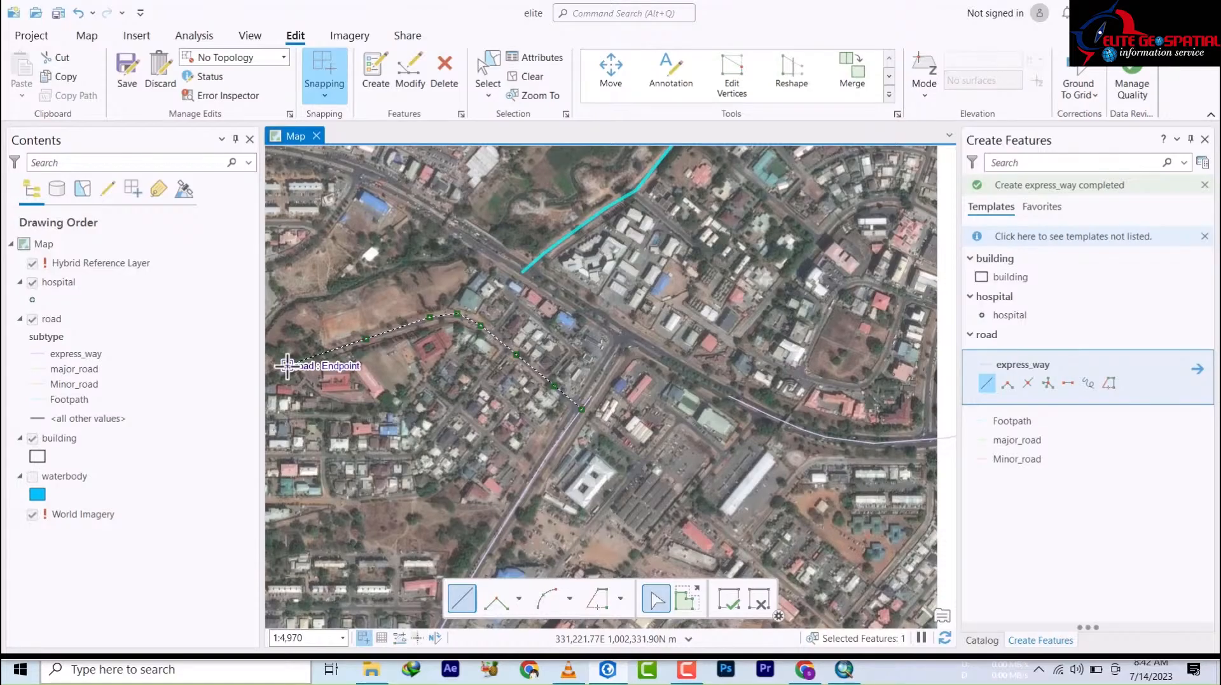
- Draw a short express_way connector from the branch road northeast to the parallel back street, deleting and replacing its misplaced vertex
left_click(493, 335)
left_click(508, 311)
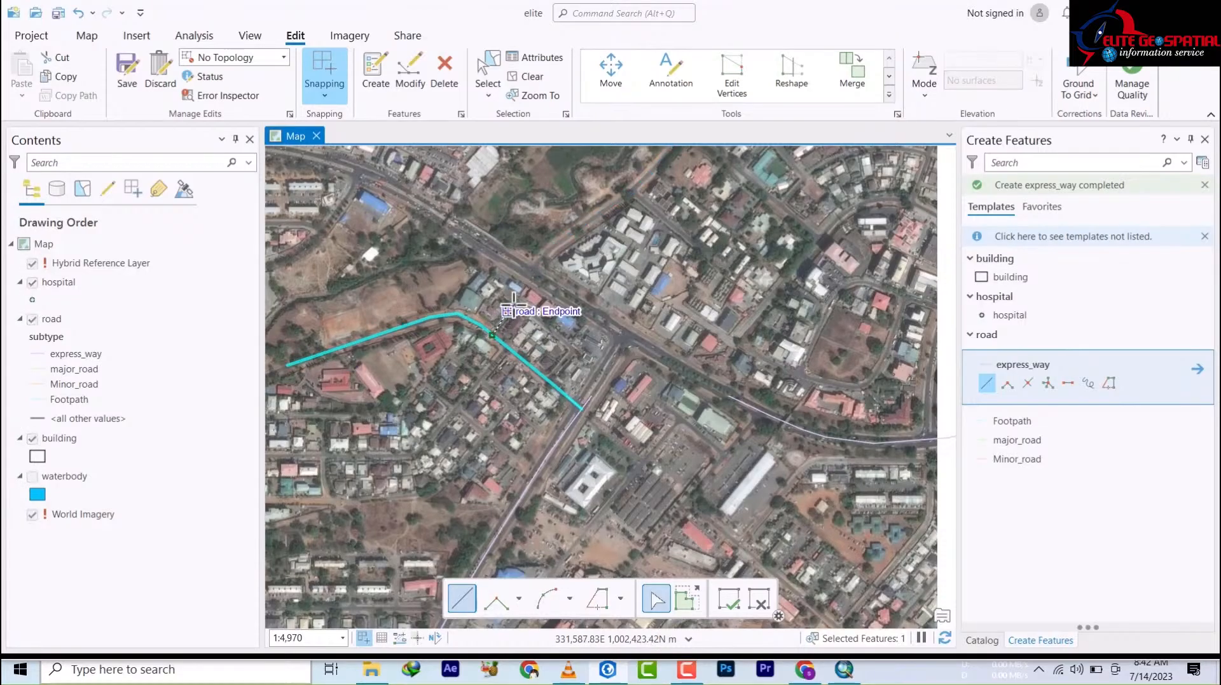
scroll(517, 305, "up", 5)
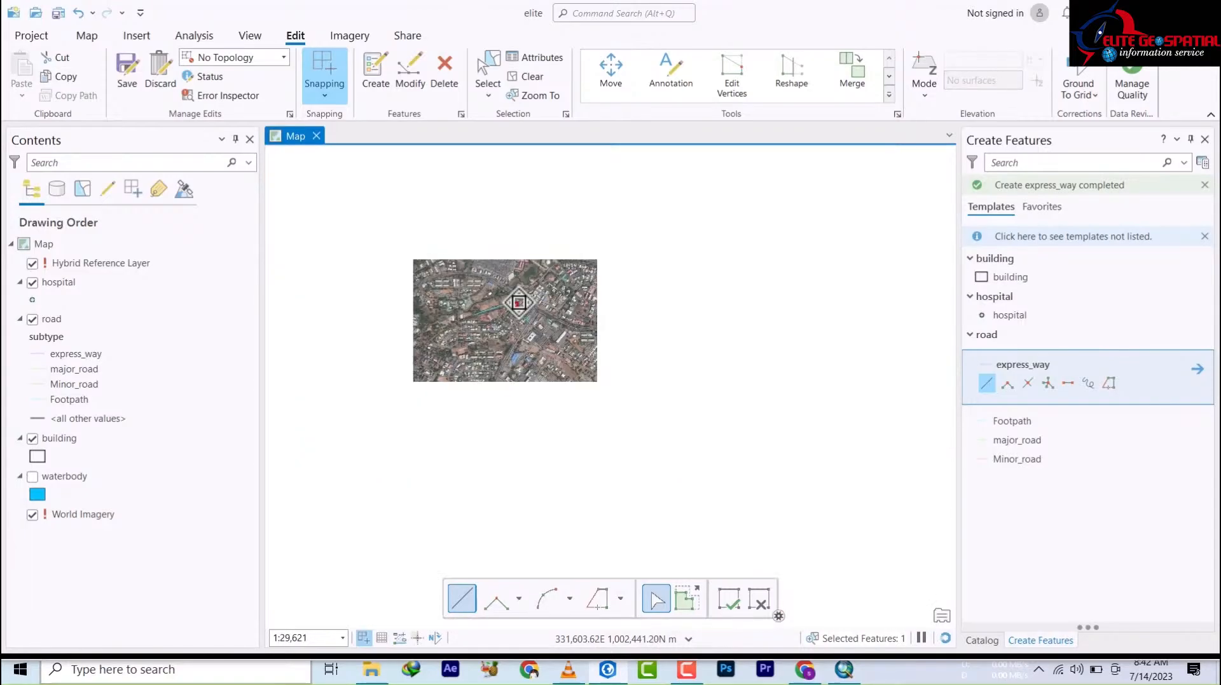
scroll(448, 343, "down", 2)
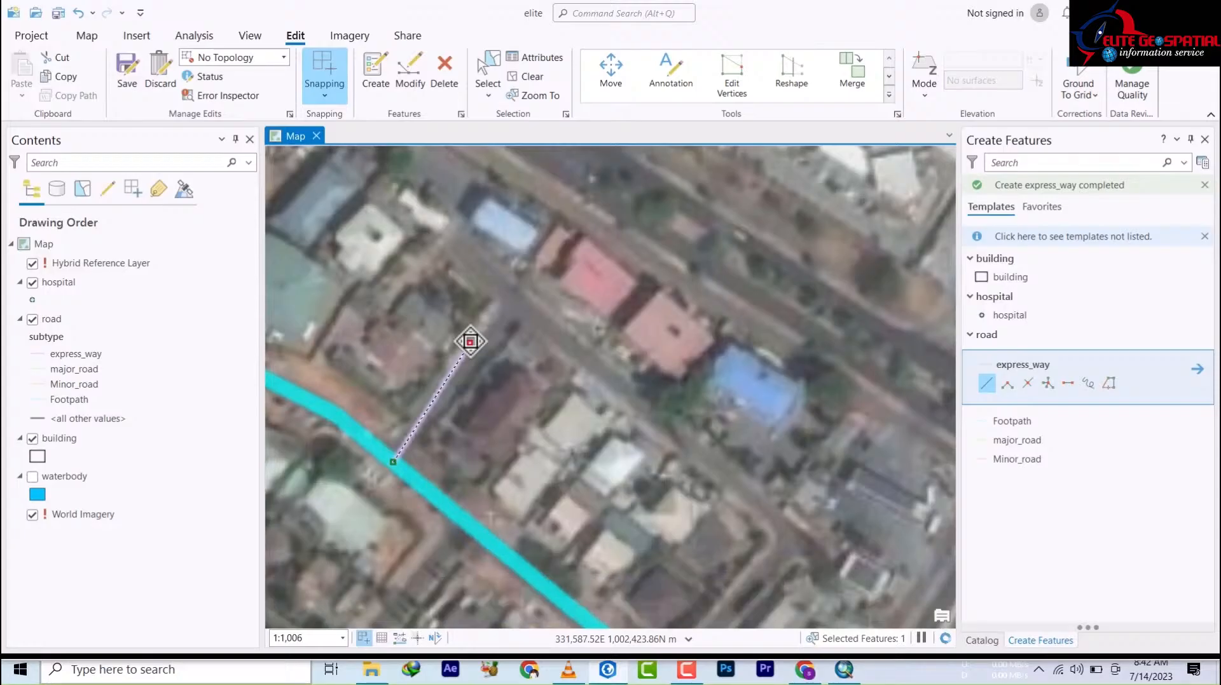
right_click(470, 342)
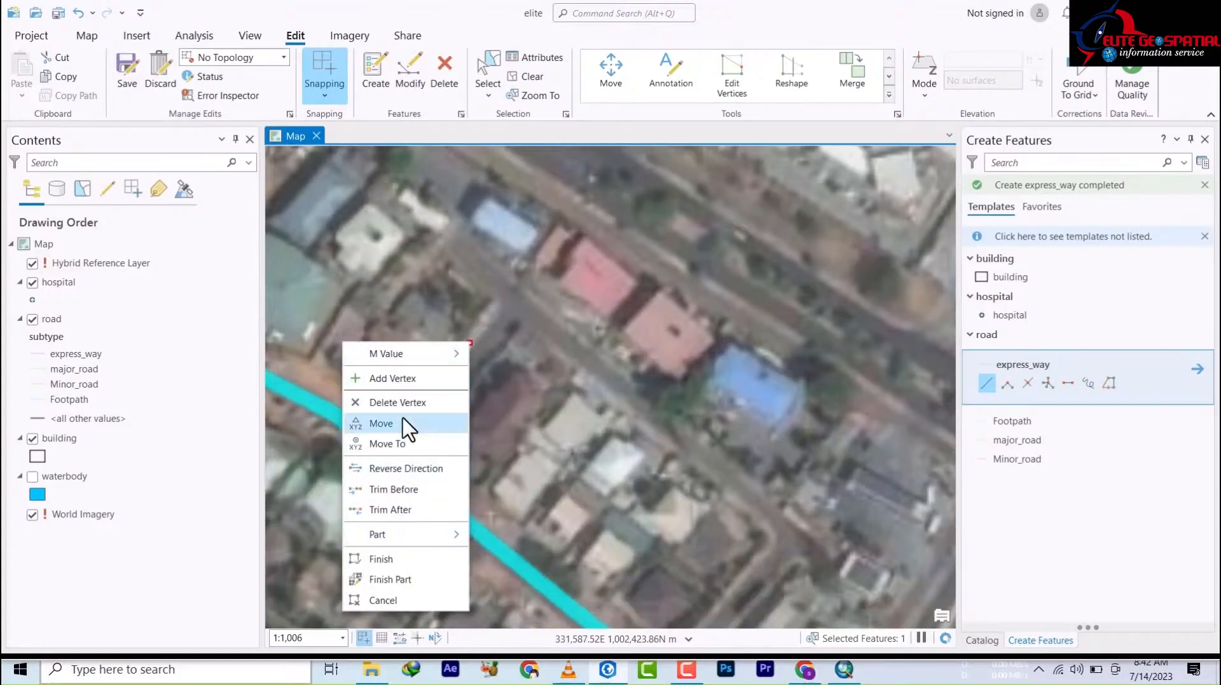
left_click(398, 402)
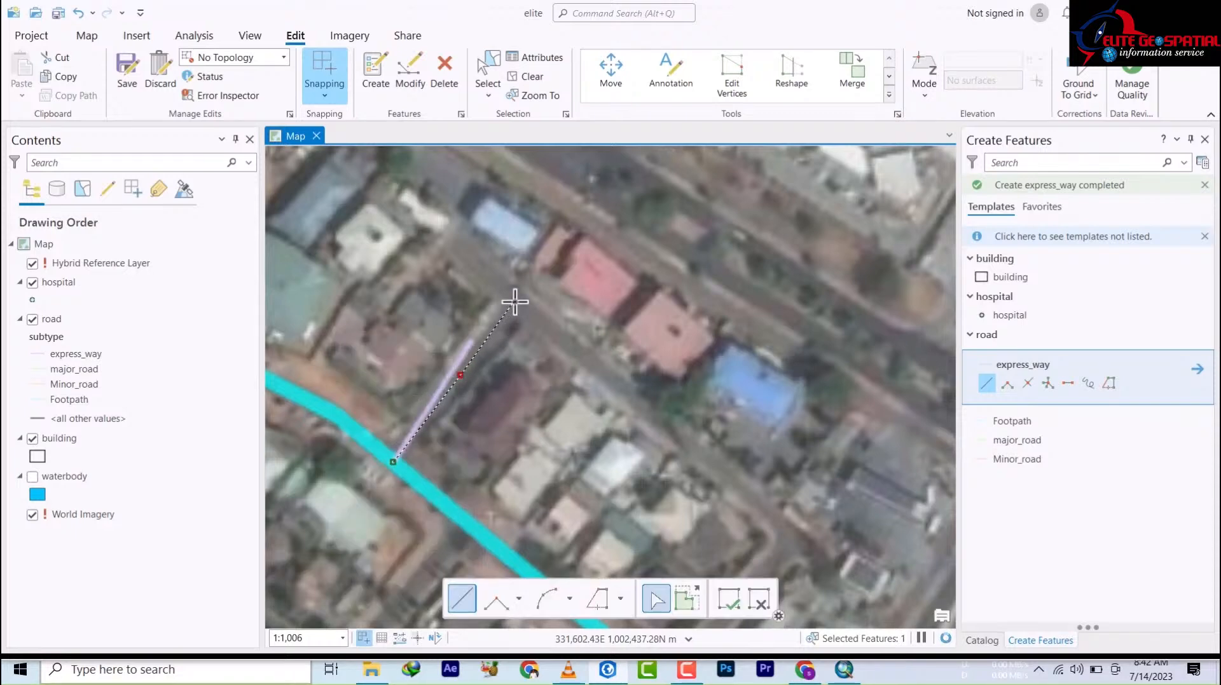
key("Escape")
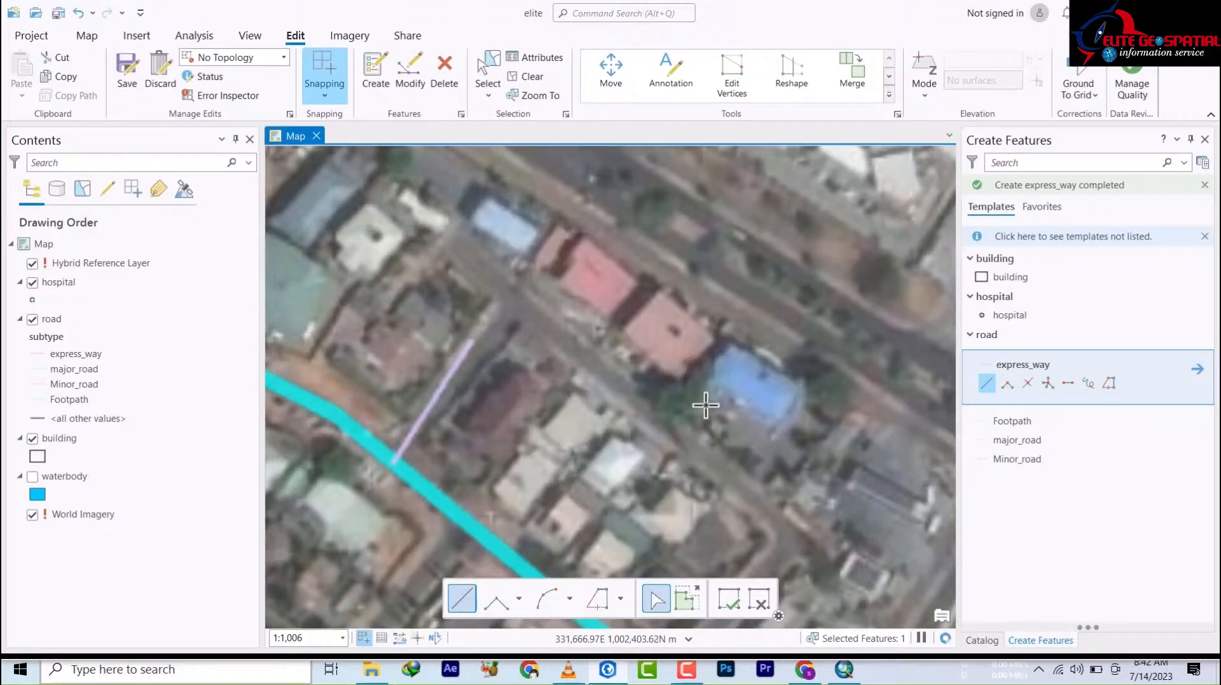
- Start an express_way line on the branch road near the junction and trace the back street northeast, then around the corner to the northwest
left_click_drag(706, 417, 580, 226)
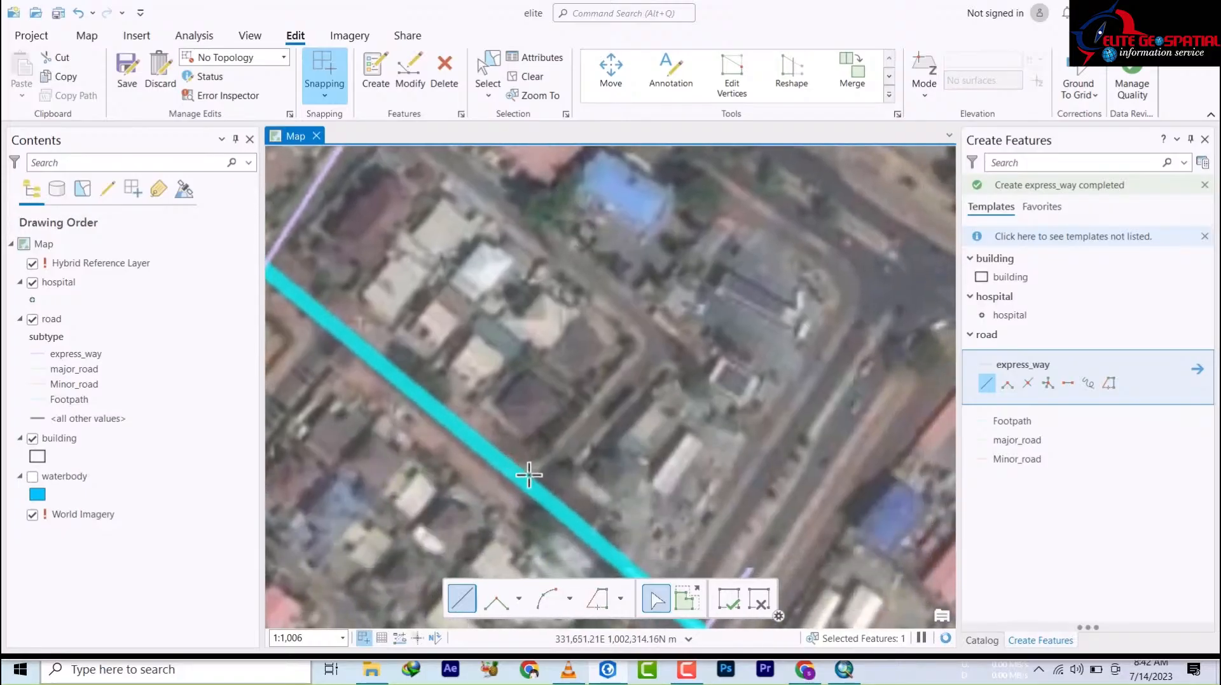
left_click(528, 477)
left_click(646, 334)
left_click(613, 296)
left_click_drag(512, 217, 638, 422)
left_click(645, 438)
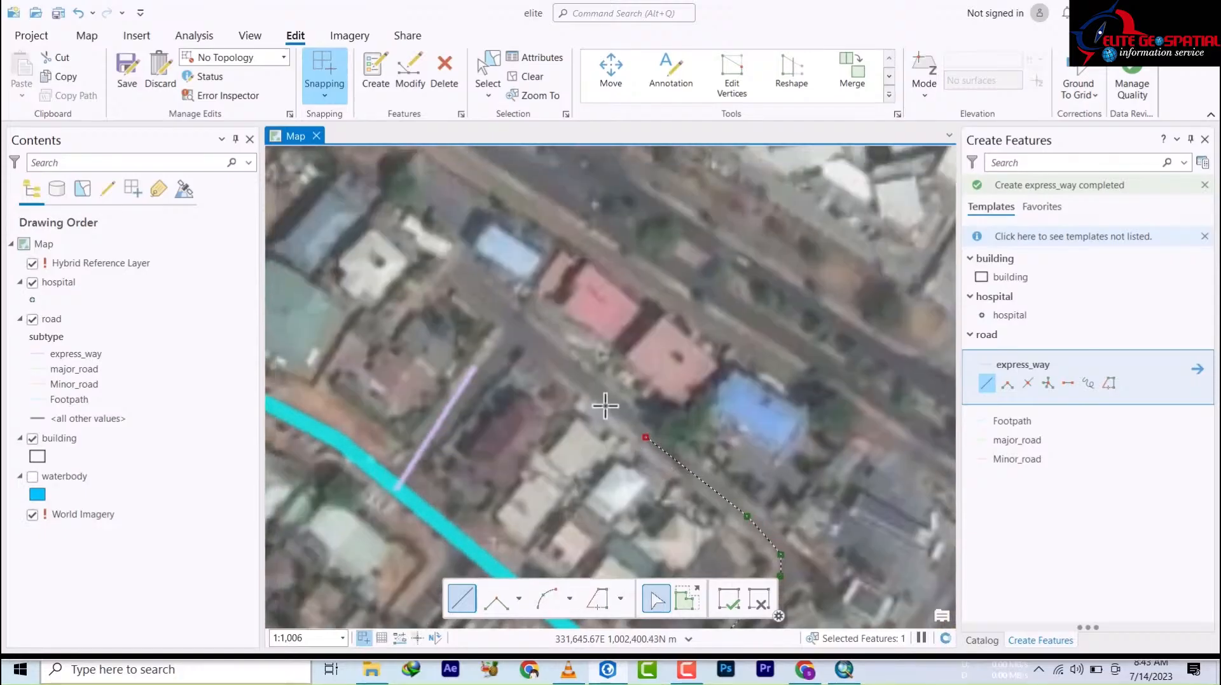
- Continue the back street's line northwest, snap it to the short connector's endpoint and finish it beside the blue-roofed building
left_click(555, 354)
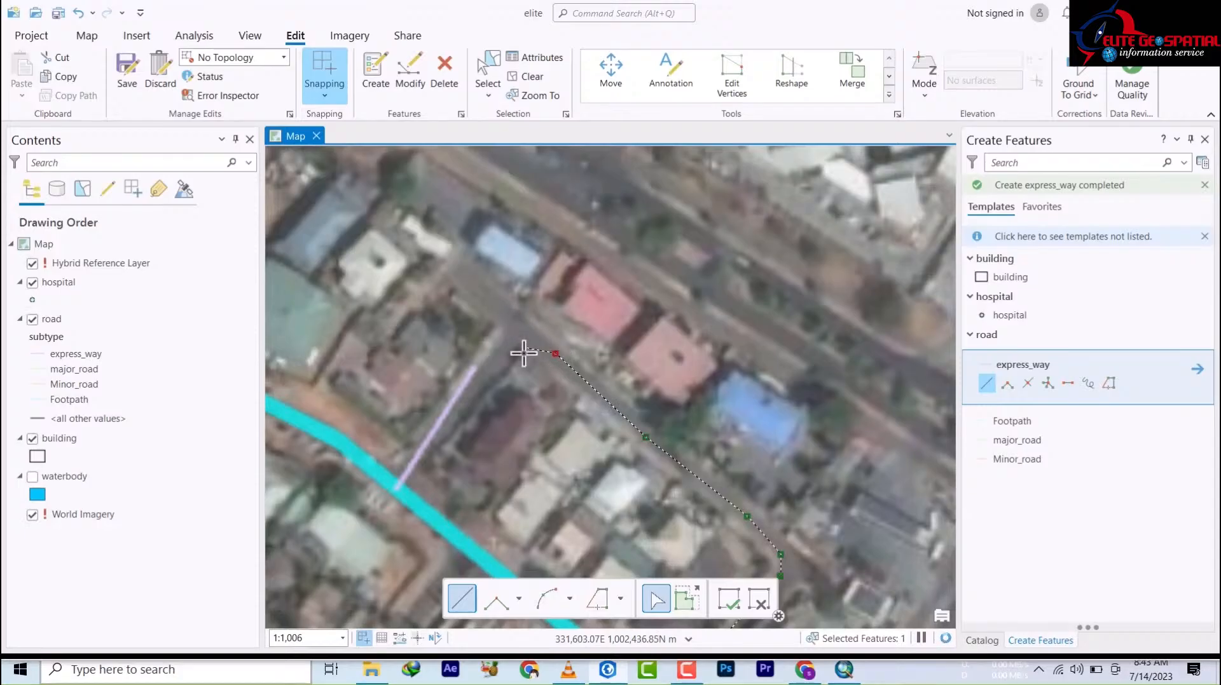
scroll(523, 353, "down", 5)
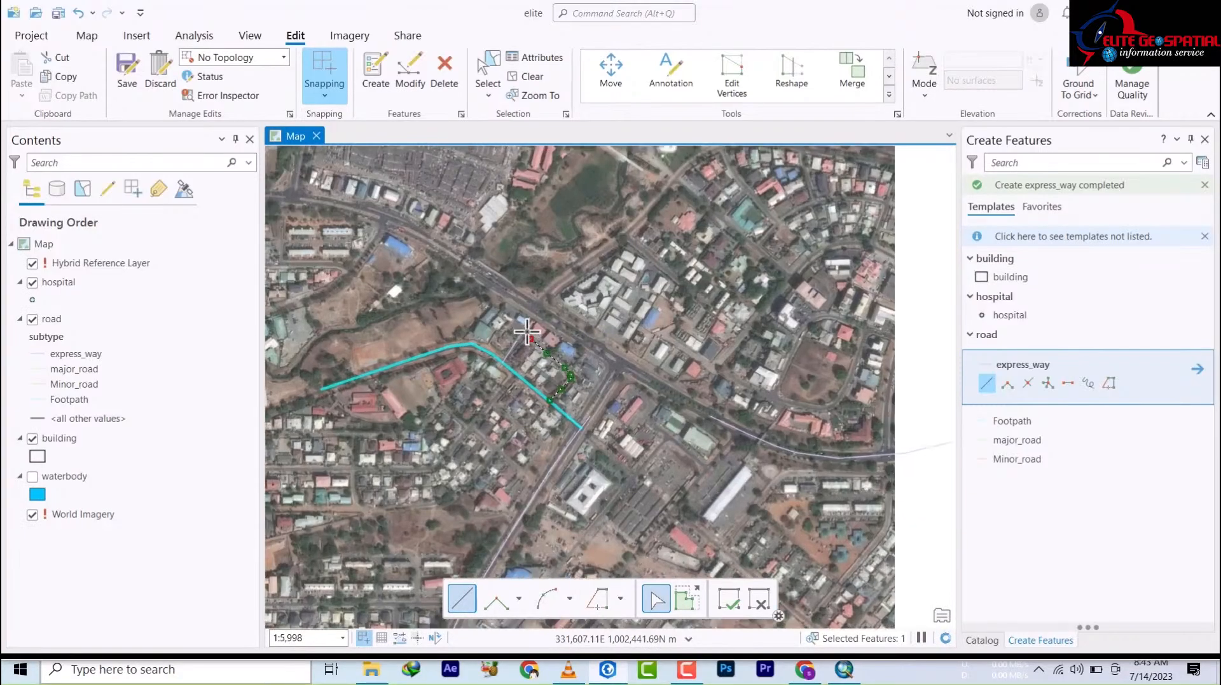
scroll(527, 331, "up", 3)
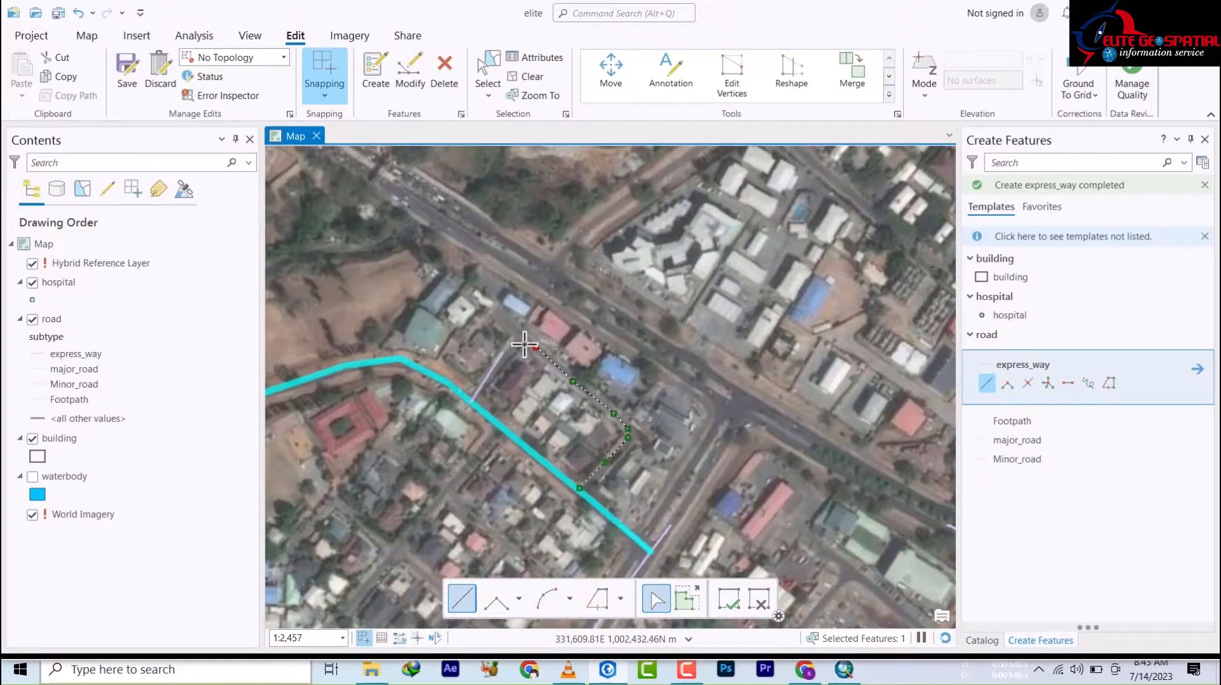
scroll(524, 341, "up", 2)
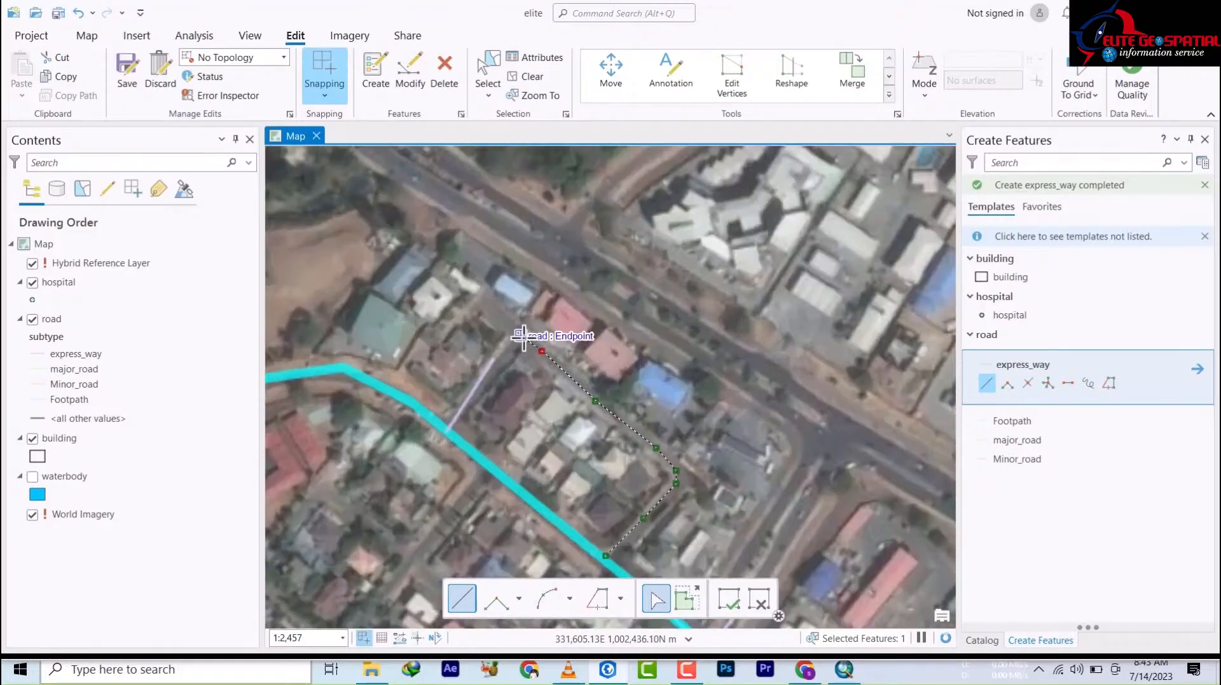
left_click(519, 335)
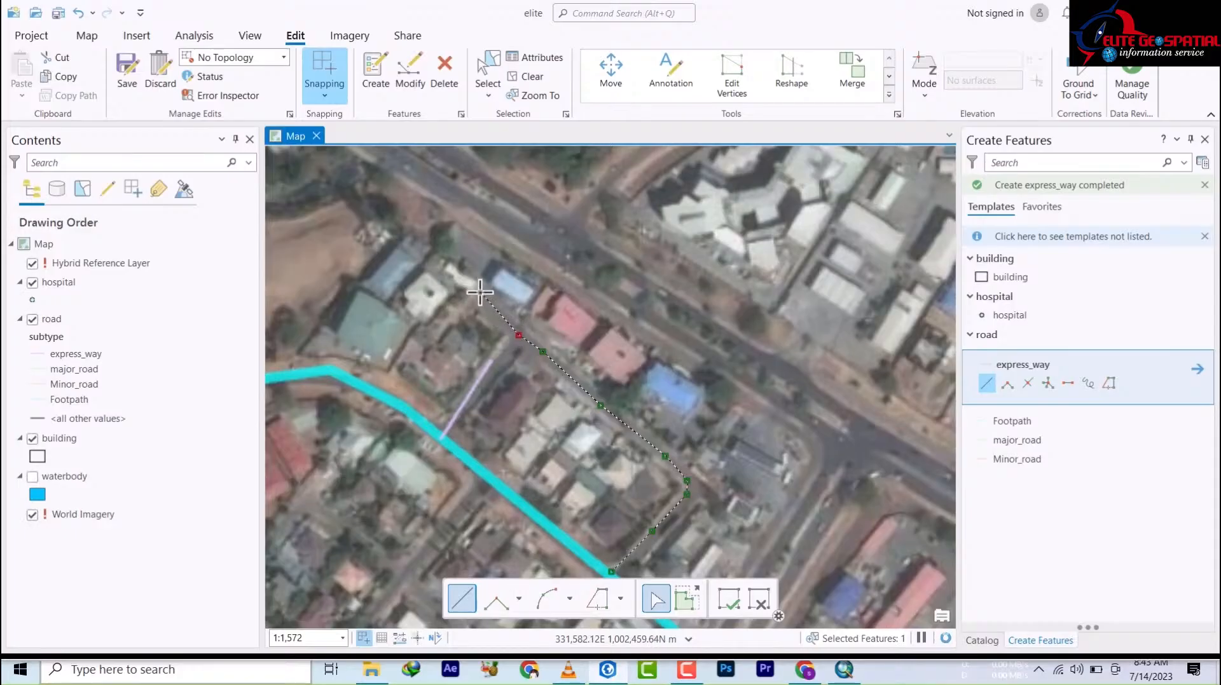
key("Escape")
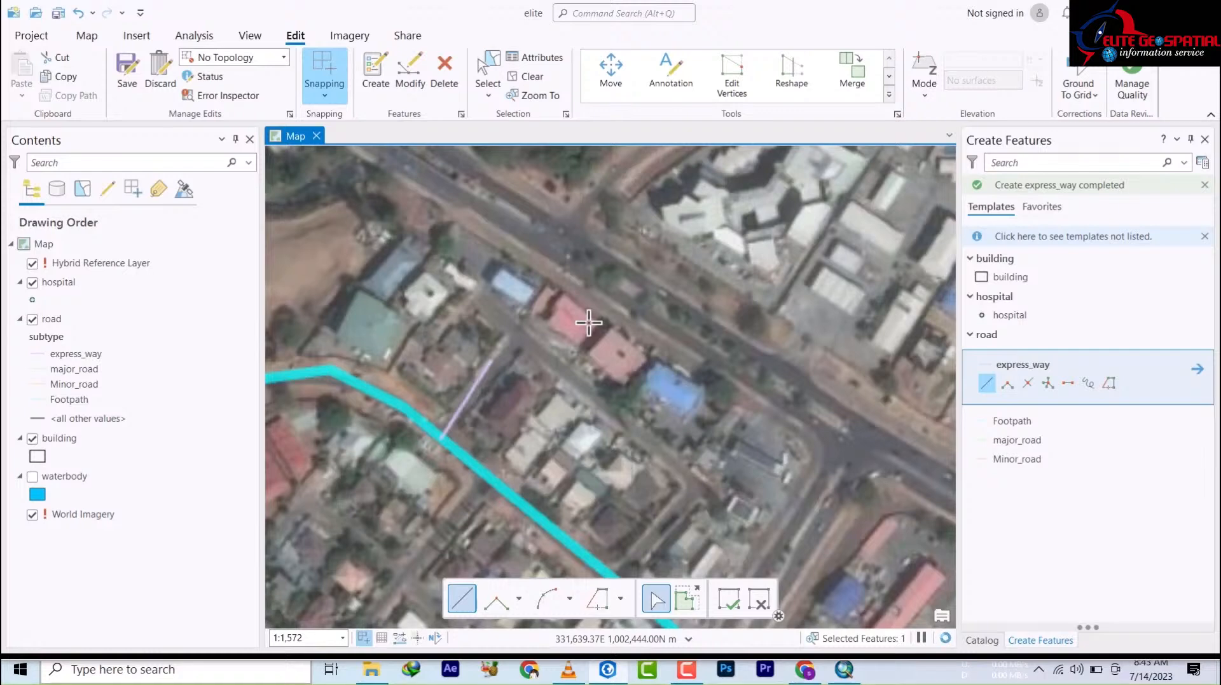
scroll(584, 328, "down", 10)
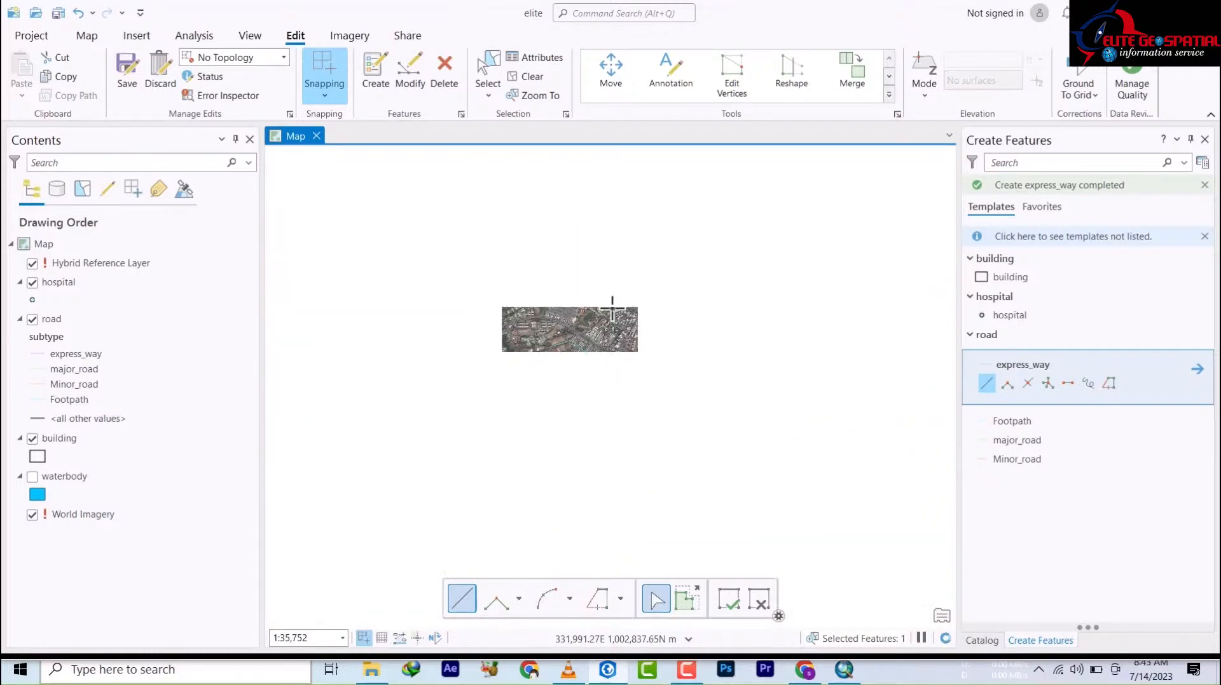
scroll(612, 307, "up", 4)
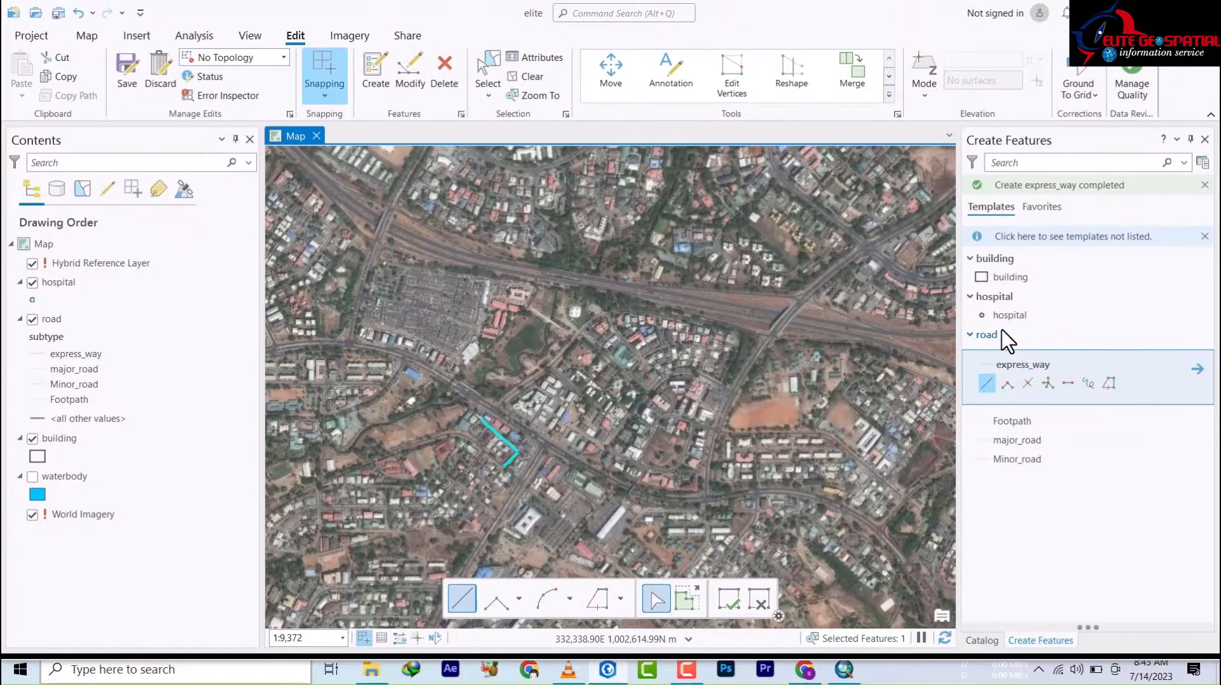
left_click(1003, 423)
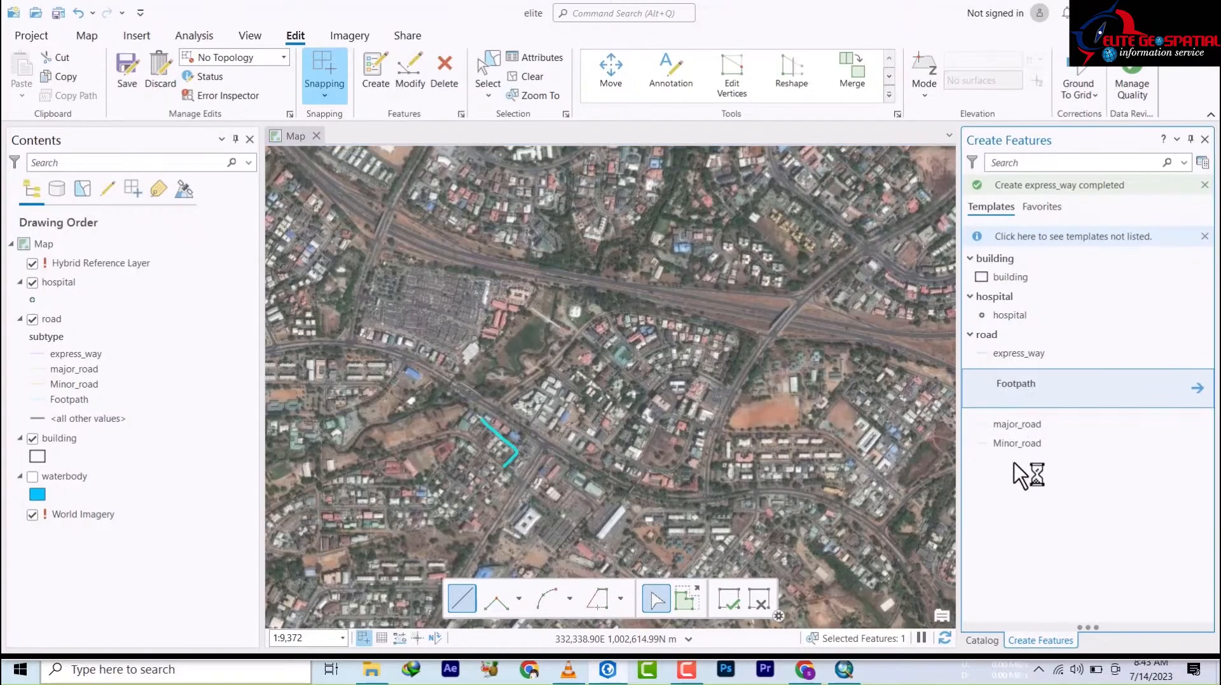
left_click(1017, 458)
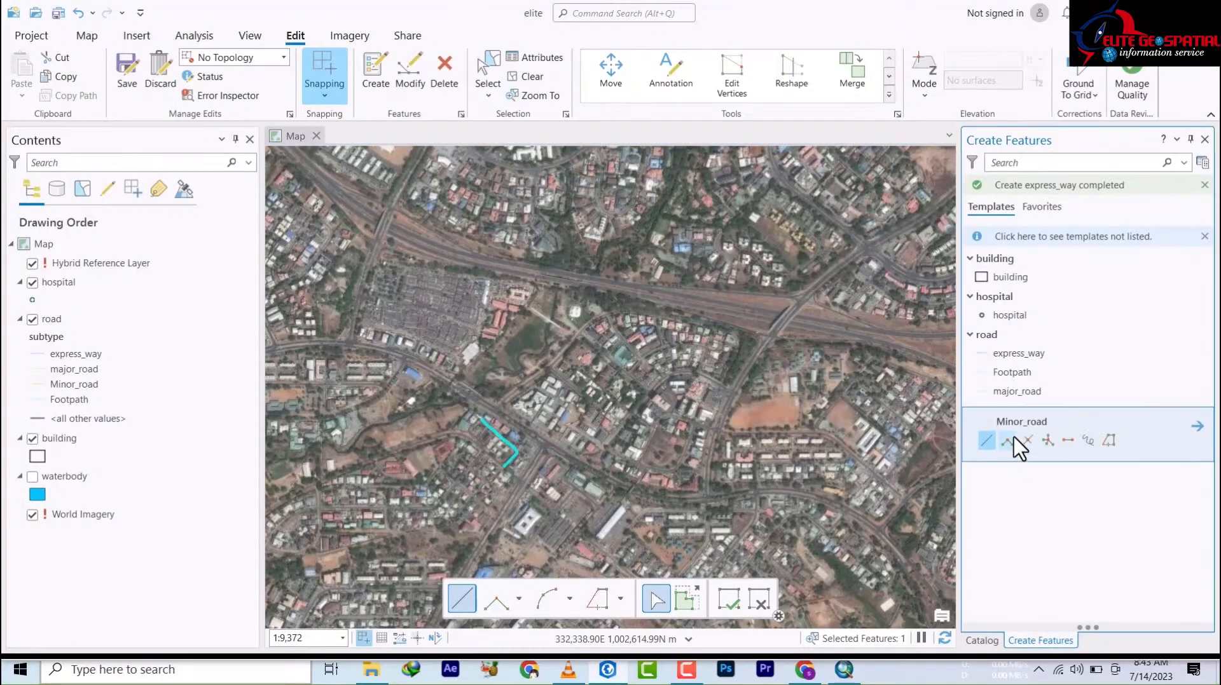
left_click(1009, 394)
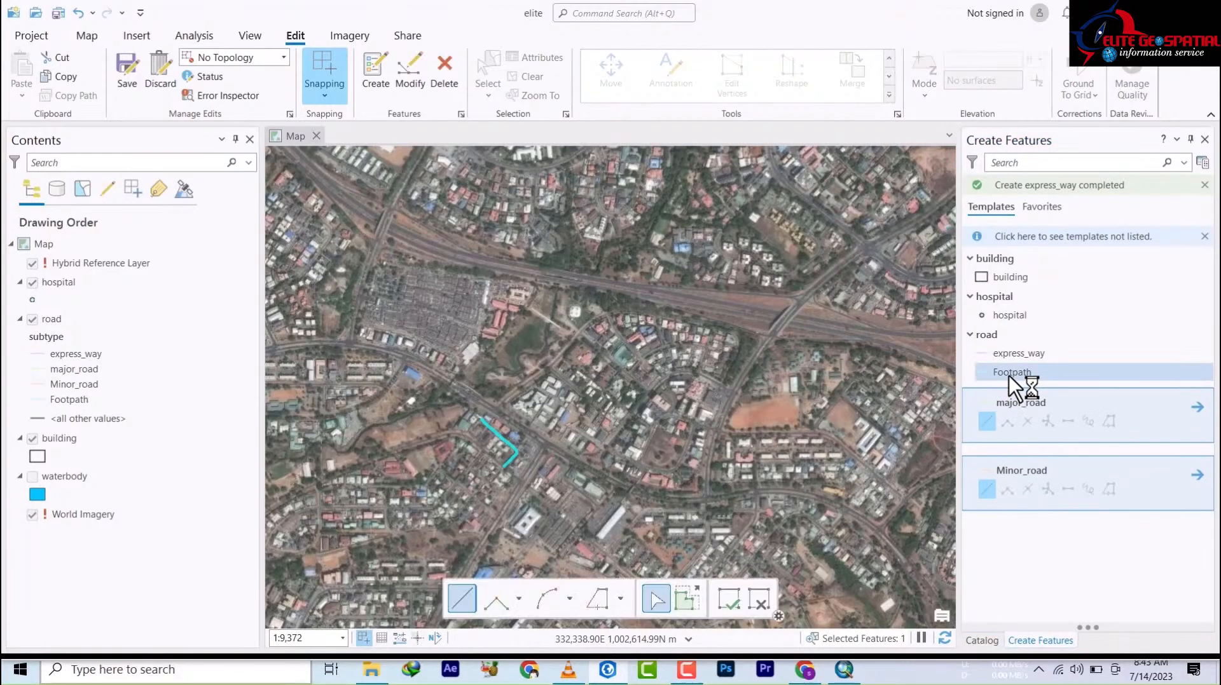
left_click(1009, 376)
left_click(1017, 355)
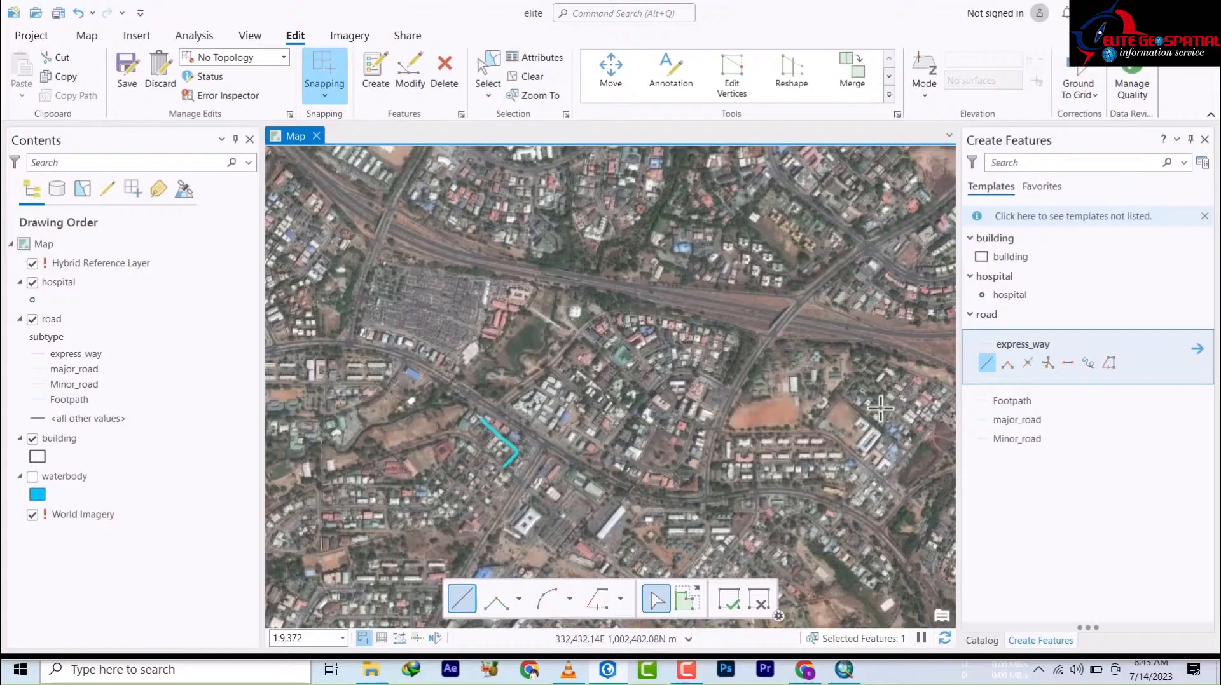
- Start an express_way line on the western expressway's inner southern carriageway and trace it east past the slip-road junction
scroll(763, 397, "down", 3)
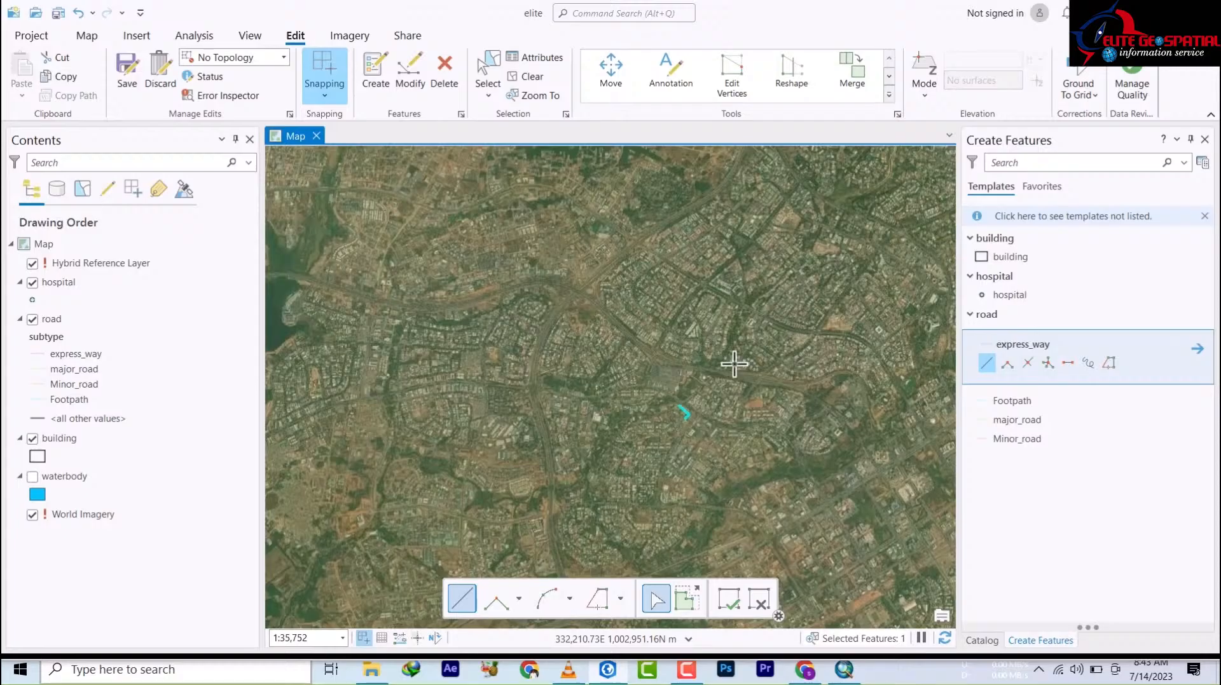
scroll(427, 312, "up", 5)
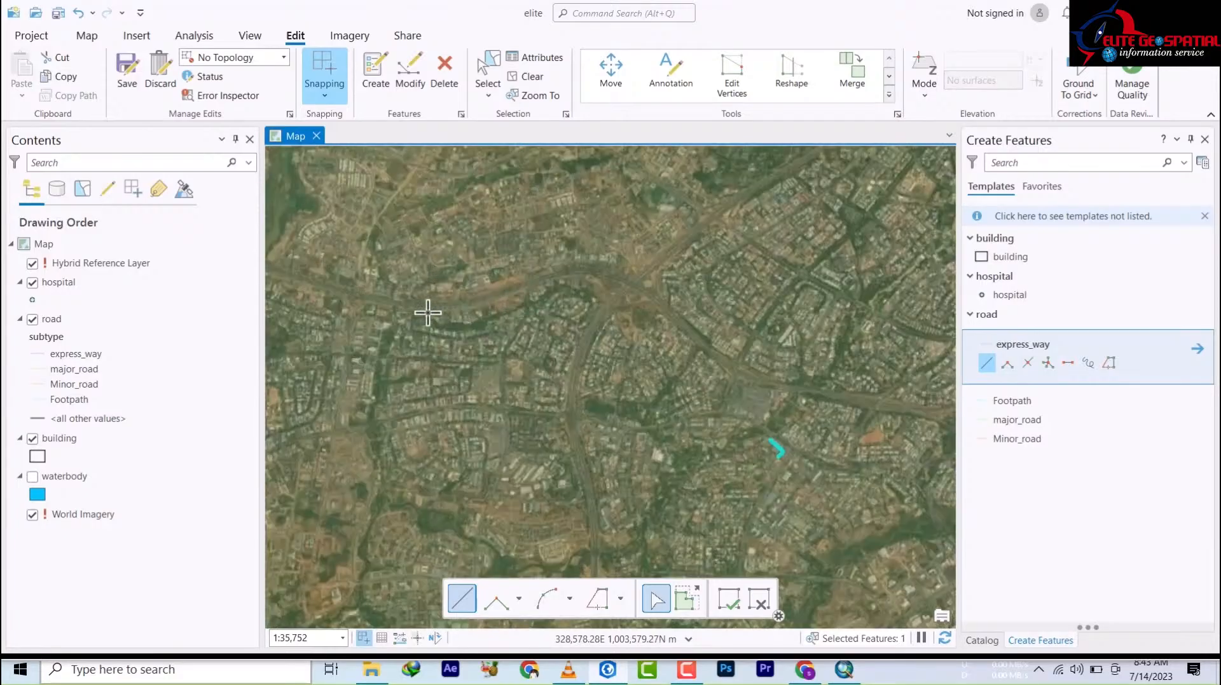
left_click_drag(477, 267, 460, 422)
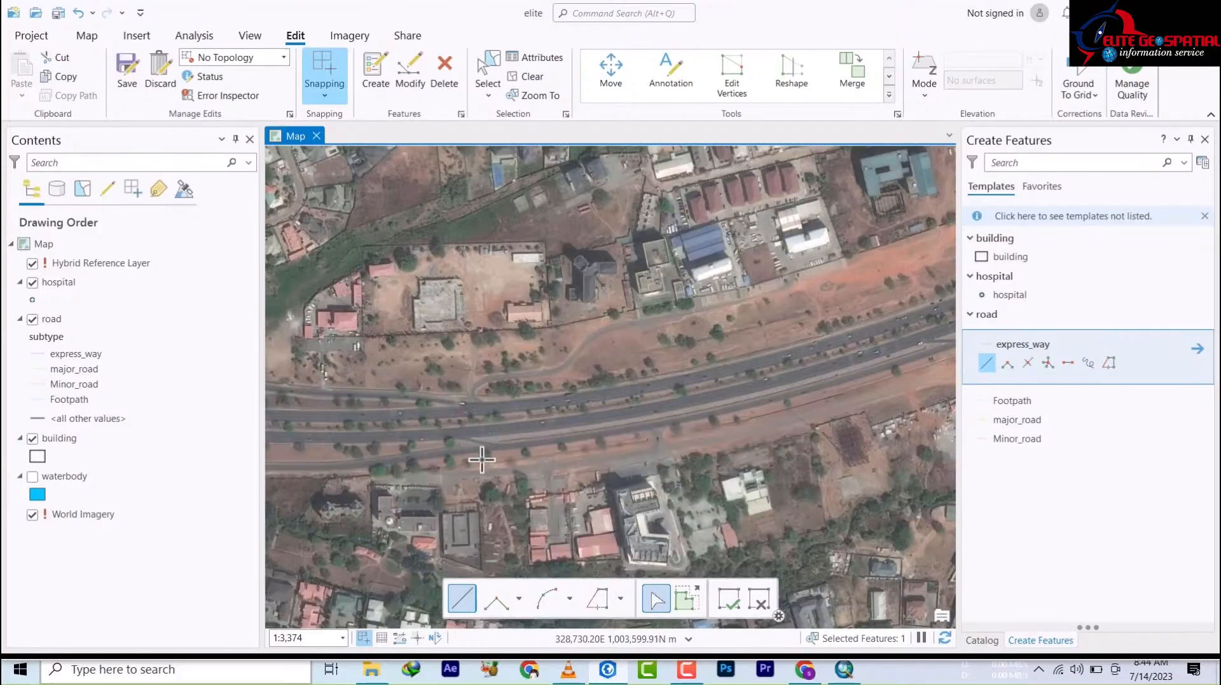
scroll(441, 442, "up", 3)
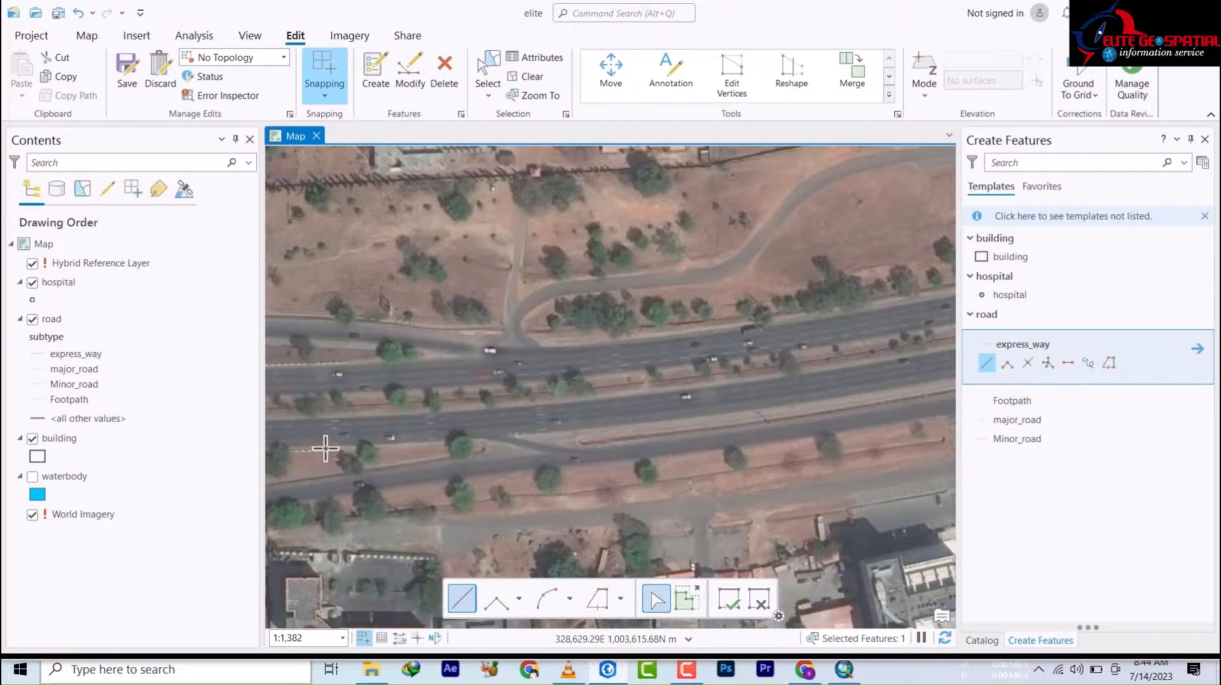
left_click(326, 435)
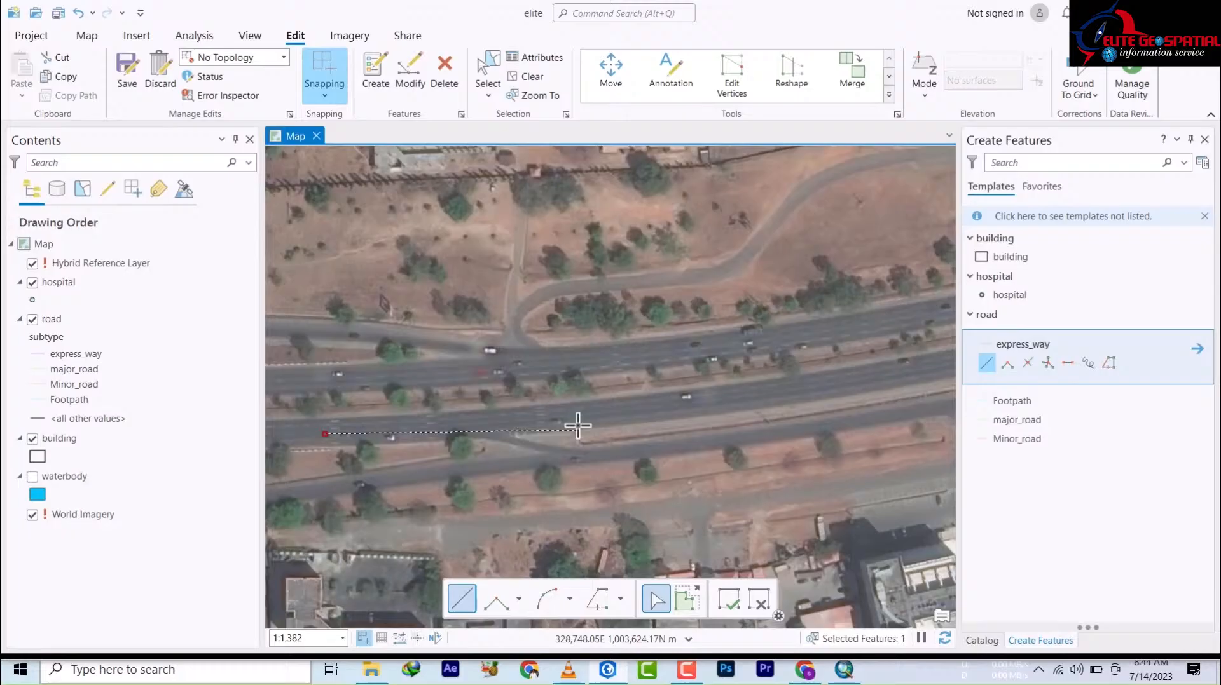
left_click(449, 424)
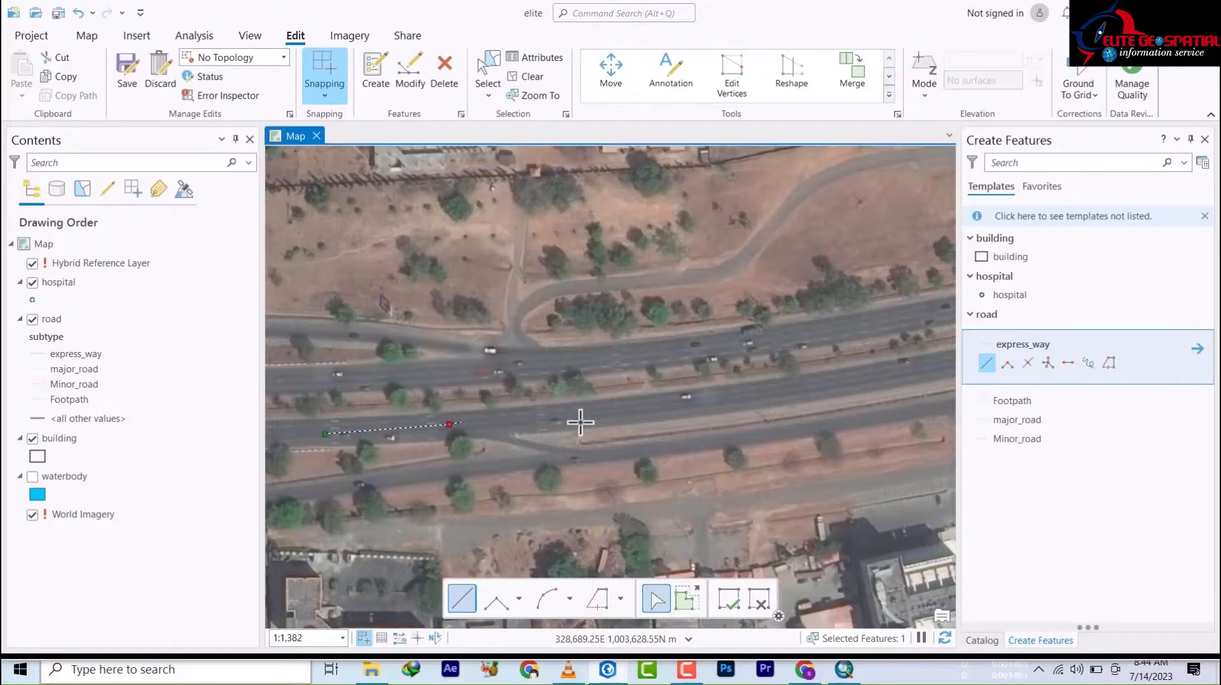
left_click(616, 411)
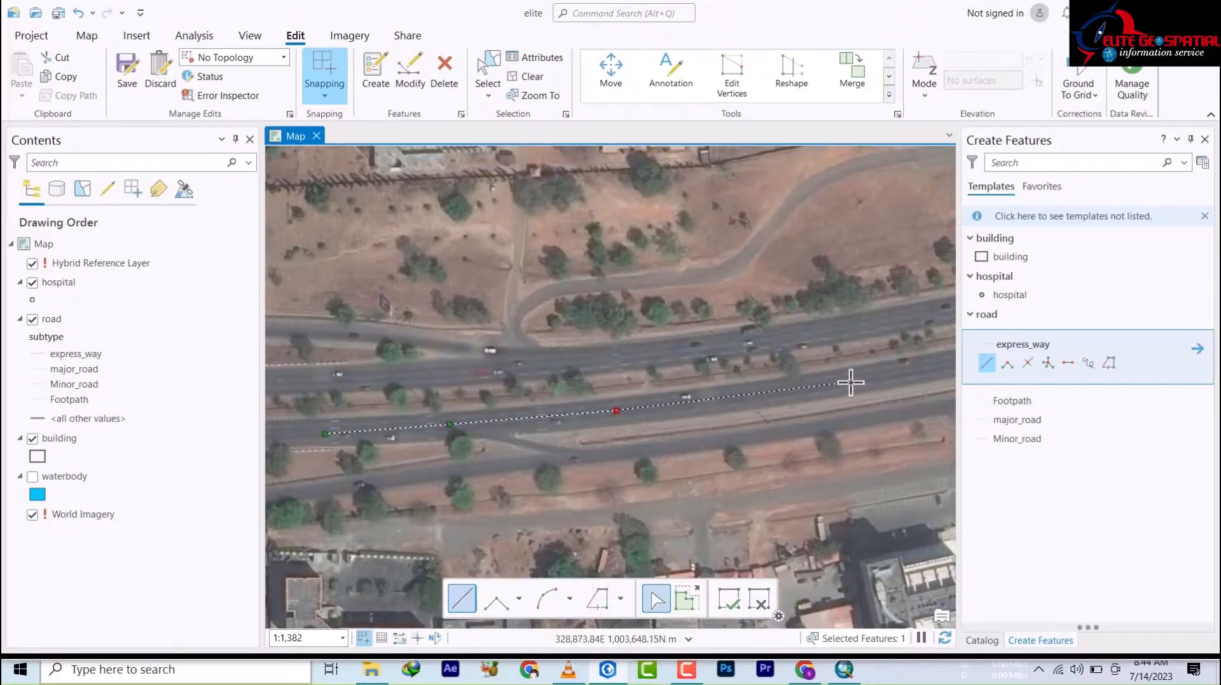
- Continue the express_way line east-northeast along the western expressway's inner southern carriageway with further vertices past the tree-lined median
left_click_drag(851, 389, 311, 483)
left_click(394, 455)
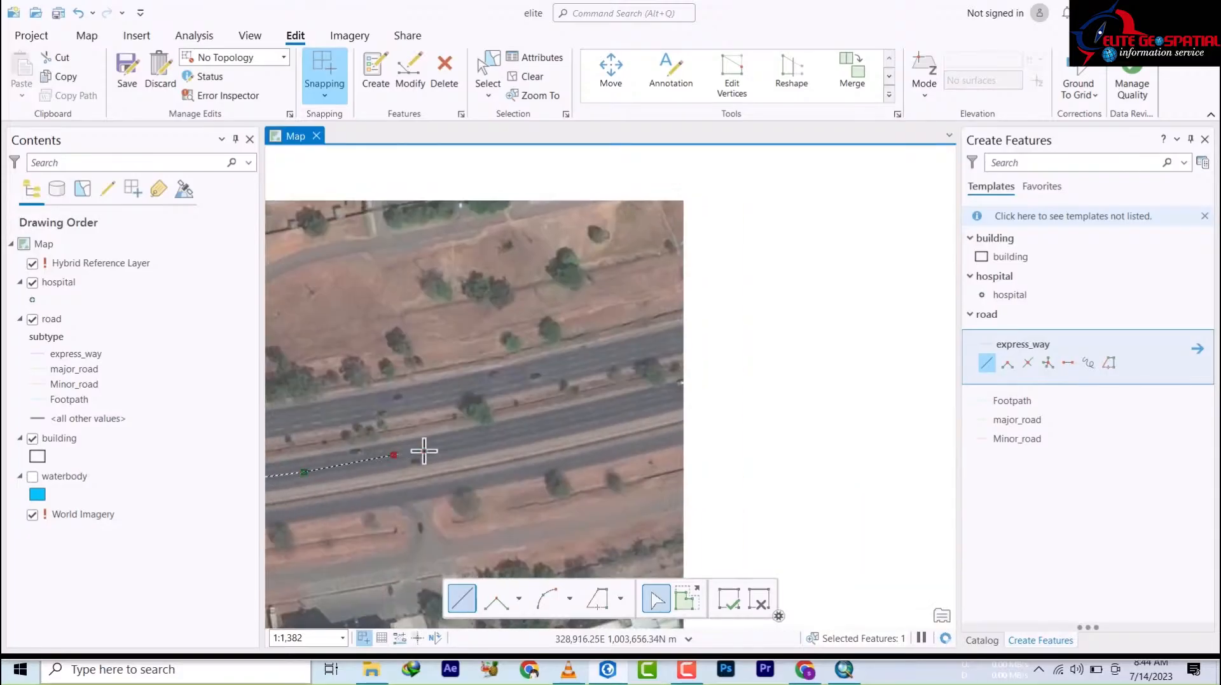
left_click(510, 433)
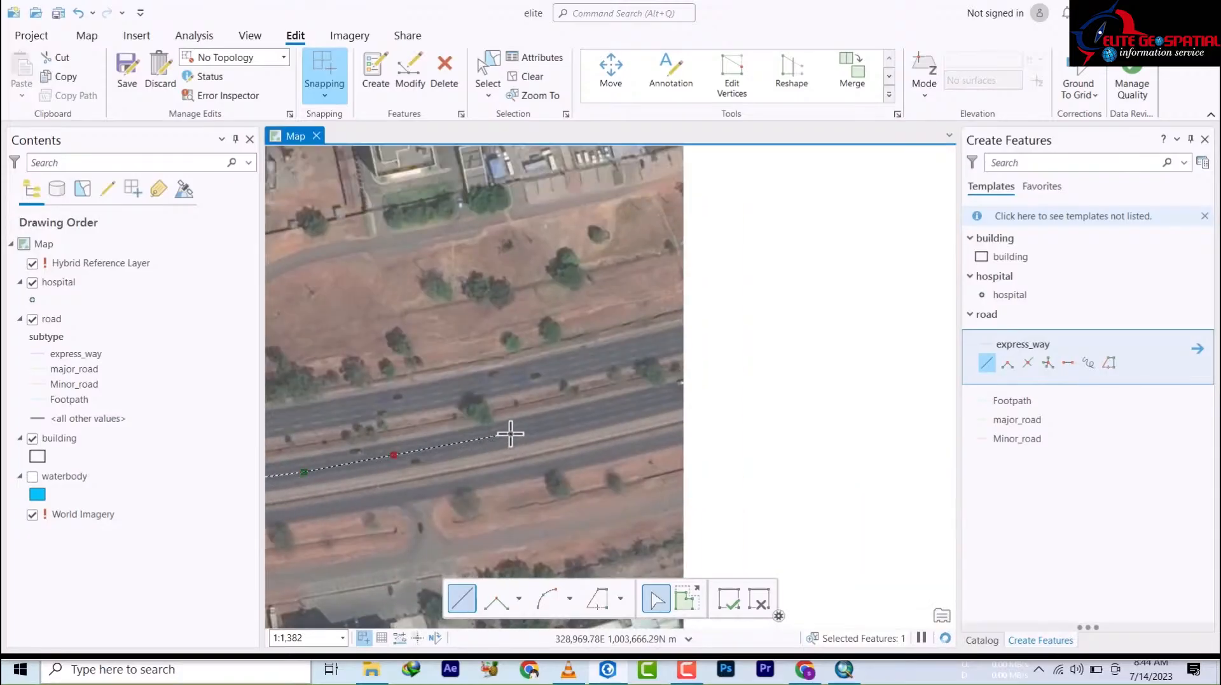
left_click(611, 413)
left_click(713, 382)
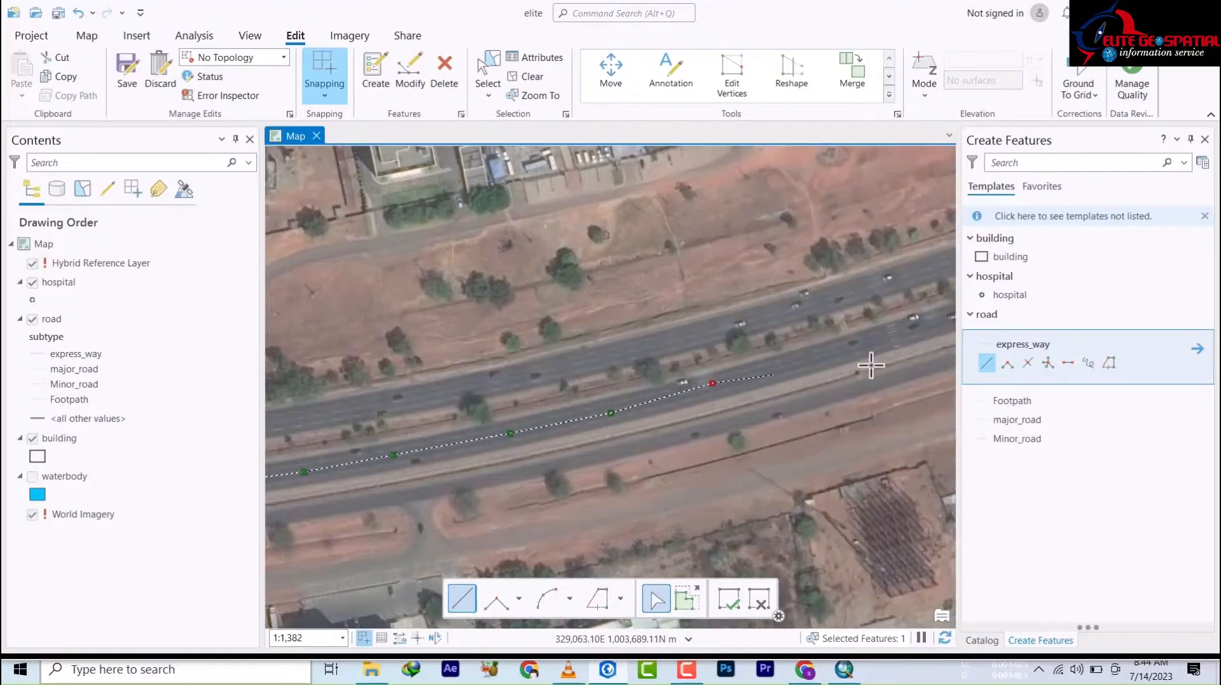
left_click(867, 343)
- Extend the inner carriageway's line northeast past the vehicle yard and finish it just beyond the southern side-road junction
mouse_move(869, 343)
left_mouse_down()
mouse_move(547, 483)
mouse_move(496, 493)
left_mouse_up()
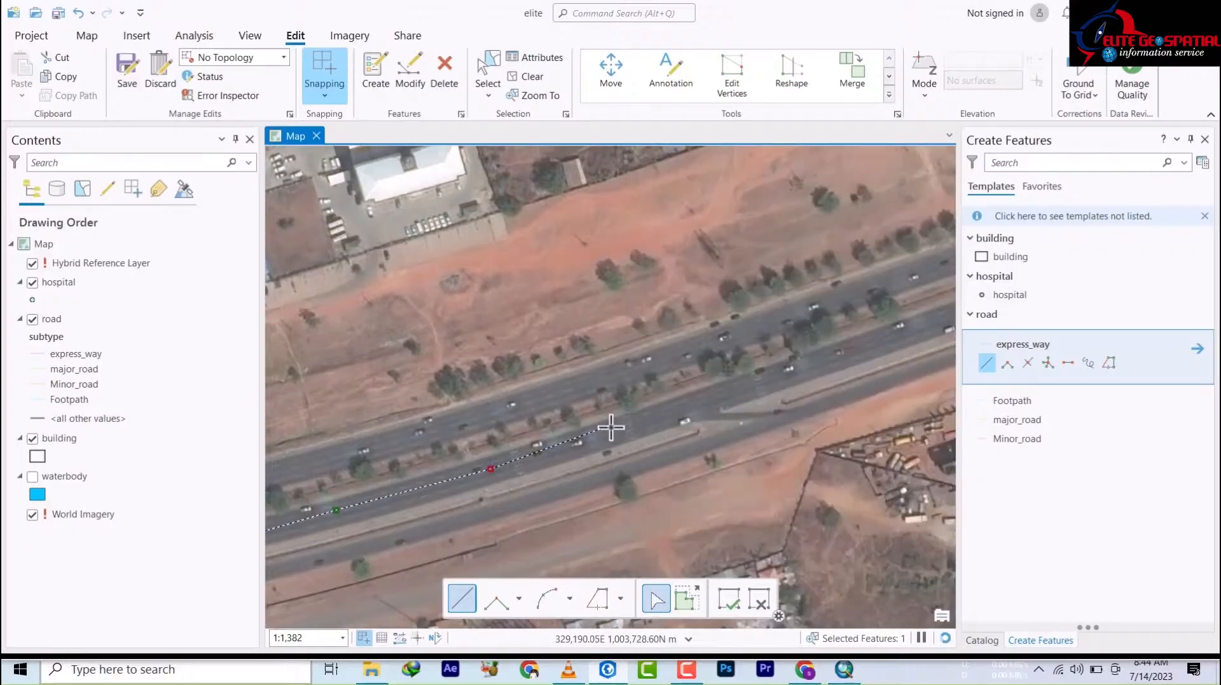
left_click(625, 428)
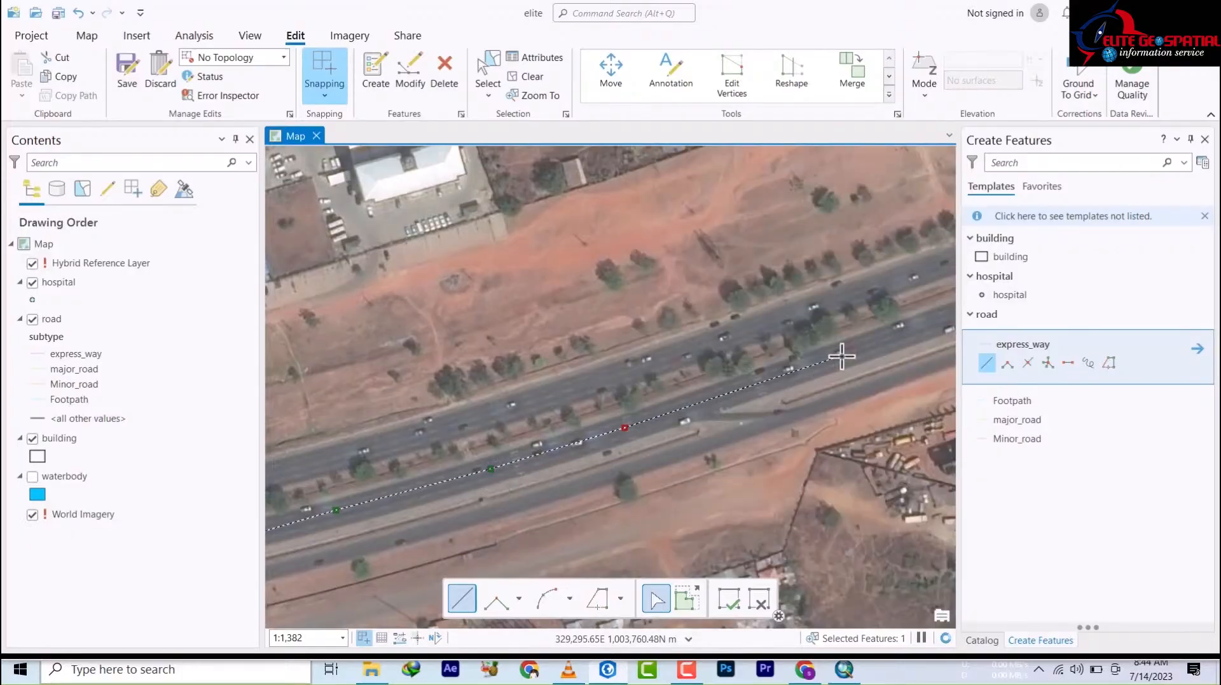
left_click_drag(831, 363, 384, 472)
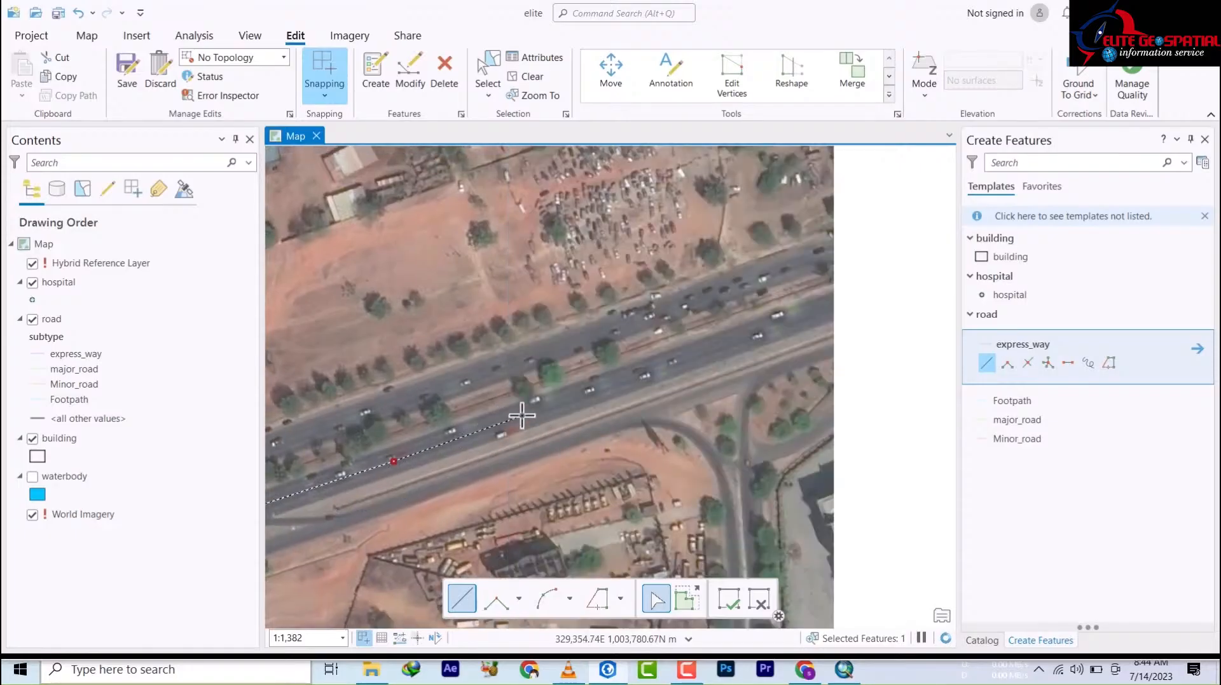
left_click(521, 415)
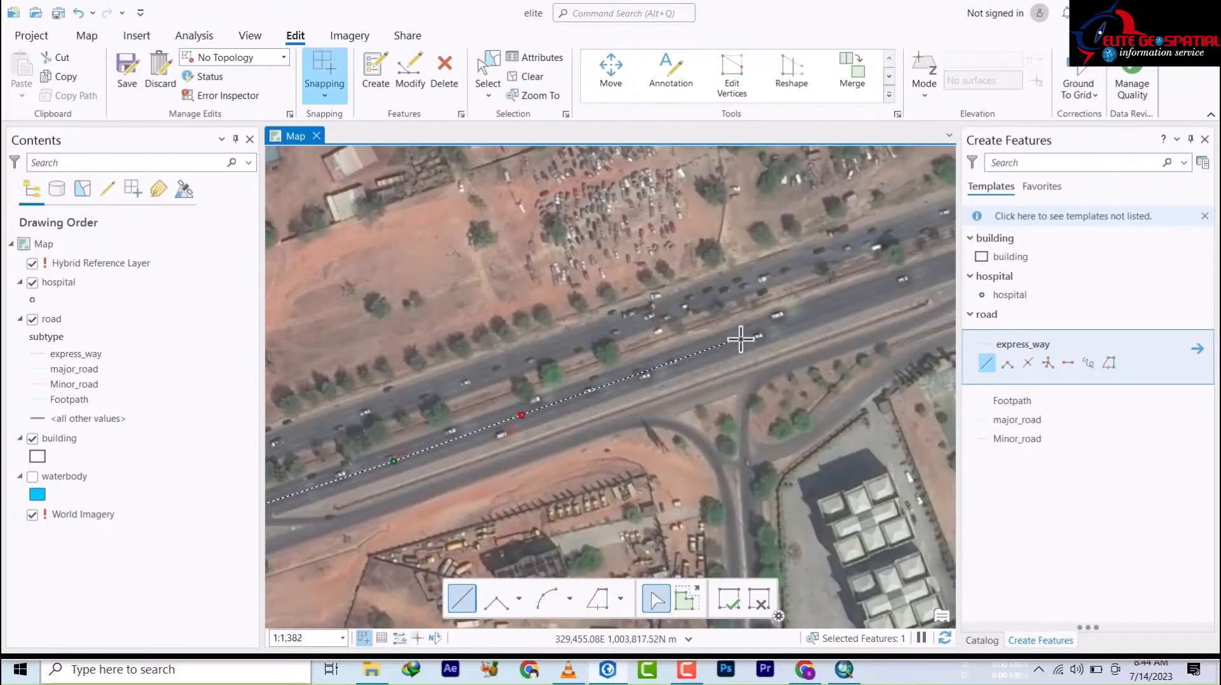
double_click(930, 273)
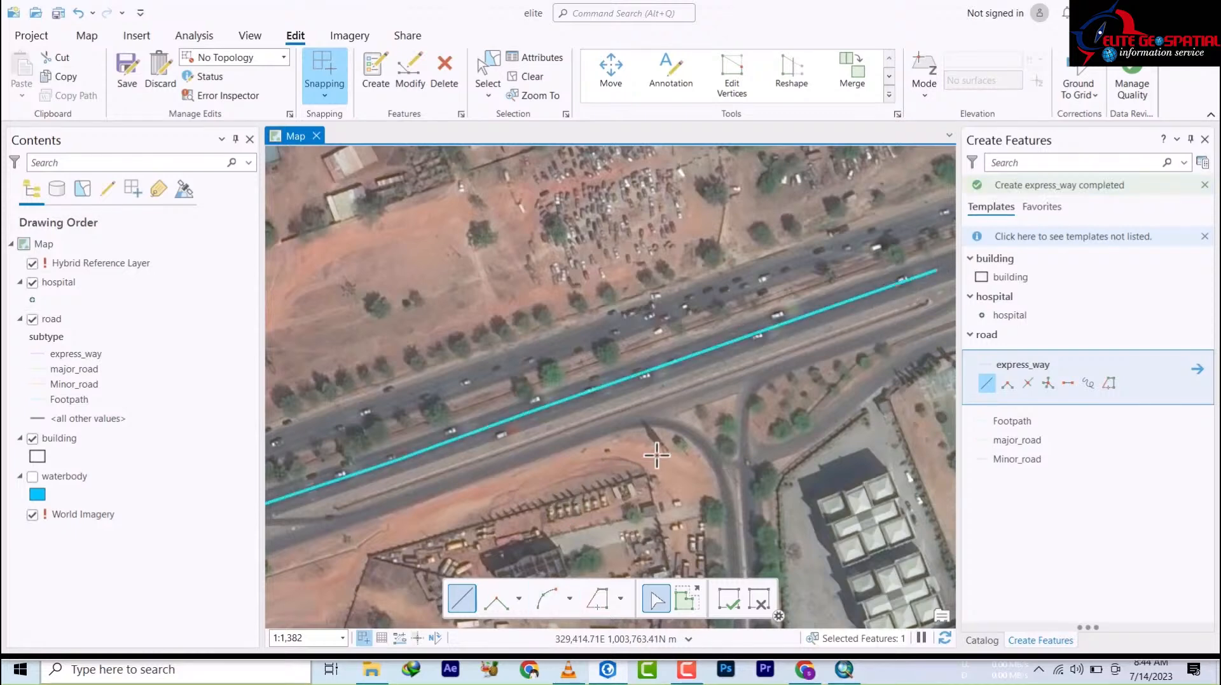
- Draw an express_way line along the outer southeastern carriageway from beneath the cloverleaf flyover southwest past the slip-road merge
scroll(655, 471, "up", 5)
scroll(655, 471, "down", 10)
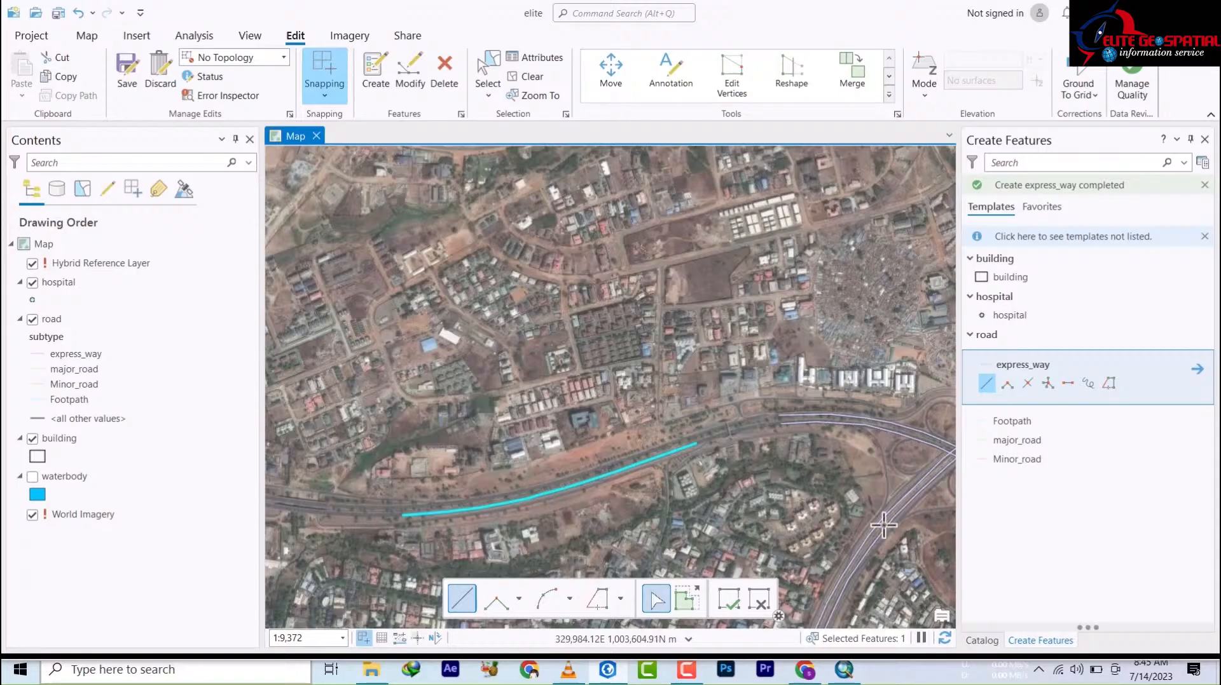
left_click_drag(898, 526, 527, 356)
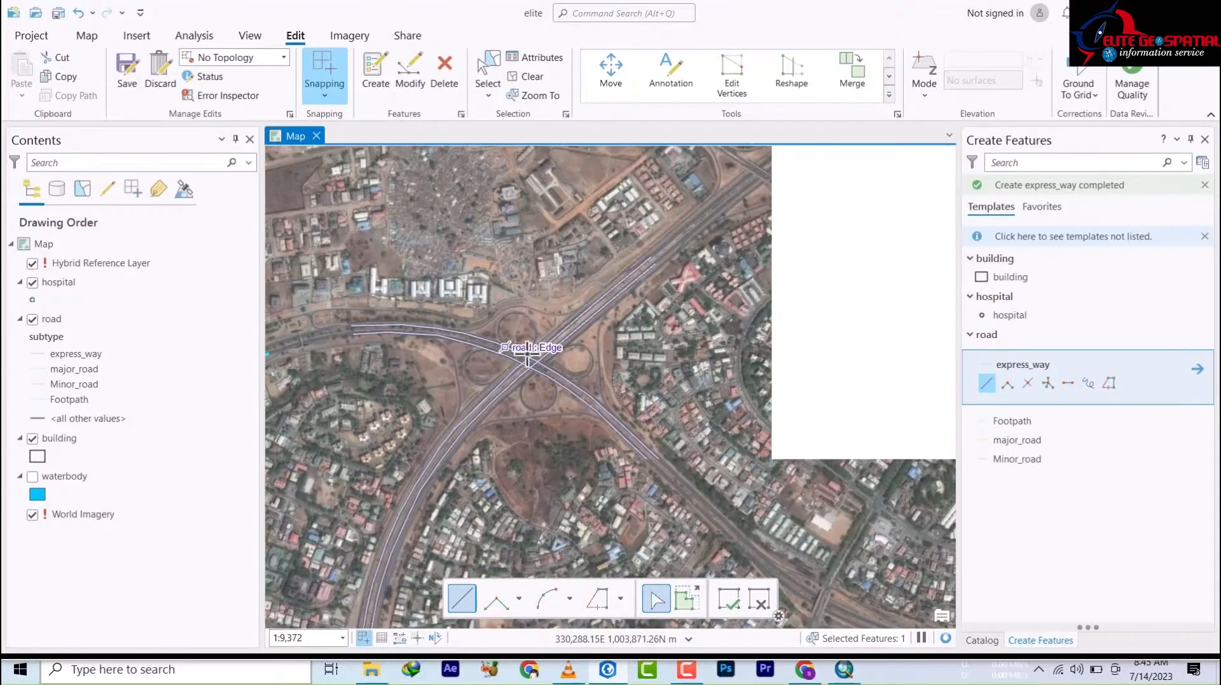
scroll(527, 356, "up", 4)
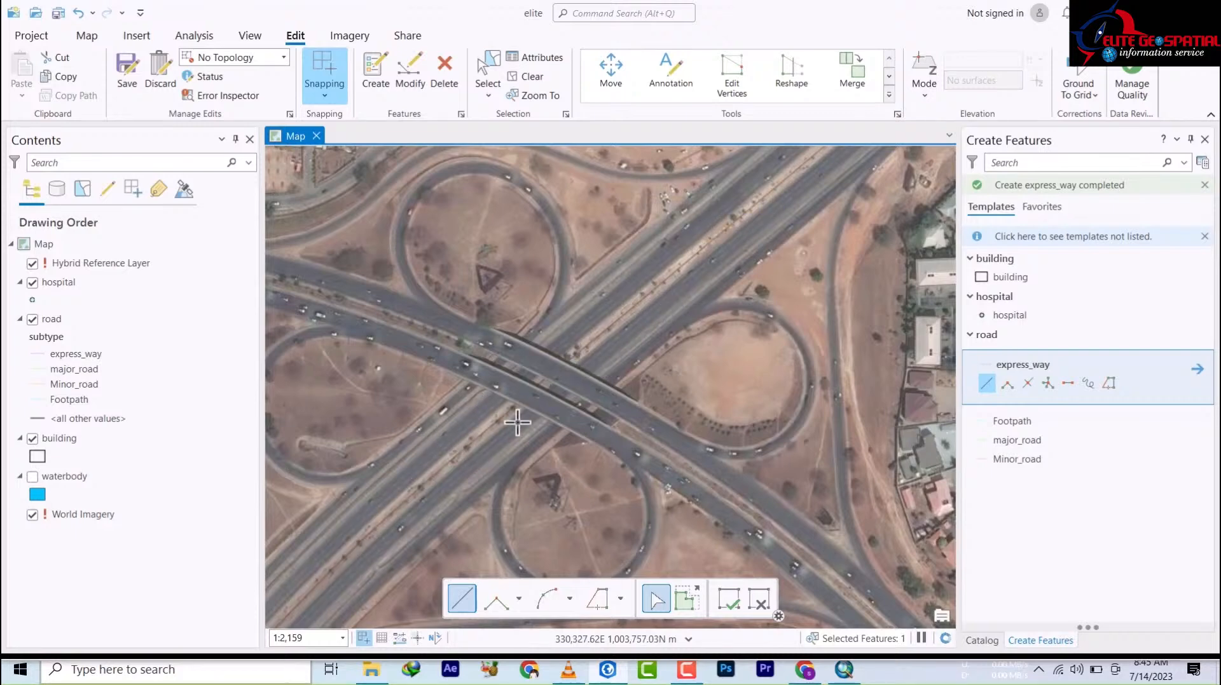
left_click_drag(312, 570, 654, 295)
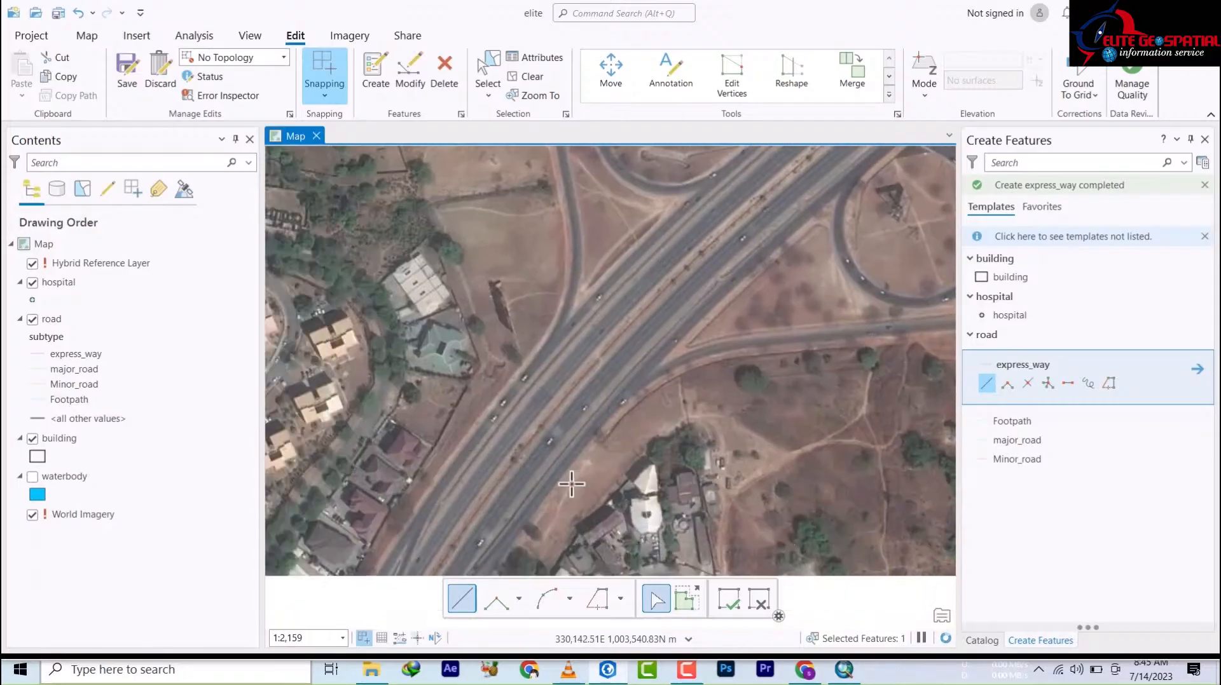
left_click_drag(571, 483, 333, 553)
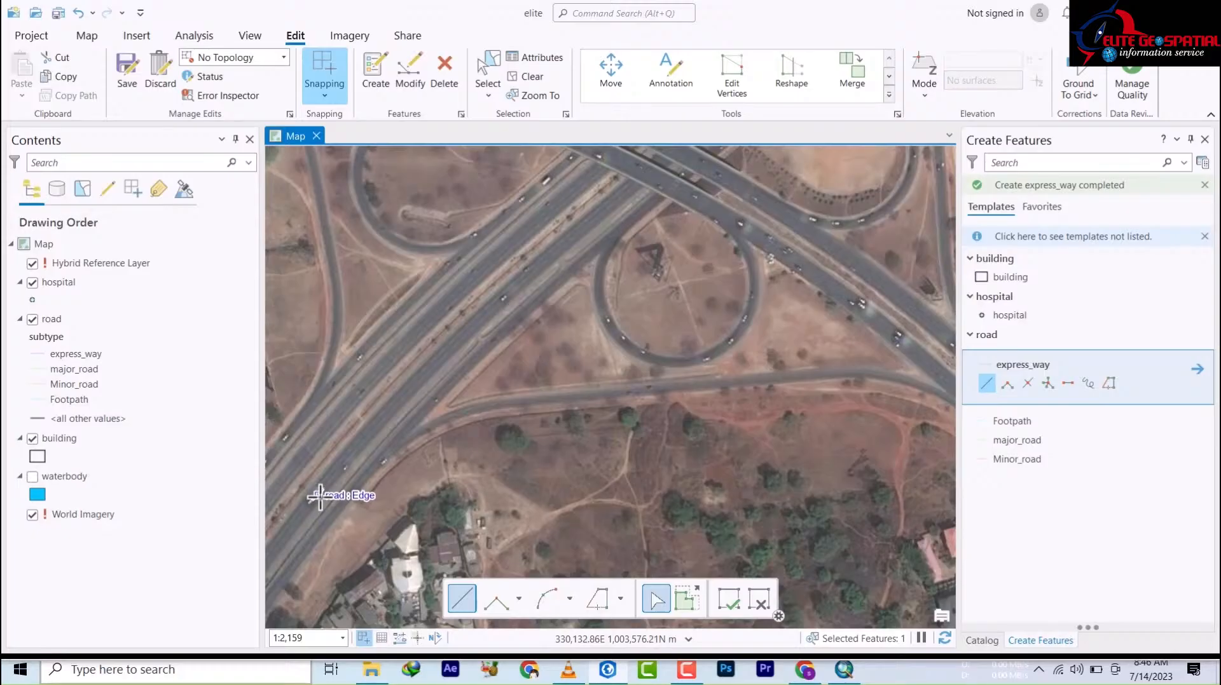
left_click(655, 200)
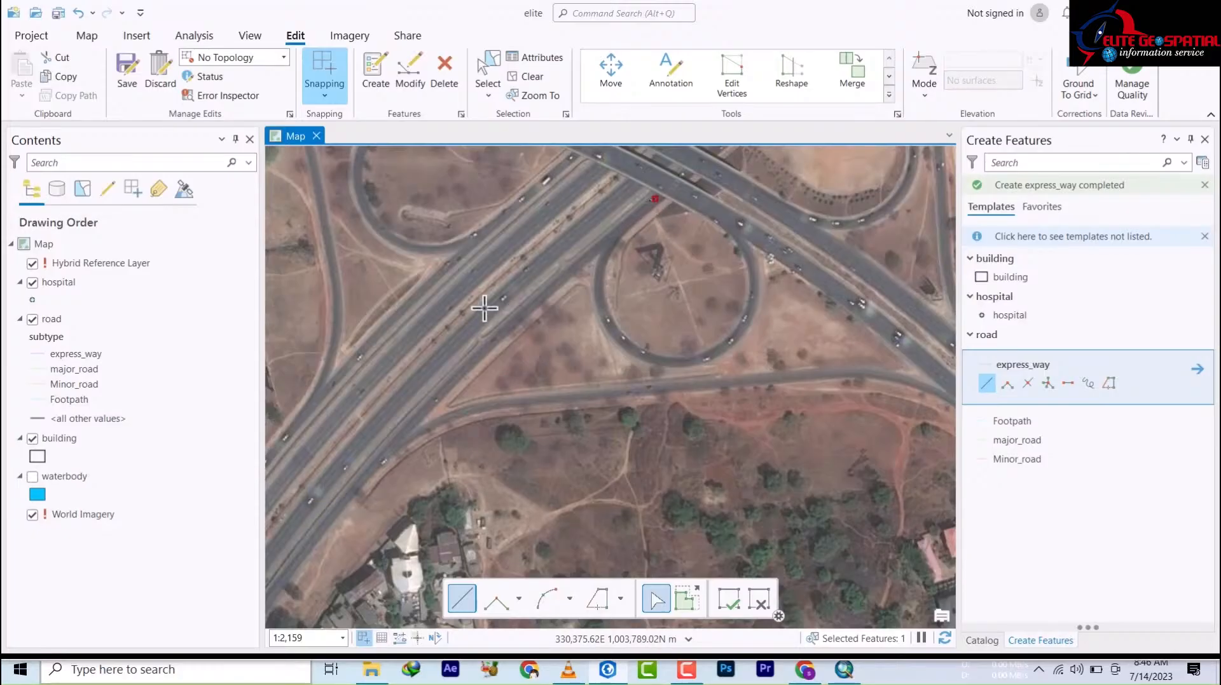
left_click(525, 310)
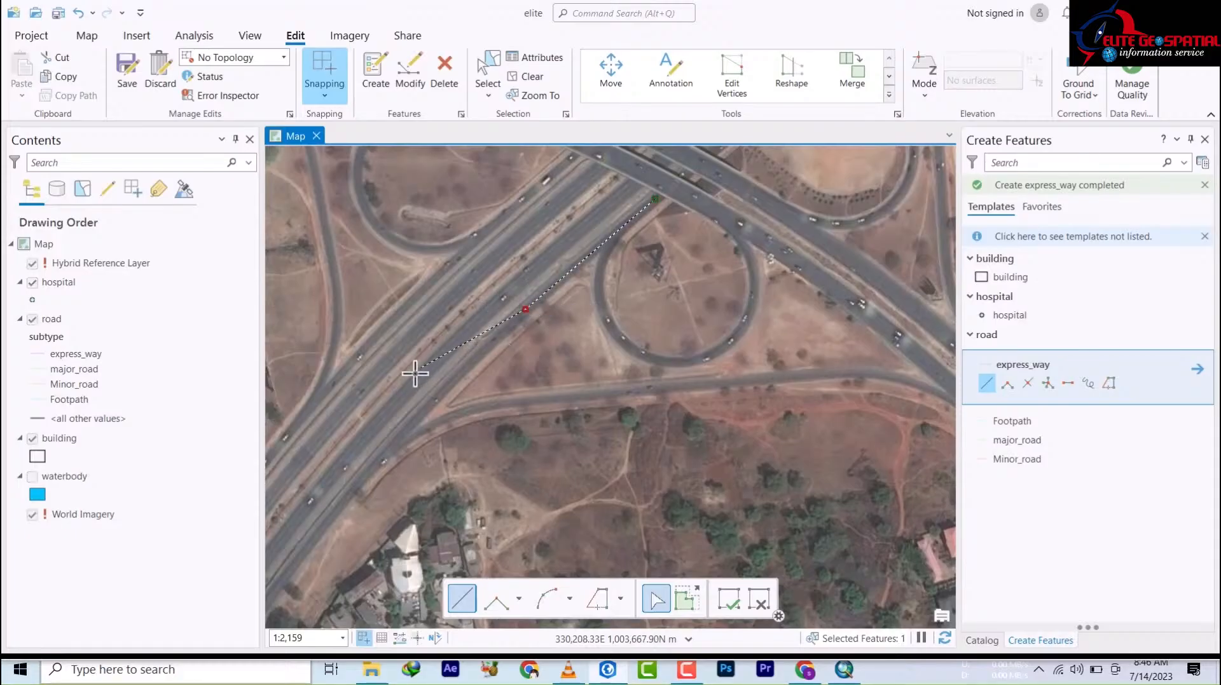
left_click(414, 417)
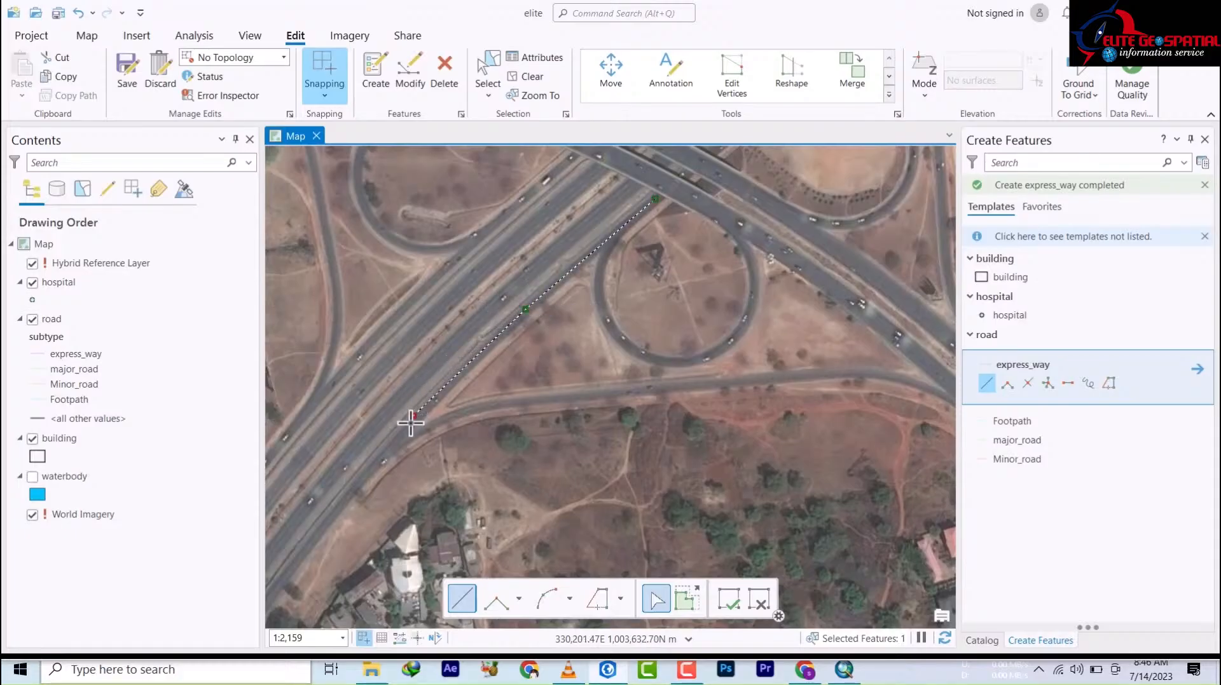
left_click(332, 510)
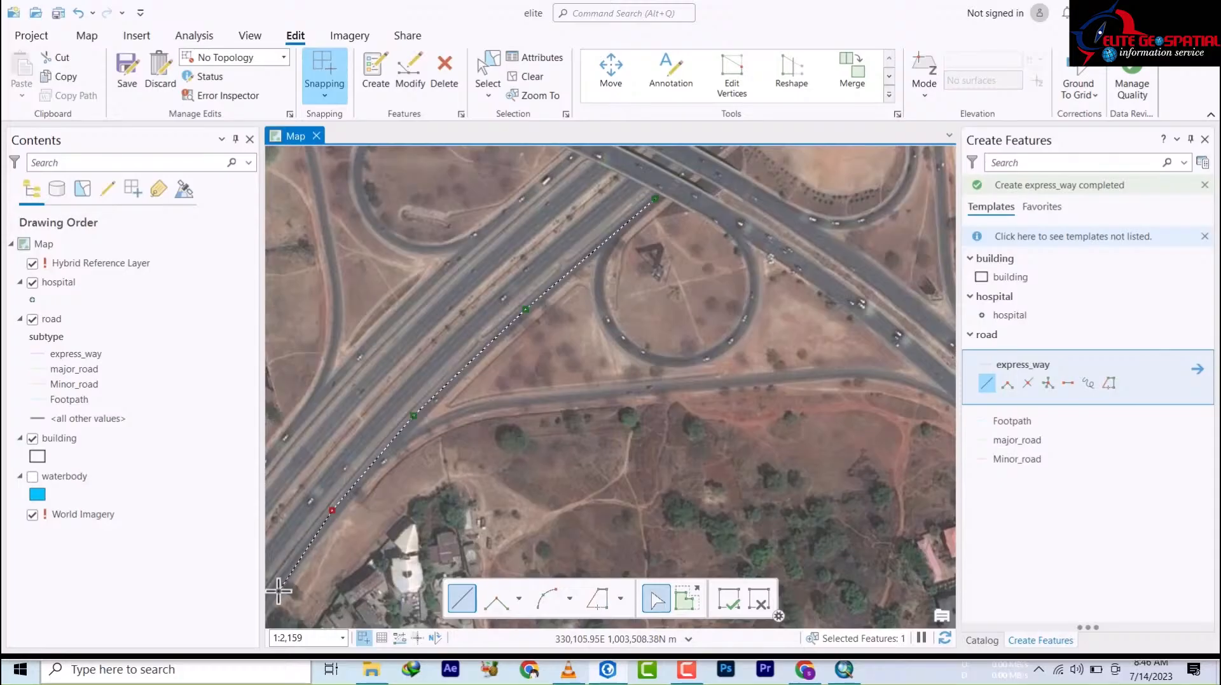
double_click(272, 591)
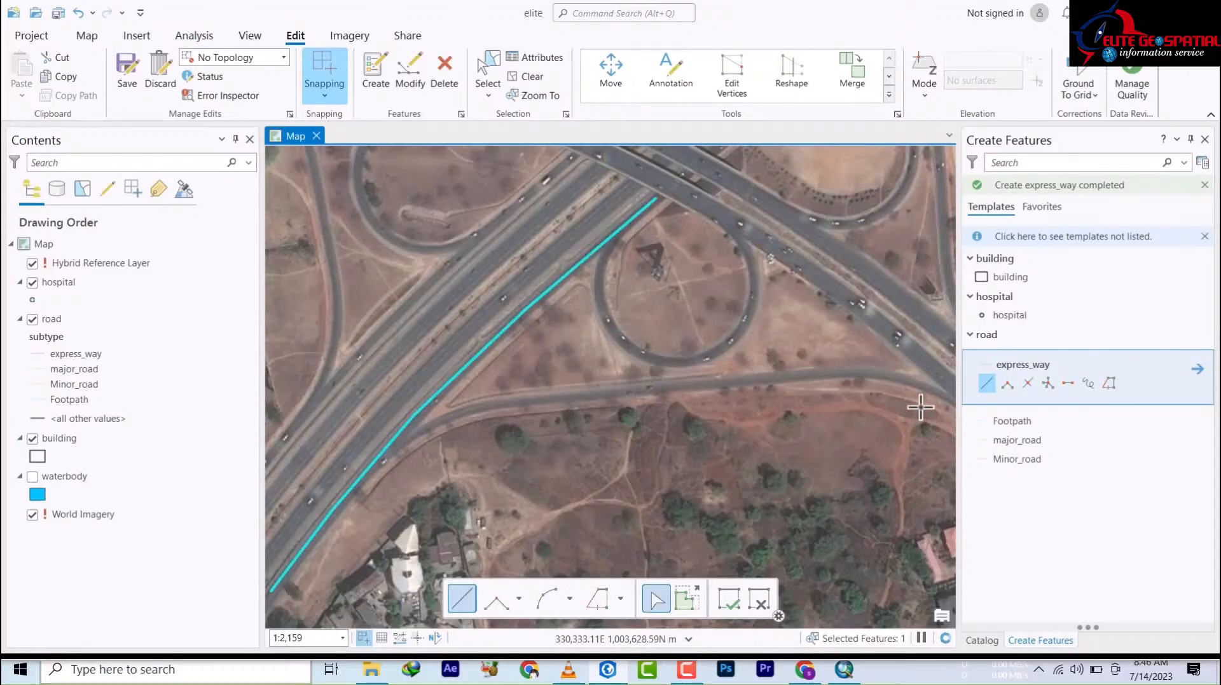
- Trace the cloverleaf's southern slip road as an express_way line from the southwest carriageway east, ending snapped to the southeast expressway's edge
left_click(377, 463)
left_click(414, 435)
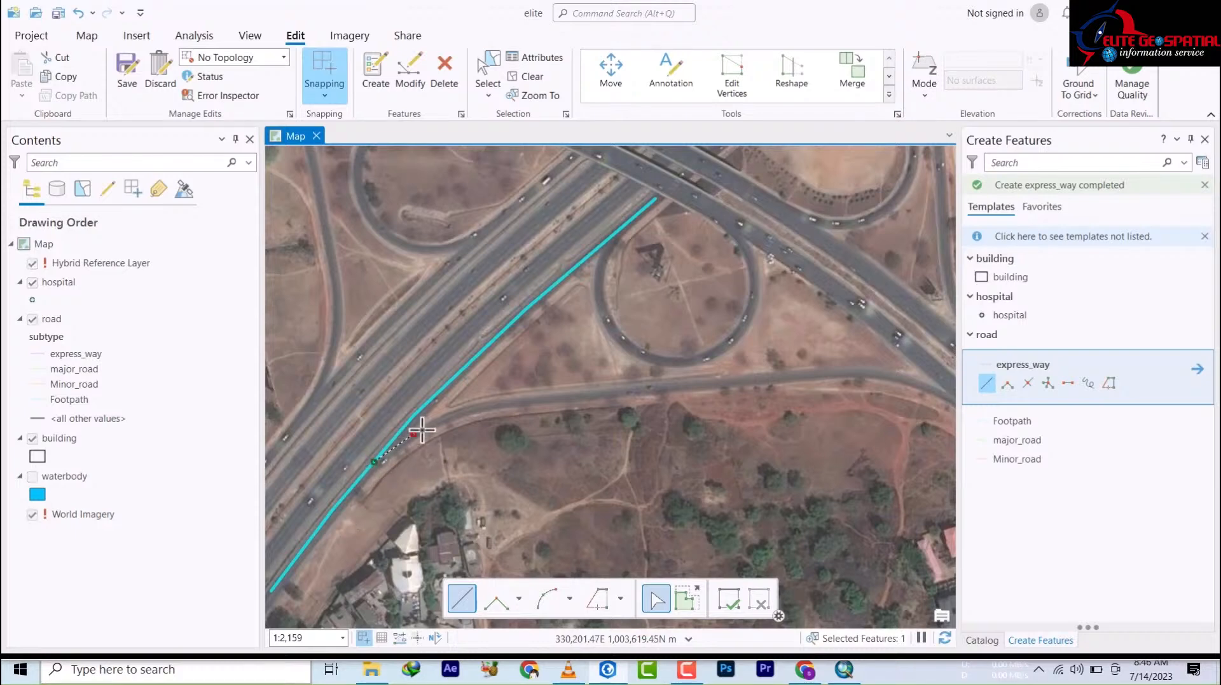
left_click(441, 420)
left_click(466, 412)
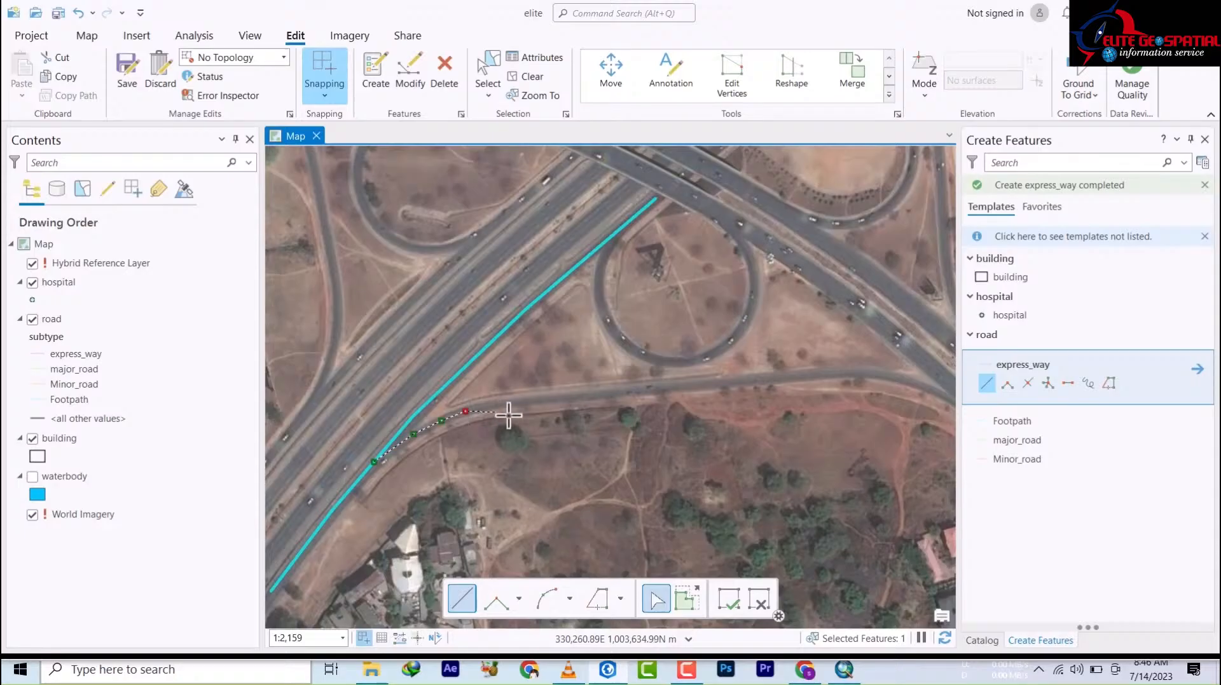
left_click(536, 400)
left_click(646, 390)
scroll(643, 425, "down", 3)
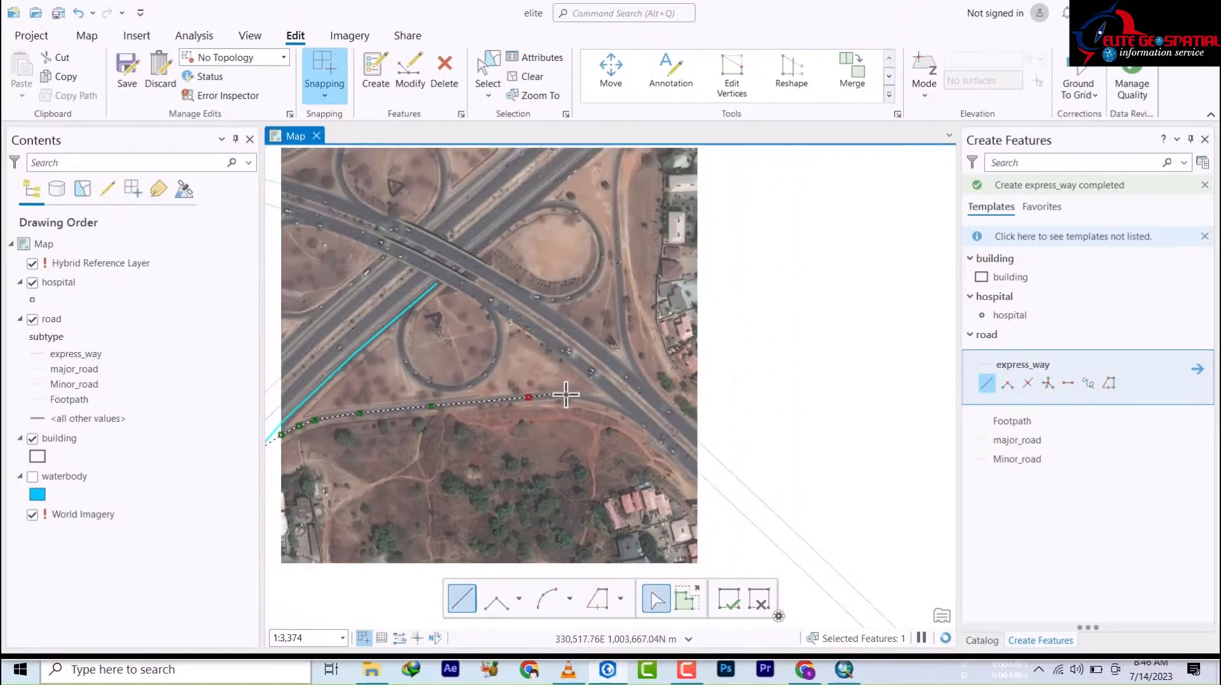
left_click(570, 395)
left_click(605, 403)
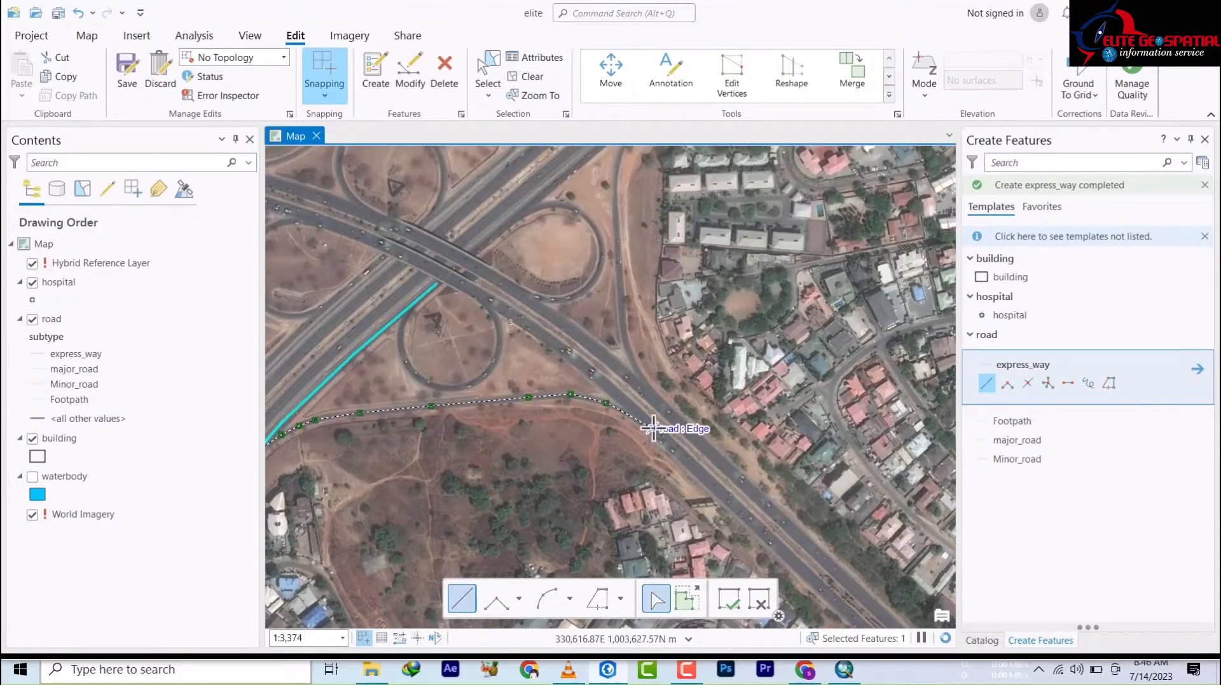
double_click(653, 429)
- Examine the cloverleaf interchange and the expressway to its northeast, including the junction and the footbridge
scroll(754, 426, "up", 5)
scroll(788, 426, "down", 5)
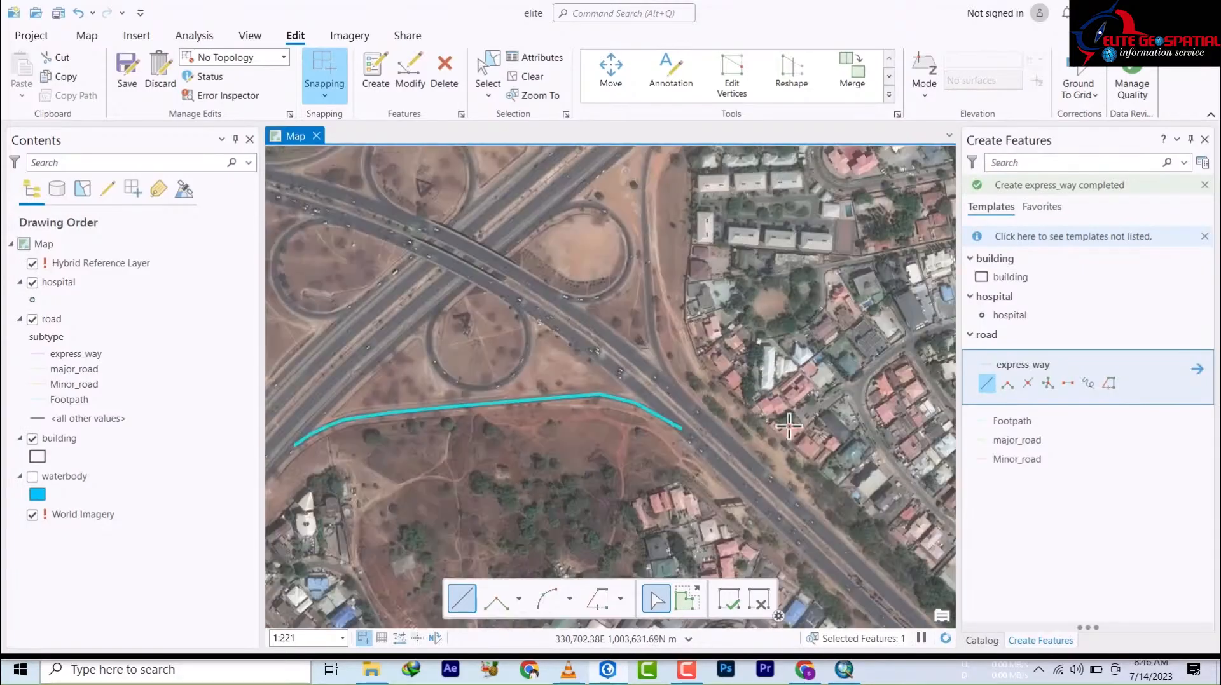
scroll(778, 455, "down", 3)
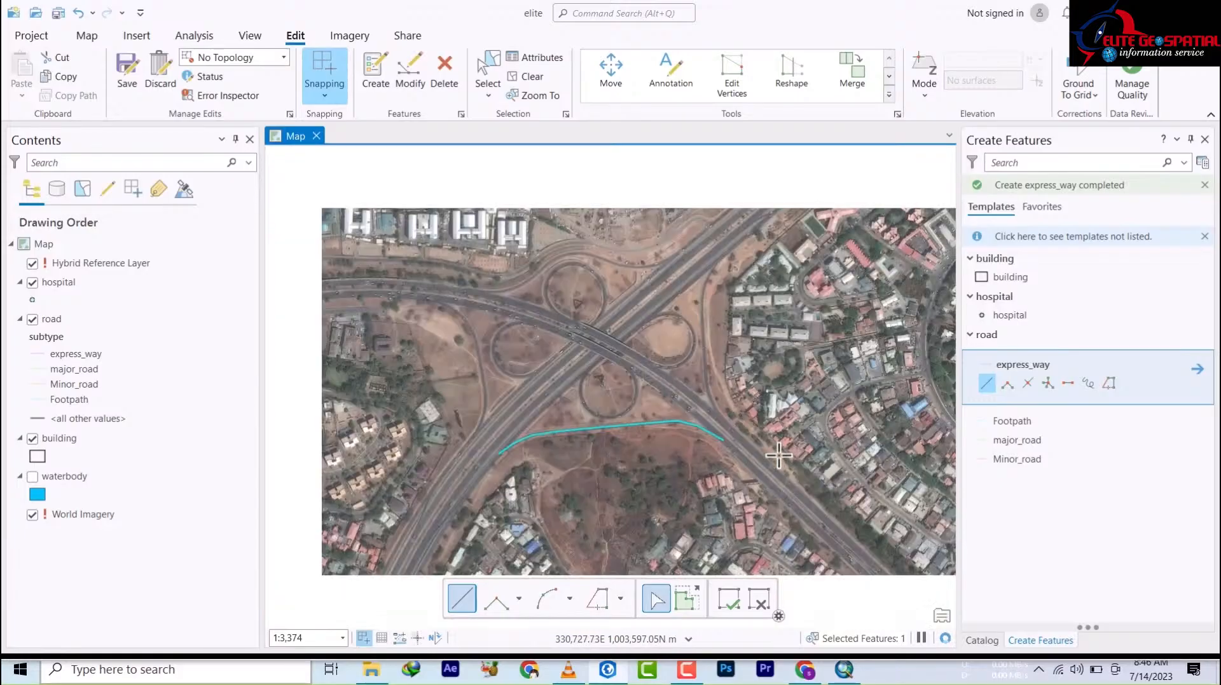
scroll(778, 455, "down", 3)
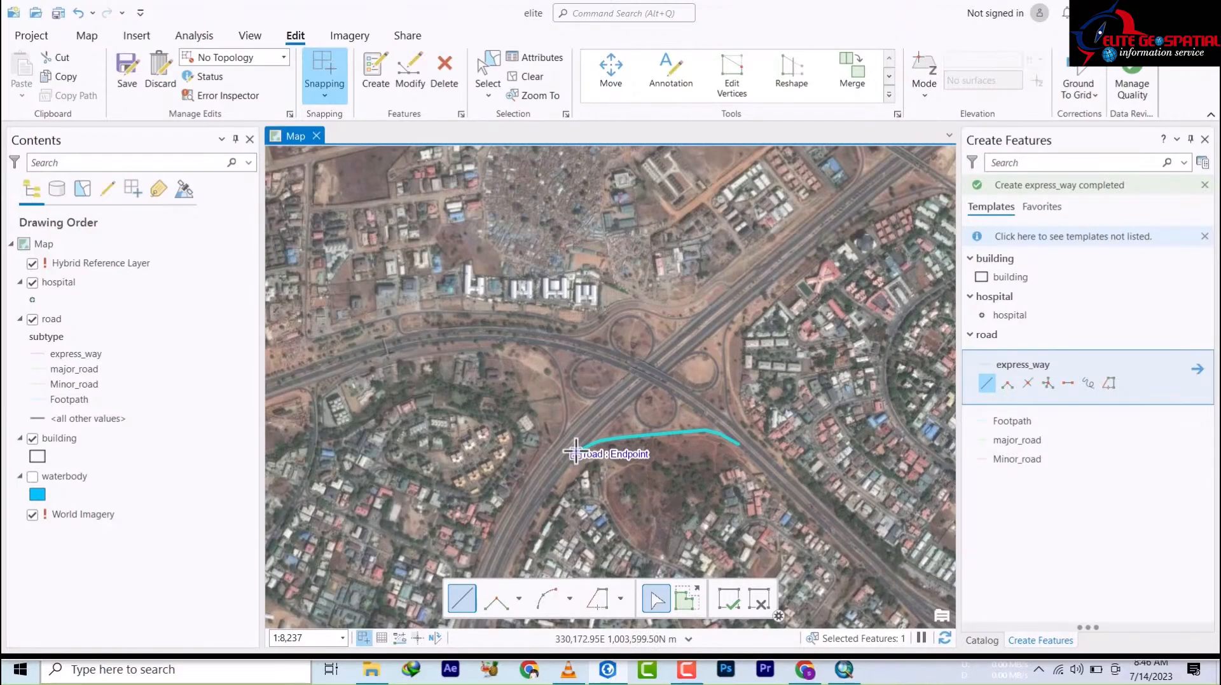
left_click_drag(703, 299, 318, 475)
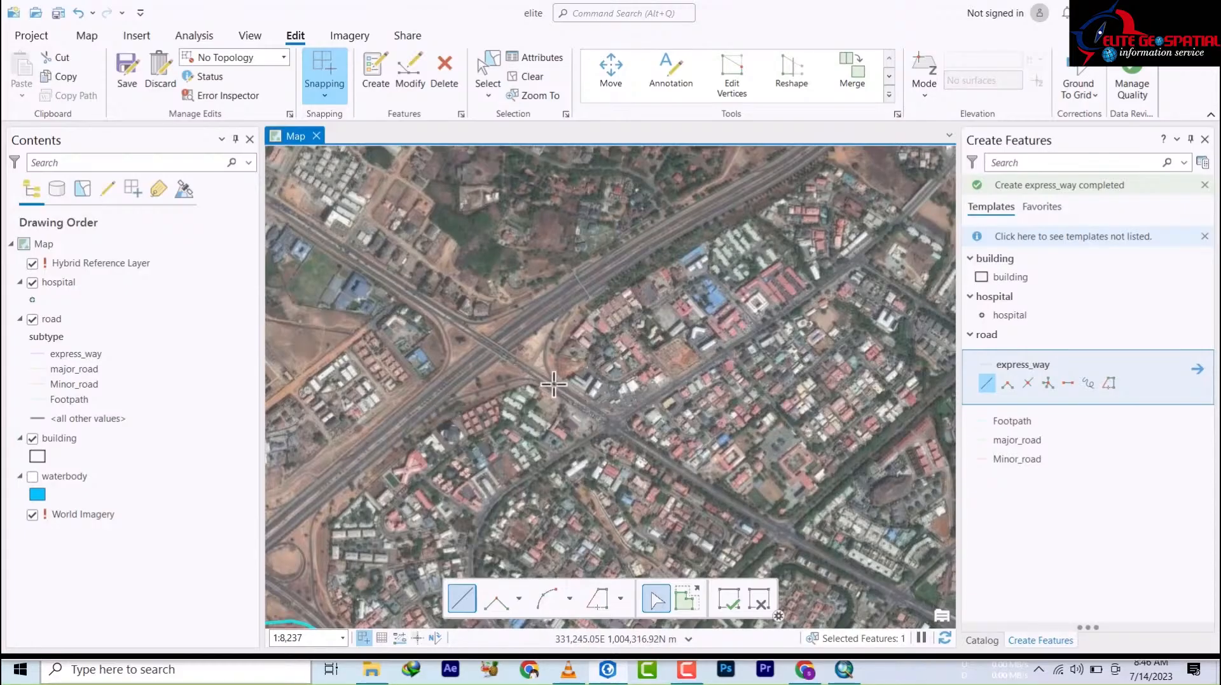
scroll(588, 296, "up", 3)
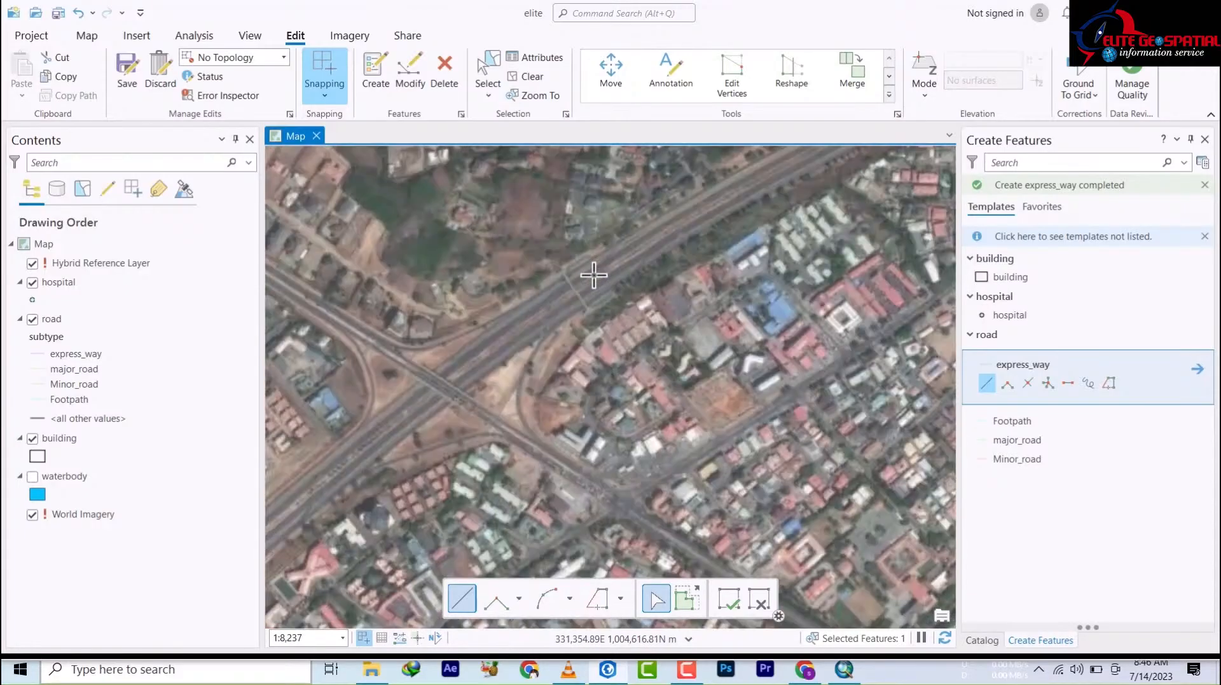
scroll(583, 310, "down", 2)
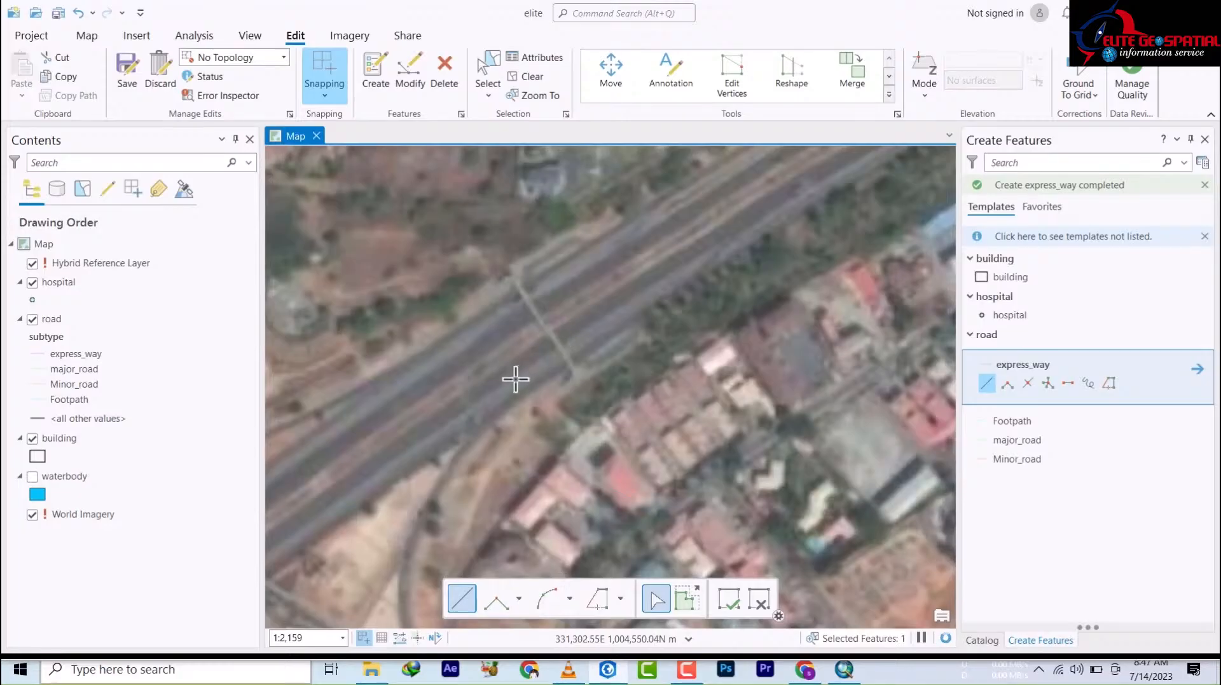
scroll(515, 380, "down", 2)
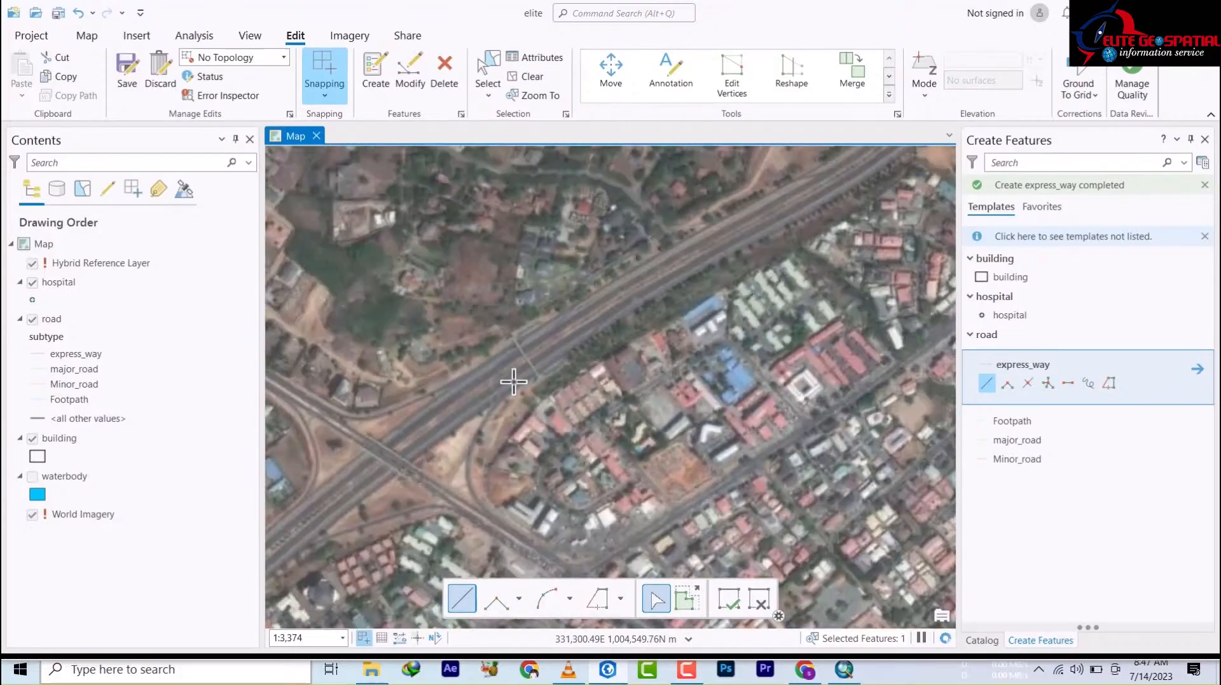
scroll(513, 381, "down", 3)
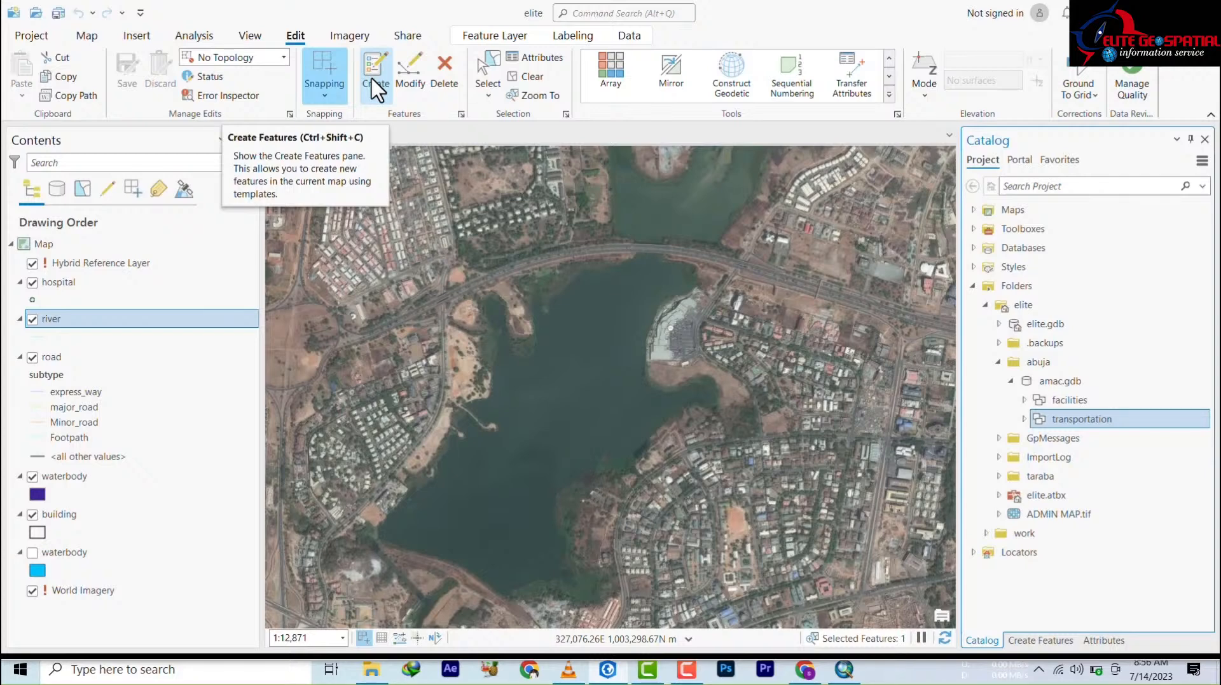
- Switch topology editing to Map Topology and activate the waterbody polygon template at the lake's southwestern shore
left_click(281, 57)
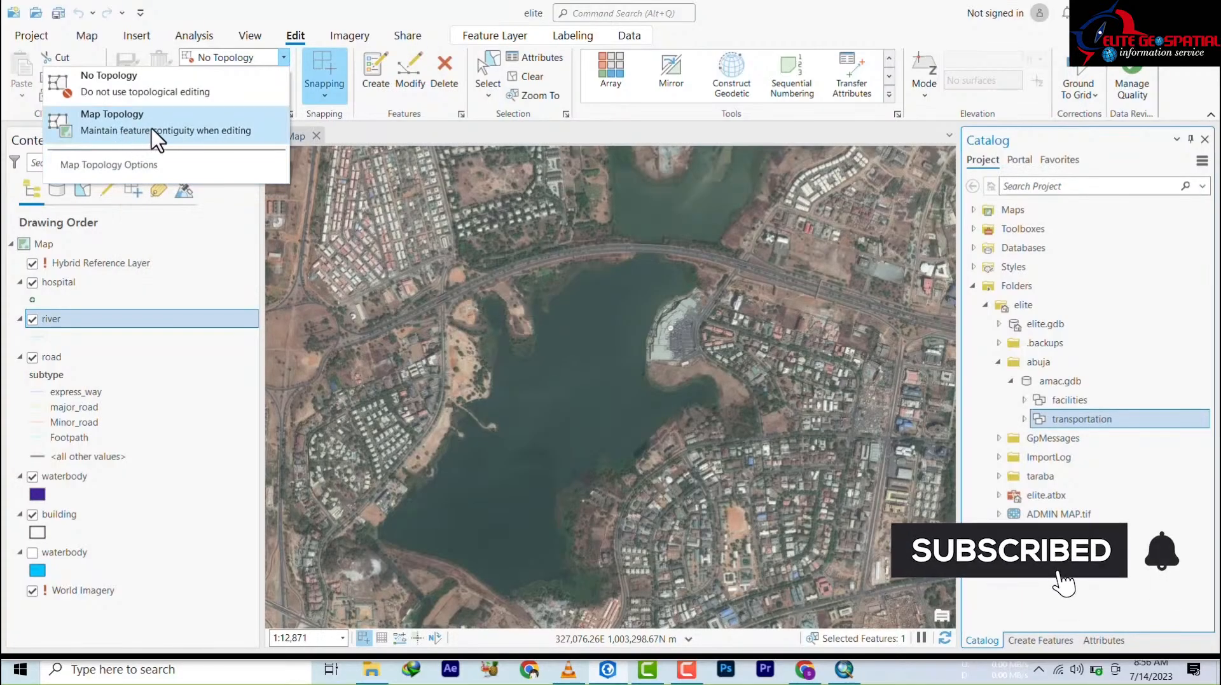
left_click(218, 145)
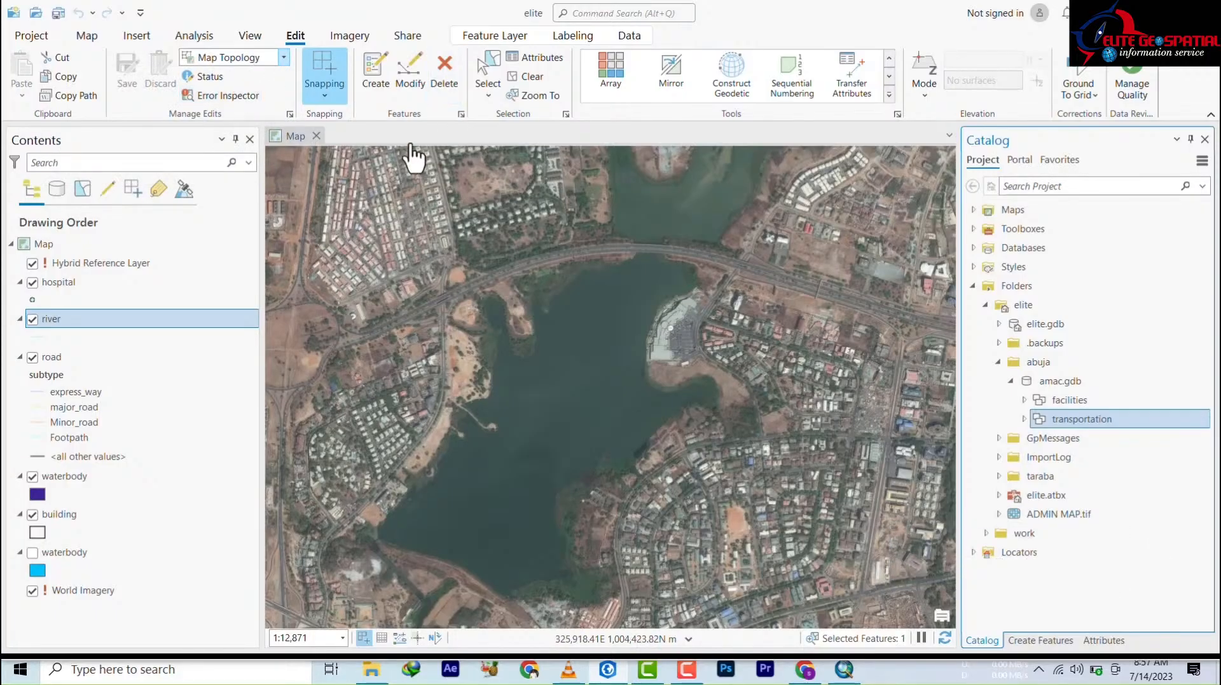
left_click(375, 89)
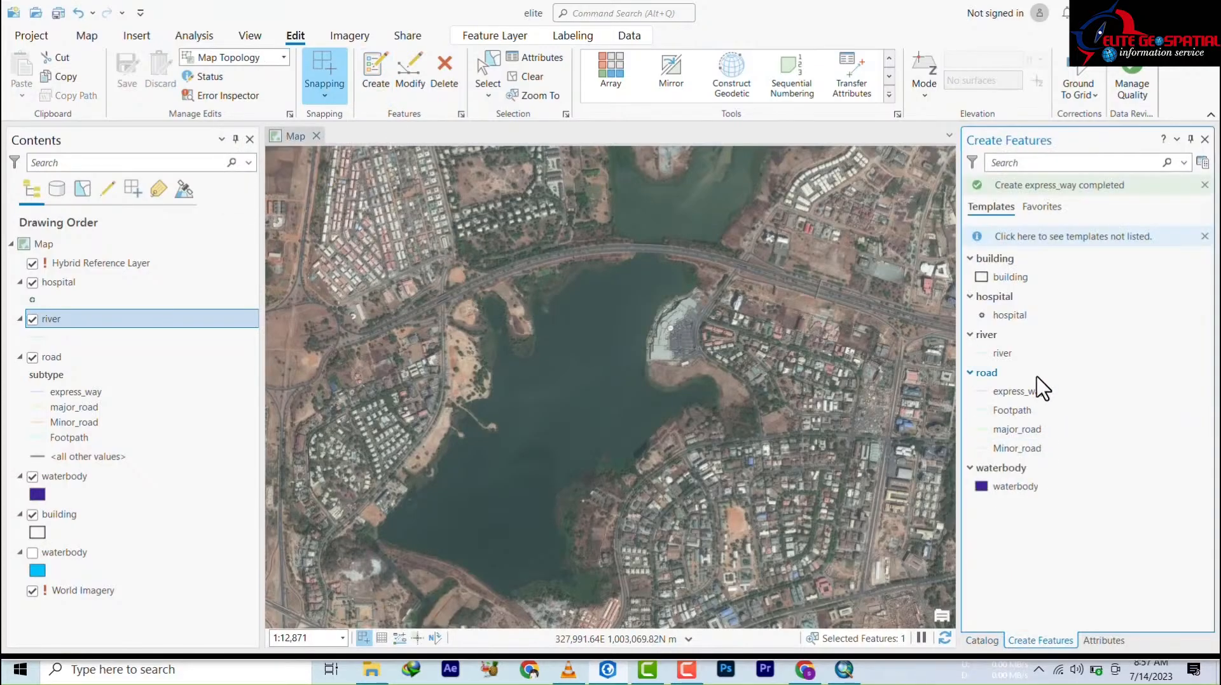
left_click(1007, 487)
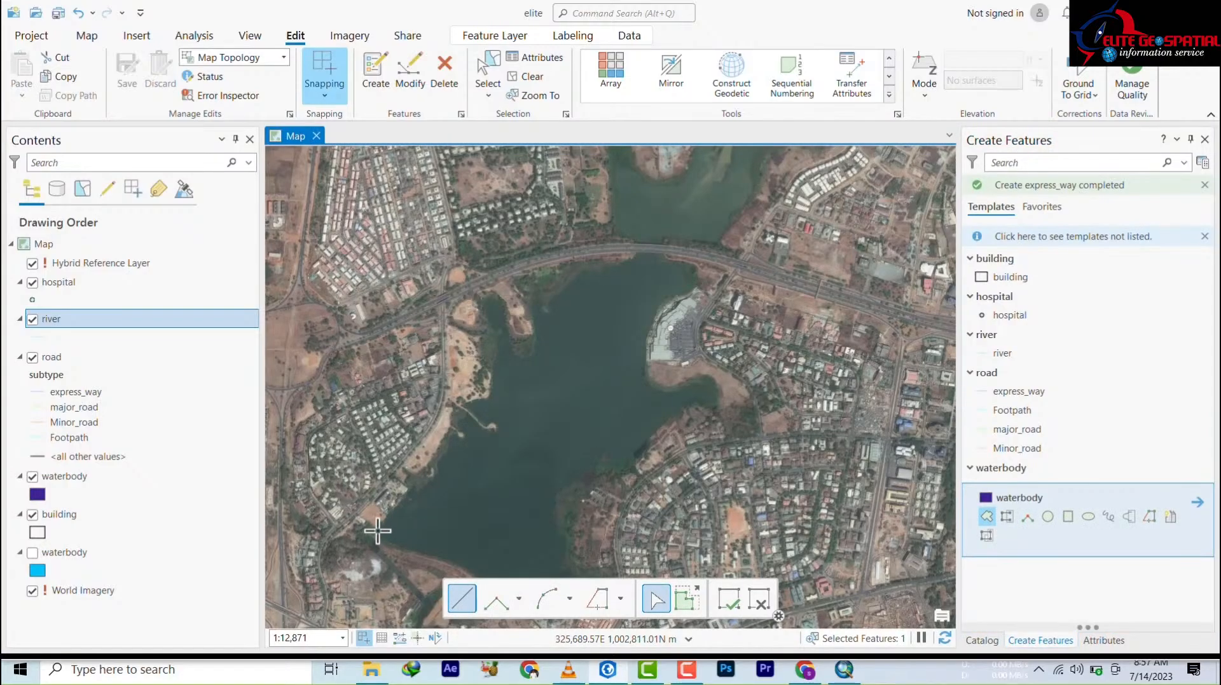
scroll(378, 532, "up", 3)
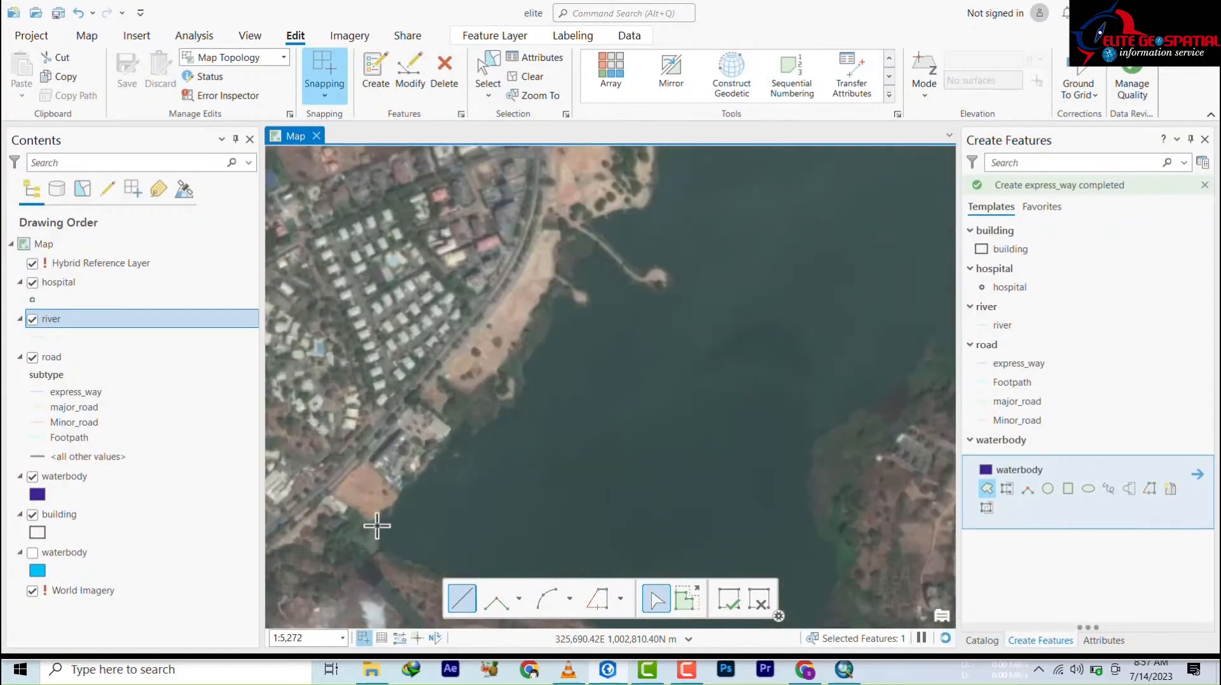
- Start the waterbody polygon at the lake's southwestern corner and trace the western shore northeast to the base of the small pier
left_click(378, 525)
left_click(409, 486)
left_click(454, 450)
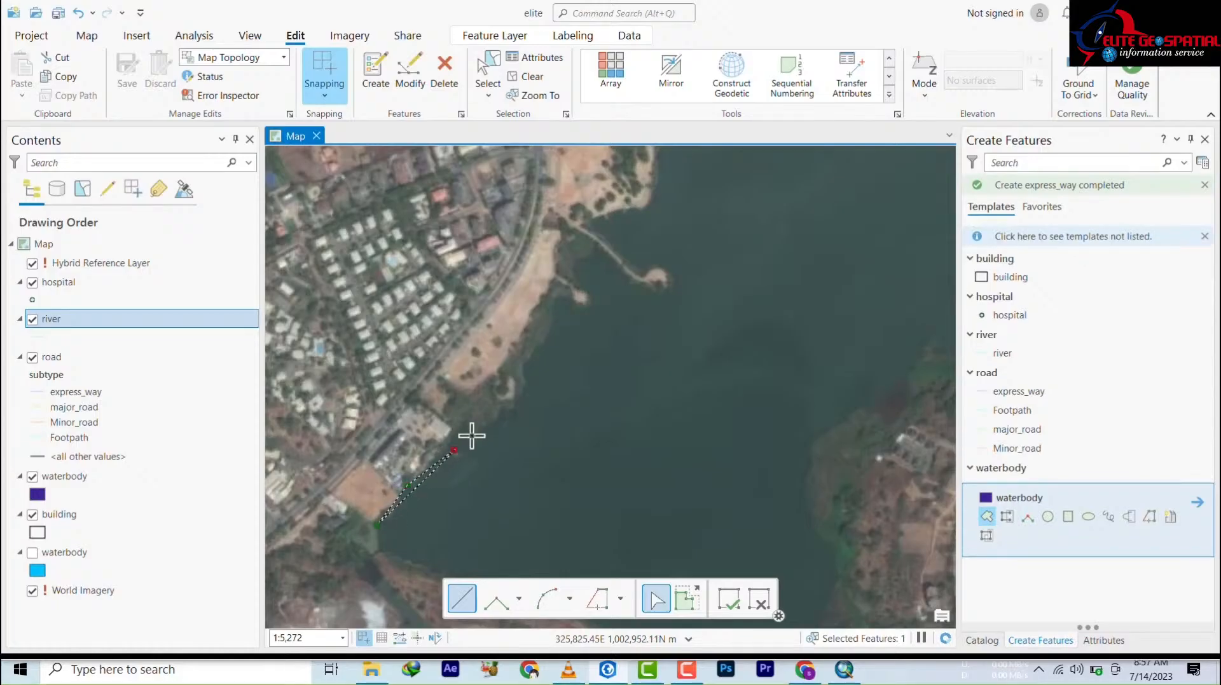
left_click(505, 419)
left_click(531, 376)
left_click(533, 352)
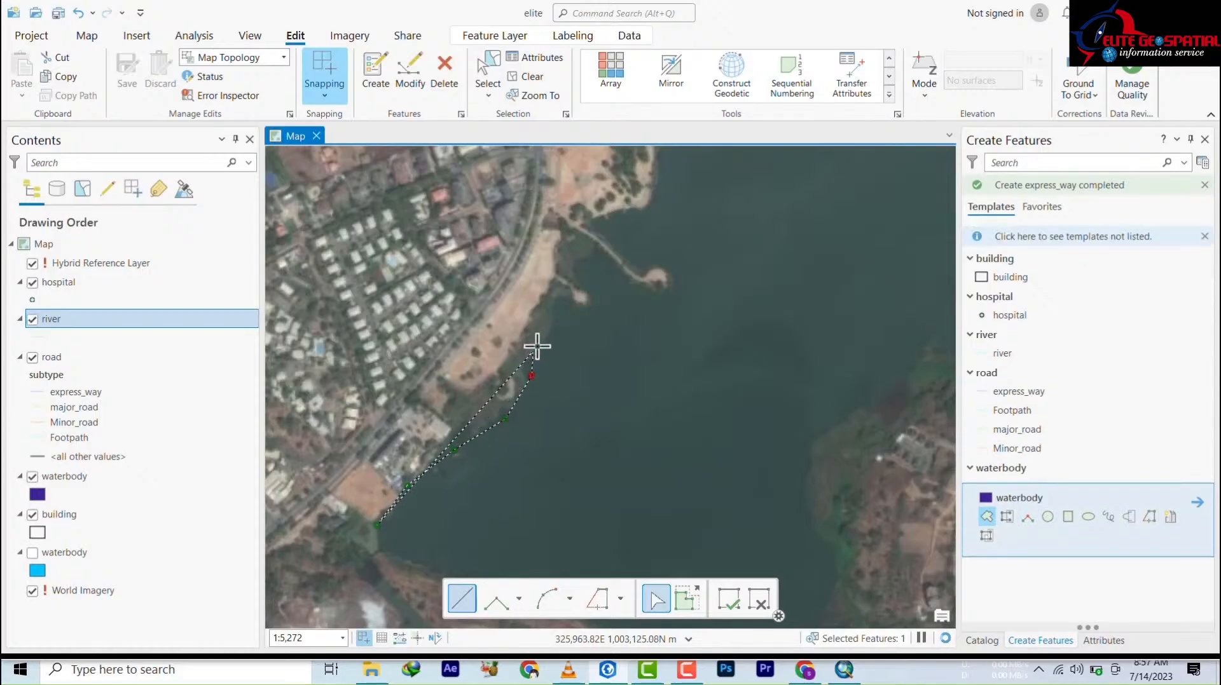
left_click(553, 309)
left_click(561, 297)
- Continue the waterbody outline around the small pier's tip, across the long jetty near its base, and along the sandy shore beyond
left_click(588, 310)
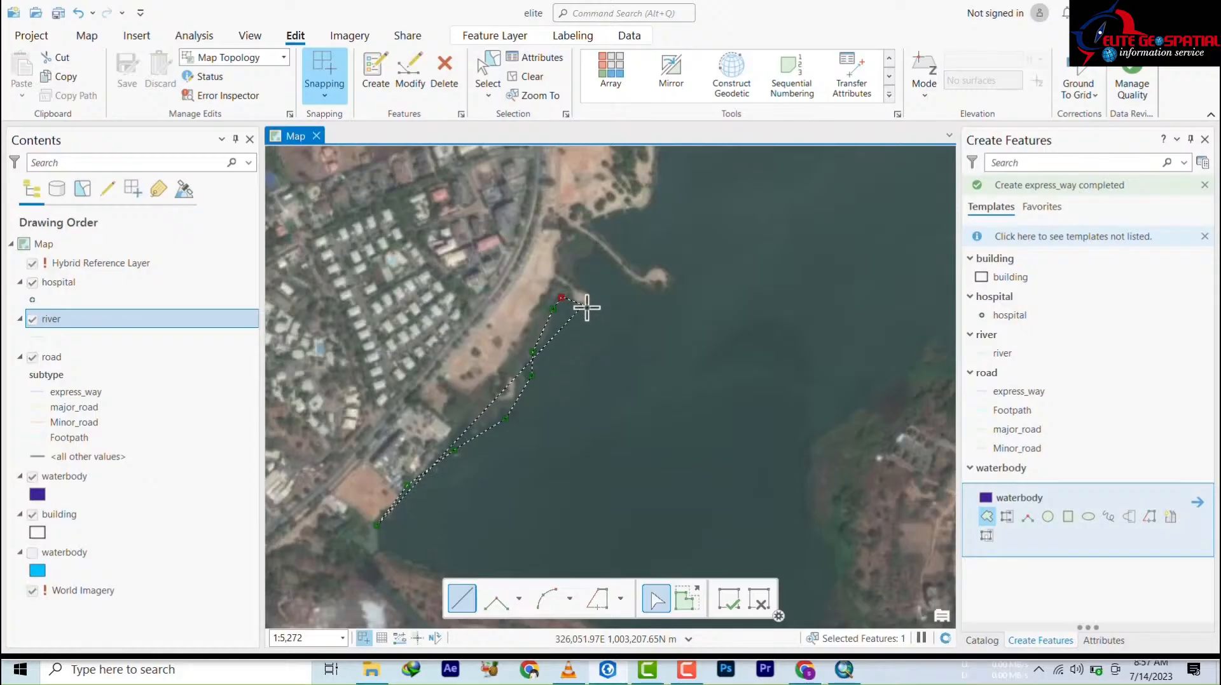
left_click(590, 295)
left_click(572, 274)
left_click(595, 253)
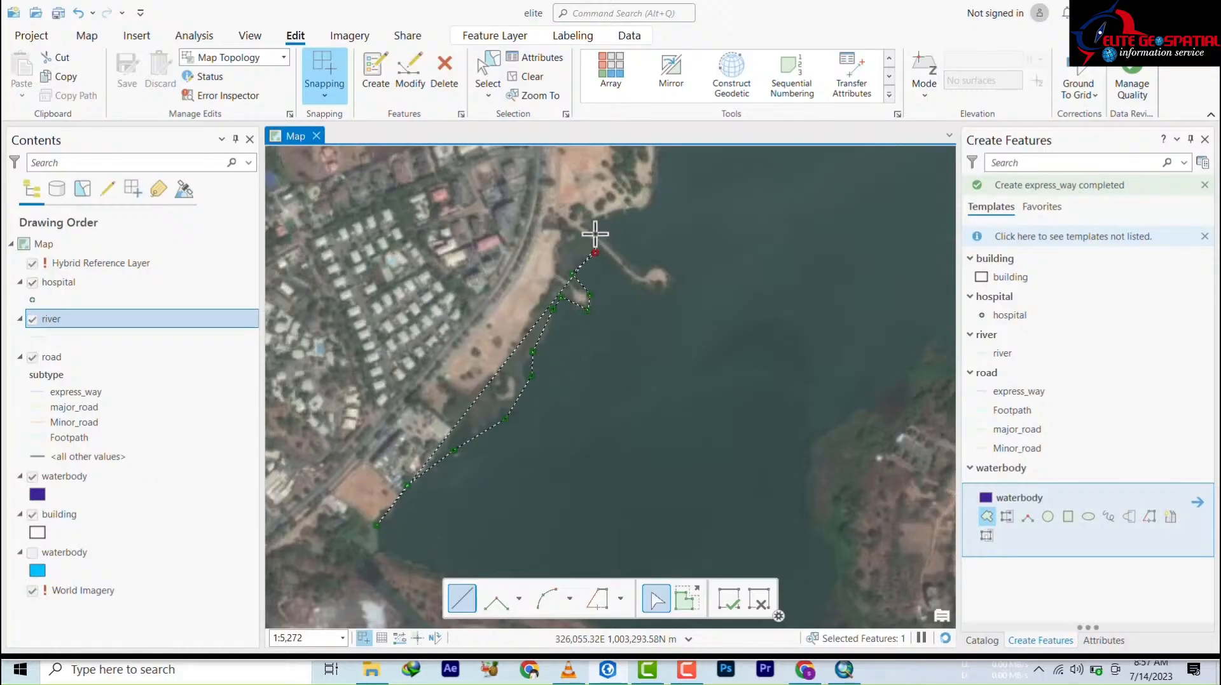
left_click(591, 226)
left_click(614, 211)
left_click(644, 205)
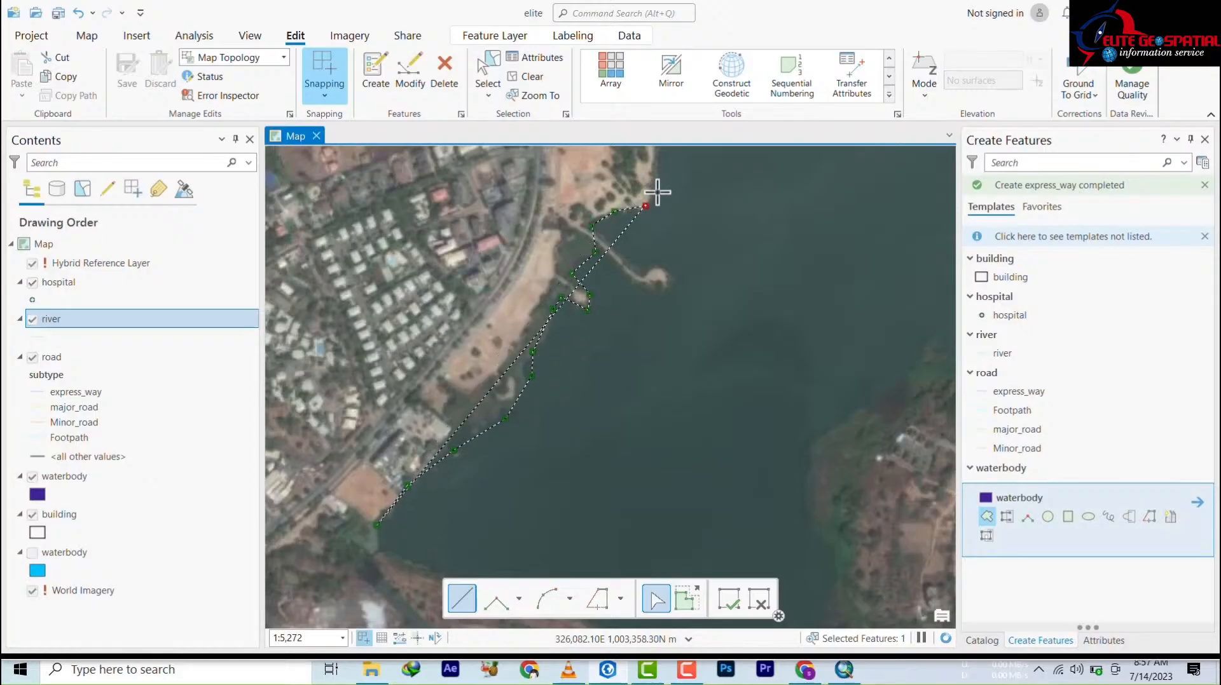
- Extend the waterbody outline north along the western shore to the head of the narrow inlet south of the expressway
mouse_move(566, 604)
left_mouse_down()
mouse_move(610, 416)
mouse_move(745, 151)
left_mouse_up()
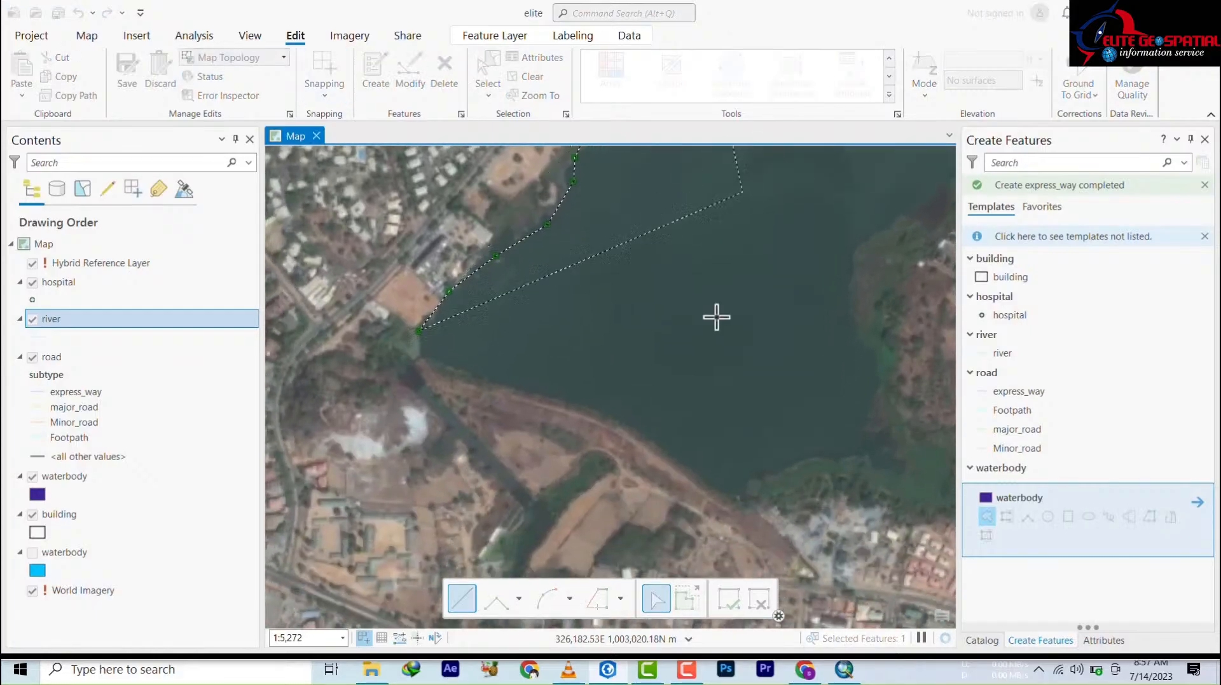
scroll(594, 554, "down", 6)
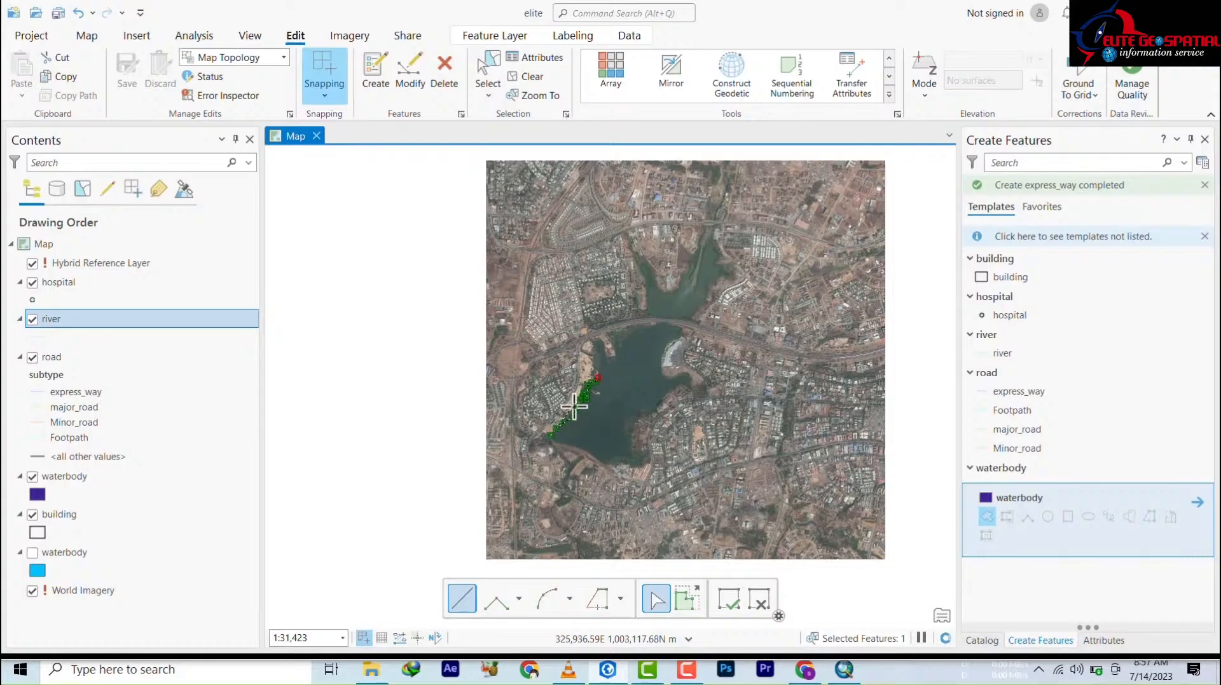
mouse_move(658, 257)
left_mouse_down()
mouse_move(642, 417)
mouse_move(625, 451)
left_mouse_up()
scroll(588, 509, "up", 6)
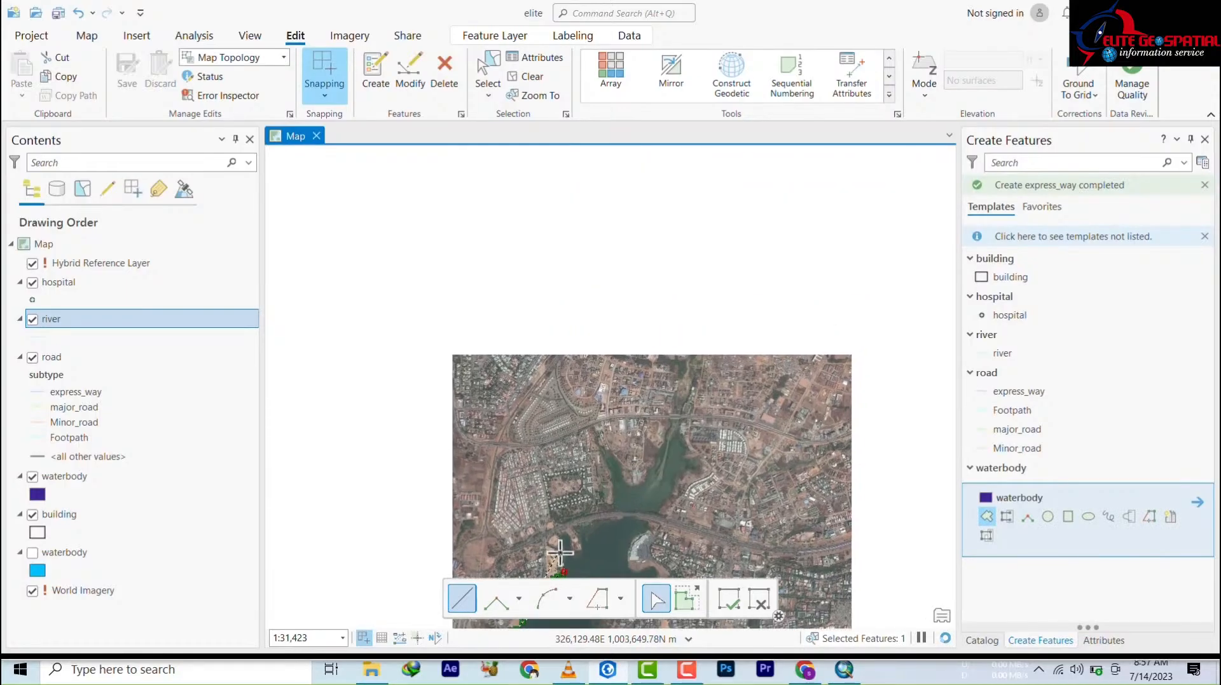
left_click_drag(581, 518, 478, 348)
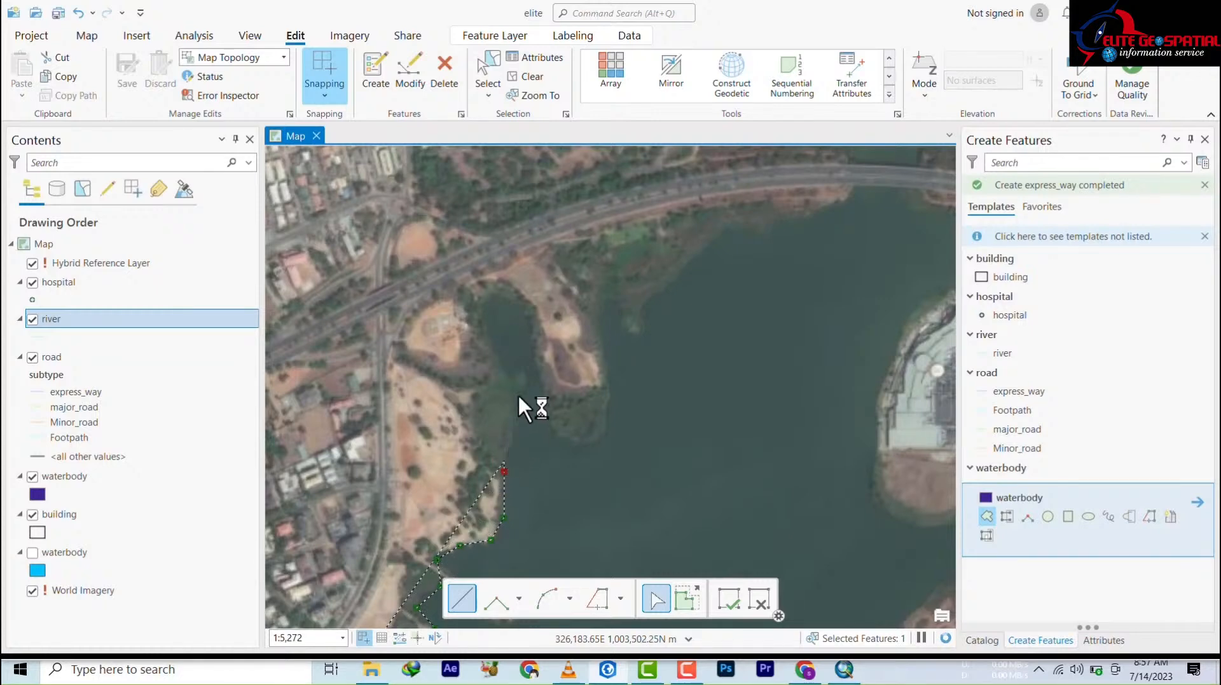
left_click(517, 381)
left_click(500, 364)
left_click(489, 338)
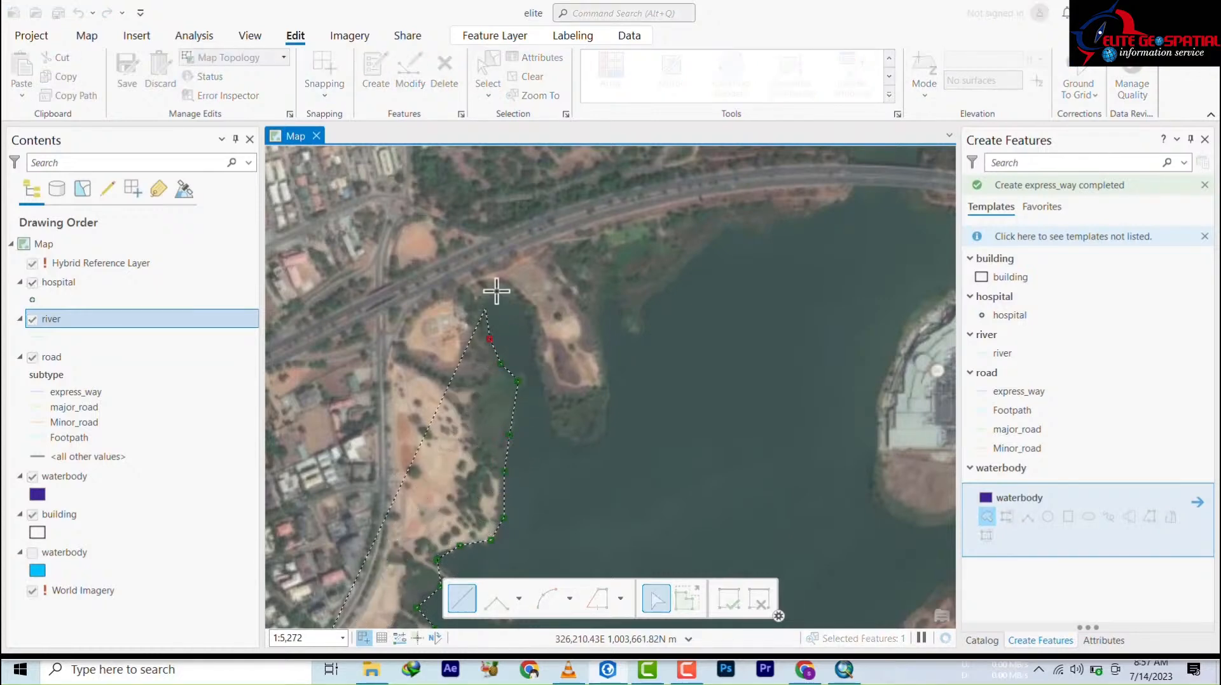
left_click(485, 307)
left_click(495, 291)
- Trace the waterbody outline down the narrow inlet's eastern side to the southern tip of the sandy peninsula
left_click(516, 294)
left_click(526, 325)
left_click(537, 374)
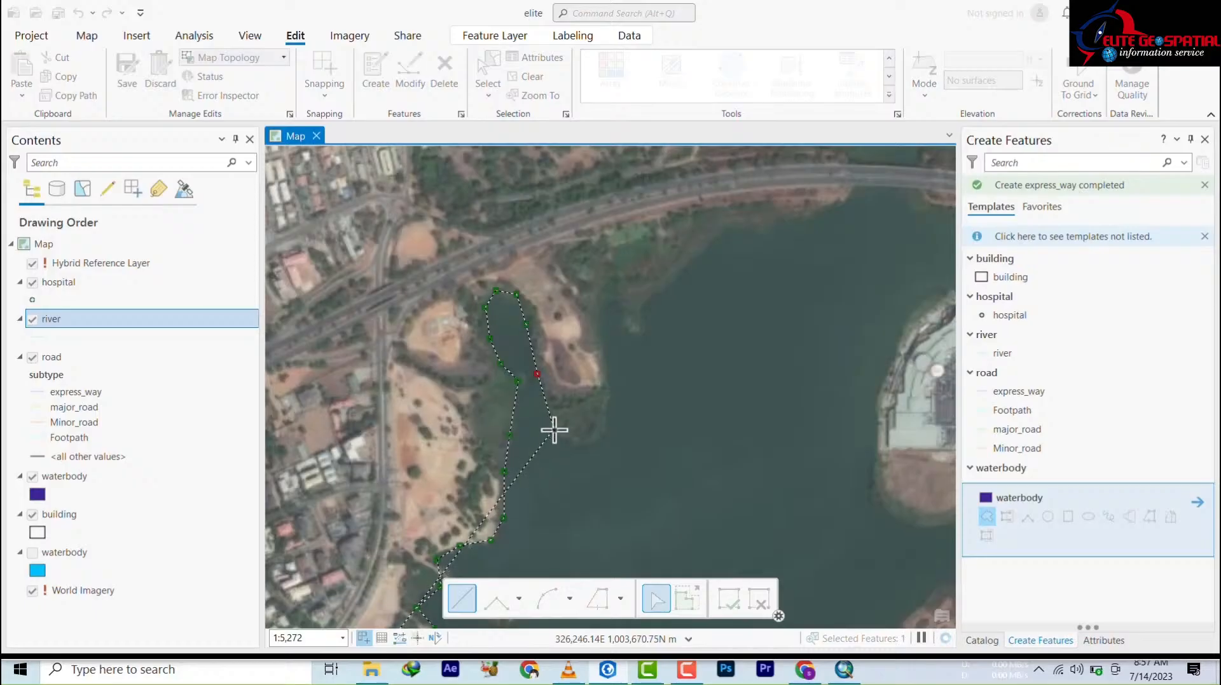
left_click(554, 430)
left_click(583, 445)
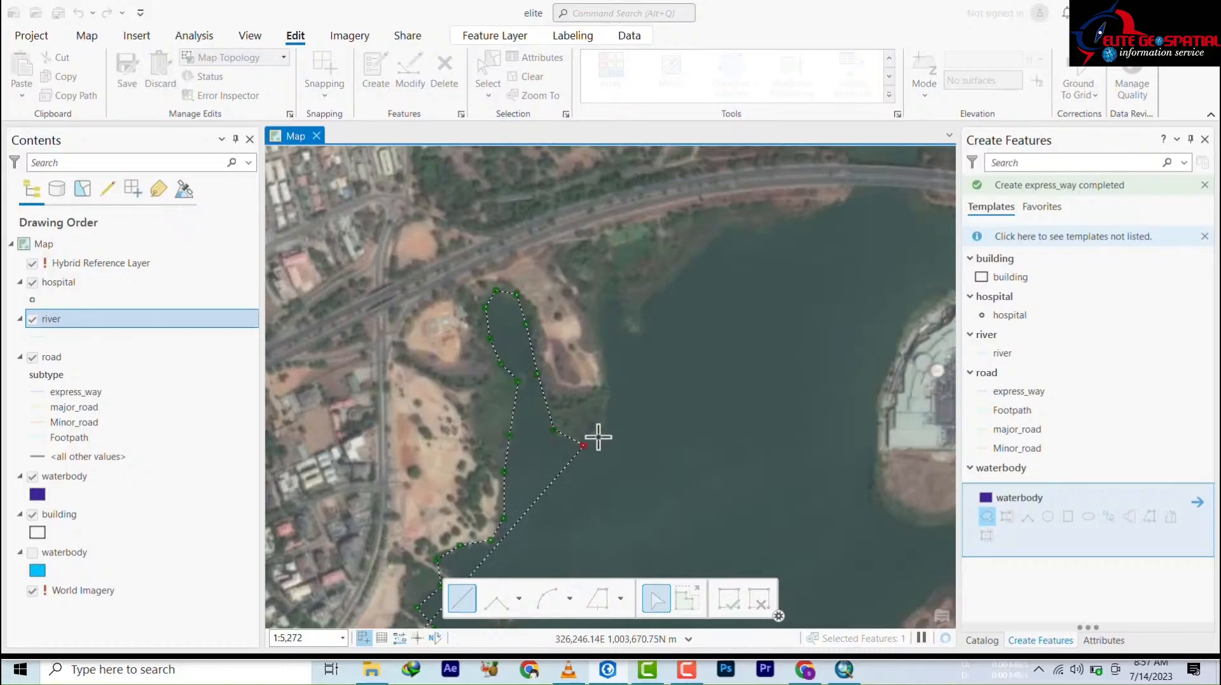
- Trace the waterbody outline up the peninsula's eastern shore and around the small cove to the neighbouring vegetated point
left_click(599, 297)
left_click(618, 310)
left_click(628, 333)
left_click(638, 342)
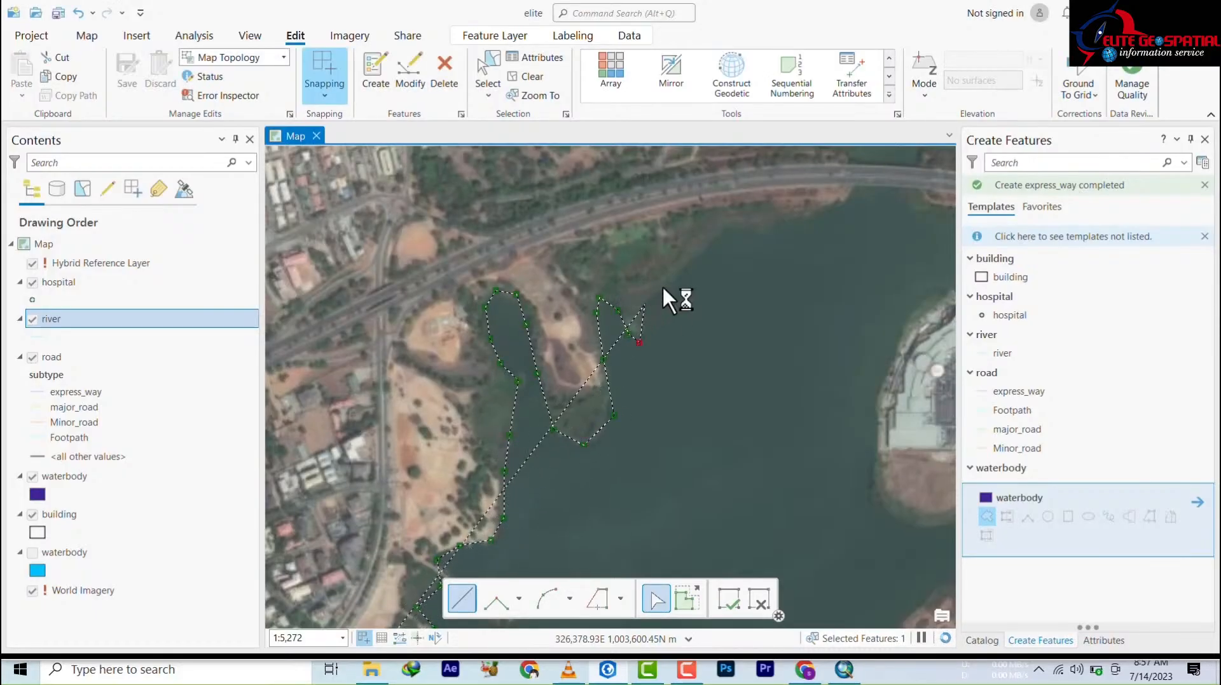
- Continue the waterbody outline northeast along the vegetated shore south of the expressway to the western end of the bridge
left_click(681, 251)
left_click(718, 237)
left_click(751, 220)
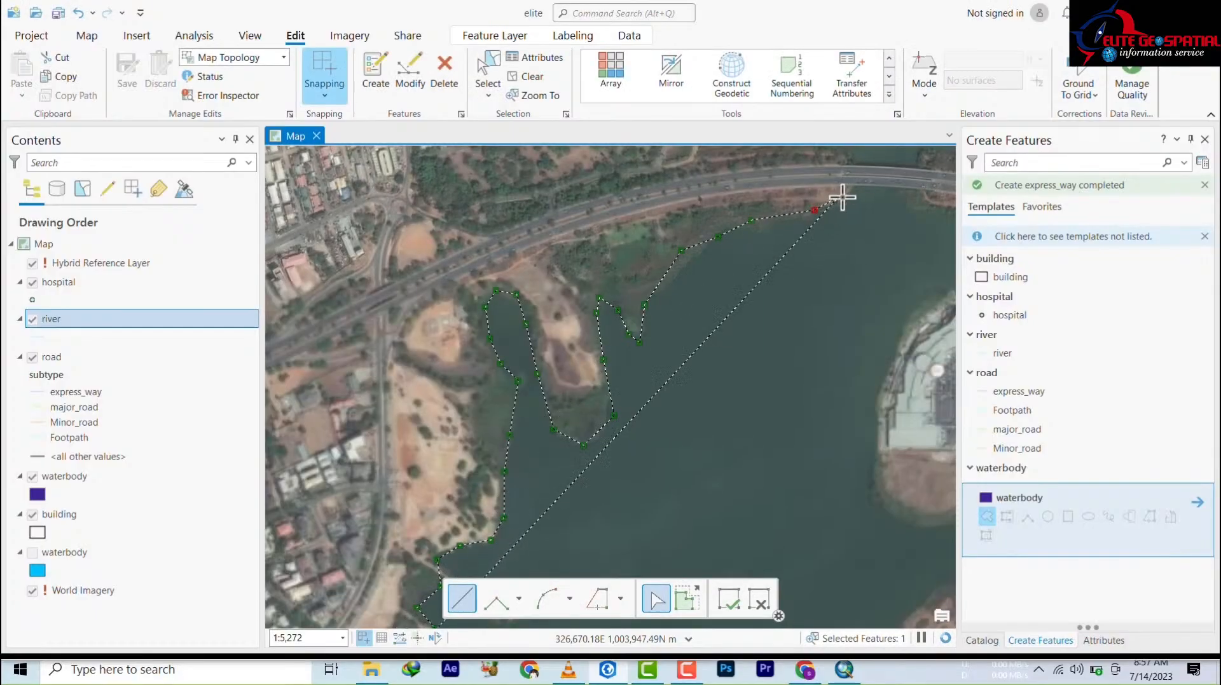
left_click(814, 210)
left_click(842, 205)
- Carry the waterbody outline across the expressway at the bridge's western end and north along the upper basin's western shore
mouse_move(842, 217)
left_mouse_down()
mouse_move(654, 422)
mouse_move(509, 501)
mouse_move(608, 341)
left_mouse_up()
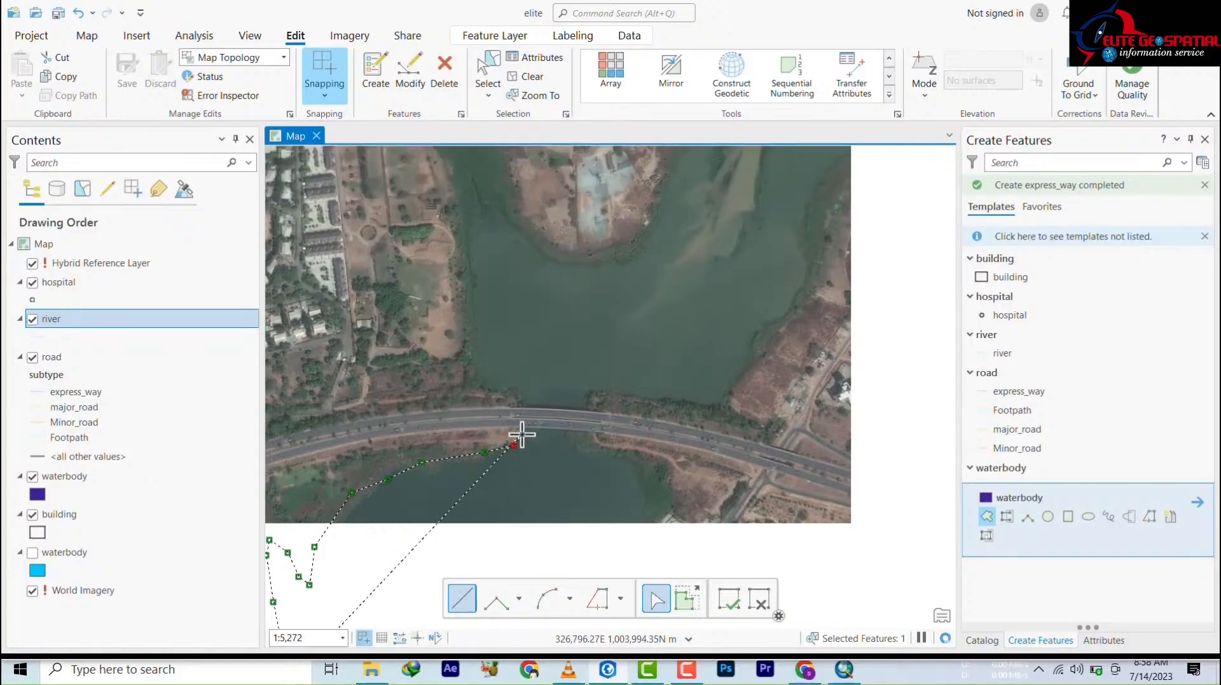
left_click(521, 434)
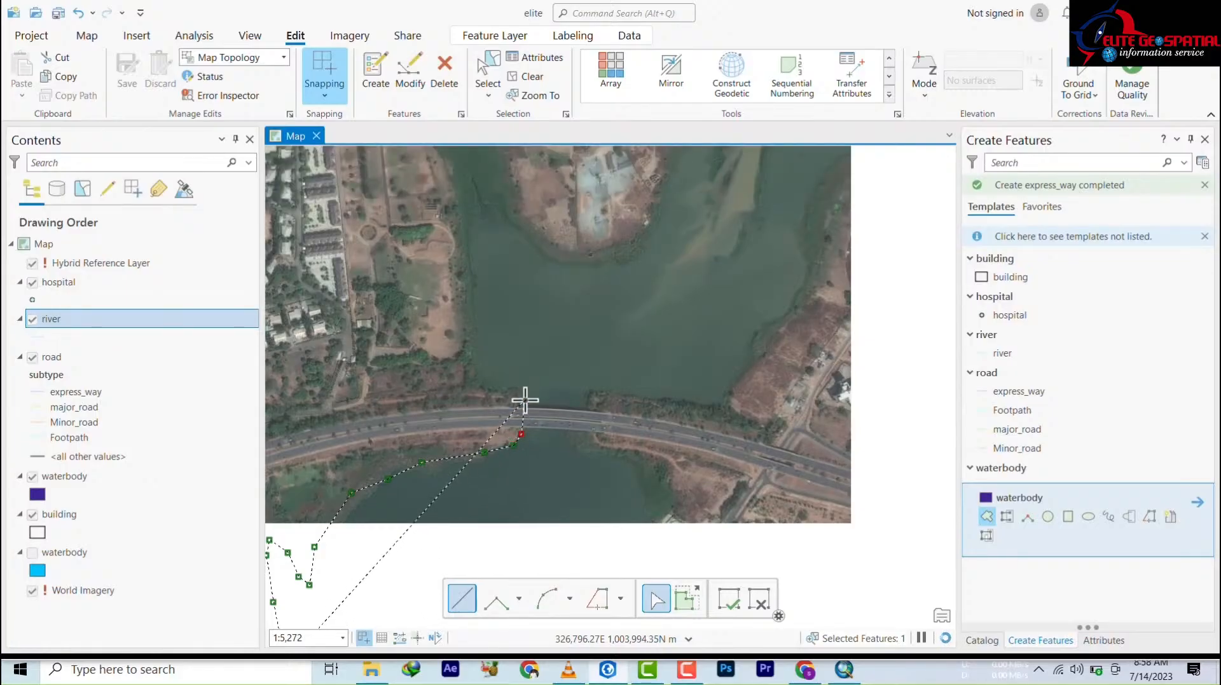
left_click(524, 400)
left_click(489, 380)
left_click(475, 353)
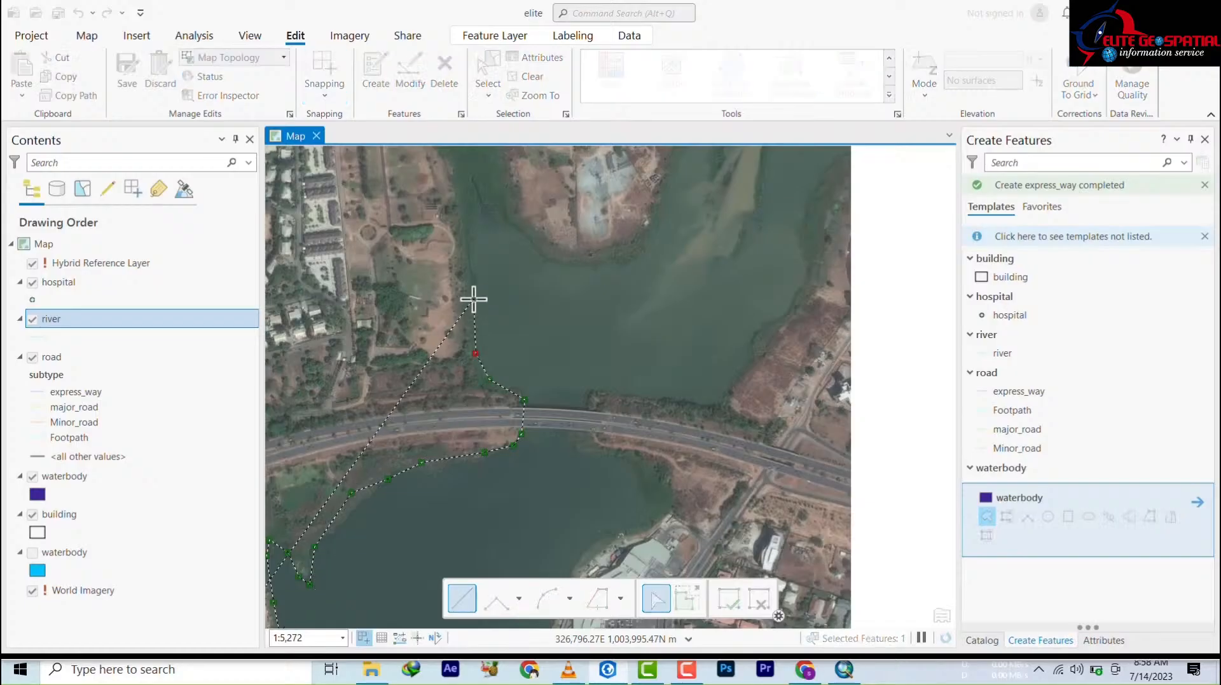
left_click(473, 299)
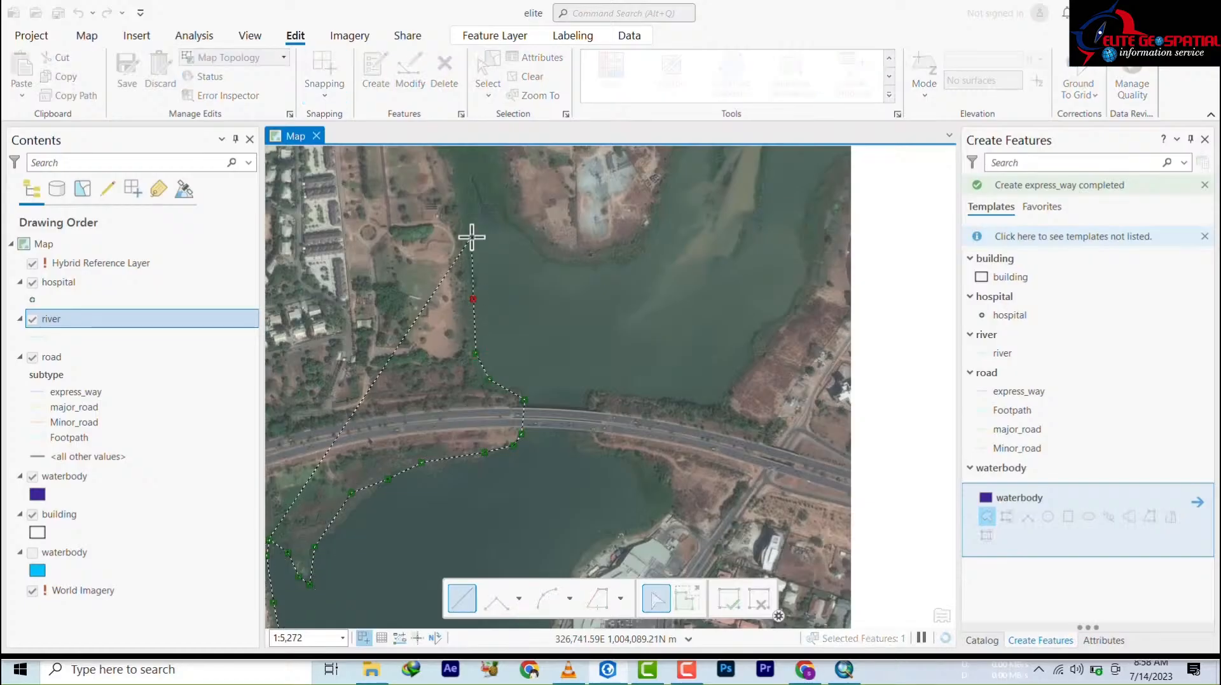
left_click(466, 171)
- Trace the waterbody outline around the southern end of the upper basin's headland and up its eastern side
left_click(527, 246)
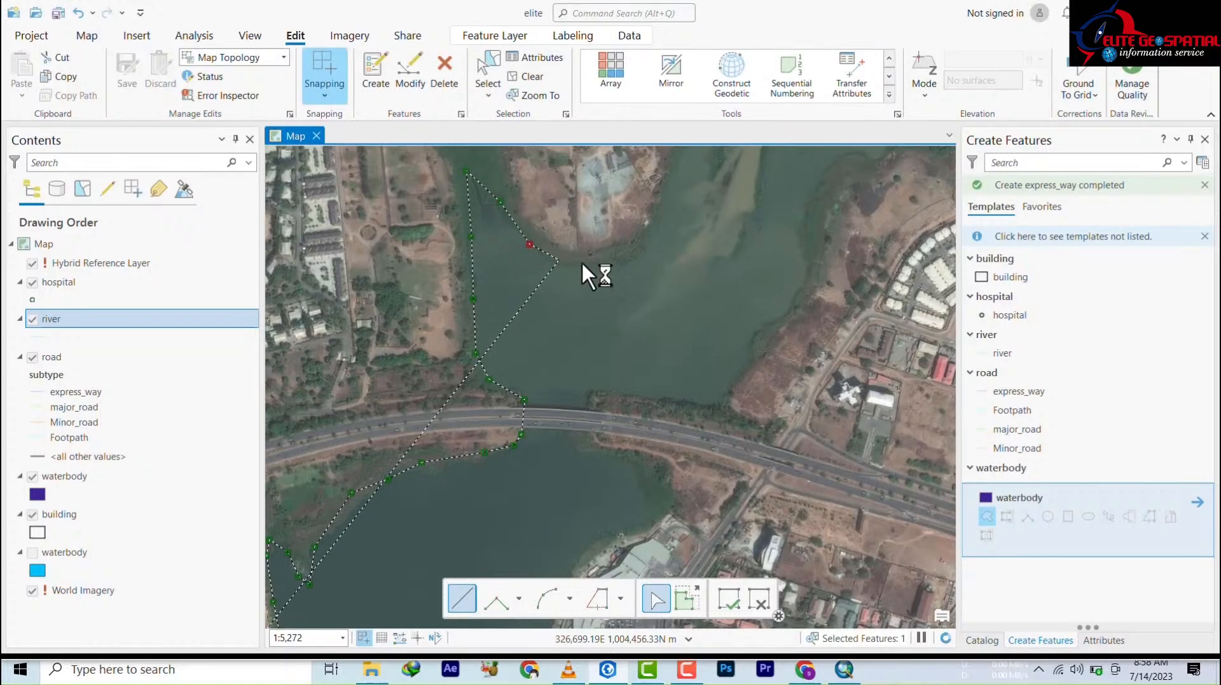
left_click(610, 260)
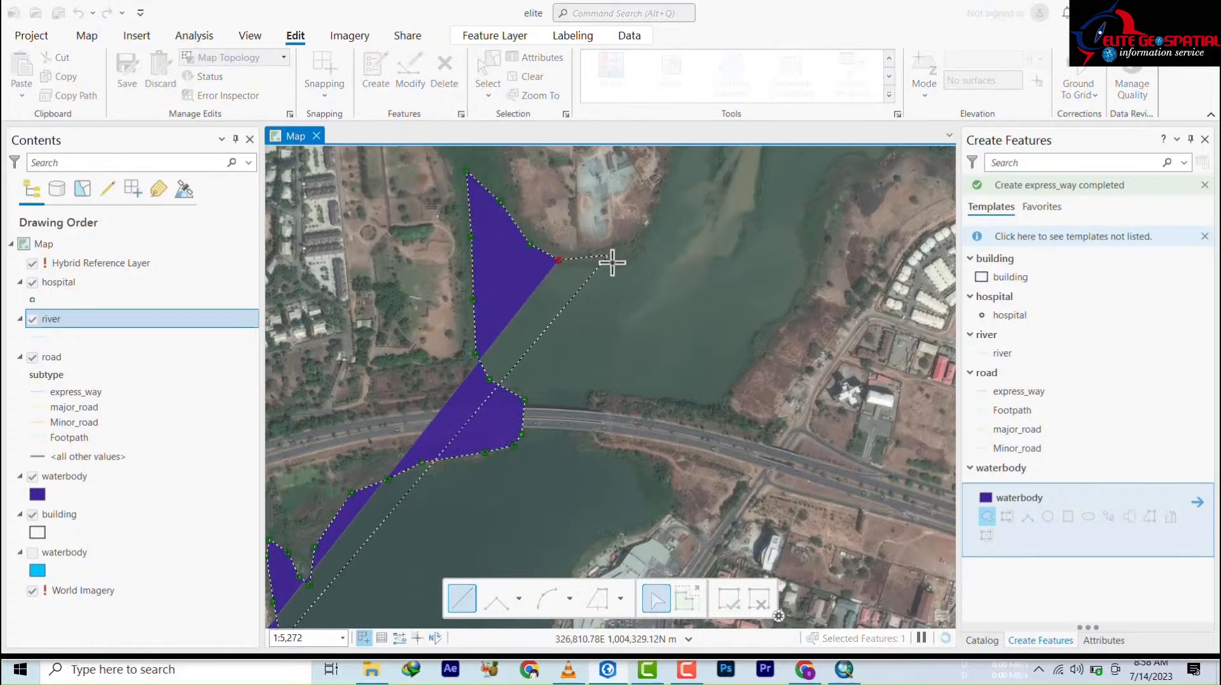
left_click(649, 245)
left_click(668, 173)
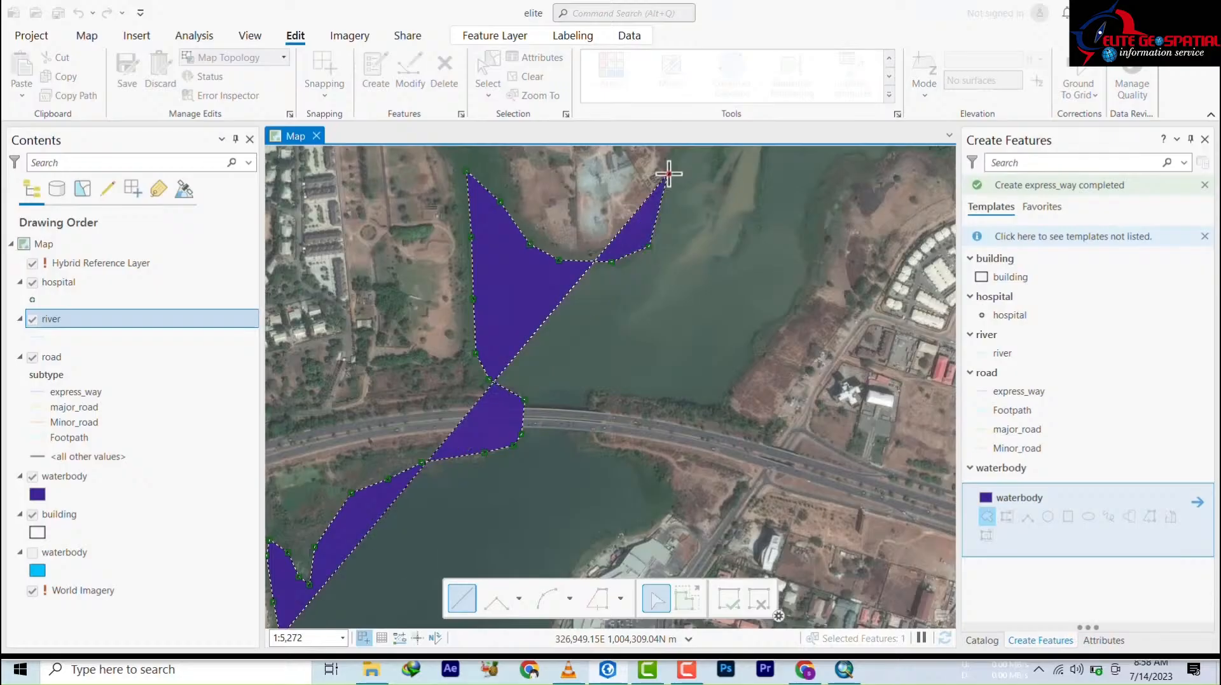
- Extend the waterbody outline northeast along the upper basin's western bank and across the silty channel near its northern end
mouse_move(667, 173)
left_mouse_down()
mouse_move(627, 291)
mouse_move(510, 413)
left_mouse_up()
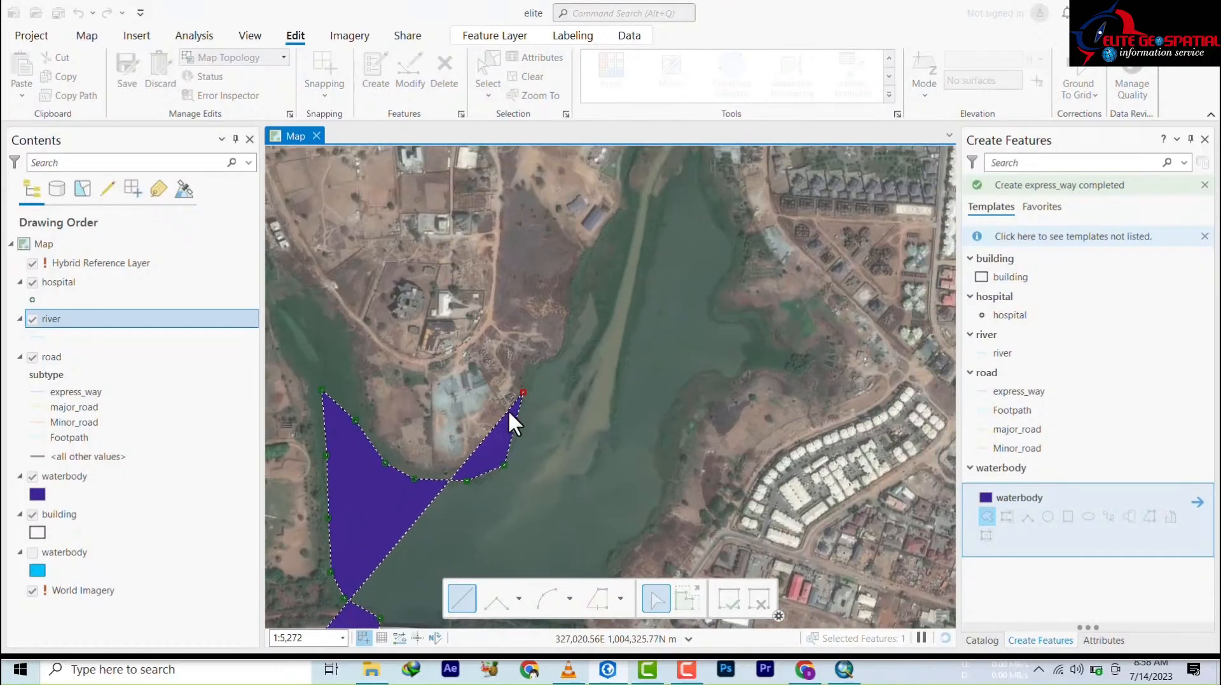
left_click(536, 368)
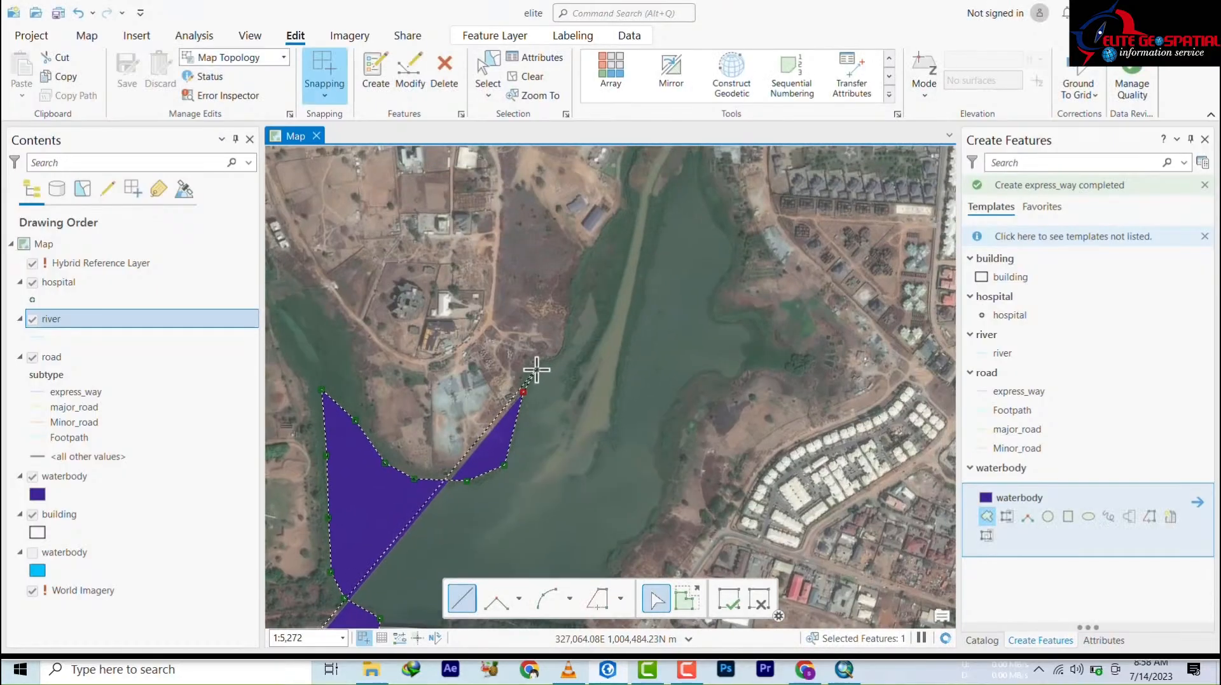
left_click(566, 350)
left_click(572, 318)
left_click(601, 262)
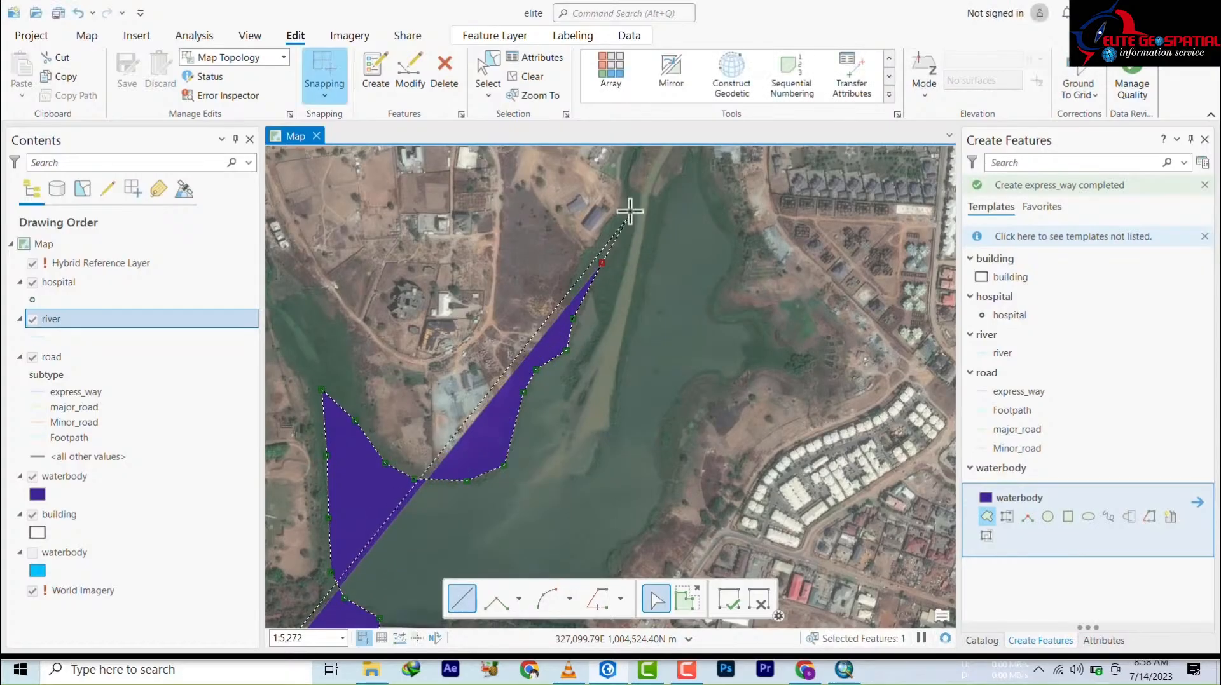
left_click(629, 206)
left_click(670, 194)
- Trace the waterbody outline around the upper basin's narrow northern tip and south along its eastern bank
left_click_drag(640, 285, 574, 386)
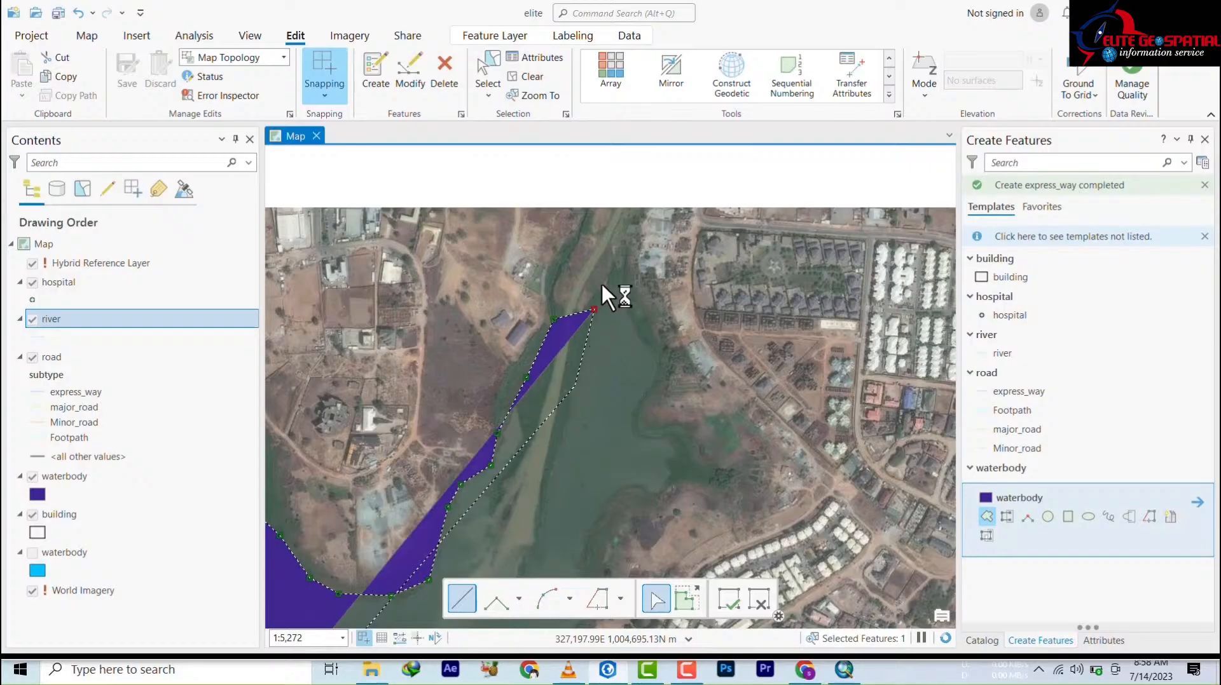
left_click(615, 266)
left_click(622, 277)
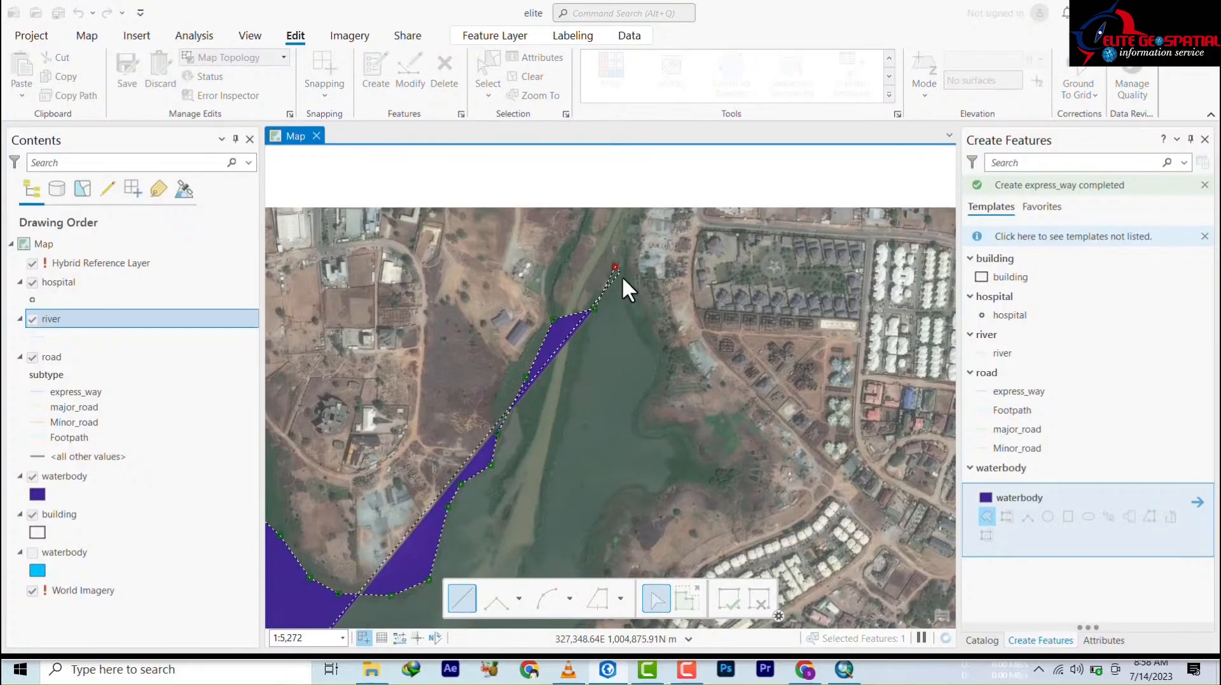
left_click(629, 316)
left_click(651, 347)
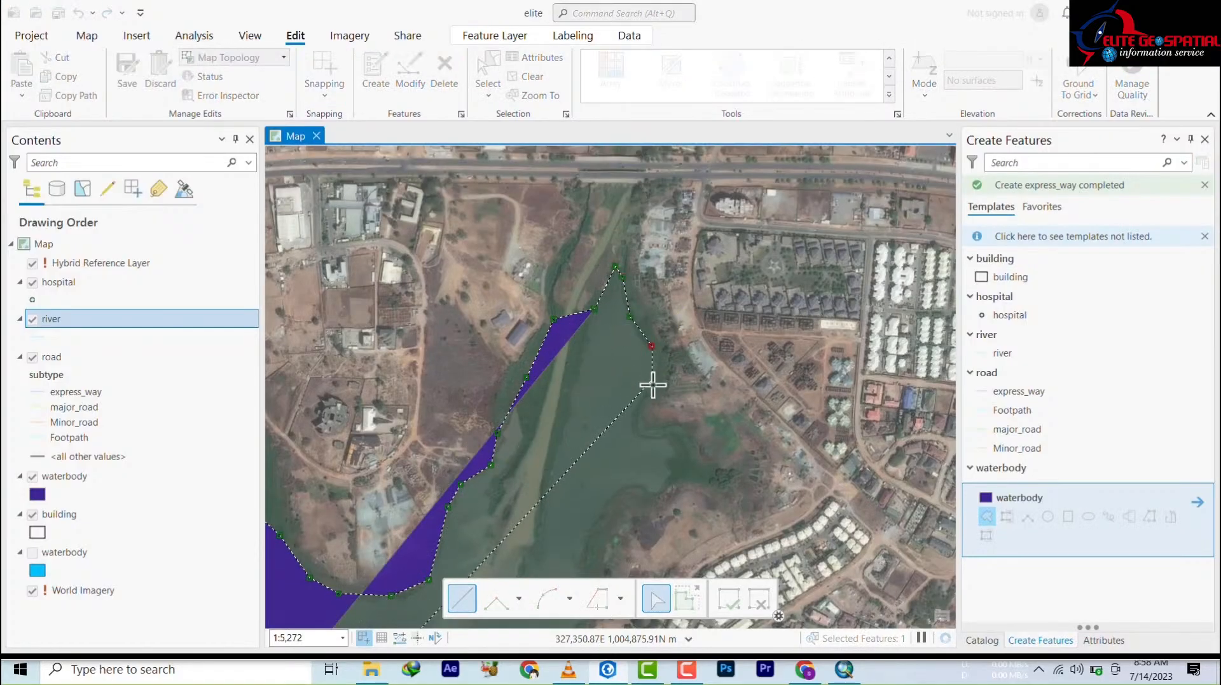
left_click(652, 385)
left_click(634, 405)
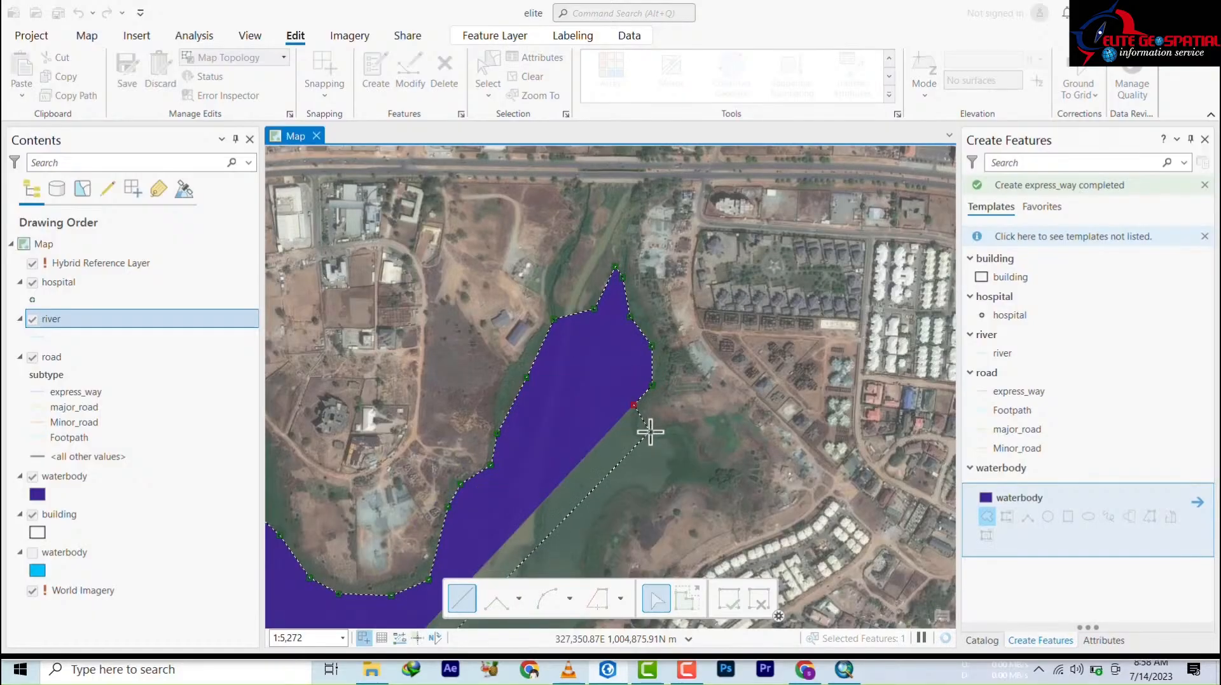
- Outline the small eastern bay of the upper basin and continue the waterbody edge southwest along the shore
left_click(636, 436)
left_click(666, 436)
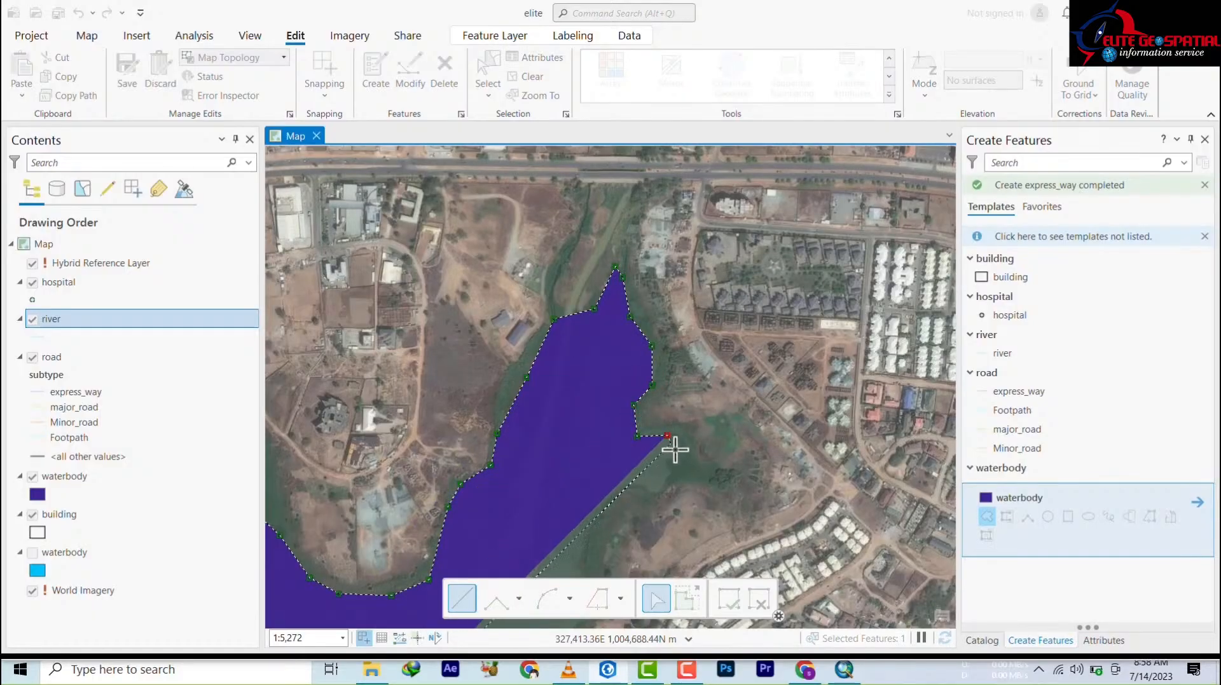
left_click(656, 494)
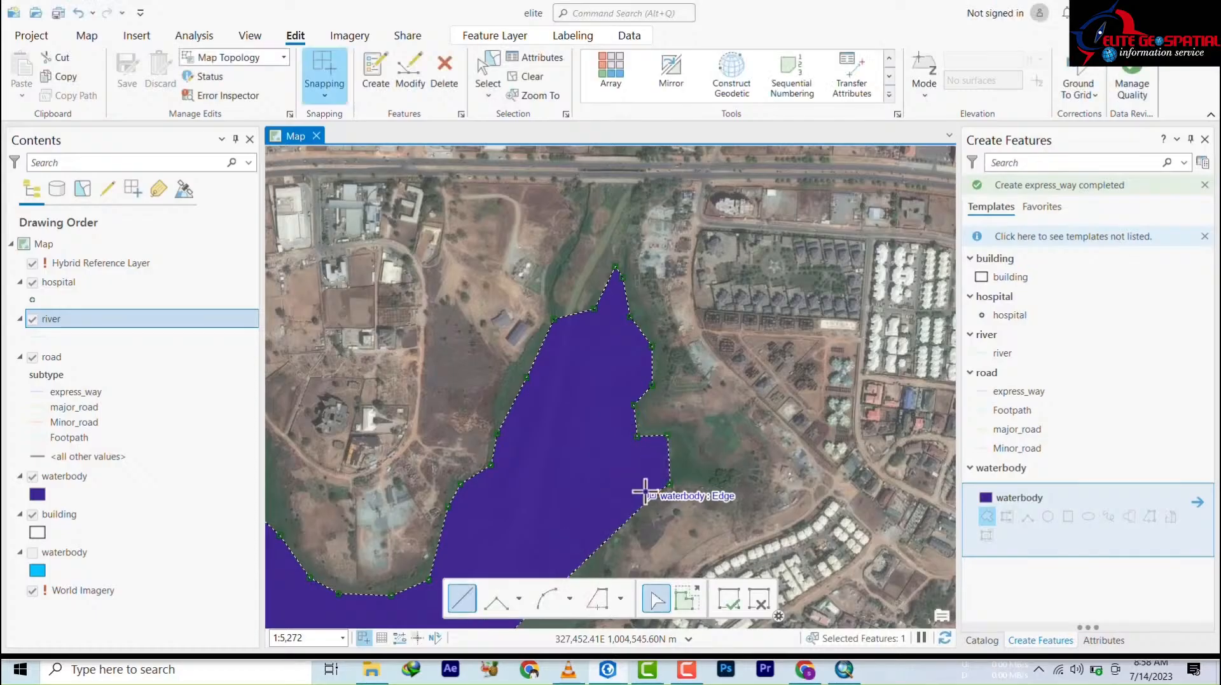
left_click(635, 491)
left_click(604, 508)
- Continue the waterbody outline southwest along the upper basin's eastern shore to the northern side of the expressway bridge
left_click_drag(551, 344, 547, 138)
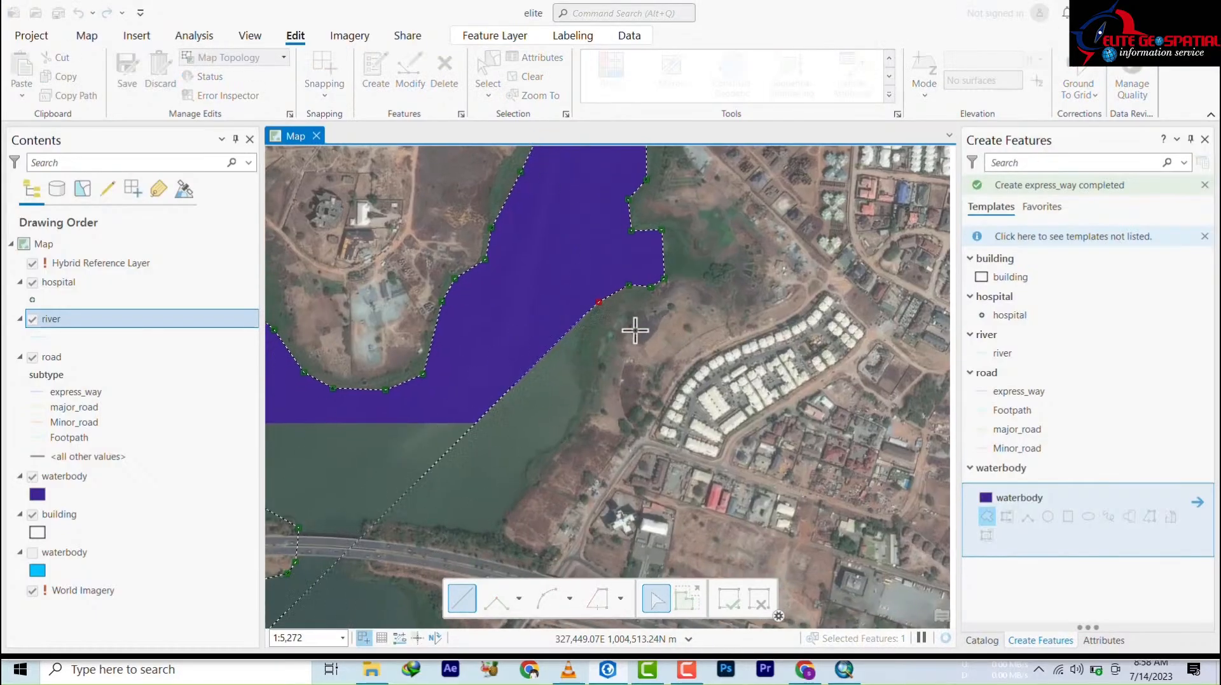
left_click(592, 323)
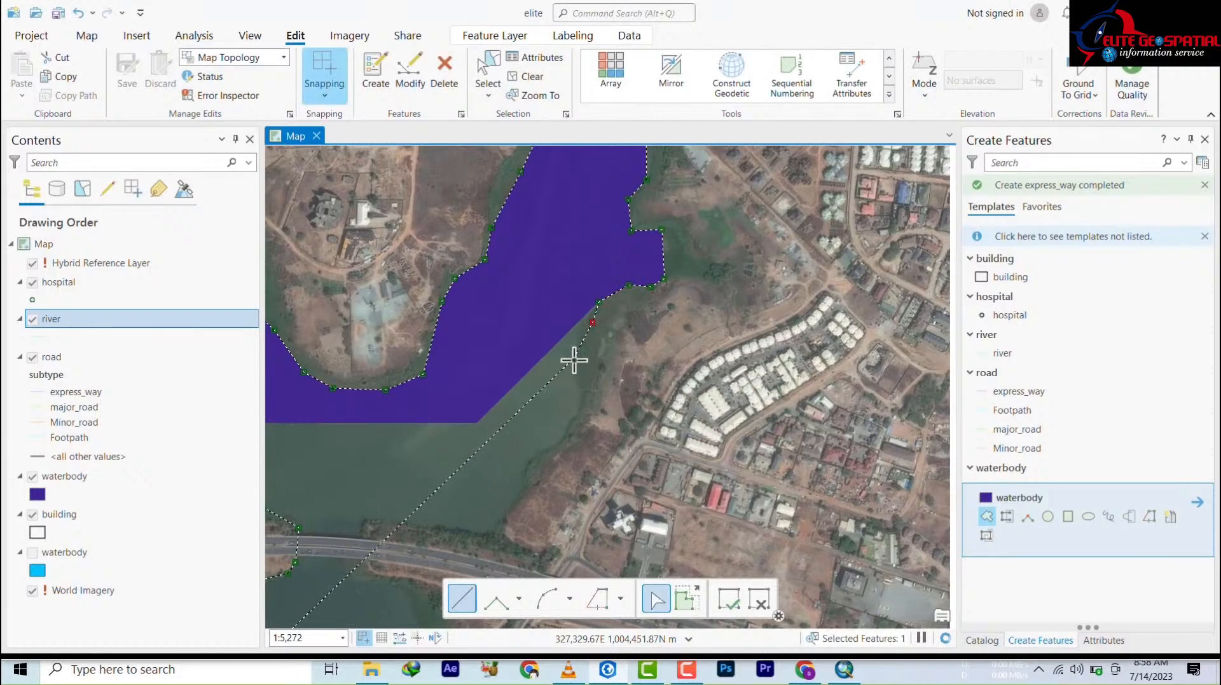
left_click(582, 399)
left_click(558, 449)
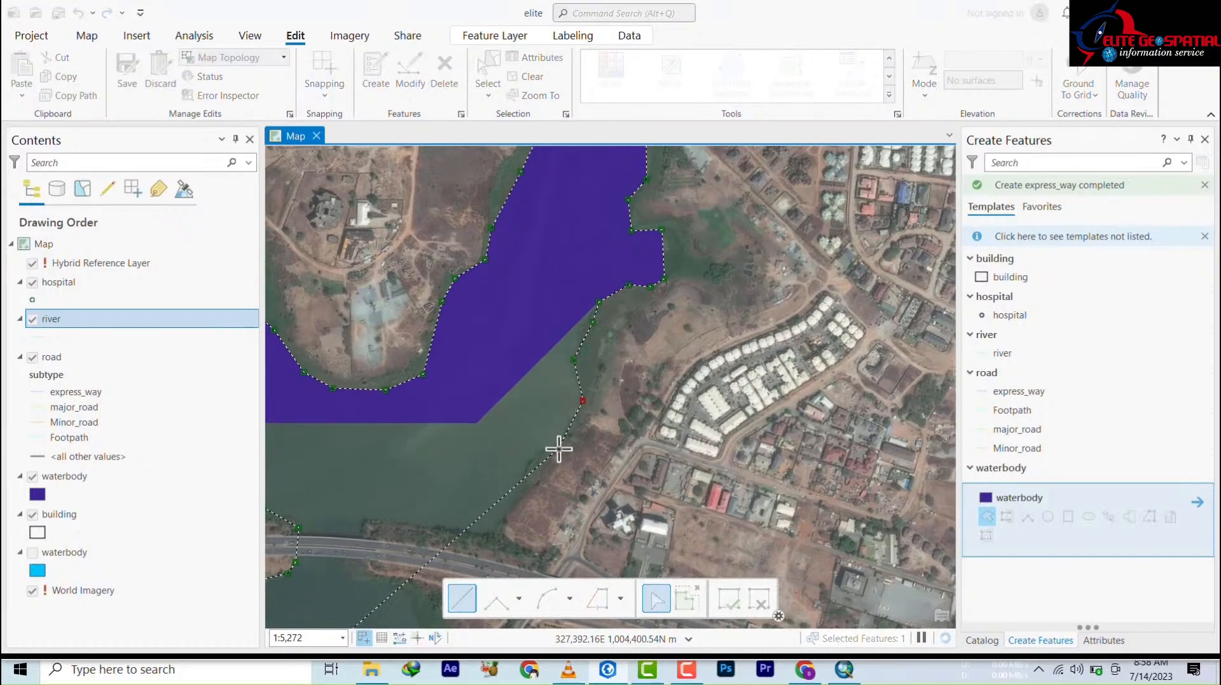
left_click(534, 471)
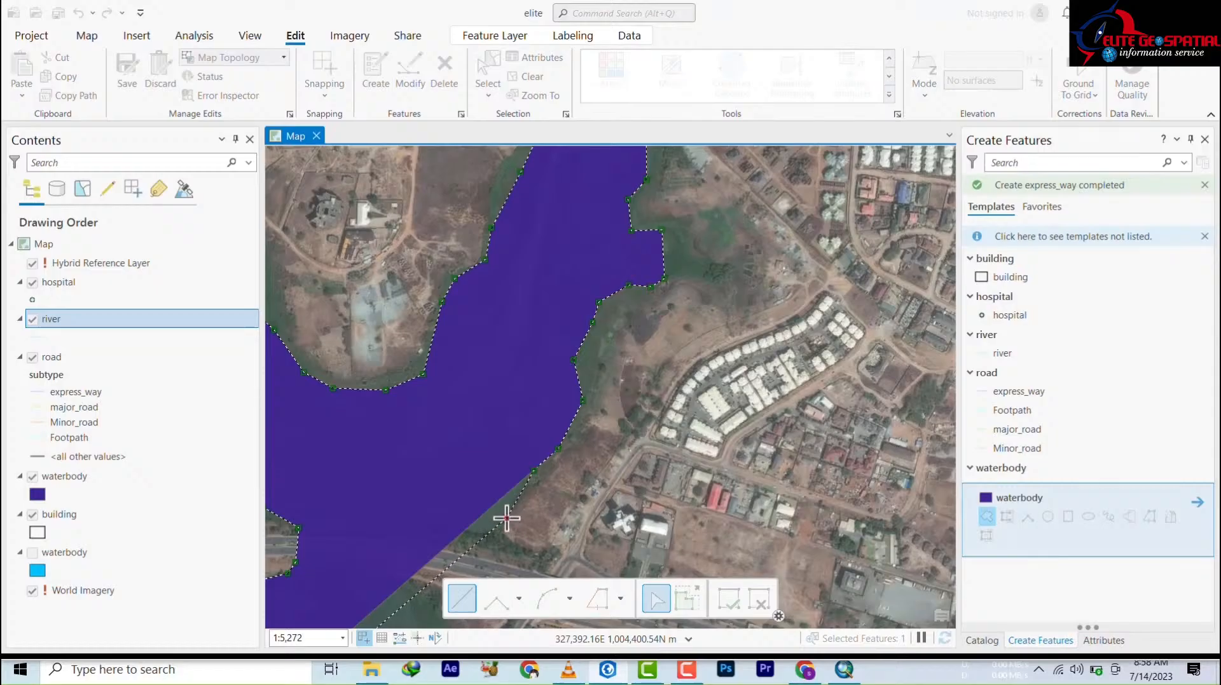
left_click(506, 517)
key("c")
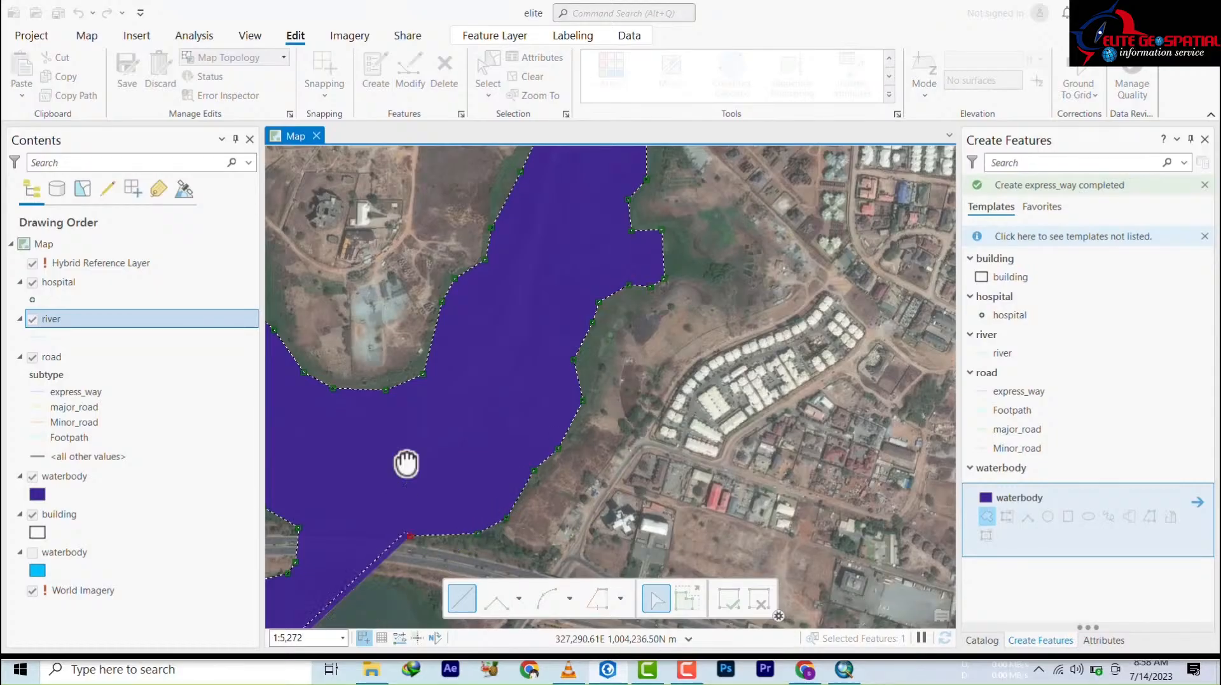
- Carry the waterbody outline through the eastern side of the expressway bridge opening and southeast along the lower basin's bank
mouse_move(406, 464)
left_mouse_down()
mouse_move(479, 178)
mouse_move(502, 285)
left_mouse_up()
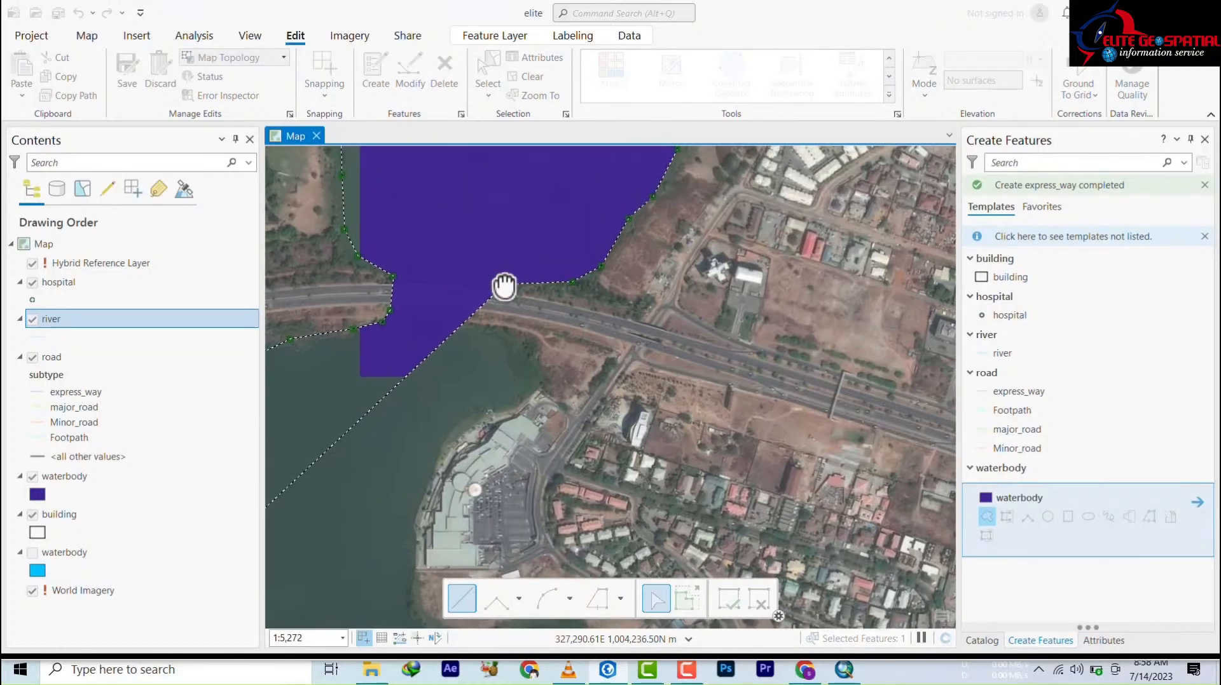
left_click(463, 267)
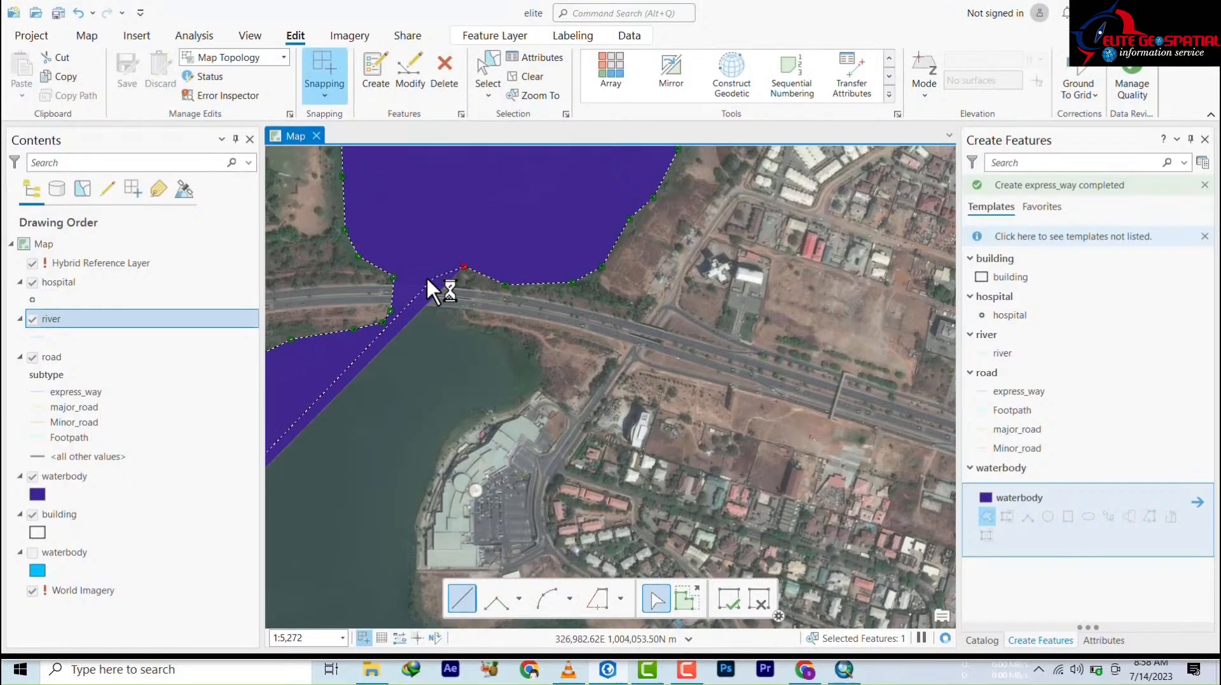
left_click(463, 318)
left_click(496, 337)
left_click(526, 365)
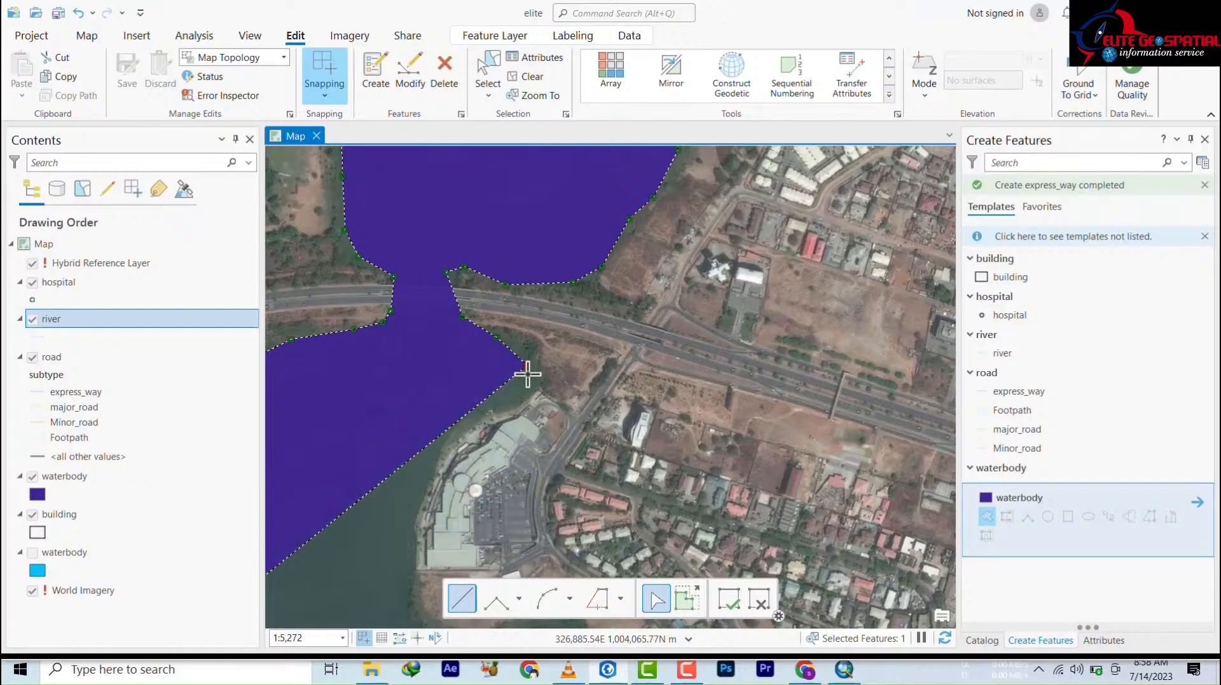
- Trace the waterbody outline southwest and south along the shore beside the large shopping mall
left_click(526, 391)
left_click(483, 412)
left_click(433, 443)
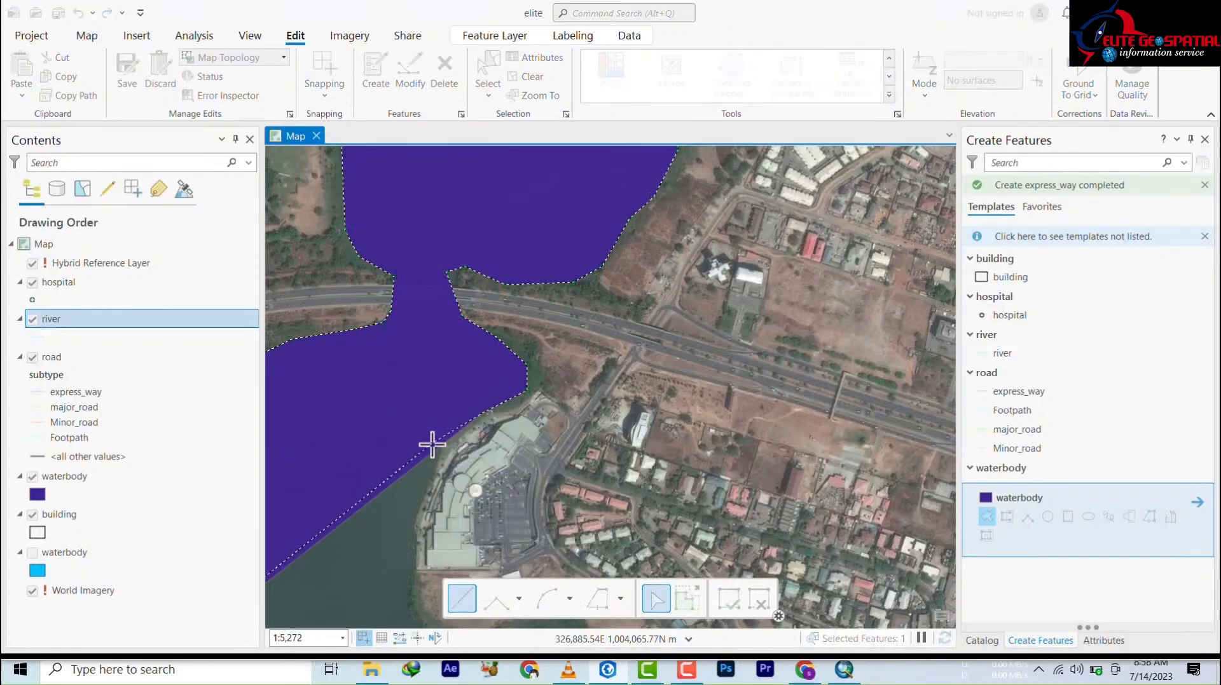
left_click(425, 481)
mouse_move(412, 532)
left_mouse_down()
mouse_move(480, 386)
mouse_move(684, 120)
mouse_move(640, 242)
mouse_move(499, 457)
left_mouse_up()
left_click_drag(588, 368, 739, 99)
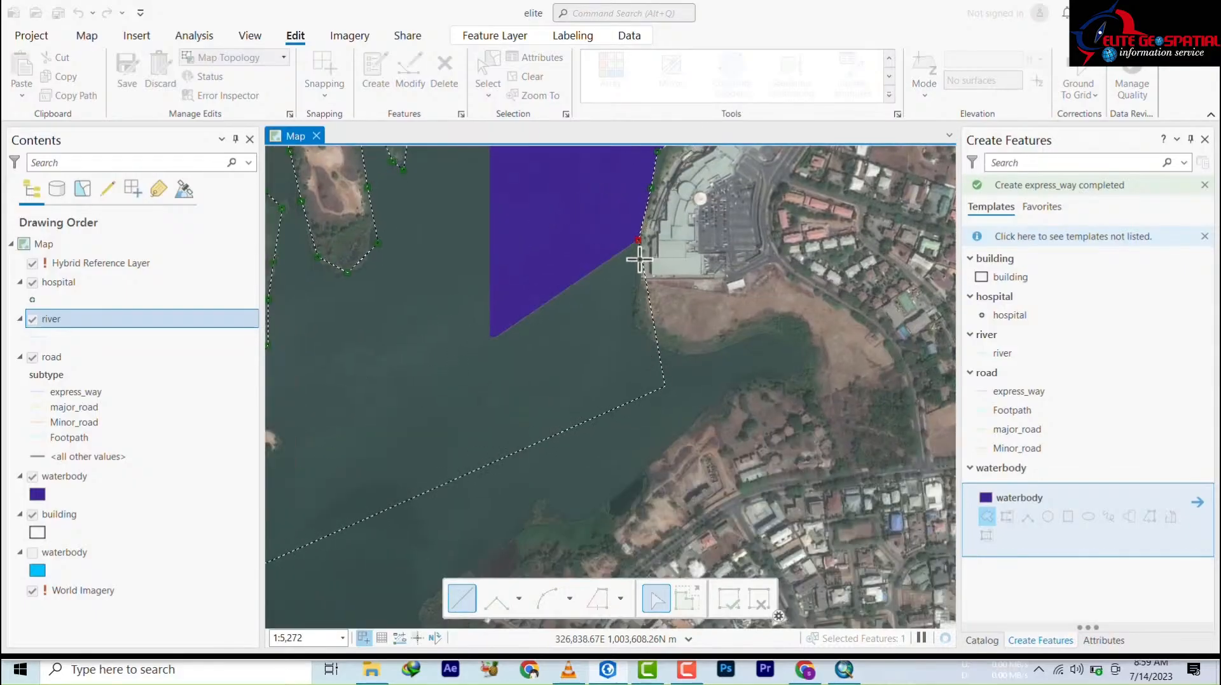
double_click(639, 258)
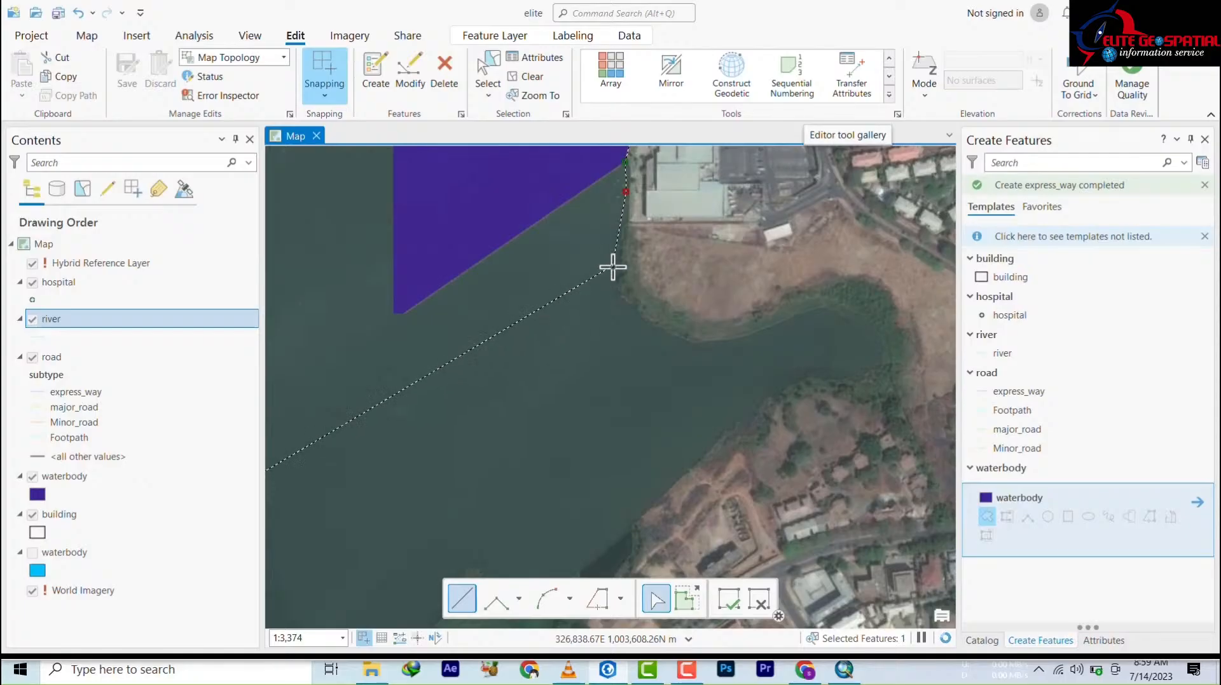
- Outline the eastern inlet south of the mall, following its northern bank, rounded end and southern bank
left_click(617, 274)
left_click(630, 307)
left_click(674, 331)
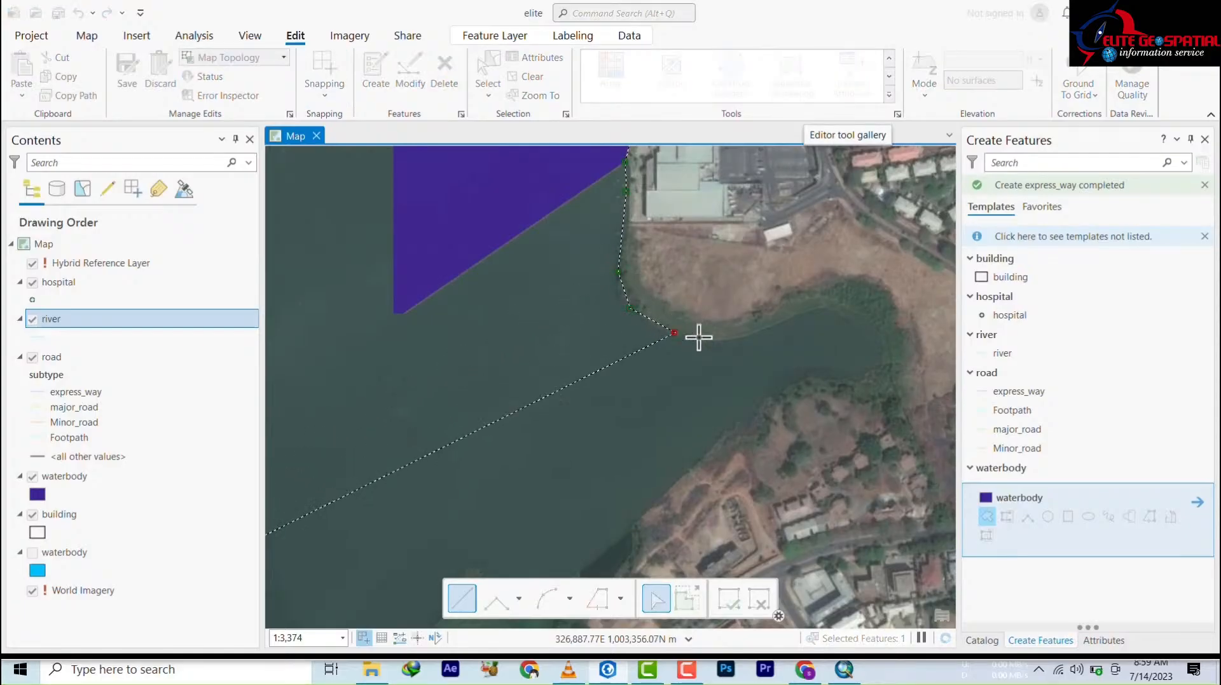
left_click(755, 330)
left_click(823, 304)
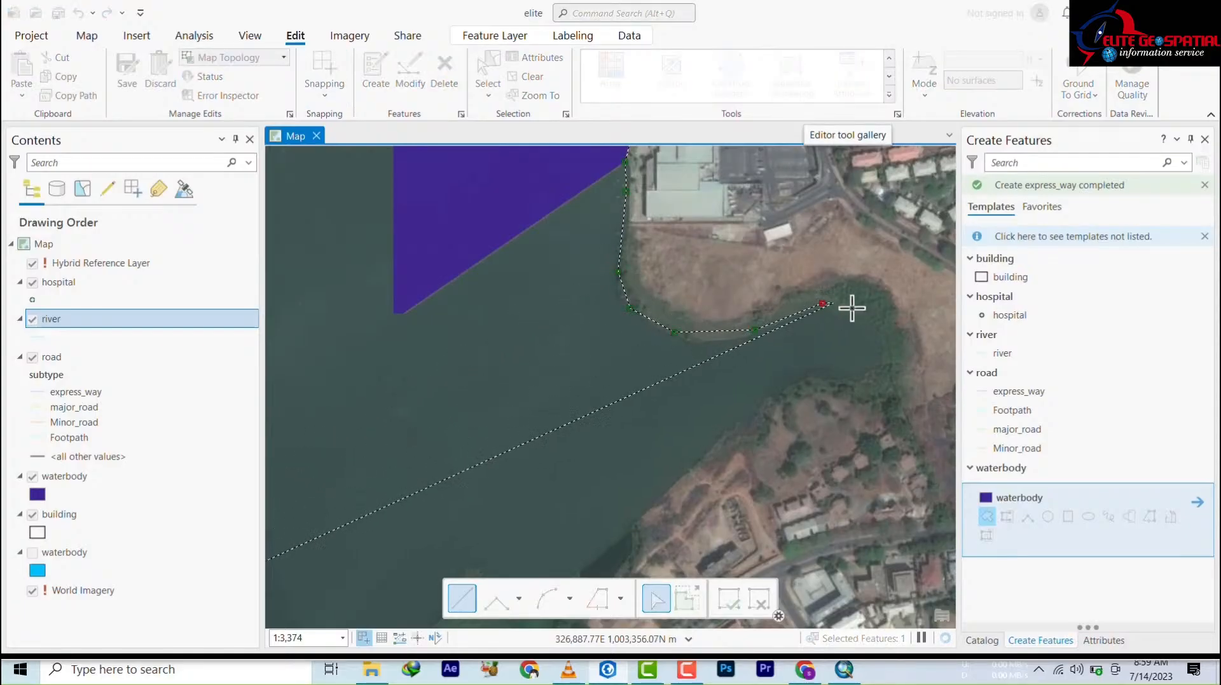
left_click(864, 316)
left_click(888, 355)
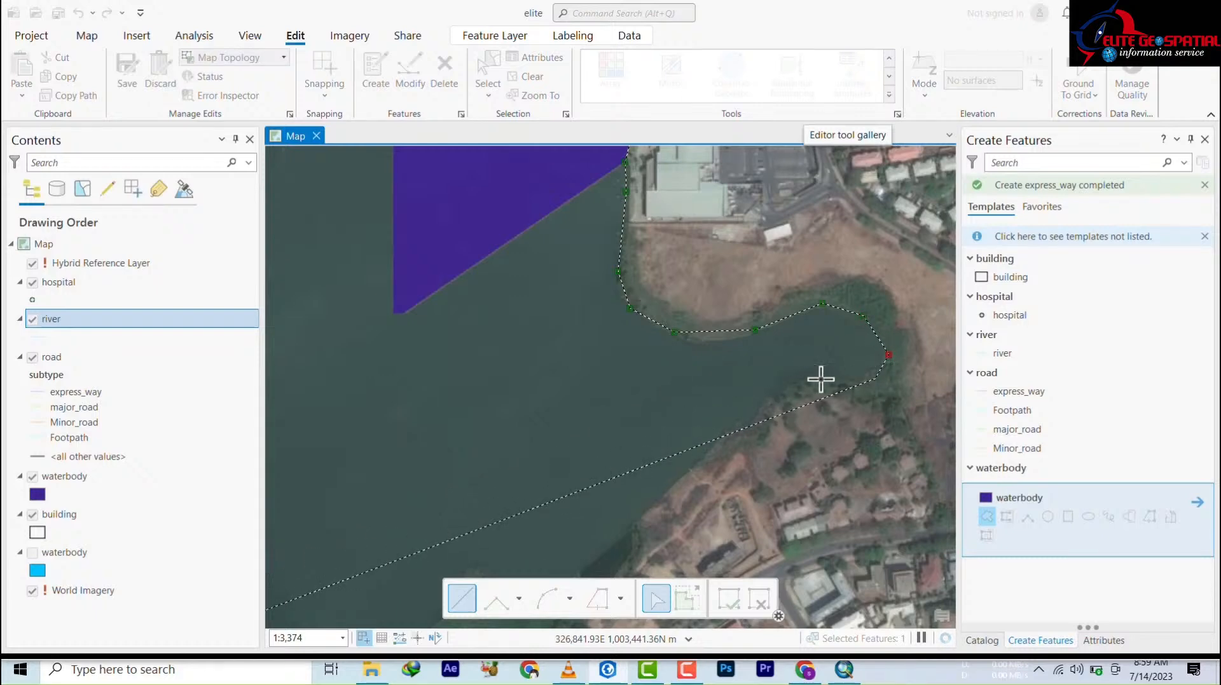
left_click(802, 373)
left_click(743, 423)
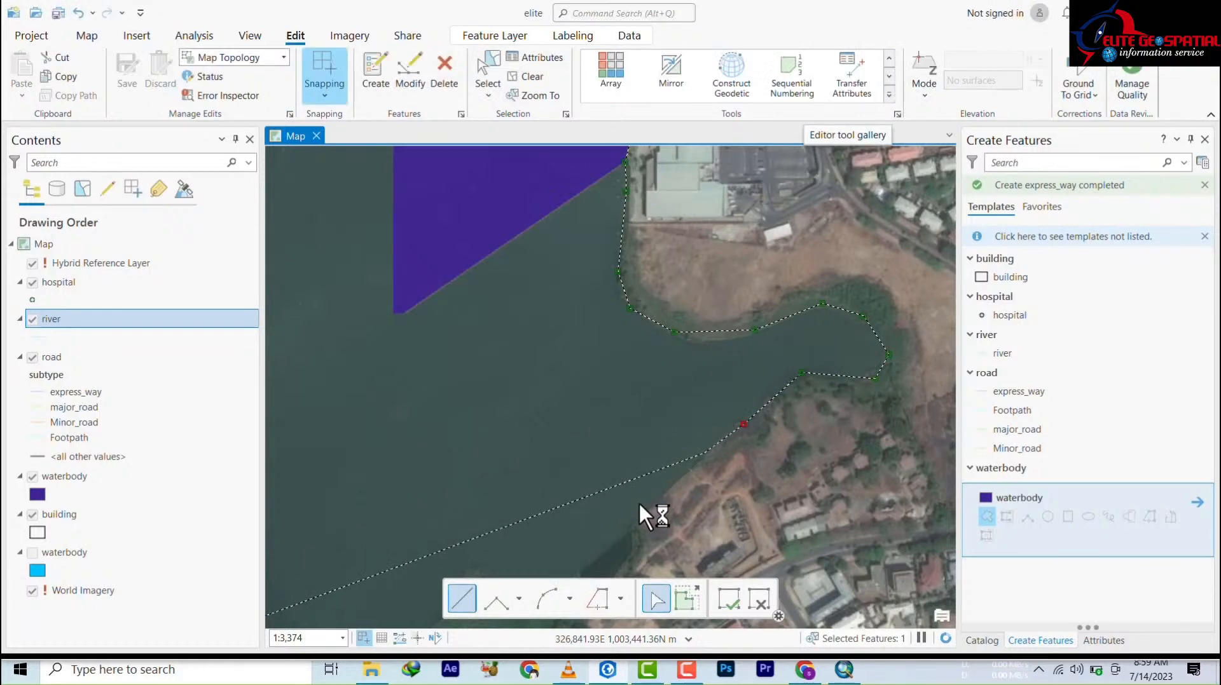
- Continue the waterbody outline southwest along the lower basin's eastern shore to the wooded headland
scroll(648, 508, "down", 6)
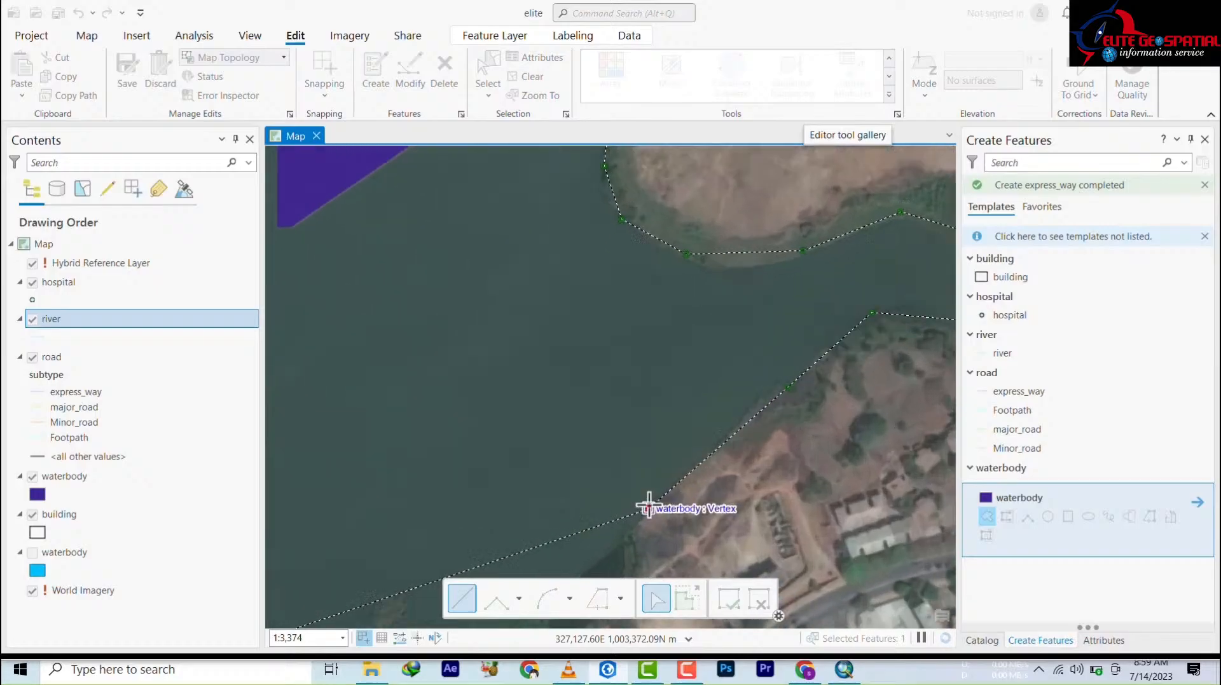
left_click_drag(609, 498, 627, 253)
scroll(637, 236, "up", 1)
scroll(637, 236, "up", 2)
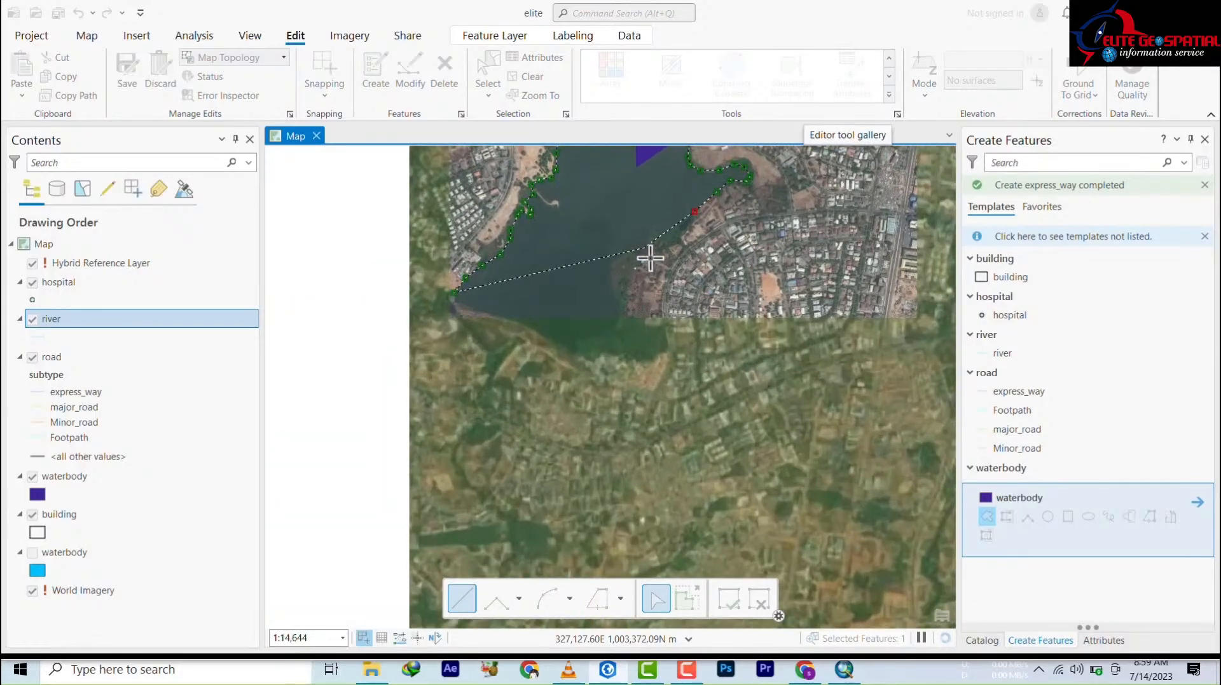
left_click(681, 230)
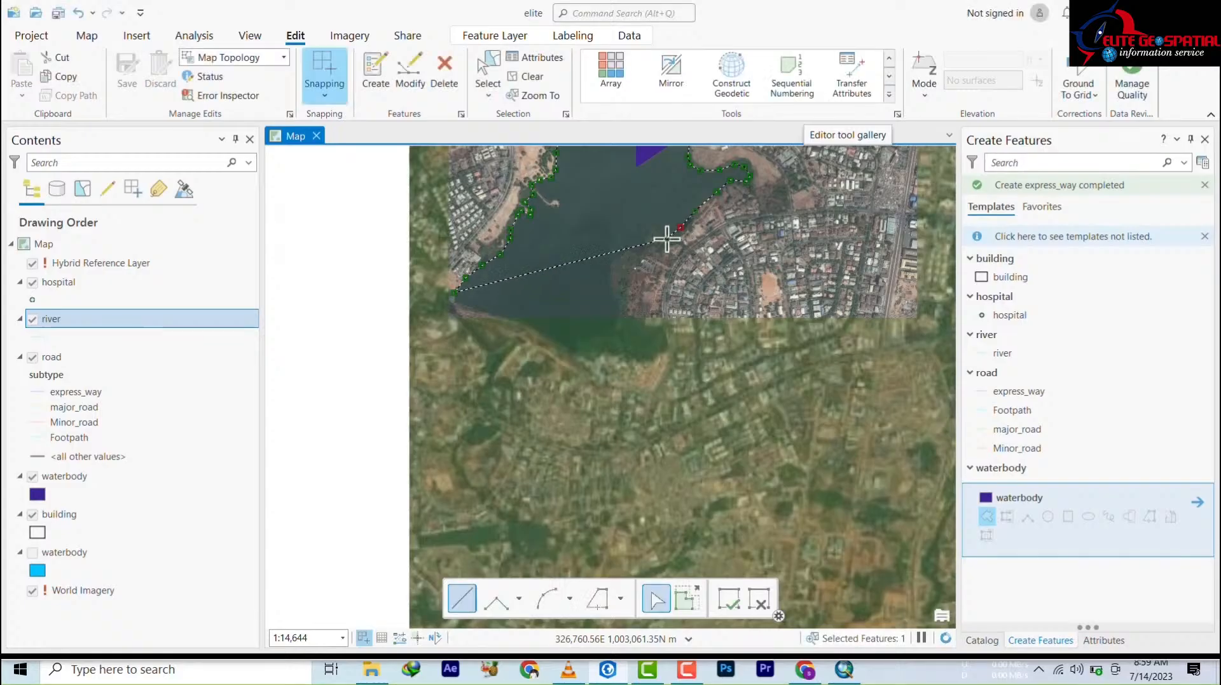
left_click(667, 239)
left_click(640, 236)
left_click(617, 254)
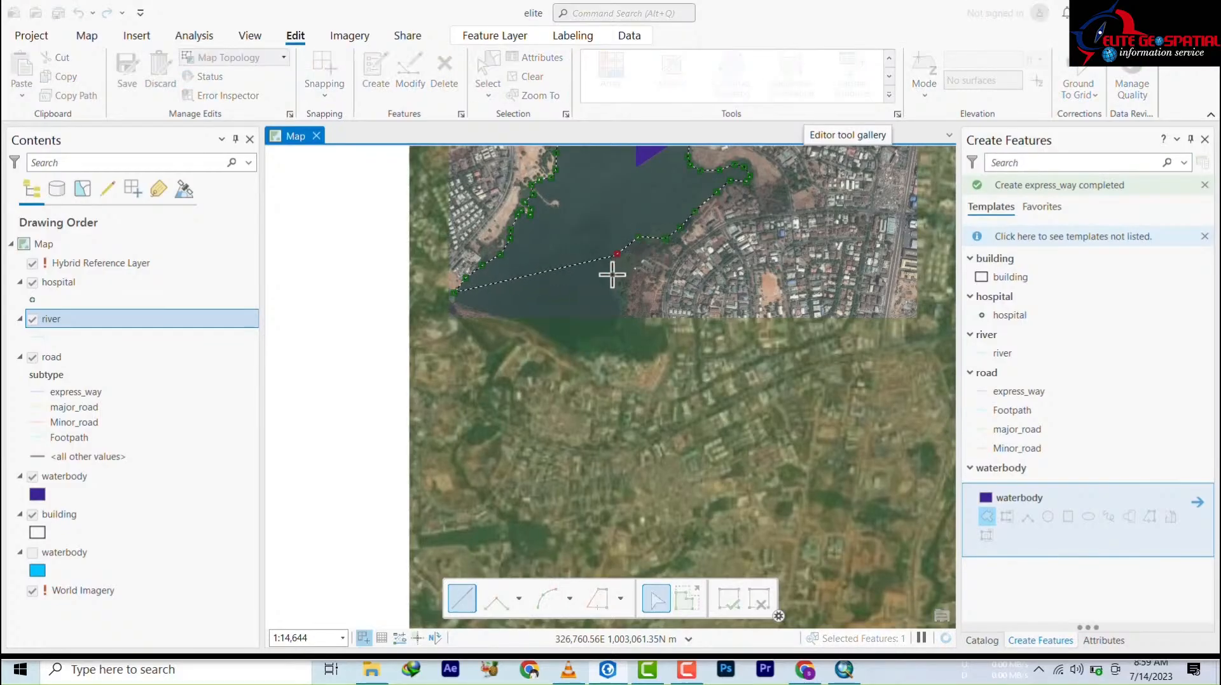
- Trace the lake's southern end back along the embankment toward the western shore and finish the waterbody polygon
left_click(635, 320)
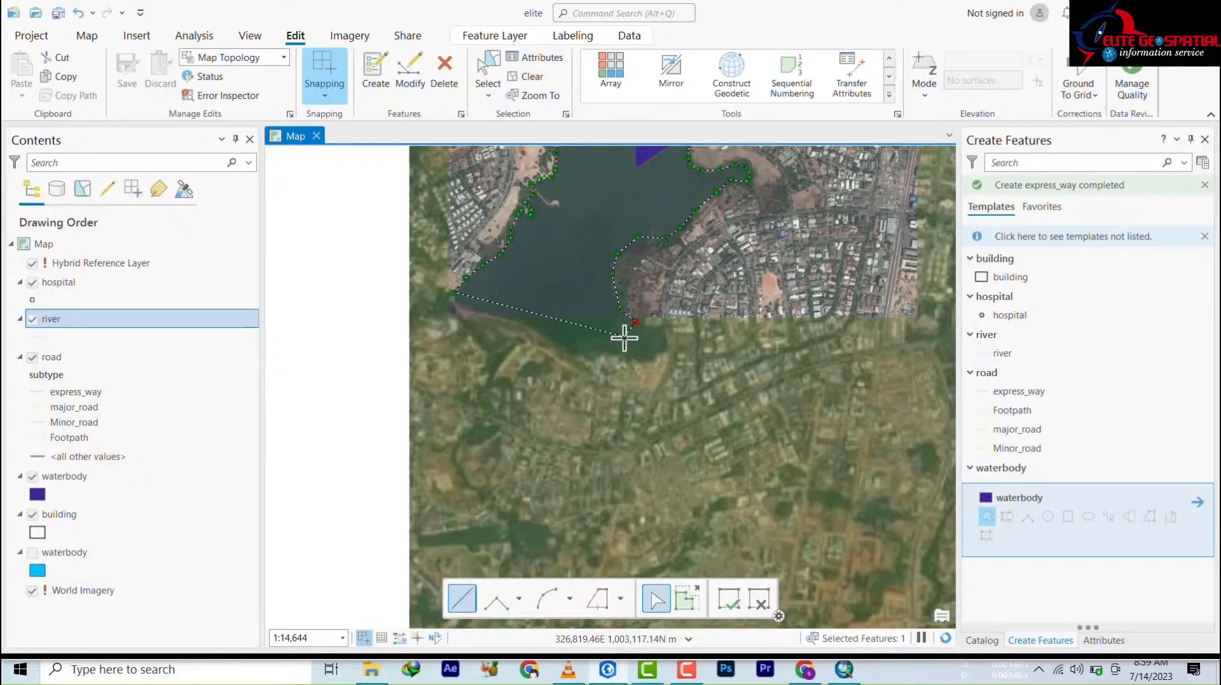
left_click(622, 337)
left_click(574, 351)
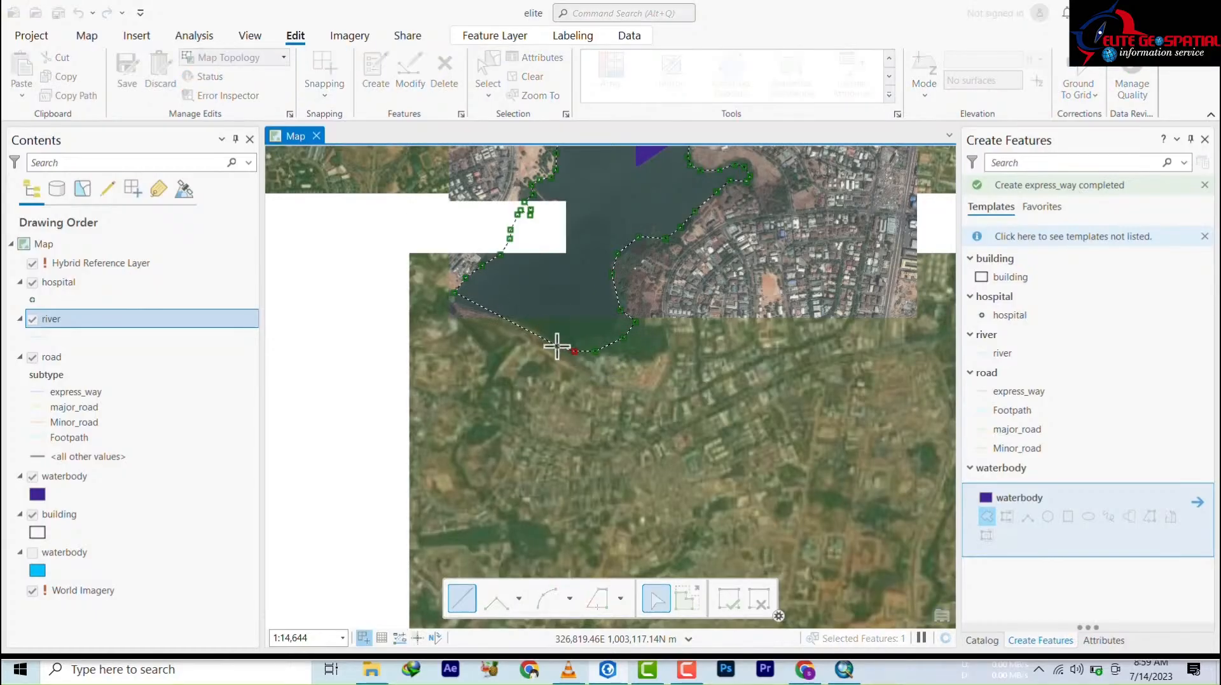
left_click(522, 327)
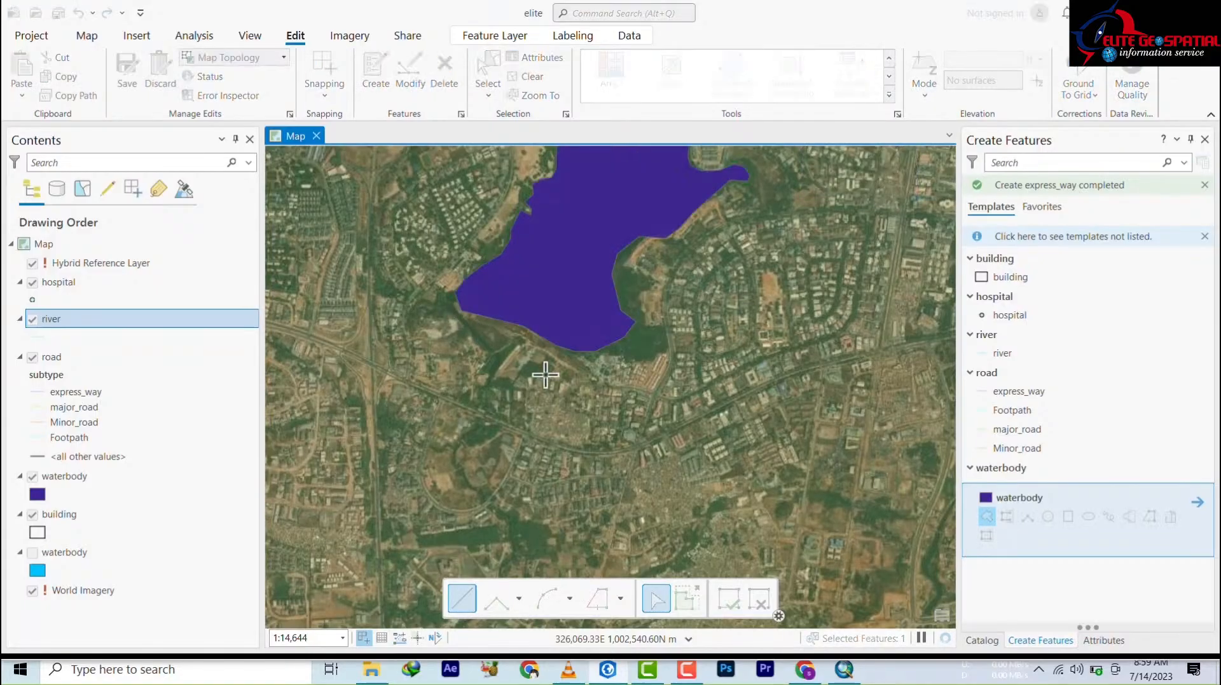
scroll(546, 450, "up", 2)
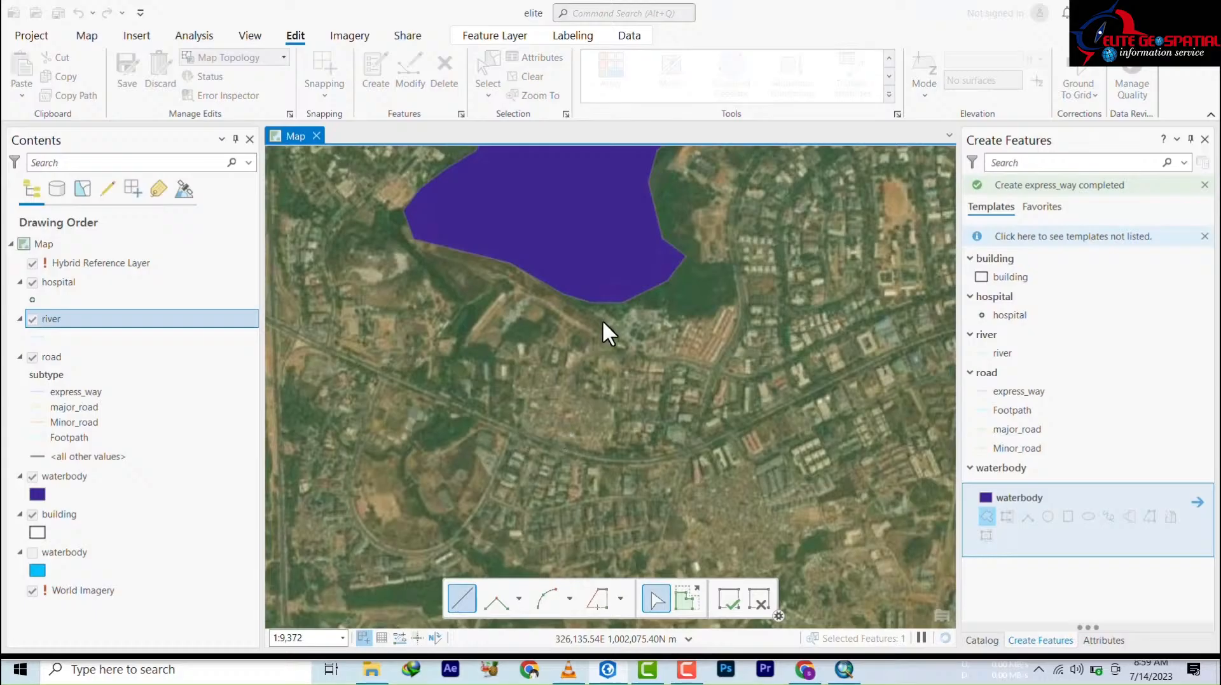
scroll(601, 319, "down", 10)
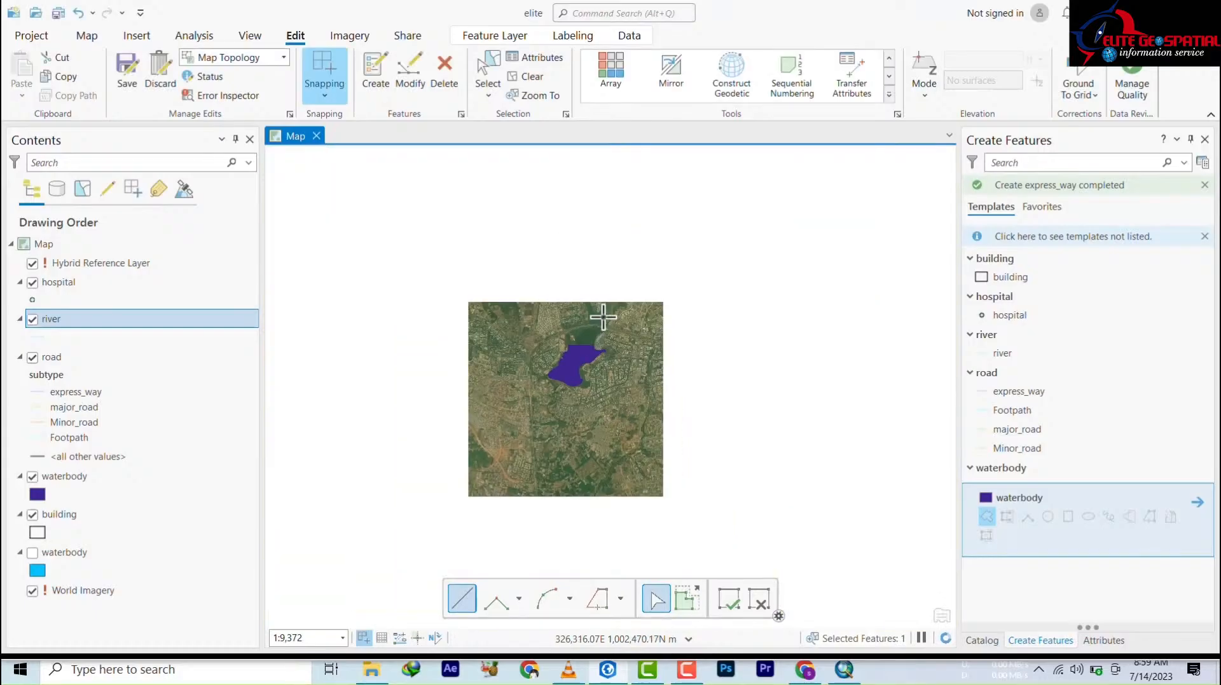
- Set the new waterbody polygon's name attribute to "jabi lake" and leave the polygon drawing tool
left_click(538, 59)
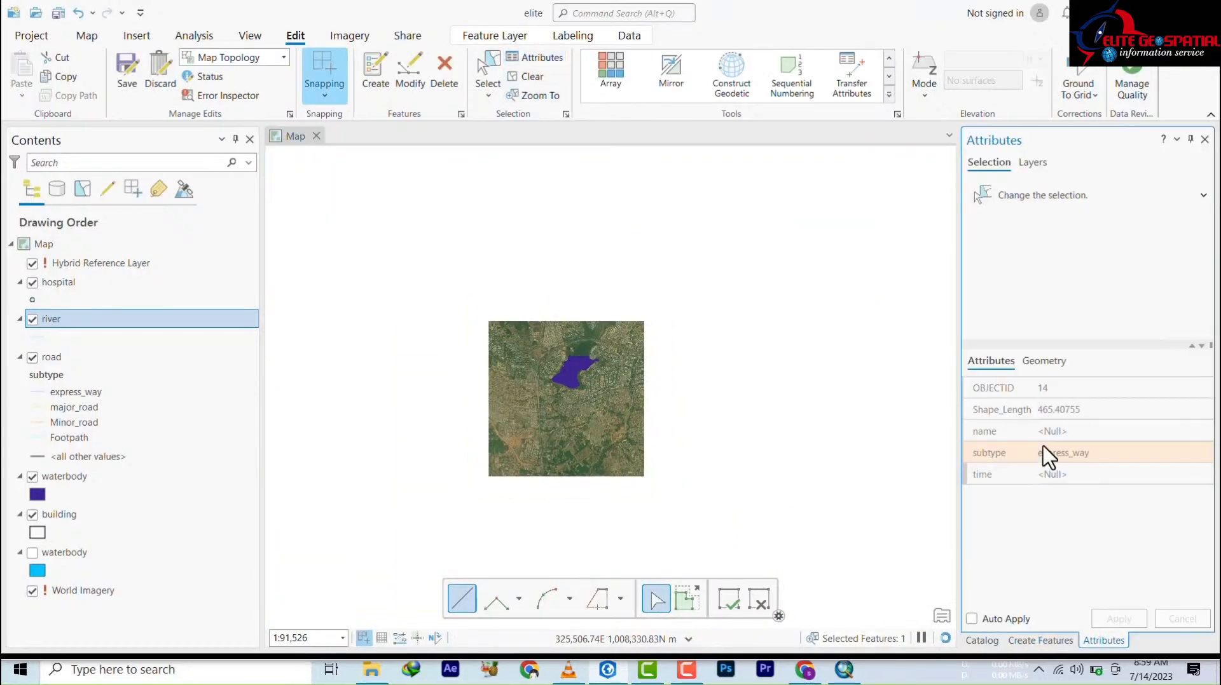
left_click(1054, 430)
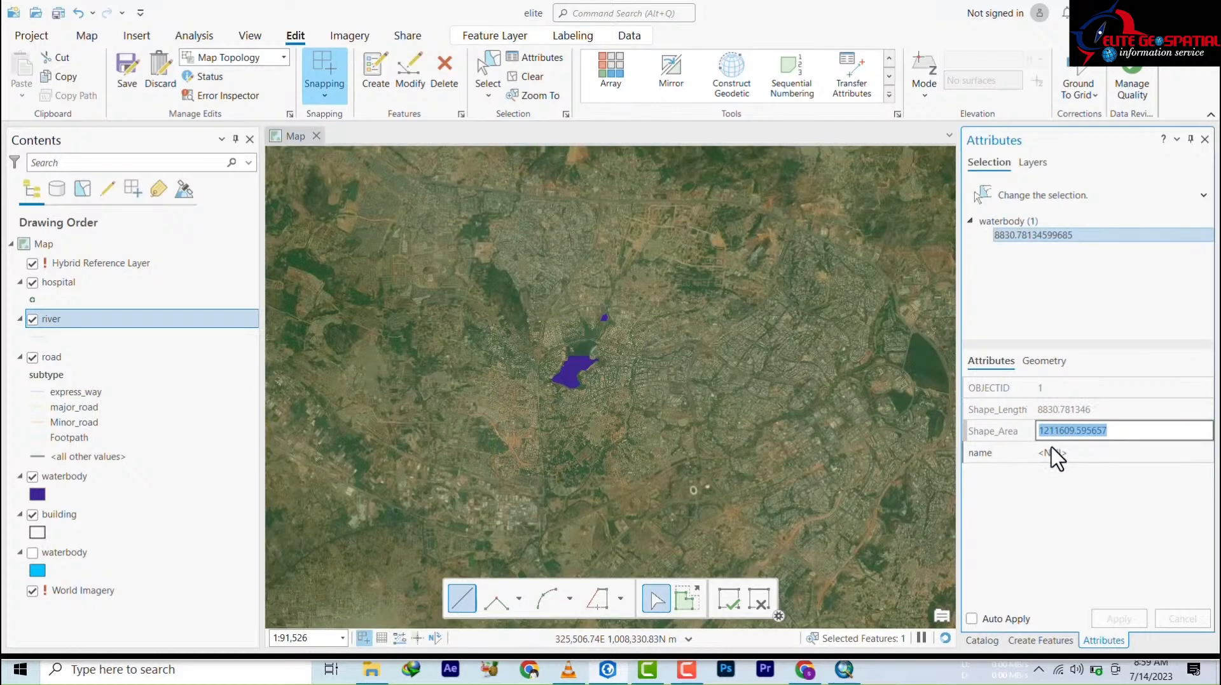
left_click(1053, 454)
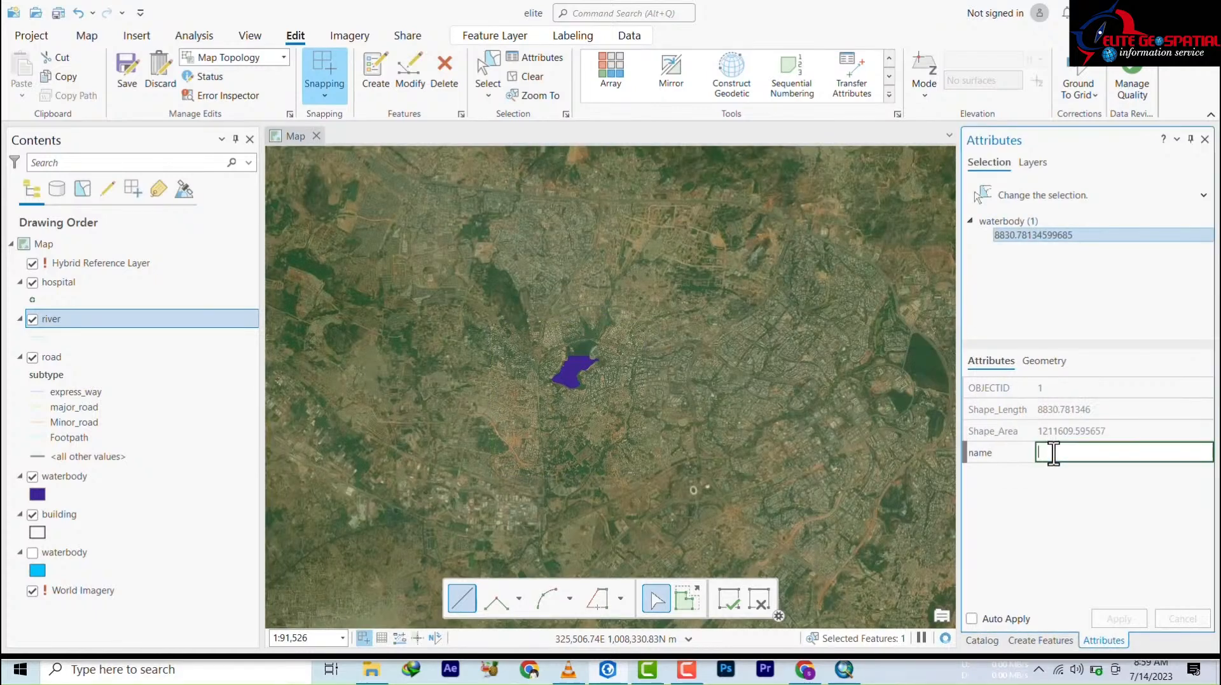
type("jab")
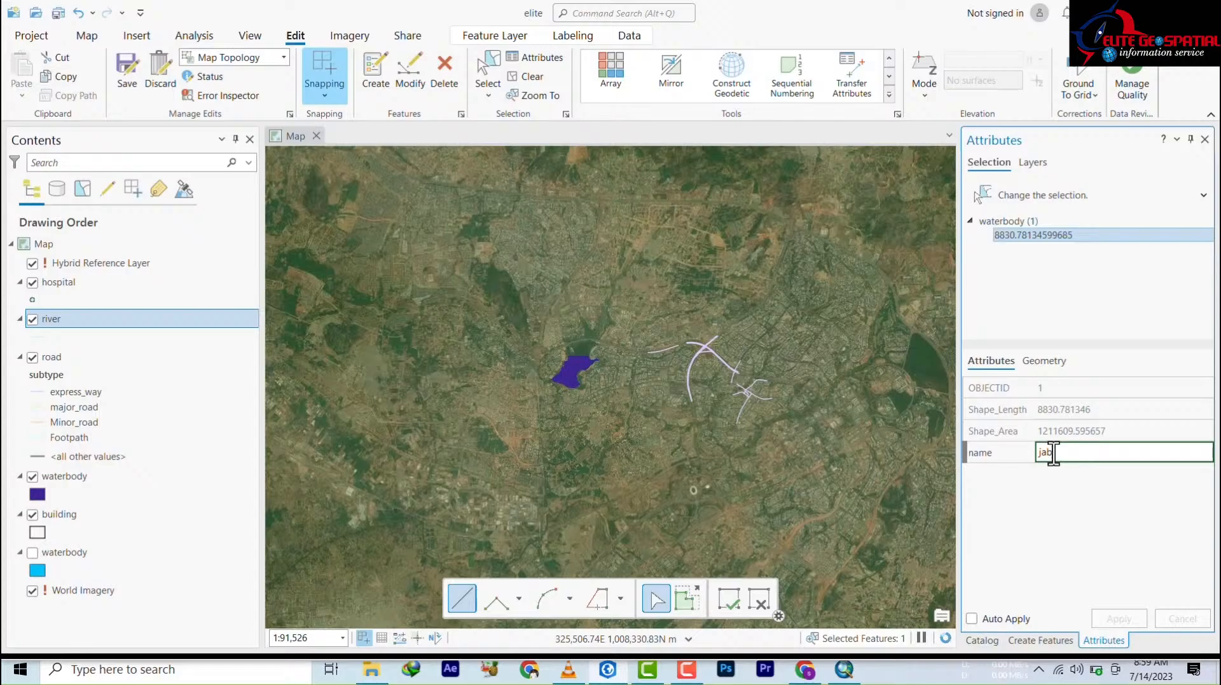
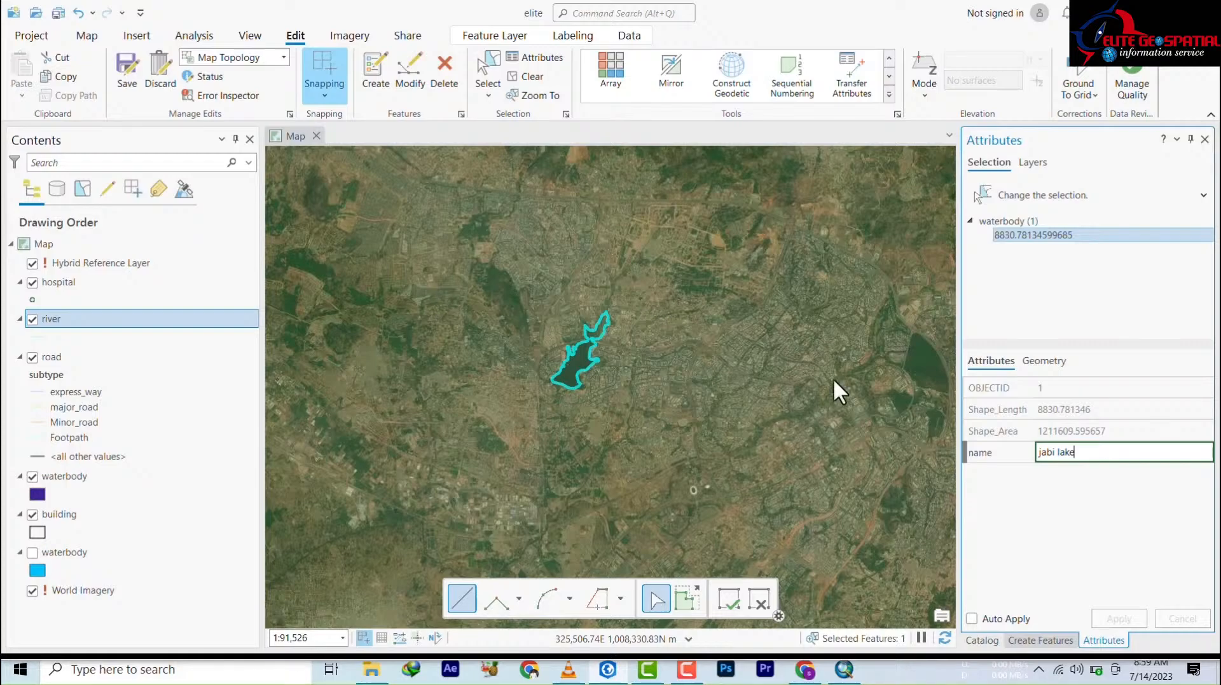
left_click(664, 379)
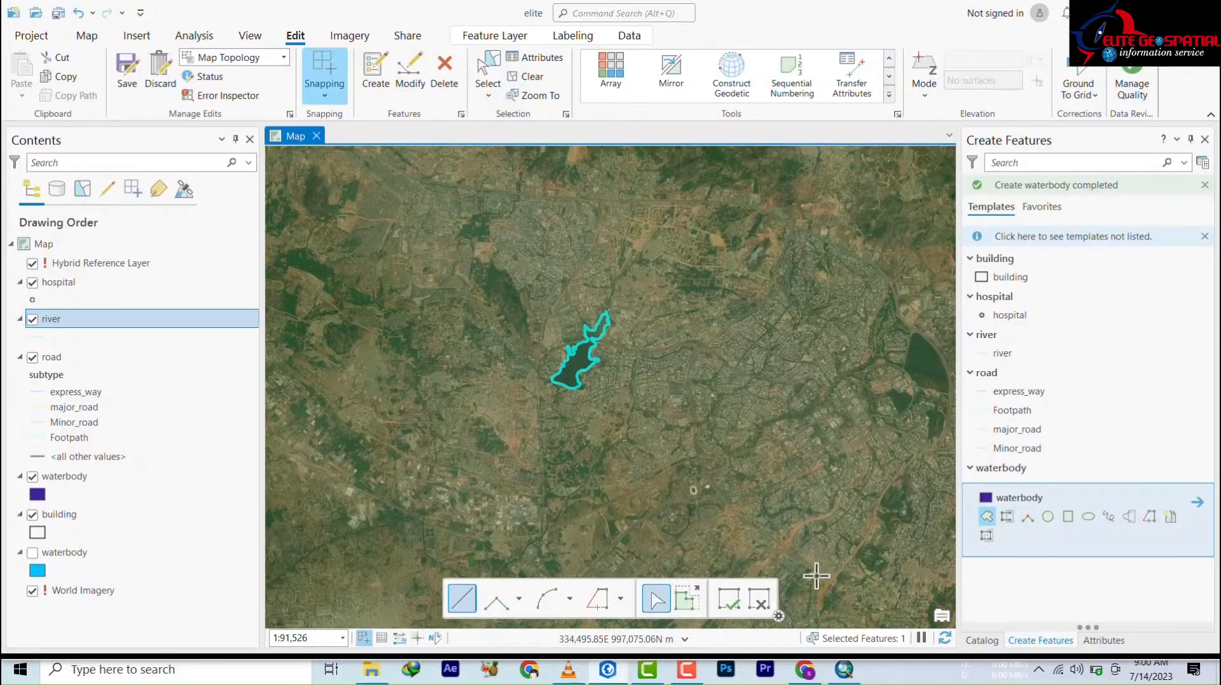
left_click(729, 613)
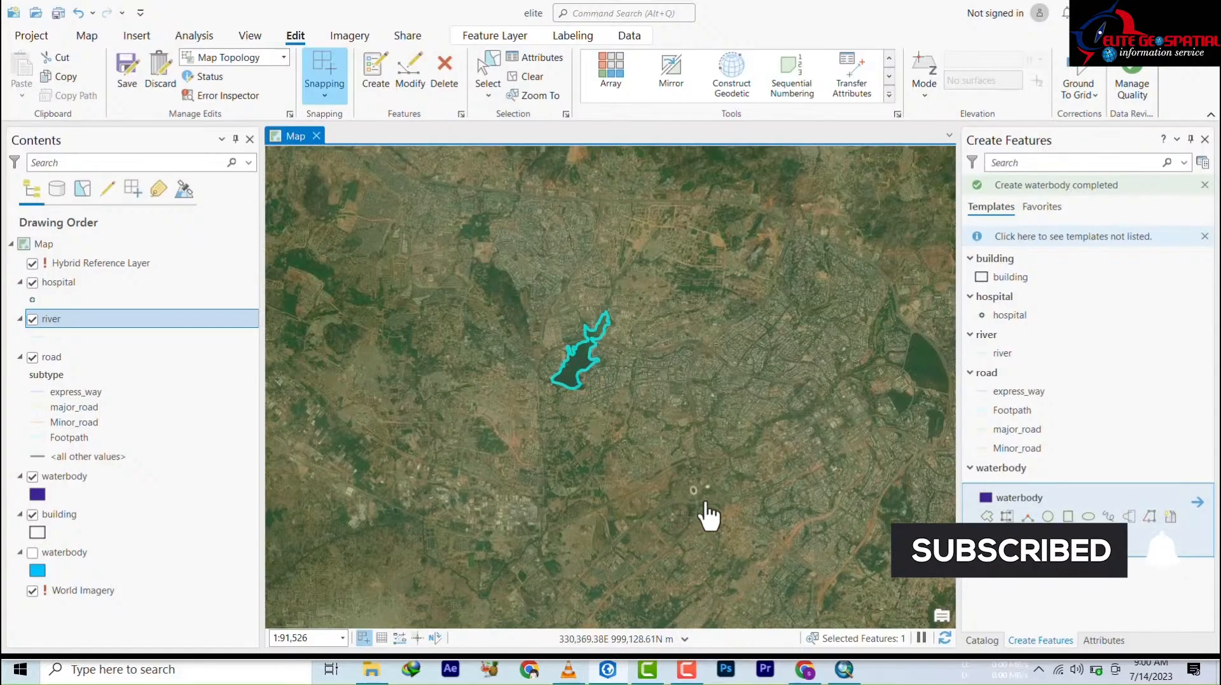
- Save all edits to the waterbody layer, with the save confirmation set not to show again
scroll(467, 620, "up", 1)
scroll(470, 611, "up", 2)
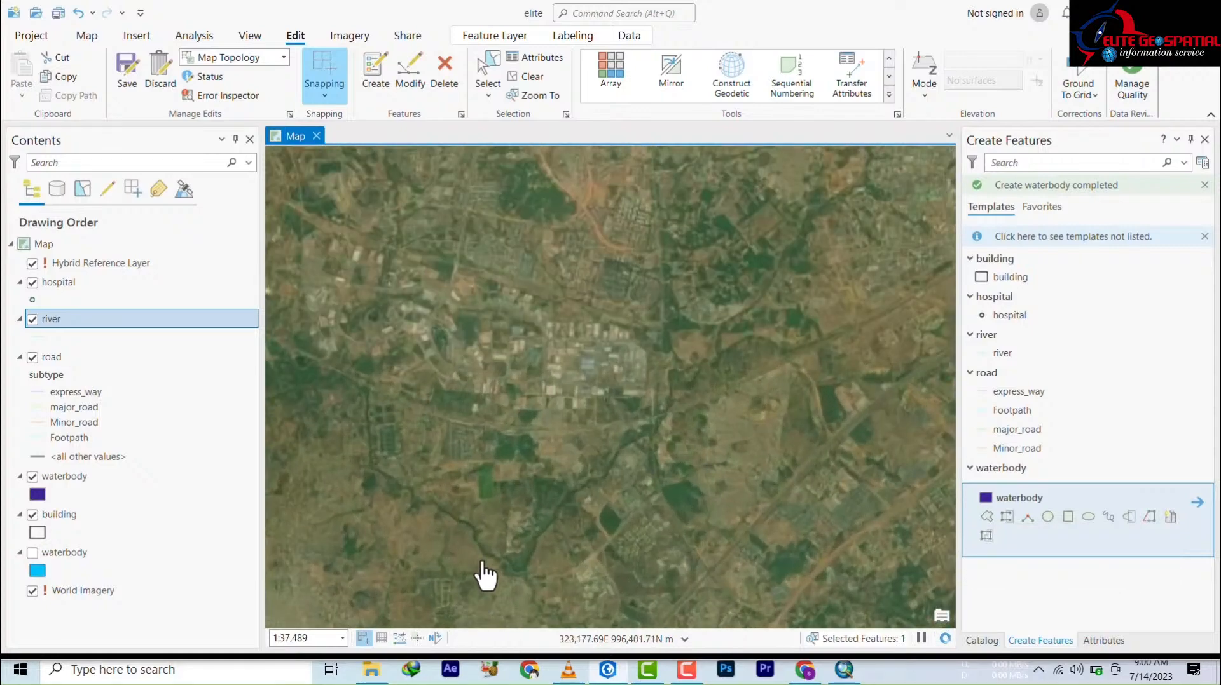
scroll(485, 572, "up", 2)
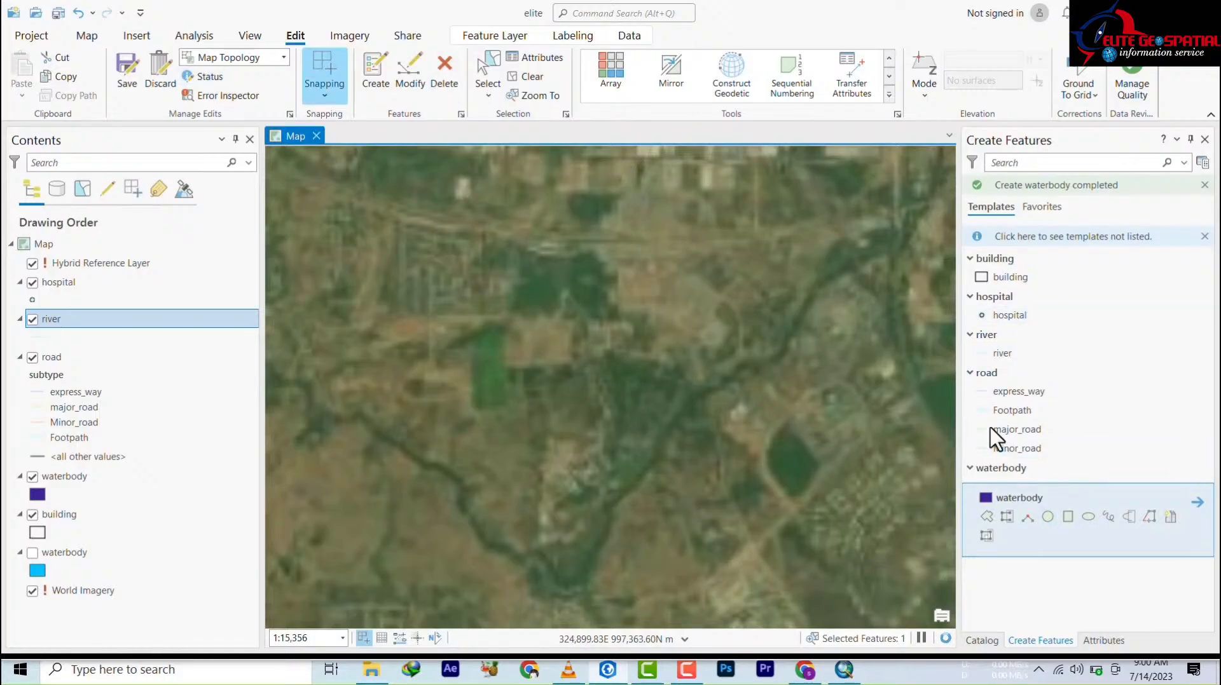
left_click(124, 83)
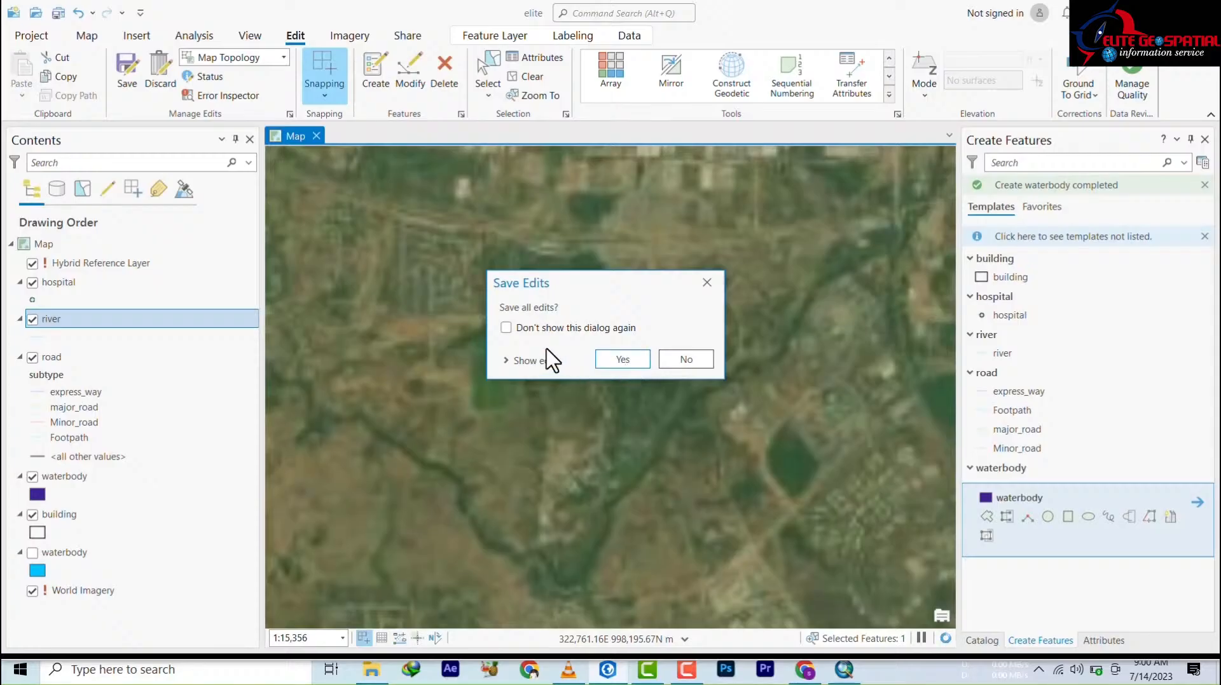
left_click(504, 327)
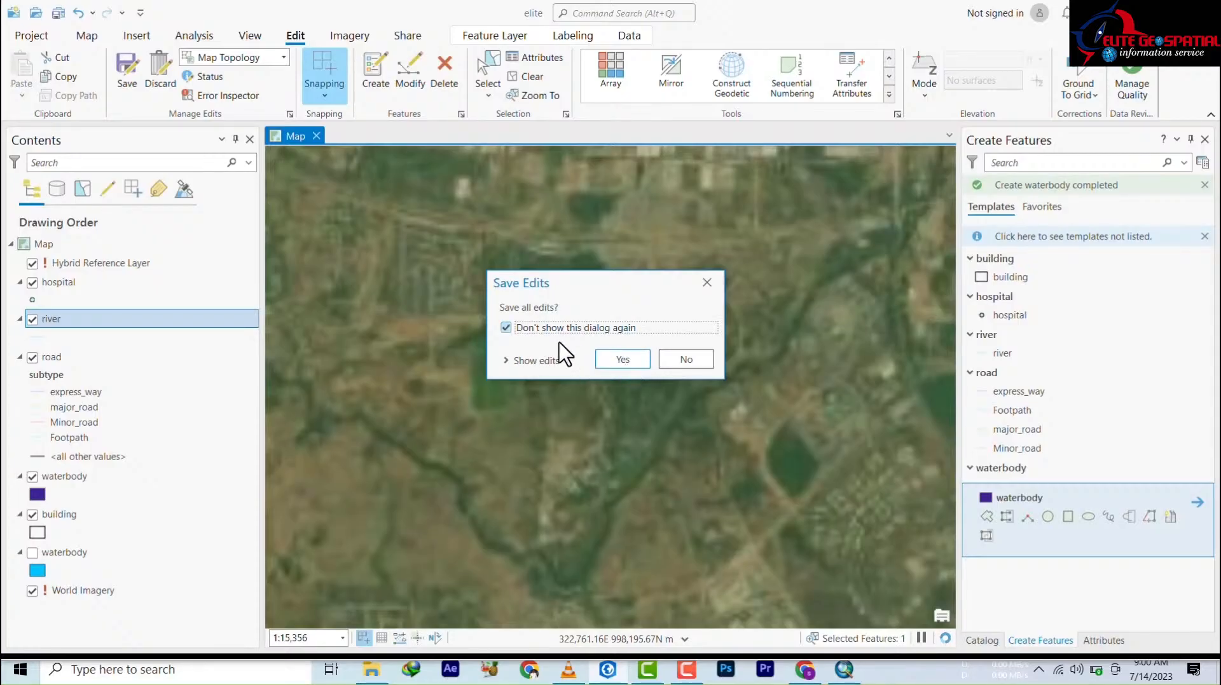
left_click(509, 360)
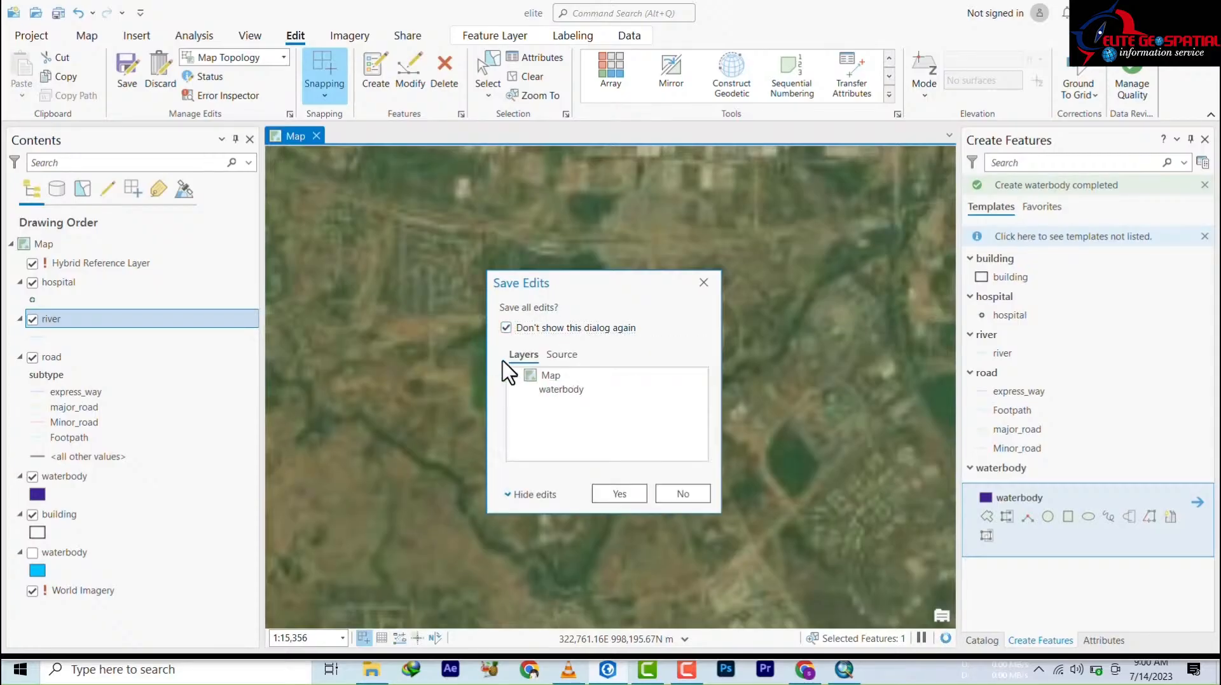
left_click(618, 495)
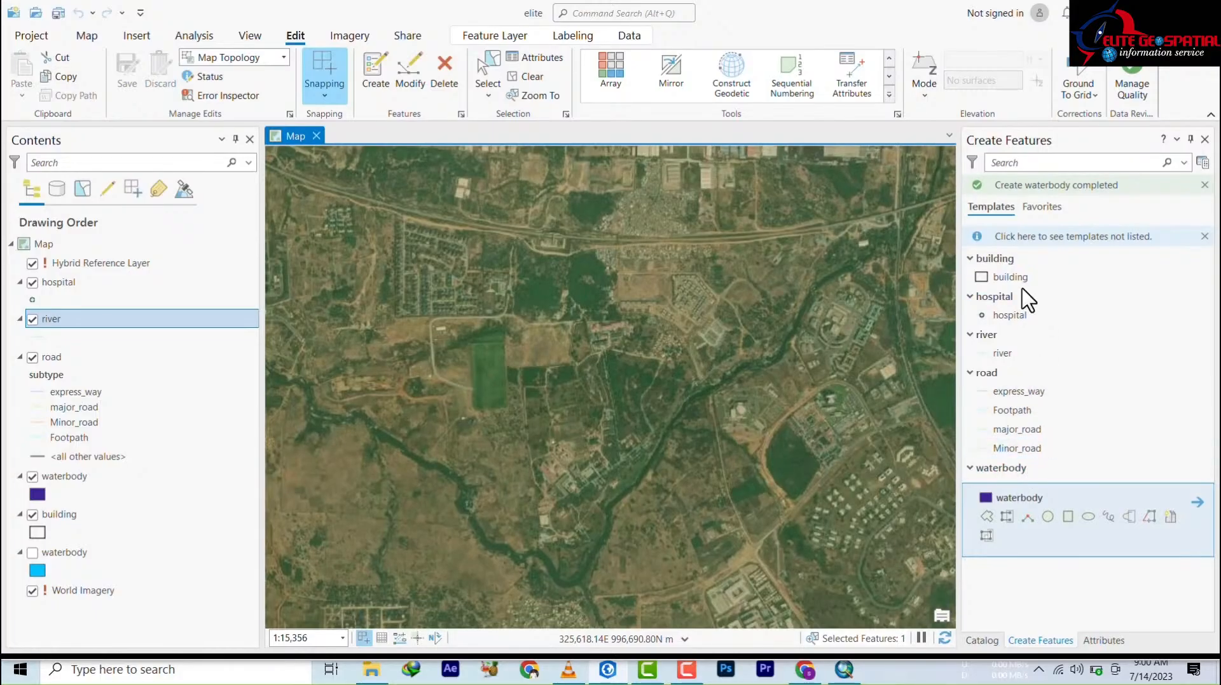
- Start a river line at the imagery's northern edge and trace the channel south across the expressway
left_click(970, 259)
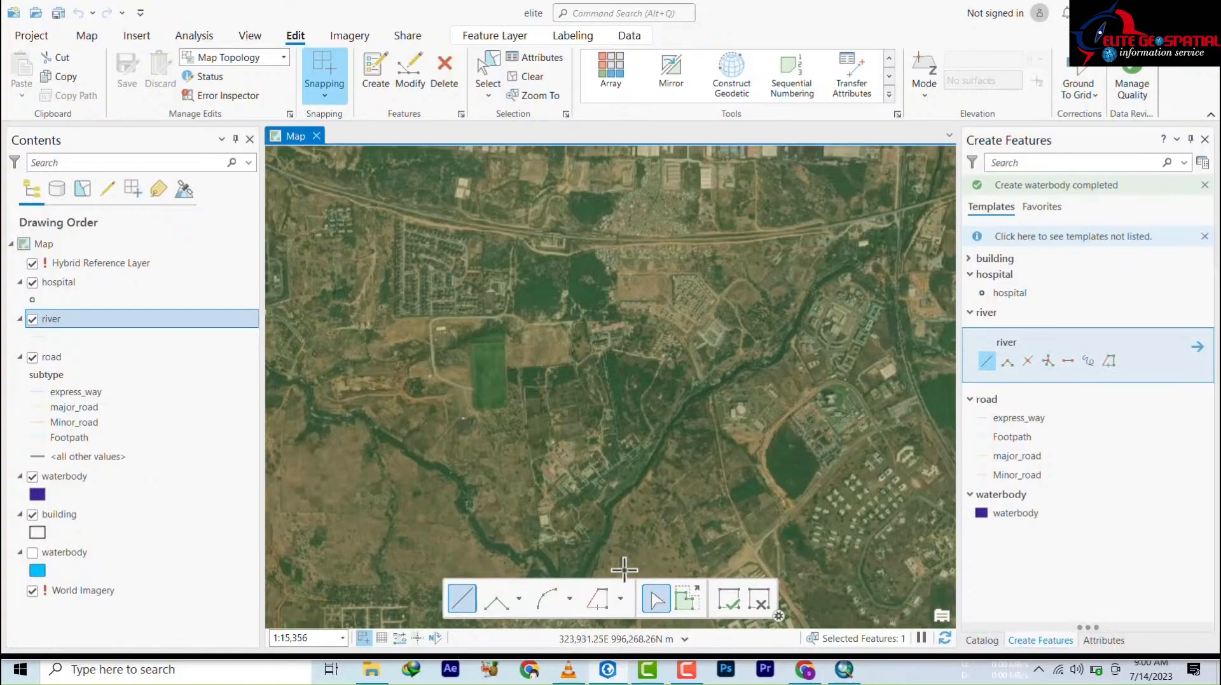
scroll(646, 395, "down", 2)
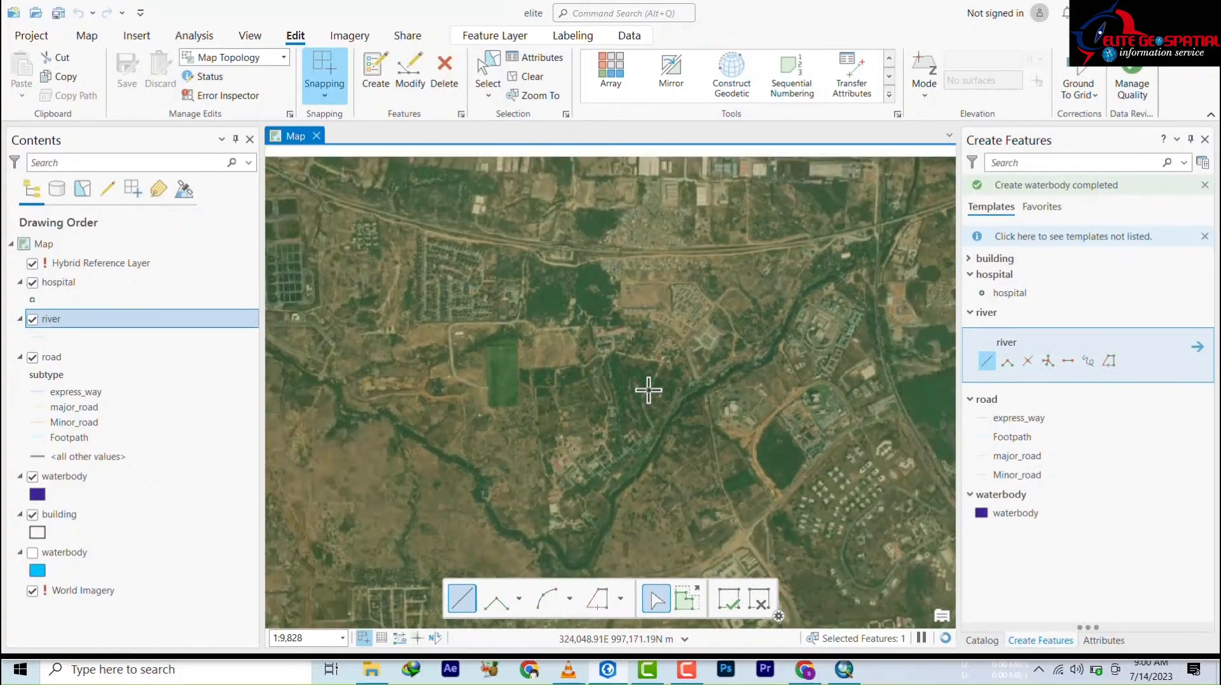
scroll(852, 330, "down", 2)
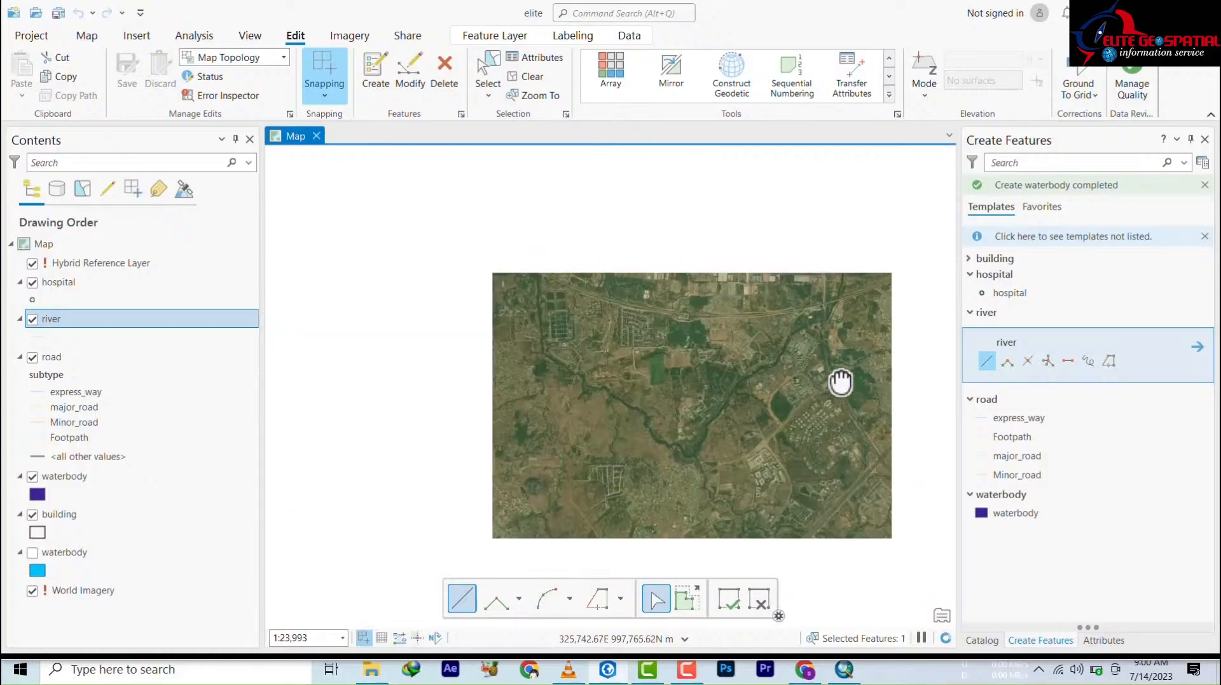
left_click_drag(410, 515, 681, 296)
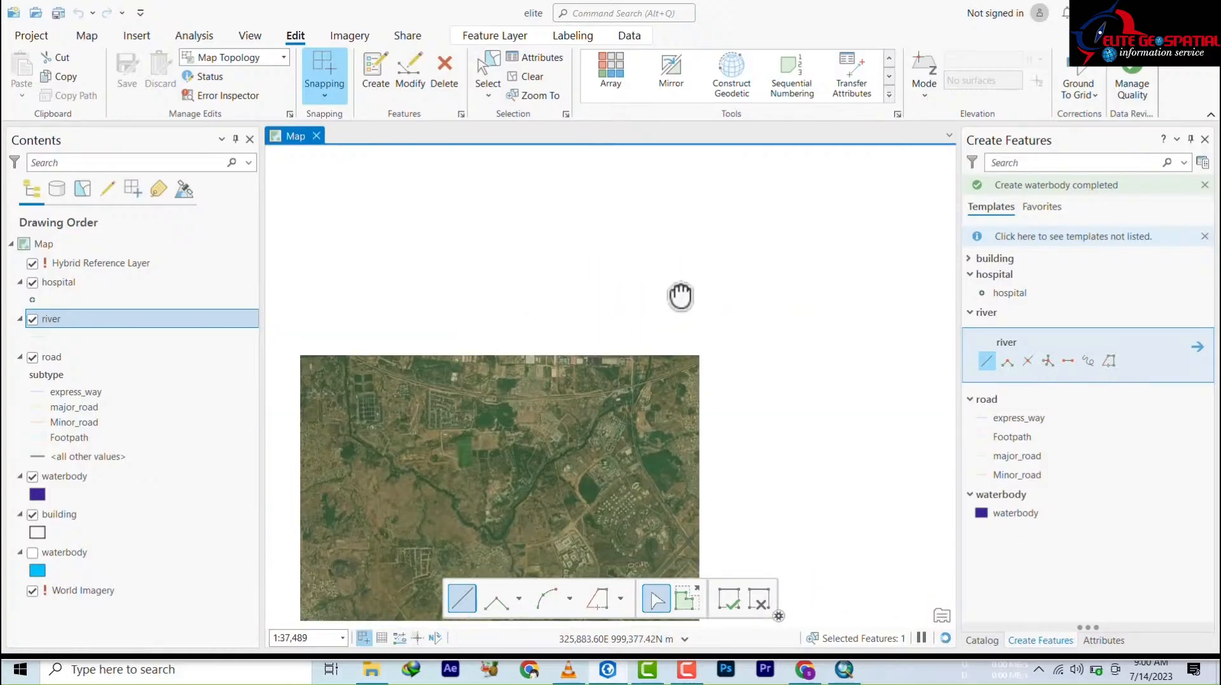
scroll(670, 363, "up", 2)
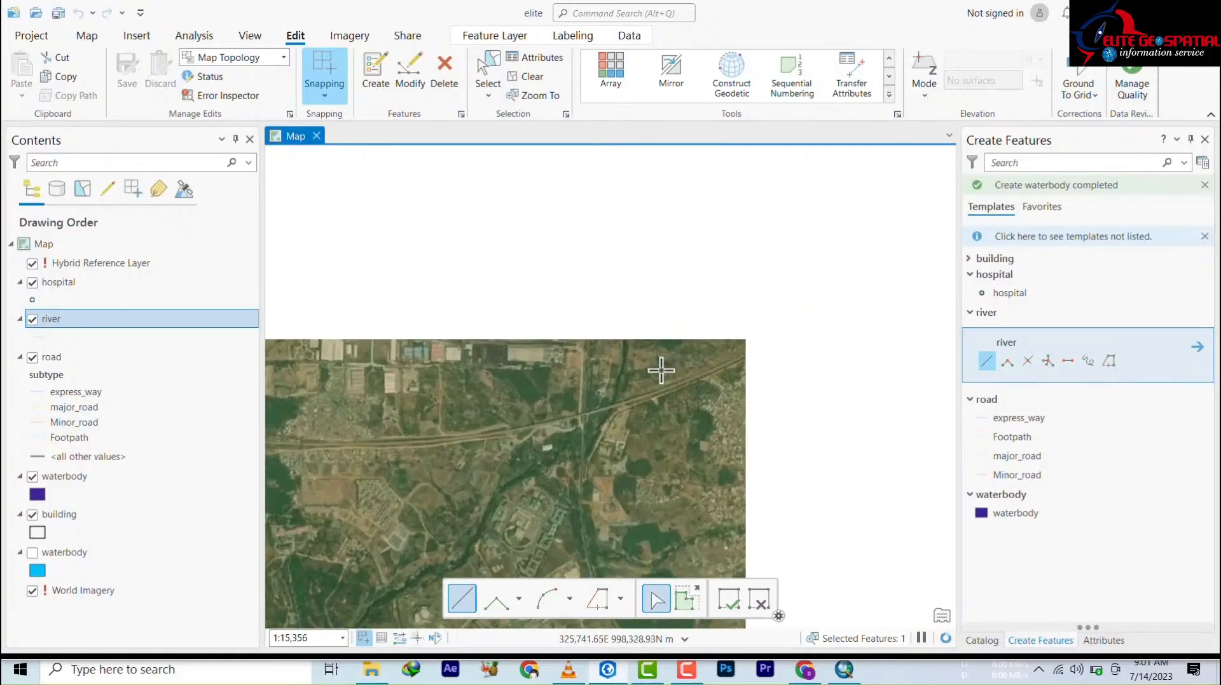
scroll(661, 371, "up", 1)
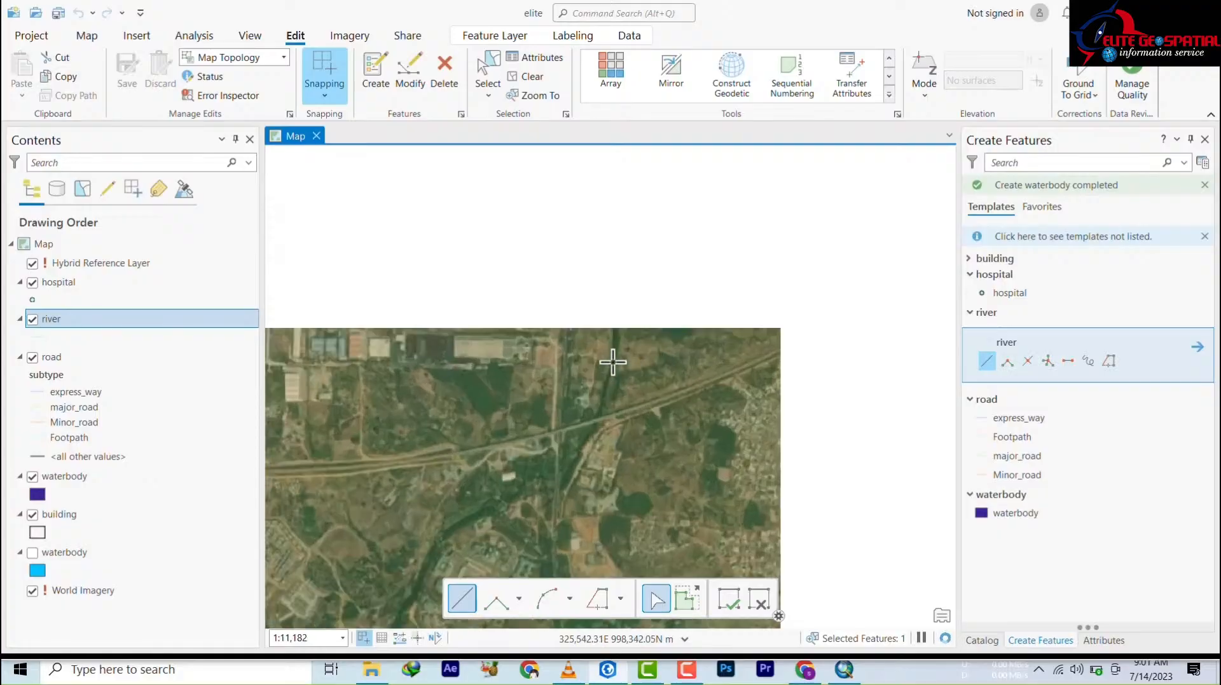
scroll(613, 362, "up", 2)
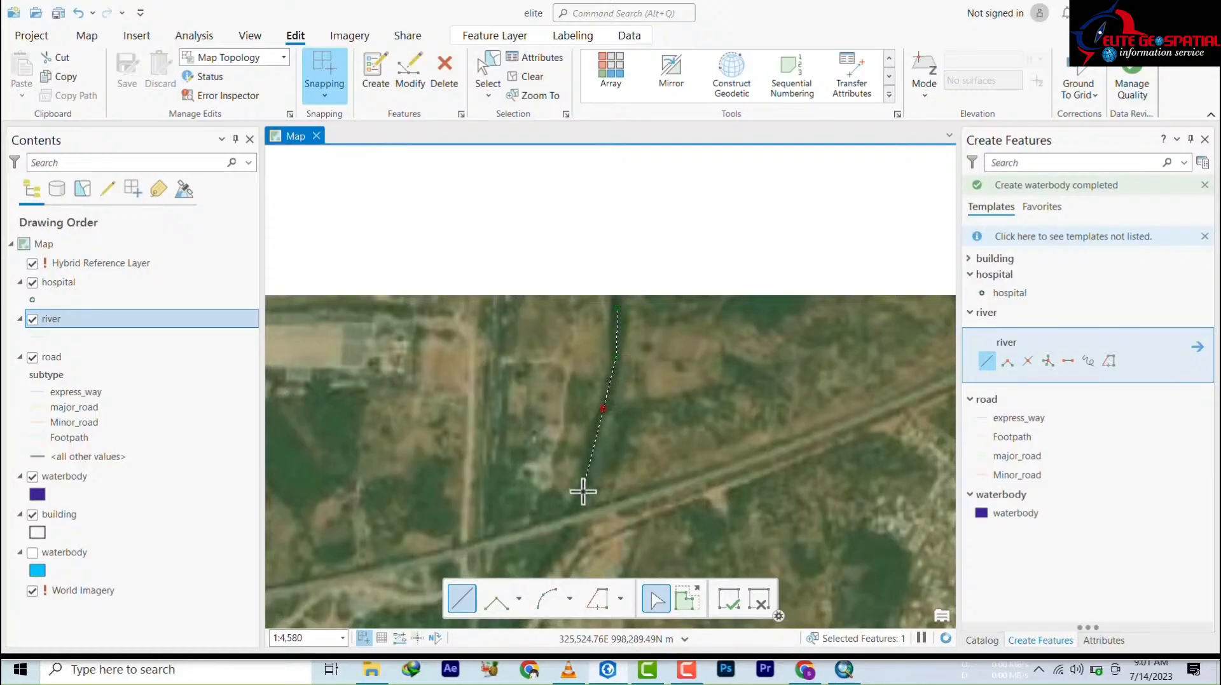
left_click_drag(596, 410, 749, 241)
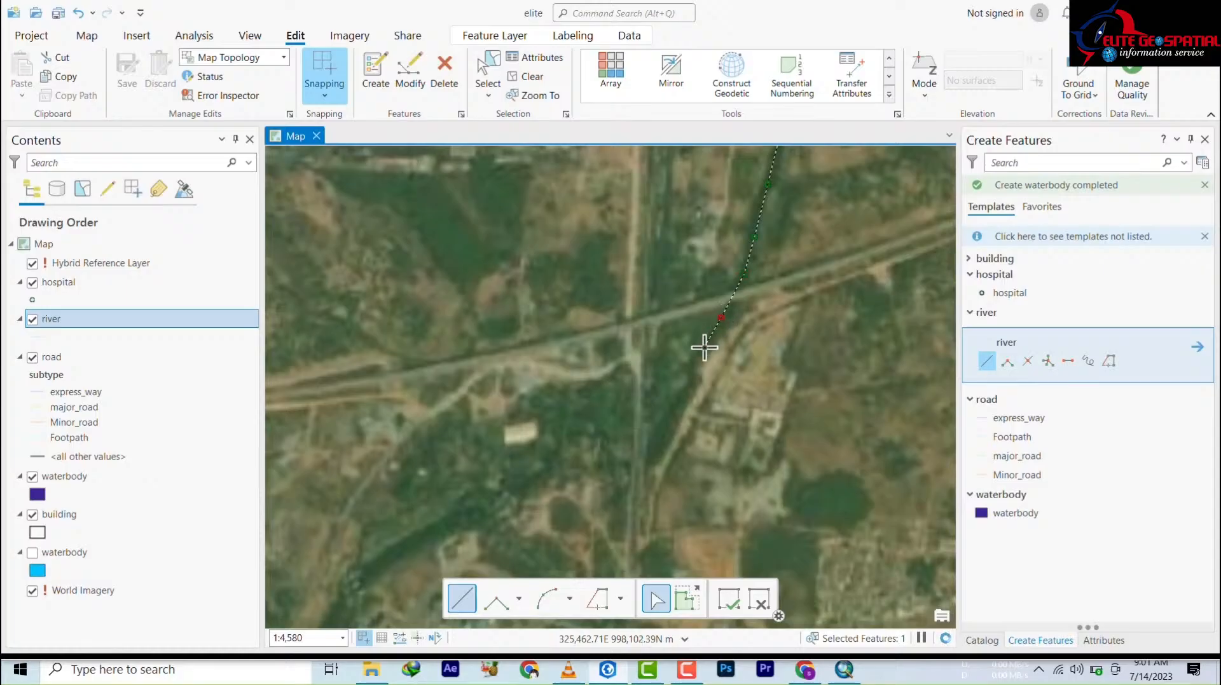
- Dismiss the low-battery notice and extend the river line southwest from the expressway crossing past the north-south road
scroll(690, 384, "down", 5)
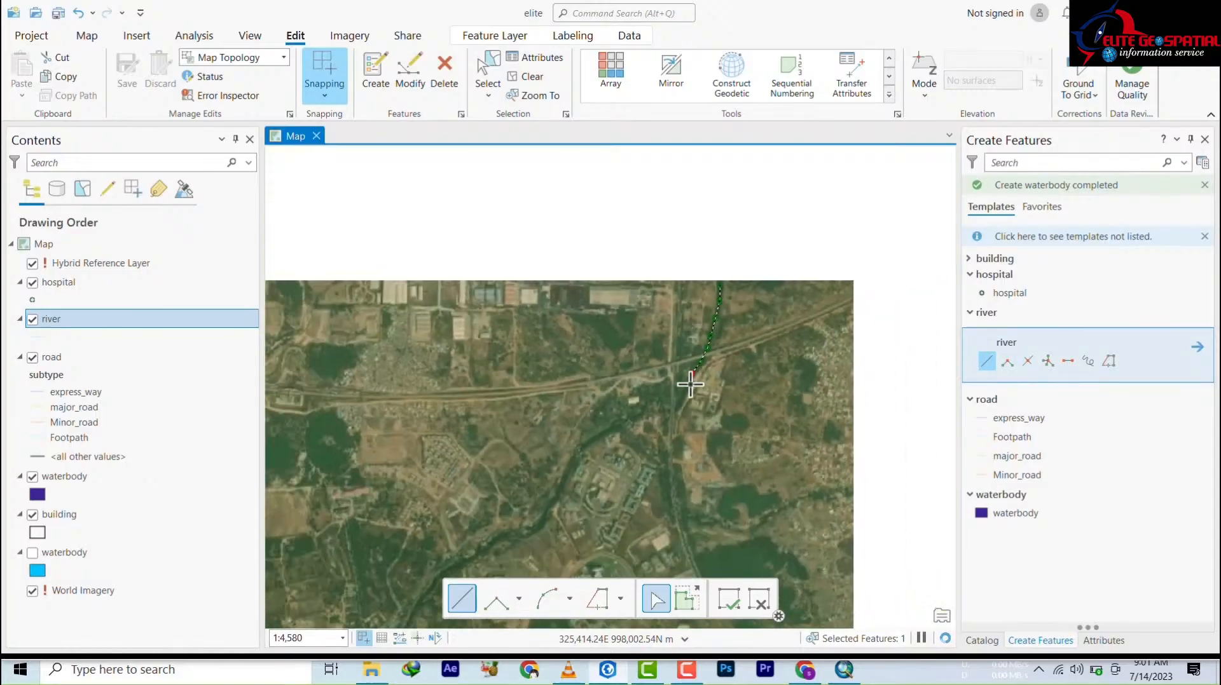
scroll(690, 384, "down", 1)
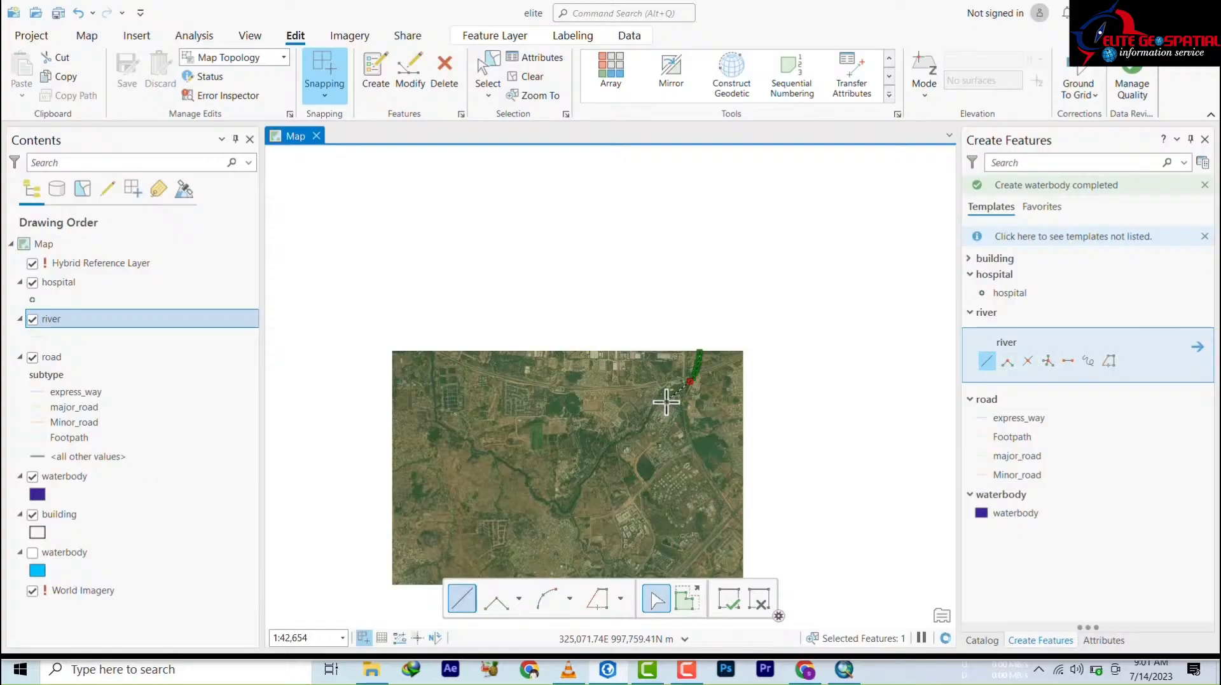
scroll(670, 394, "up", 2)
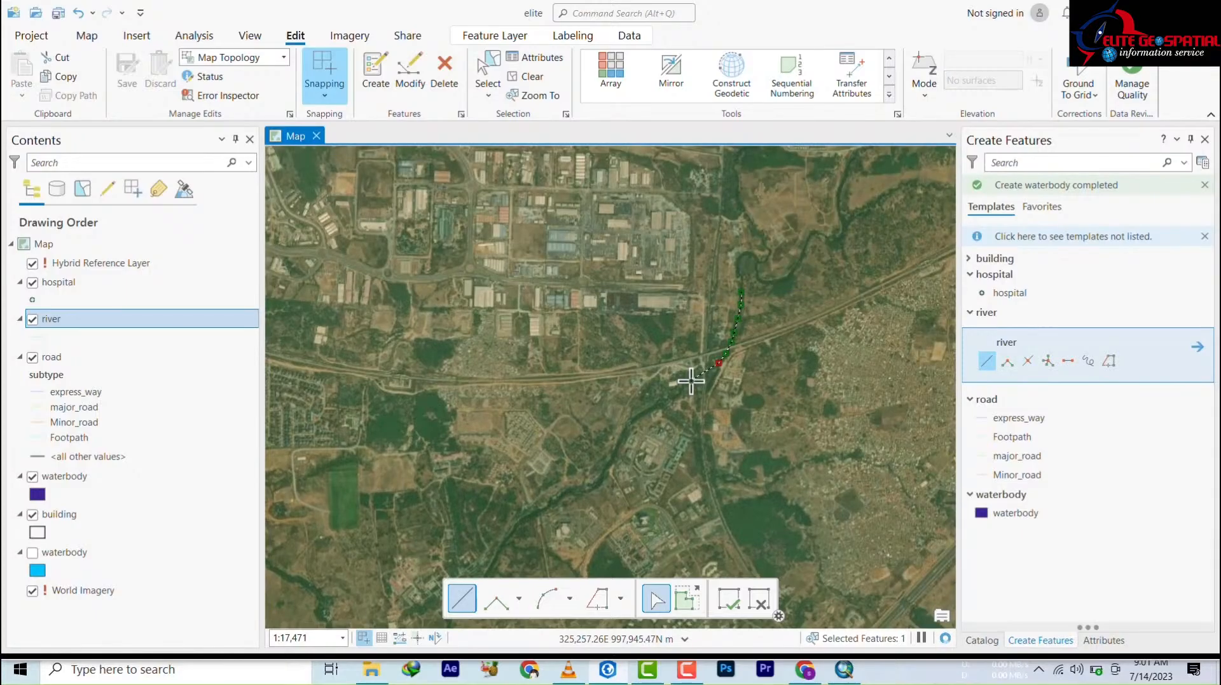
scroll(691, 386, "down", 2)
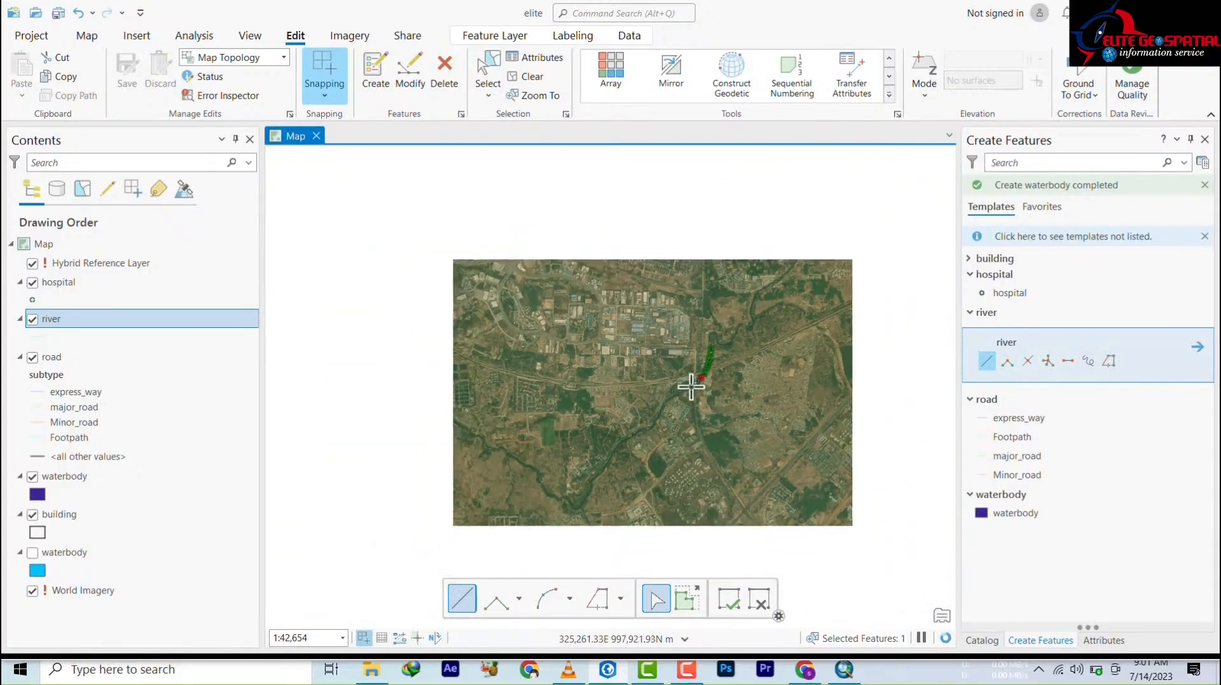
scroll(689, 388, "up", 4)
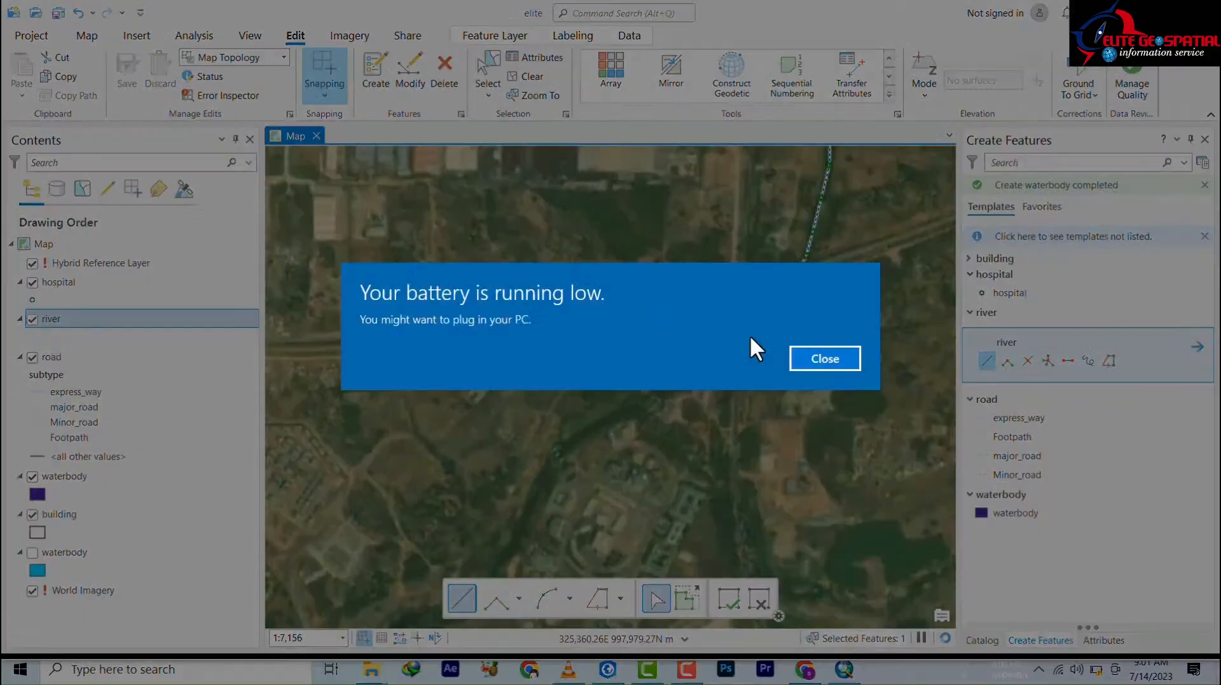
left_click(827, 358)
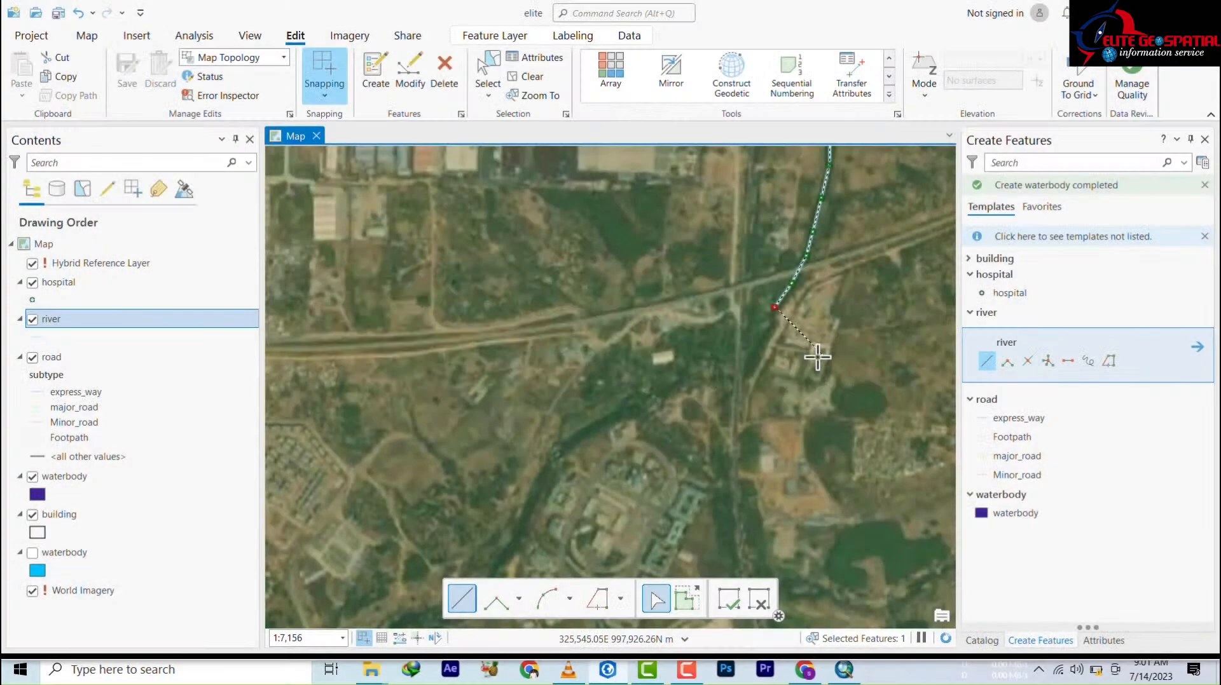
left_click(751, 344)
left_click(703, 377)
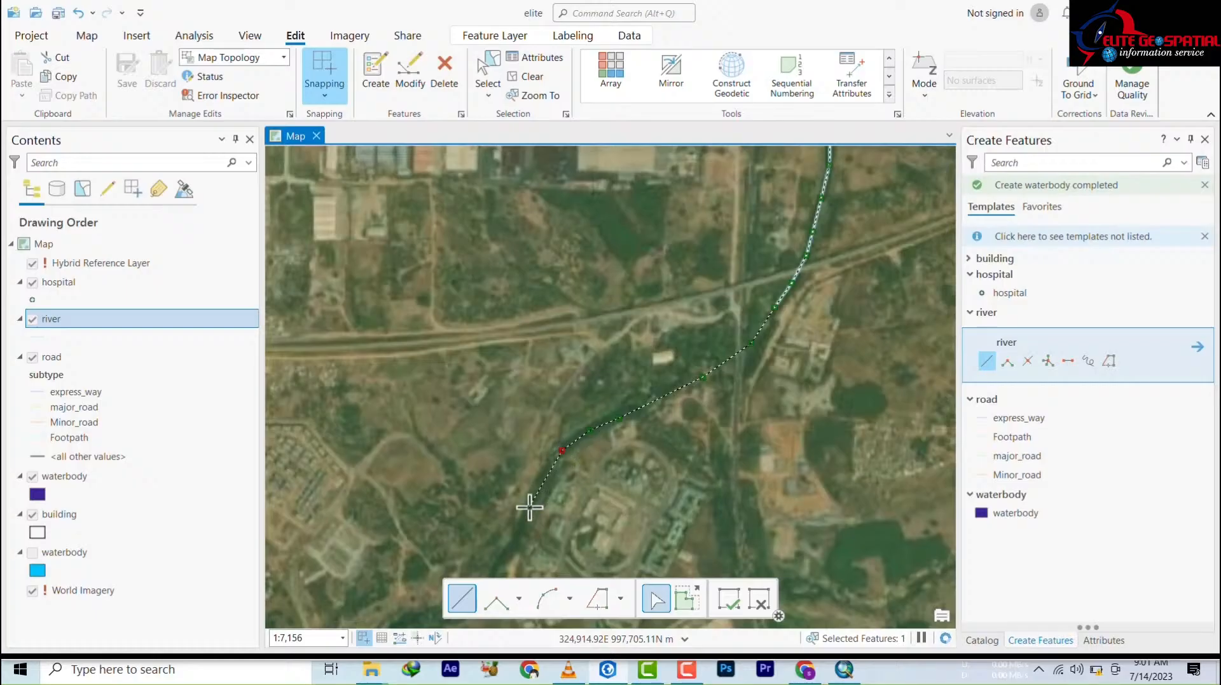
- Continue the river line past the large building complex and around the bend where the channel turns west
mouse_move(661, 356)
left_mouse_down()
mouse_move(695, 266)
mouse_move(757, 196)
left_mouse_up()
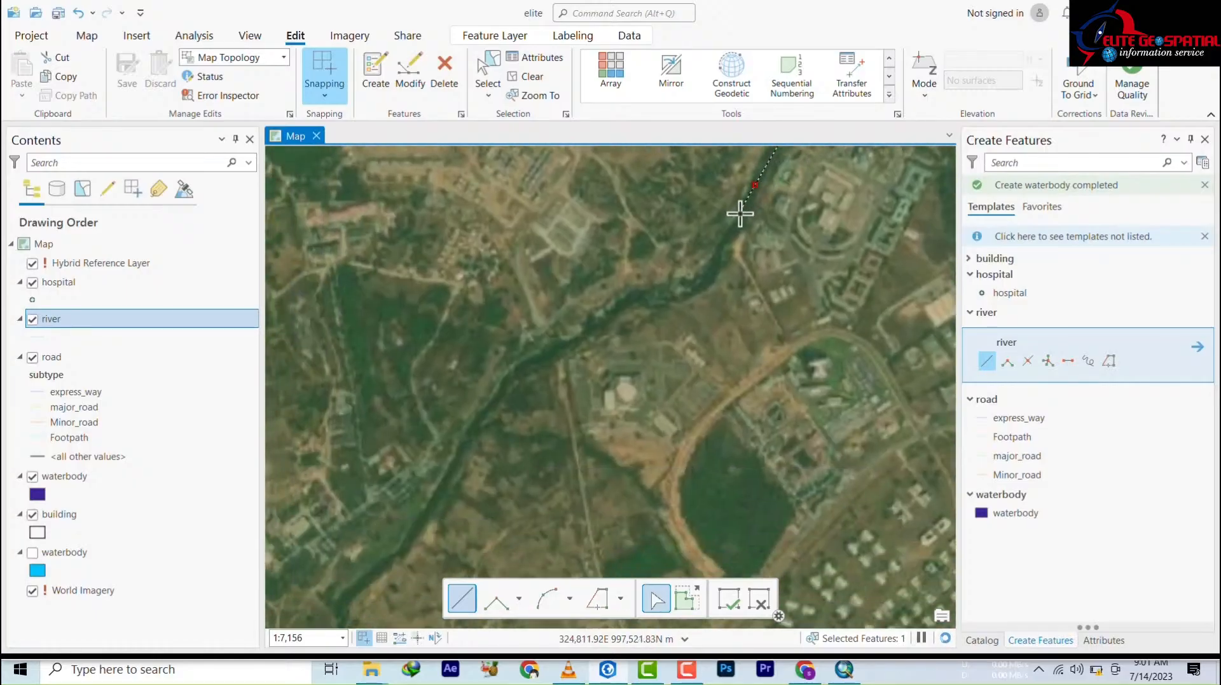
left_click(725, 242)
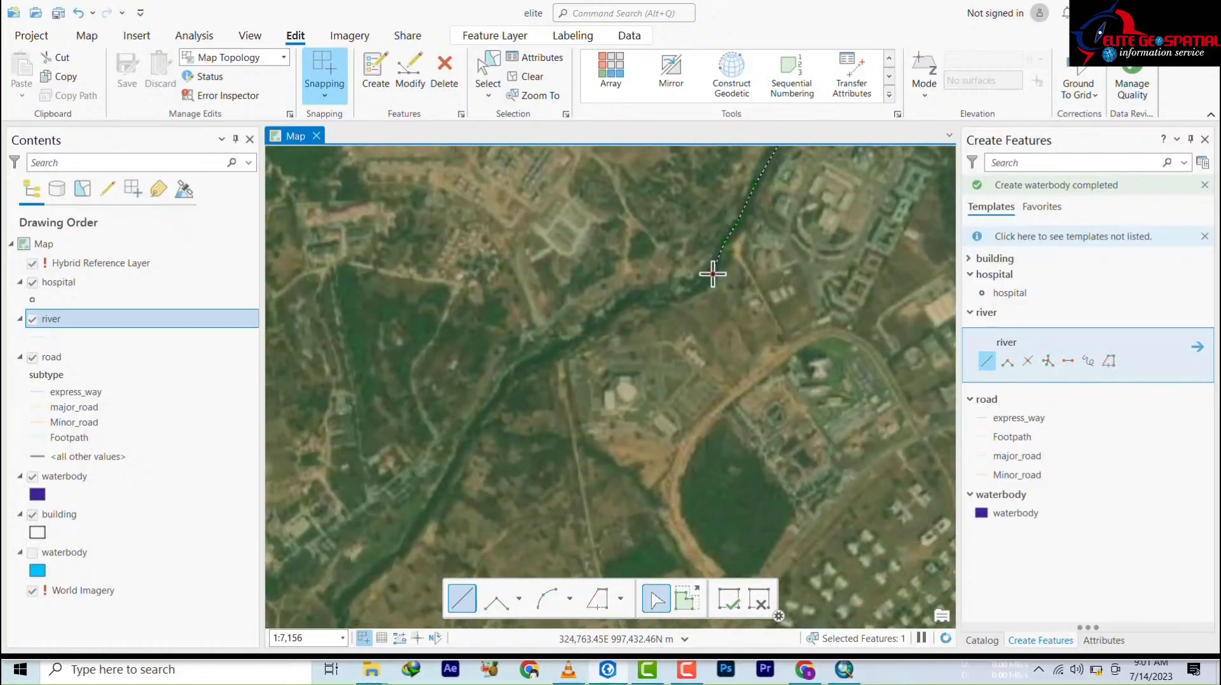
left_click(697, 293)
left_click(666, 298)
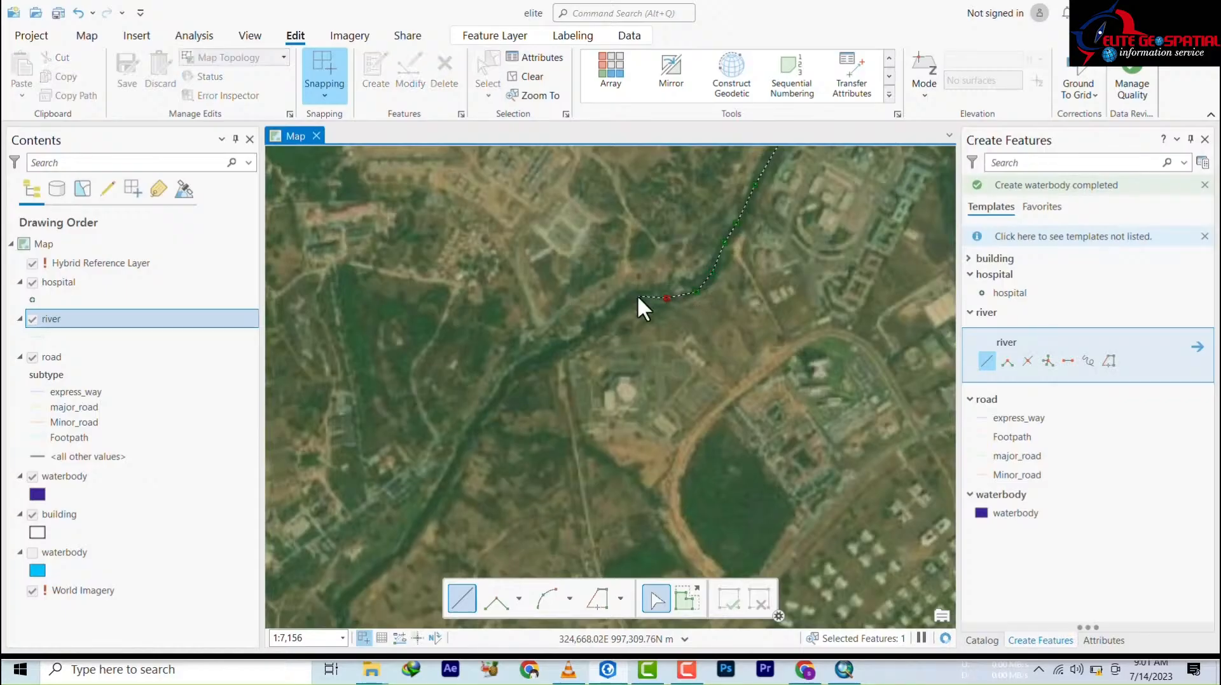
left_click(637, 295)
left_click(618, 301)
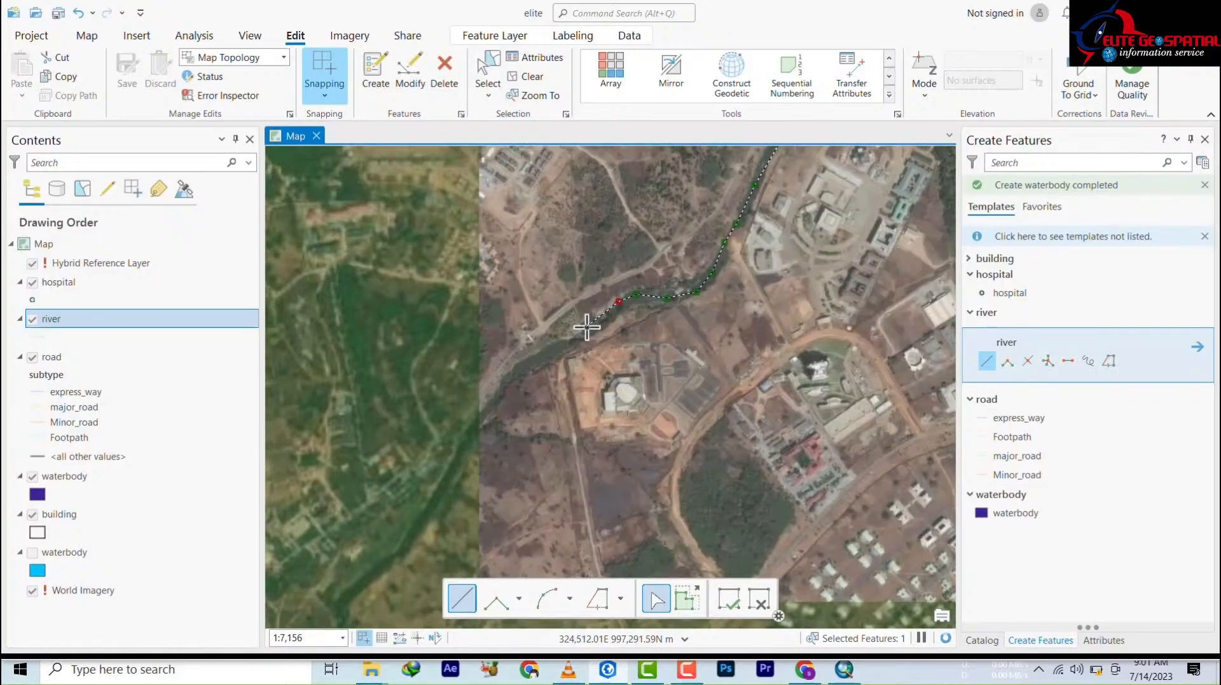
- Trace the river southwest along the straighter channel beyond the domed building and finish the line
left_click(555, 348)
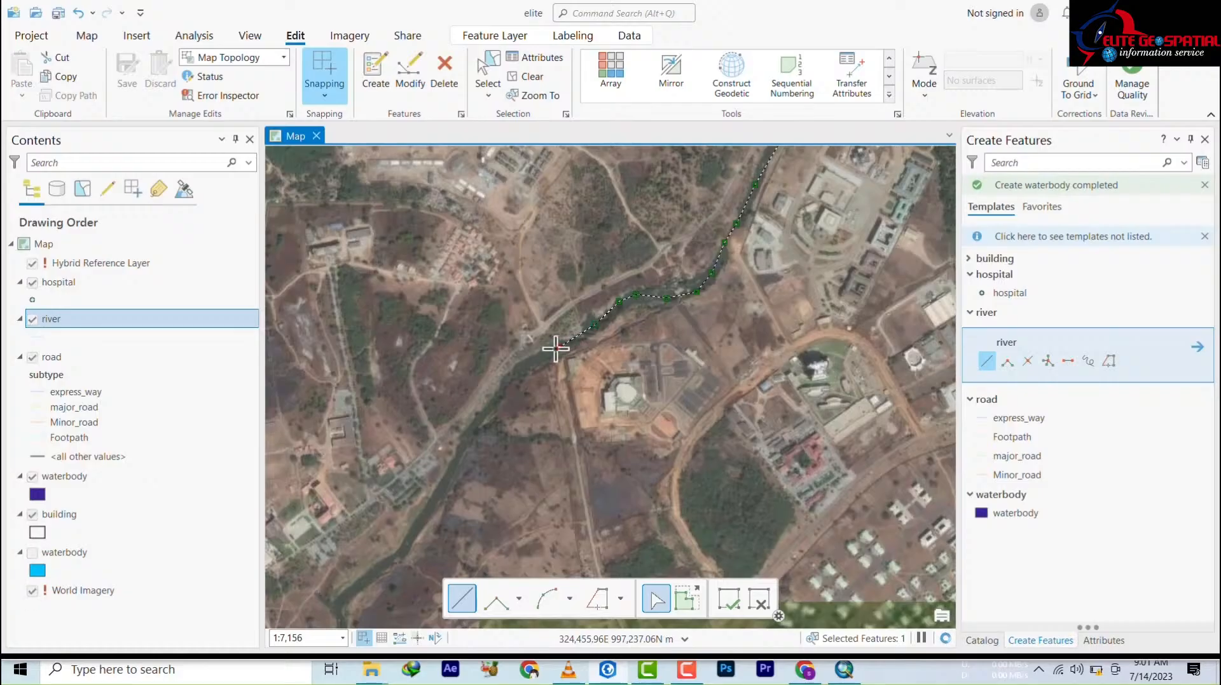
left_click(502, 384)
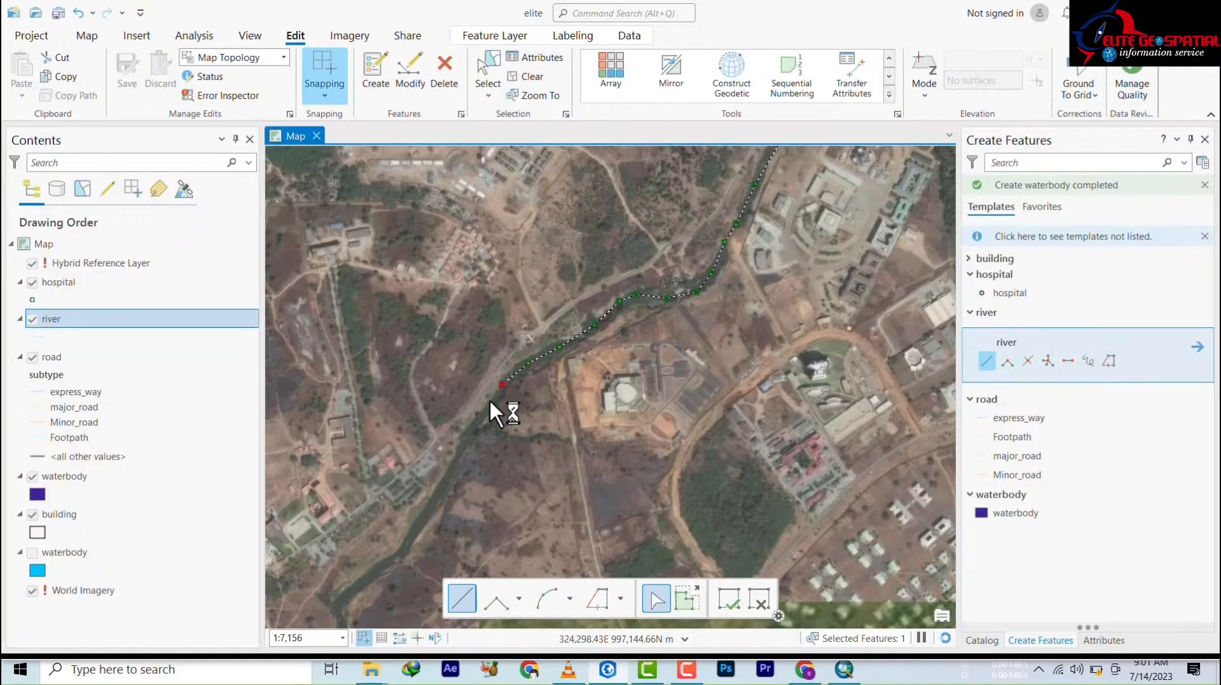
left_click(471, 432)
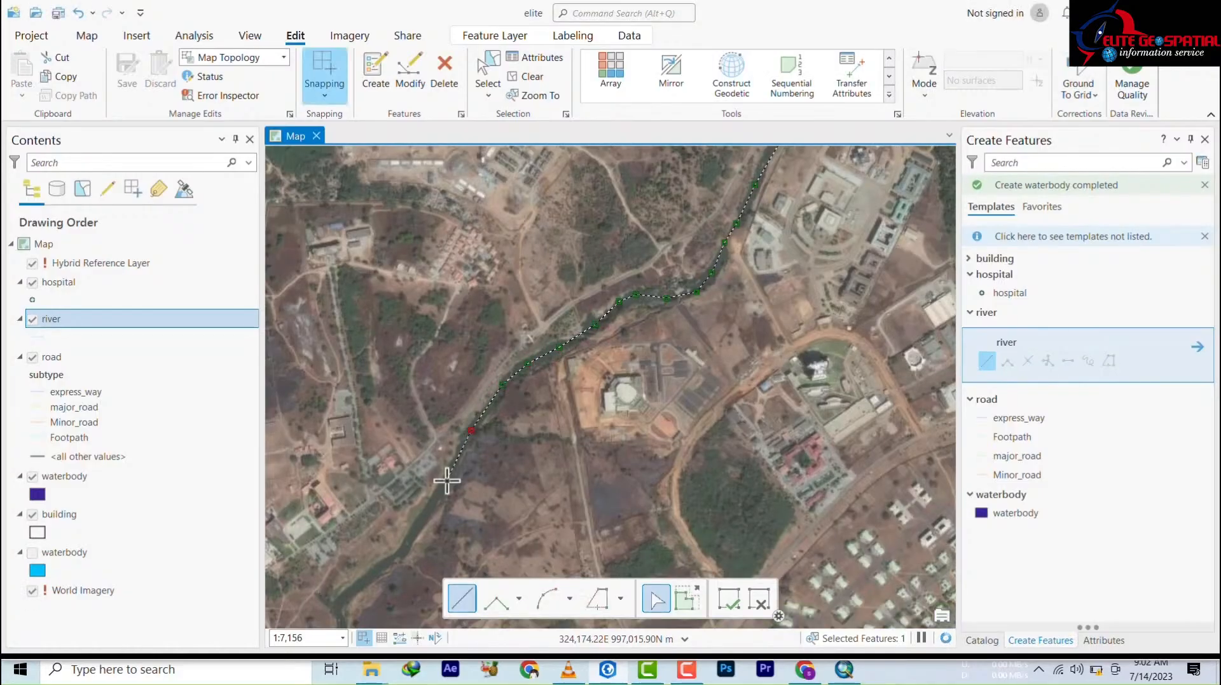
left_click(421, 517)
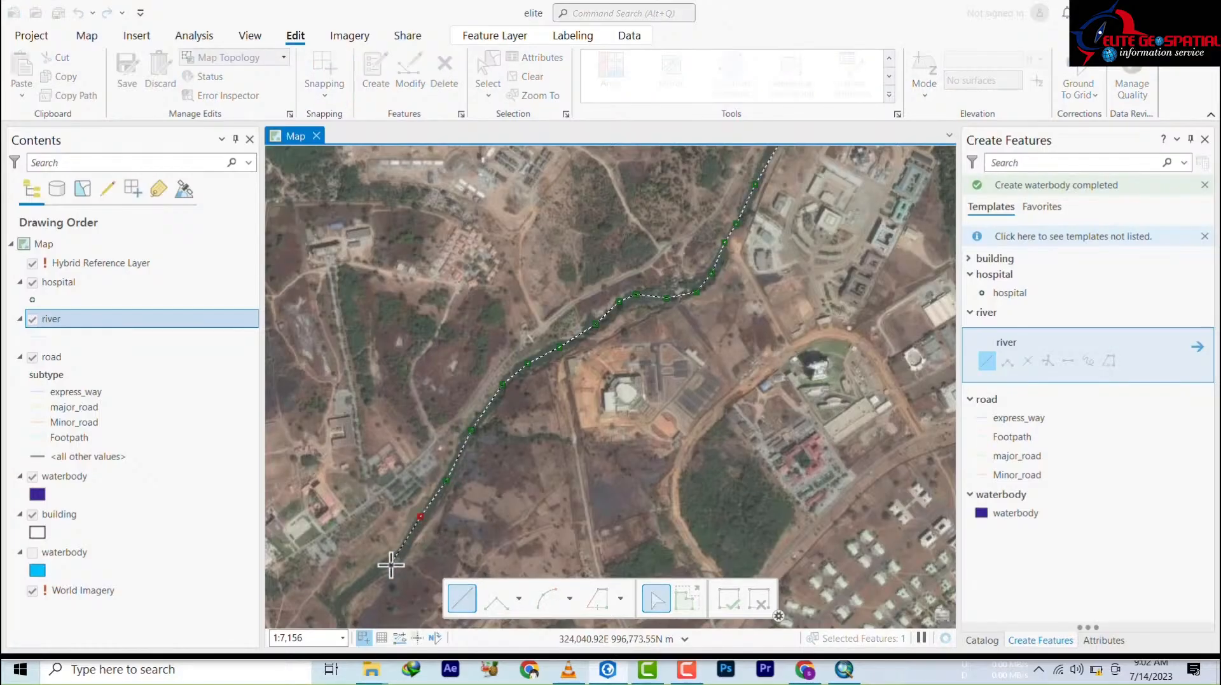
double_click(398, 553)
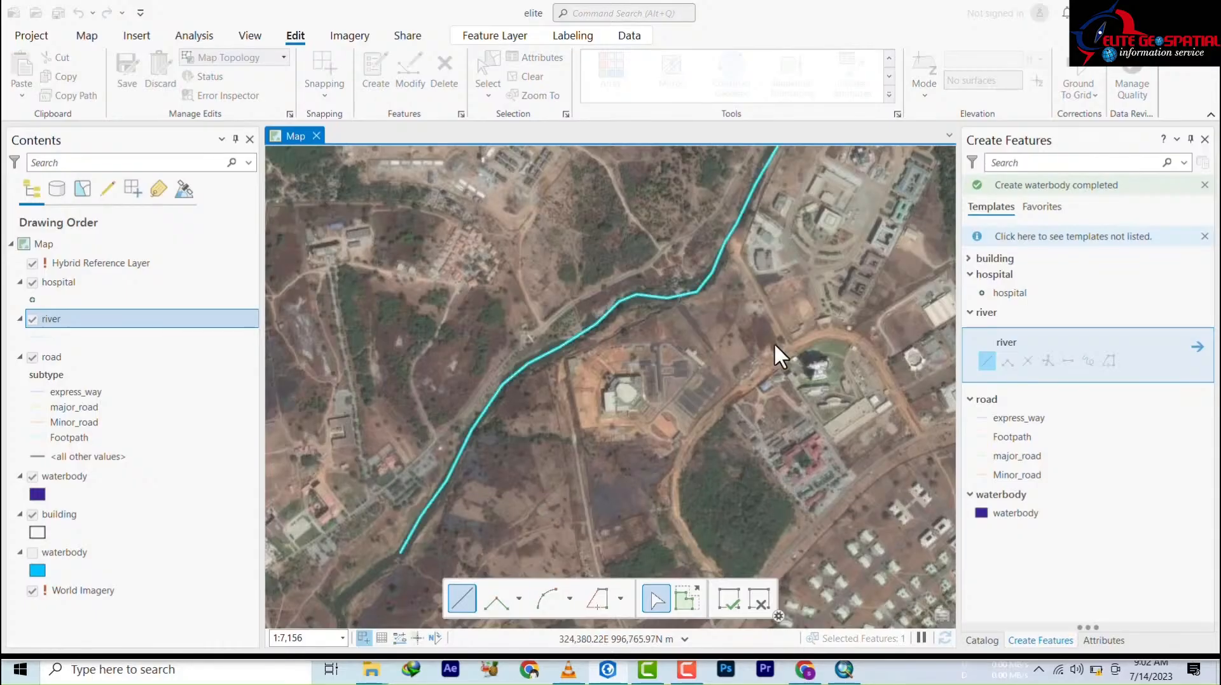
scroll(591, 318, "up", 1)
scroll(591, 321, "down", 4)
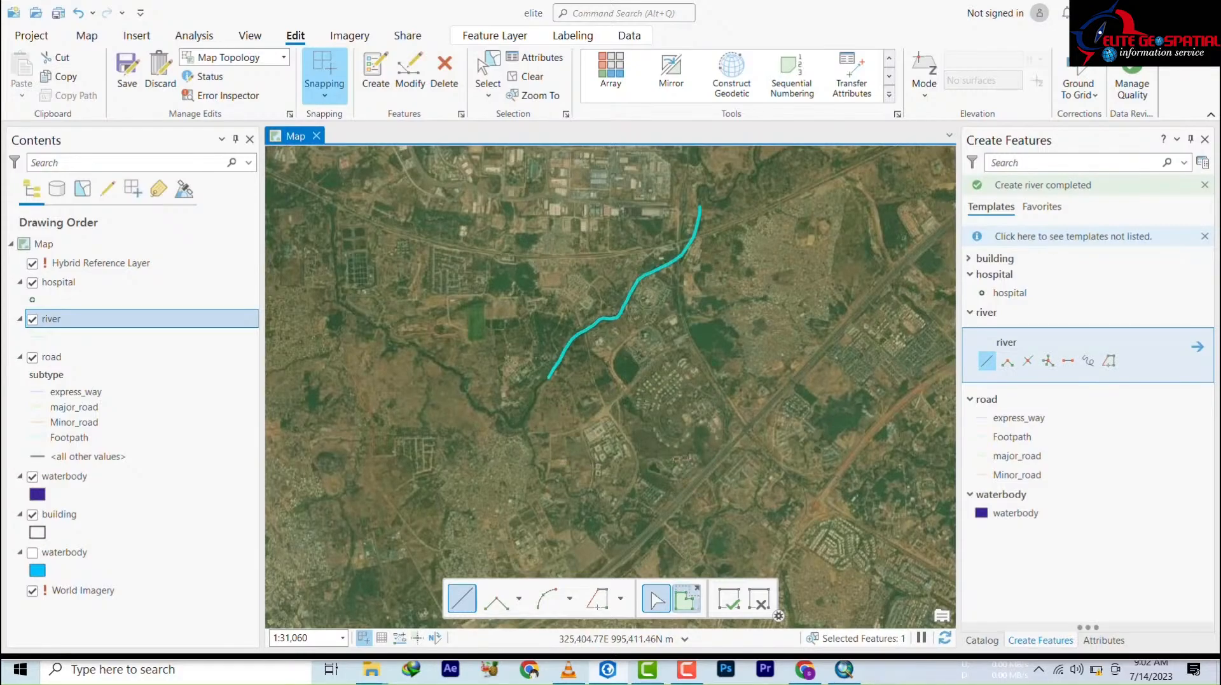
- Save the edits made to the digitized hospital points around Abuja
mouse_move(691, 678)
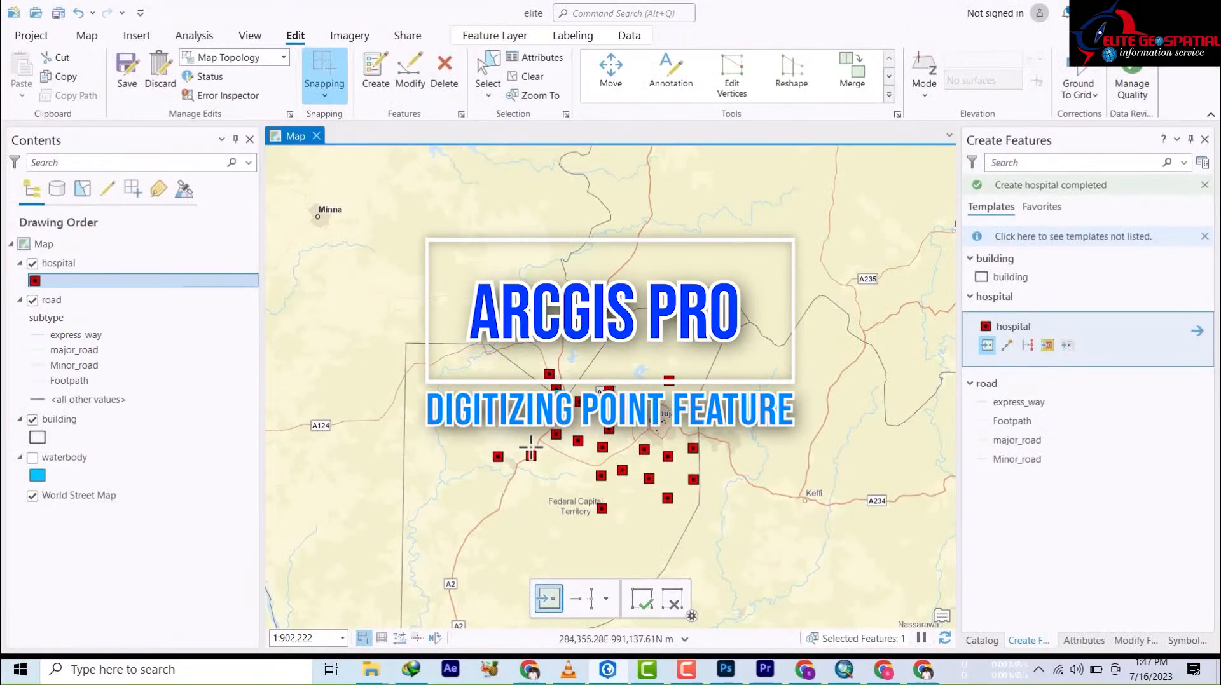
left_click(674, 534)
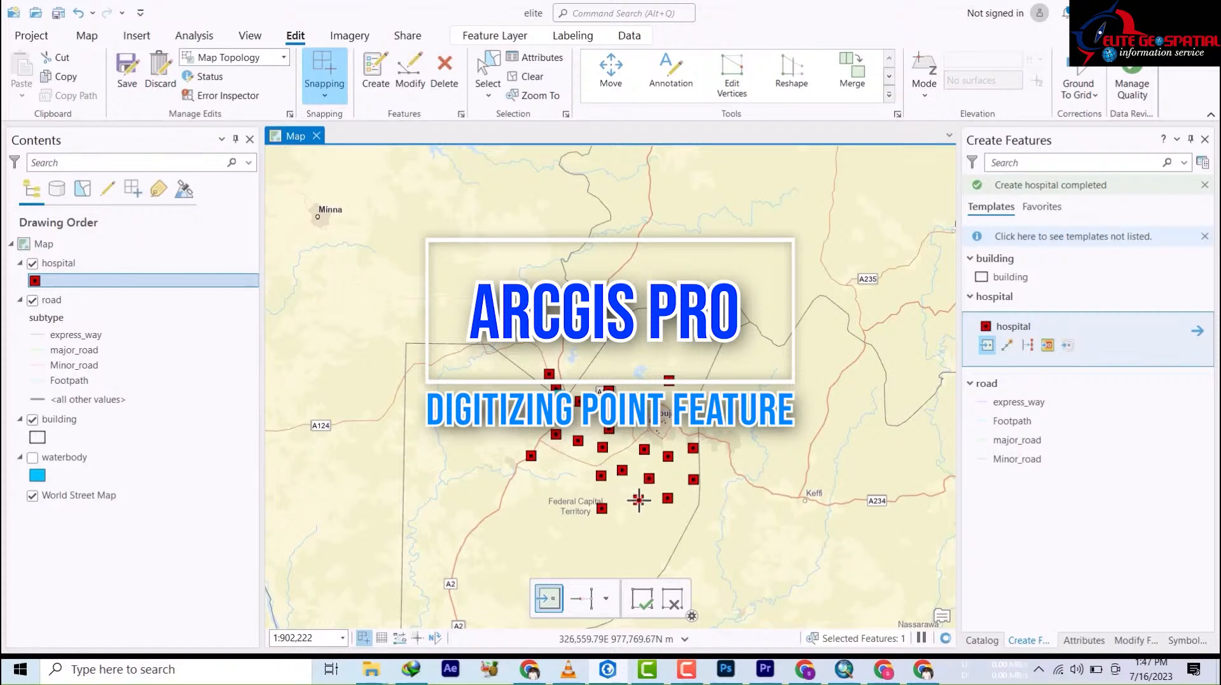
scroll(634, 502, "up", 3)
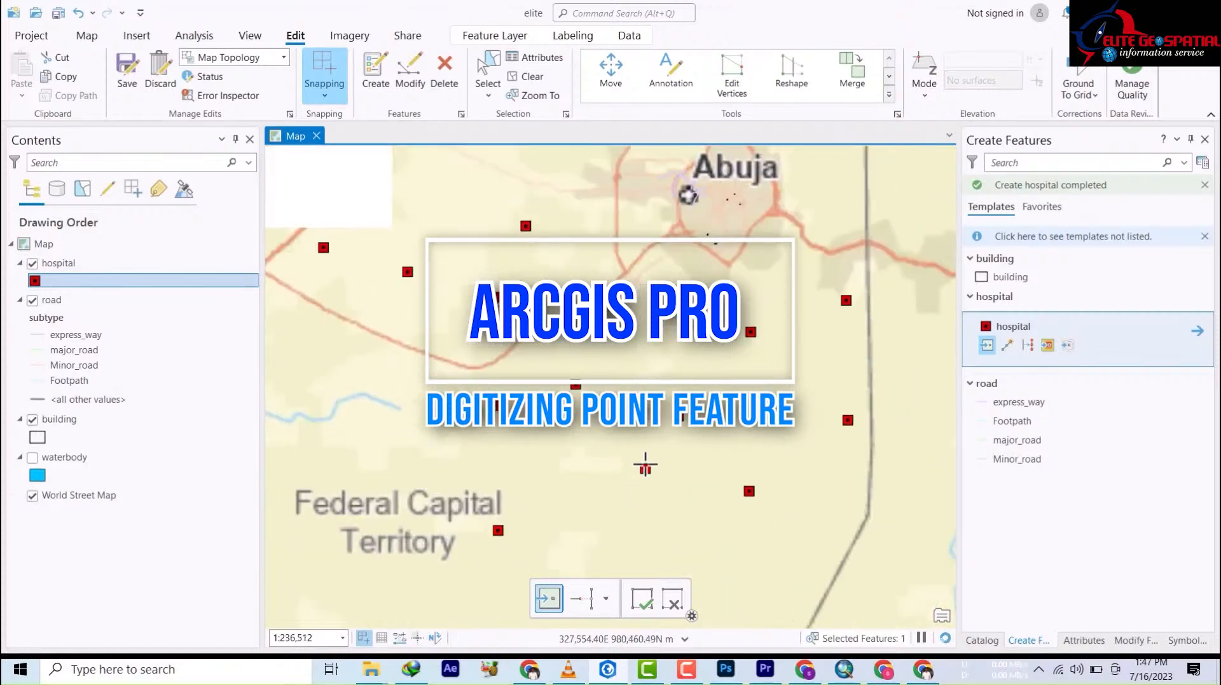
scroll(754, 512, "down", 3)
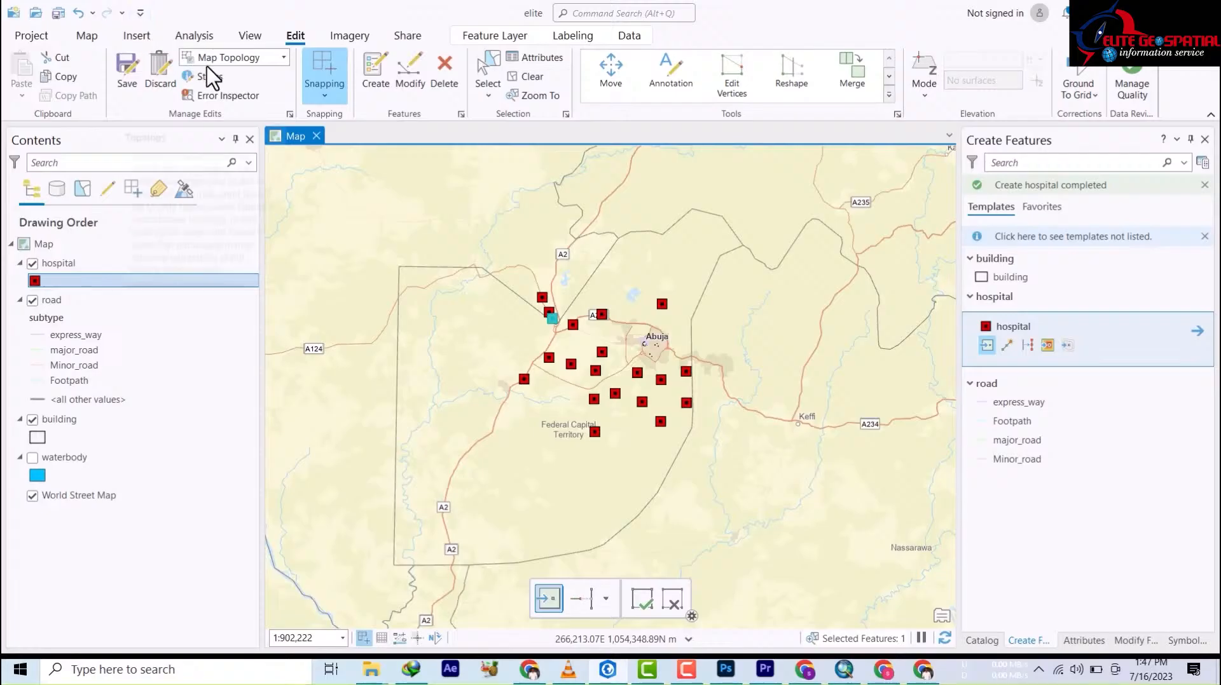
left_click(129, 71)
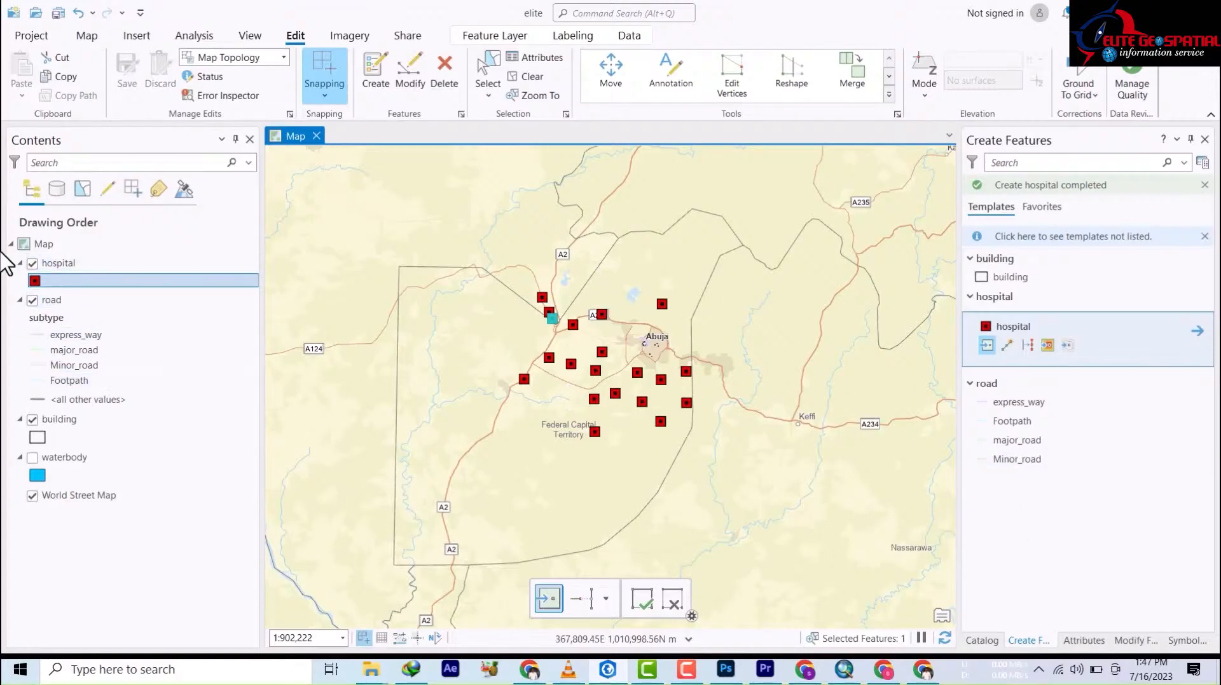
- Select the hospital layer and bring up its available layer commands
left_click(61, 265)
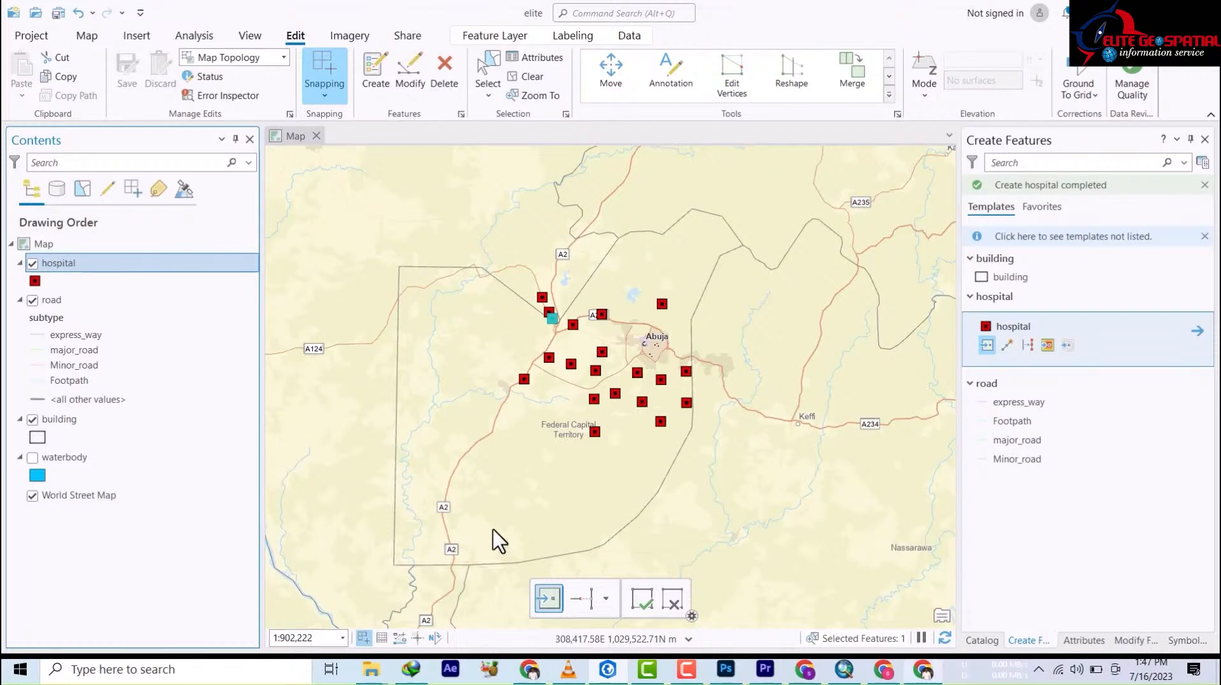
right_click(61, 272)
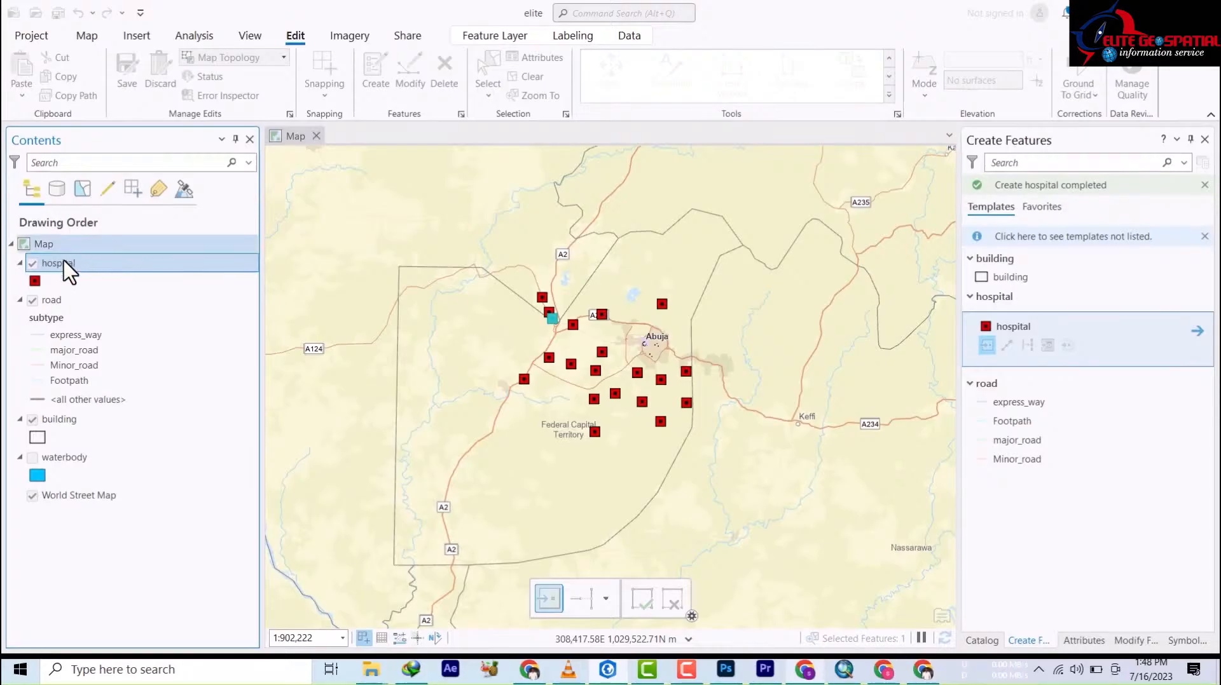
left_click(66, 264)
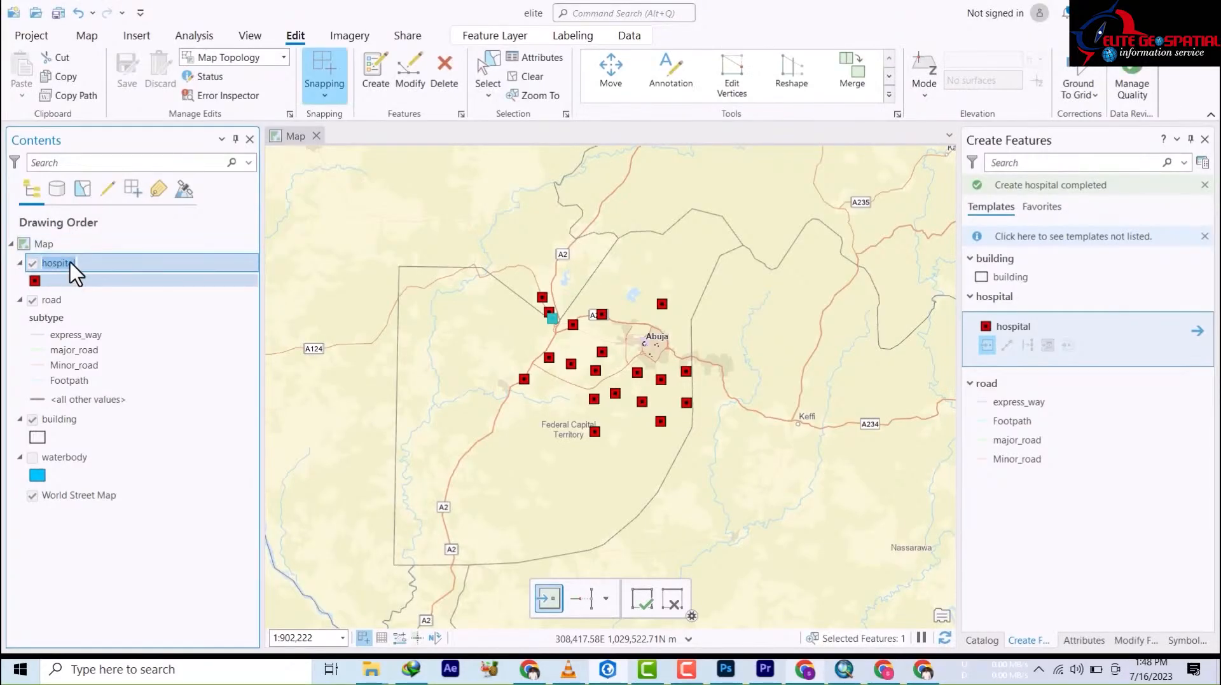
right_click(69, 265)
left_click(58, 321)
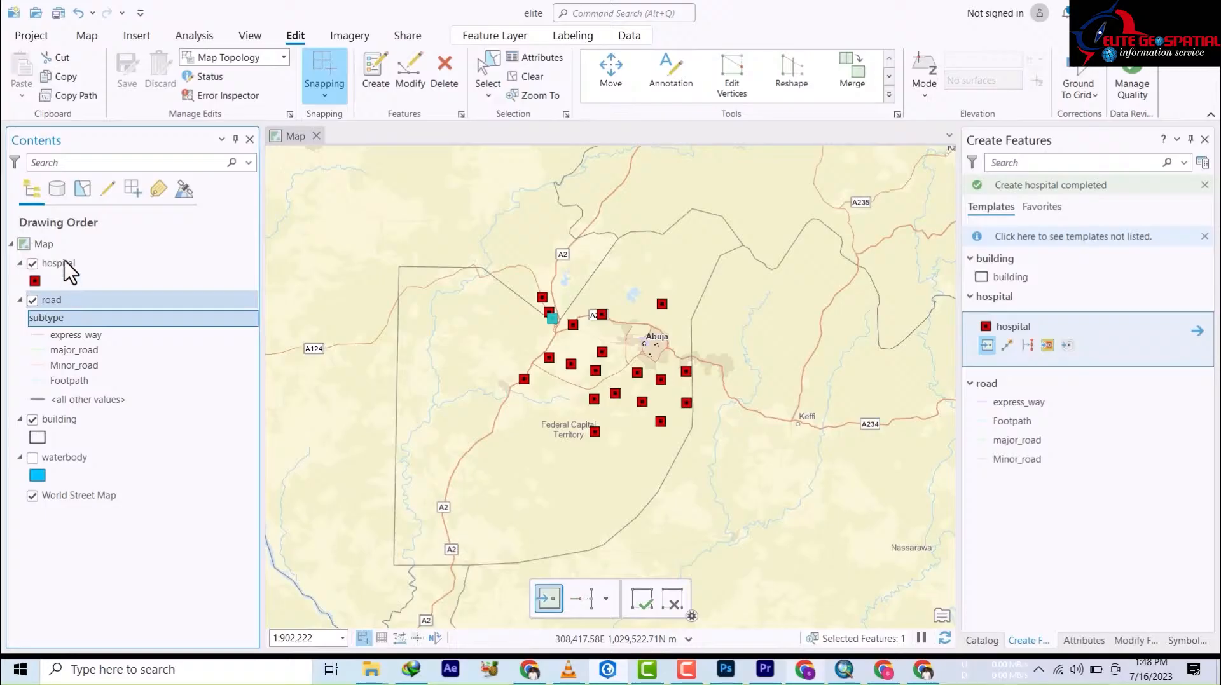
left_click(66, 263)
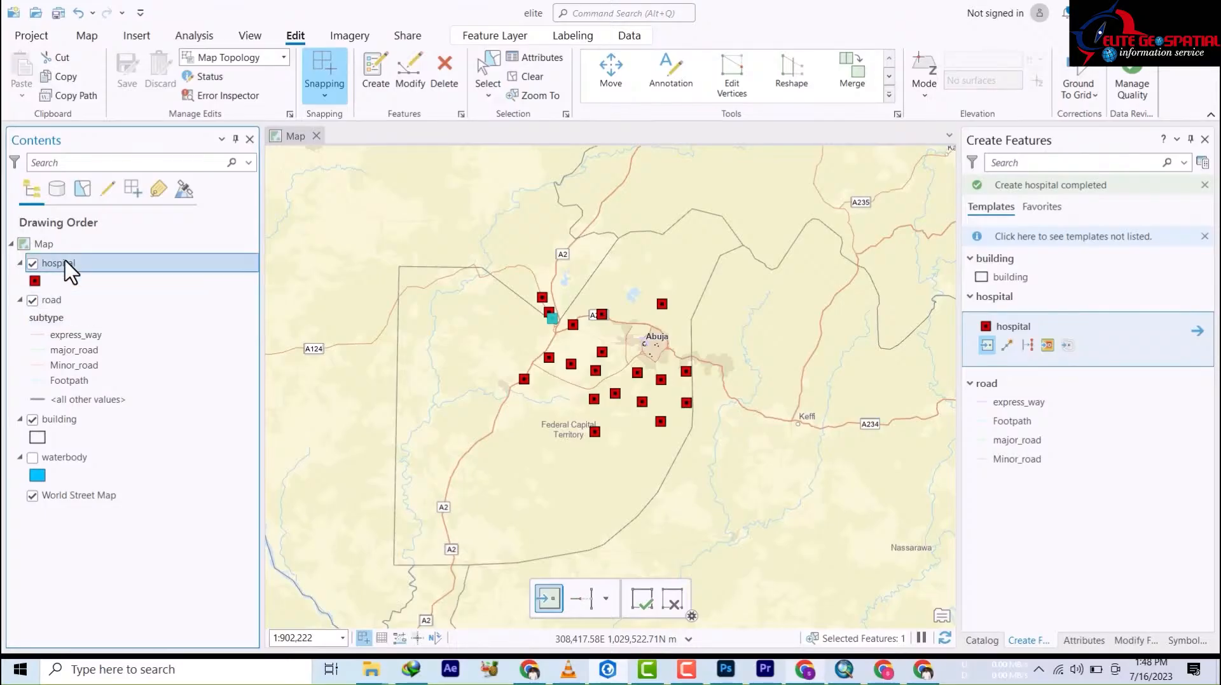
right_click(70, 271)
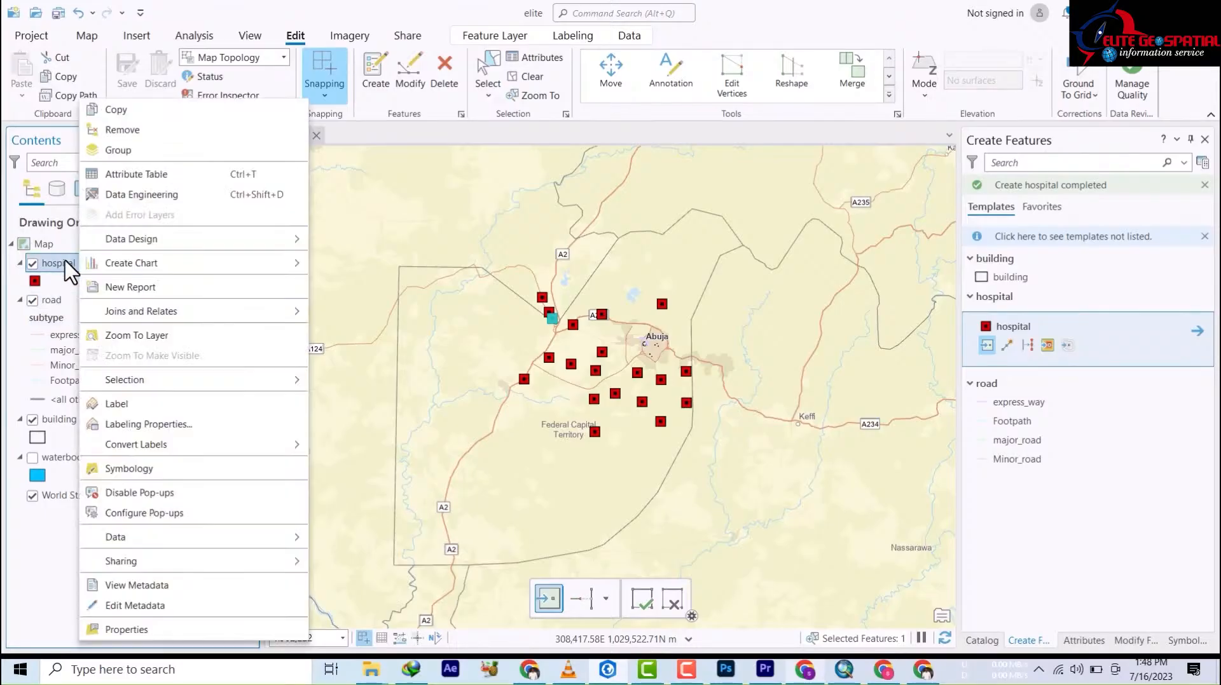
- Review all records in the hospital layer's attribute table and close the table
left_click(127, 175)
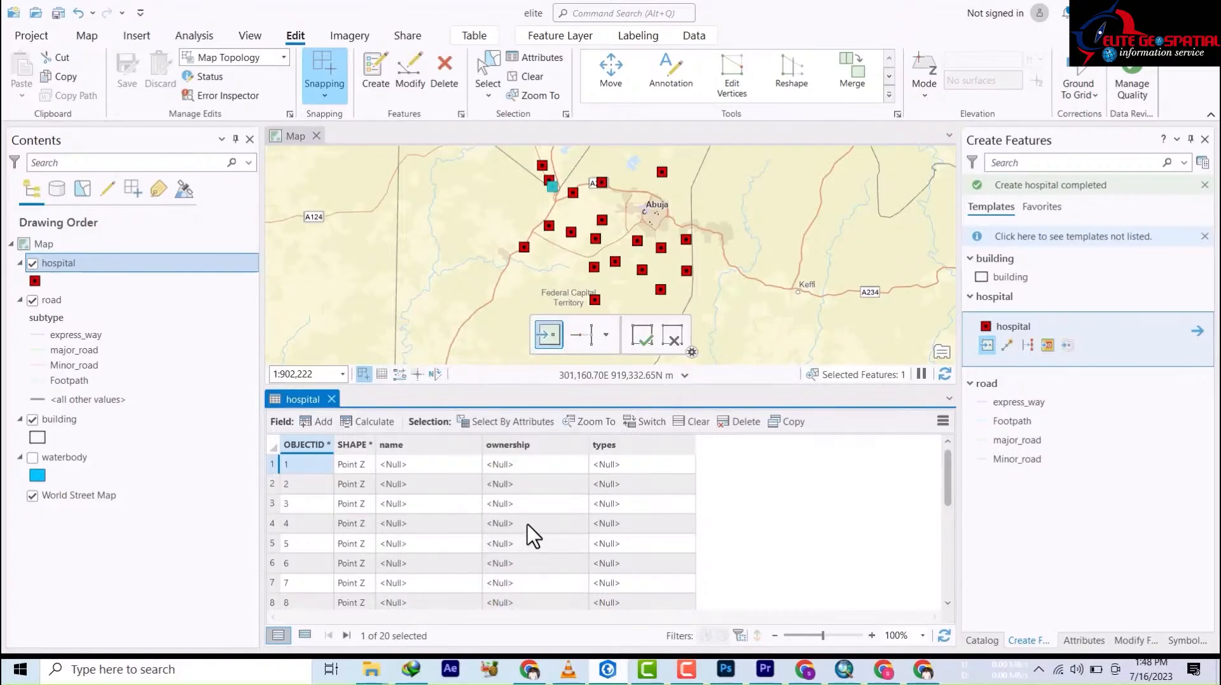
scroll(508, 562, "down", 5)
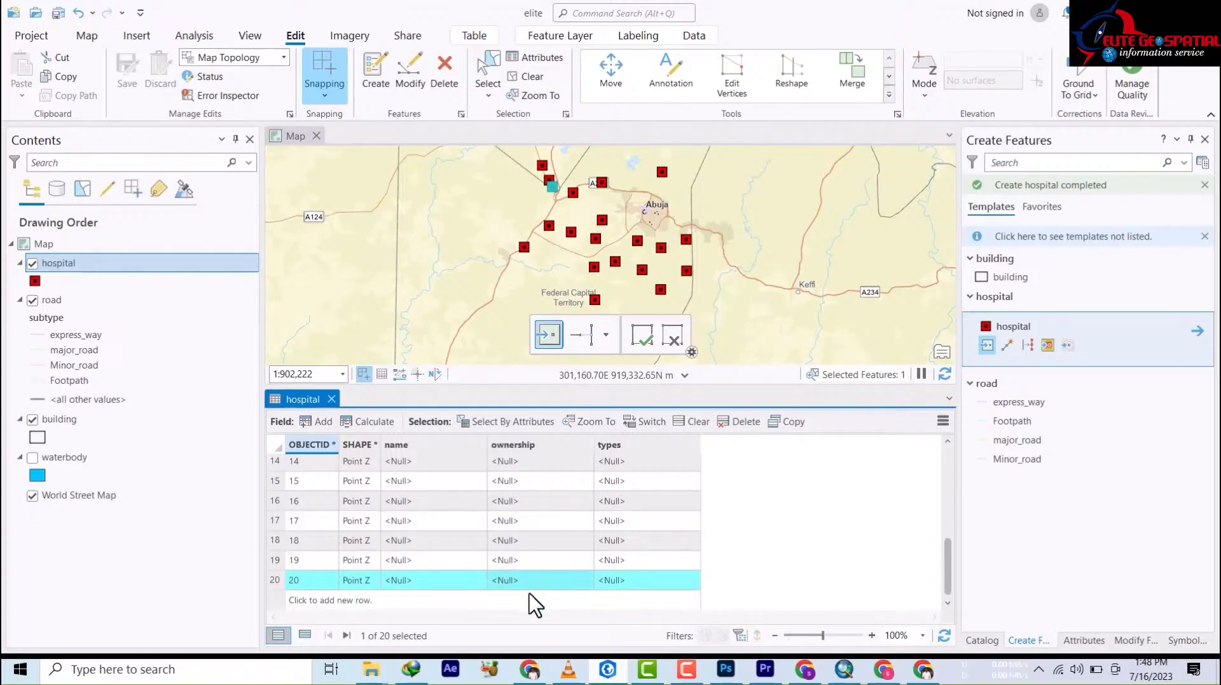
scroll(554, 538, "up", 5)
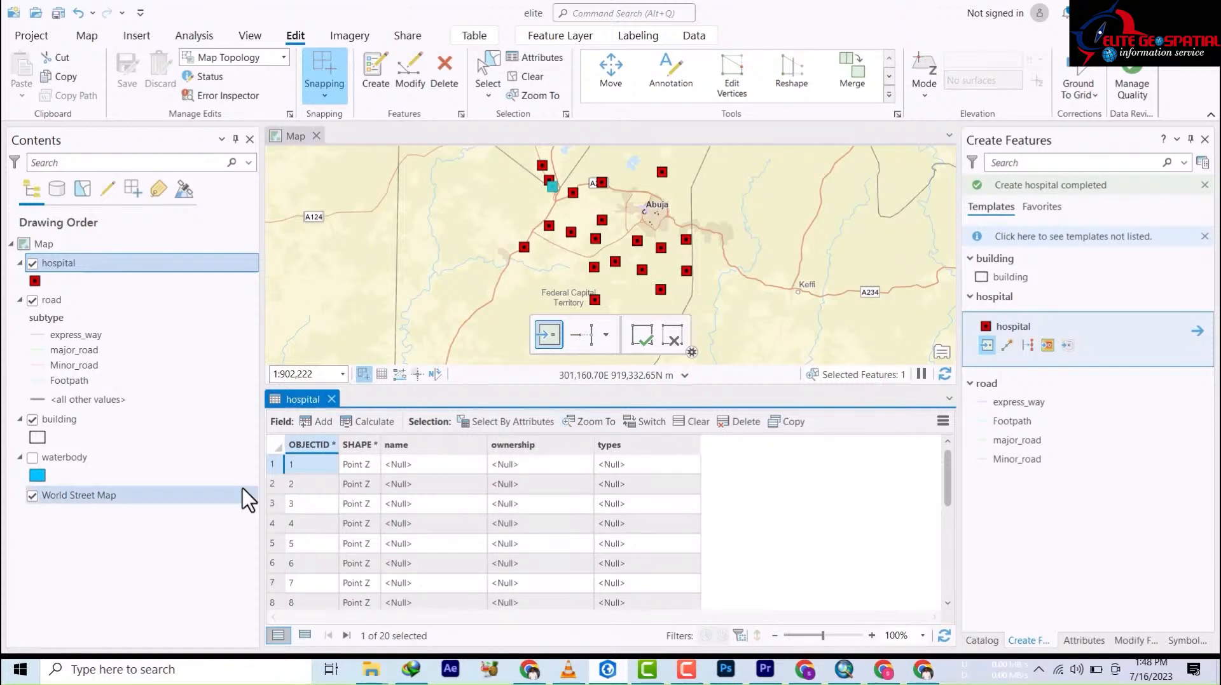
left_click(332, 399)
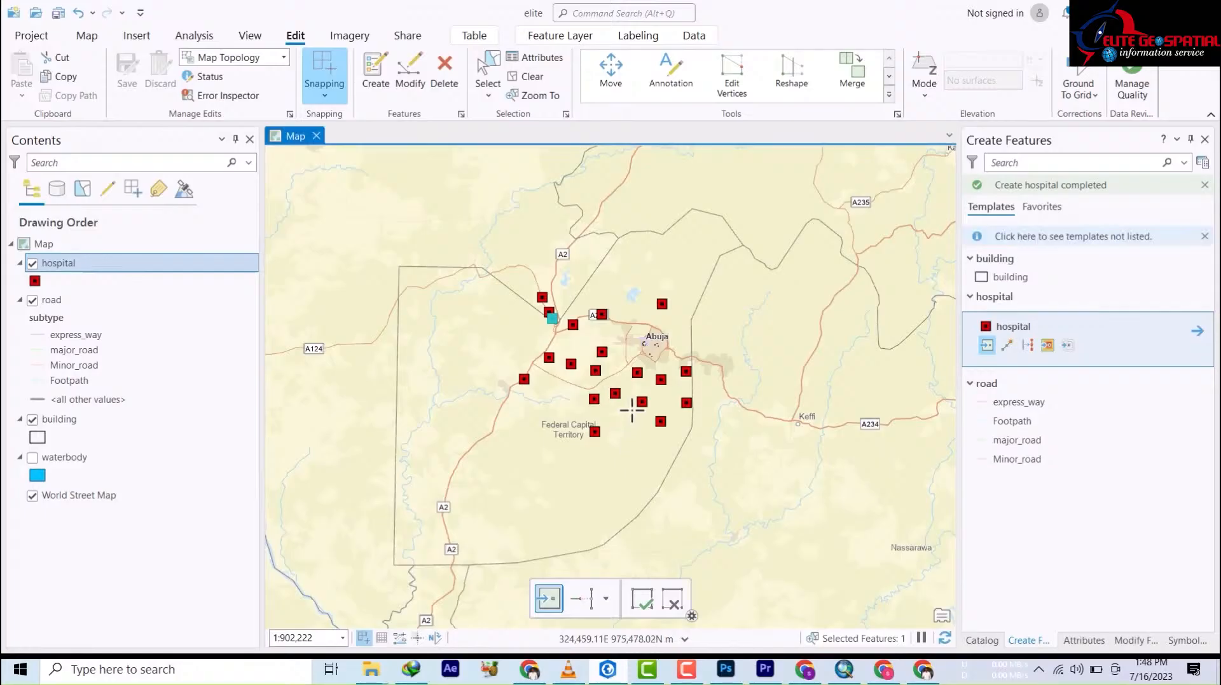
- Show the feature attributes for editing and select the hospital point at Dushekoro on the map
scroll(623, 379, "up", 4)
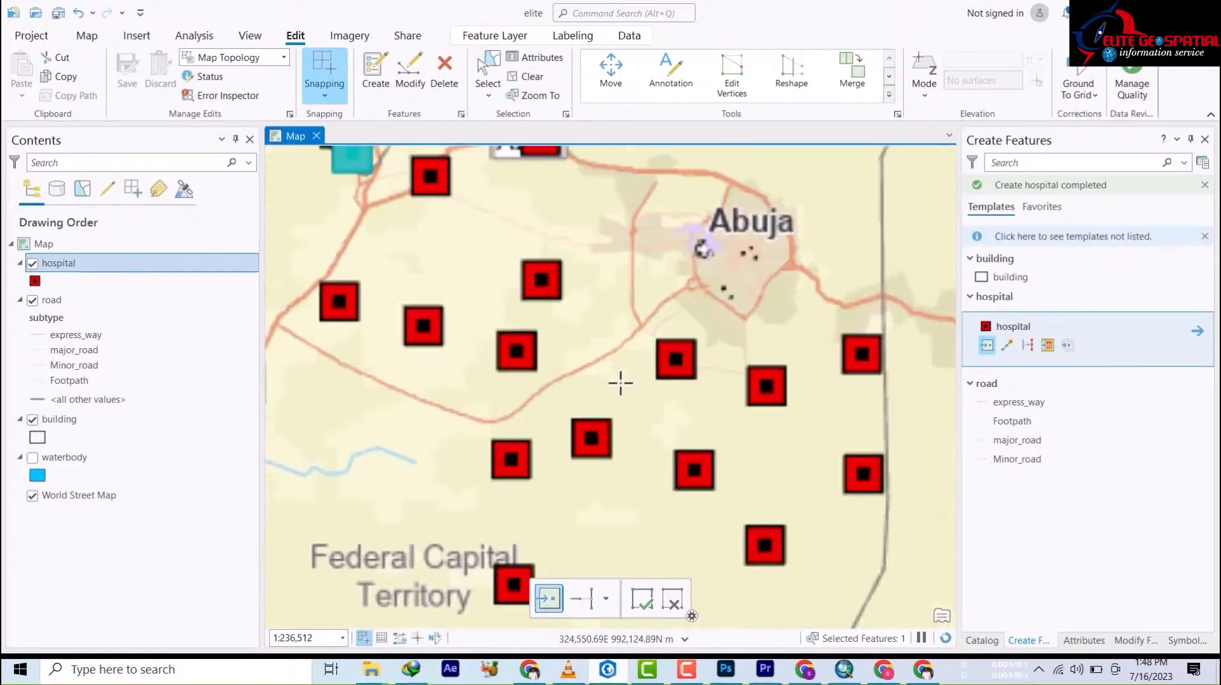
scroll(608, 397, "down", 4)
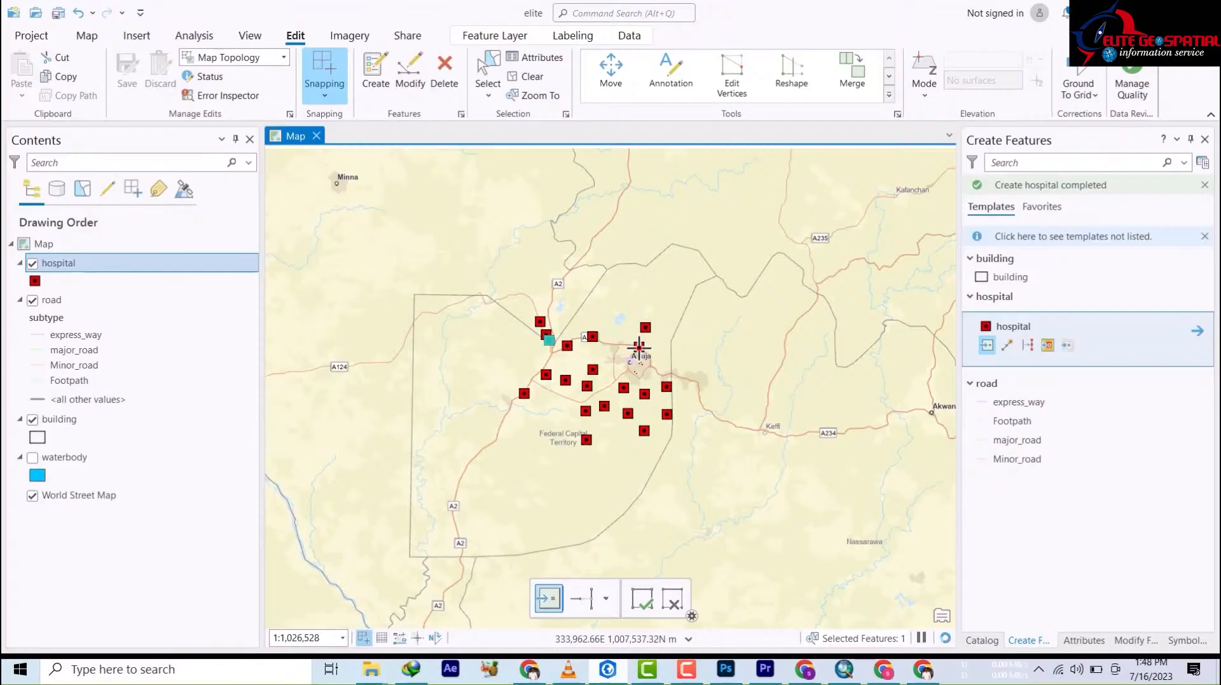
left_click(626, 373)
scroll(637, 430, "up", 4)
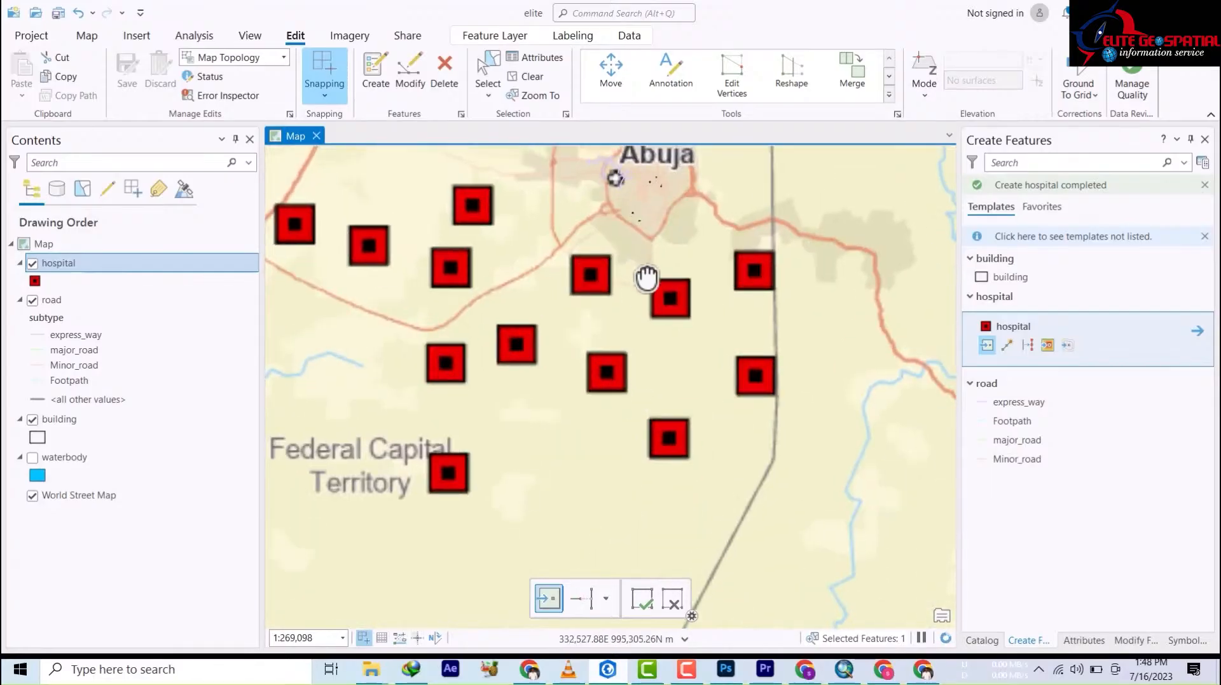
left_click_drag(649, 278, 713, 528)
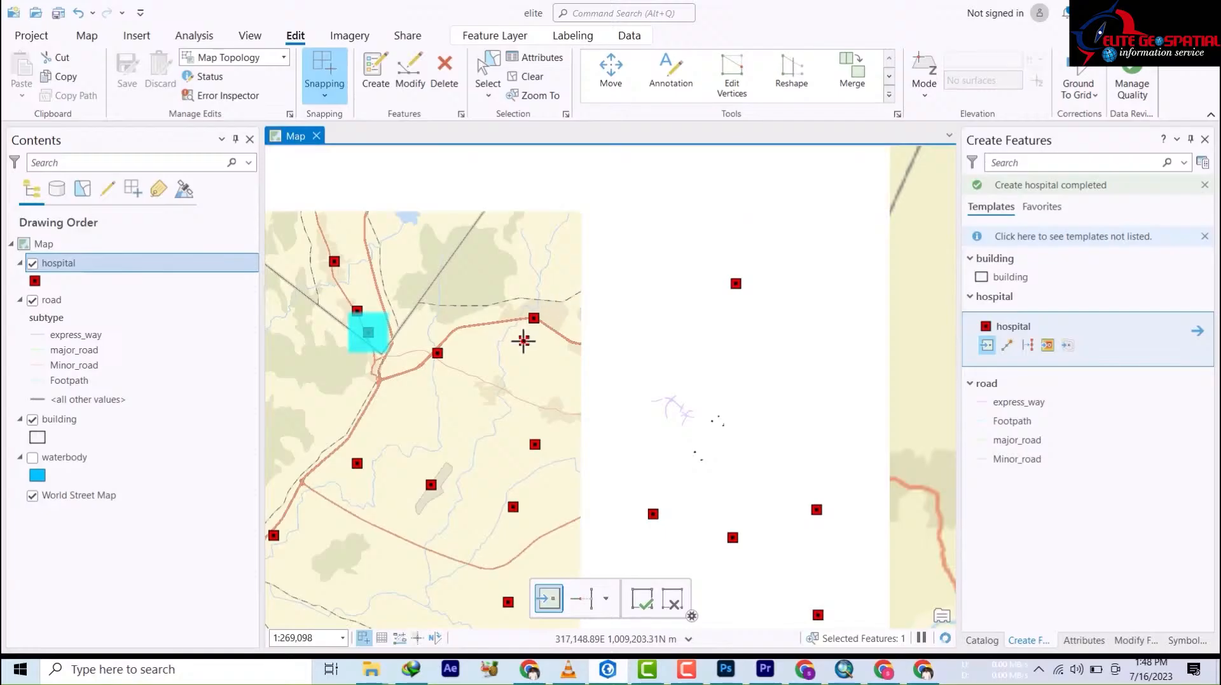
scroll(528, 341, "up", 4)
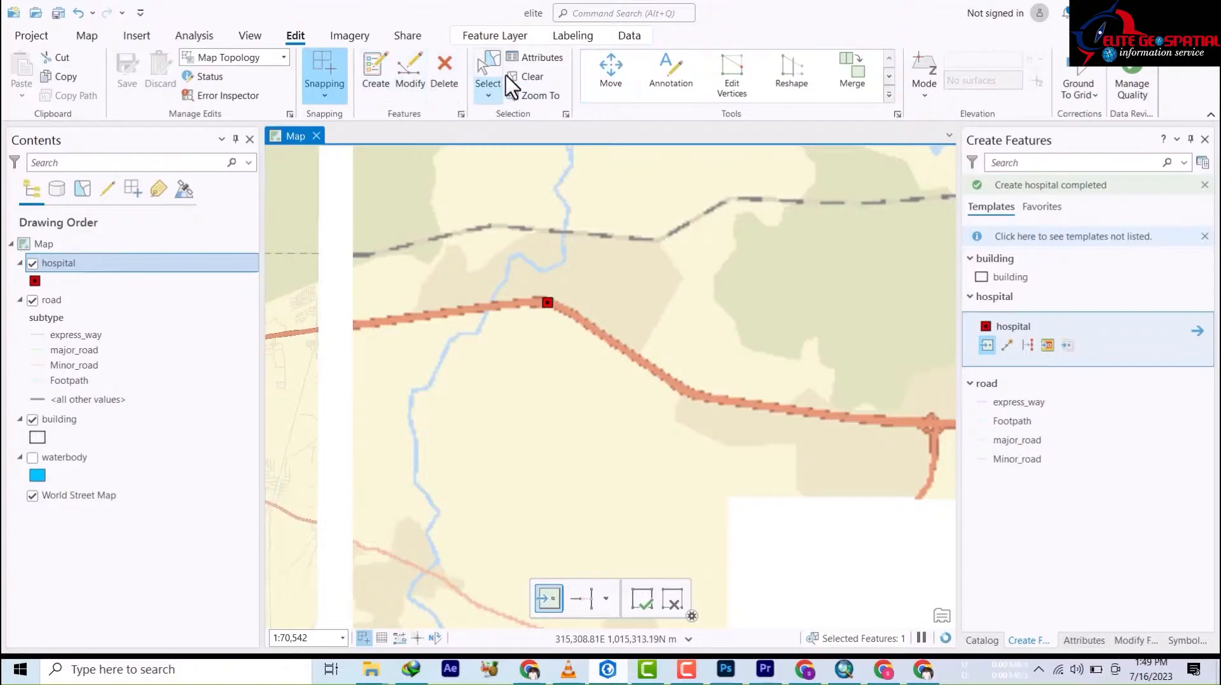
left_click(532, 59)
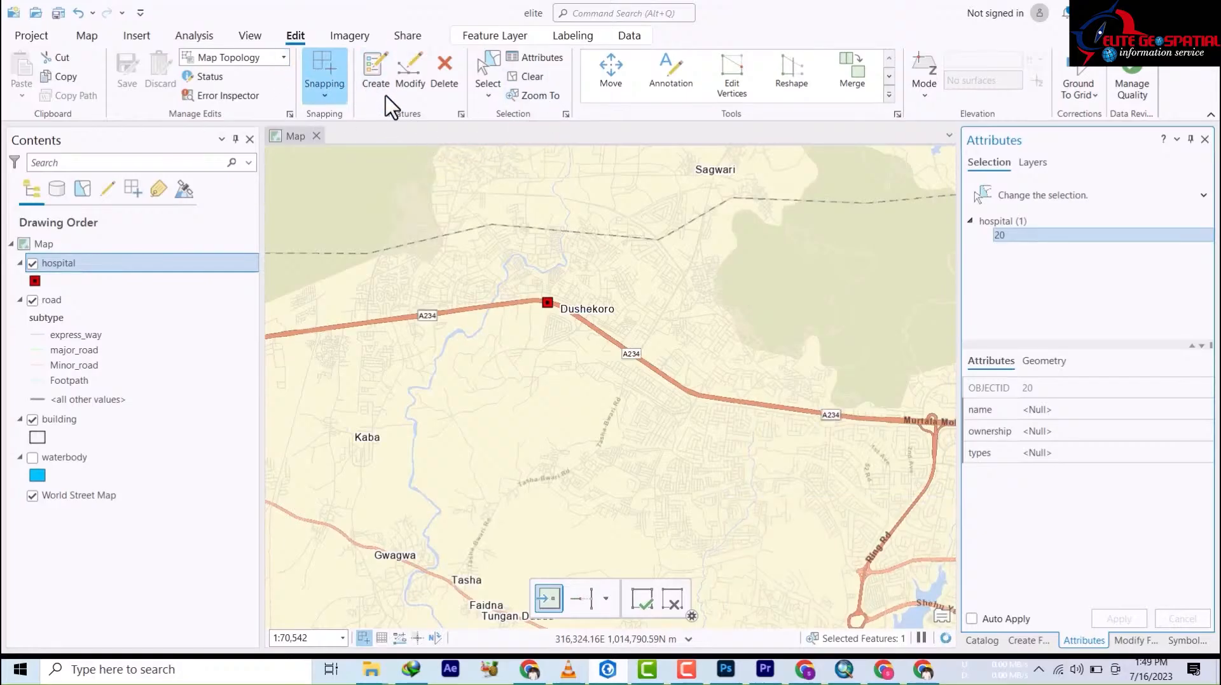
left_click(488, 78)
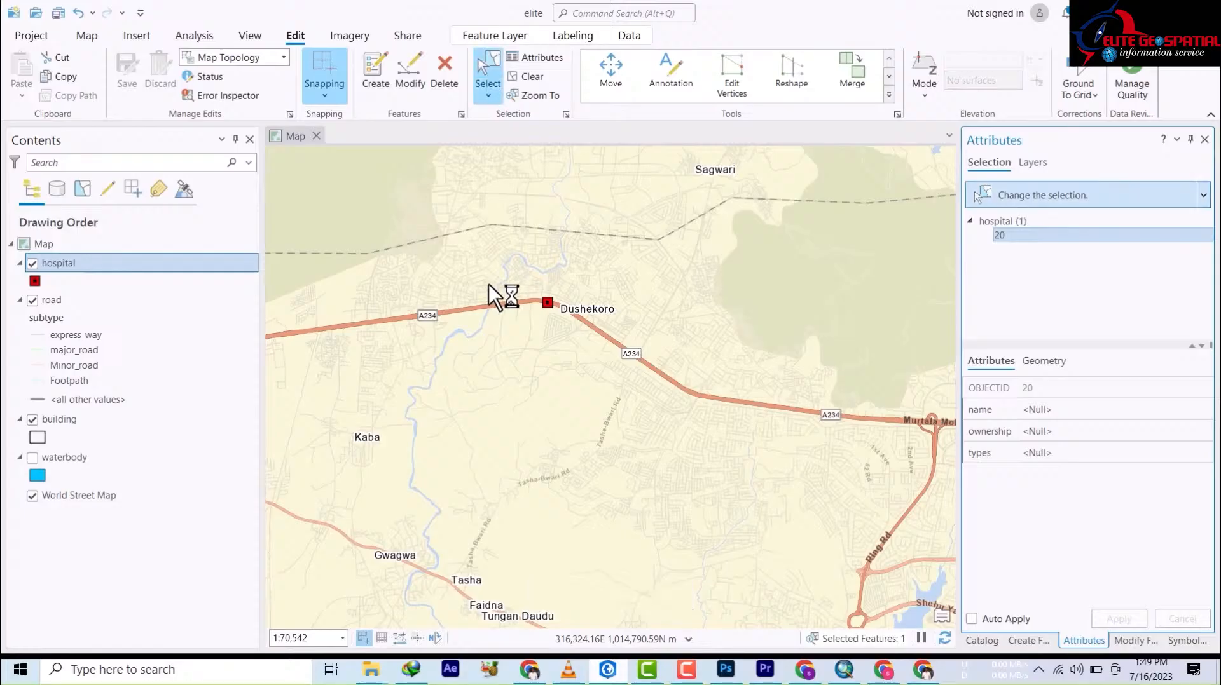
left_click(549, 305)
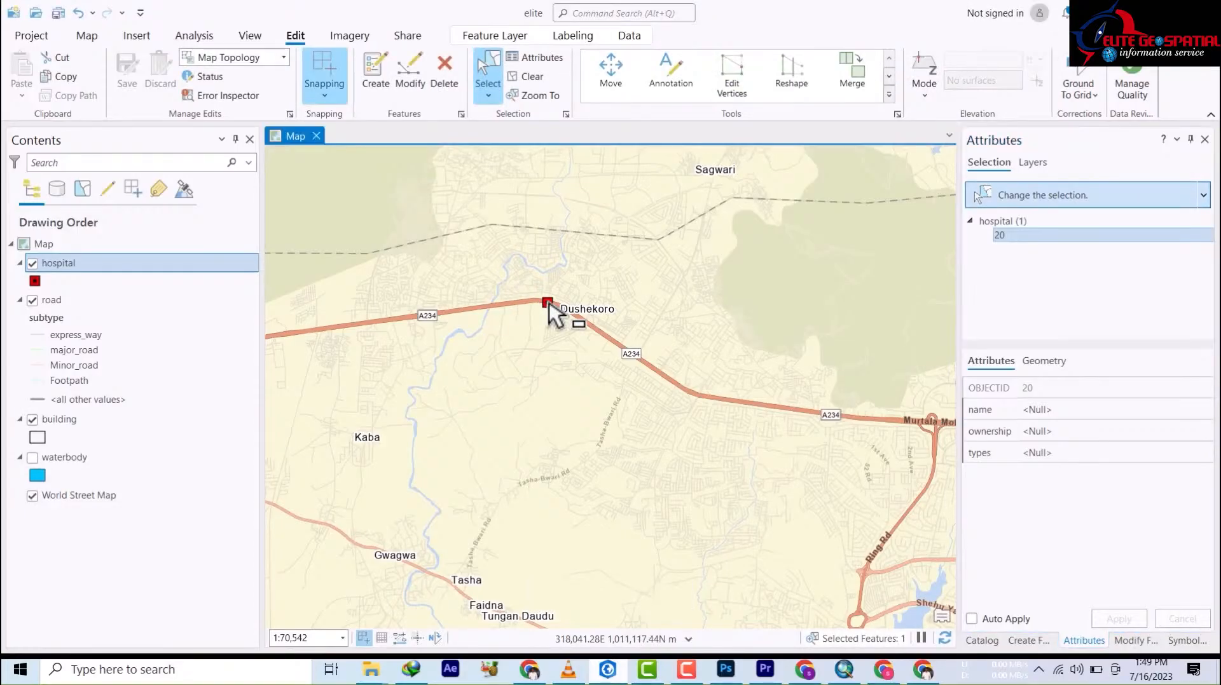
- Set the name attribute of the selected hospital point to Dushekoro
left_click(1065, 413)
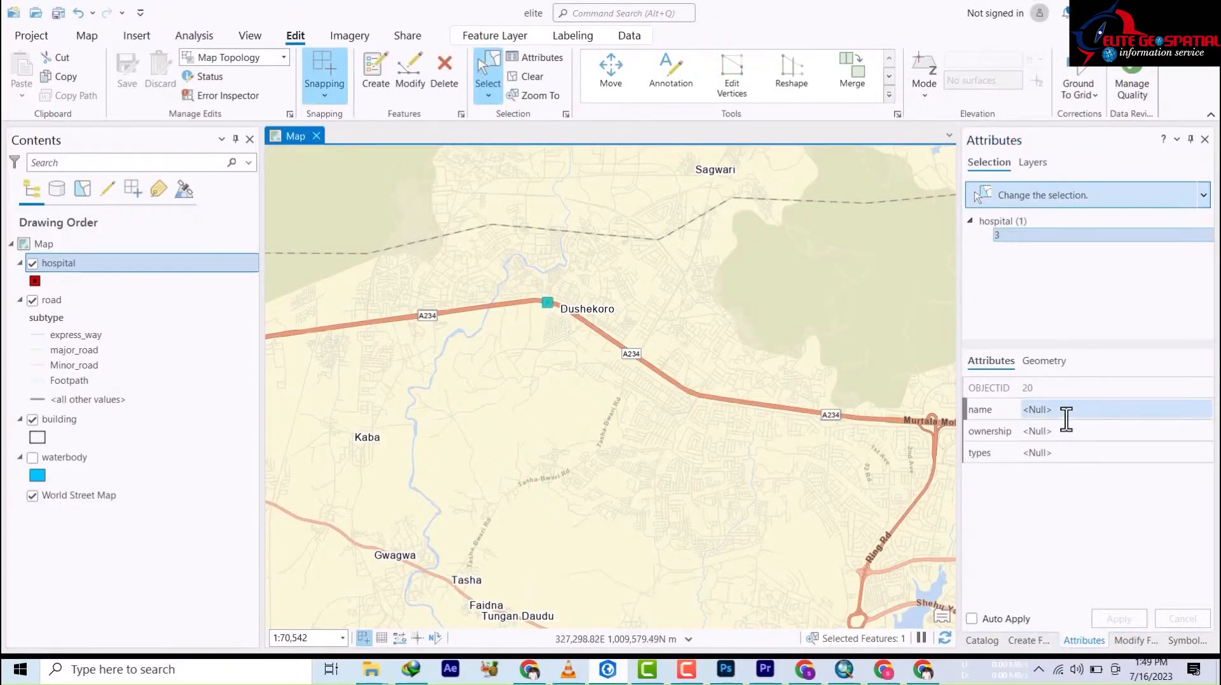
left_click(1060, 410)
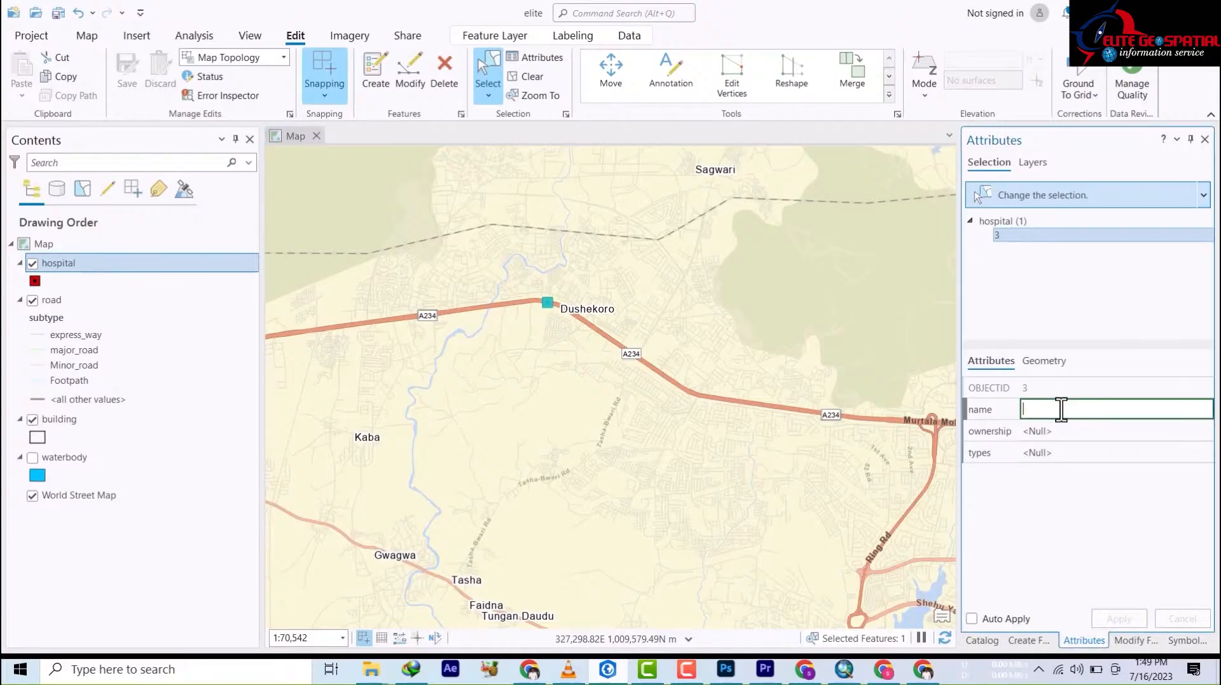
left_click(1061, 410)
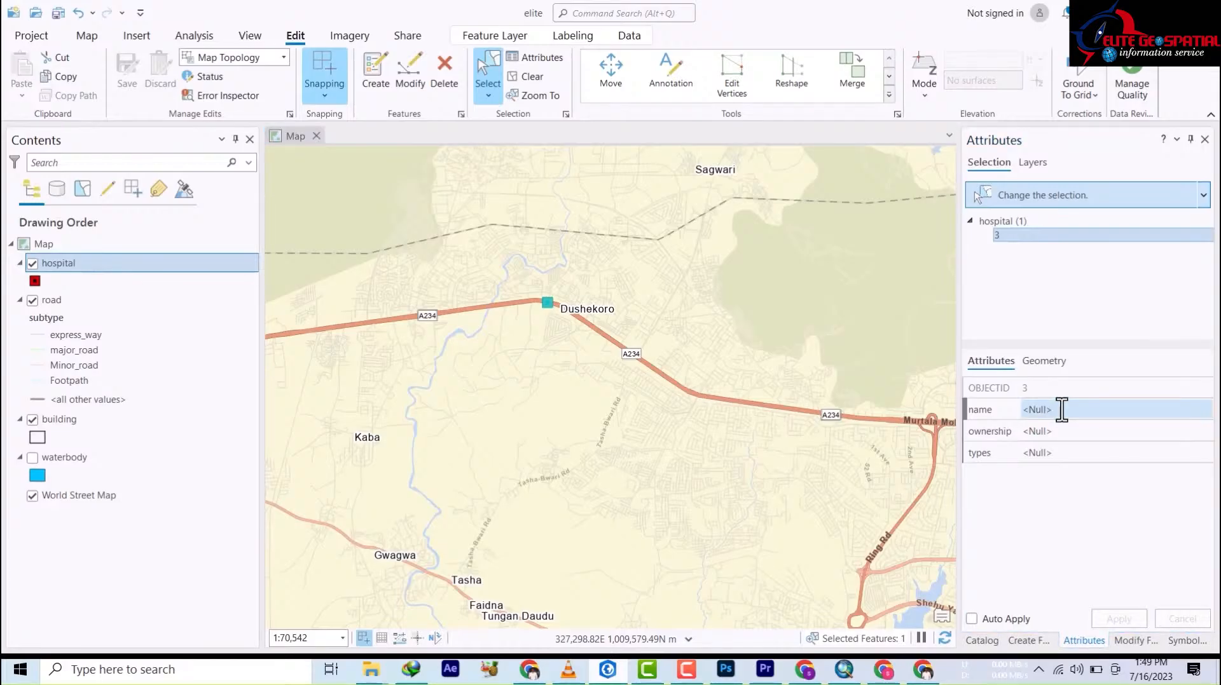
left_click(1047, 410)
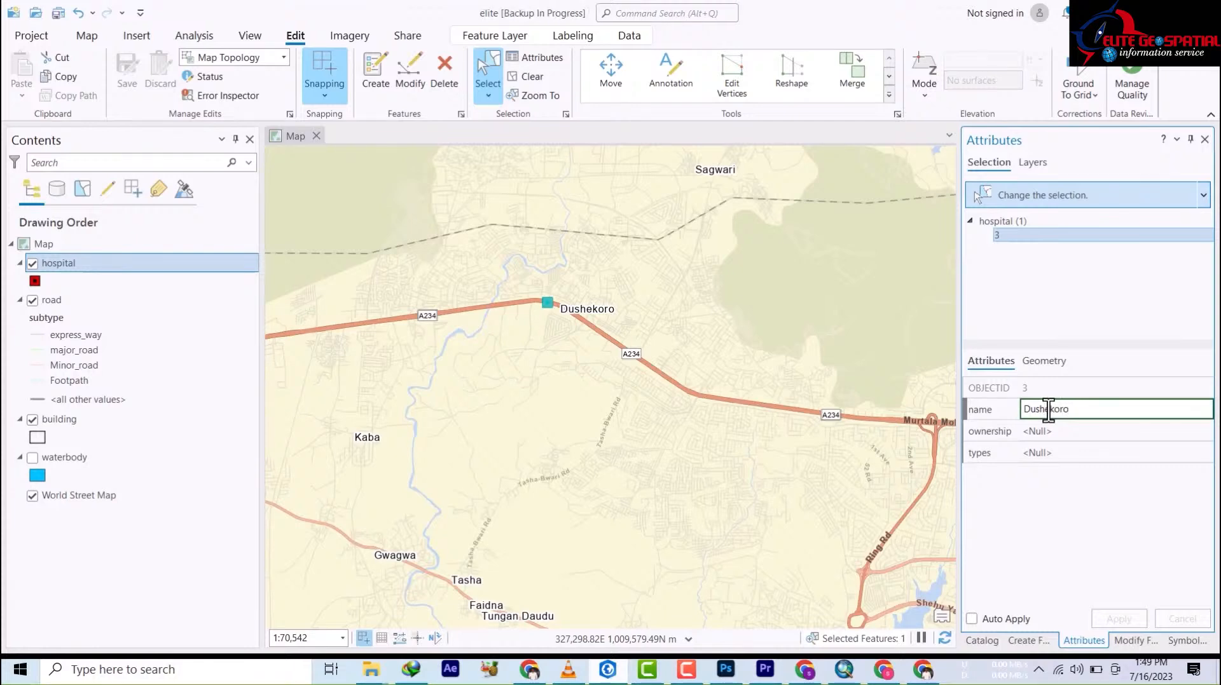
- Set the Dushekoro hospital's ownership to FG and its types attribute to public
left_click(1076, 434)
left_click(1072, 434)
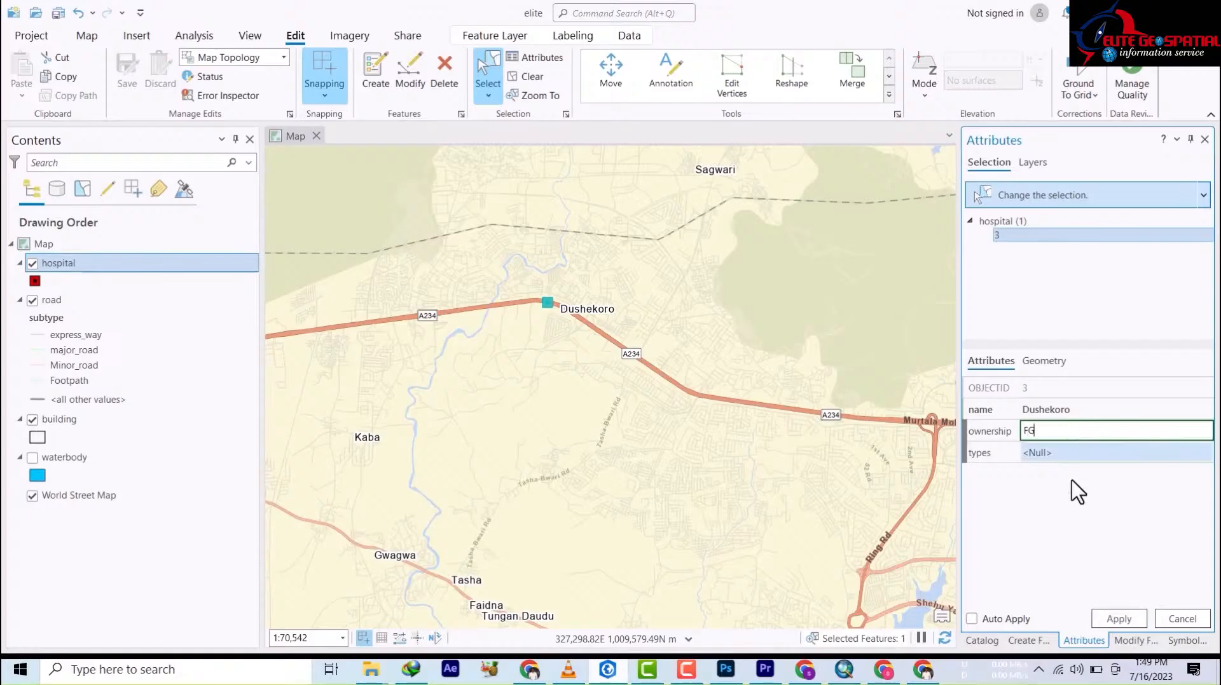
left_click(1063, 453)
left_click(1061, 452)
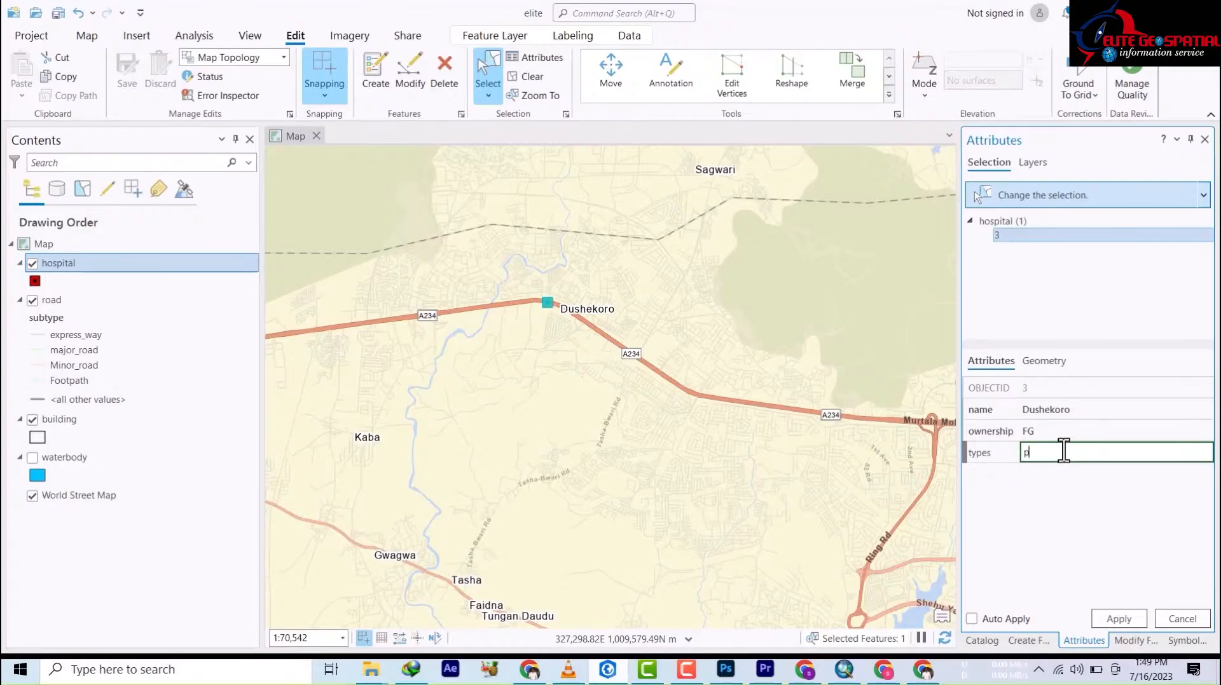
type("public")
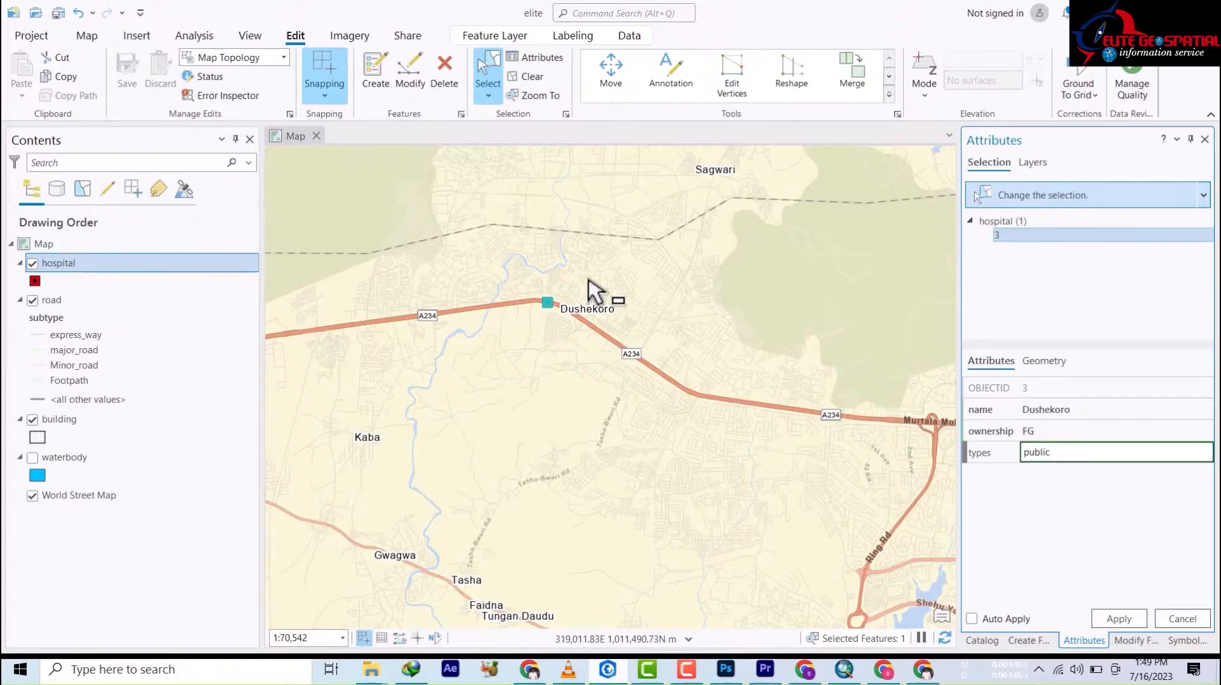
- Select the hospital point at Durumi, northeast of Dushekoro, and set its name to Durumi
scroll(639, 494, "down", 4)
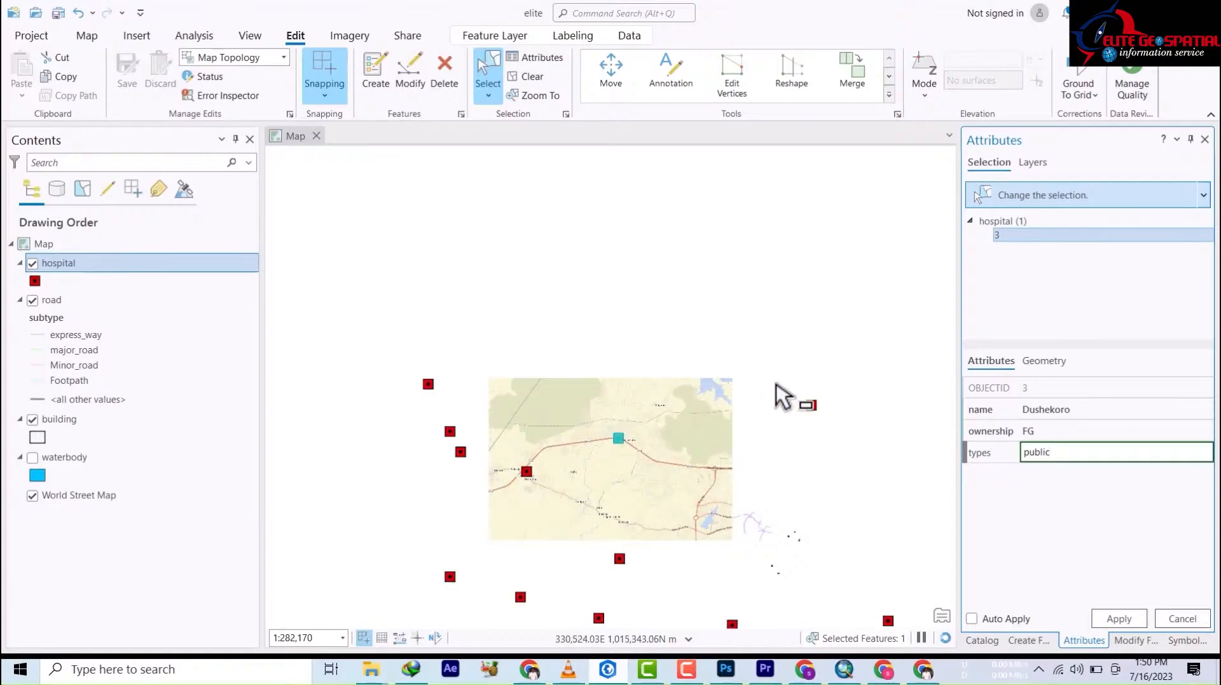
left_click(811, 406)
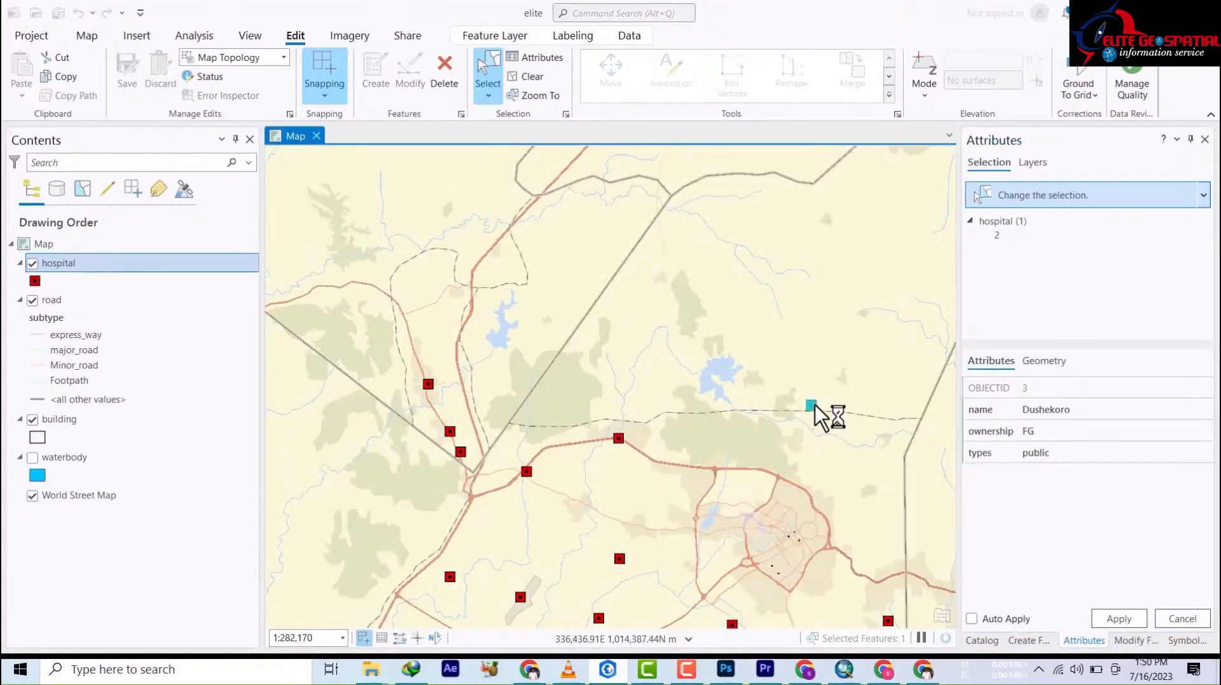
left_click(664, 381)
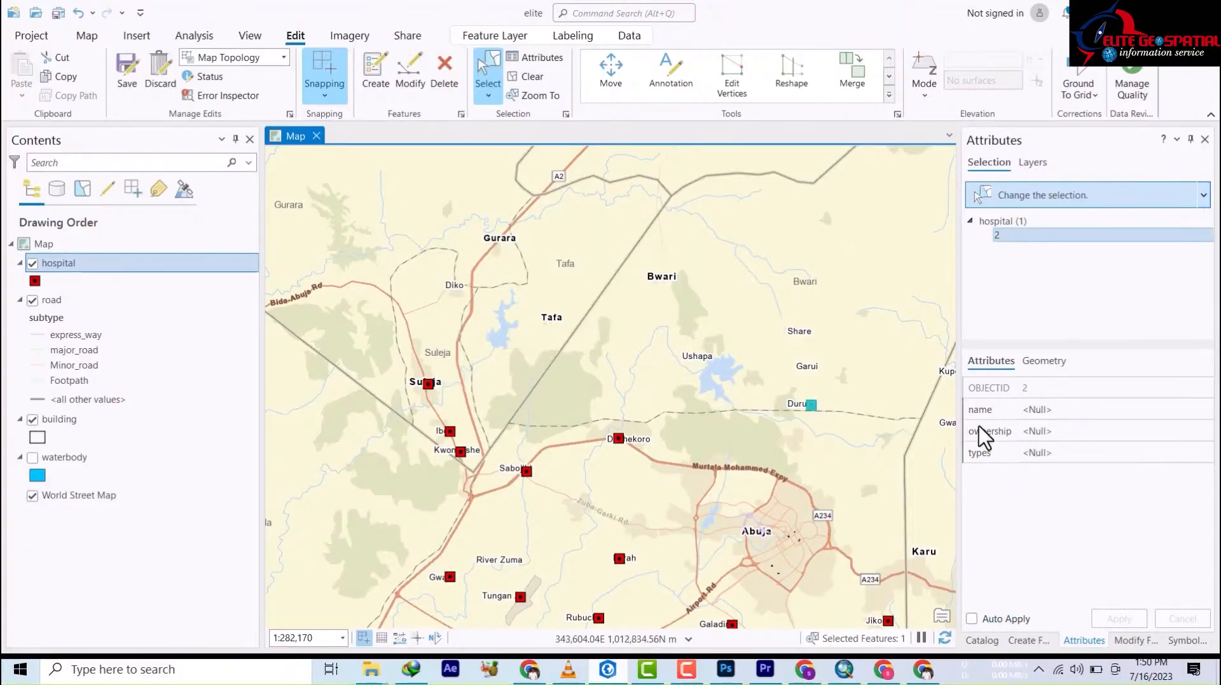
left_click(1039, 412)
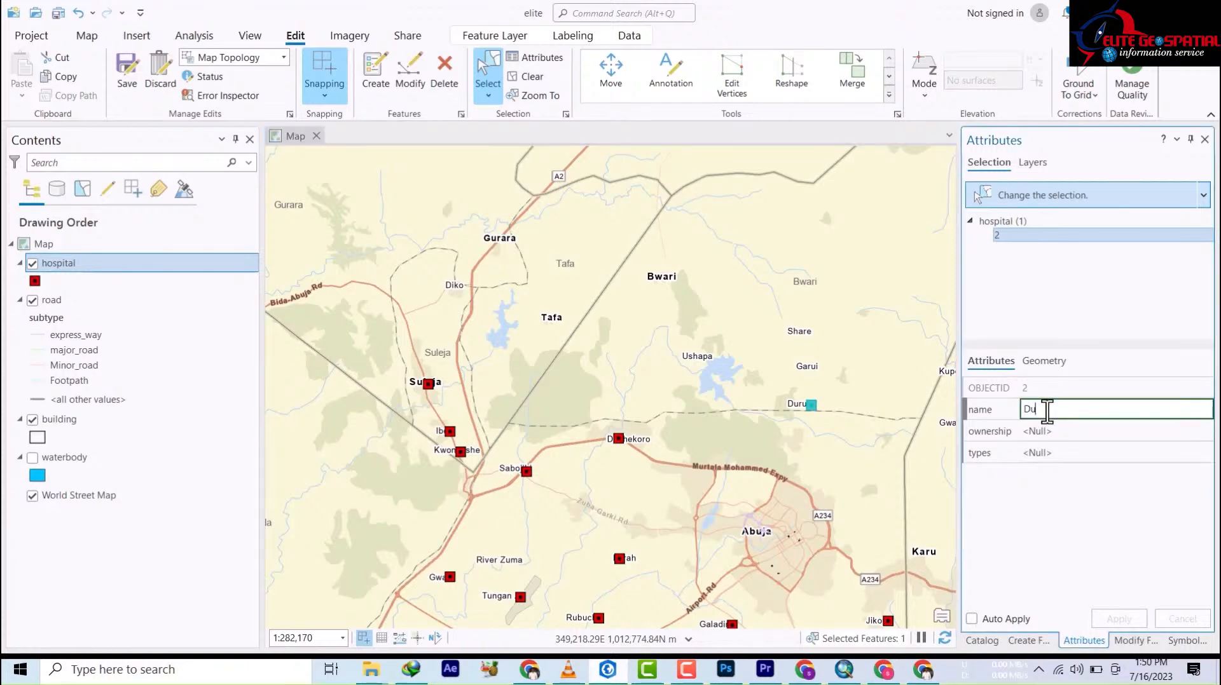
type("mi")
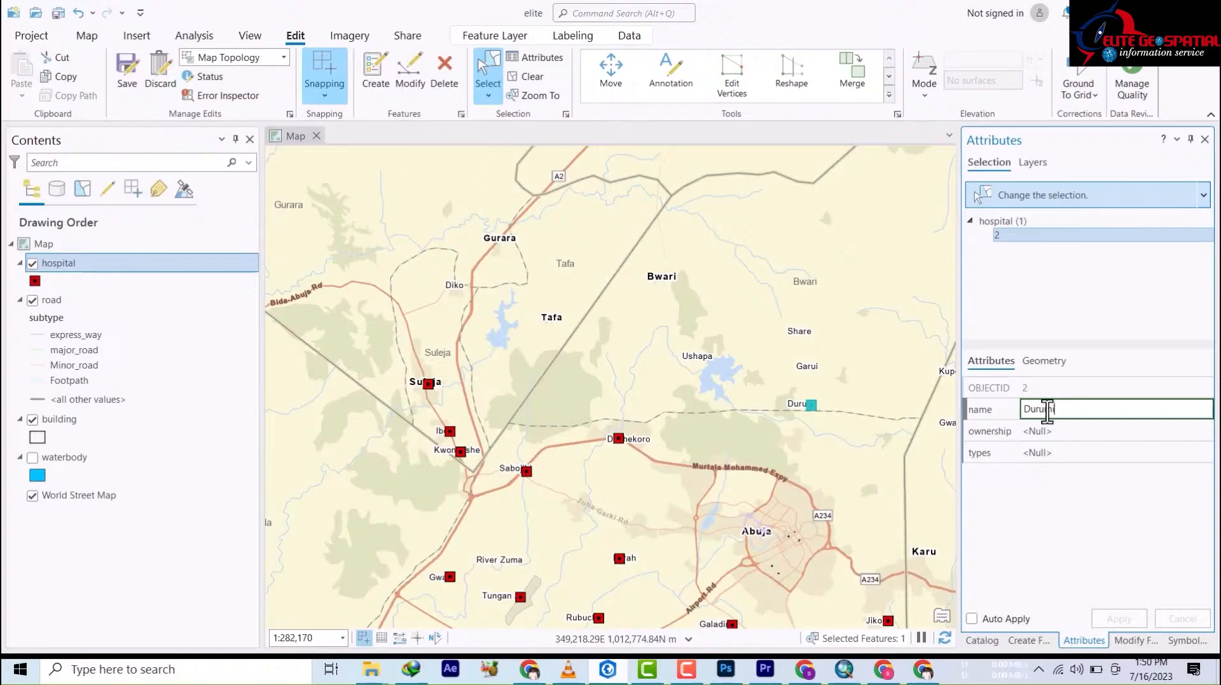
- Set the Durumi hospital's ownership attribute to FG
left_click(1048, 430)
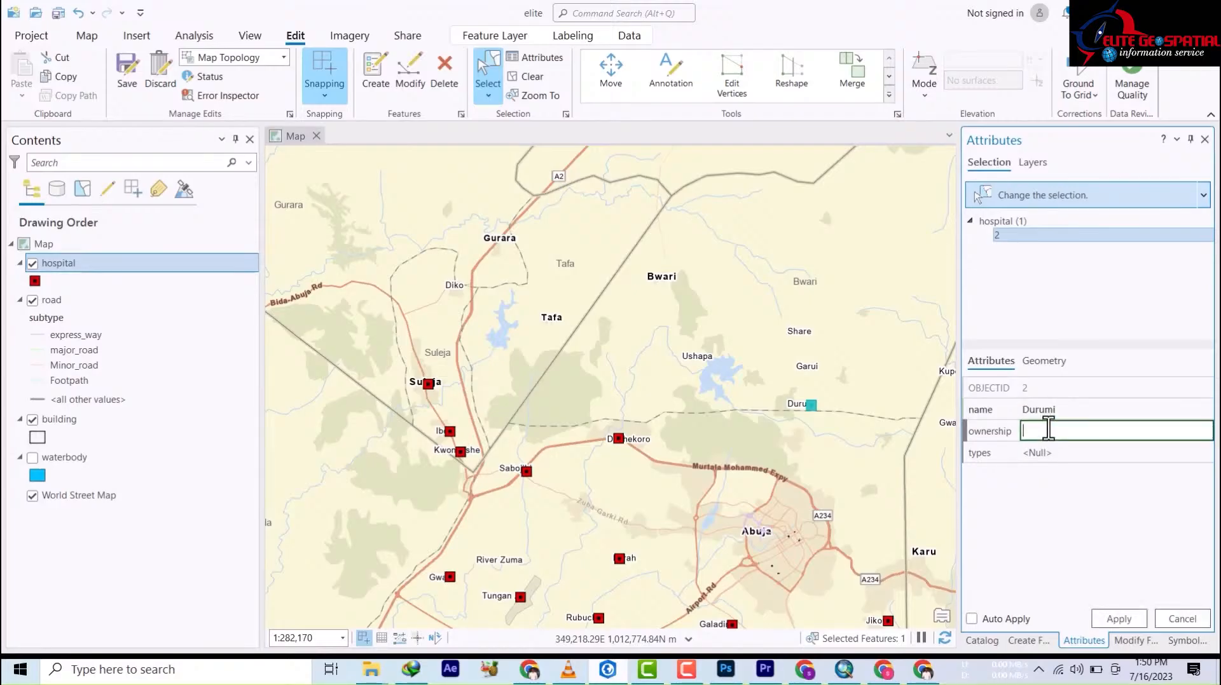
type("FFFFFG")
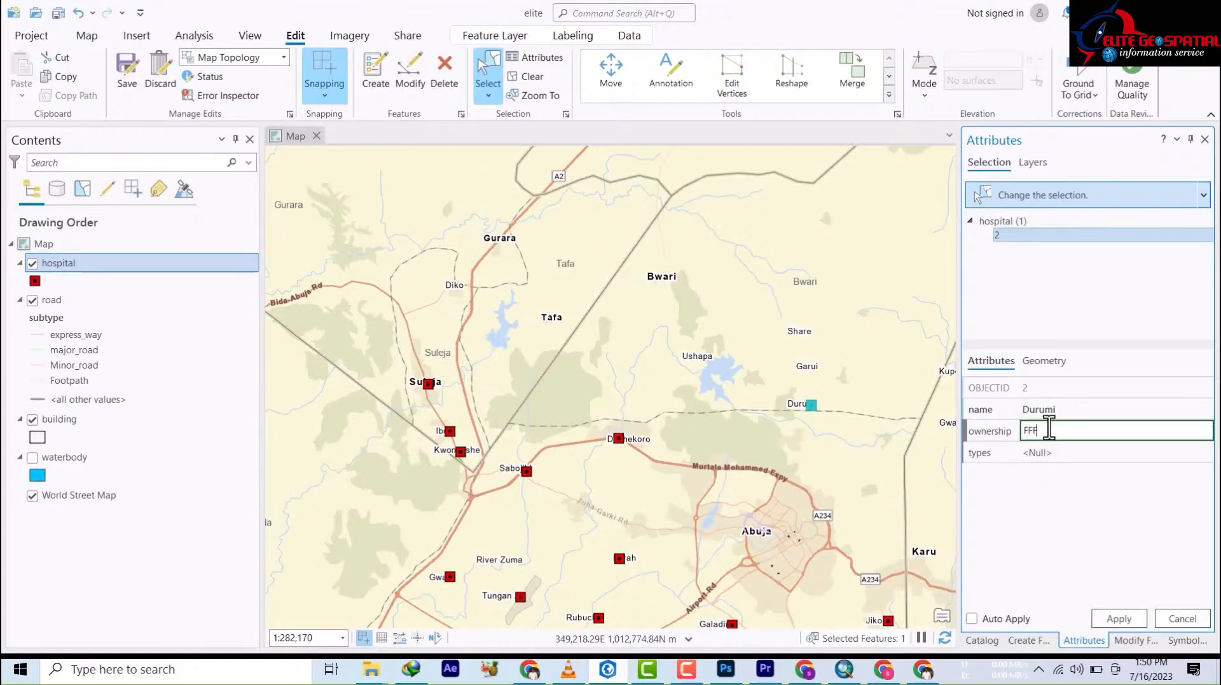
key("BackSpace")
key("BackSpace")
key("BackSpace")
key("BackSpace")
key("BackSpace")
key("BackSpace")
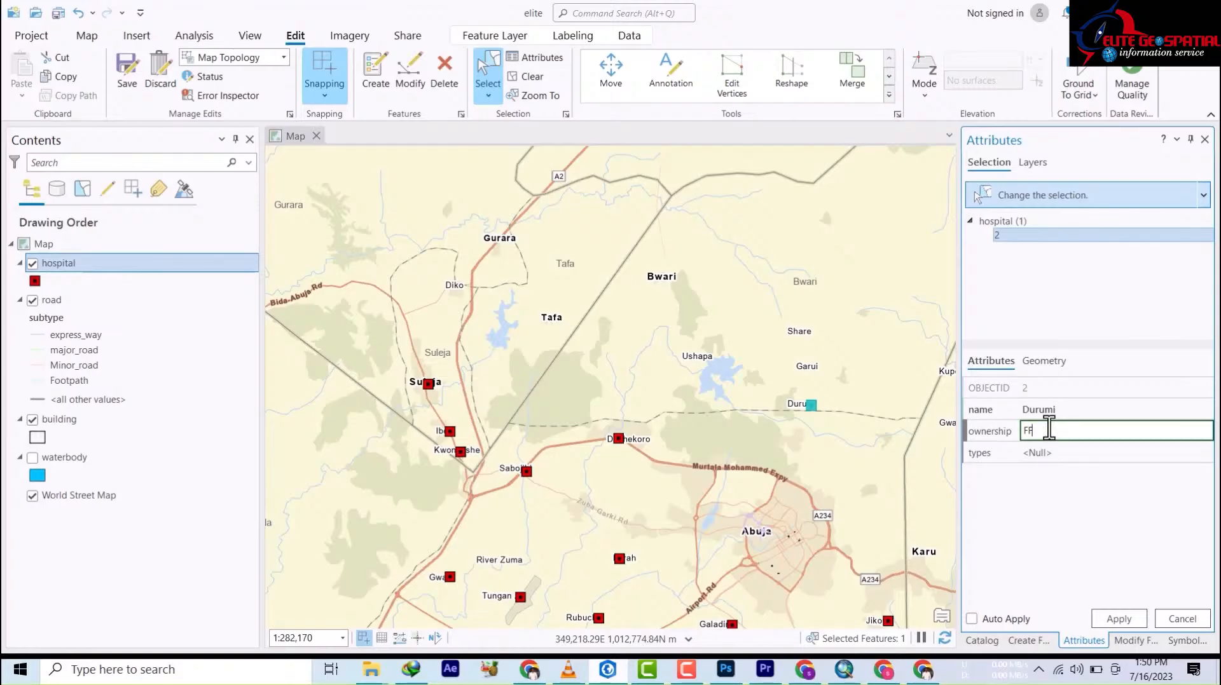
type("FG")
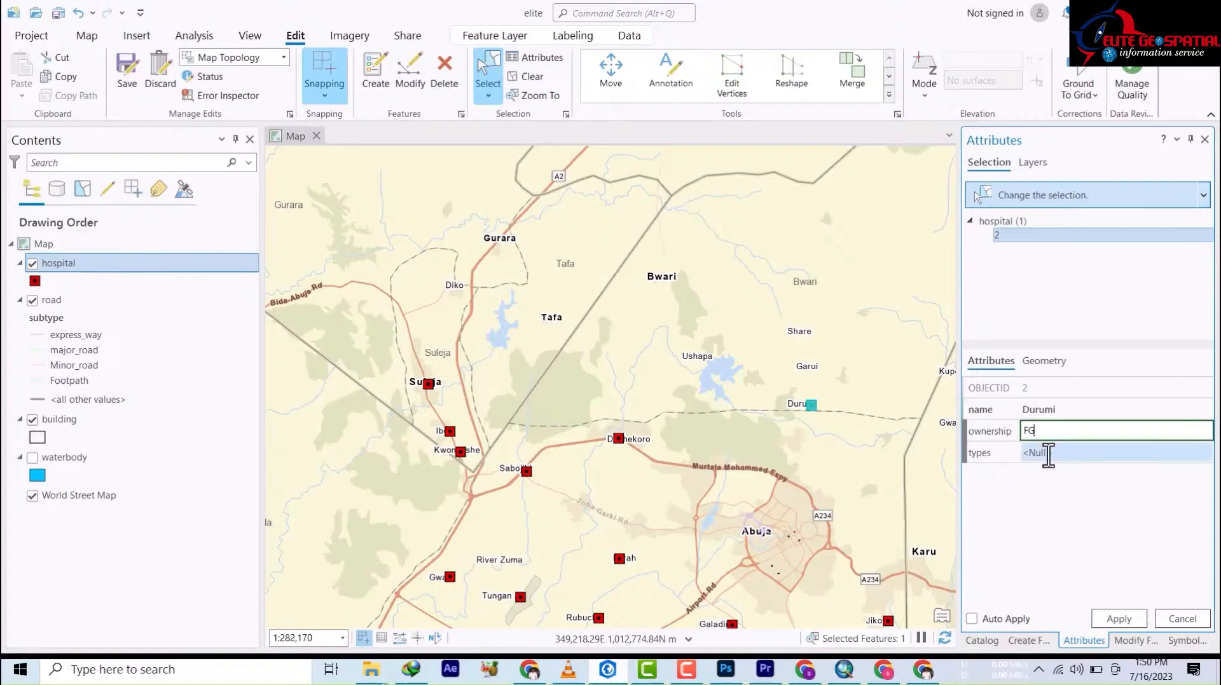
- Set the Durumi hospital's types attribute to public and apply the attribute edits
left_click(1047, 453)
type("publi")
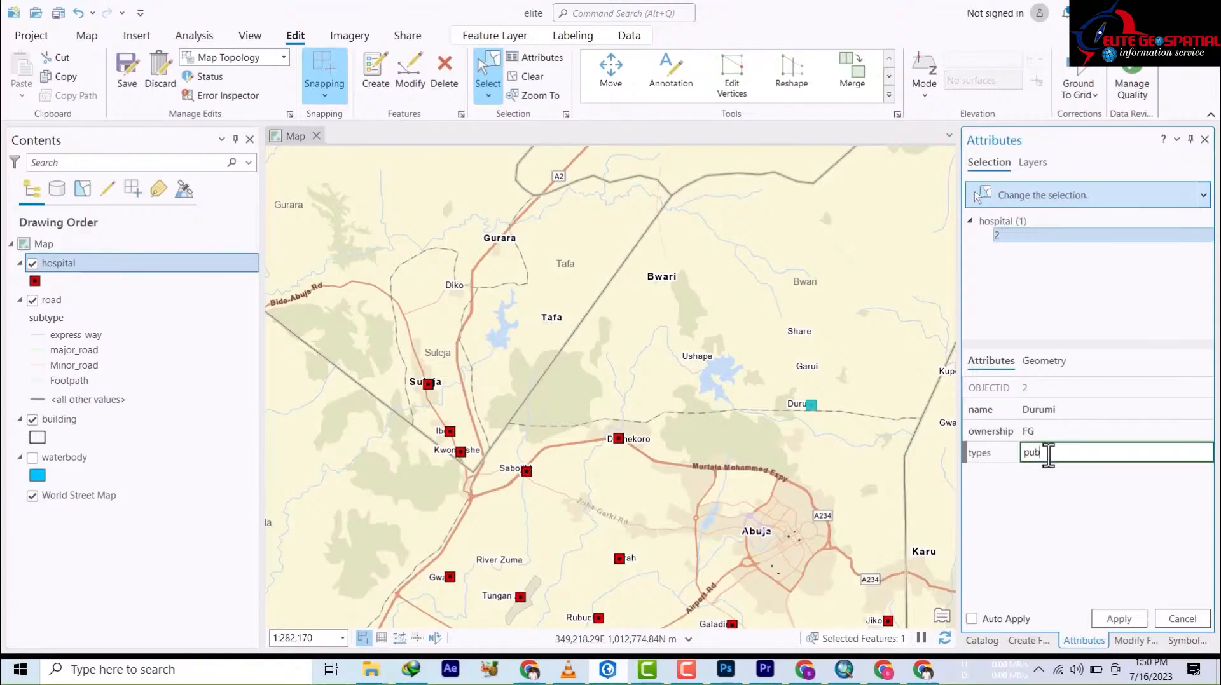
type("c")
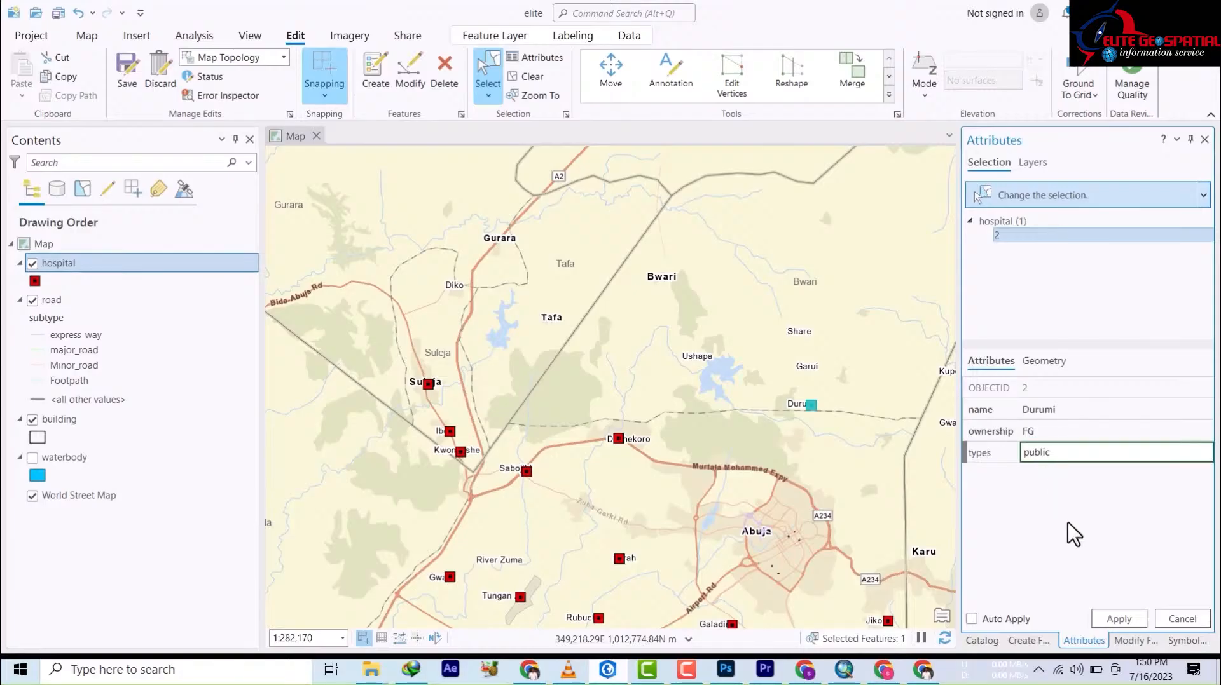
left_click(1121, 620)
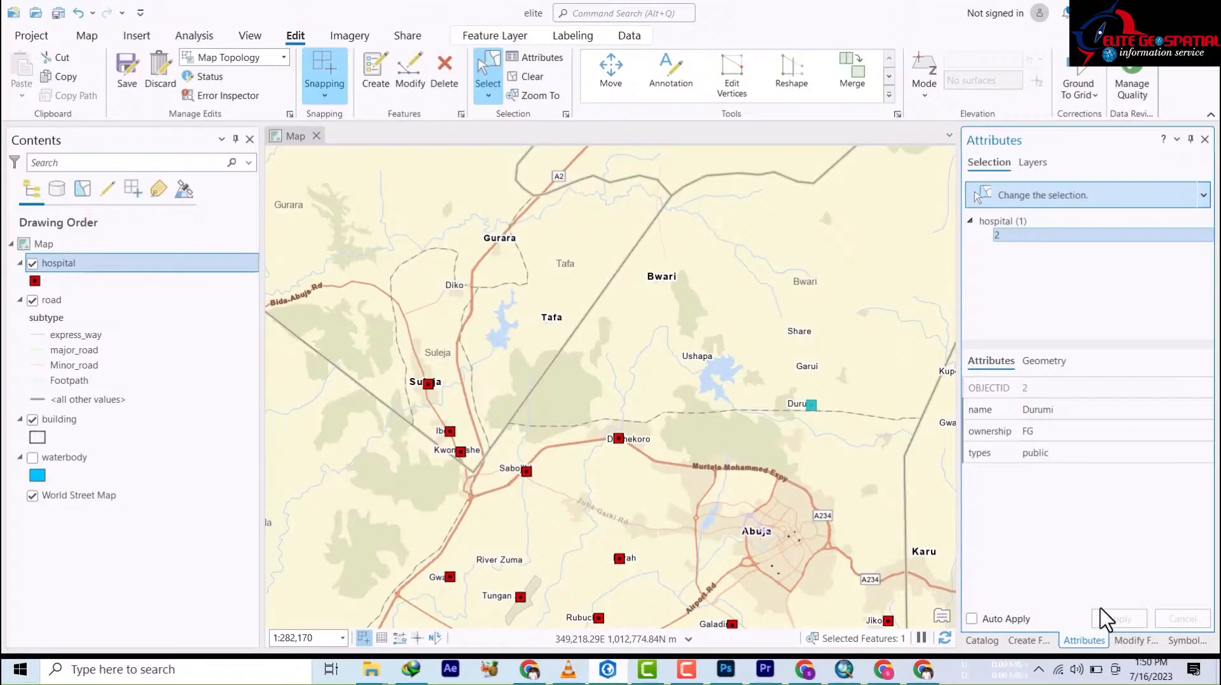
- Enable automatic applying of attribute edits and set the name of the hospital point south of Dushekoro to Furah
left_click(974, 620)
left_click(623, 559)
left_click(623, 558)
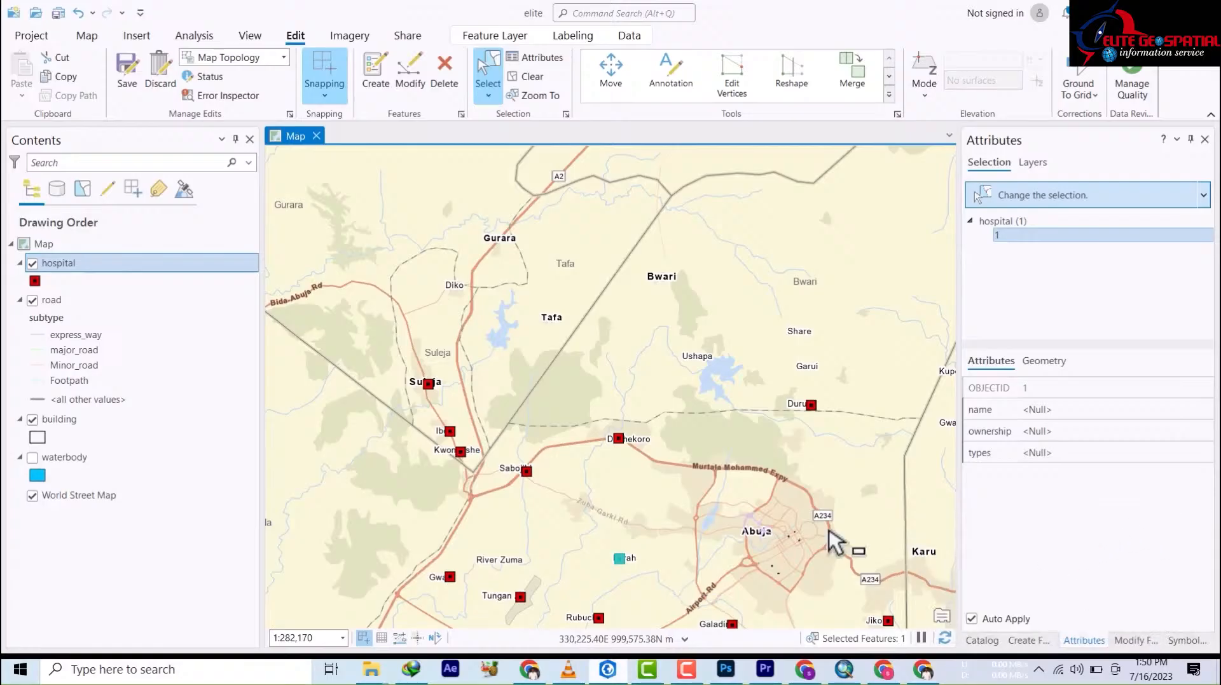
left_click(1033, 410)
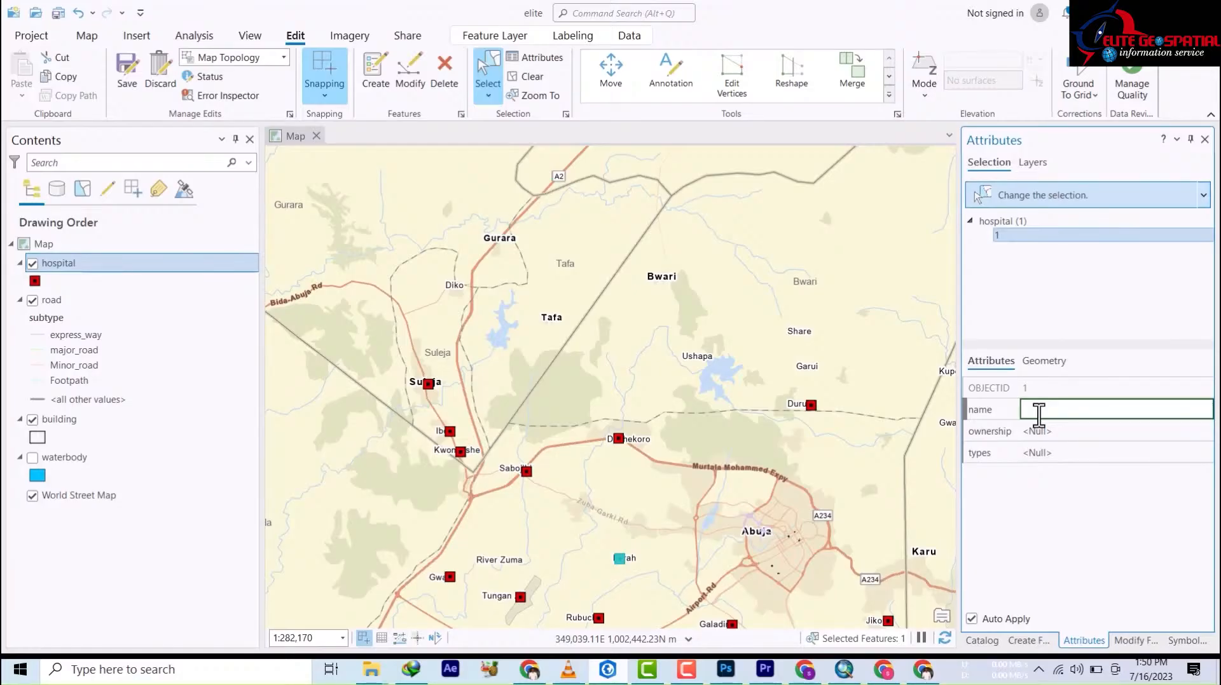
type("Fun")
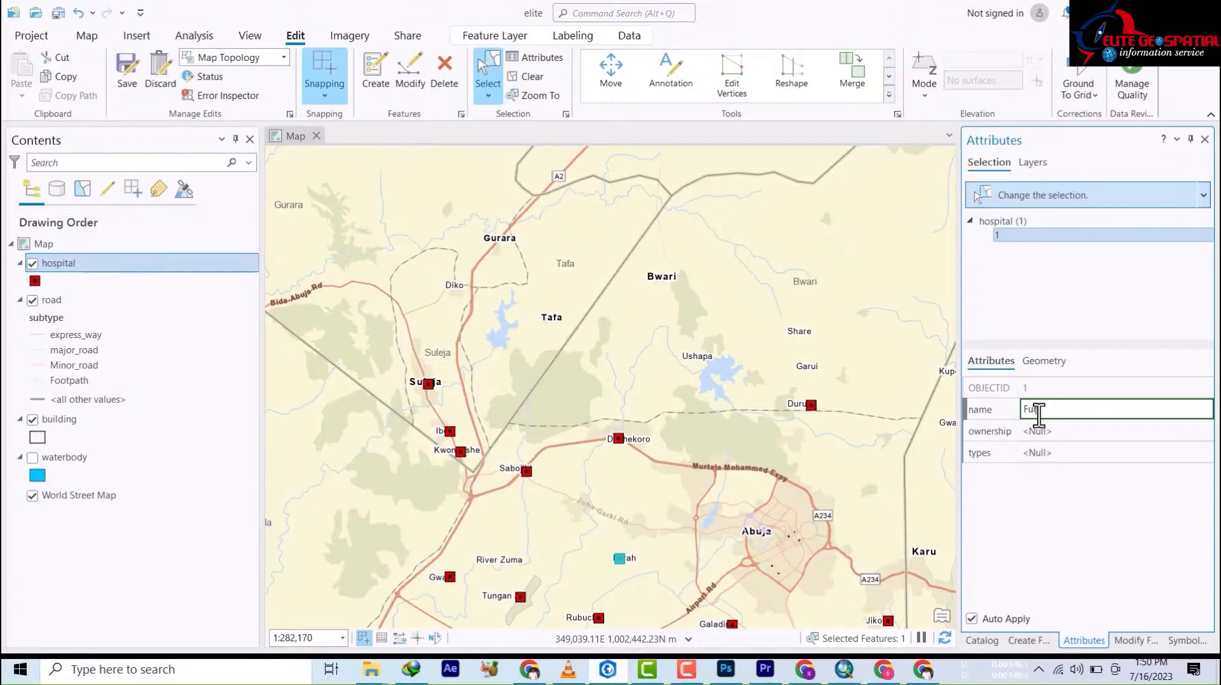
type("ah")
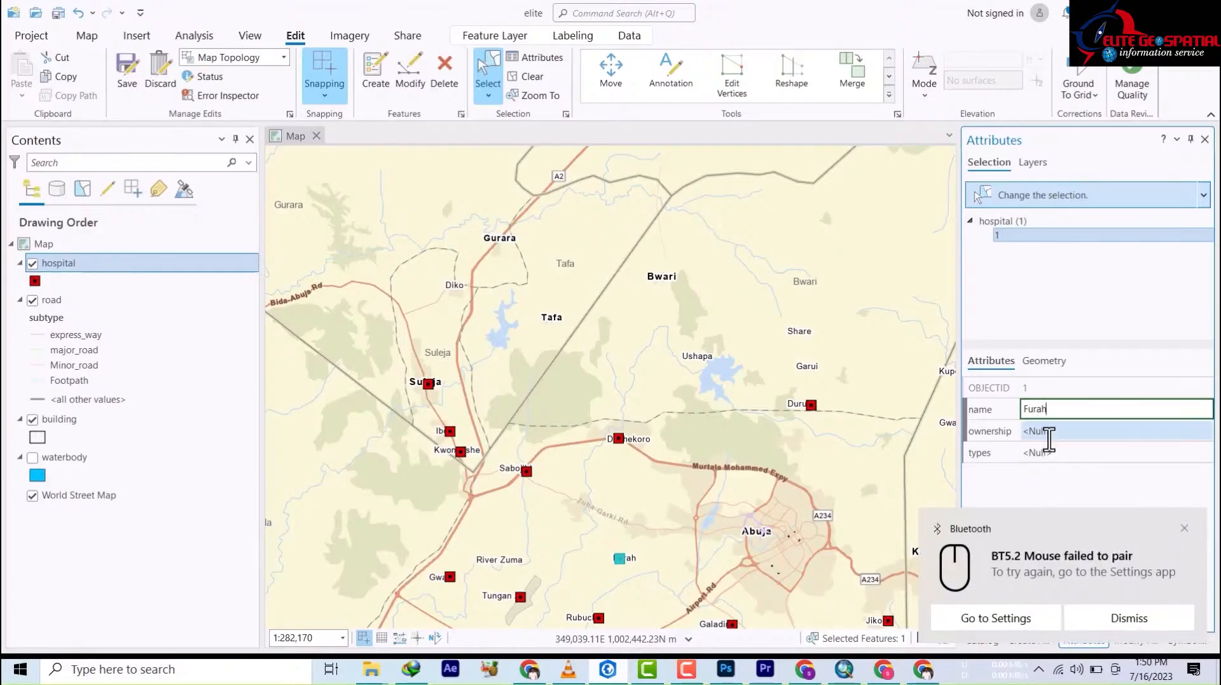
- Set the Furah hospital's ownership attribute to FG and dismiss the Bluetooth notification
left_click(1047, 432)
left_click(1184, 528)
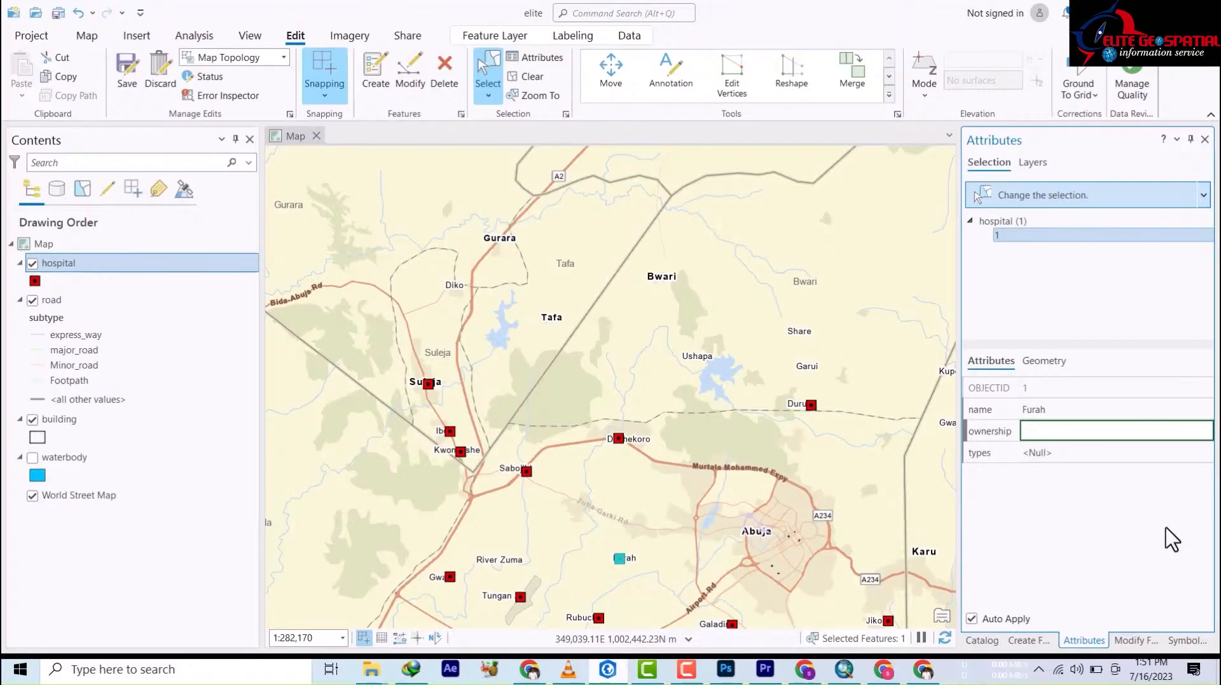
type("FG")
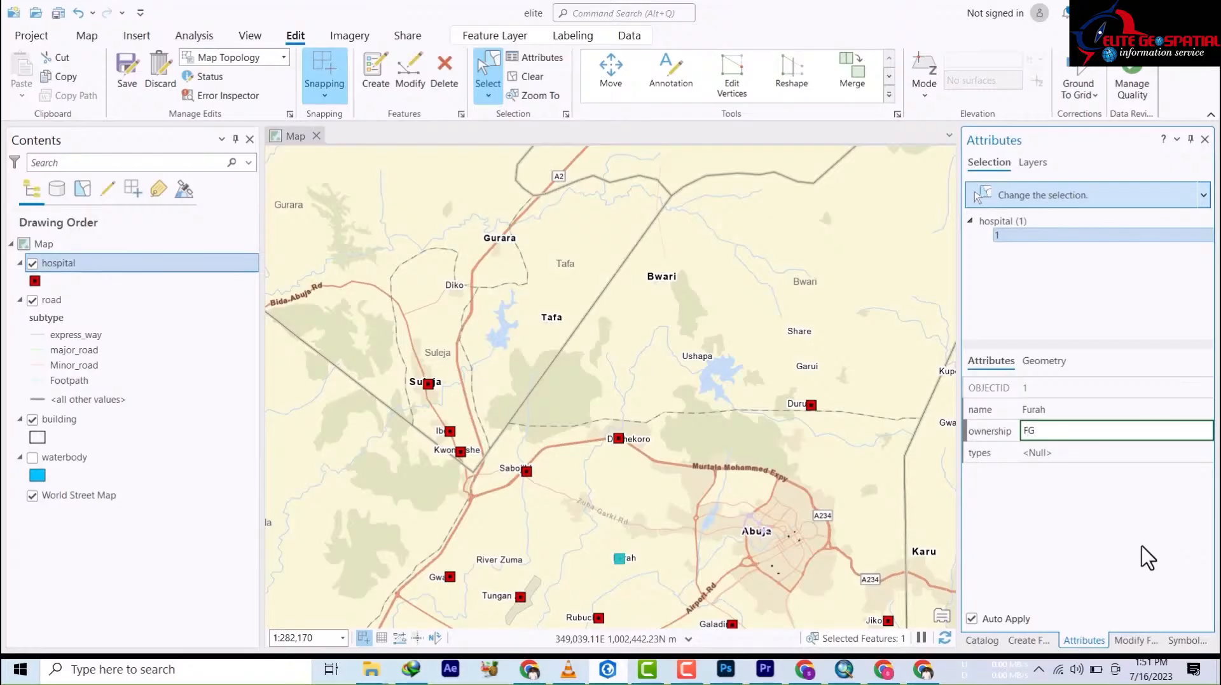
- Set the Furah hospital's types attribute to public, clear the selection and save the edits
left_click(1103, 453)
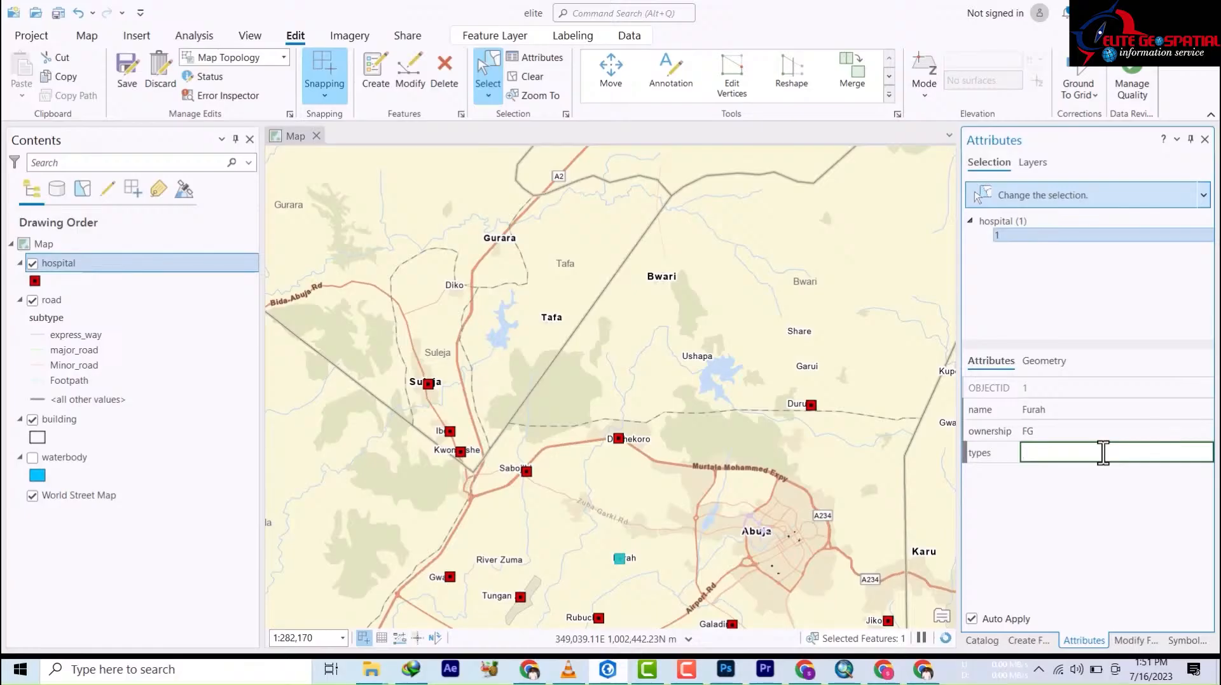
type("public")
left_click(783, 471)
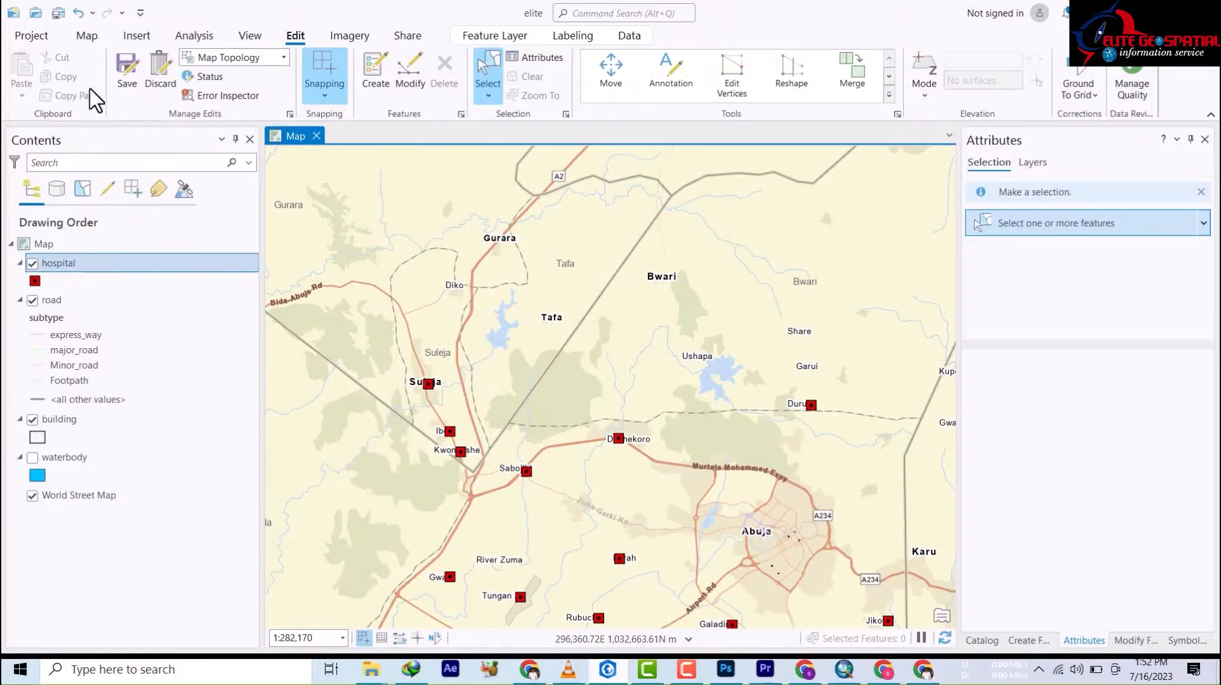
left_click(127, 83)
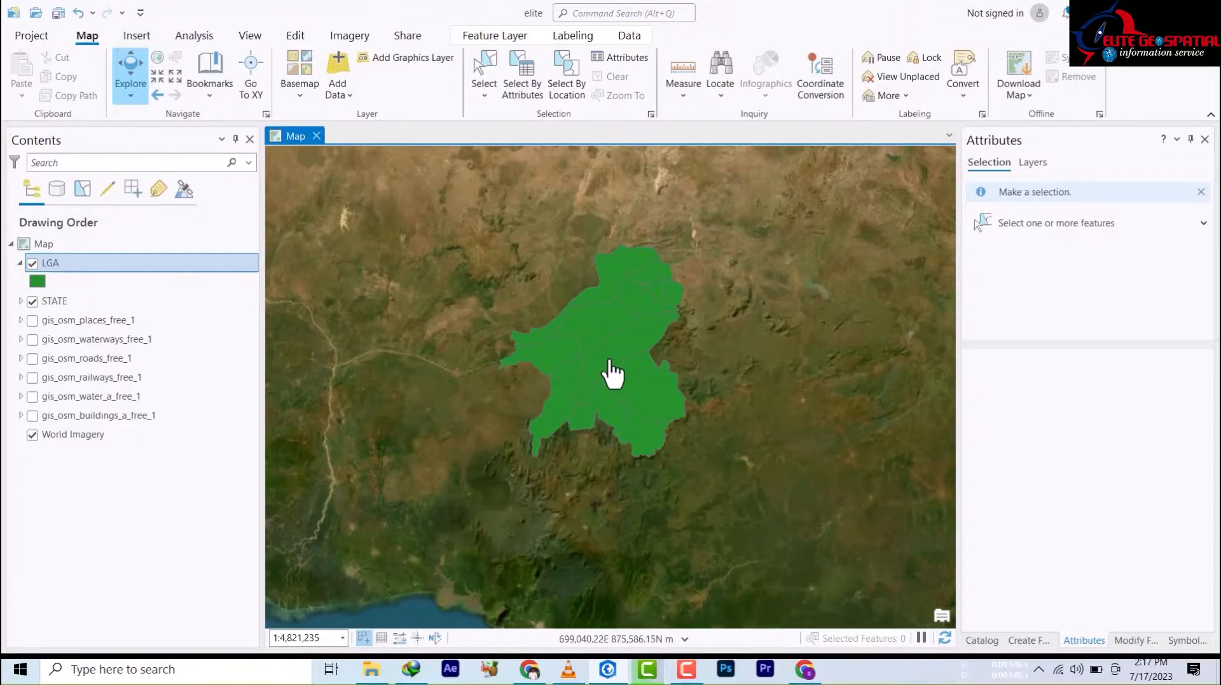
- Identify a polygon in the middle of the LGA layer on the map and close its pop-up
scroll(611, 372, "up", 2)
scroll(605, 364, "down", 2)
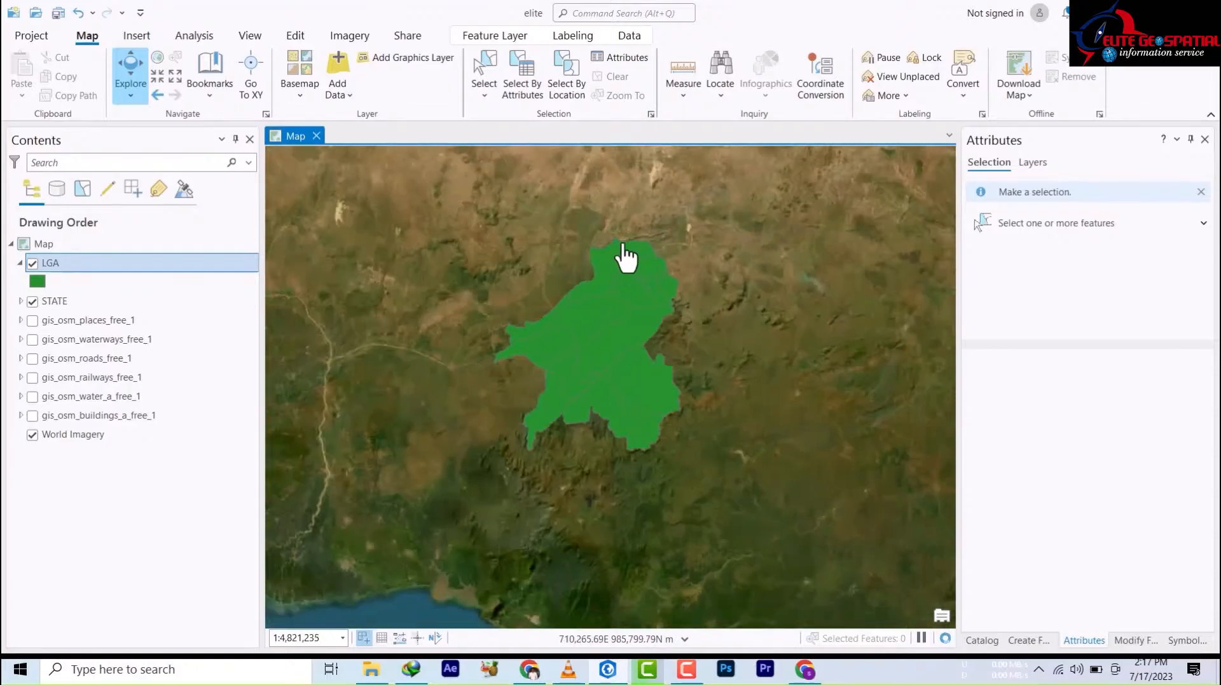
scroll(621, 275, "up", 1)
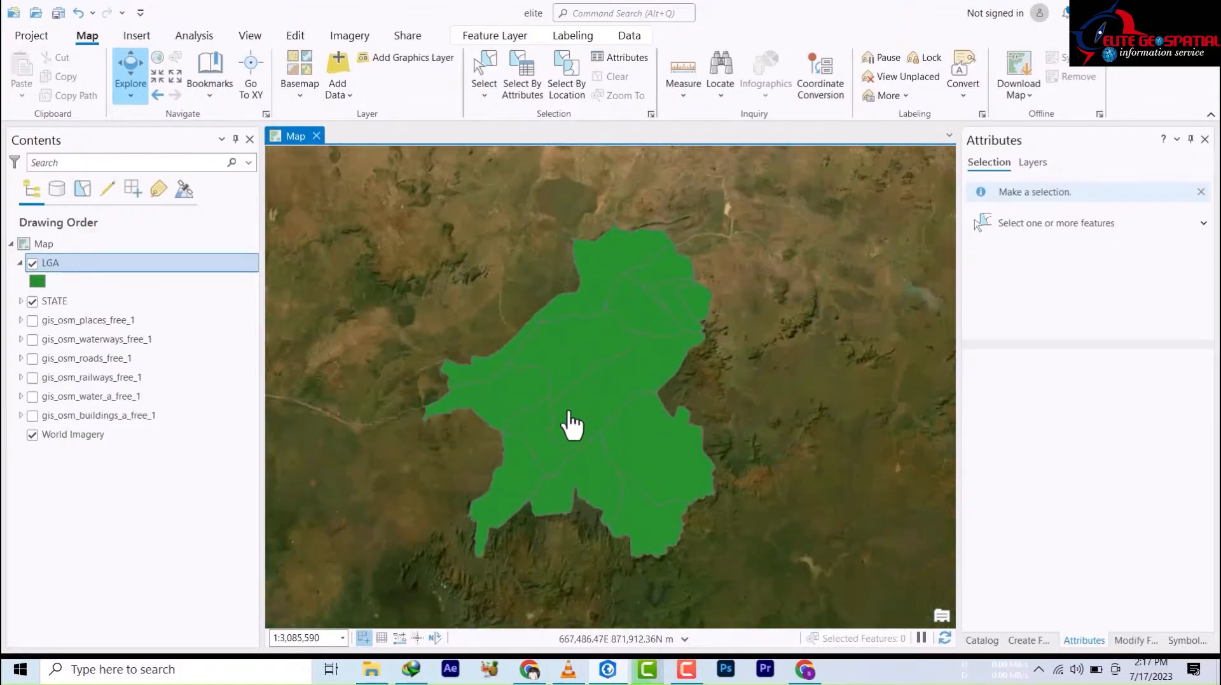
left_click(578, 350)
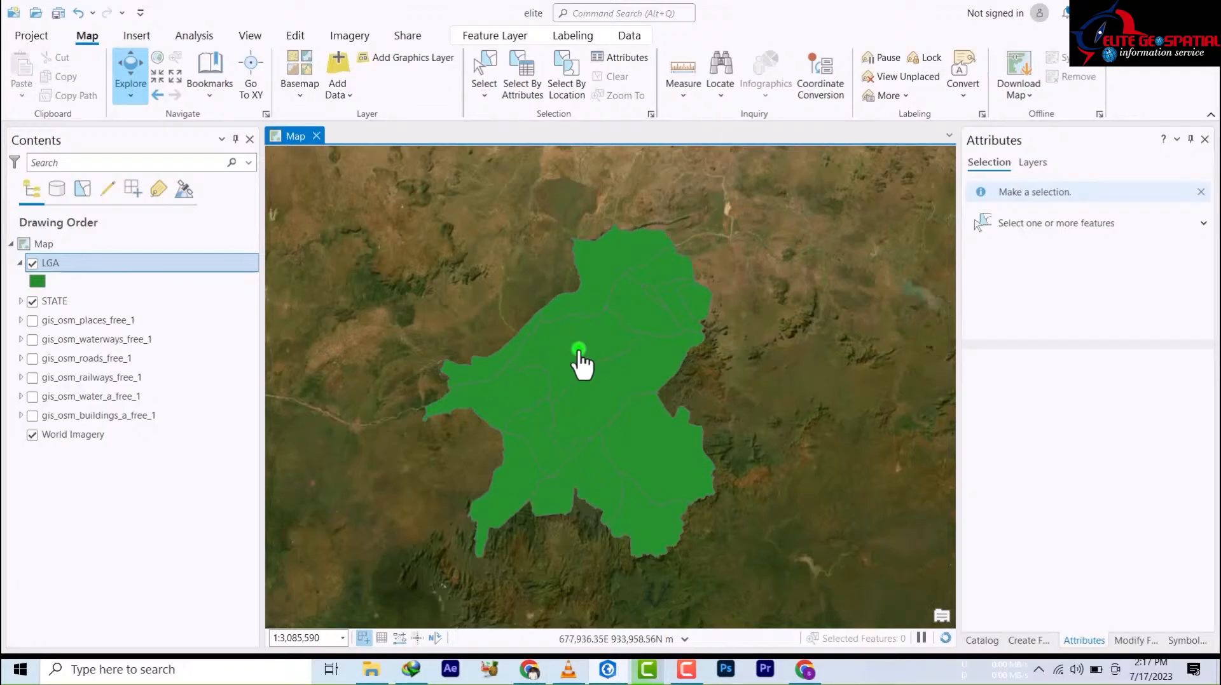
left_click(620, 398)
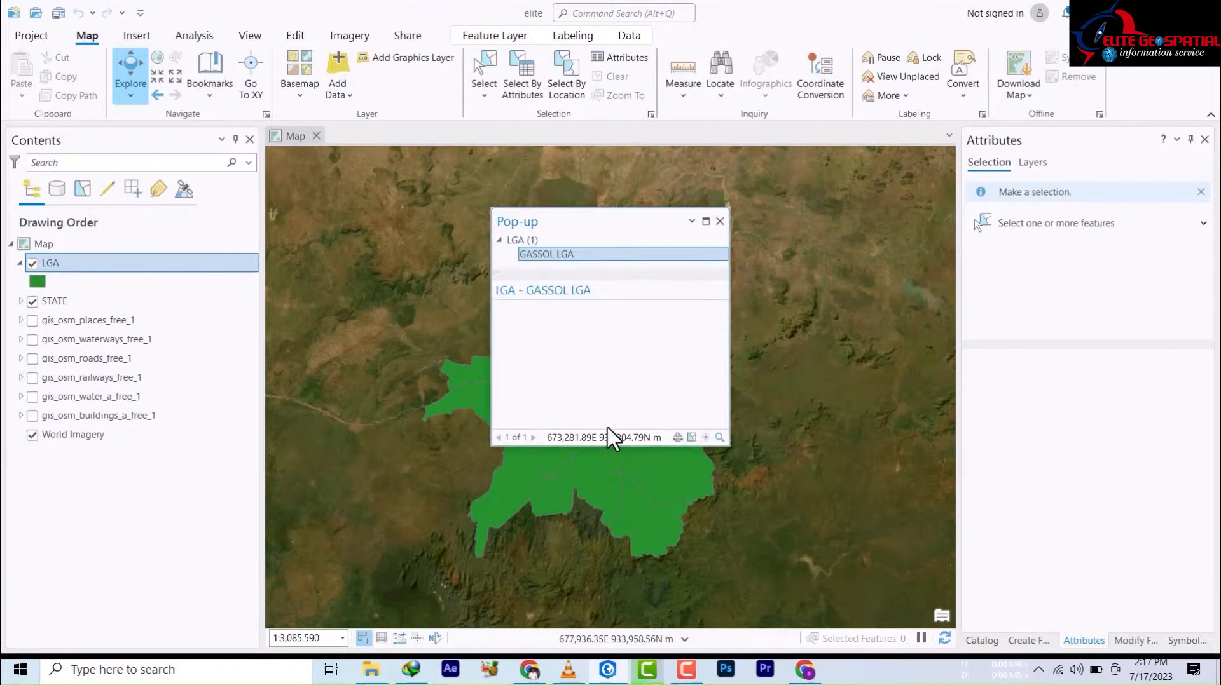
left_click(720, 222)
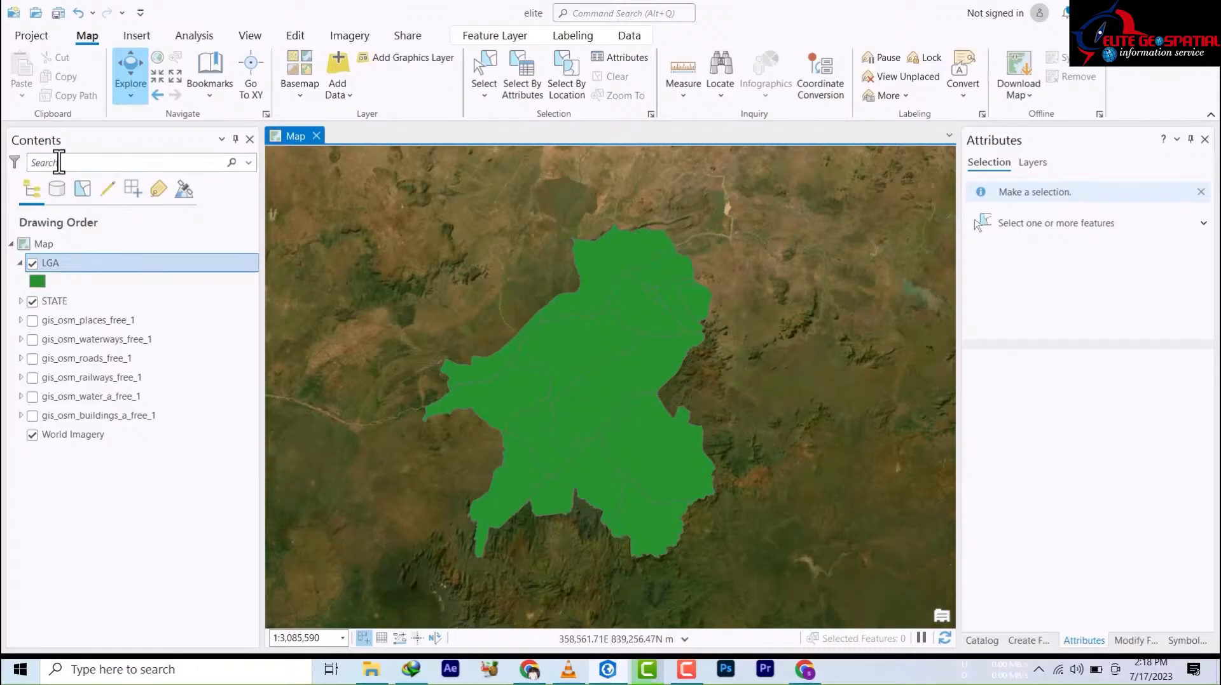
- Open the attribute table of the LGA layer
left_click(55, 265)
right_click(59, 273)
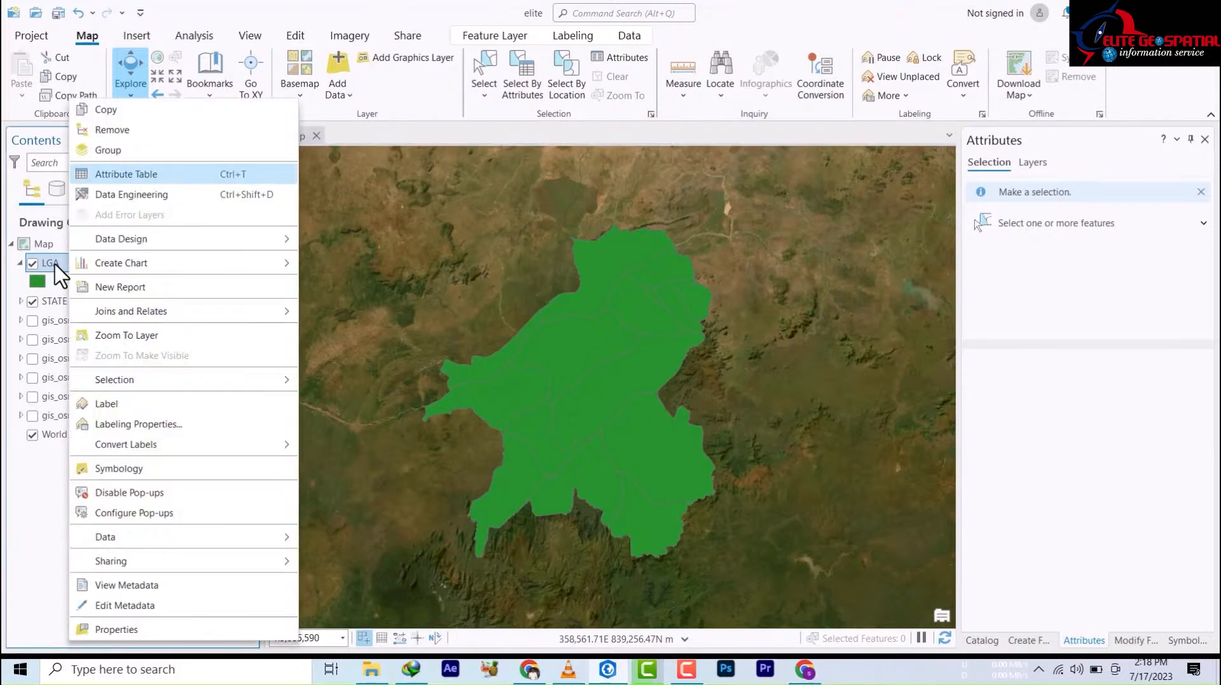
left_click(116, 178)
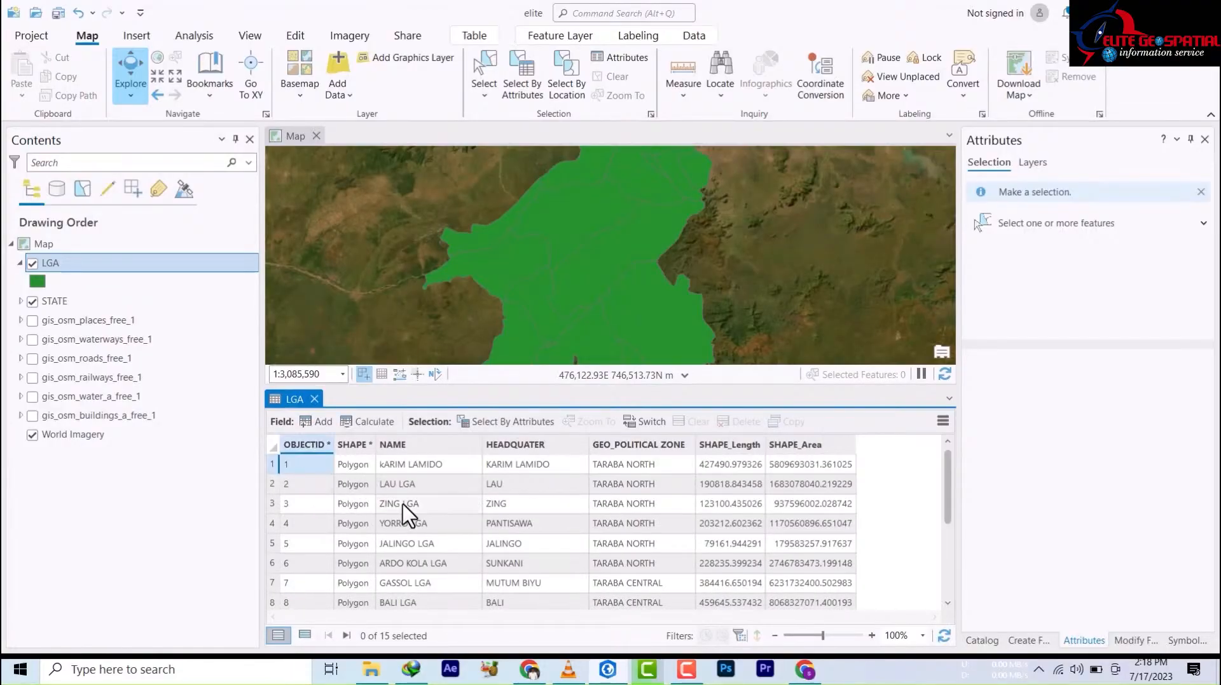
- Select the LGA records from ZING LGA through SARDUNA LGA, and replace that selection with LAU LGA alone
left_click(273, 503)
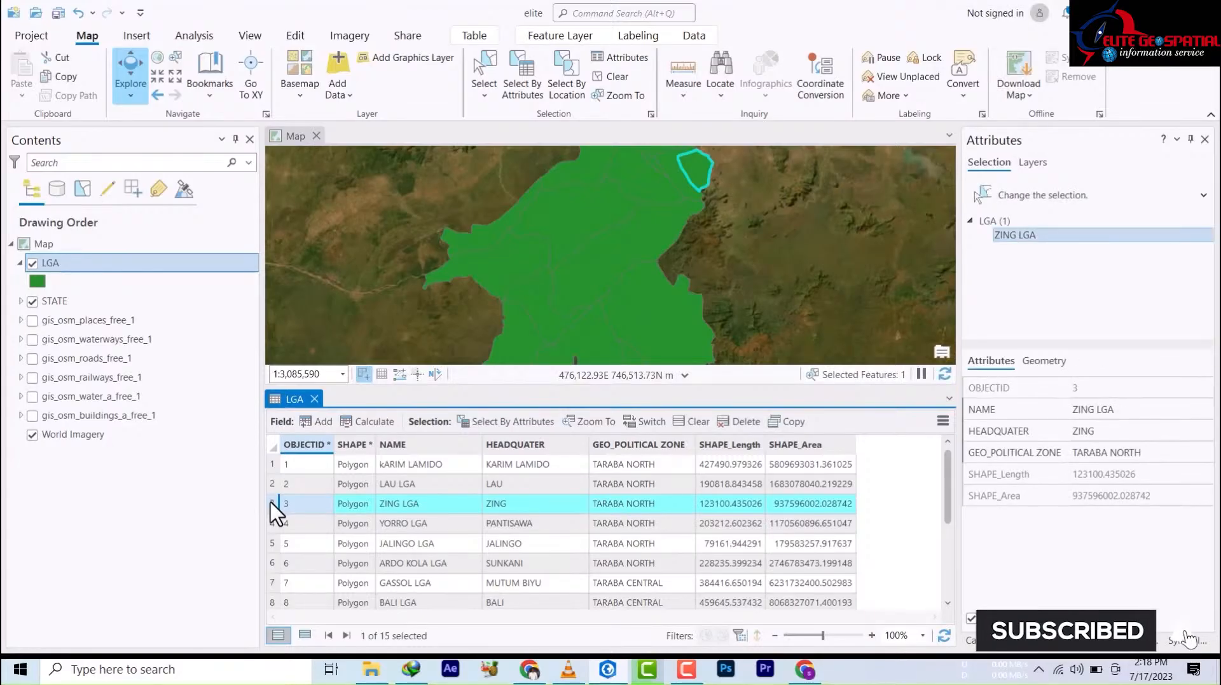
left_click_drag(271, 506, 272, 555)
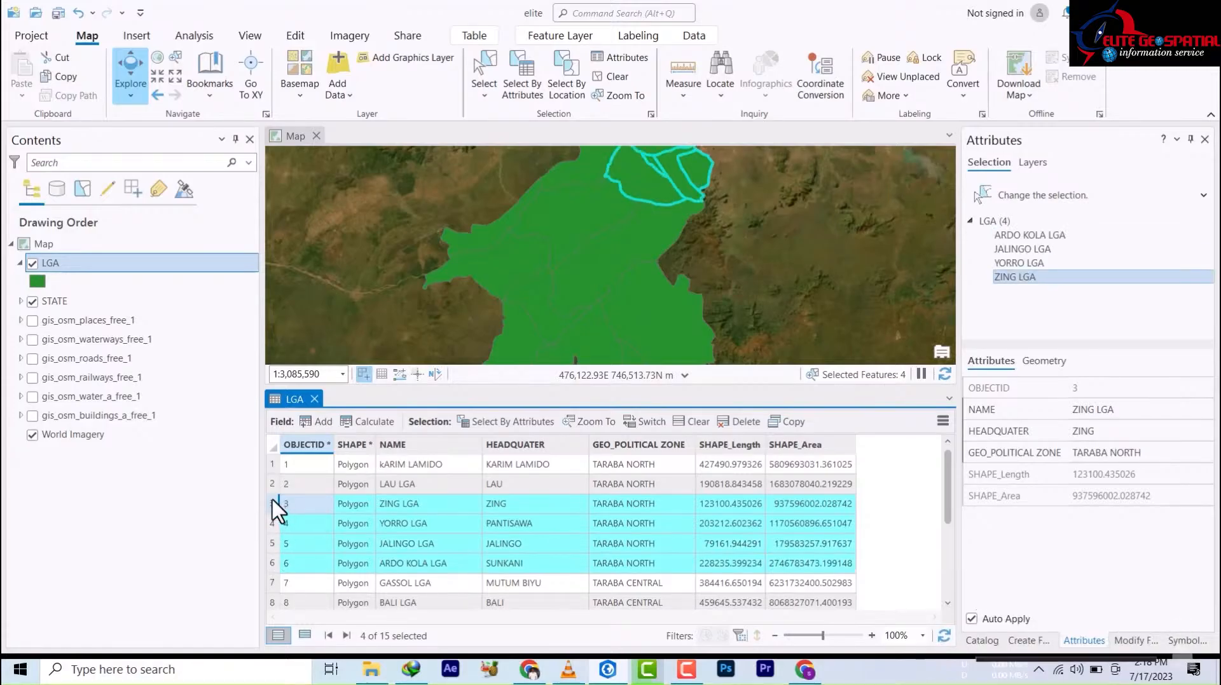
left_click_drag(276, 505, 268, 580)
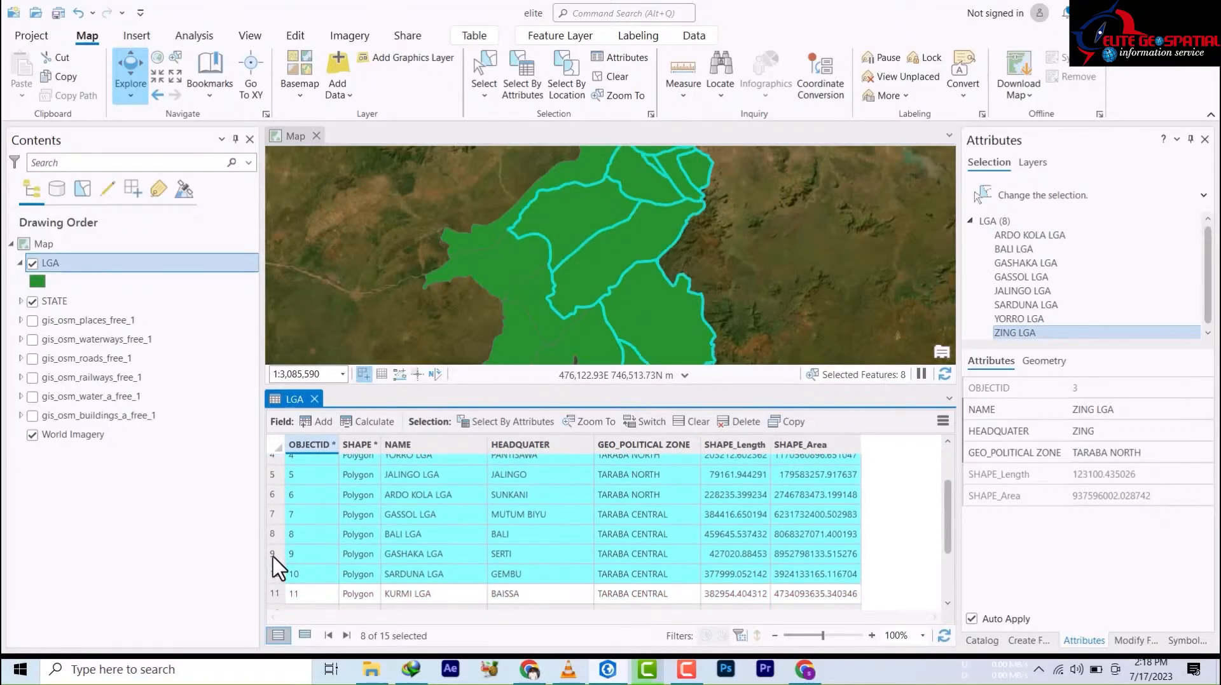
scroll(305, 534, "up", 2)
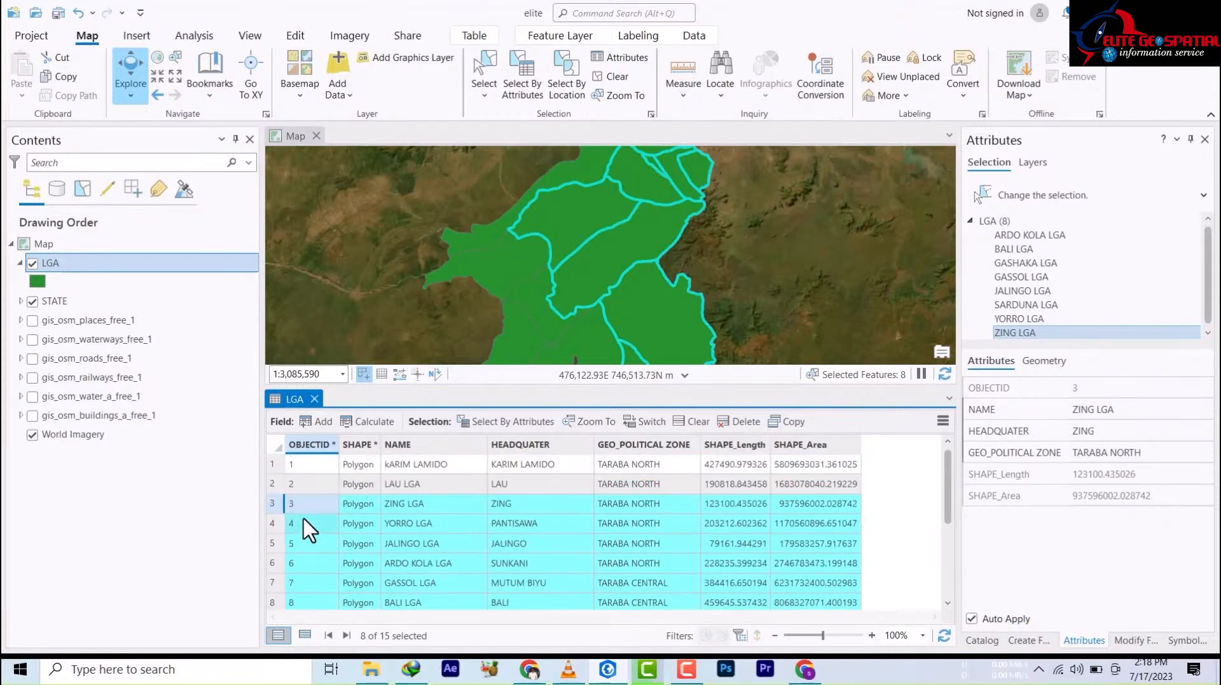
left_click(273, 486)
- Select only the TAKUM record in the LGA attribute table and close the table
scroll(283, 558, "down", 3)
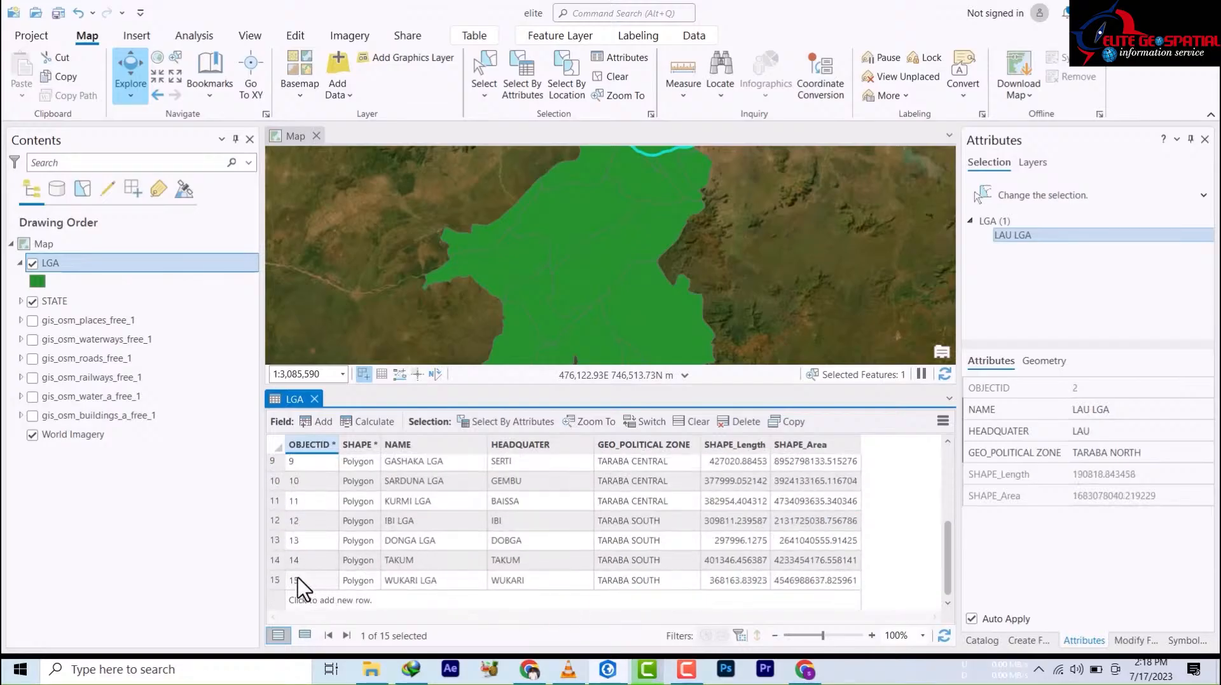
left_click(273, 561)
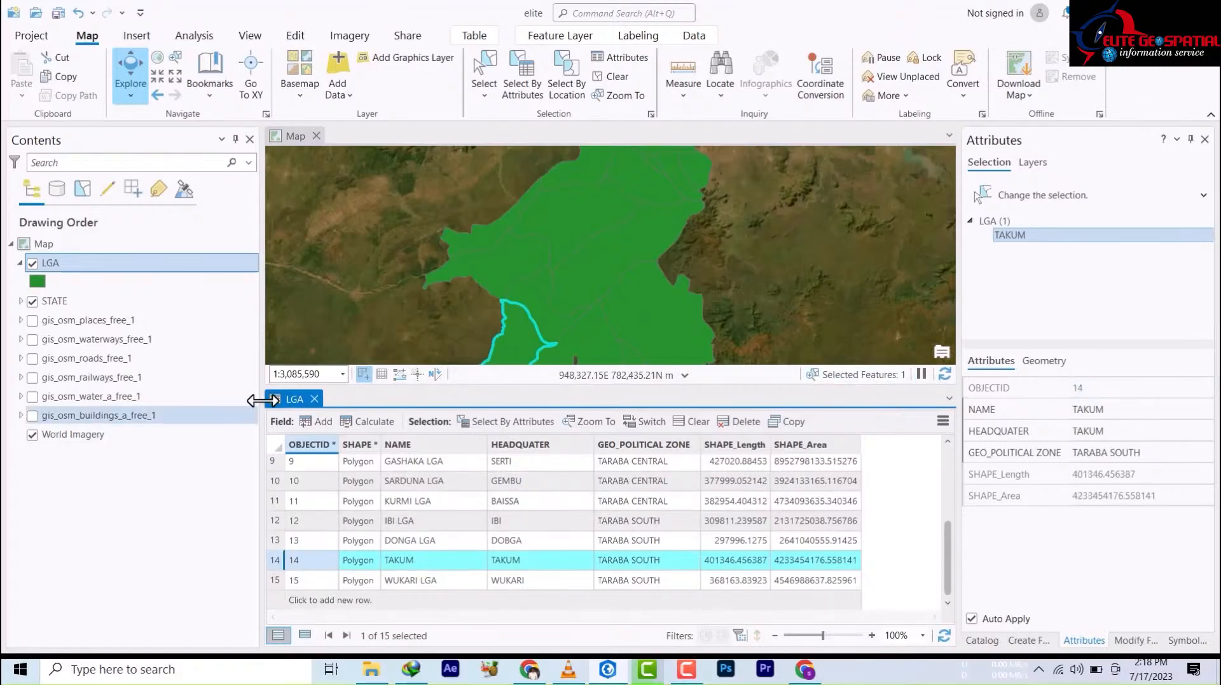
left_click(315, 399)
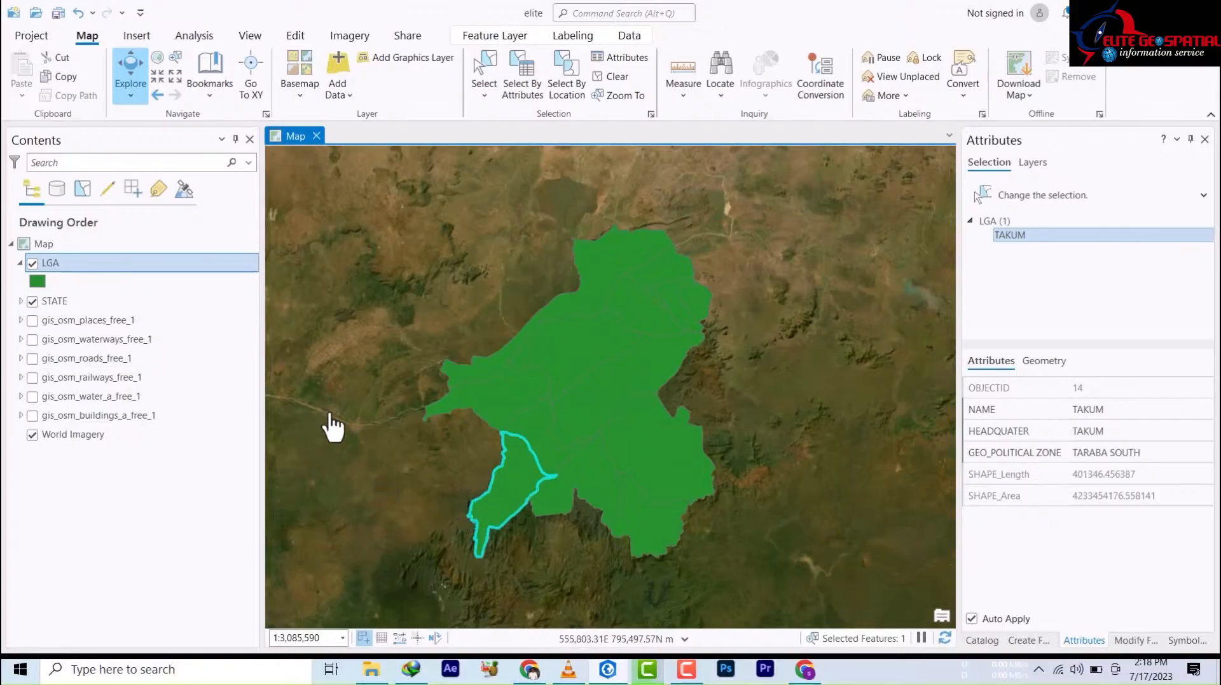
- Start Export Features for the selected LGA record and review the output field map, leaving the Fields section collapsed
right_click(97, 264)
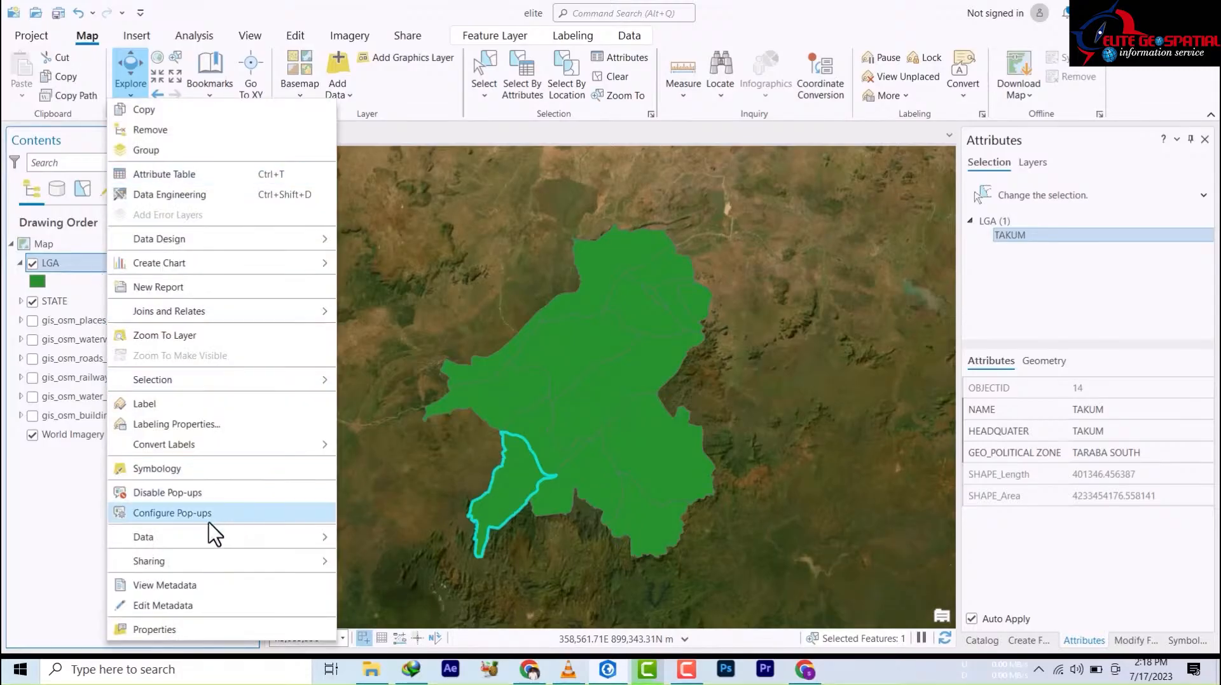
mouse_move(188, 548)
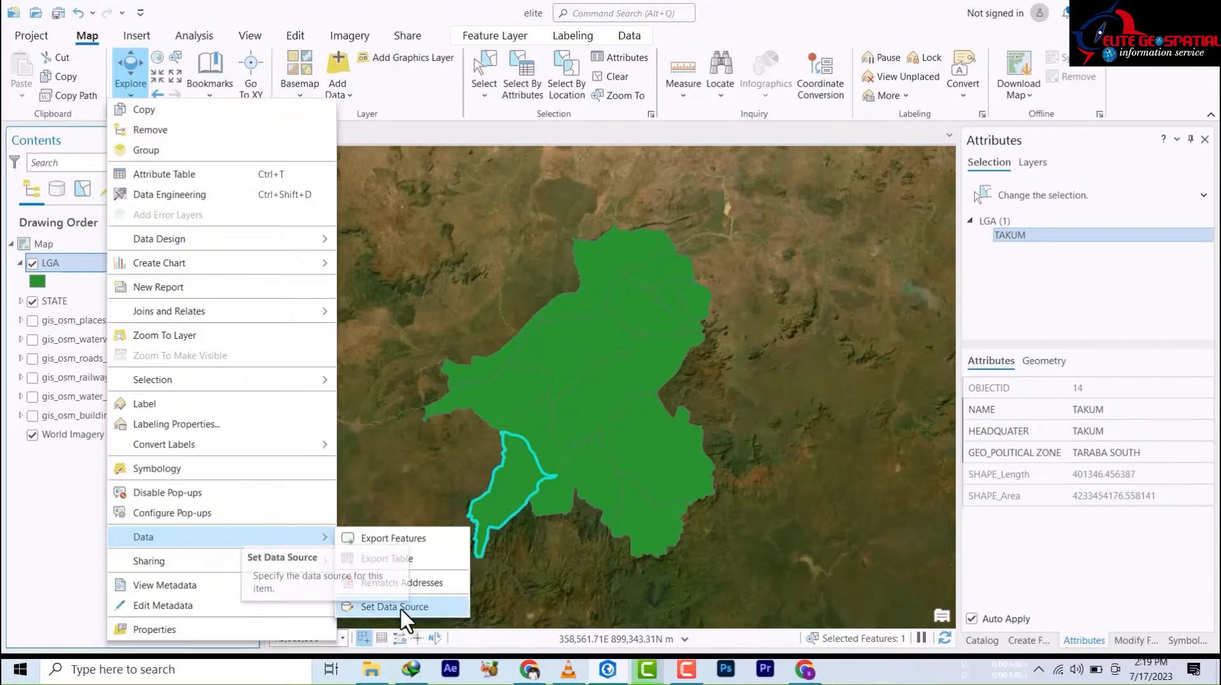
left_click(395, 539)
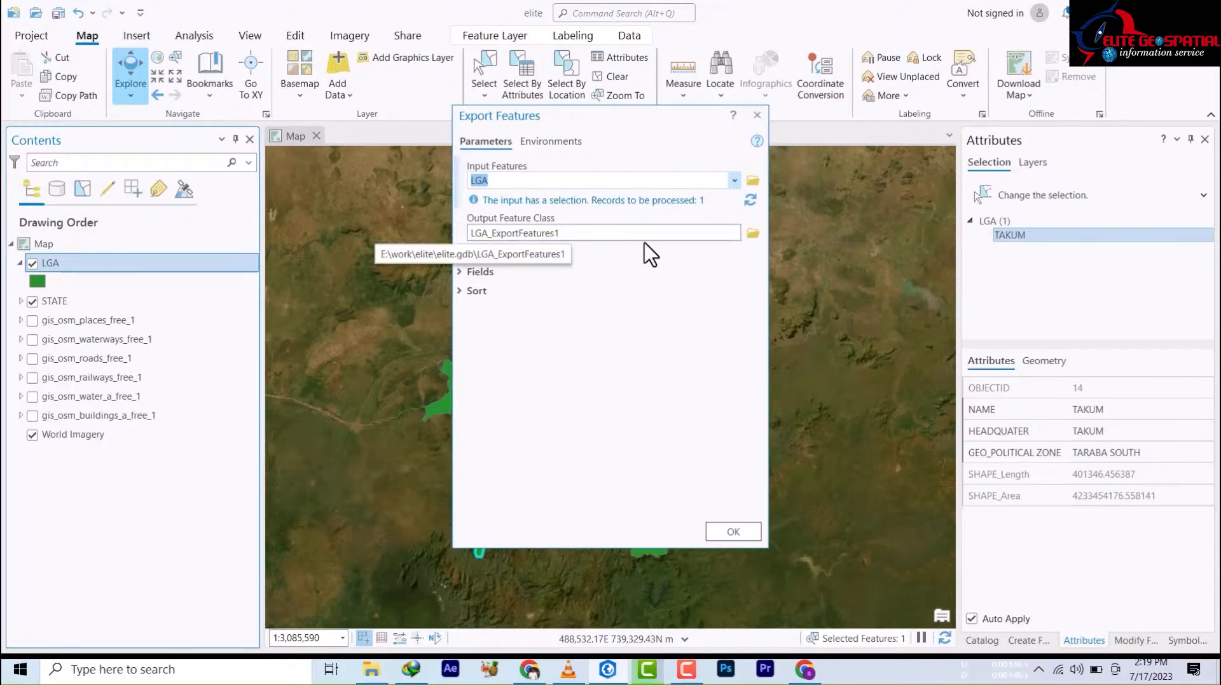
left_click(460, 271)
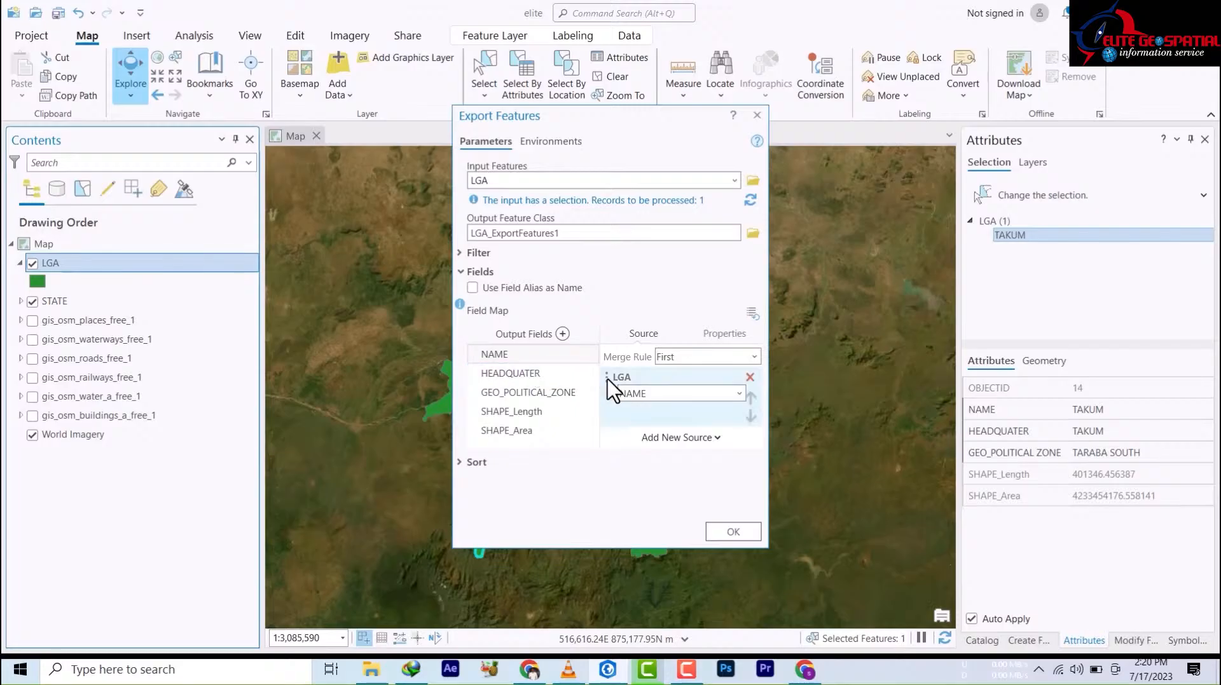
left_click(459, 273)
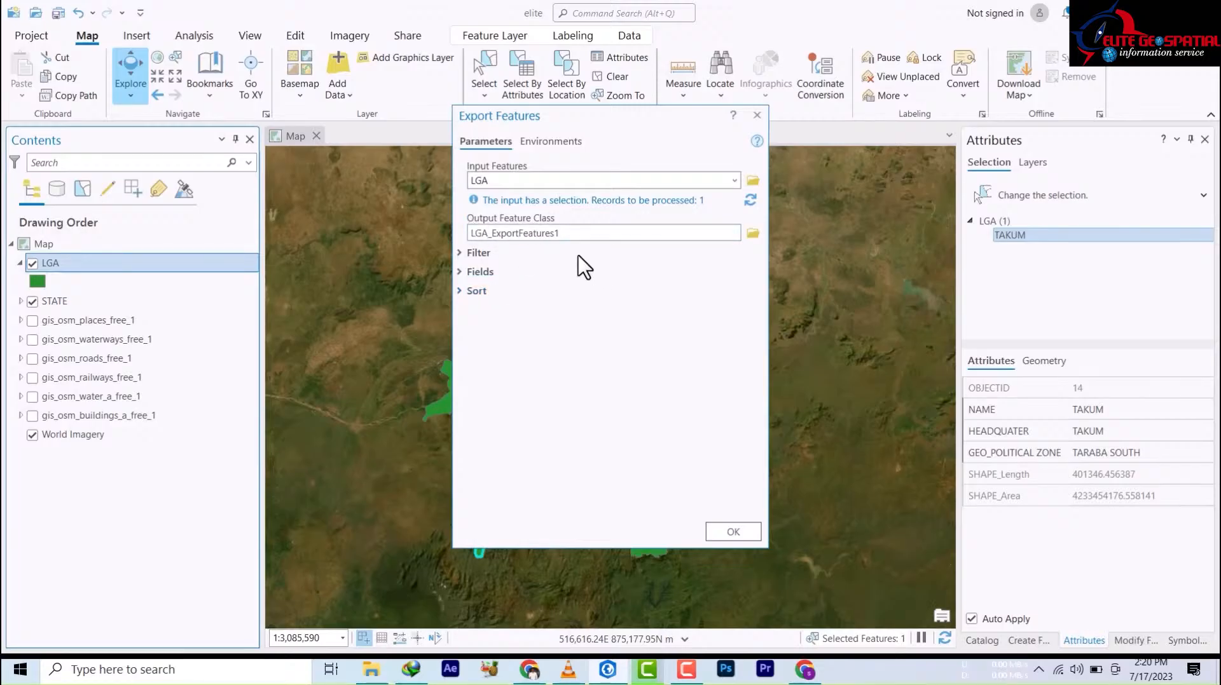
- Browse for the output feature class location and open New Folder inside the taraba folder of the elite folder connection
left_click(752, 240)
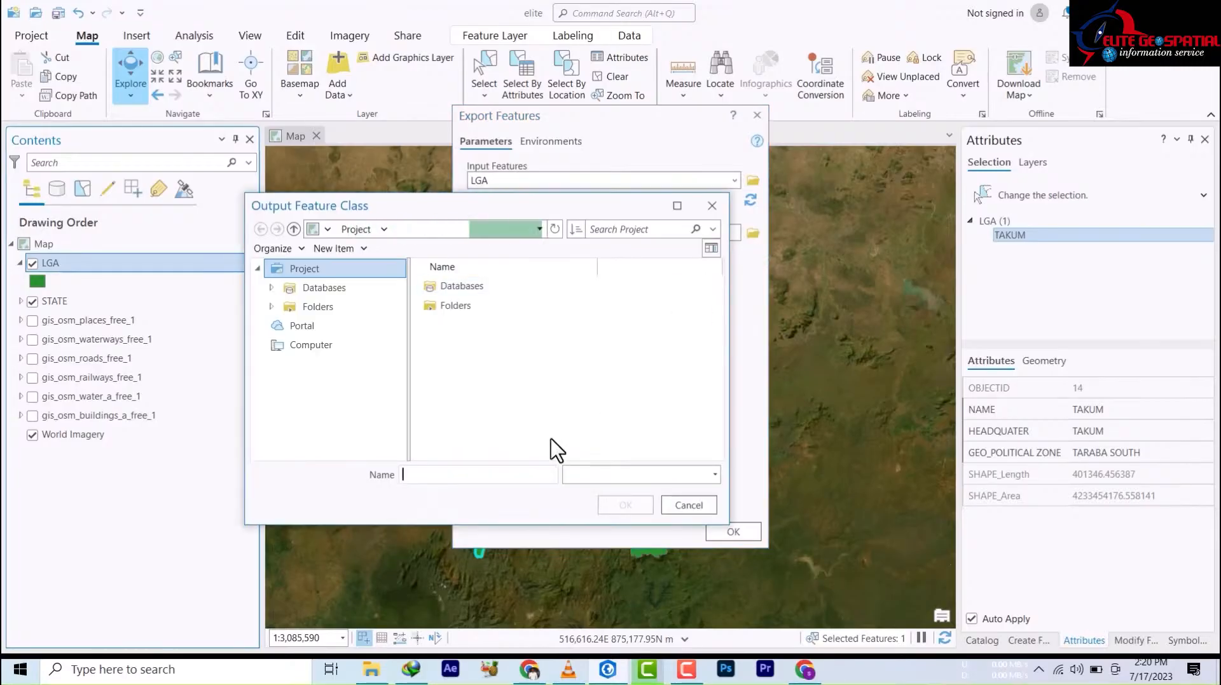
left_click(439, 306)
double_click(458, 307)
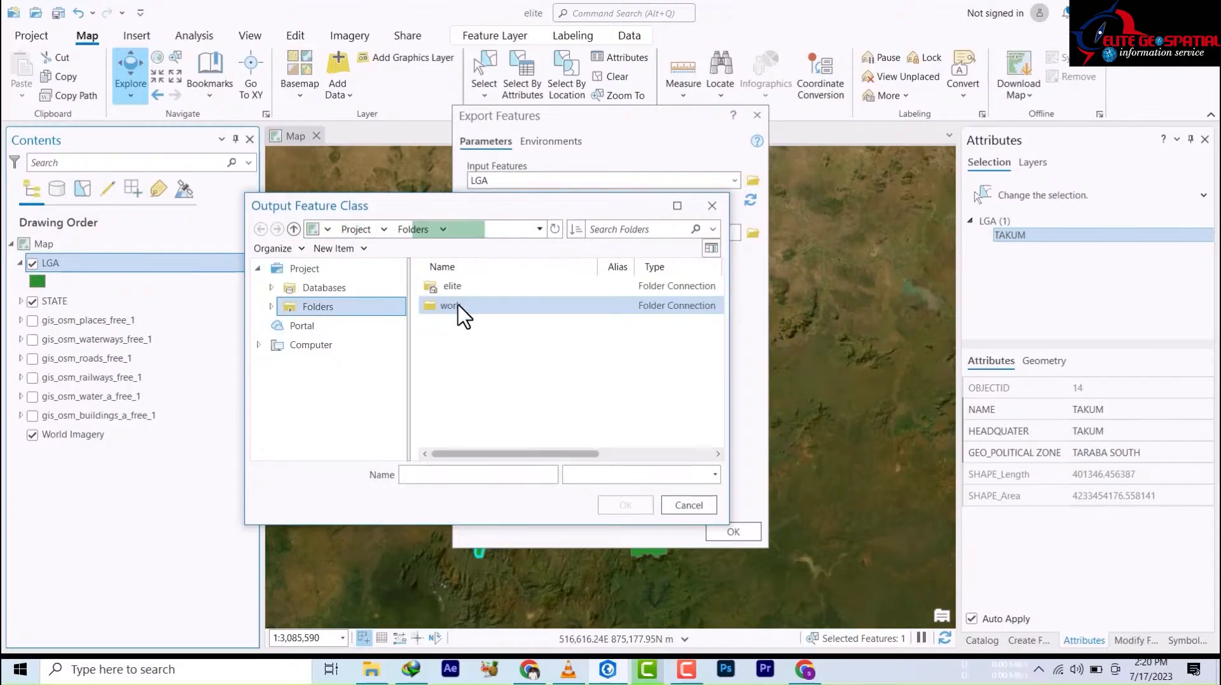
double_click(453, 287)
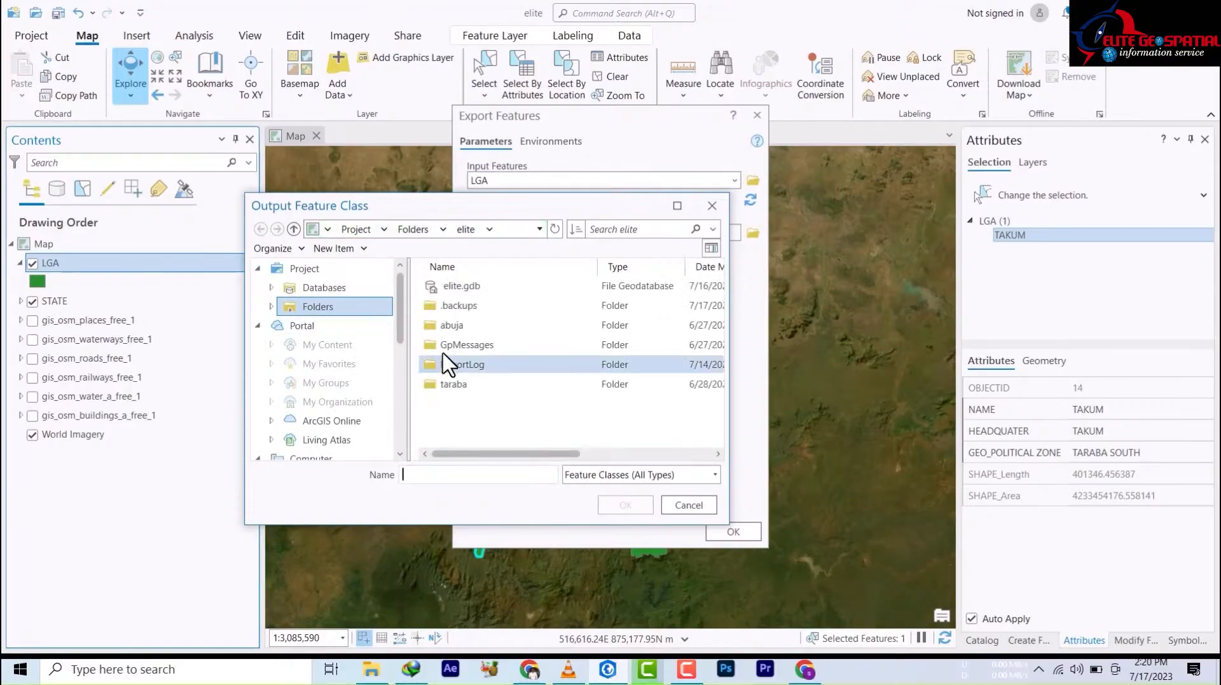
left_click(450, 386)
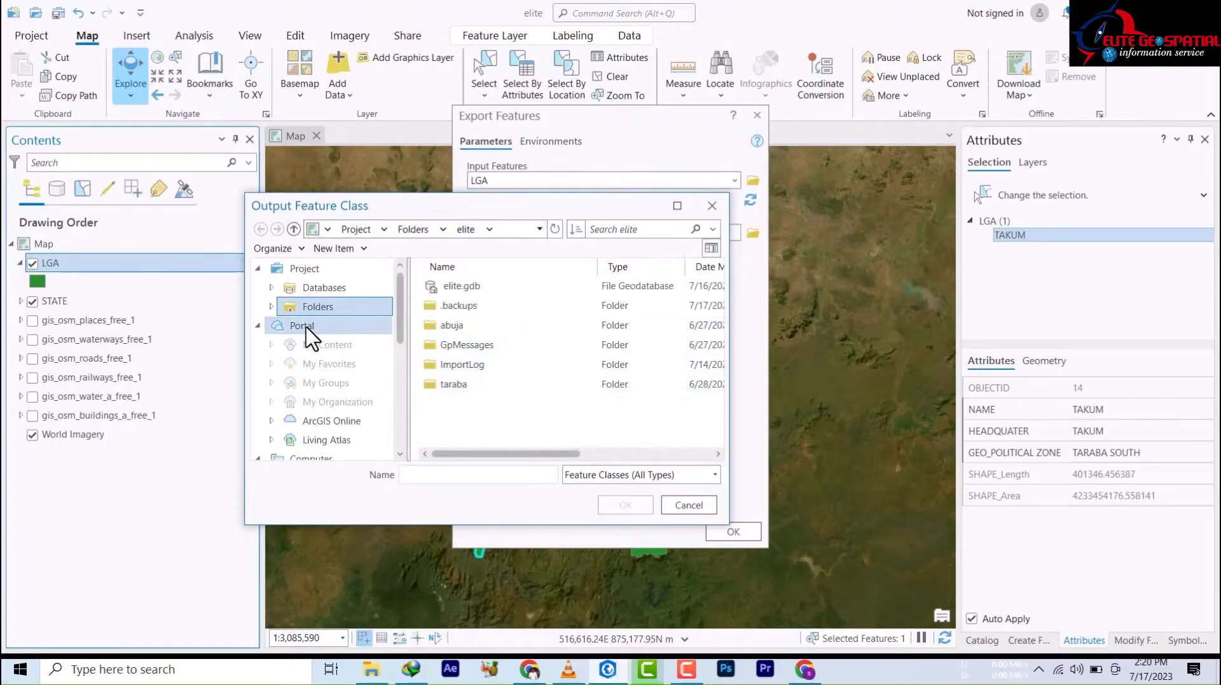
double_click(444, 384)
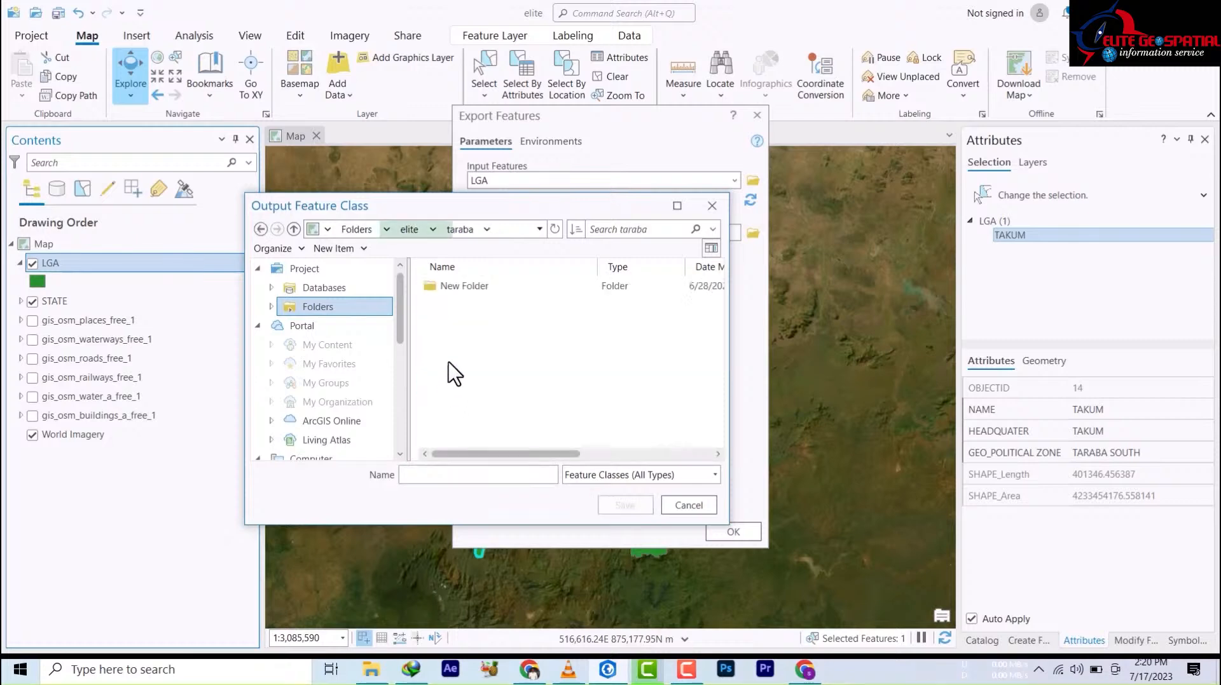
left_click(454, 284)
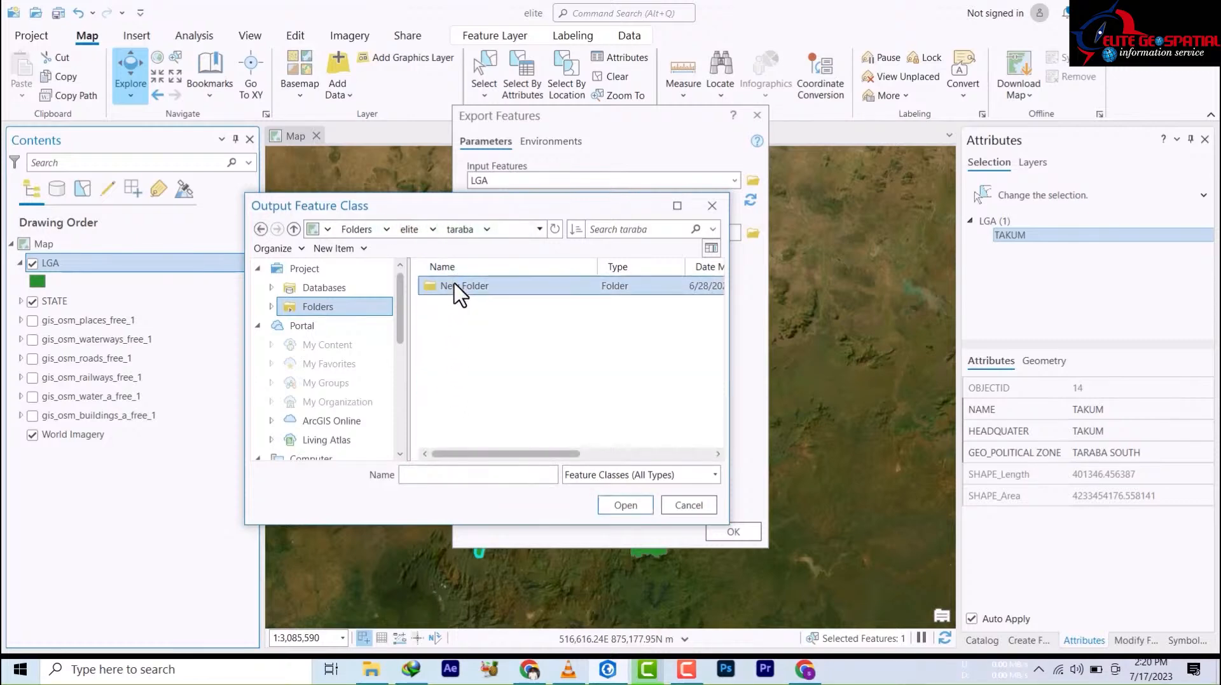
double_click(453, 285)
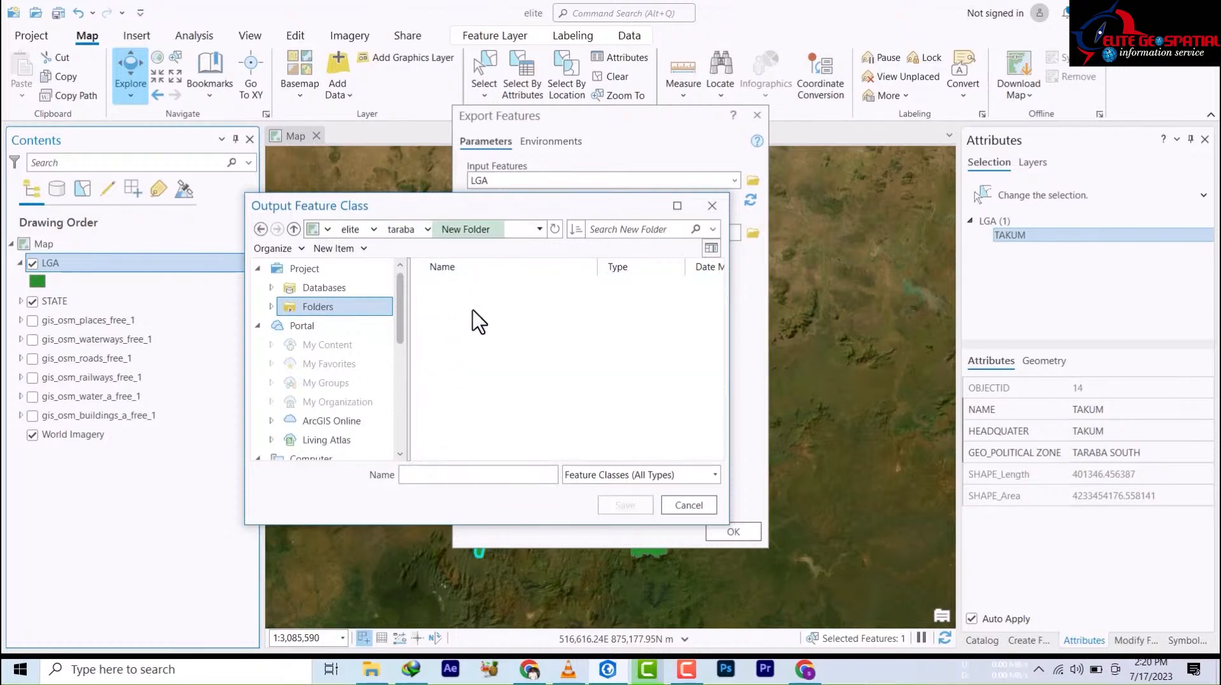
- Keep the output type as Feature Classes (All Types), name the output takum, and run the export of the selected LGA record
left_click(631, 483)
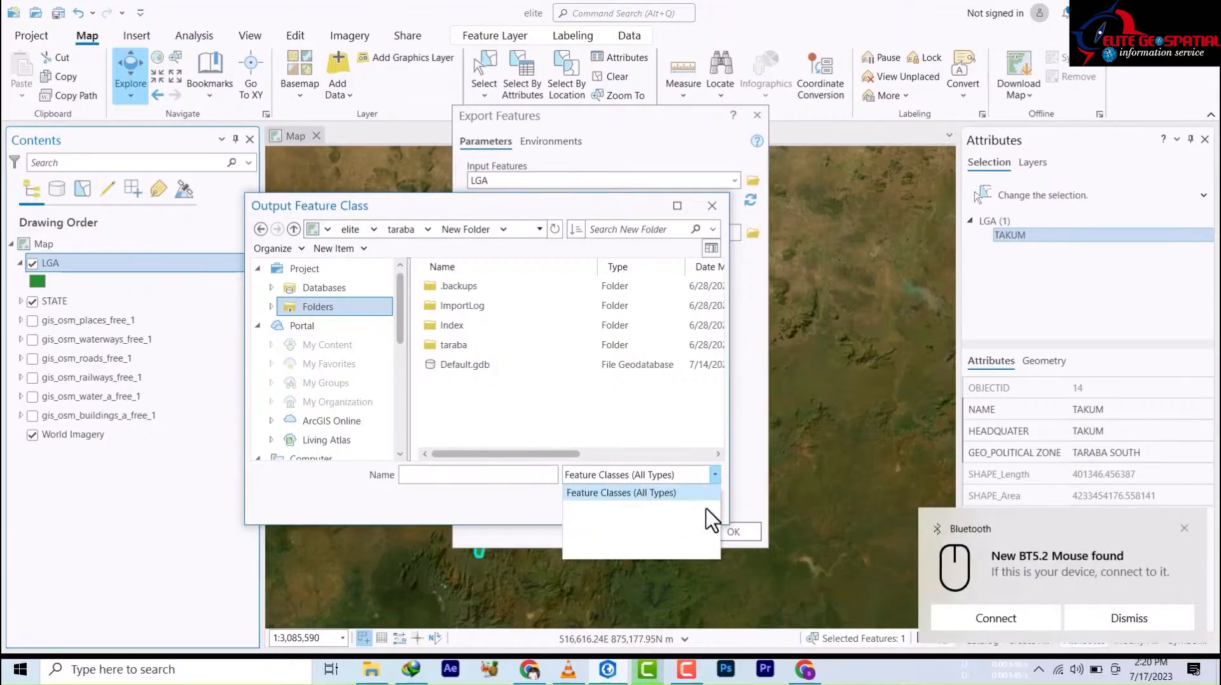
left_click(647, 495)
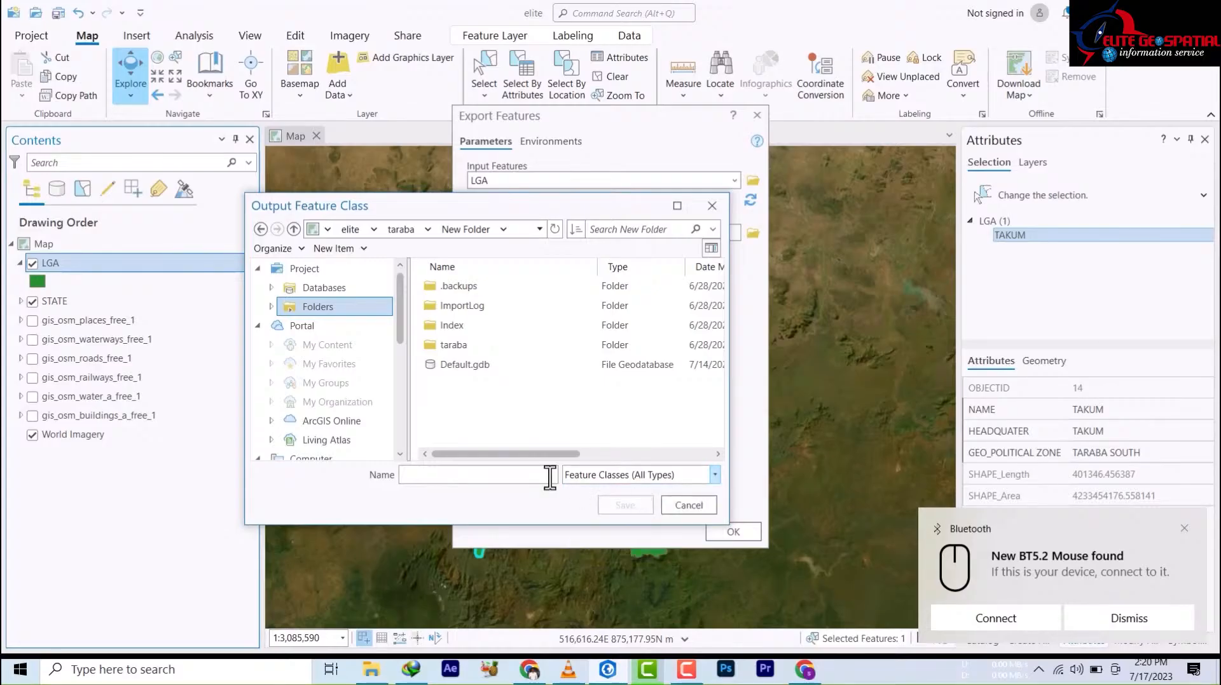
left_click(502, 478)
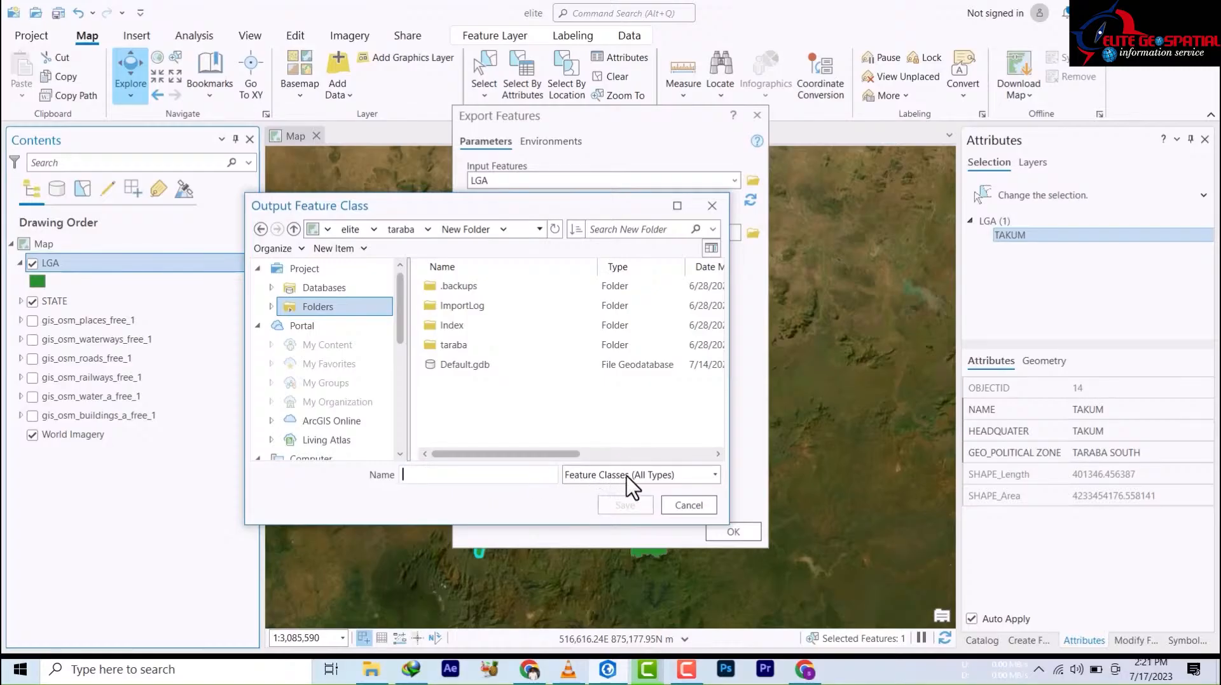
left_click(687, 475)
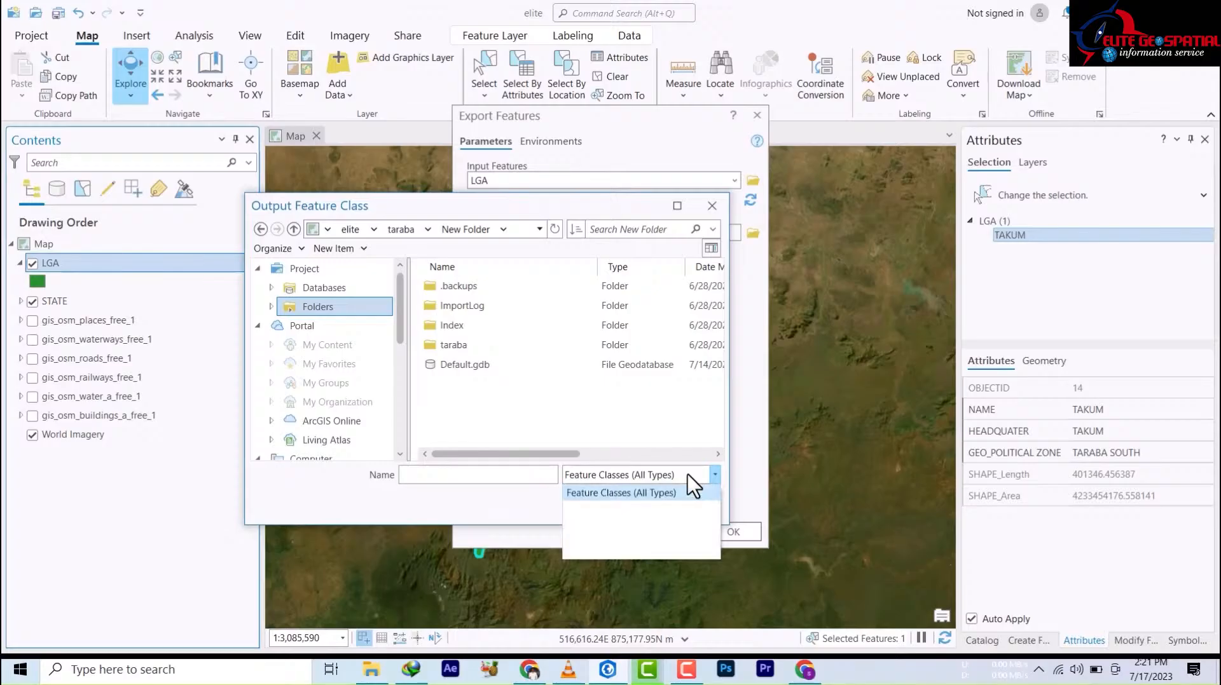
left_click(688, 475)
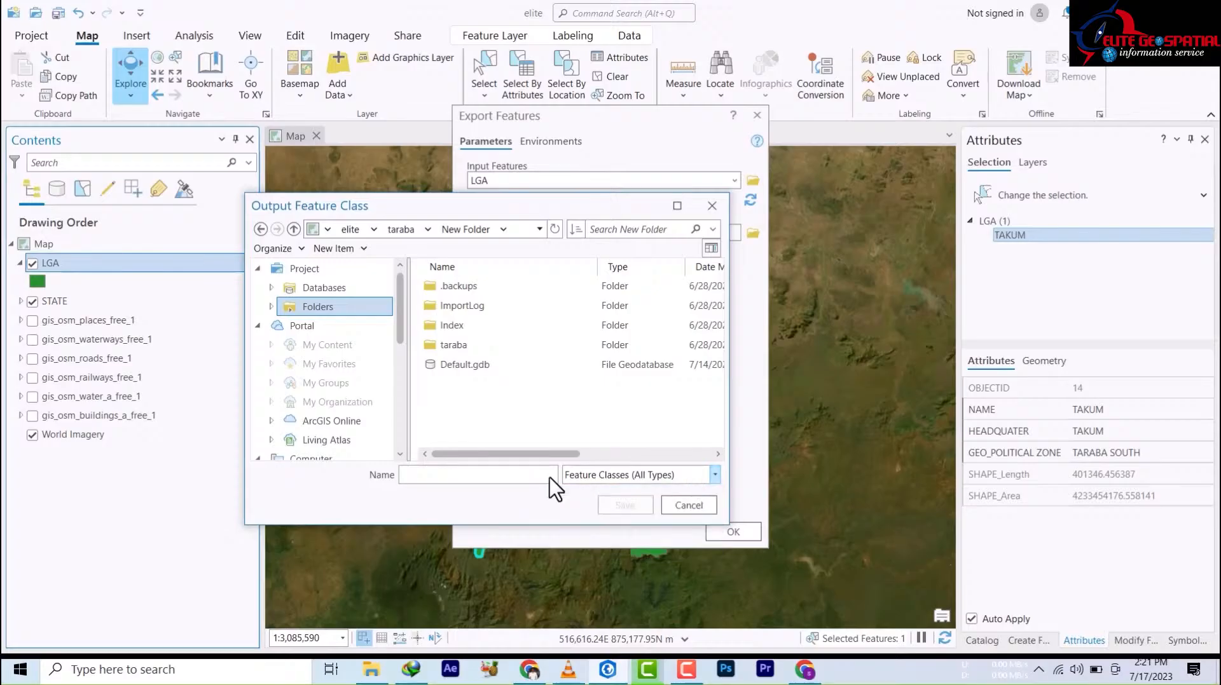
left_click(481, 471)
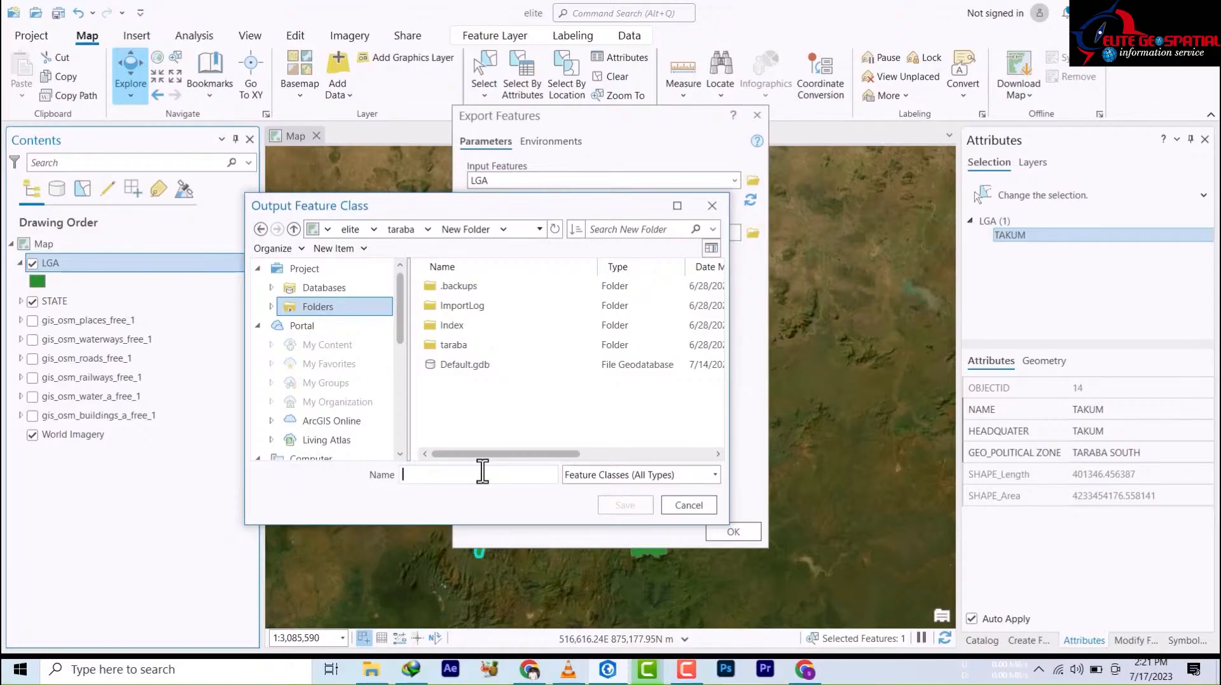
left_click(459, 367)
type("takum")
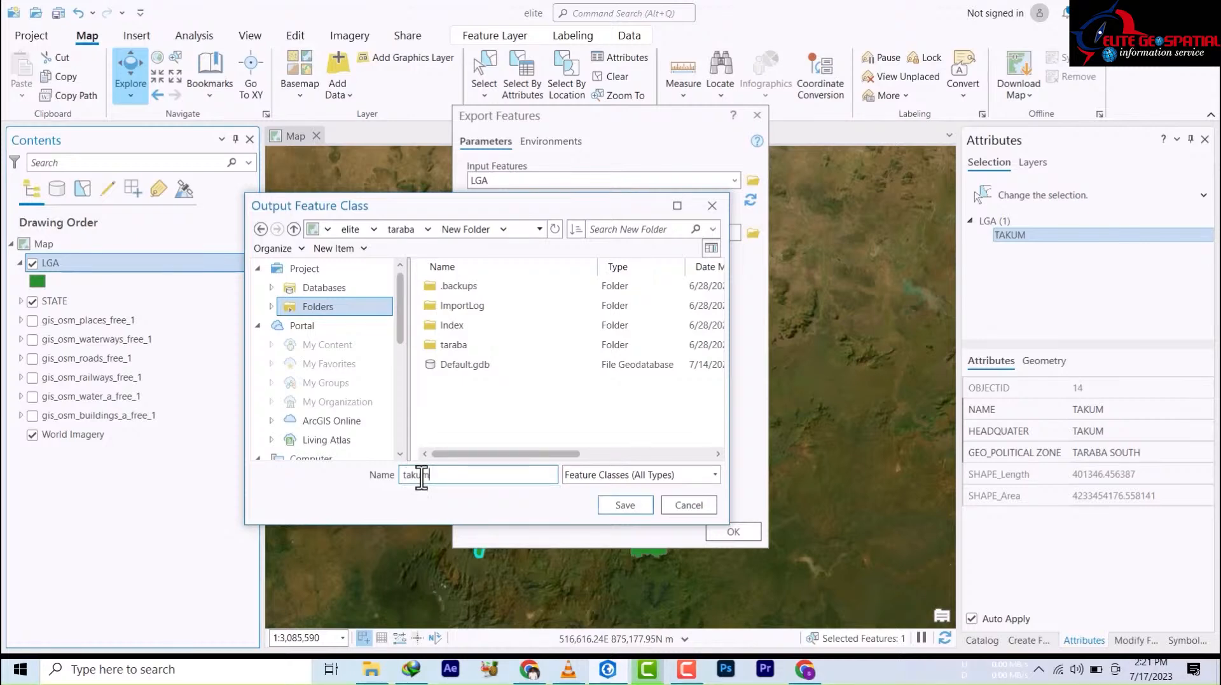
left_click(615, 507)
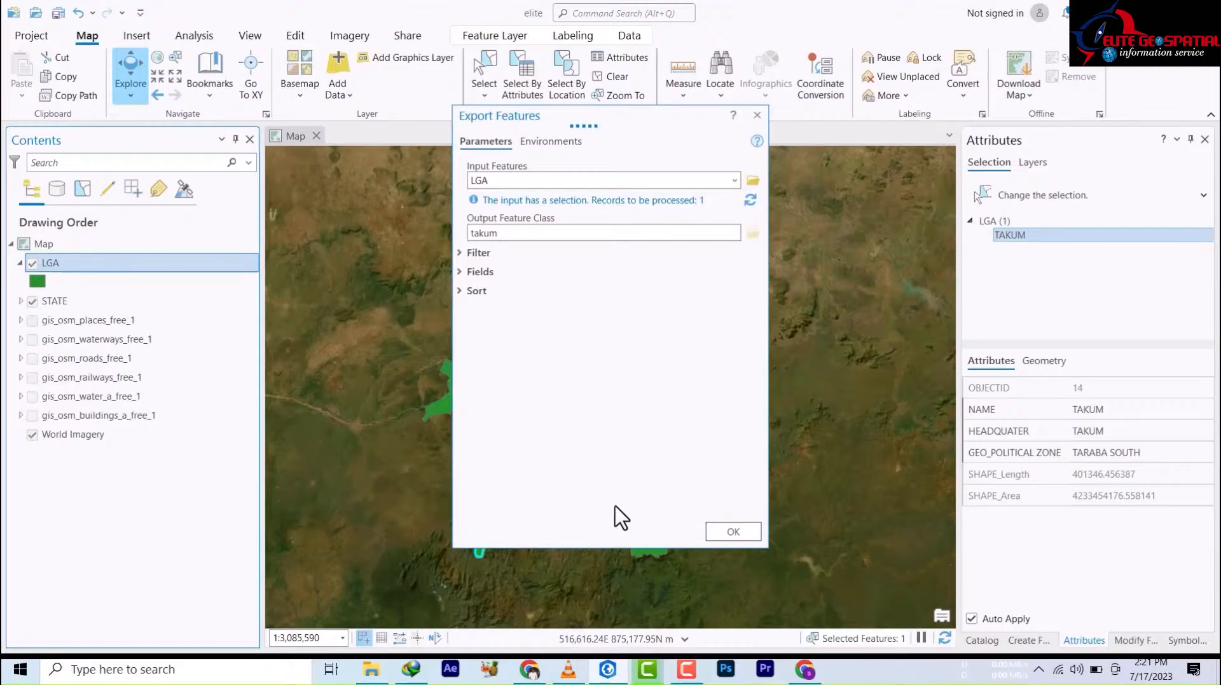
left_click(725, 531)
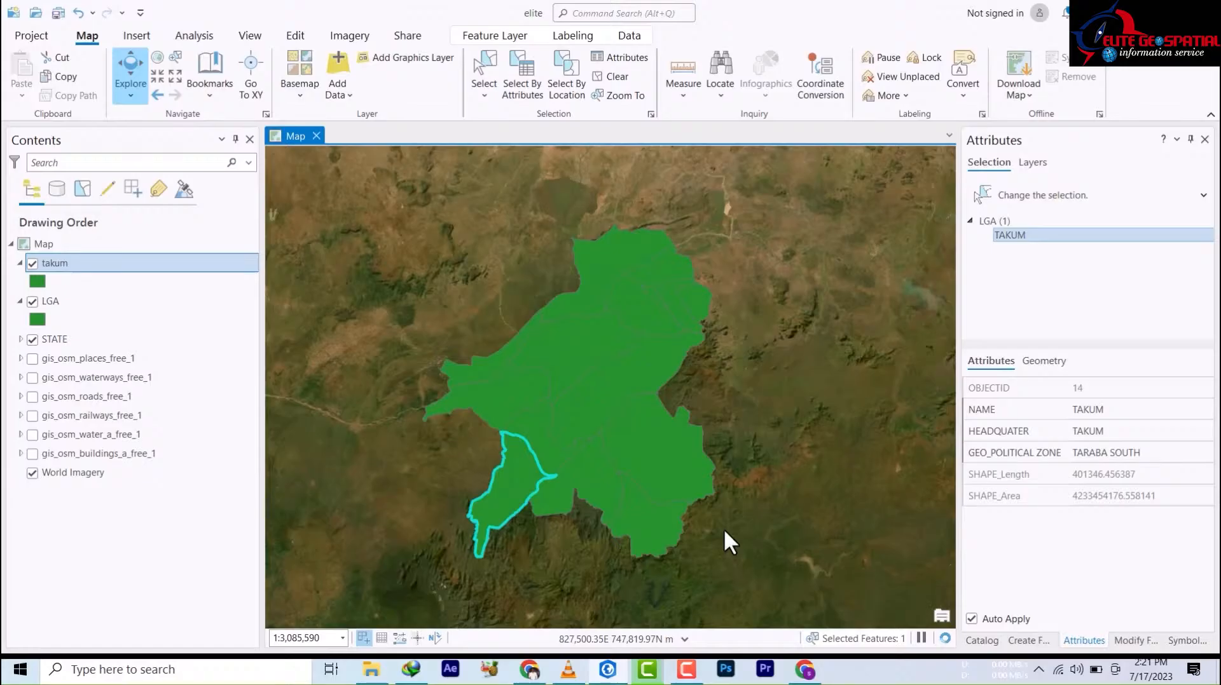
- Hide the LGA and STATE layers to isolate the exported takum area, and turn the LGA layer back on
left_click(32, 302)
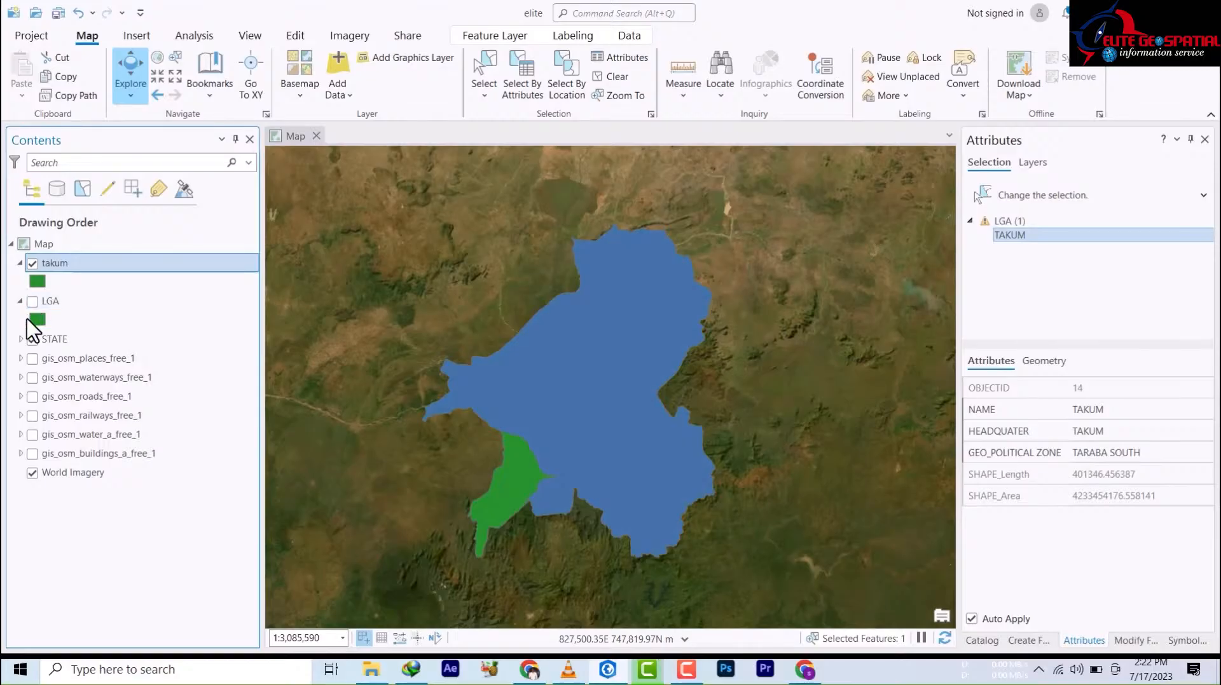
left_click(32, 340)
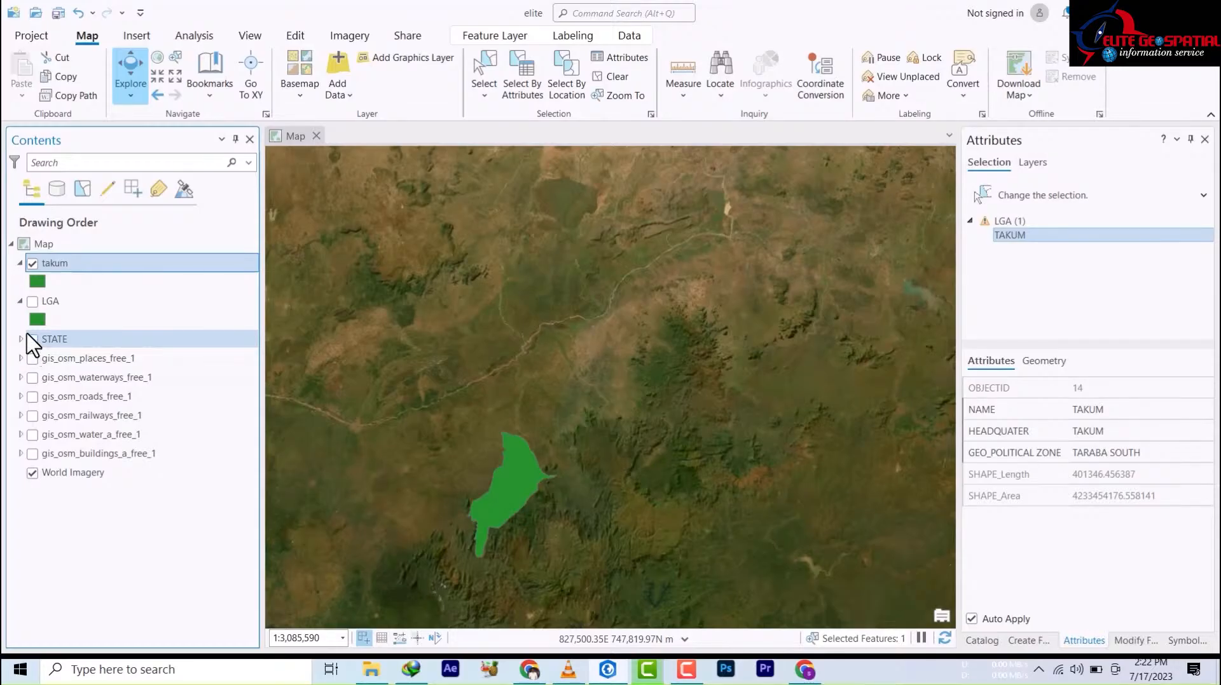
left_click(32, 302)
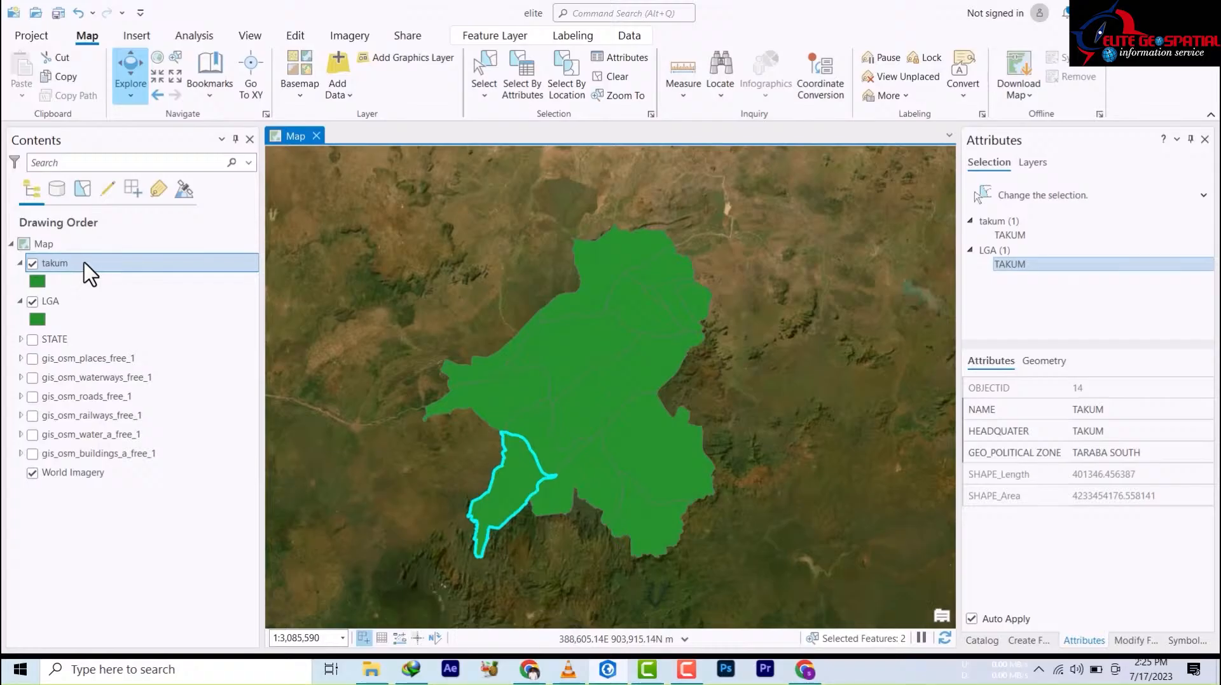
- Open the LGA layer's attribute table, look through its records, and clear the record selection
left_click(57, 302)
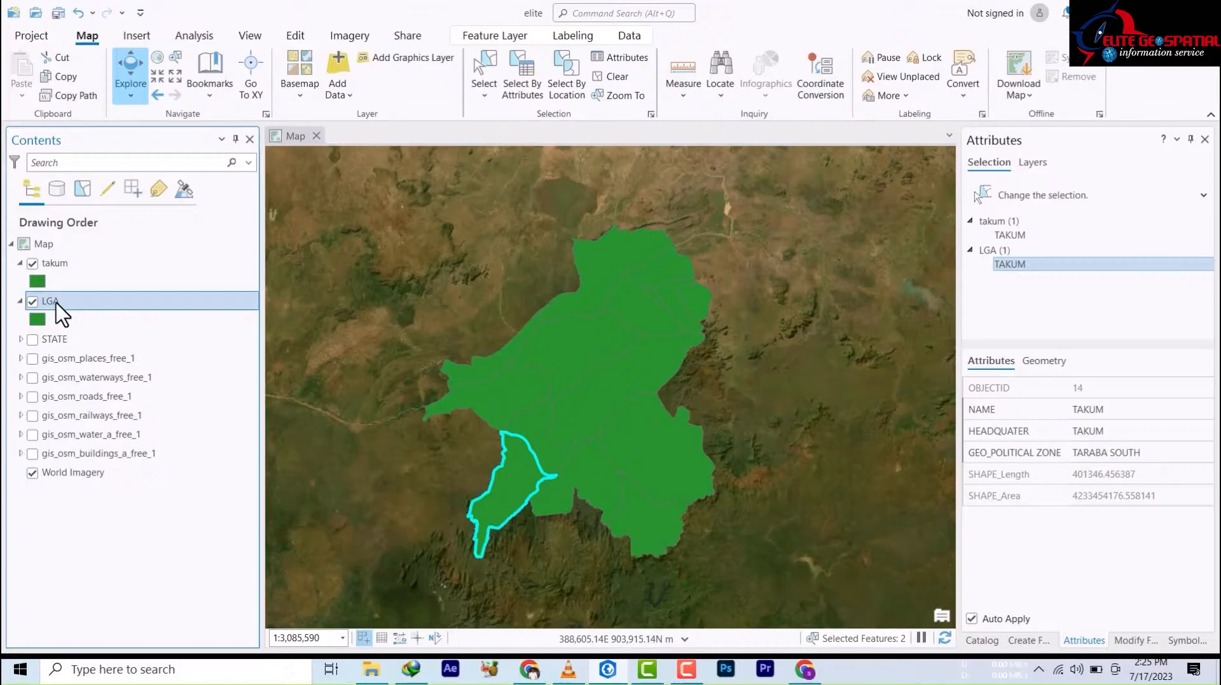
right_click(56, 304)
left_click(131, 189)
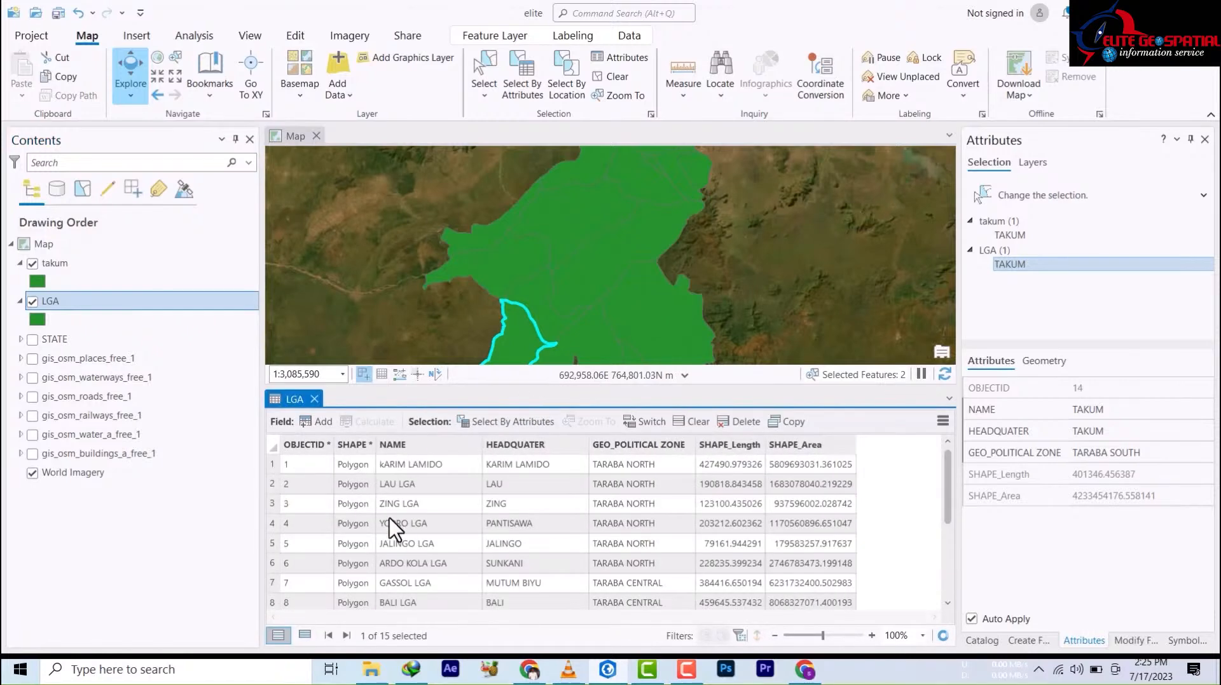
scroll(416, 518, "down", 3)
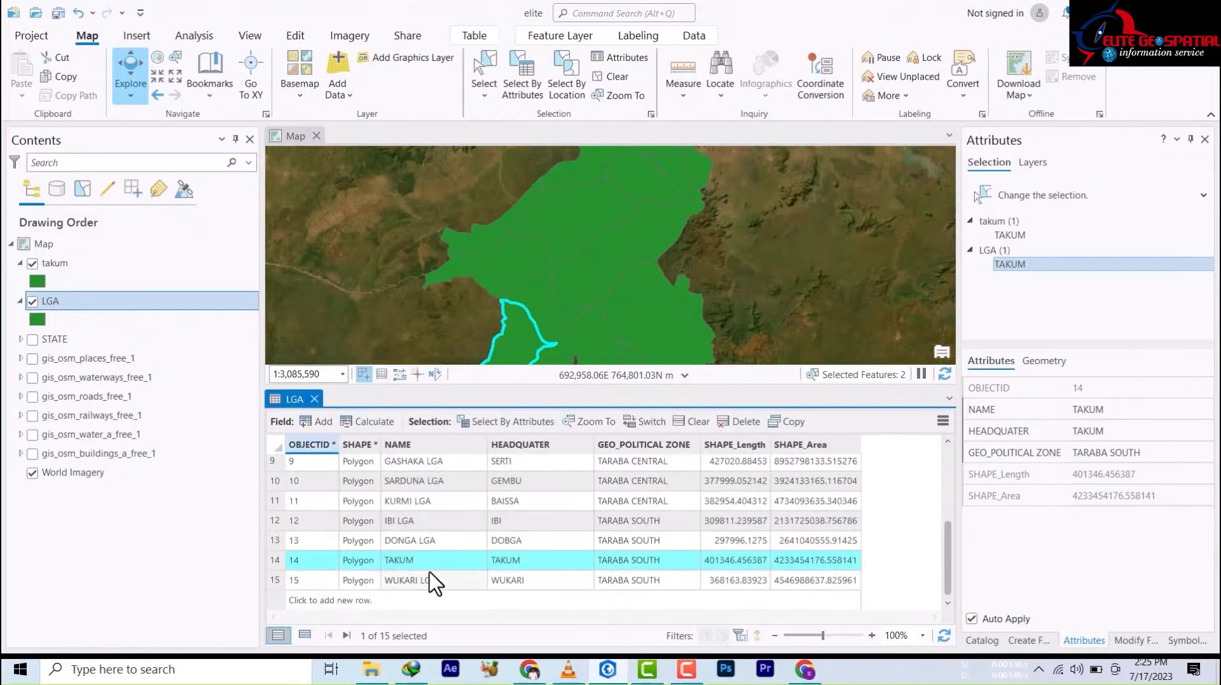
scroll(356, 577, "up", 3)
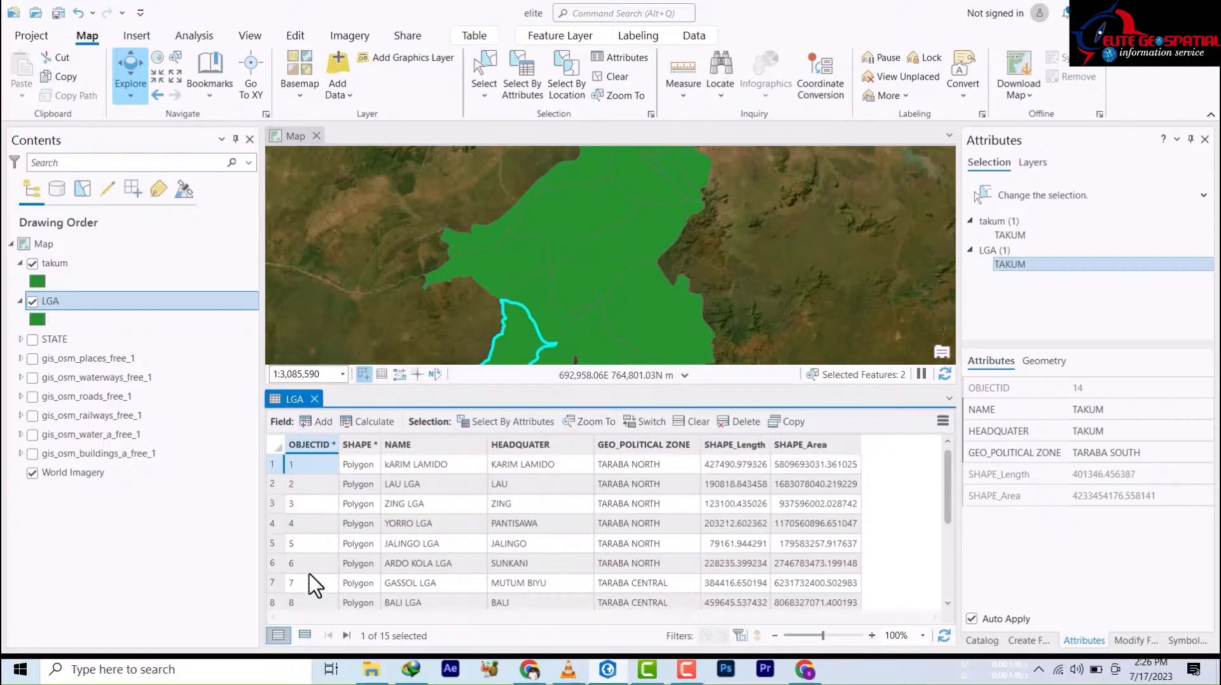
scroll(308, 577, "down", 3)
scroll(307, 566, "up", 3)
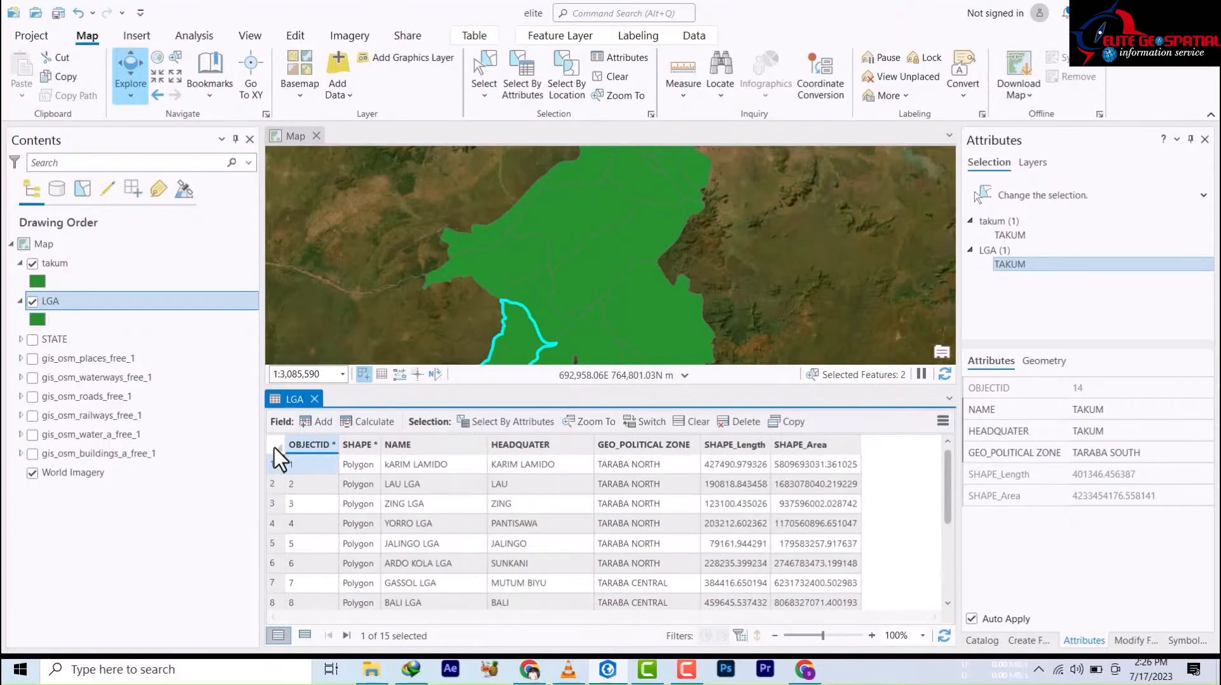
left_click(274, 447)
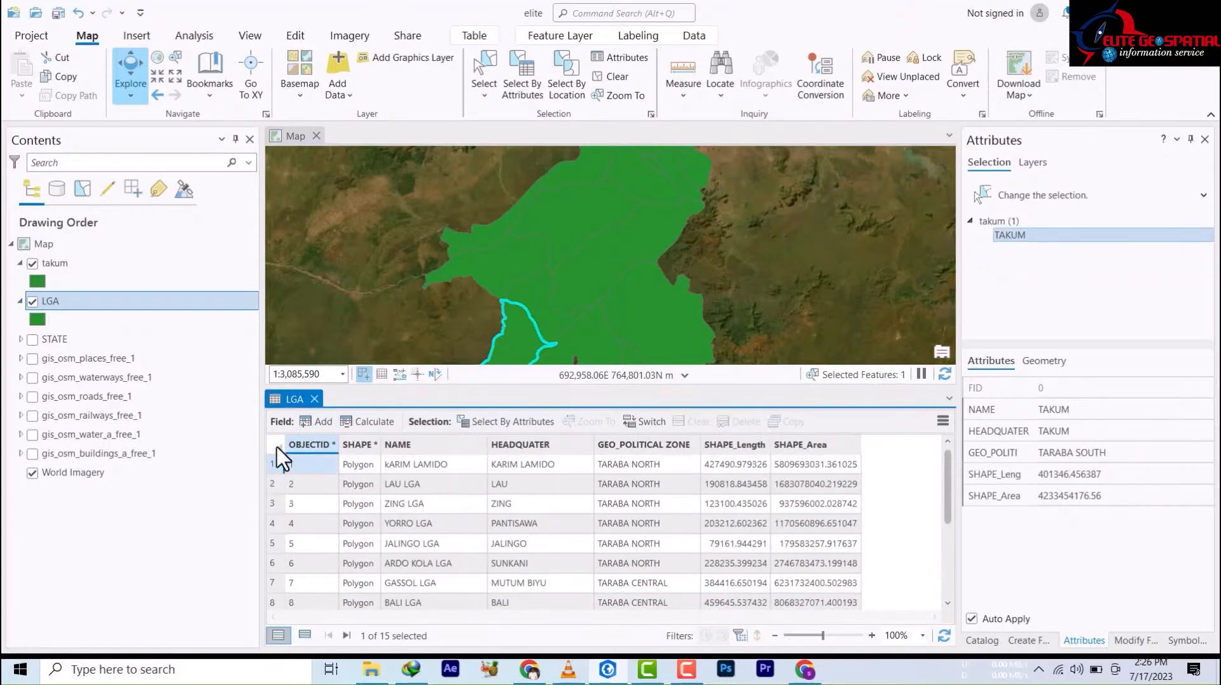
scroll(439, 598, "down", 1)
scroll(431, 597, "down", 2)
scroll(407, 556, "up", 3)
- Start a Select By Attributes query on LGA with the field GEO_POLITICAL ZONE and the operator "contains the text"
left_click(515, 422)
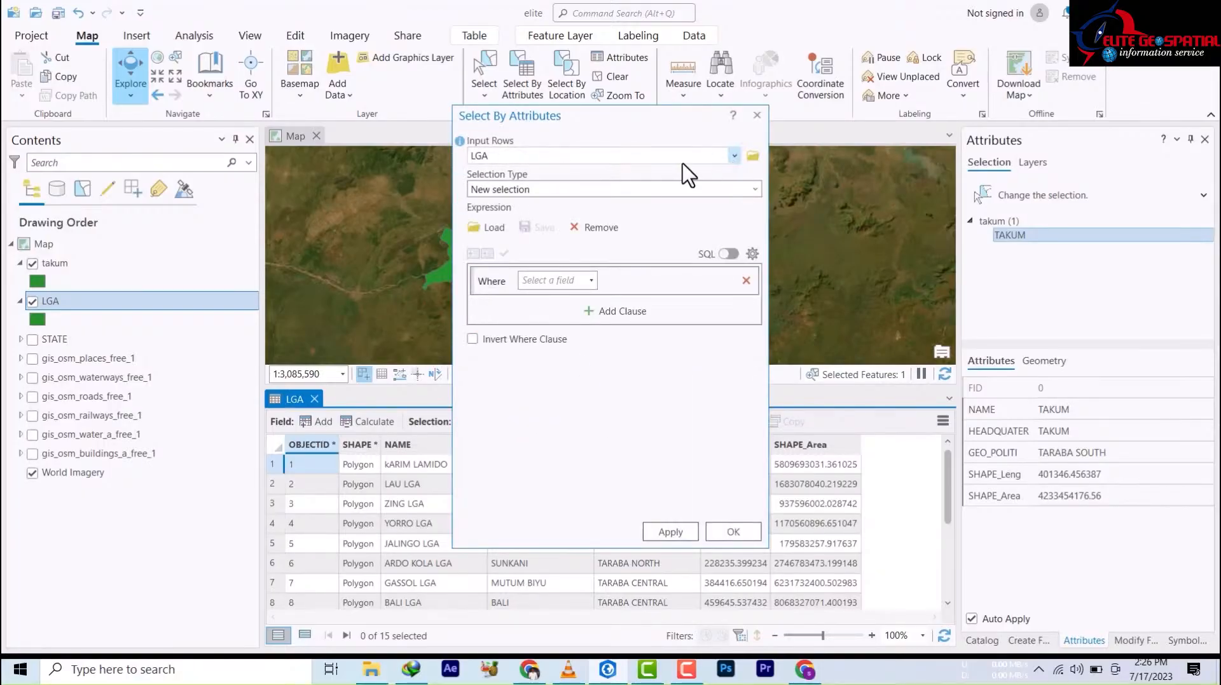
left_click(591, 281)
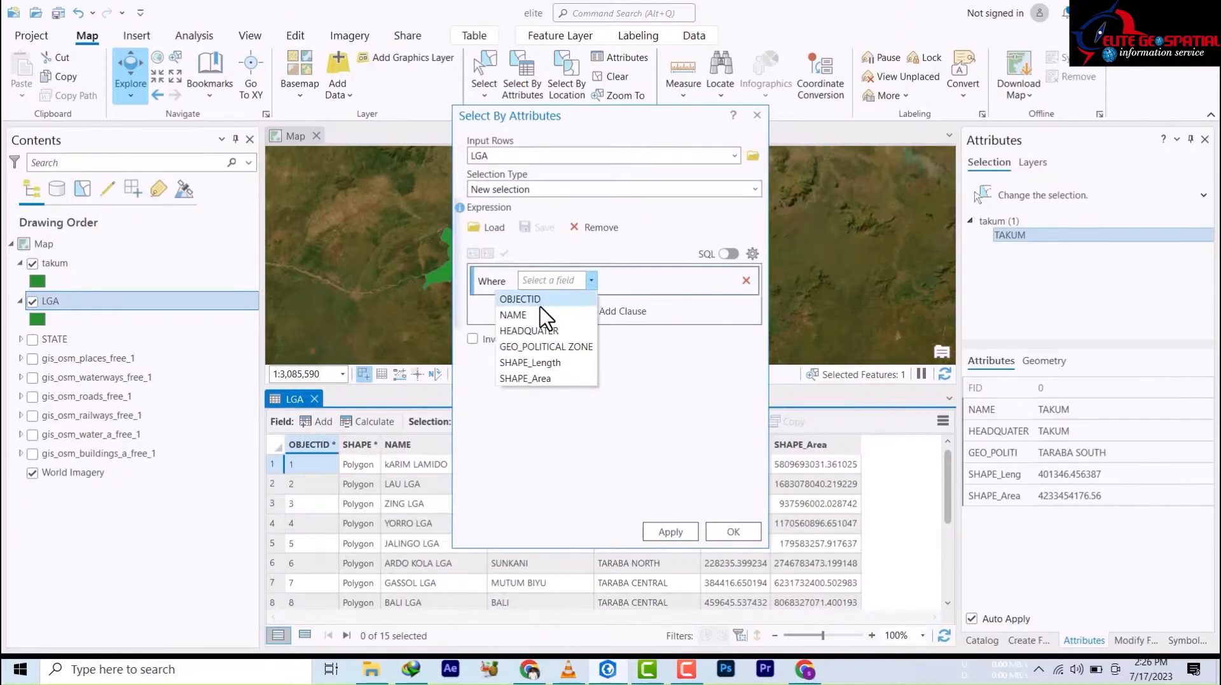
left_click(548, 348)
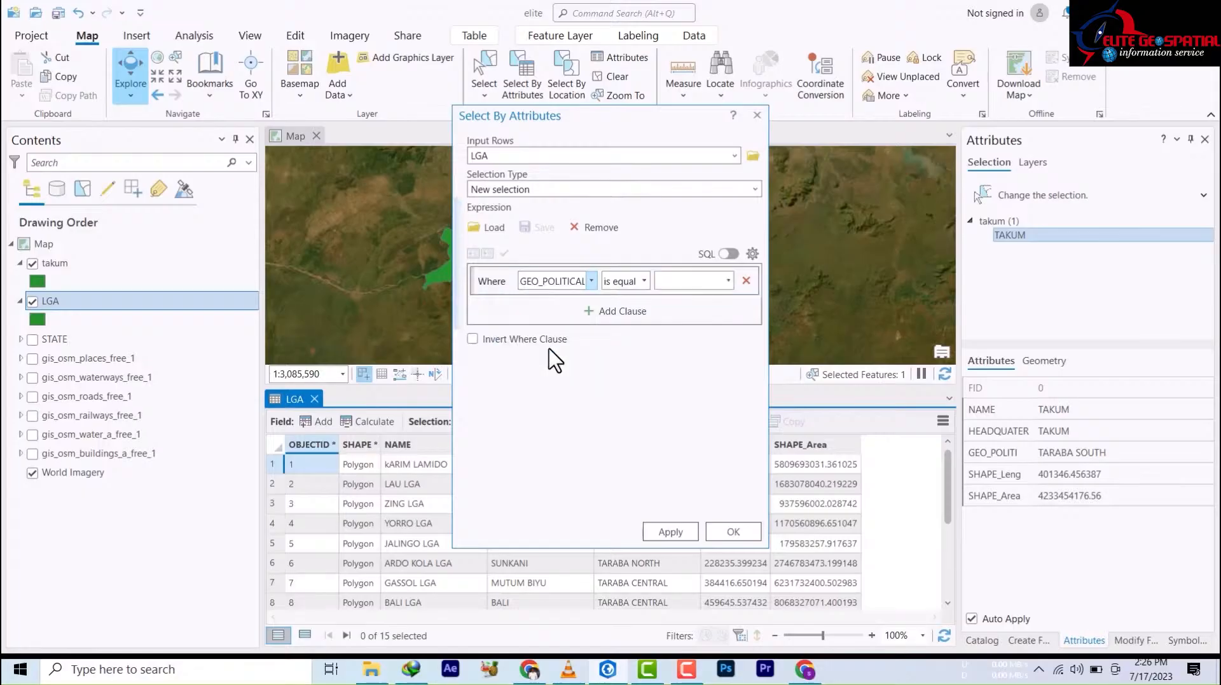
left_click(727, 281)
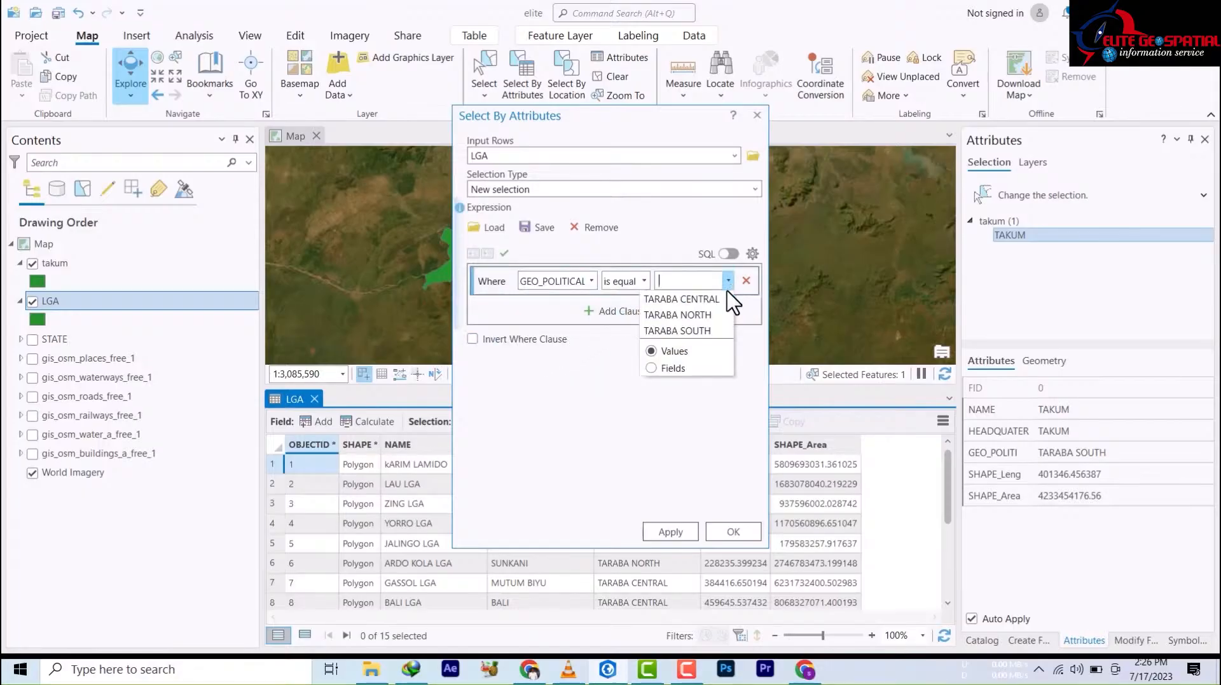
left_click(642, 286)
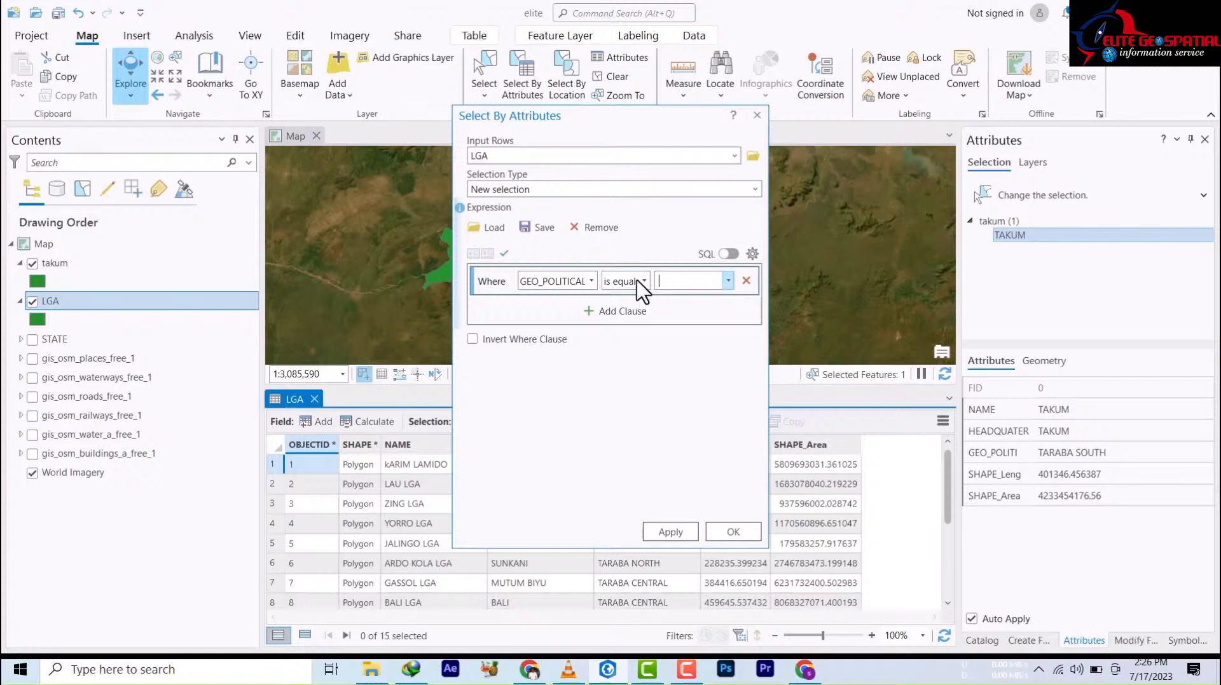
left_click(644, 281)
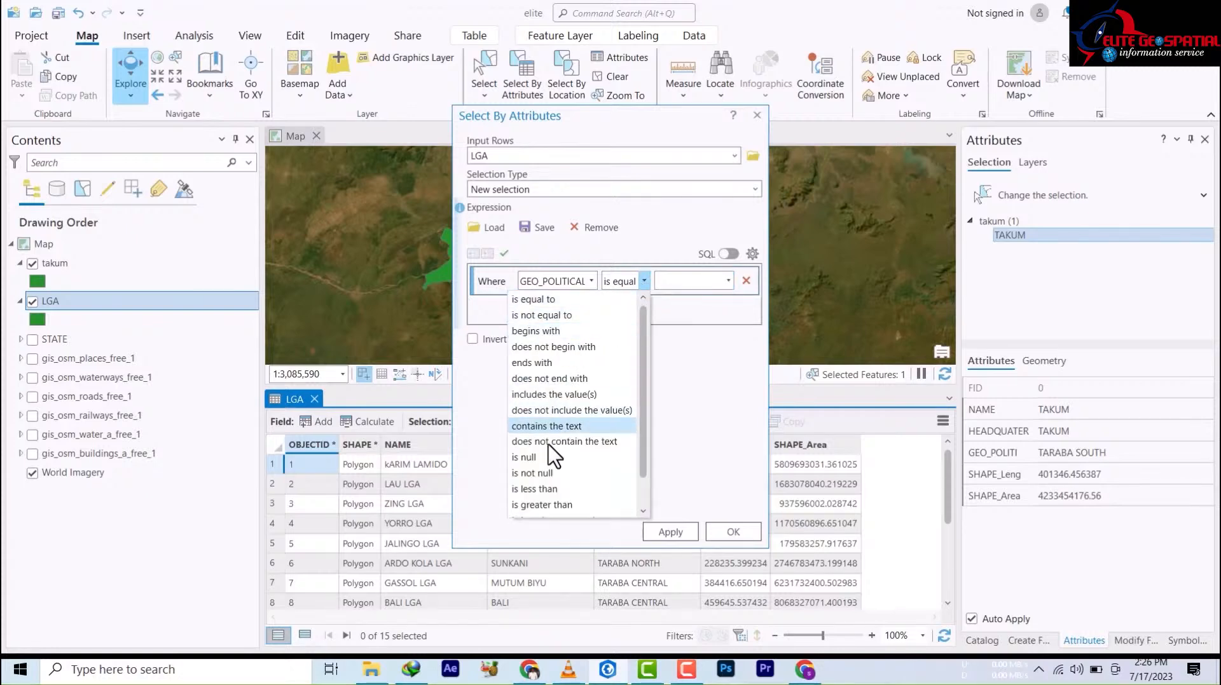
left_click(548, 426)
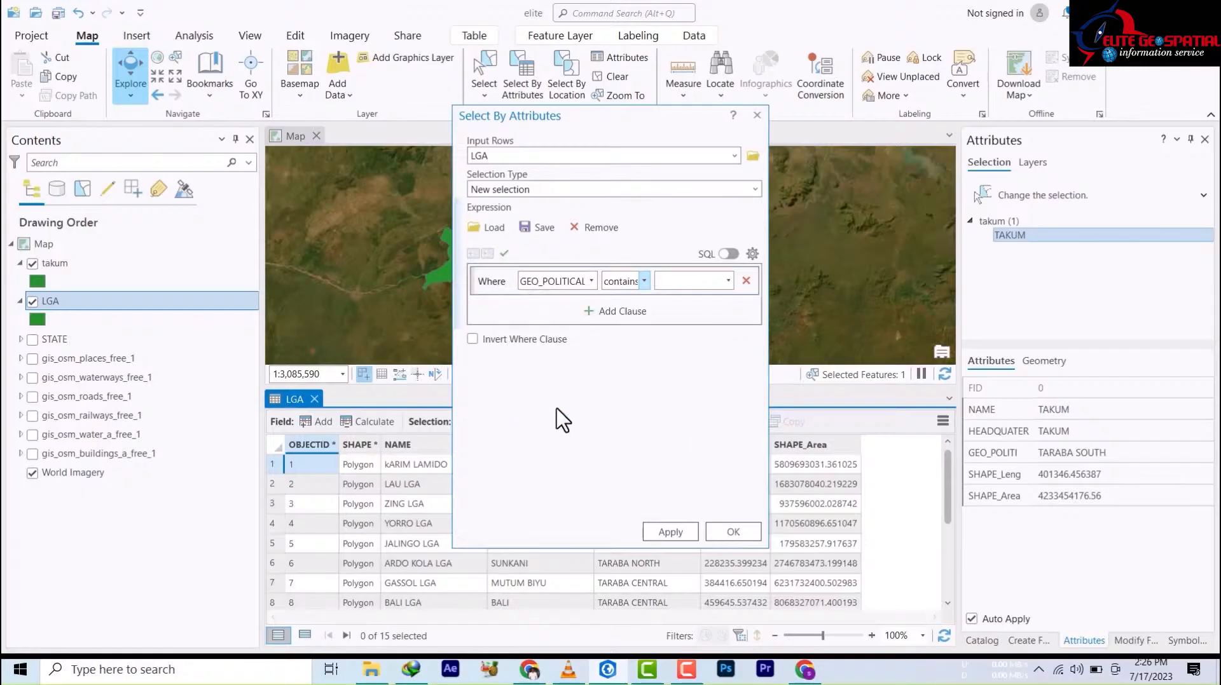
left_click(729, 280)
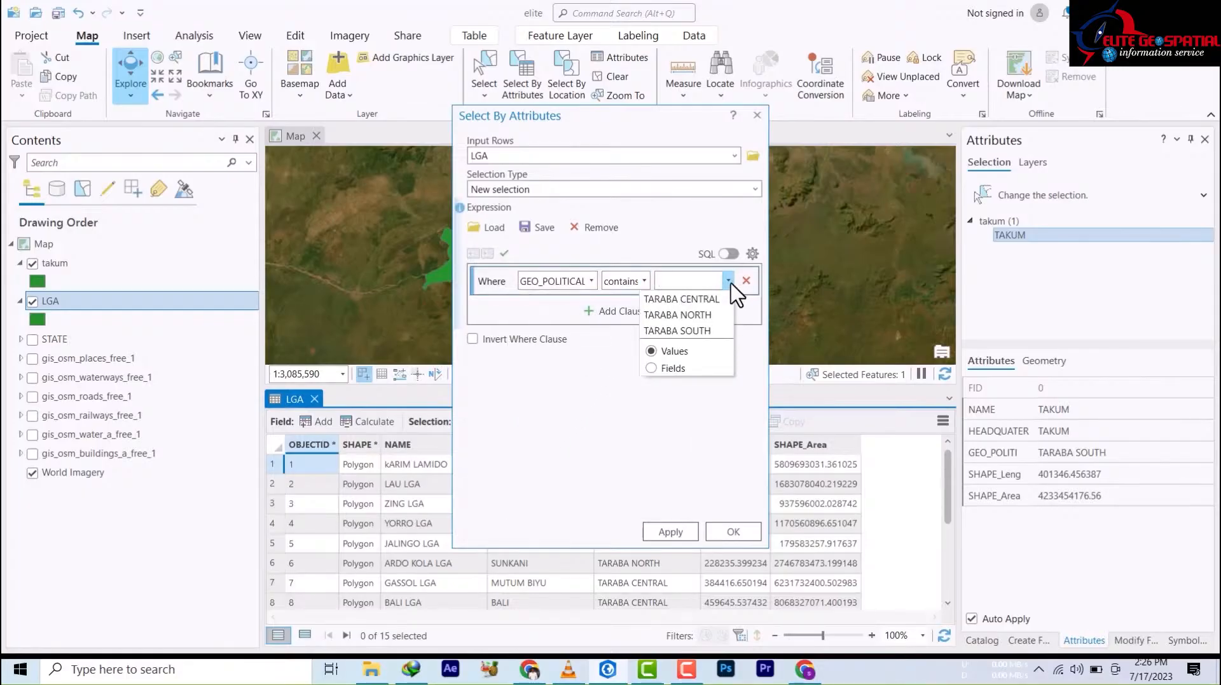
left_click(655, 372)
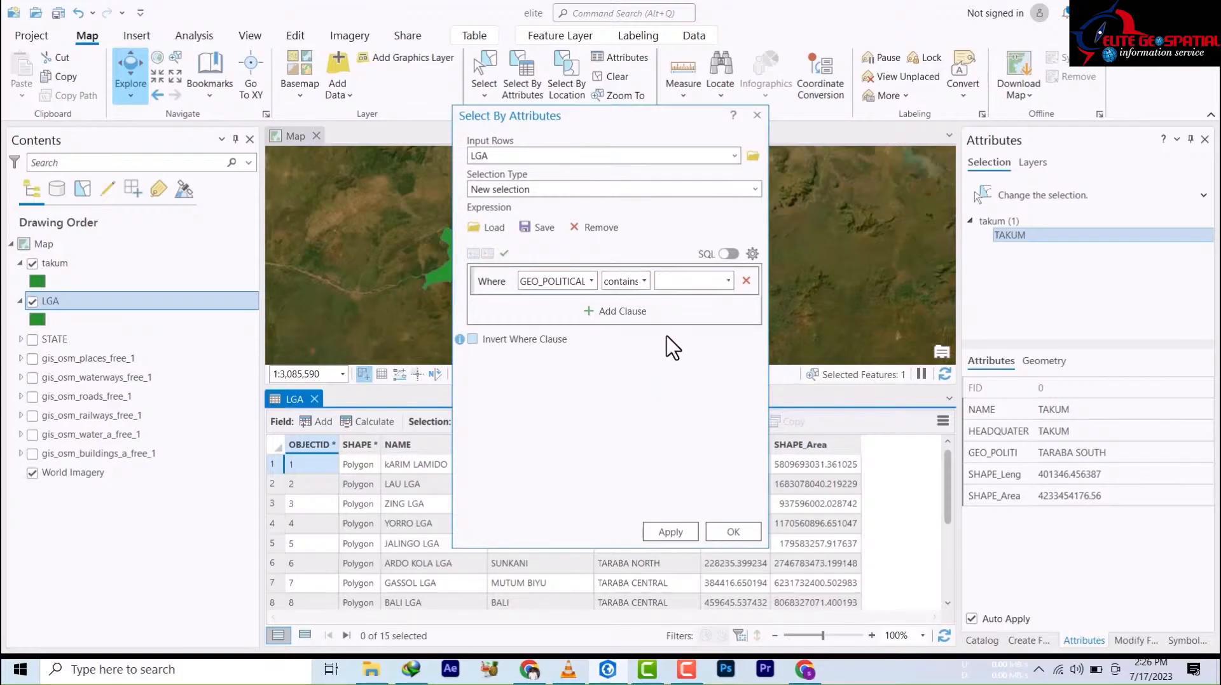
left_click(505, 255)
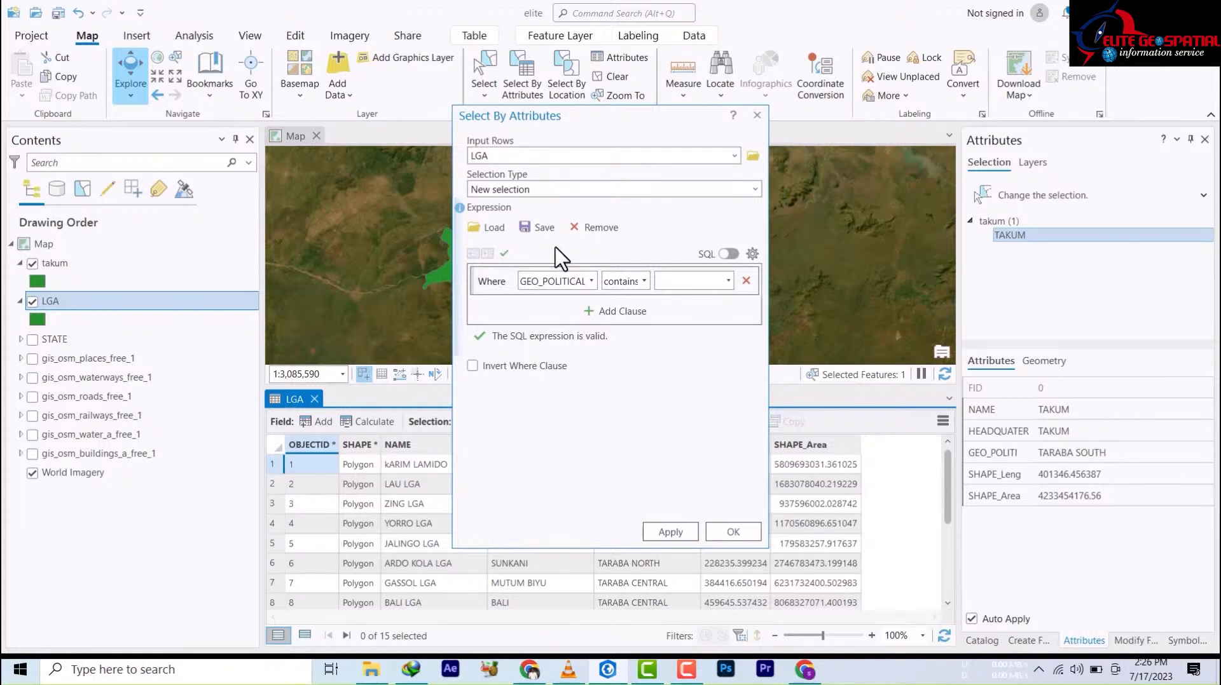
left_click(728, 281)
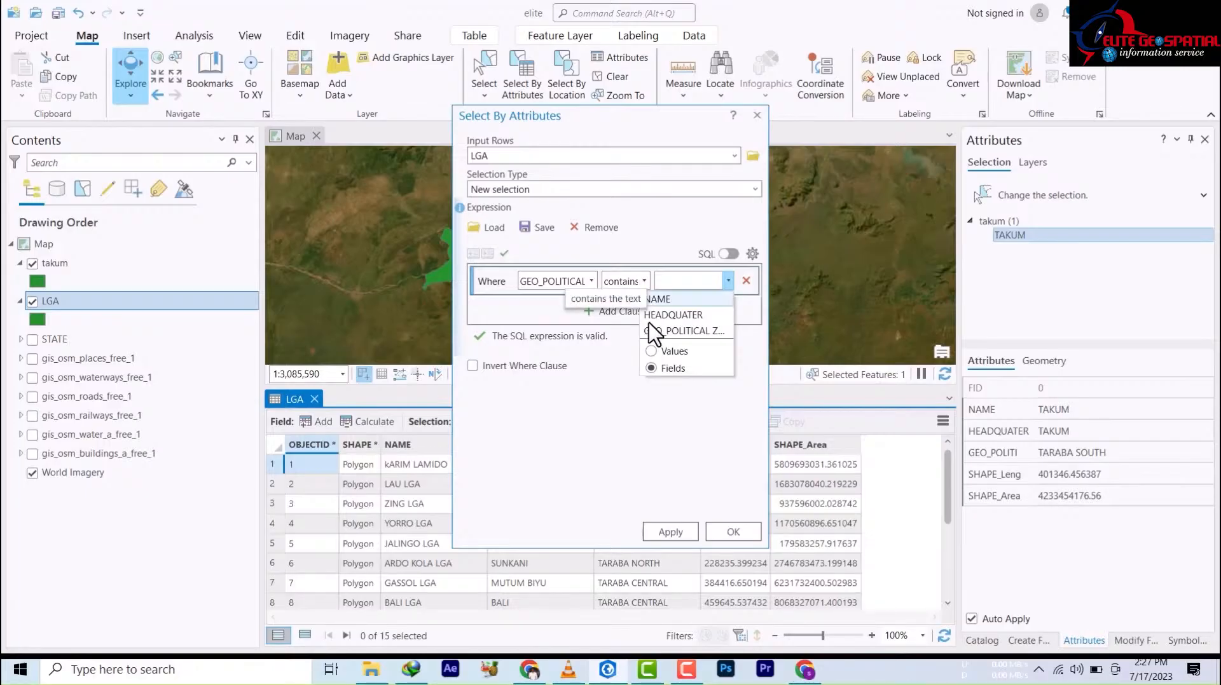
left_click(652, 351)
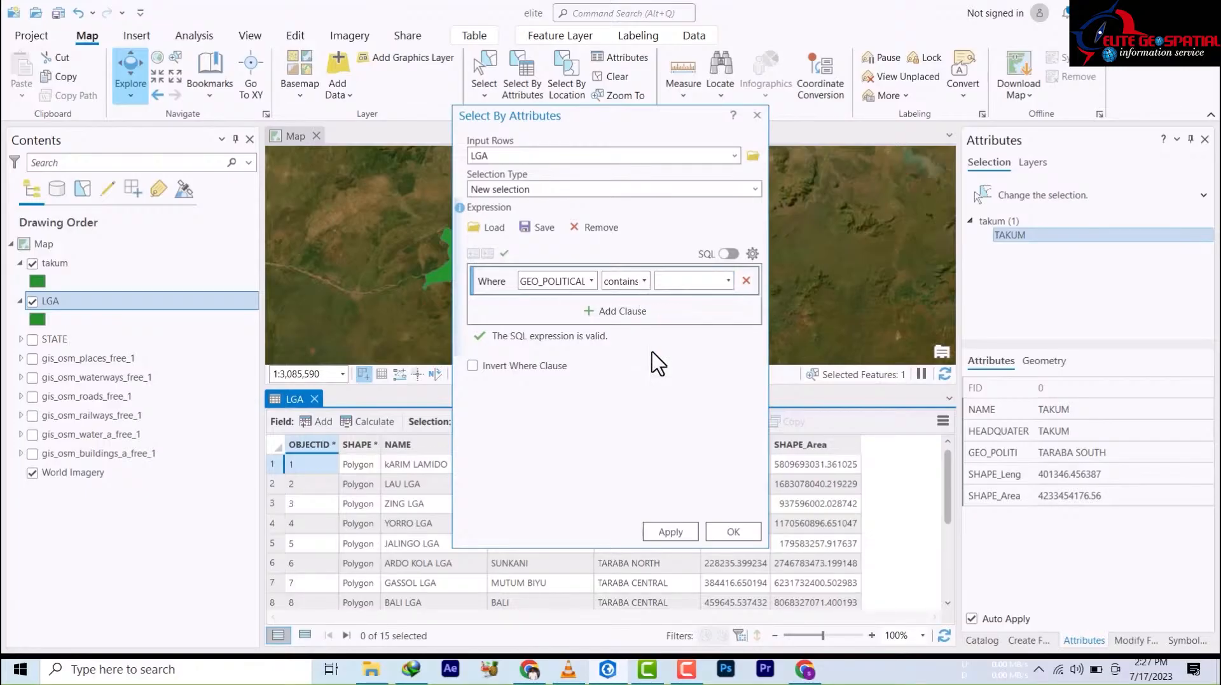
- Set the clause value to TARABA CENTRAL, verify the expression, and apply the selection to the LGA records
left_click(728, 280)
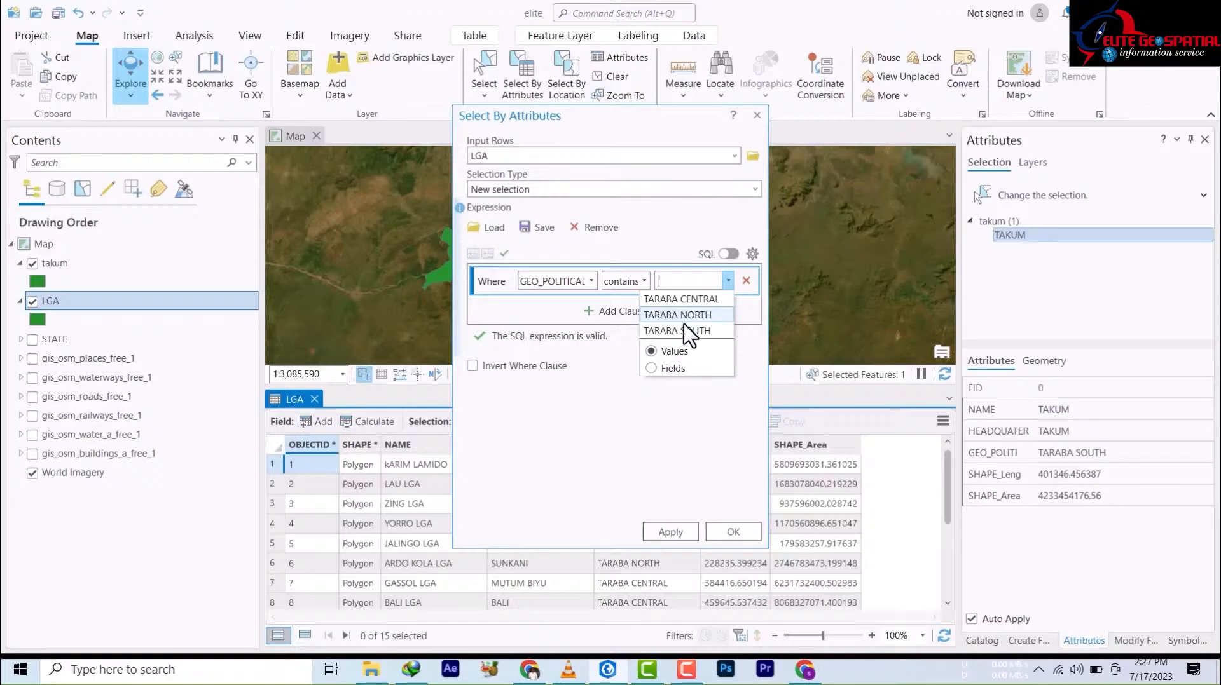
left_click(686, 299)
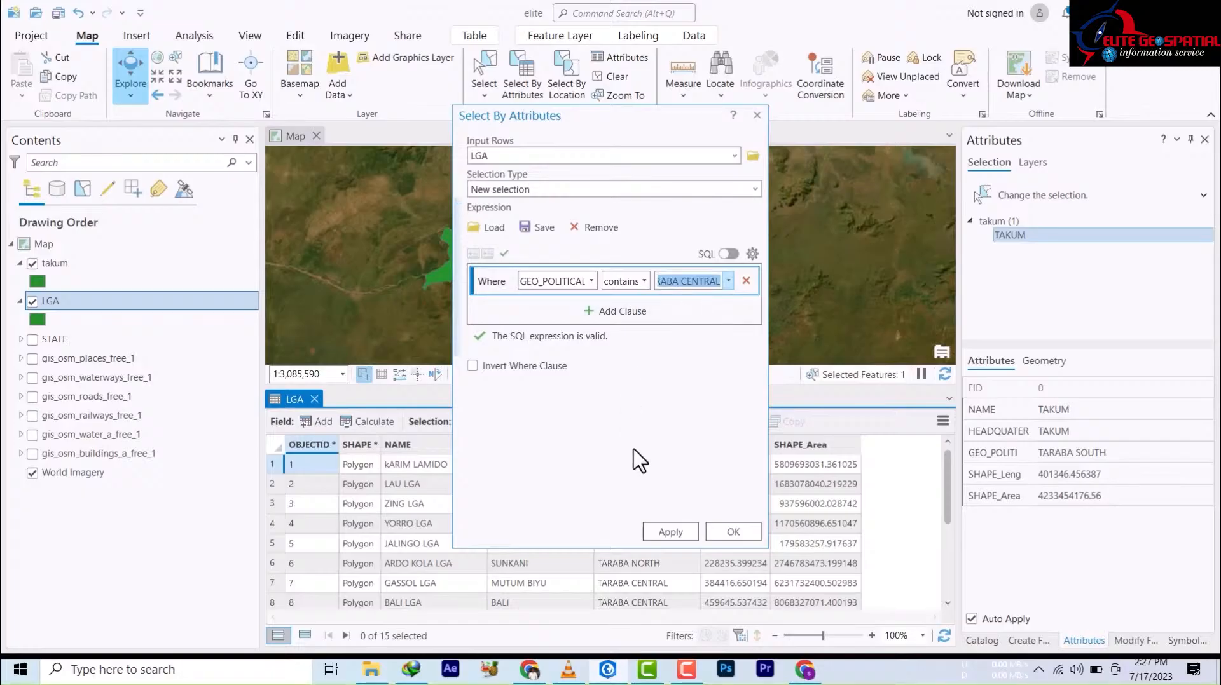
left_click(503, 254)
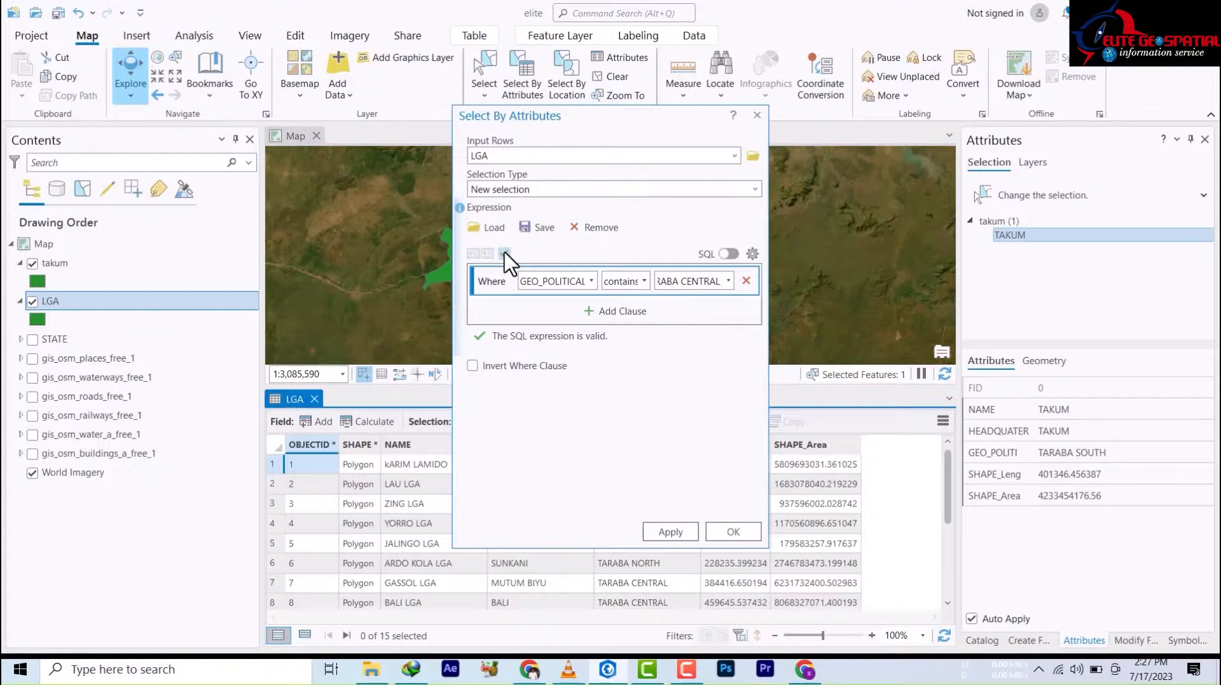
left_click(675, 538)
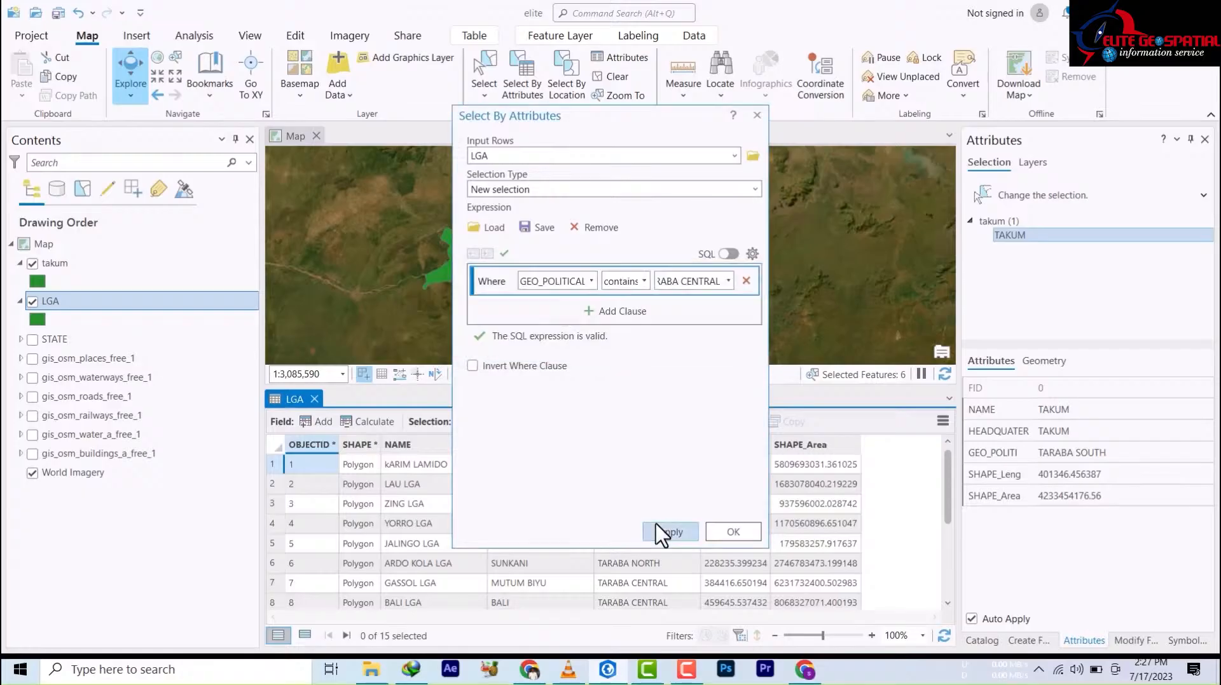
scroll(363, 594, "down", 3)
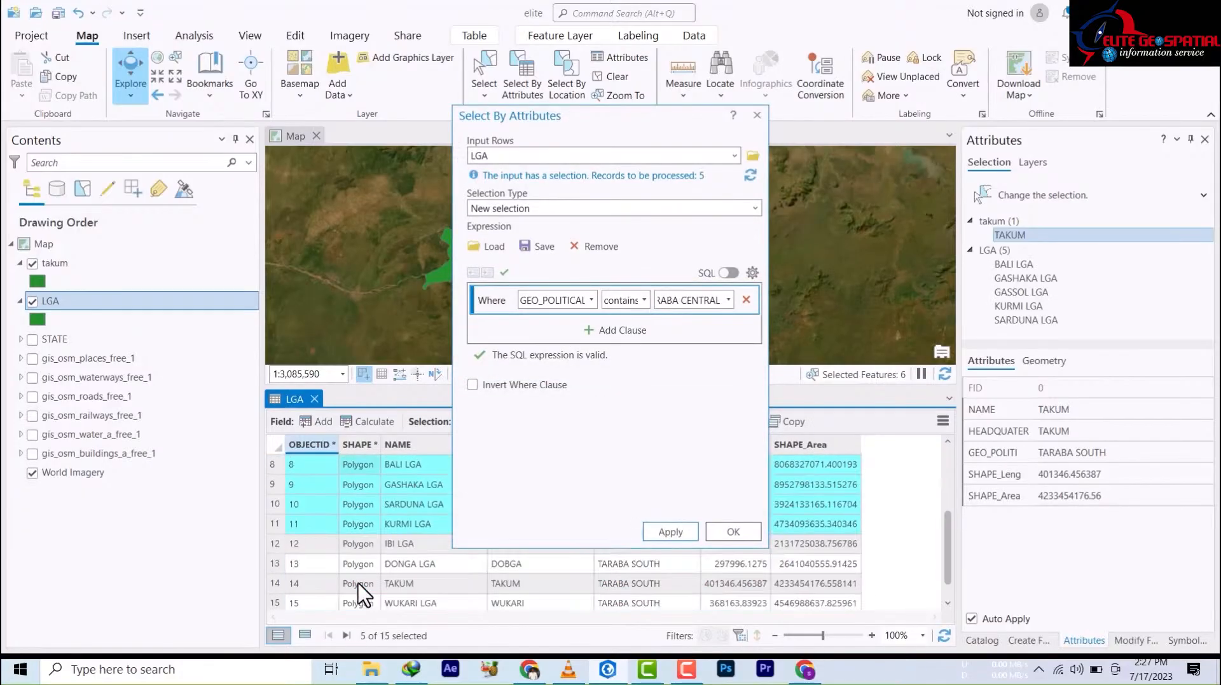
- Confirm the Select By Attributes query and check the LGA records by geopolitical zone before closing the attribute table
scroll(363, 591, "up", 3)
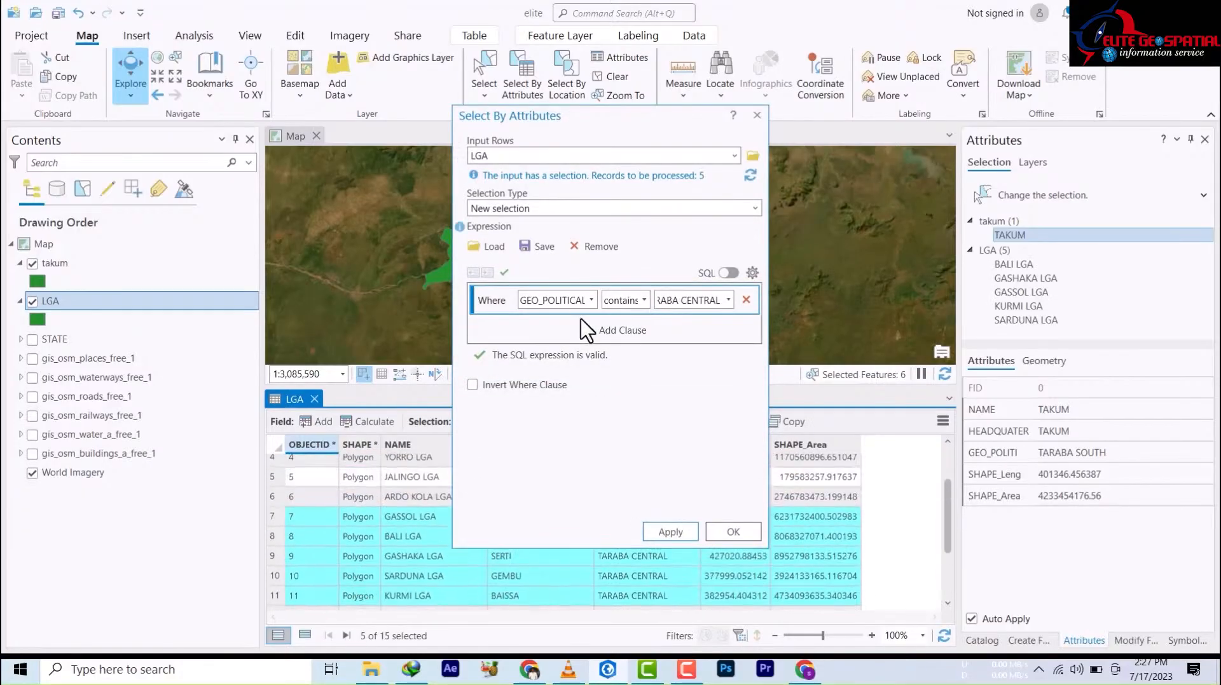
left_click(733, 533)
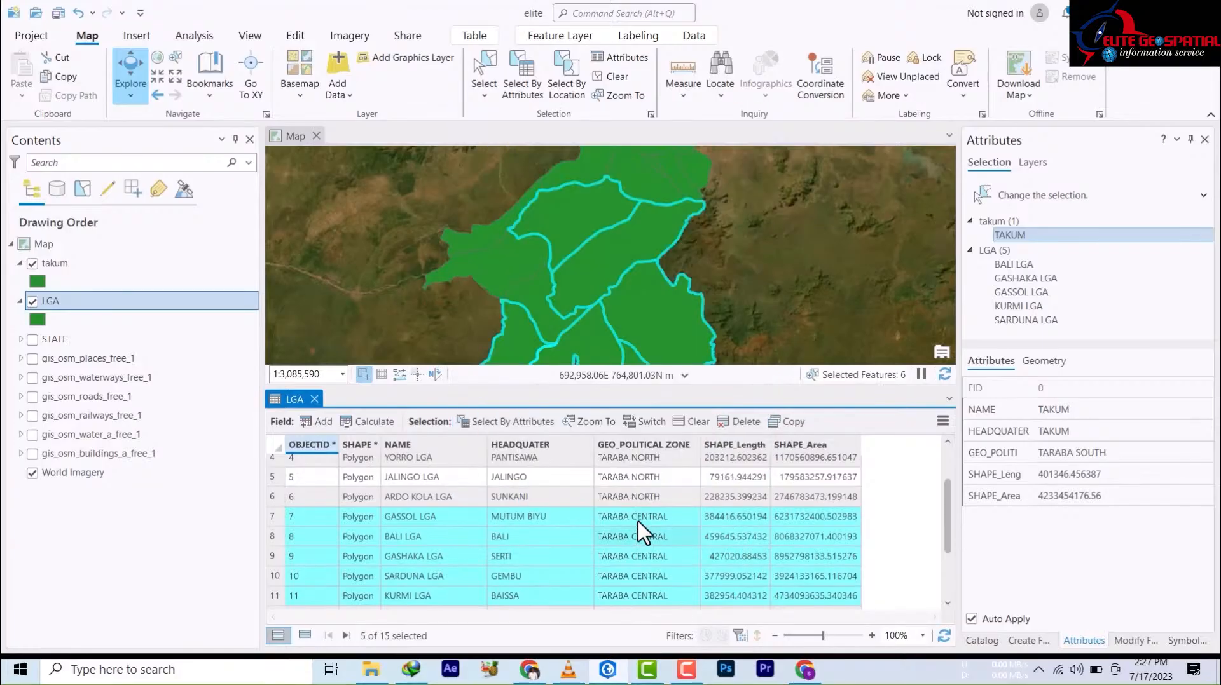
scroll(623, 534, "down", 3)
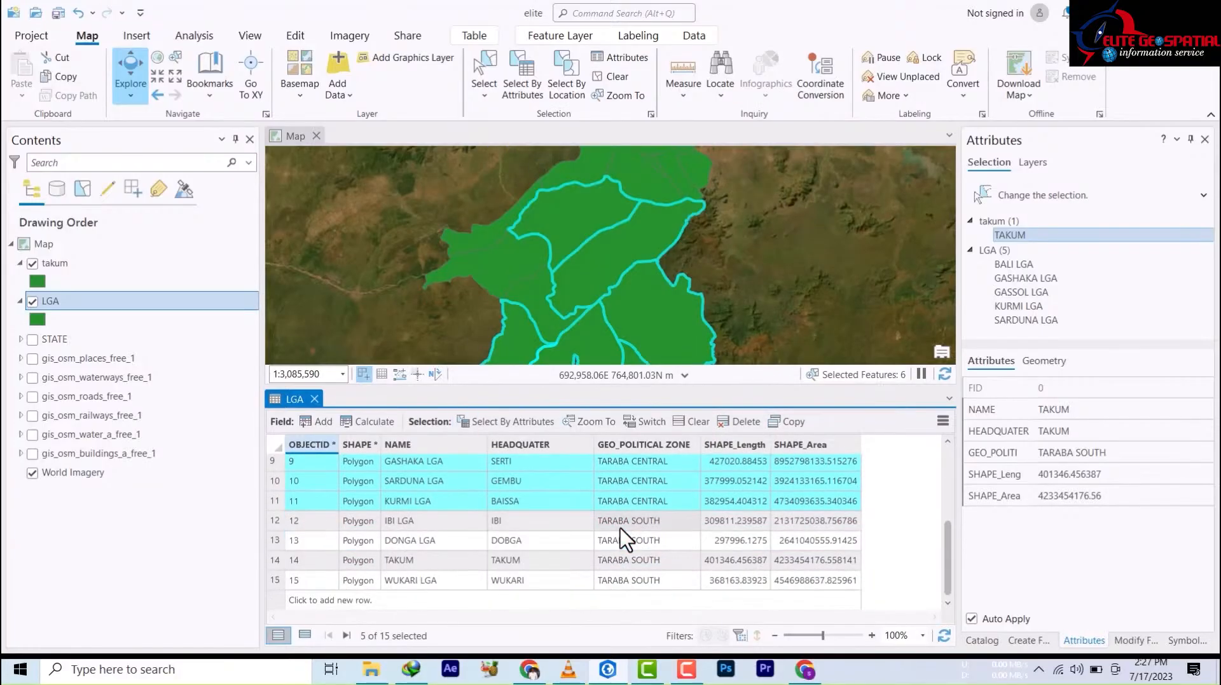
scroll(626, 541, "up", 3)
scroll(636, 597, "down", 3)
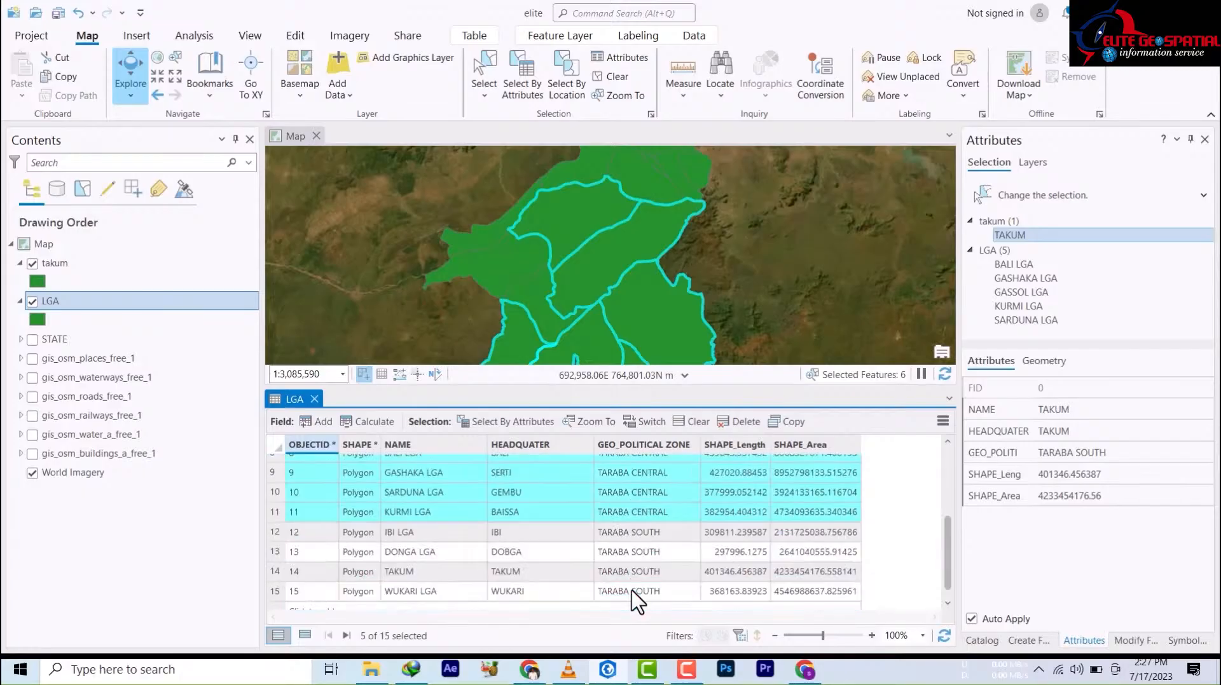
left_click(314, 399)
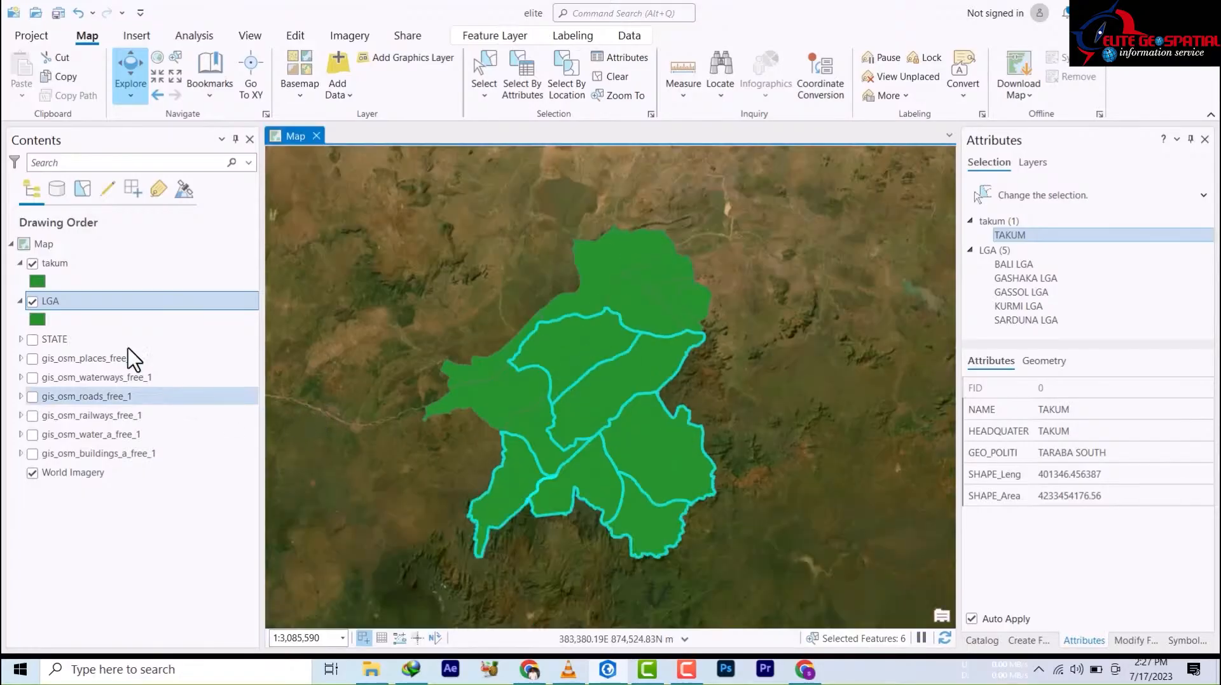
- Export the selected LGA features to New Folder as a feature class named taraba_central
right_click(70, 306)
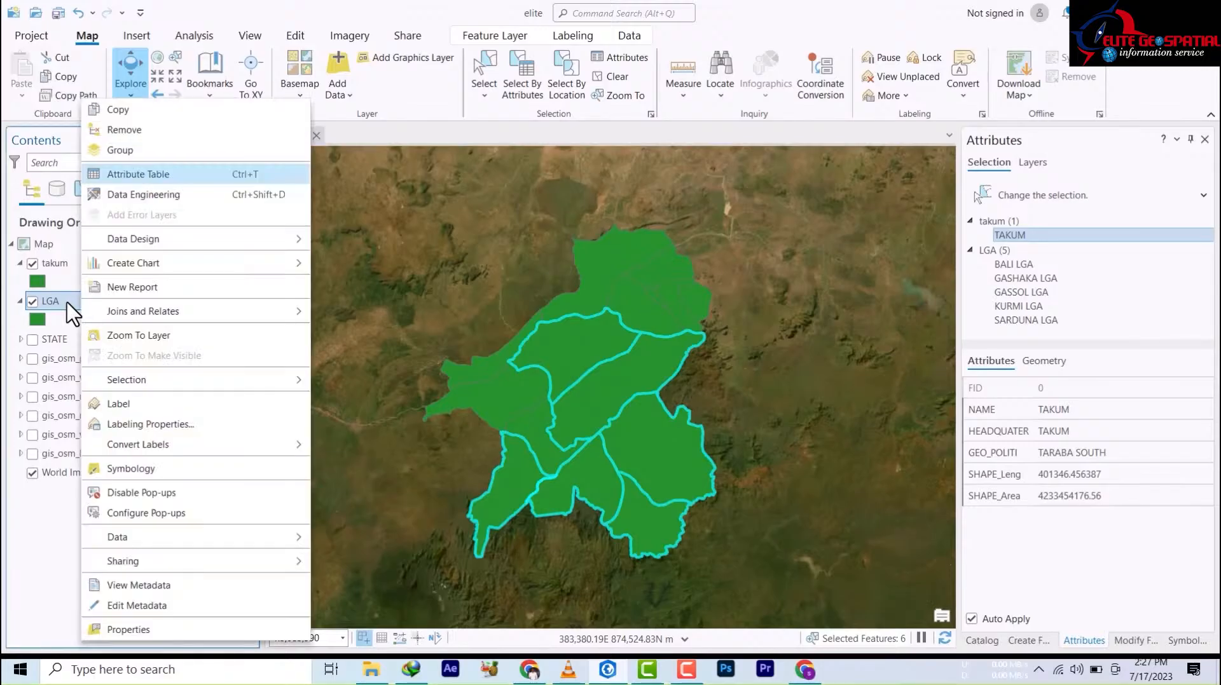
mouse_move(171, 541)
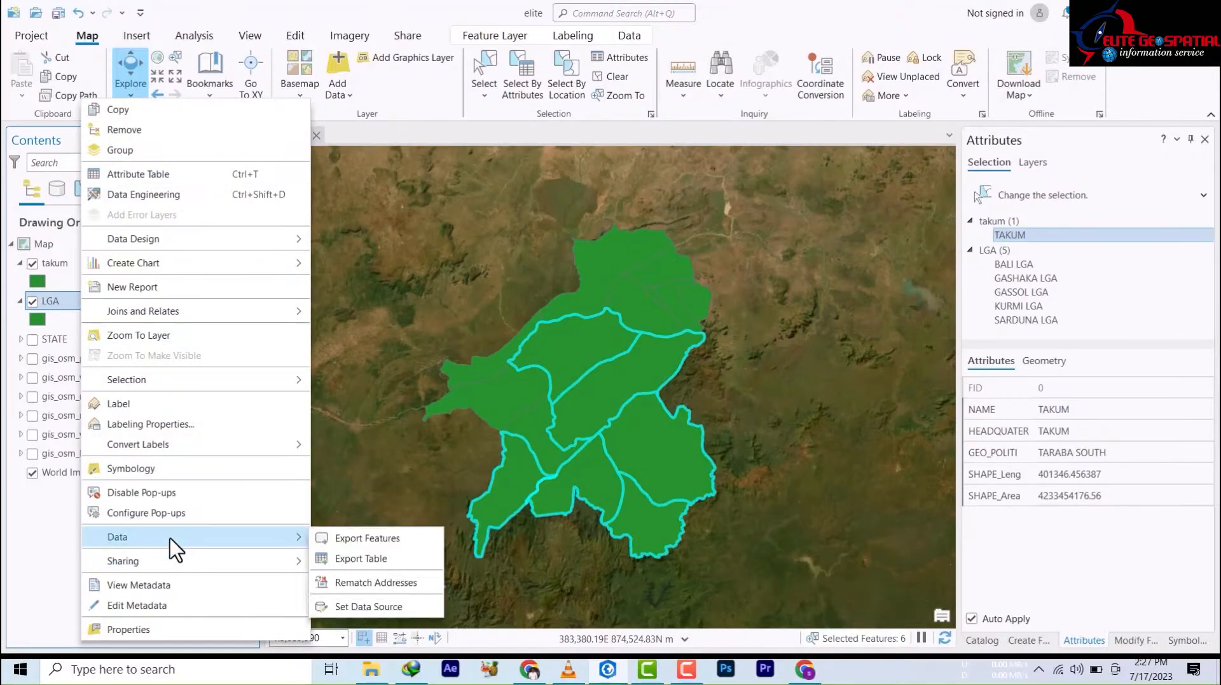
left_click(367, 539)
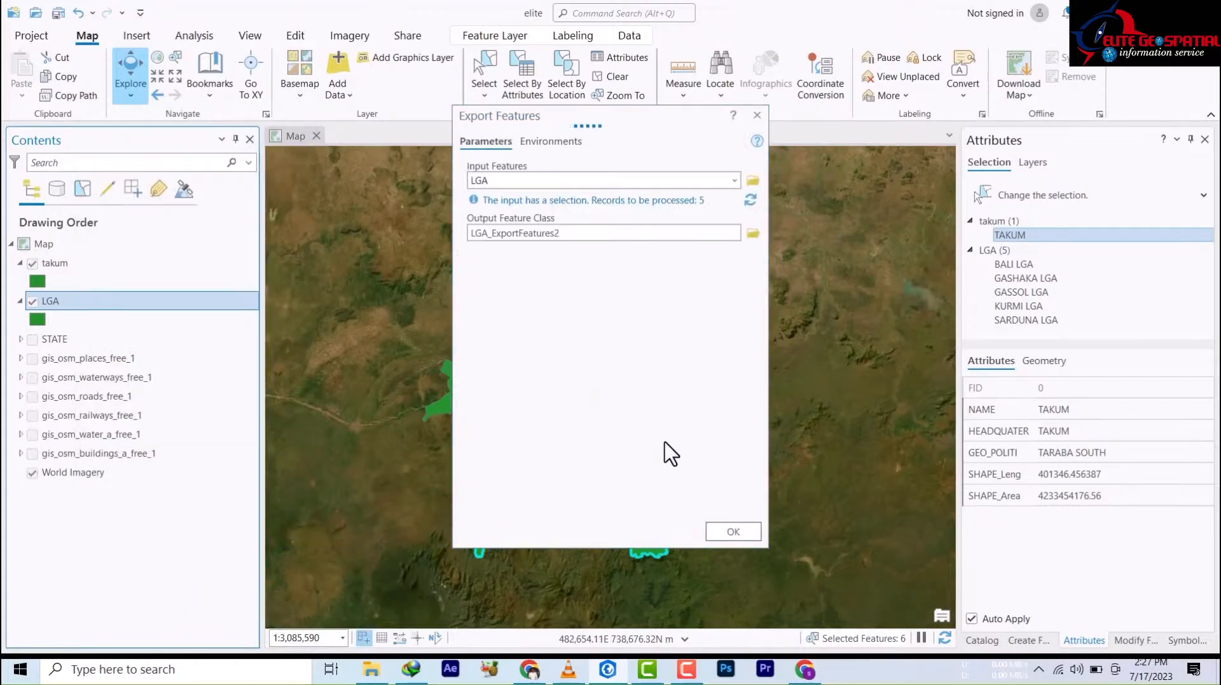
left_click(753, 233)
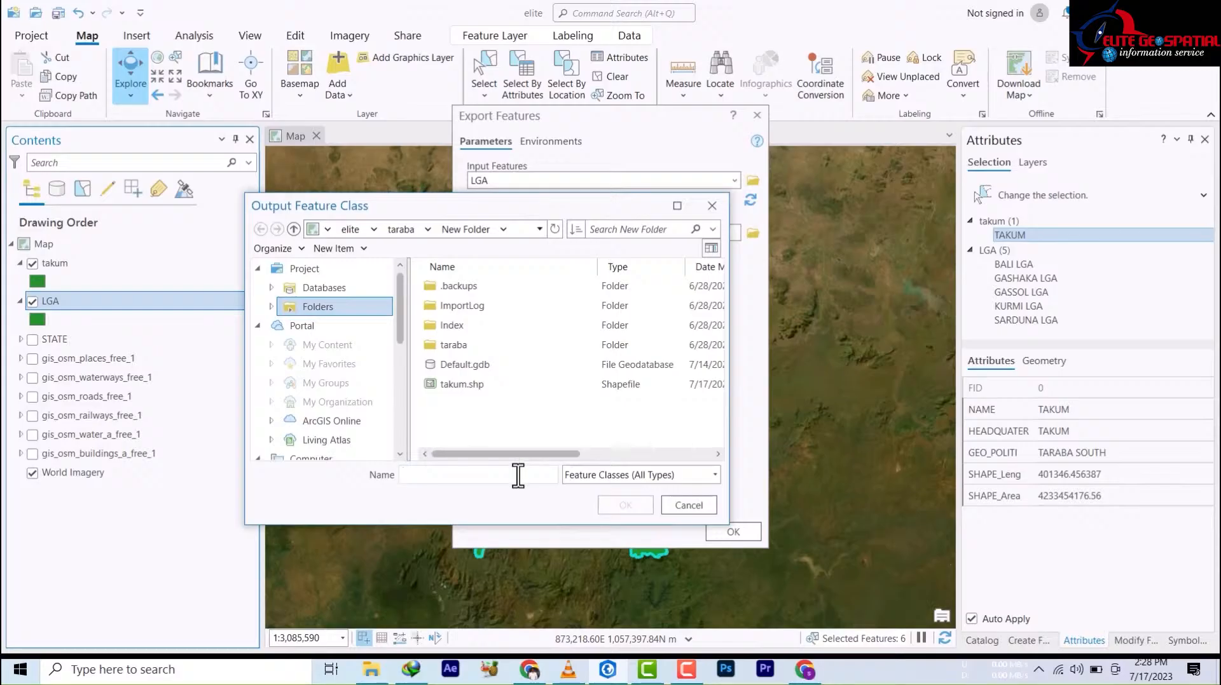
type("tar")
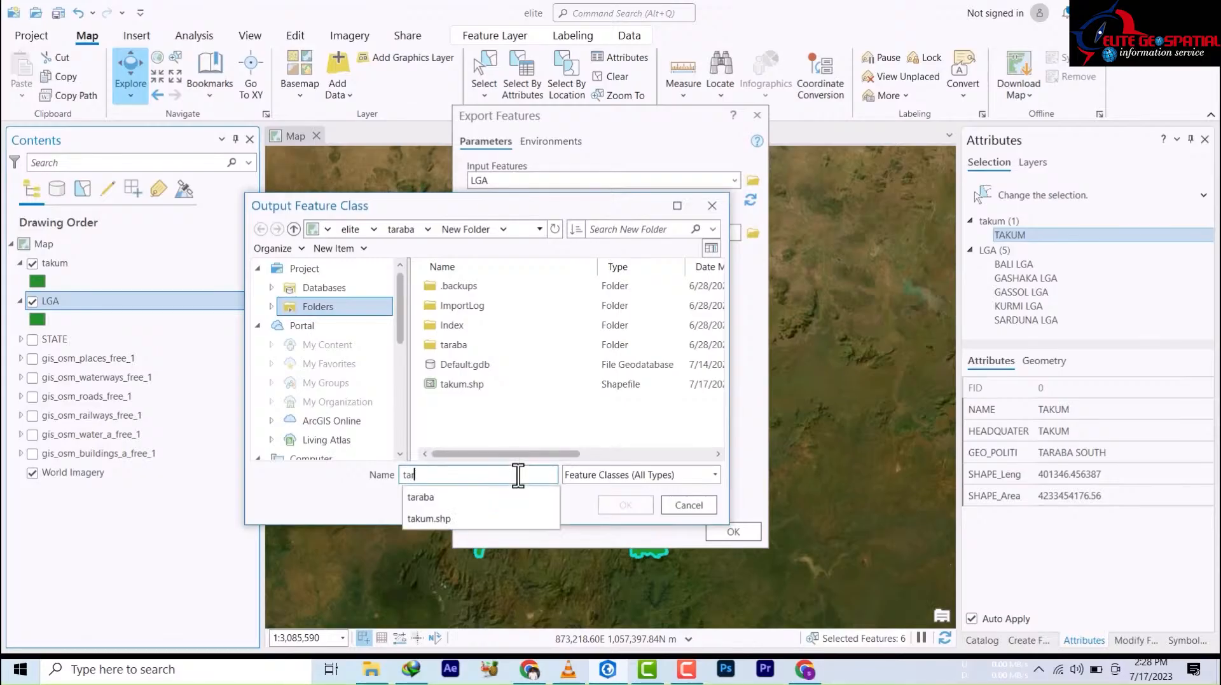
type("aba")
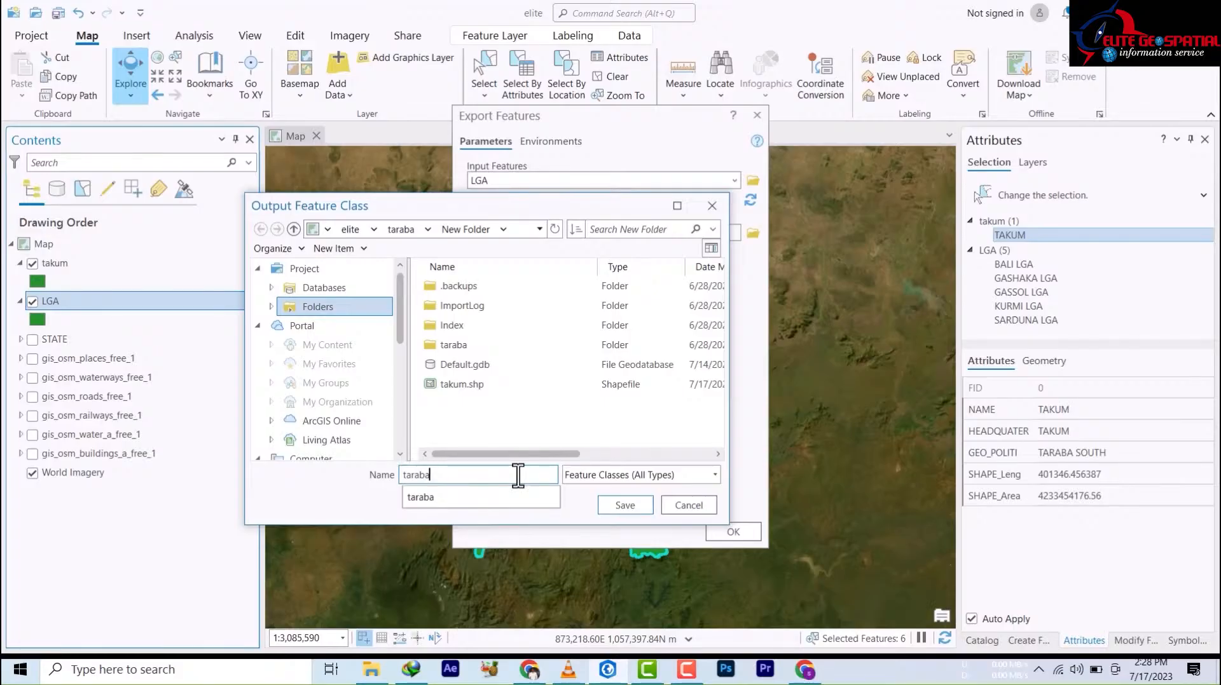
type("_")
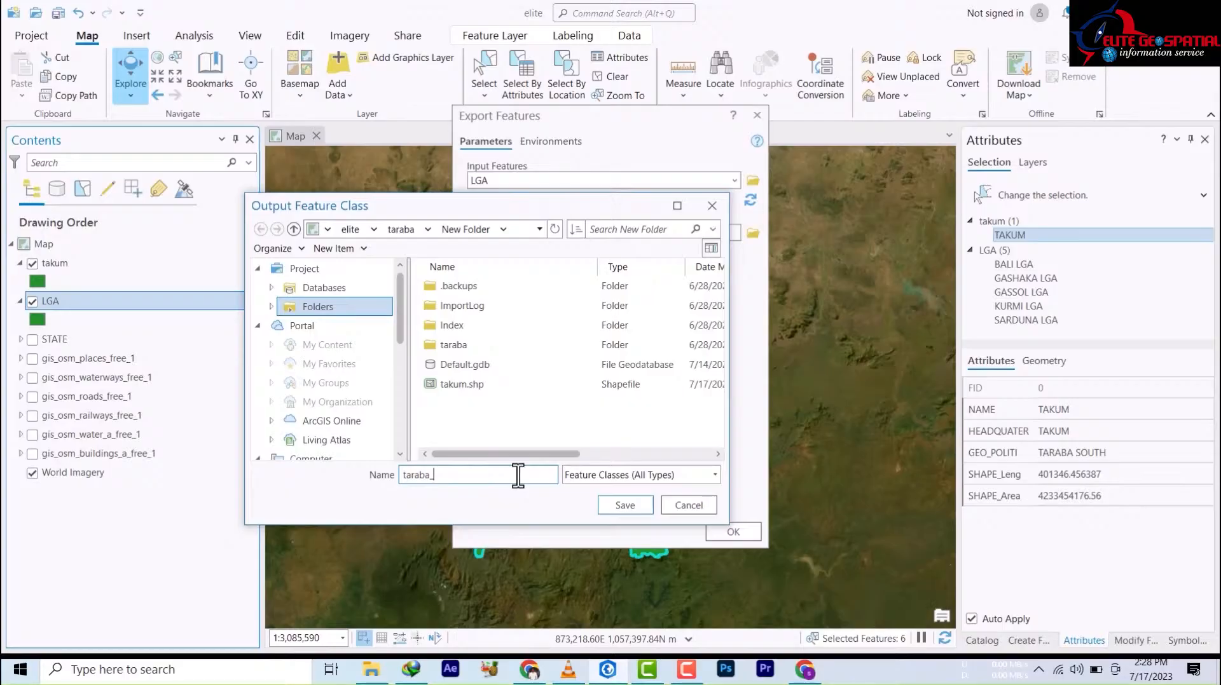
type("central")
left_click(605, 503)
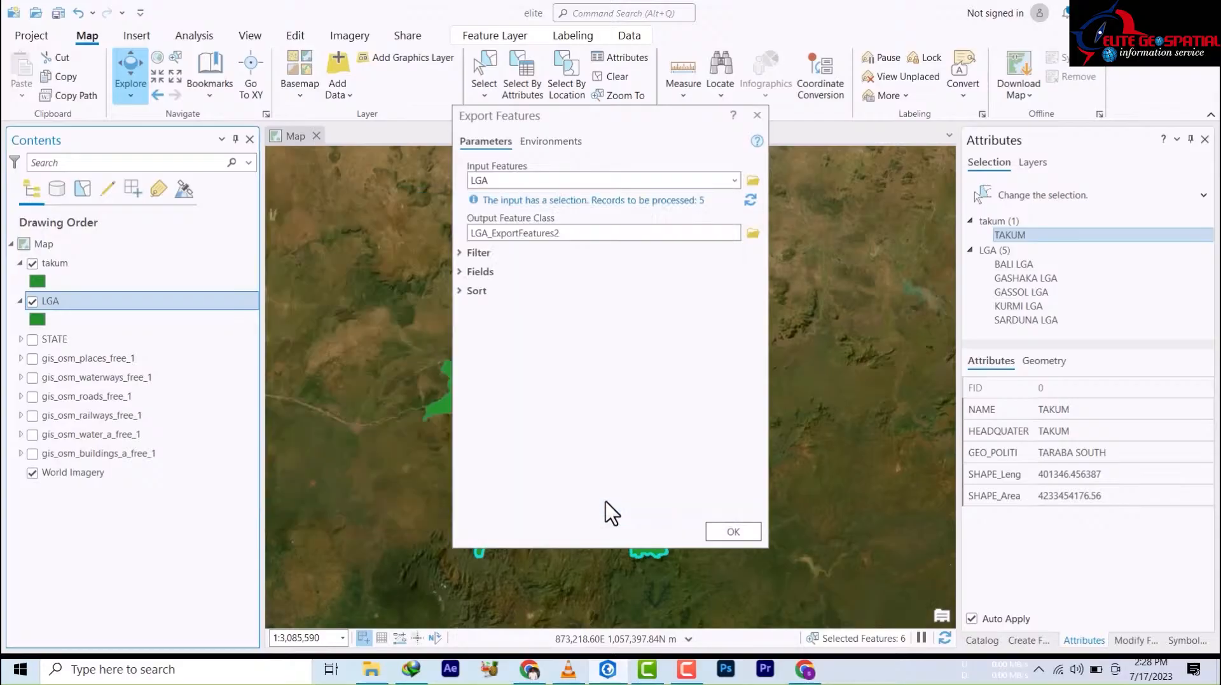
left_click(729, 532)
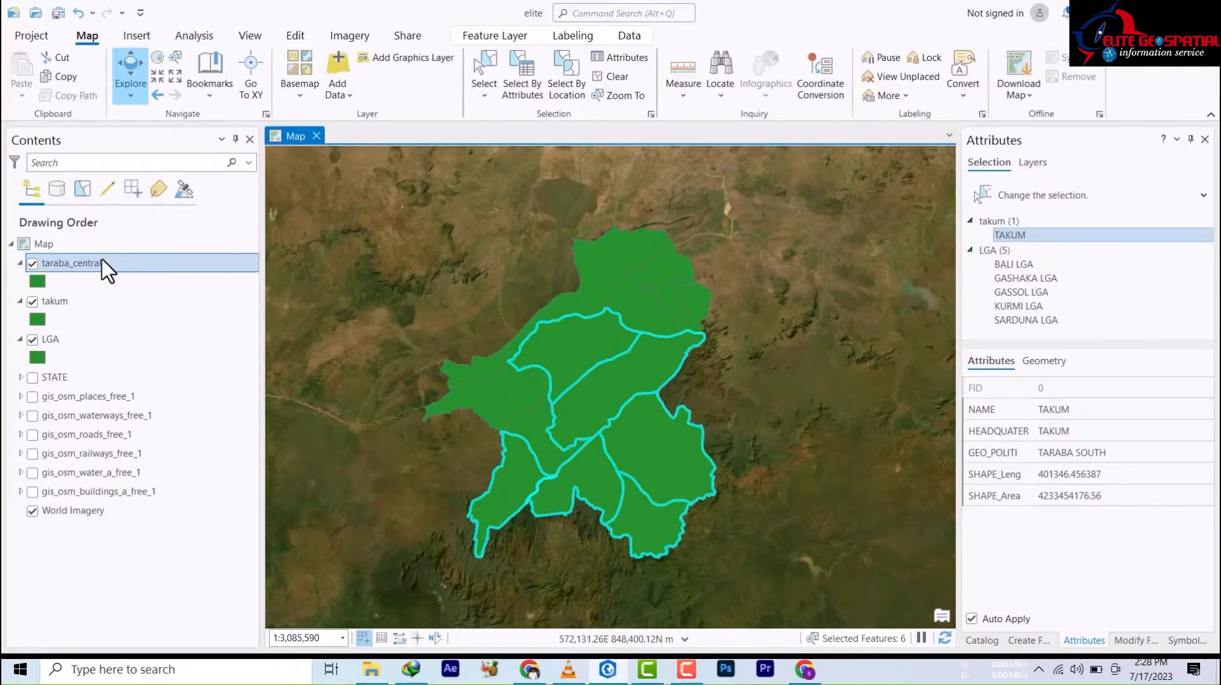
- Clear the record selection in the LGA layer's attribute table and close the table
left_click(49, 347)
right_click(49, 347)
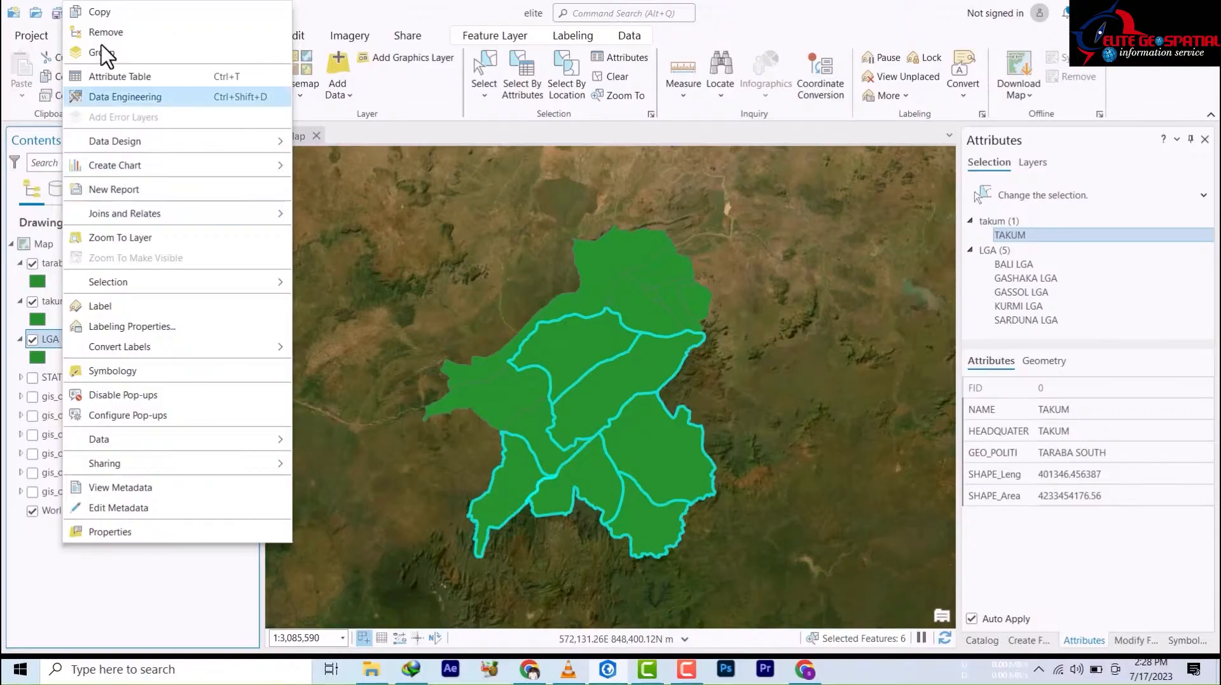
left_click(100, 74)
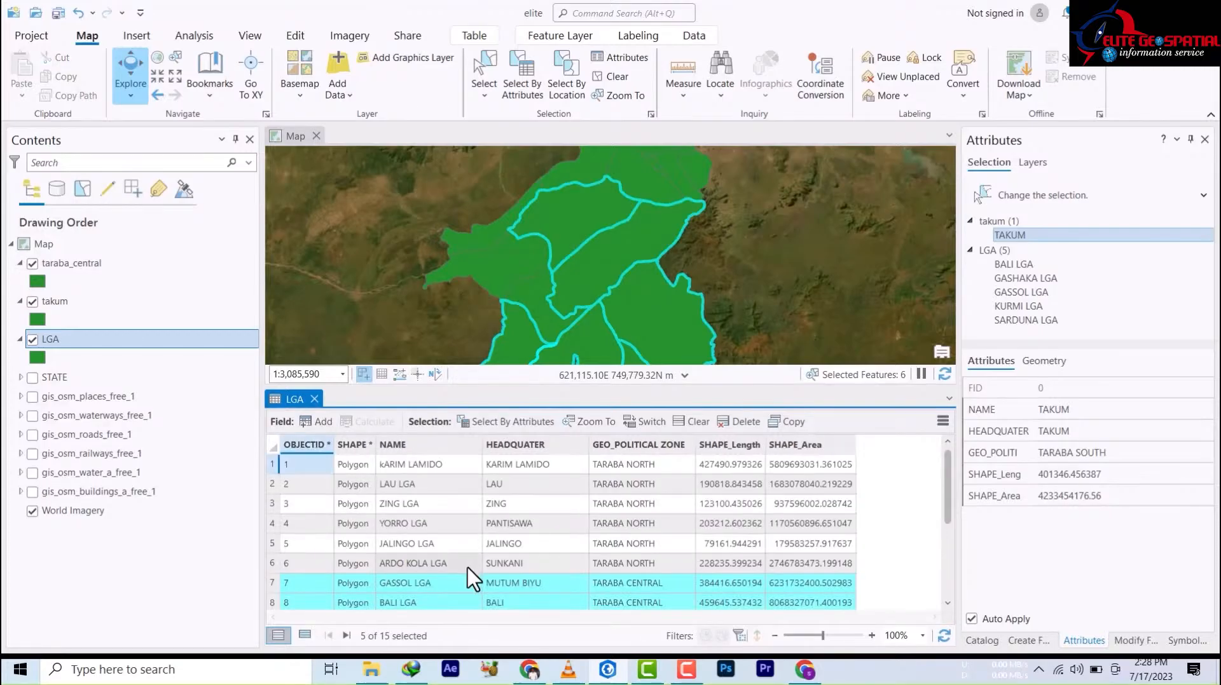
scroll(471, 578, "down", 3)
scroll(273, 477, "up", 3)
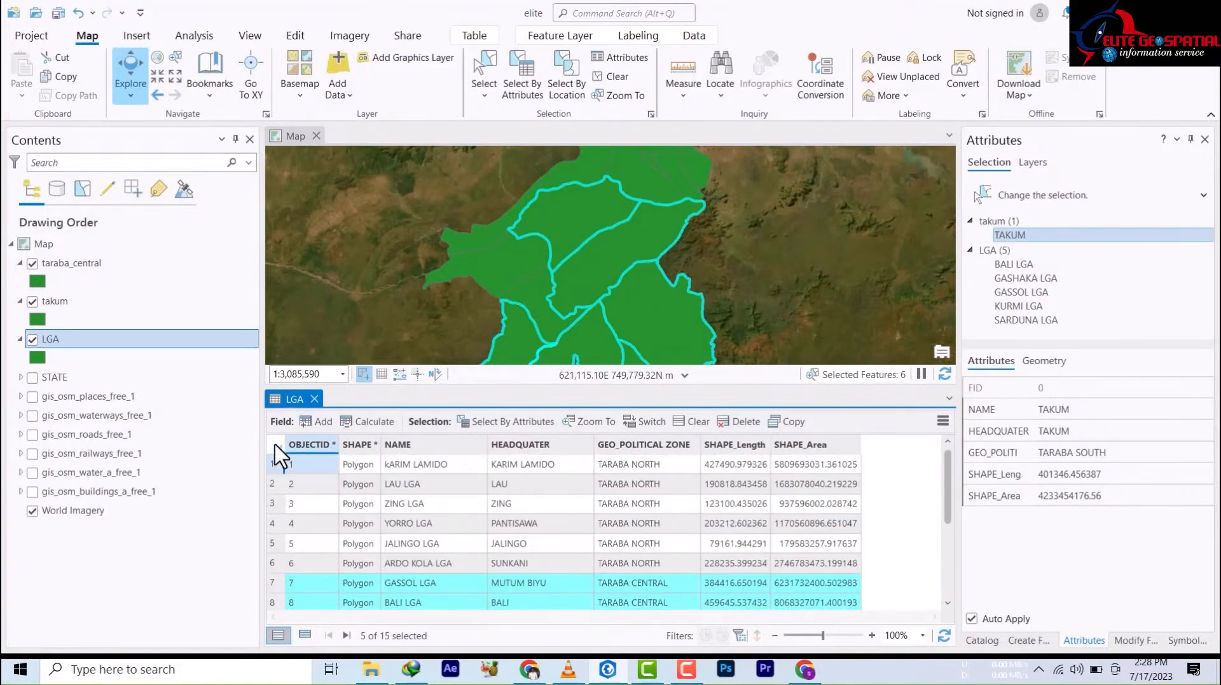
left_click(277, 452)
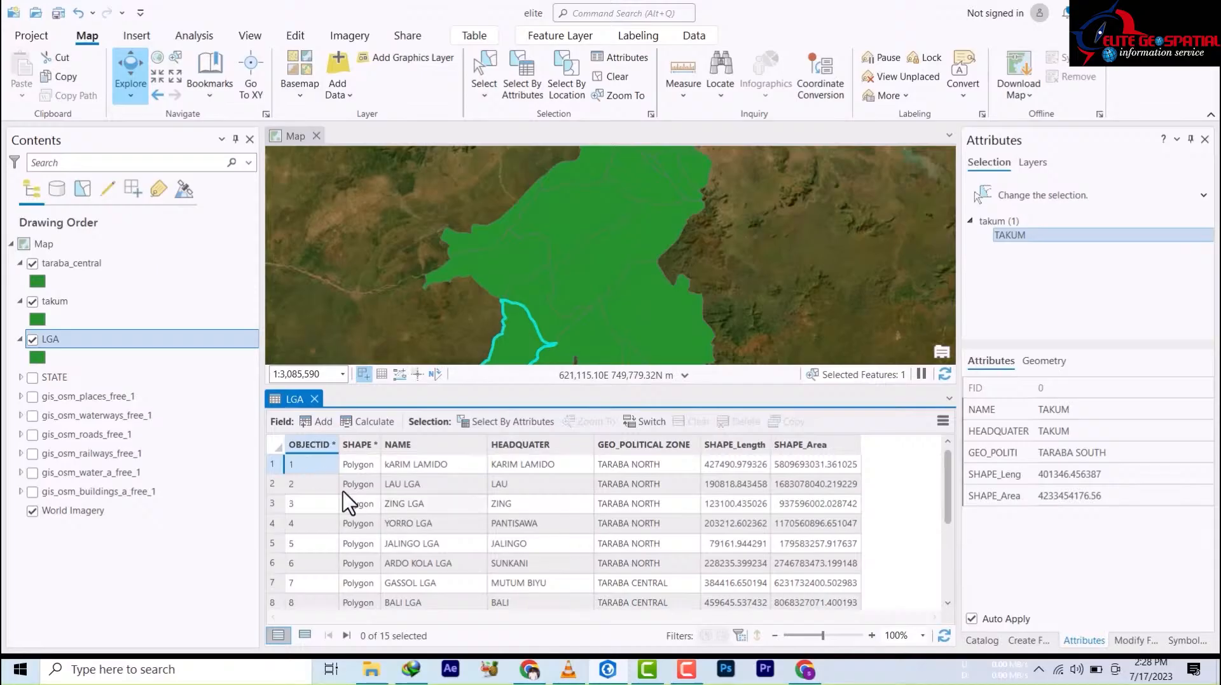
scroll(531, 536, "down", 2)
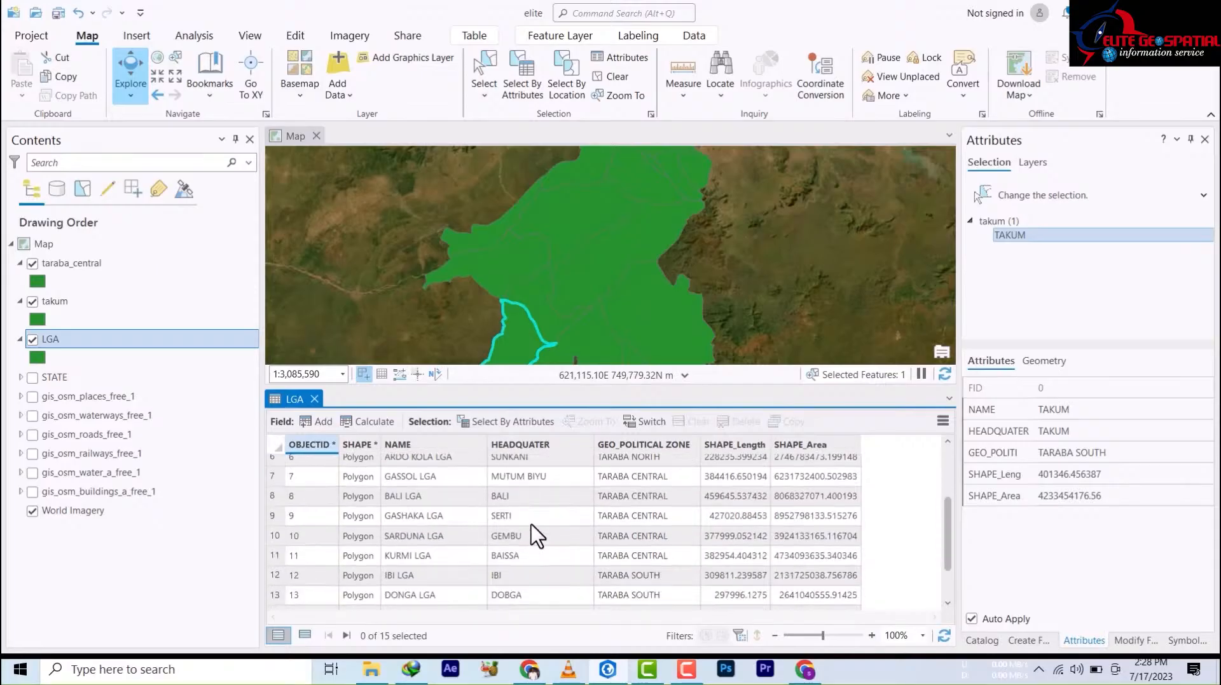
scroll(509, 526, "up", 2)
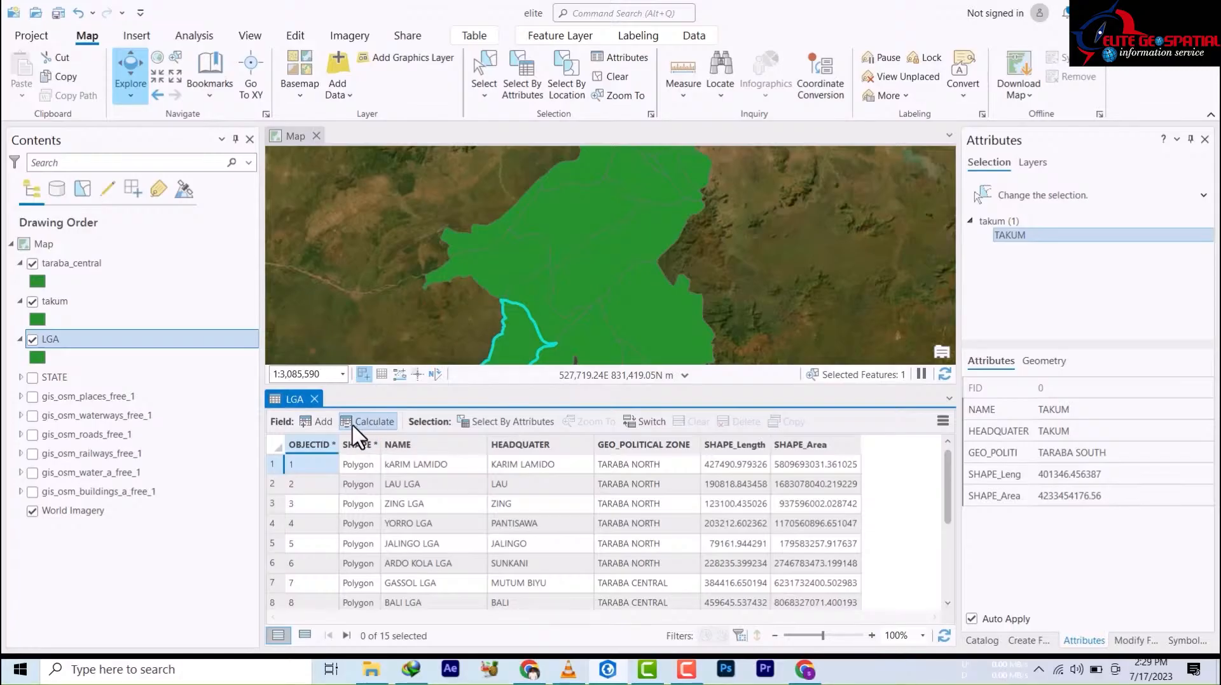
left_click(314, 399)
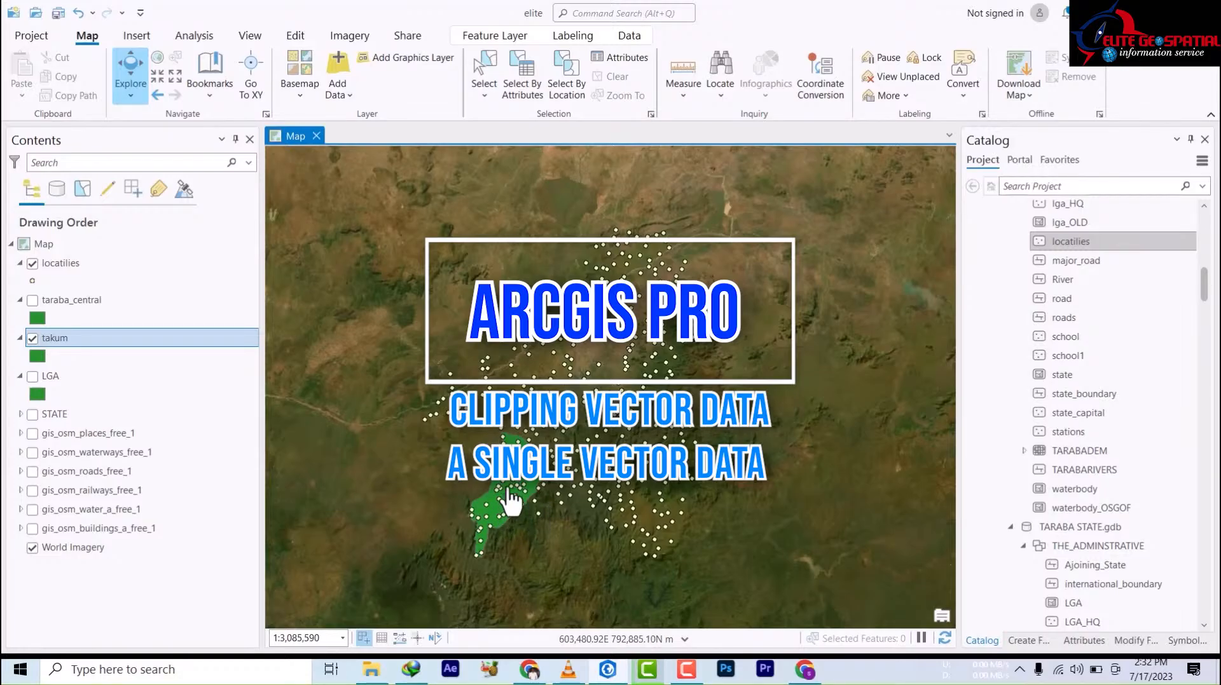
- Examine how the locatilies points are distributed inside and around the takum polygon
scroll(518, 518, "up", 5)
scroll(517, 499, "down", 3)
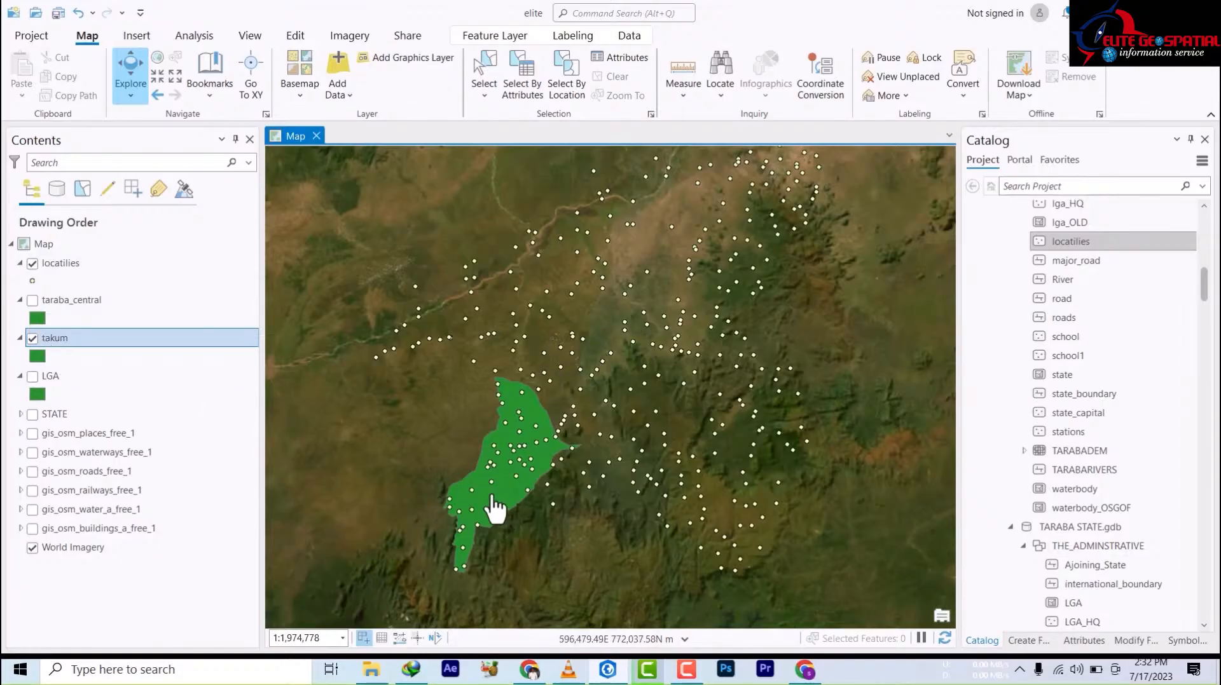
scroll(495, 509, "down", 2)
scroll(495, 509, "up", 3)
scroll(493, 501, "up", 3)
scroll(493, 501, "down", 3)
scroll(497, 501, "up", 2)
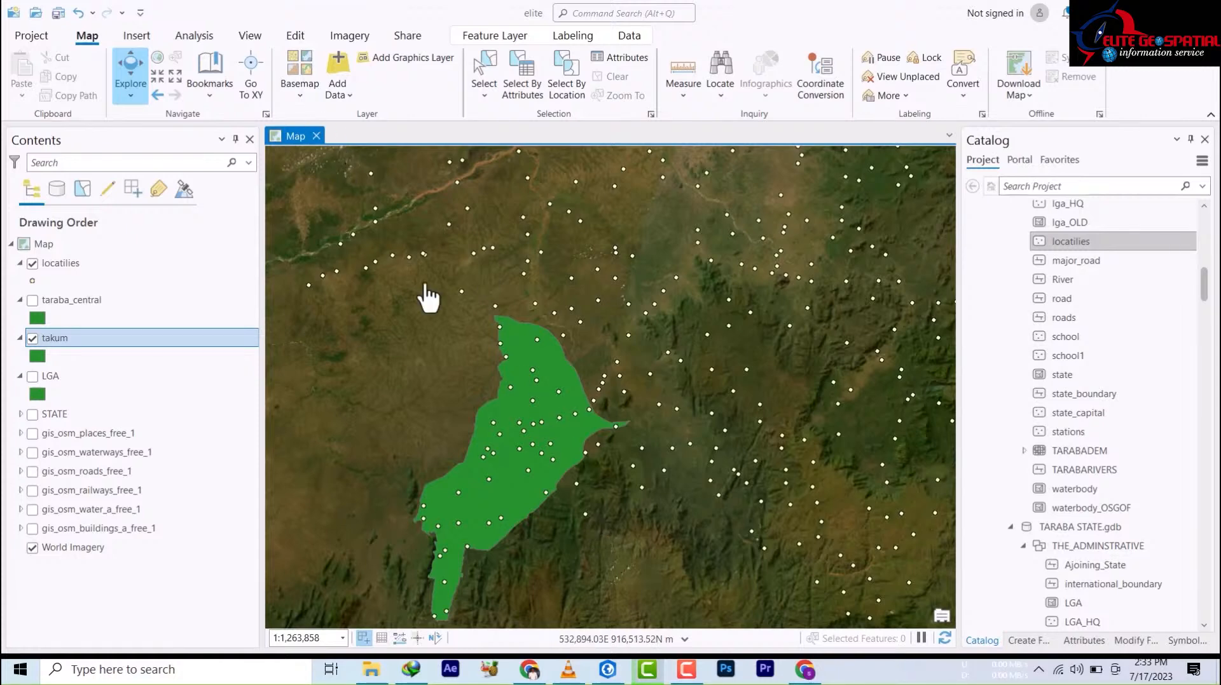
- Search the geoprocessing tools for "clip" and open the Clip tool from Analysis Tools
left_click(192, 37)
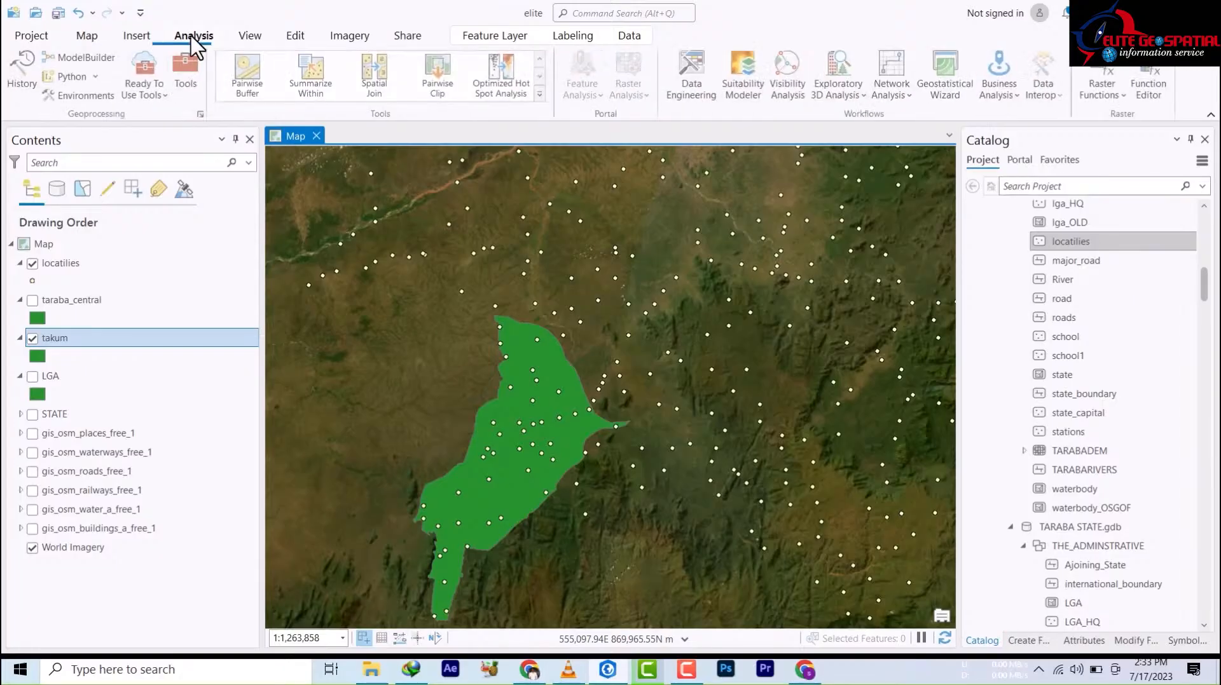
left_click(187, 75)
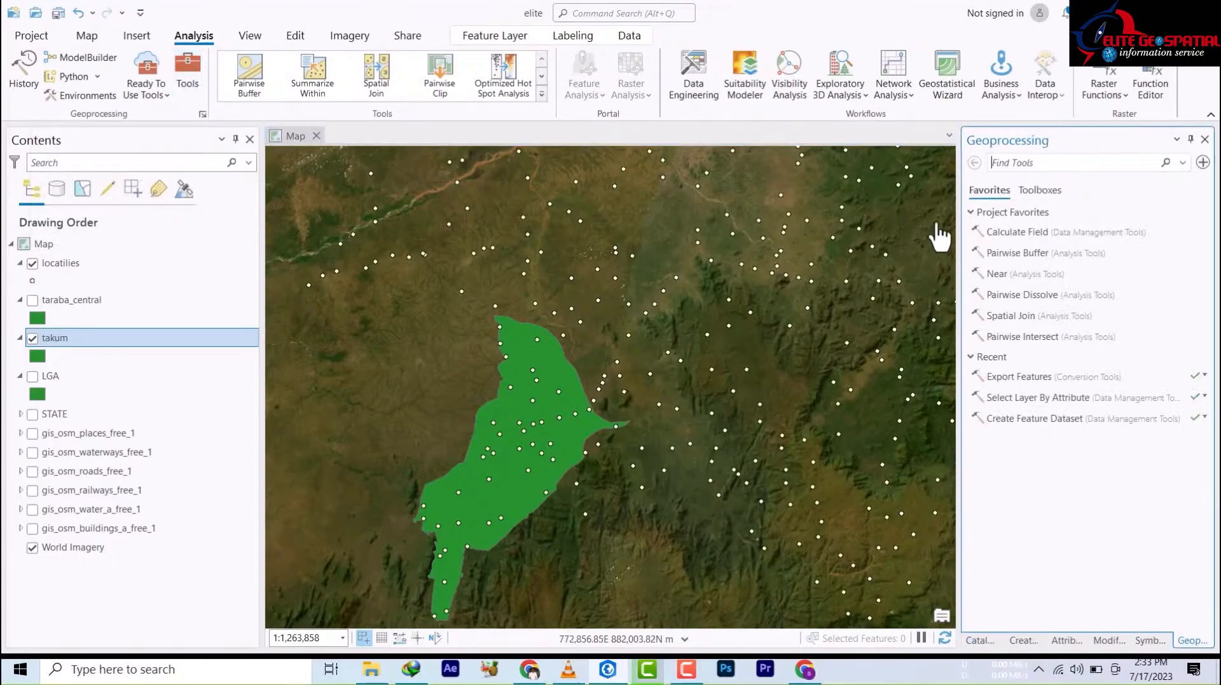
left_click(1025, 164)
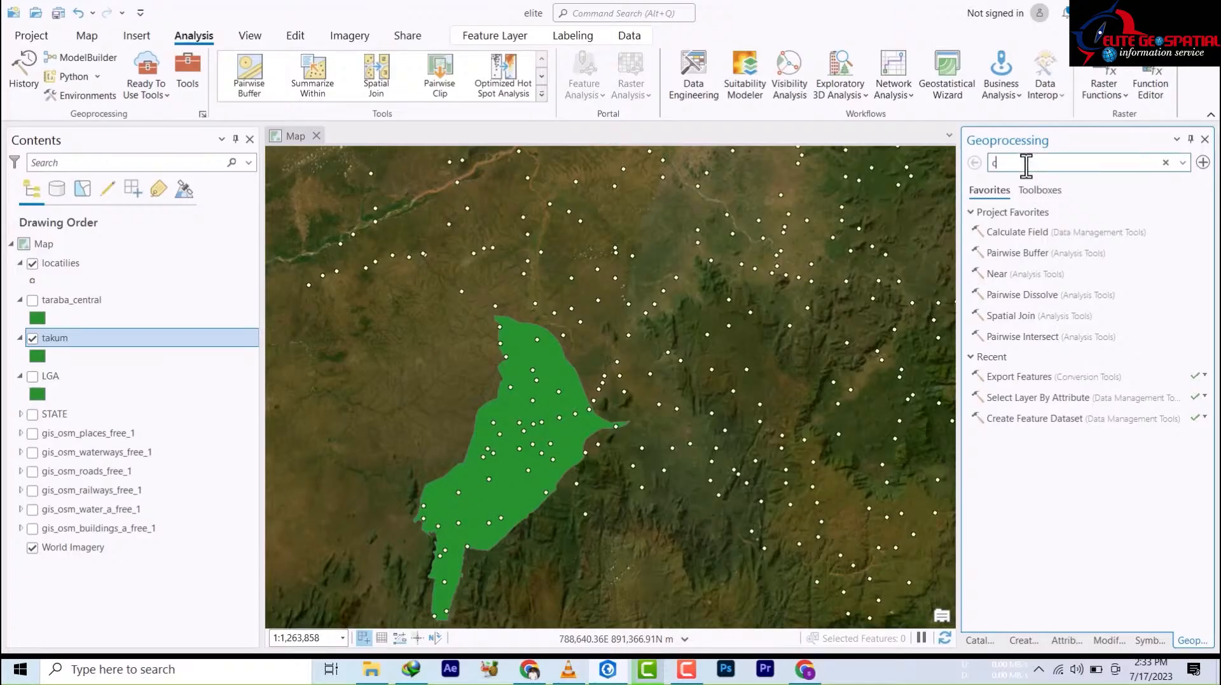
type("cli")
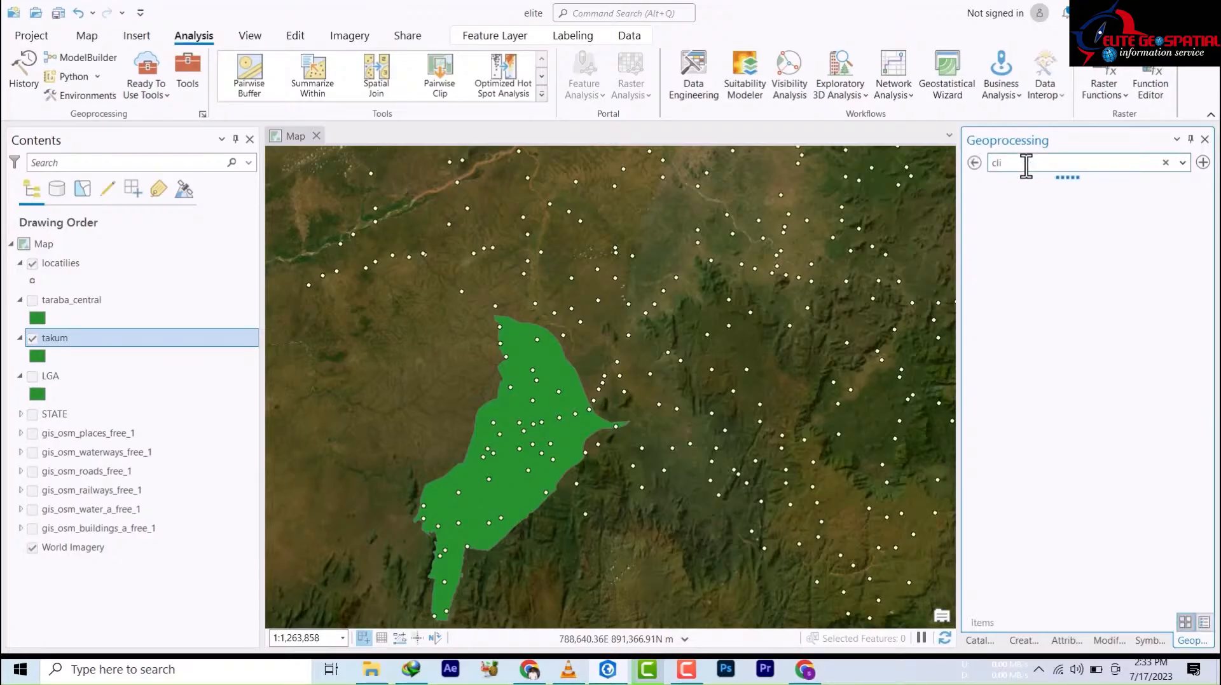
type("p")
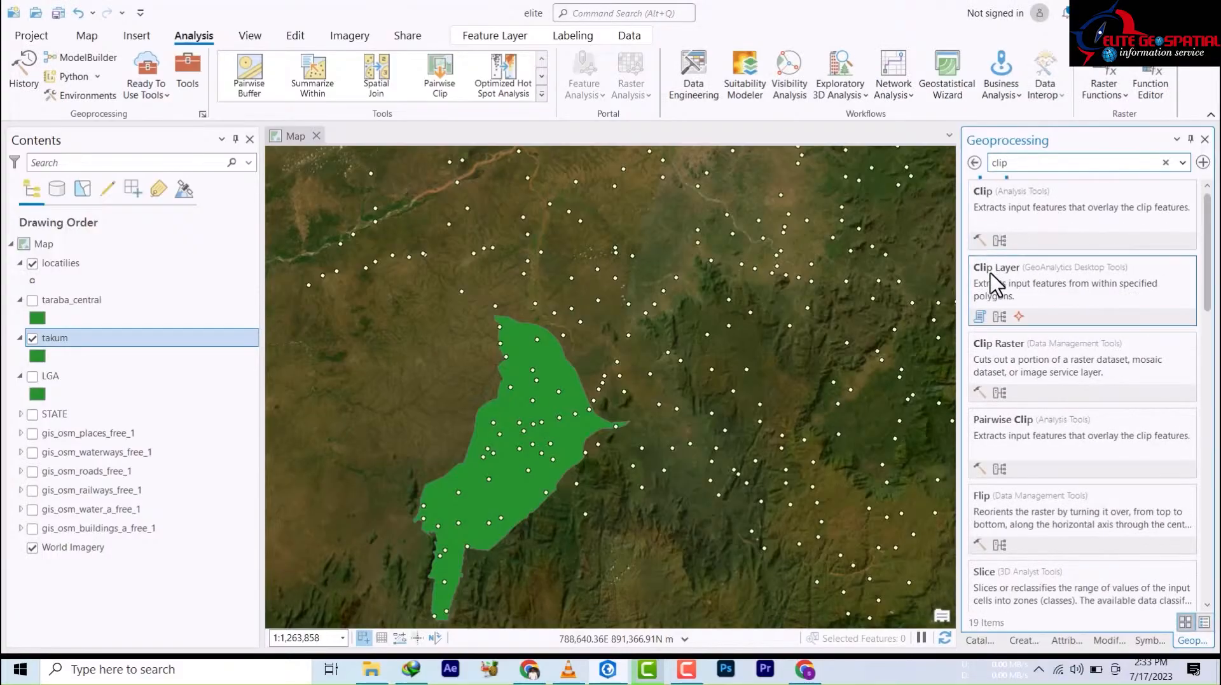
left_click(996, 226)
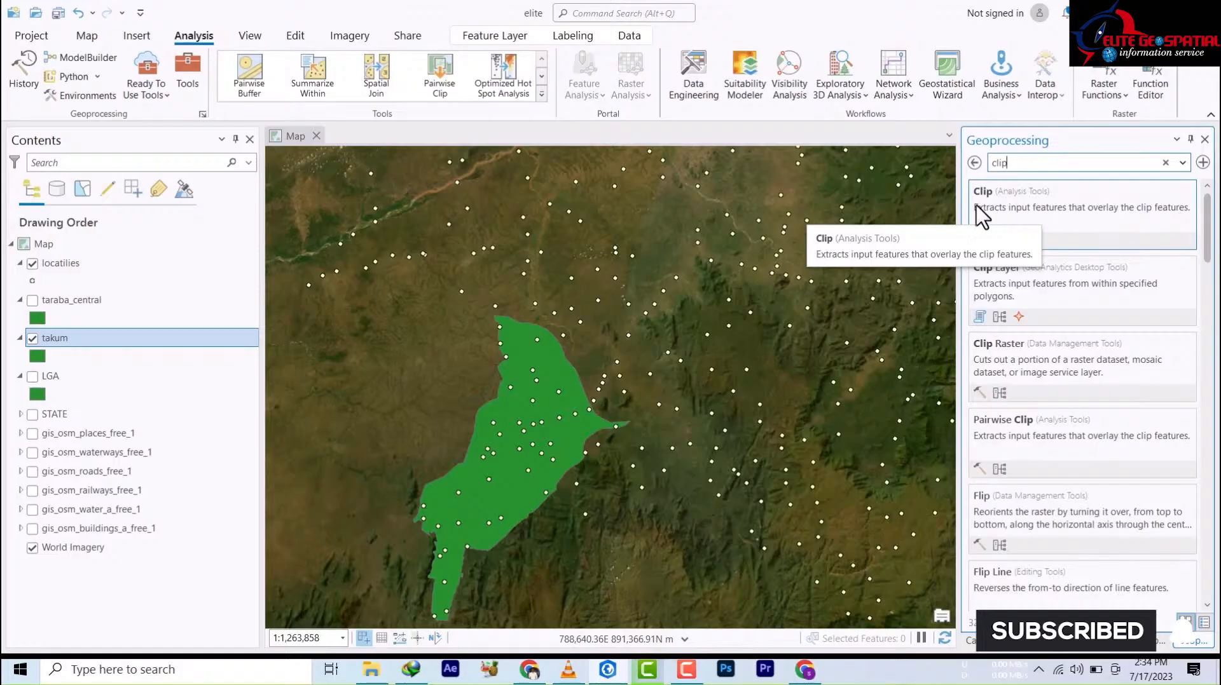
left_click(1000, 202)
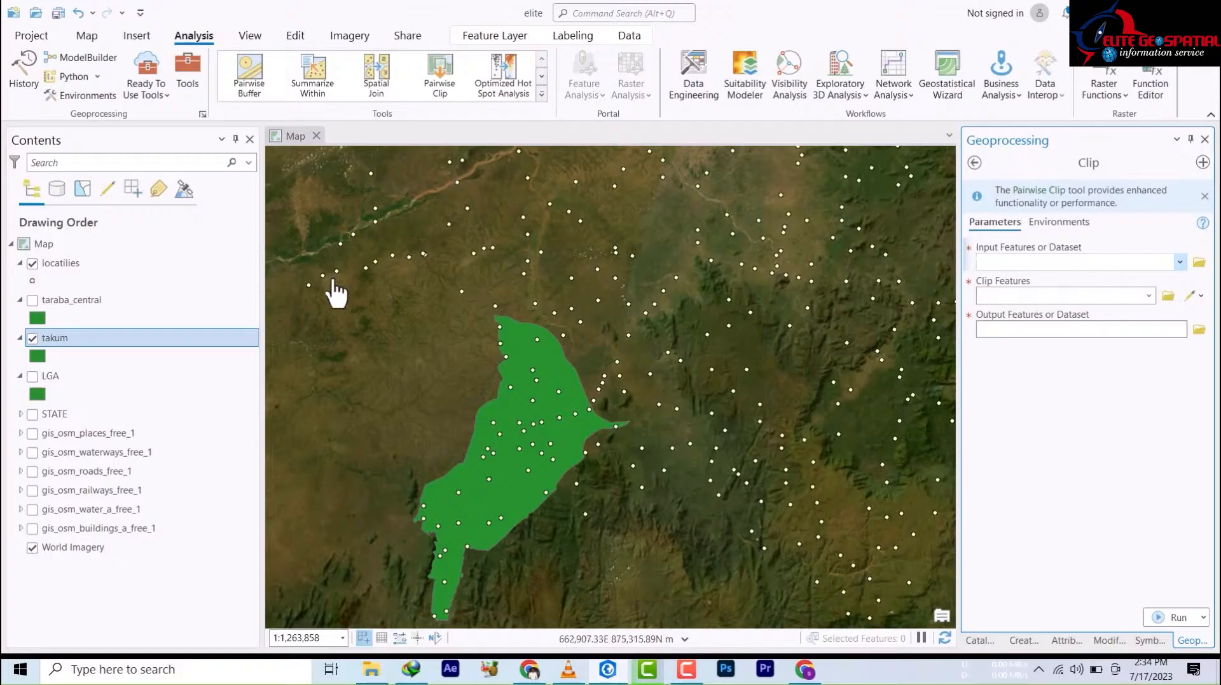
- Set the Clip tool's input features to locatilies and its clip features to takum
left_click(1180, 263)
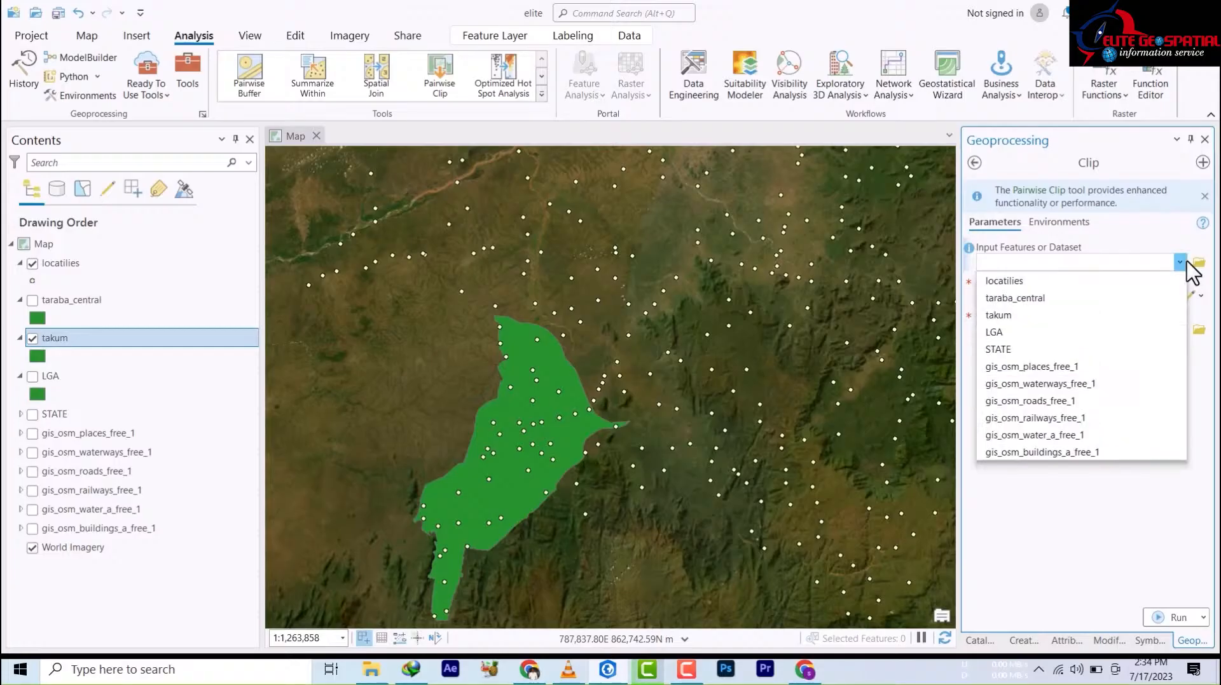
left_click(1017, 283)
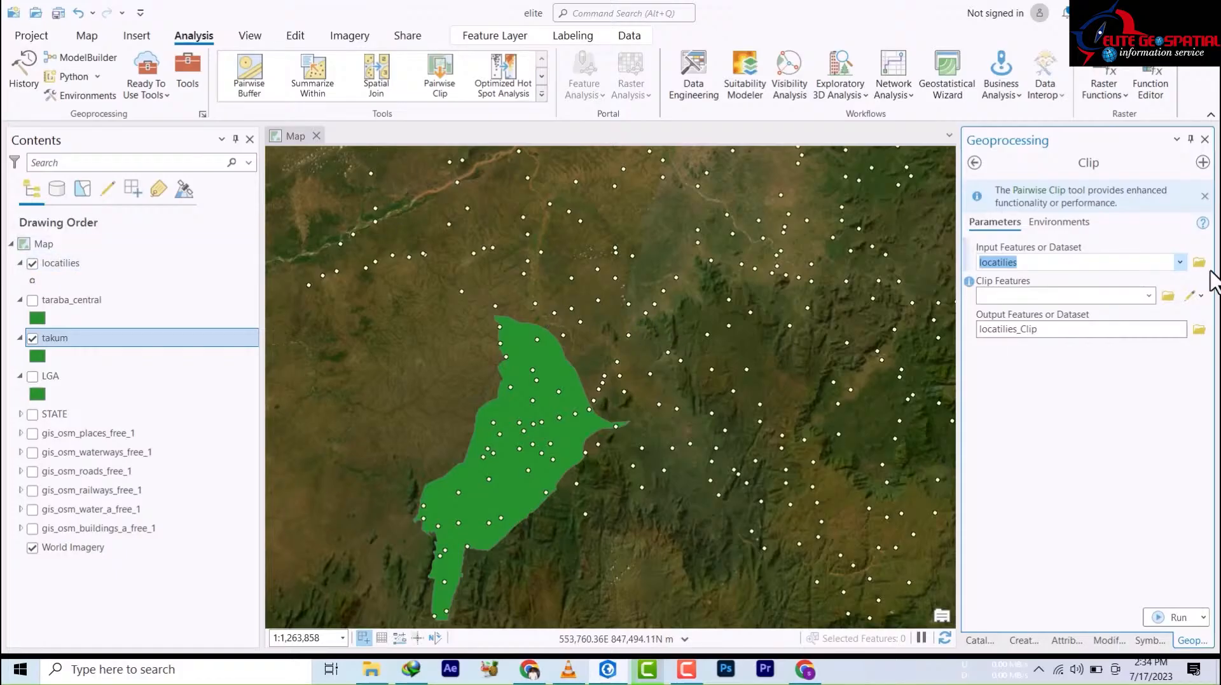
left_click(1148, 295)
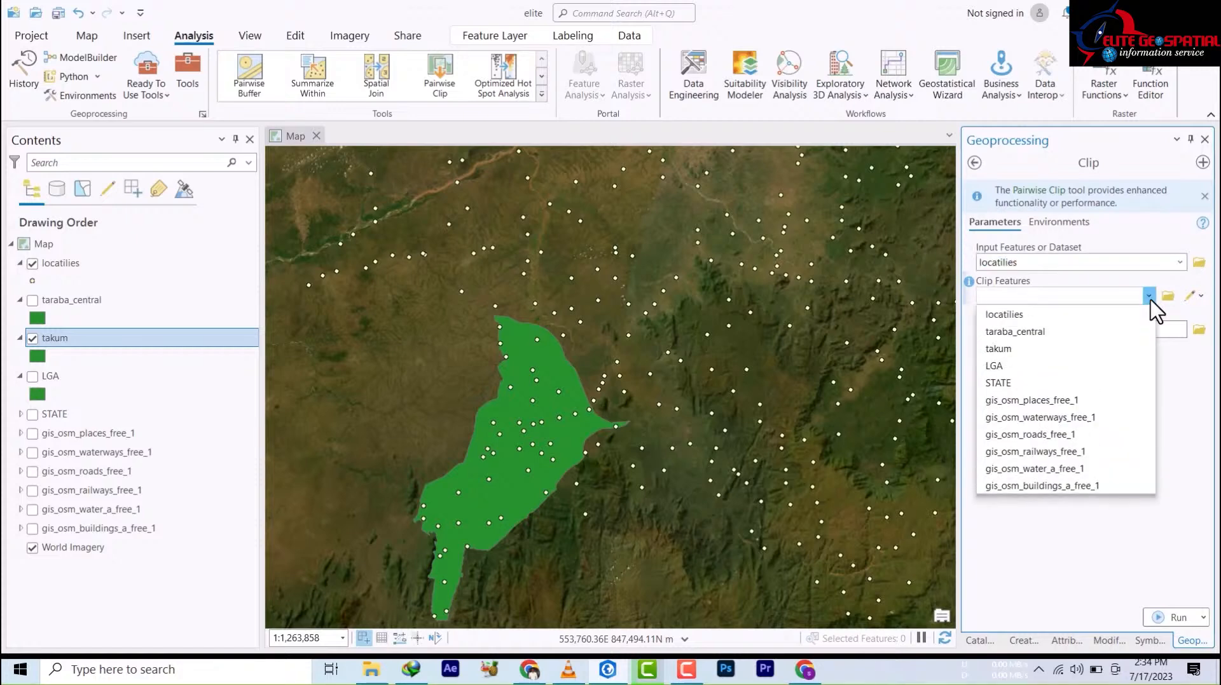
left_click(998, 349)
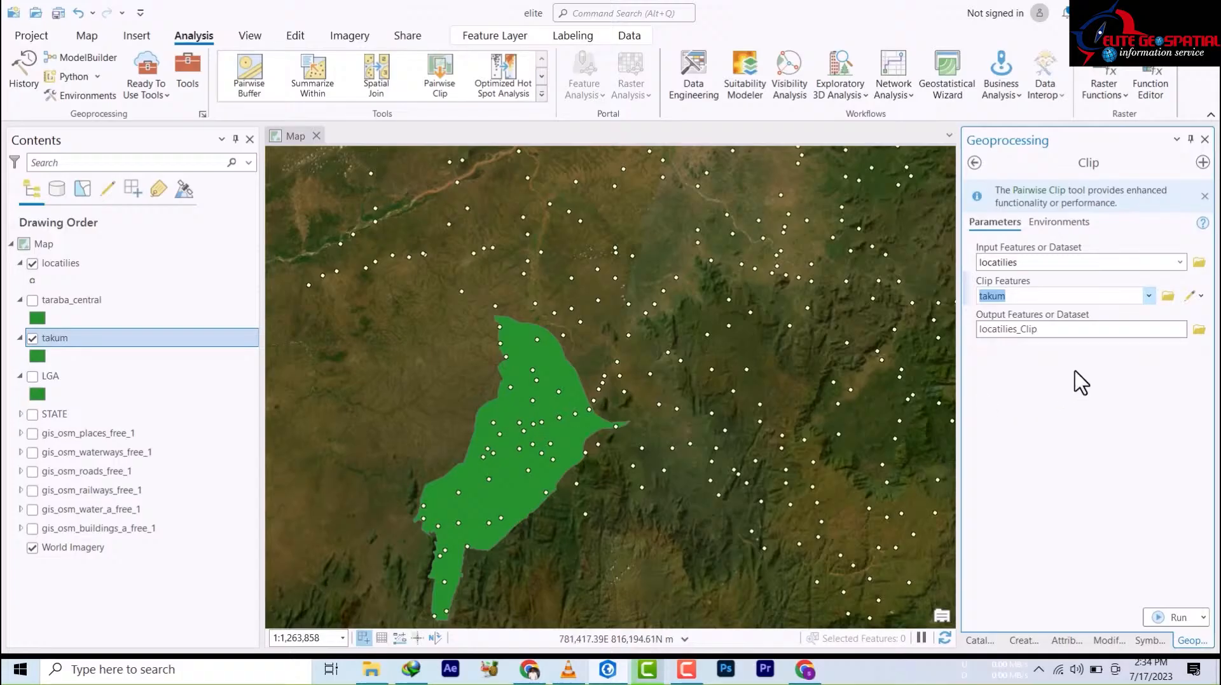
- Set the Clip output to a feature class named takum_localities in New Folder and run the tool
left_click(1201, 328)
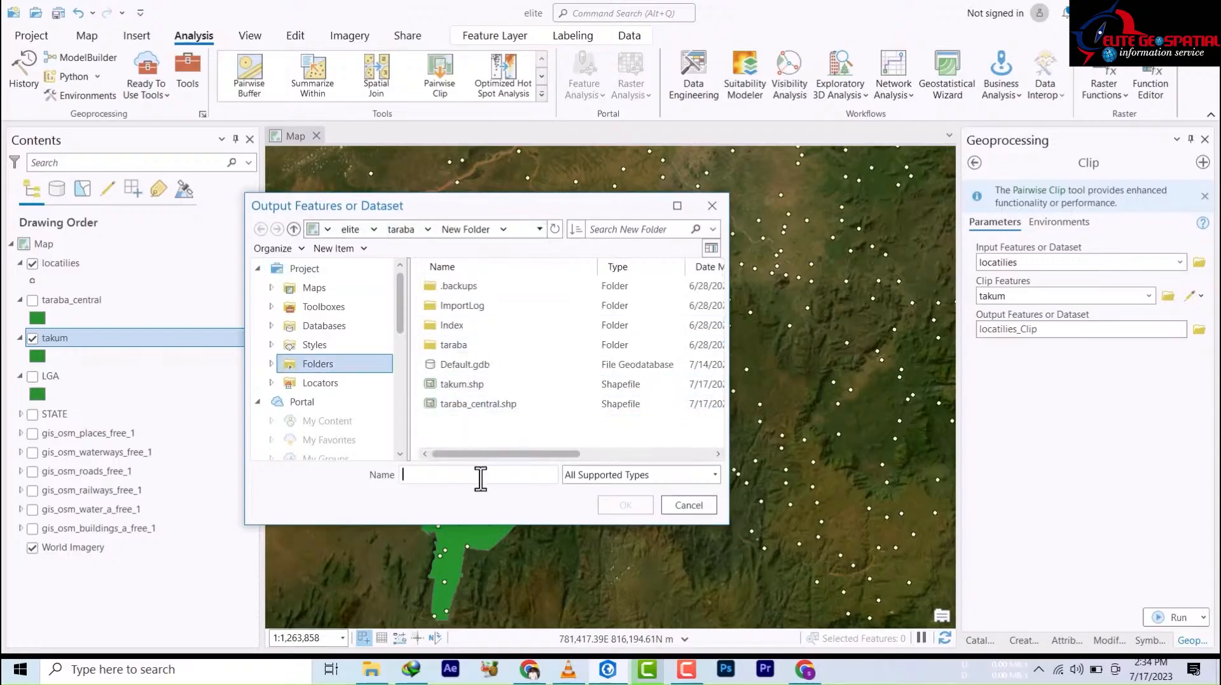
left_click(611, 475)
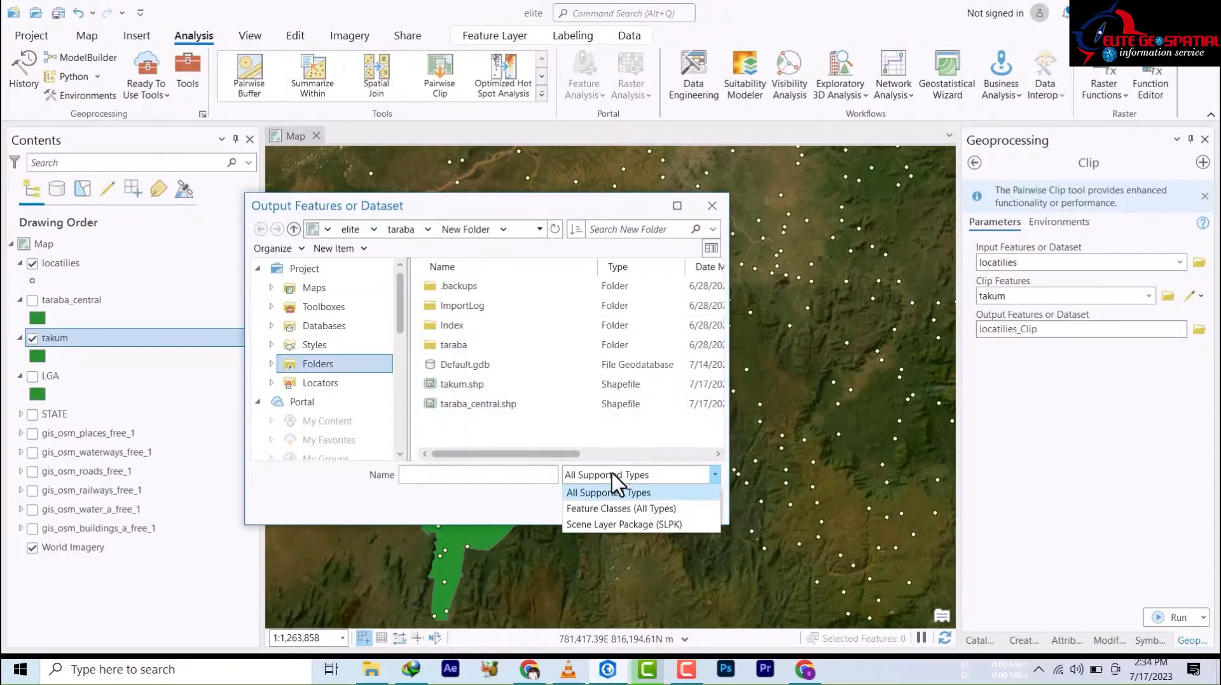
left_click(609, 510)
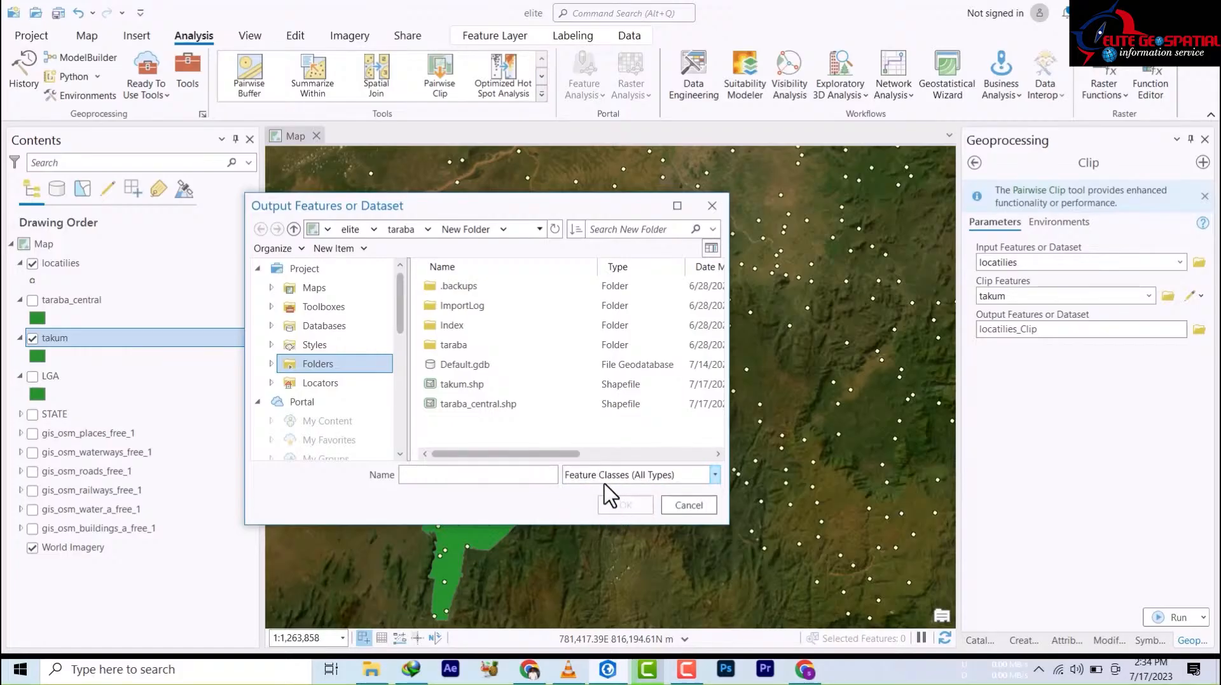
left_click(430, 475)
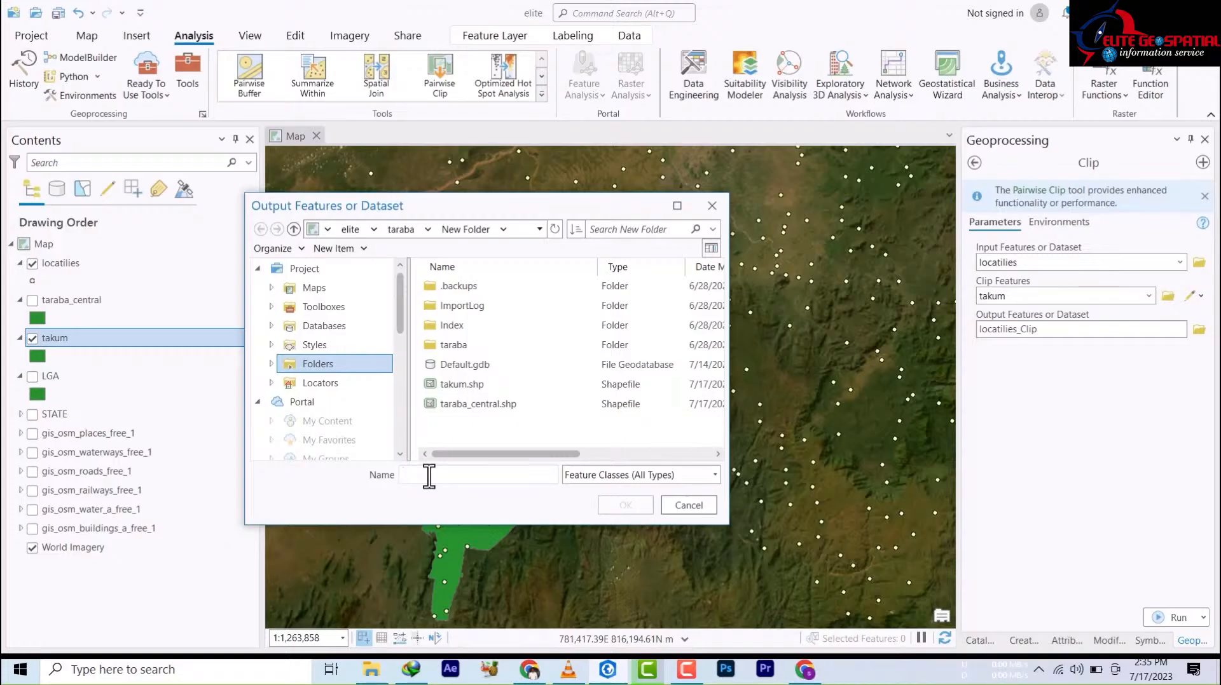
type("taku")
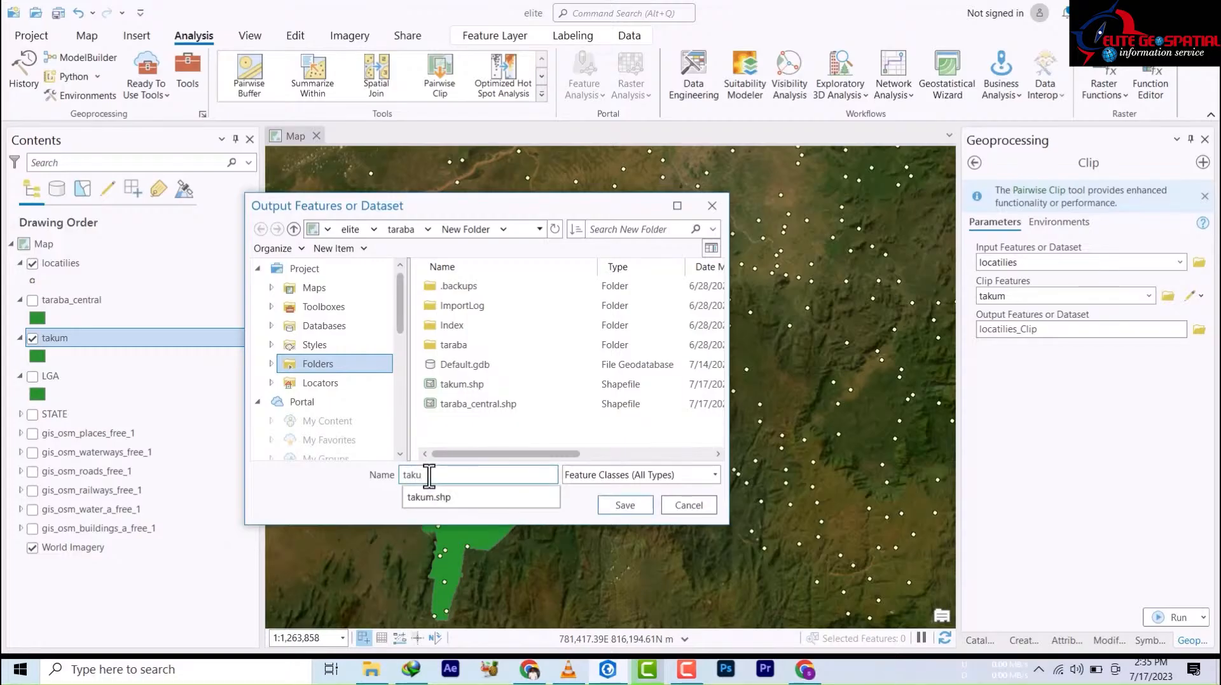
type("m")
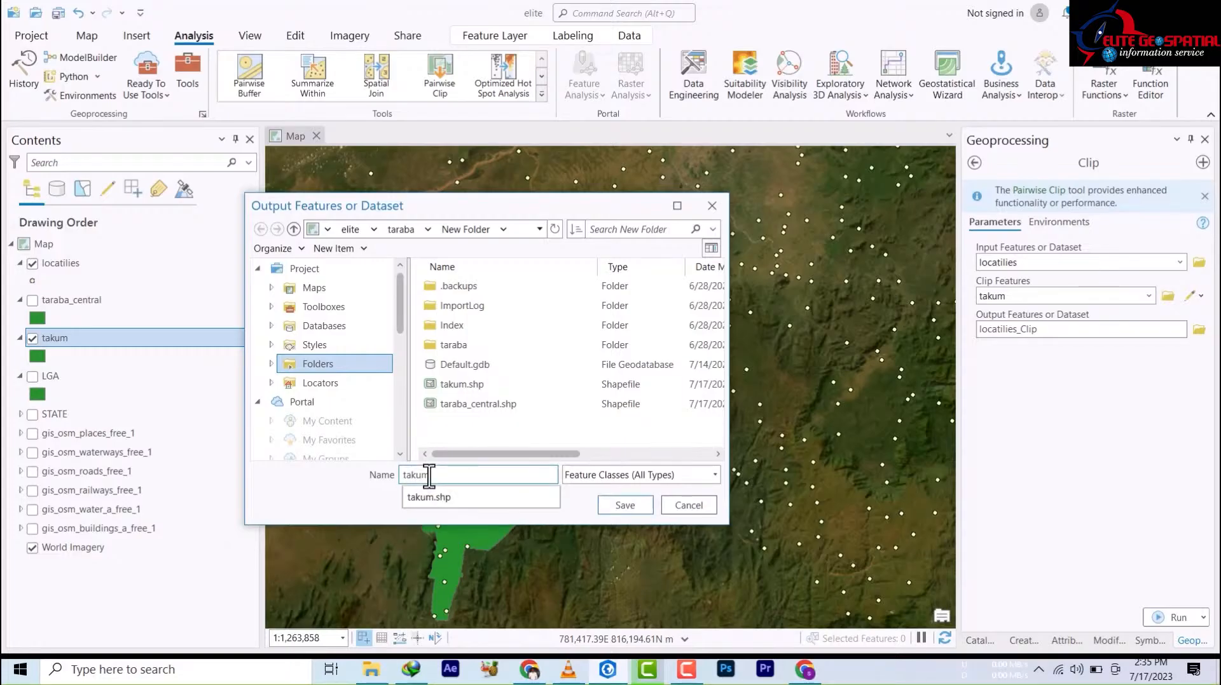
type("_")
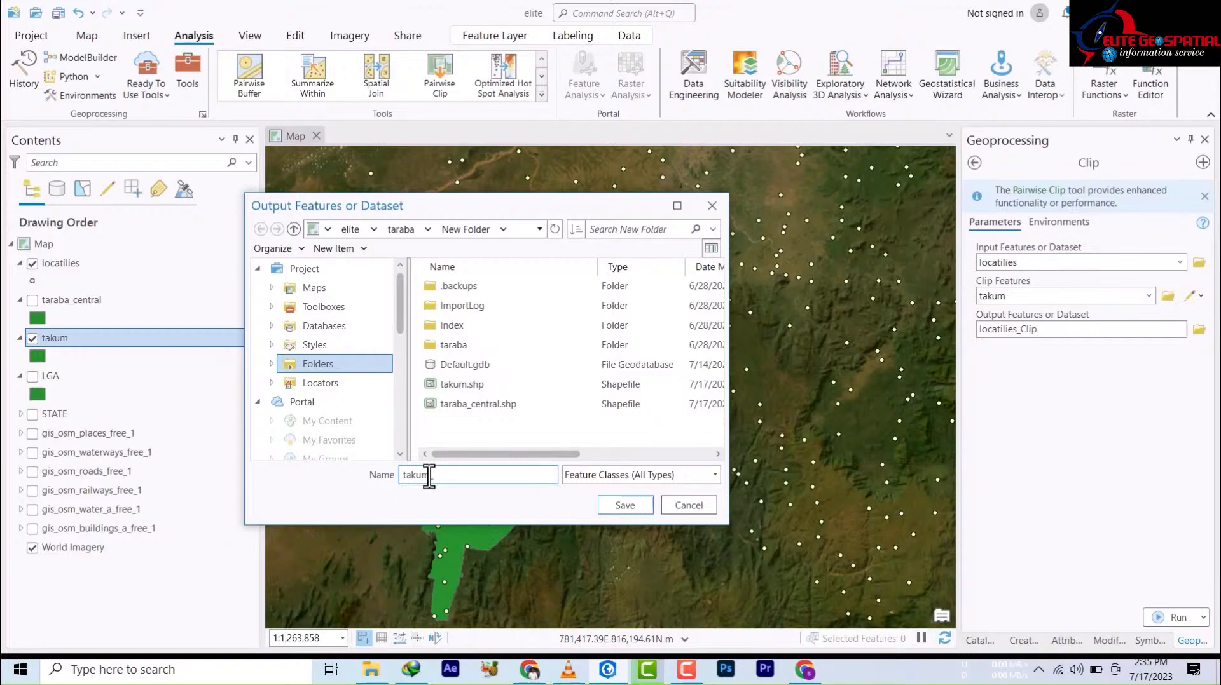
type("loca")
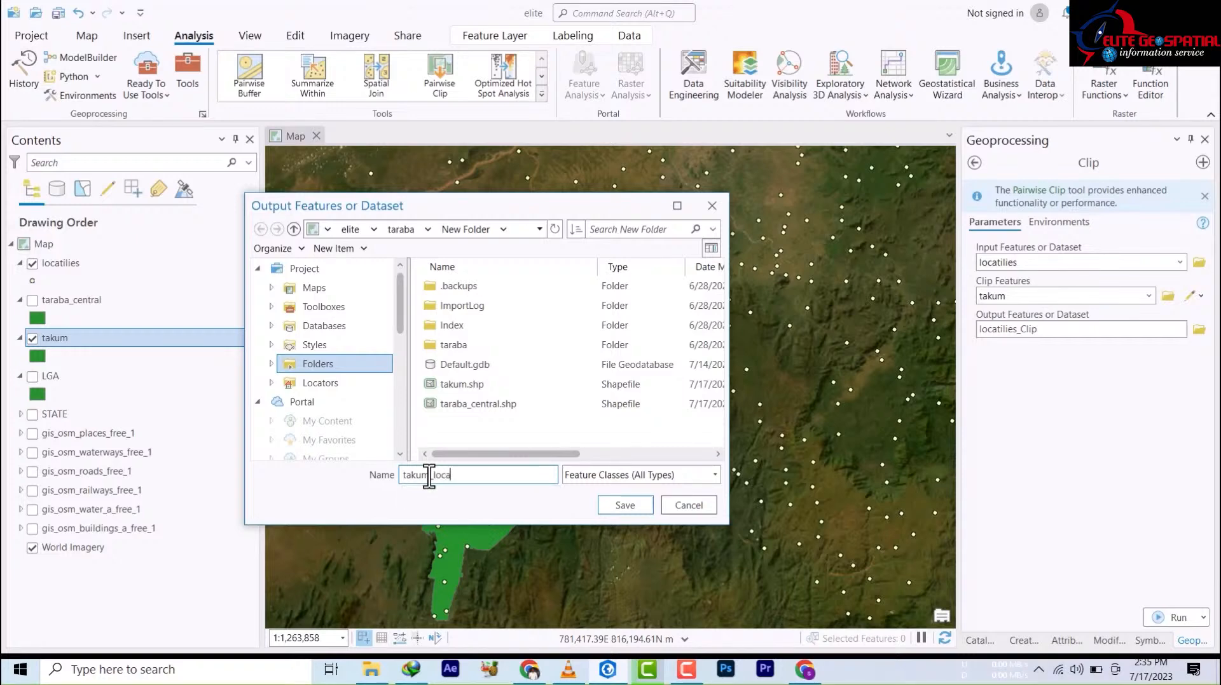
type("lities")
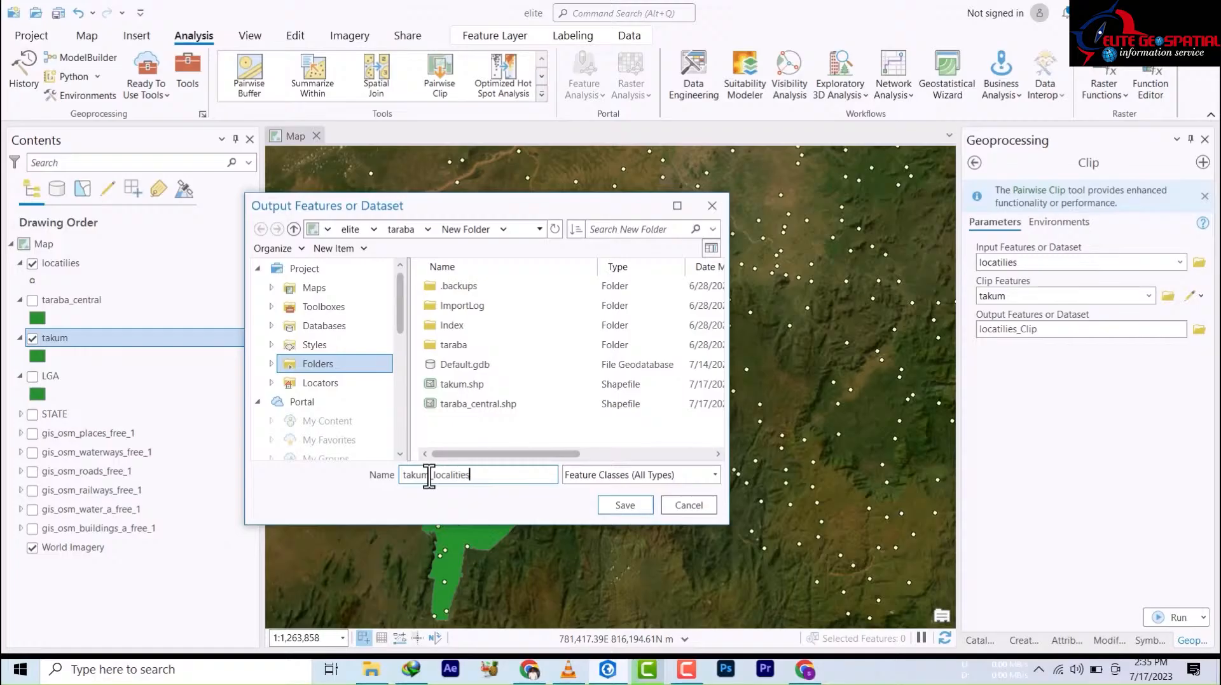
left_click(625, 505)
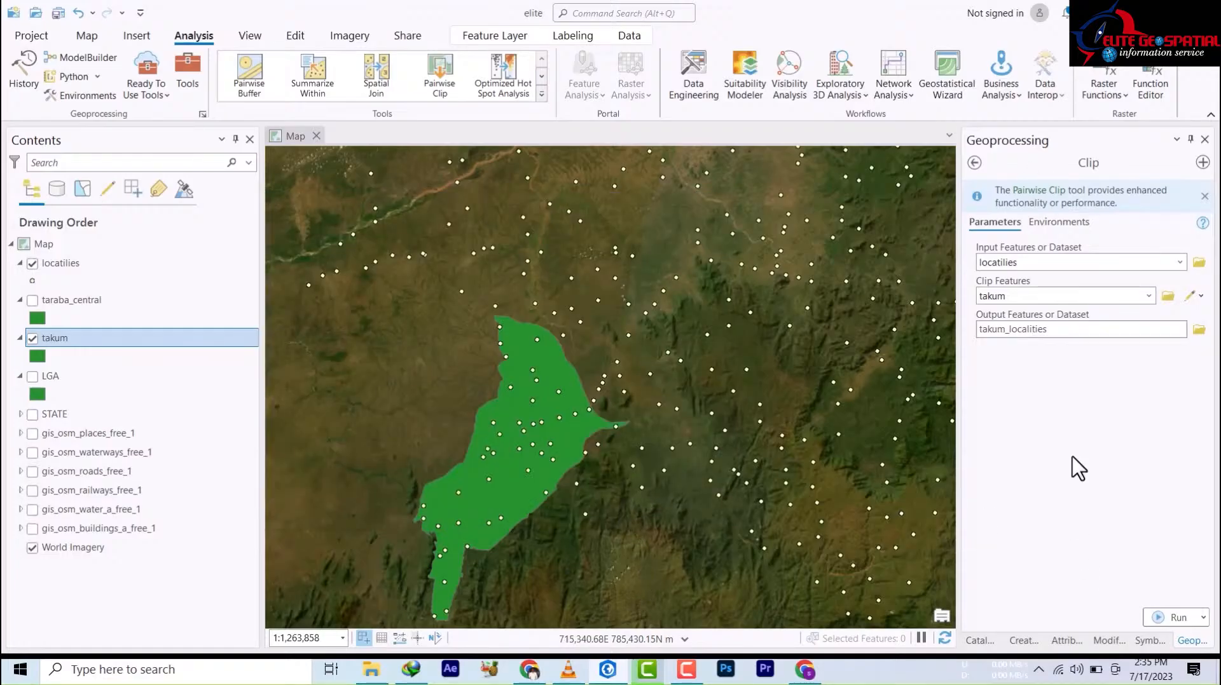
left_click(1180, 618)
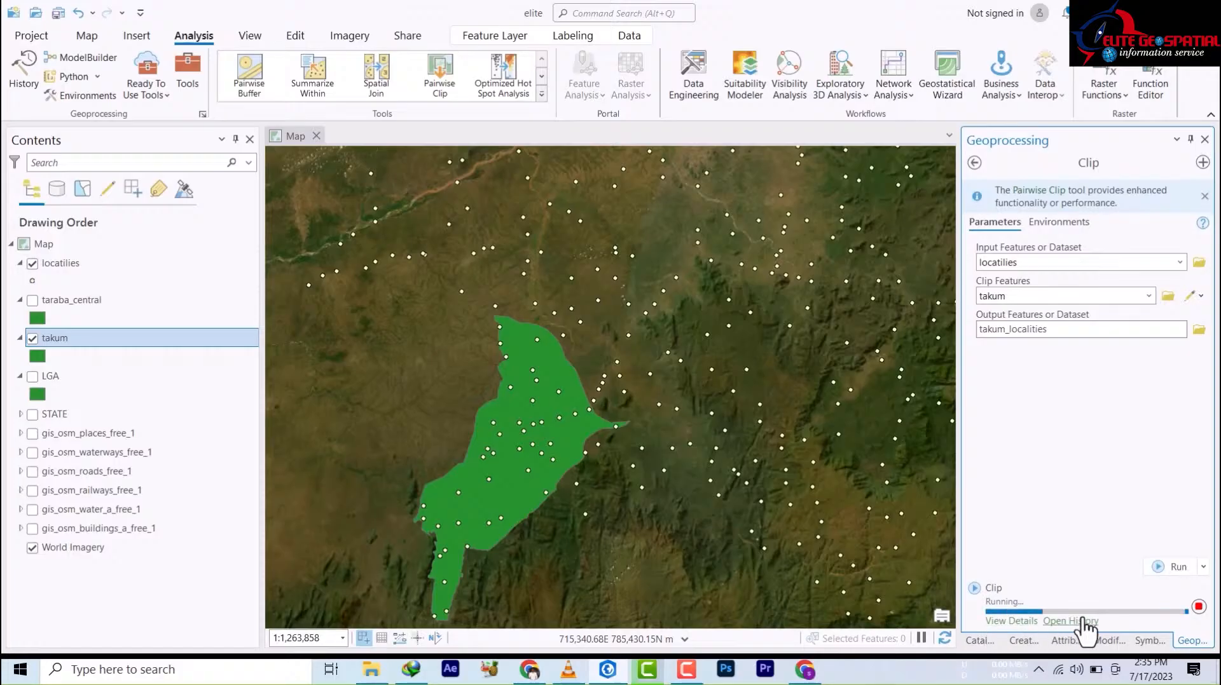
mouse_move(1081, 621)
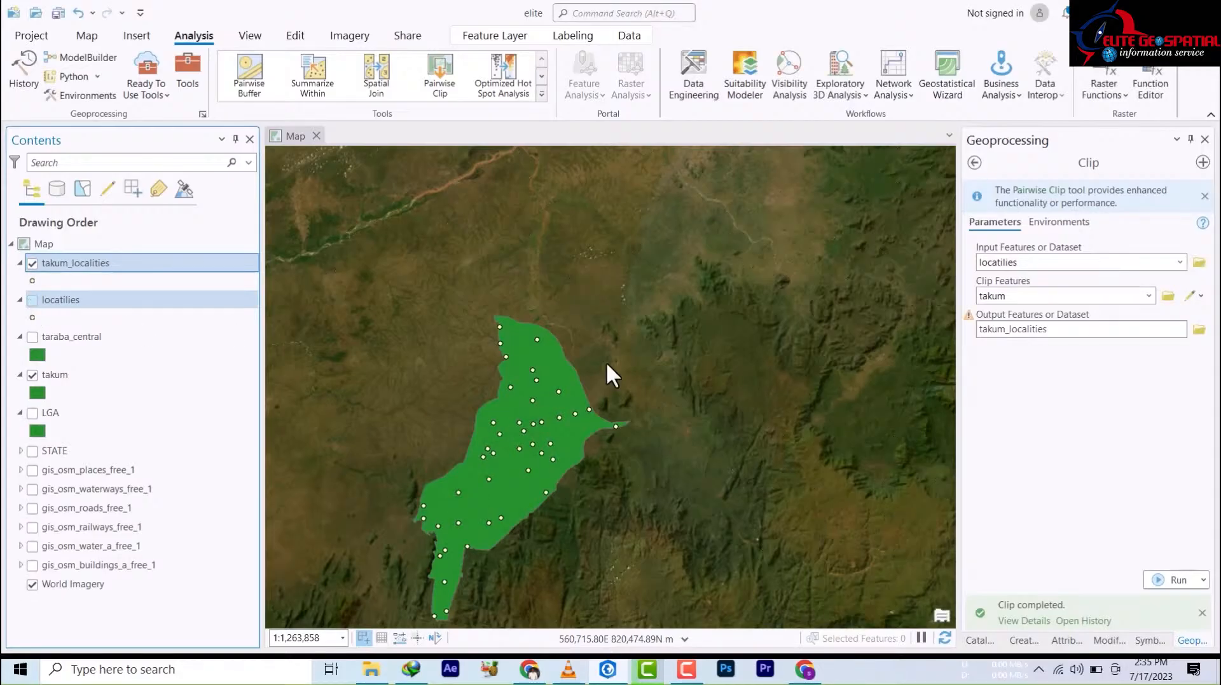
- Examine the clipped takum_localities points against the takum boundary at several map scales
scroll(482, 494, "down", 2)
scroll(482, 493, "up", 6)
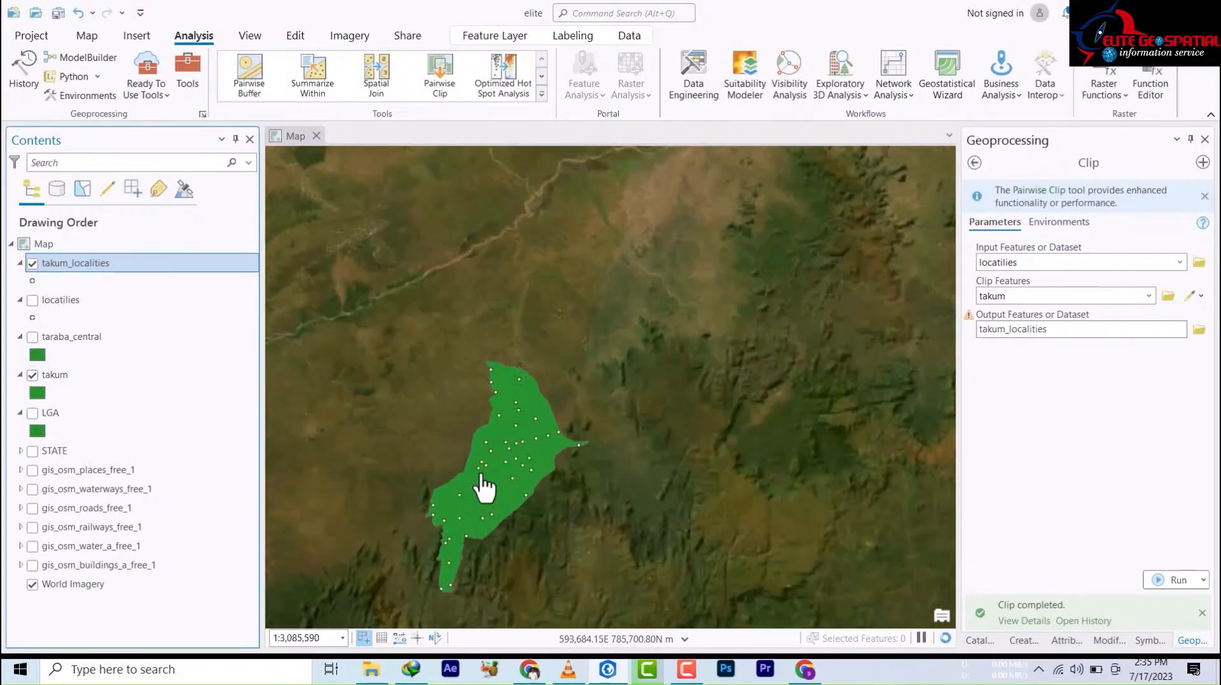
scroll(508, 452, "down", 4)
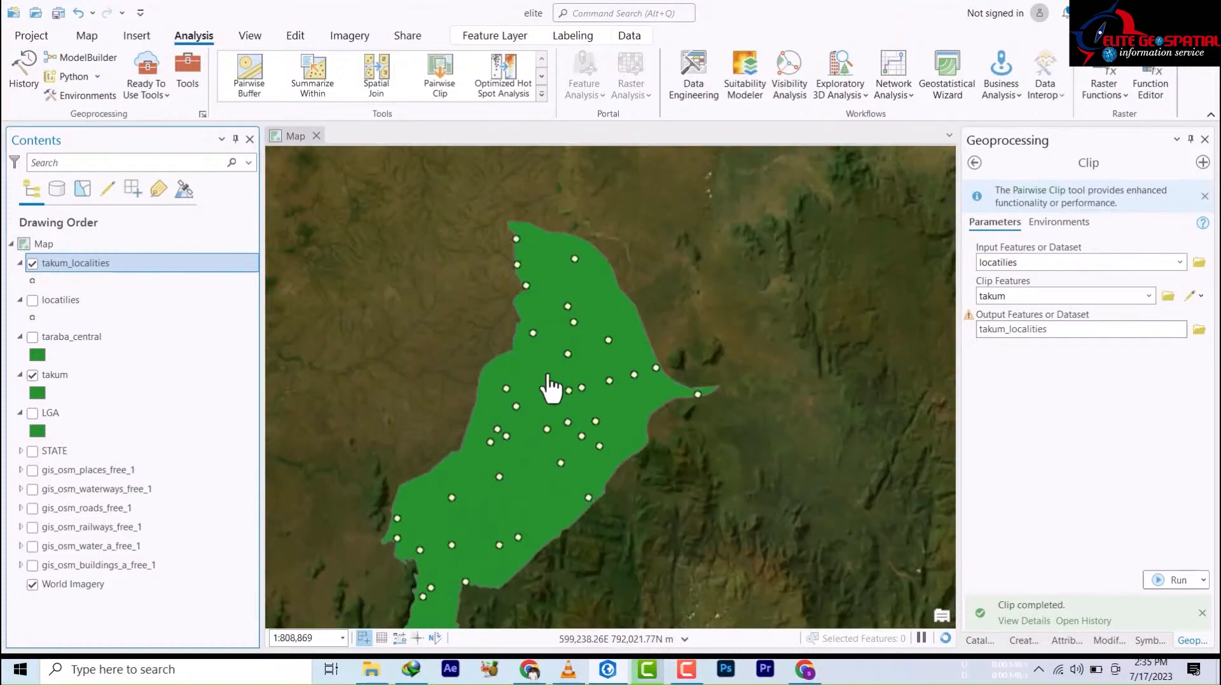
scroll(551, 388, "down", 8)
scroll(553, 389, "up", 4)
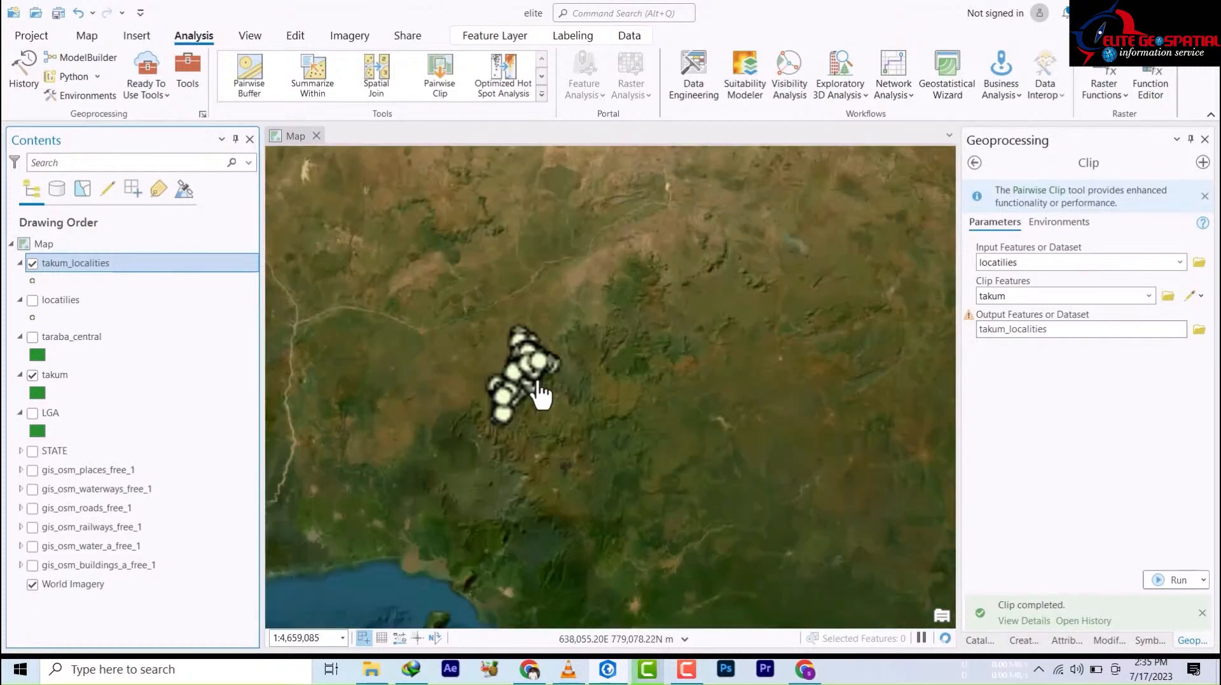
scroll(516, 386, "up", 3)
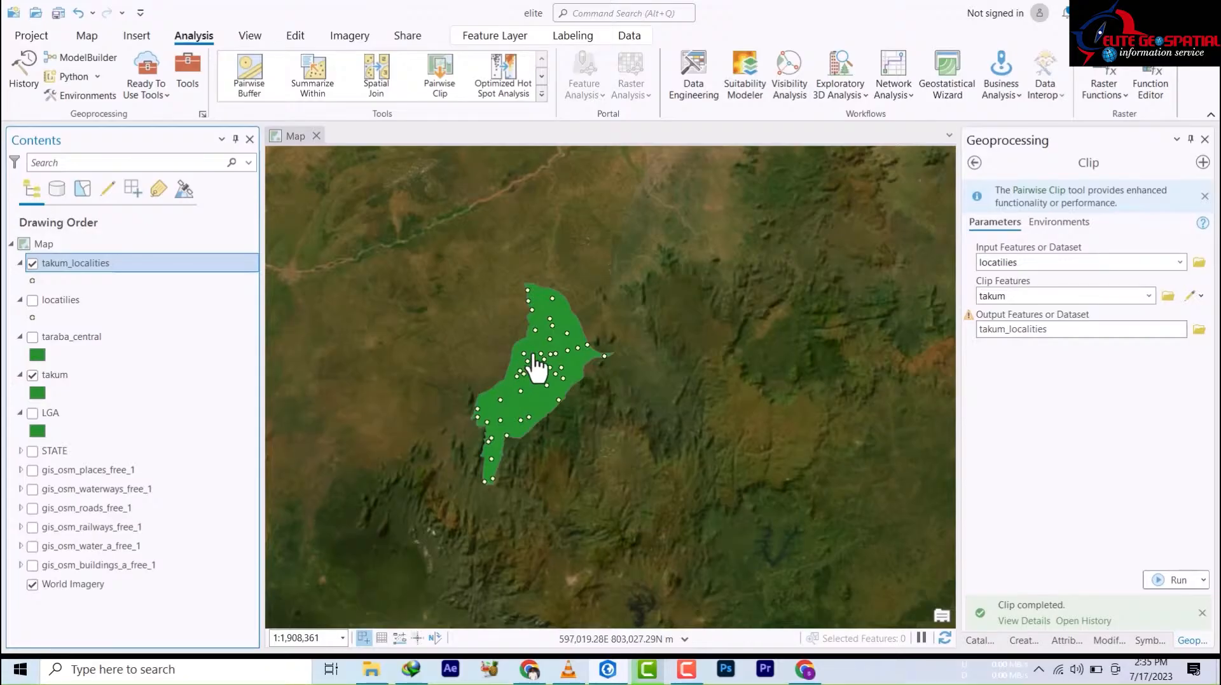
scroll(548, 319, "up", 3)
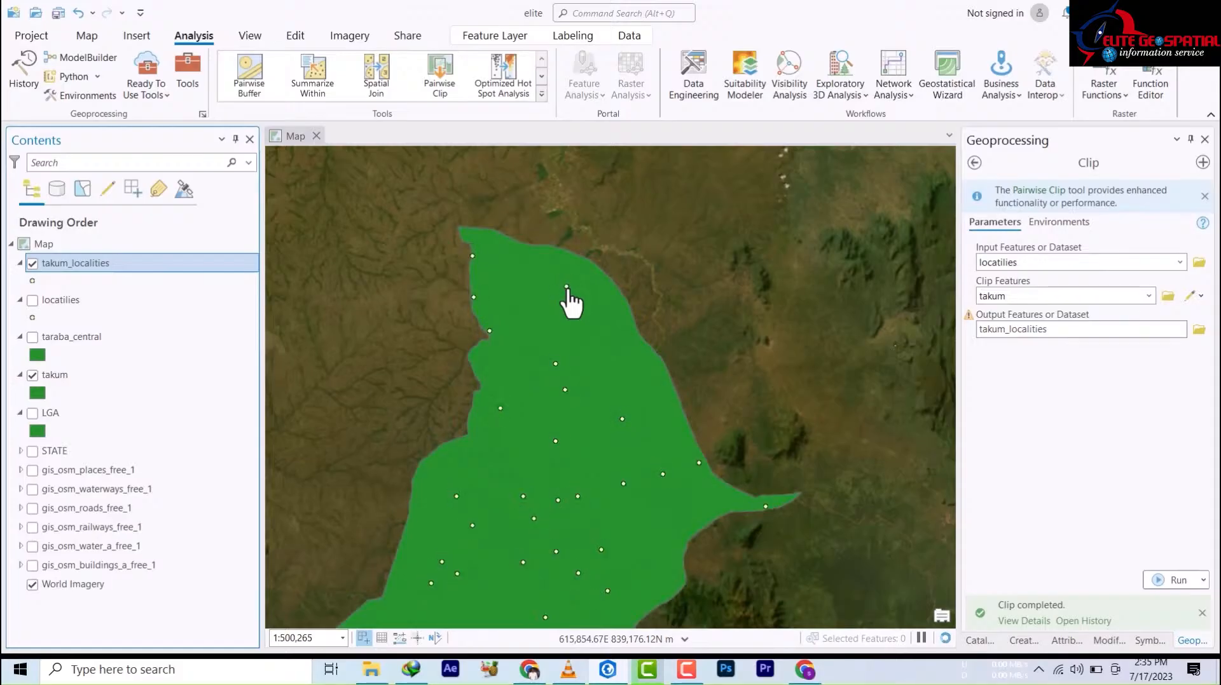
scroll(598, 328, "down", 1)
scroll(598, 328, "down", 1)
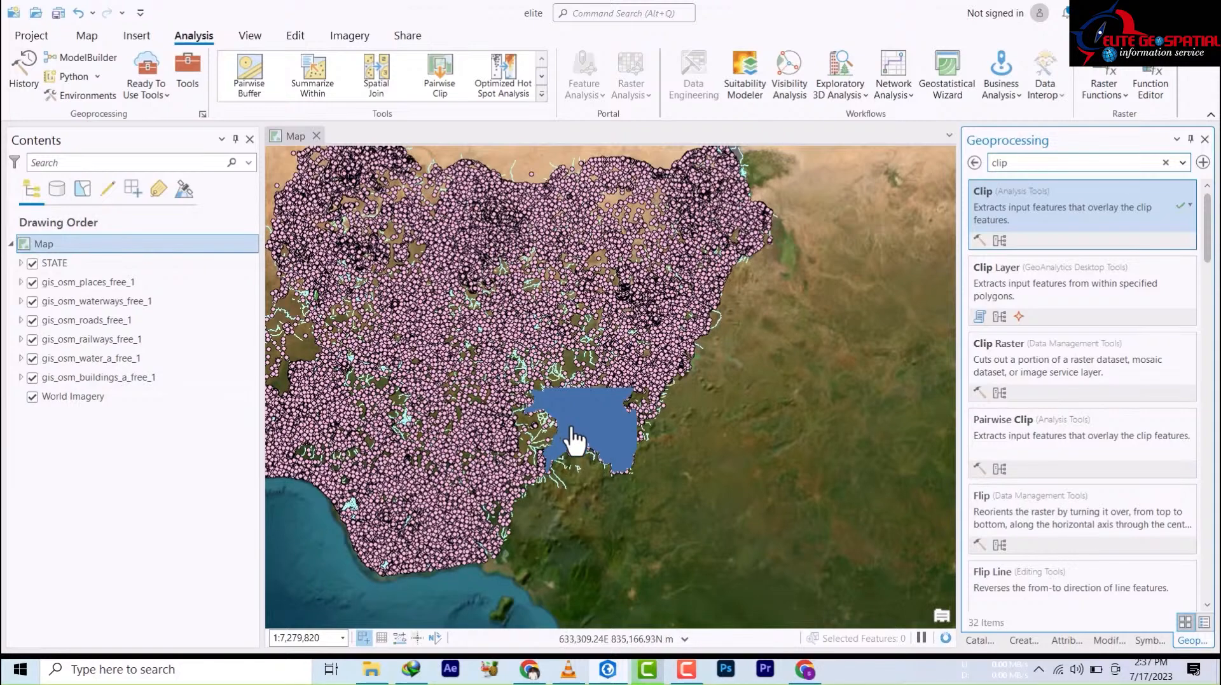
- Inspect the OSM data across the country, hiding and showing the STATE layer to compare its extent with the other layers
scroll(573, 439, "up", 2)
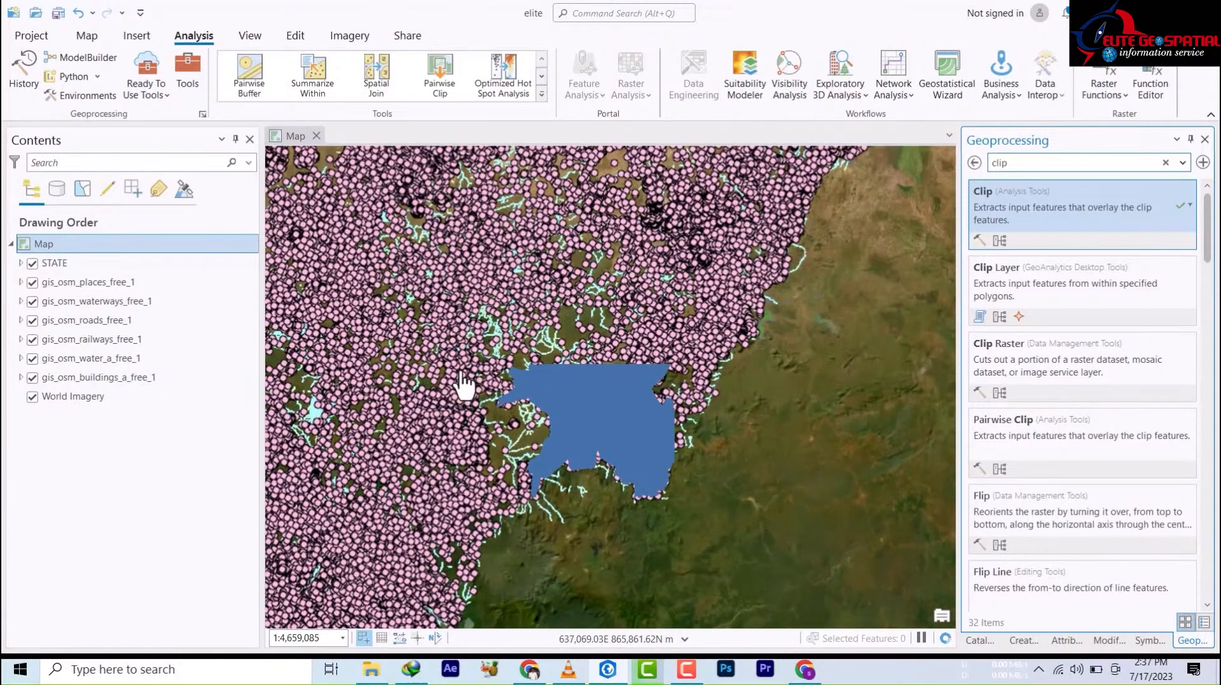
left_click(32, 264)
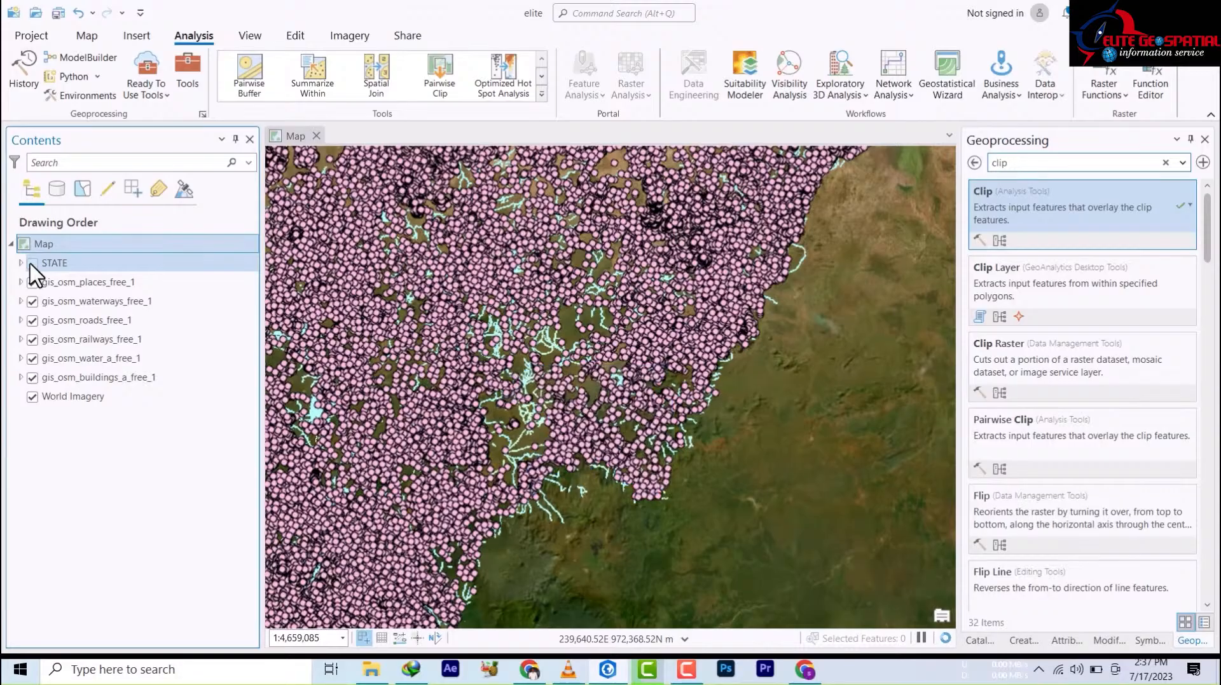
left_click(31, 263)
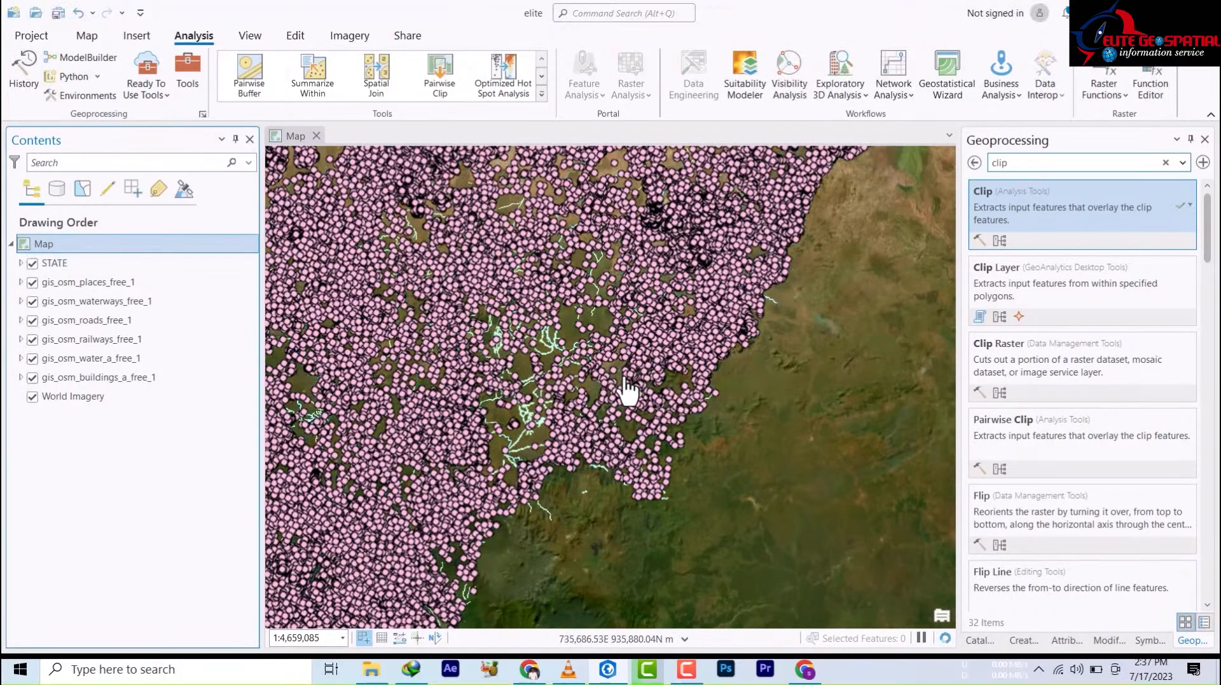
scroll(604, 391, "down", 4)
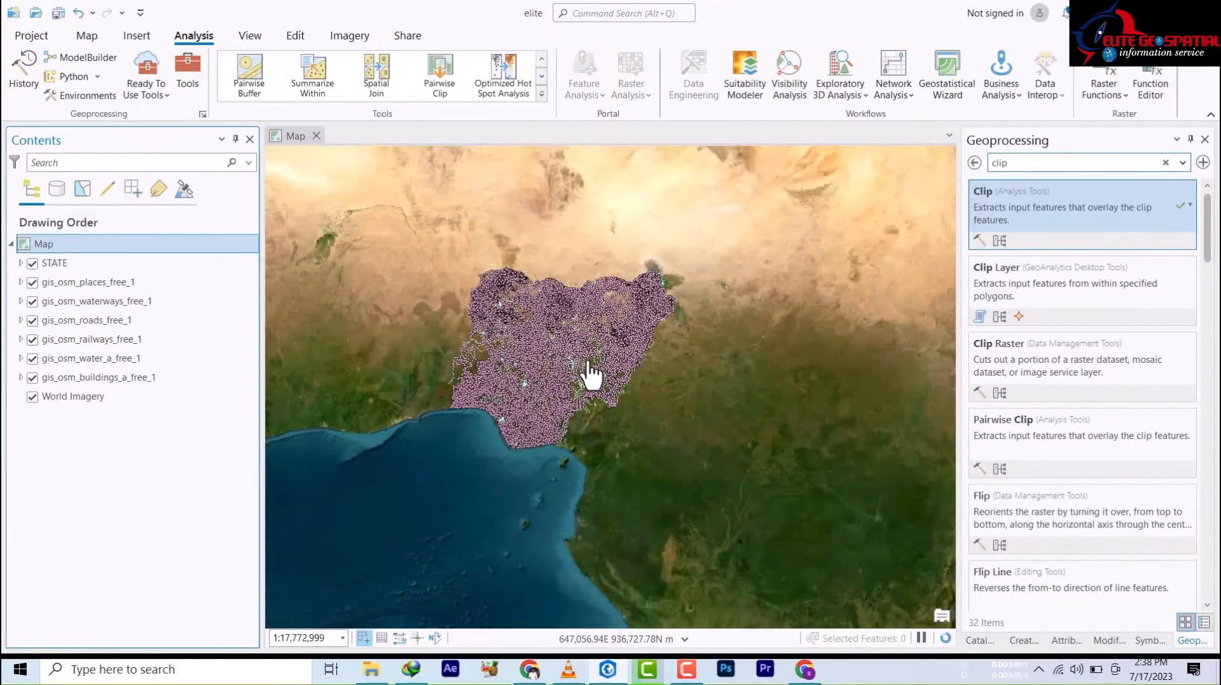
scroll(591, 375, "up", 3)
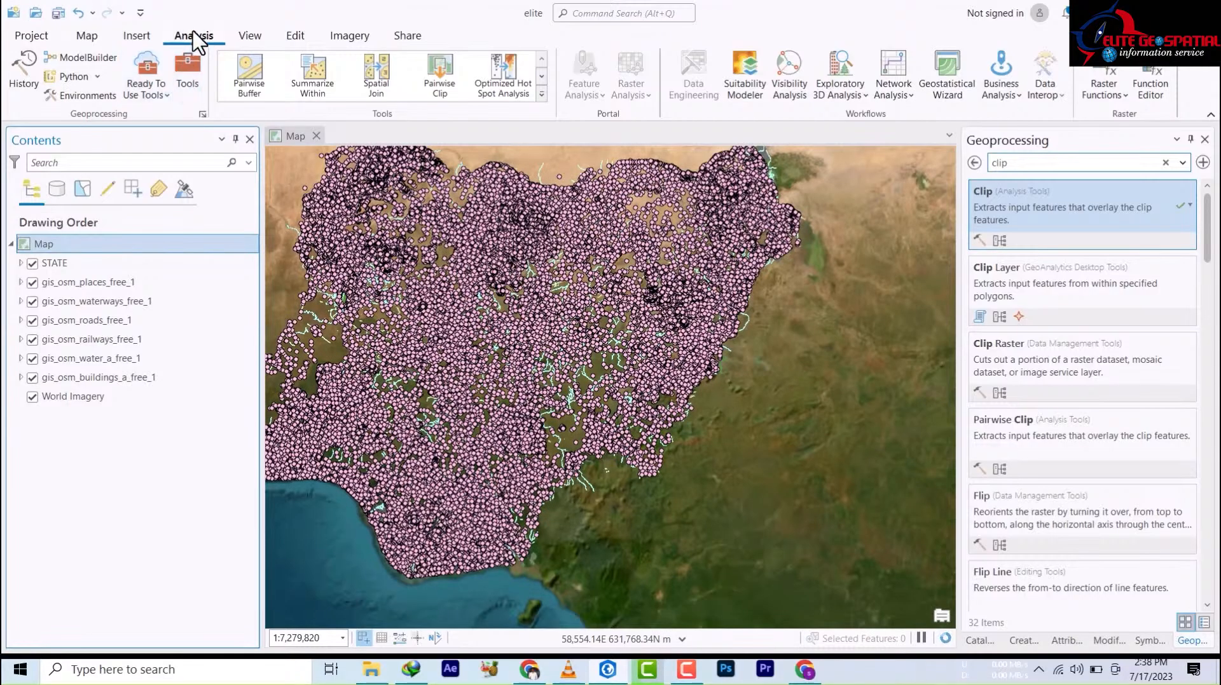
- Search the geoprocessing tools for "clip" and open the Analysis Tools Clip tool in batch mode
left_click(184, 73)
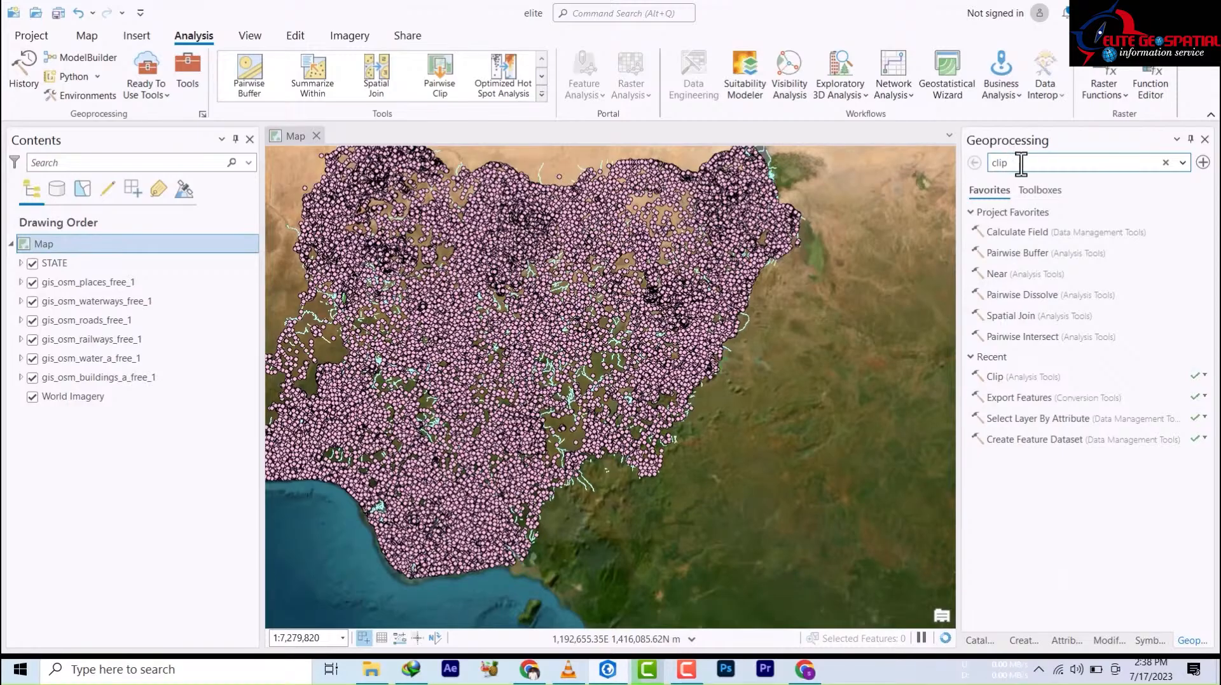
key("Return")
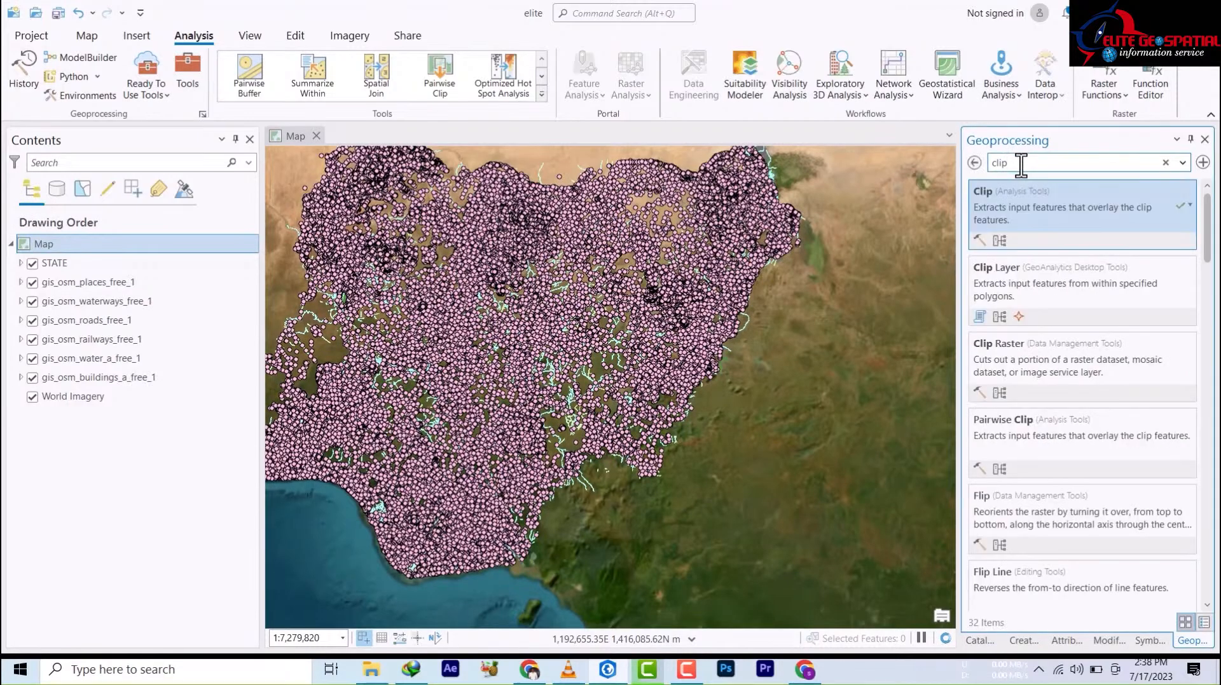
right_click(1000, 216)
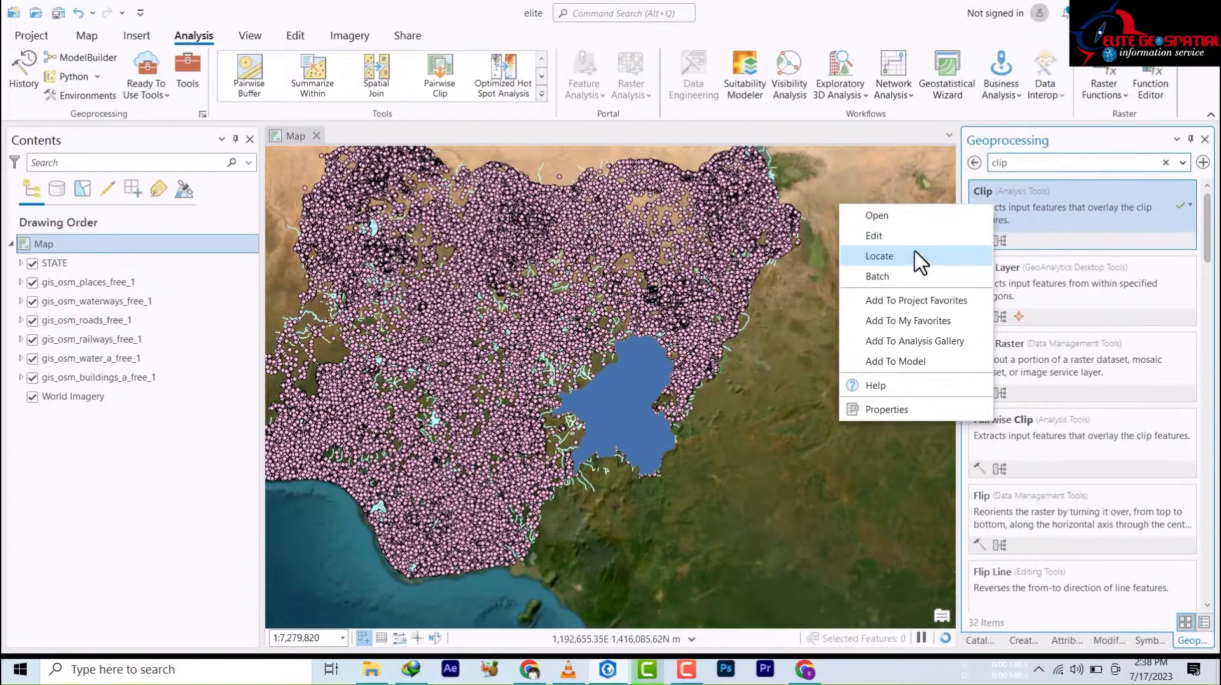
left_click(898, 275)
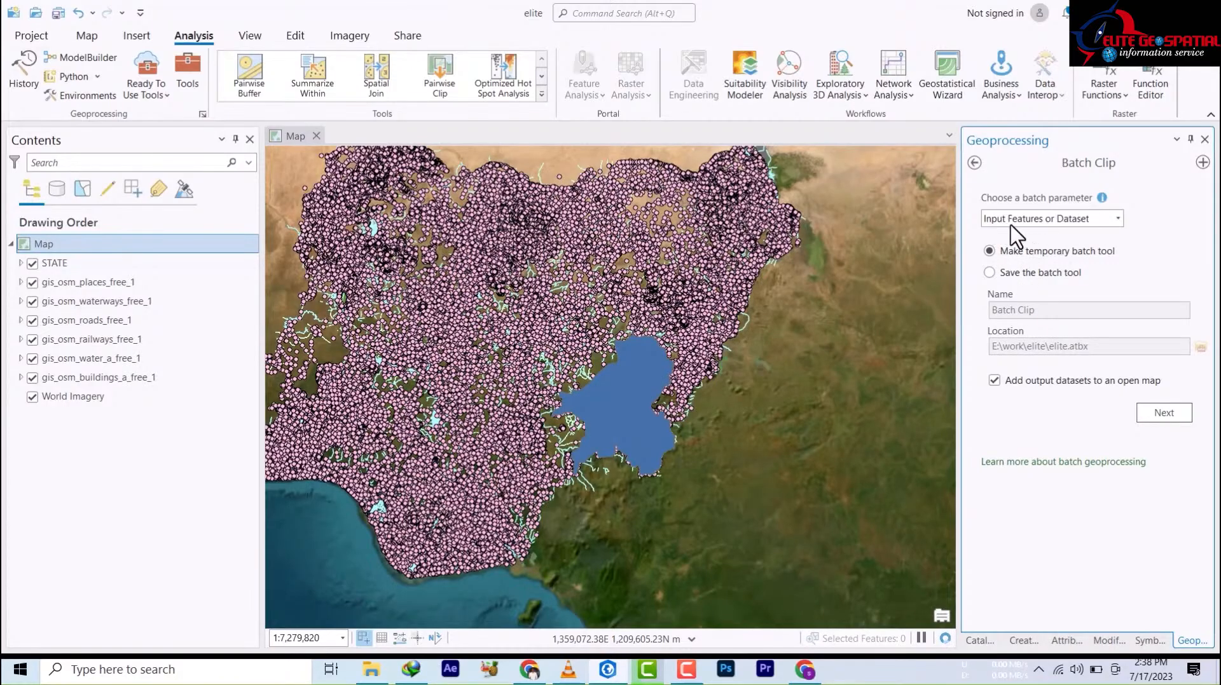
- Set Input Features or Dataset as the batch parameter and choose to save the batch tool under the name elite
left_click(1058, 224)
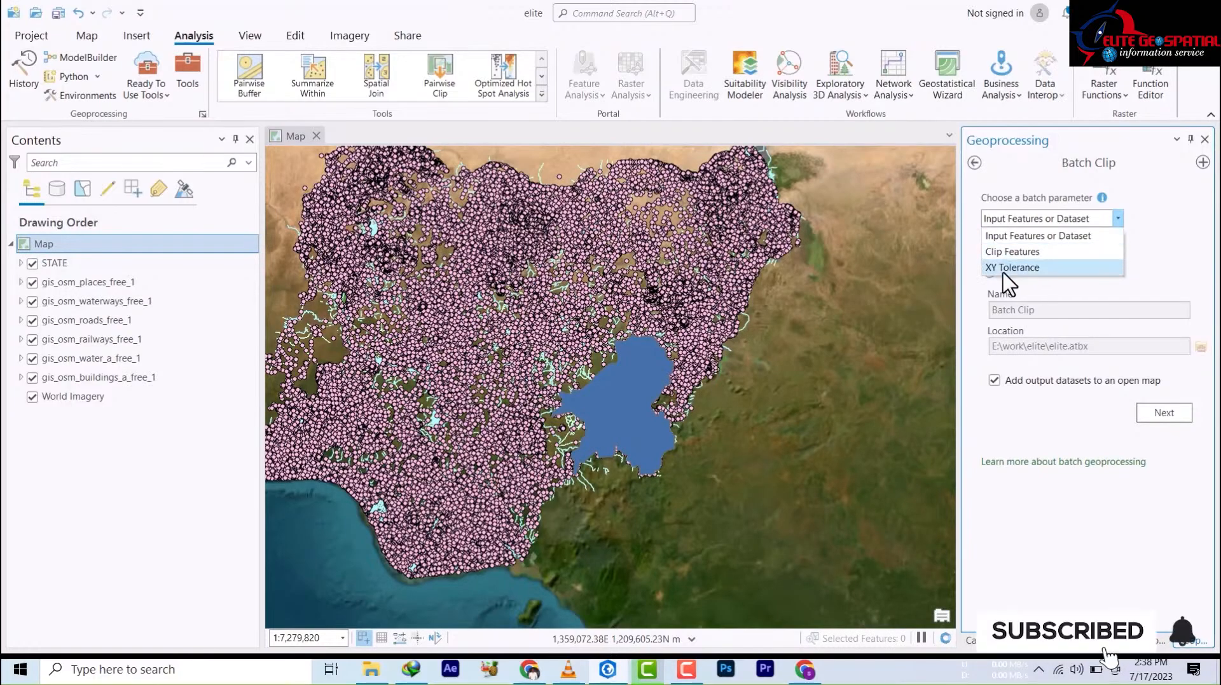
left_click(1023, 236)
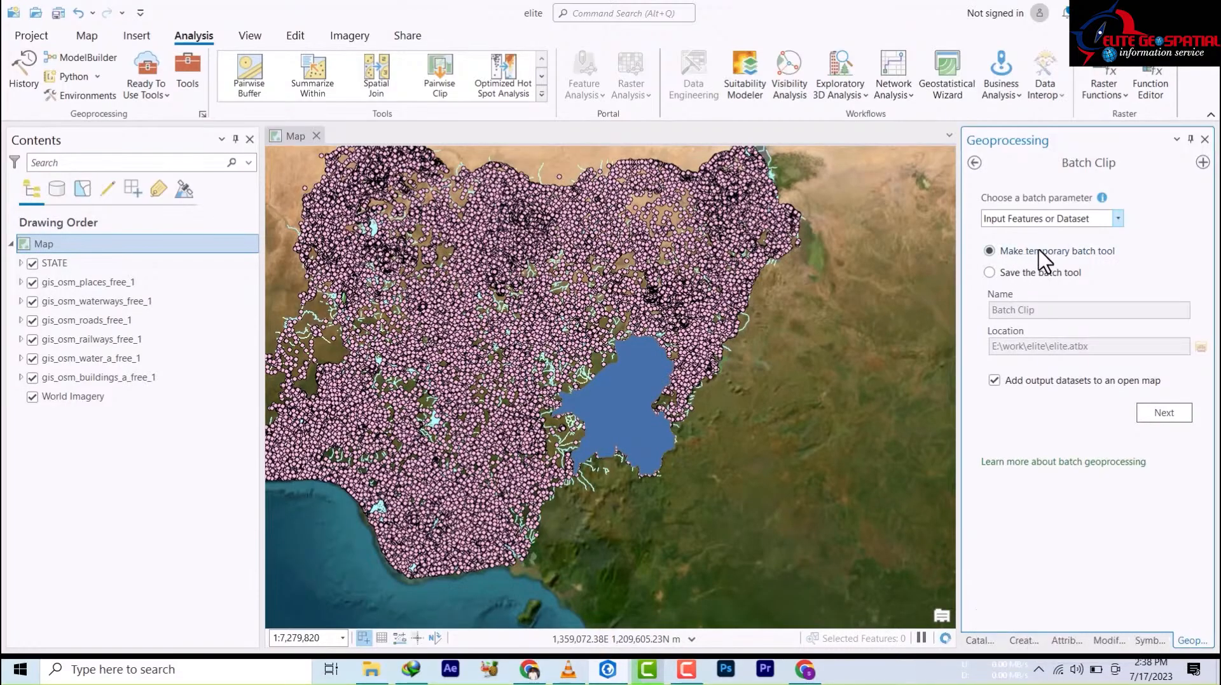
left_click(989, 273)
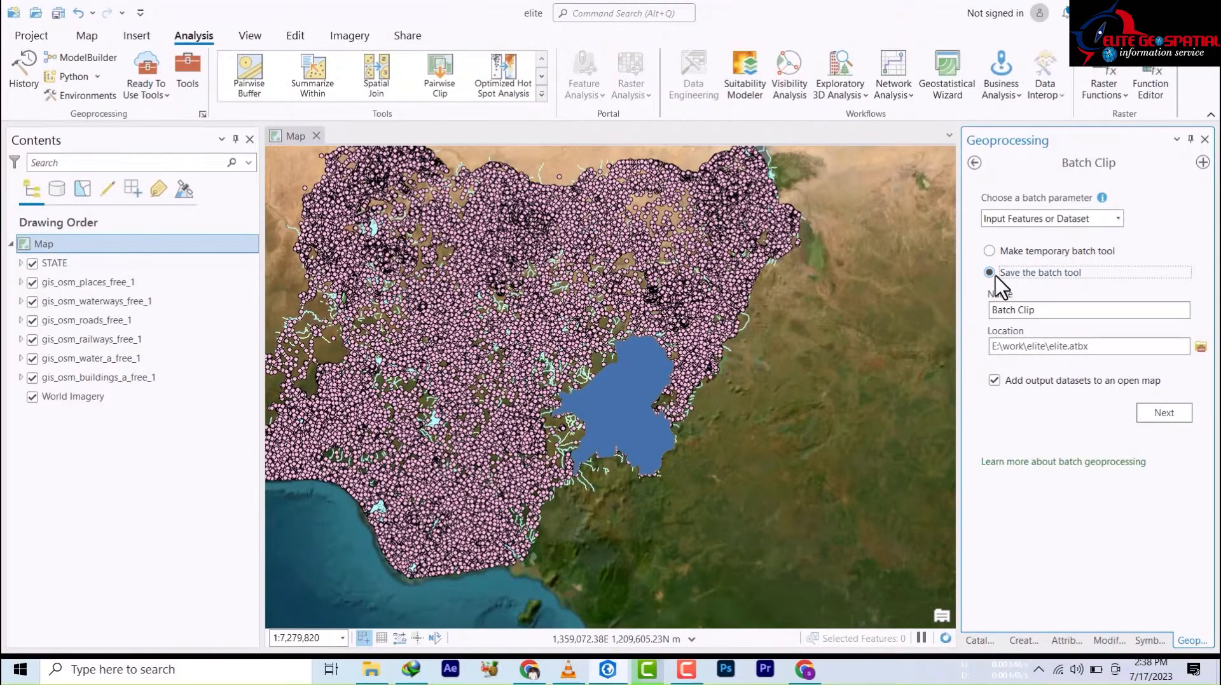
left_click(1043, 312)
key("ctrl+a")
type("gh")
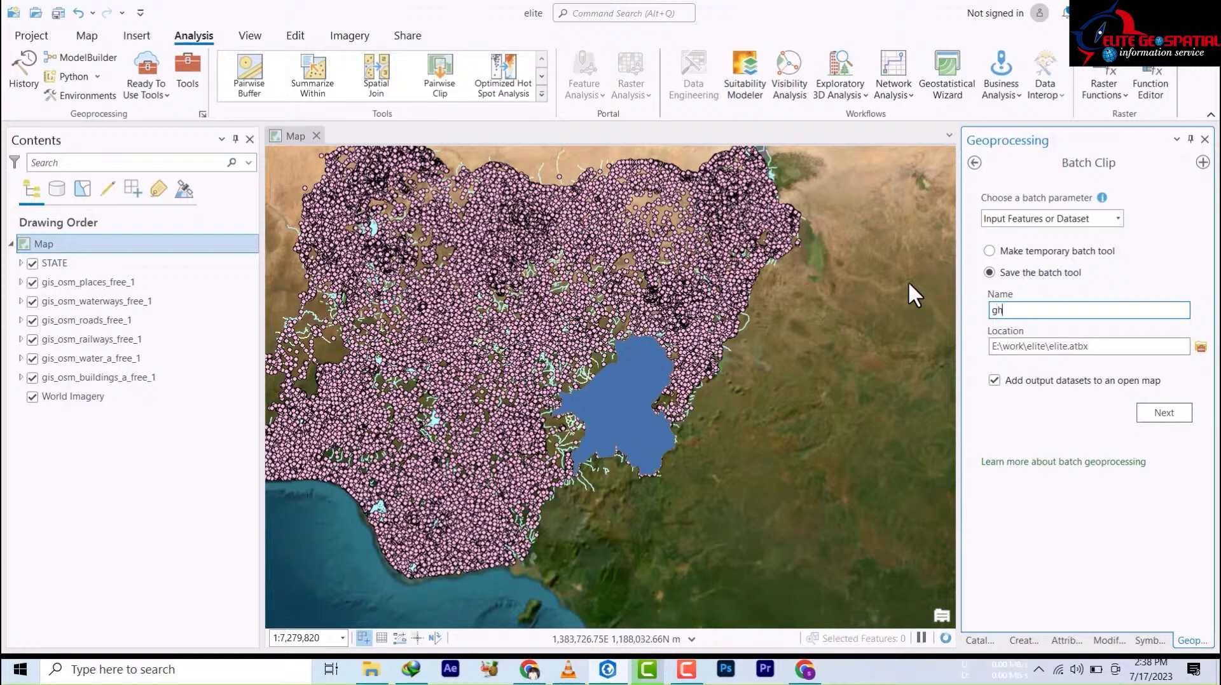
key("BackSpace")
key("BackSpace")
type("elite")
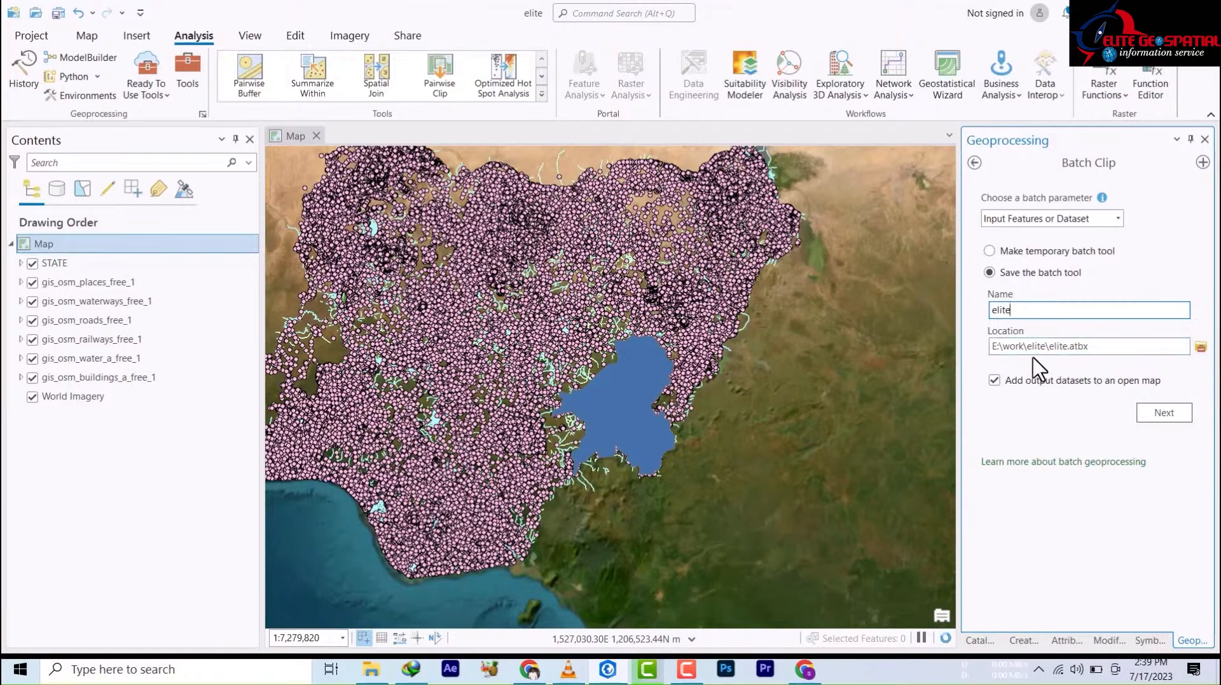
left_click(1201, 348)
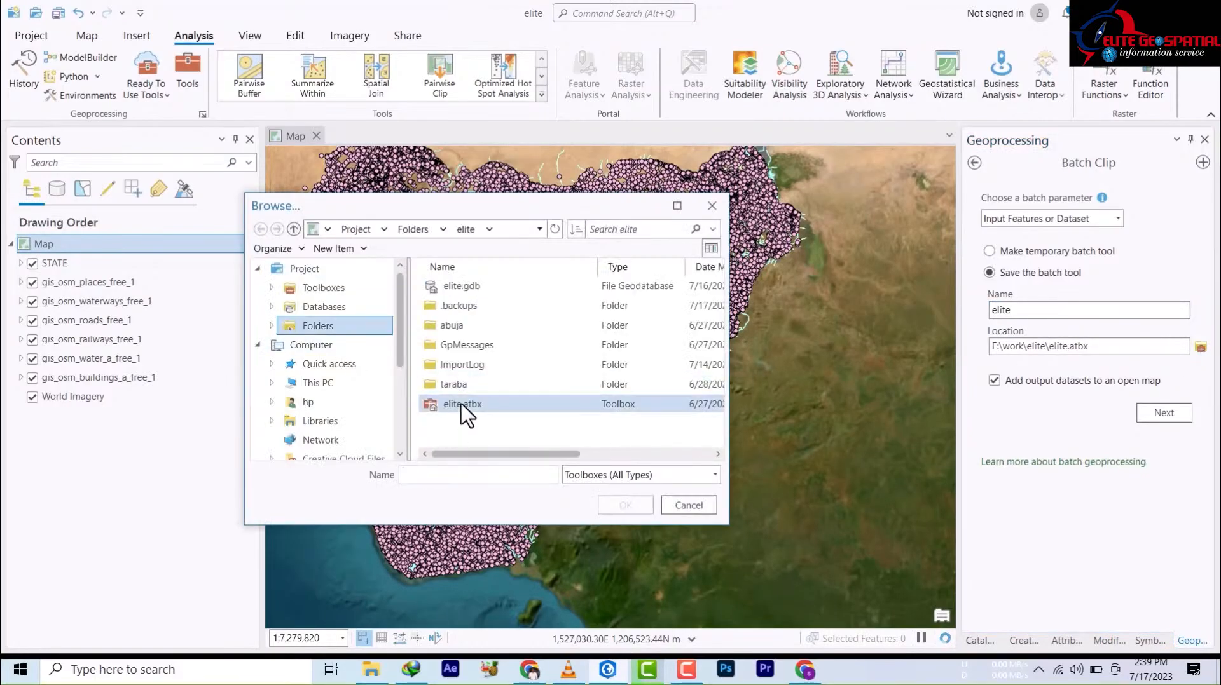
double_click(463, 410)
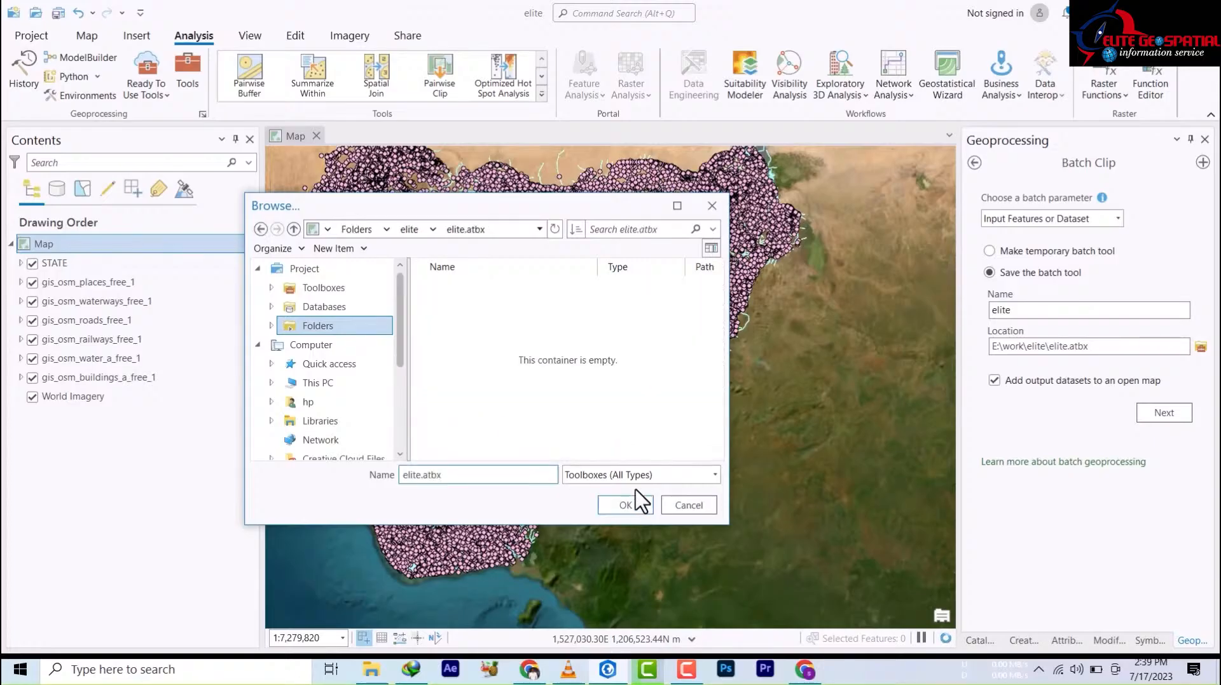
left_click(681, 507)
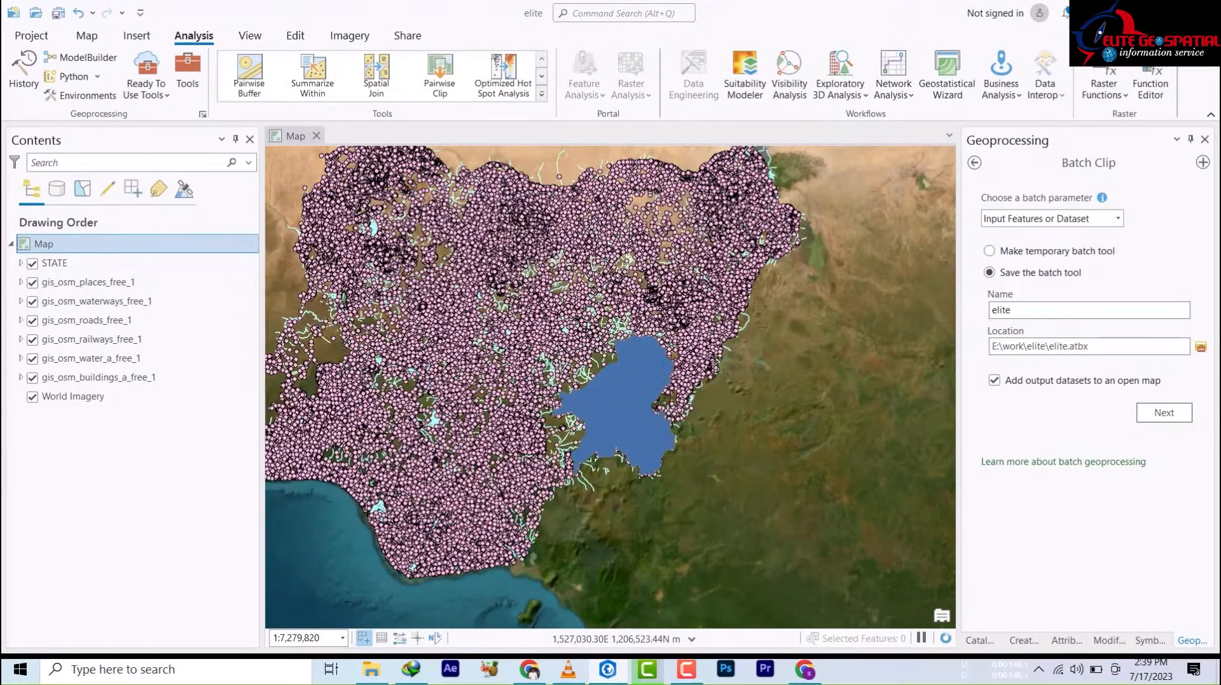
- Proceed to the elite tool's parameters and add gis_osm_places_free_1 and gis_osm_waterways_free_1 as the first two batch inputs
left_click(1161, 416)
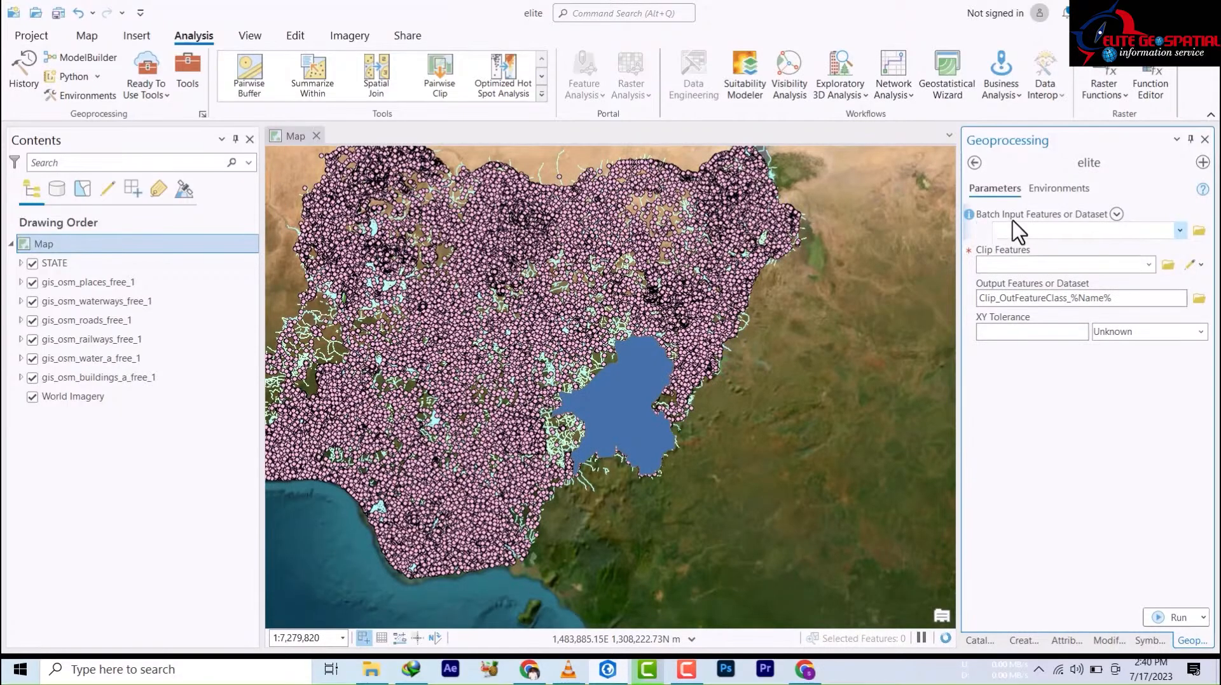
left_click(1180, 230)
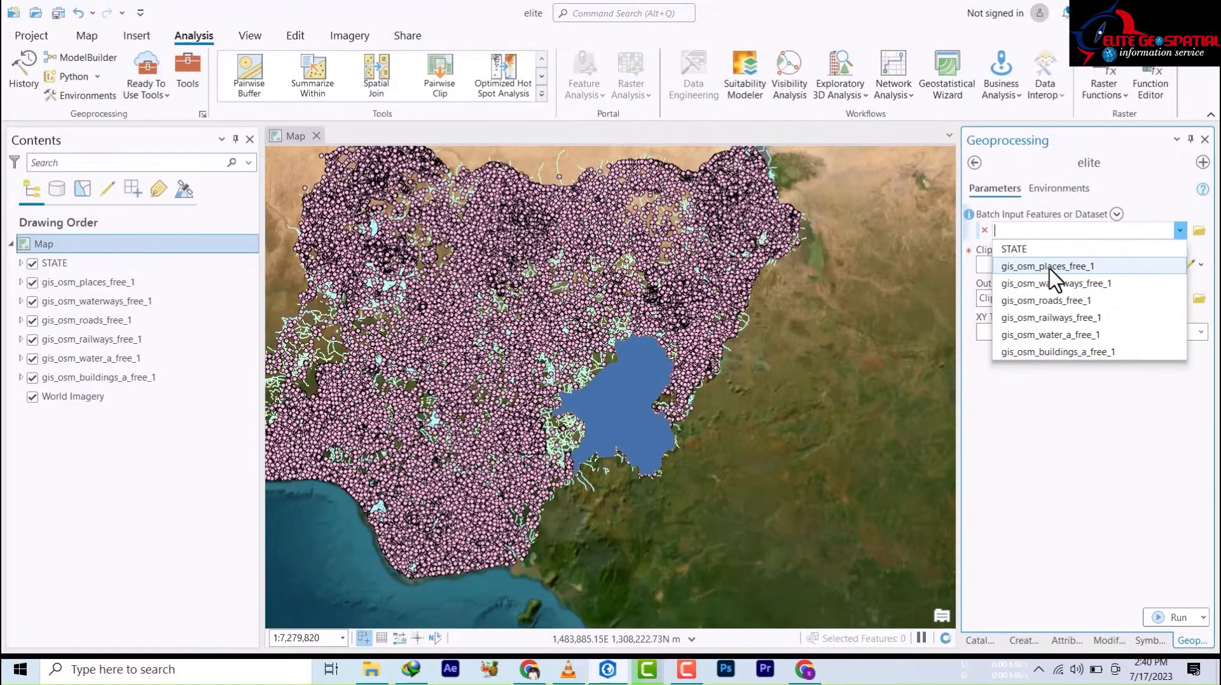
left_click(1050, 269)
left_click(1179, 232)
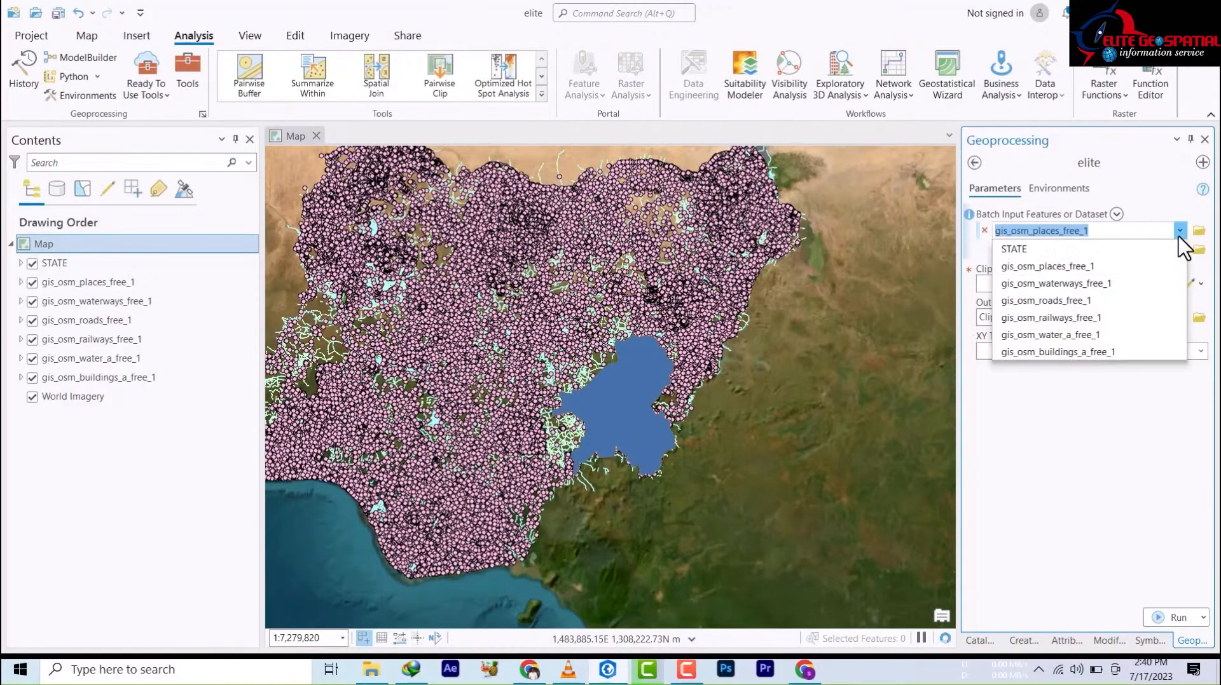
left_click(1083, 285)
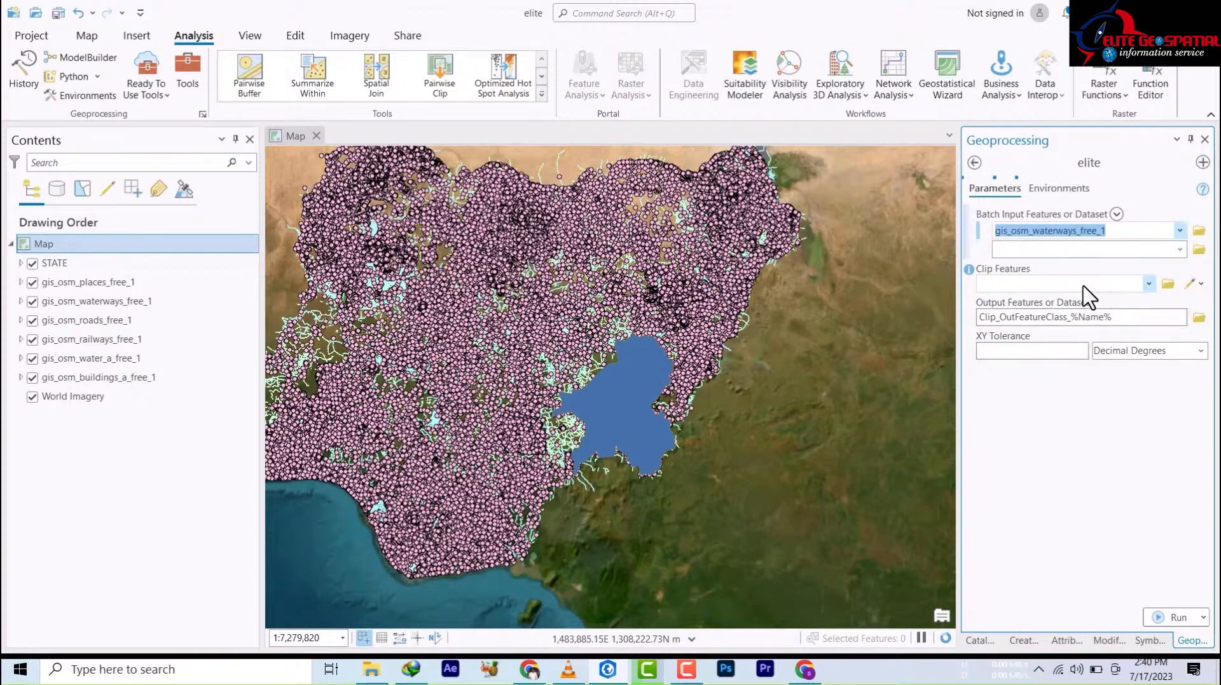
left_click(1180, 232)
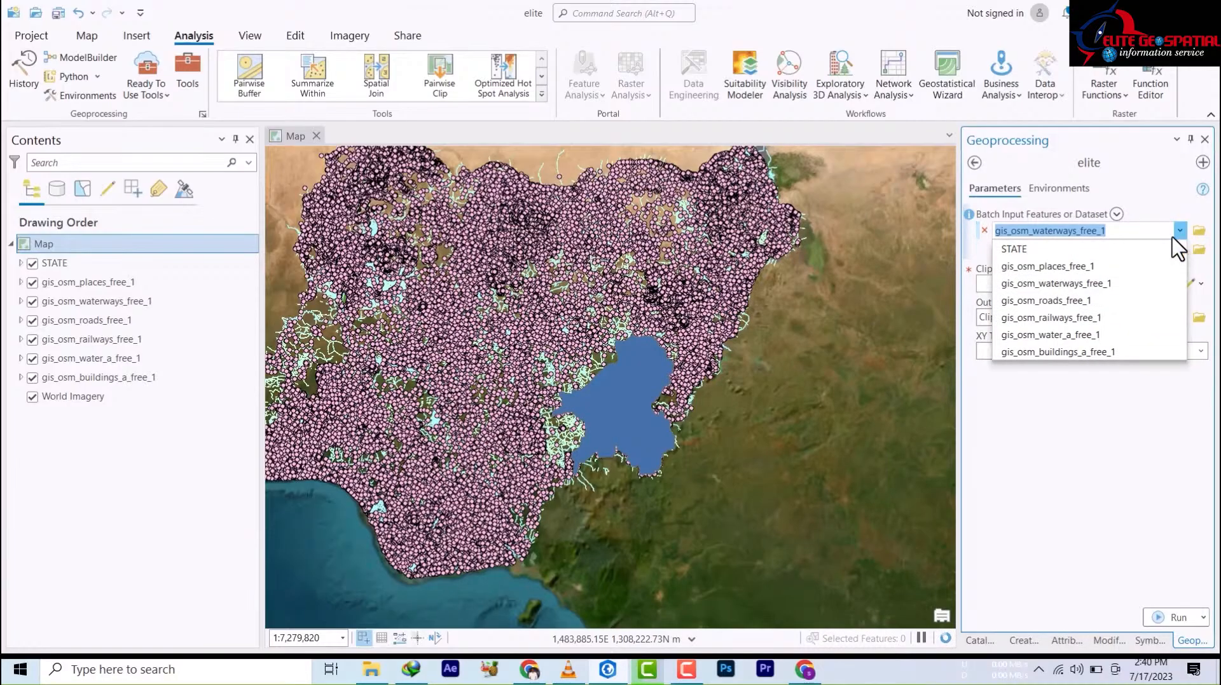
left_click(1048, 267)
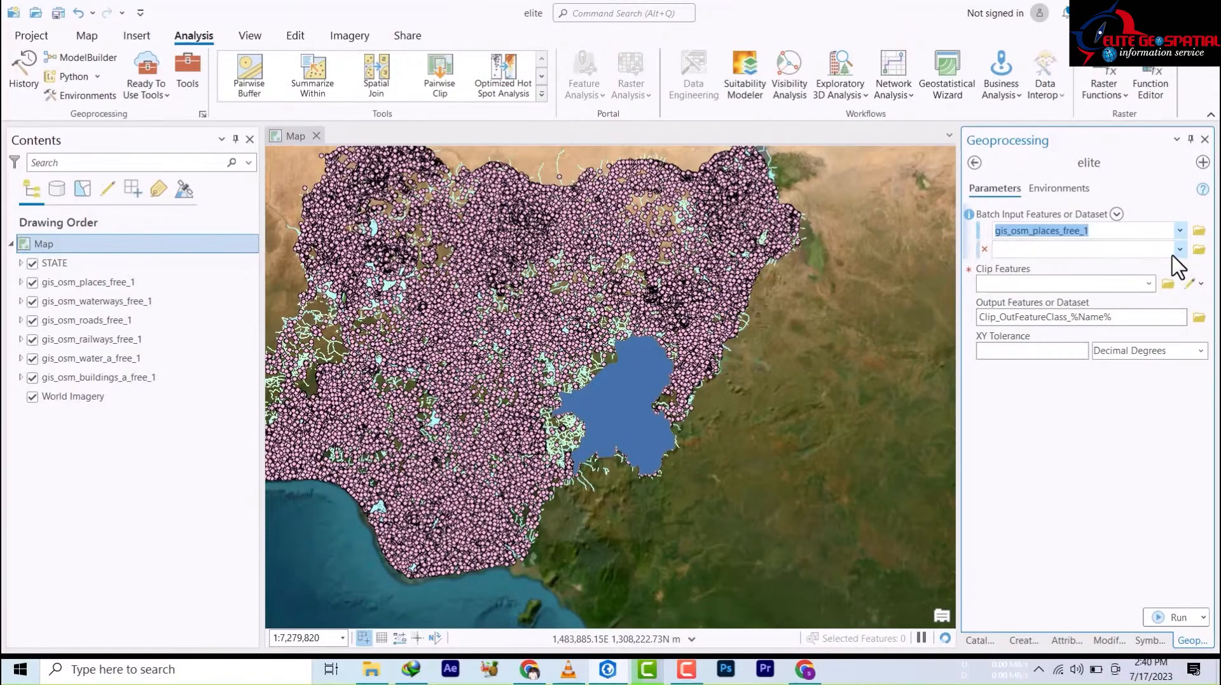
left_click(1180, 249)
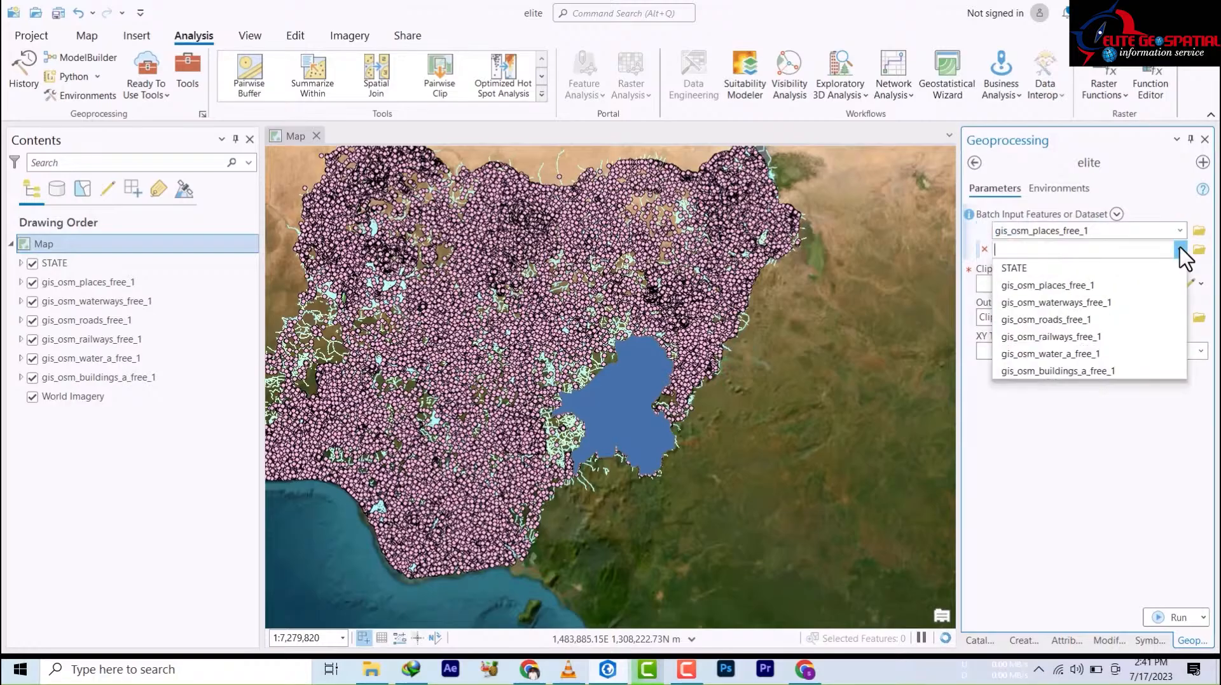
left_click(1077, 305)
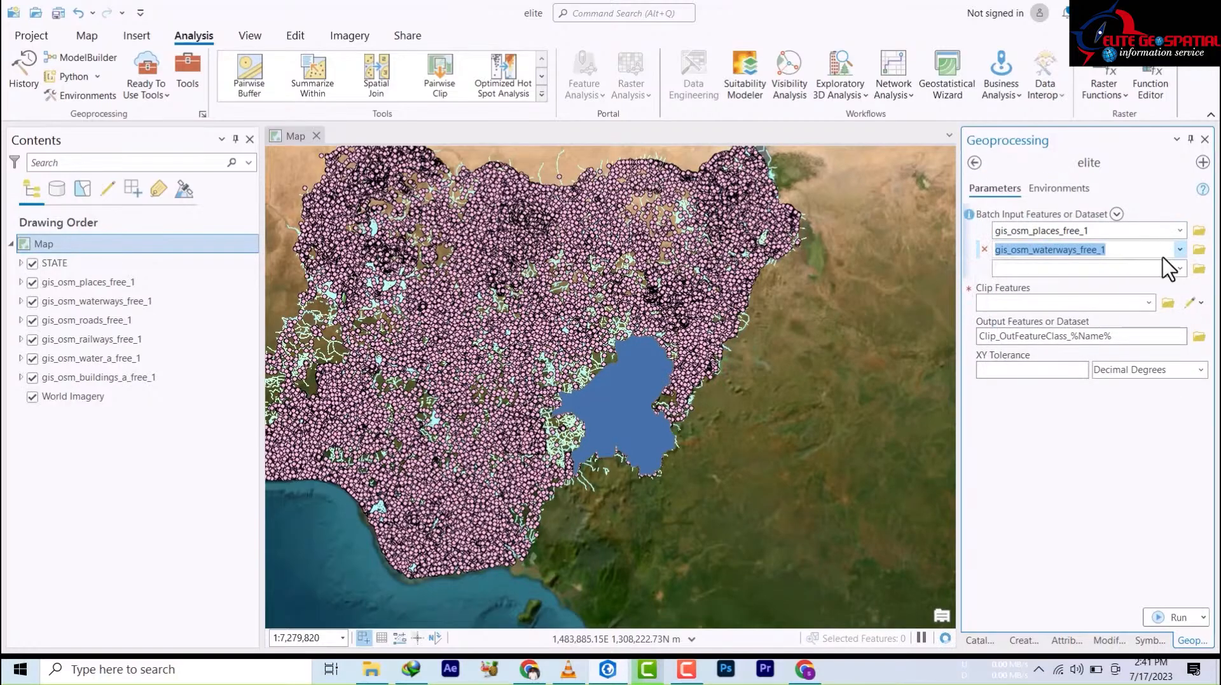
- Add gis_osm_roads_free_1, gis_osm_railways_free_1, gis_osm_water_a_free_1 and gis_osm_buildings_a_free_1 to the batch inputs
left_click(1179, 268)
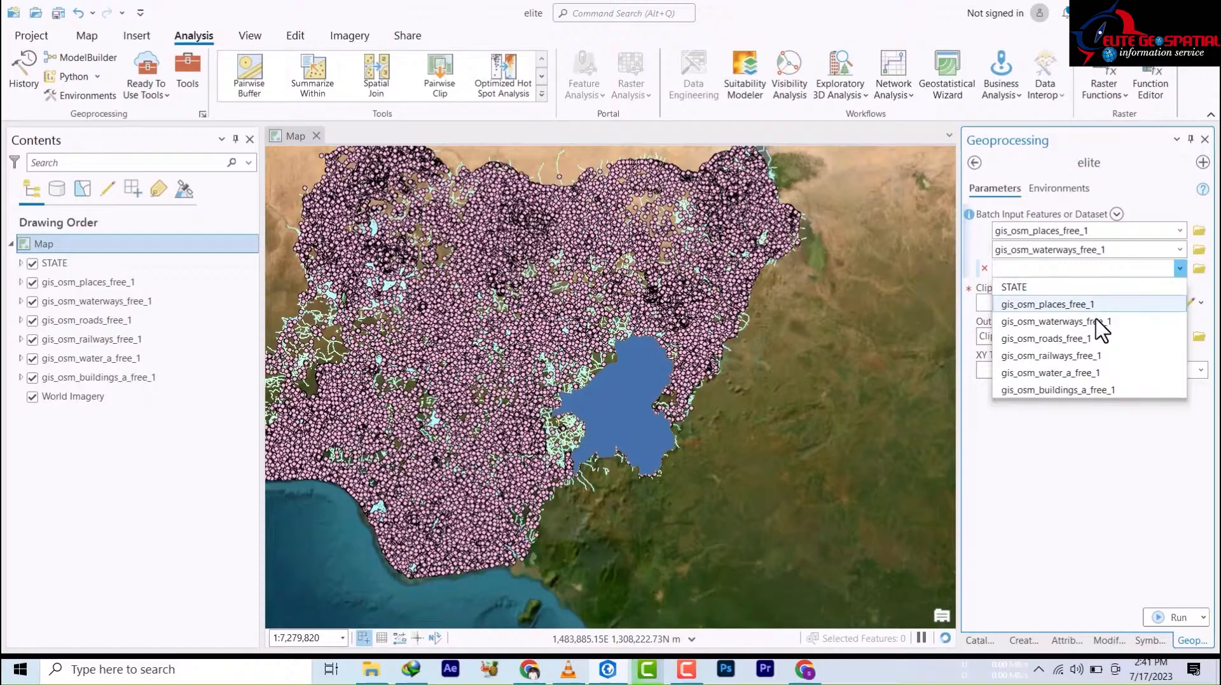
left_click(1084, 339)
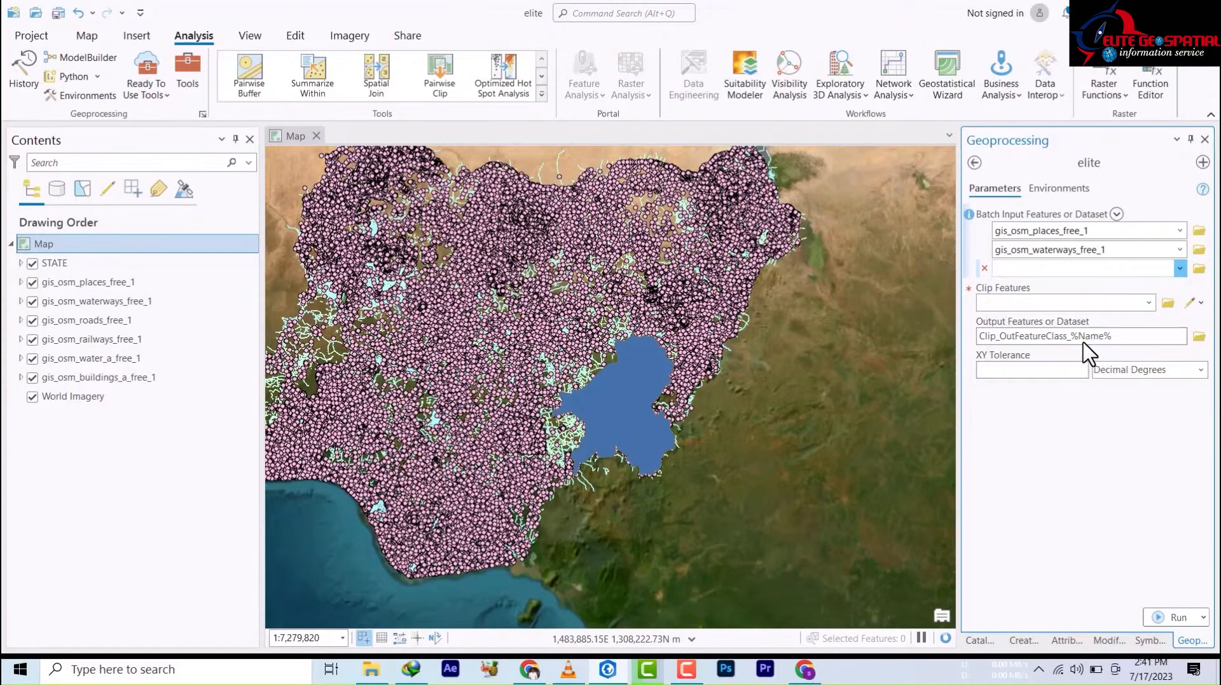
left_click(1179, 287)
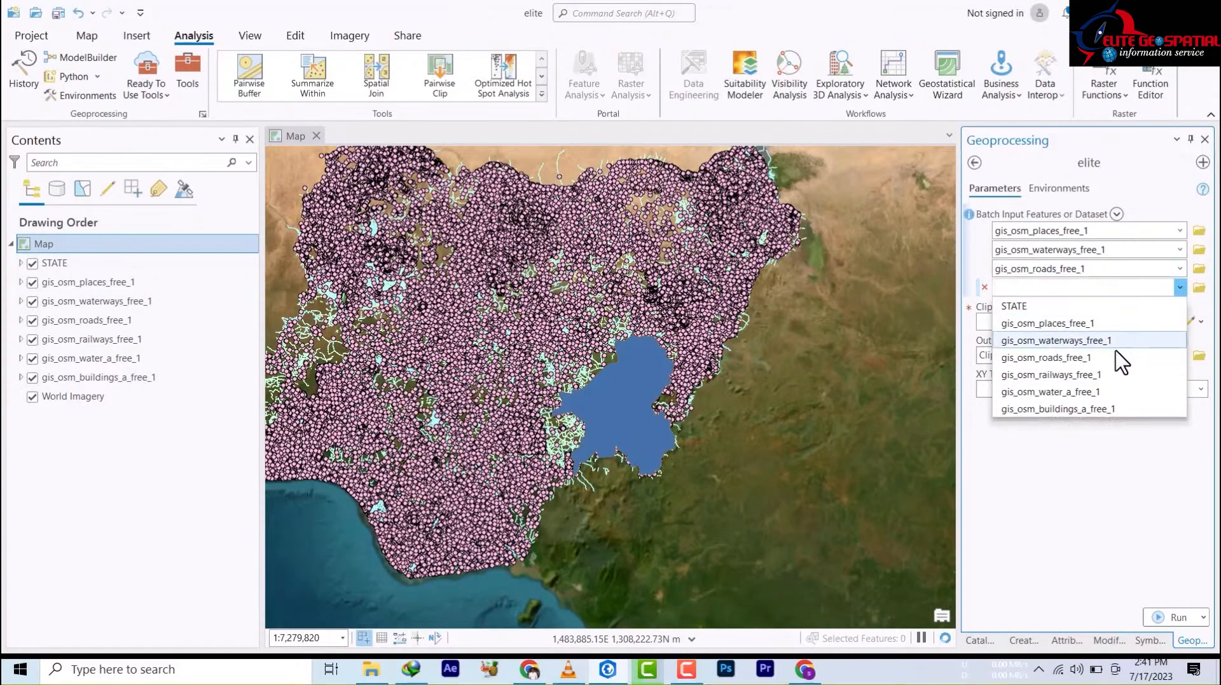
left_click(1084, 375)
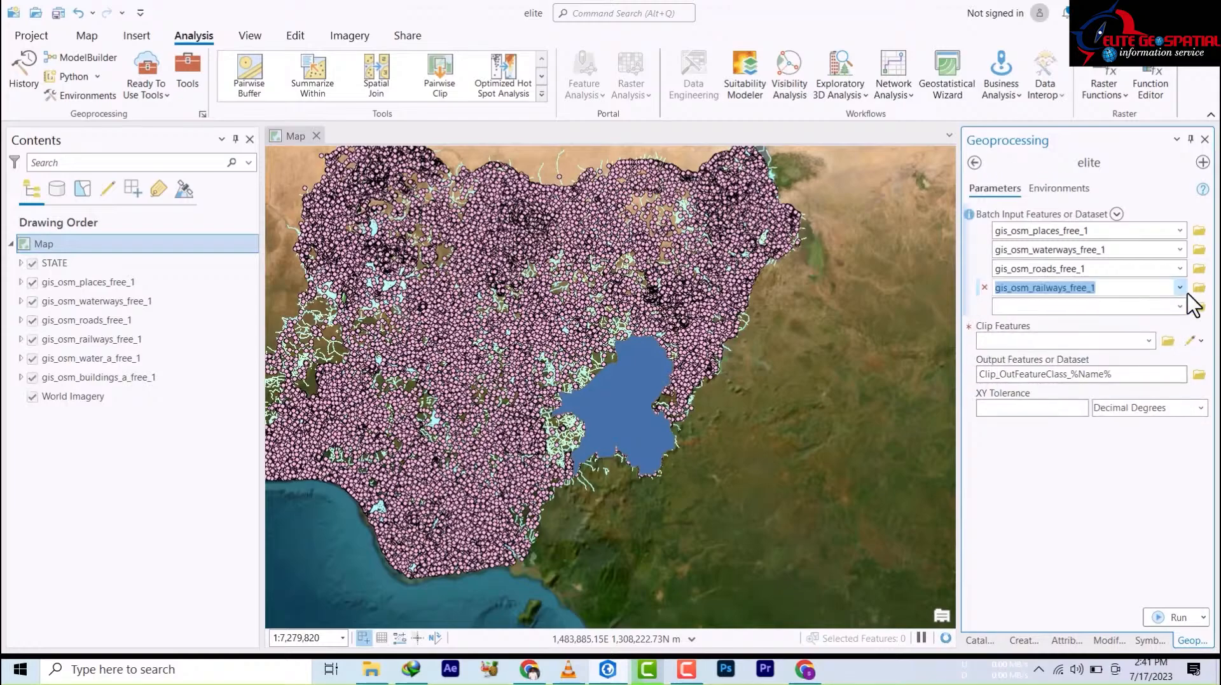
left_click(1179, 307)
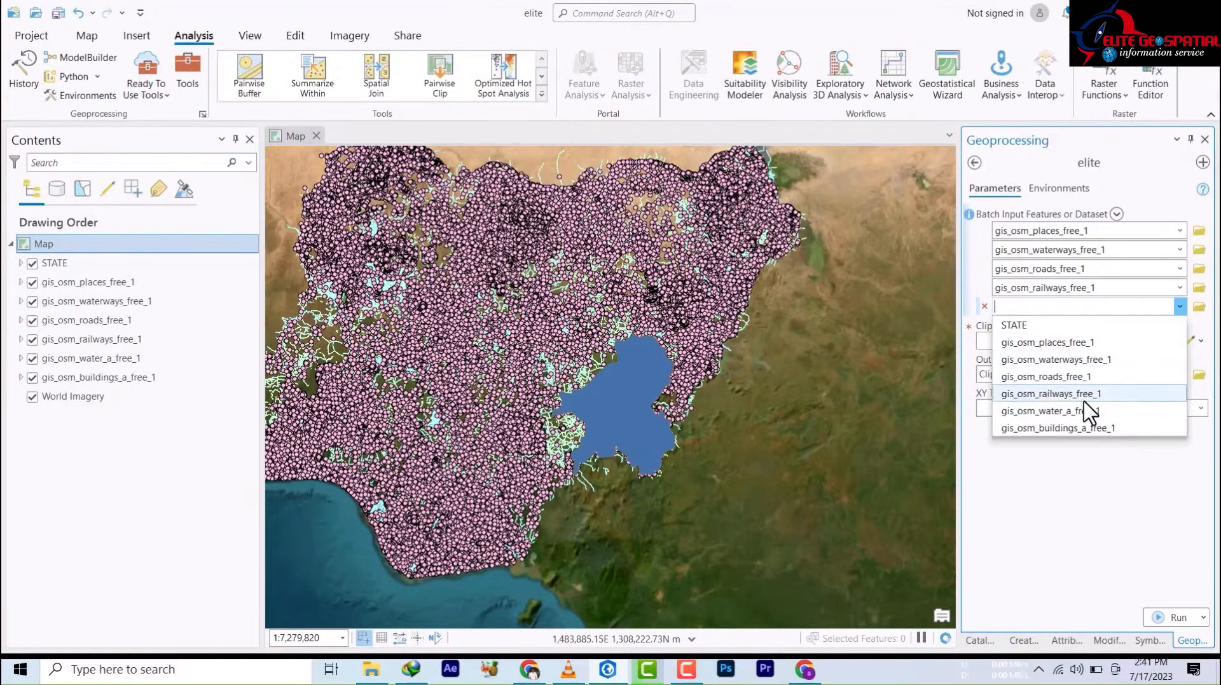
left_click(1084, 413)
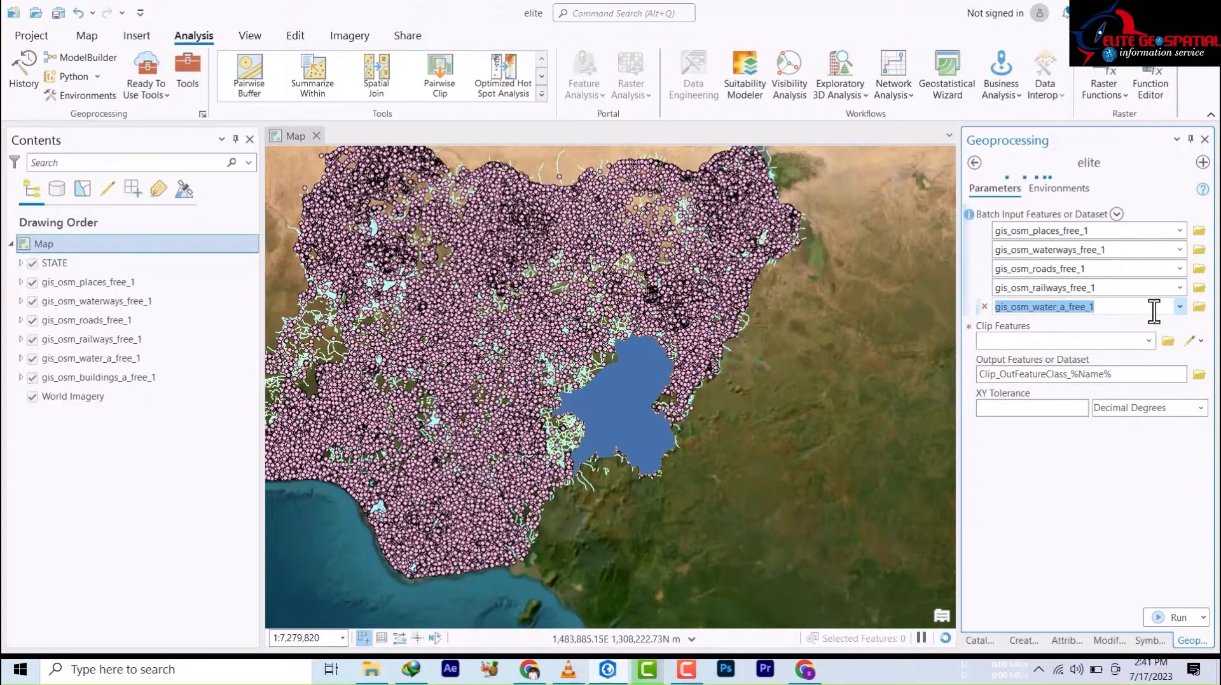
left_click(1180, 325)
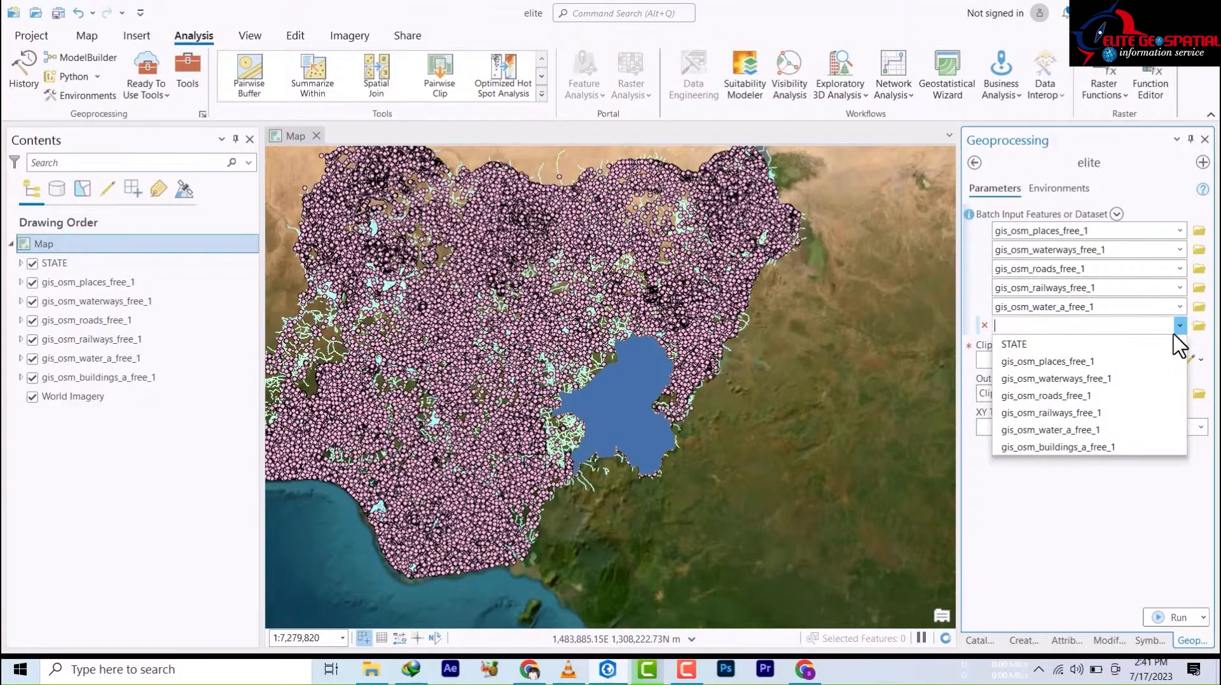
left_click(1082, 449)
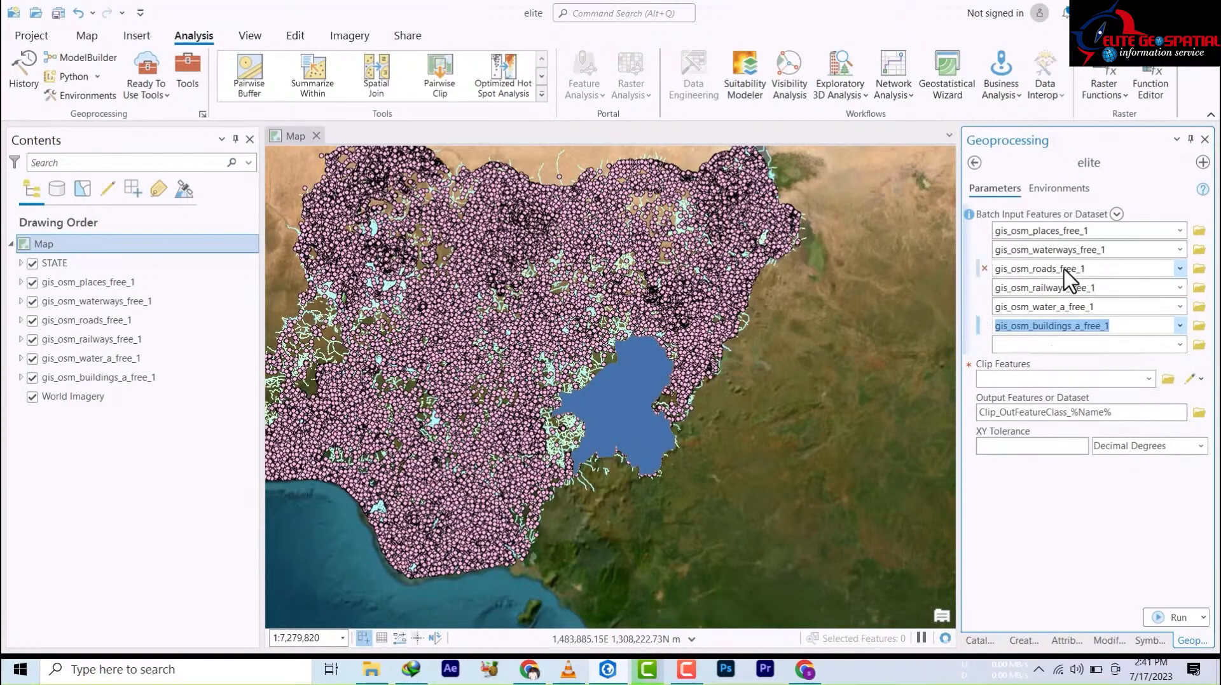
- Set STATE as the clip features, keep the output name Clip_OutFeatureClass_%Name%, and run the batch clip
left_click(1148, 378)
left_click(1003, 399)
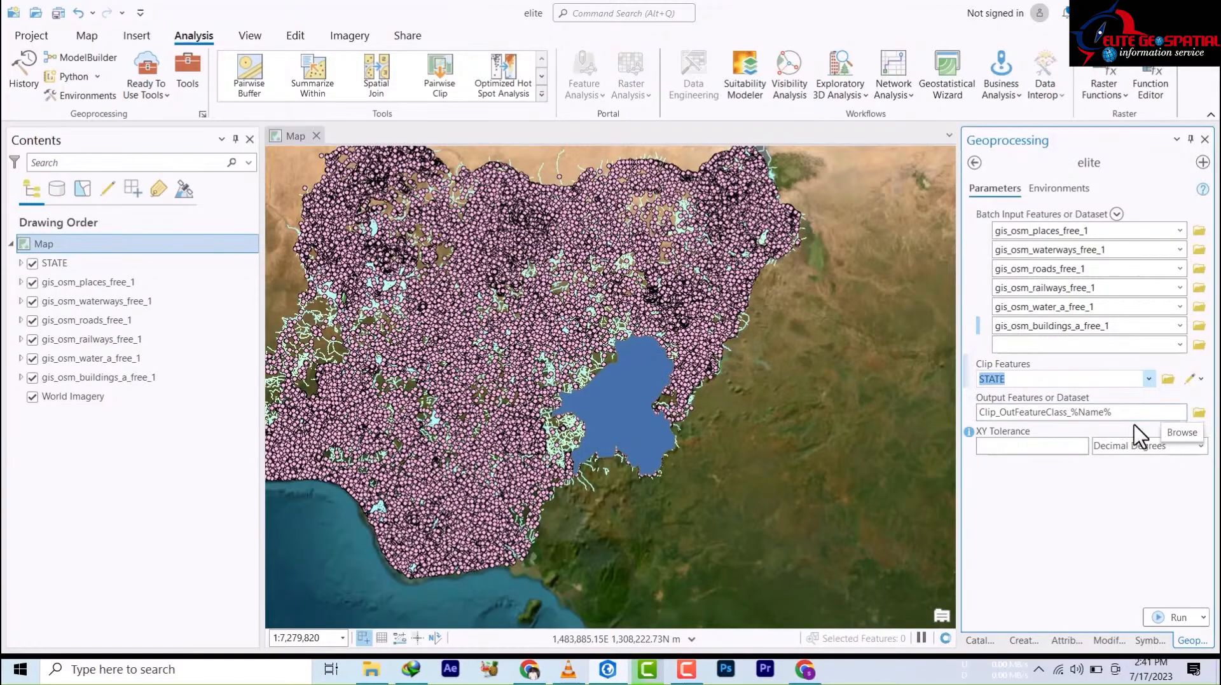
left_click(1205, 417)
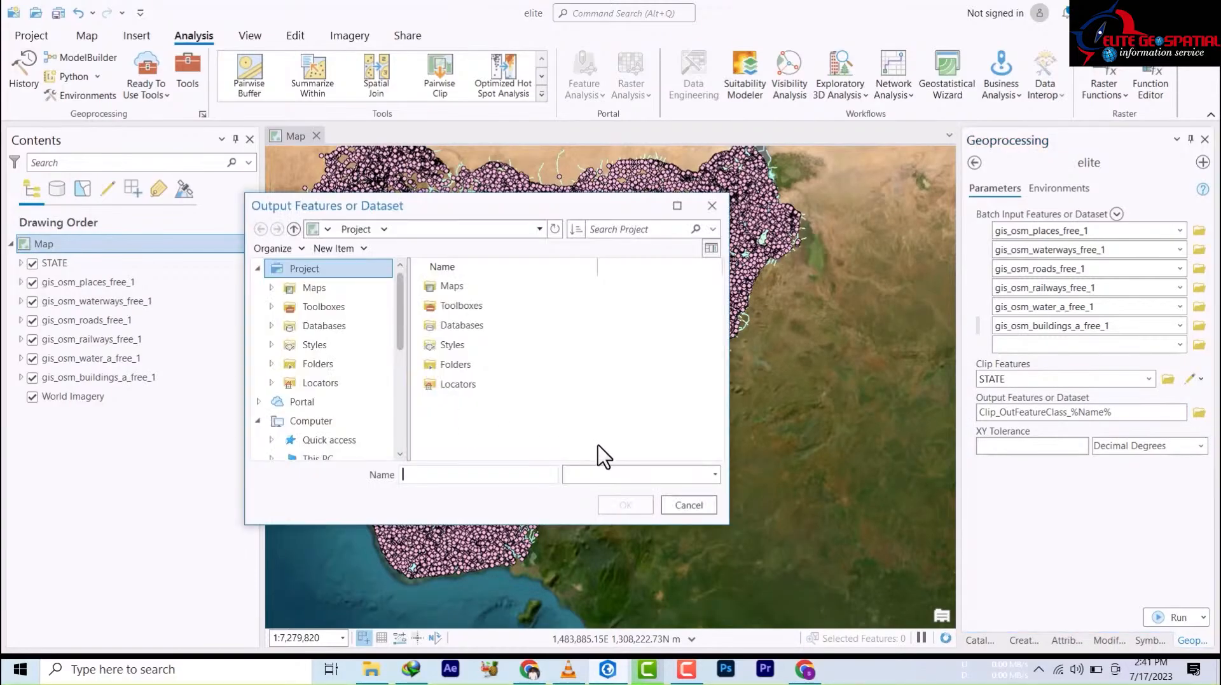
left_click(706, 504)
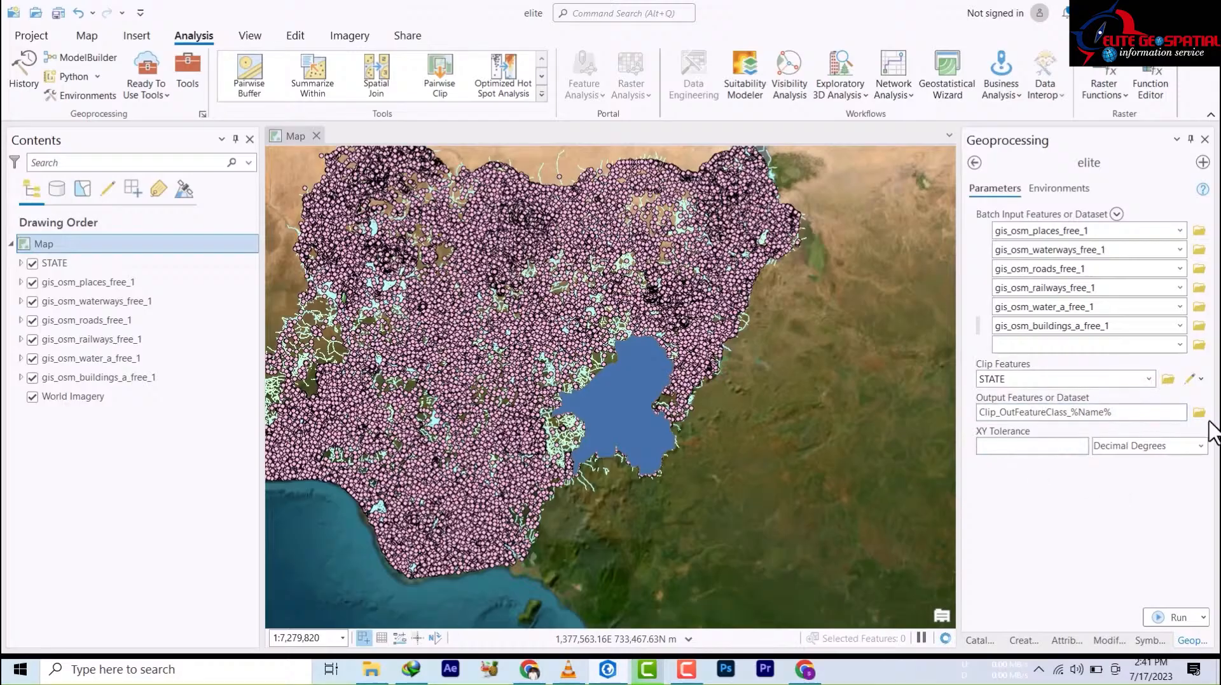
left_click(1163, 620)
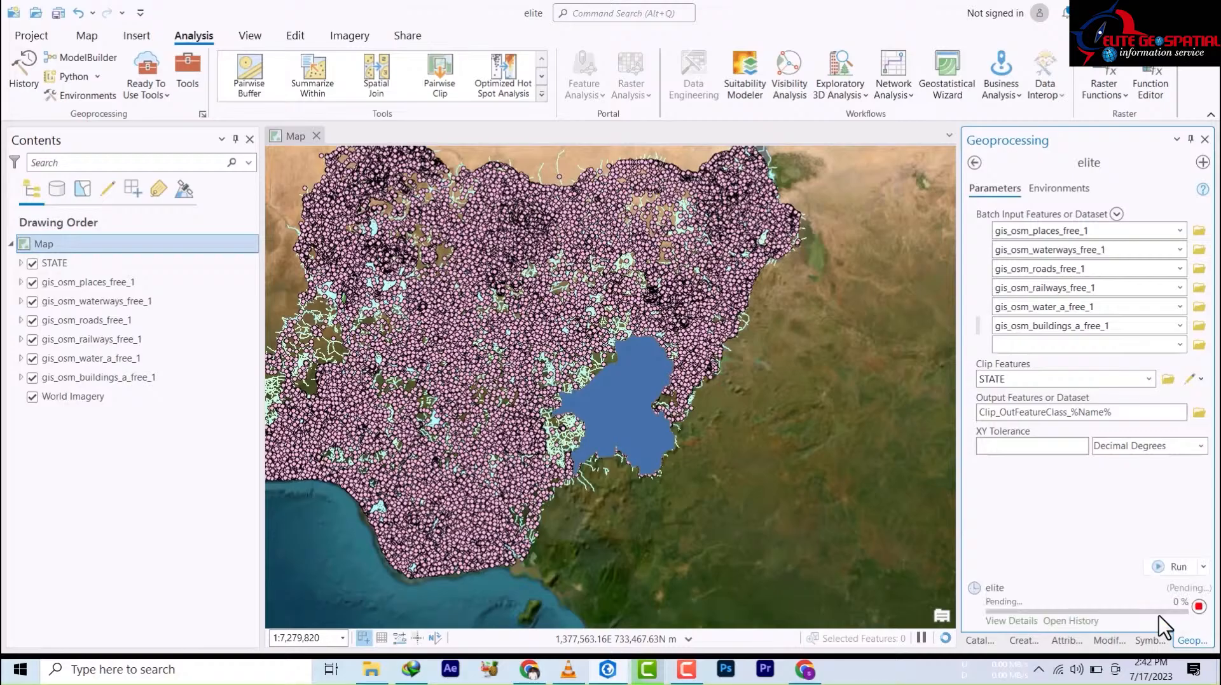
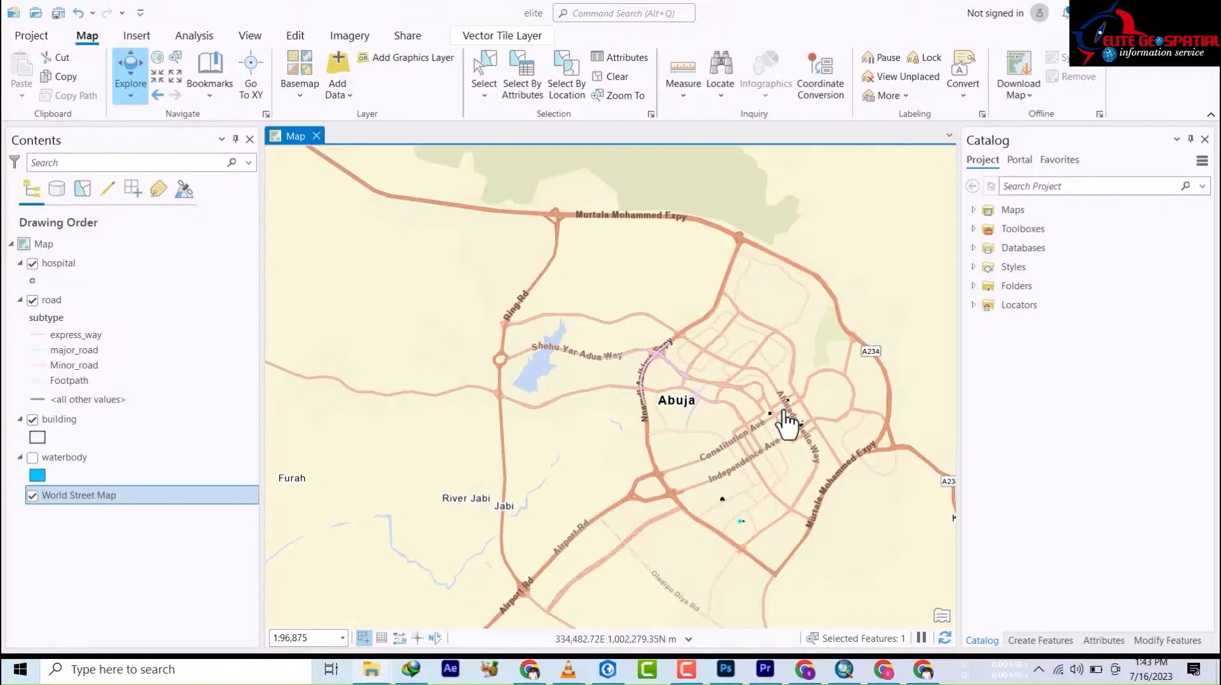
- Open the hospital layer's point symbol gallery and switch topological editing to Map Topology
scroll(651, 505, "down", 2)
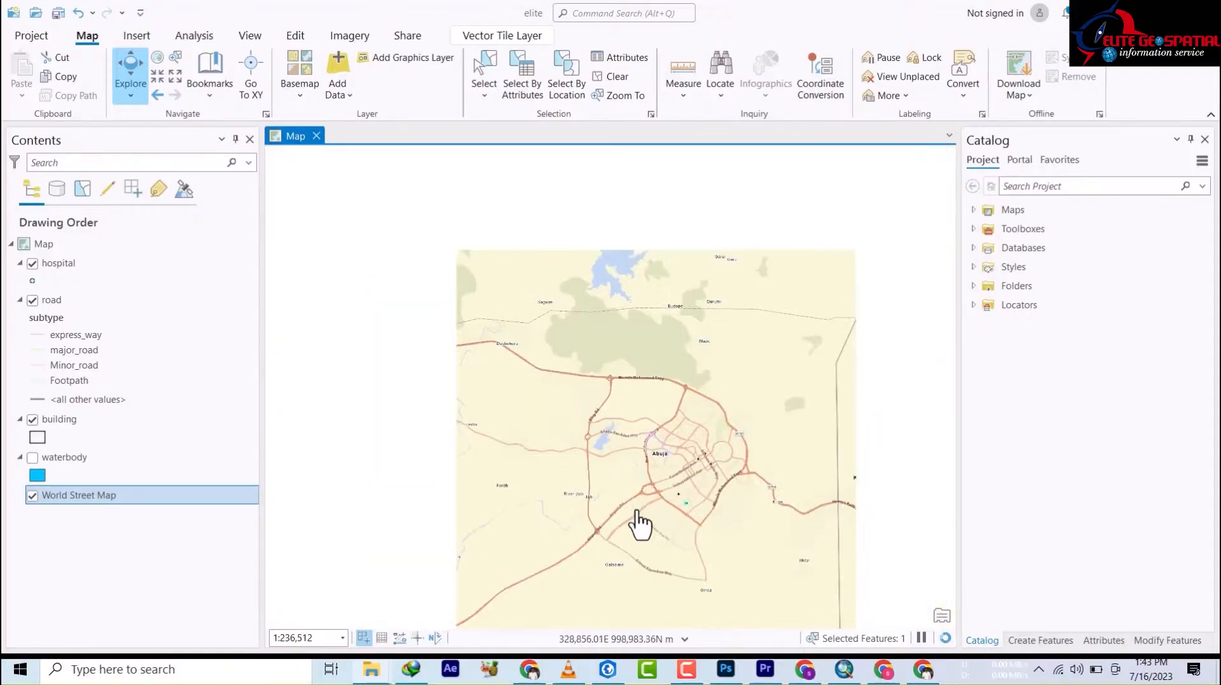
scroll(641, 529, "up", 1)
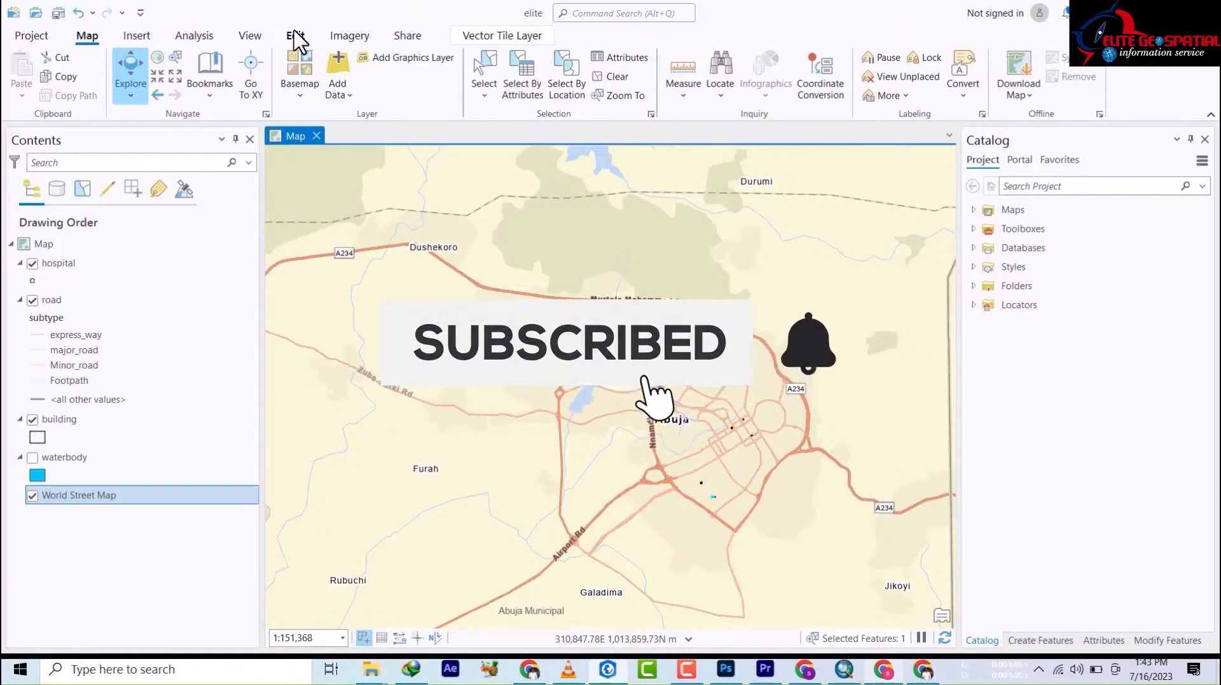
left_click(33, 280)
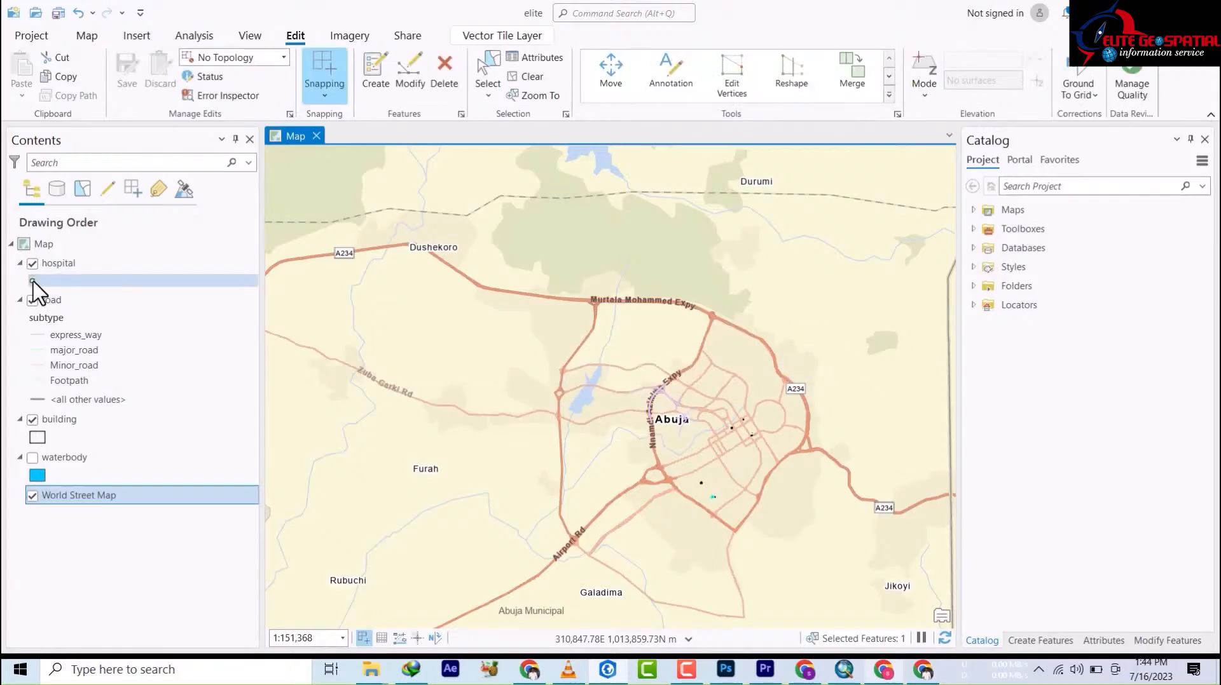
left_click(33, 282)
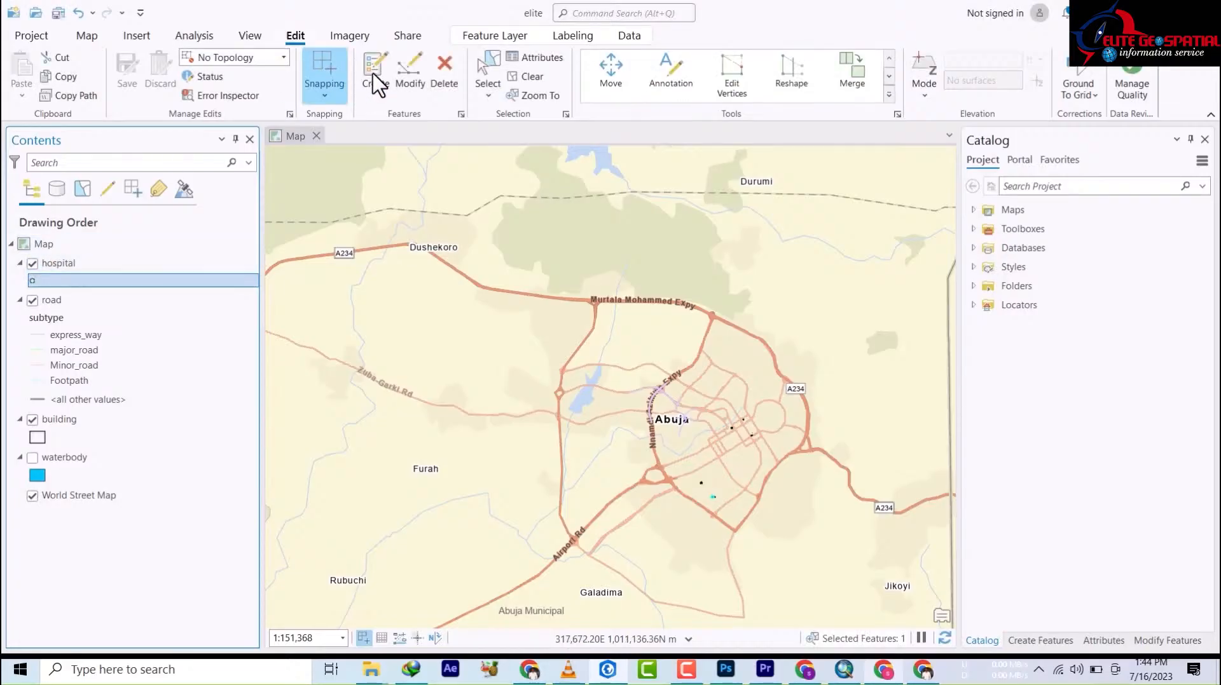
left_click(284, 57)
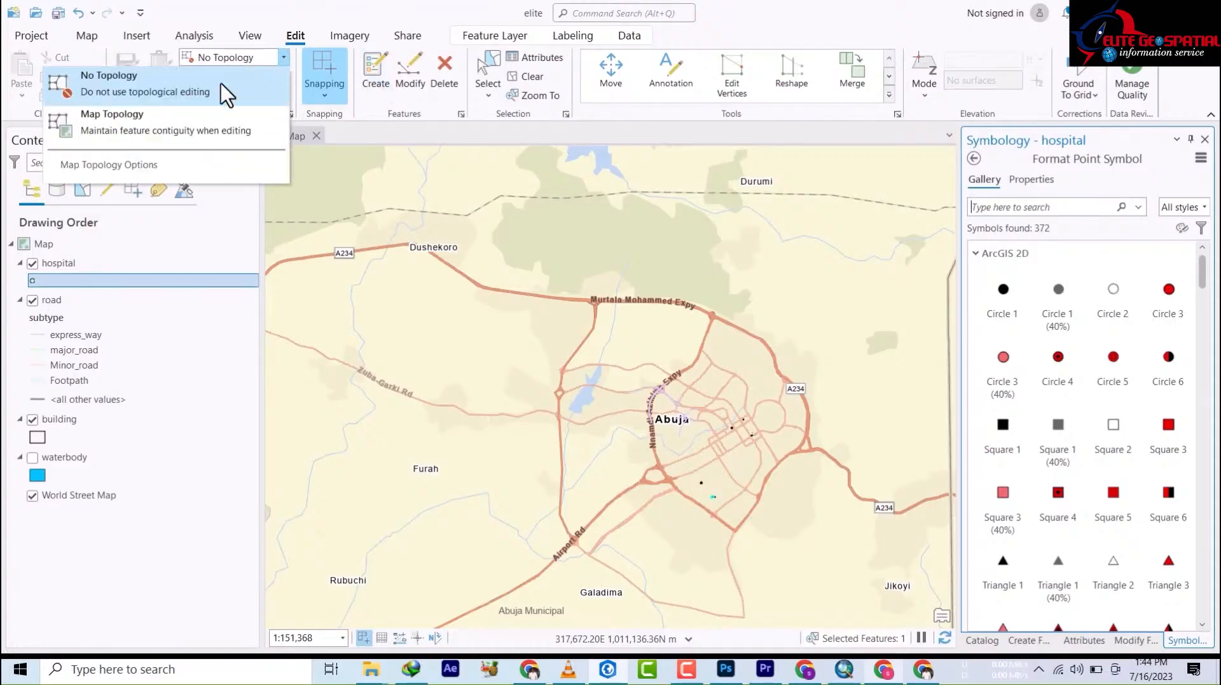
left_click(103, 121)
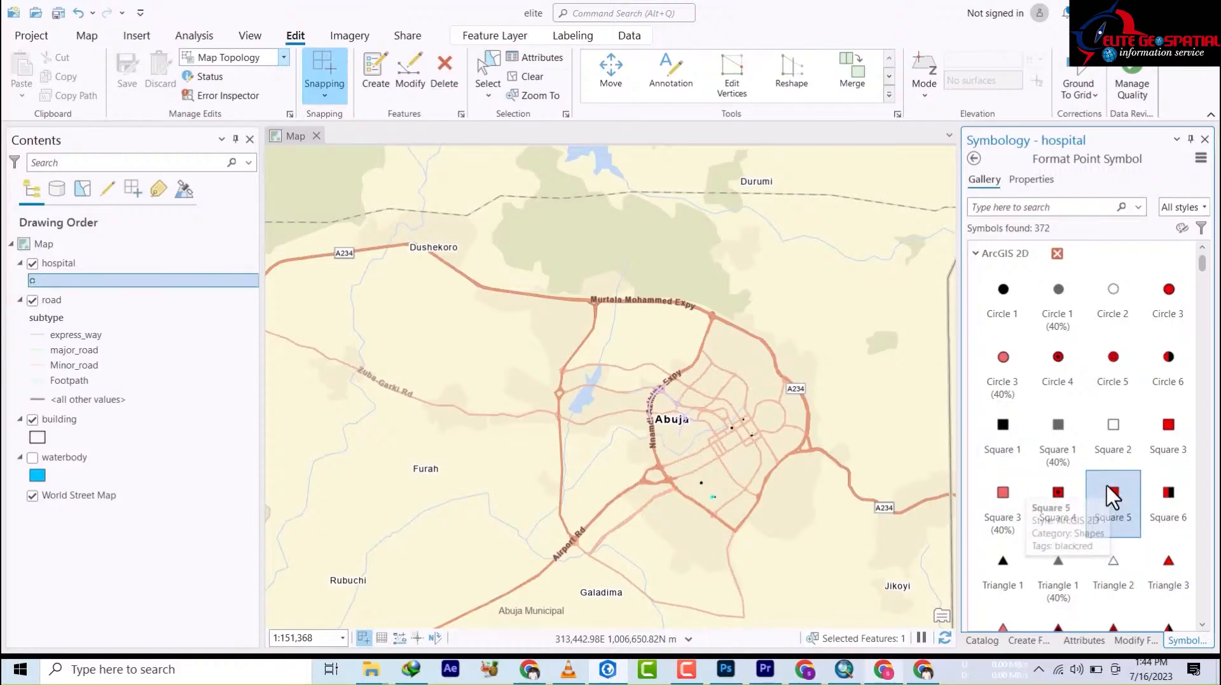
- Set the hospital layer's point symbol to Square 4 from the ArcGIS 2D style
scroll(1109, 540, "down", 2)
scroll(1105, 566, "down", 3)
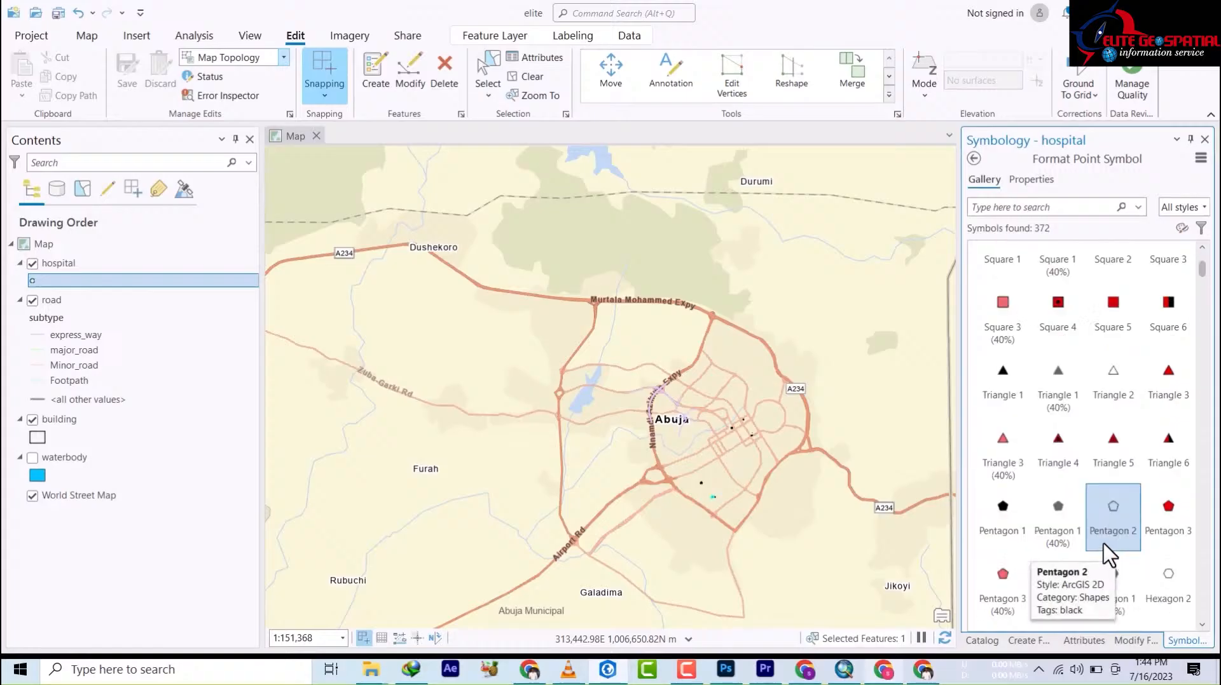
scroll(1017, 414, "up", 1)
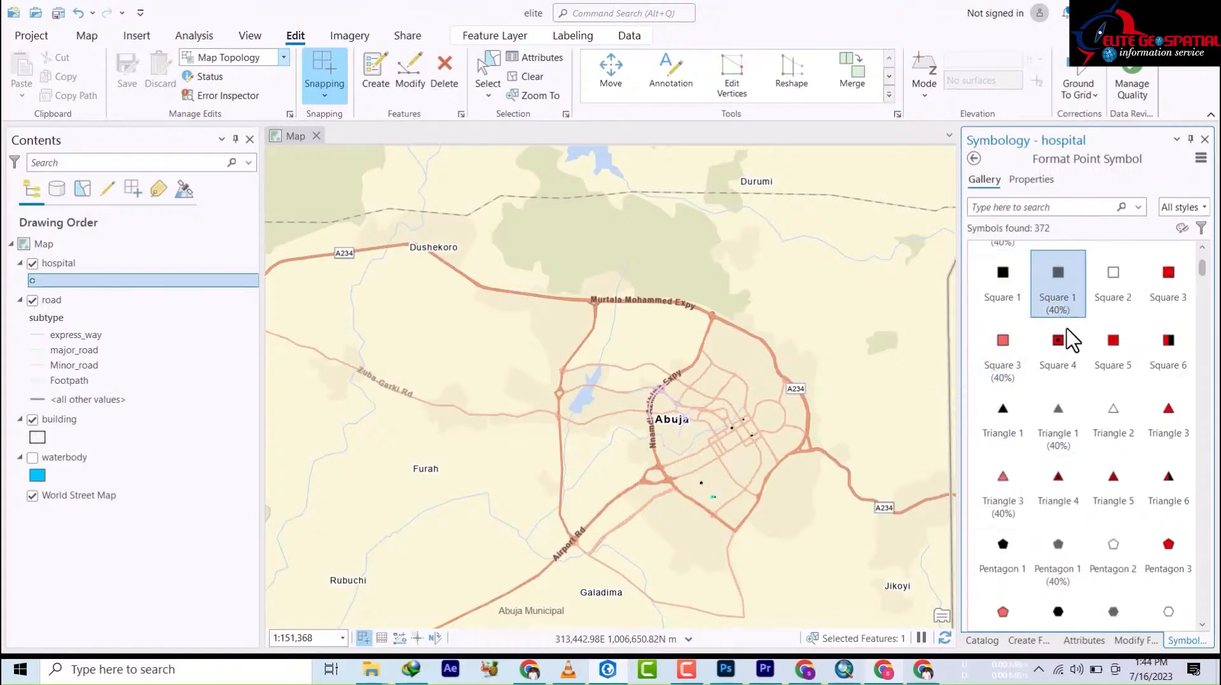
left_click(1068, 358)
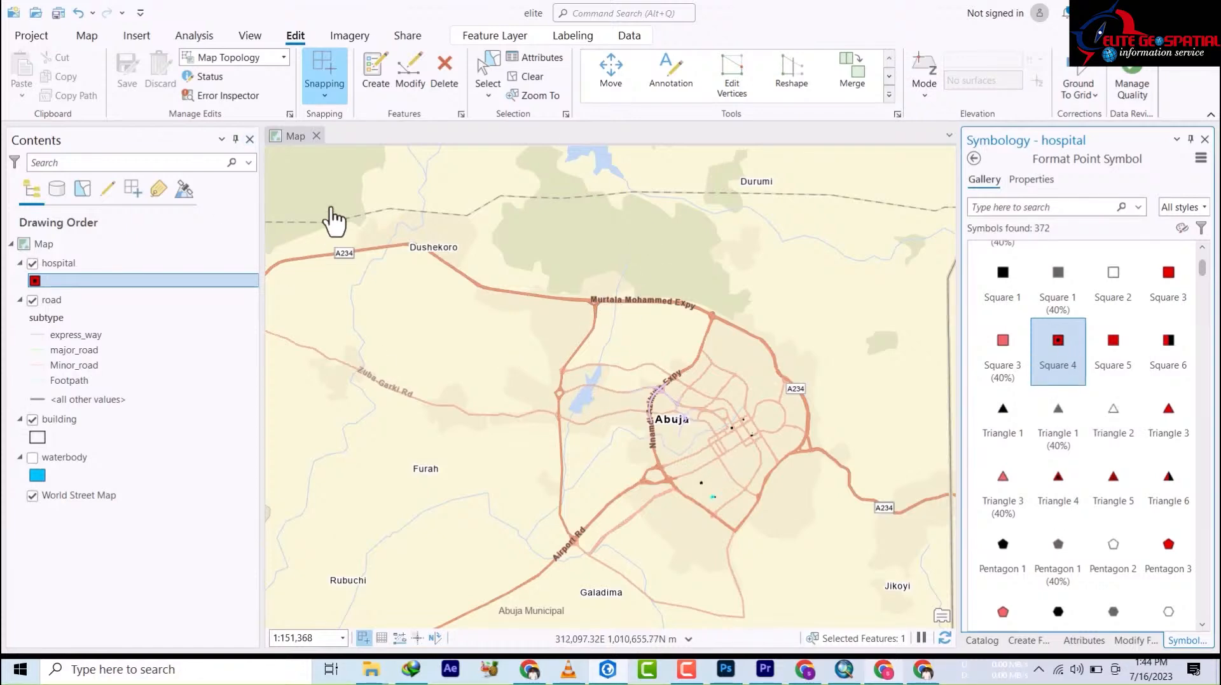
- Create hospital points at Furah, Durumi, Dushekoro and Jikoyi using the hospital feature template
left_click(378, 77)
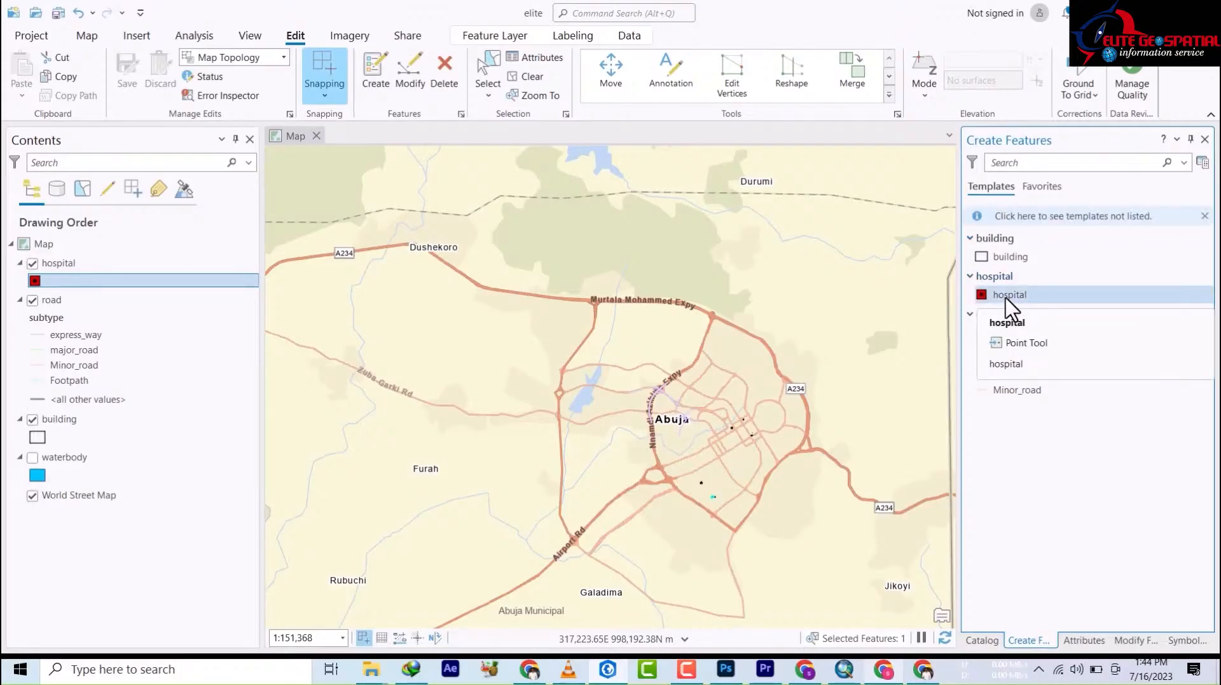
left_click(1007, 297)
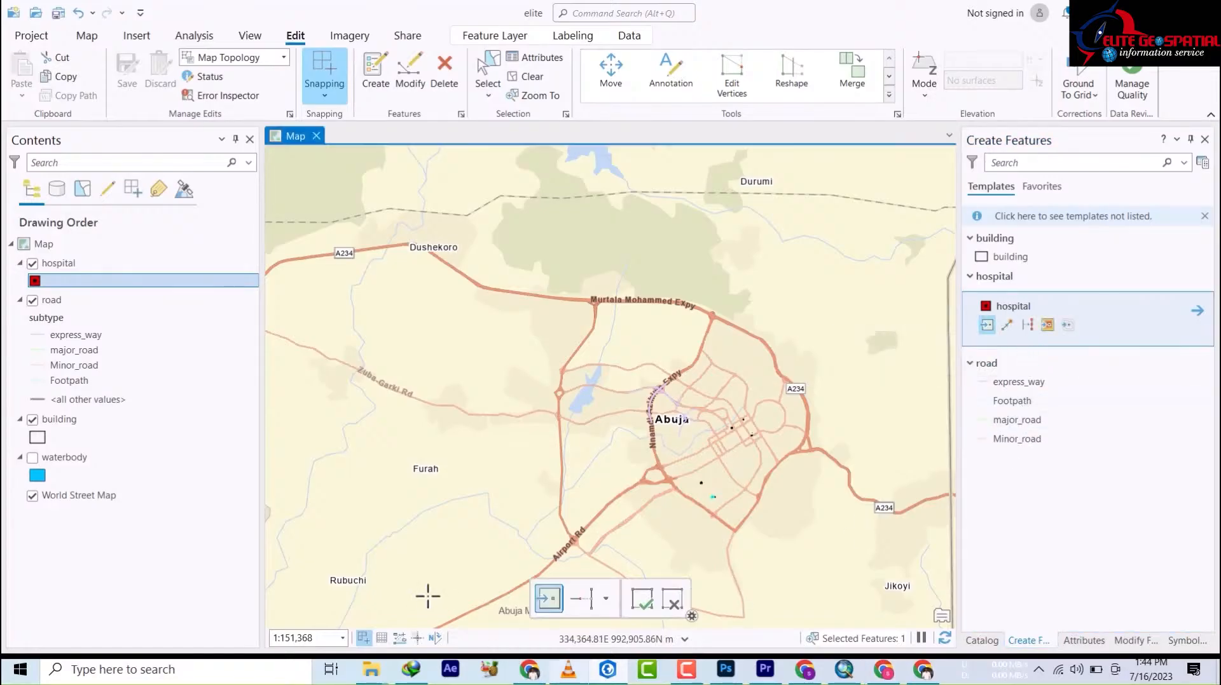
left_click(417, 469)
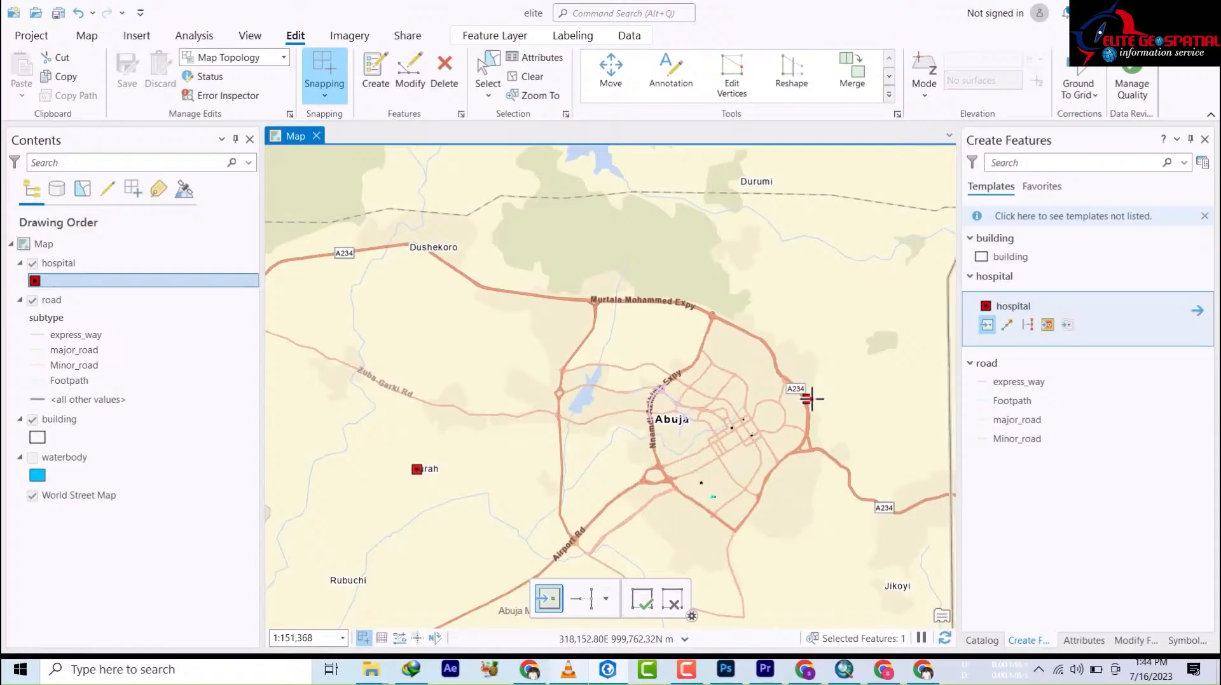
left_click(782, 176)
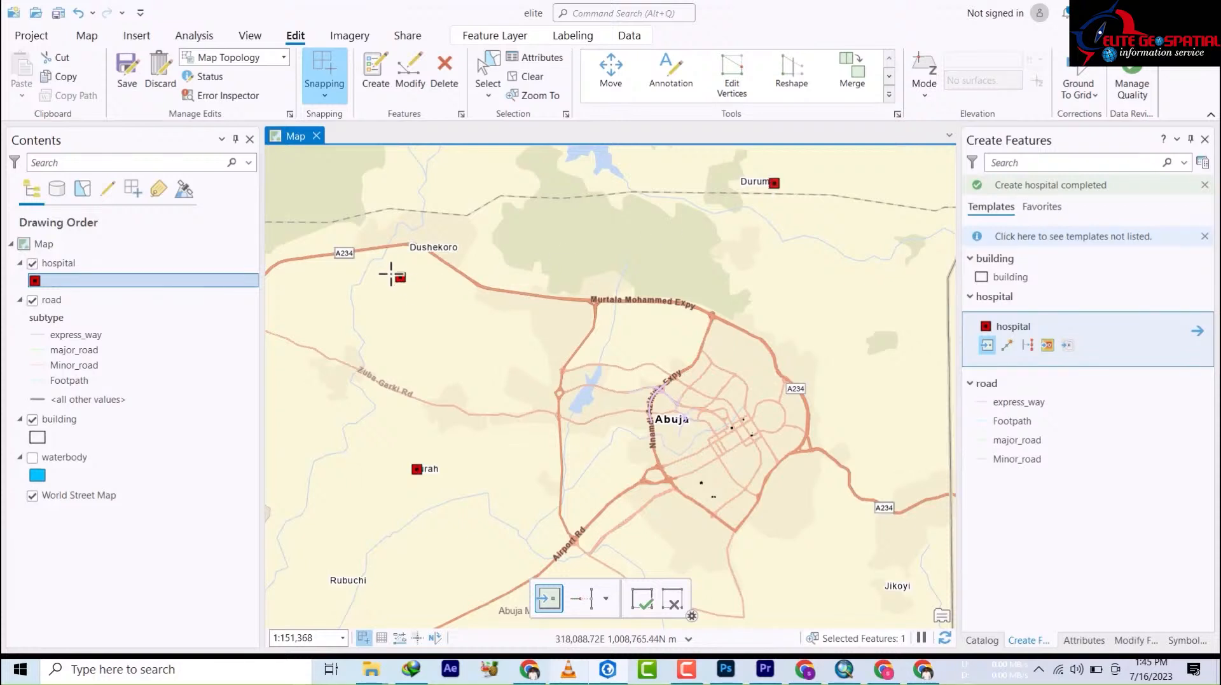
left_click(415, 246)
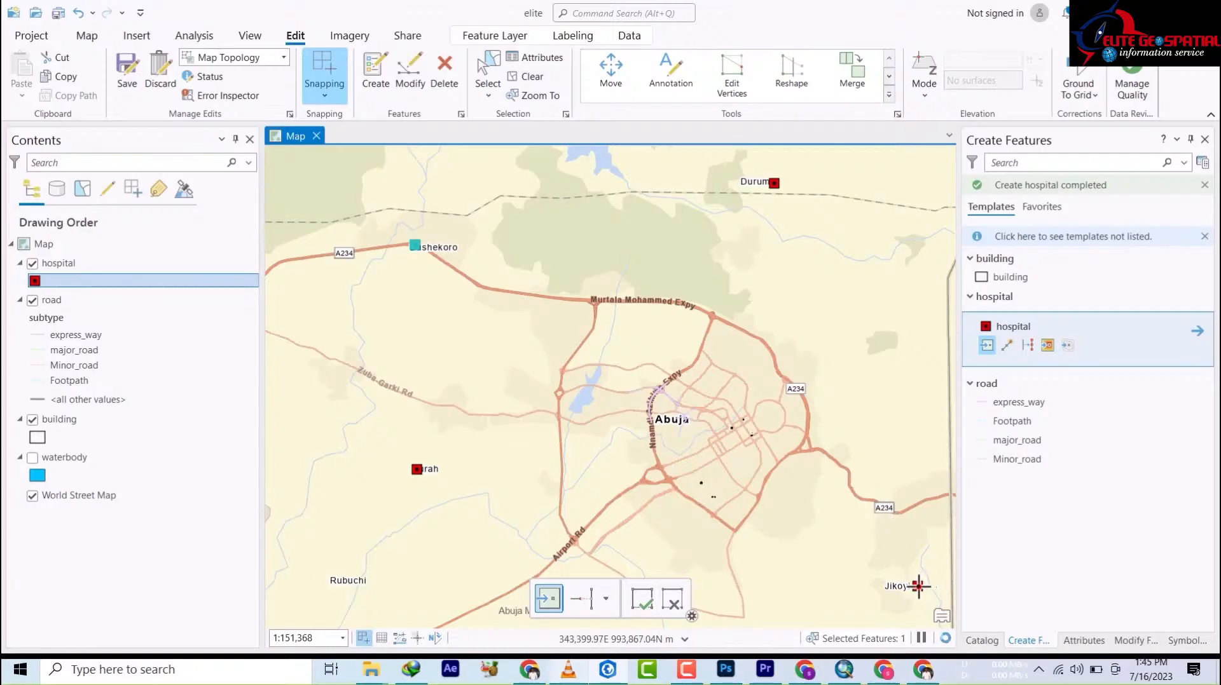
left_click(918, 585)
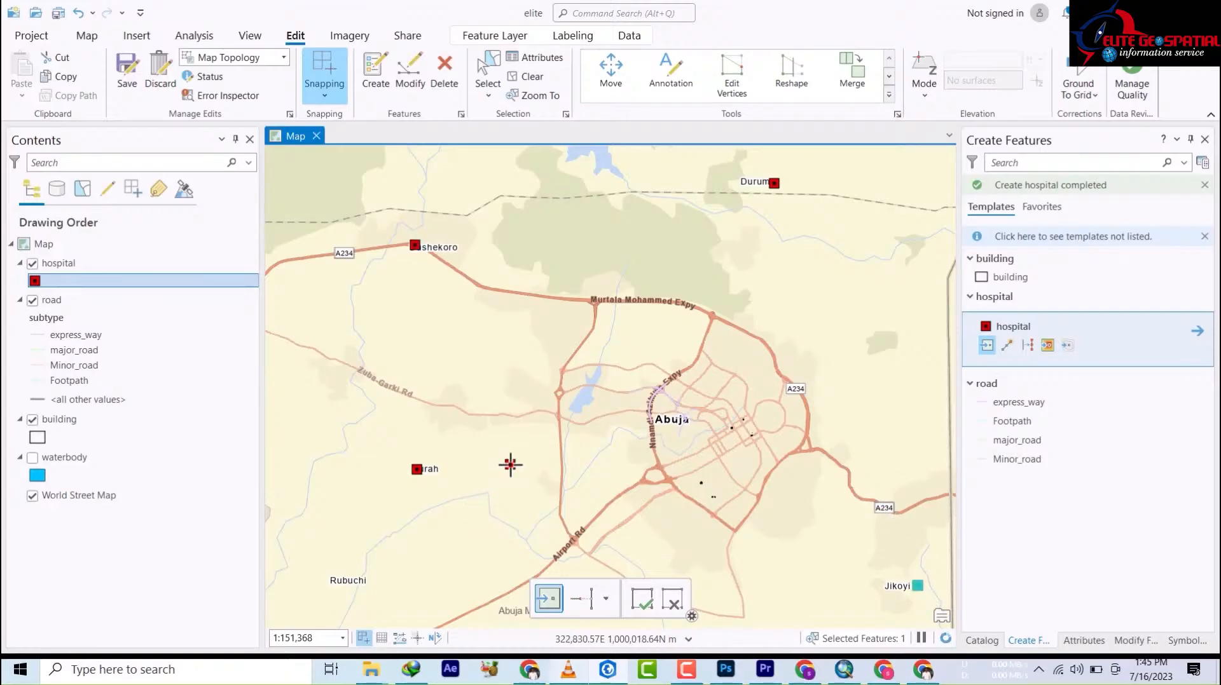
- Add hospital points at Galadima, Ginda and Ligwai, plus one in the open area northeast of Ligwai
left_click_drag(517, 468, 529, 330)
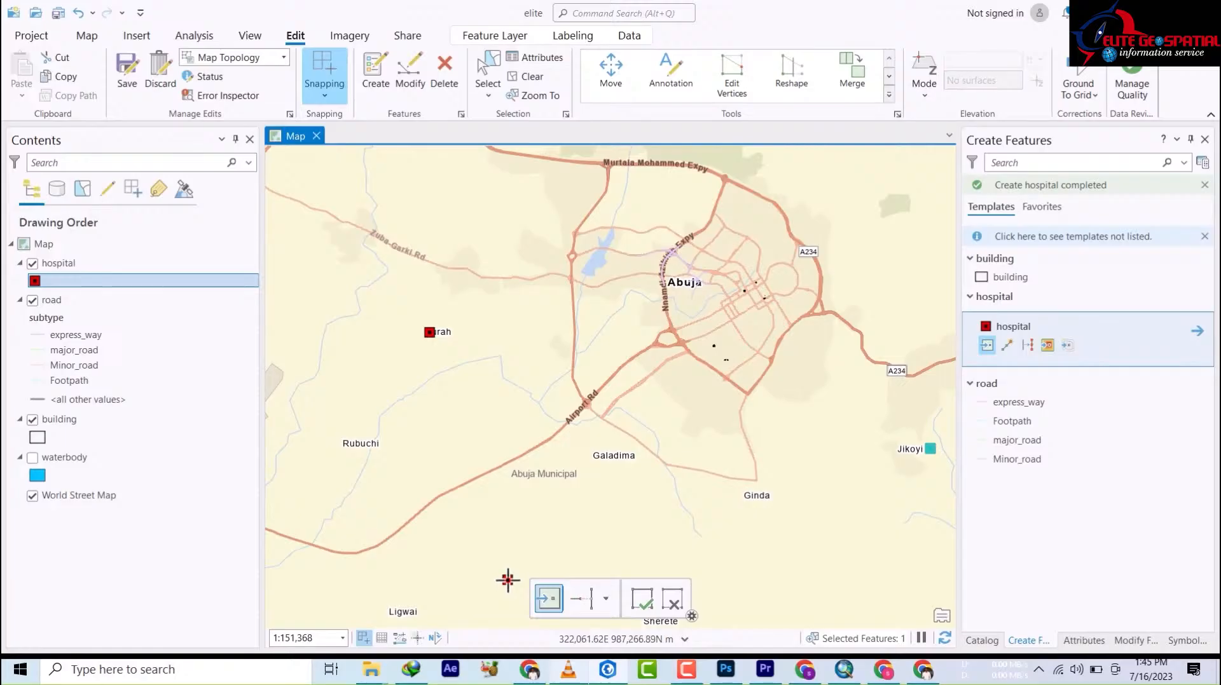
left_click(508, 580)
left_click(640, 455)
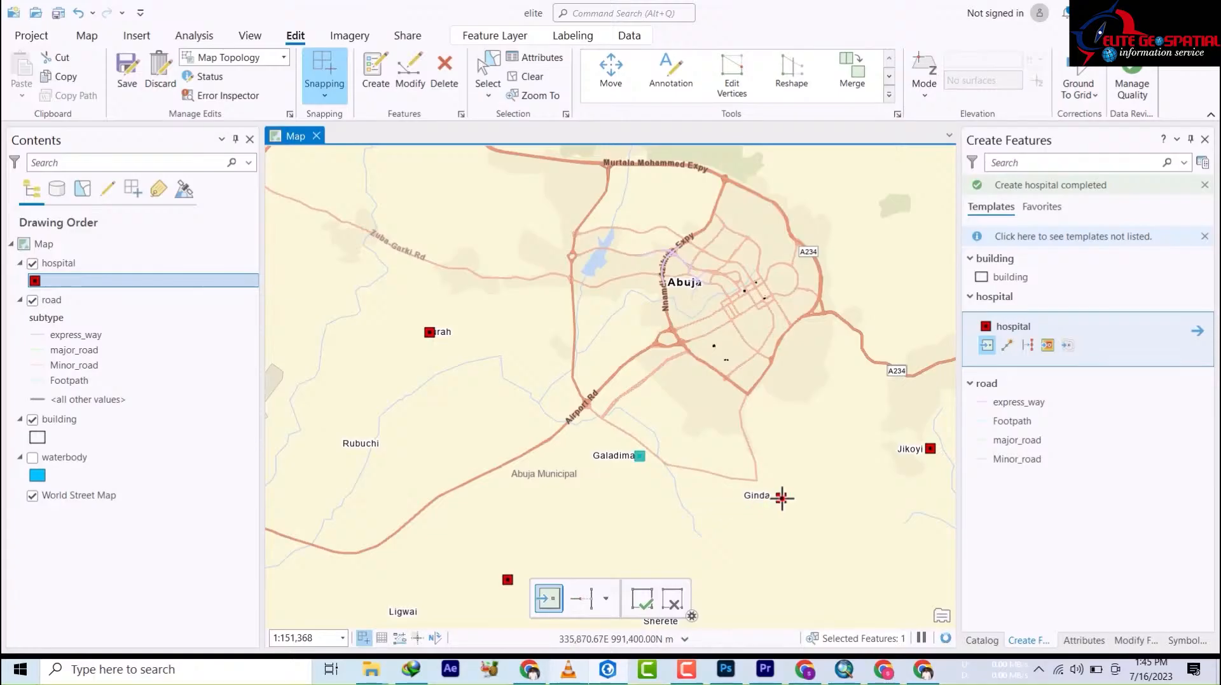
left_click(782, 496)
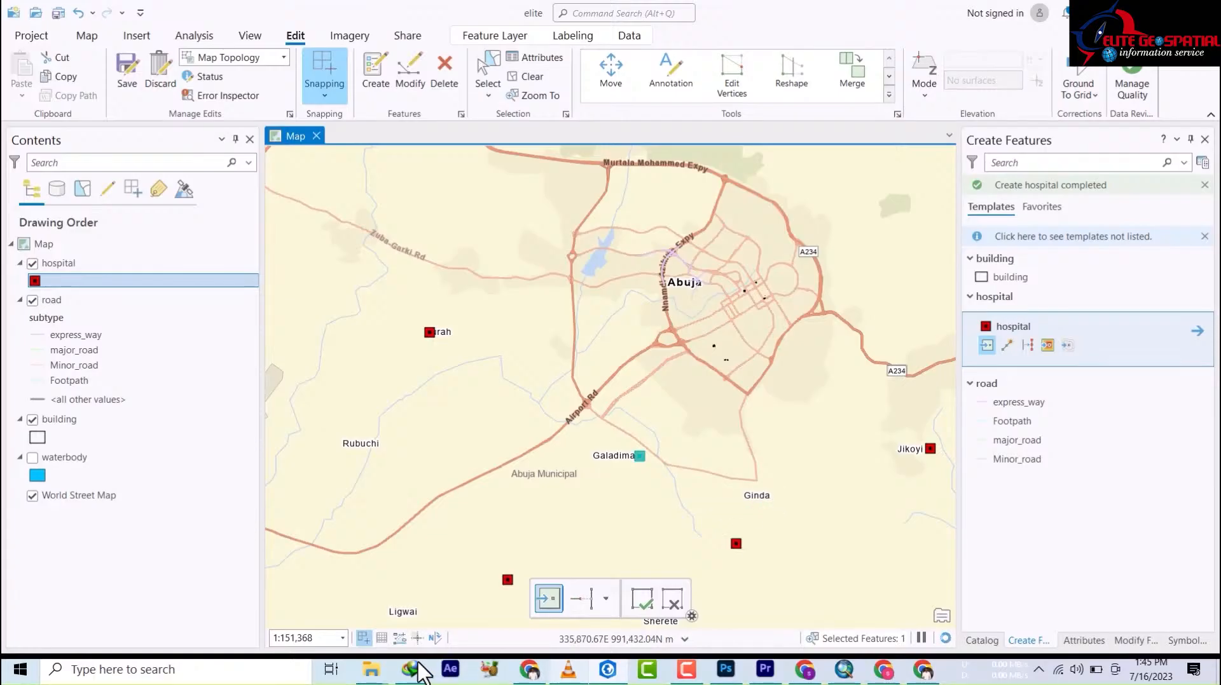
left_click(381, 612)
- Add hospital points at Sherete, Ashata, Kwaye and Gaubi in the southern part of the map
left_click_drag(555, 498, 555, 258)
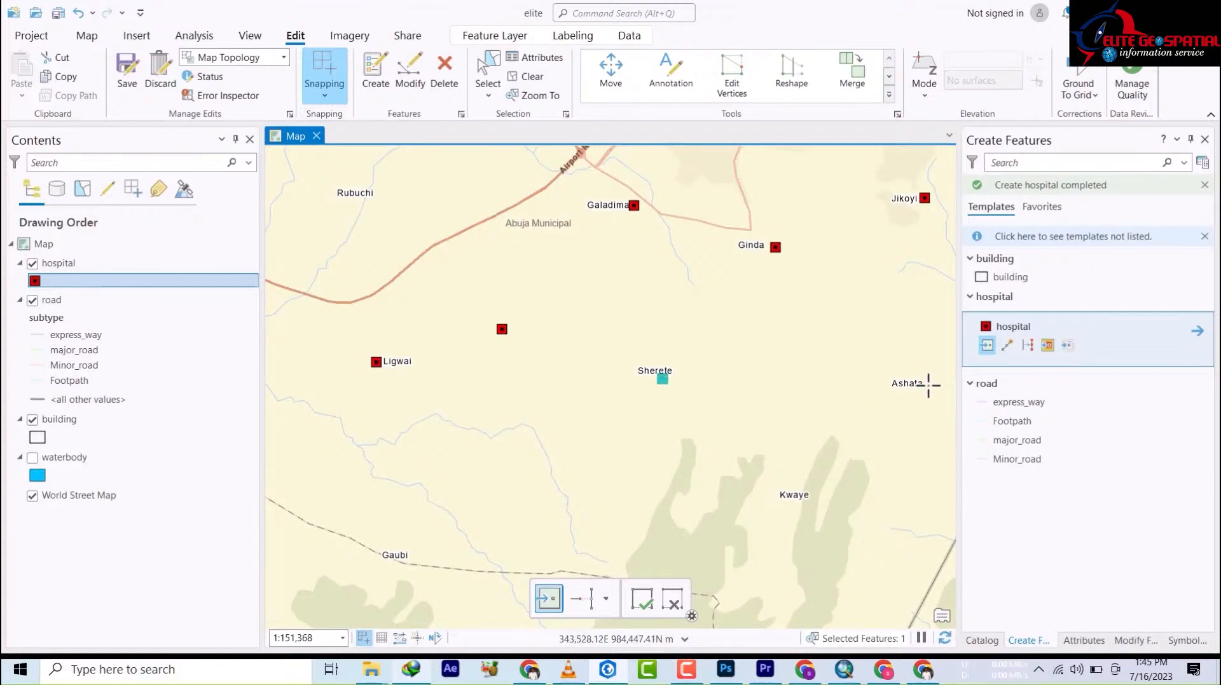
left_click(927, 384)
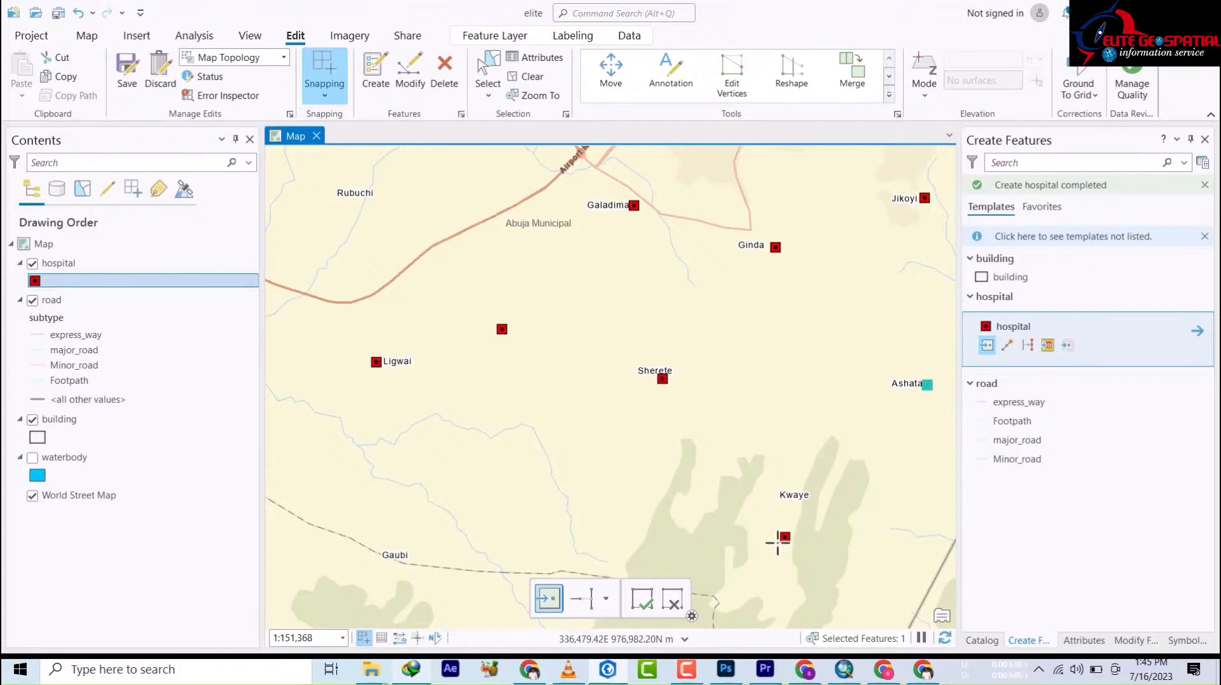
left_click(774, 496)
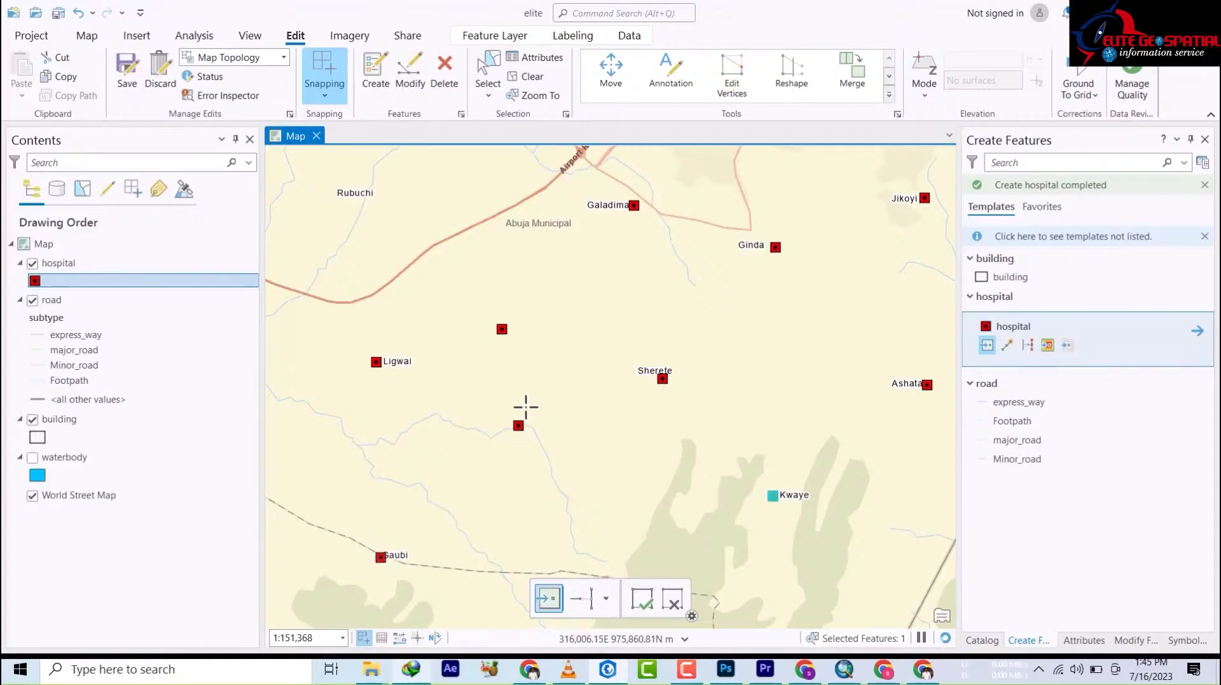
- Add hospital points at Tungan Ali, Rubuchi, Gwari and Bassa, west of Abuja
left_click_drag(575, 431, 960, 645)
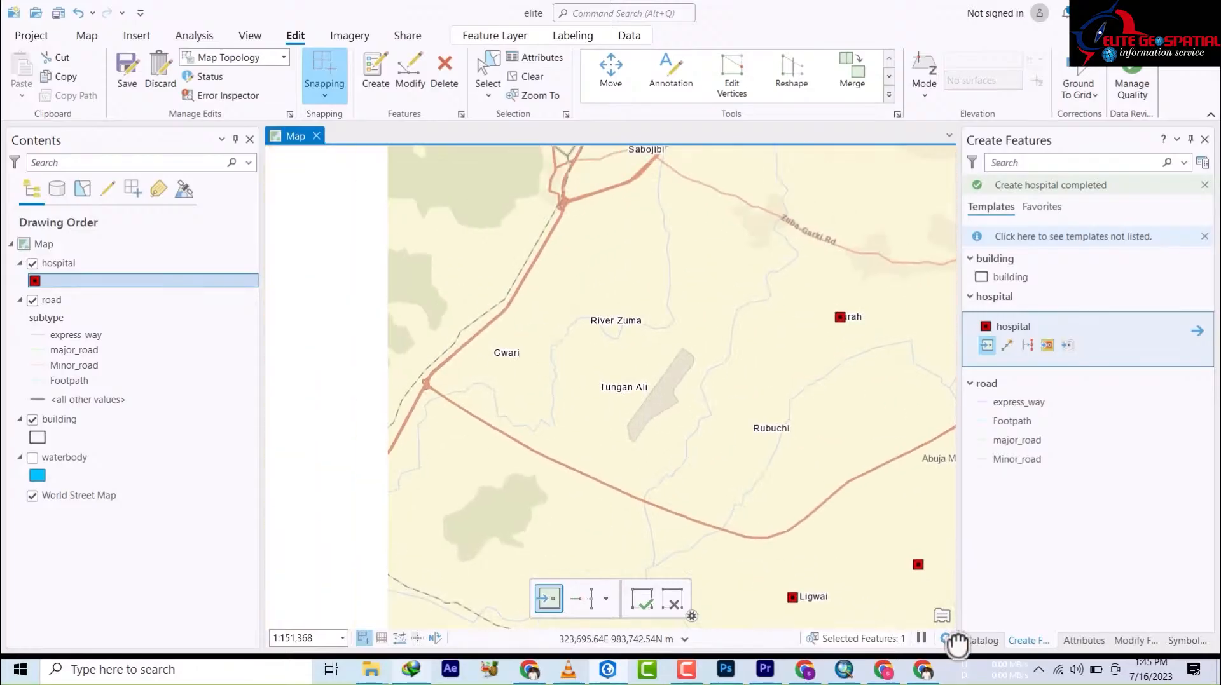
left_click(629, 388)
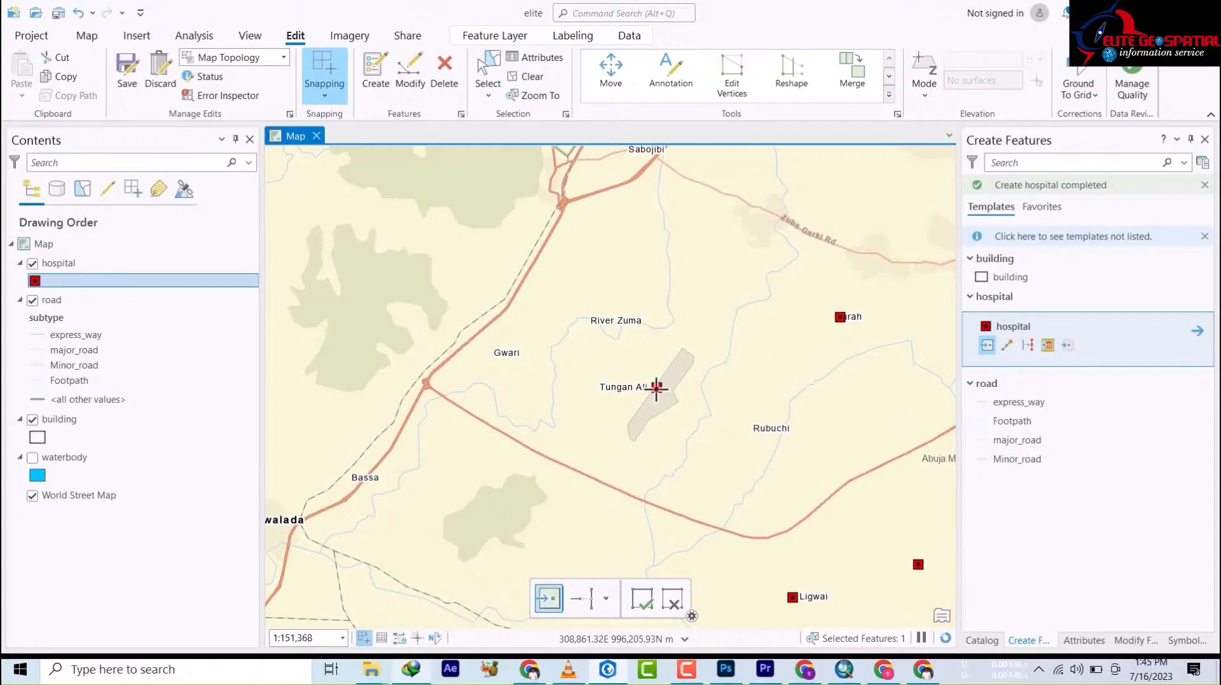
left_click(797, 424)
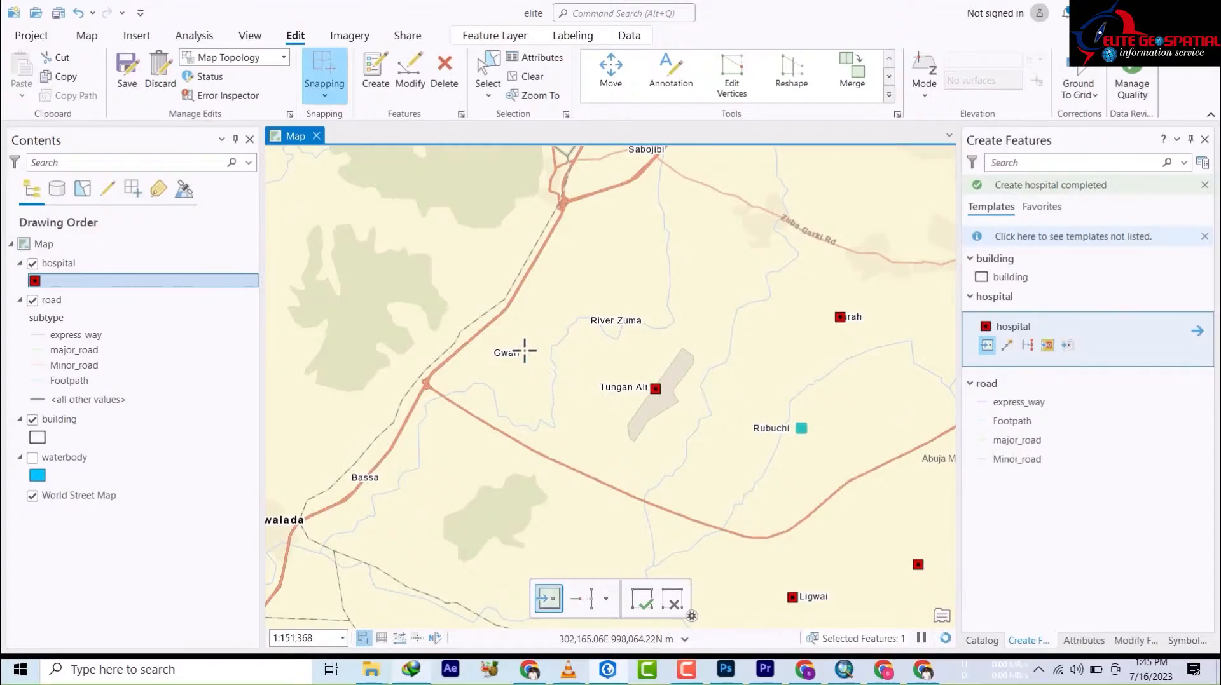
left_click(525, 351)
left_click(371, 482)
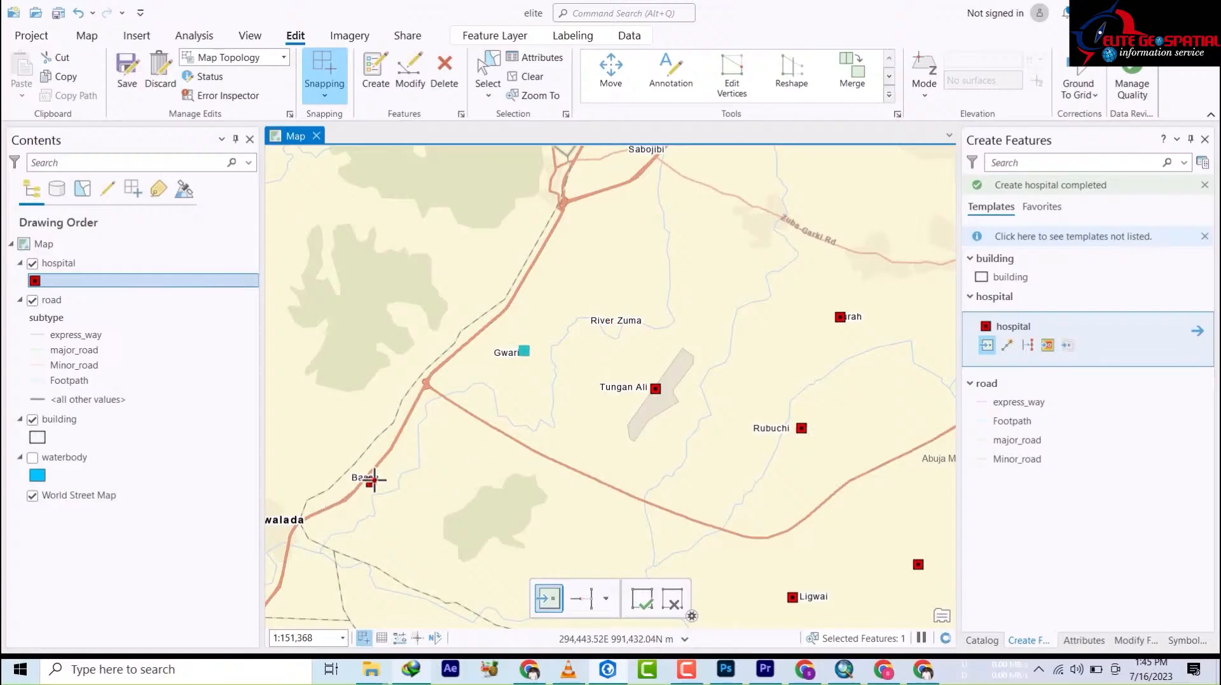
left_click(375, 481)
- Add hospital points at Sabojibi, Ibo, Suleja and Kwonkashe, northwest of Abuja
left_click_drag(588, 261, 554, 459)
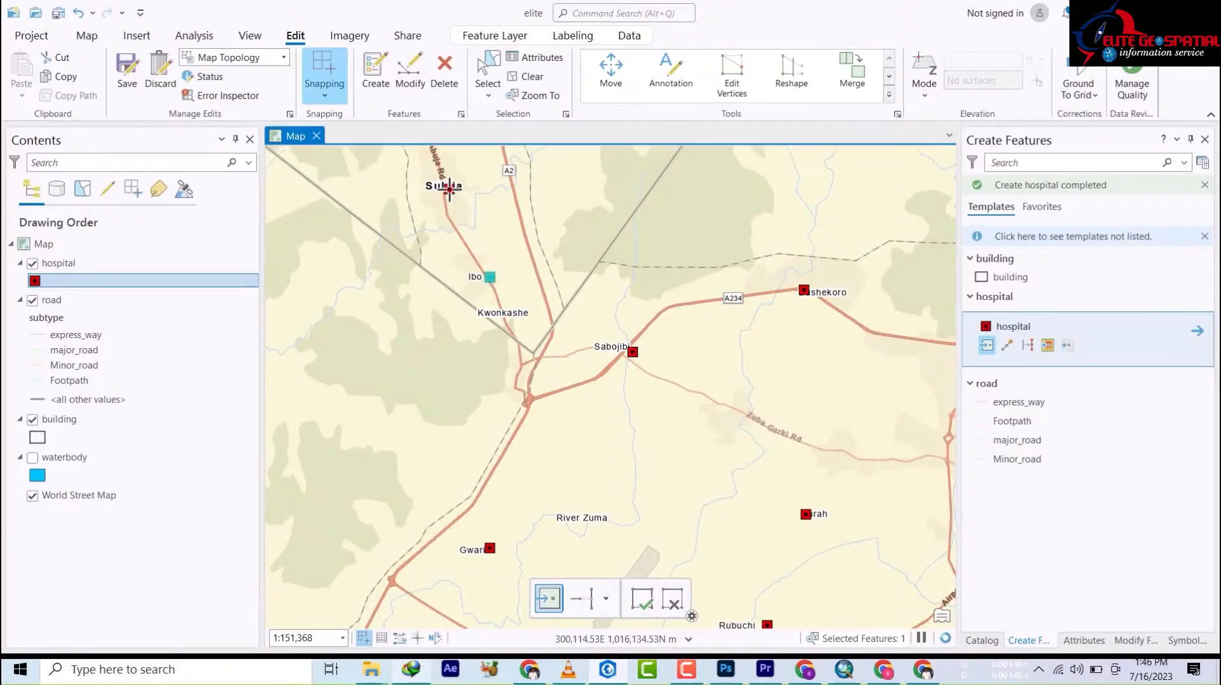
left_click(449, 189)
left_click(812, 293)
key("ctrl+z")
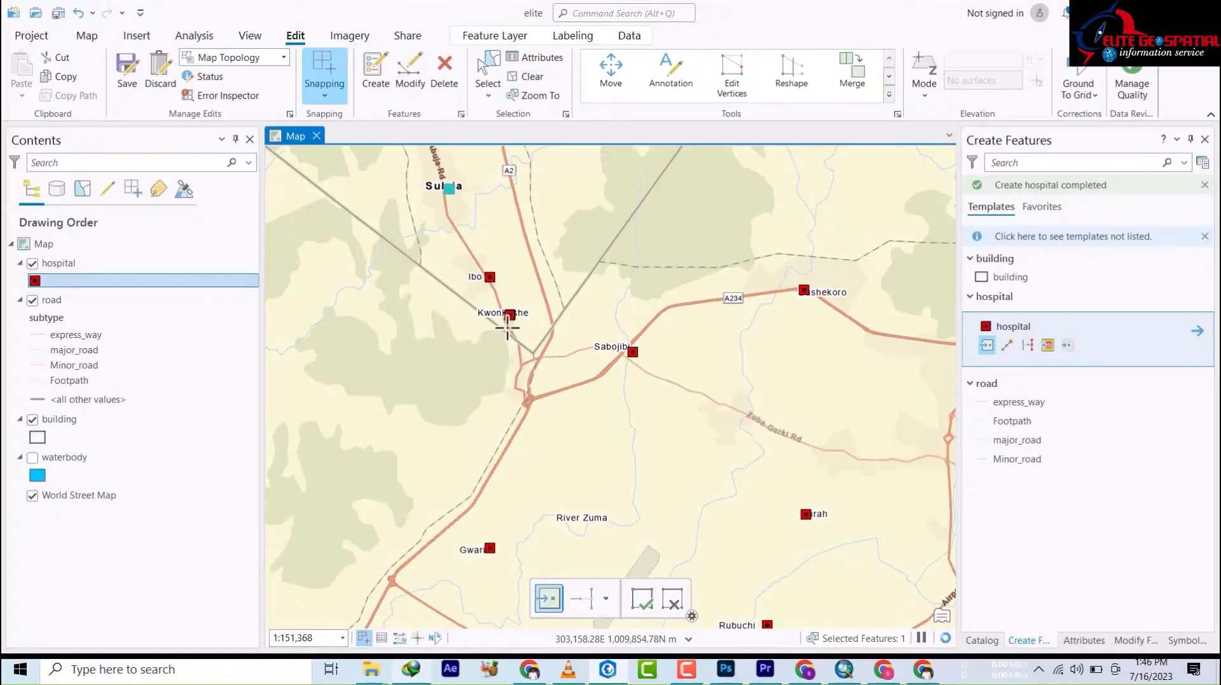
scroll(501, 280, "down", 4)
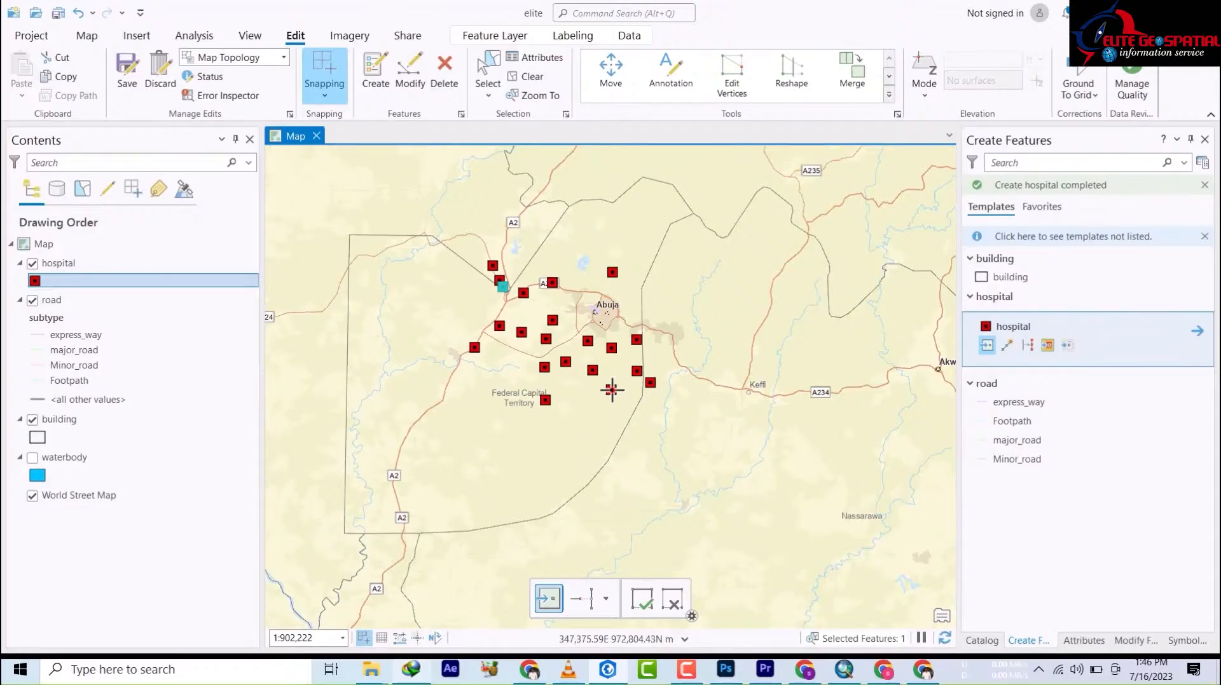
key("ctrl+z")
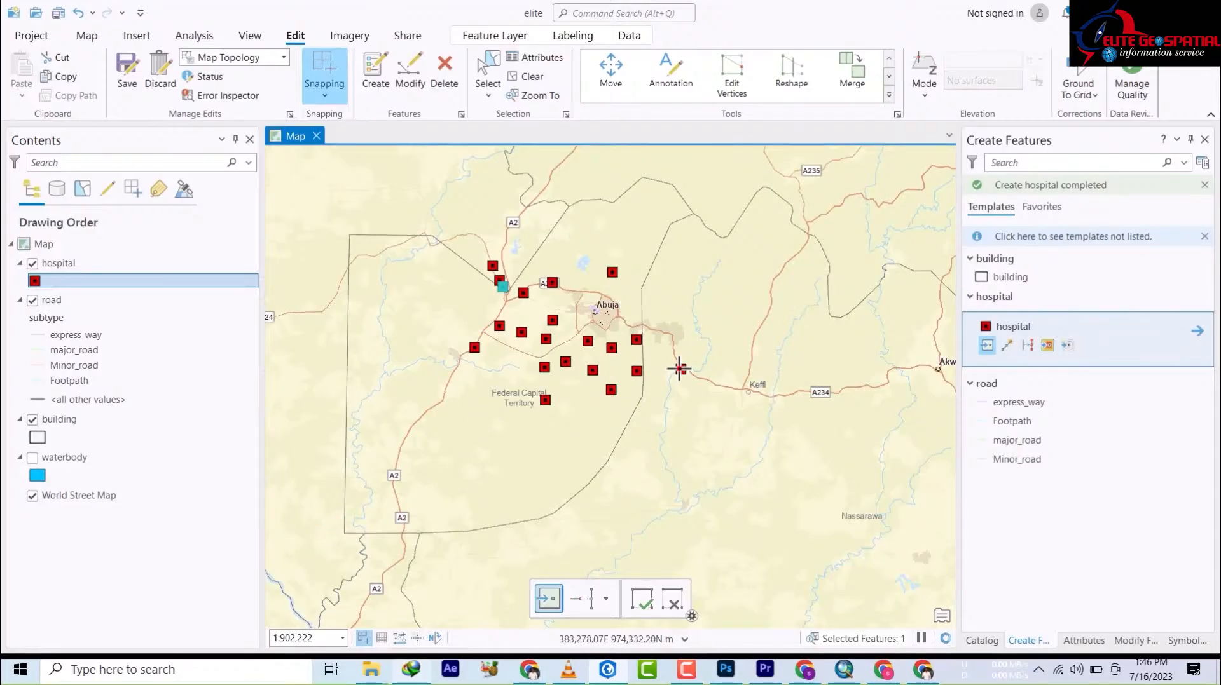
left_click(743, 387)
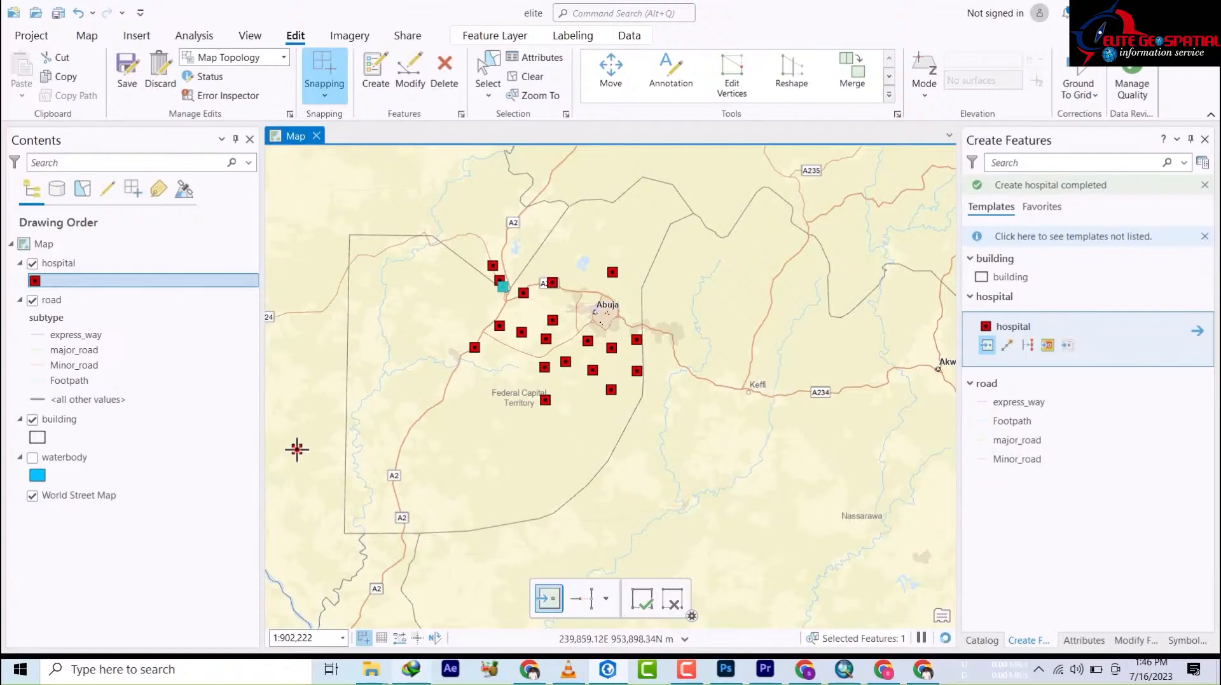
left_click_drag(446, 238, 504, 348)
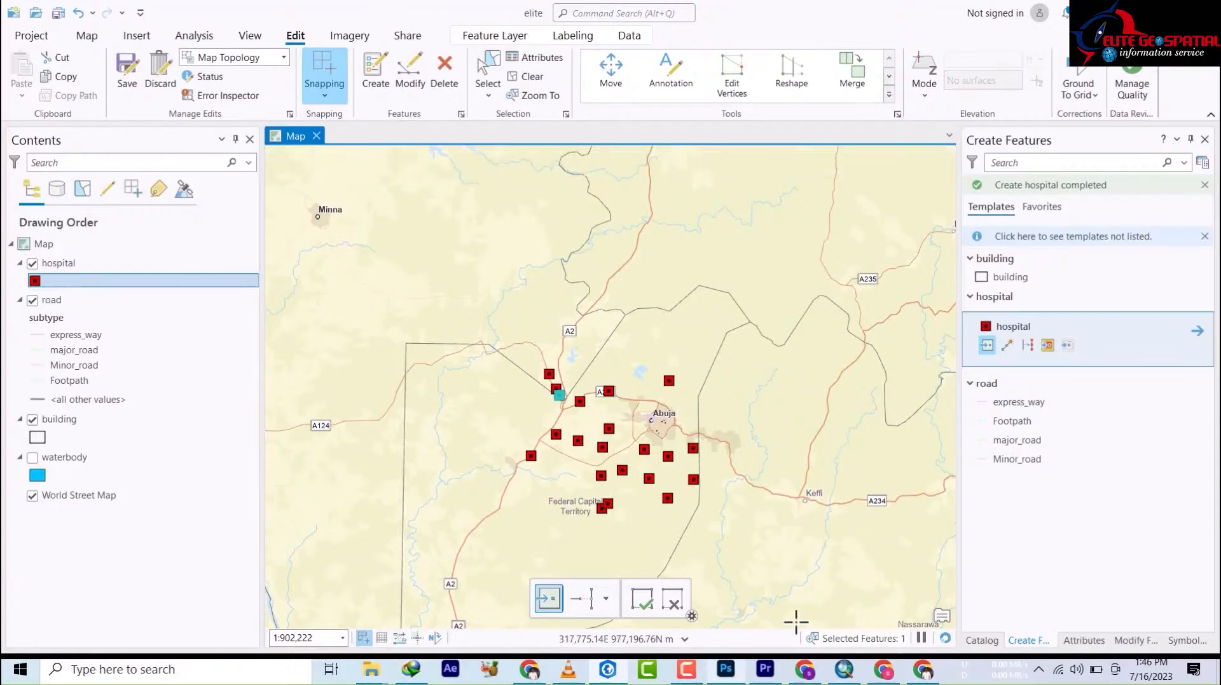
left_click(687, 673)
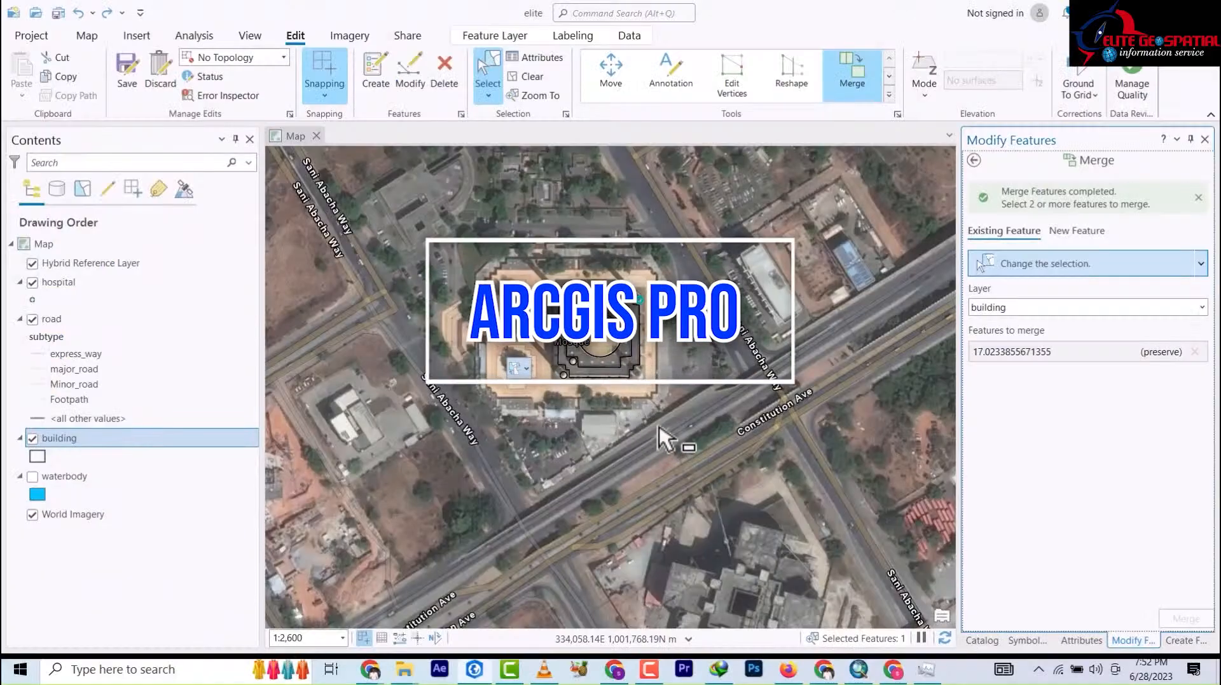
- Digitize the long building on the north side of Bendel St, between Kazaure St and Yenegoa St, as a building feature with the Rectangle tool
scroll(450, 348, "down", 5)
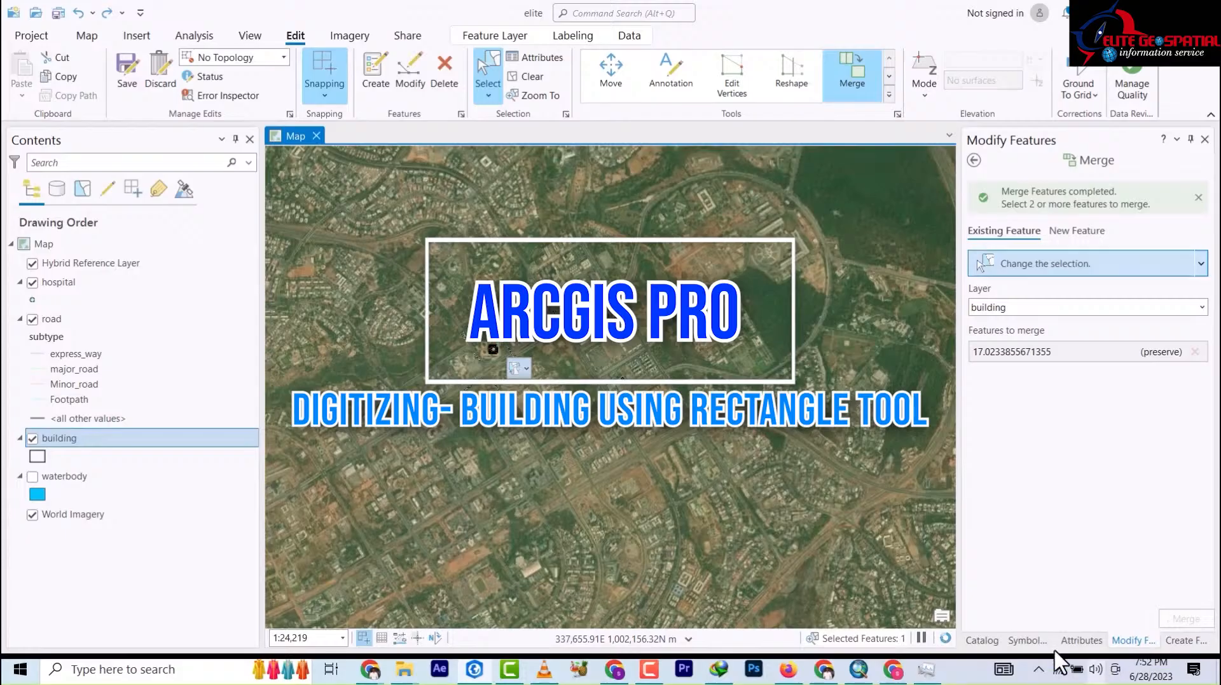
left_click(1182, 641)
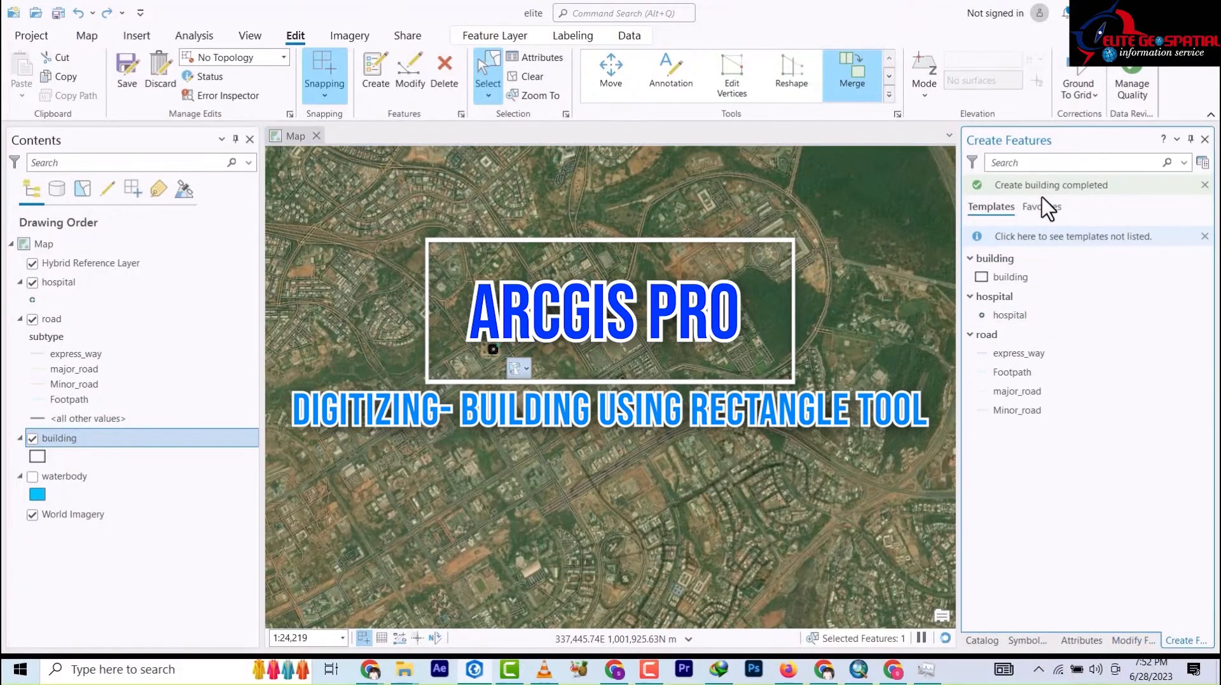
left_click(1011, 283)
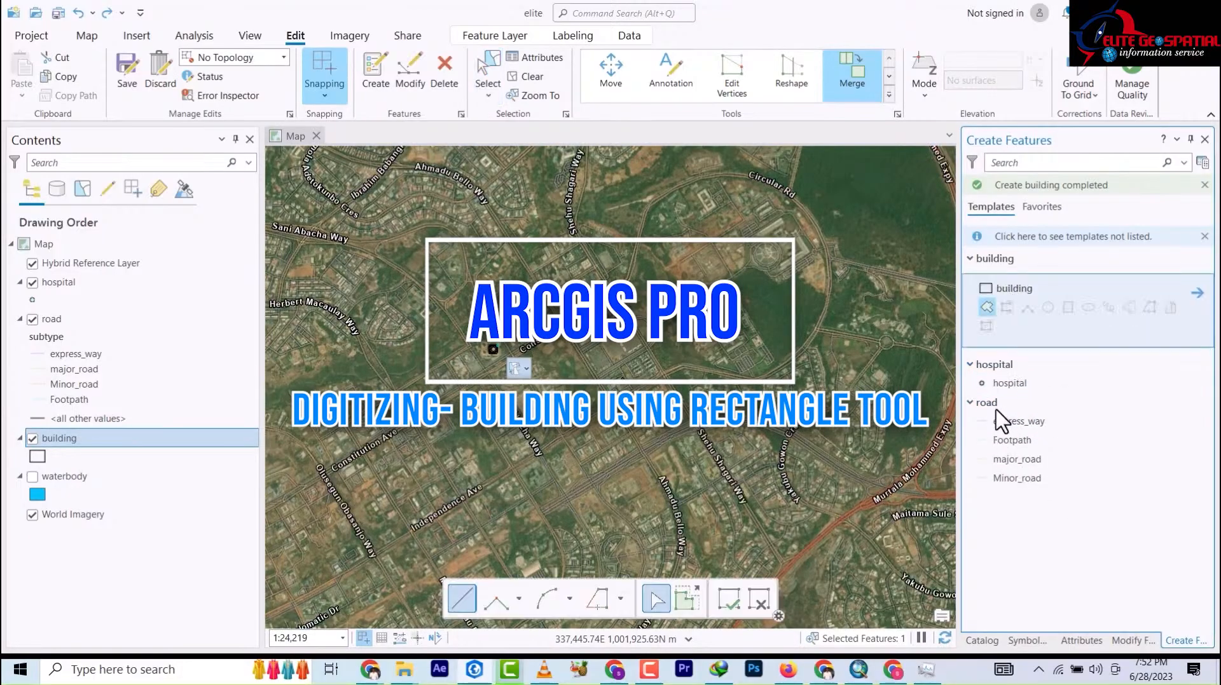
left_click(1068, 308)
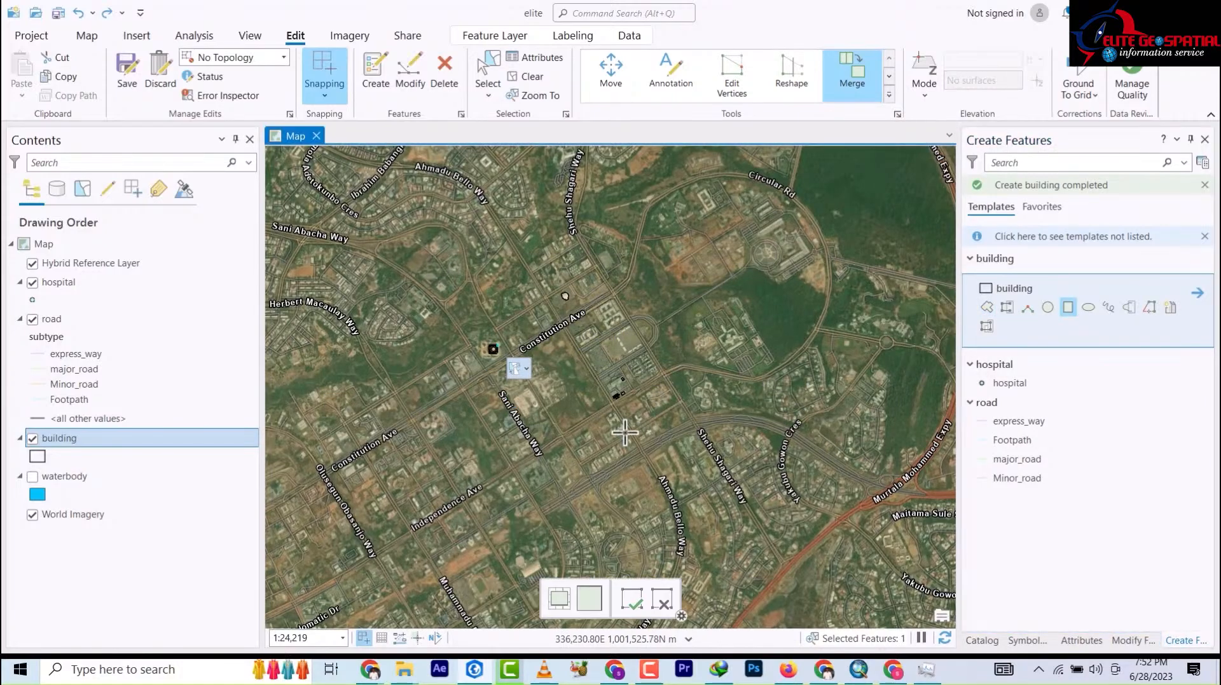
mouse_move(626, 427)
left_mouse_down()
mouse_move(717, 251)
mouse_move(718, 214)
left_mouse_up()
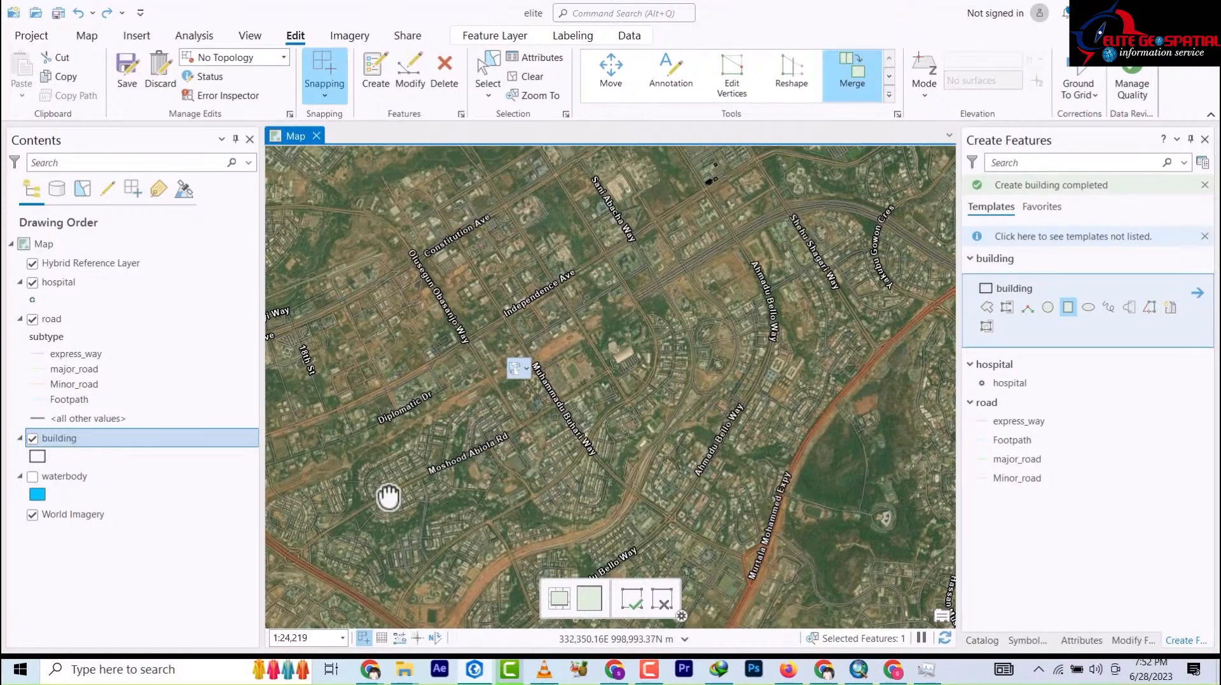
left_click_drag(389, 498, 642, 423)
scroll(642, 416, "down", 4)
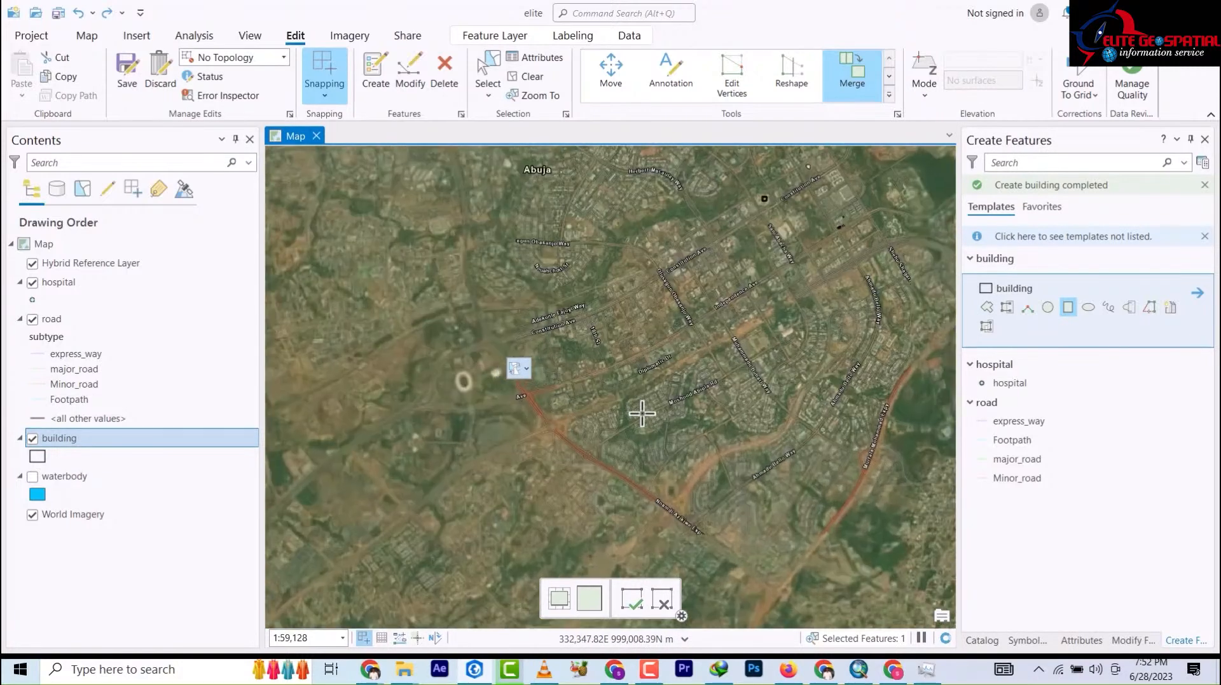
scroll(642, 414, "up", 4)
scroll(647, 414, "up", 10)
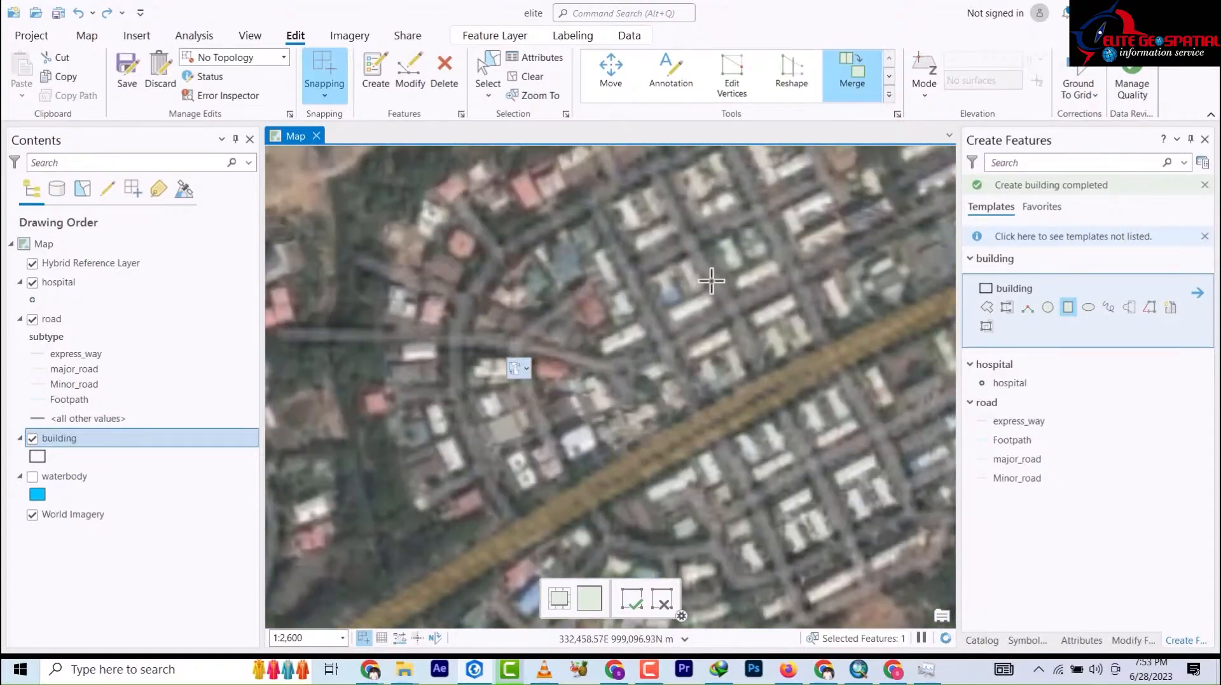
scroll(696, 298, "up", 2)
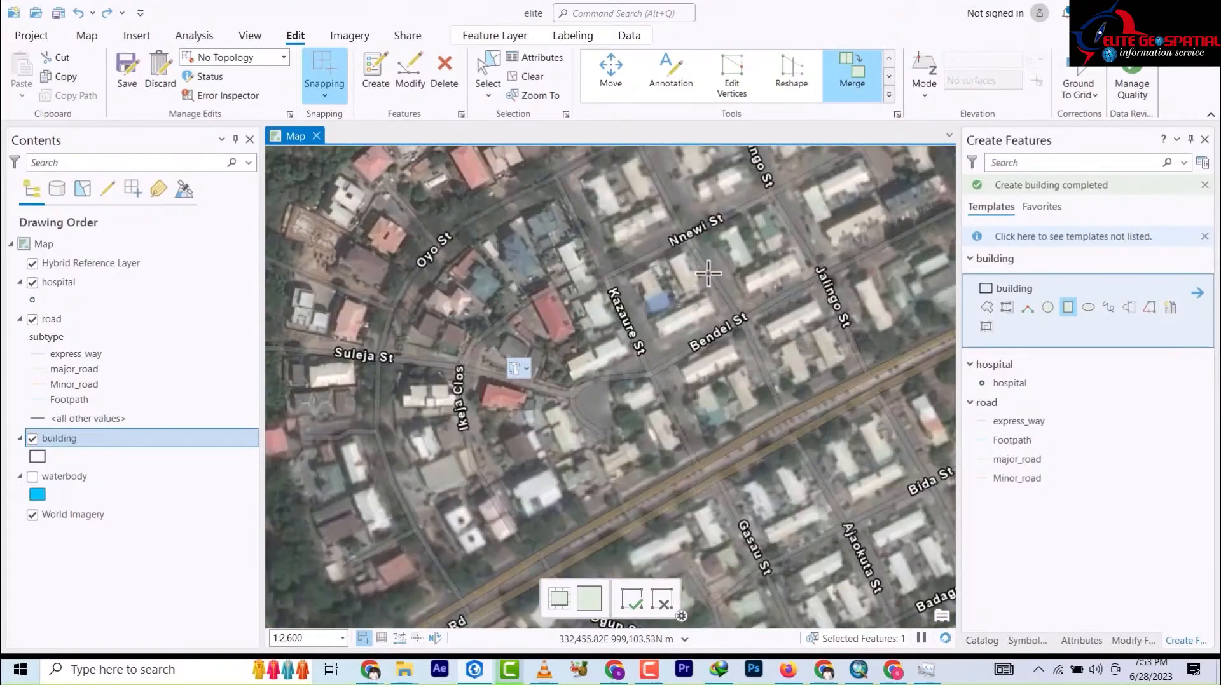
scroll(698, 298, "up", 2)
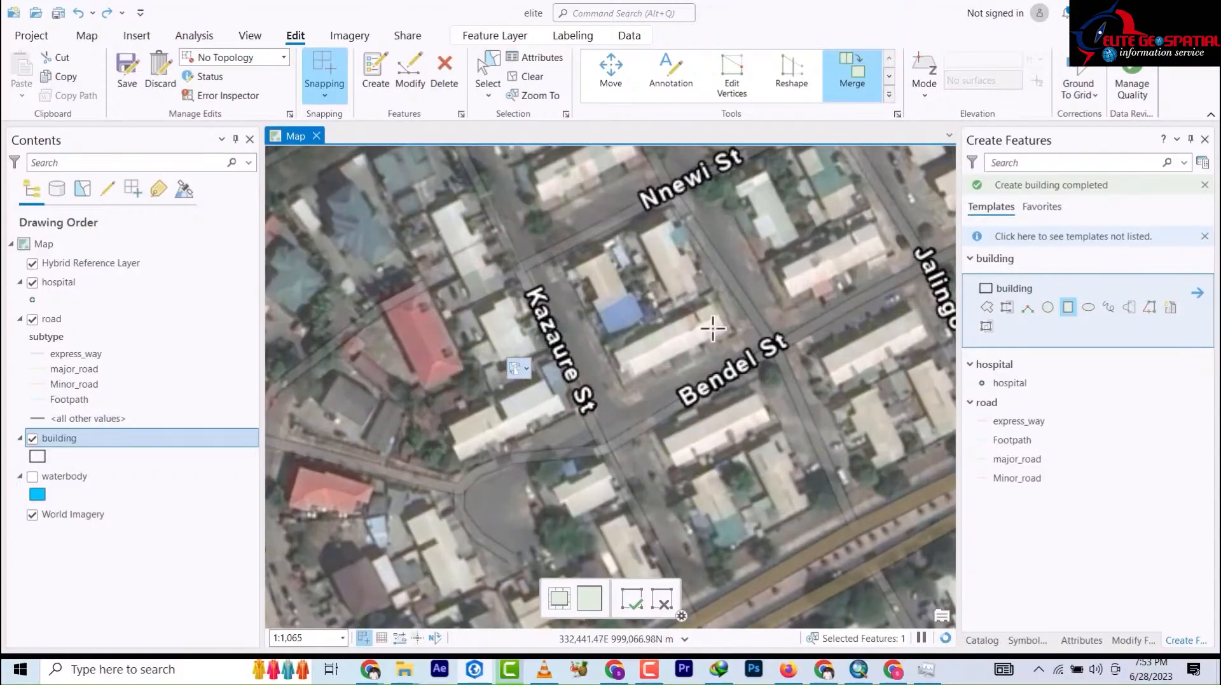
scroll(716, 320, "up", 2)
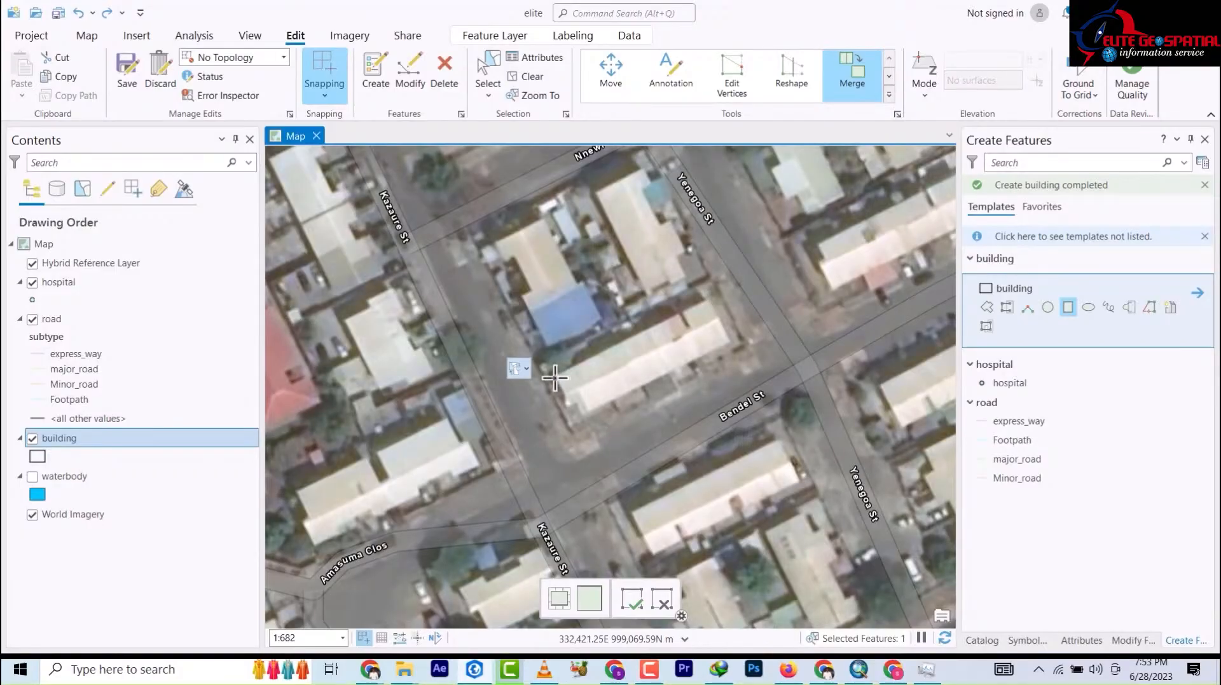
left_click(557, 375)
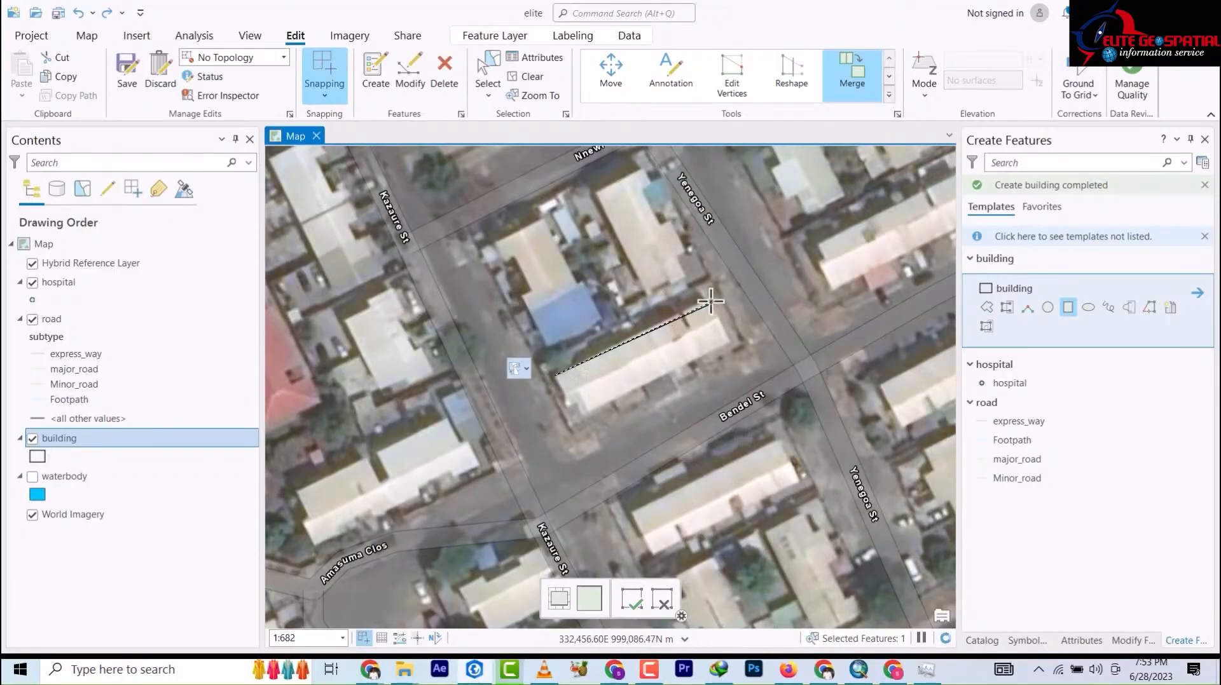
left_click(707, 304)
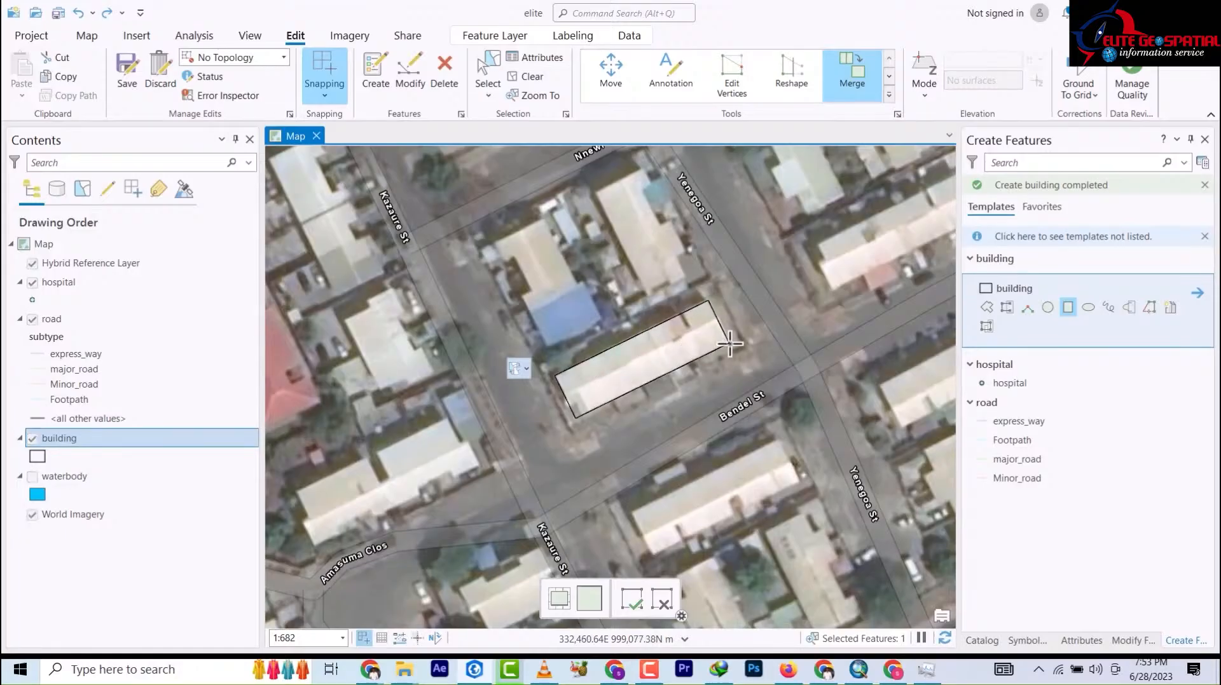
left_click(729, 344)
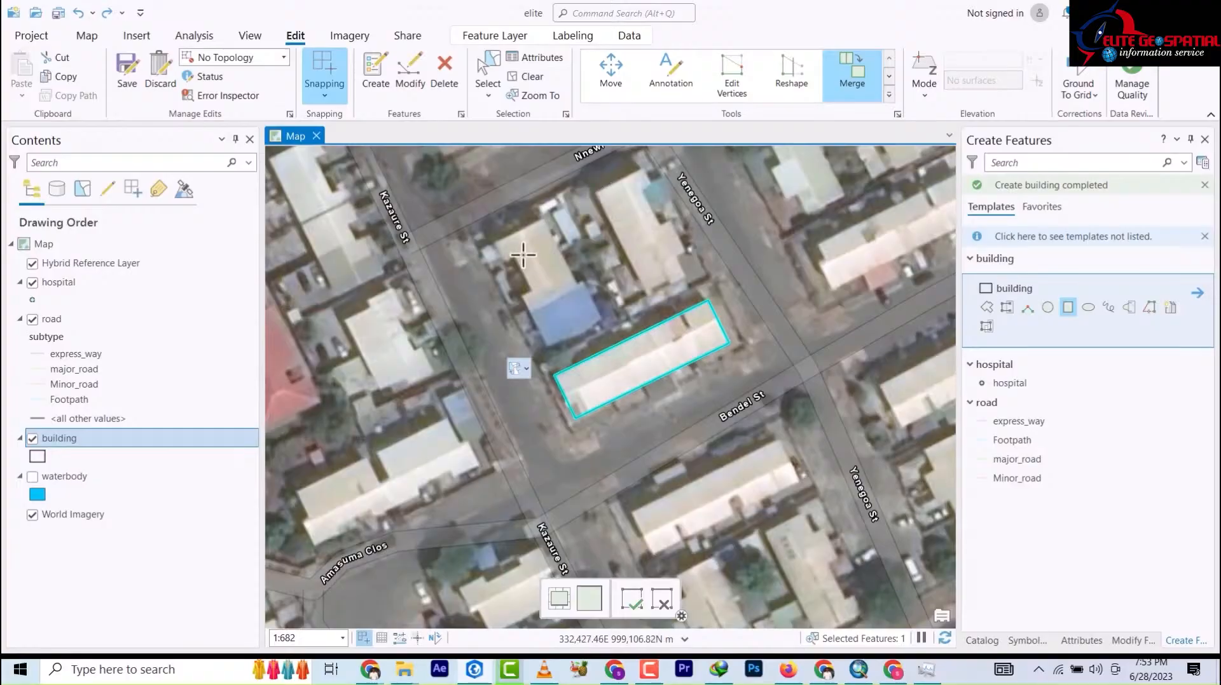
- Digitize the main block of the neighbouring building beside Yenegoa St, south of Nnewi St, as a rectangle
left_click(597, 196)
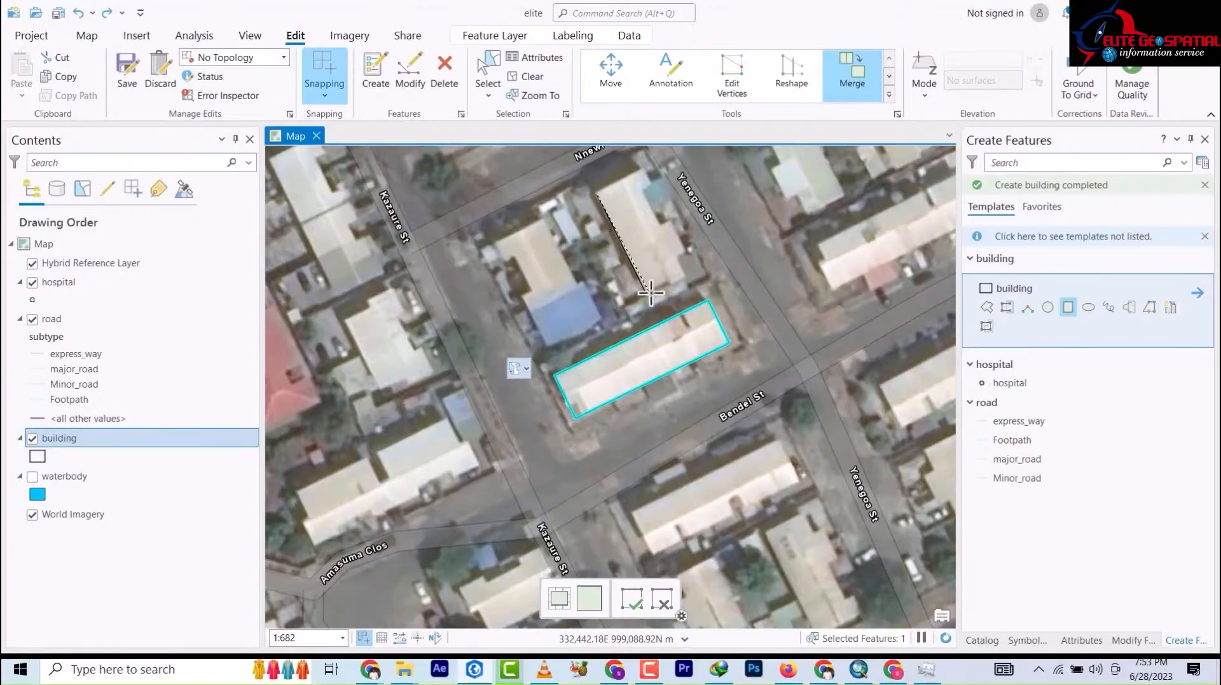
left_click(649, 291)
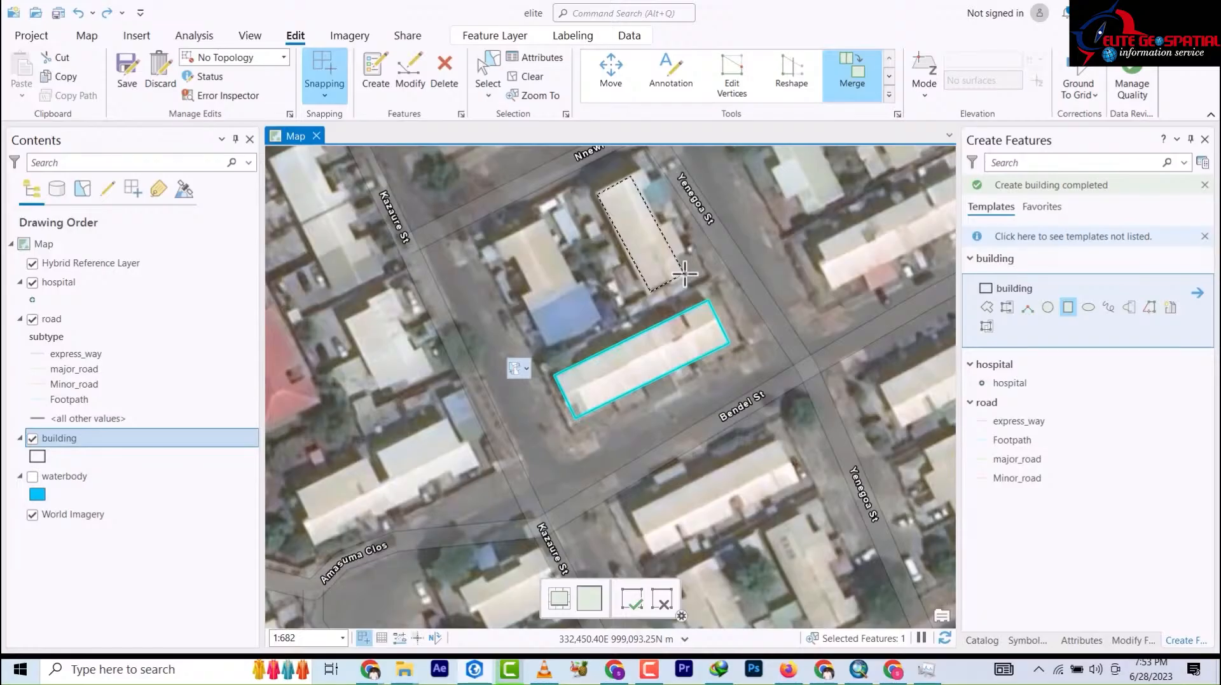
left_click(684, 275)
- Add two small overlapping rectangles for the northeast corner and the eastern extension of the building beside Yenegoa St
scroll(653, 171, "down", 3)
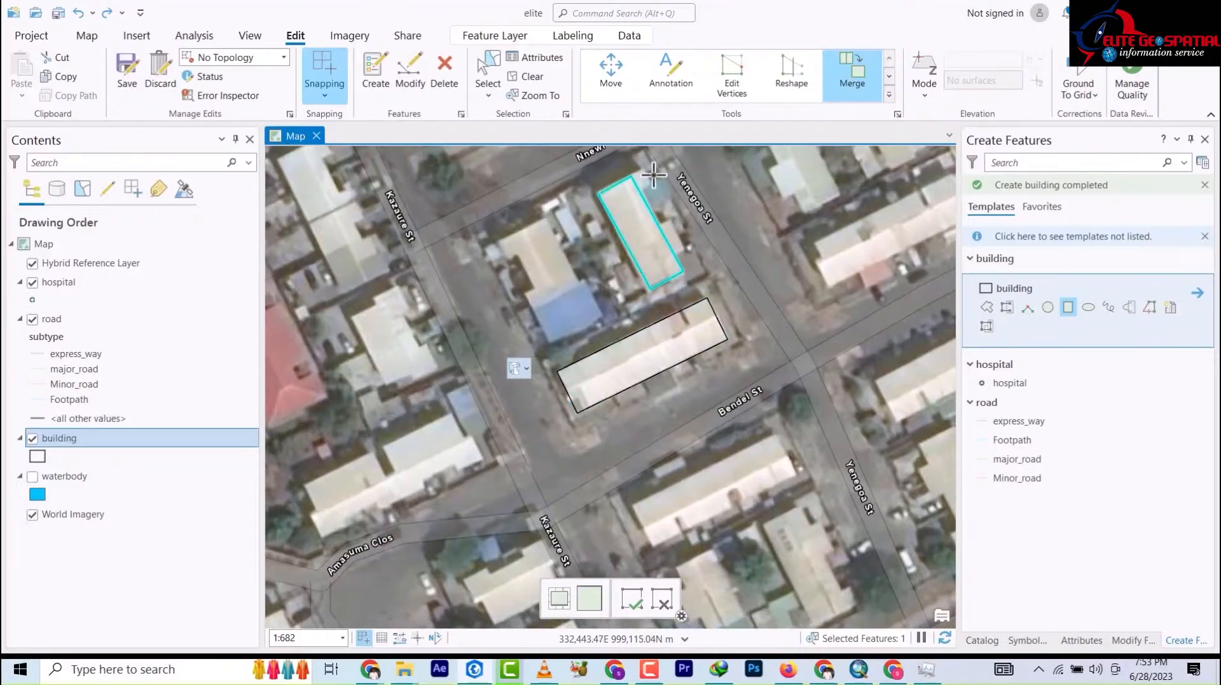
scroll(653, 172, "up", 10)
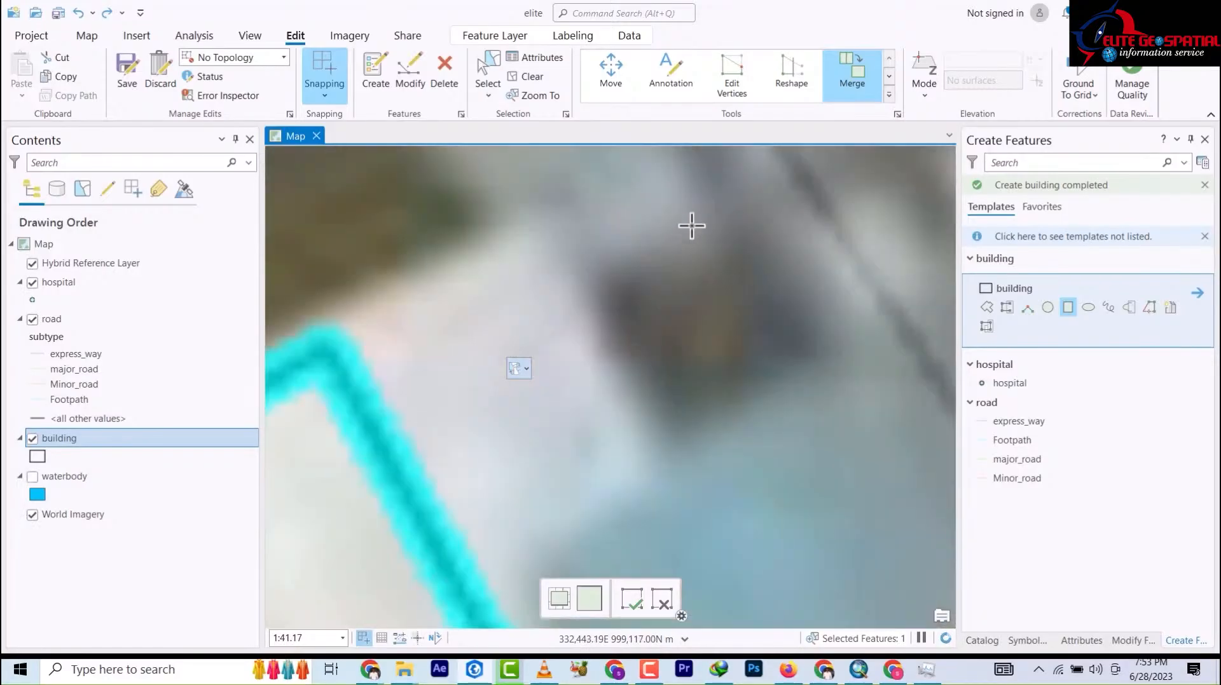
scroll(692, 226, "down", 5)
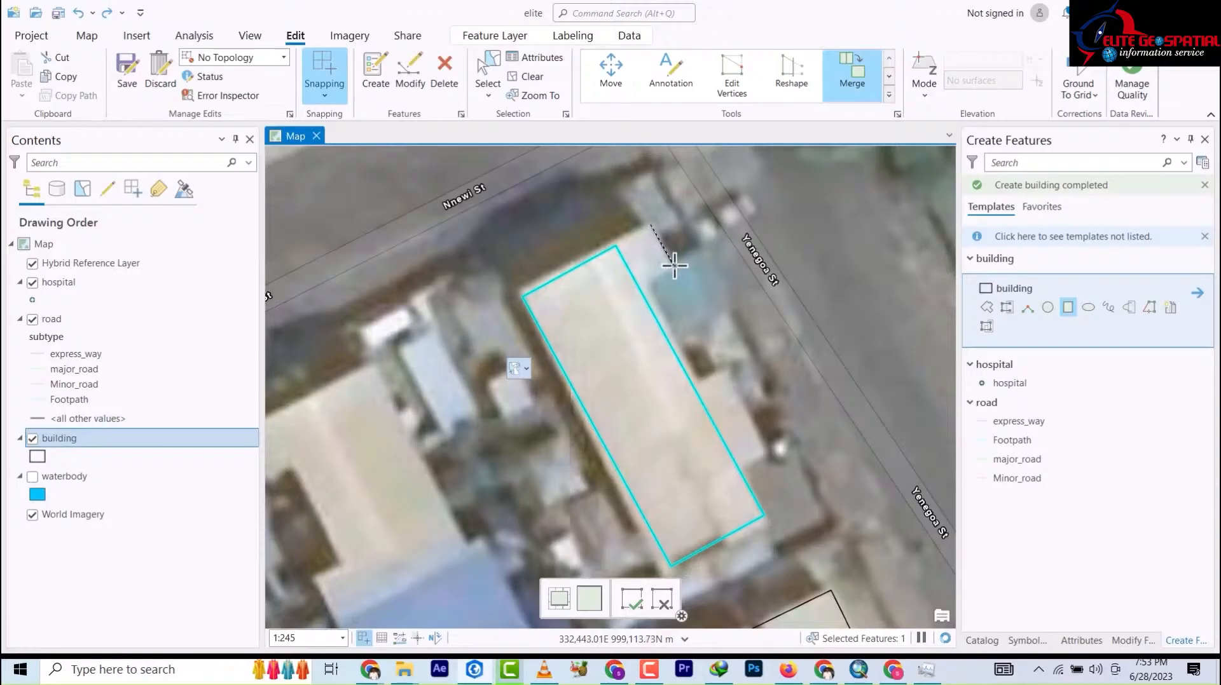
left_click(635, 296)
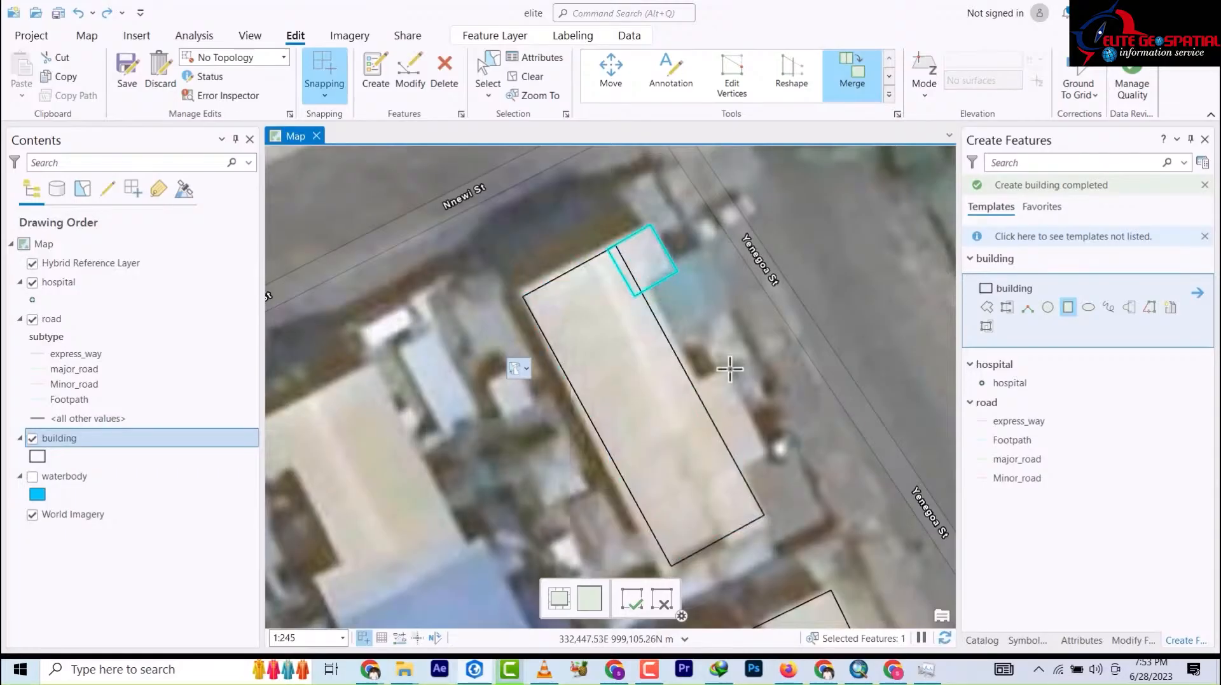
left_click(765, 451)
left_click(713, 472)
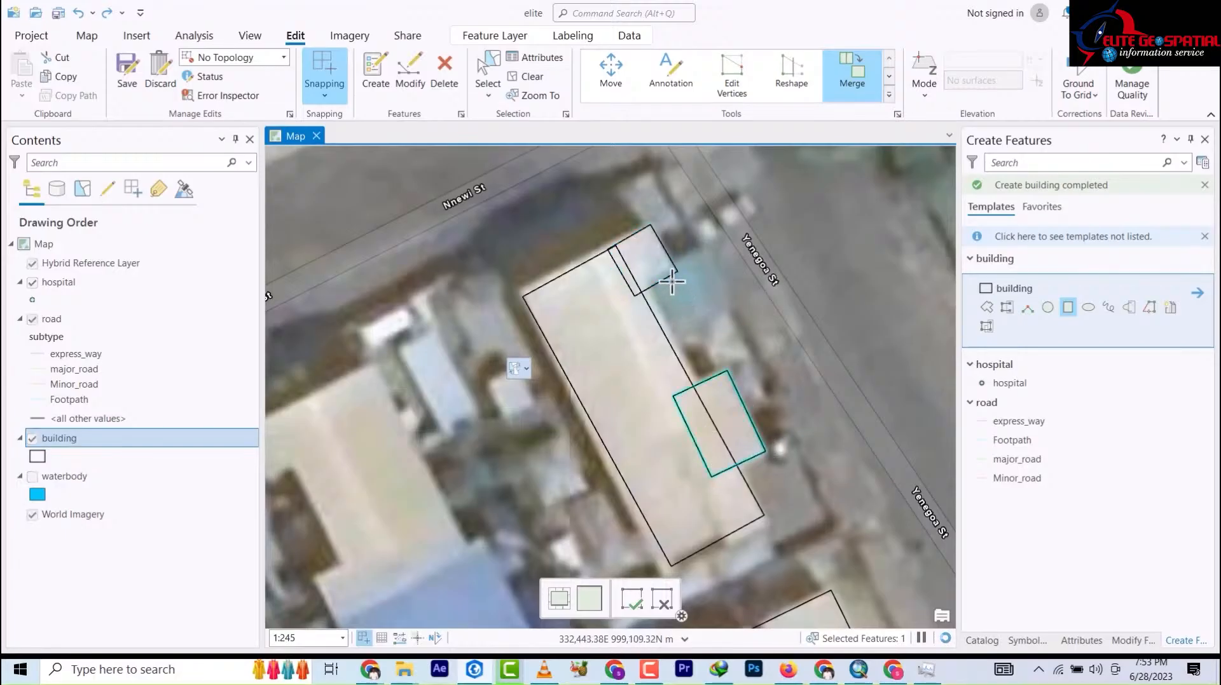
- Merge the main rectangle and its two overlapping extensions beside Yenegoa St into one building feature
scroll(661, 264, "down", 5)
scroll(659, 262, "down", 2)
scroll(661, 264, "up", 4)
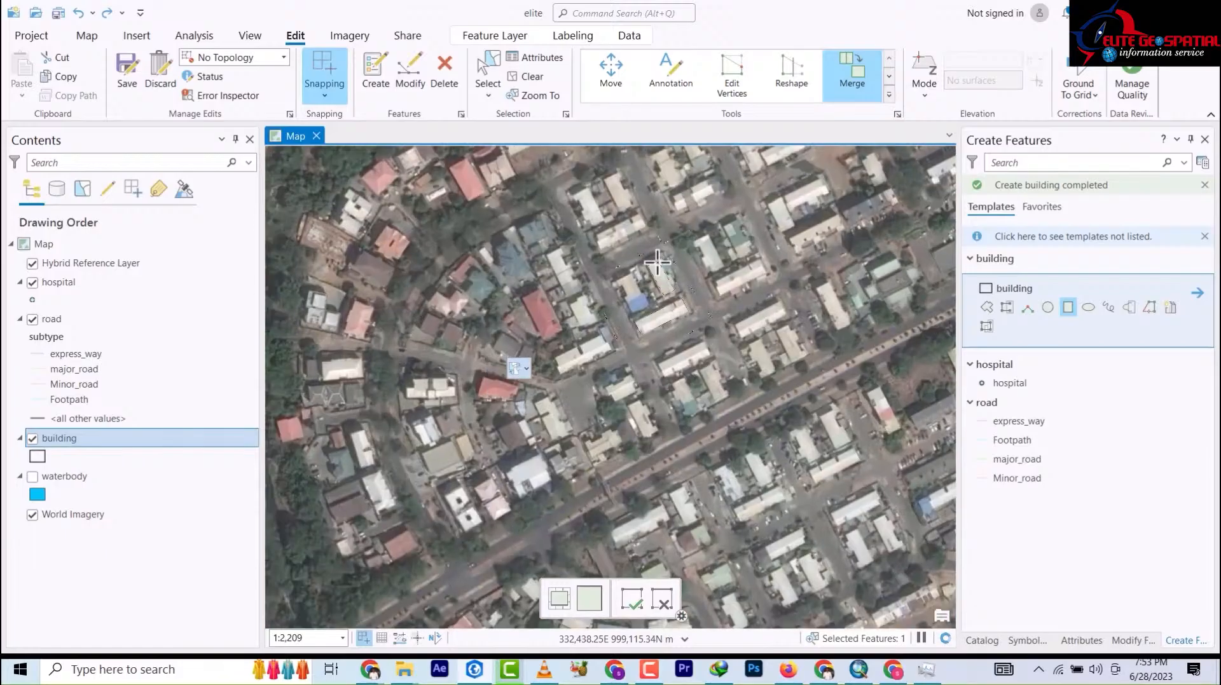
scroll(661, 264, "up", 2)
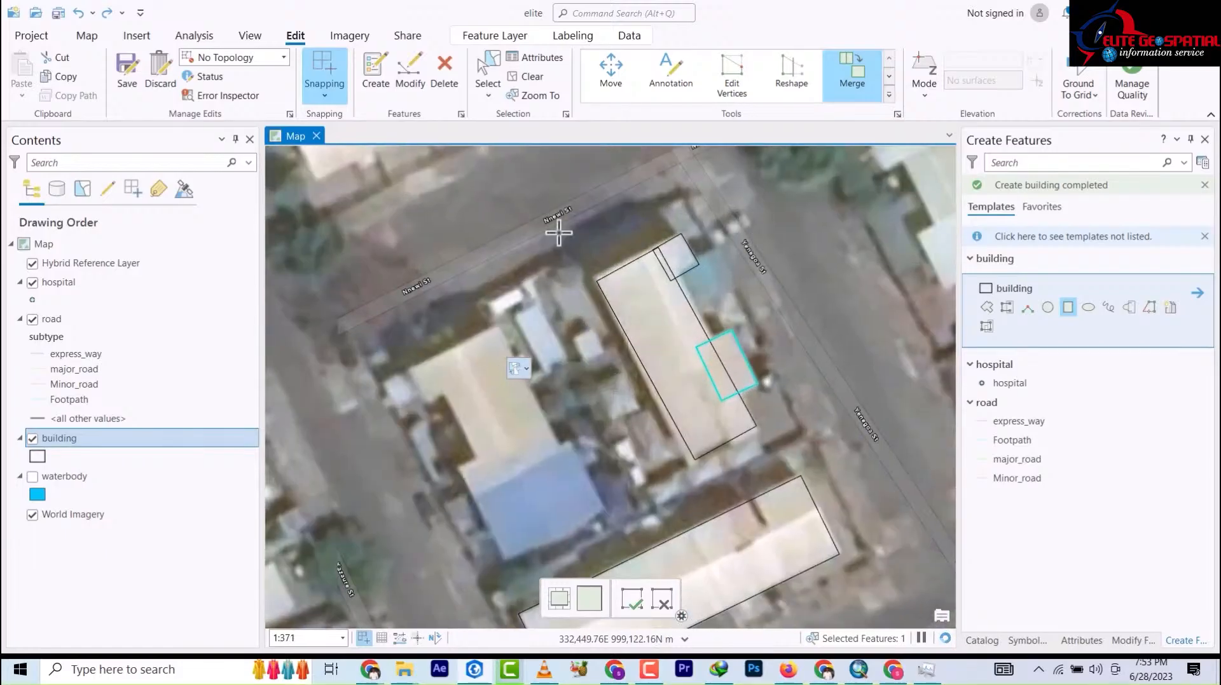
left_click(488, 79)
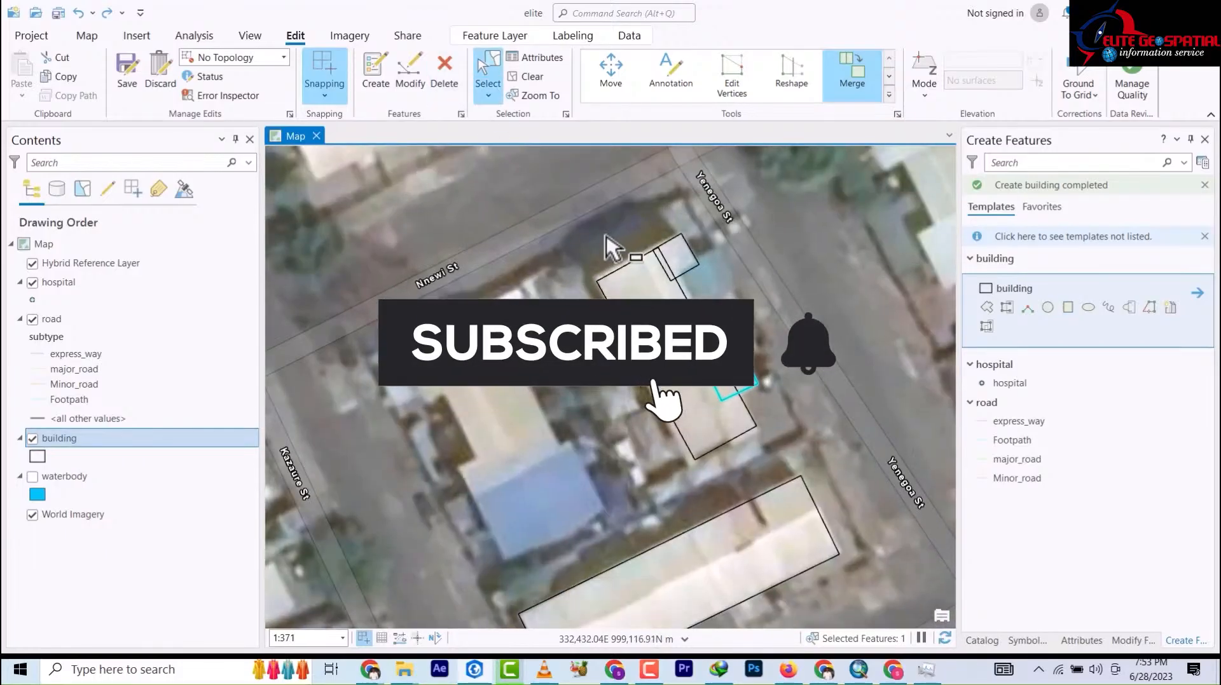
left_click_drag(606, 233, 726, 407)
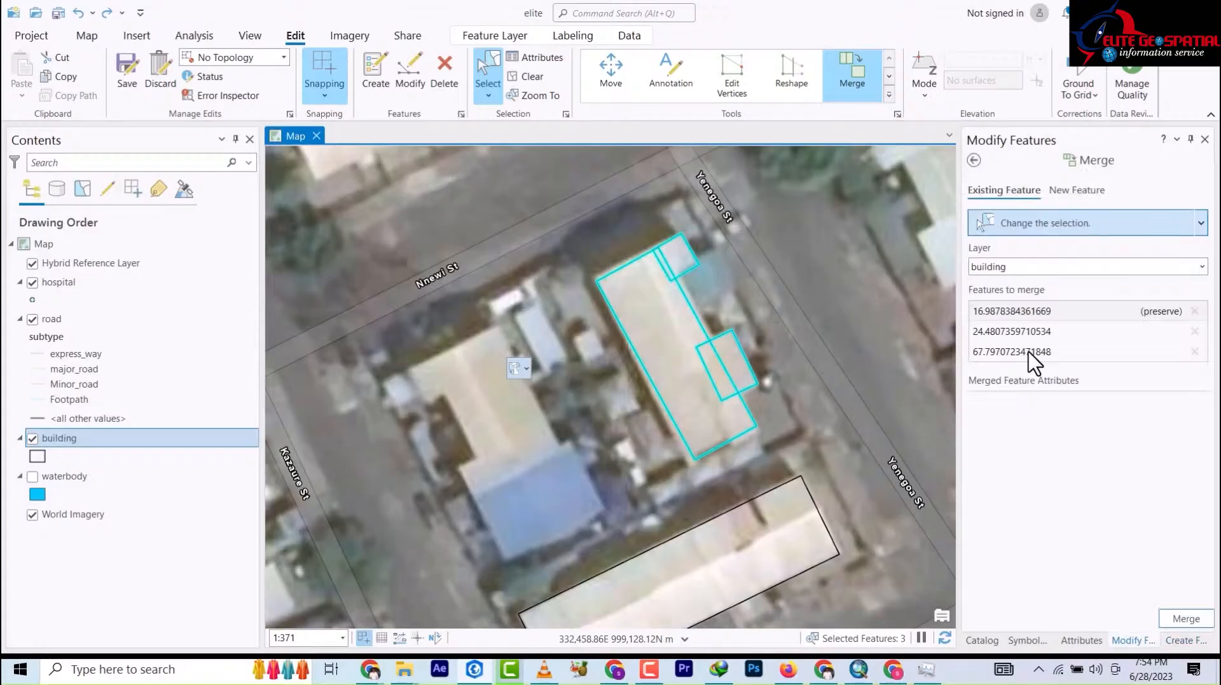
left_click(1187, 620)
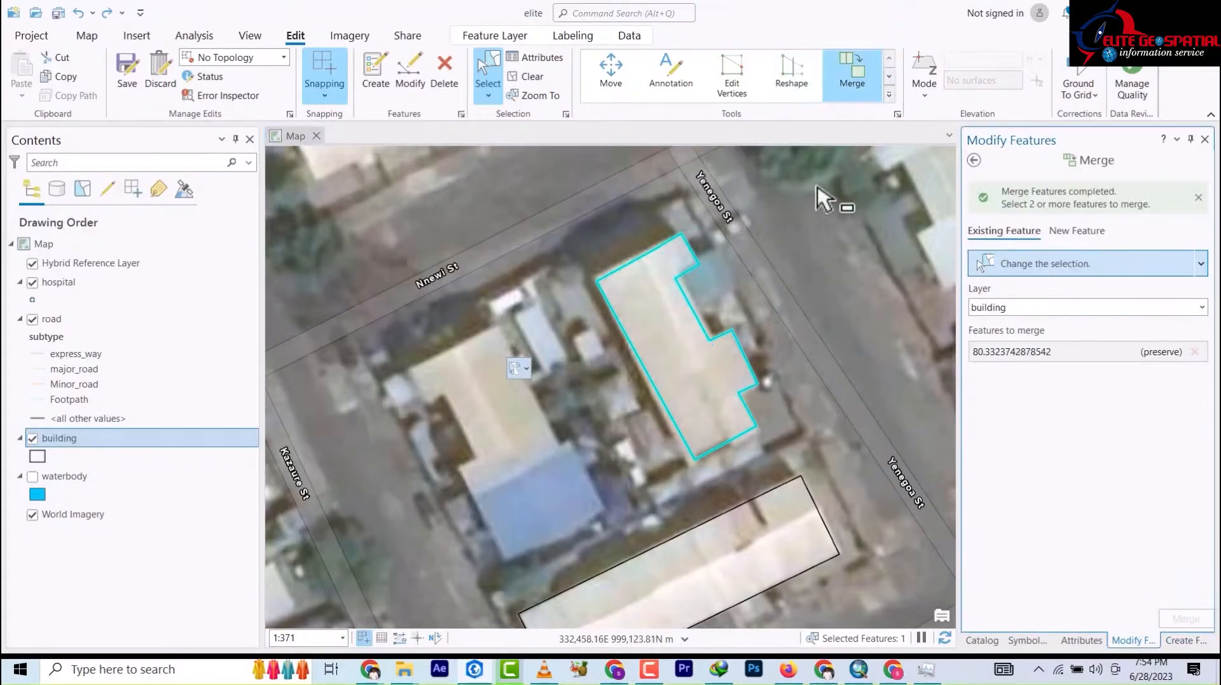
- Digitize the long building north of Bendel St, between Yenegoa St and Jalingo St, with the building template's Rectangle tool
left_click(372, 80)
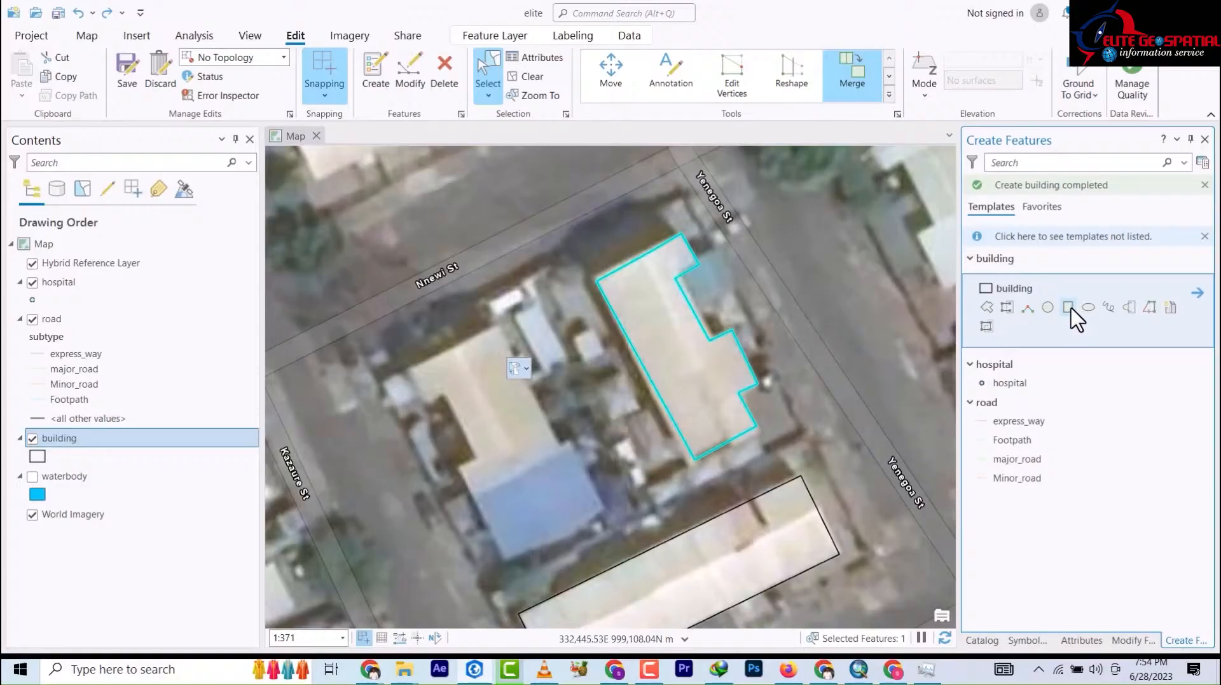
scroll(831, 331, "down", 3)
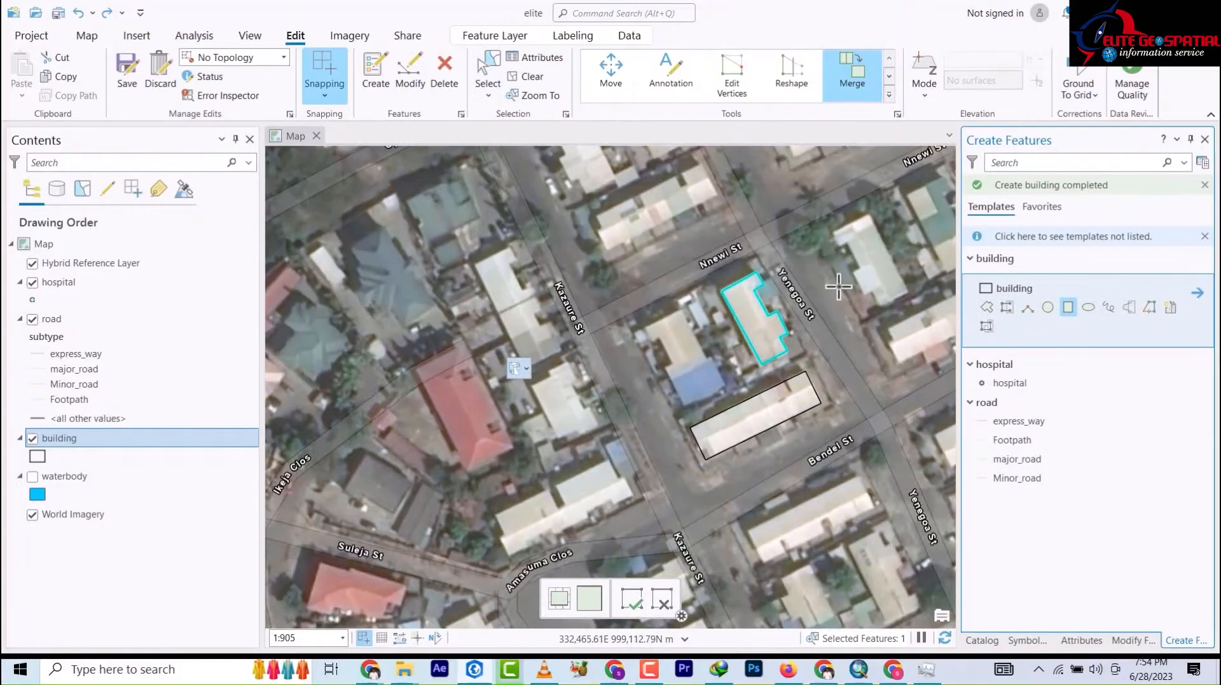
left_click_drag(838, 285, 626, 286)
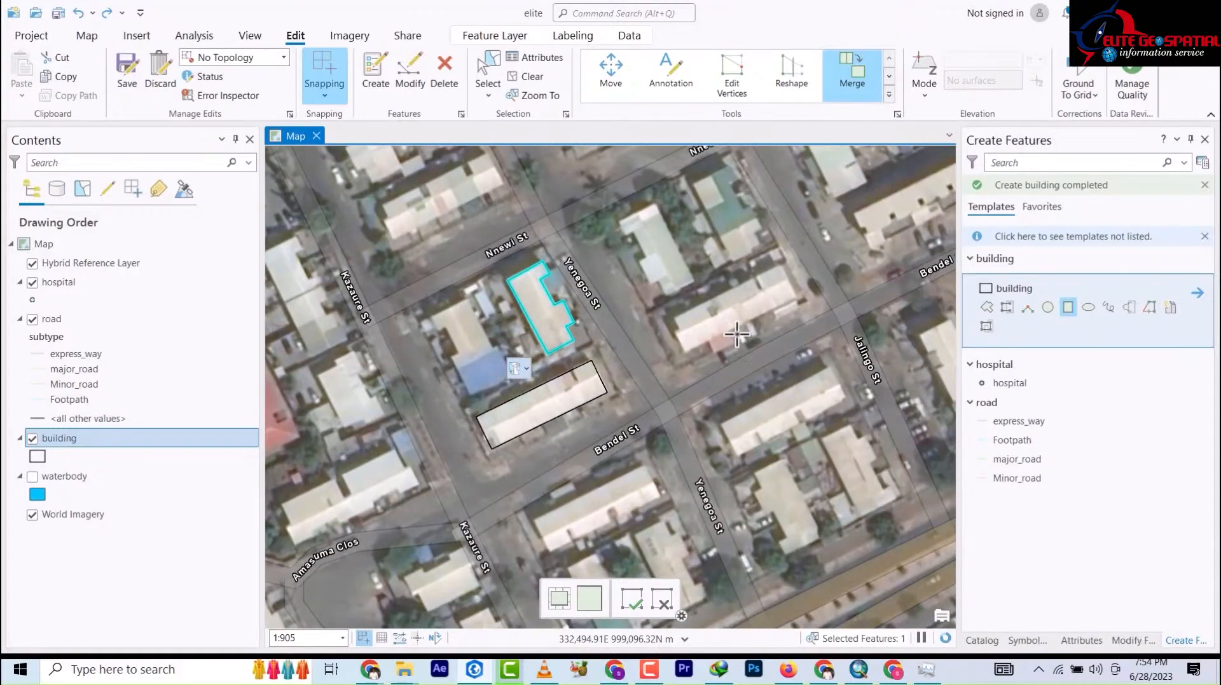
scroll(770, 290, "up", 4)
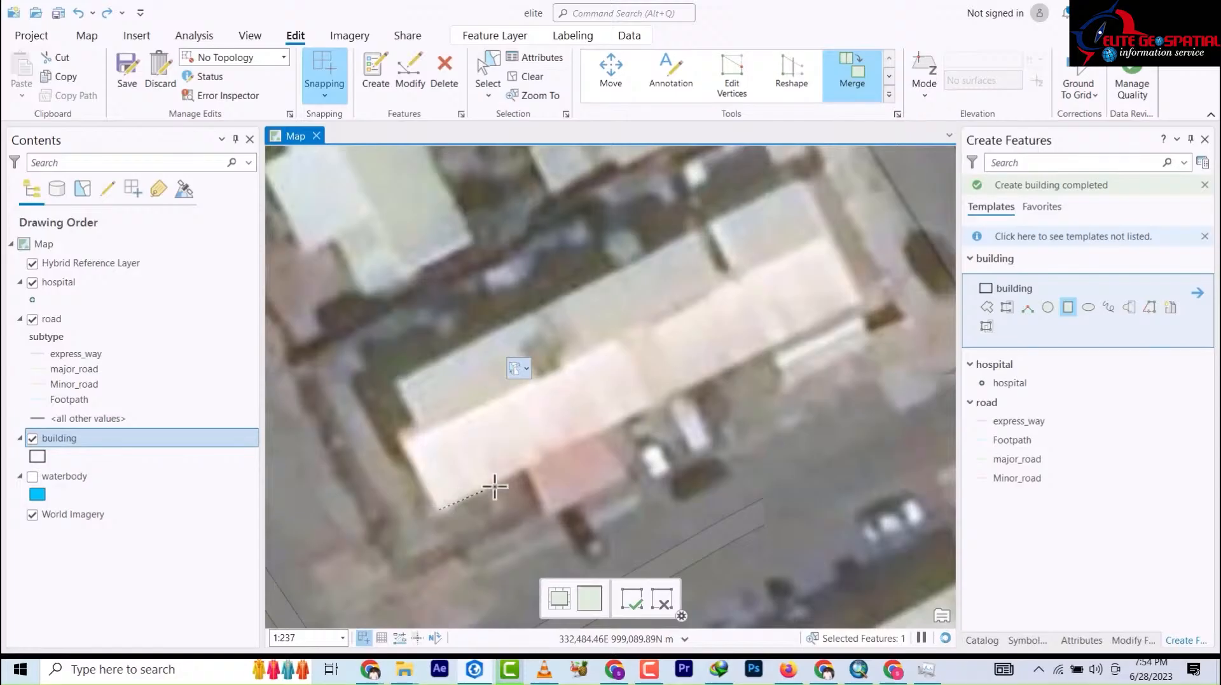
left_click(853, 304)
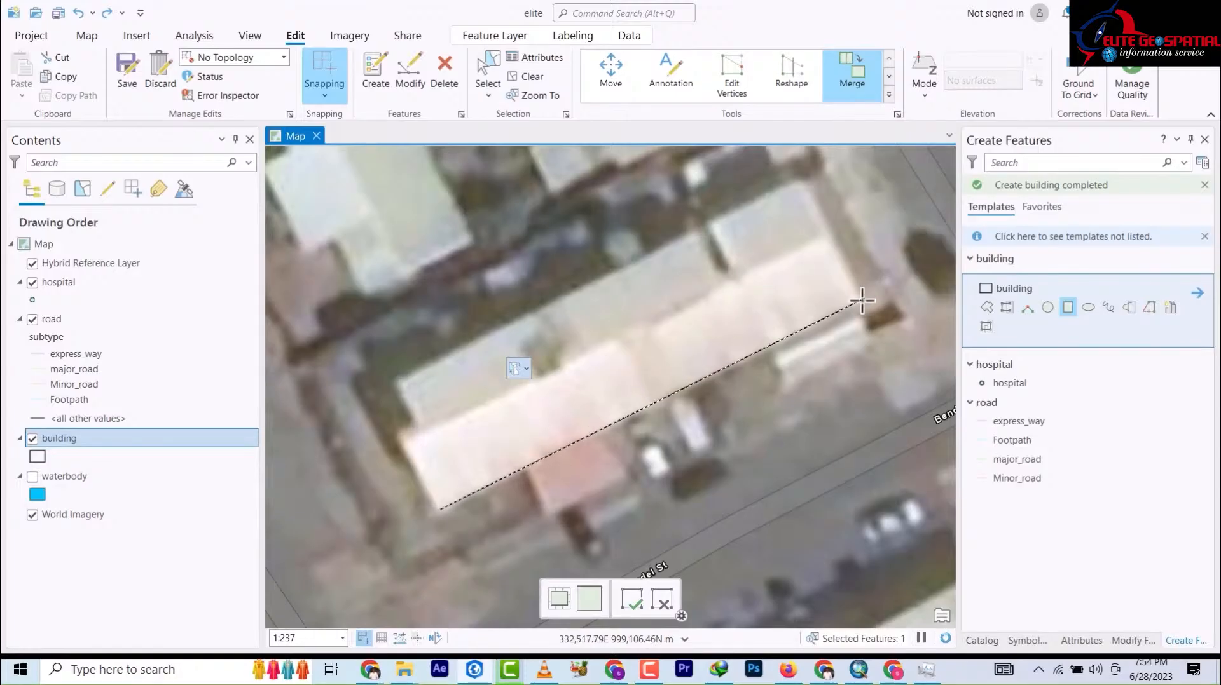
left_click(795, 182)
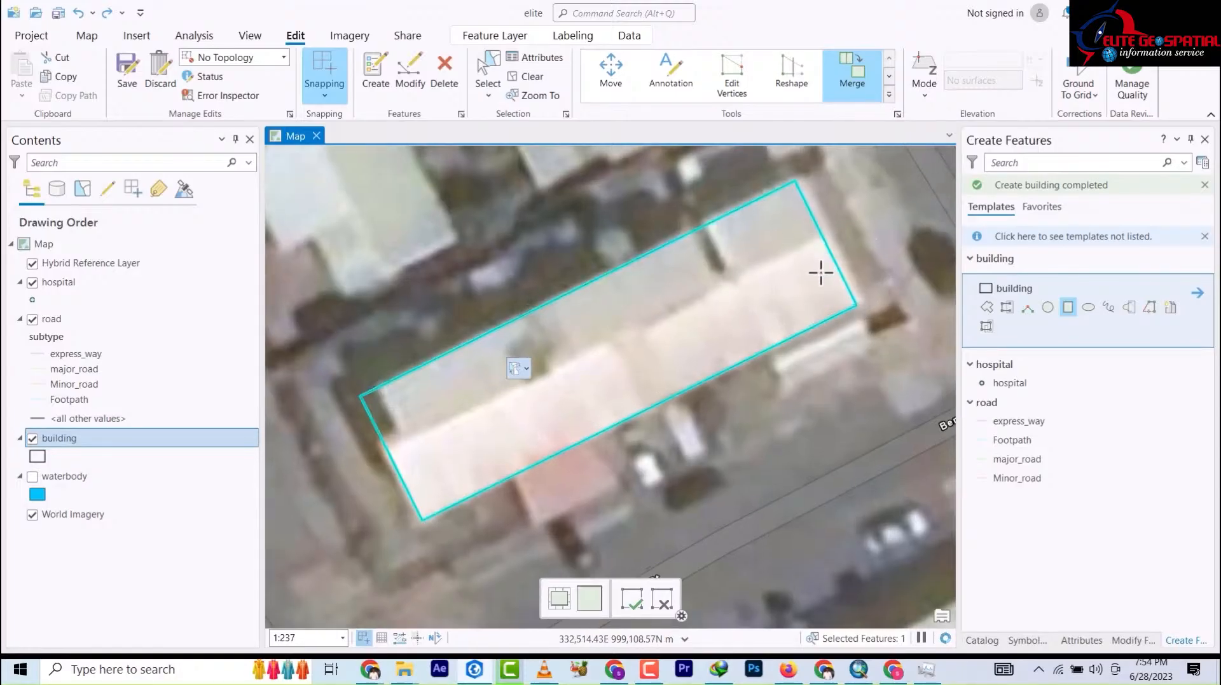
- Digitize the two smaller buildings directly north of the long Bendel St building, east of Yenegoa St, as rectangles
scroll(820, 274, "down", 3)
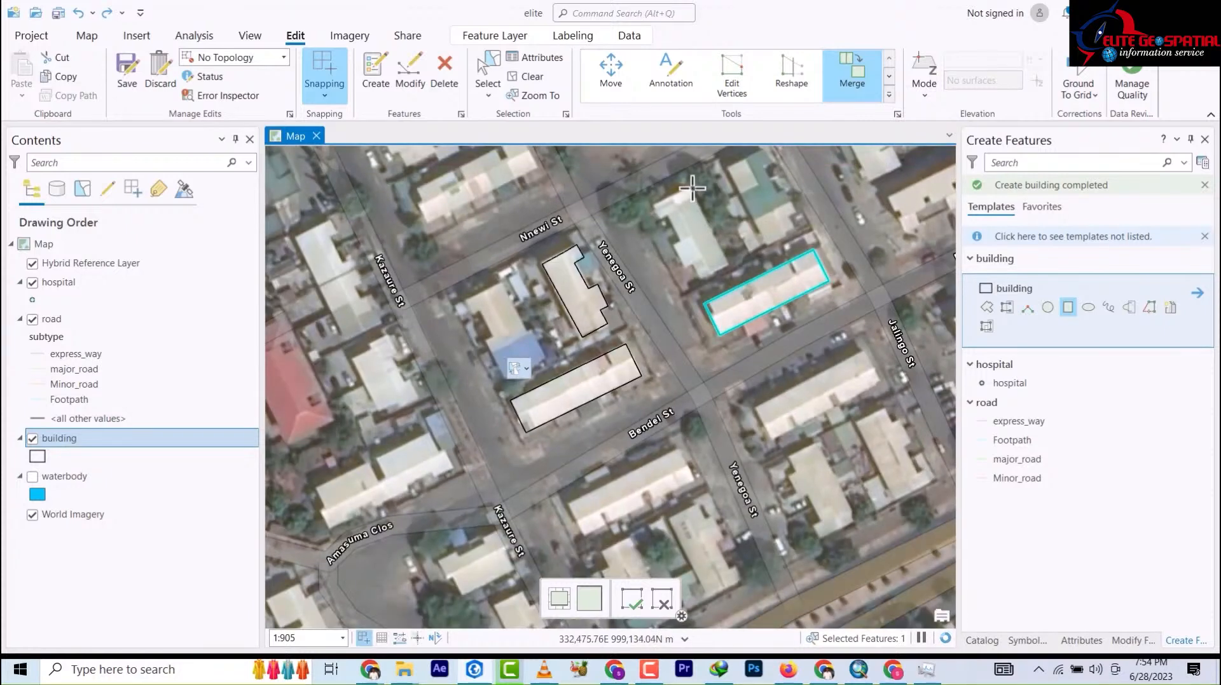
left_click(728, 267)
left_click(702, 278)
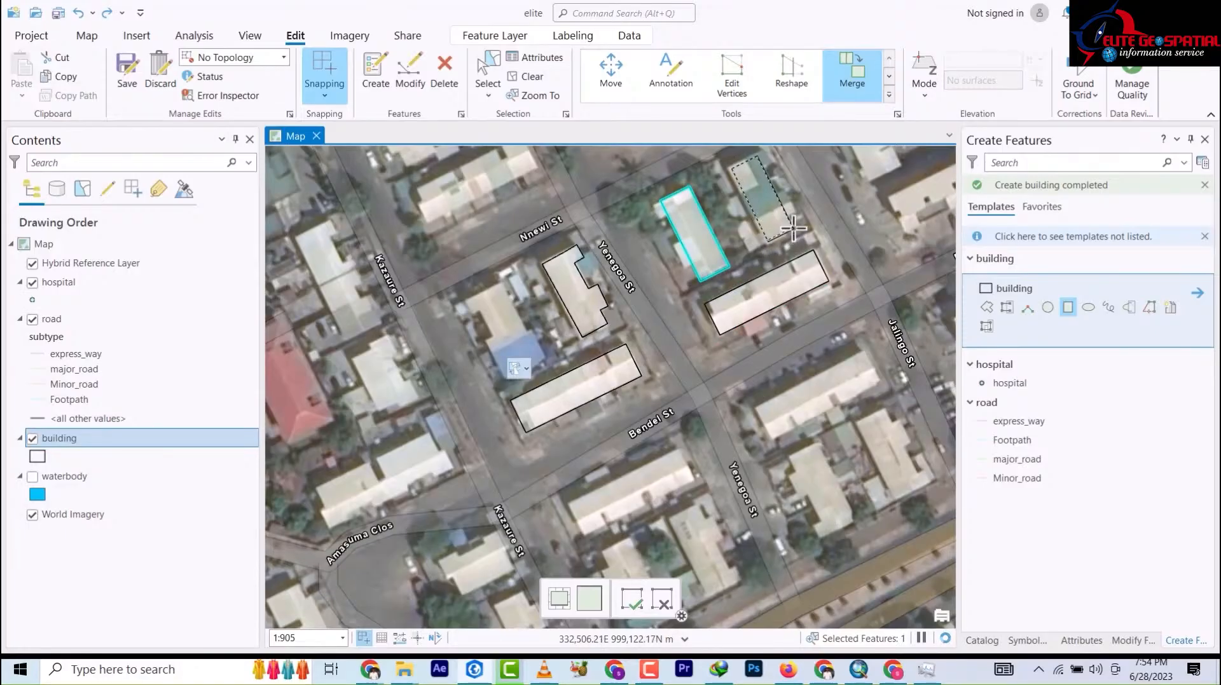
left_click(790, 228)
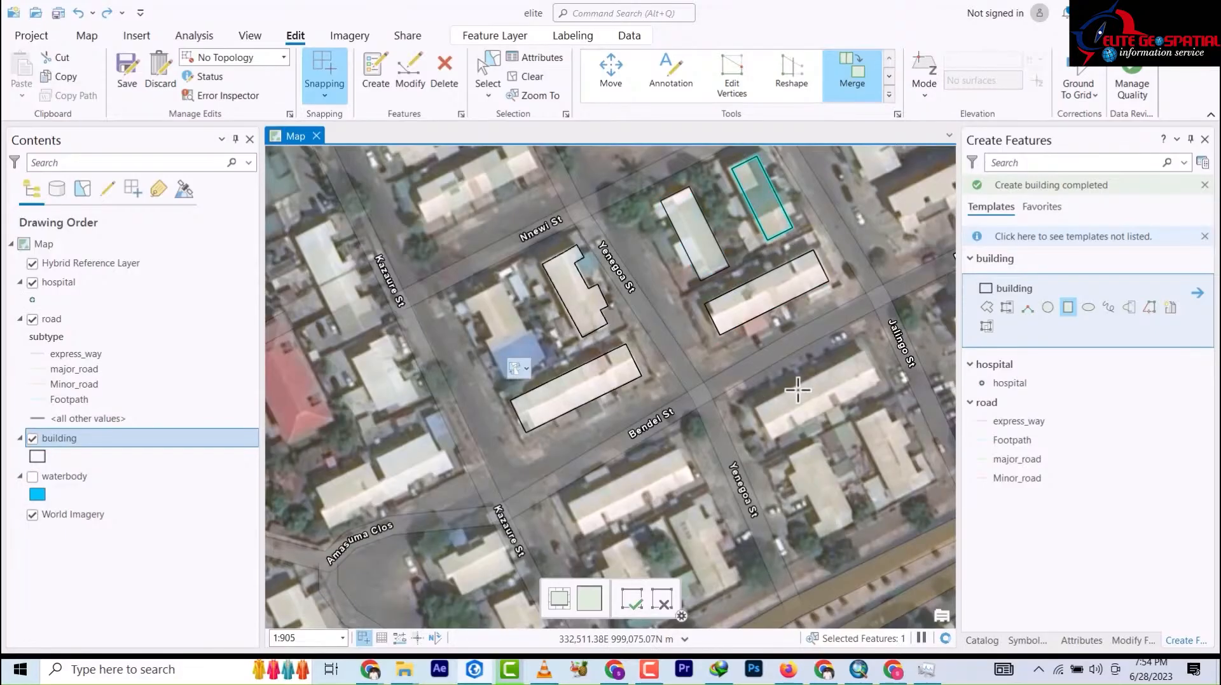
- Digitize the two long buildings directly south of Bendel St, one on each side of Yenegoa St, as building rectangles
left_click(756, 407)
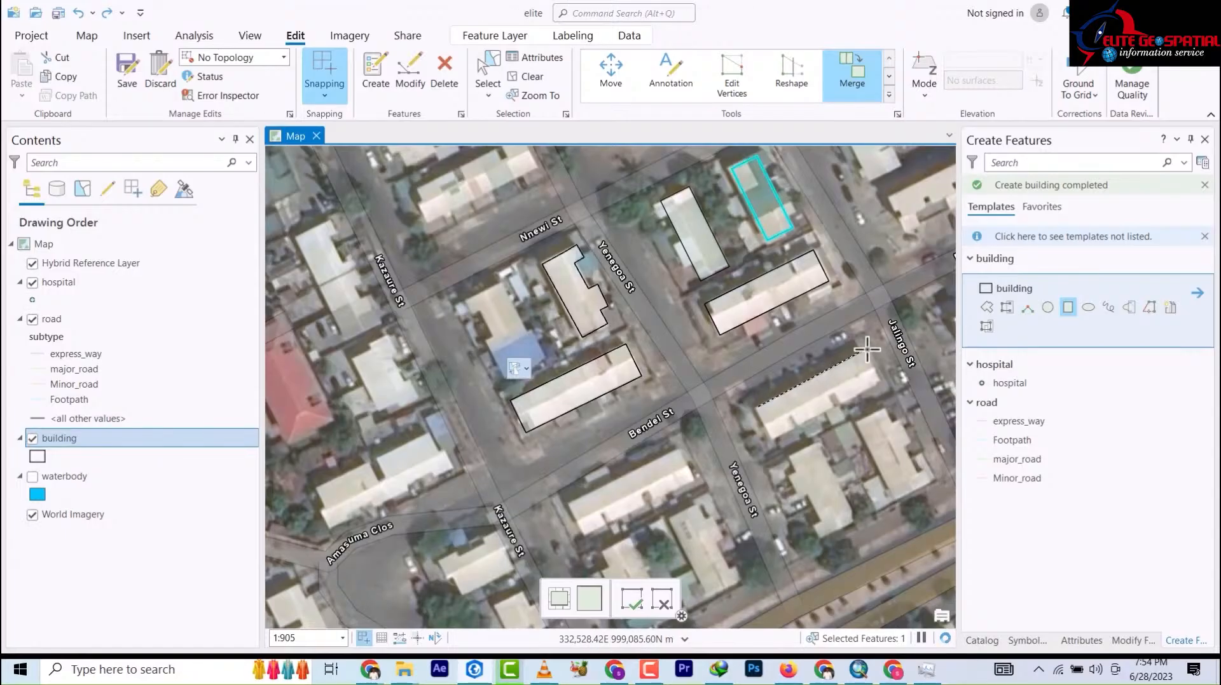
left_click(864, 350)
left_click(882, 384)
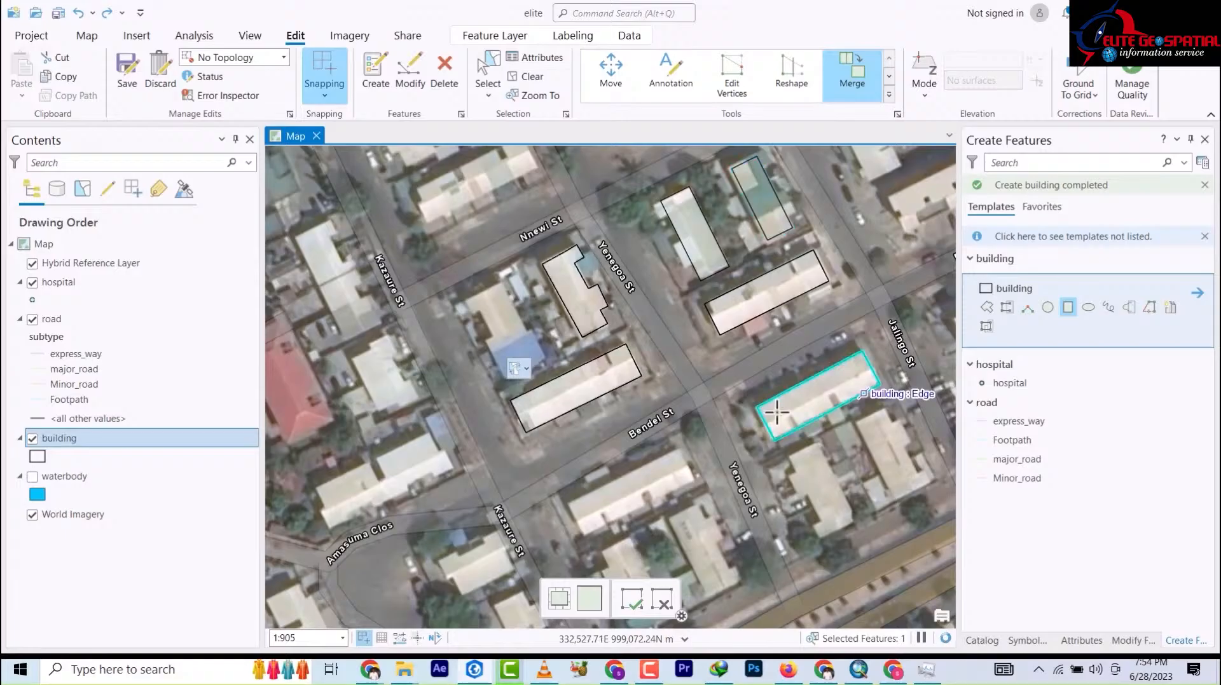
left_click(570, 500)
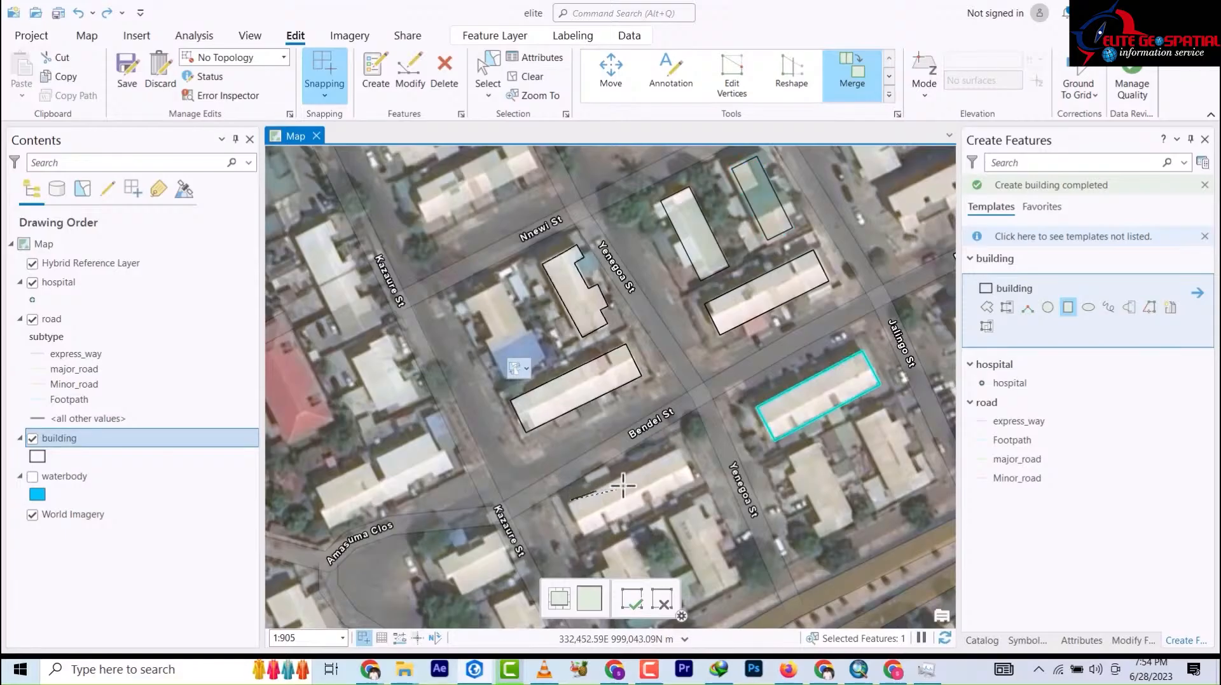
left_click(680, 448)
left_click(695, 482)
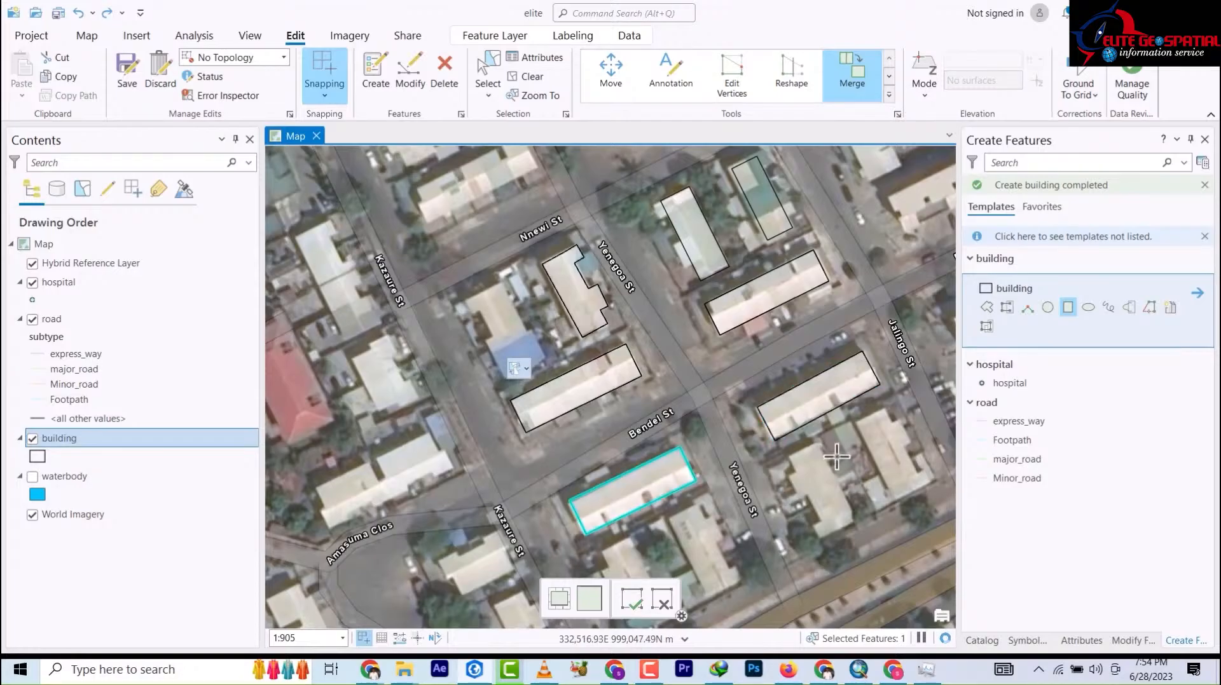
- Digitize the two smaller buildings south of the long Bendel St building, between Yenegoa St and Jalingo St, as rectangles
left_click(855, 520)
left_click(848, 527)
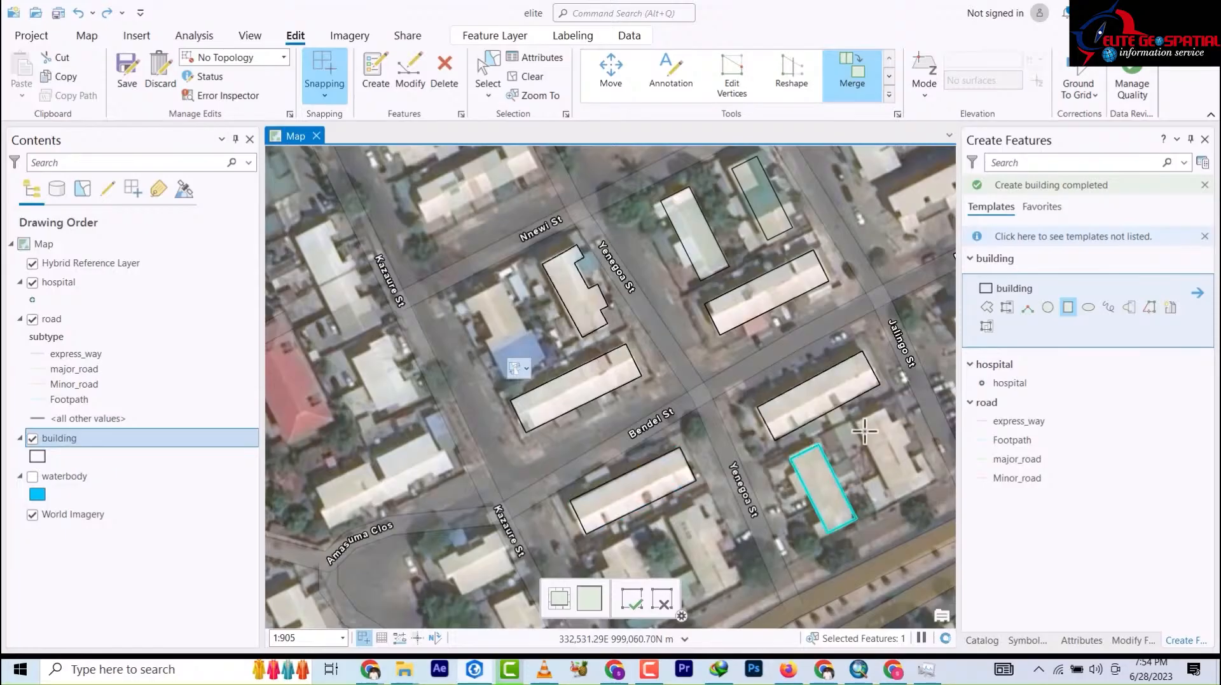
left_click(890, 496)
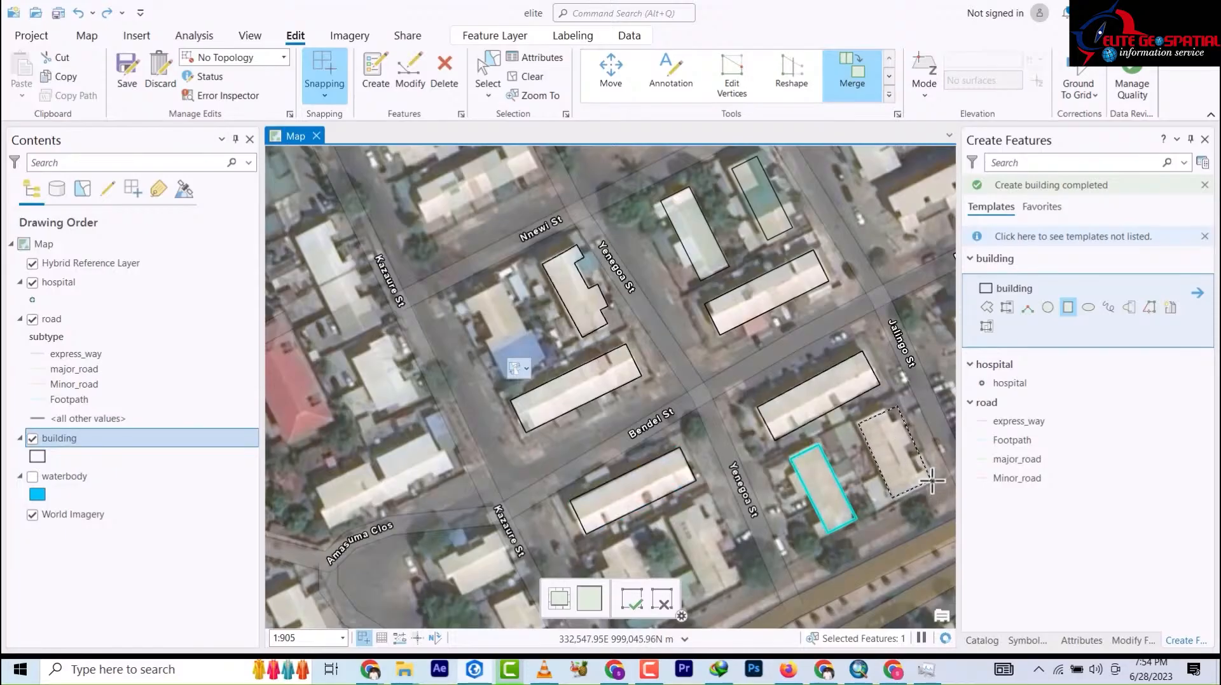
left_click(929, 478)
- Draw overlapping rectangles for the northeast and southeast wings of the courtyard building southeast of Ibadan St, beside the bare rectangular field
scroll(736, 354, "up", 2)
scroll(741, 340, "down", 5)
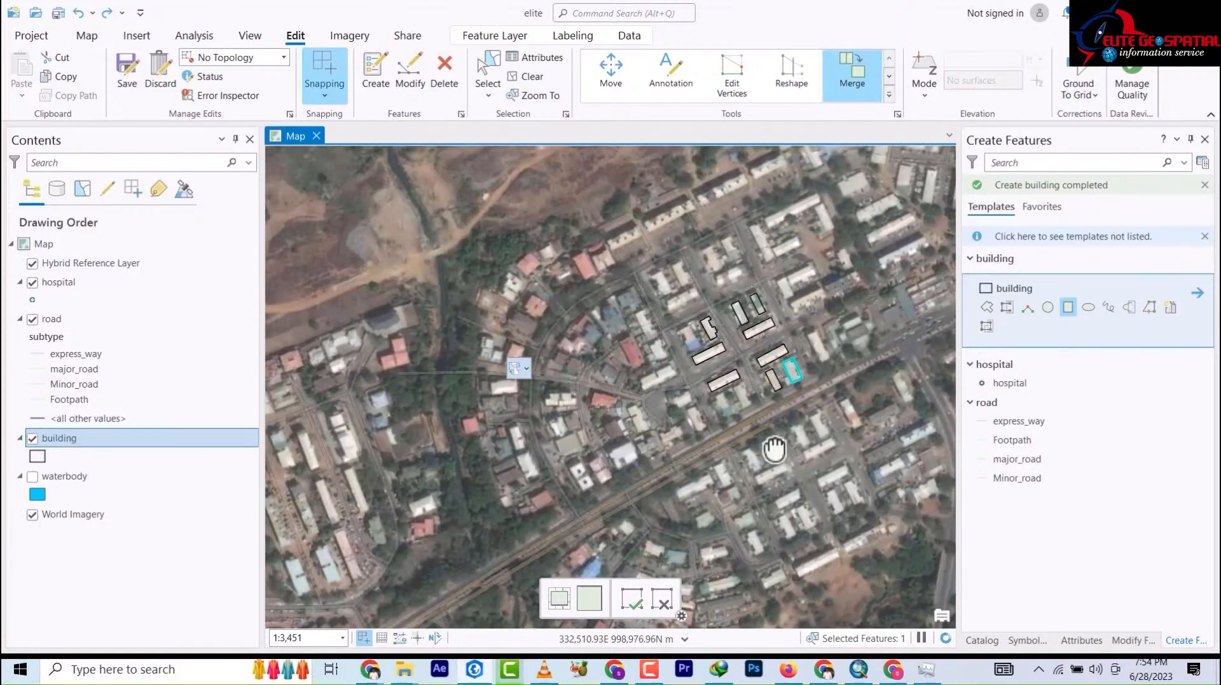
left_click_drag(771, 450, 664, 314)
left_click_drag(849, 375, 679, 265)
left_click_drag(839, 455, 658, 254)
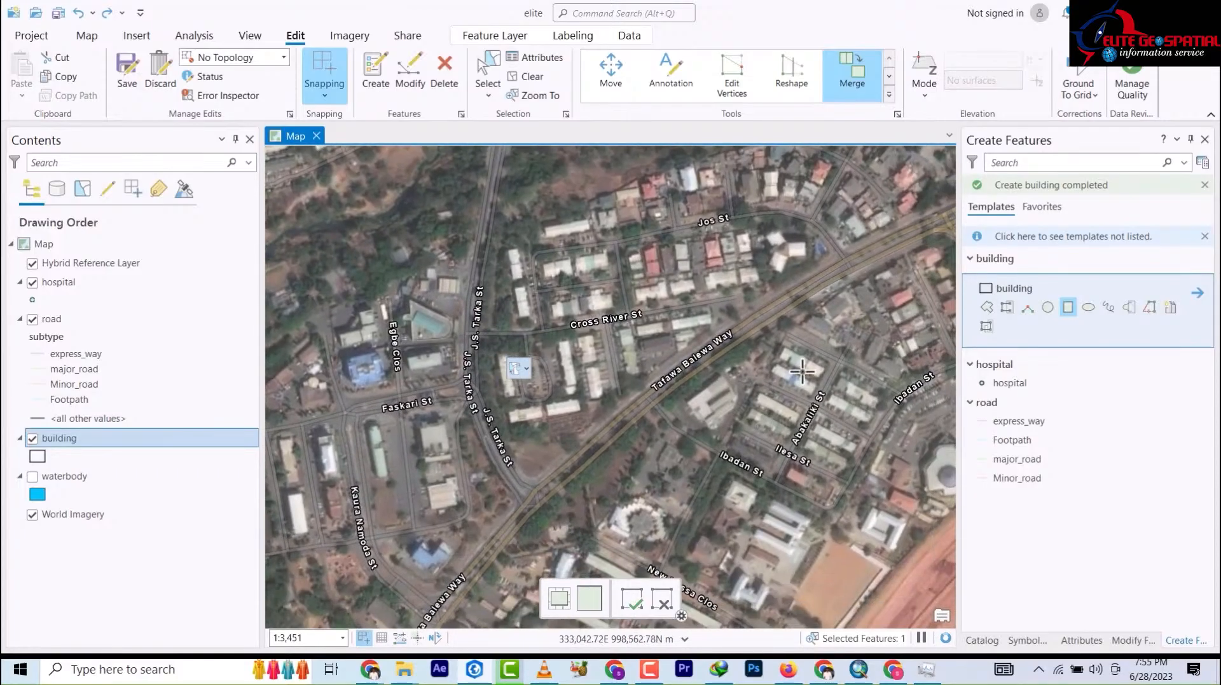
left_click_drag(805, 373, 681, 311)
scroll(743, 456, "down", 2)
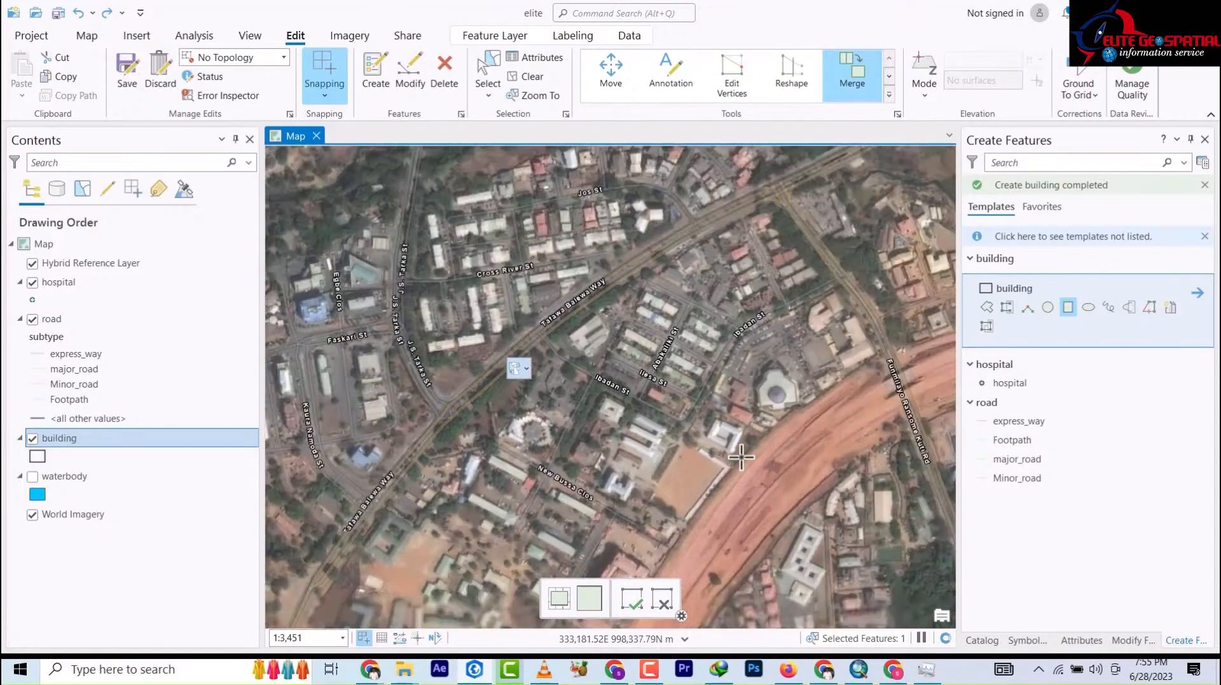
scroll(743, 461, "up", 2)
scroll(731, 473, "up", 1)
scroll(731, 473, "up", 4)
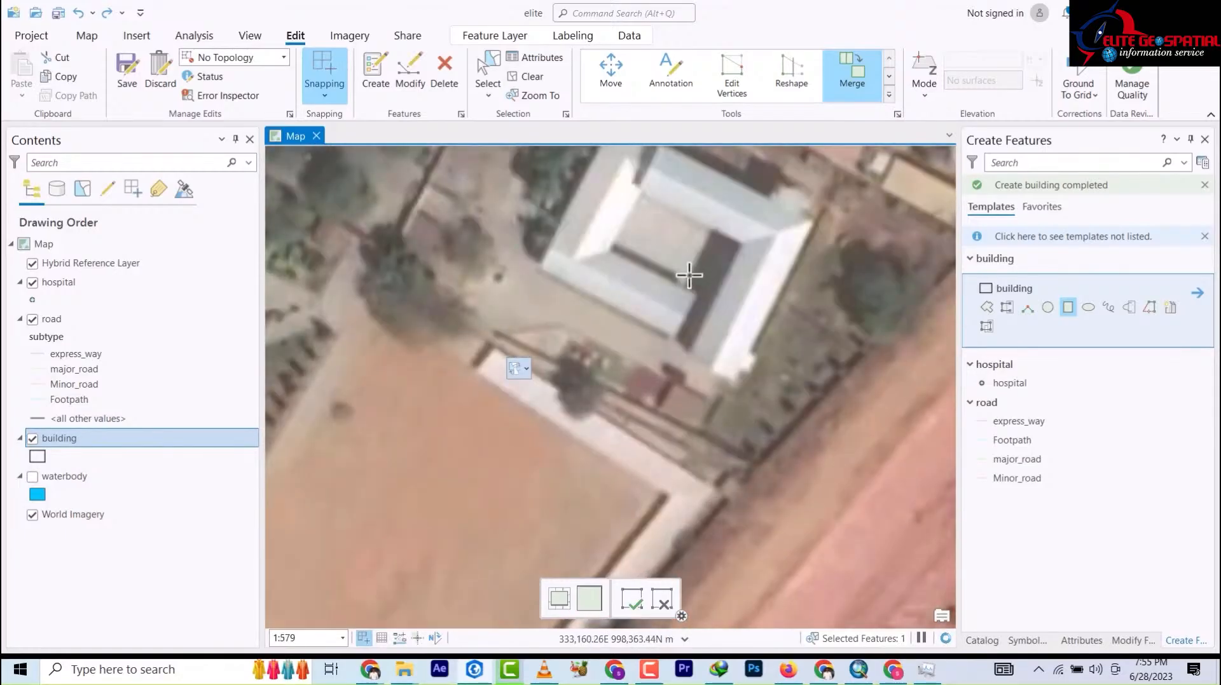
left_click_drag(690, 269, 669, 305)
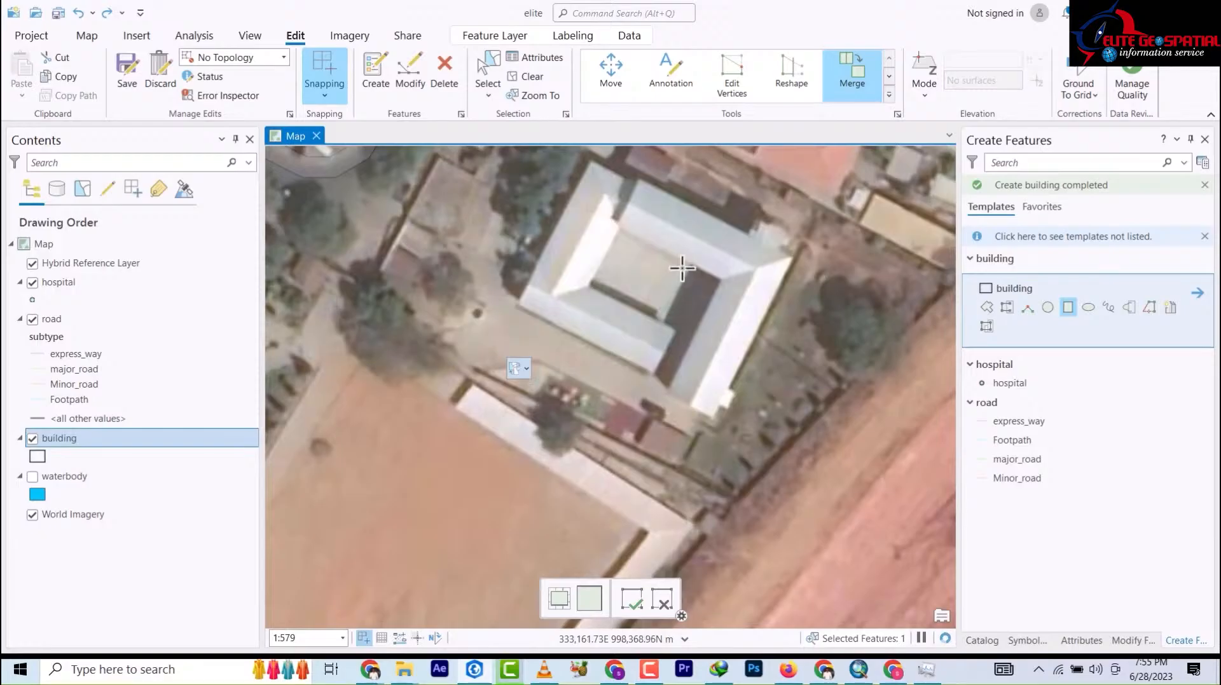
left_click(793, 260)
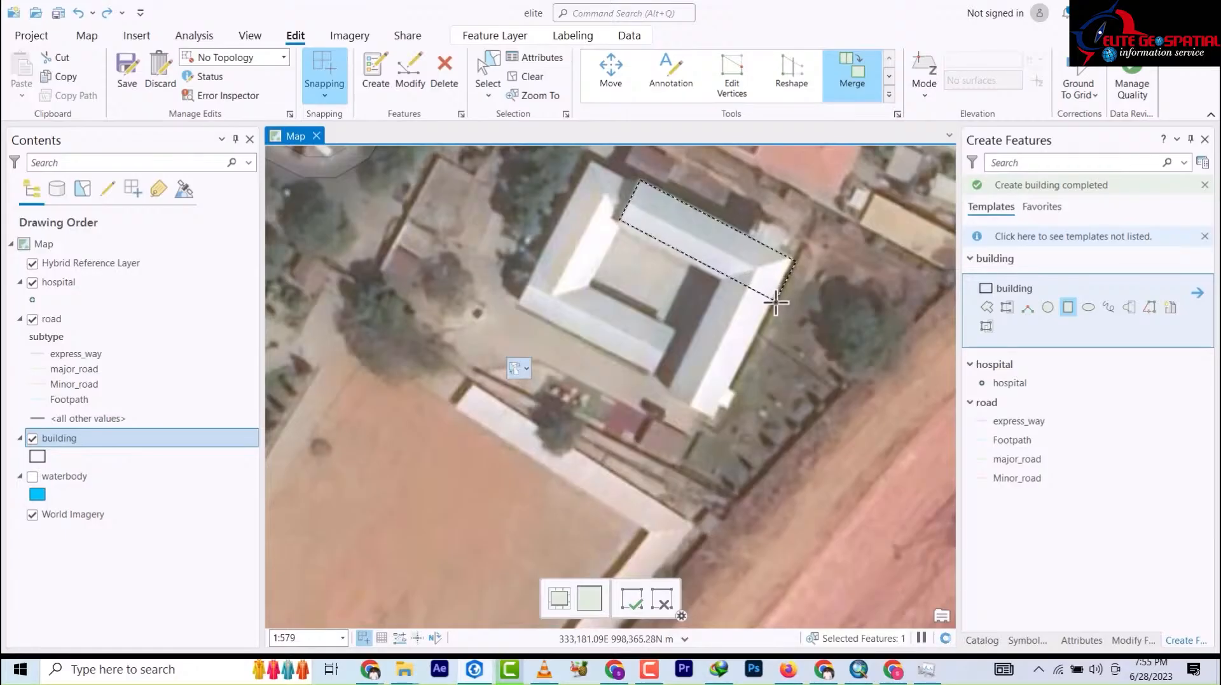
left_click(776, 303)
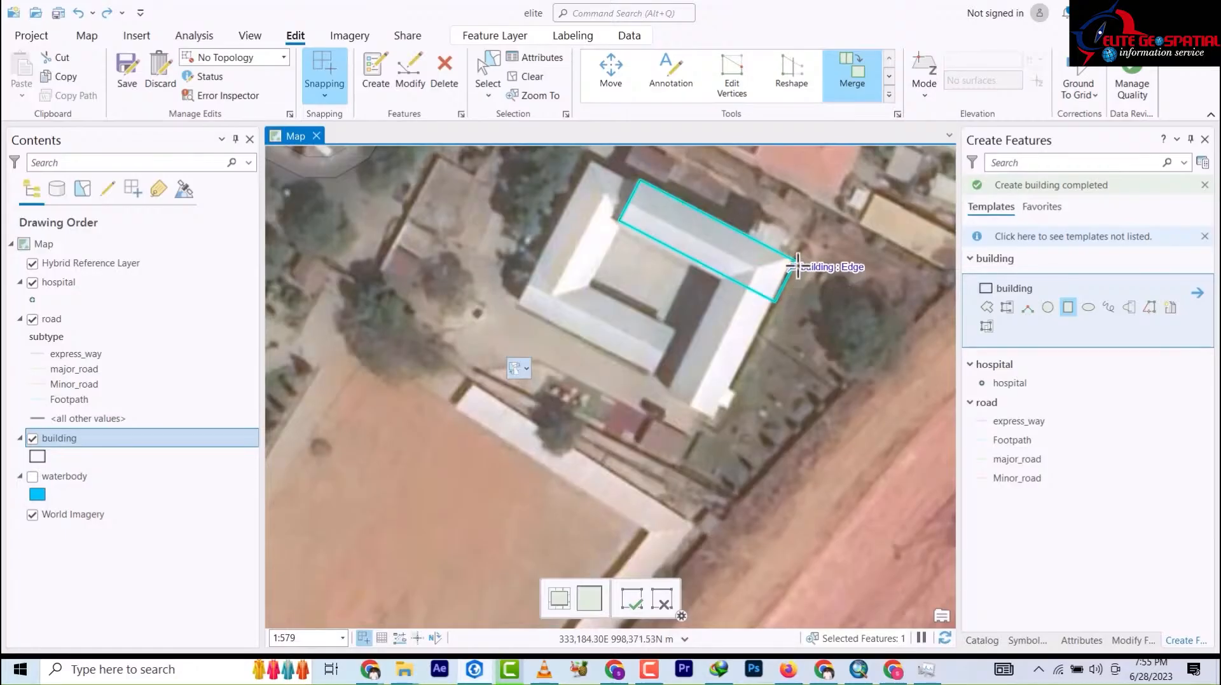
left_click(793, 260)
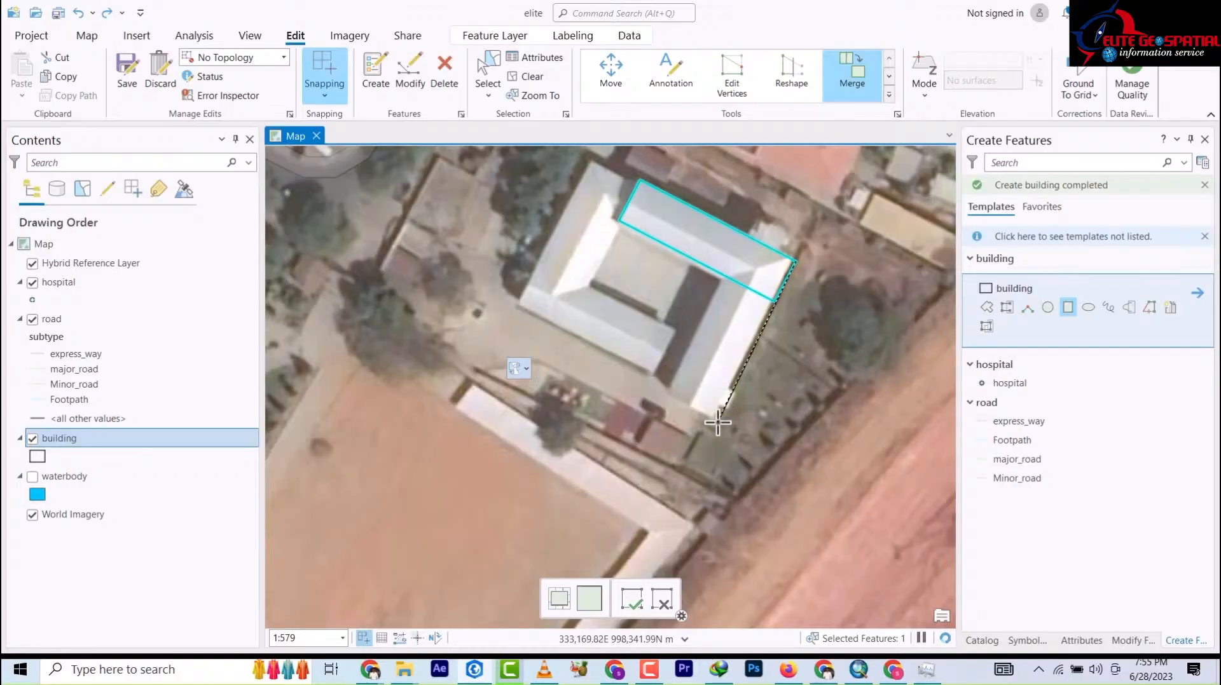
left_click(691, 415)
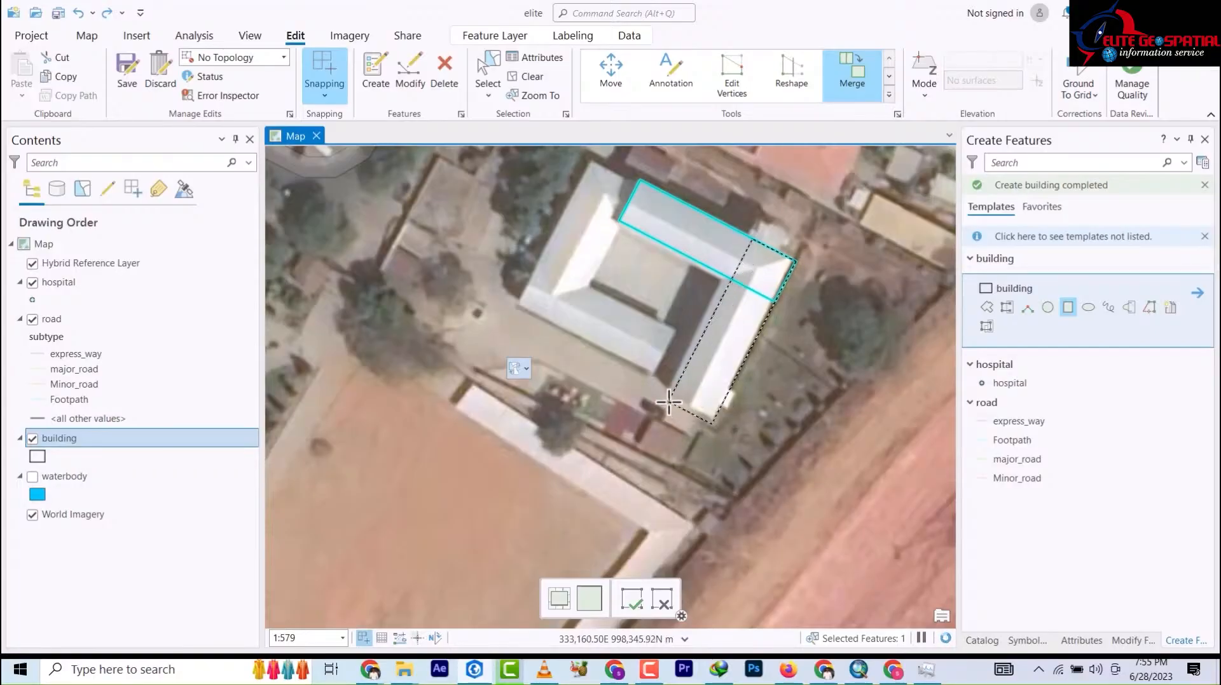
left_click(668, 402)
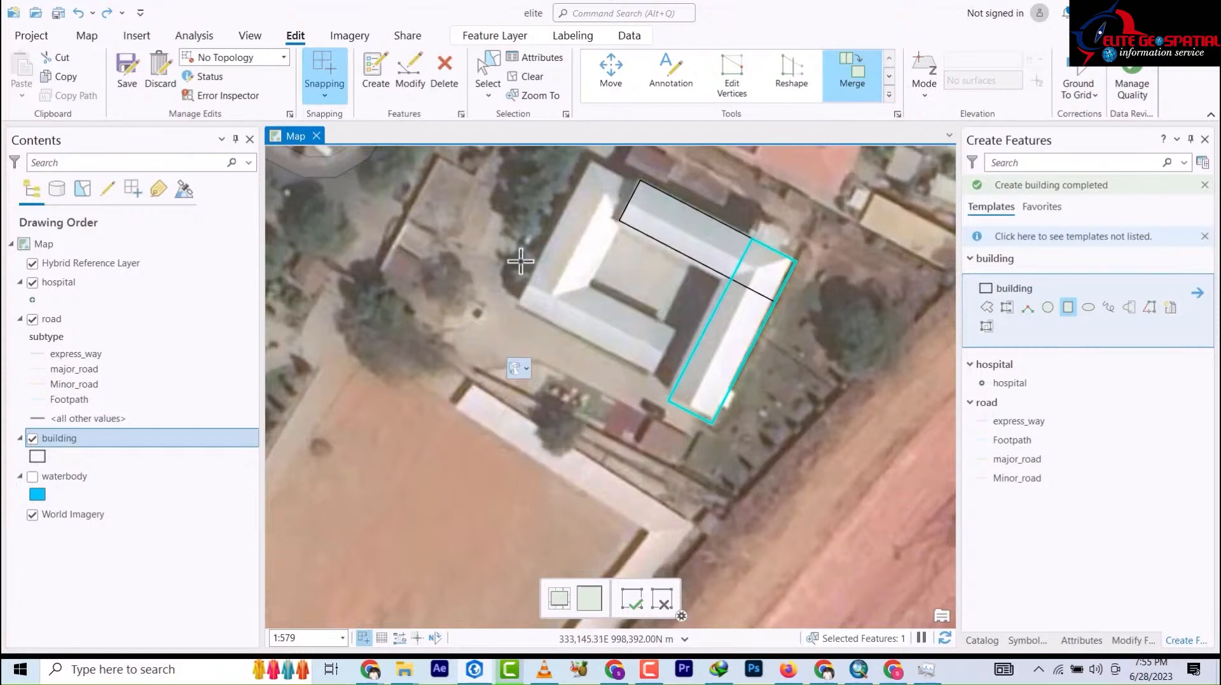
- Add rectangles for the northwest wing, the southwest wing and the inner block of the courtyard building
left_click(590, 165)
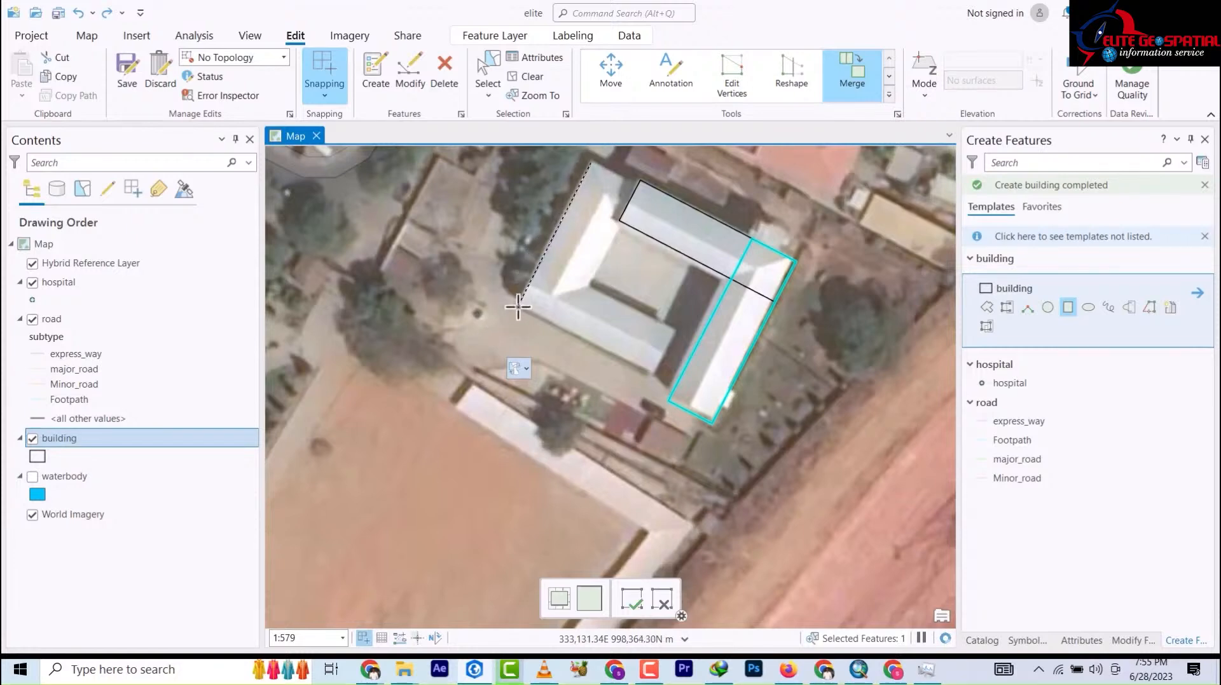
left_click(519, 304)
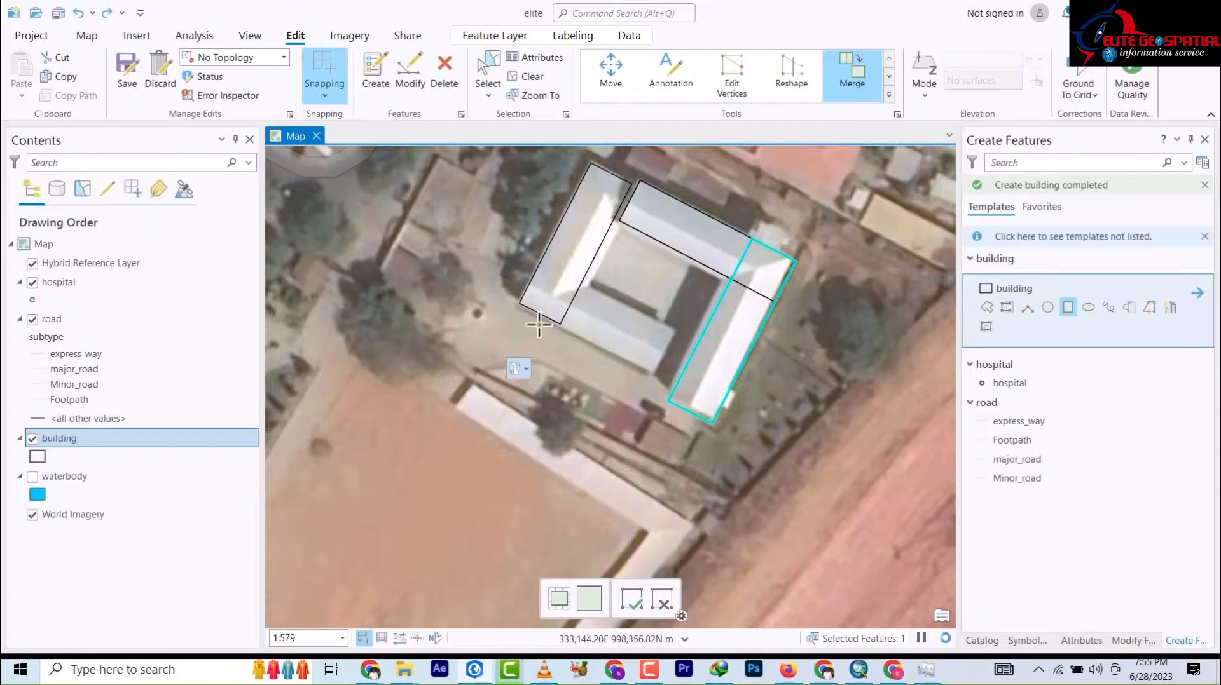
left_click(539, 319)
left_click(516, 305)
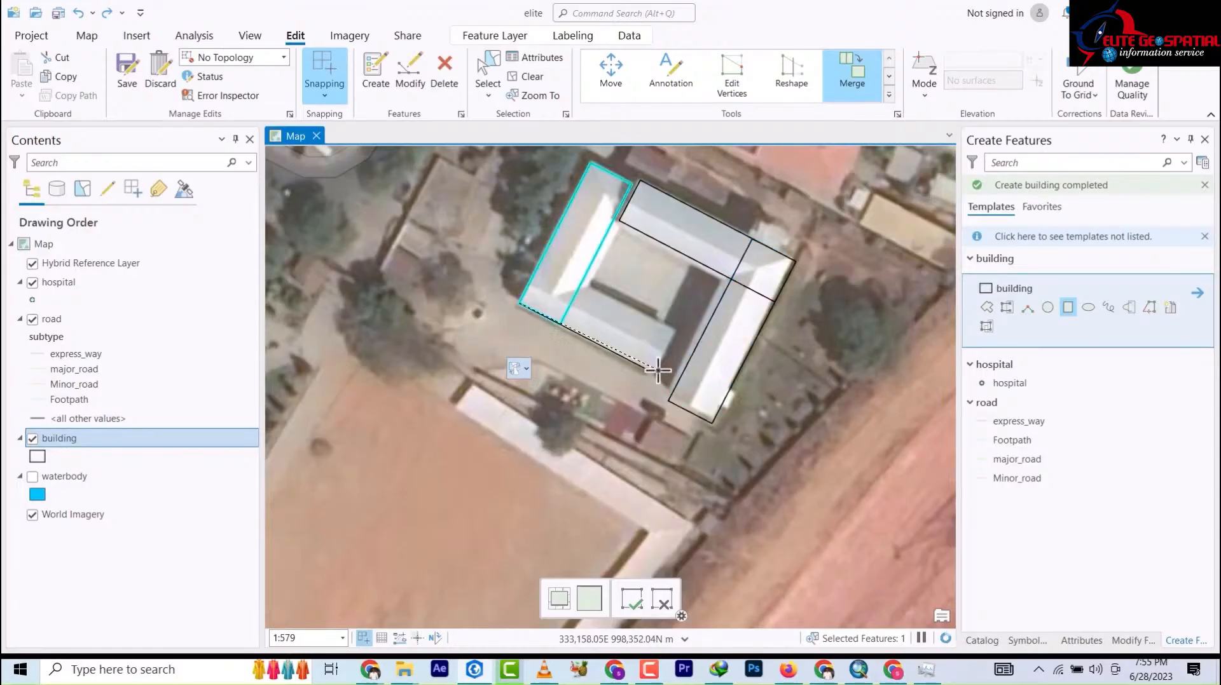
left_click(657, 370)
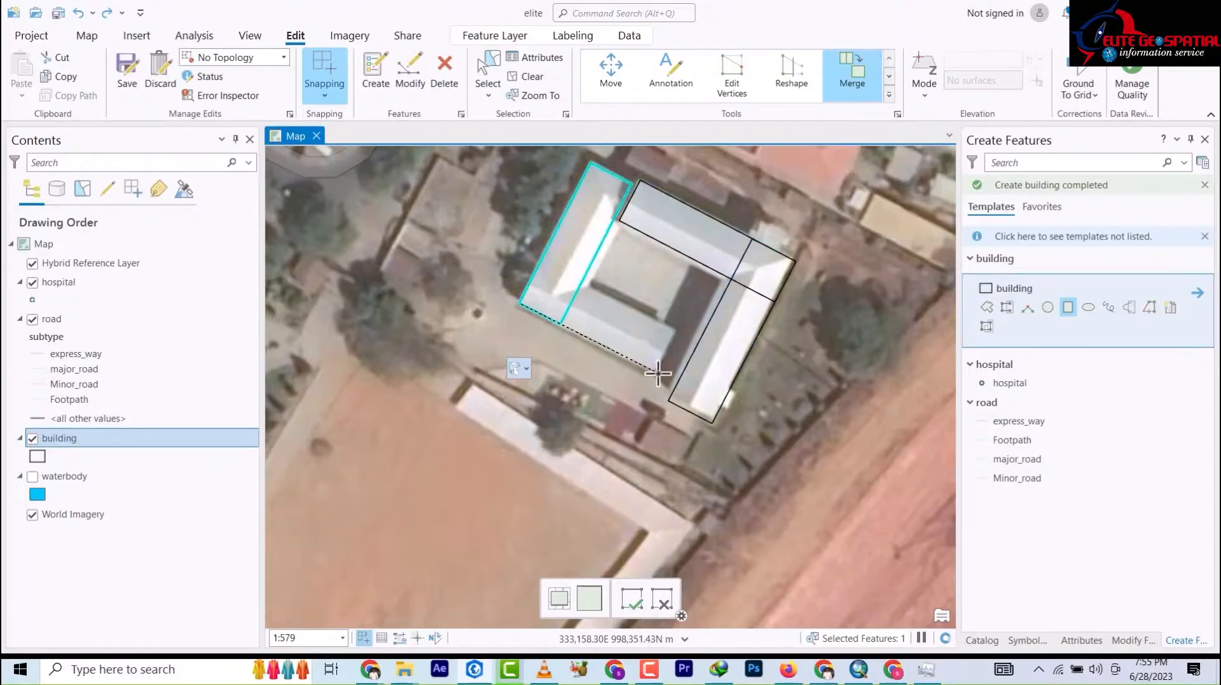
left_click(674, 333)
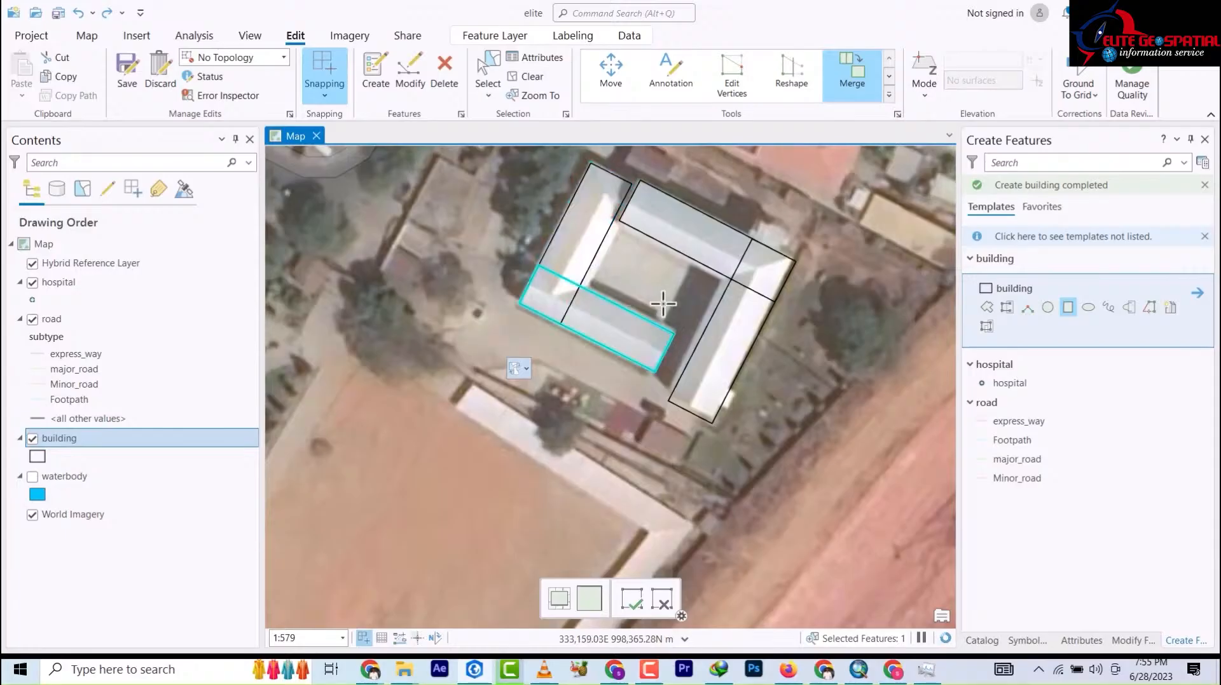
left_click(582, 277)
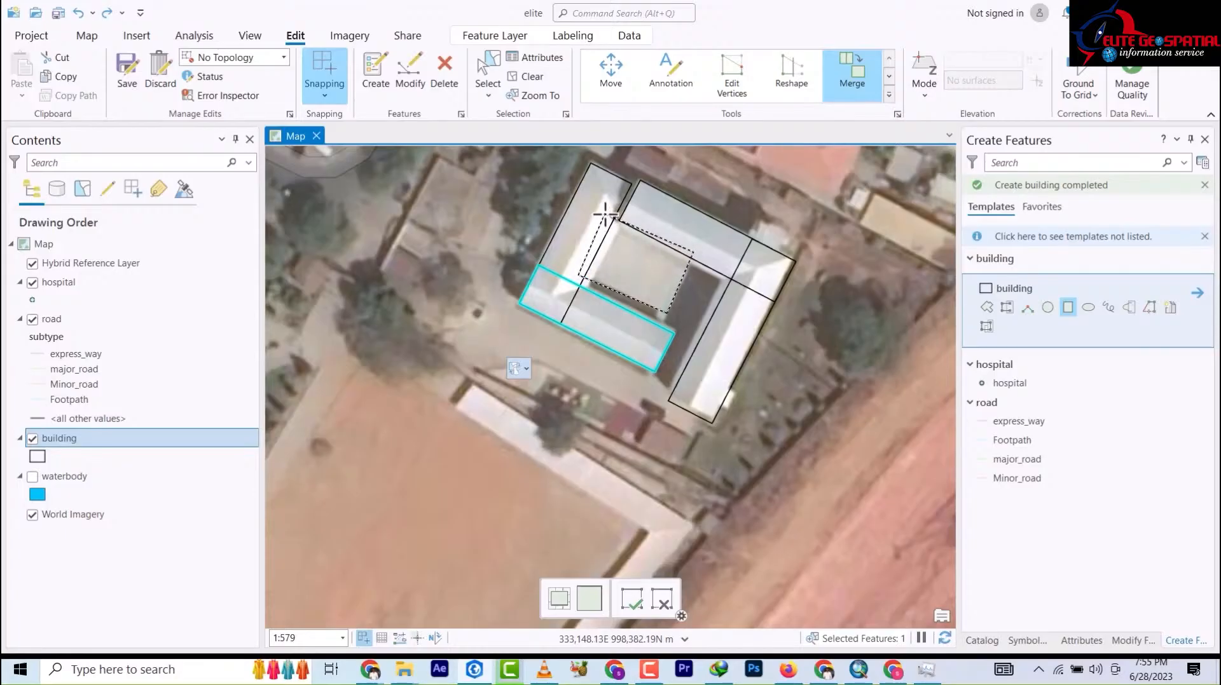
left_click(611, 217)
- Select the five overlapping rectangles of the courtyard building and merge them into one building feature
scroll(703, 353, "down", 3)
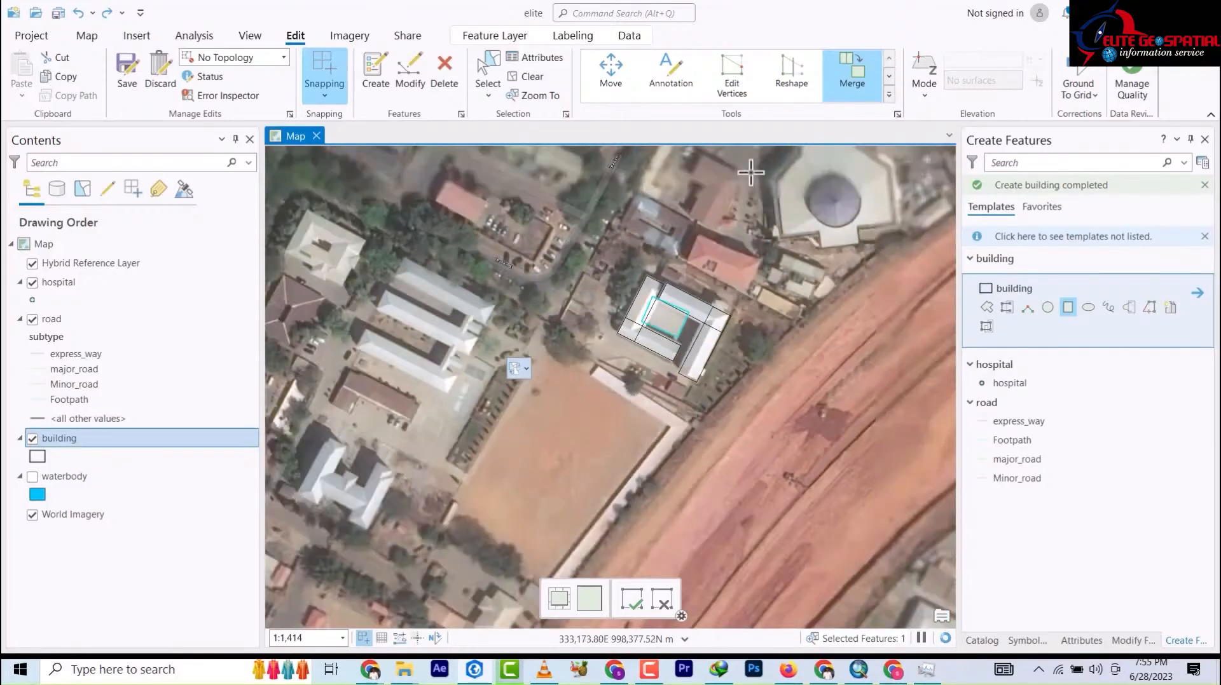
left_click(487, 71)
left_click_drag(614, 247, 731, 380)
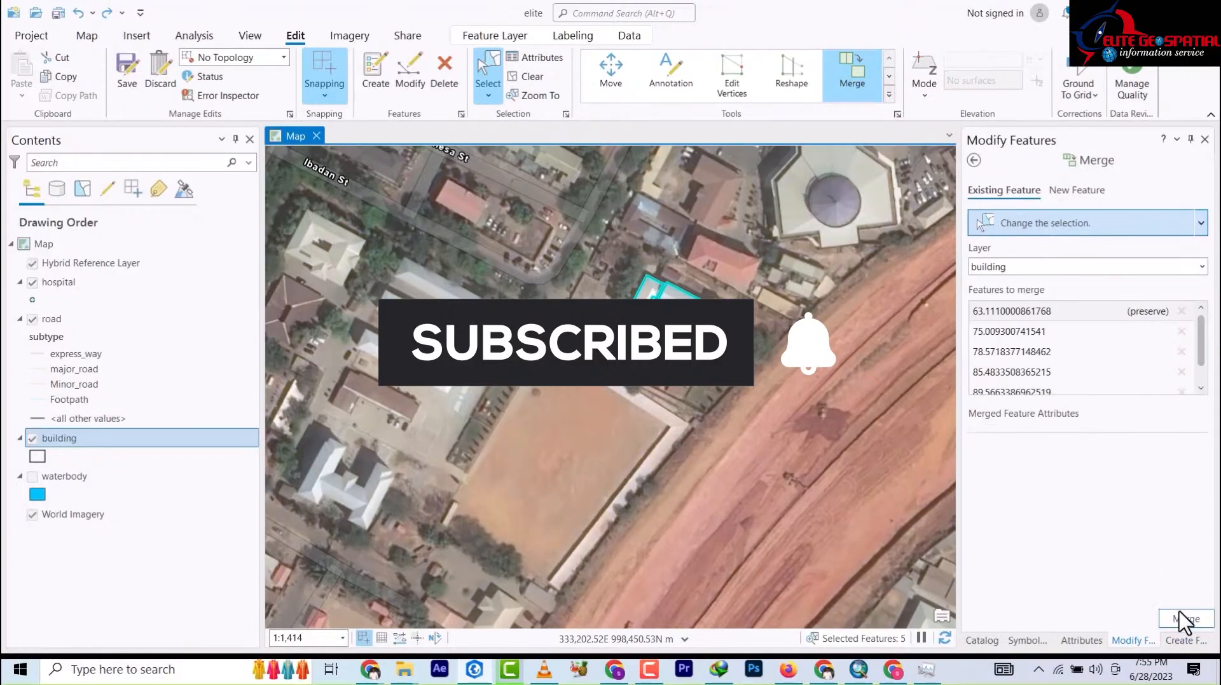
left_click(1179, 615)
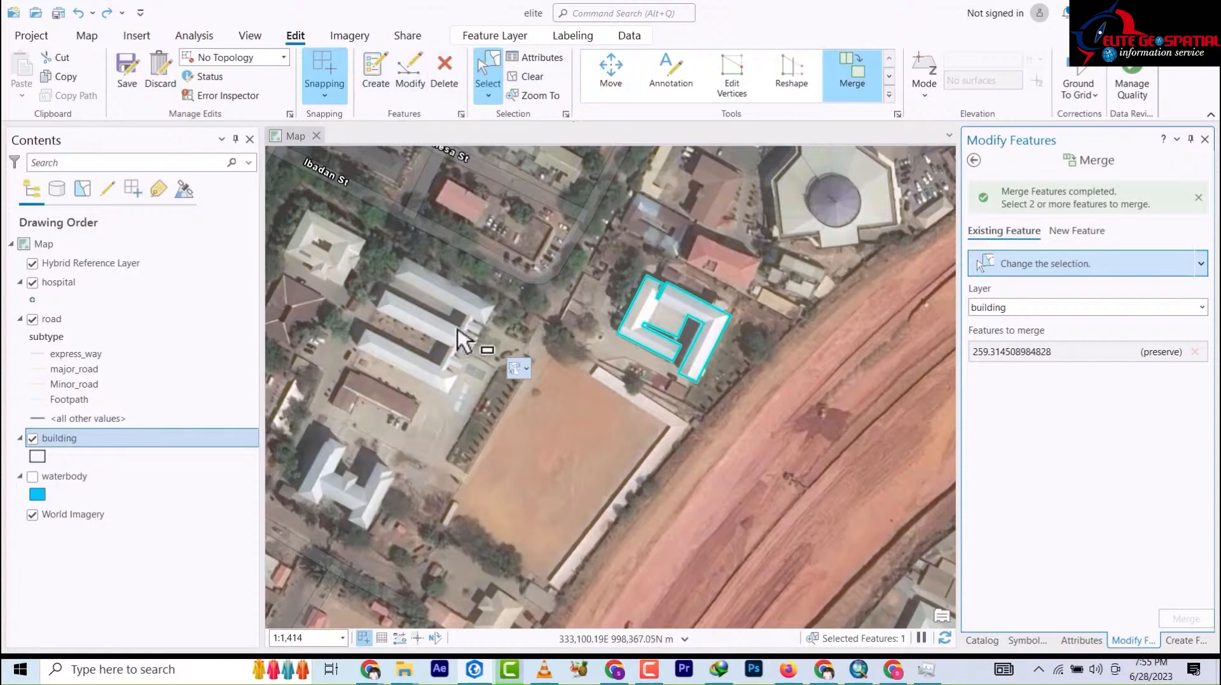
- Digitize the northernmost of the three parallel long buildings south of Ibadan St with the building template's Rectangle tool
scroll(353, 284, "down", 3)
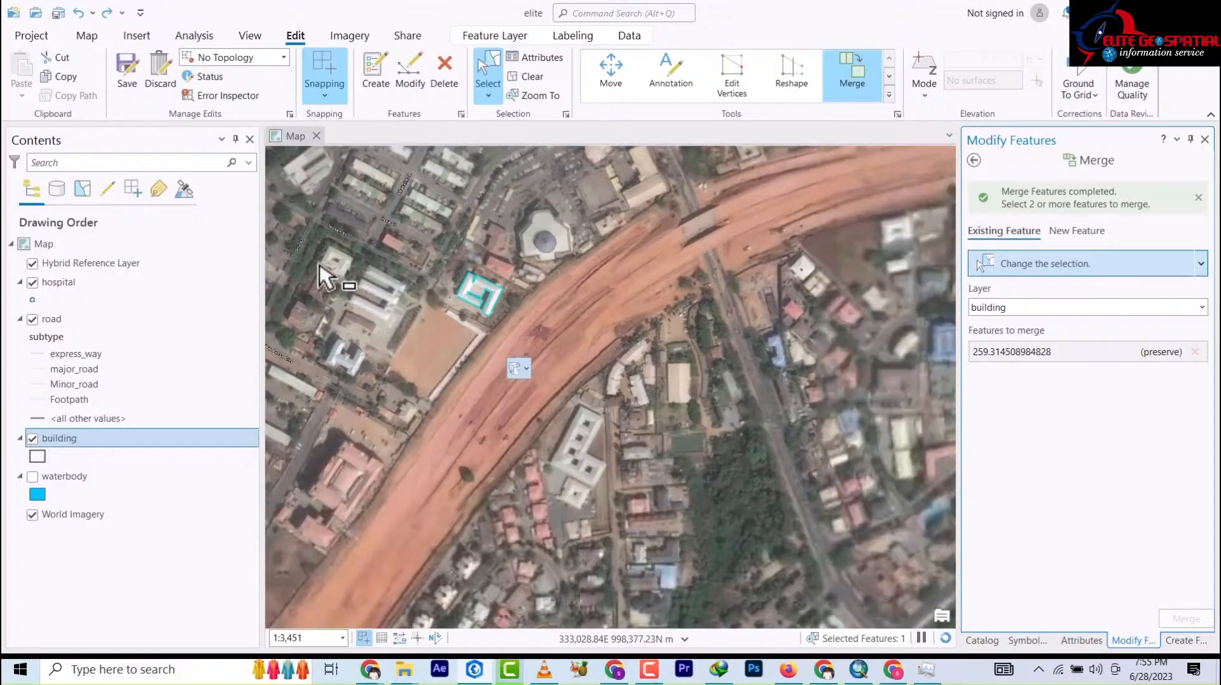
scroll(330, 274, "up", 5)
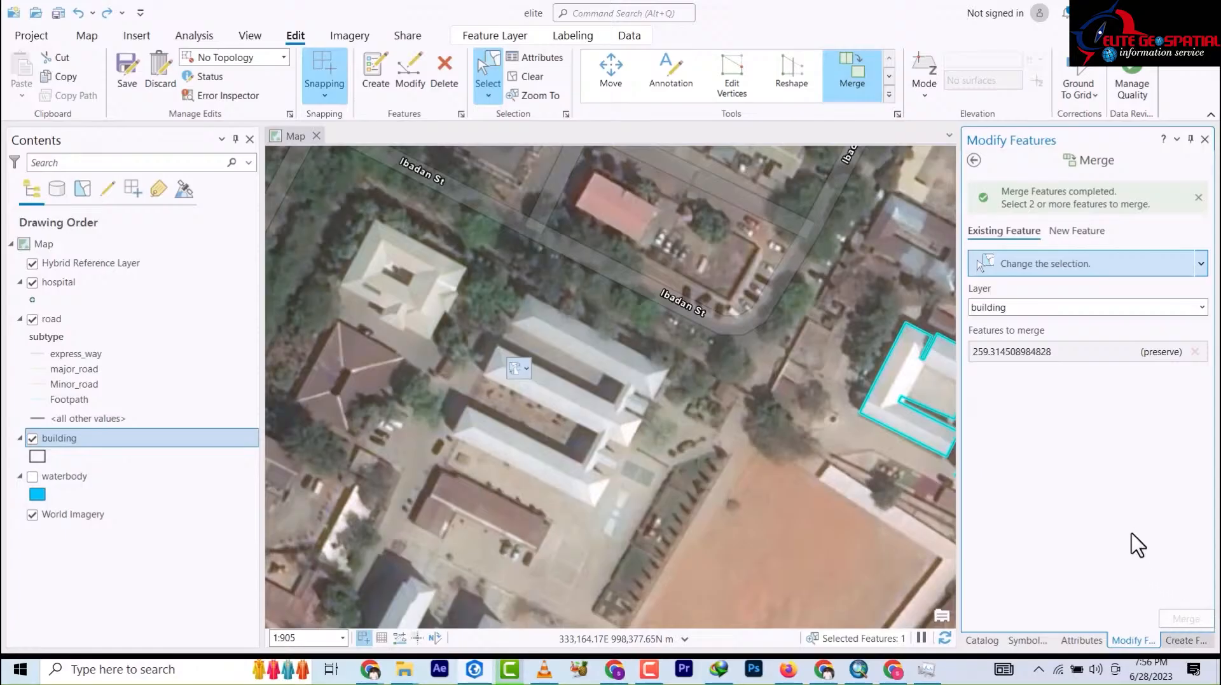
left_click(1185, 640)
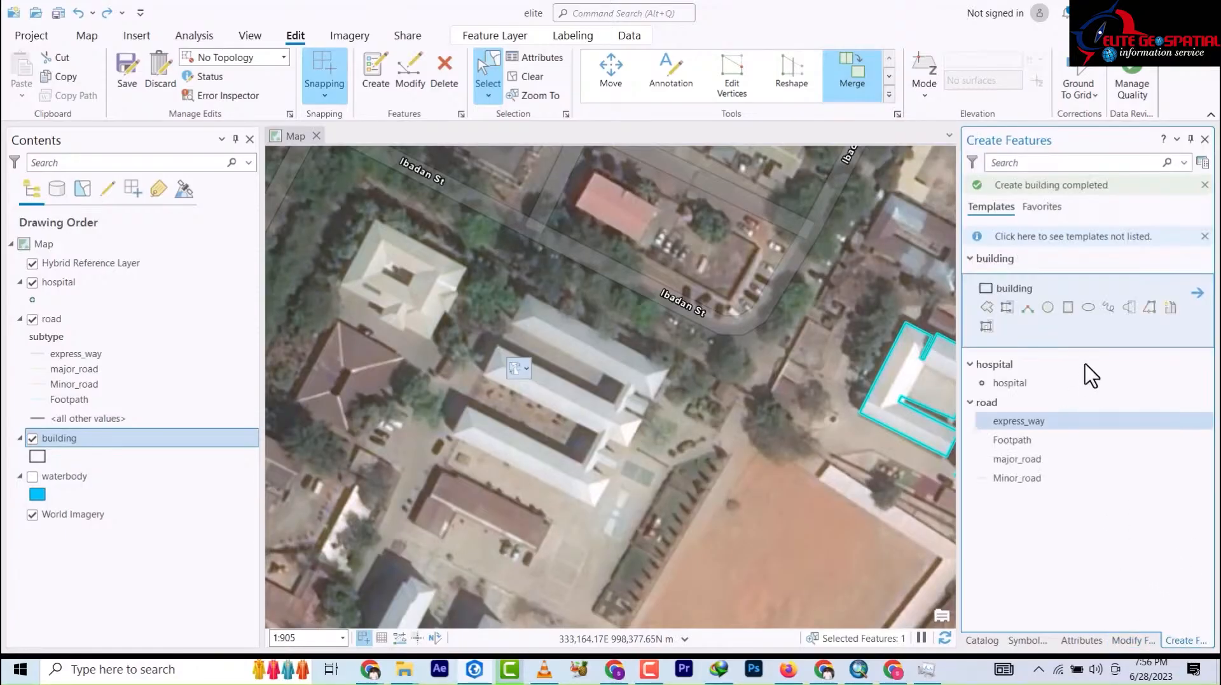
left_click(1068, 308)
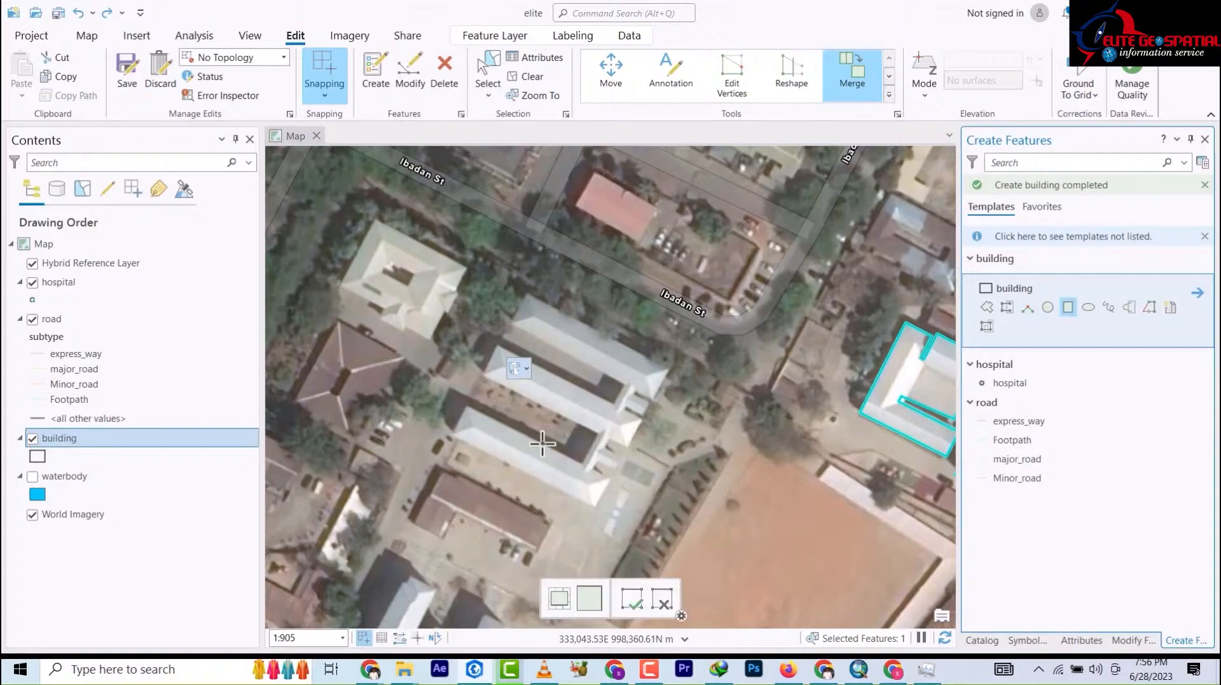
scroll(478, 497, "up", 3)
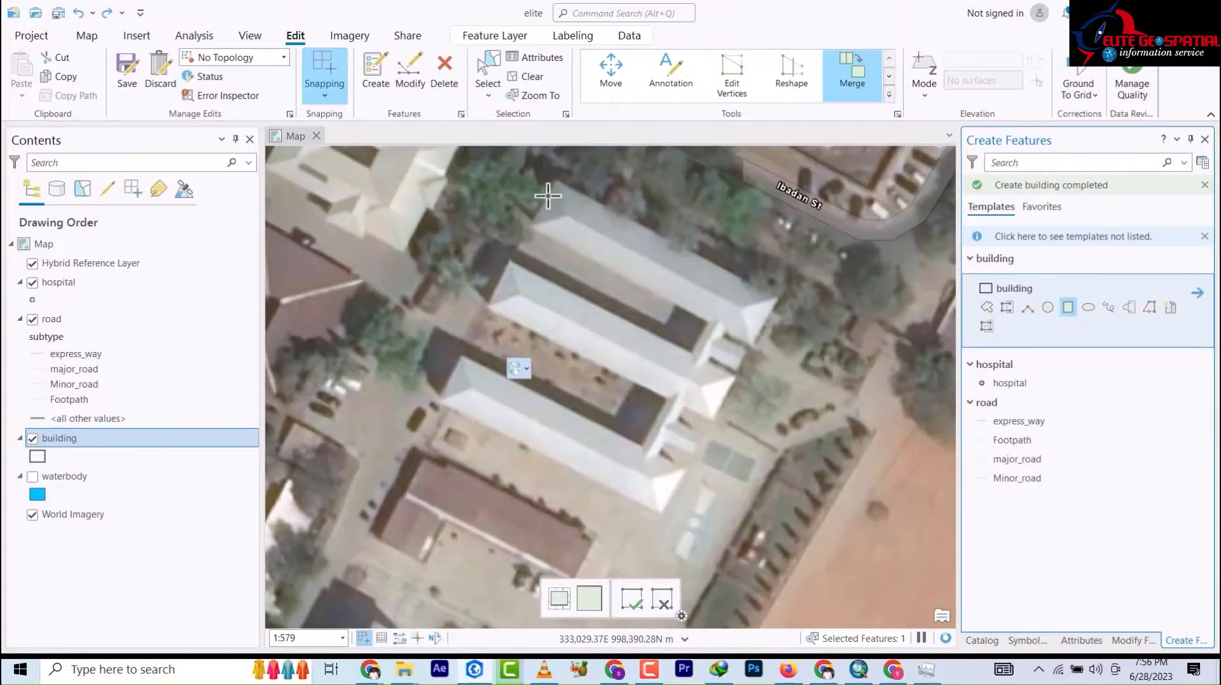
left_click(556, 182)
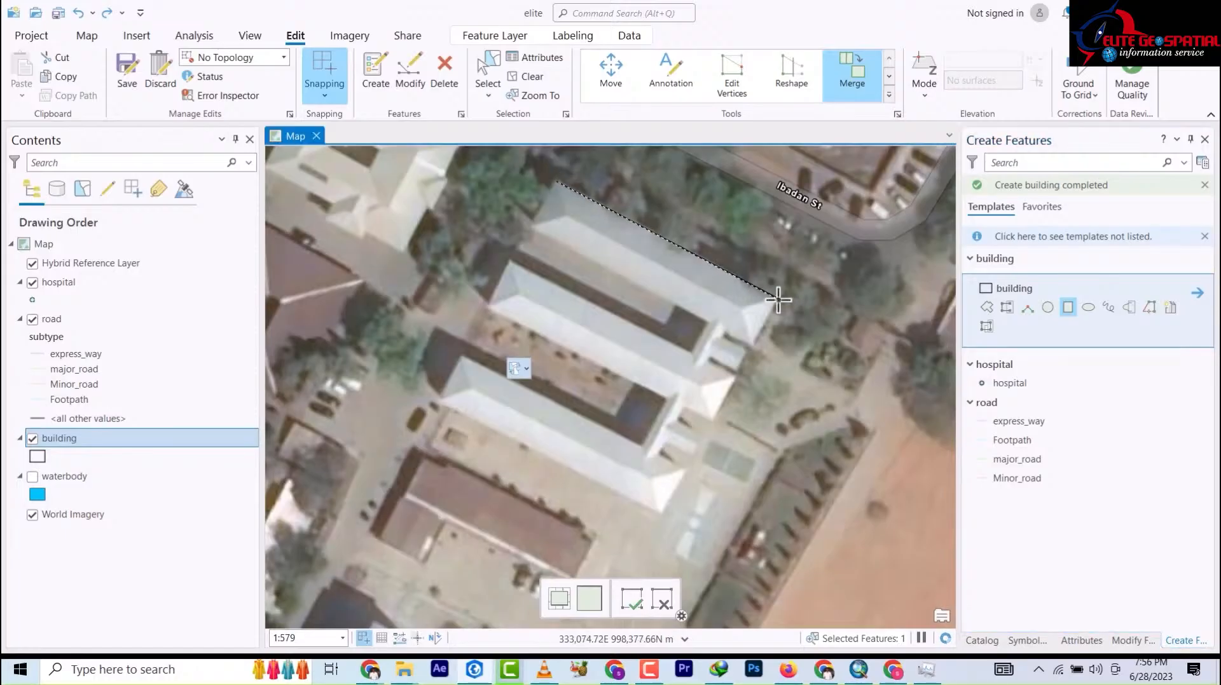
left_click(772, 302)
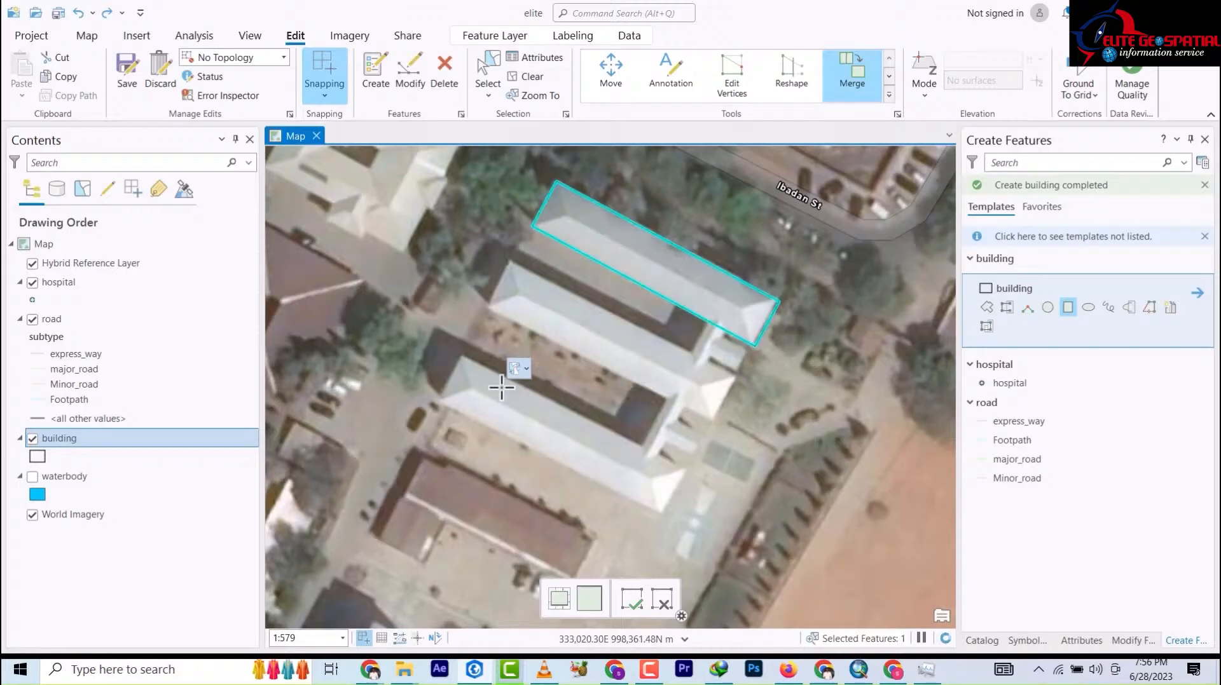
- Digitize the southernmost and the middle of the three parallel long buildings south of Ibadan St as rectangles
left_click(657, 510)
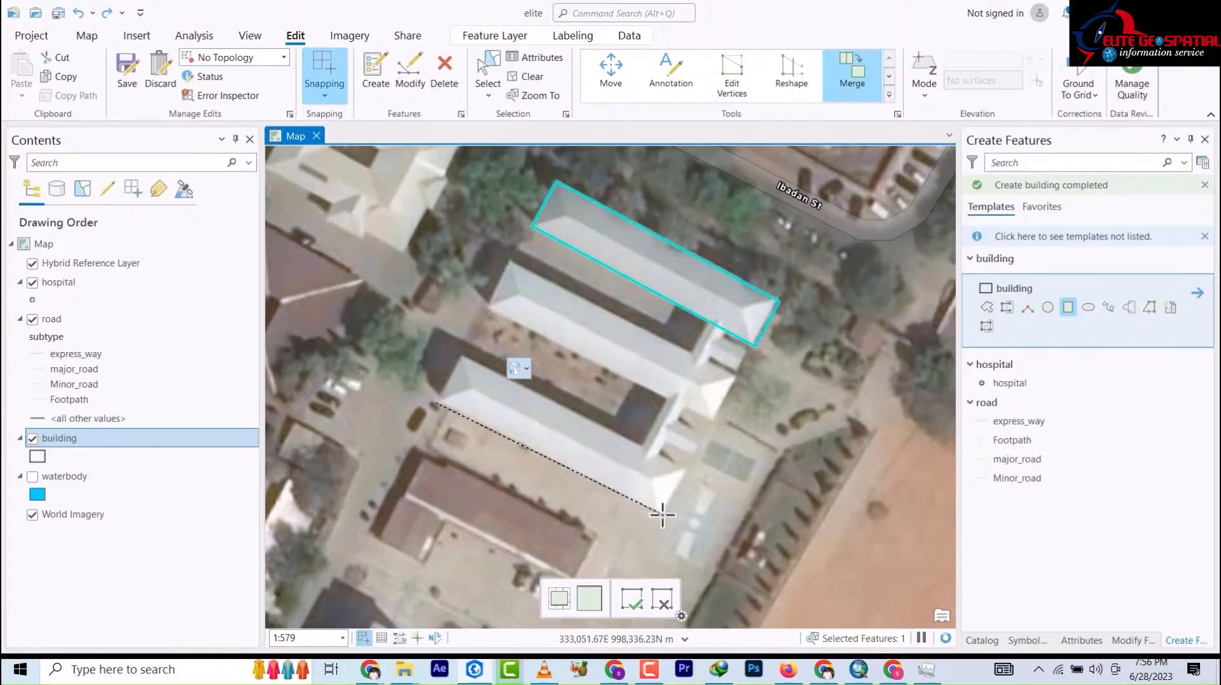
left_click(676, 465)
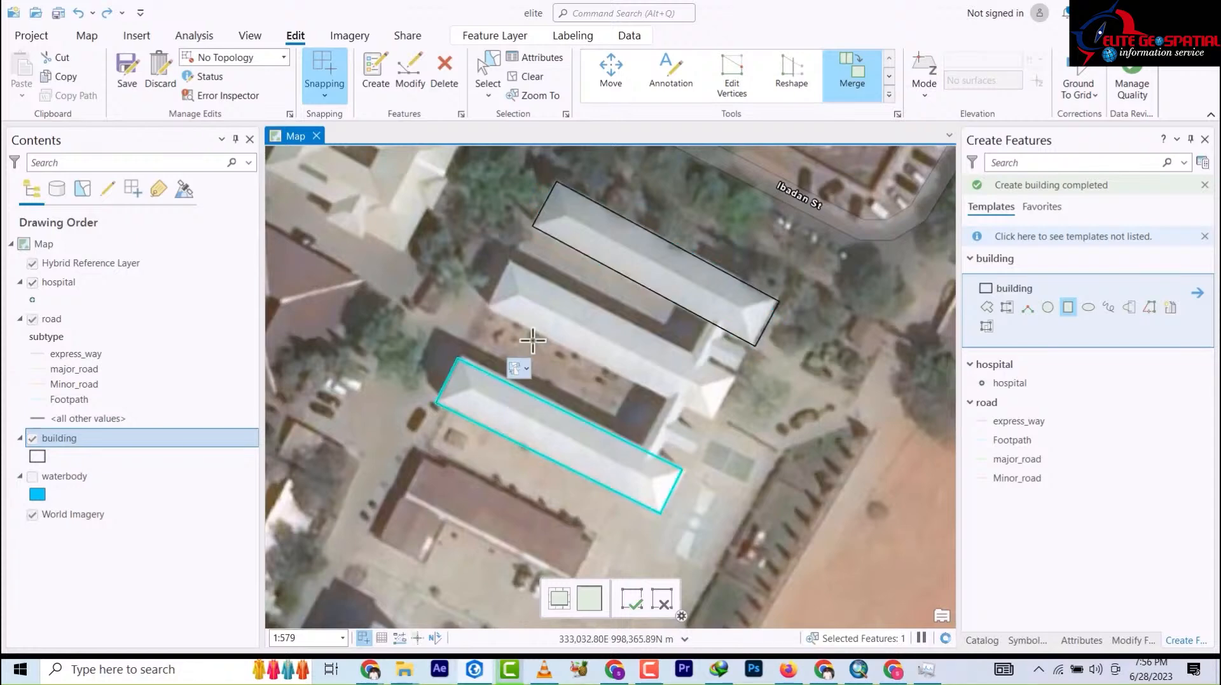
left_click(488, 310)
left_click(717, 417)
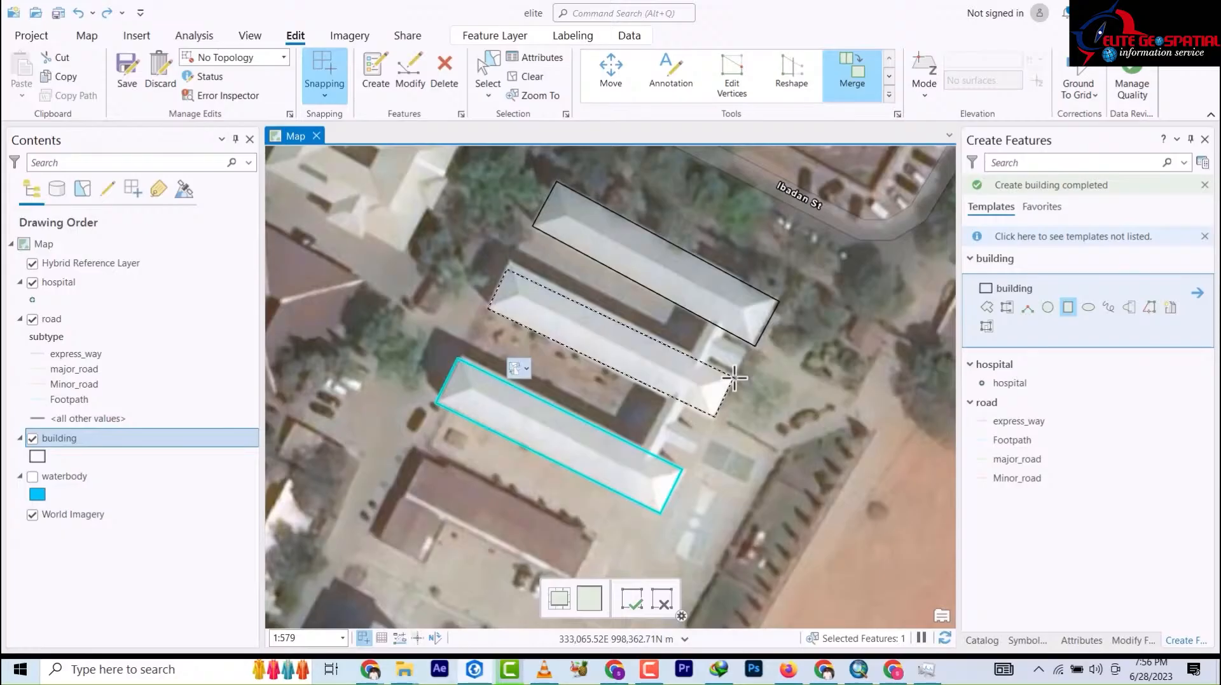
left_click(732, 380)
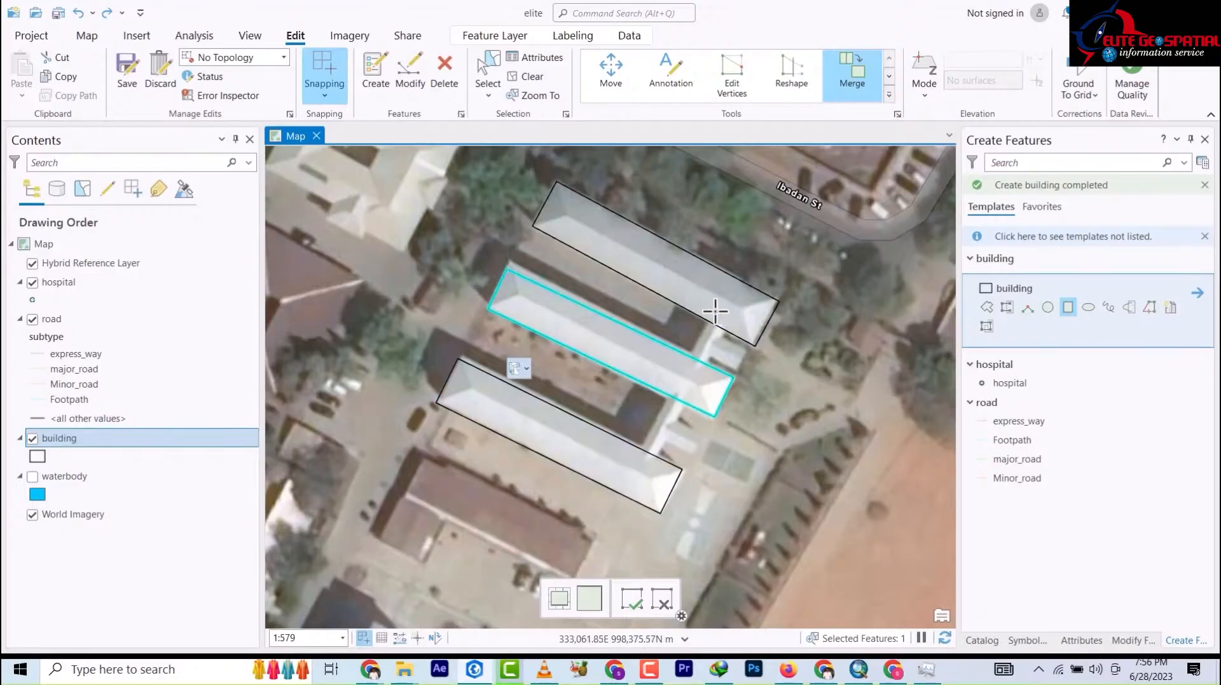
- Draw a narrow rectangle over the connecting corridor so it overlaps the eastern parts of all three long buildings
left_click(710, 310)
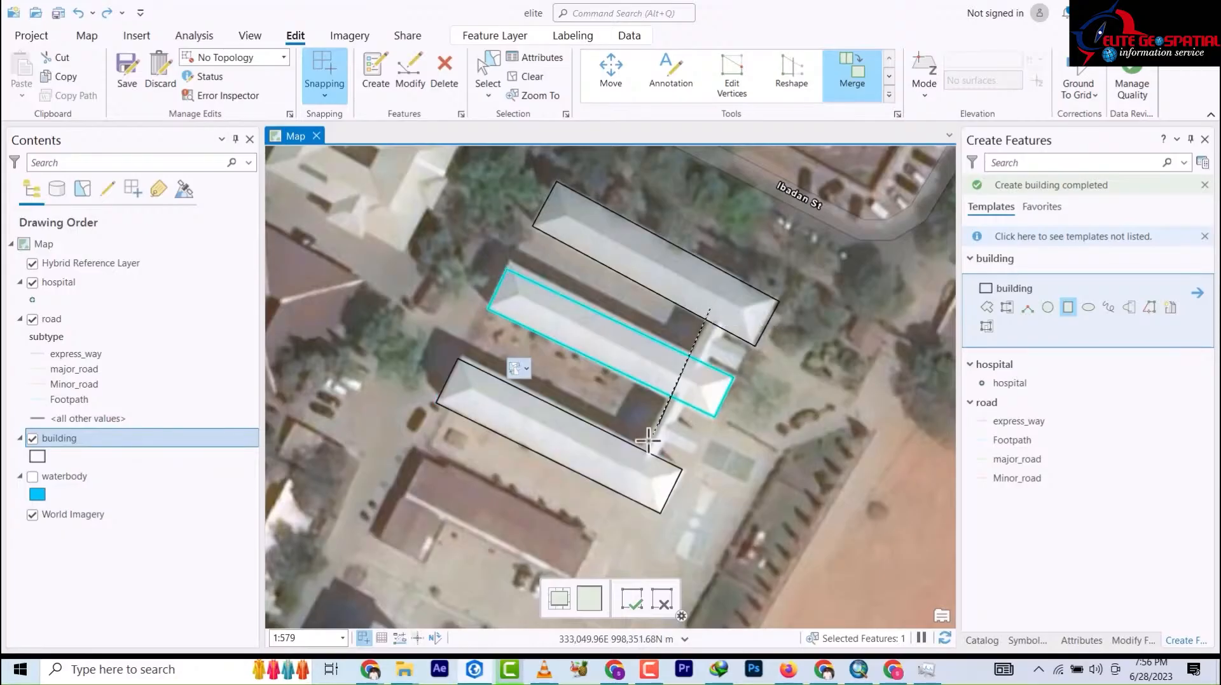
left_click(637, 461)
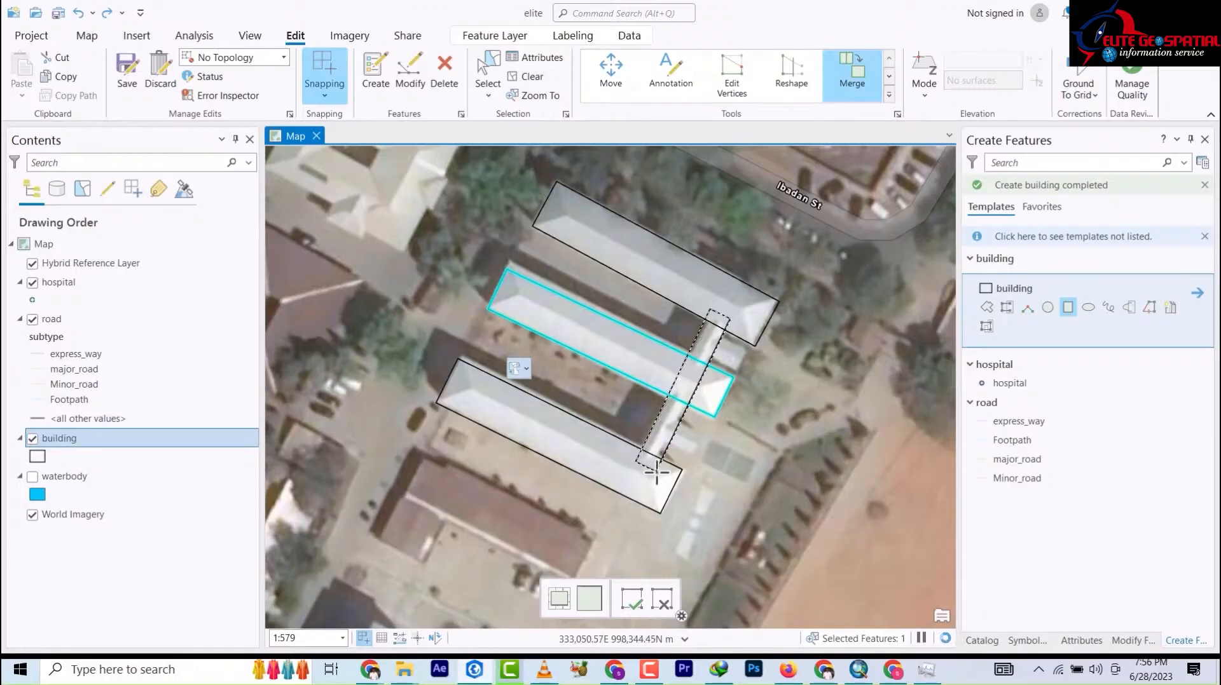
left_click(656, 472)
- Add two small rectangles for the annexes east of the corridor, one in each gap between the long buildings, overlapping the corridor rectangle
scroll(749, 307, "down", 3)
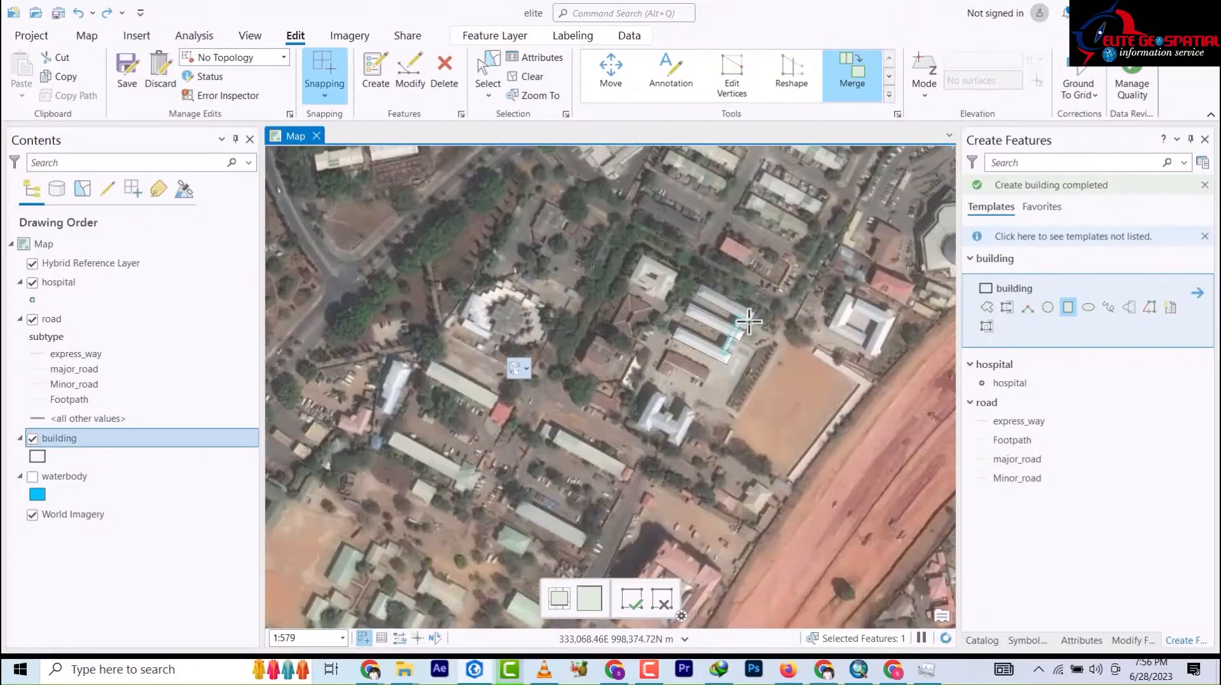
scroll(748, 307, "up", 6)
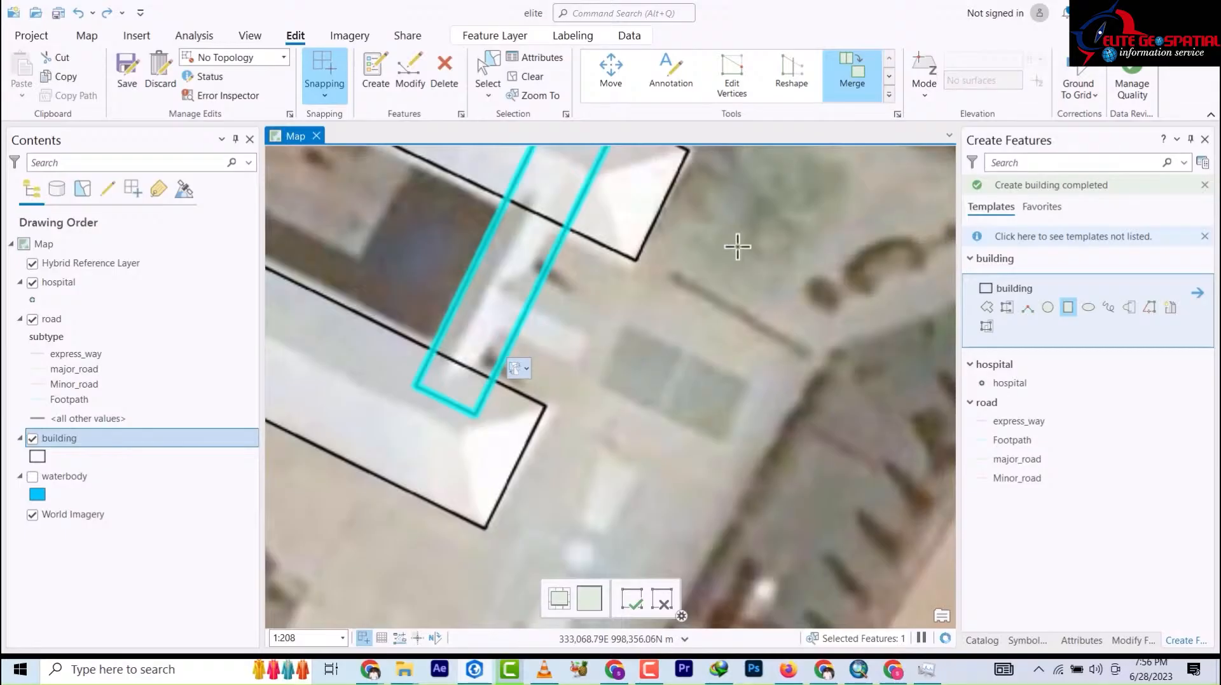
left_click_drag(736, 246, 790, 463)
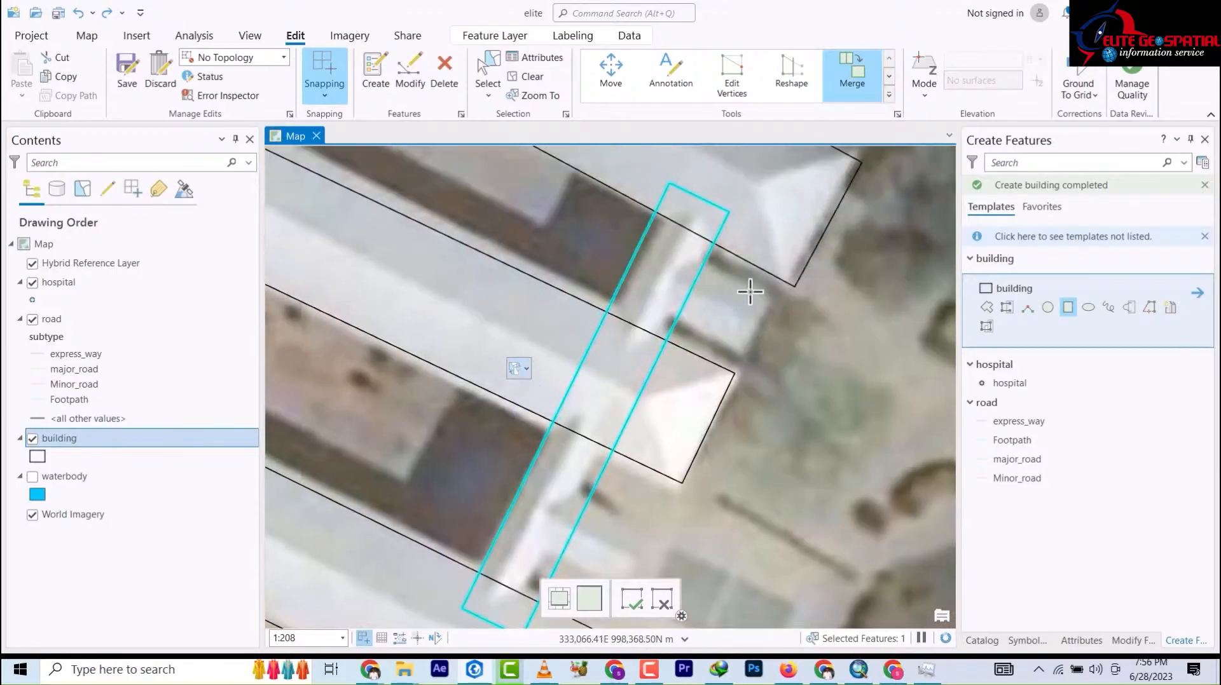
left_click(700, 257)
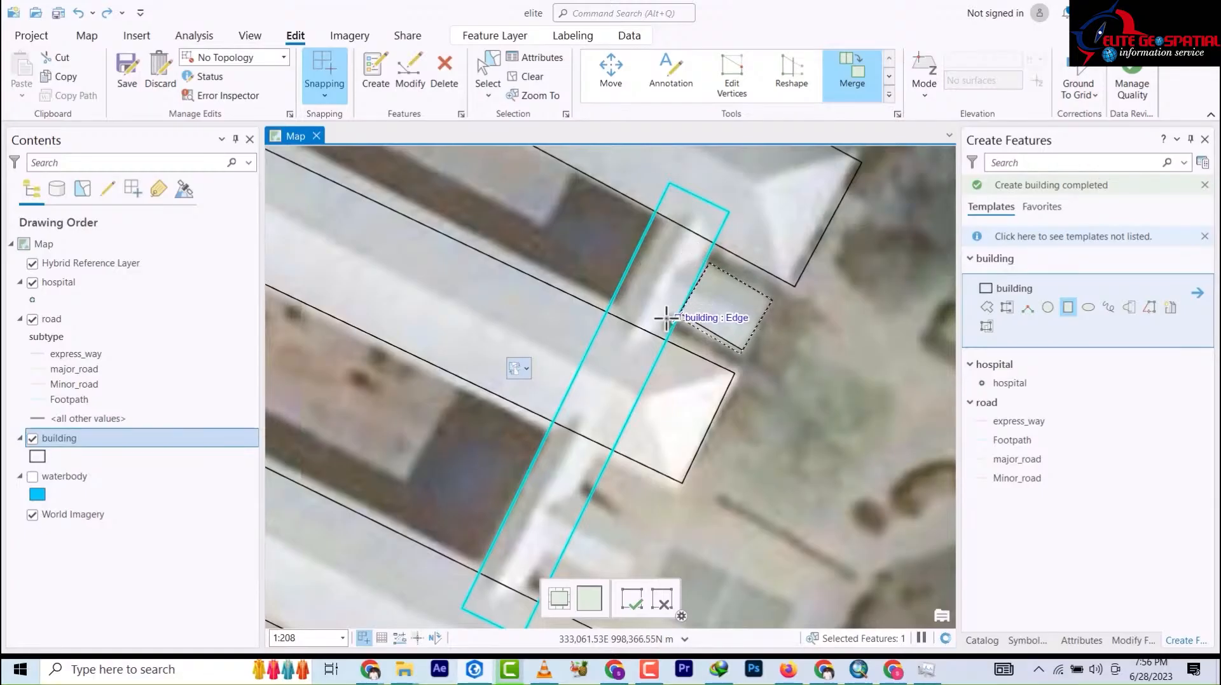
left_click(666, 321)
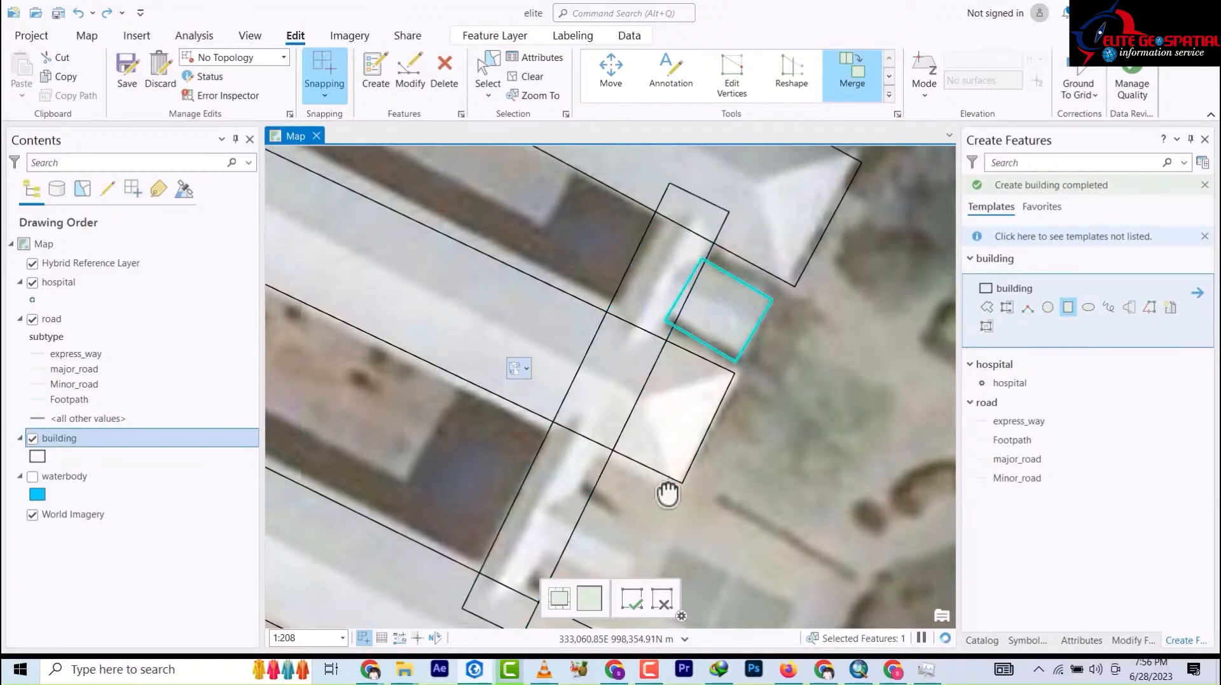
left_click_drag(668, 491, 602, 293)
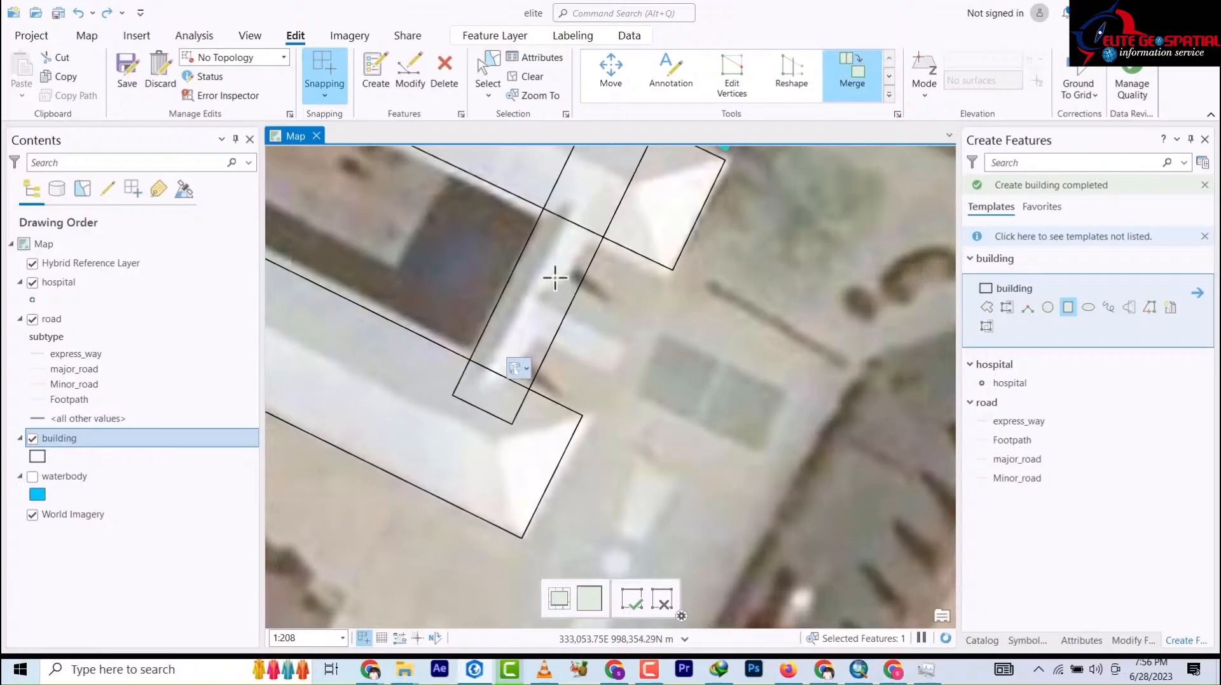
left_click(637, 320)
left_click(613, 374)
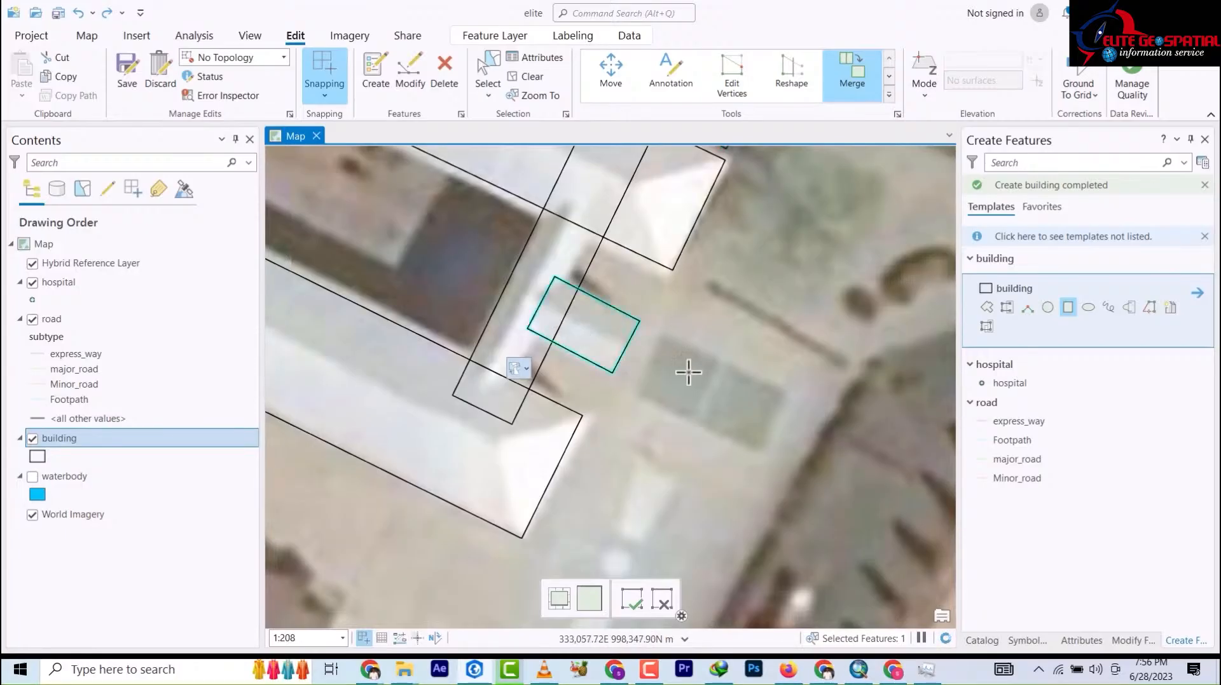
- Select the six overlapping rectangles of the three-wing building and merge them into one building feature
scroll(700, 370, "down", 5)
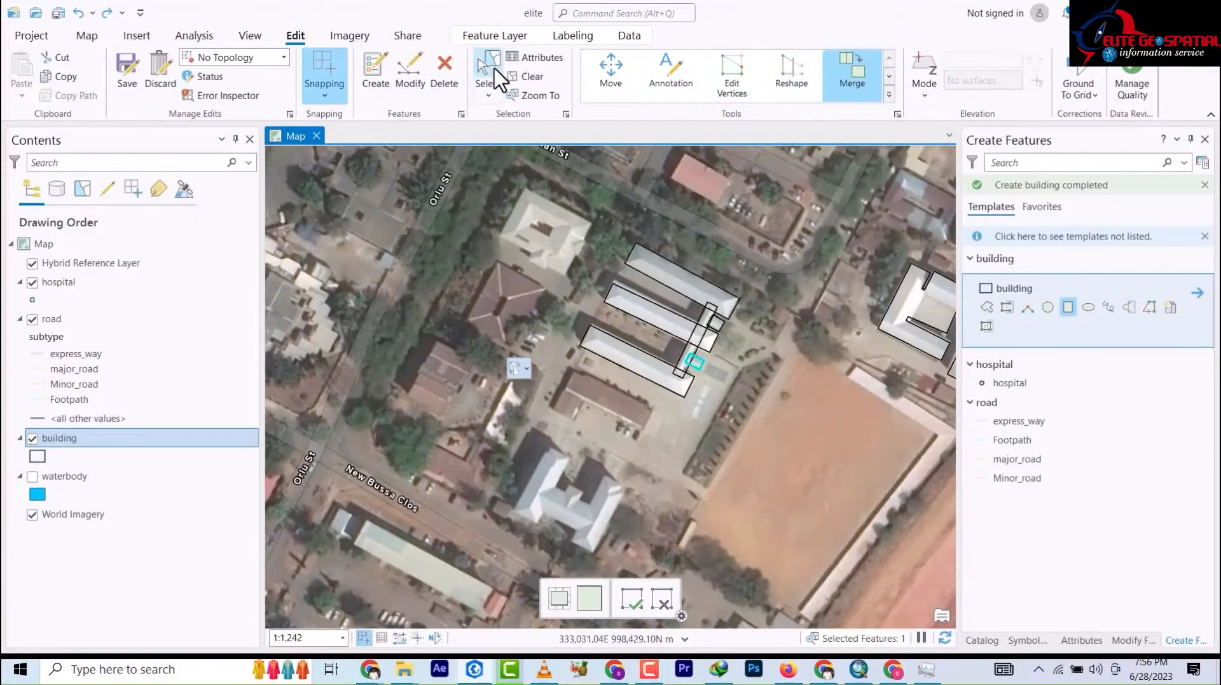
left_click(487, 82)
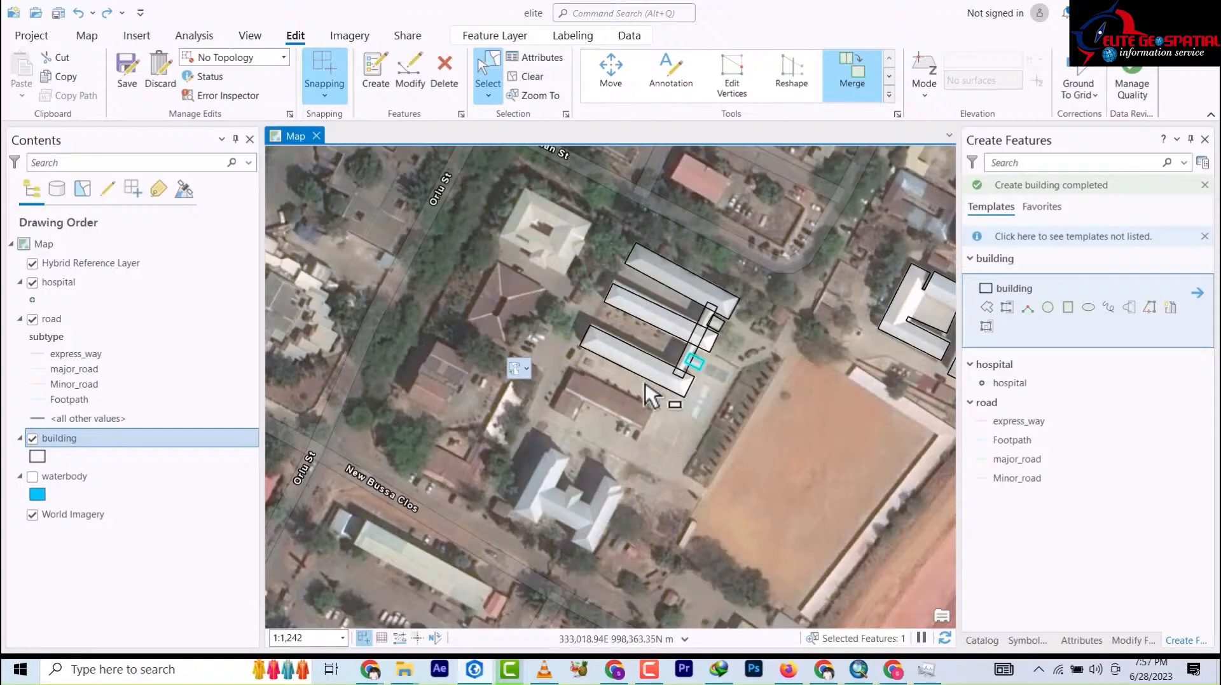
left_click_drag(729, 405, 597, 249)
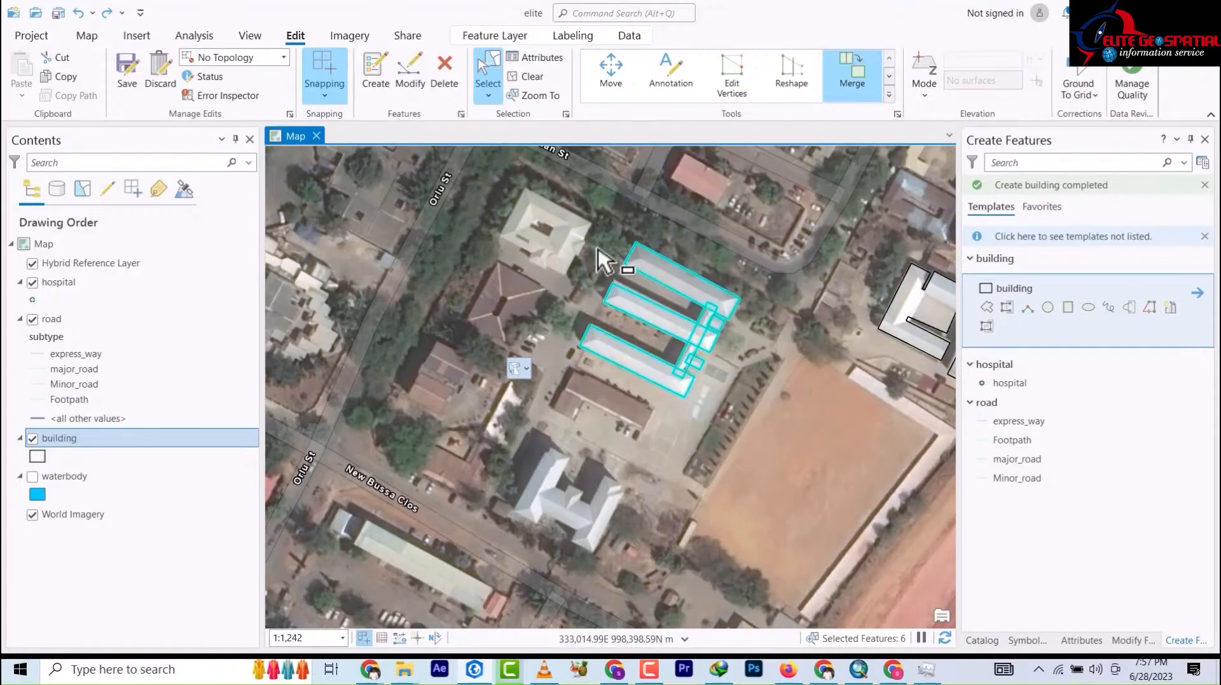
left_click(858, 86)
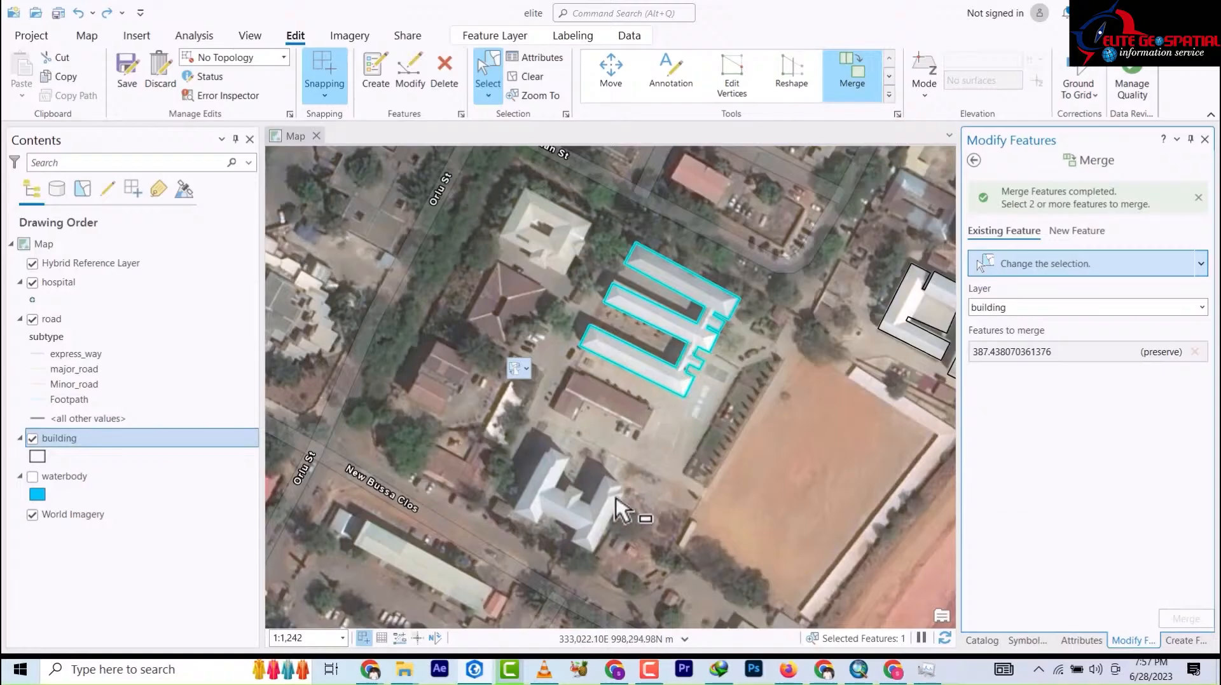
- Examine the undigitized buildings around the merged building, including the stepped-roof complex near Tafawa Balewa Way
left_click_drag(613, 499, 738, 454)
scroll(375, 316, "down", 6)
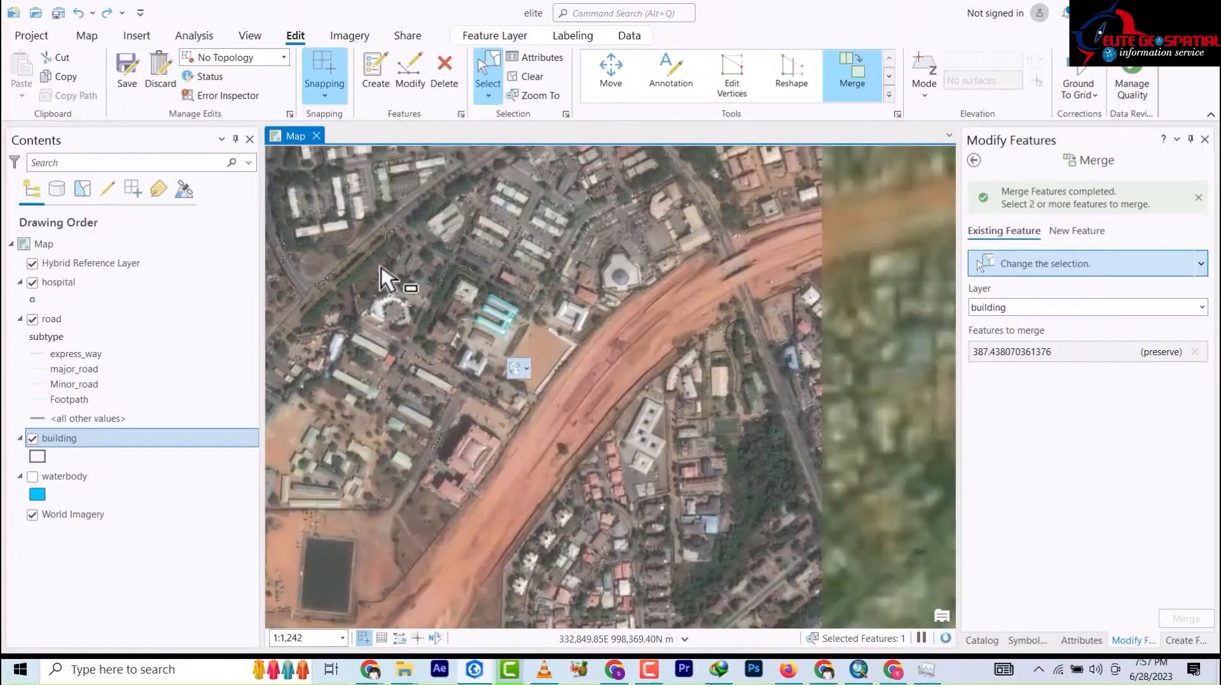
scroll(386, 302, "up", 8)
scroll(490, 435, "up", 6)
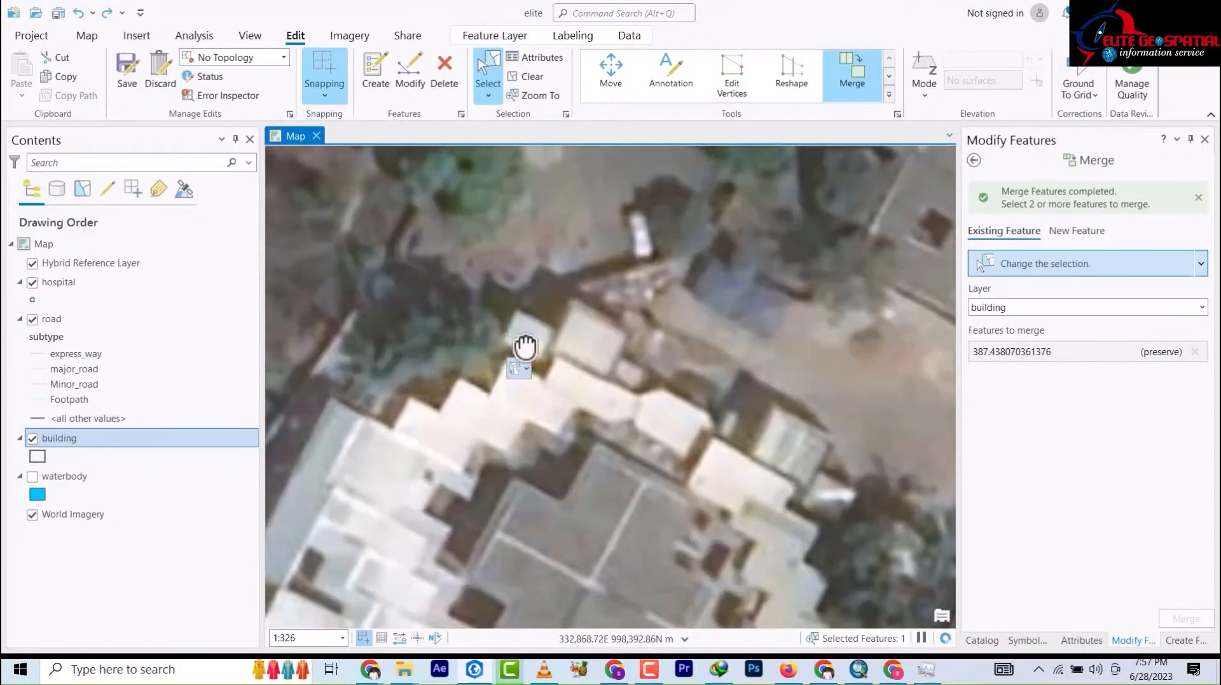
left_click_drag(526, 346, 544, 216)
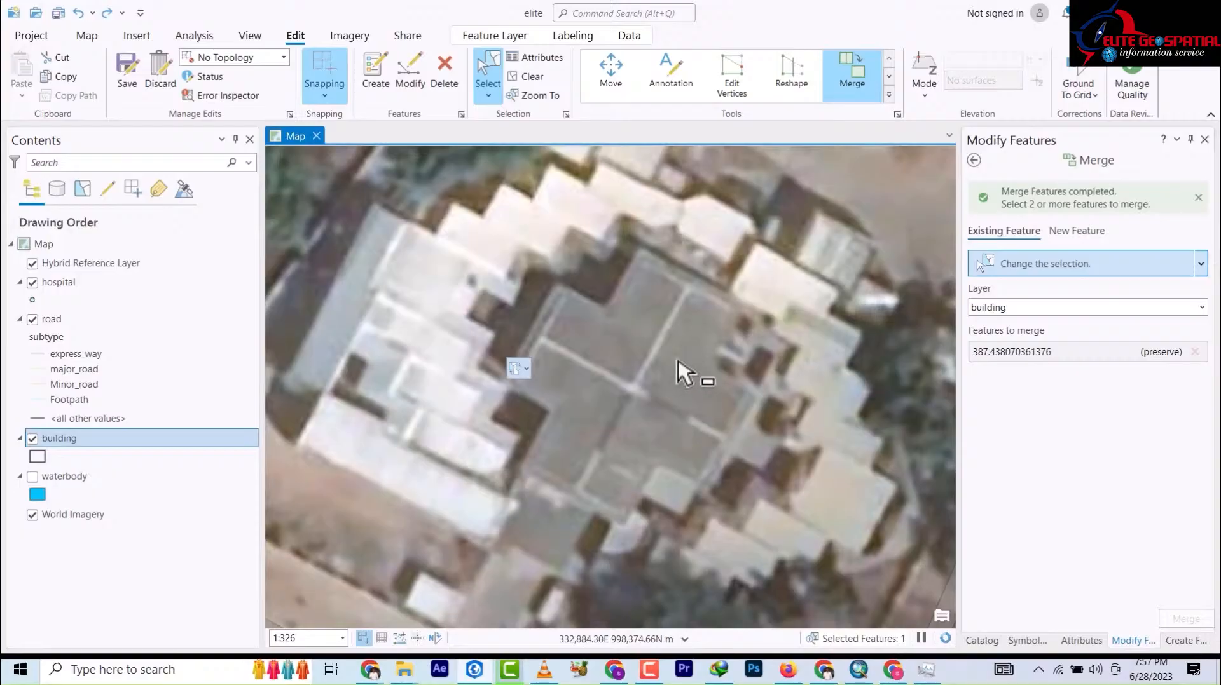
scroll(649, 353, "down", 3)
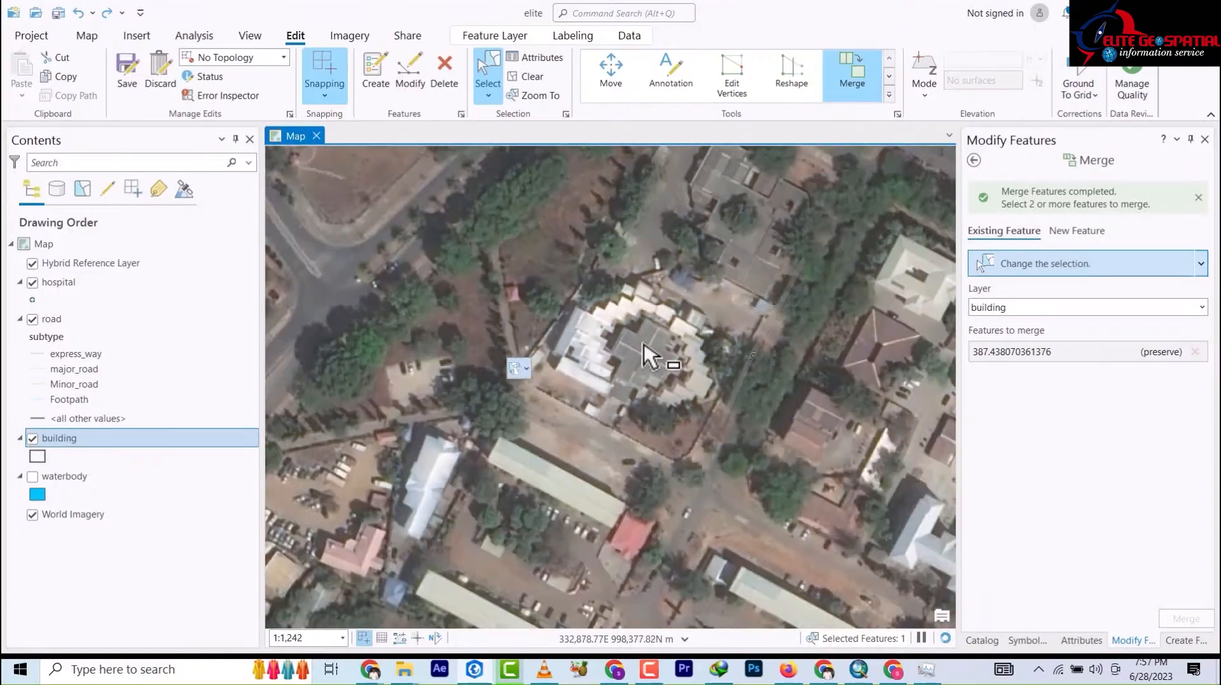
scroll(649, 353, "down", 2)
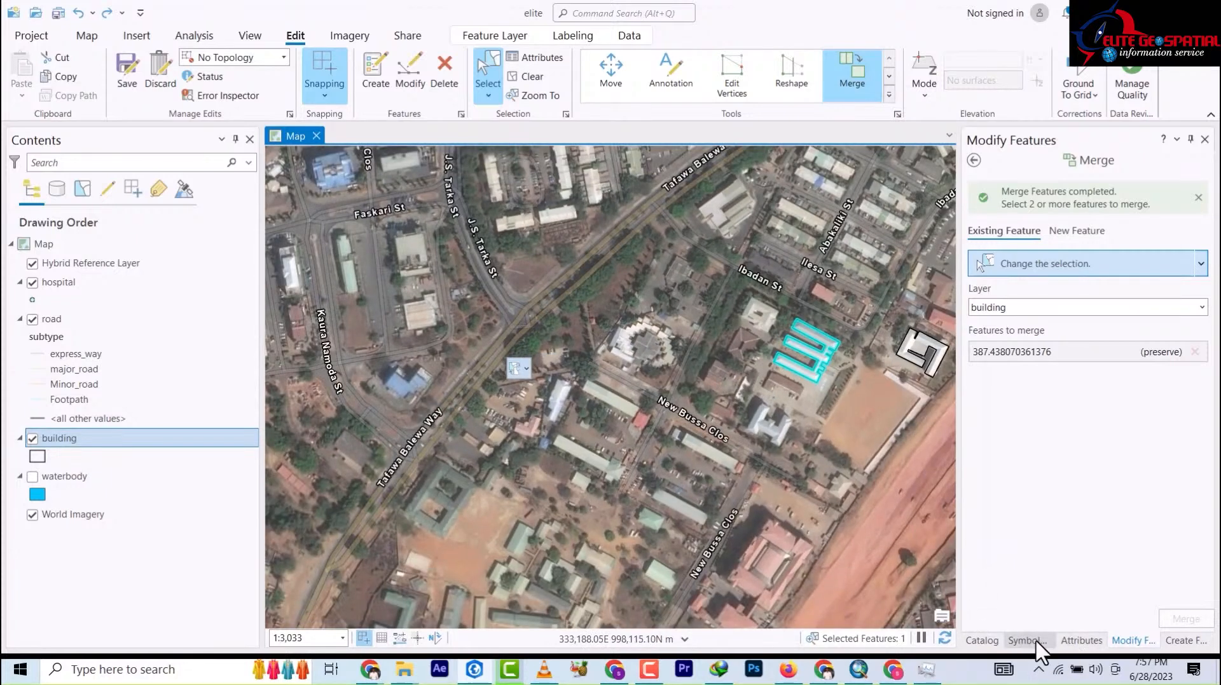
- Bring up the feature creation templates and save all edits made to the building layer
left_click(983, 641)
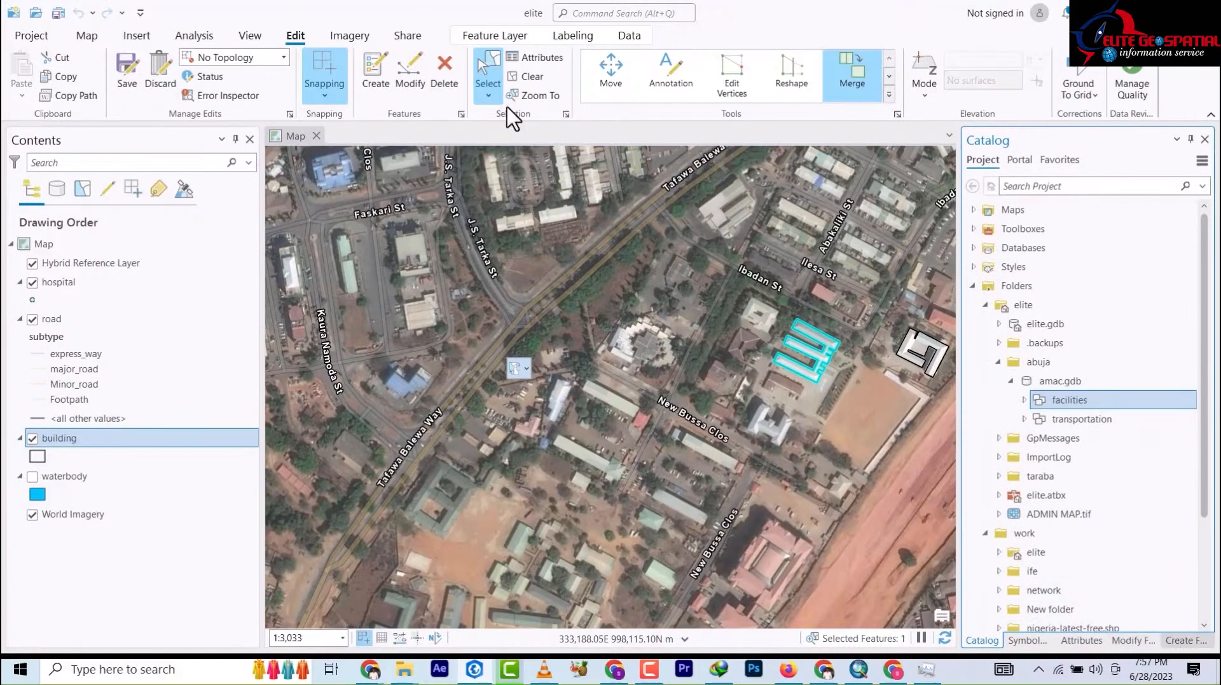
left_click(380, 82)
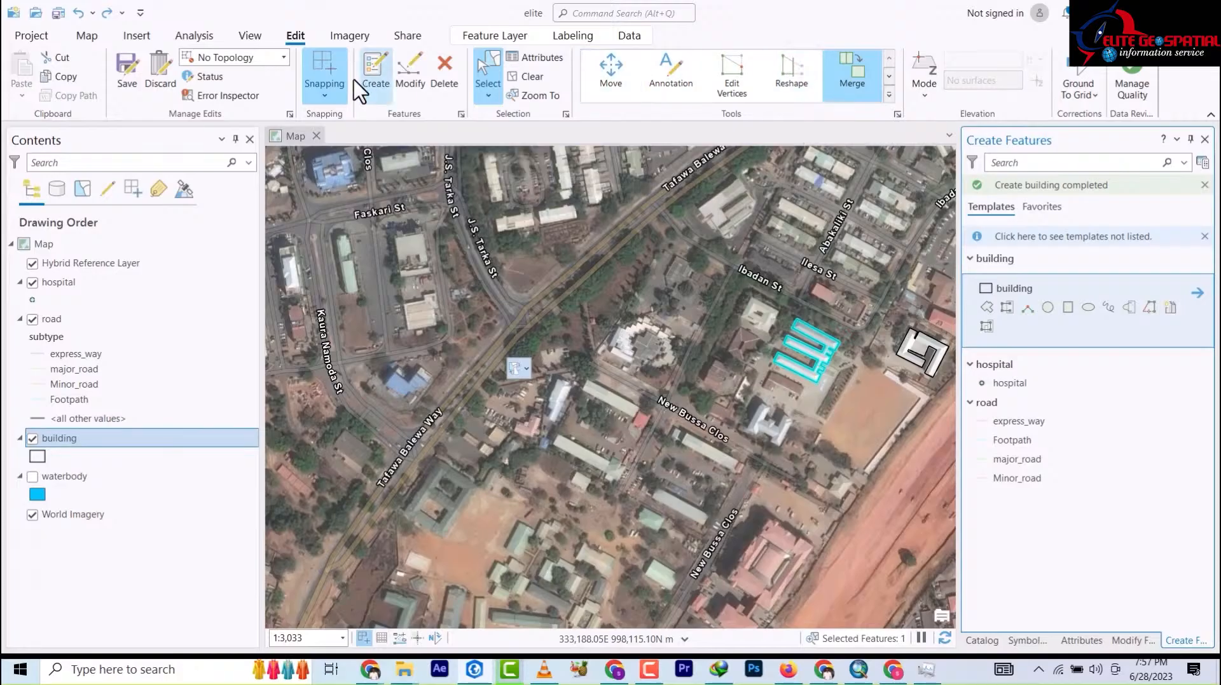
left_click(130, 83)
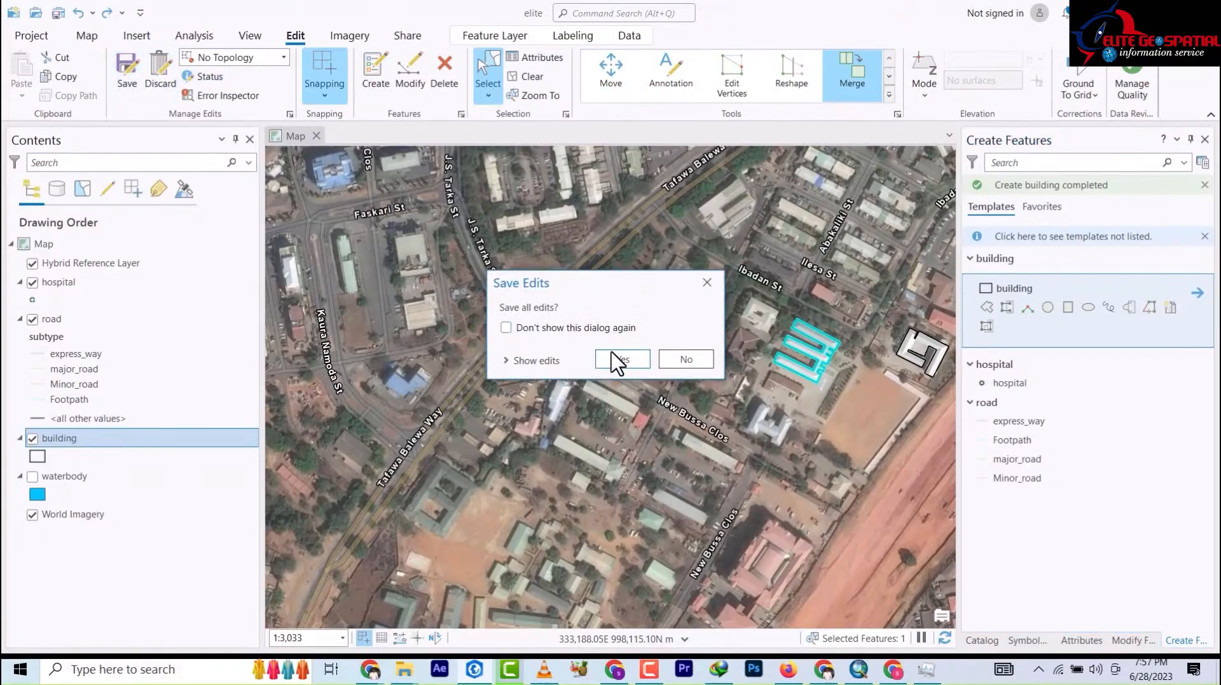
left_click(622, 360)
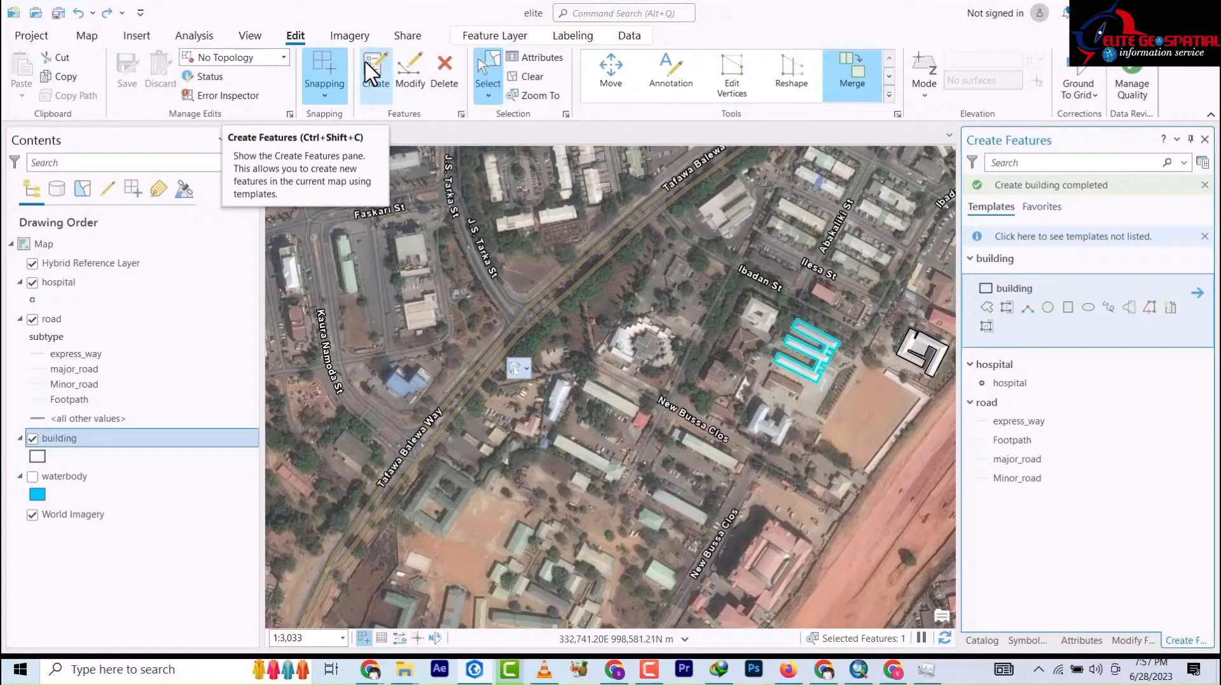
scroll(505, 284, "up", 4)
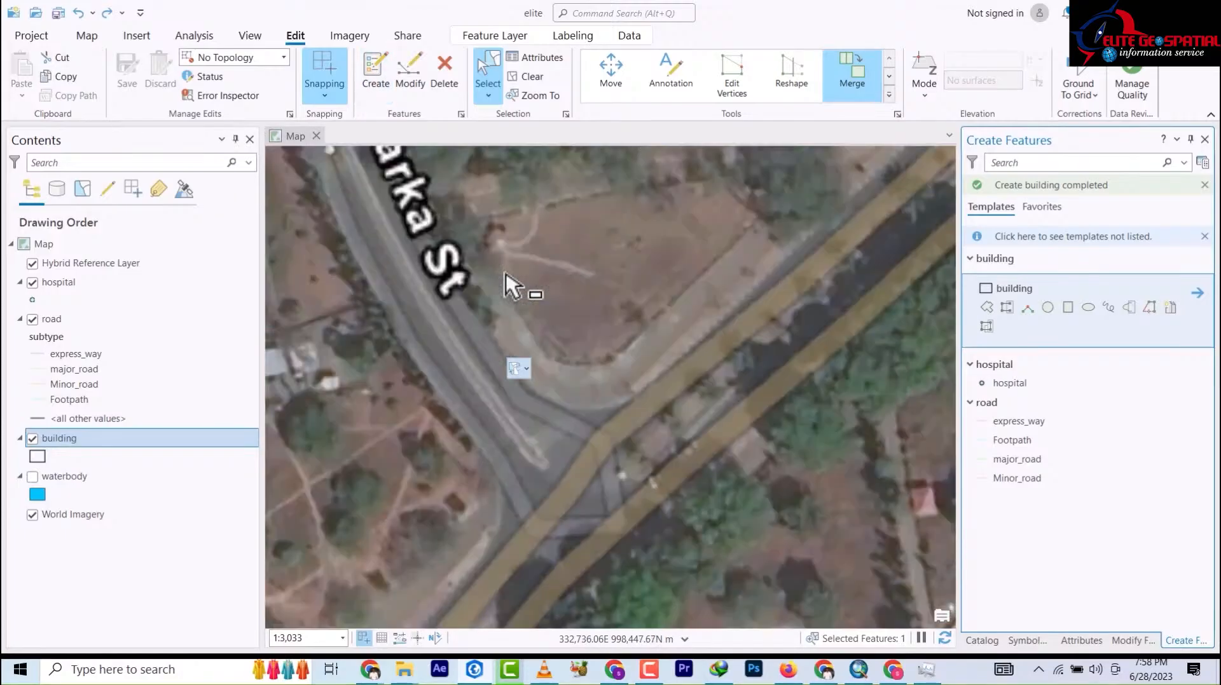
scroll(502, 285, "down", 2)
scroll(489, 274, "down", 3)
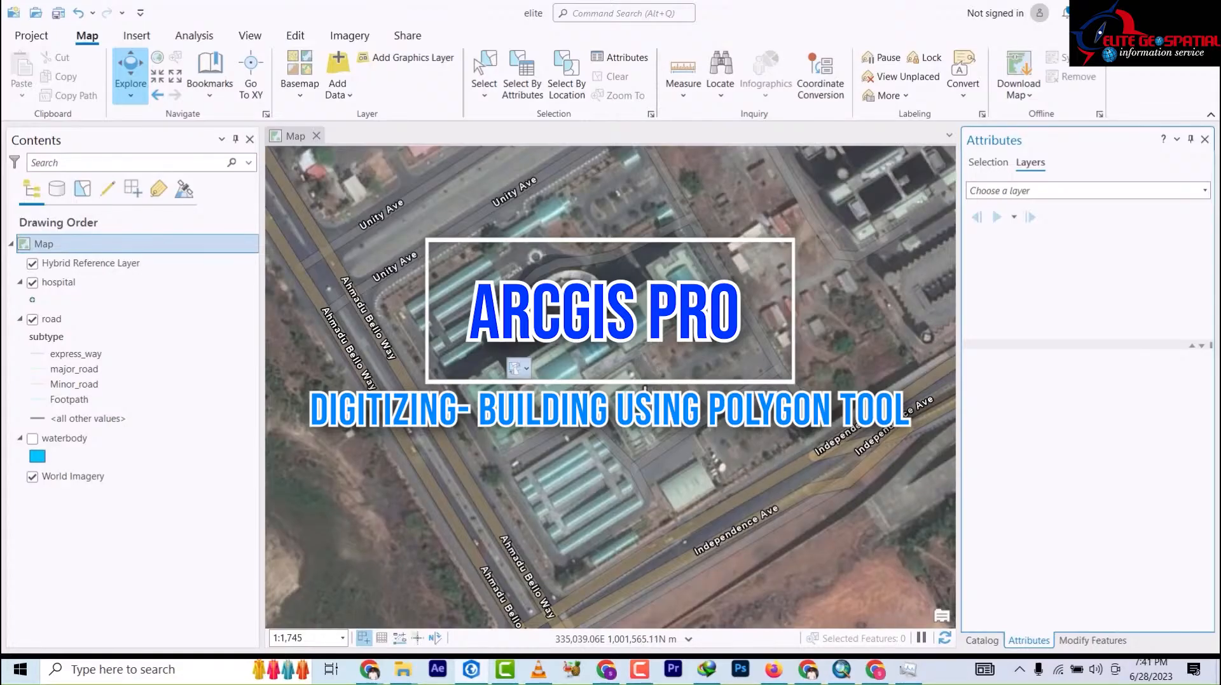
- Locate the facilities feature dataset inside amac.gdb in the elite project's abuja folder
scroll(642, 387, "down", 2)
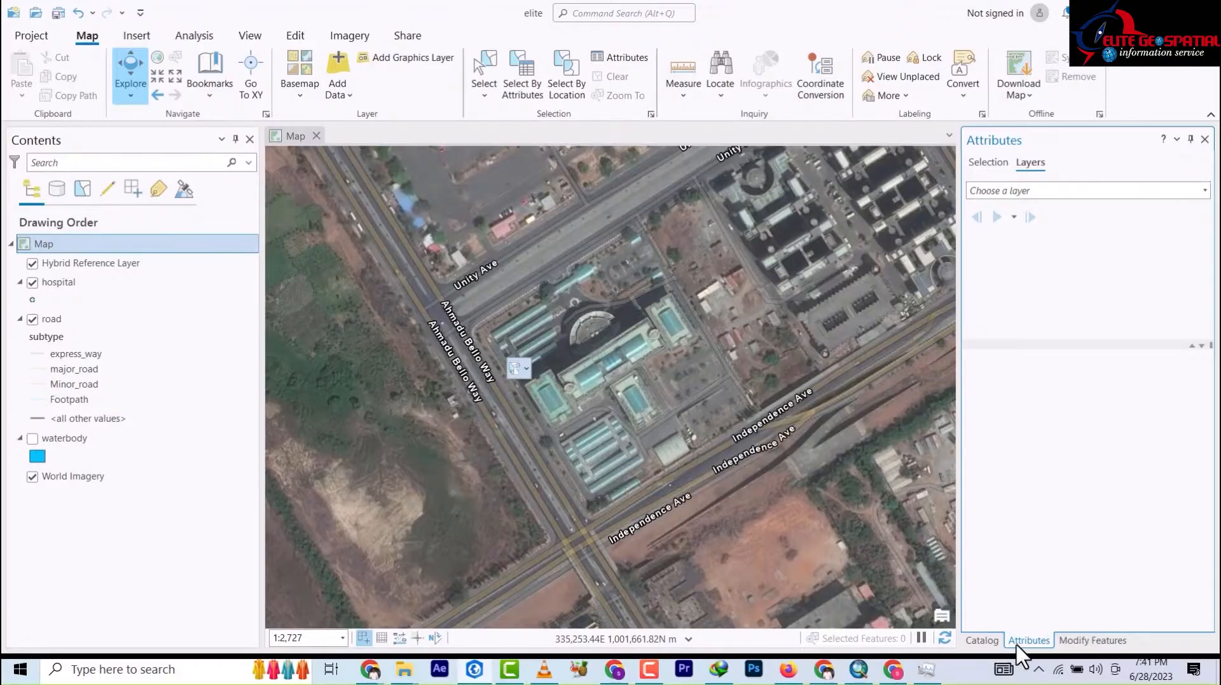
left_click(991, 642)
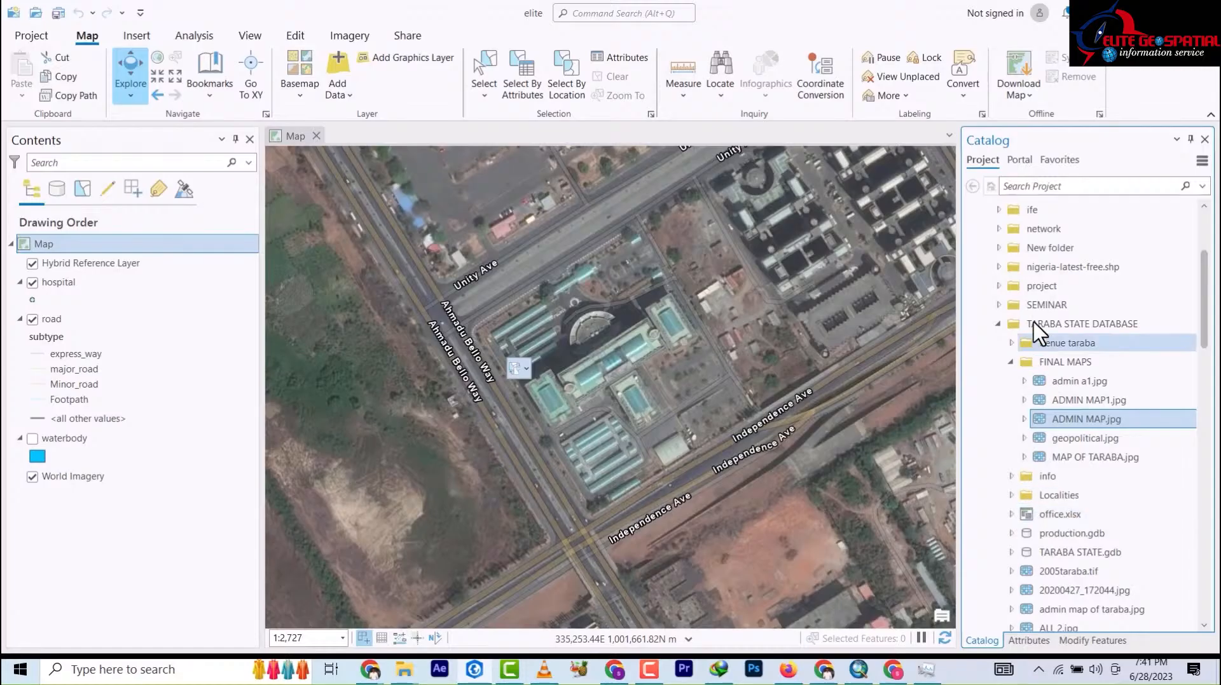
left_click(998, 323)
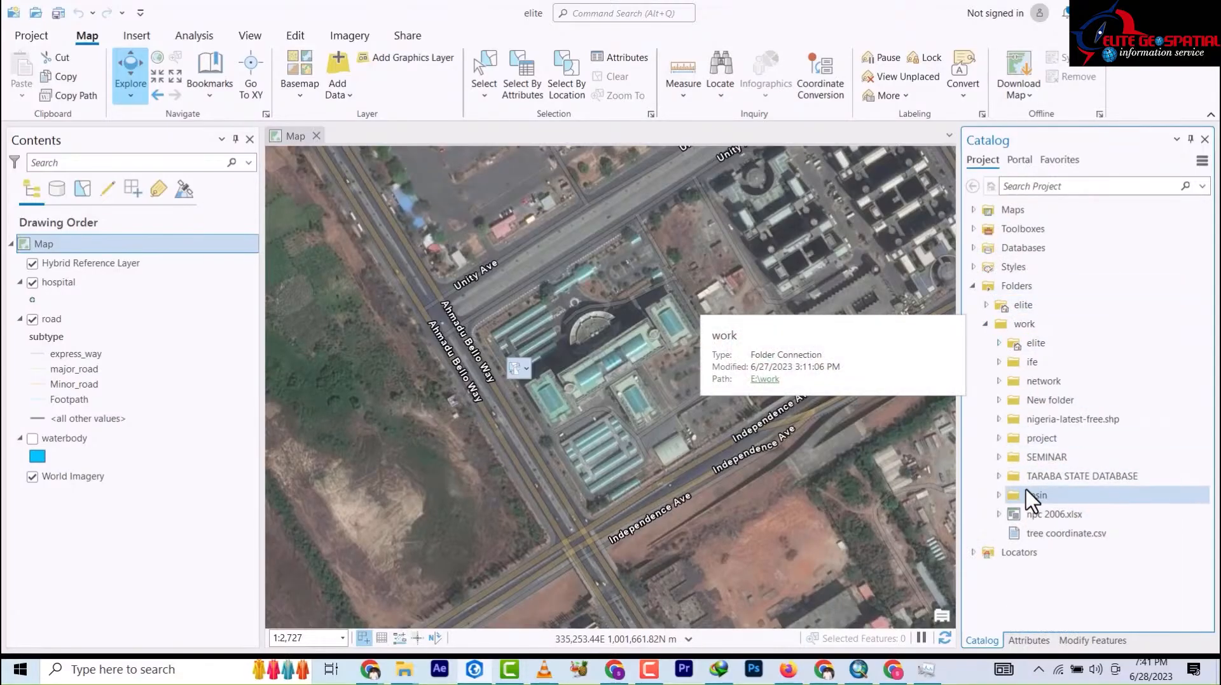
left_click(986, 306)
left_click(999, 362)
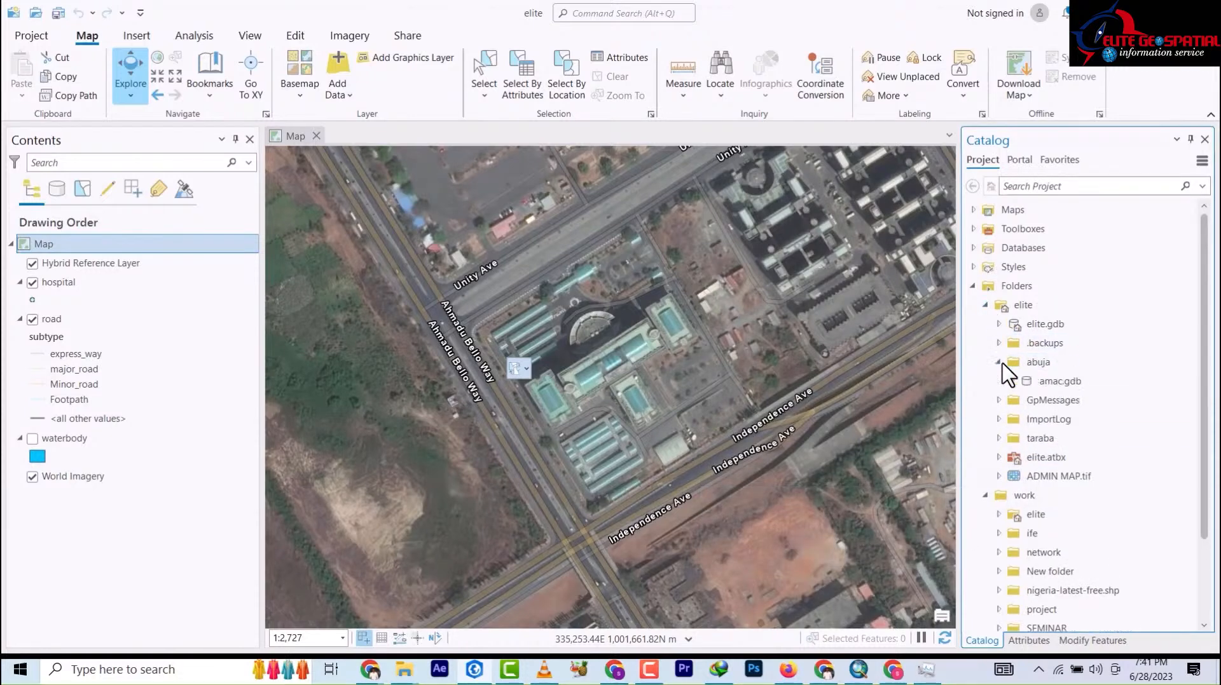
left_click(1012, 381)
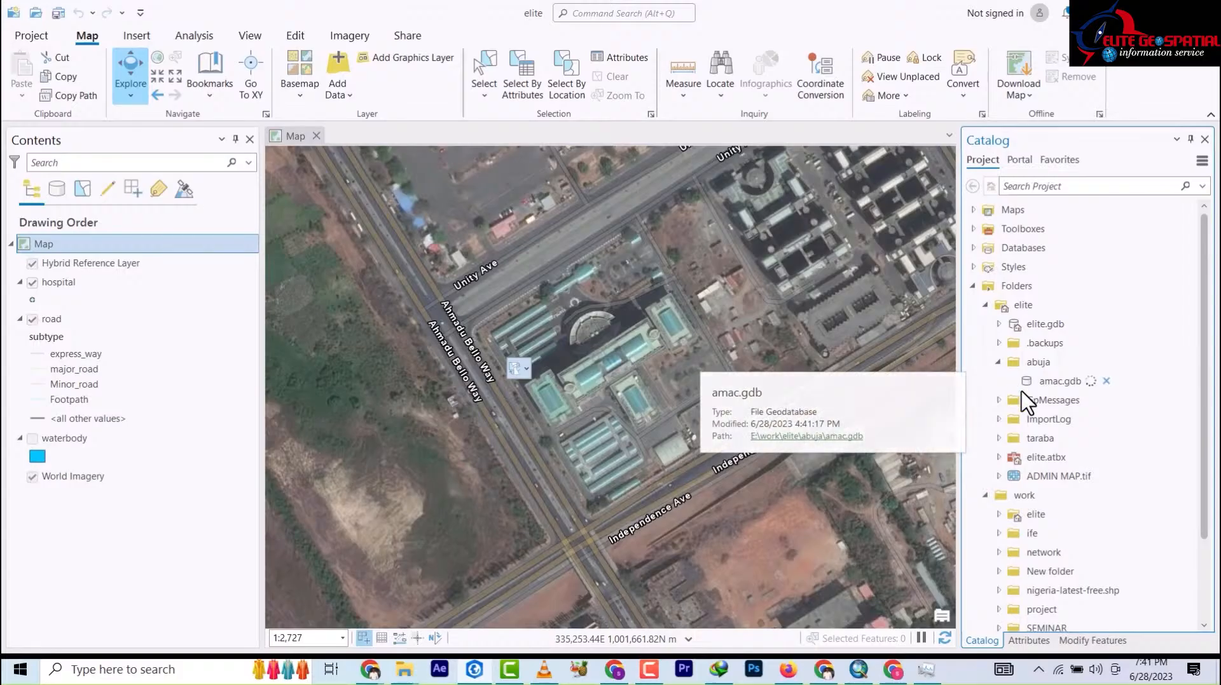
left_click(1046, 406)
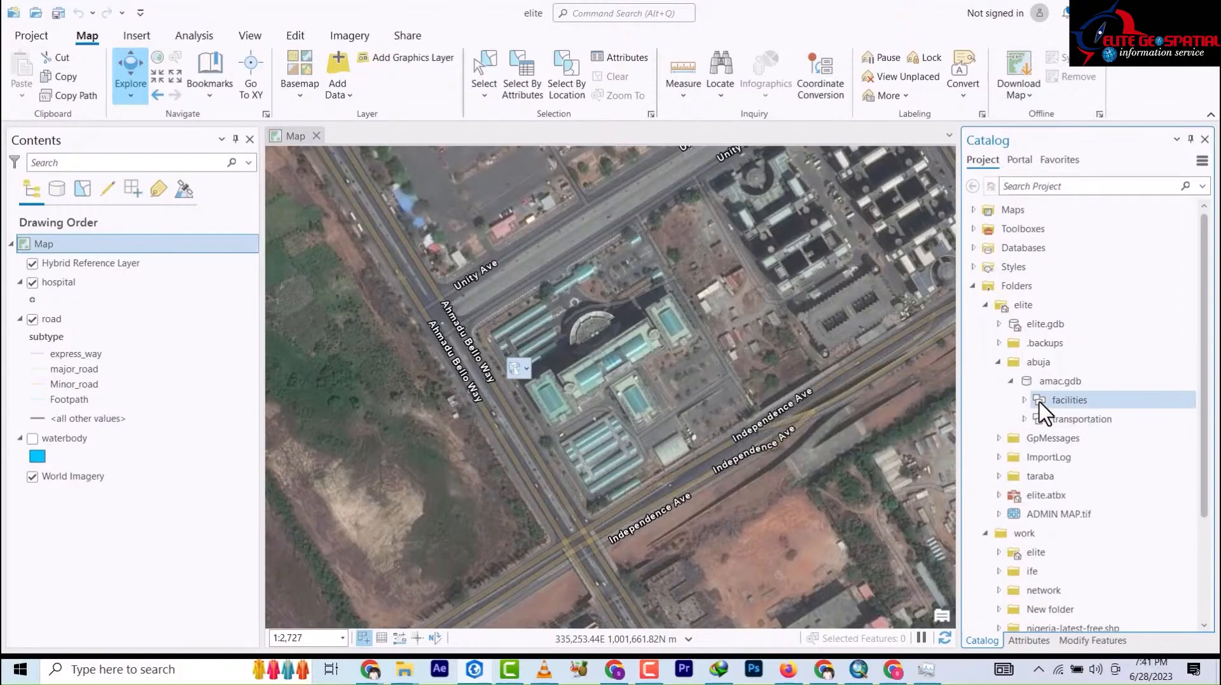
- Start a new feature class in the facilities dataset and name it building
right_click(1062, 410)
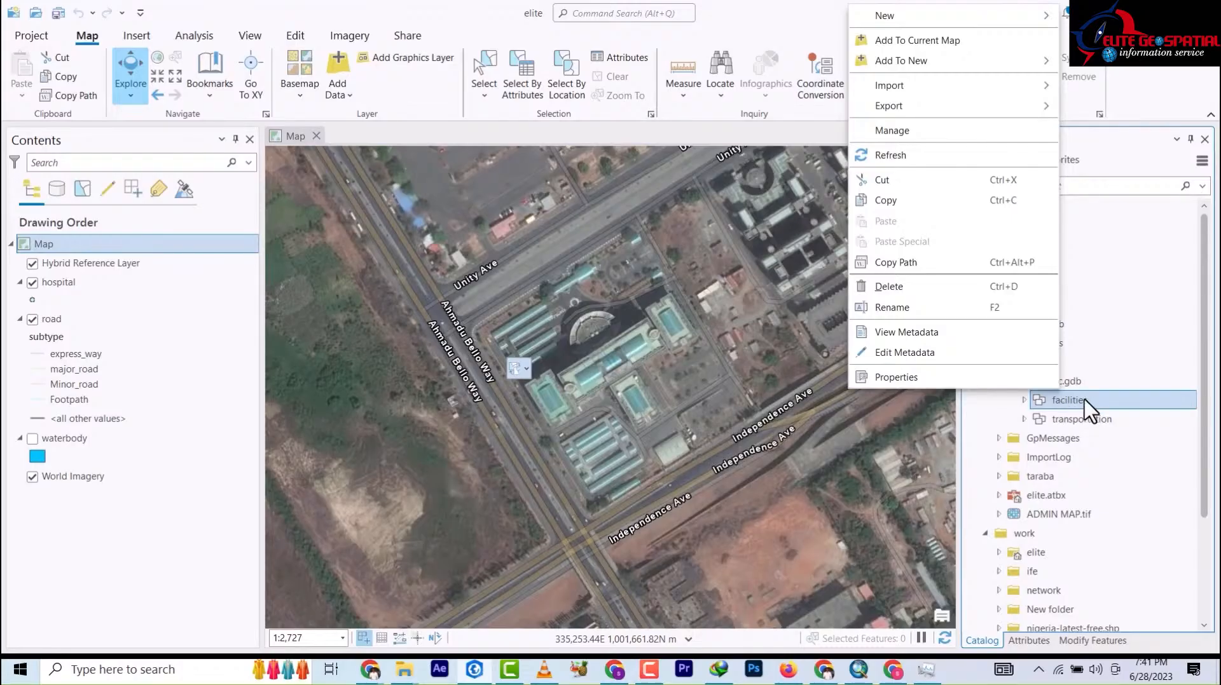
right_click(1083, 402)
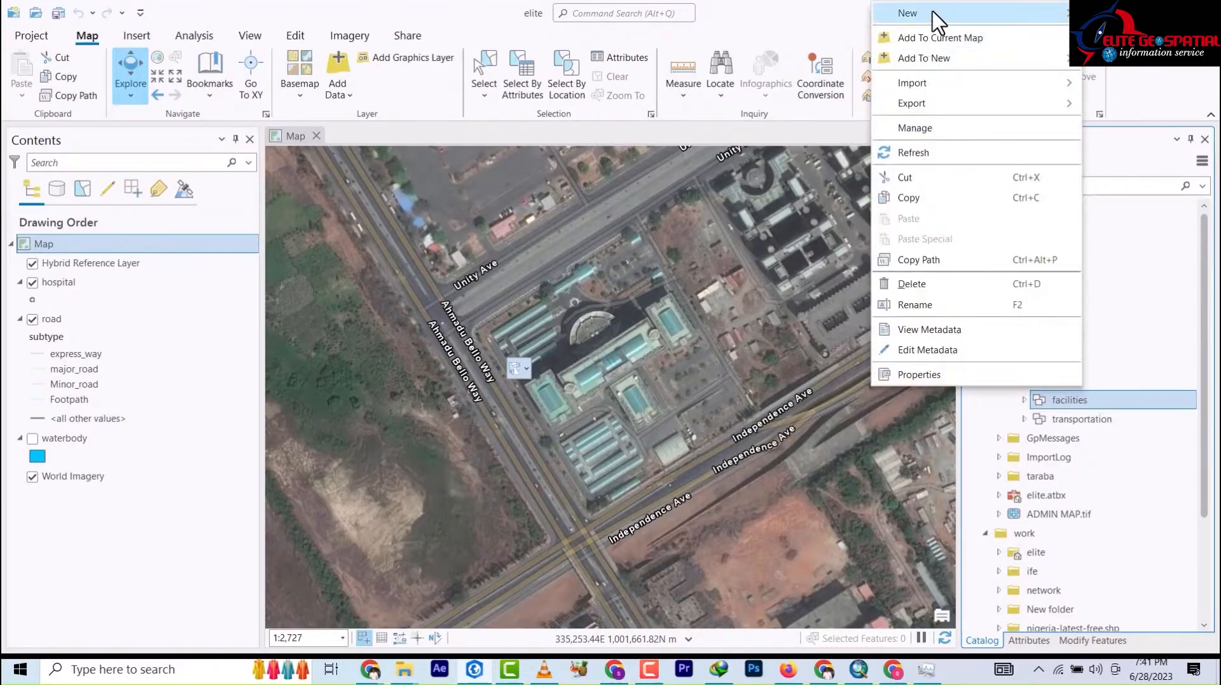
mouse_move(935, 16)
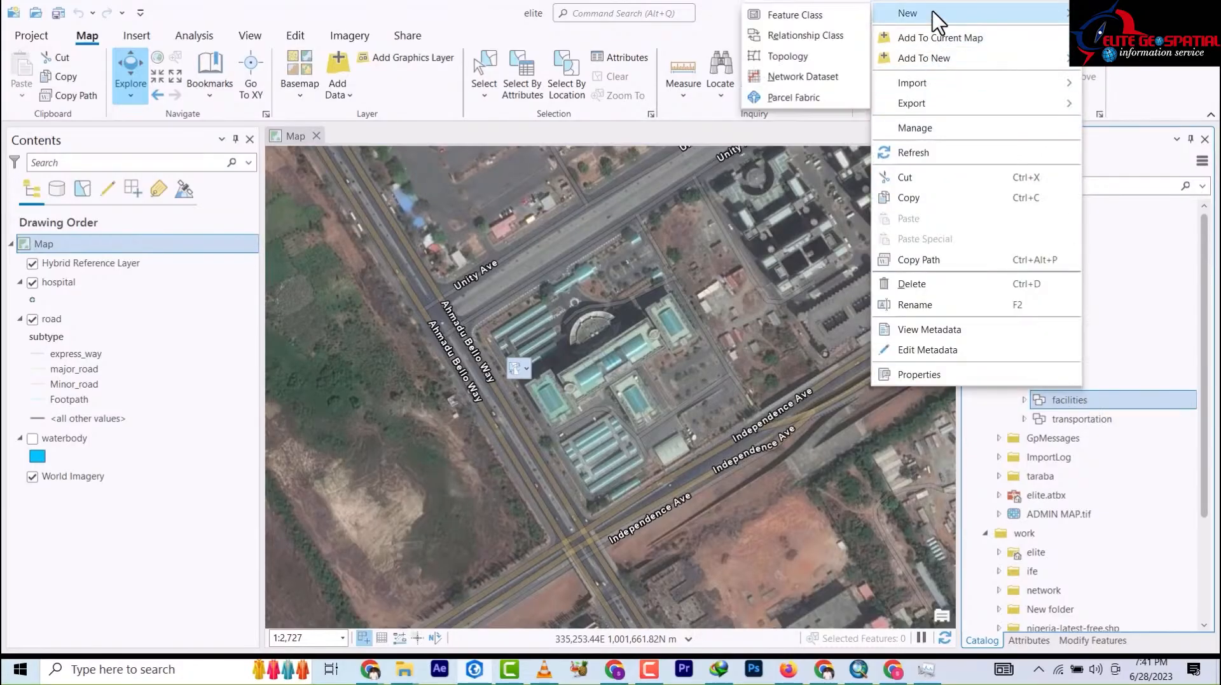
left_click(803, 15)
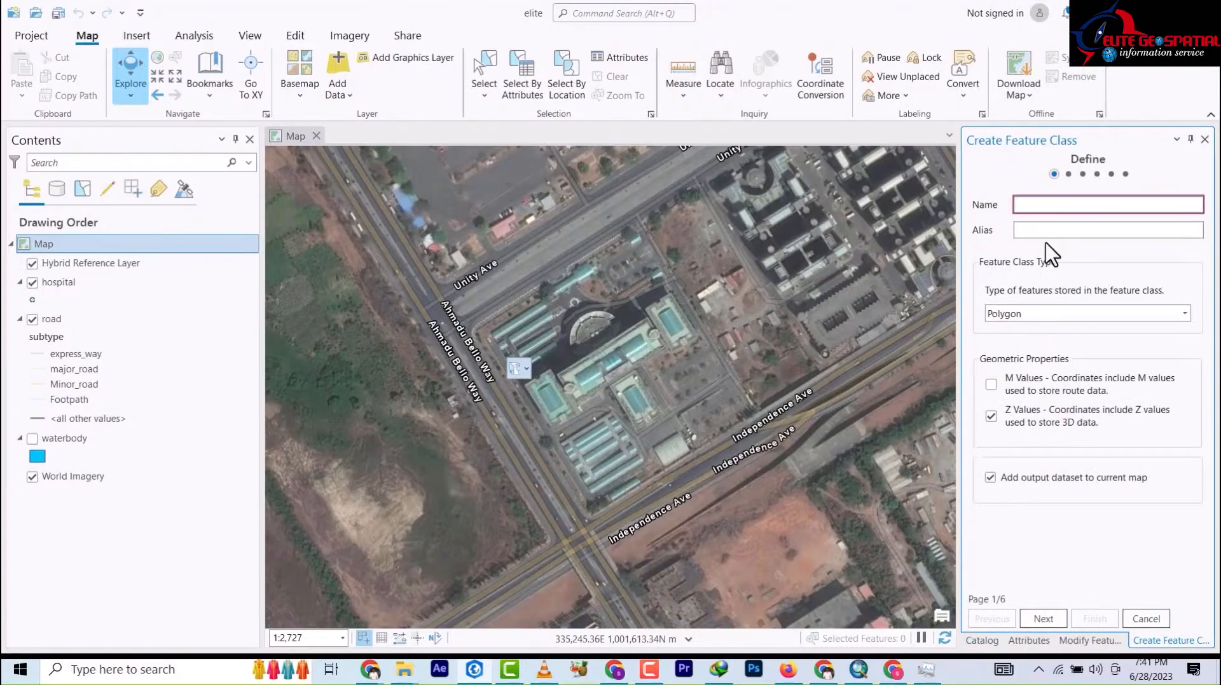
type("building")
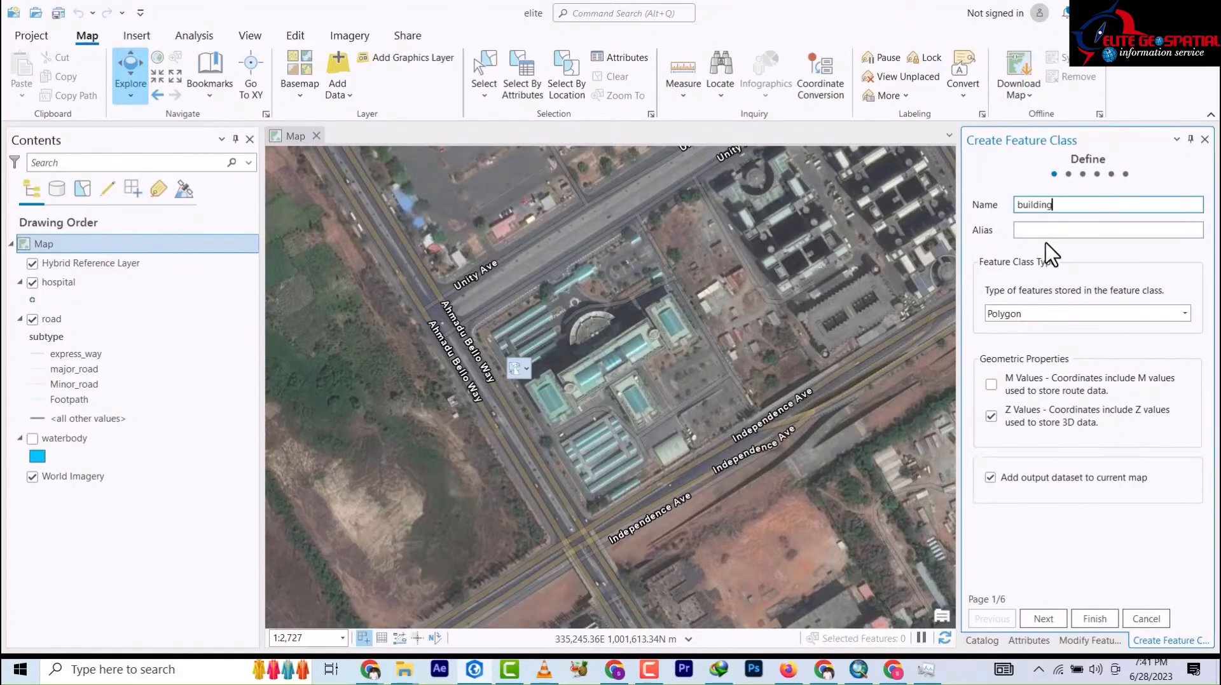
left_click(646, 674)
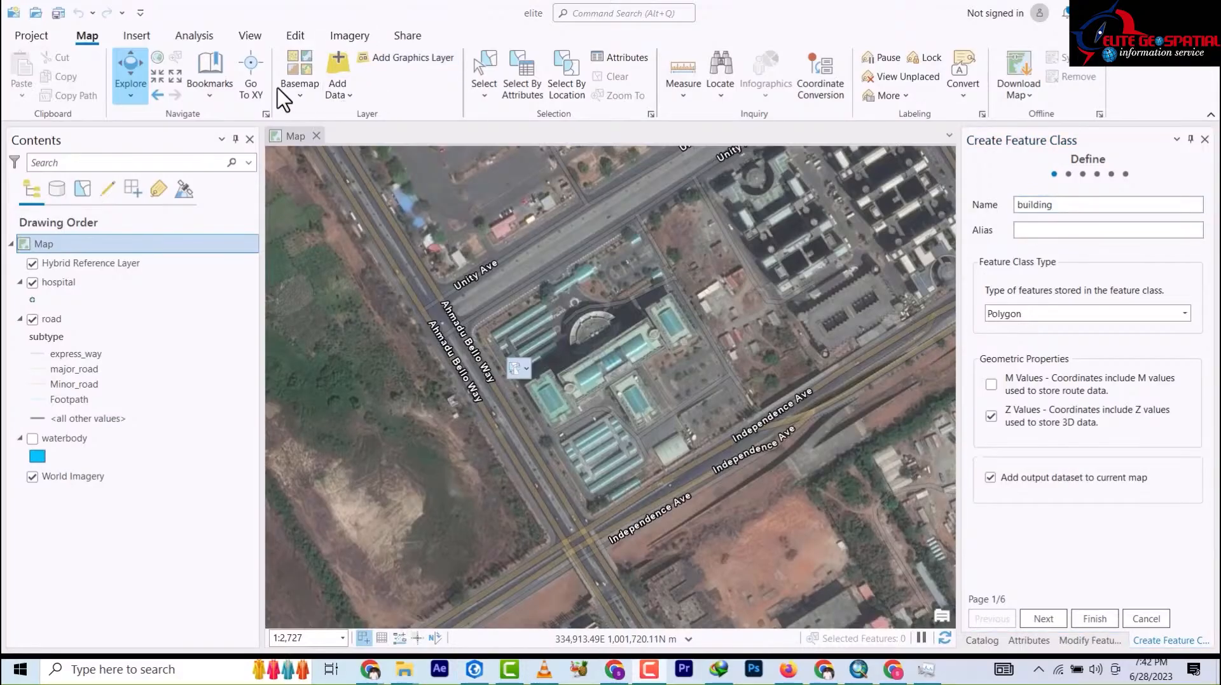
left_click(1064, 212)
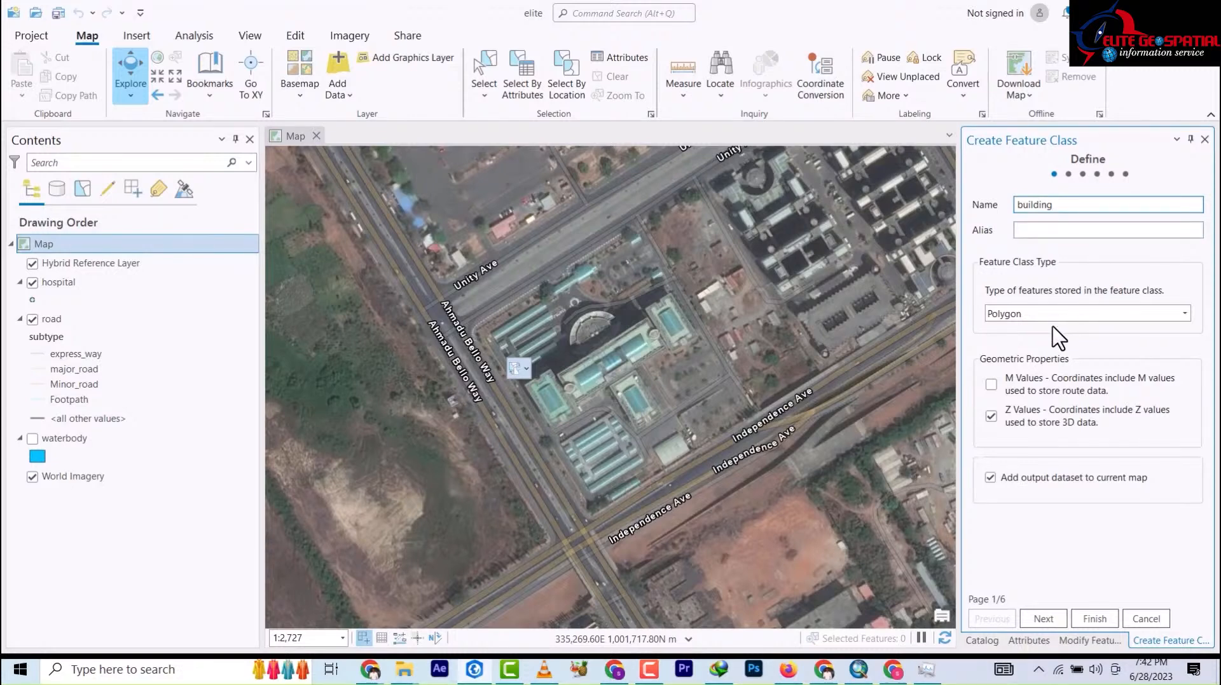
- Create the building polygon feature class with the default fields, inherited WGS 1984 UTM Zone 32N reference and default storage configuration
left_click(1044, 620)
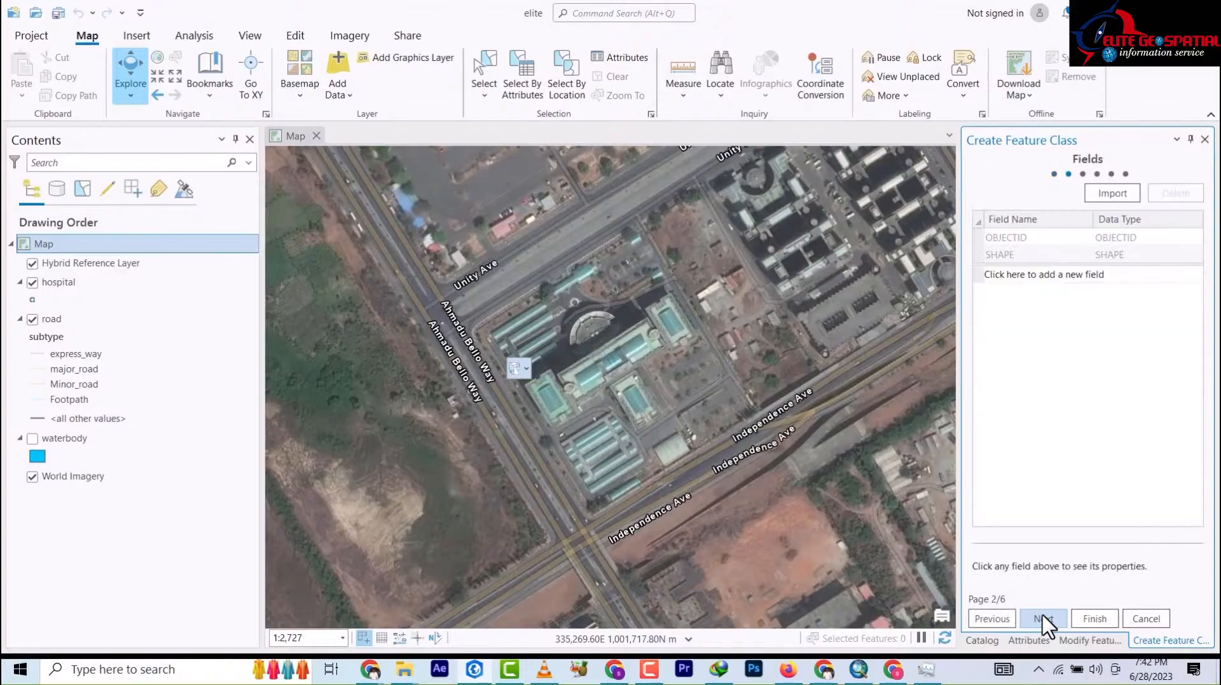
left_click(1043, 620)
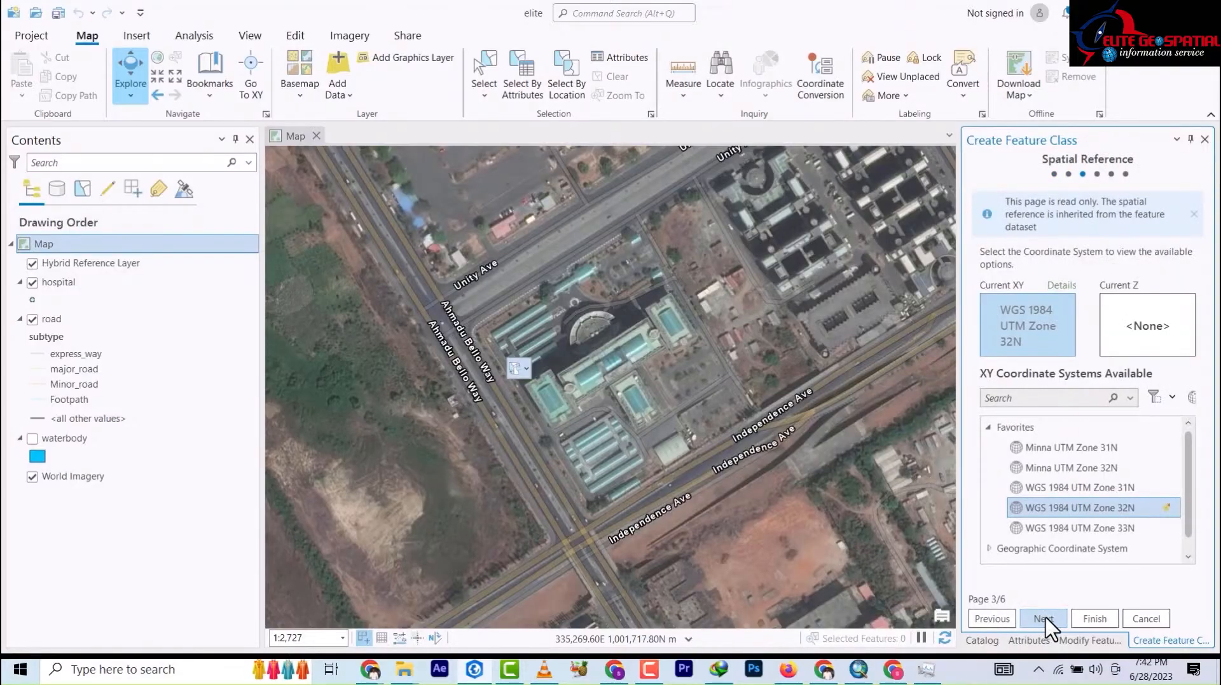
left_click(1044, 619)
left_click(1044, 619)
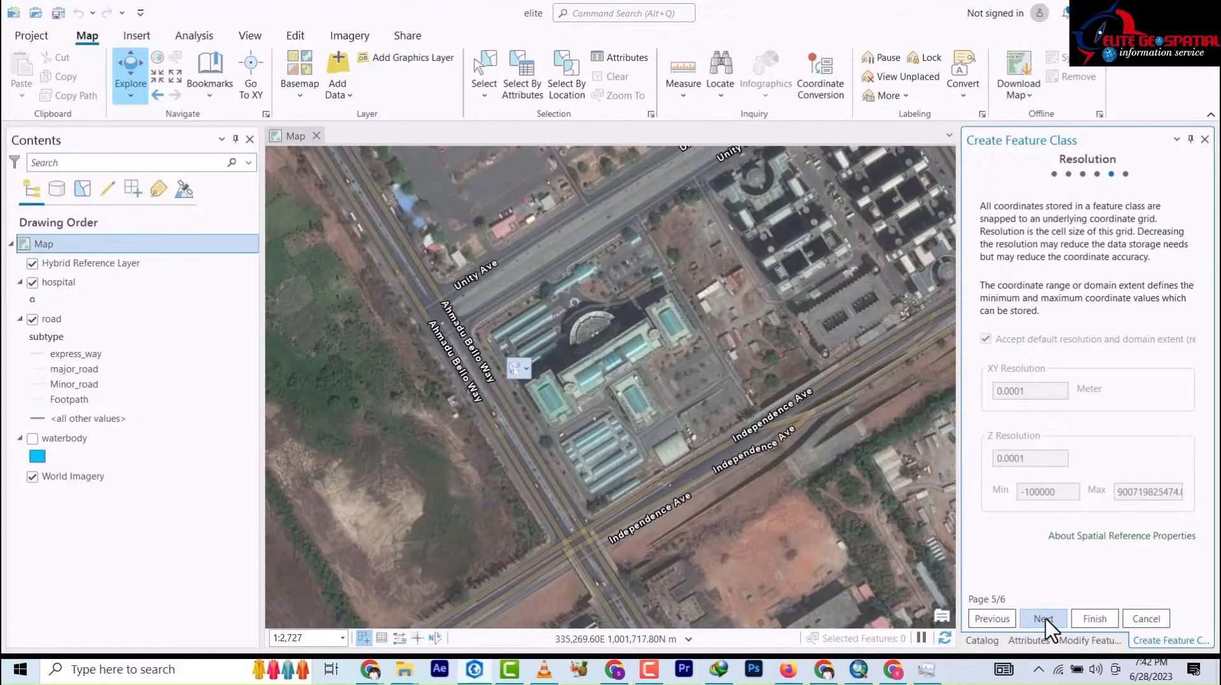
left_click(1044, 620)
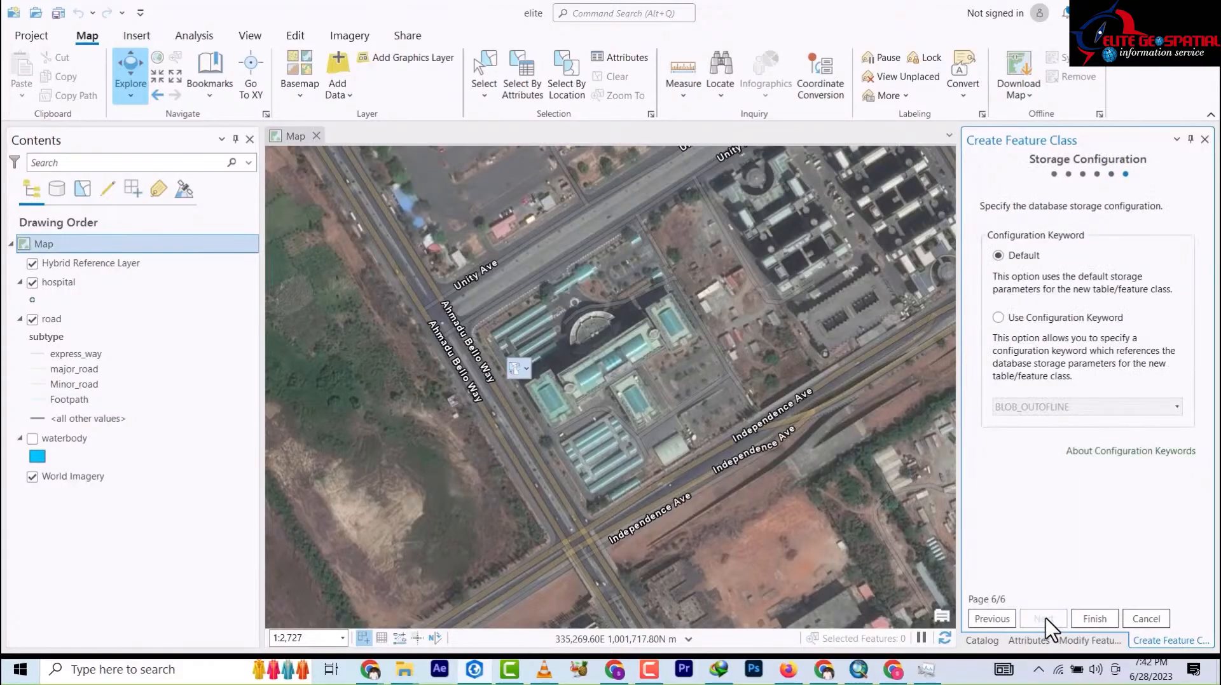
left_click(1109, 623)
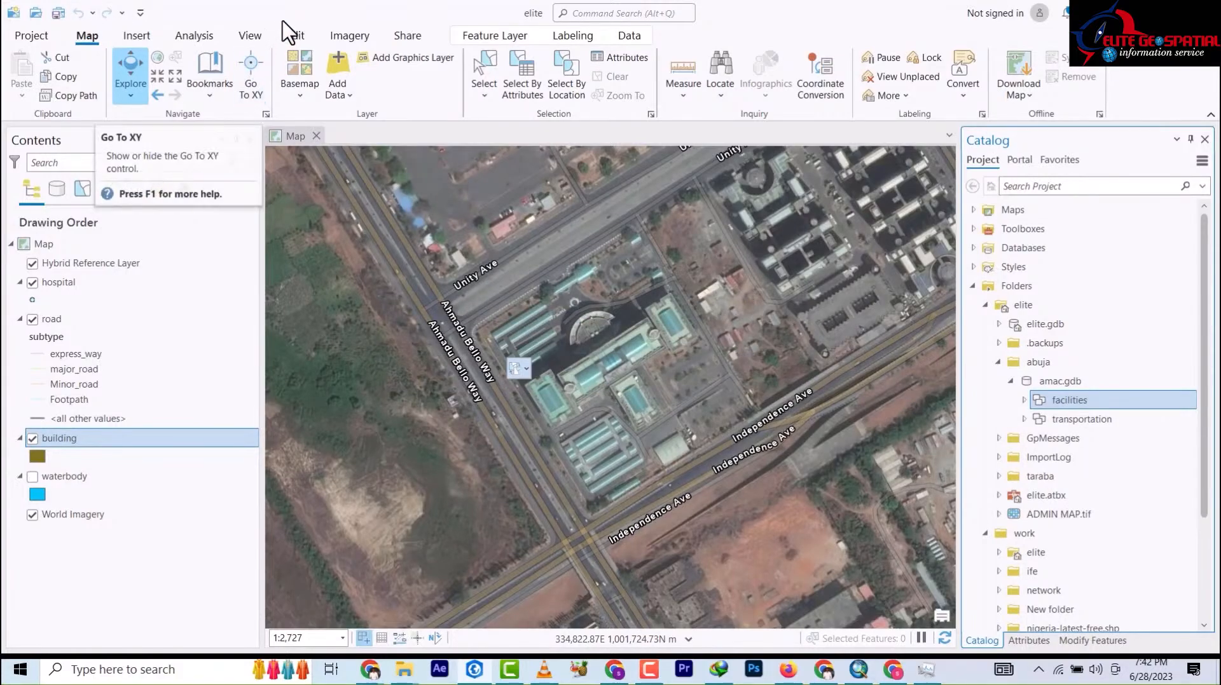
- Open the feature creation templates and activate the building template's polygon construction tool for the complex beside Ahmadu Bello Way
left_click(293, 35)
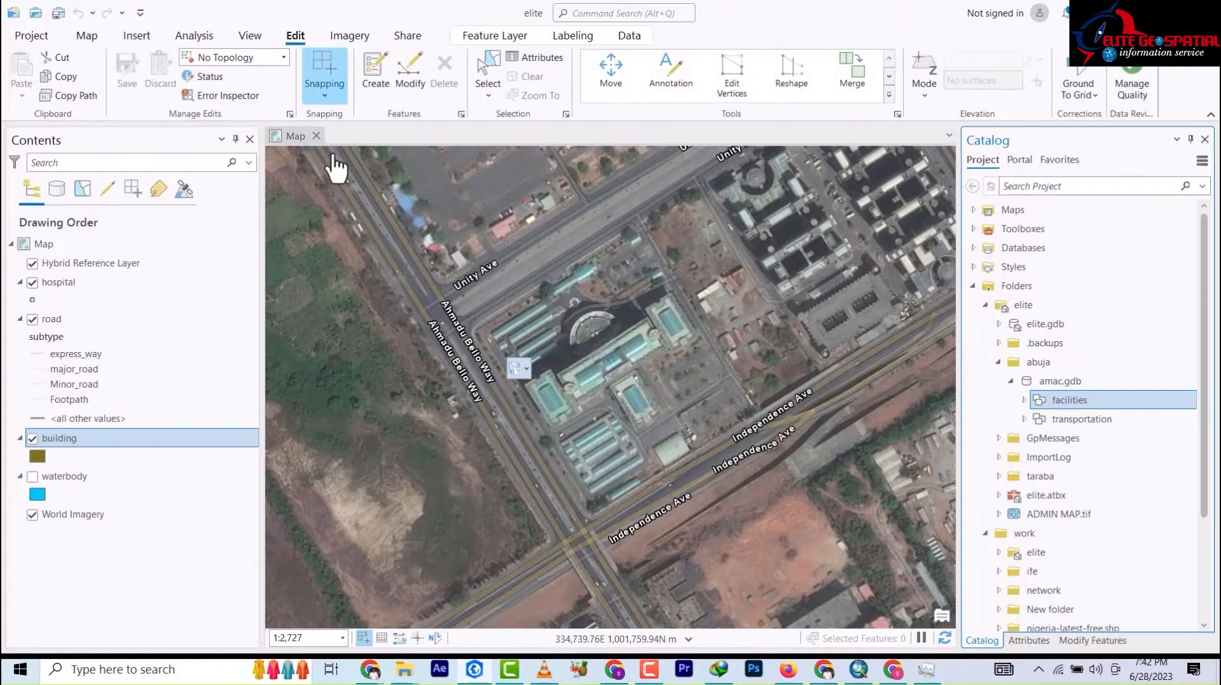
left_click(328, 99)
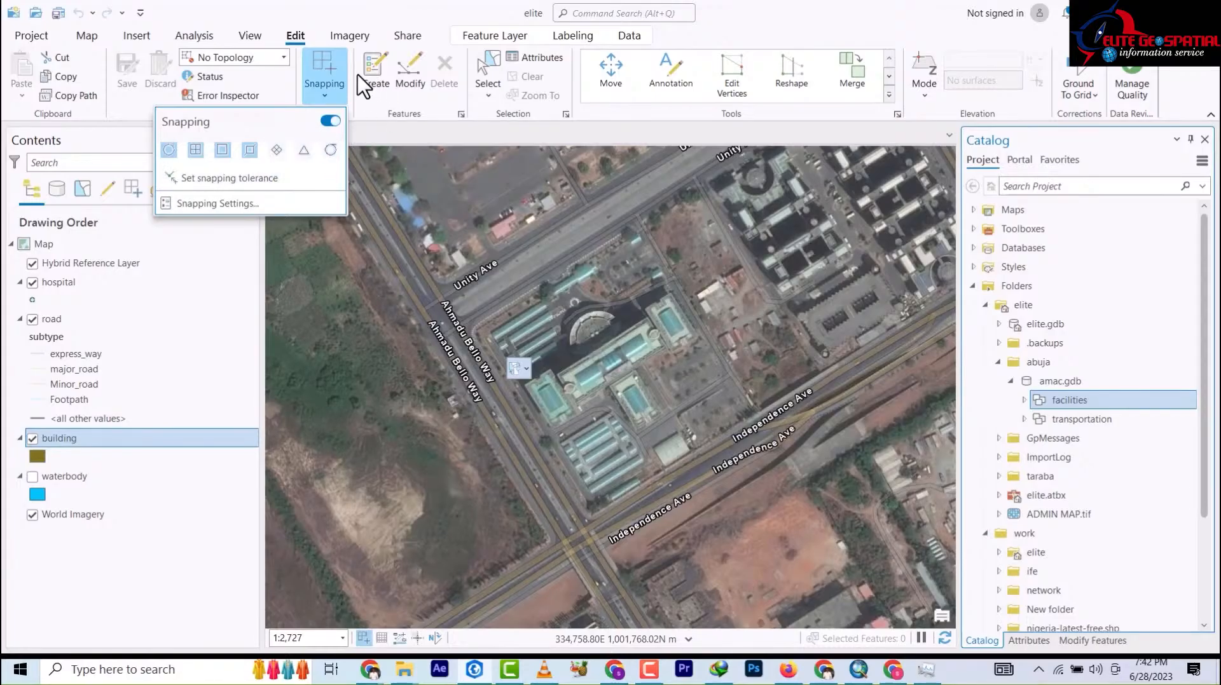
left_click(377, 80)
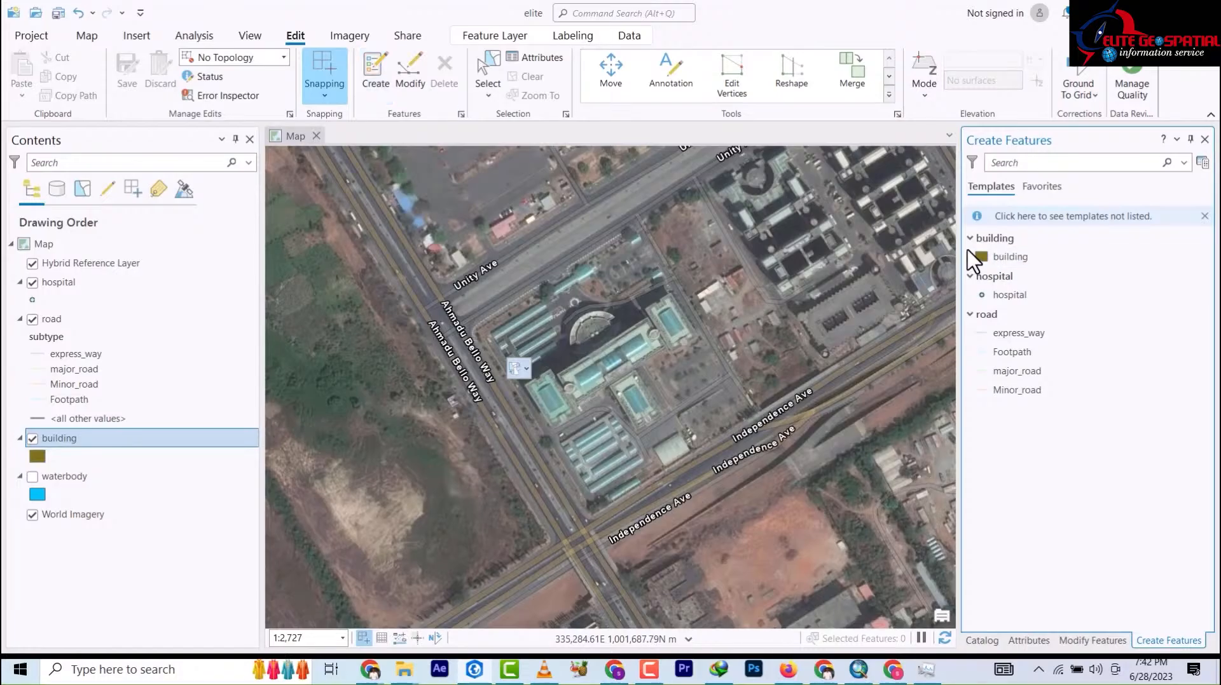
left_click(1010, 257)
scroll(580, 448, "down", 1)
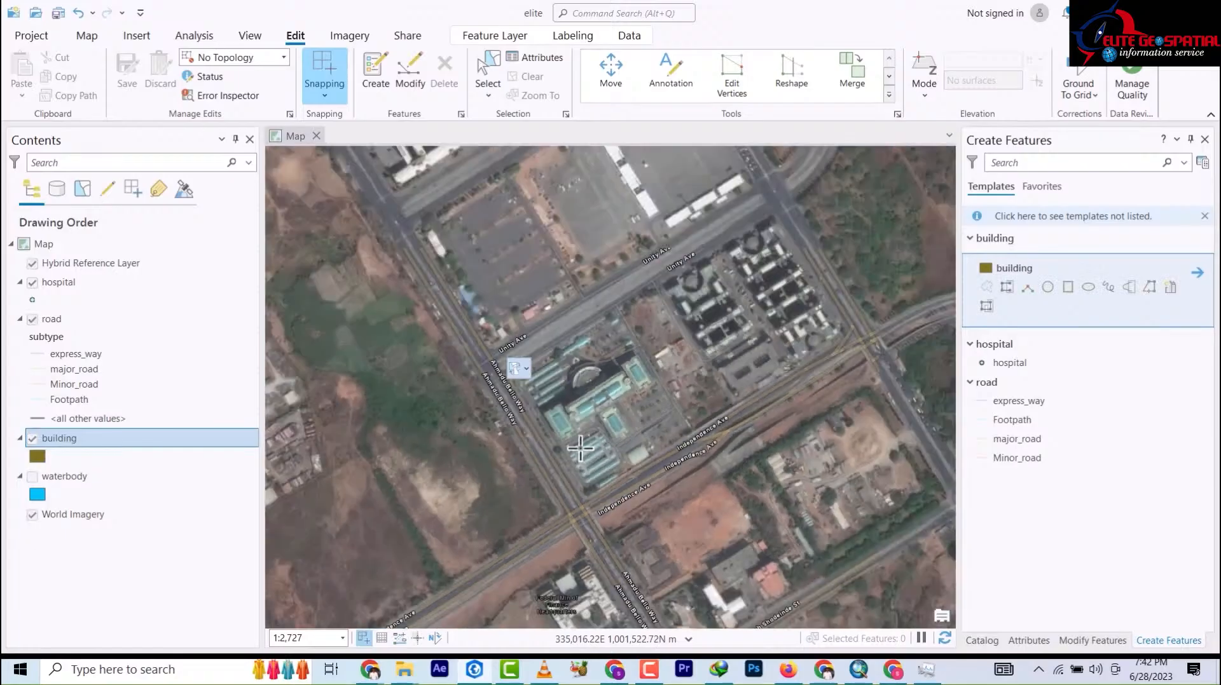
scroll(582, 449, "up", 2)
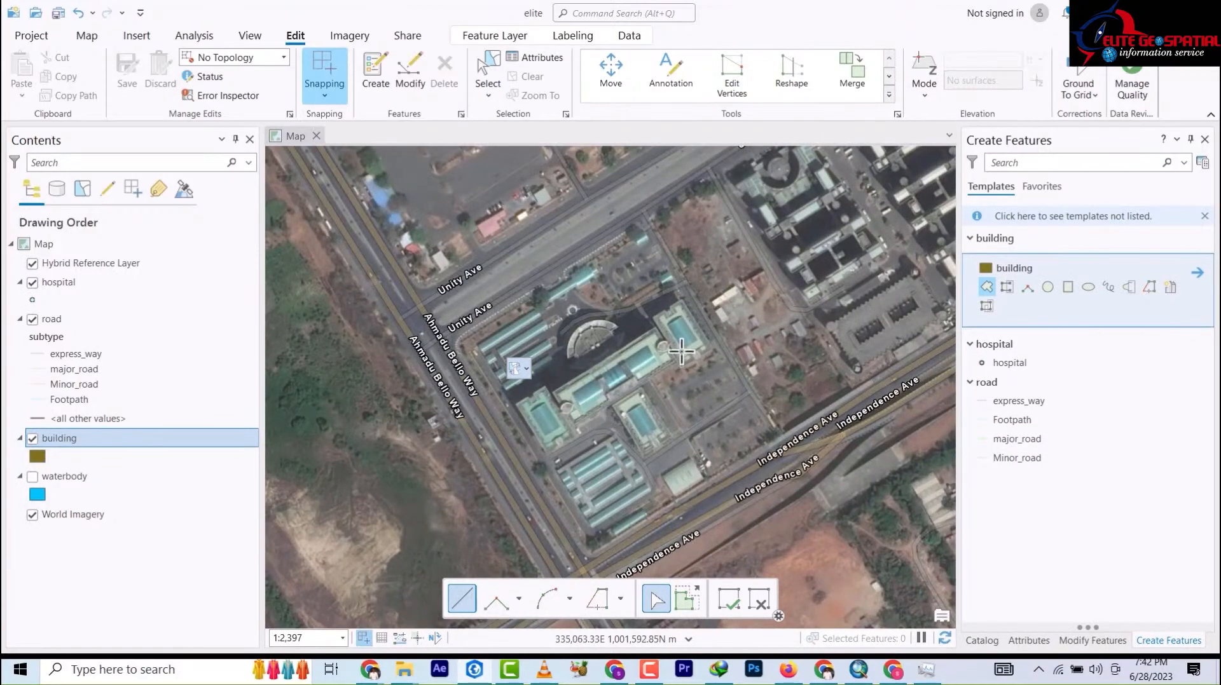
scroll(681, 352, "up", 3)
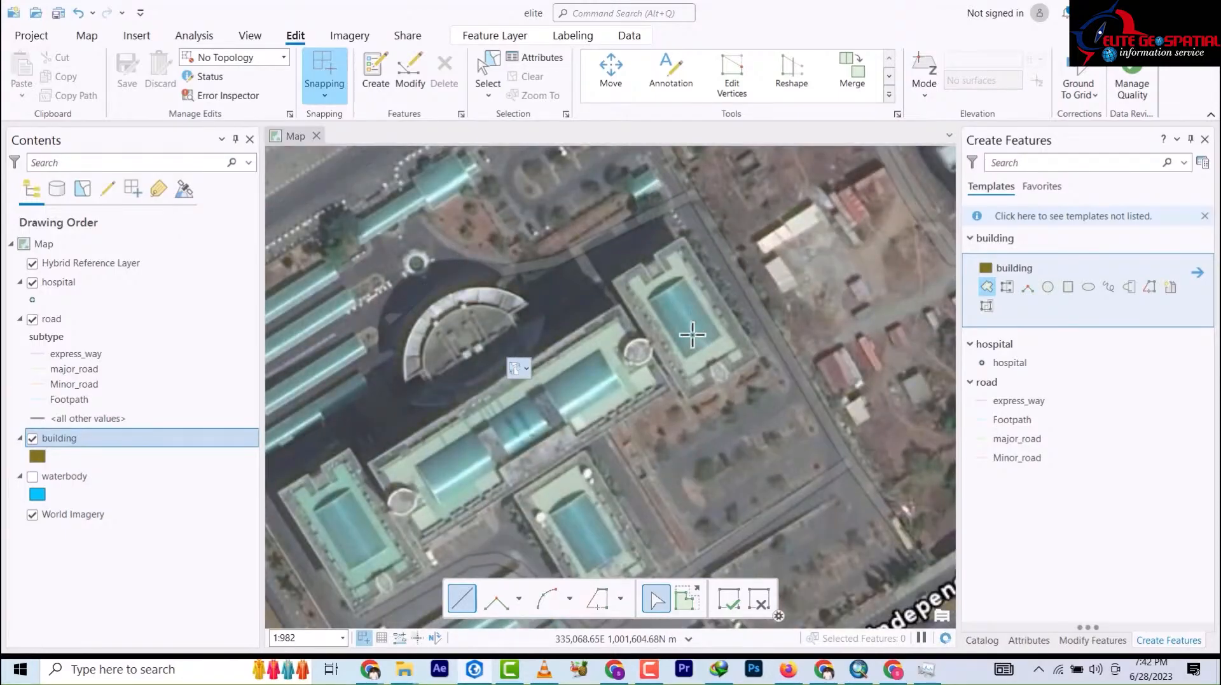
scroll(667, 332, "up", 2)
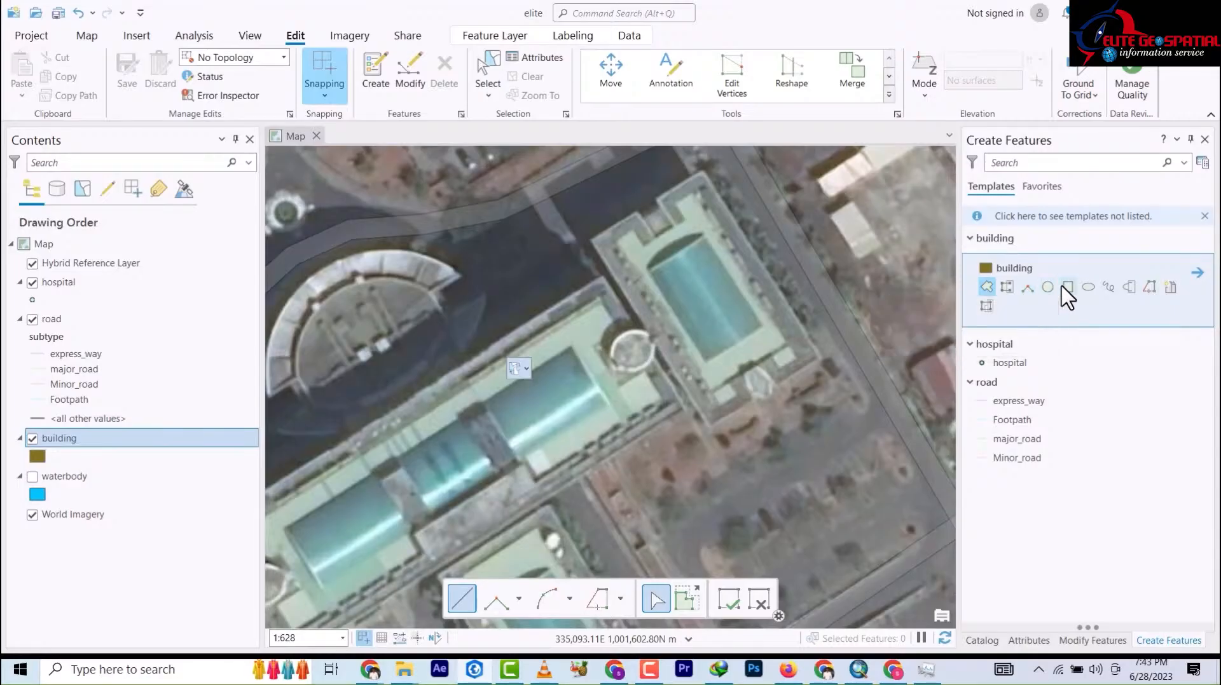
left_click(987, 289)
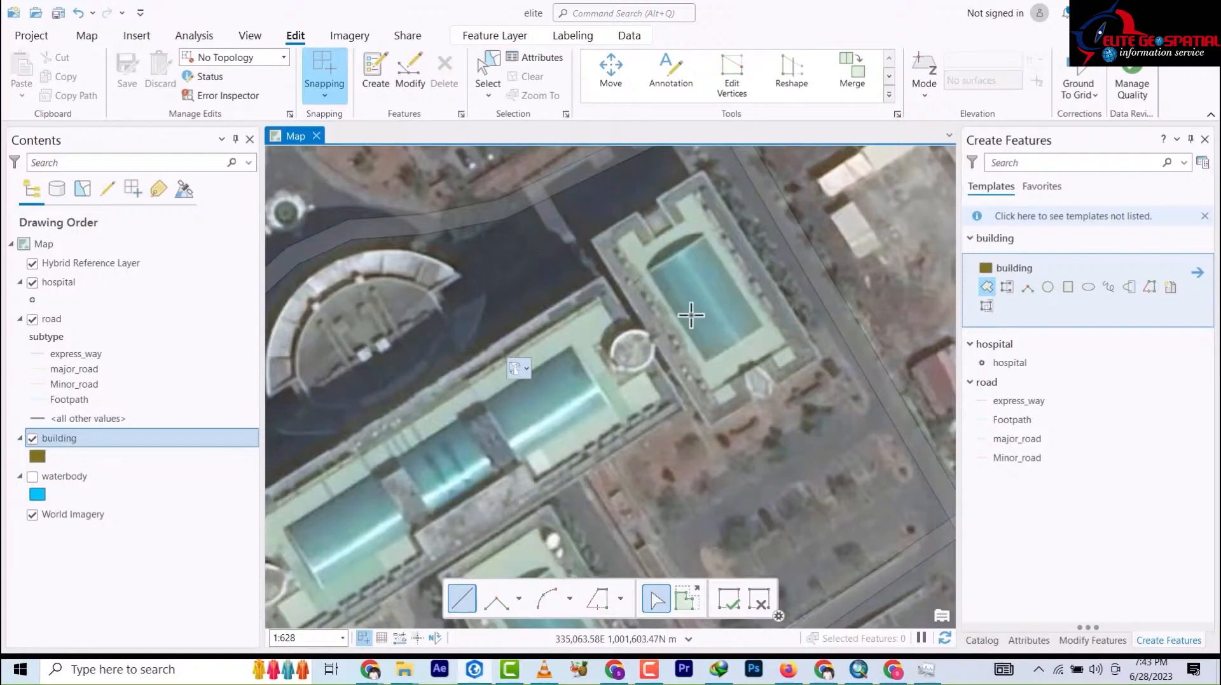
- Digitize the rectangular teal roof of the complex's northeastern block as a four-corner building polygon
scroll(661, 283, "down", 3)
scroll(661, 283, "up", 5)
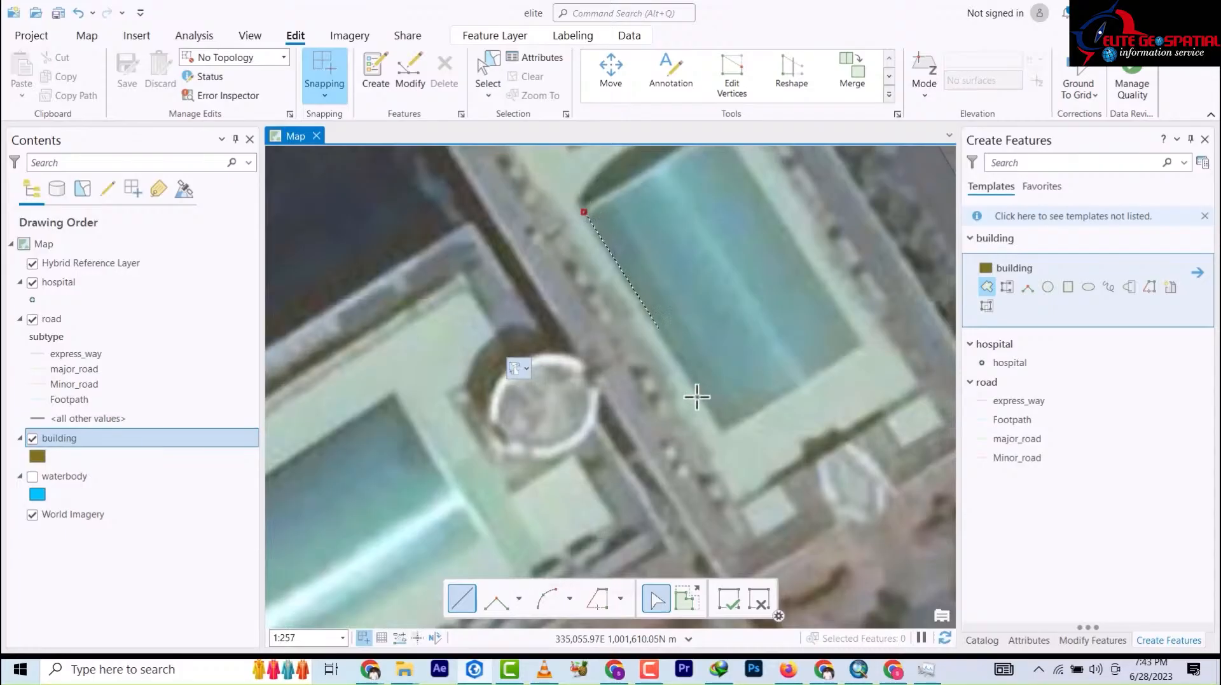
left_click(723, 435)
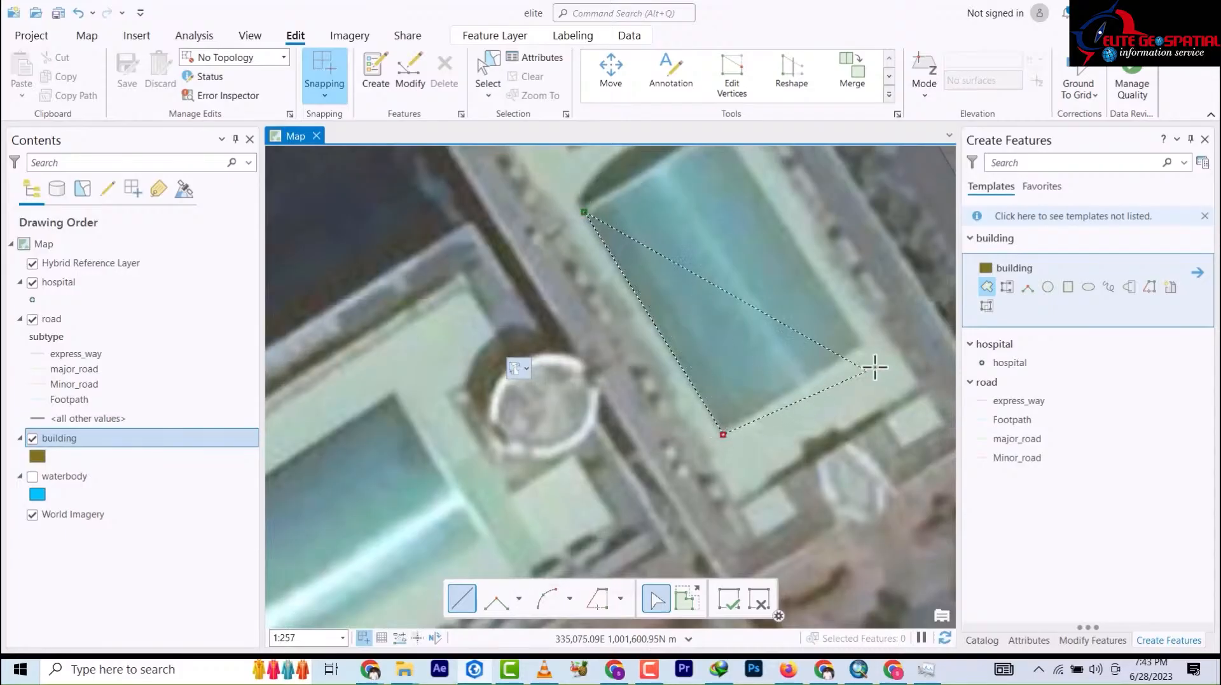
left_click(862, 347)
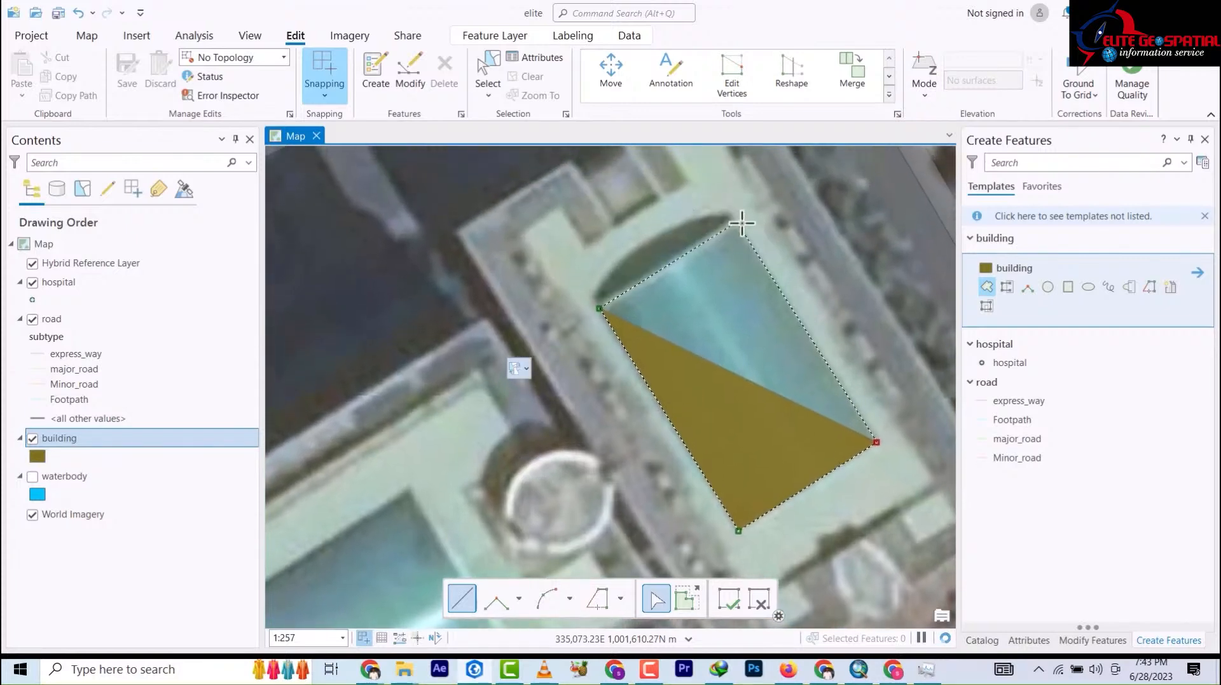
double_click(736, 220)
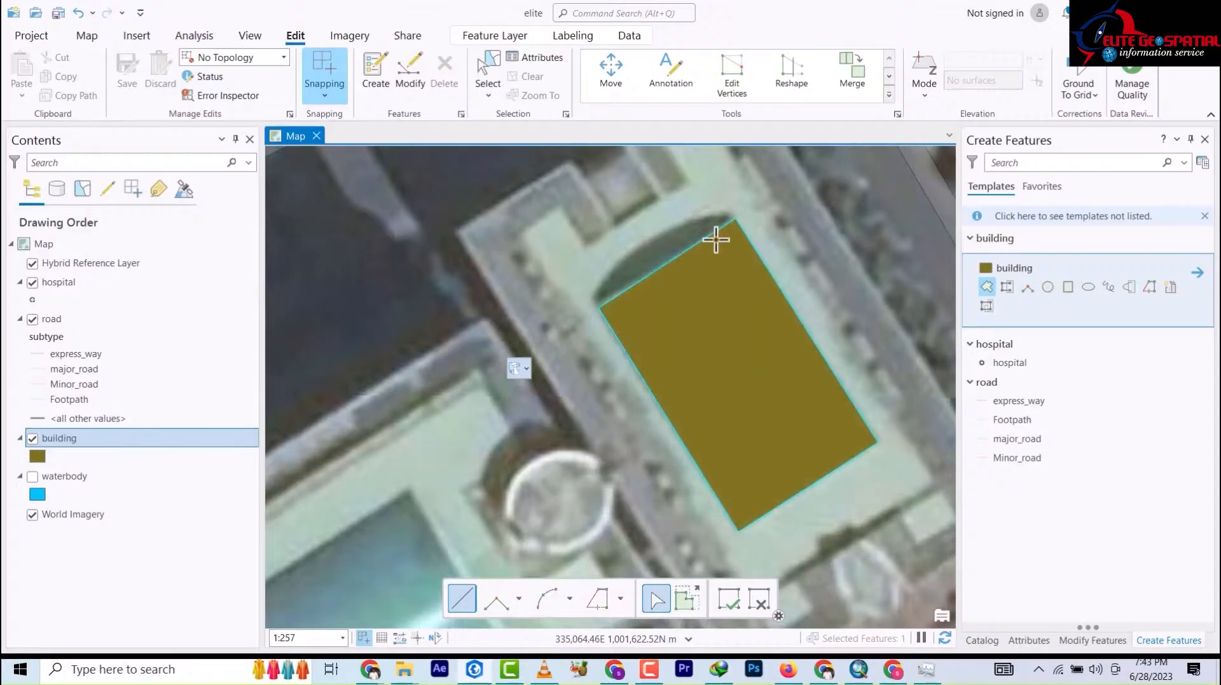
- Digitize the pale rectangular building on the north side of Independence Ave as a four-corner building polygon
scroll(717, 224, "up", 8)
scroll(713, 223, "down", 13)
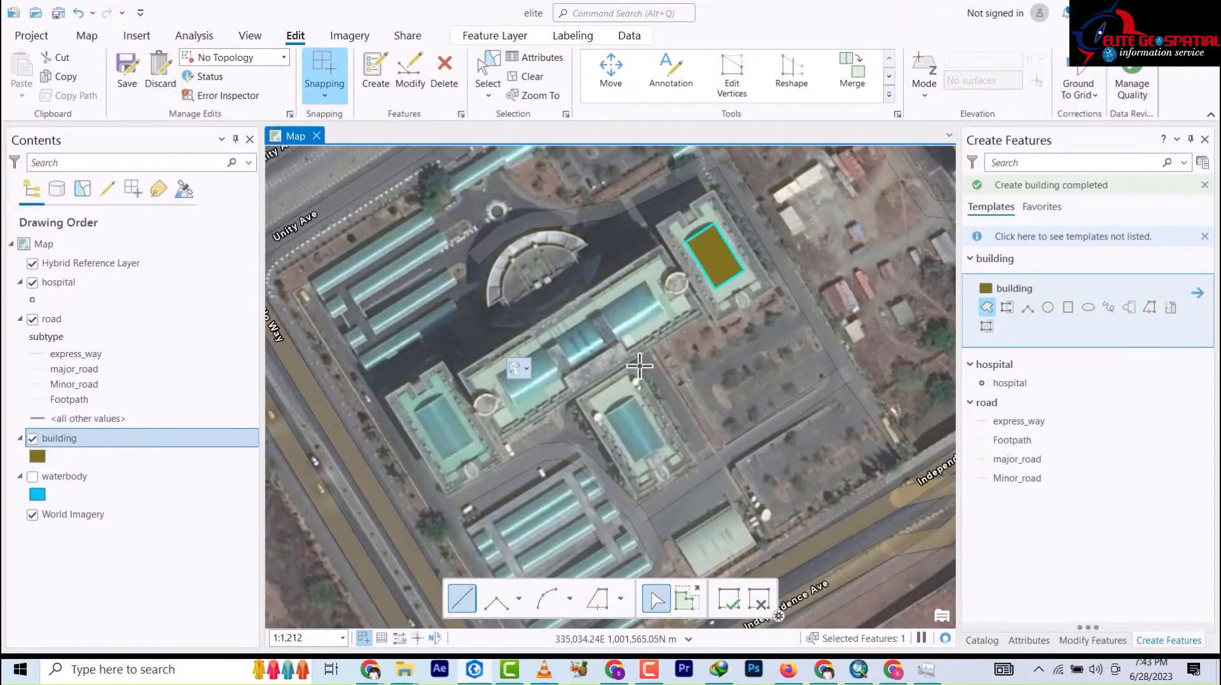
left_click_drag(662, 484, 657, 299)
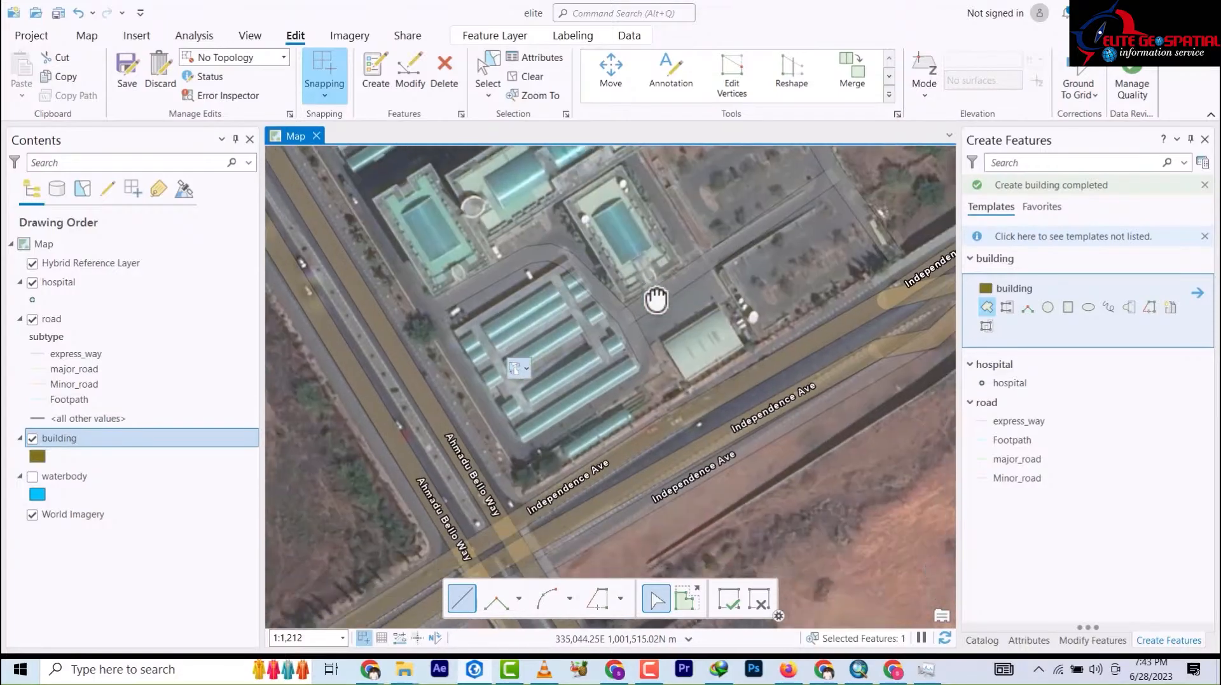
scroll(718, 396, "down", 3)
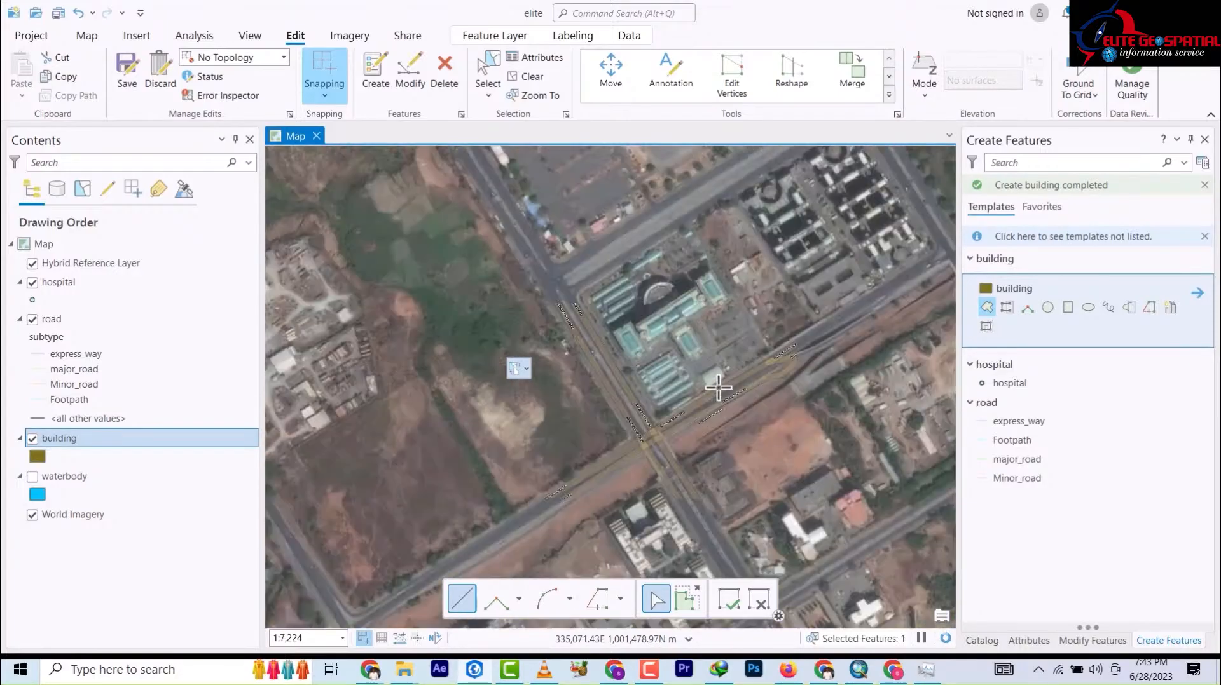
scroll(718, 387, "up", 6)
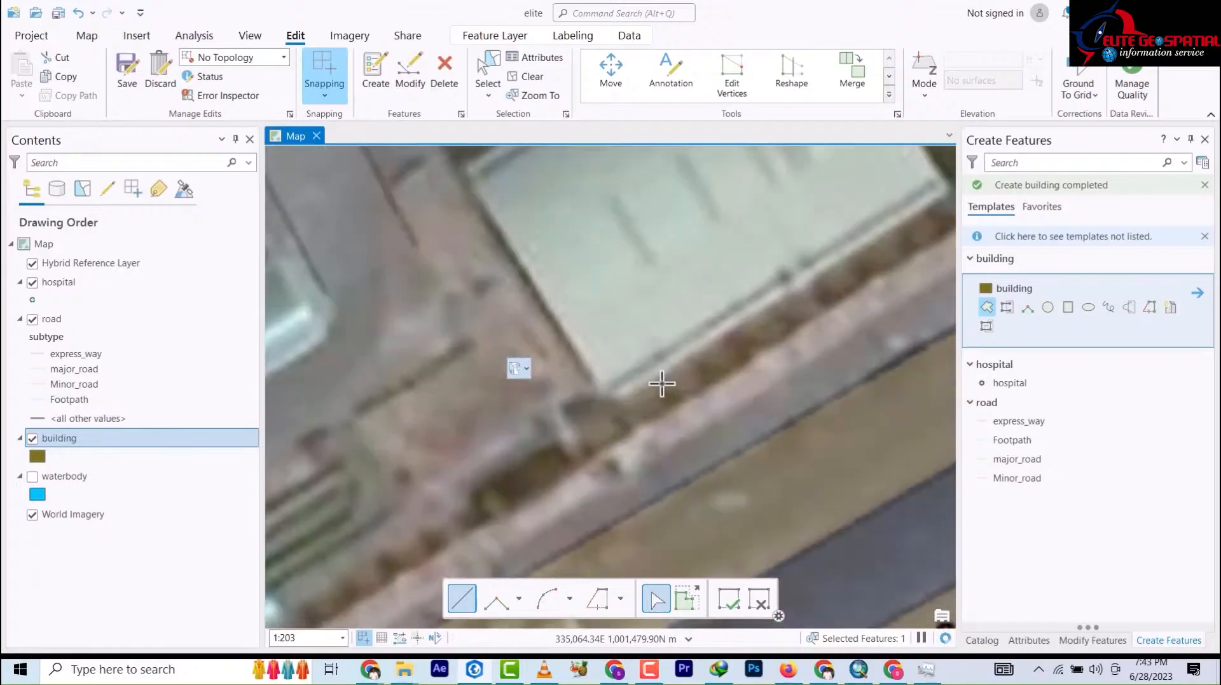
scroll(648, 383, "down", 2)
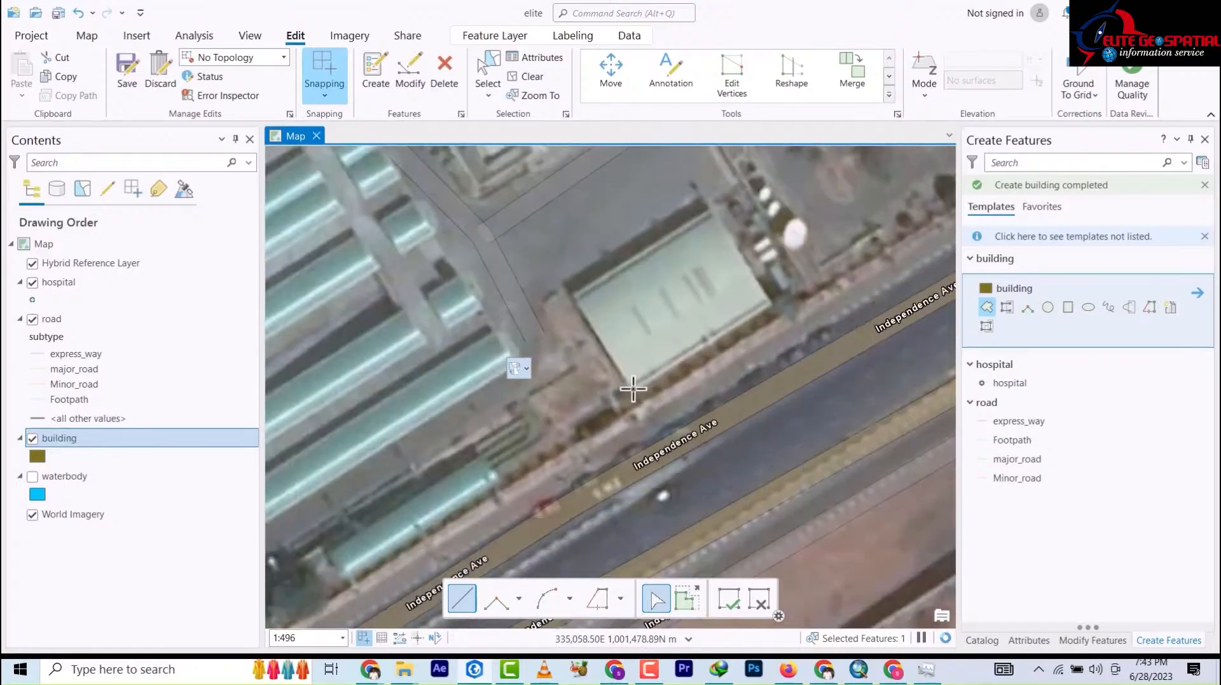
left_click(635, 390)
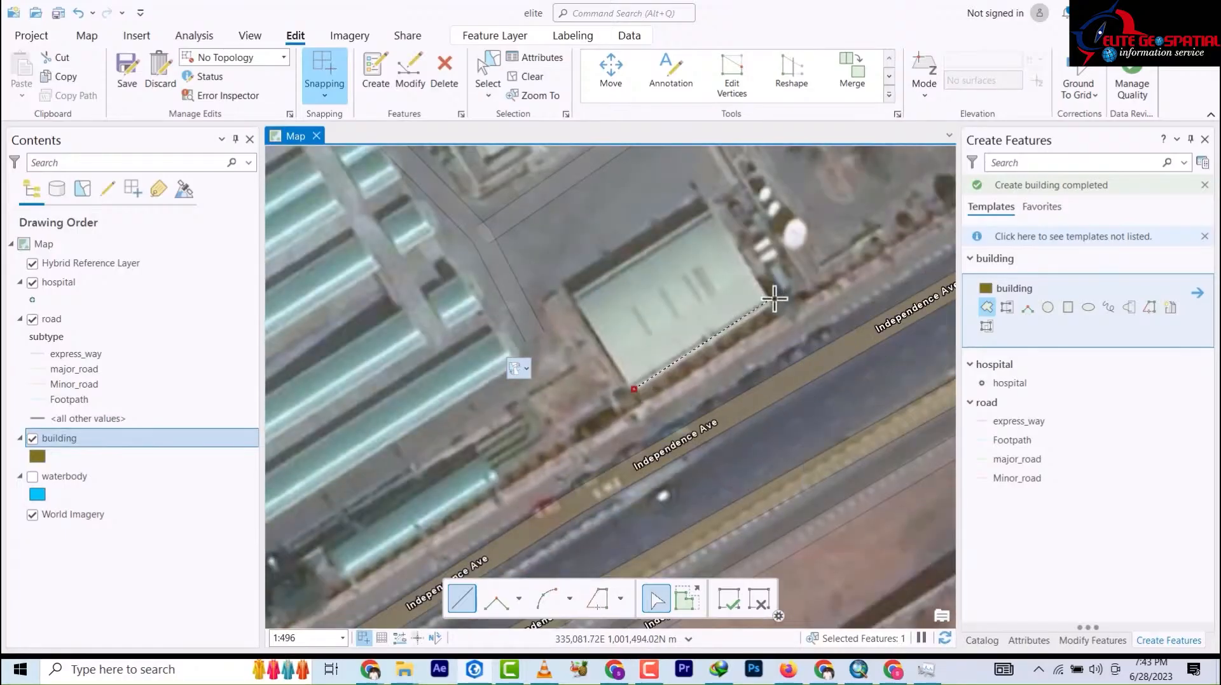
left_click(772, 302)
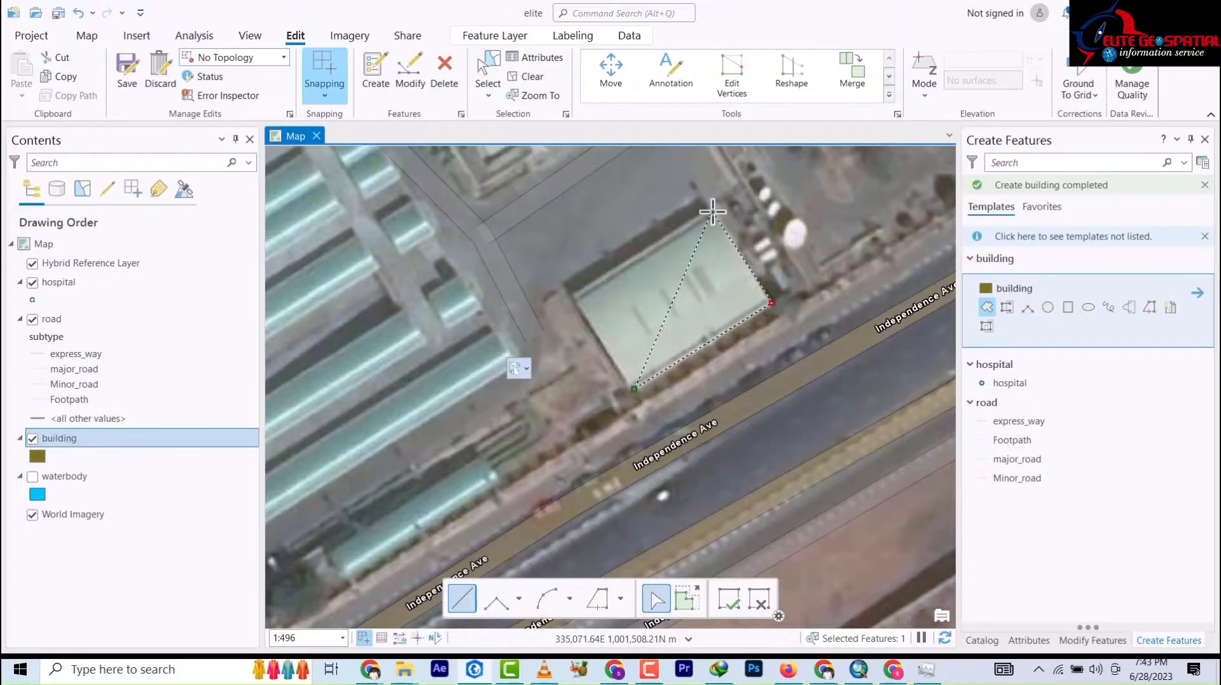
left_click(711, 212)
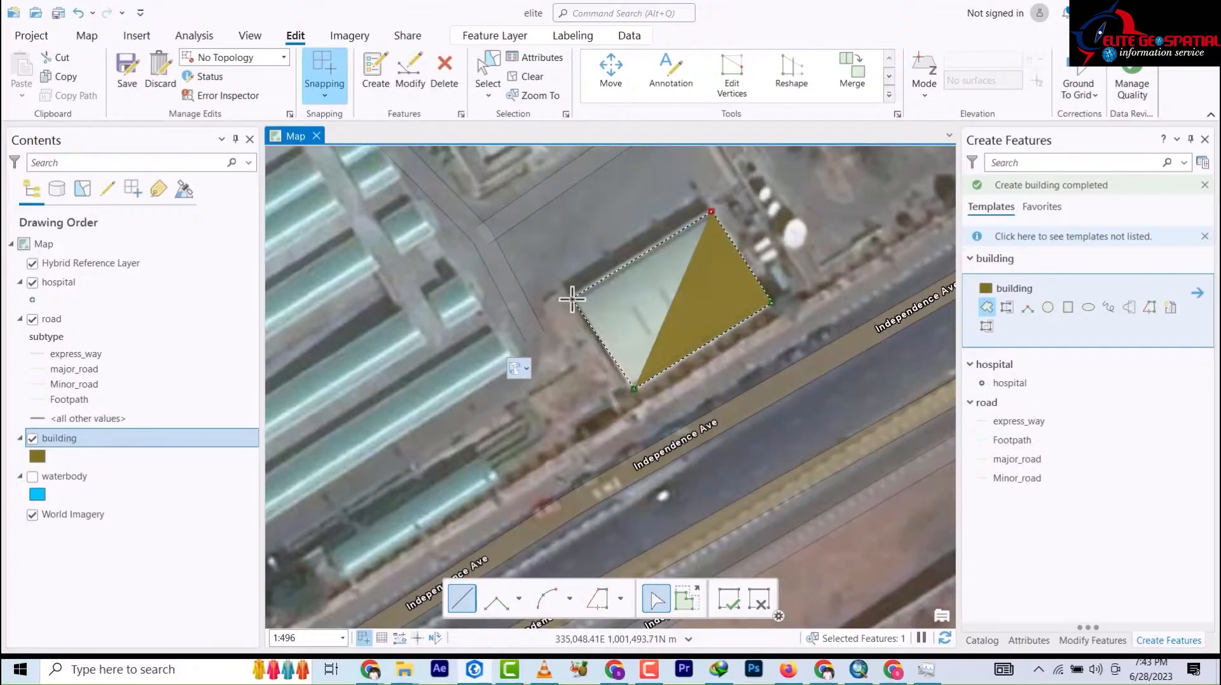
double_click(577, 306)
- Digitize the narrow teal-roofed building along Independence Ave near the Ahmadu Bello Way junction as a four-corner polygon
scroll(712, 321, "up", 2)
scroll(701, 312, "down", 6)
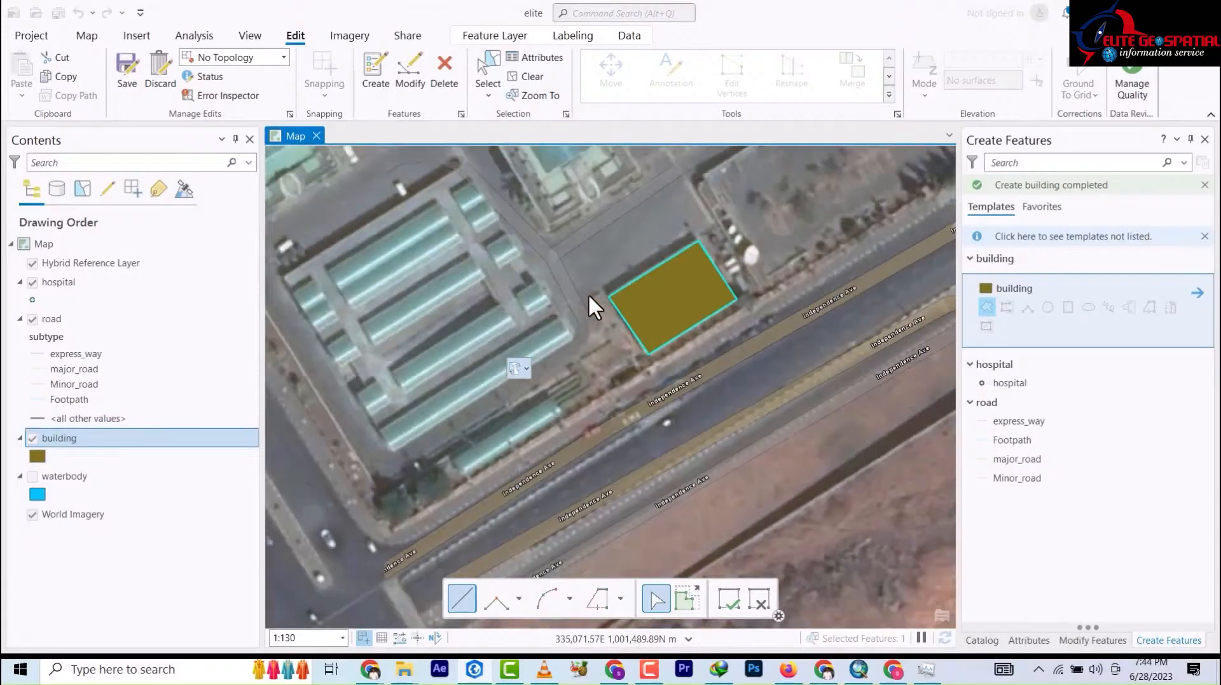
scroll(659, 318, "up", 2)
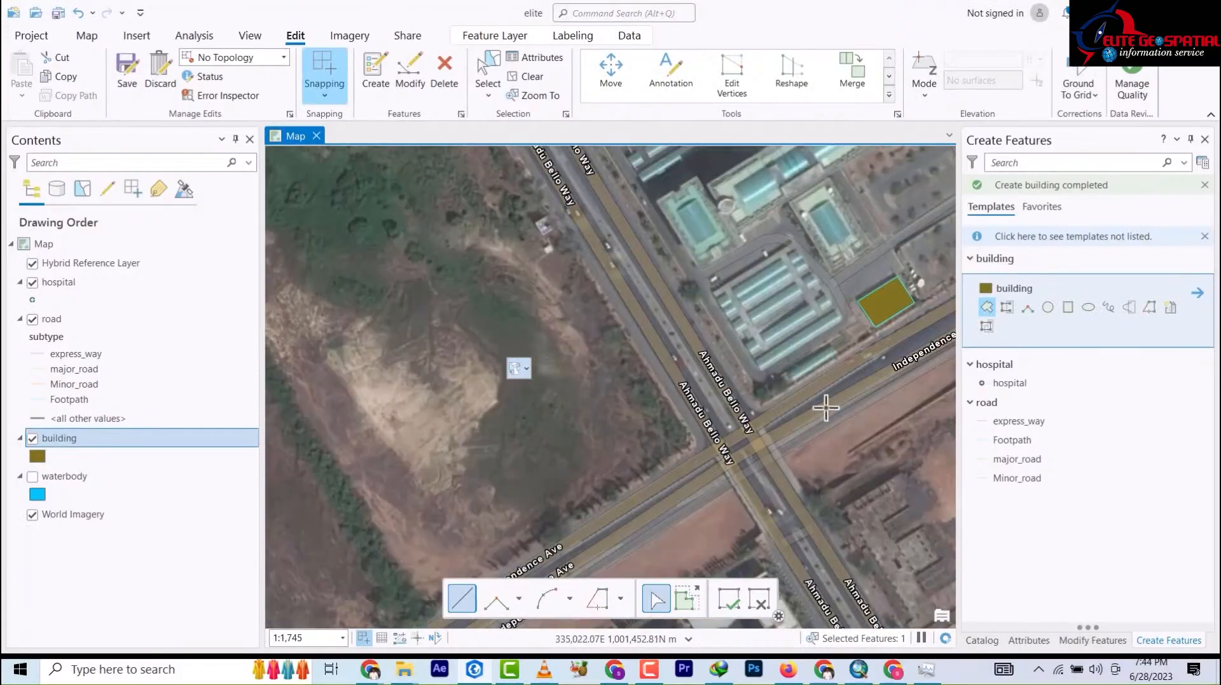
scroll(826, 356, "up", 4)
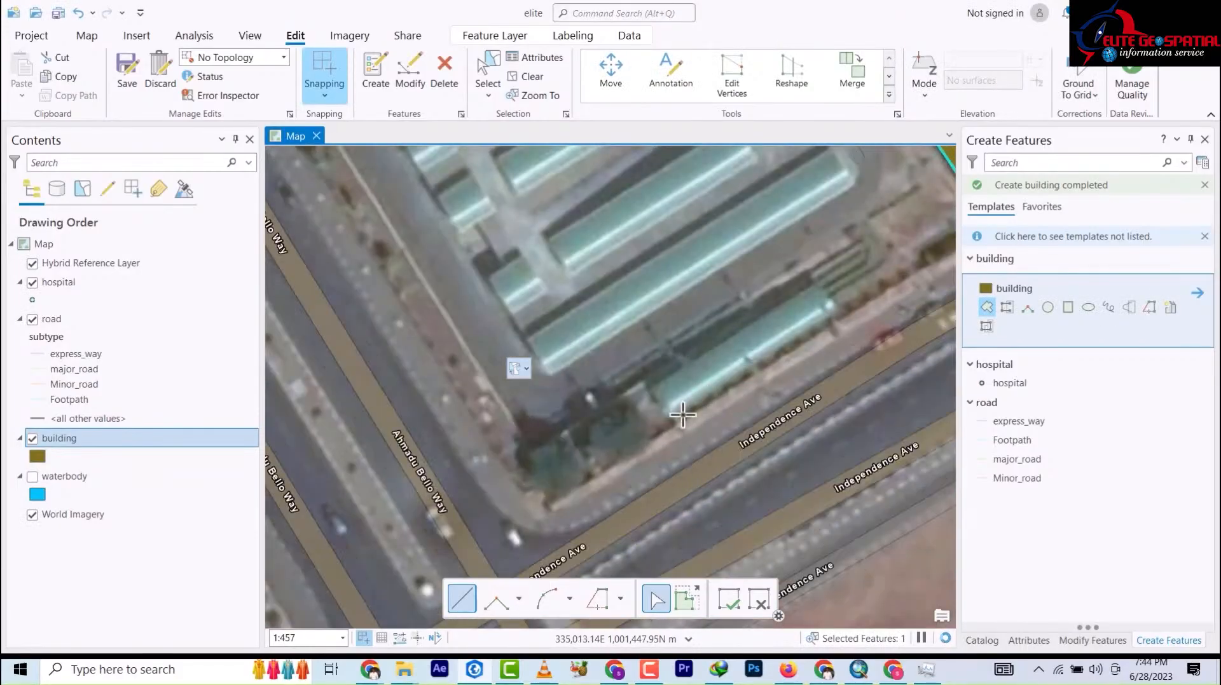
left_click(674, 417)
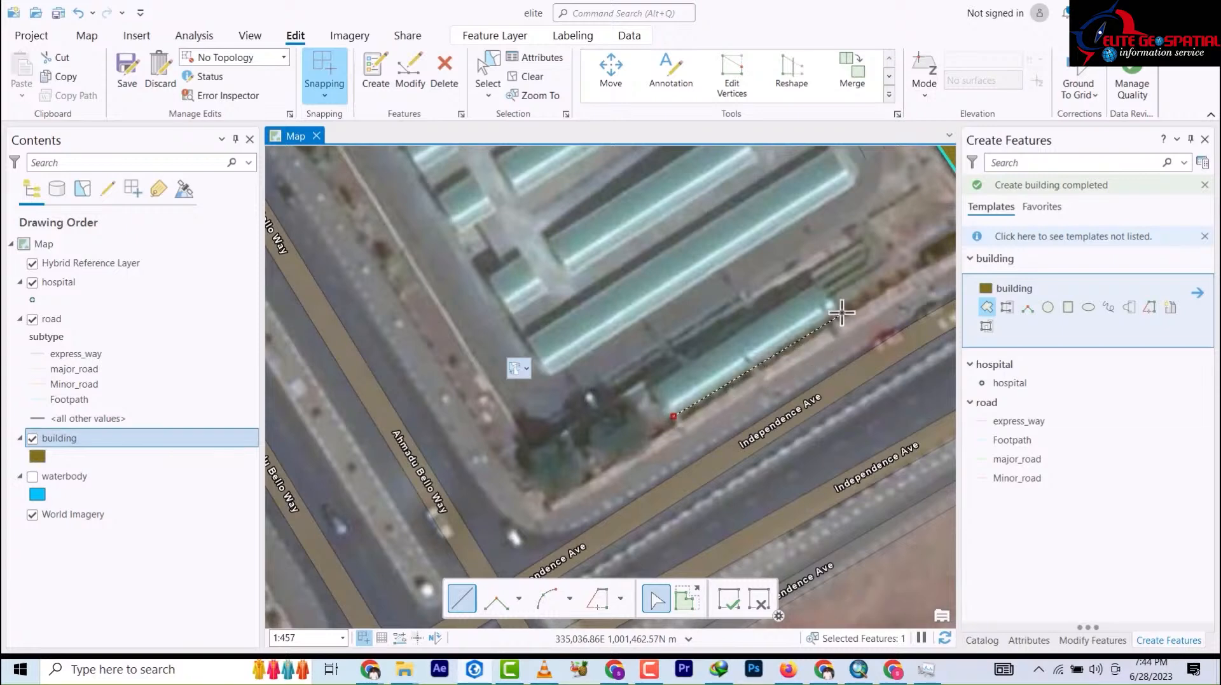
left_click(838, 312)
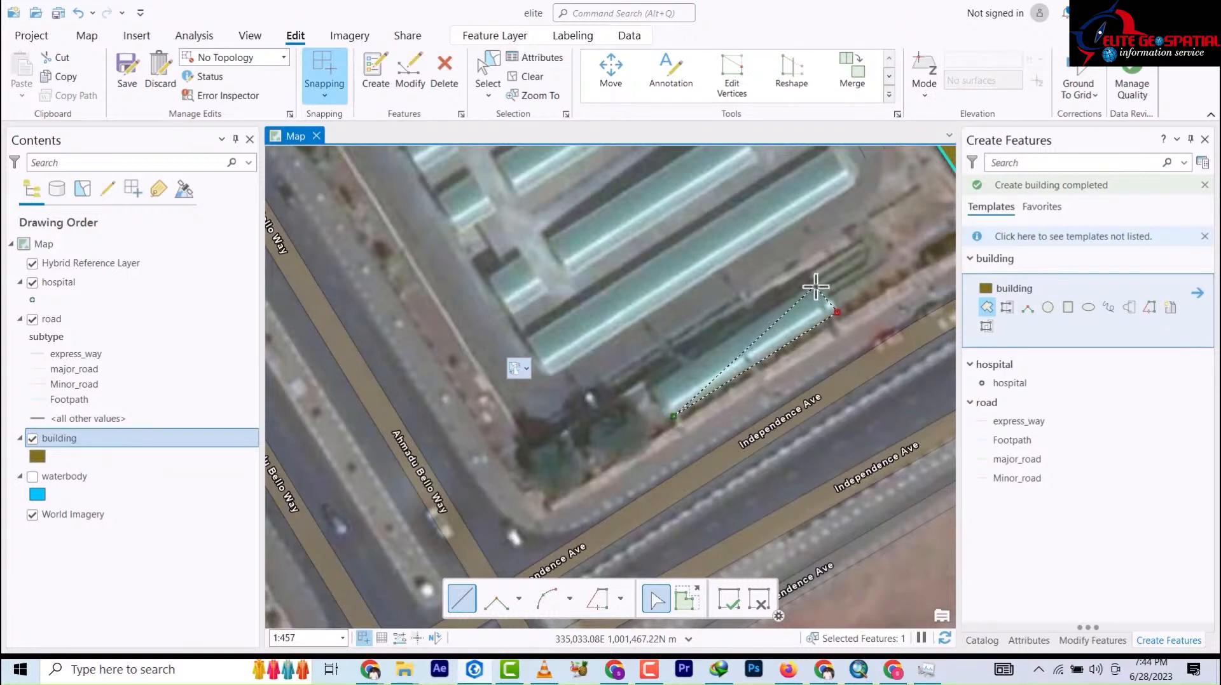
left_click(815, 288)
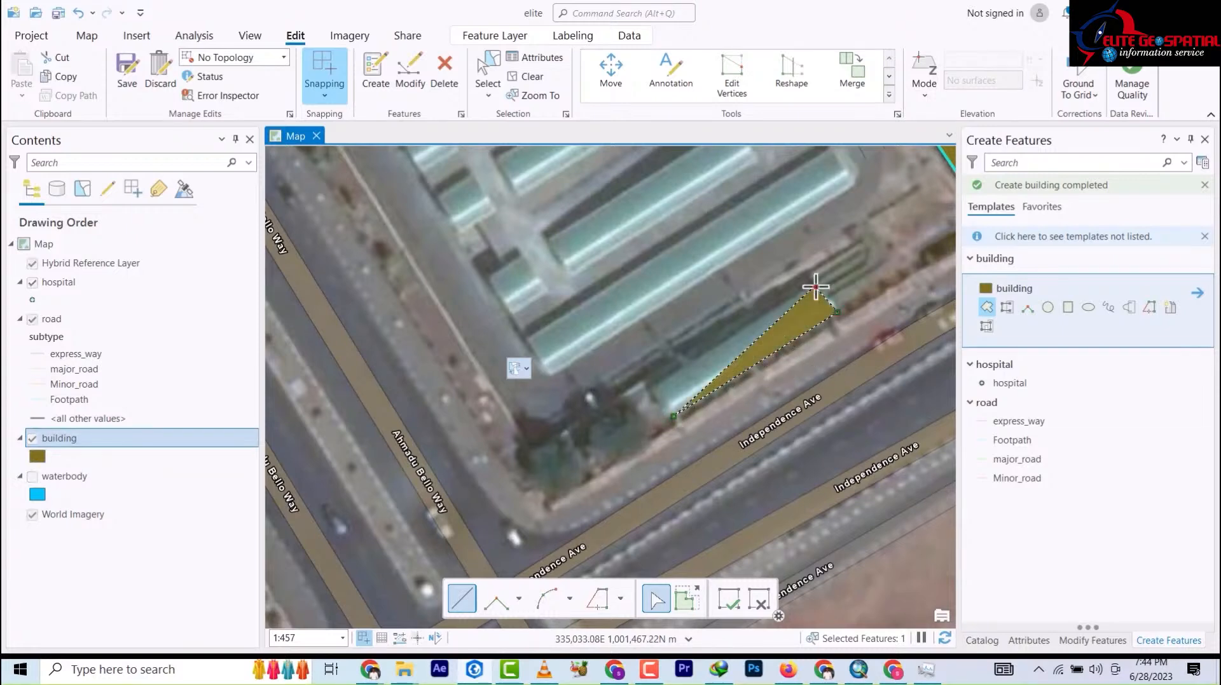
double_click(649, 390)
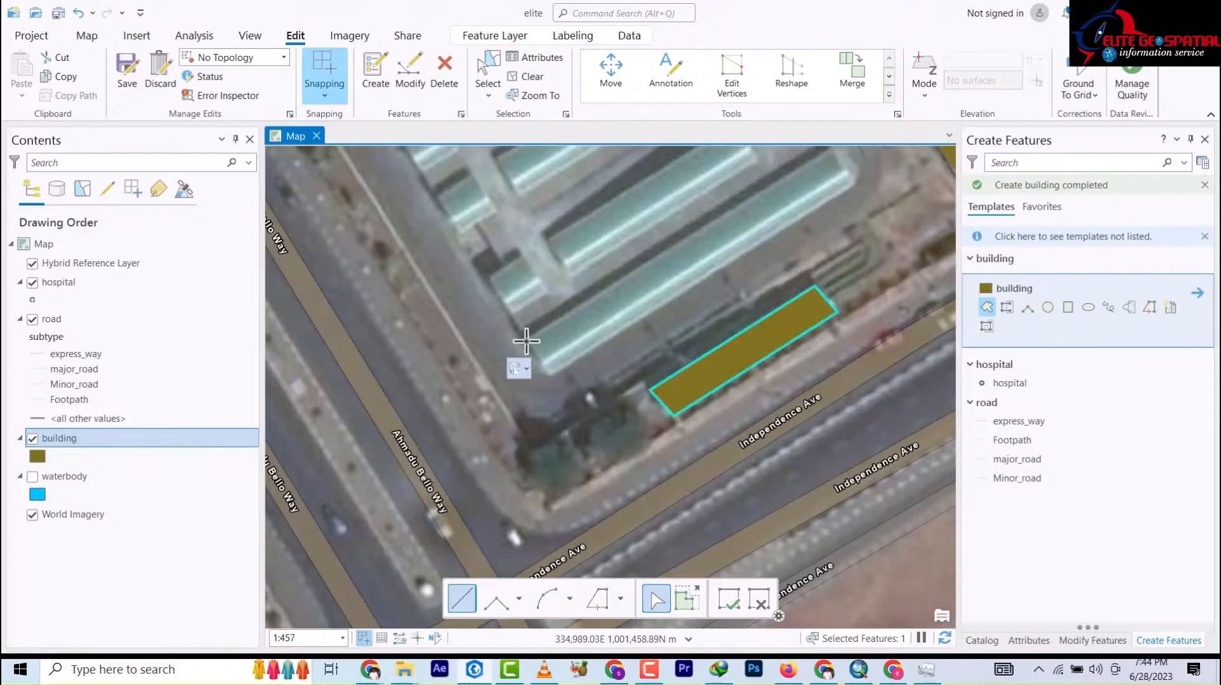
- Digitize the longest teal roof, just north of the narrow building along Independence Ave, as a four-corner building polygon
left_click(528, 340)
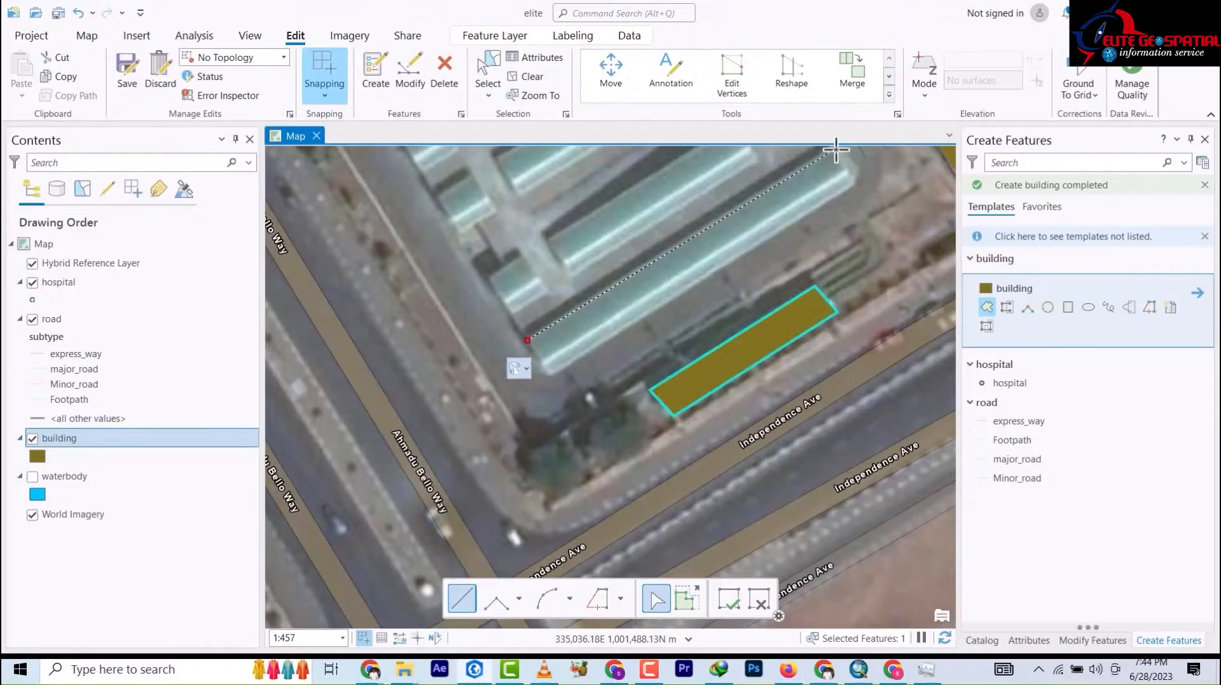
left_click_drag(836, 150, 829, 184)
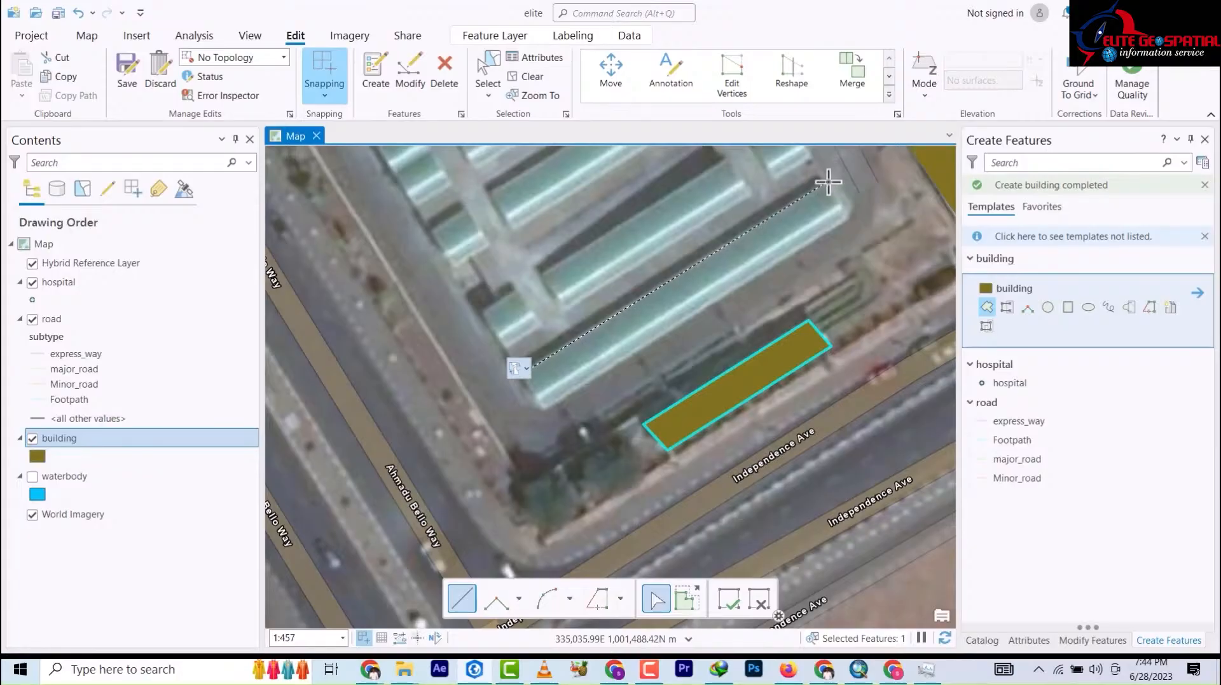
left_click(827, 183)
left_click(851, 215)
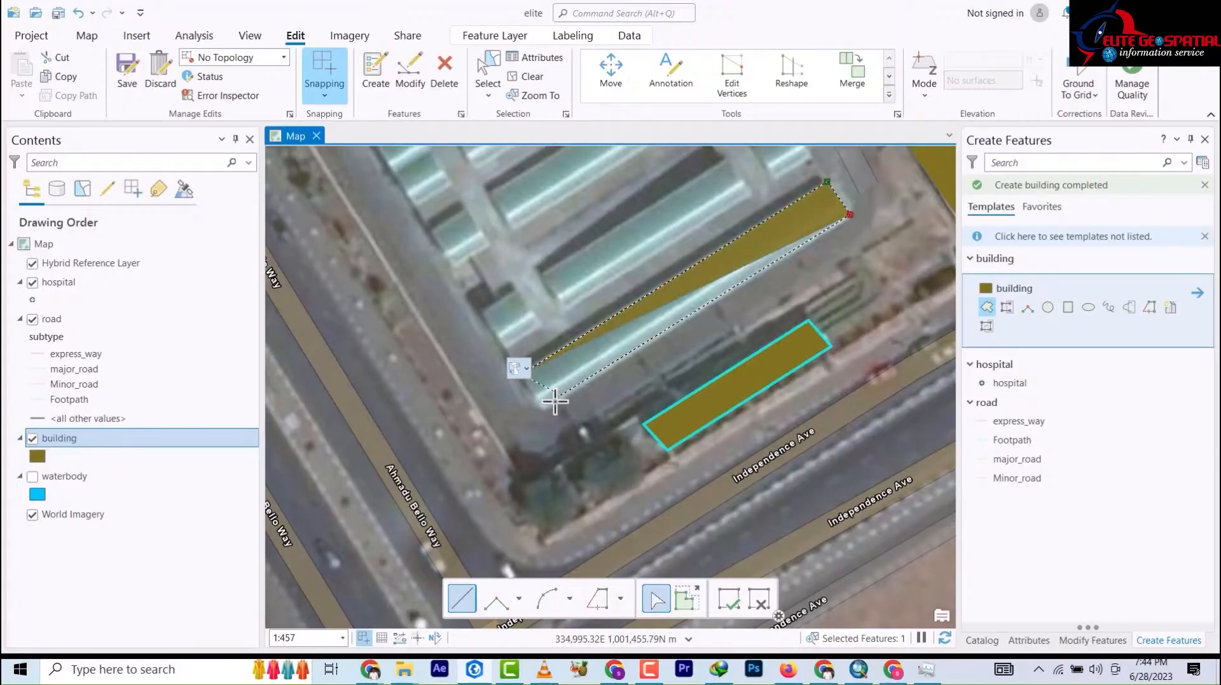
double_click(543, 415)
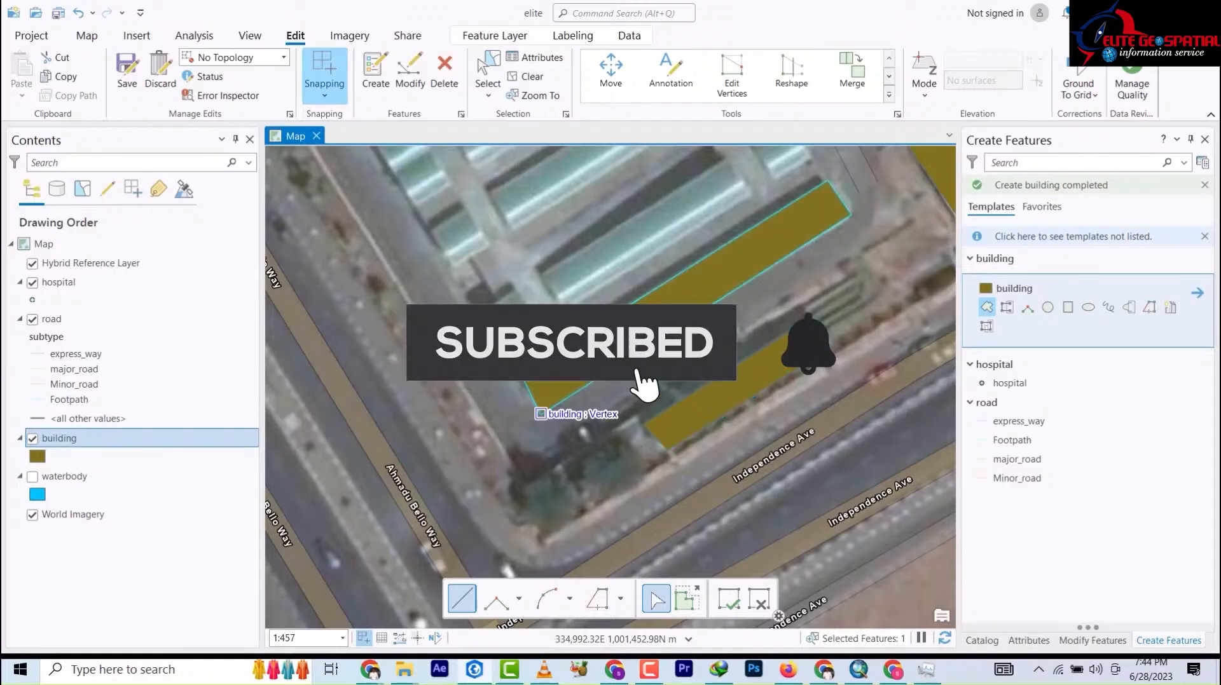
- Digitize the shorter parallel roof immediately north of the longest one as a four-corner building polygon
left_click(542, 274)
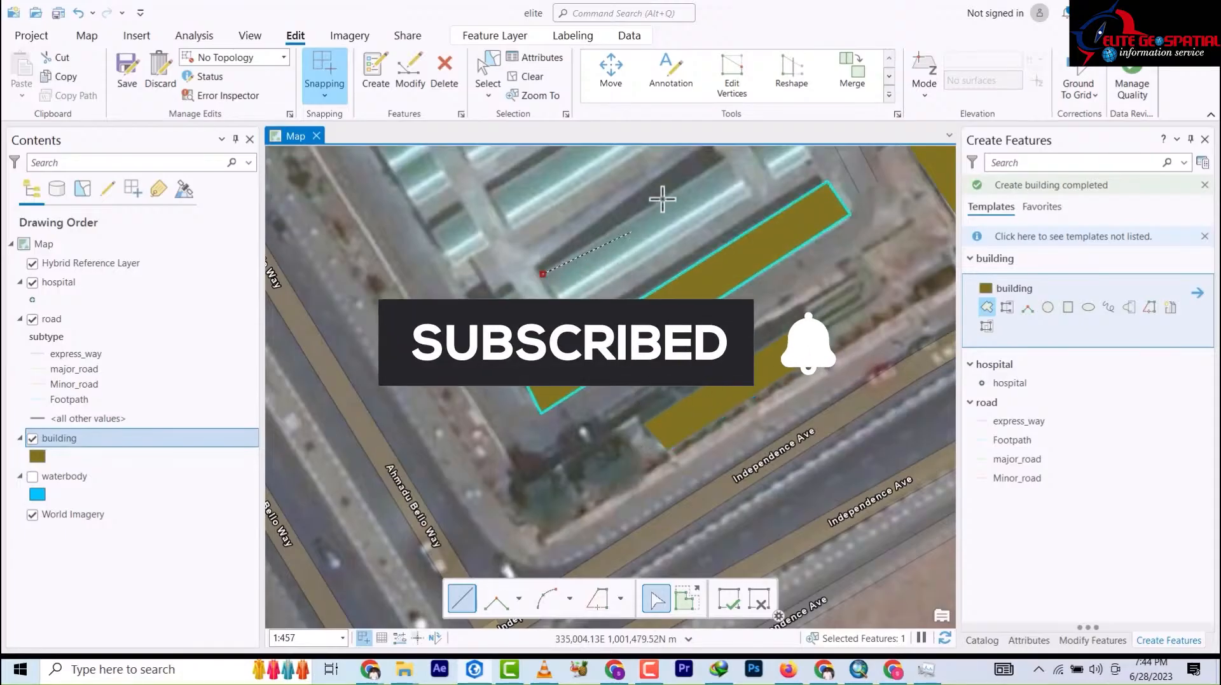
left_click(730, 158)
left_click(750, 192)
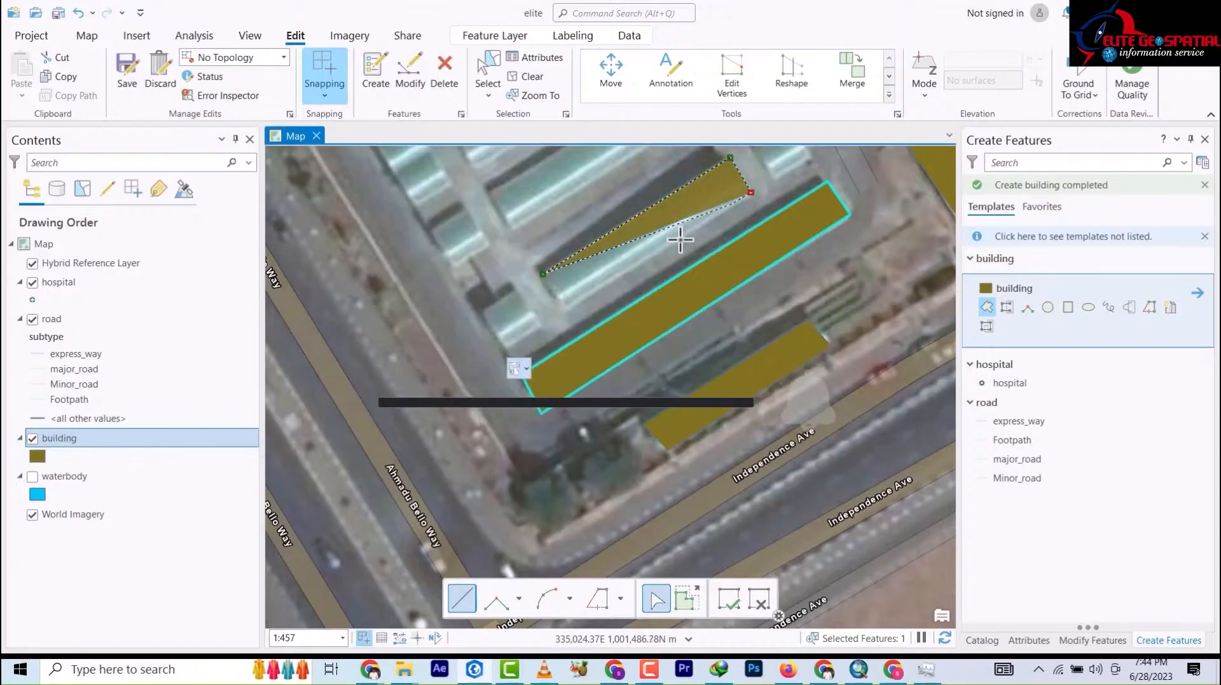
double_click(562, 309)
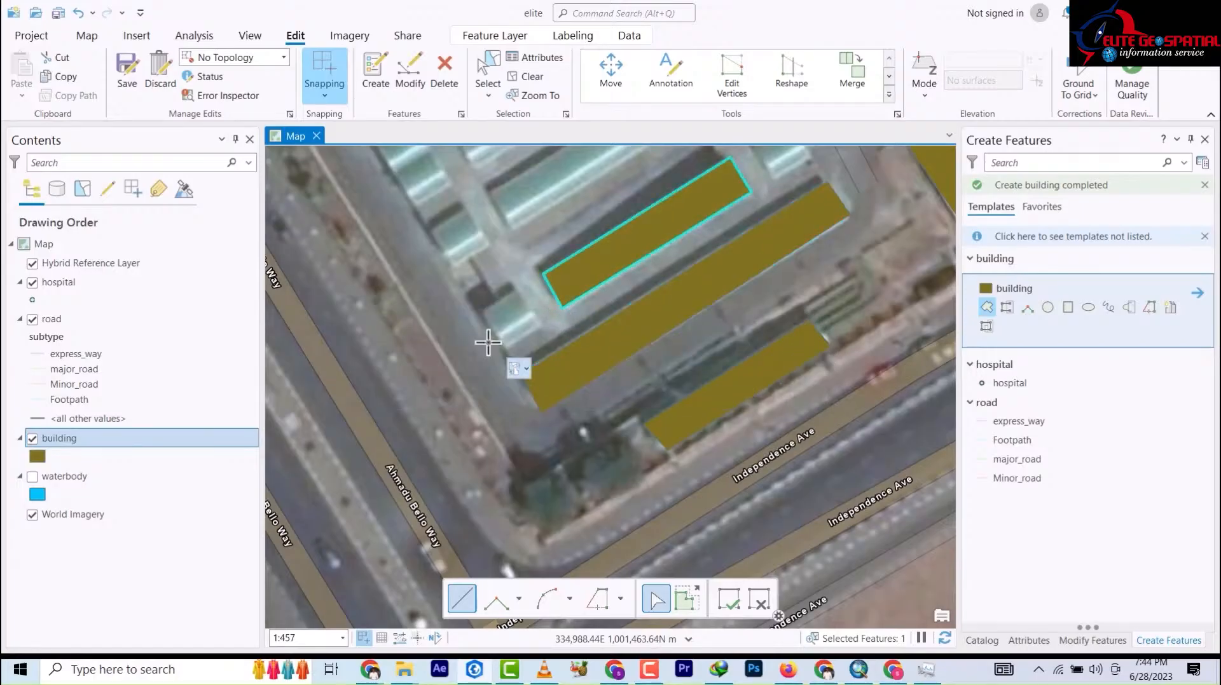
- Digitize the small square teal roof just west of the longest roof as a four-corner building polygon
left_click(482, 311)
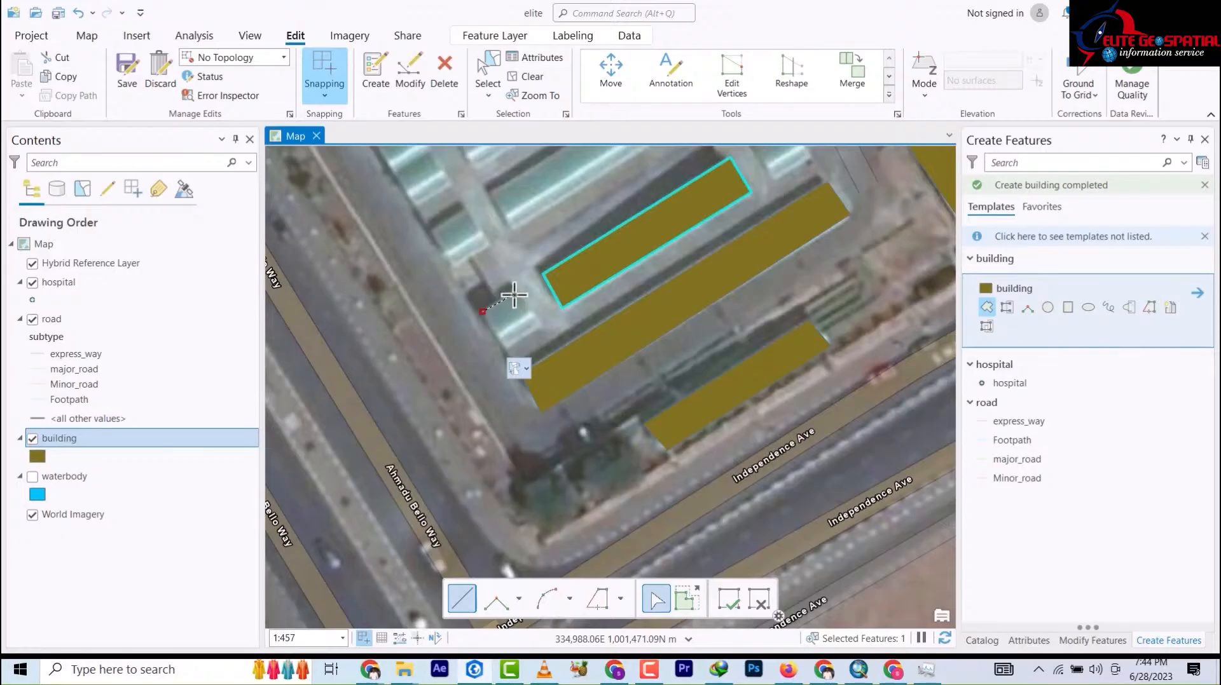
left_click(513, 295)
left_click(540, 322)
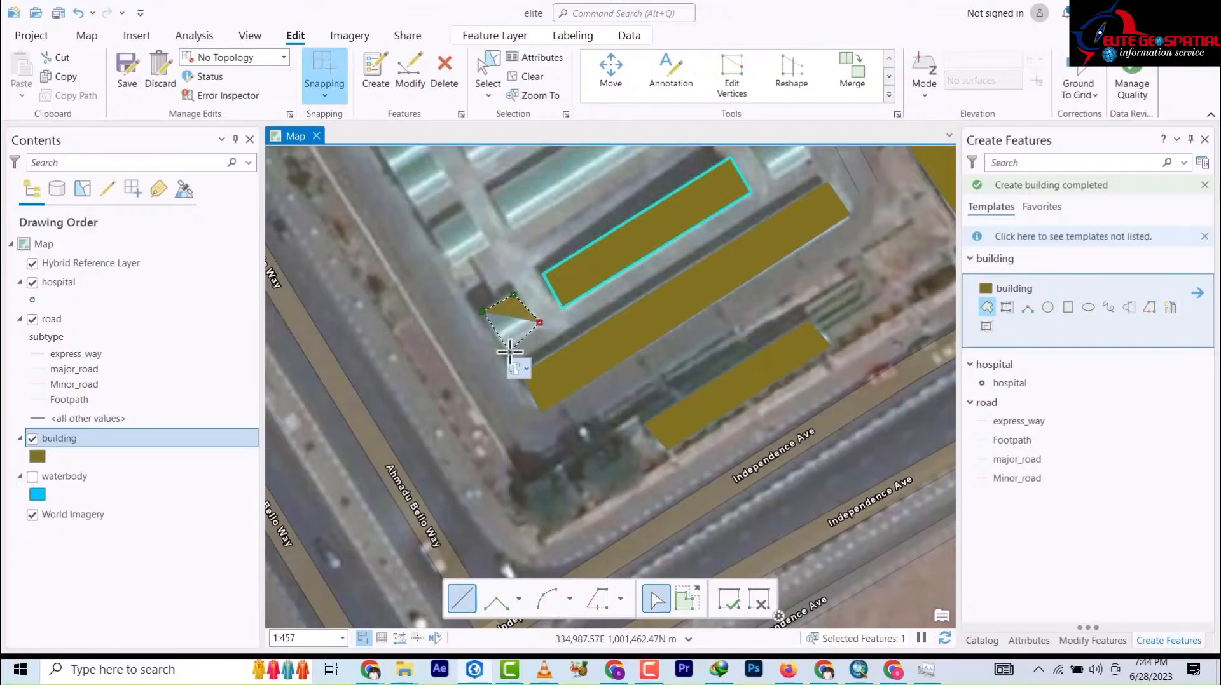
double_click(504, 350)
- Digitize the round white-roofed building south of Kur Mohammed Ave as a circular building polygon, working outward from its roof centre
scroll(563, 347, "up", 3)
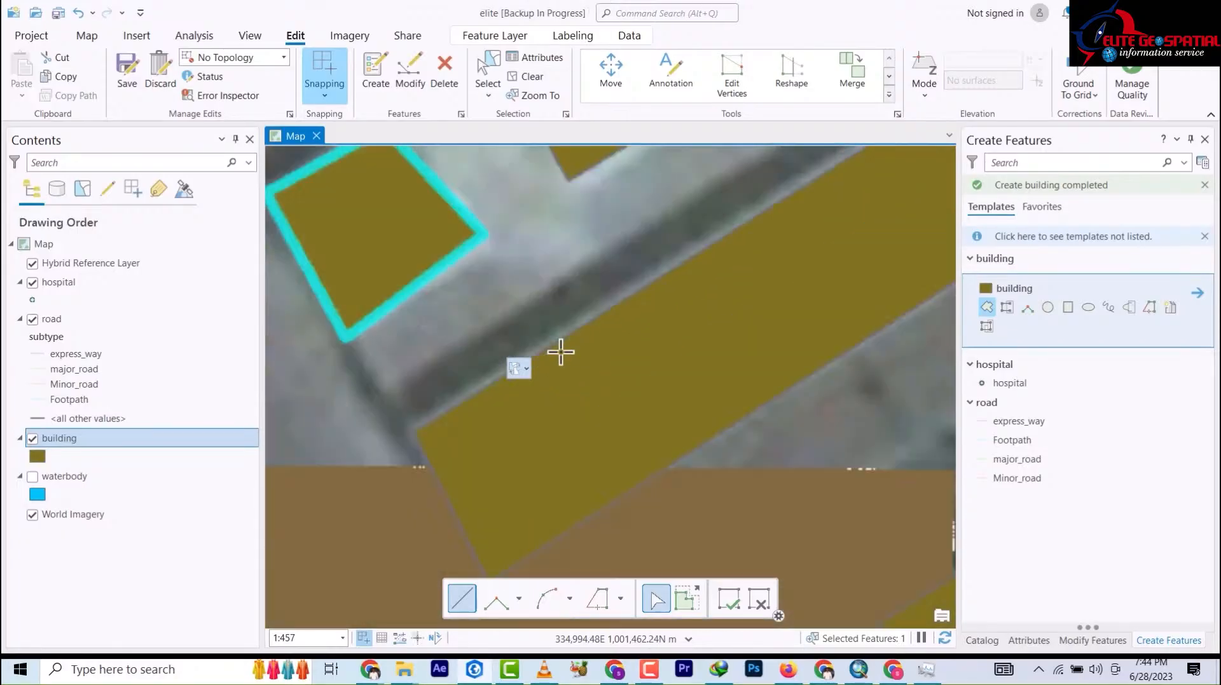
scroll(564, 347, "down", 6)
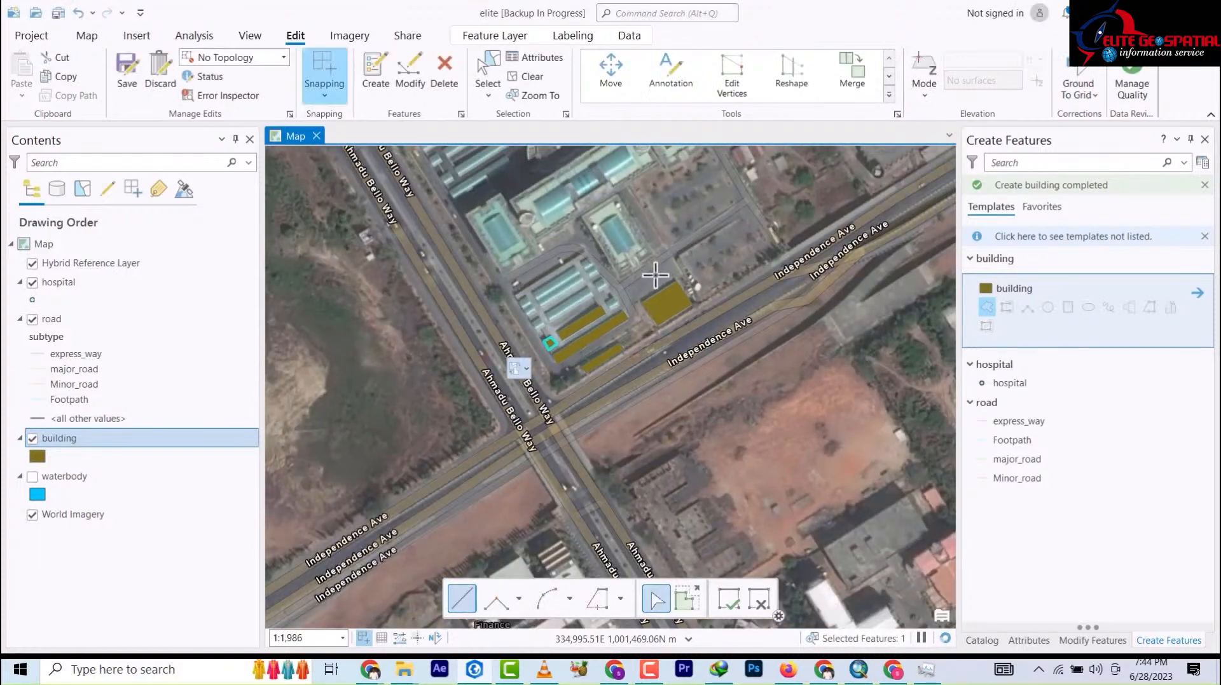
scroll(729, 209, "down", 5)
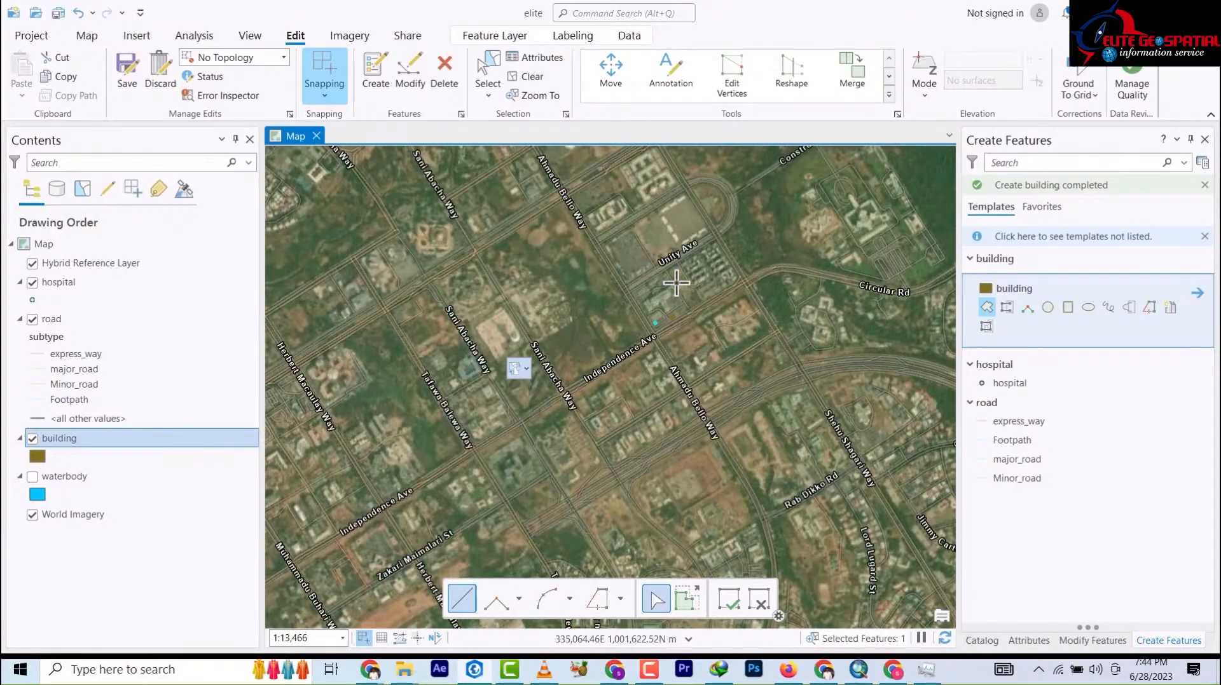
scroll(676, 283, "up", 3)
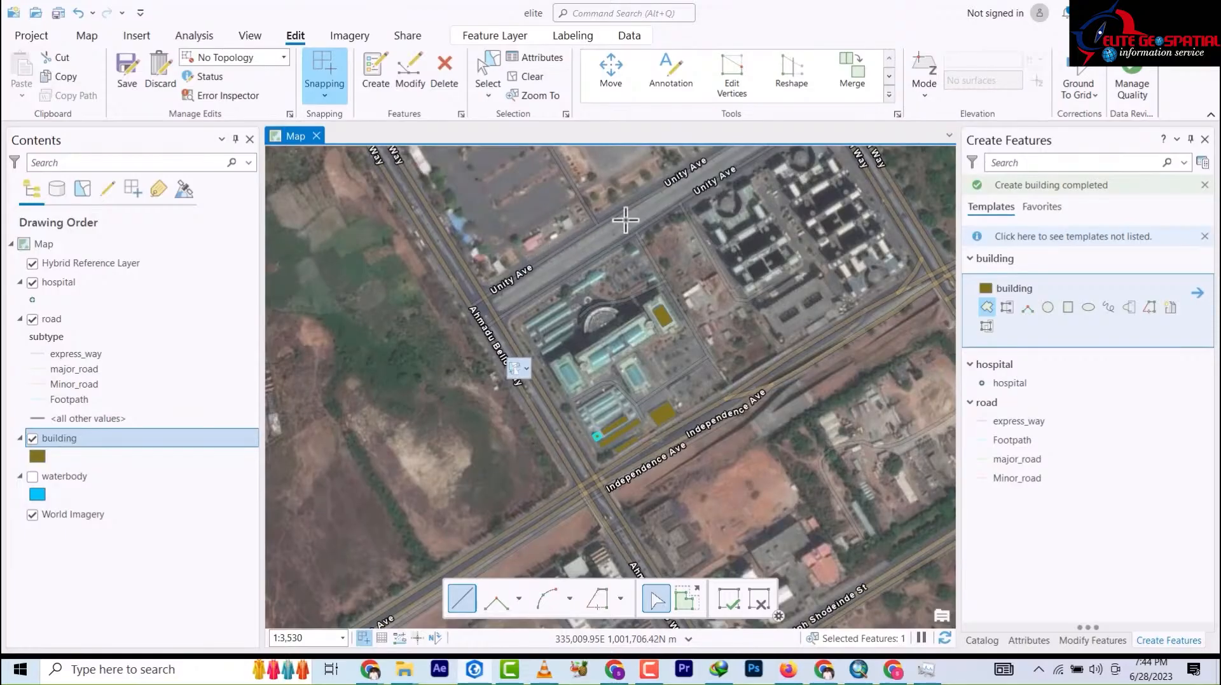
left_click_drag(633, 217, 628, 369)
left_click_drag(785, 284, 786, 269)
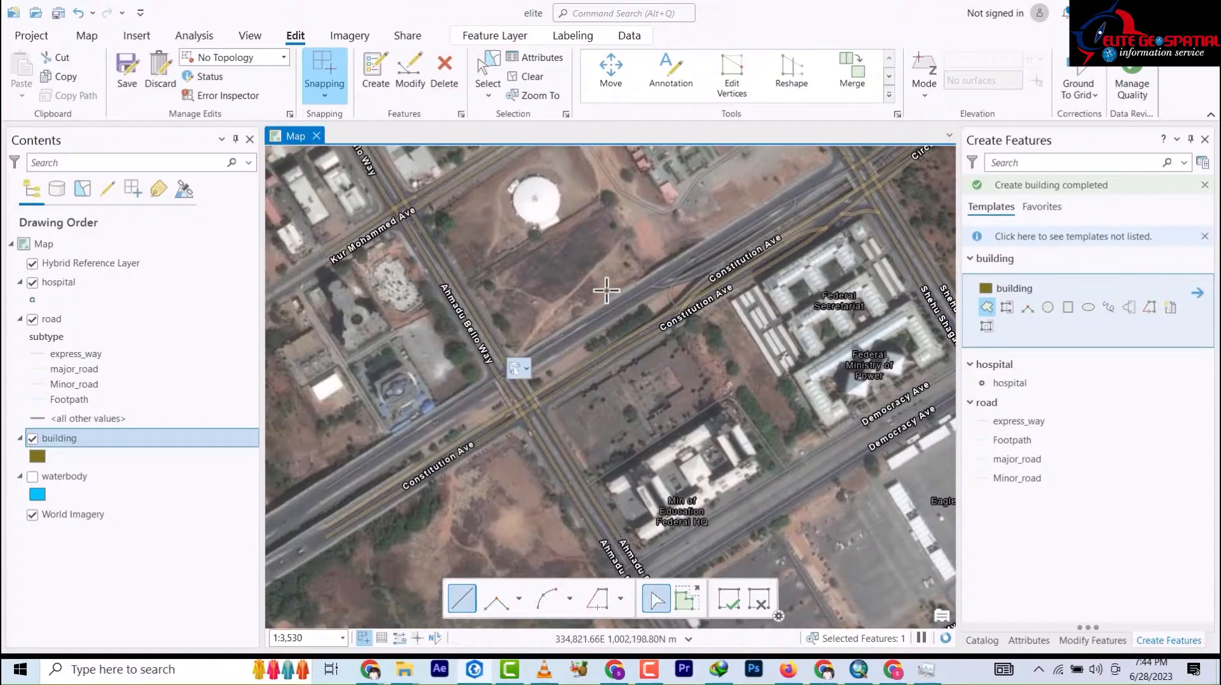
left_click_drag(547, 281, 664, 391)
left_click_drag(721, 293, 717, 291)
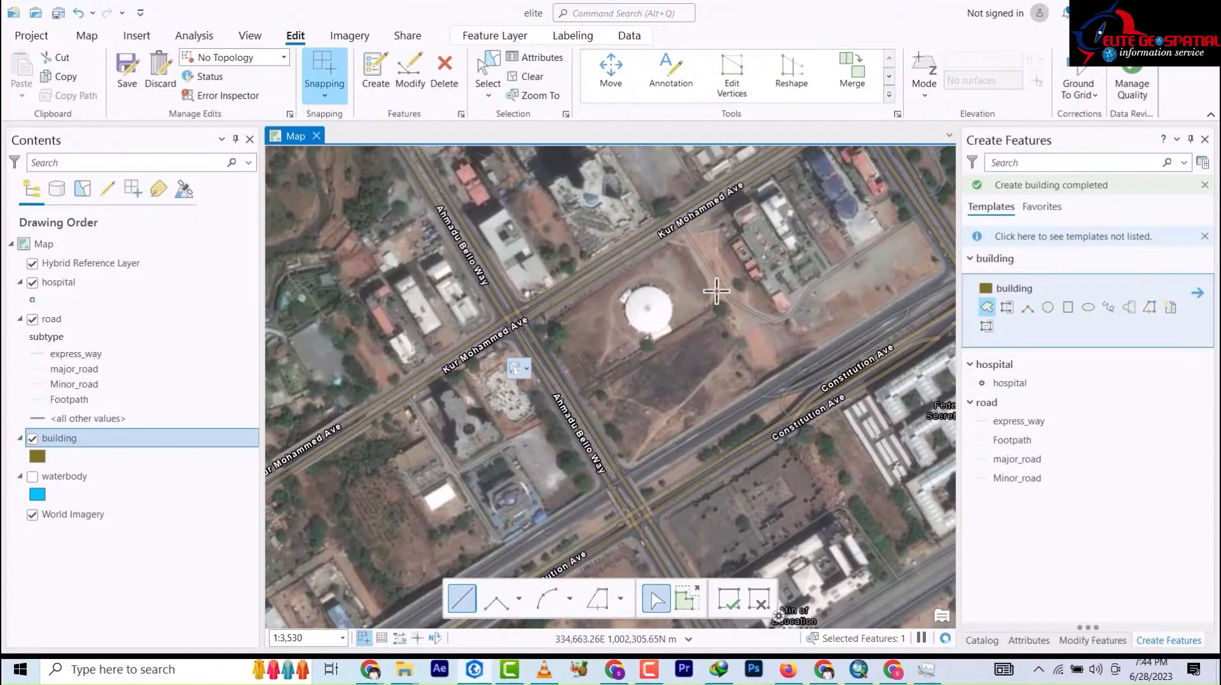
left_click(1046, 307)
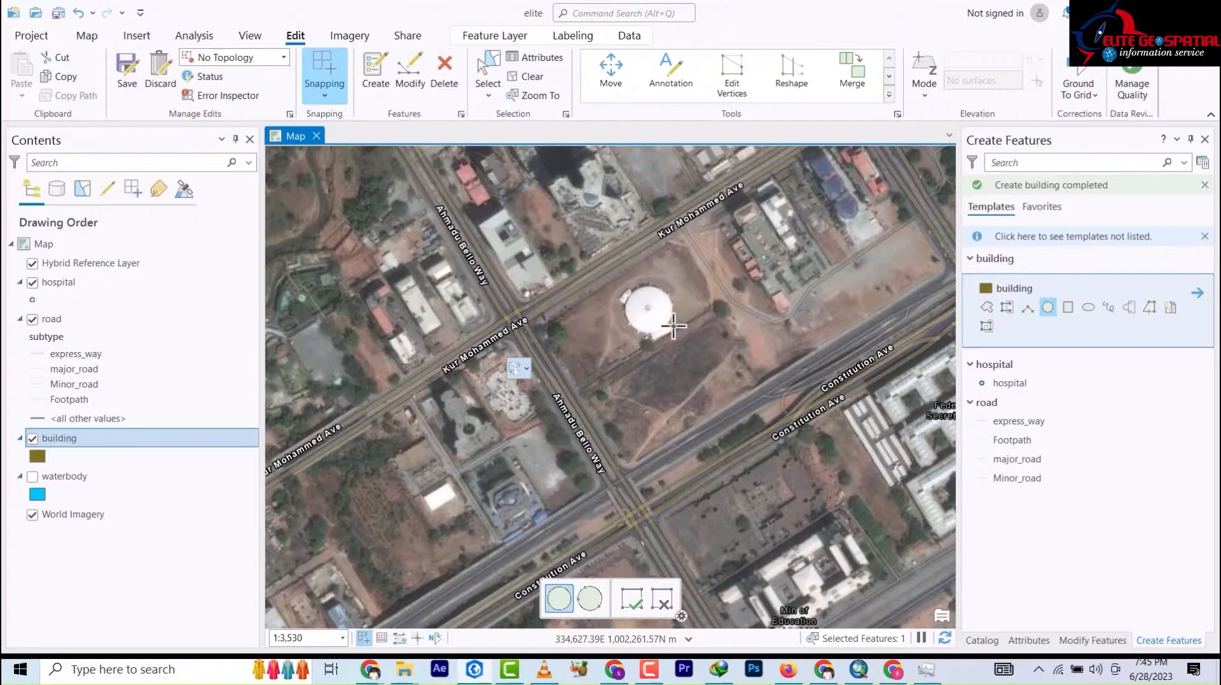
scroll(673, 326, "up", 8)
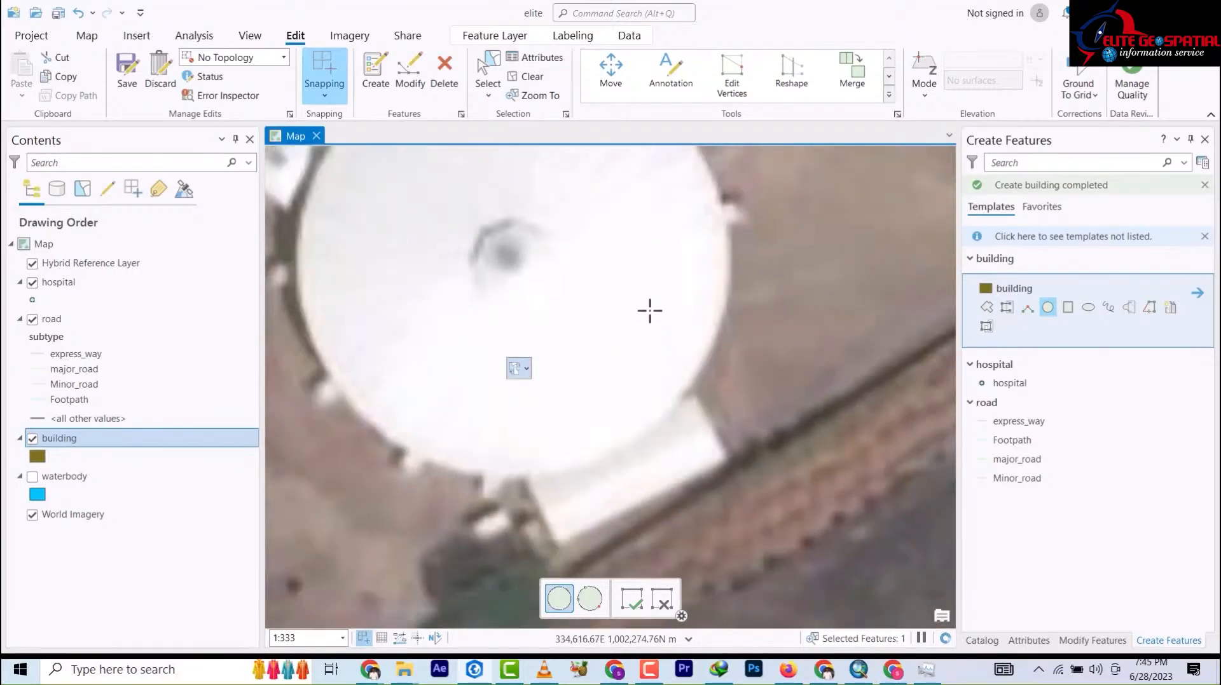
scroll(649, 310, "down", 3)
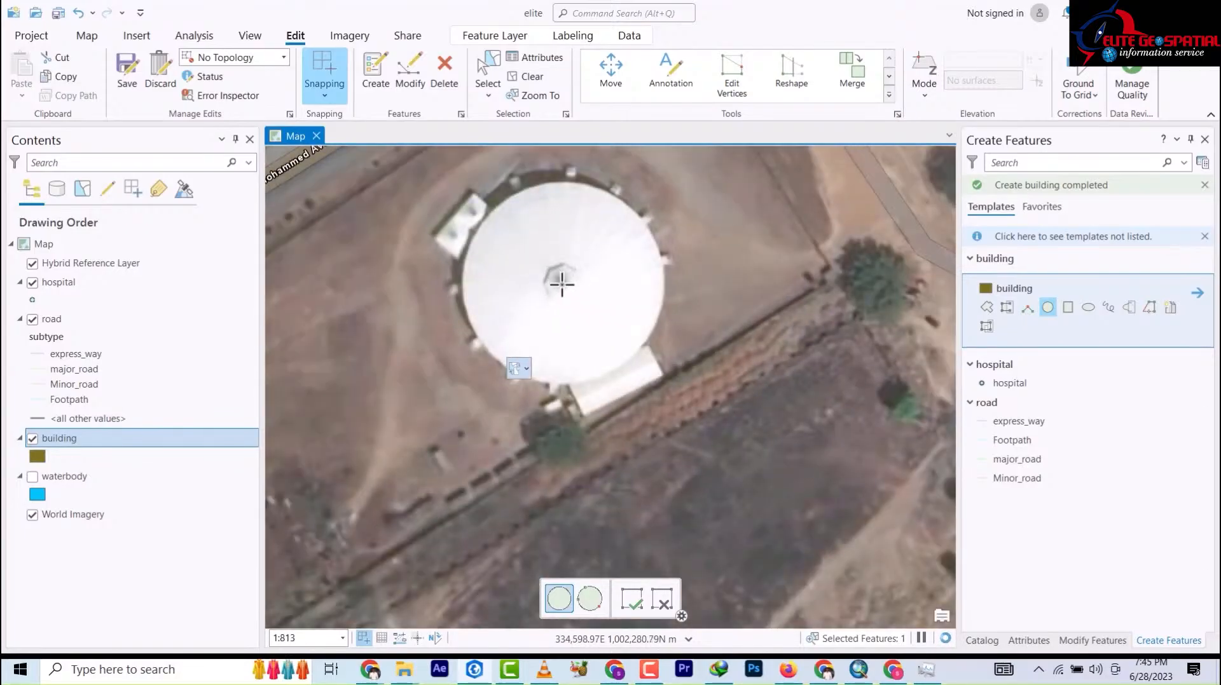
left_click(562, 280)
left_click(616, 366)
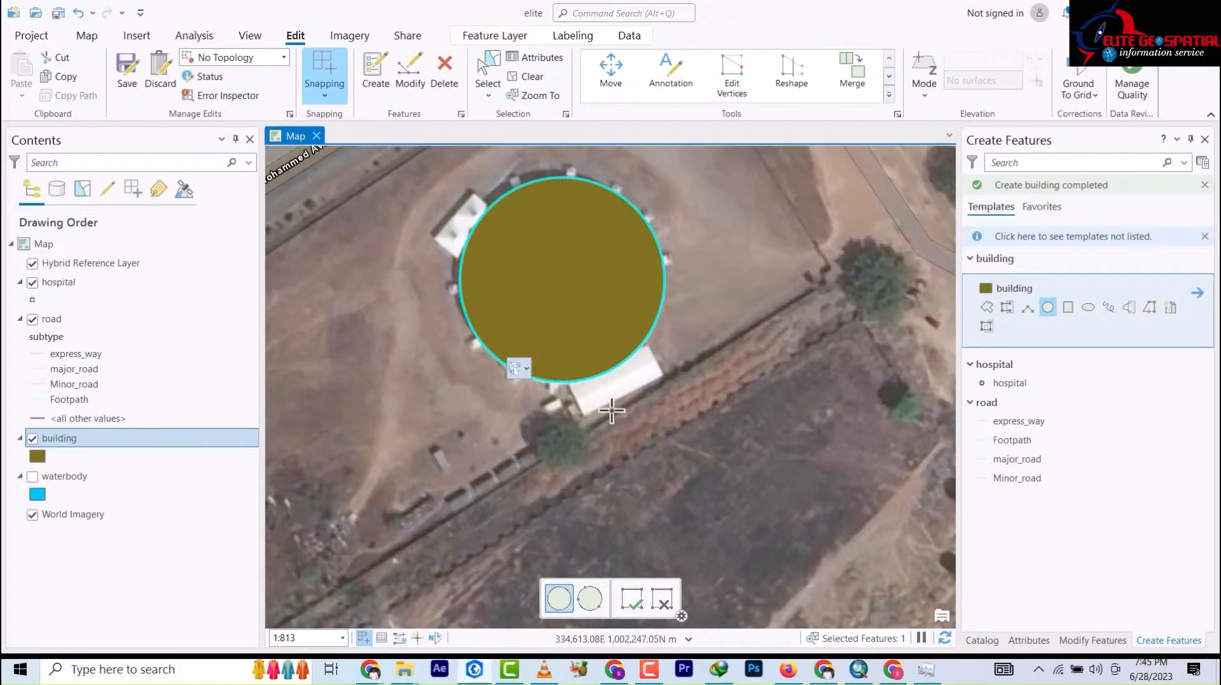
- Digitize the white rectangular annex on the round building's southeast side as a four-corner building polygon that overlaps the circle
left_click(986, 307)
scroll(599, 424, "down", 3)
scroll(600, 437, "up", 6)
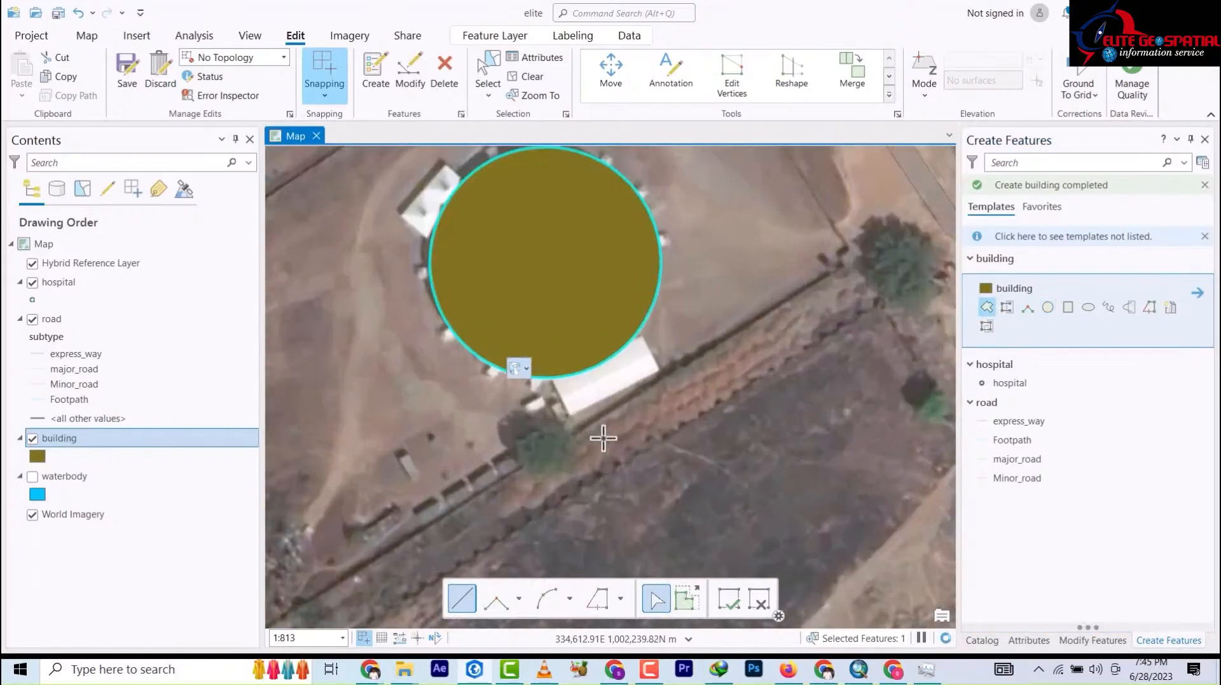
scroll(582, 381, "down", 2)
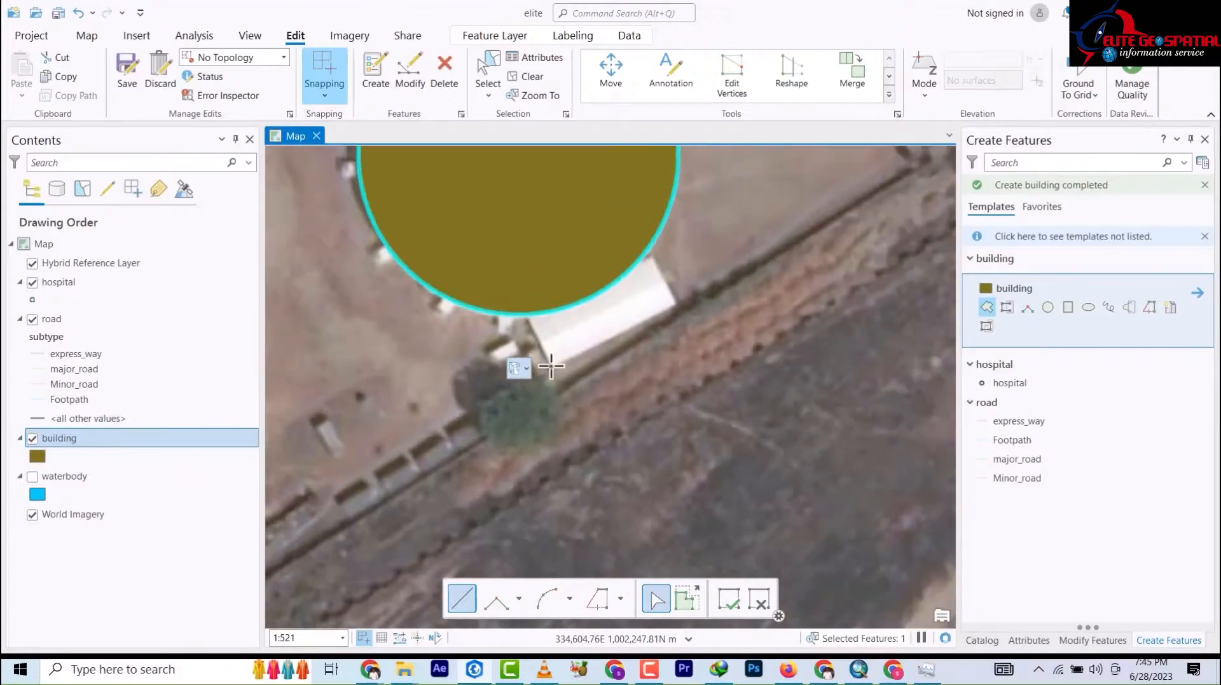
left_click(555, 366)
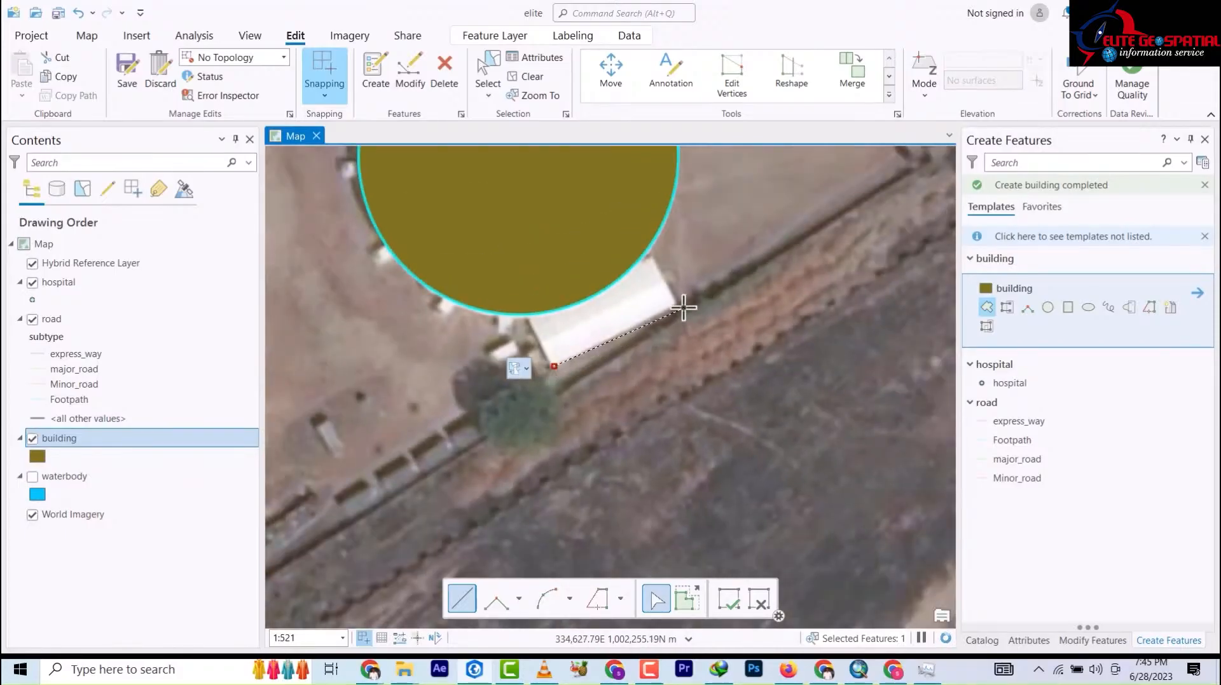
left_click(645, 240)
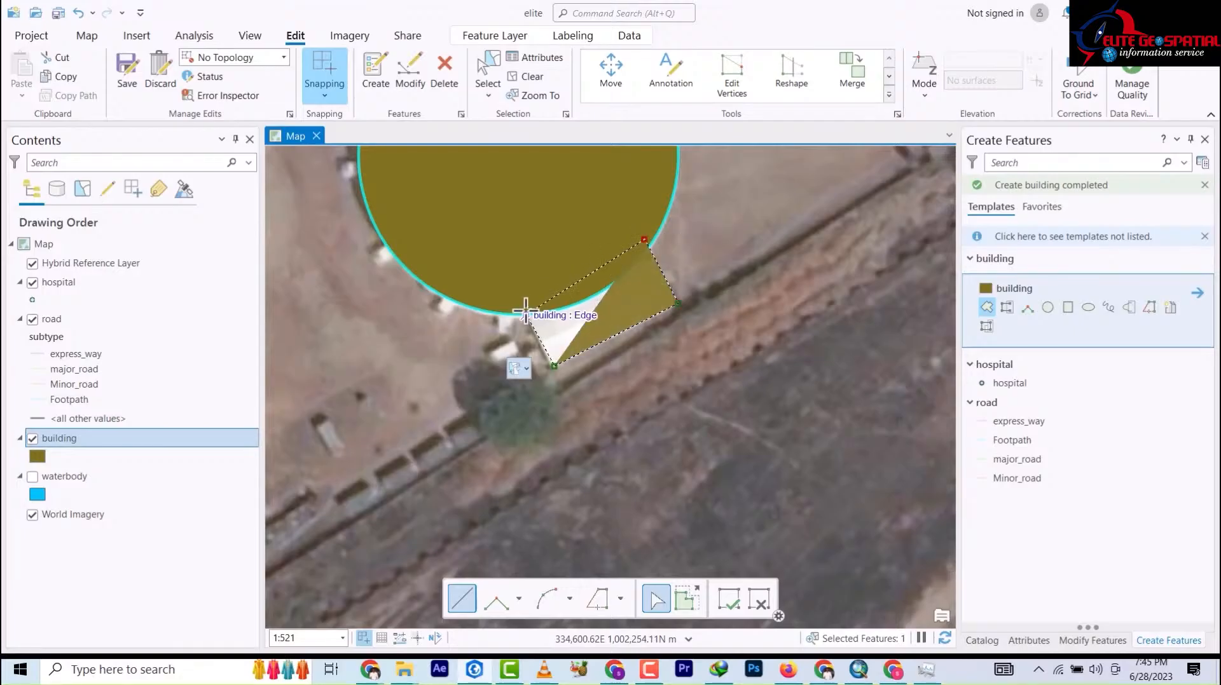
double_click(522, 308)
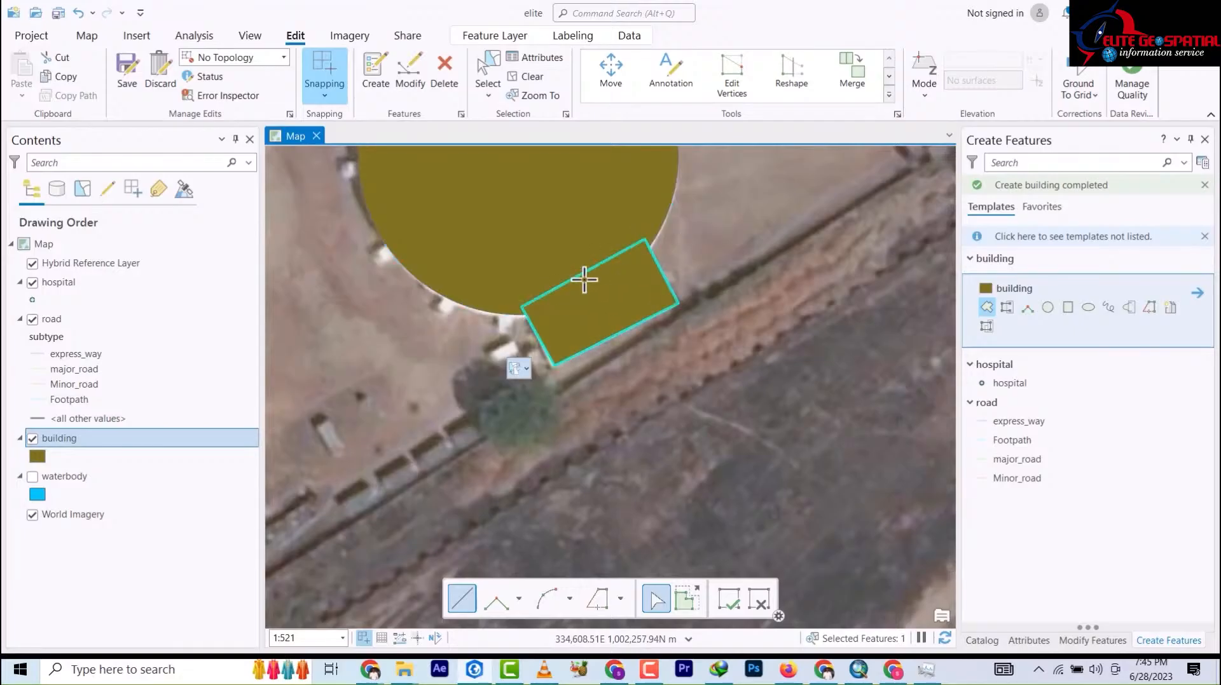
- Digitize the white annex on the round building's northwest side as a four-corner building polygon reaching into the circle
left_click_drag(600, 293, 712, 468)
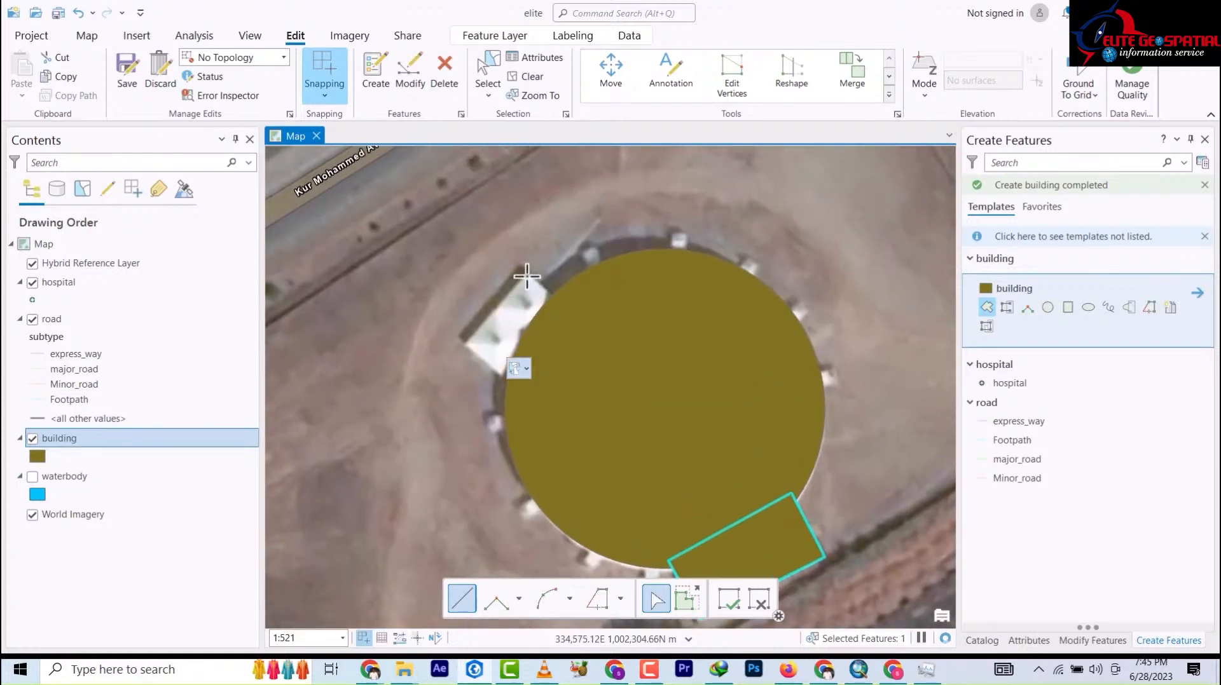
left_click(527, 276)
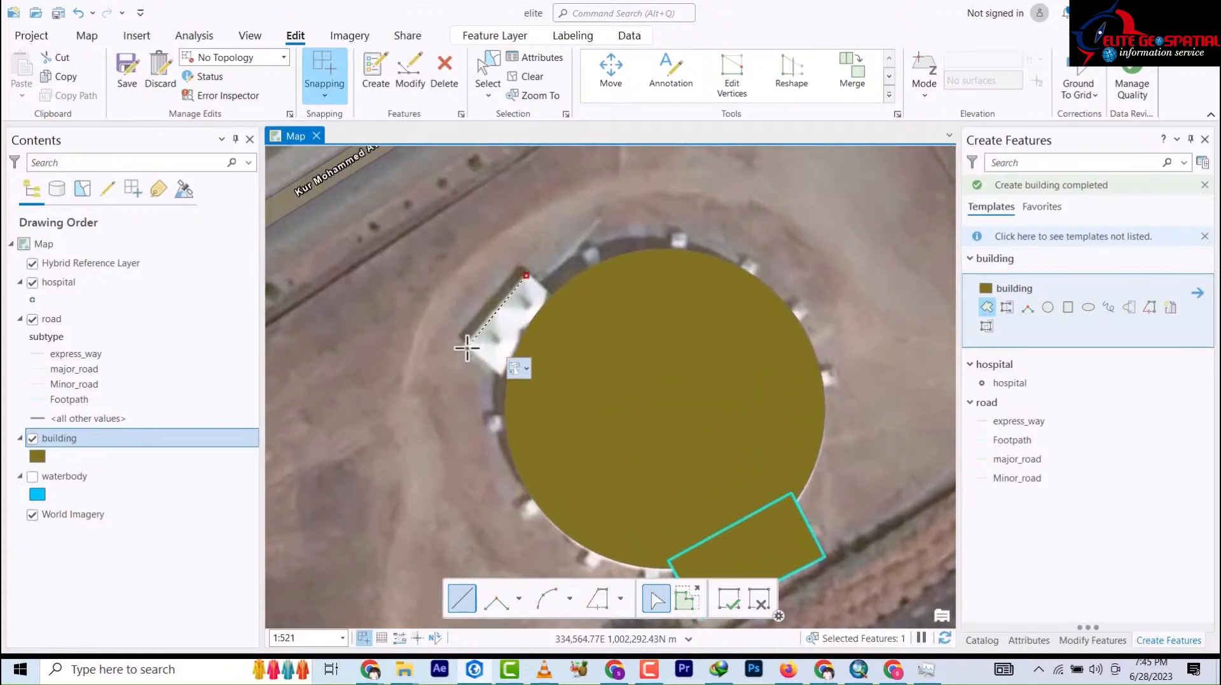
left_click(521, 388)
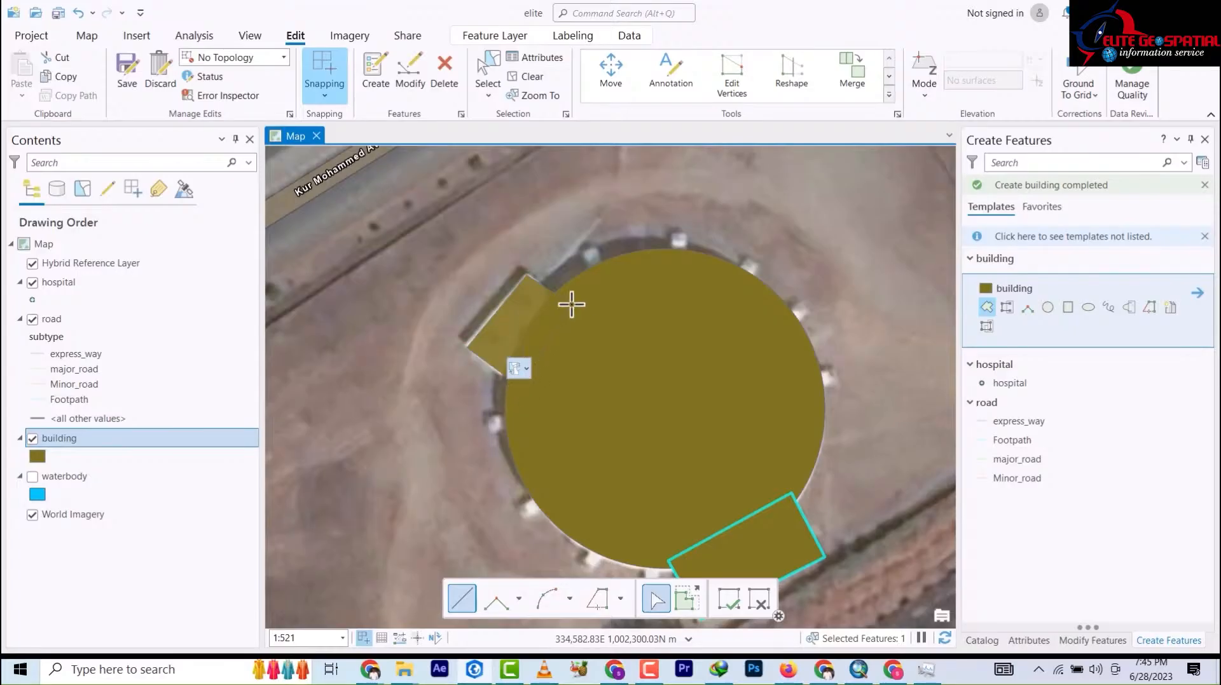
double_click(571, 305)
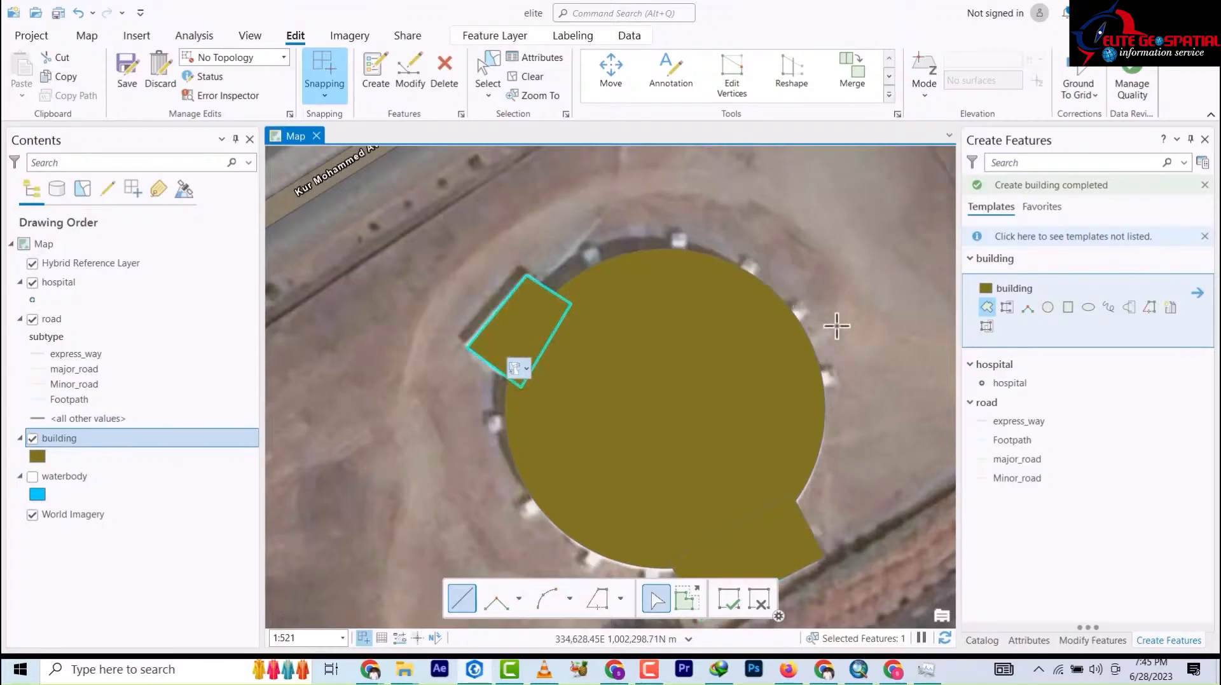
- Digitize the small white projection on the round building's south edge, beside the southeast annex, as a four-corner building polygon
left_click_drag(642, 447, 654, 370)
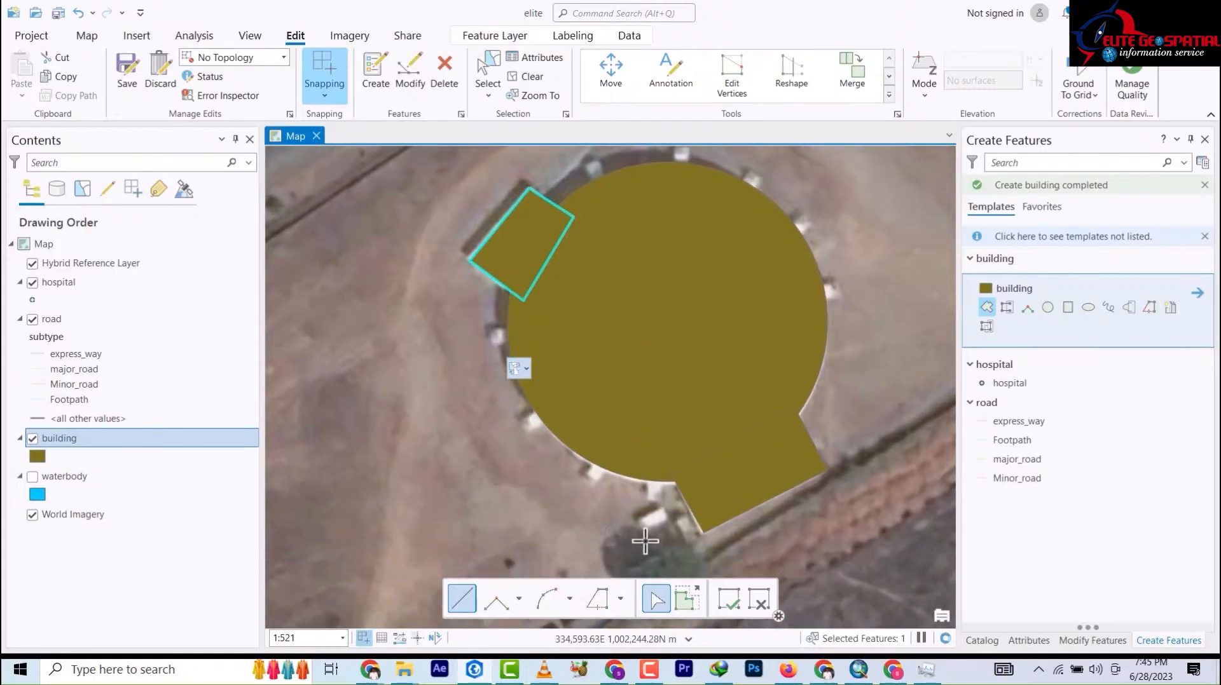
scroll(649, 515, "down", 5)
scroll(651, 520, "up", 6)
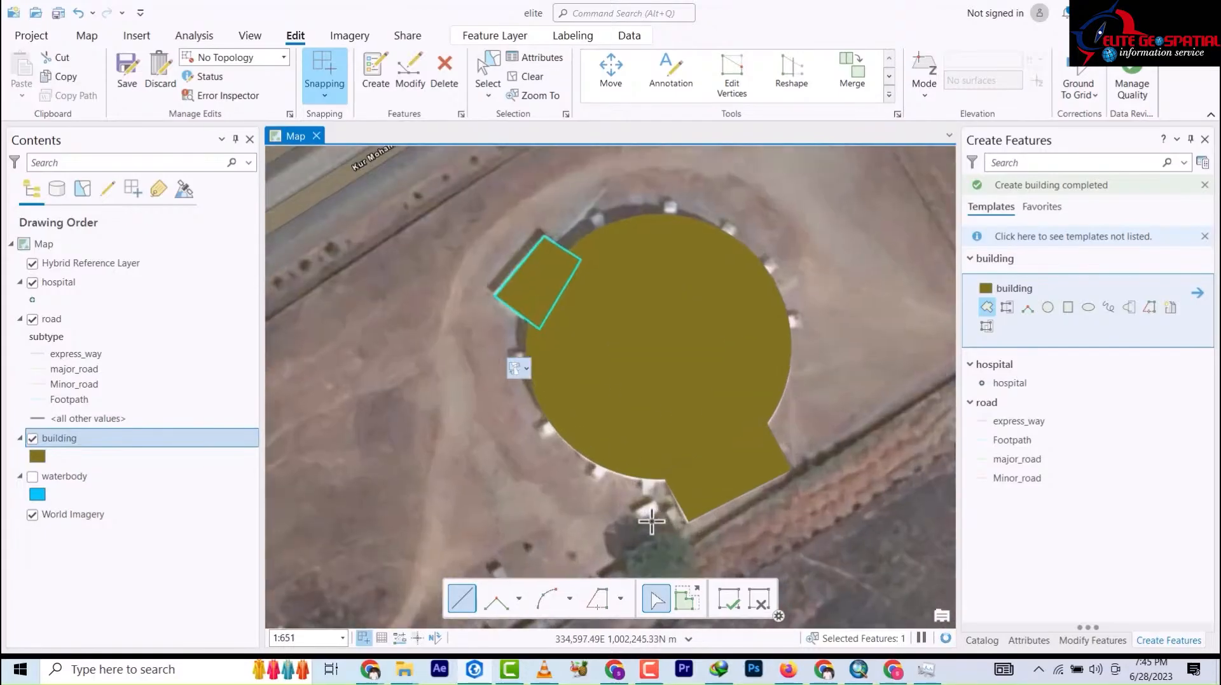
scroll(651, 521, "up", 2)
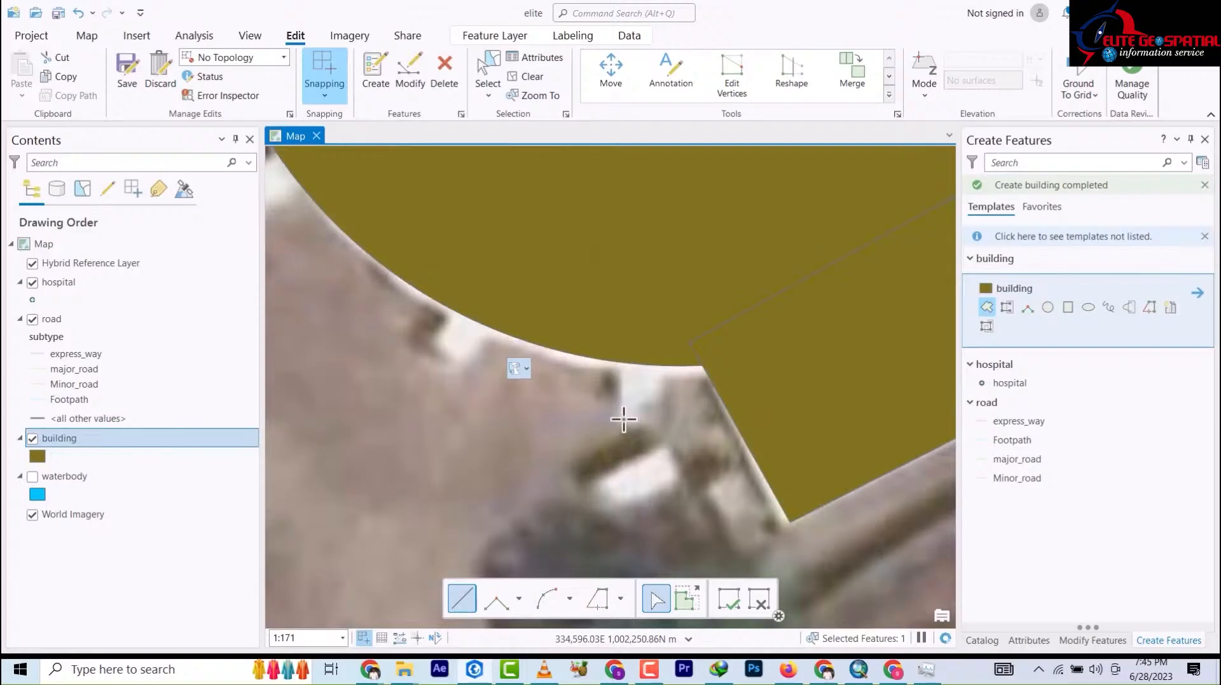
left_click(670, 349)
double_click(620, 346)
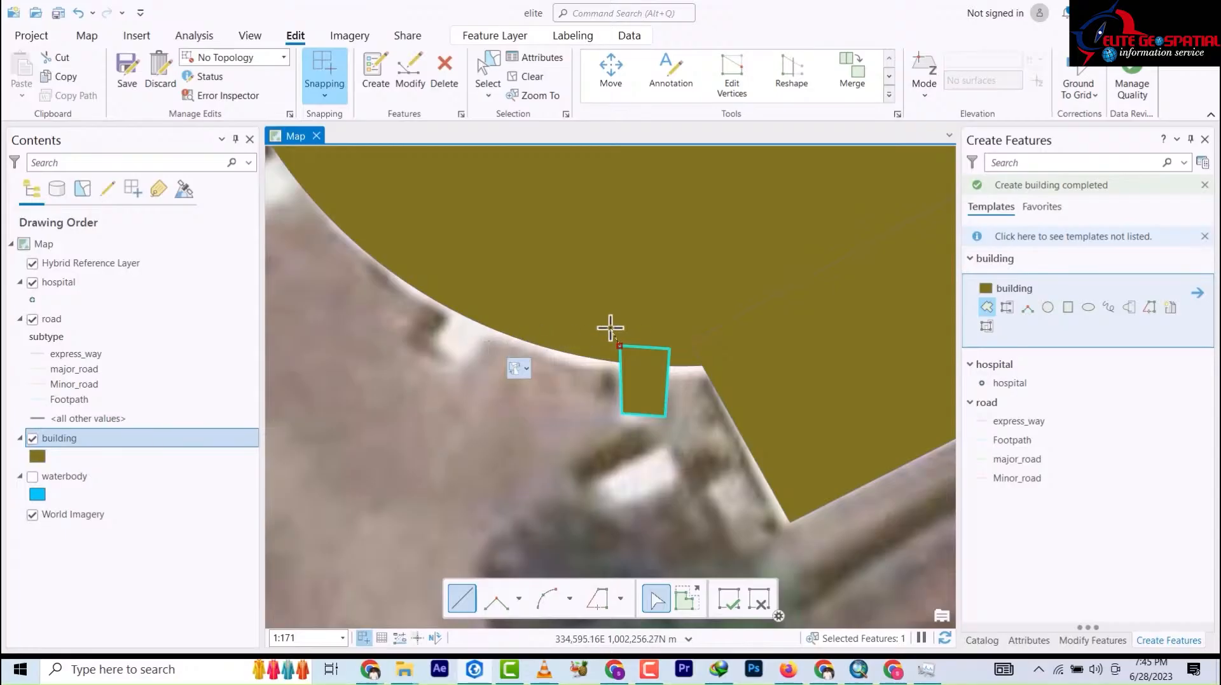
right_click(610, 328)
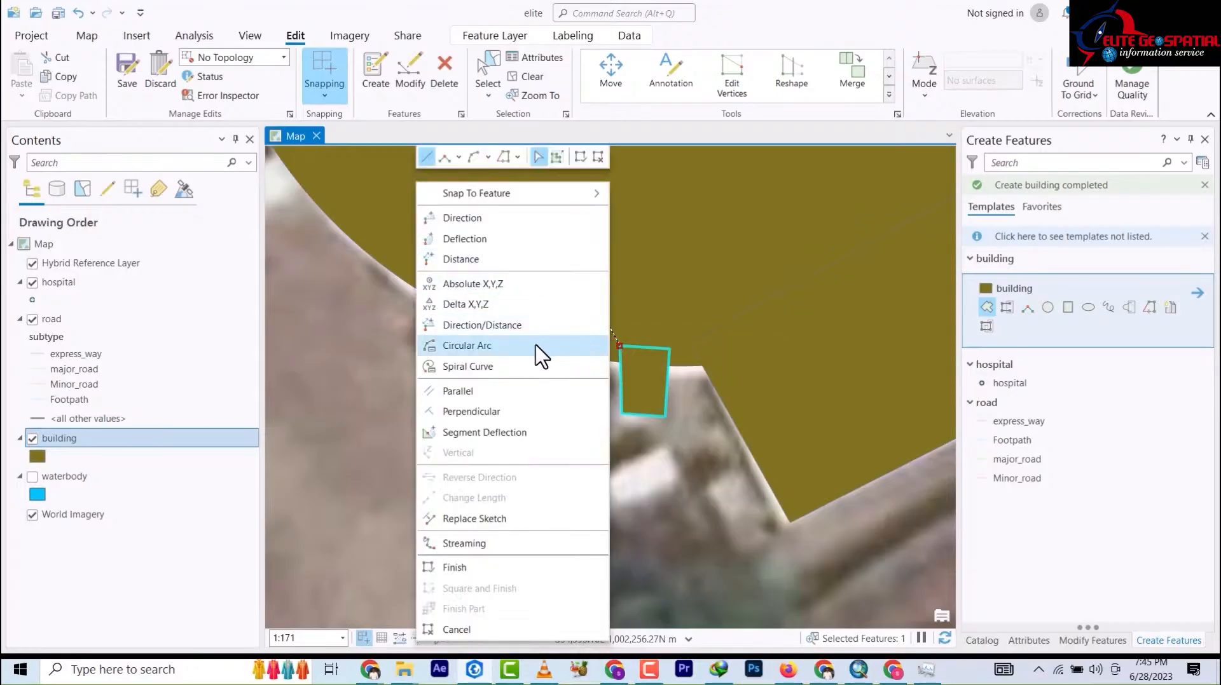
left_click(636, 507)
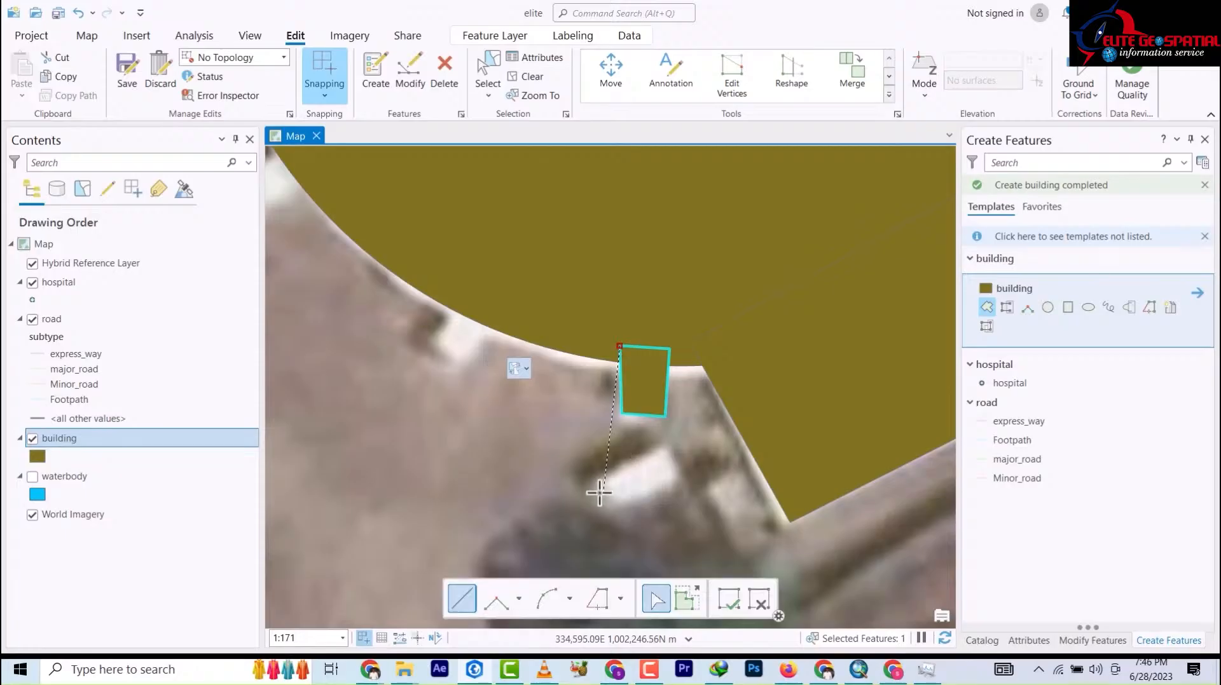
left_click(576, 472)
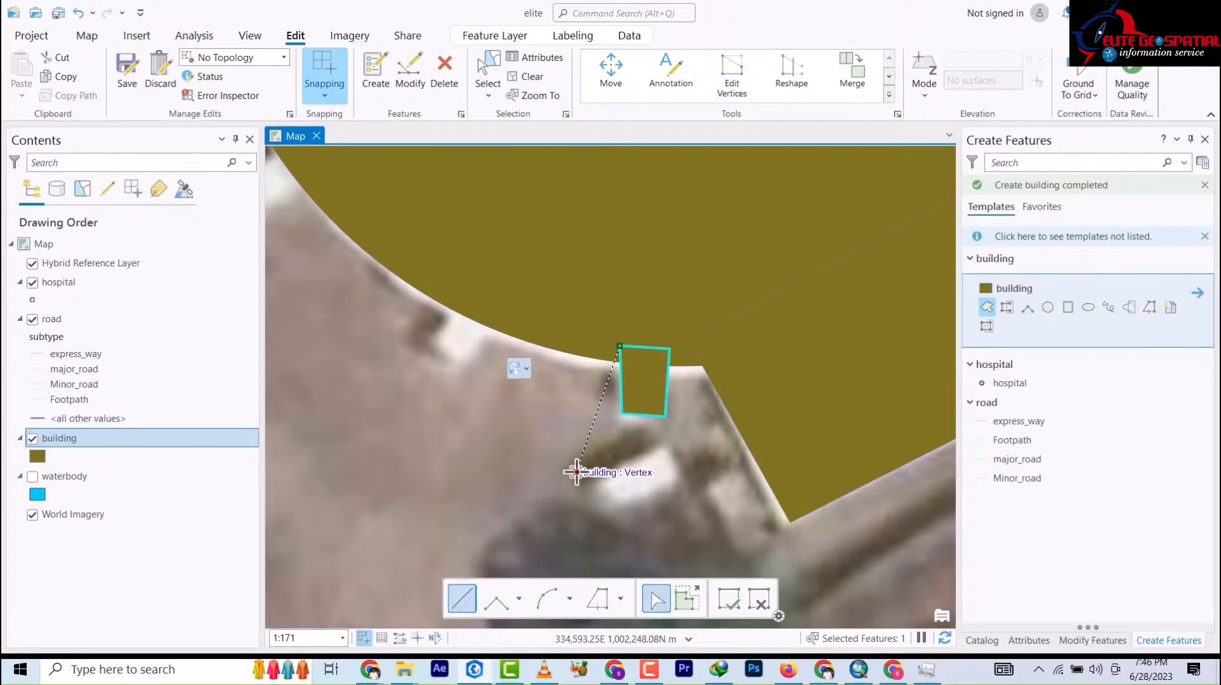
double_click(552, 436)
key("ctrl+z")
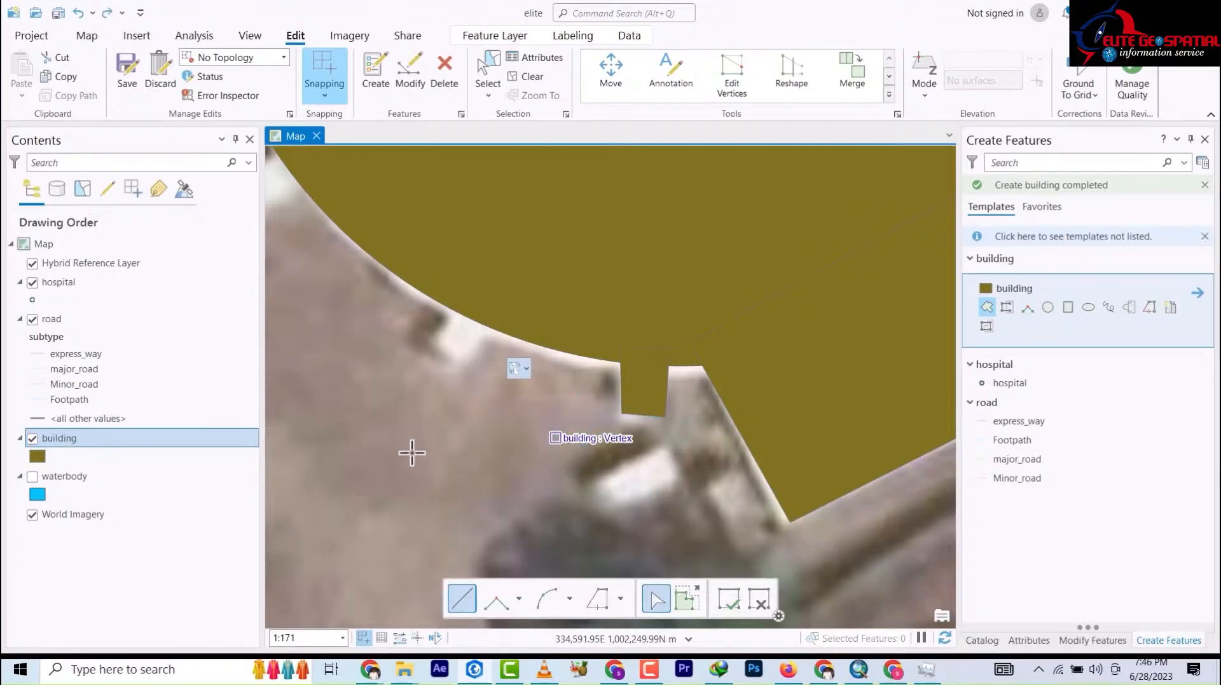
- Digitize the small white projection on the round building's southwest edge as a four-corner building polygon
left_click(438, 341)
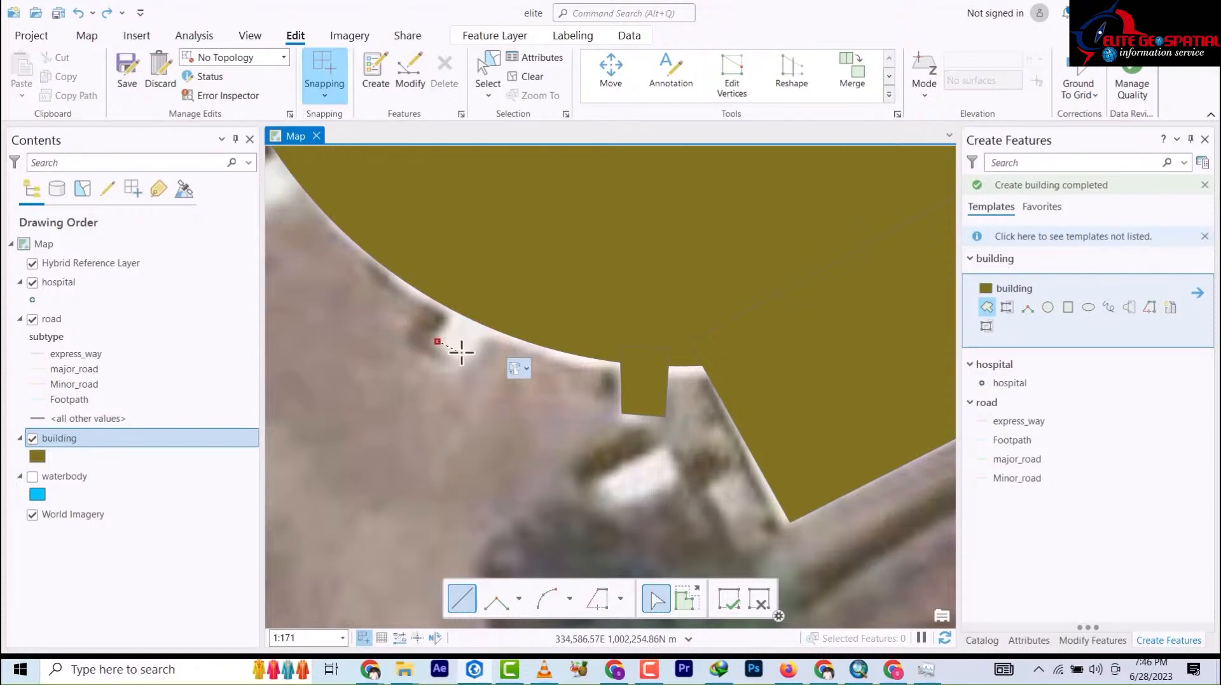
left_click(466, 357)
left_click(484, 318)
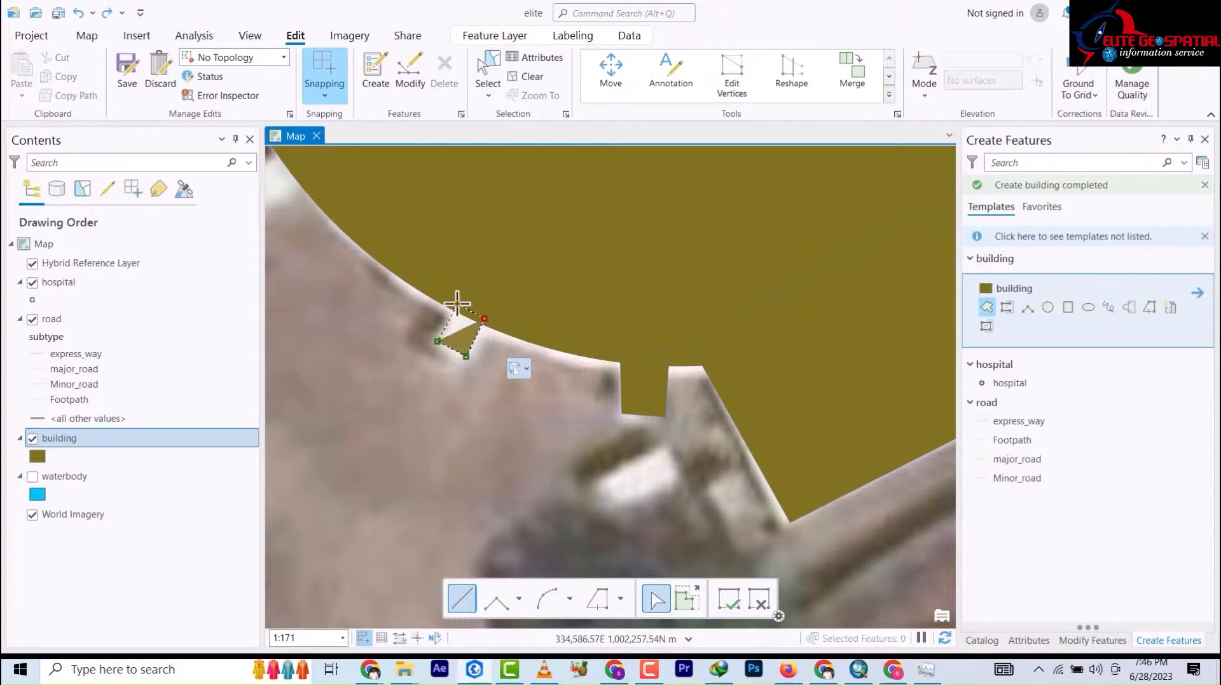
double_click(455, 303)
- Merge the round building polygon with its two annex and two small projection polygons into one building feature, preserving the existing feature
scroll(528, 311, "down", 5)
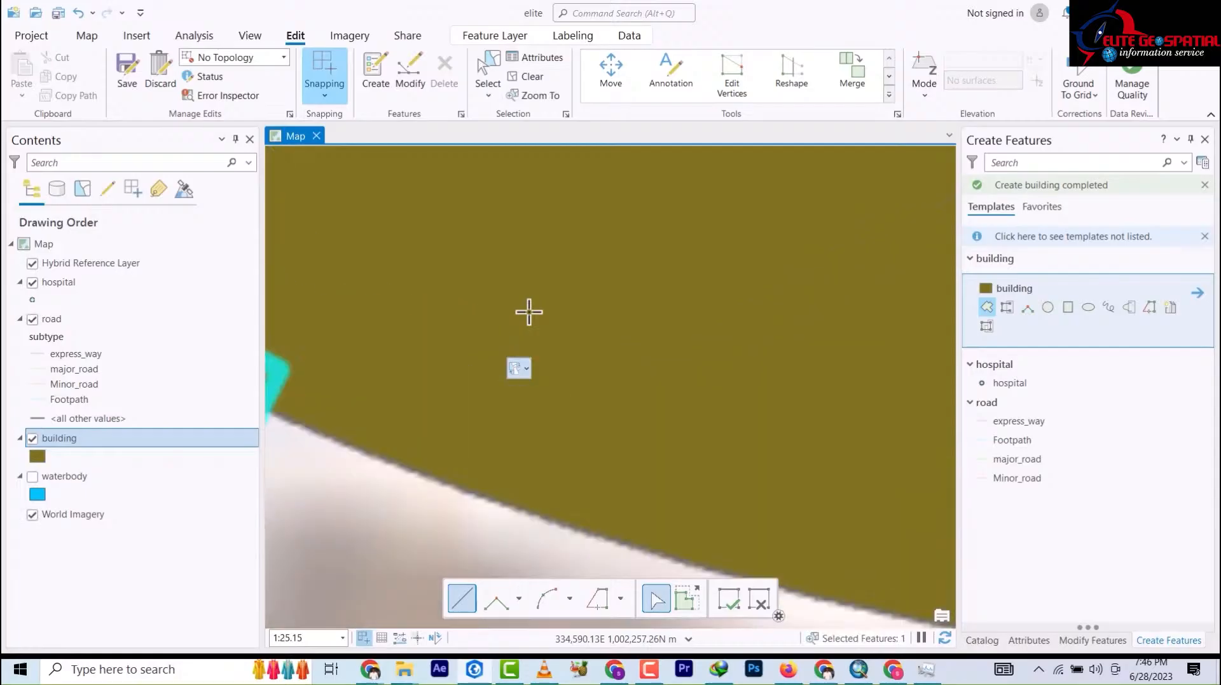
scroll(529, 312, "down", 3)
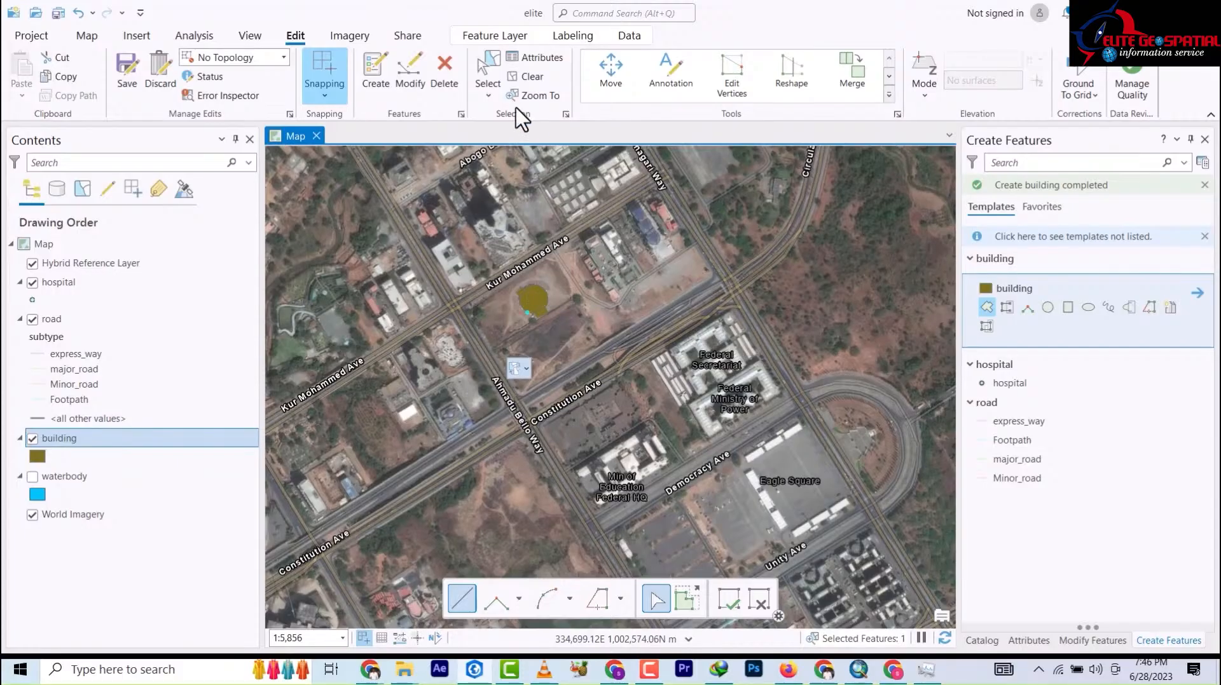
left_click(487, 73)
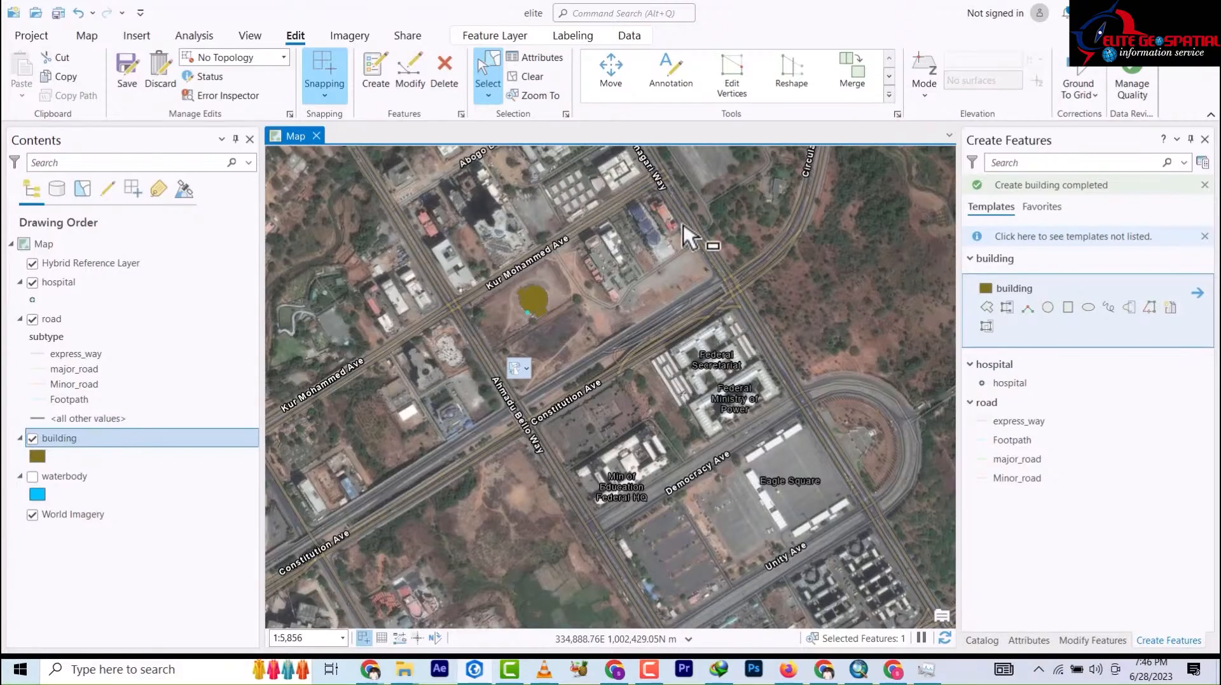
scroll(542, 319, "up", 4)
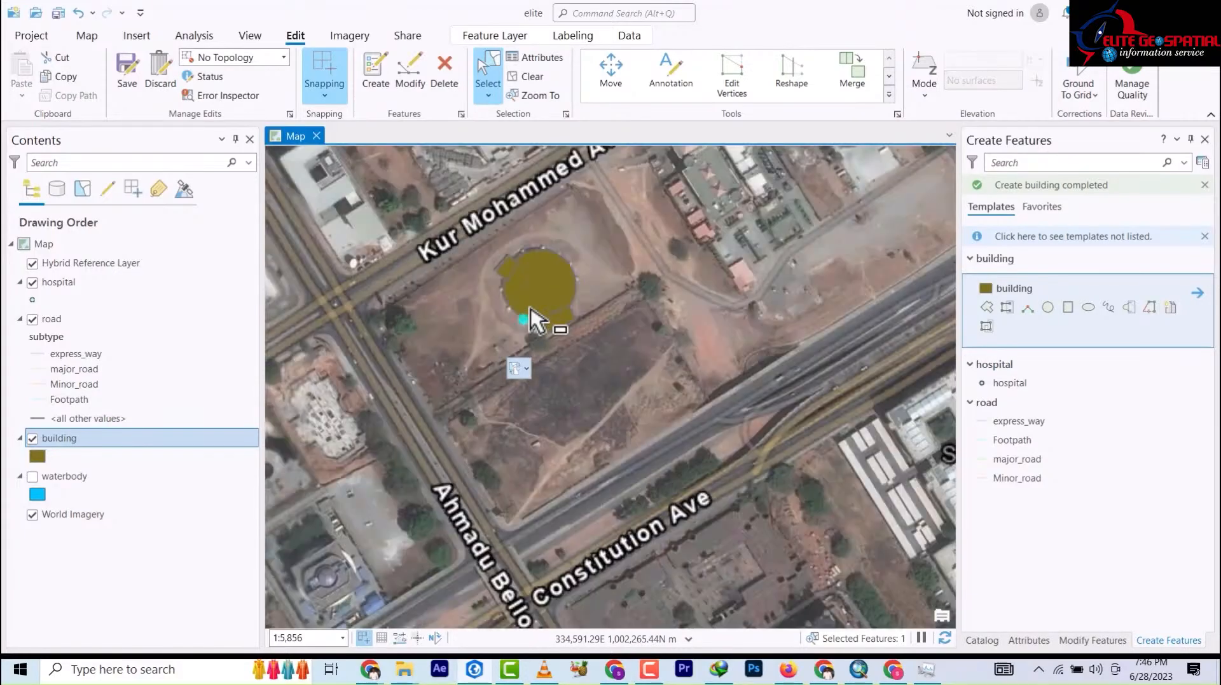
scroll(569, 333, "up", 4)
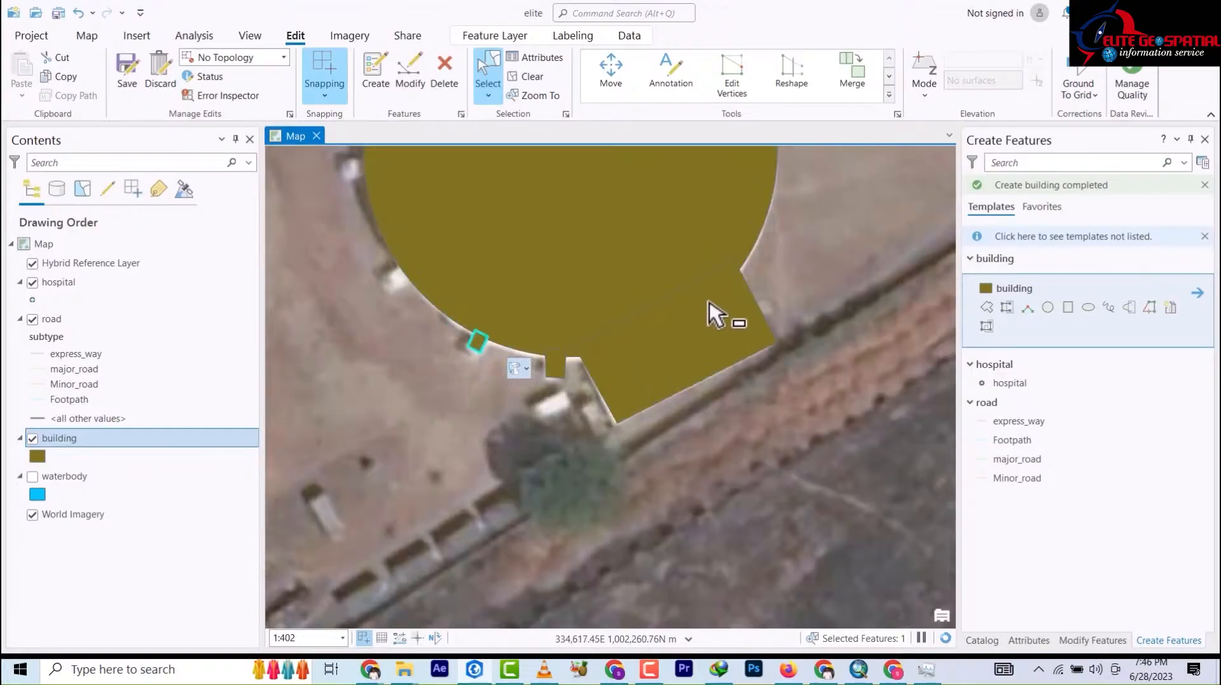
scroll(737, 321, "down", 4)
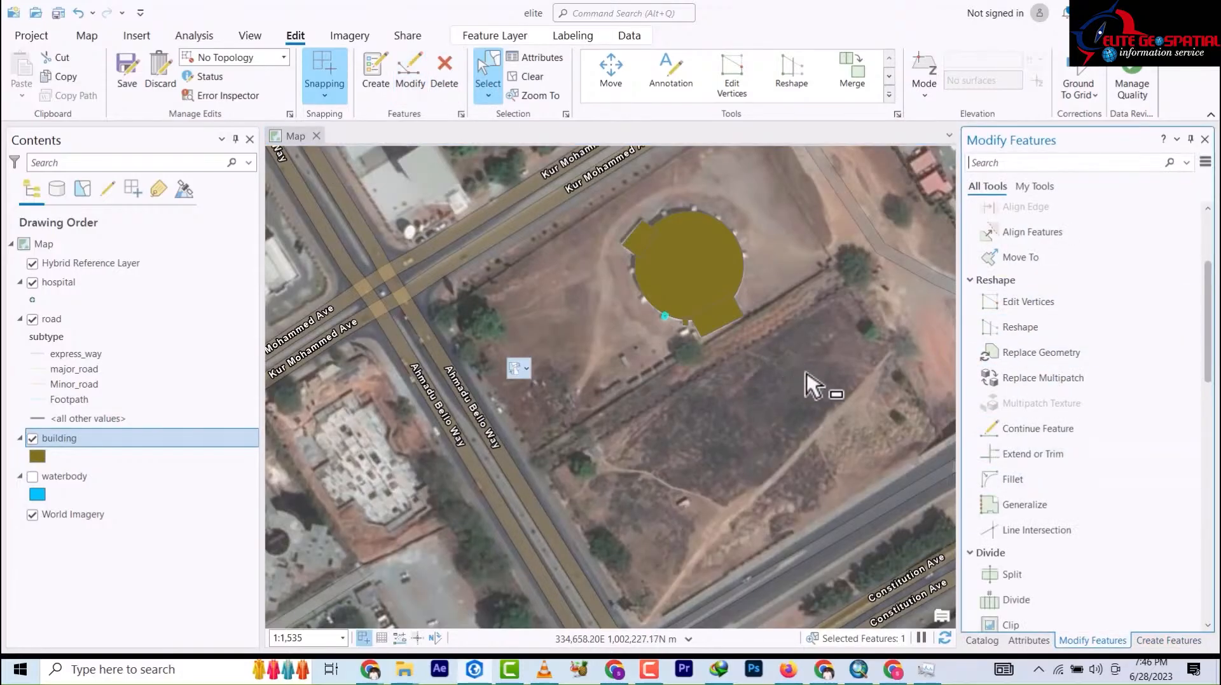
left_click_drag(805, 372, 586, 196)
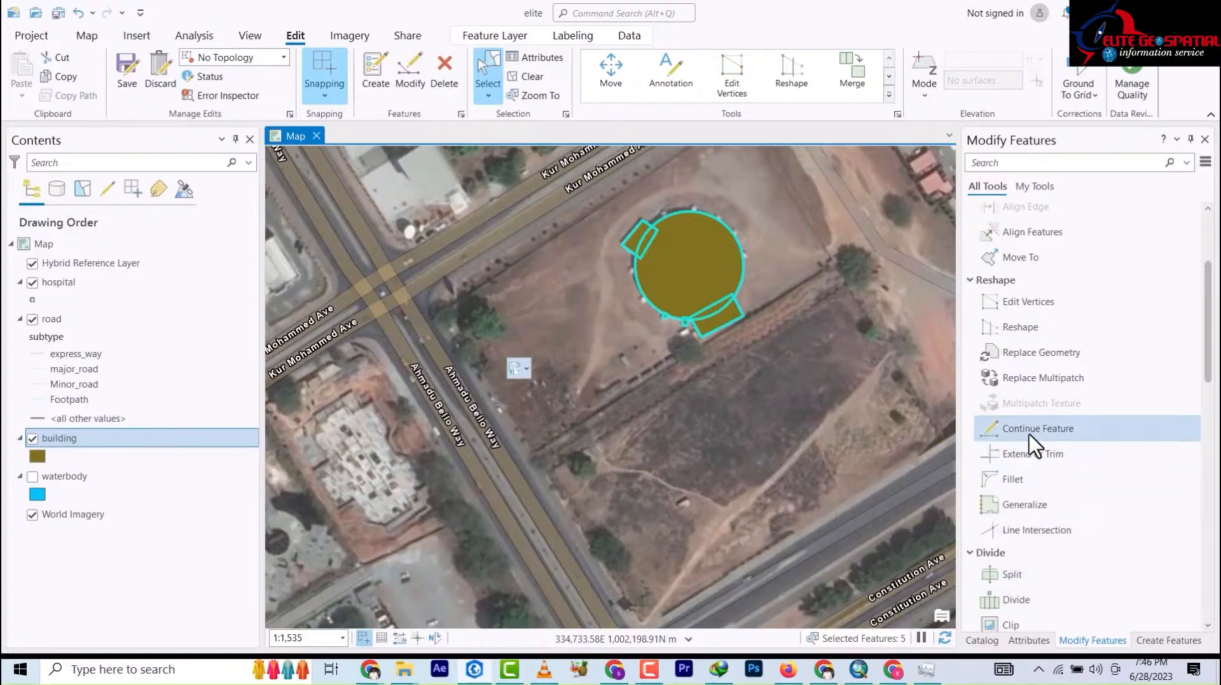
scroll(1035, 318, "down", 3)
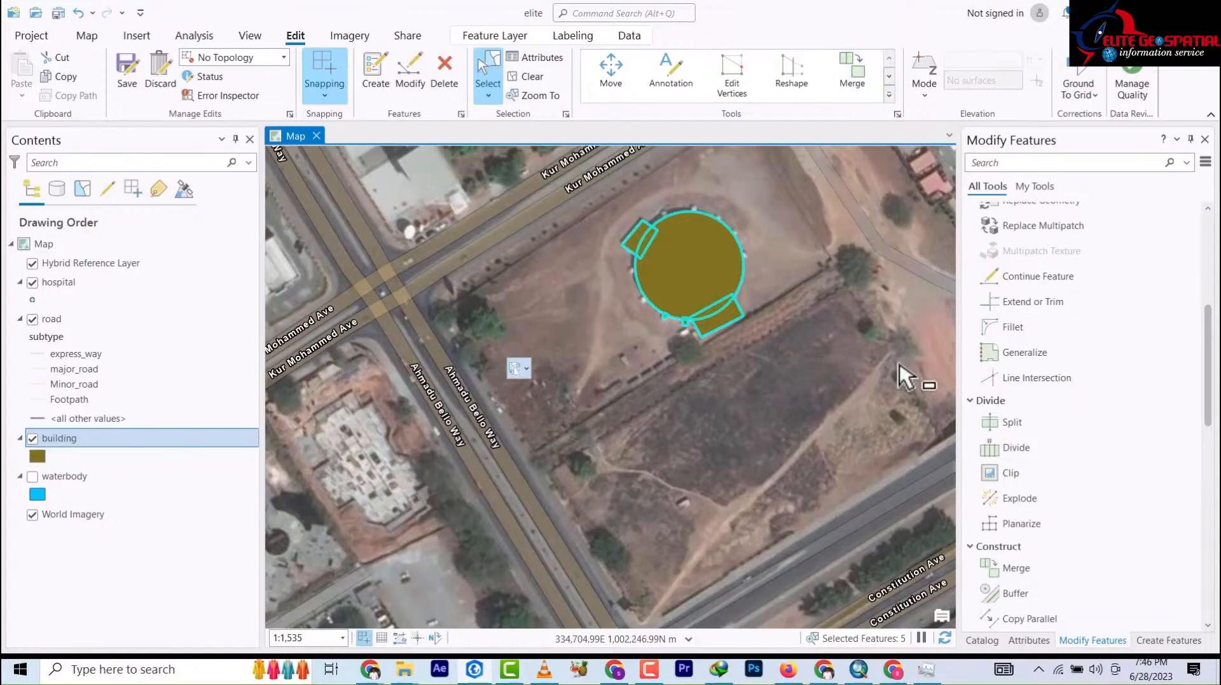
left_click(851, 71)
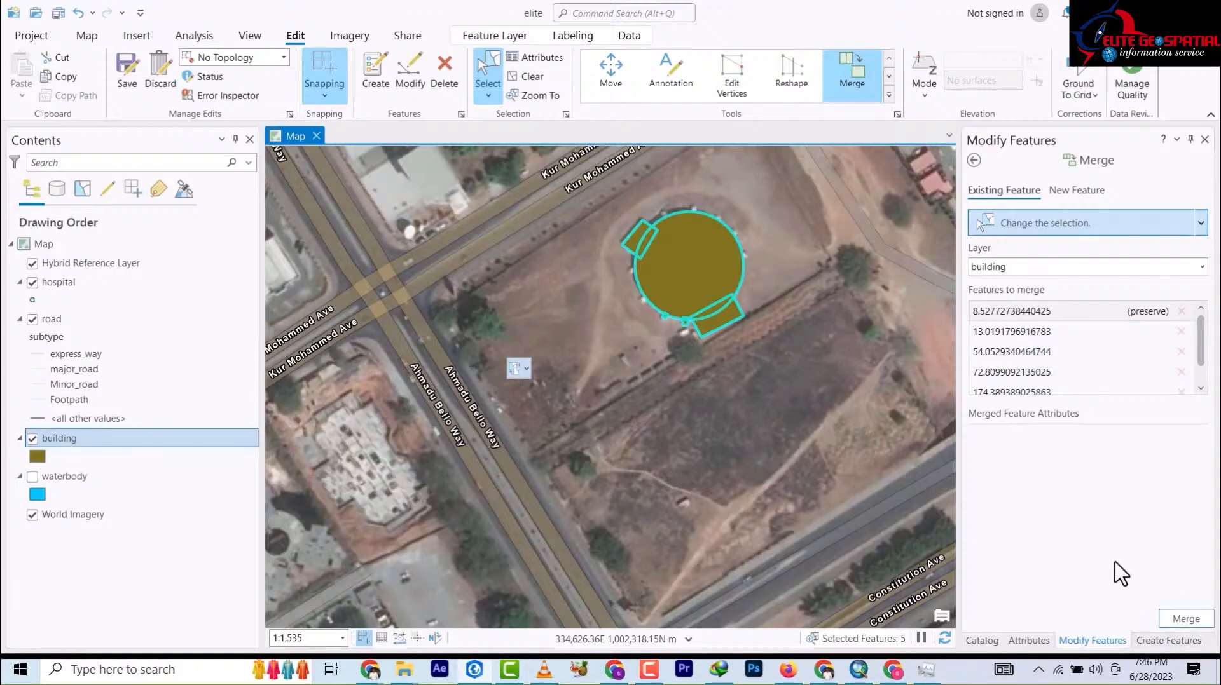
left_click(1198, 619)
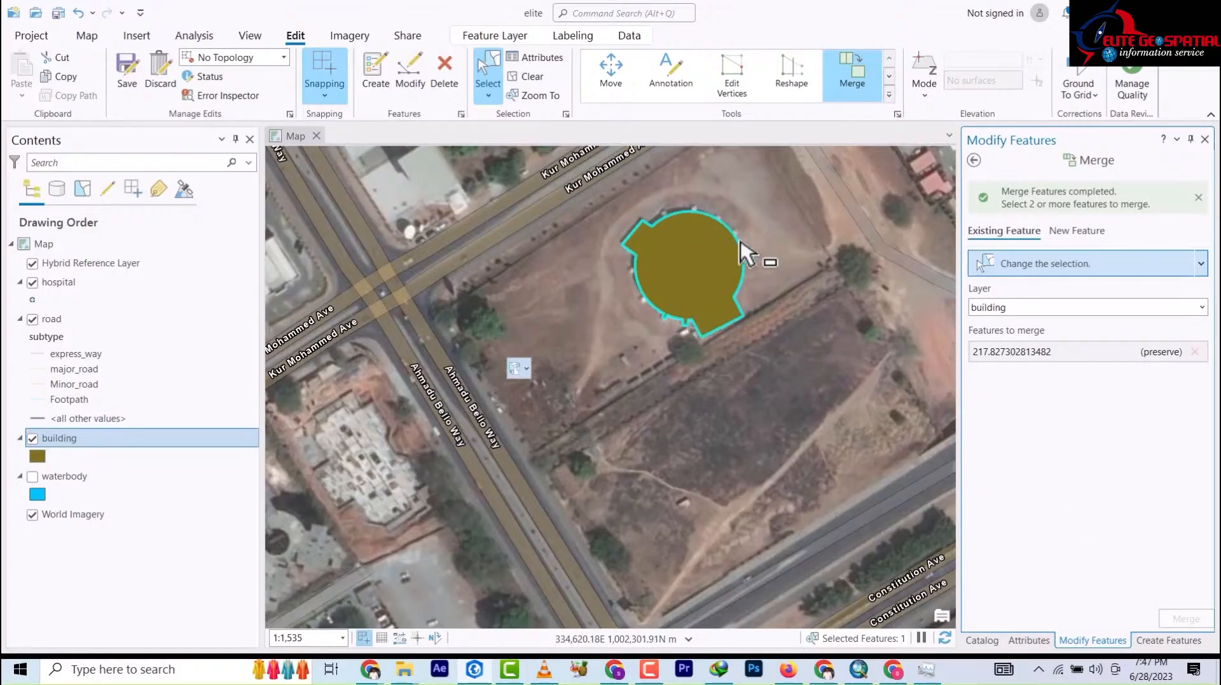
scroll(692, 331, "down", 3)
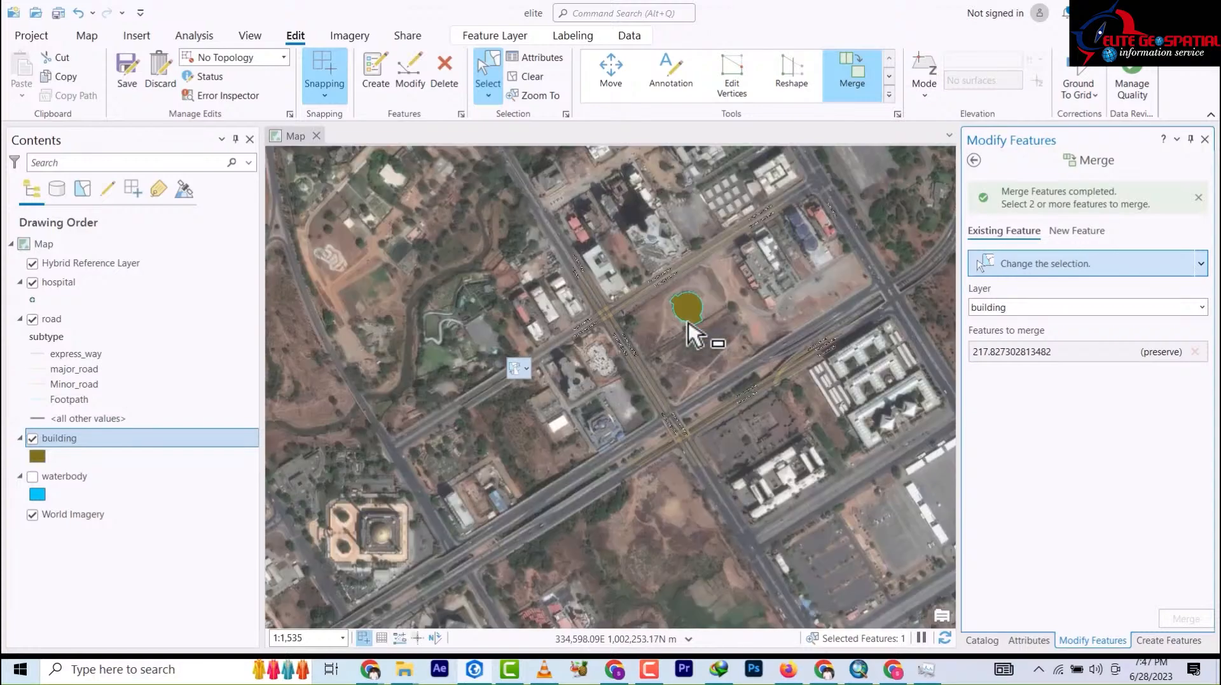
scroll(693, 330, "up", 10)
scroll(694, 329, "down", 12)
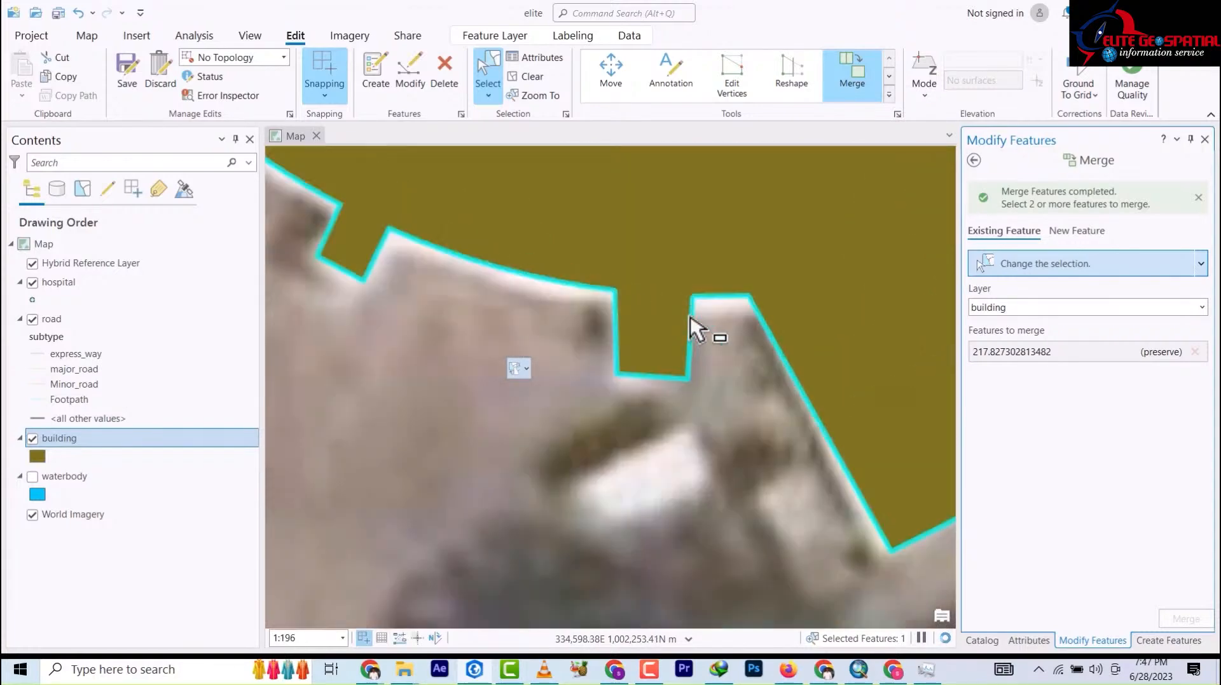
scroll(692, 330, "down", 4)
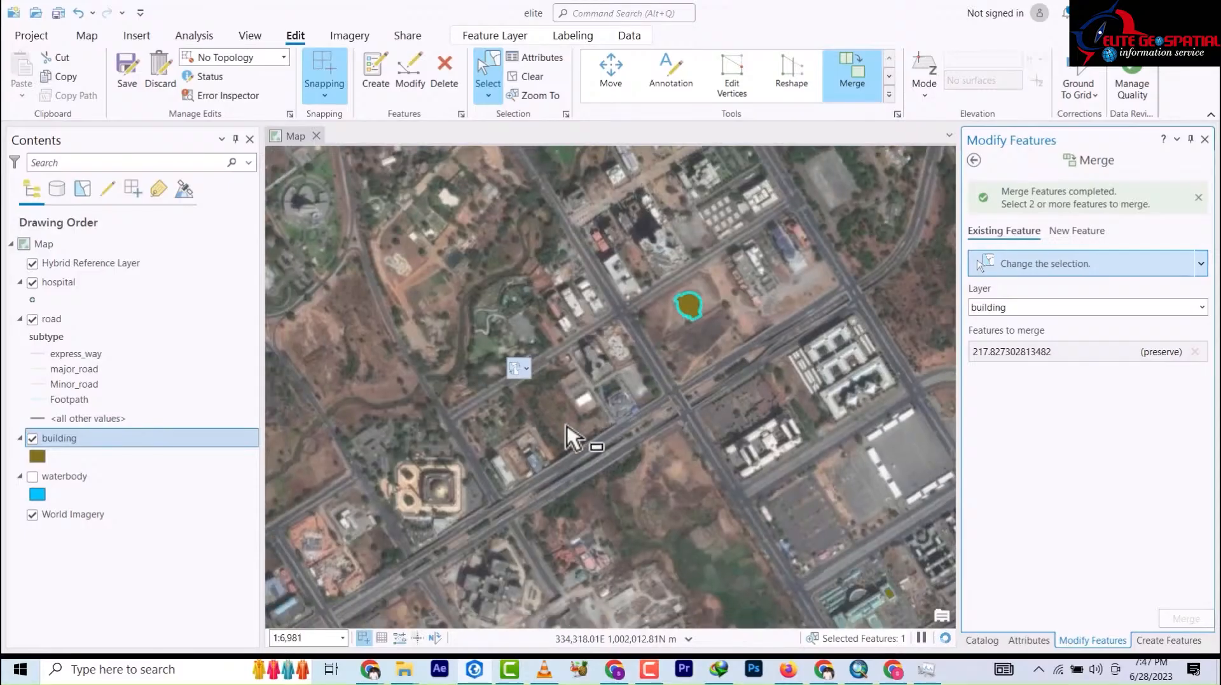
- Digitize the National Mosque's inner roof around the golden dome as a twelve-corner, cross-shaped building polygon with notches at the four small domes
scroll(400, 521, "up", 6)
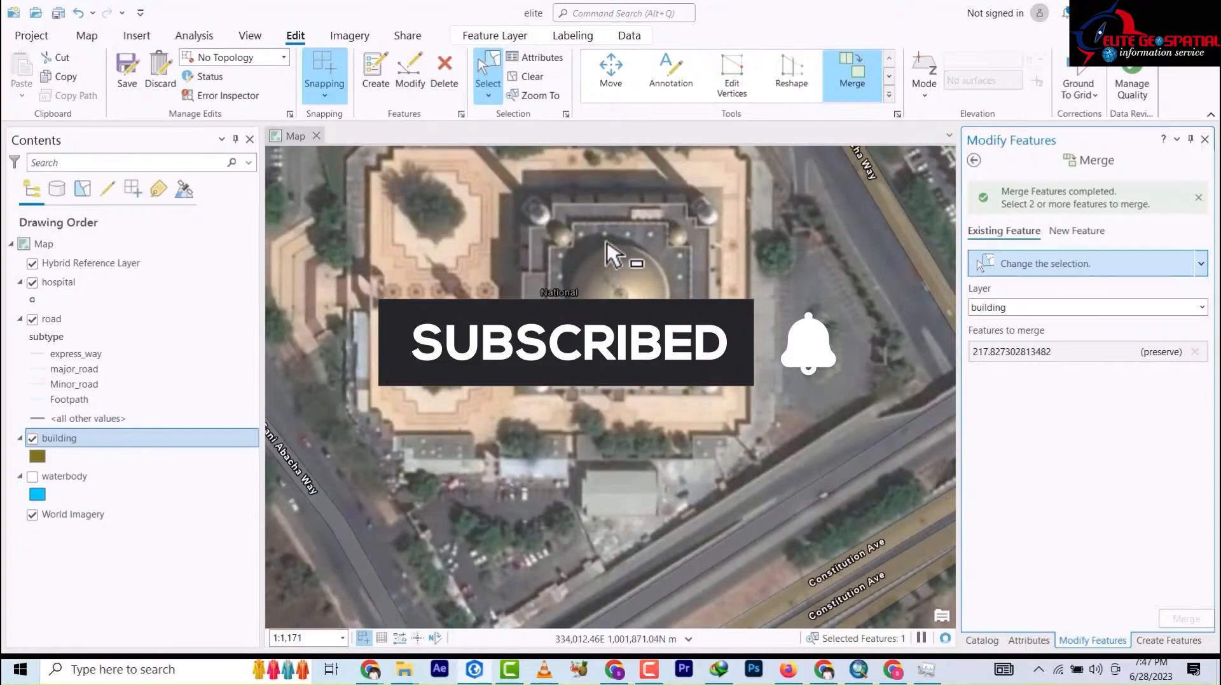
scroll(614, 244, "down", 2)
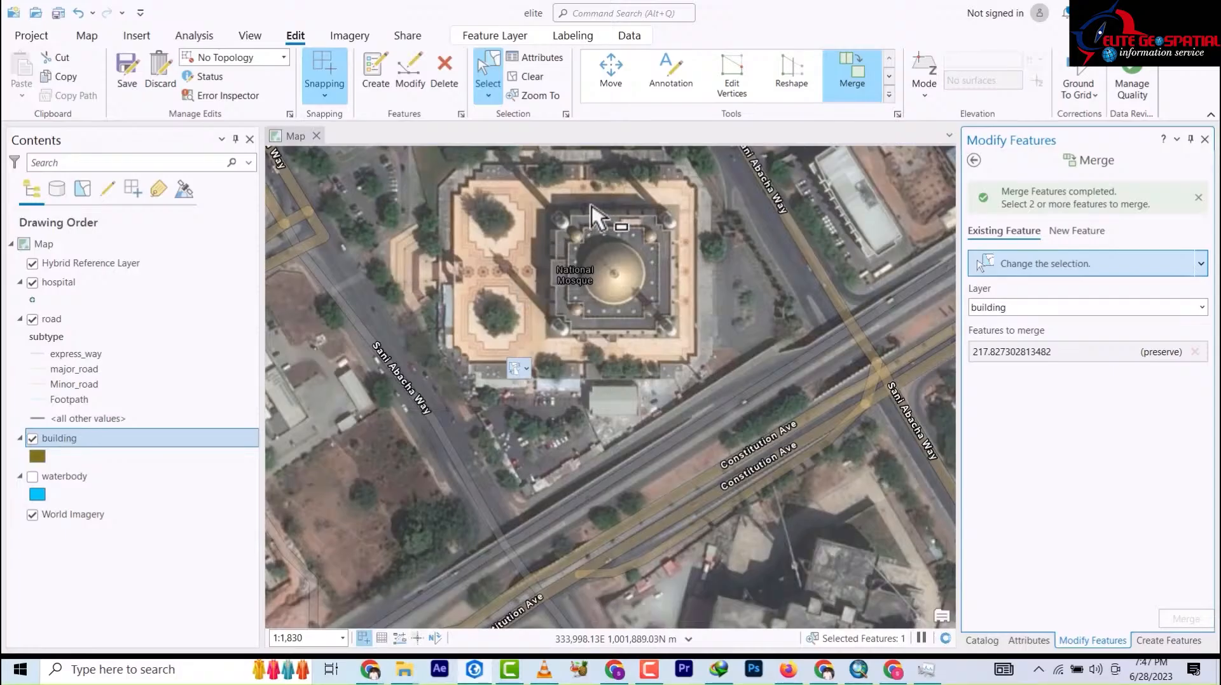
scroll(604, 210, "up", 2)
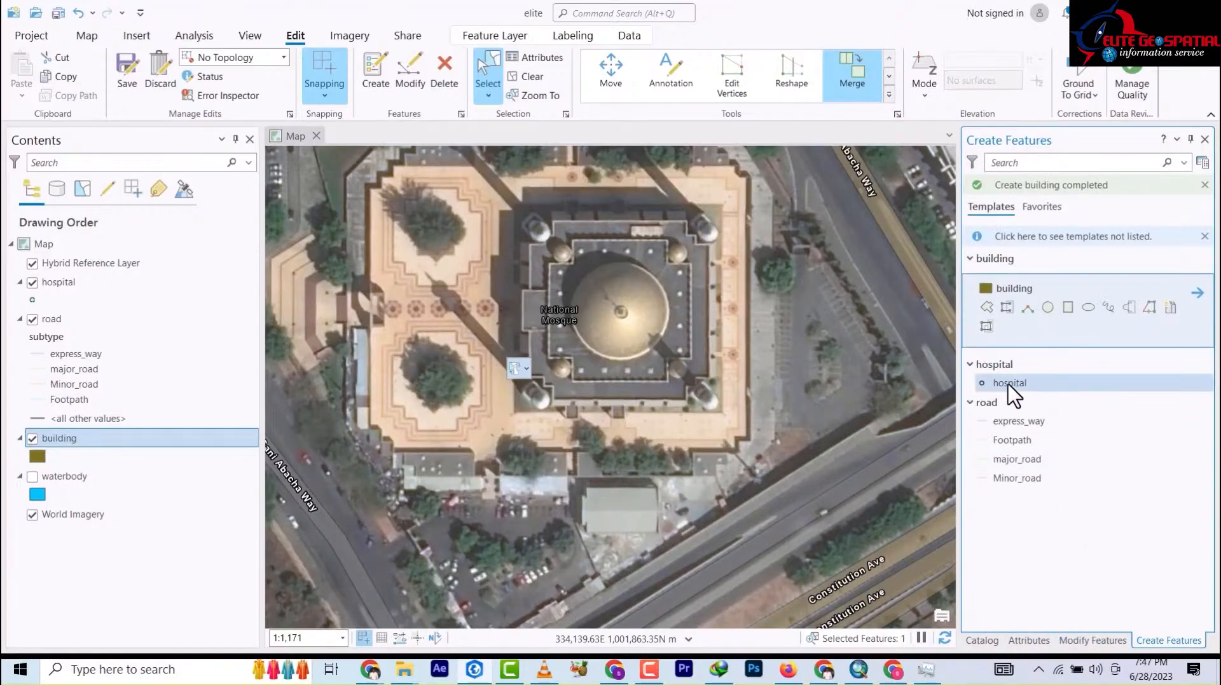
left_click(987, 308)
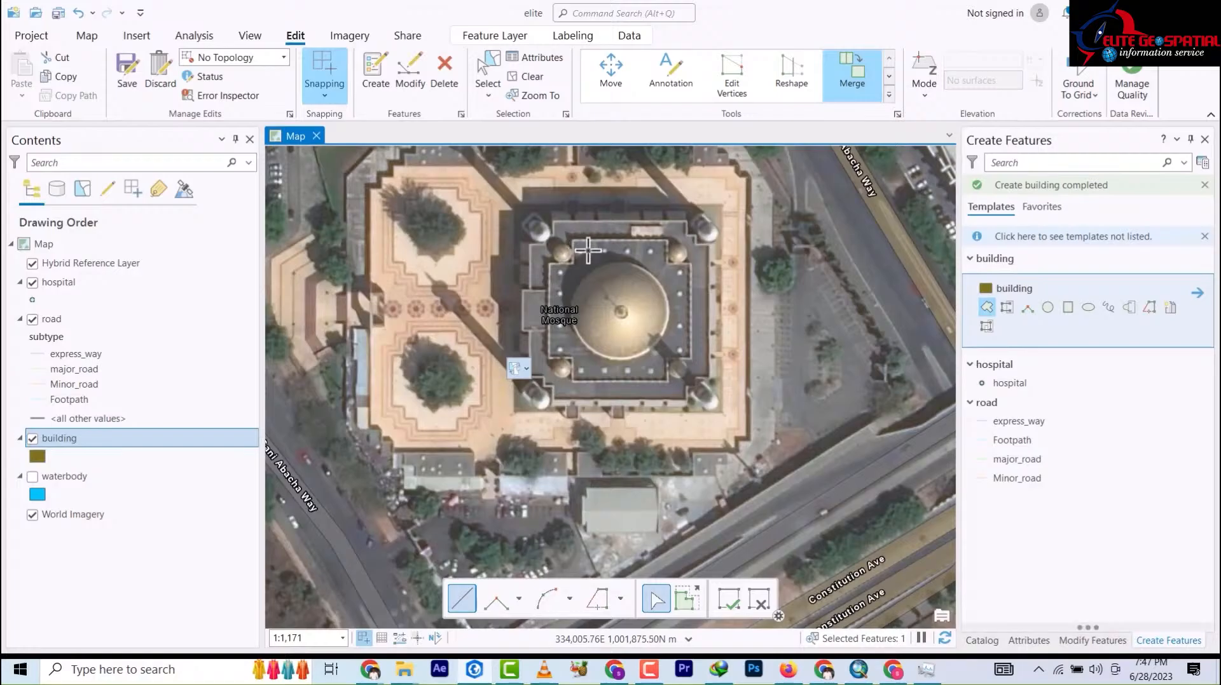
scroll(595, 260, "up", 2)
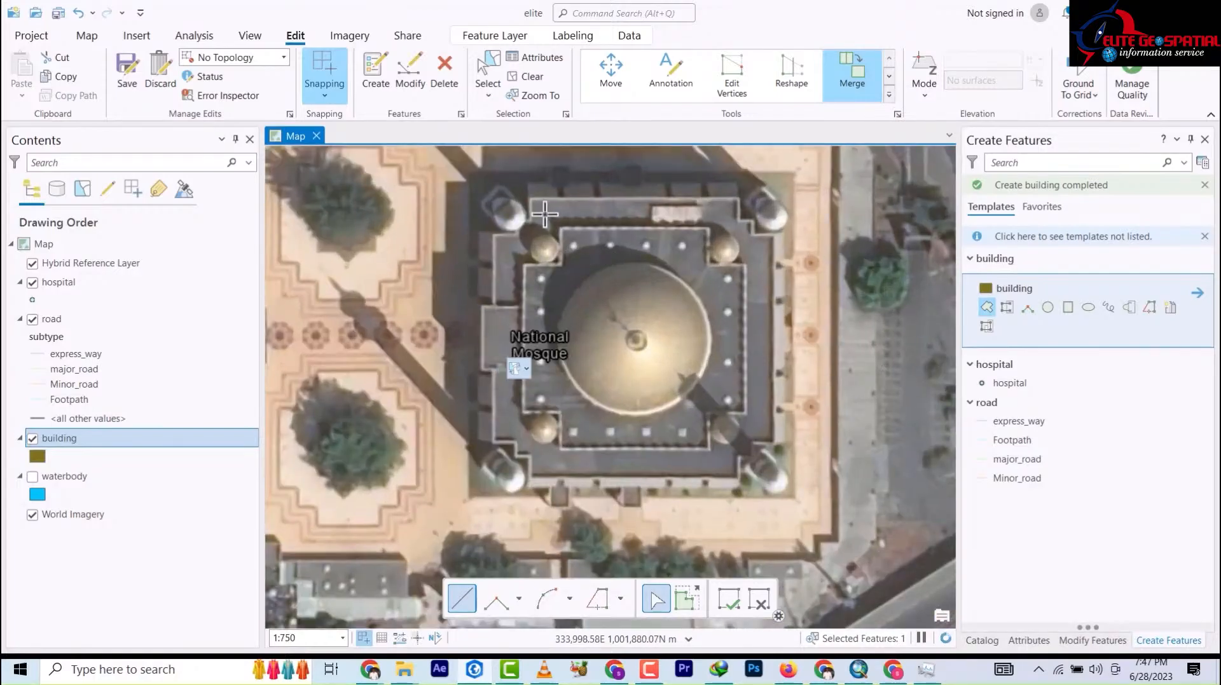
left_click(560, 263)
left_click(524, 266)
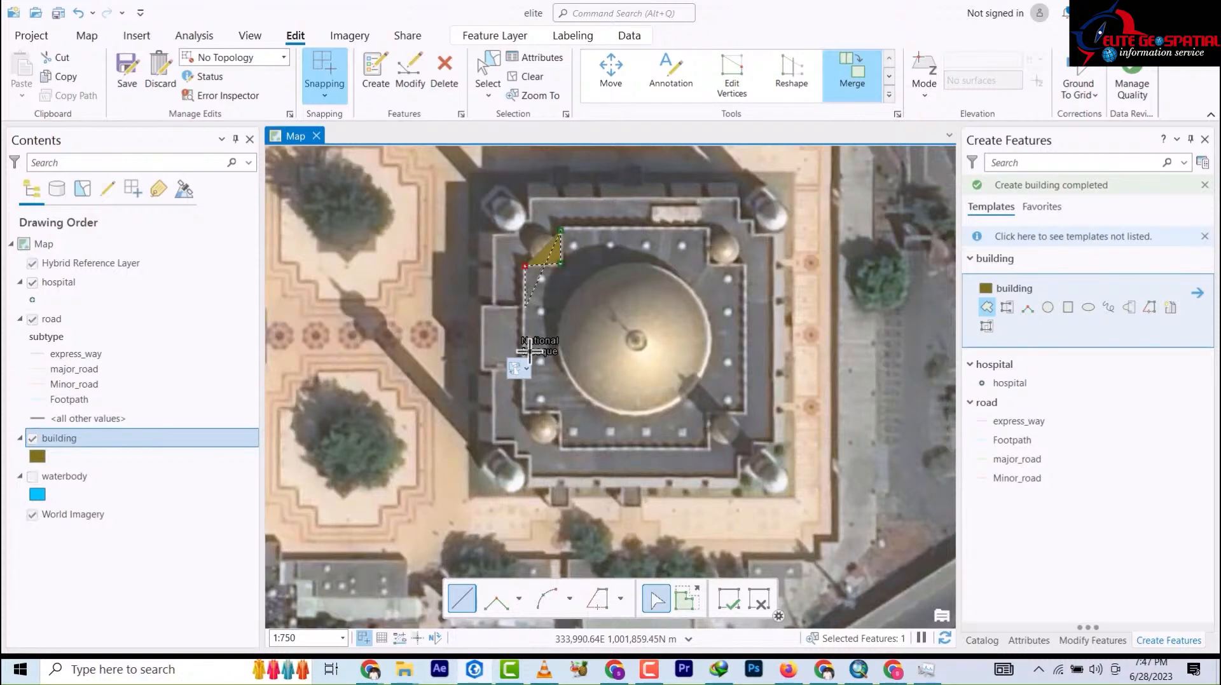
left_click(522, 414)
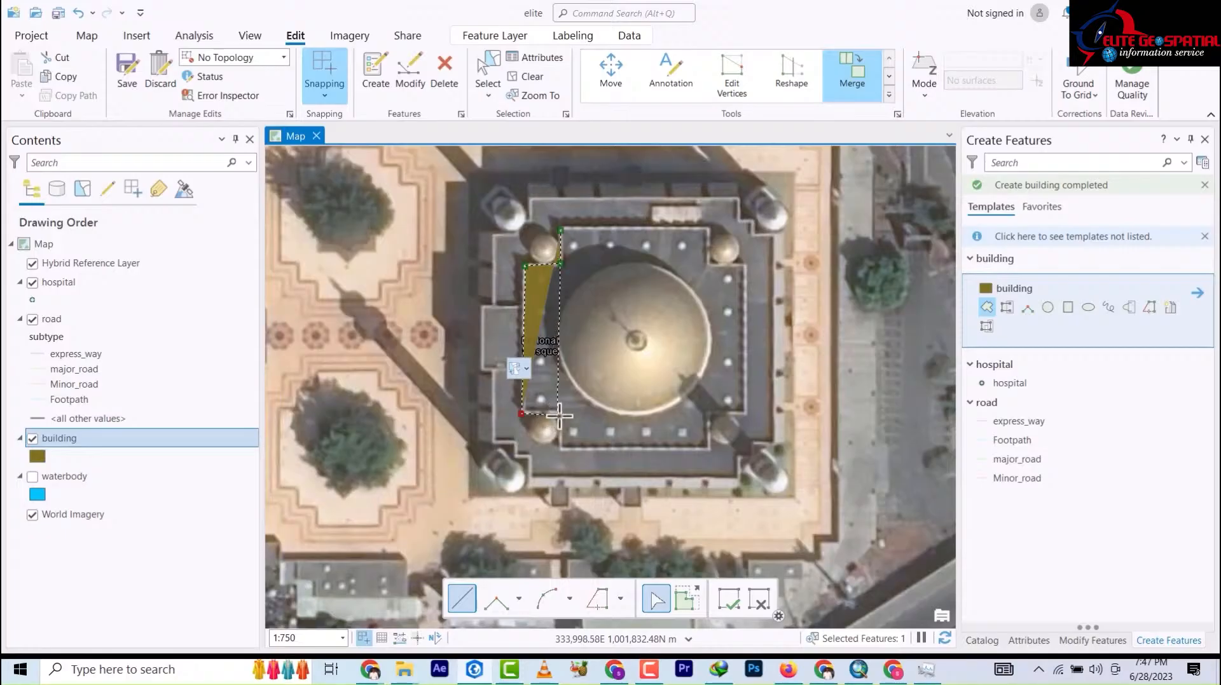
left_click(560, 413)
left_click(562, 450)
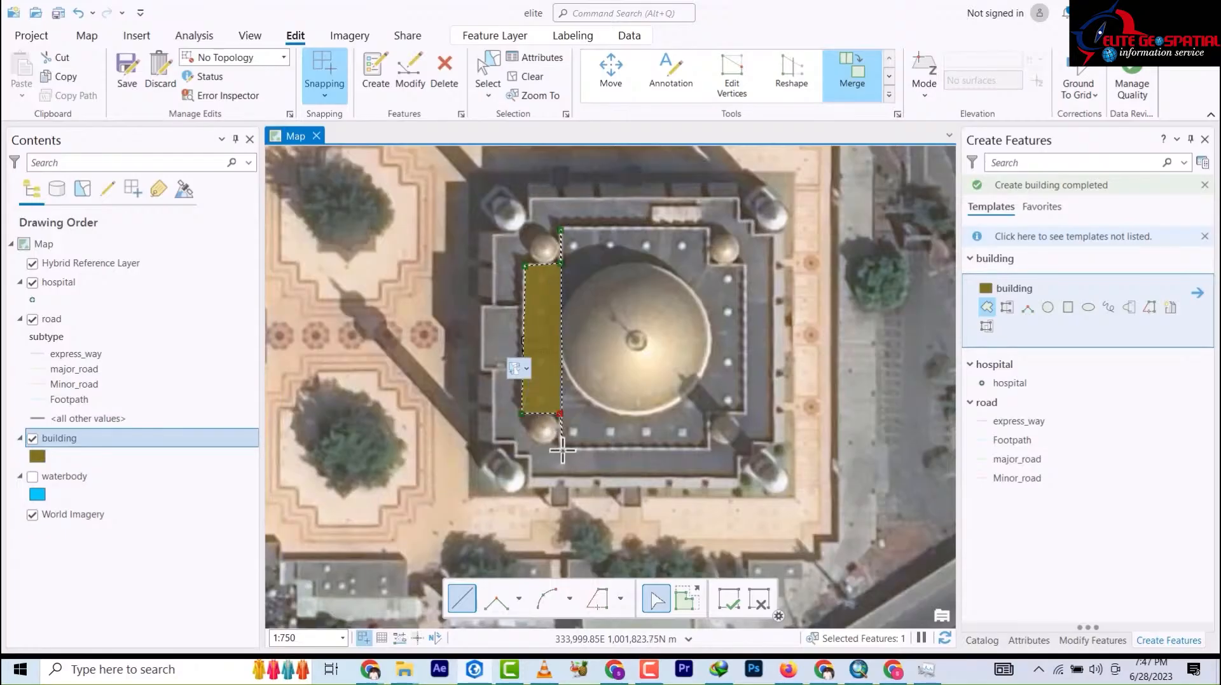
left_click(709, 450)
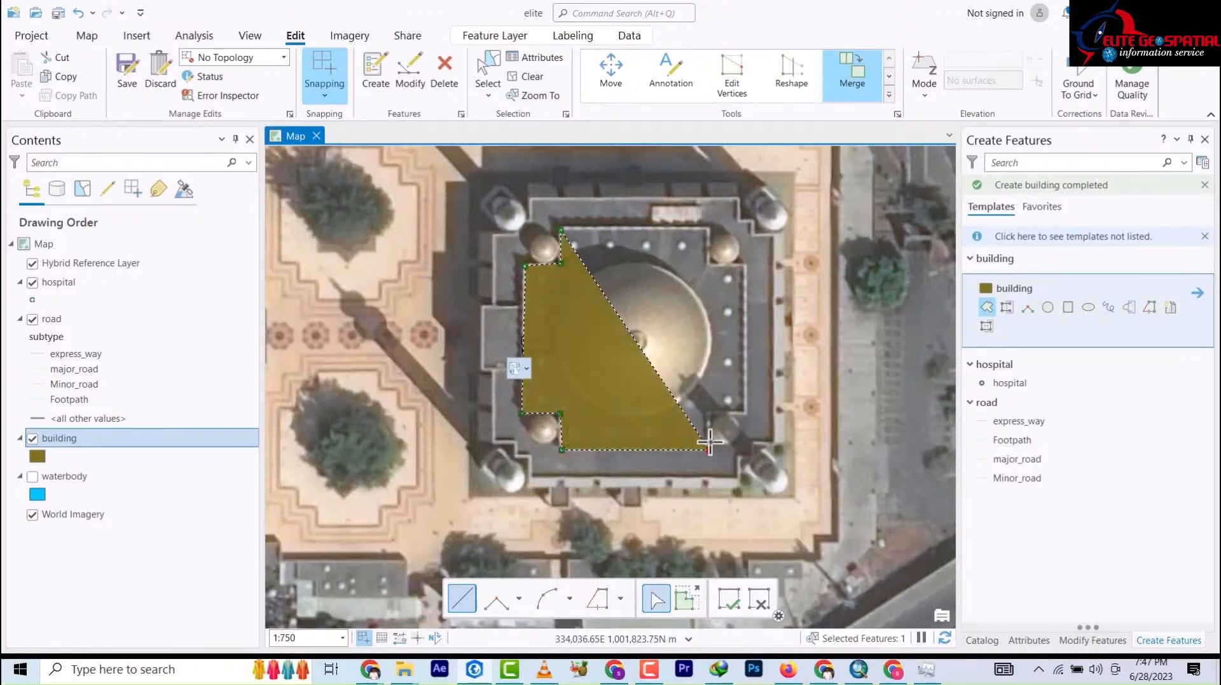
left_click(707, 415)
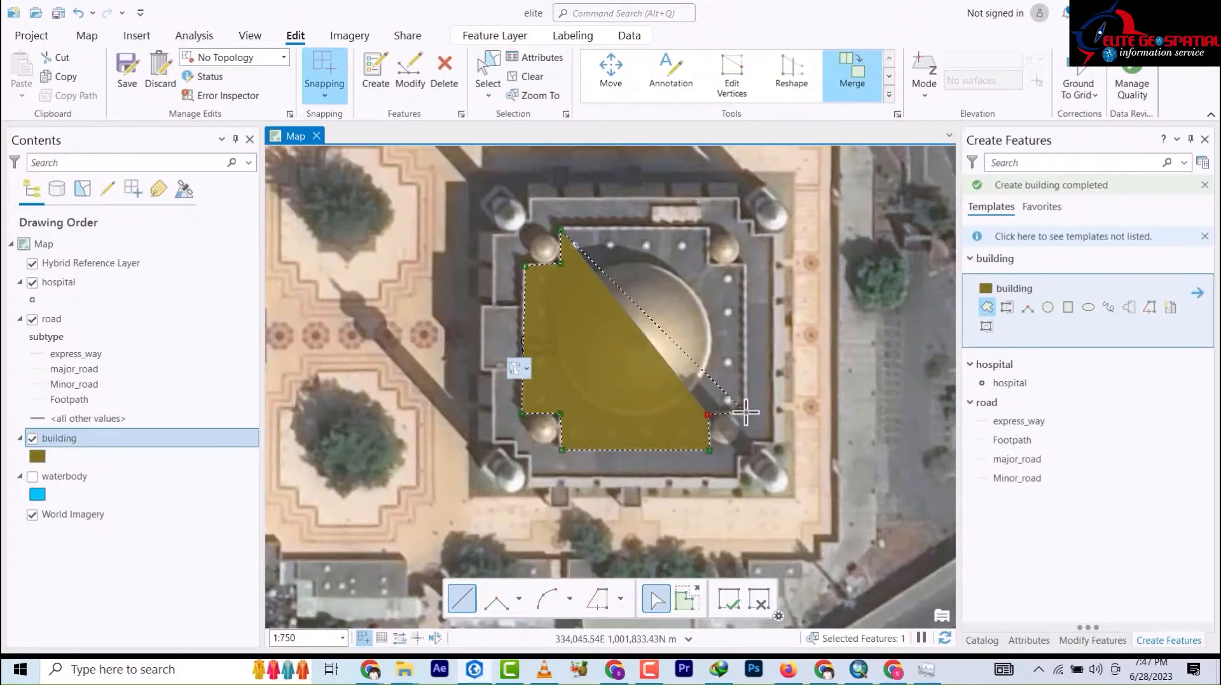
left_click(747, 413)
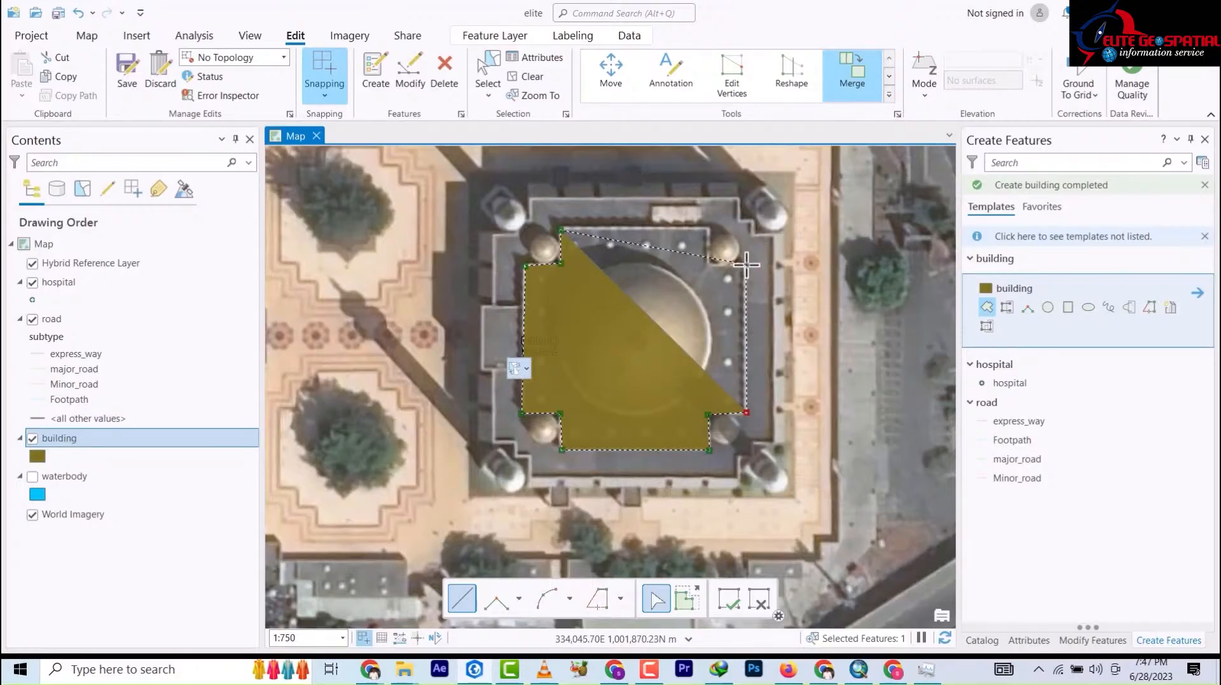
left_click(745, 264)
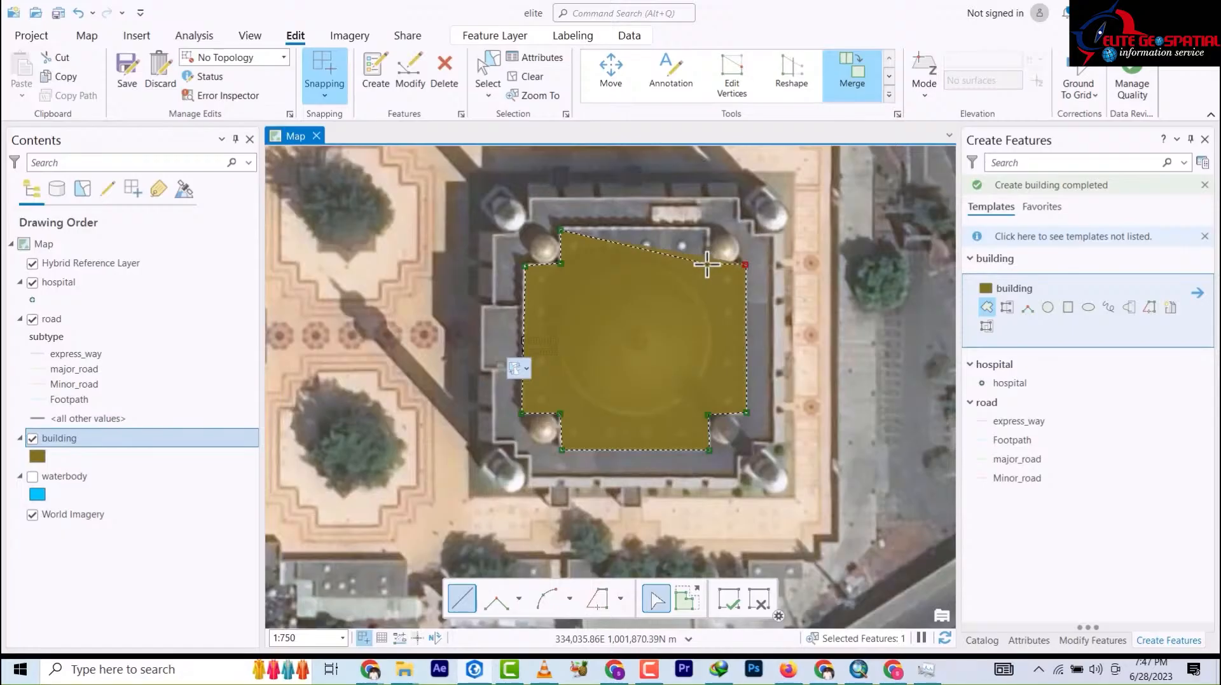
double_click(709, 227)
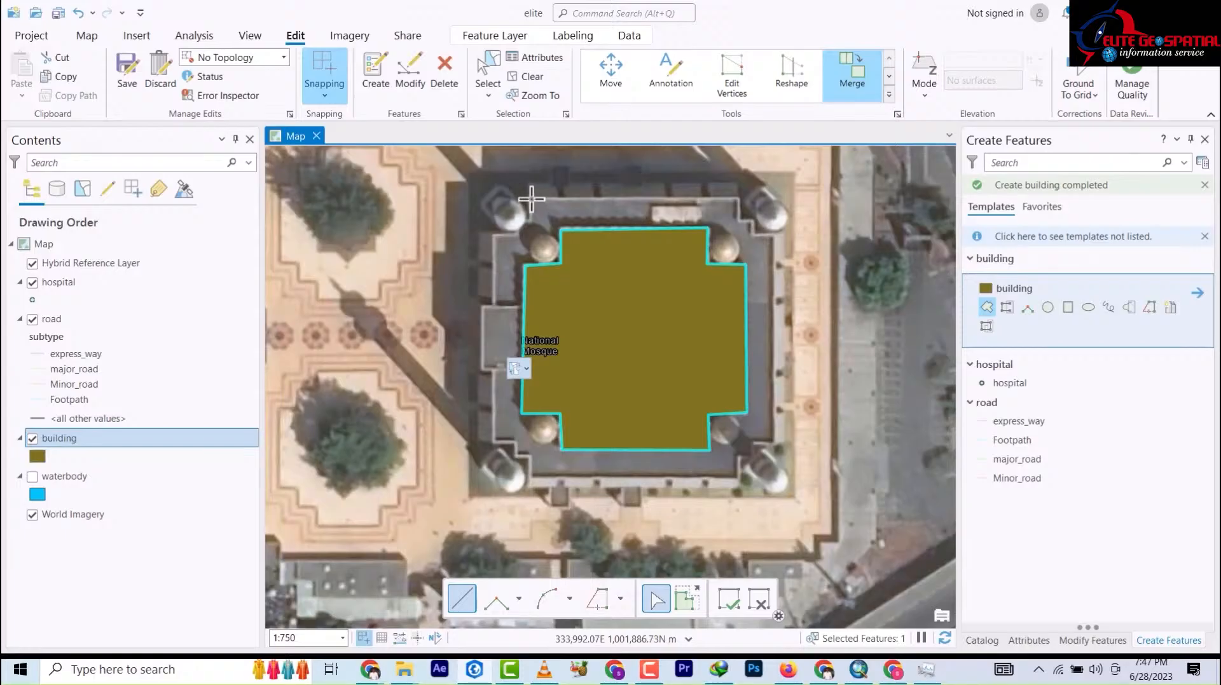
- Trace the National Mosque's outer building footprint along its north, east and south edges, stepping inward around the northeast and southeast minarets
left_click(737, 199)
left_click(740, 217)
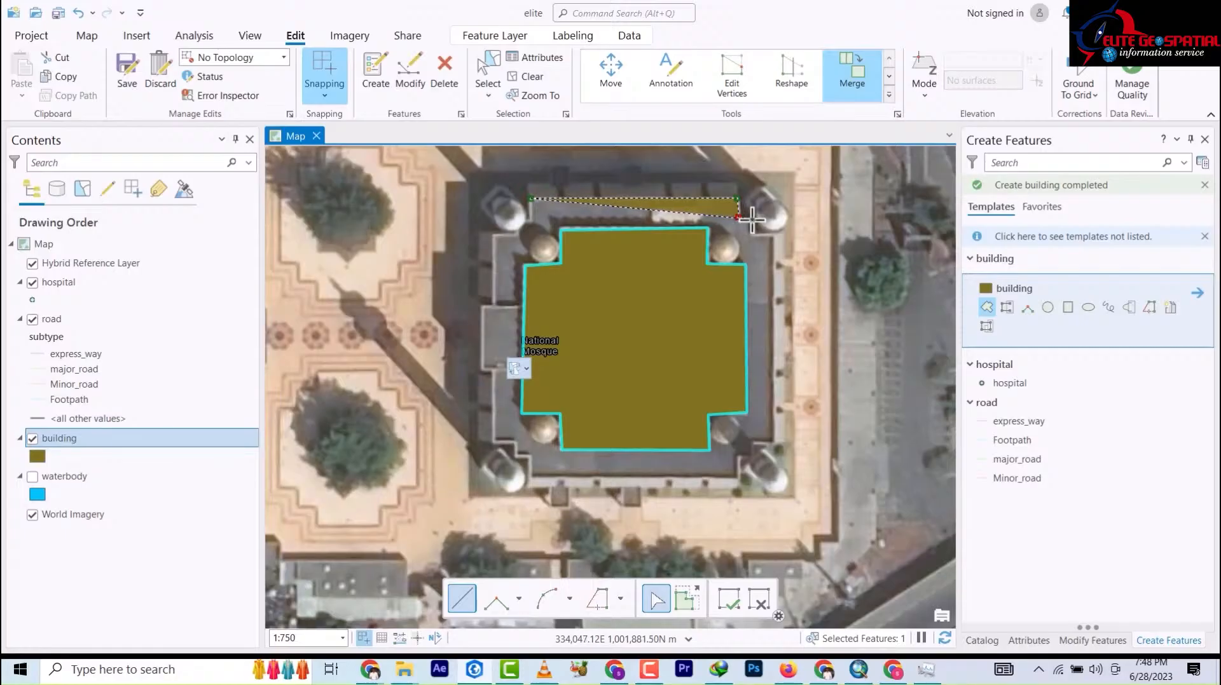
left_click(752, 232)
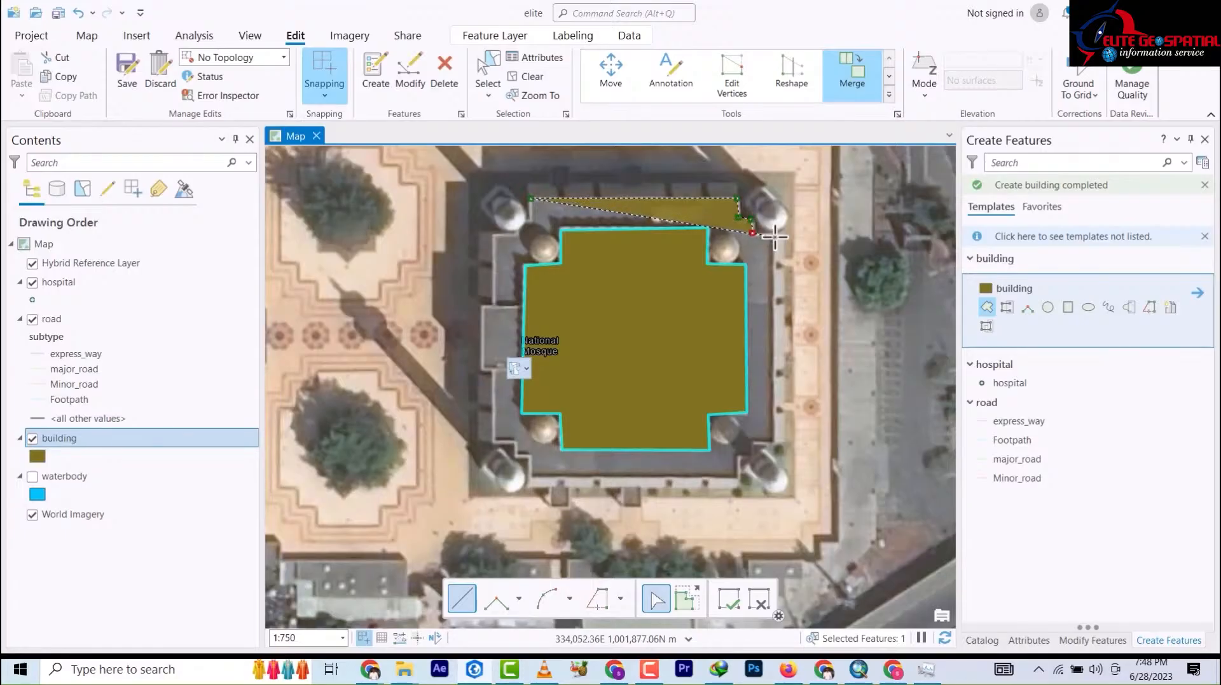
left_click(774, 235)
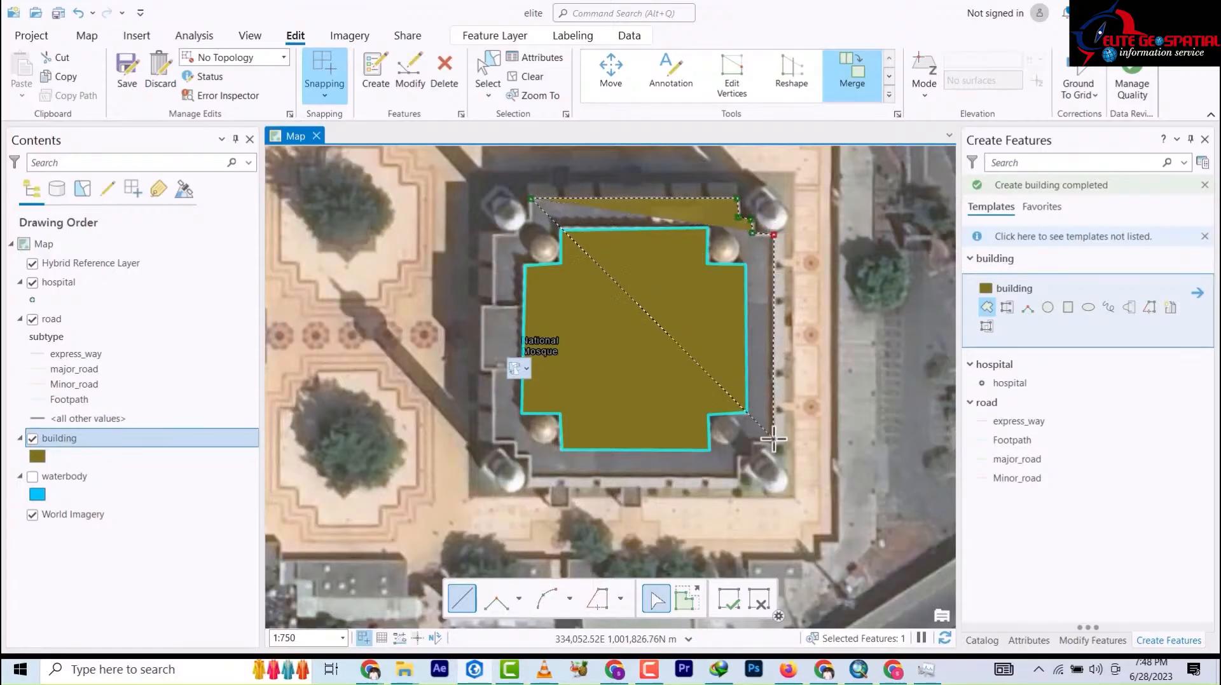
left_click(775, 442)
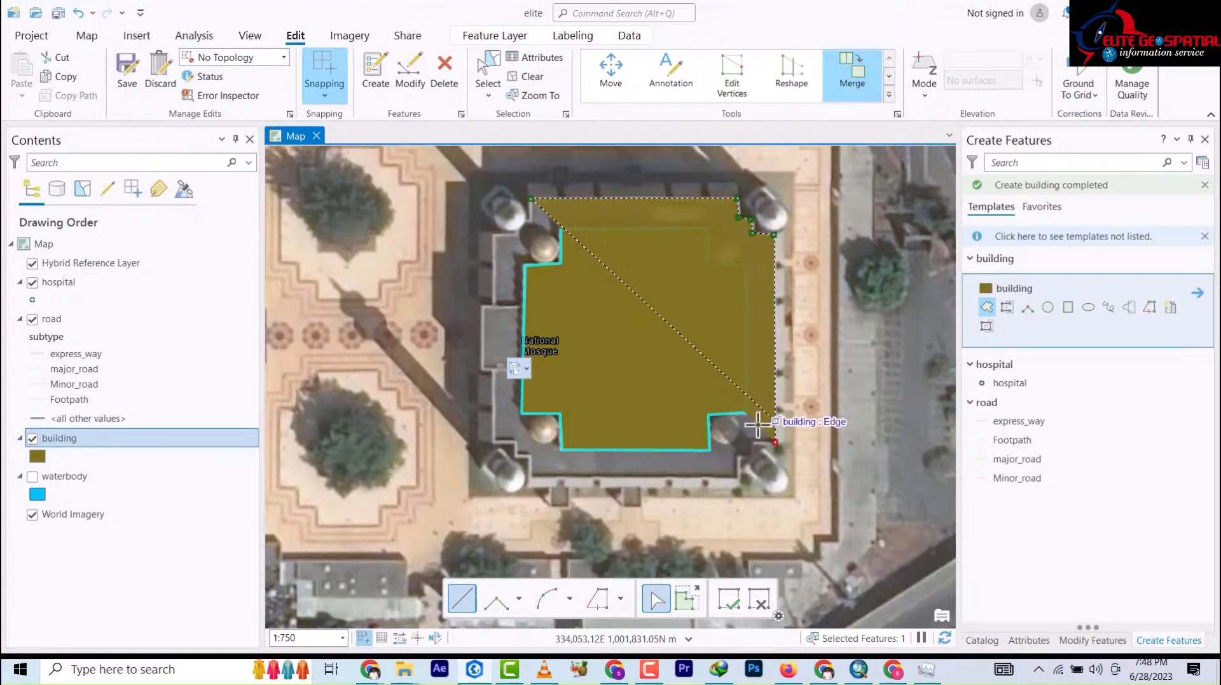
left_click(740, 458)
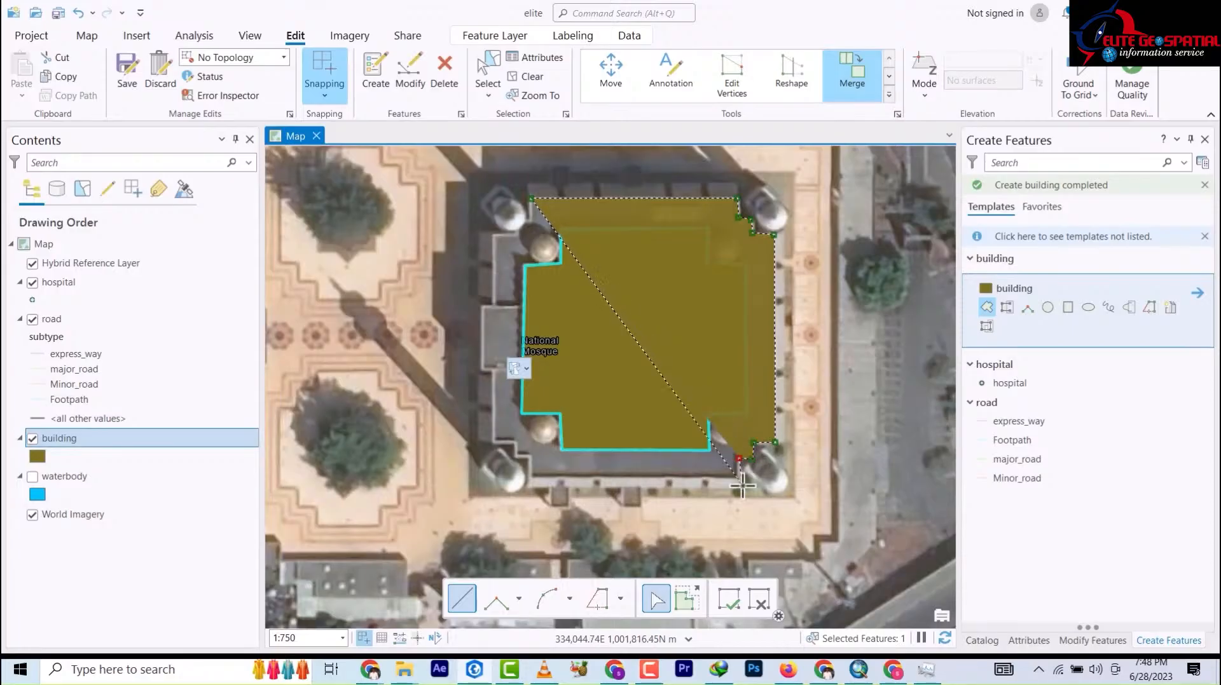
left_click(738, 486)
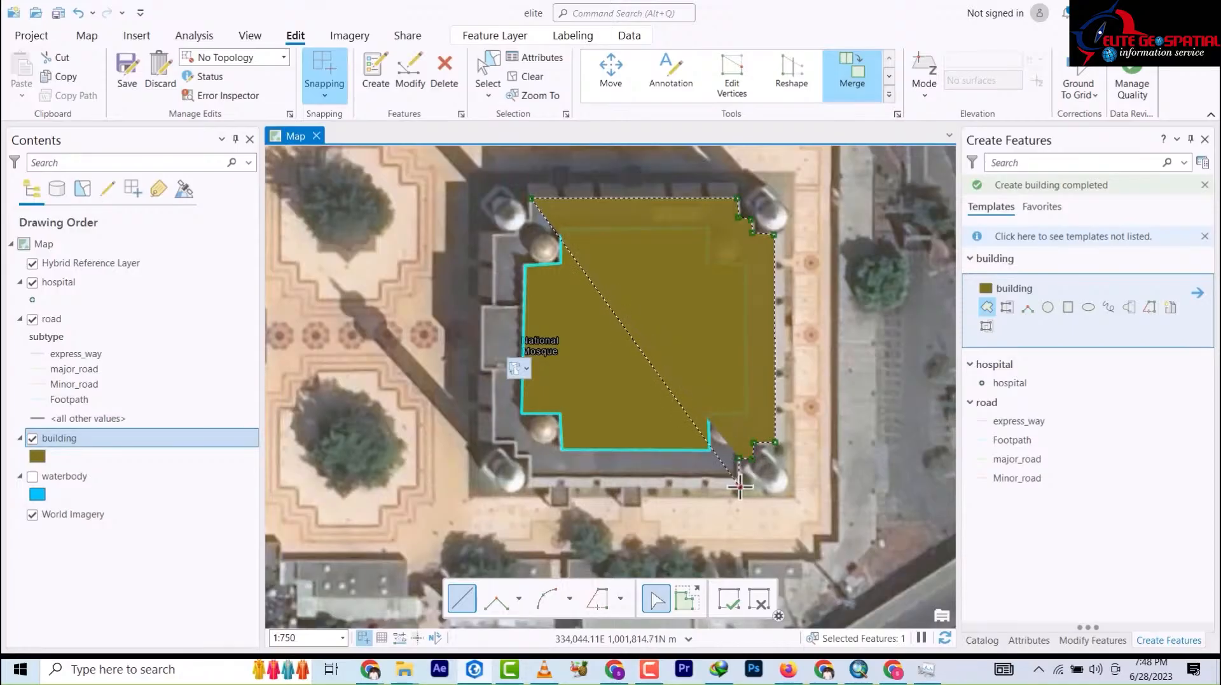
left_click(531, 487)
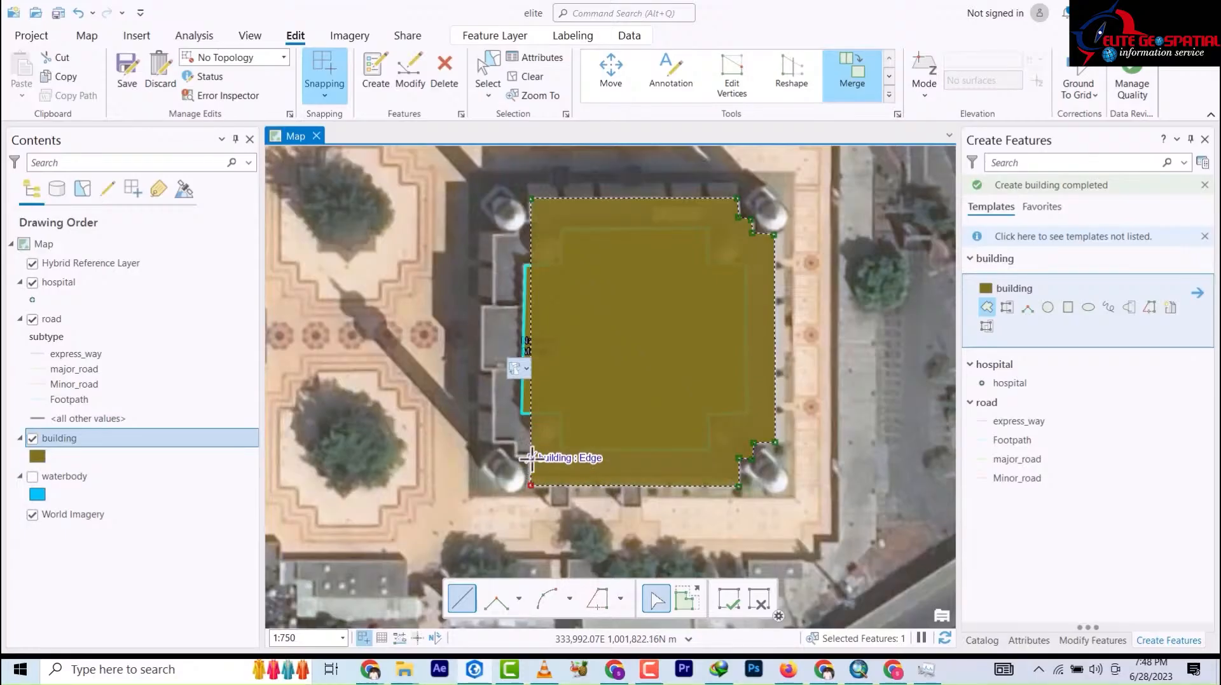
- Trace the mosque's outer west side with its central projection, notching around the southwest and northwest minarets, and finish the building polygon
left_click(531, 459)
left_click(517, 458)
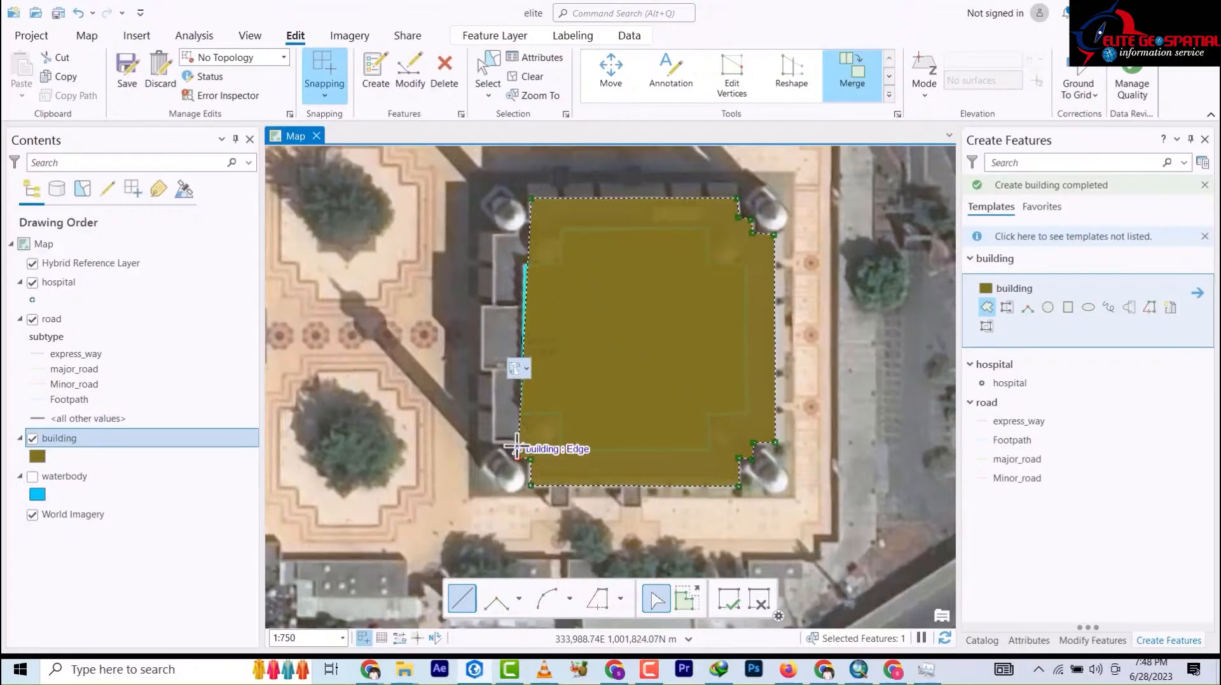
left_click(517, 441)
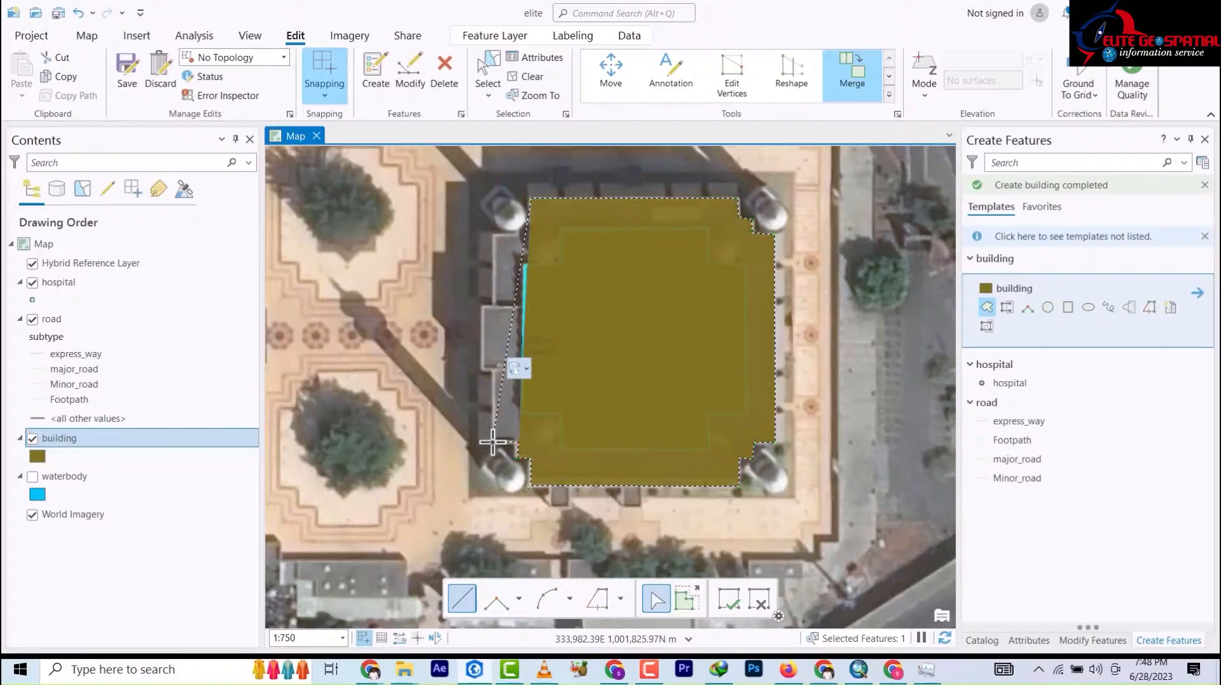
left_click(492, 442)
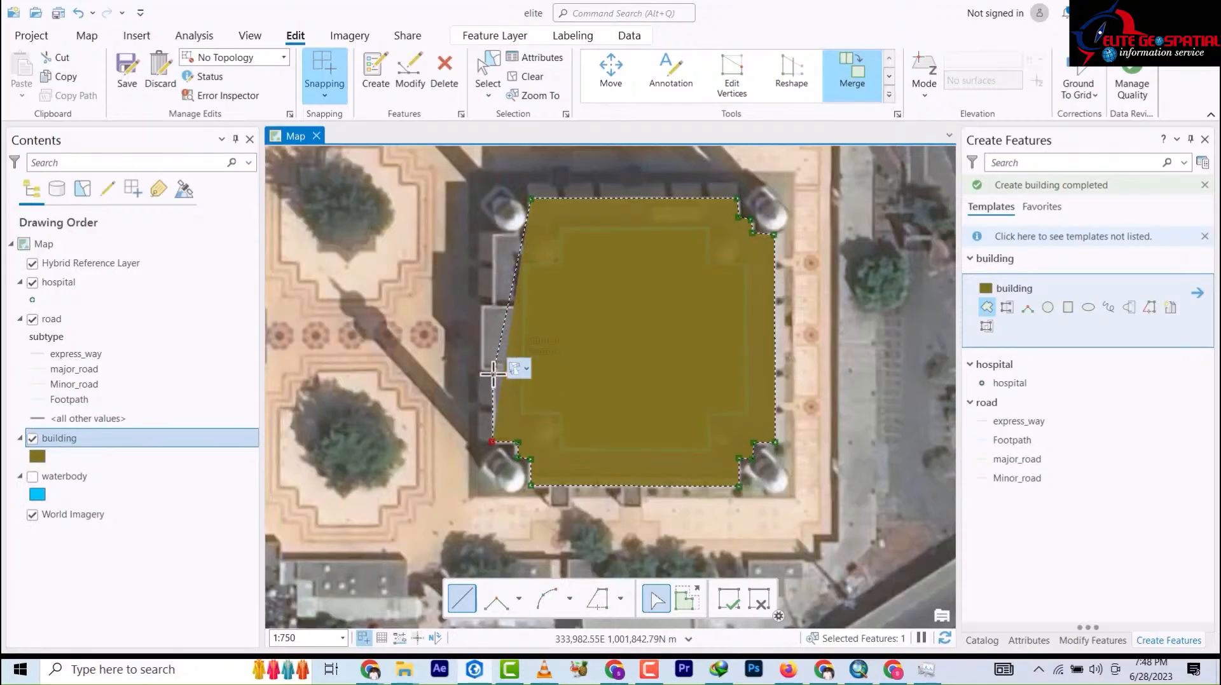
left_click(493, 373)
left_click(483, 369)
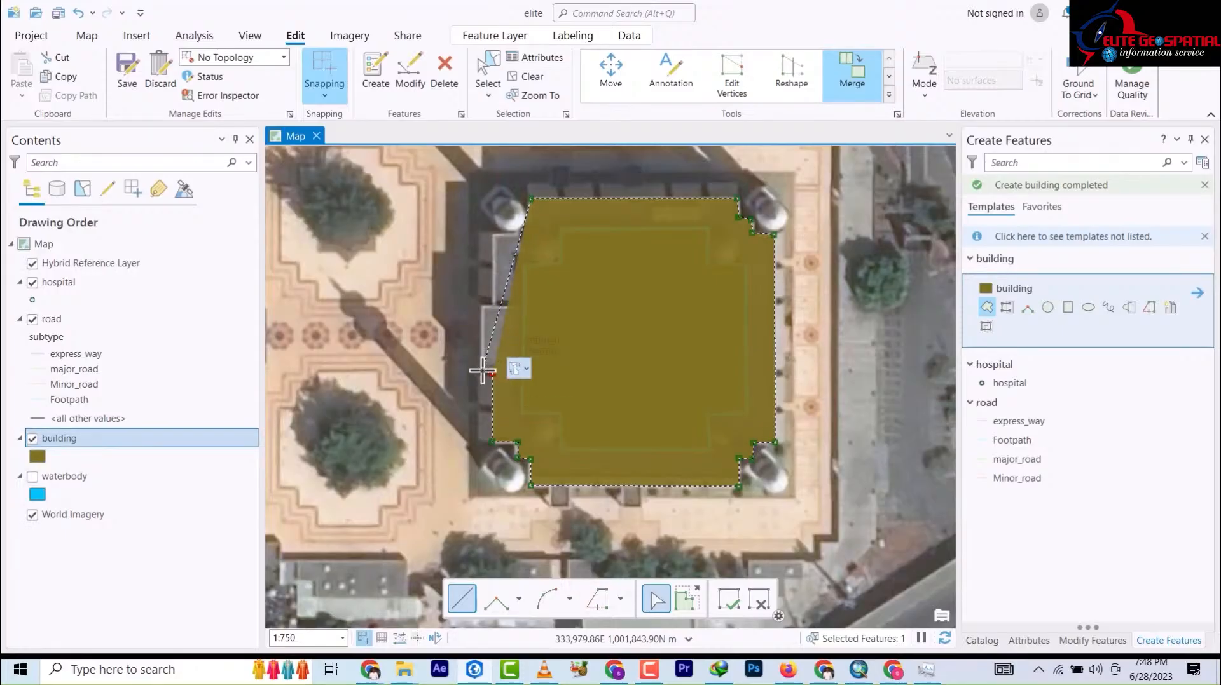
left_click(481, 312)
left_click(493, 311)
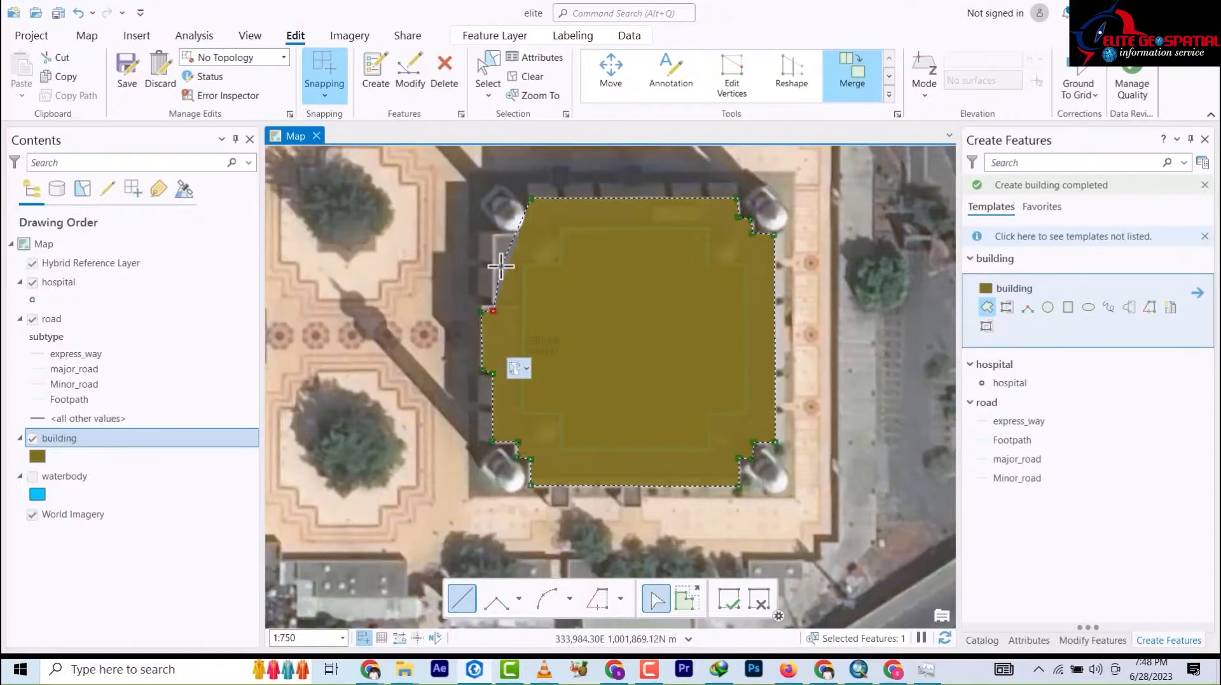
left_click(494, 239)
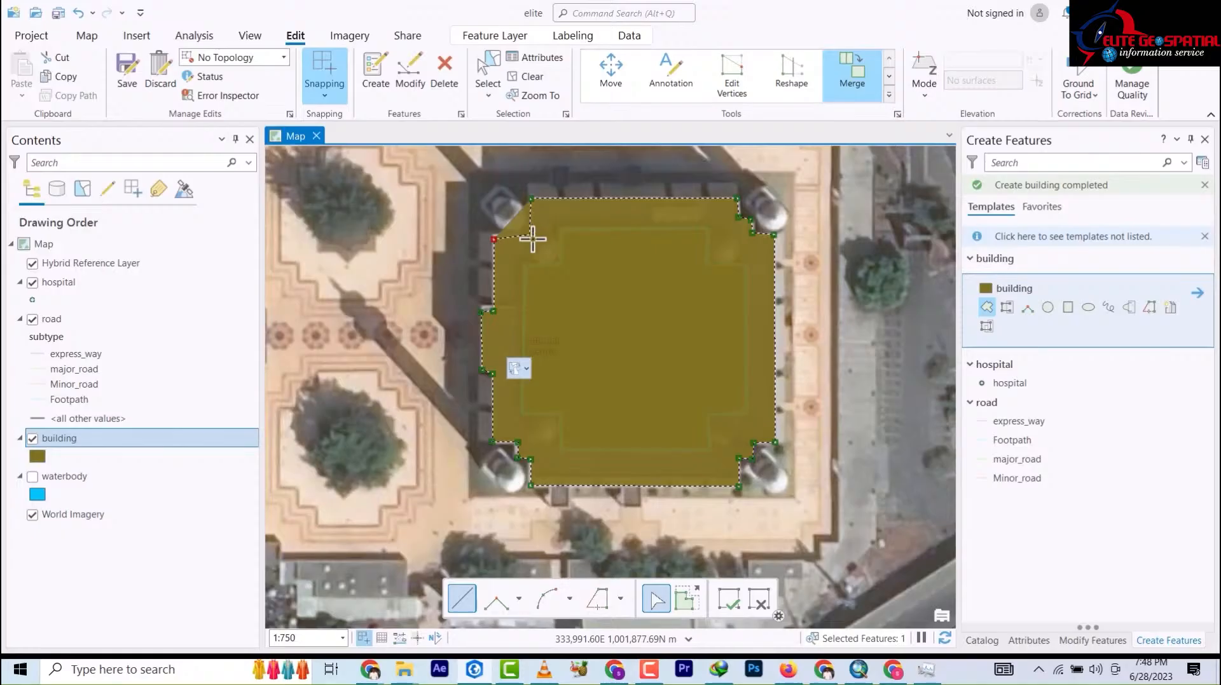
scroll(536, 232, "down", 2)
scroll(531, 220, "up", 8)
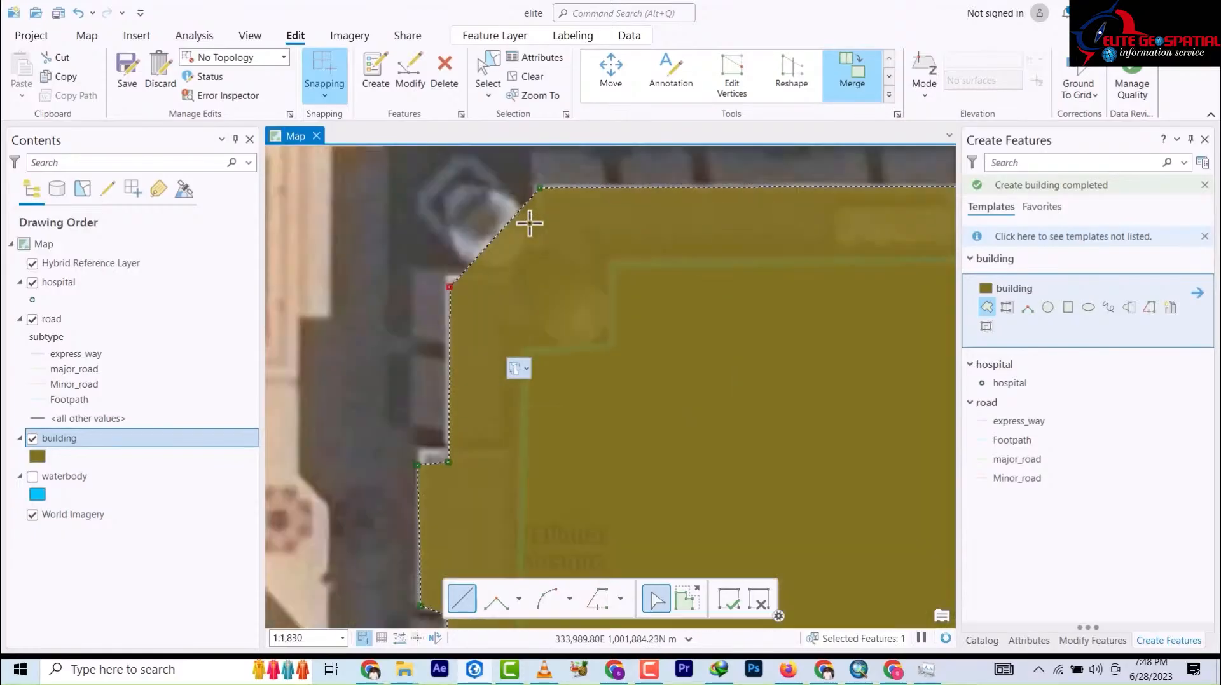
scroll(580, 354, "down", 4)
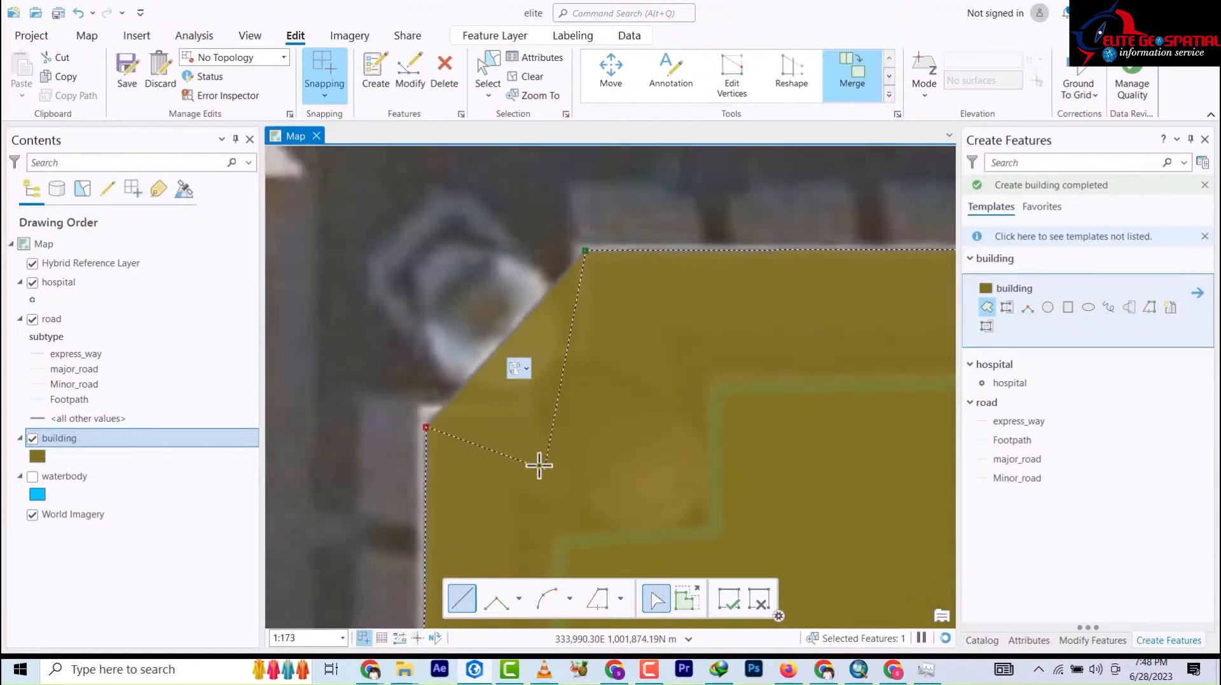
double_click(583, 419)
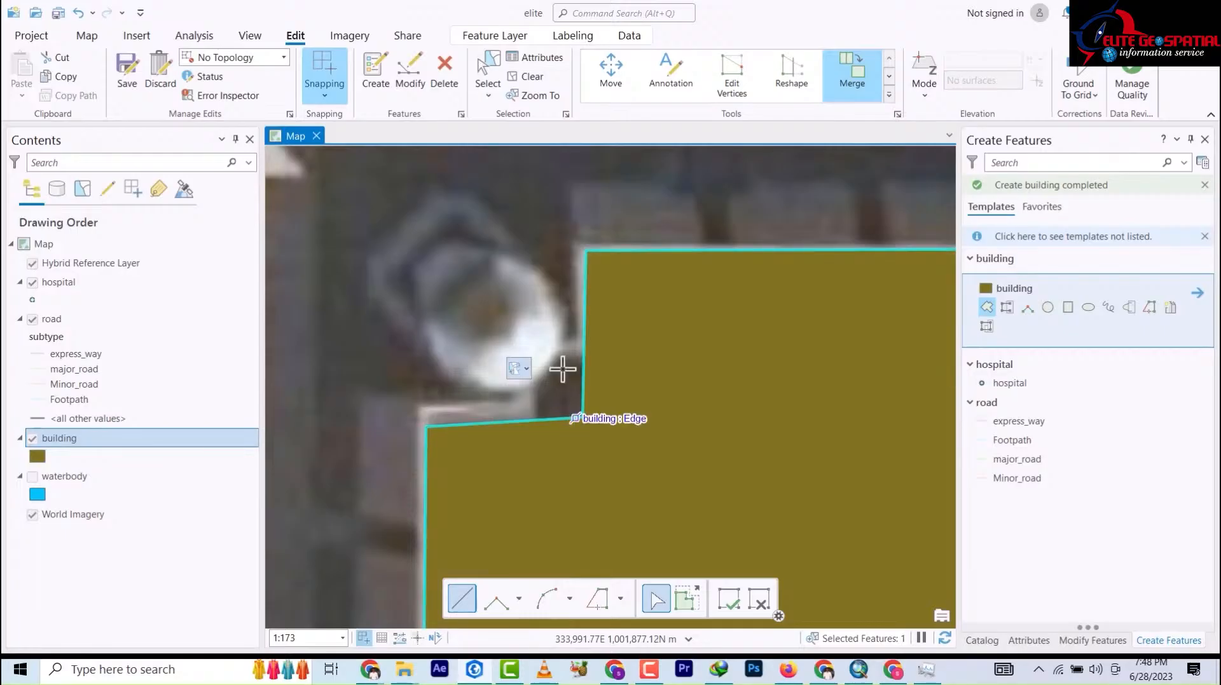
- Change the building layer's polygon symbol to the first unfilled Black Outline symbol from the ArcGIS 2D style
scroll(559, 363, "up", 2)
scroll(540, 299, "down", 5)
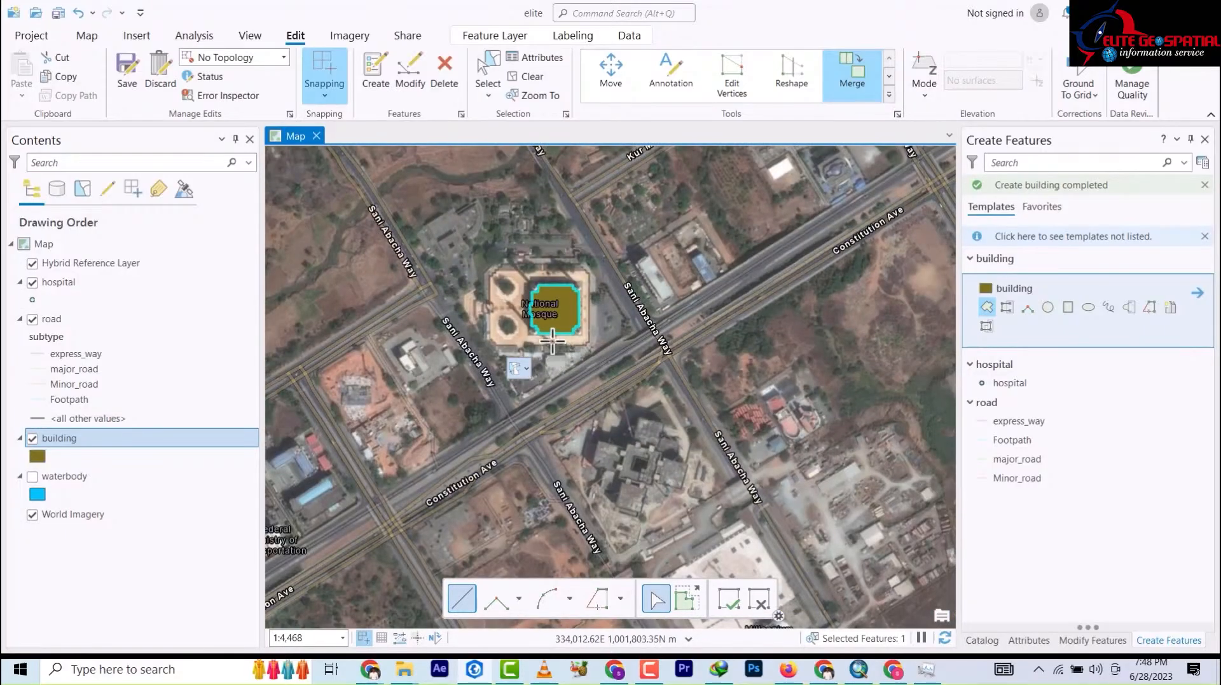
left_click(38, 456)
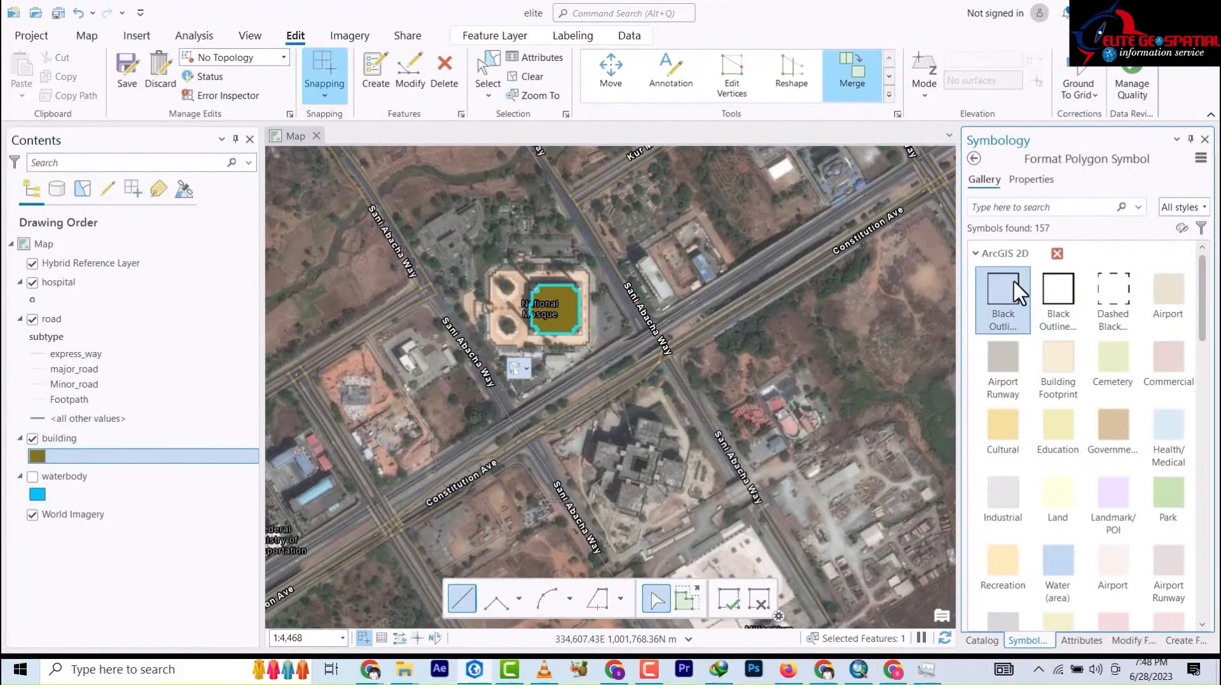
left_click(1017, 294)
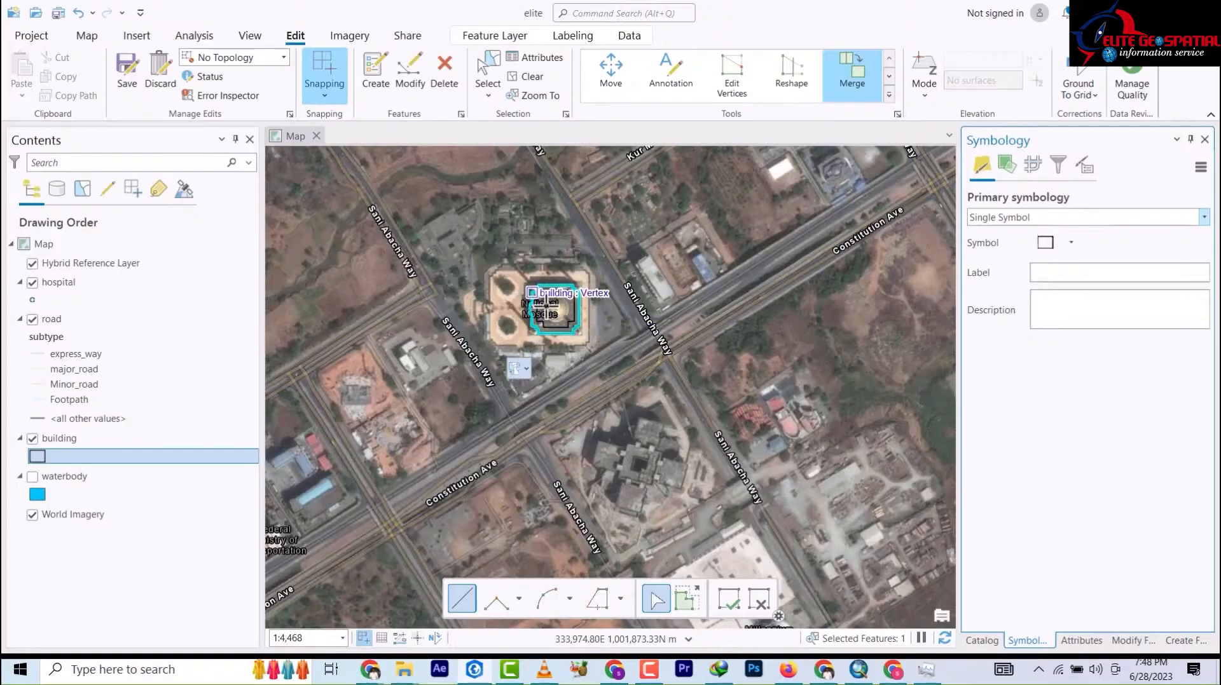
- Digitize the mosque's central golden dome as a circular building polygon from its centre out to the dome's rim
scroll(545, 303, "up", 4)
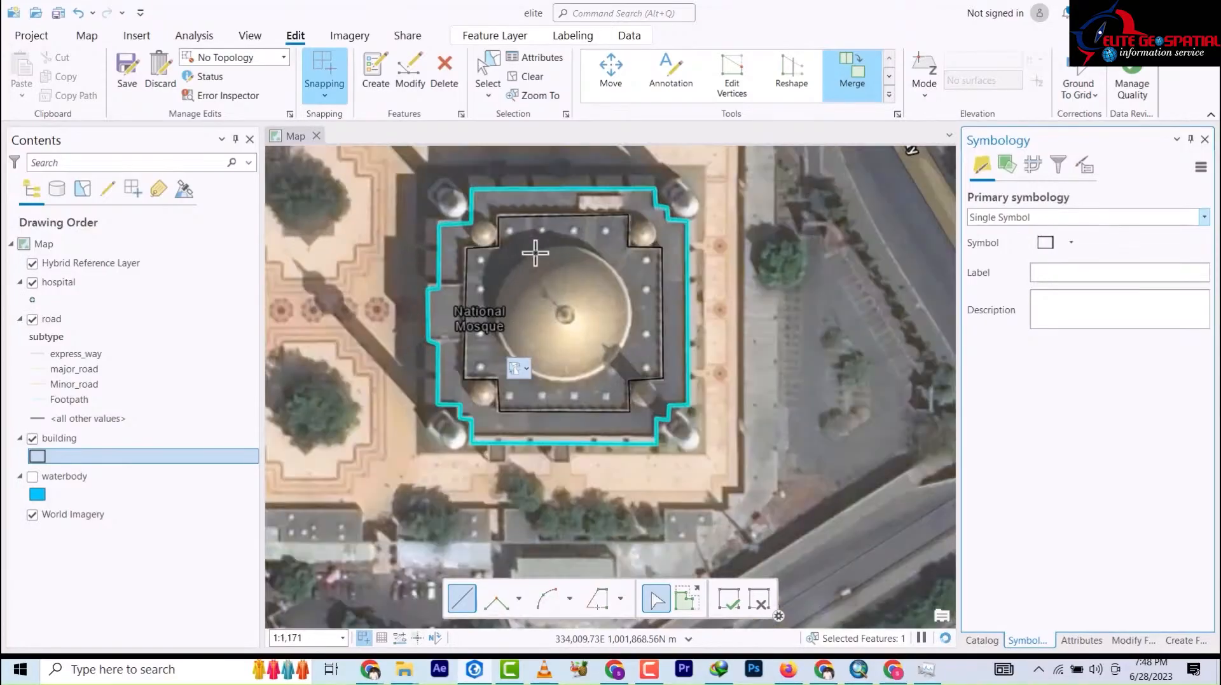
scroll(535, 253, "up", 3)
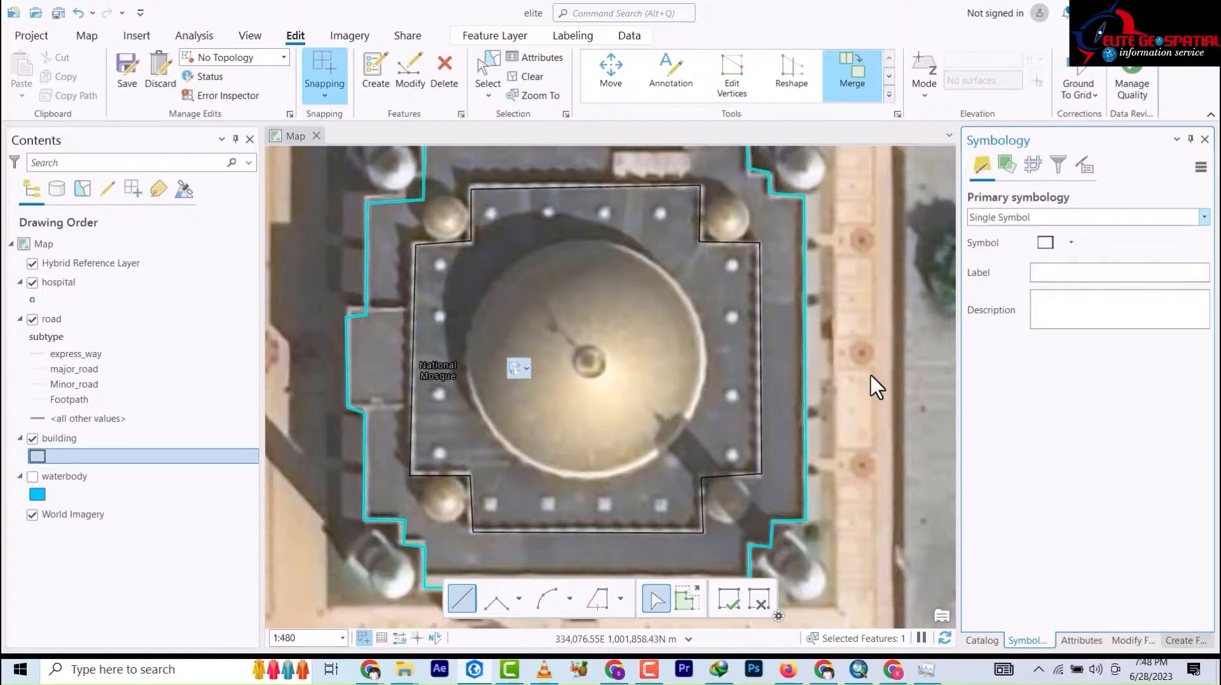
left_click(587, 361)
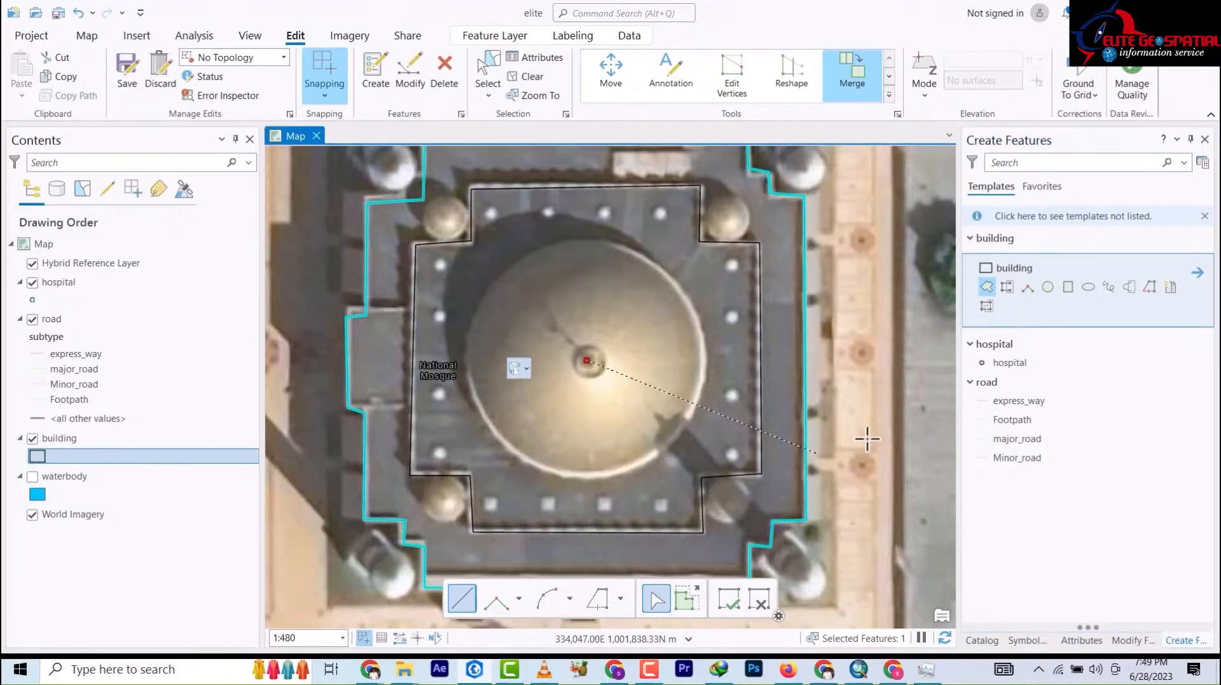
left_click(1047, 290)
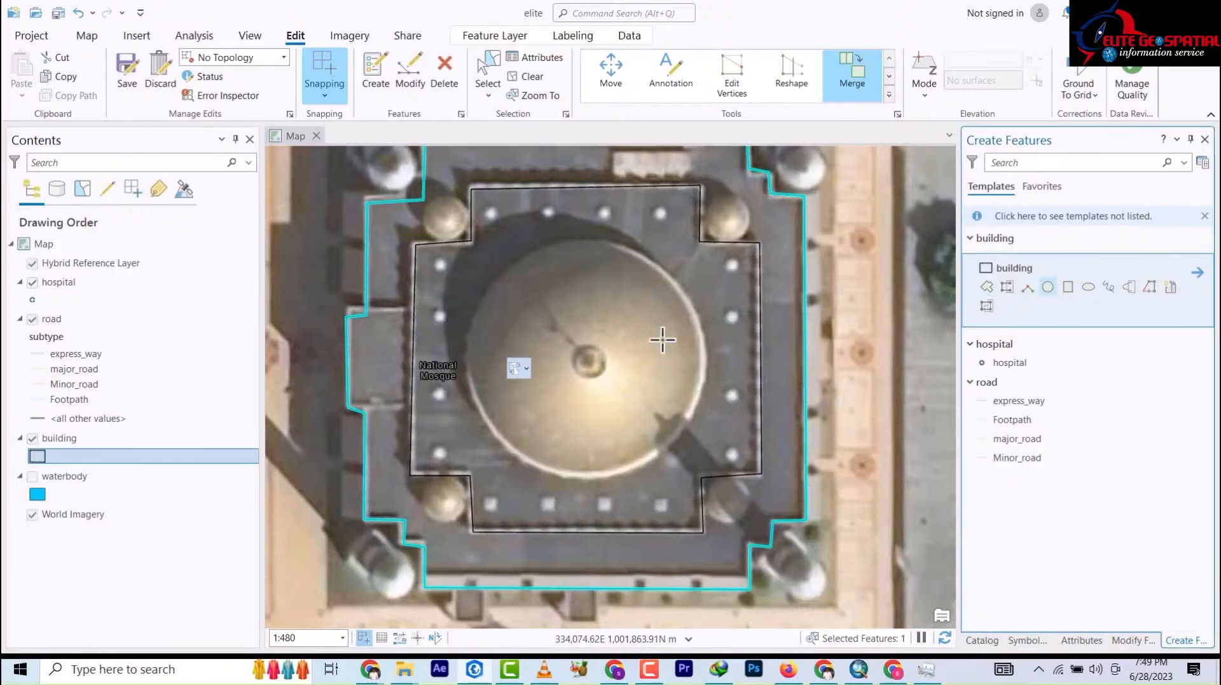
left_click(591, 362)
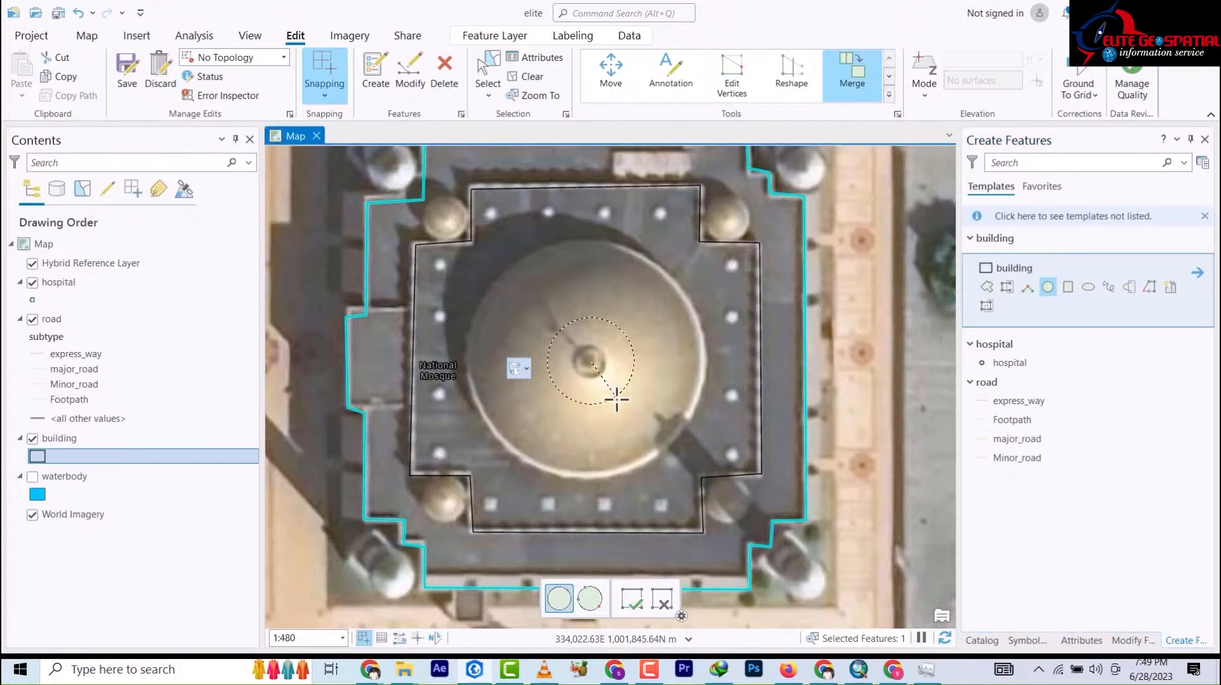
left_click(647, 463)
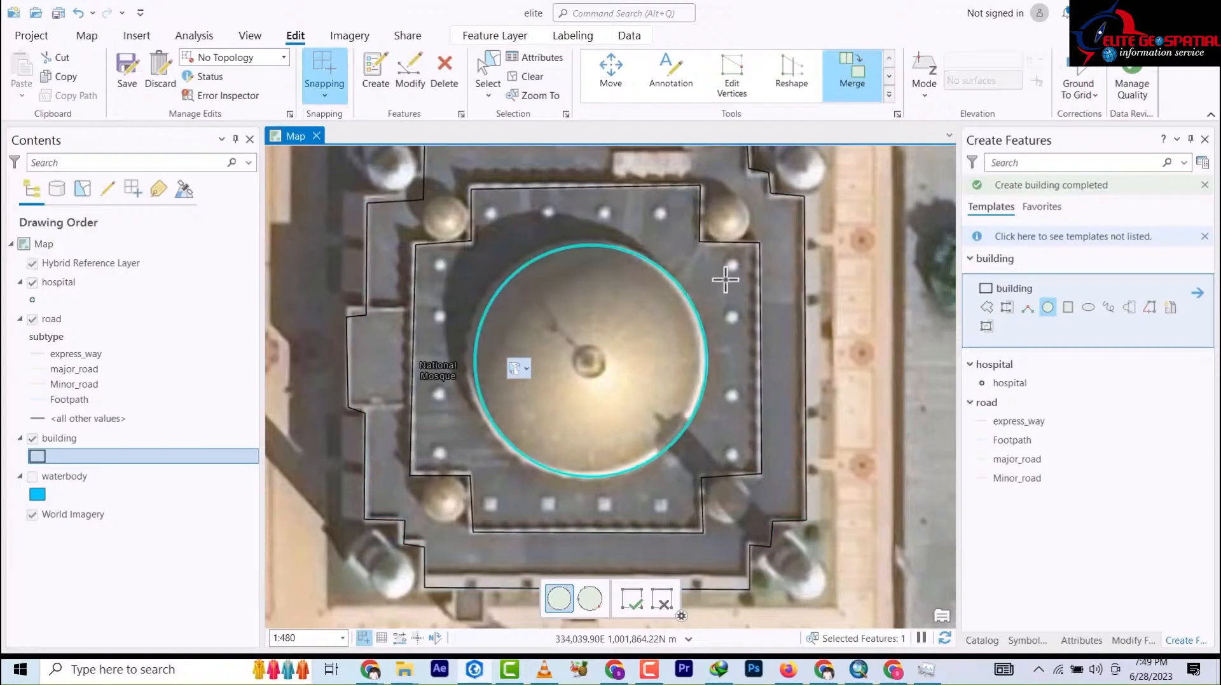
- Digitize the small domes at the northeast, northwest and southwest corners of the inner roof as circular building polygons
left_click(739, 235)
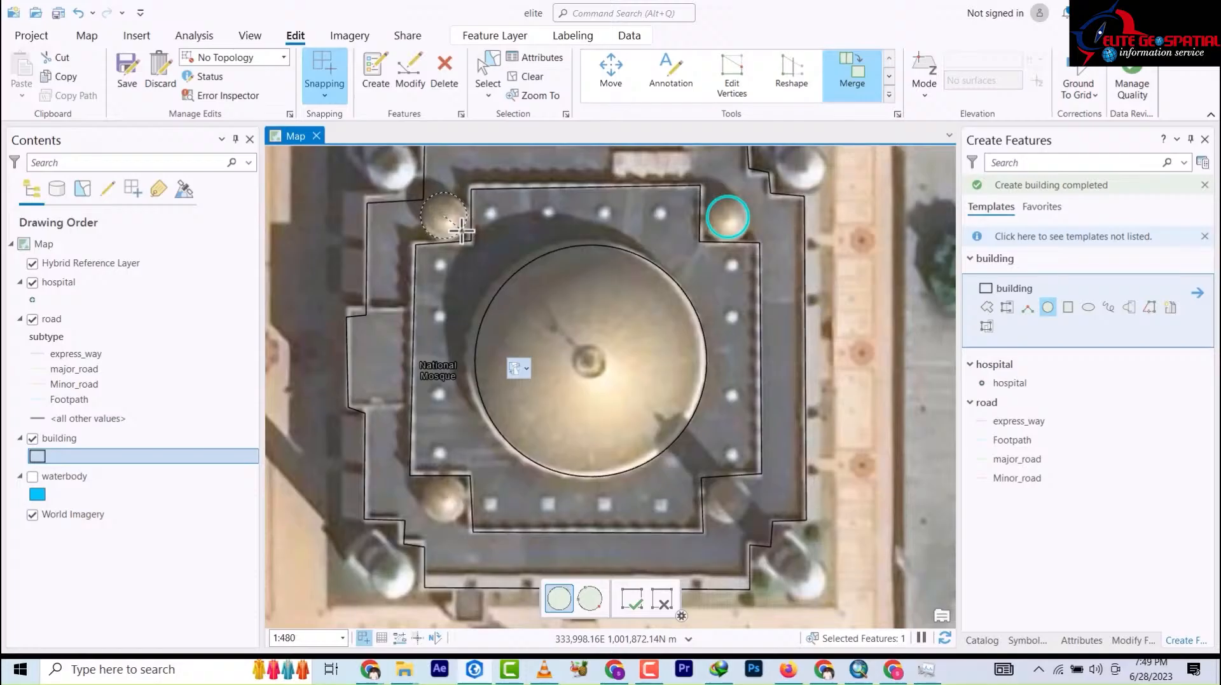
left_click(462, 232)
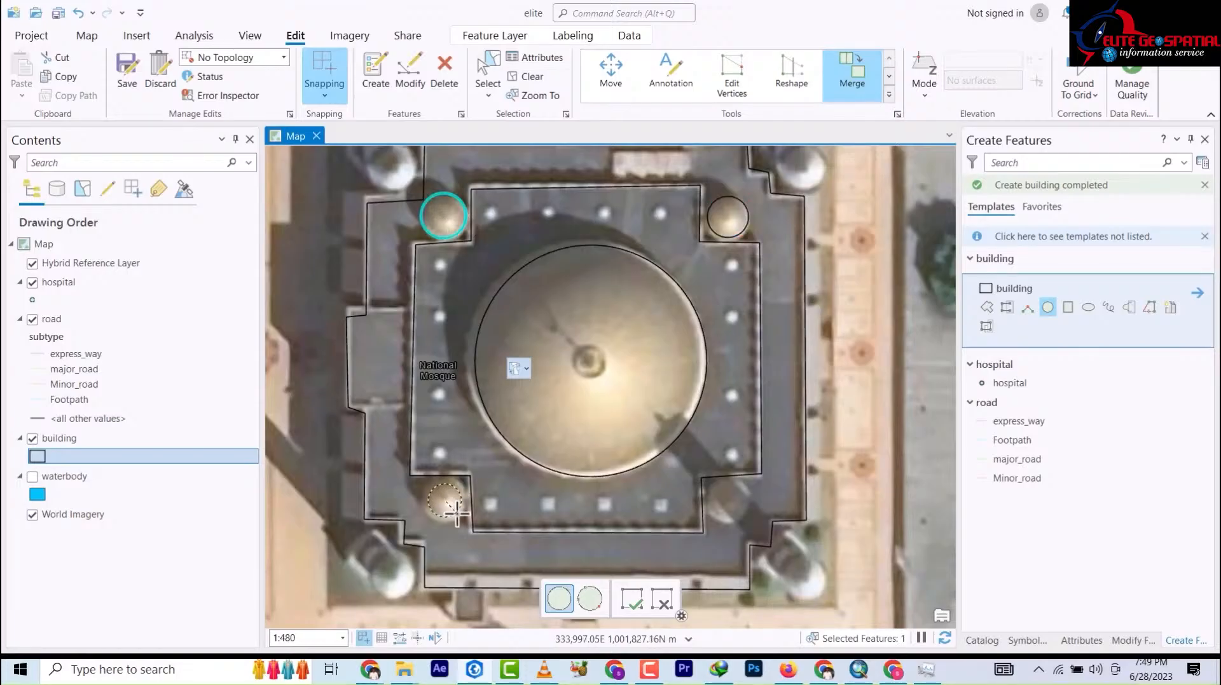
left_click(457, 516)
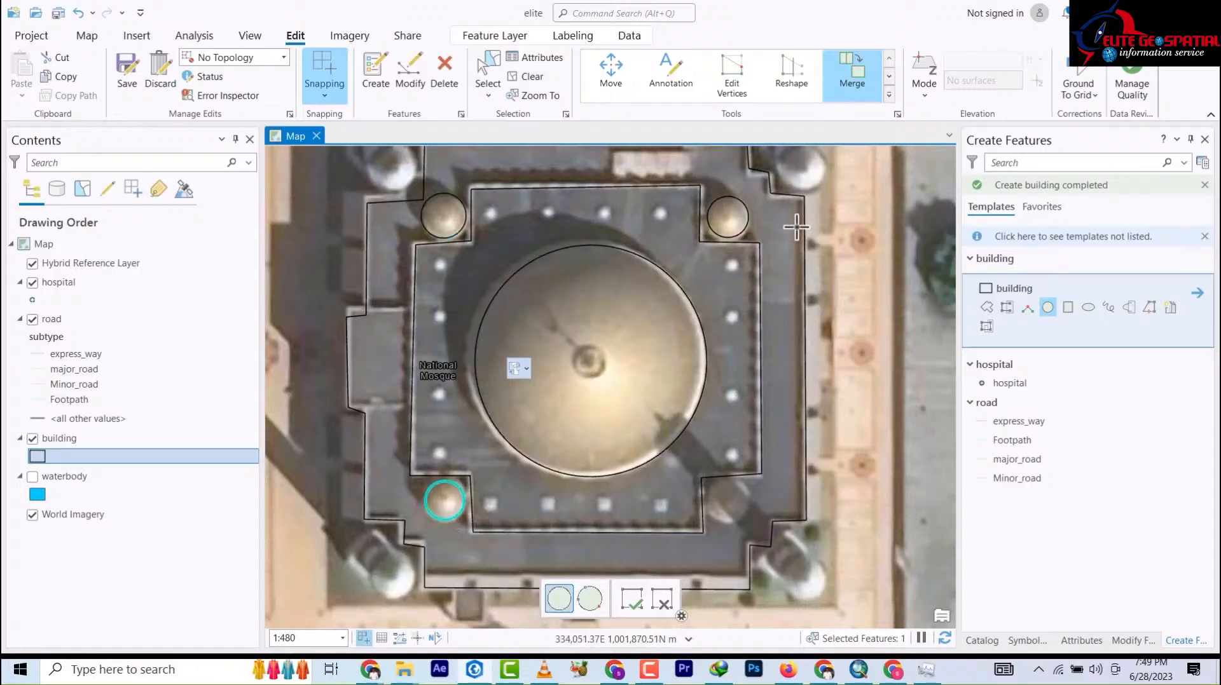
- Digitize the mosque's outer northeast, northwest and southwest minarets as circular building polygons
left_click(810, 186)
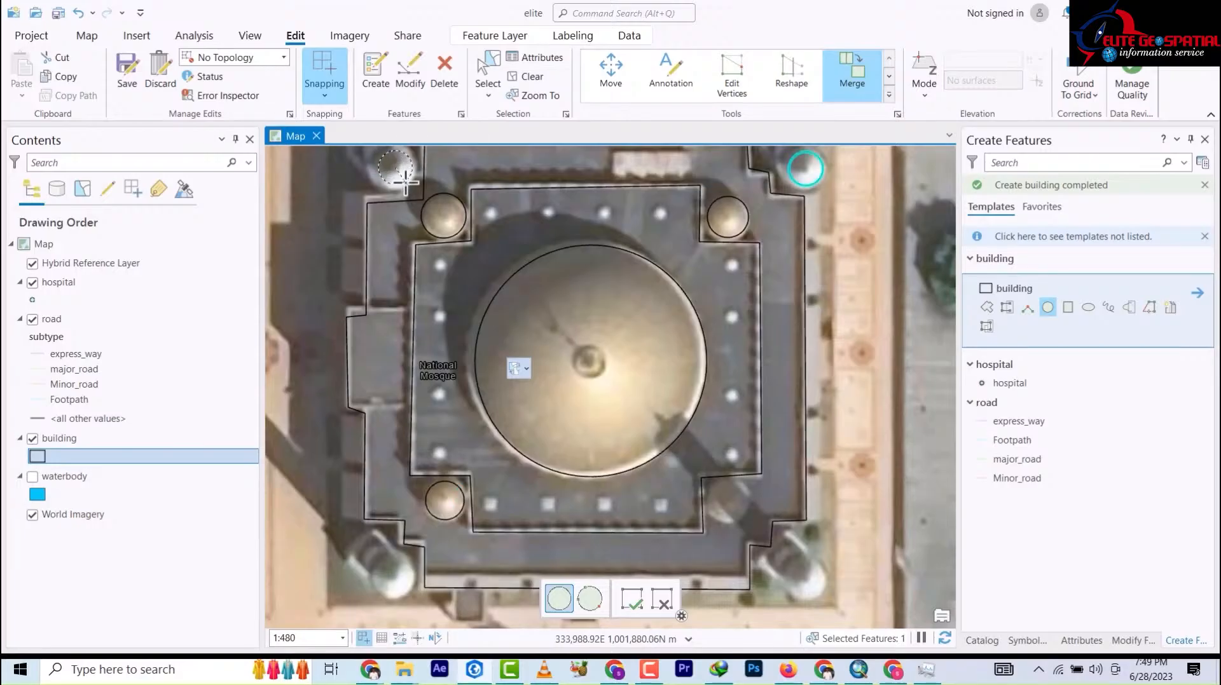
scroll(478, 194, "down", 5)
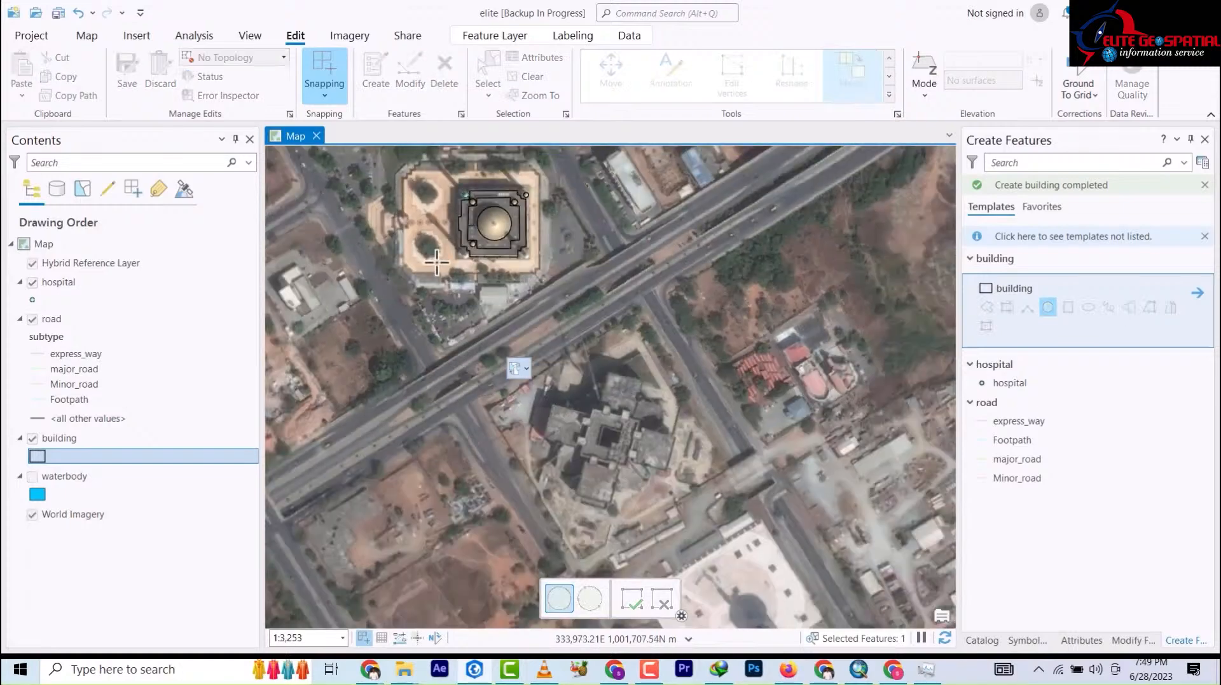
scroll(470, 190, "up", 5)
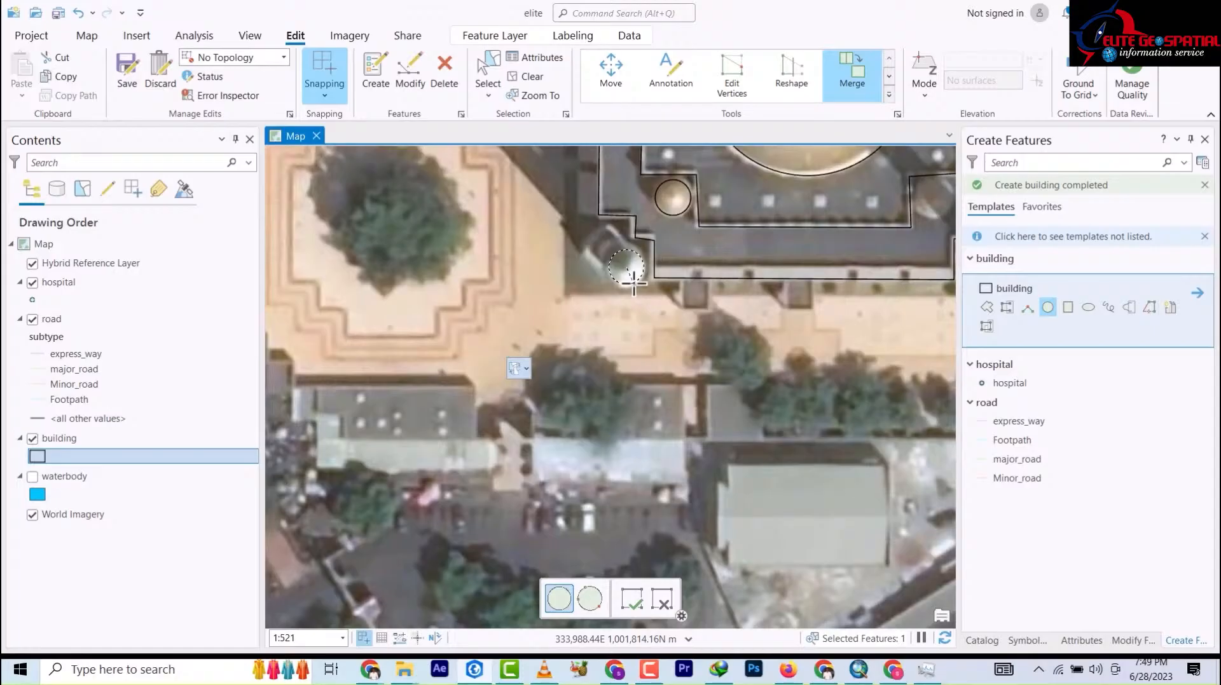
scroll(620, 294, "down", 4)
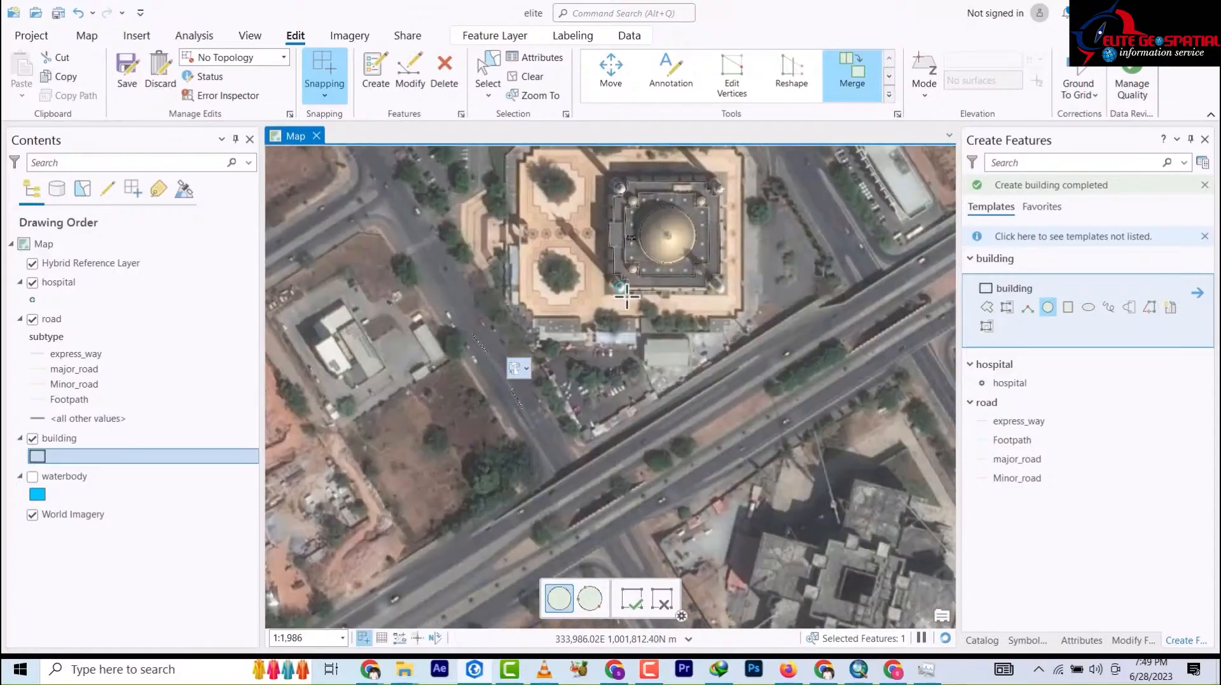
scroll(662, 284, "down", 3)
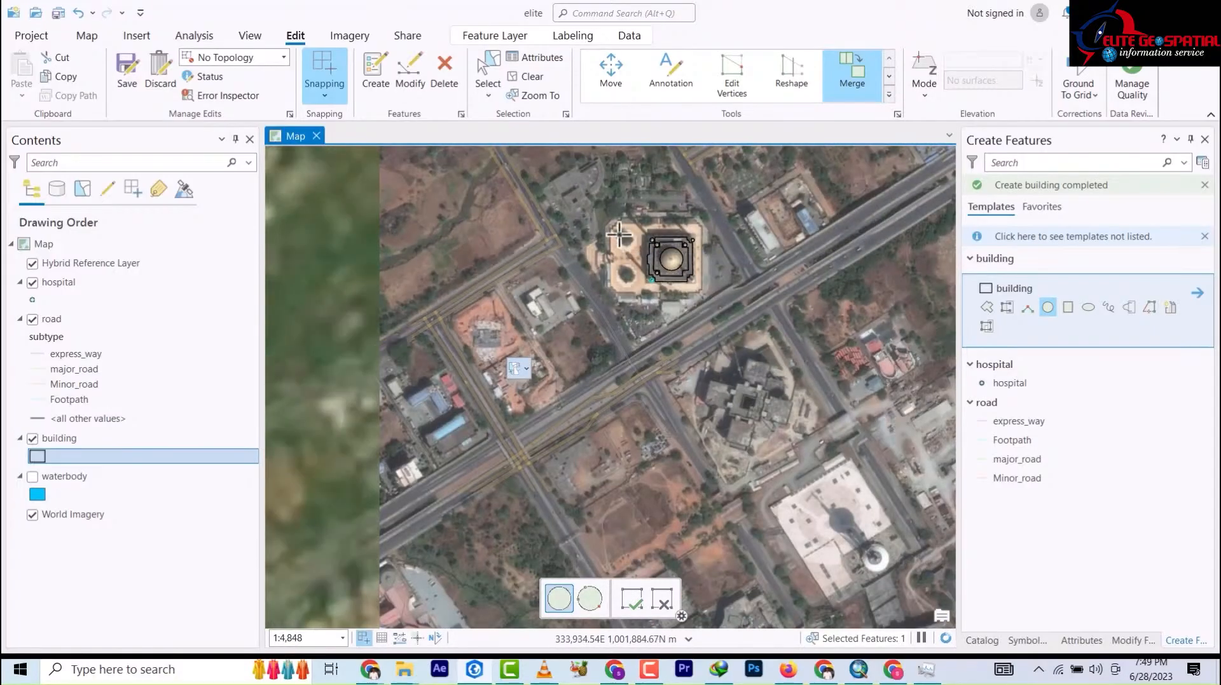
scroll(694, 256, "up", 4)
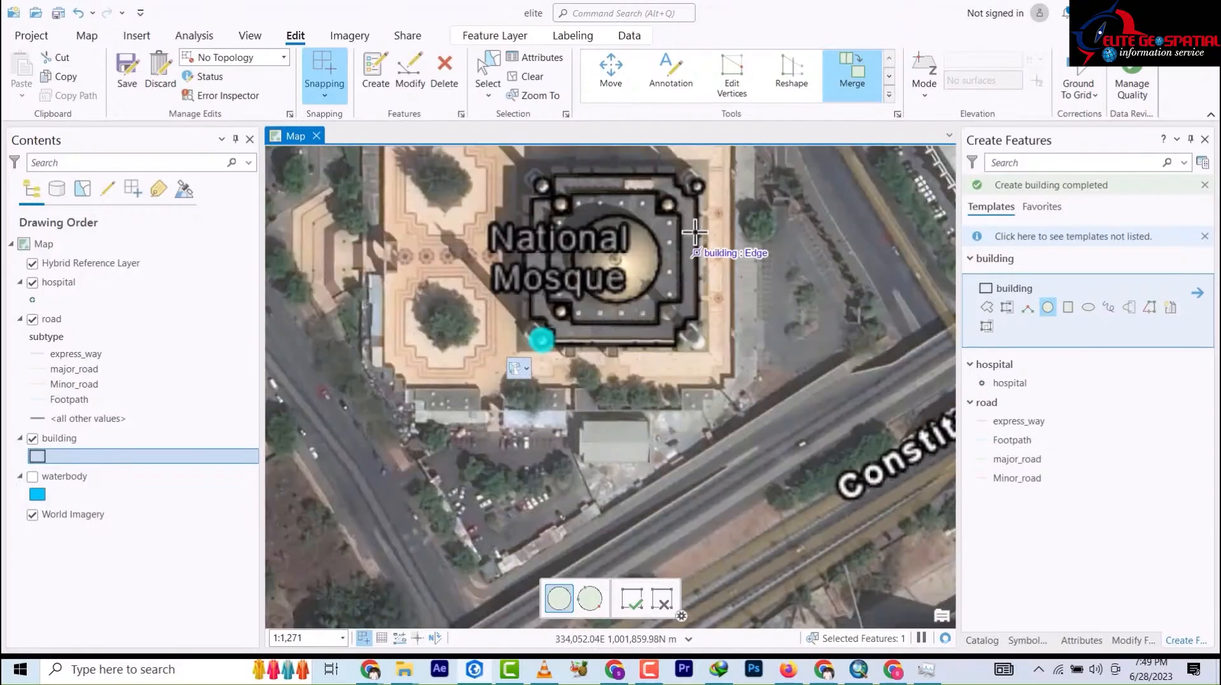
left_click_drag(712, 259, 721, 300)
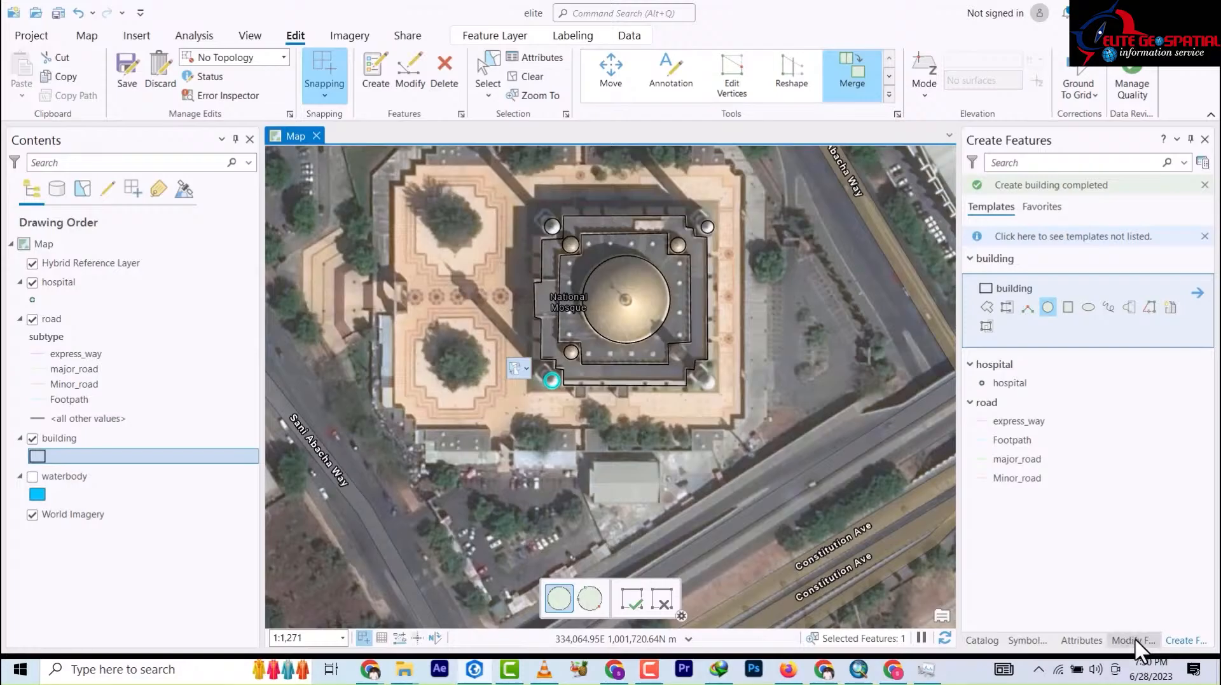
- Change the building layer's polygon symbol to the gray Airport Runway fill from the ArcGIS 2D style
left_click(1026, 640)
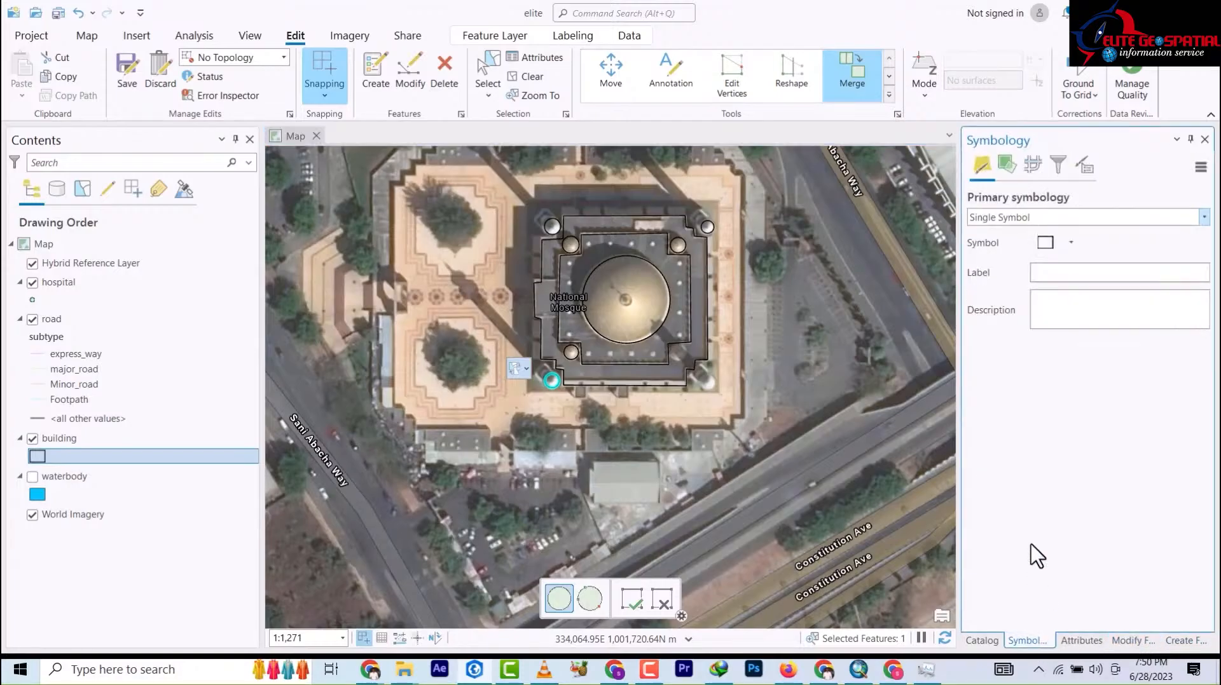
left_click(1049, 245)
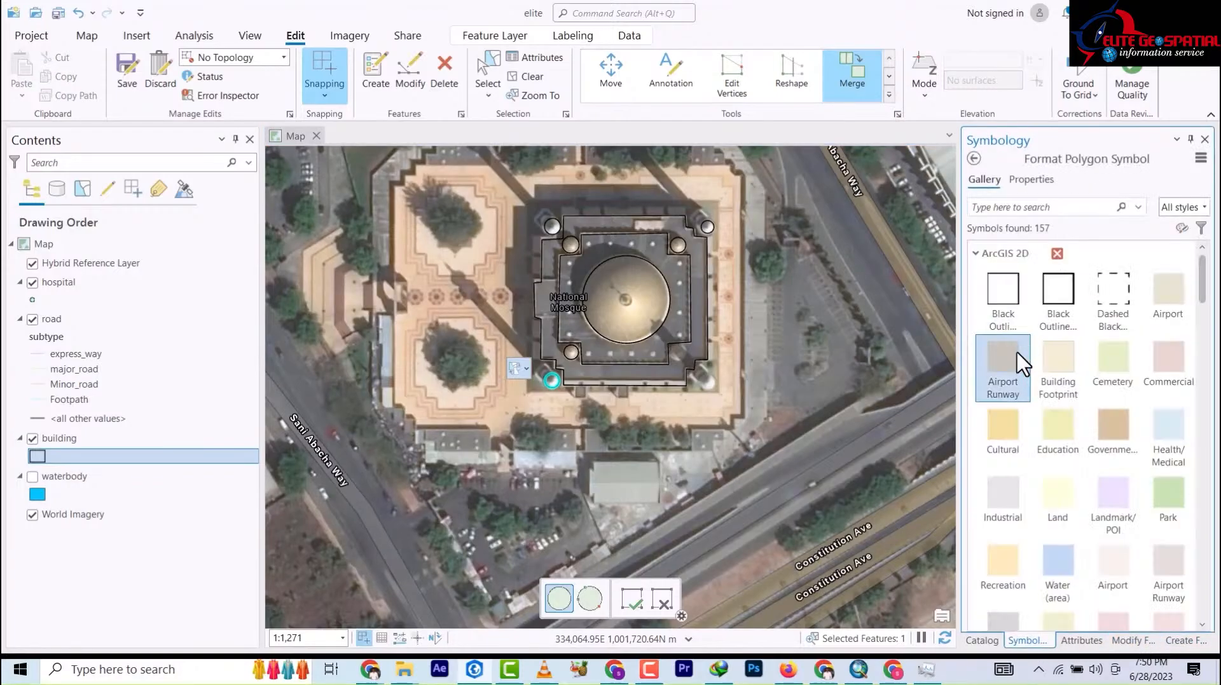
left_click(1015, 359)
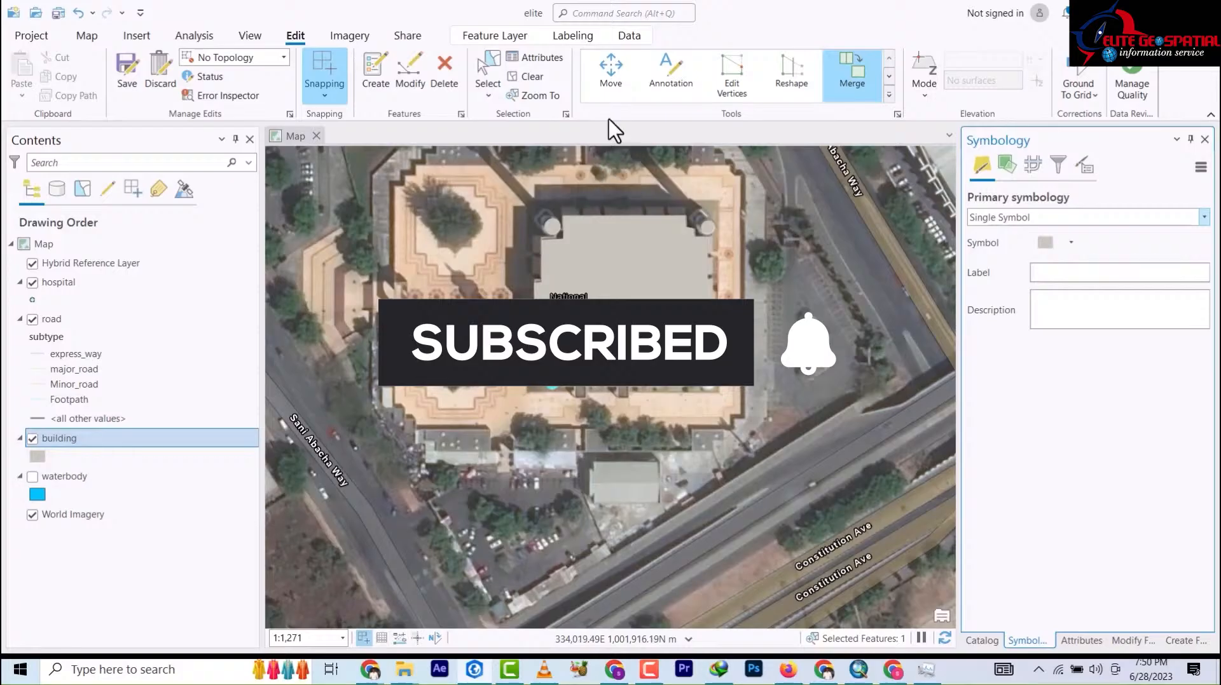
- Select all the mosque's roof, dome and minaret polygons and merge them into one existing building feature
left_click(485, 72)
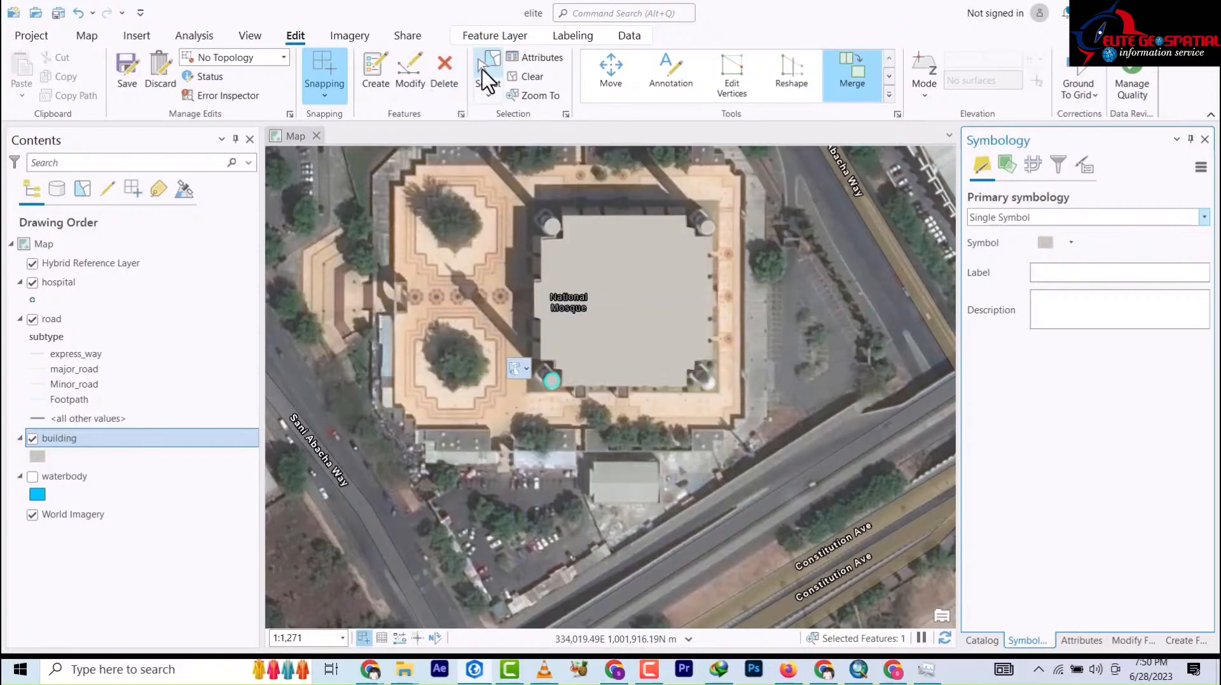
left_click(407, 79)
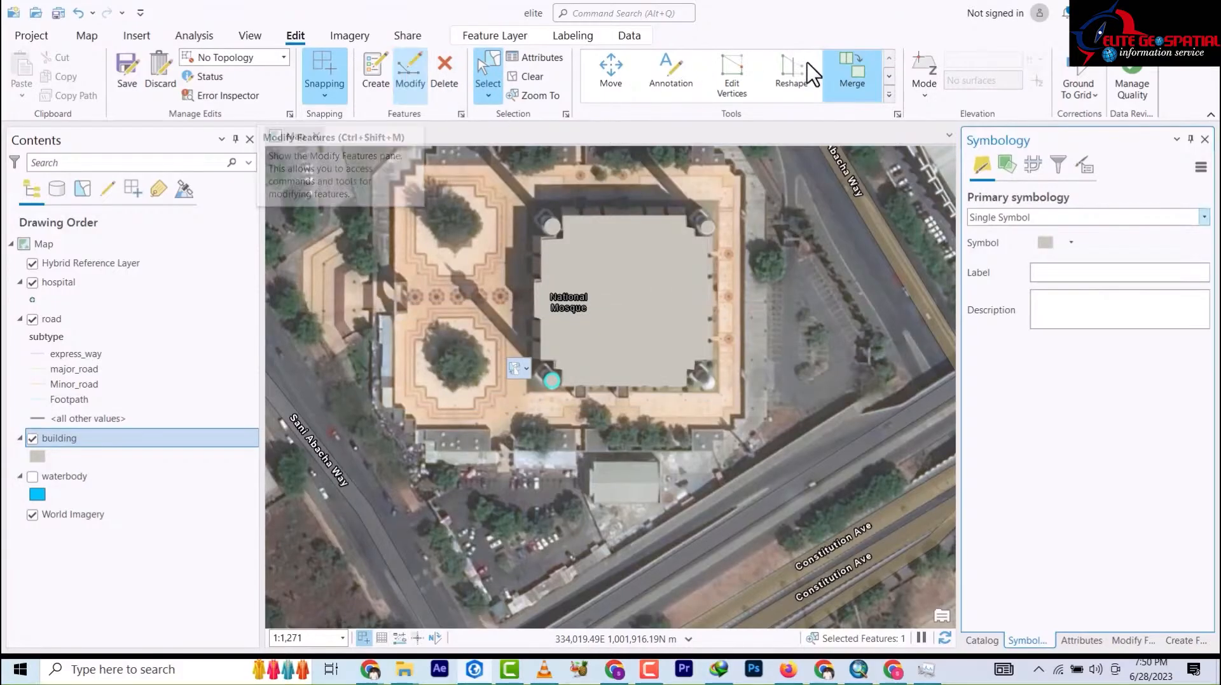
left_click_drag(764, 397, 496, 204)
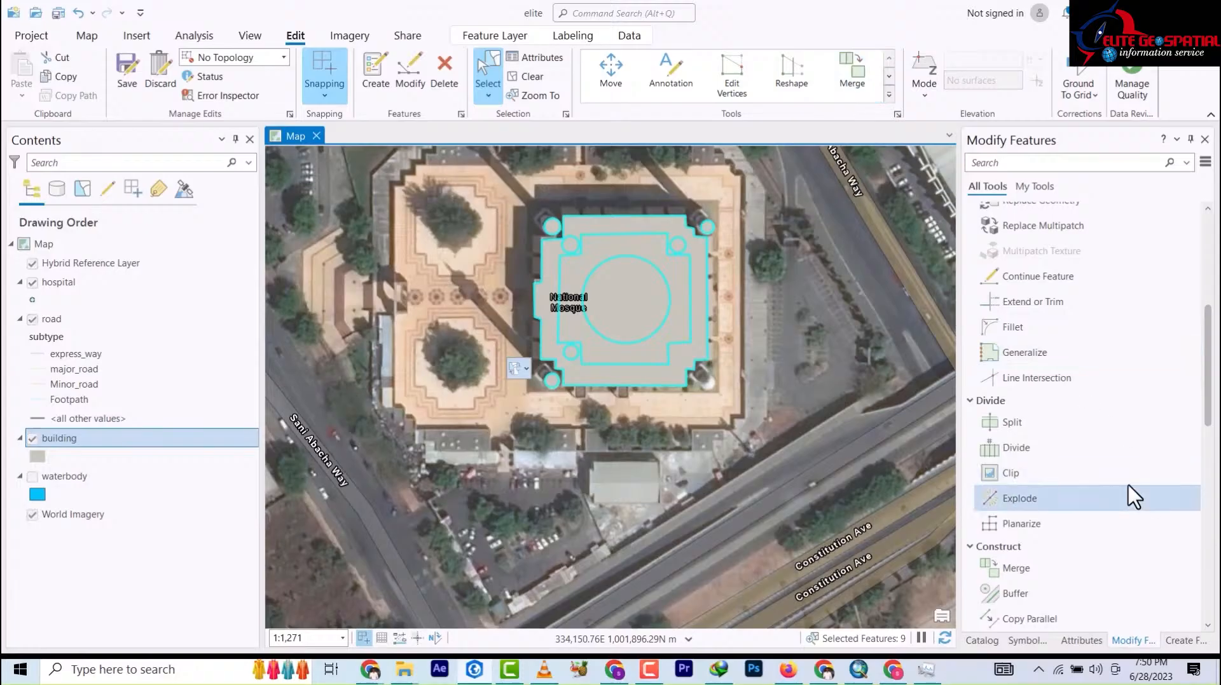
left_click(1185, 619)
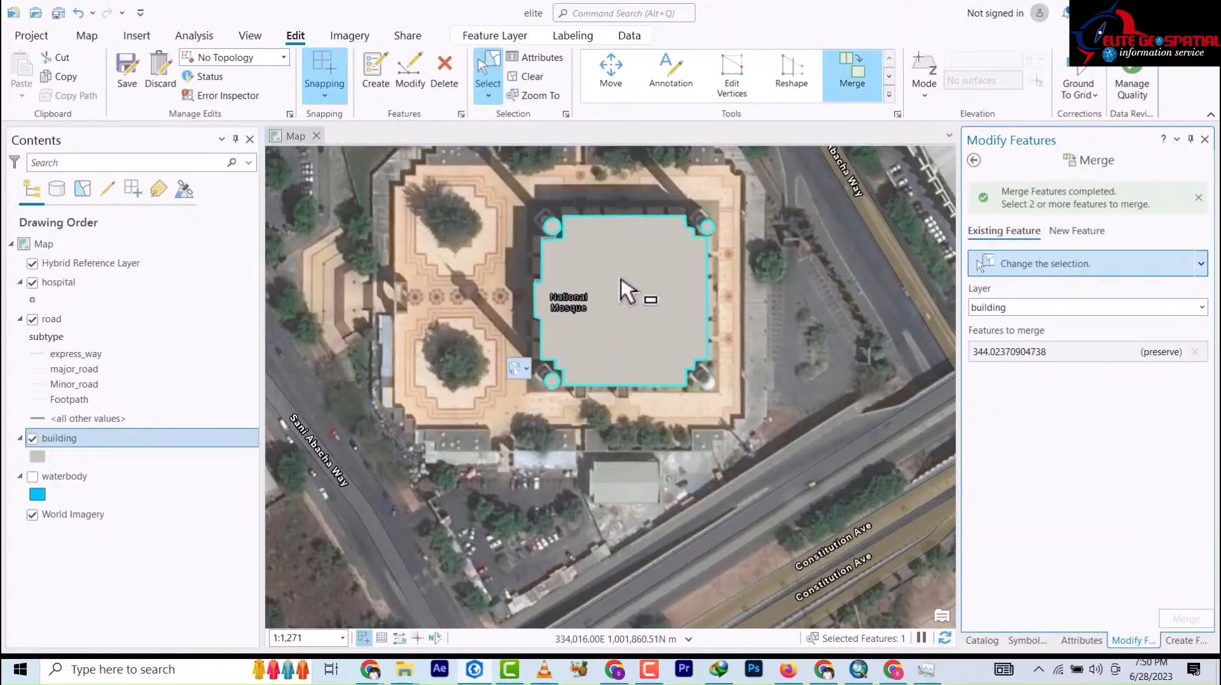
- Examine the National Mosque's digitized roof, dome and minaret outlines against the imagery at different scales
scroll(628, 293, "up", 2)
scroll(628, 293, "down", 4)
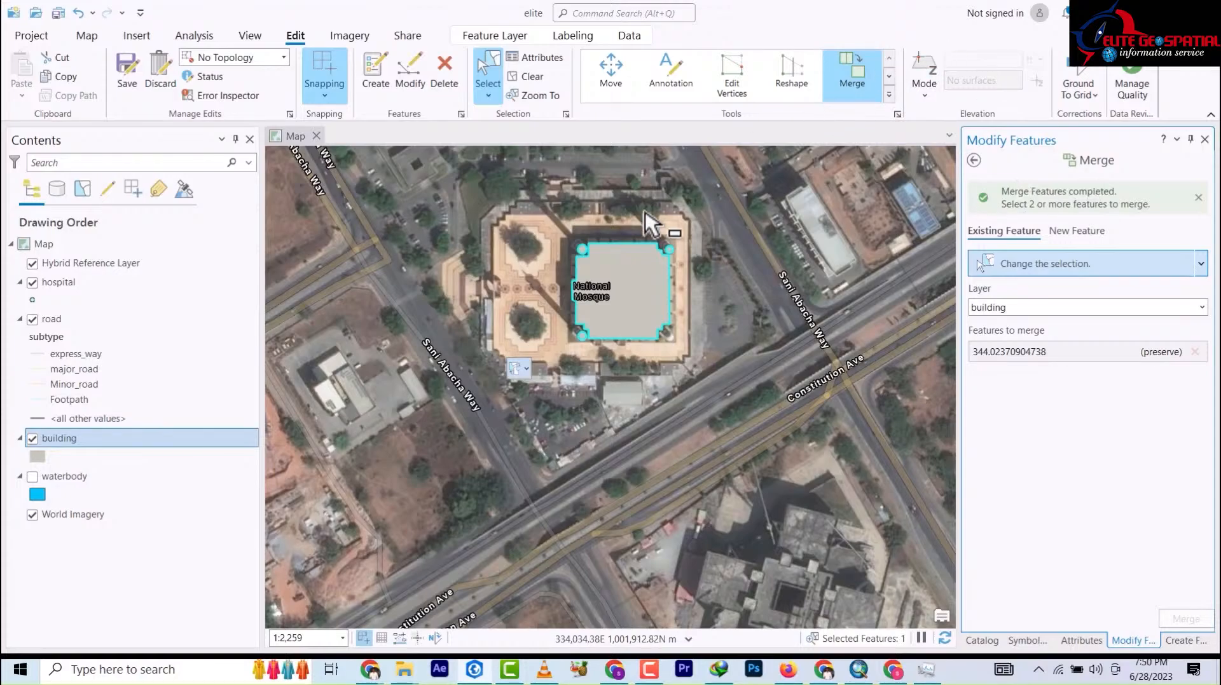
scroll(630, 299, "up", 2)
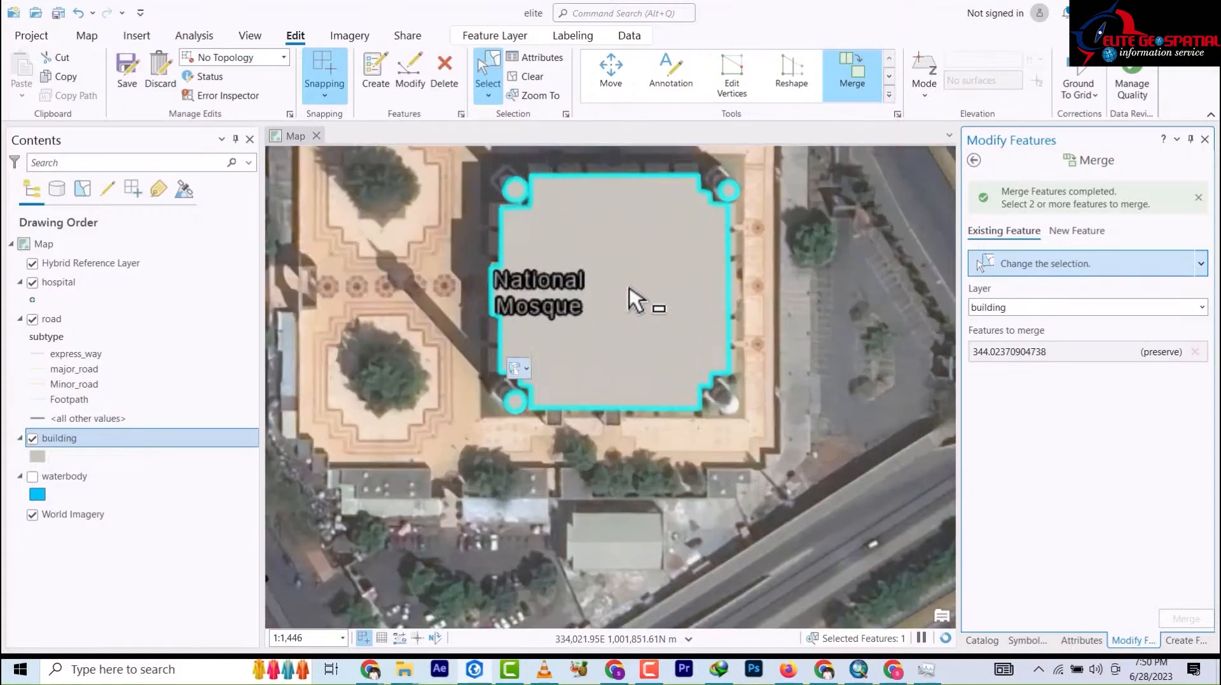
scroll(635, 299, "down", 2)
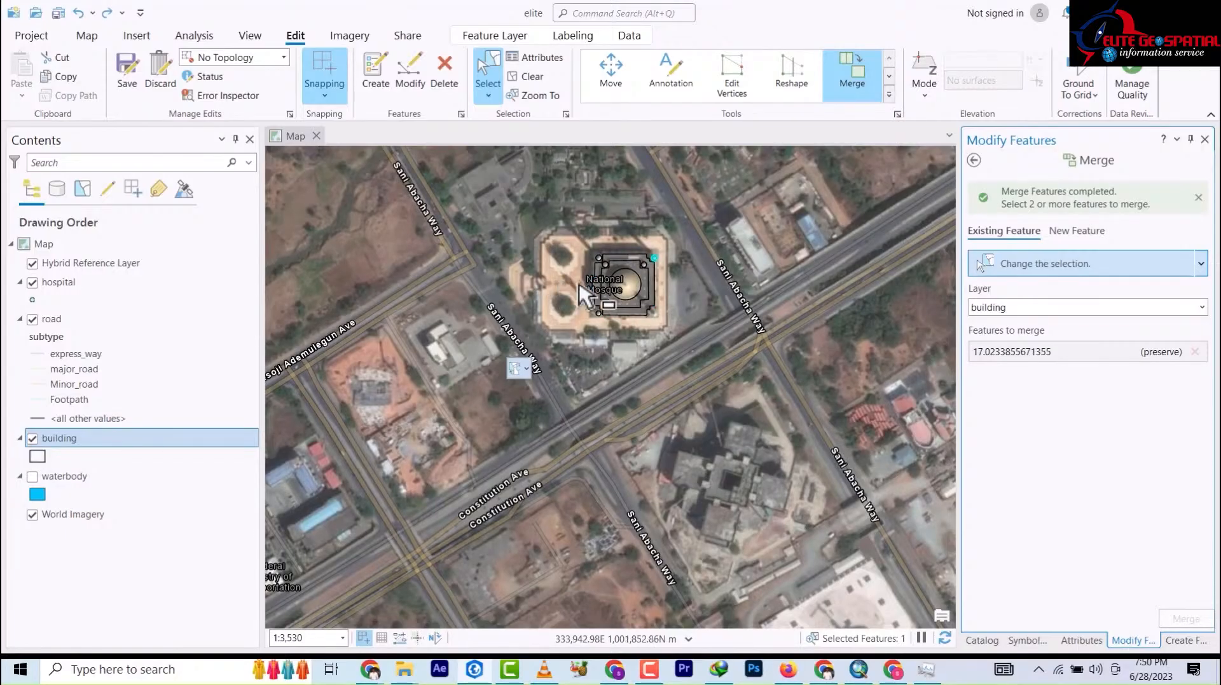
scroll(621, 283, "down", 2)
scroll(622, 283, "up", 5)
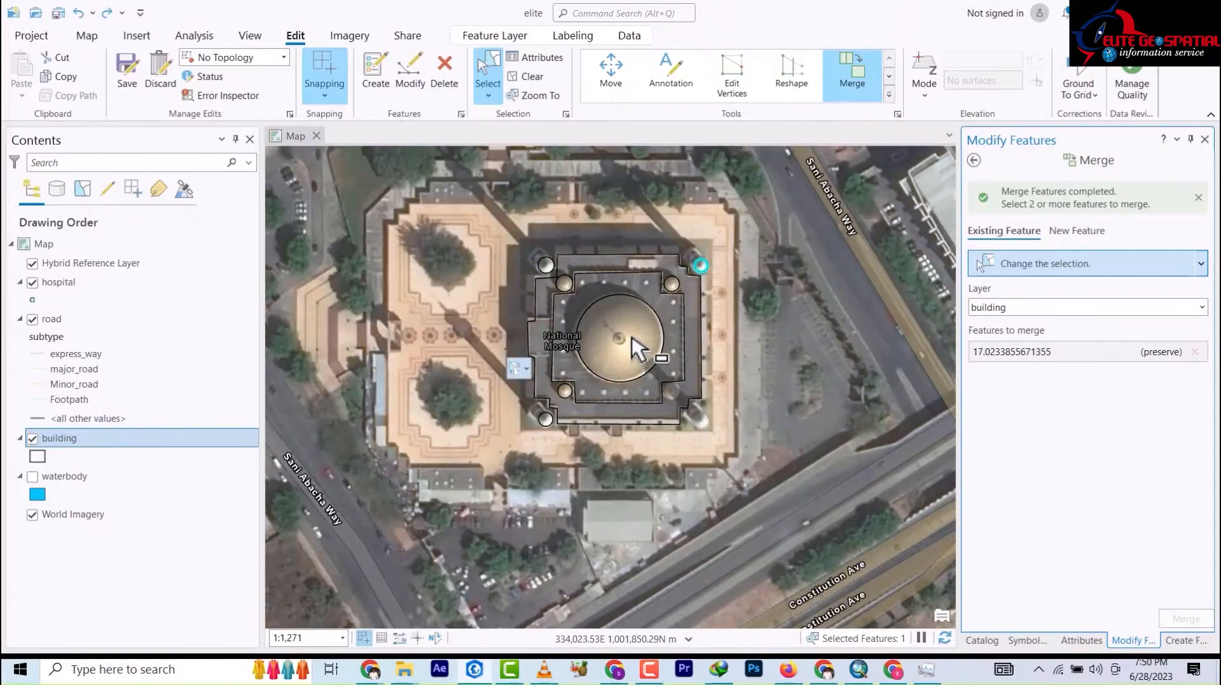
scroll(633, 347, "up", 2)
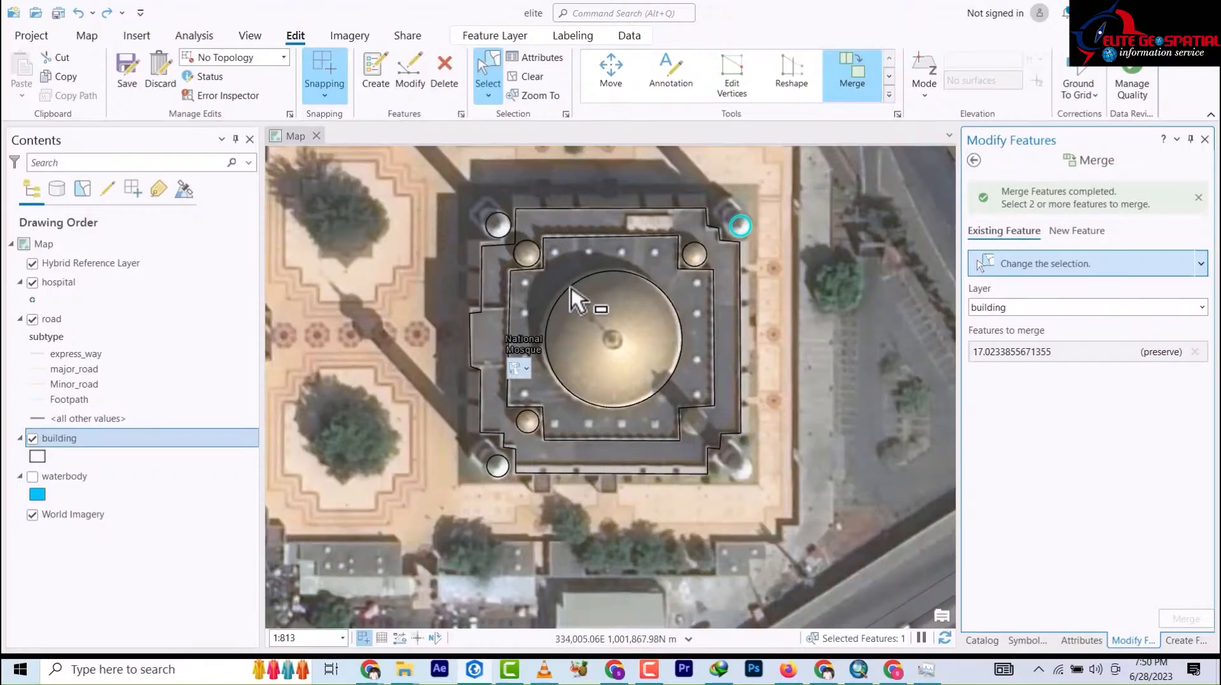
scroll(577, 303, "up", 2)
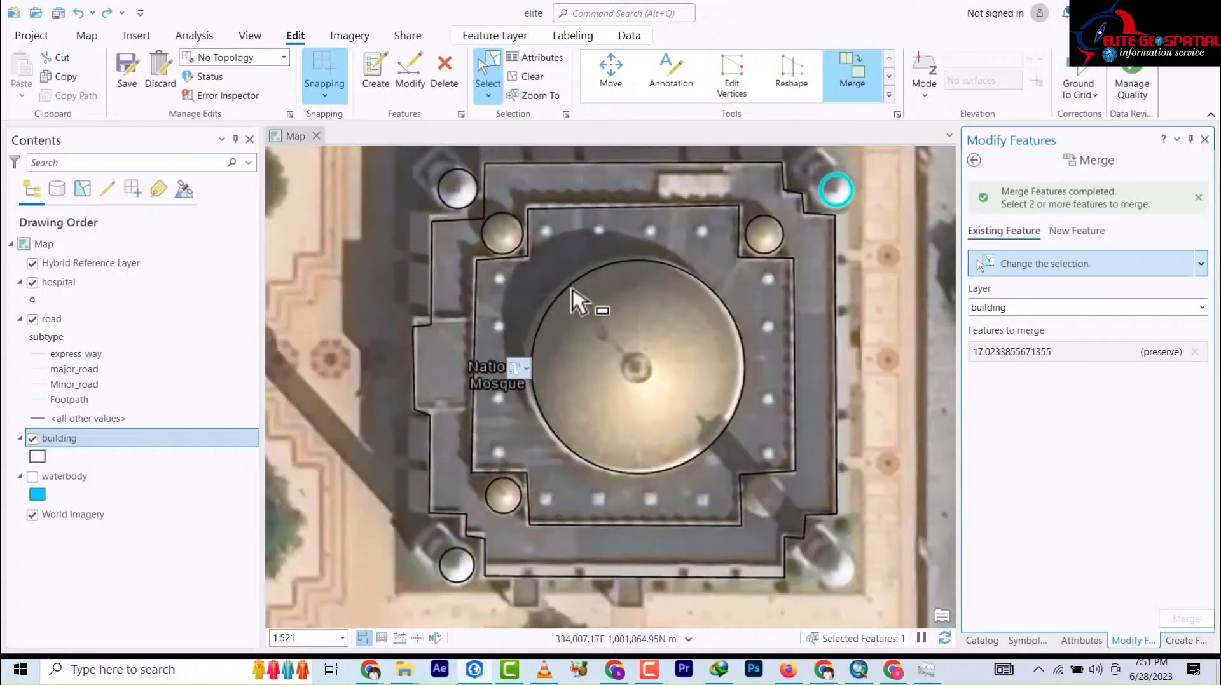
scroll(576, 303, "down", 2)
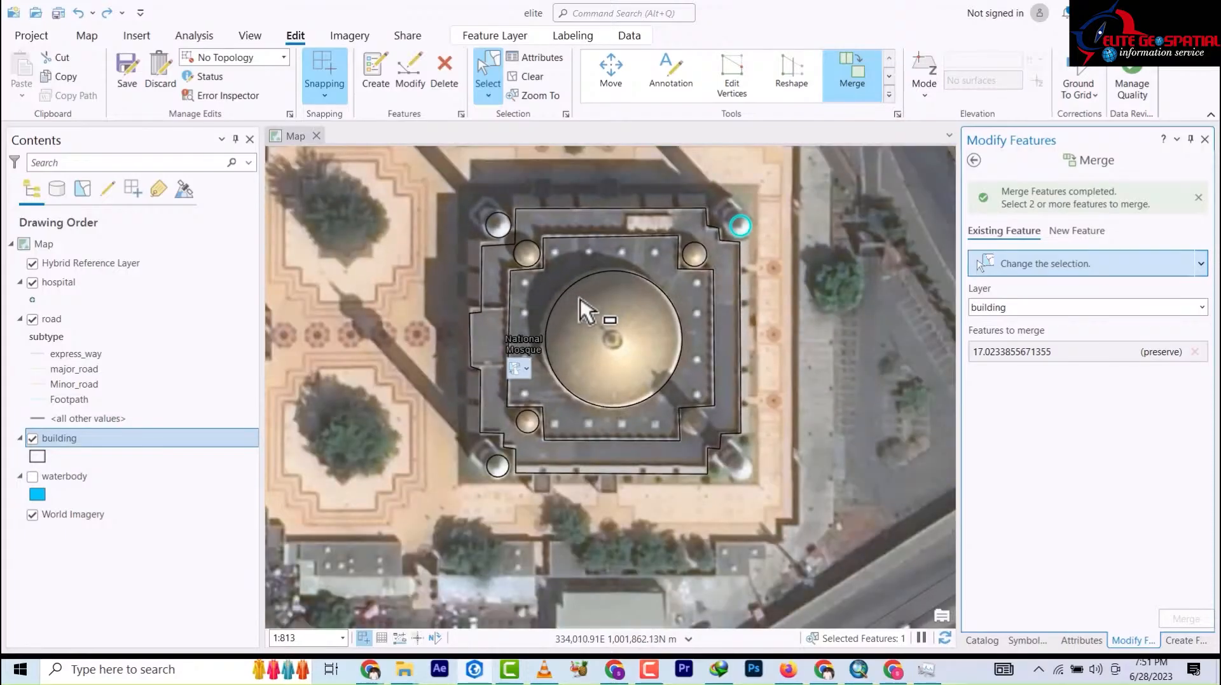
scroll(586, 311, "down", 6)
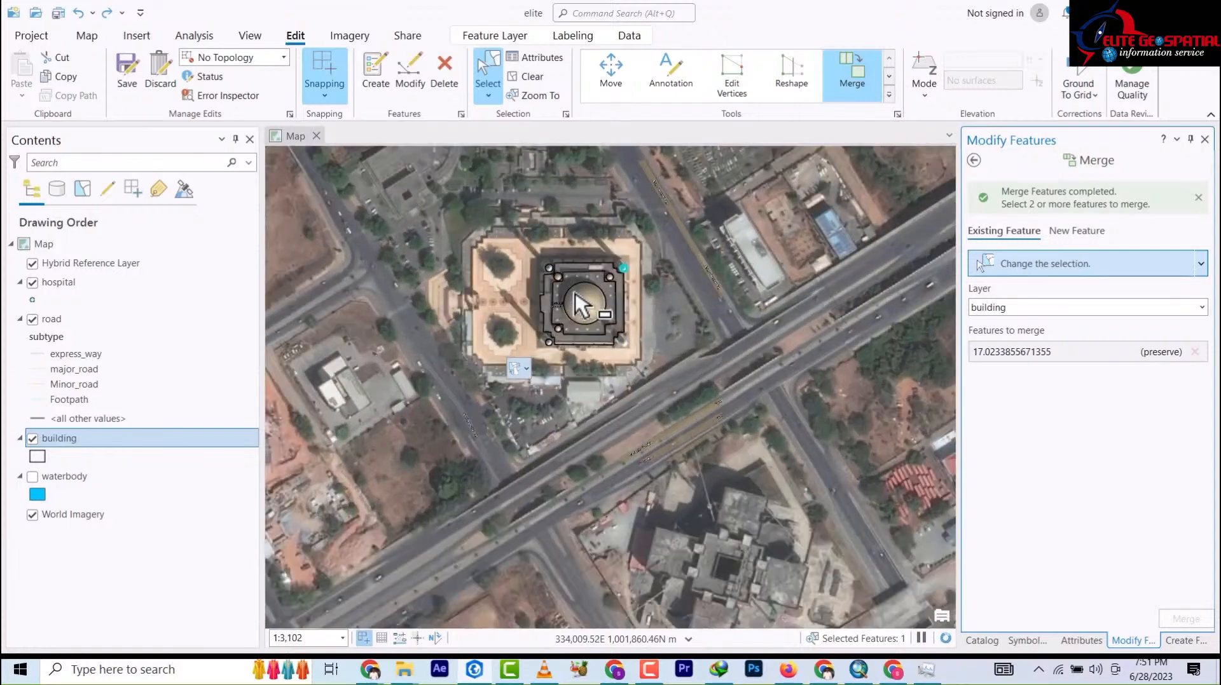
scroll(582, 306, "up", 3)
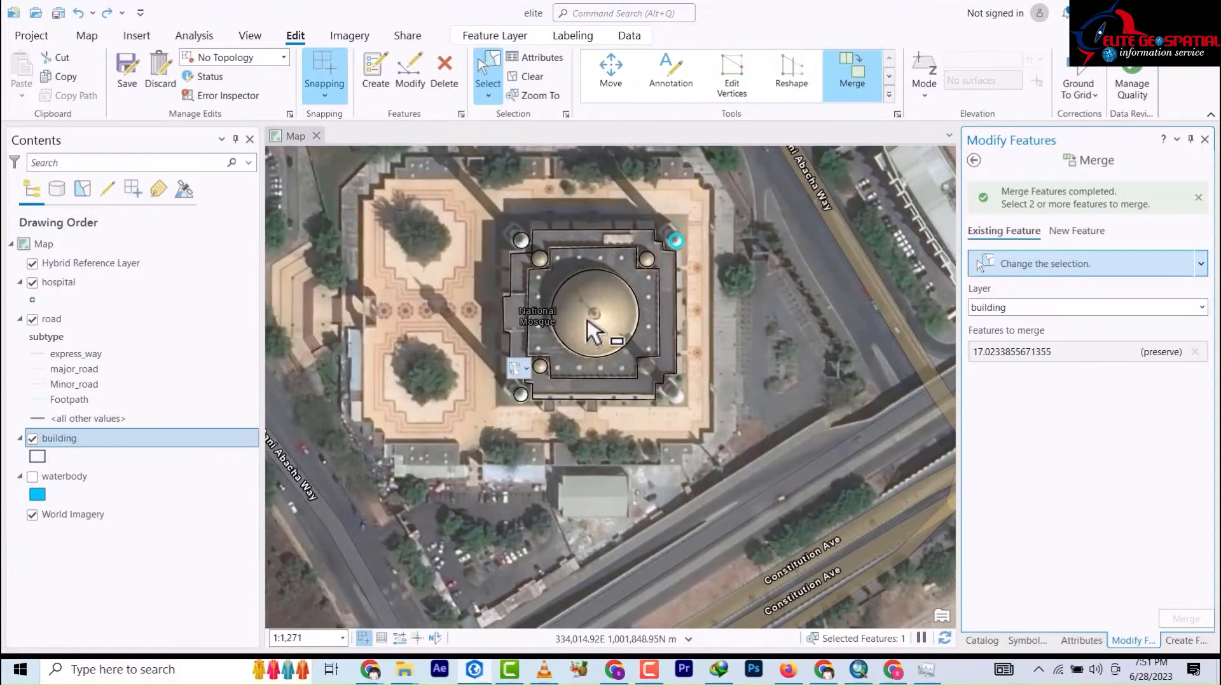
scroll(599, 326, "up", 3)
scroll(600, 325, "down", 5)
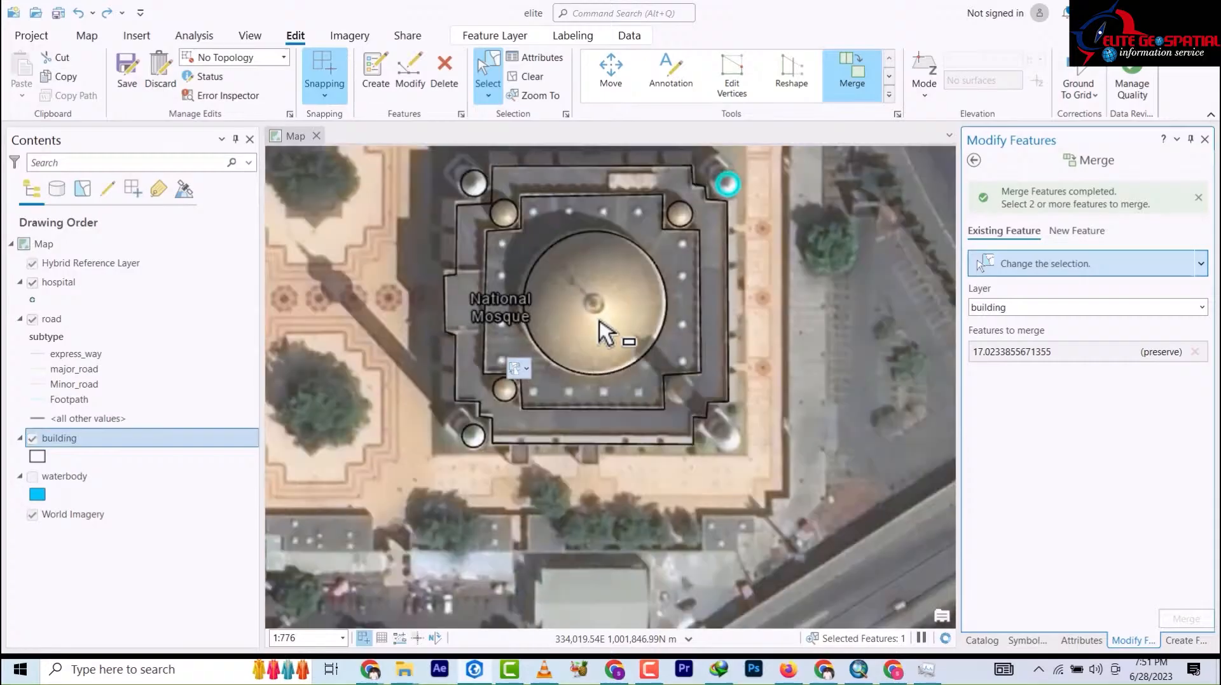
scroll(605, 332, "down", 4)
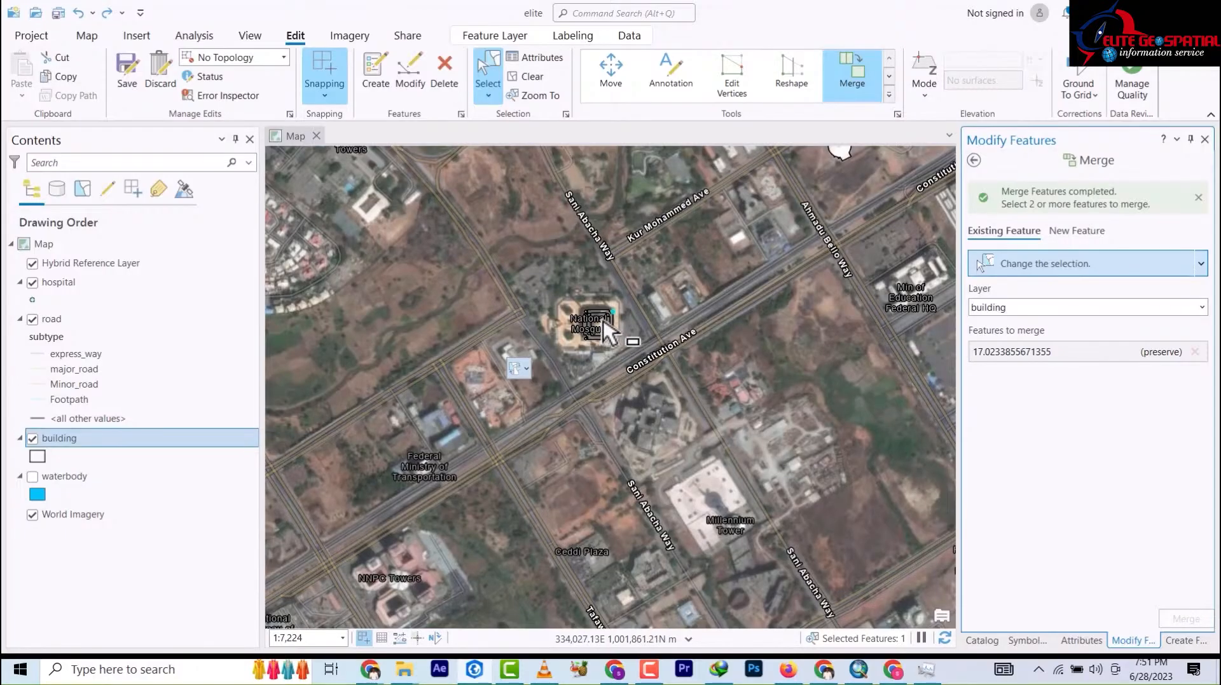
scroll(605, 332, "up", 7)
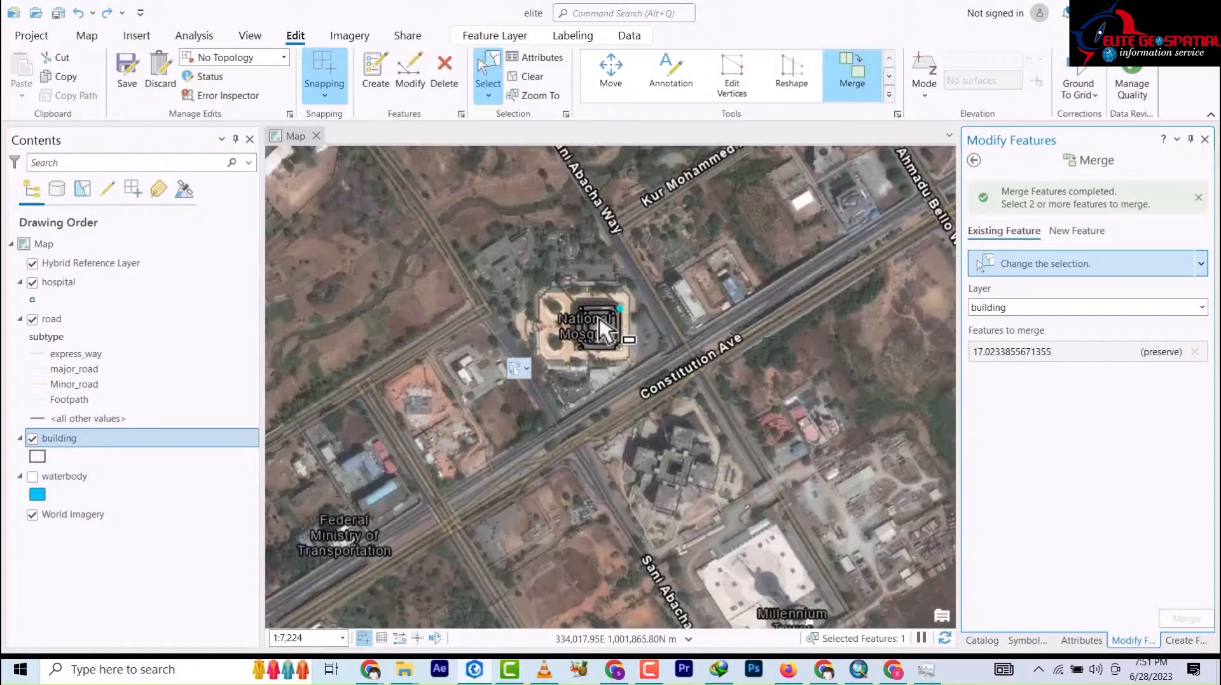
scroll(605, 331, "down", 4)
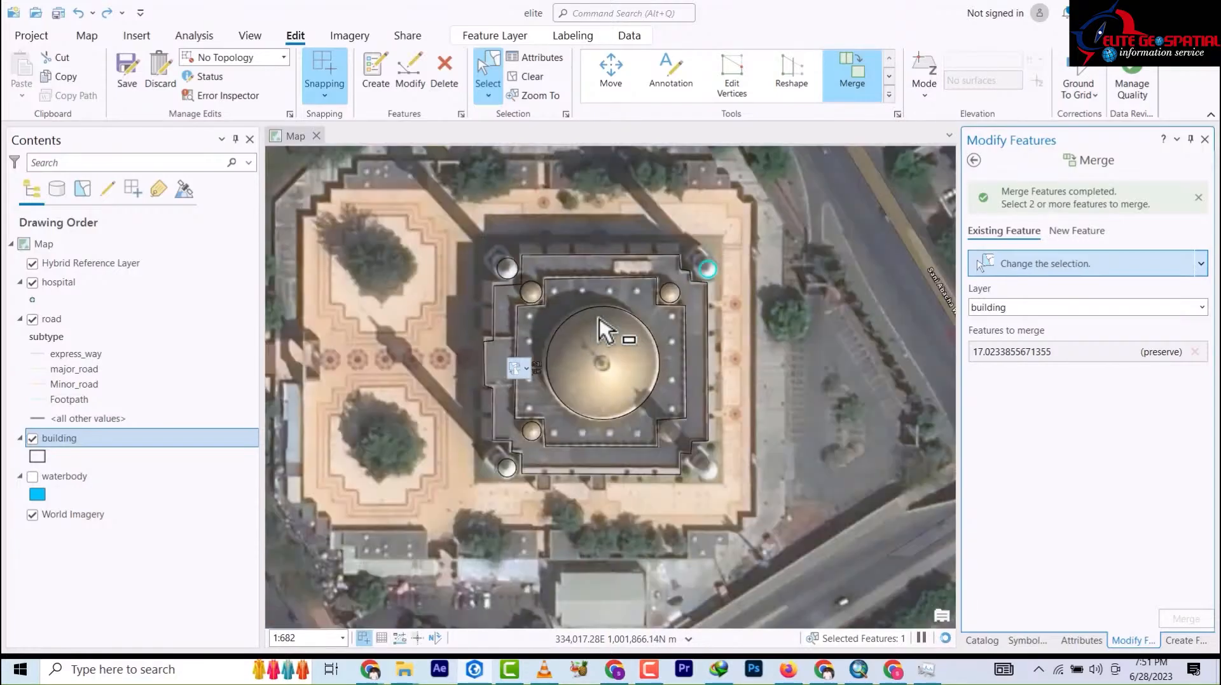
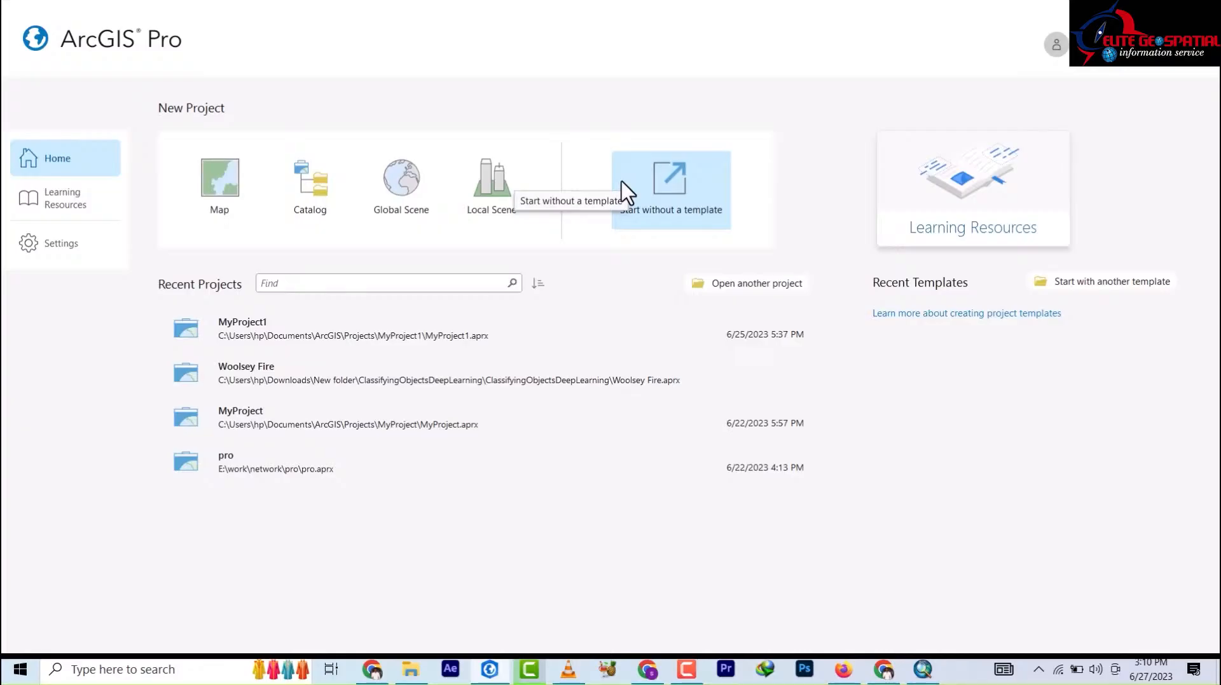
- Start a new project from the Map template and name it elite
left_click(209, 191)
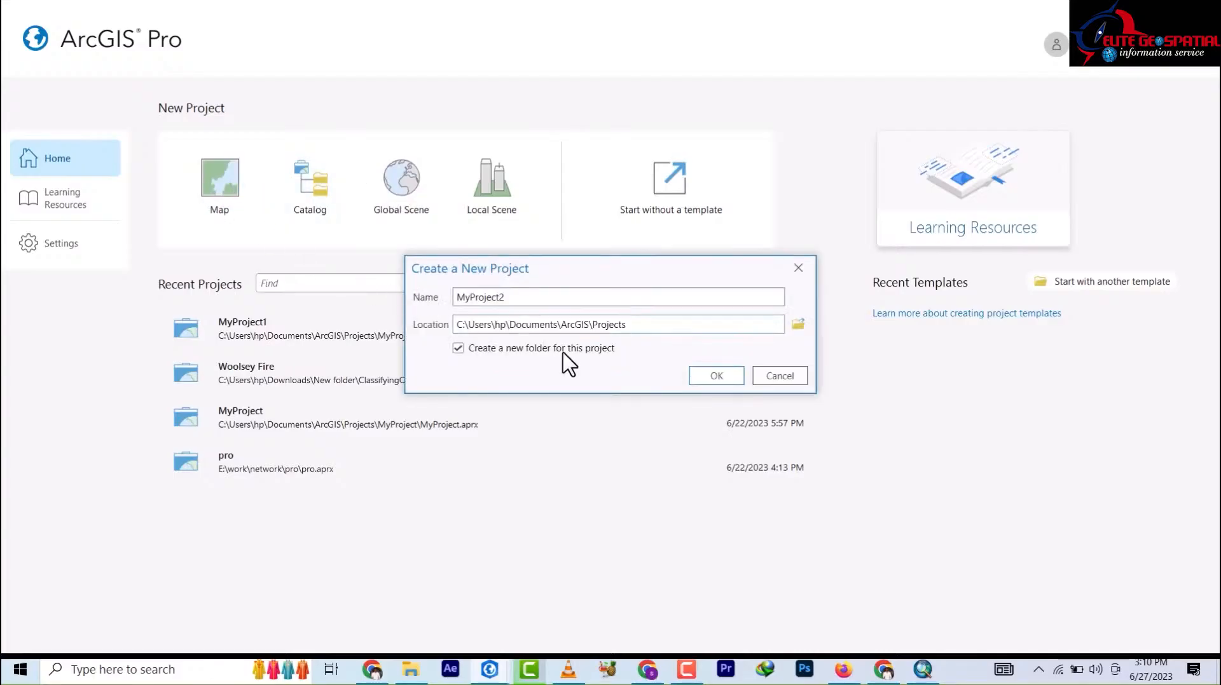
left_click(527, 303)
left_click_drag(527, 303, 428, 304)
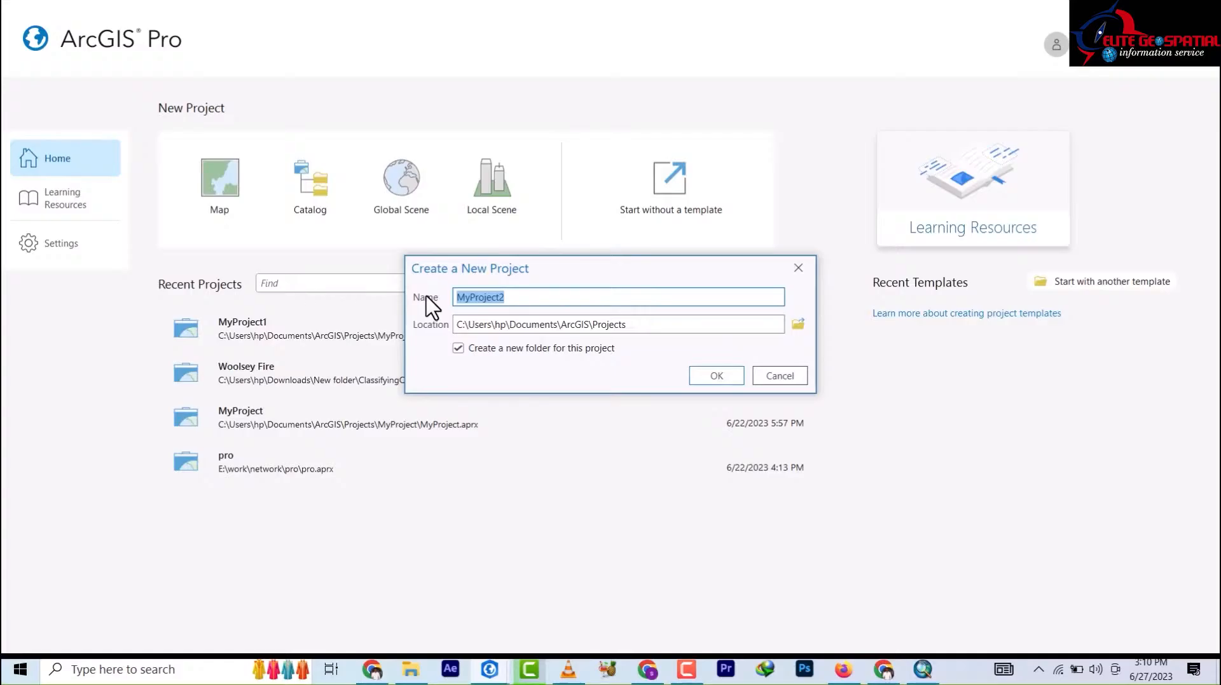
type("s")
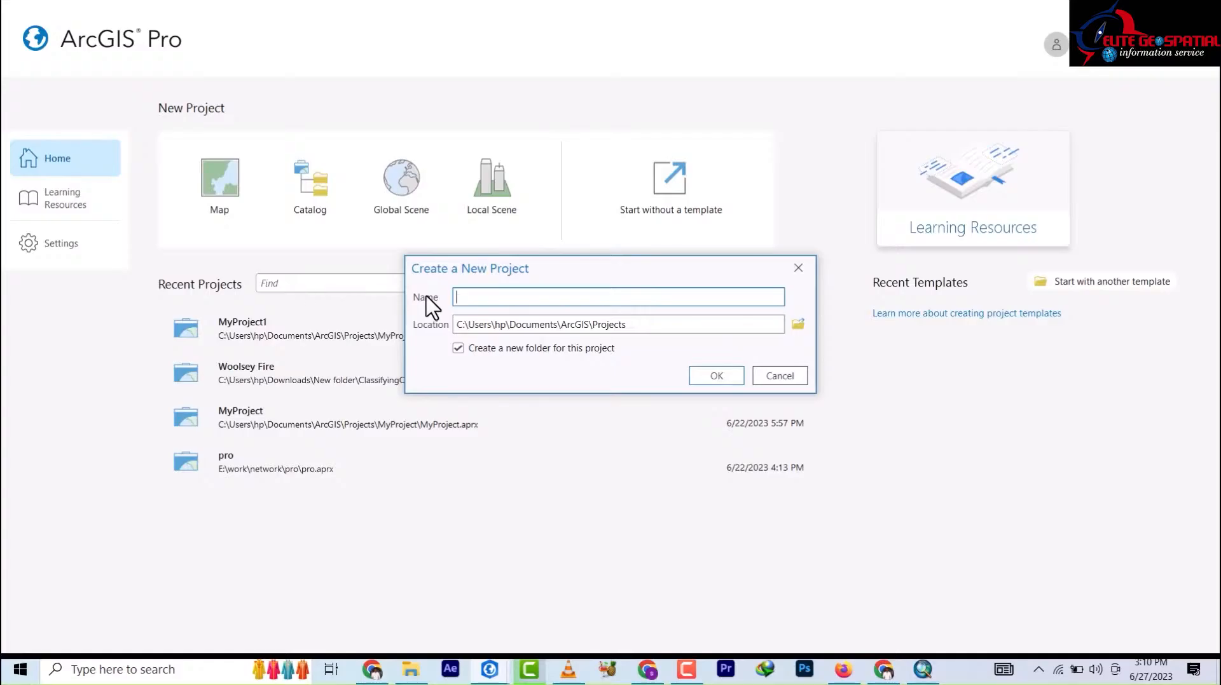
type("elite")
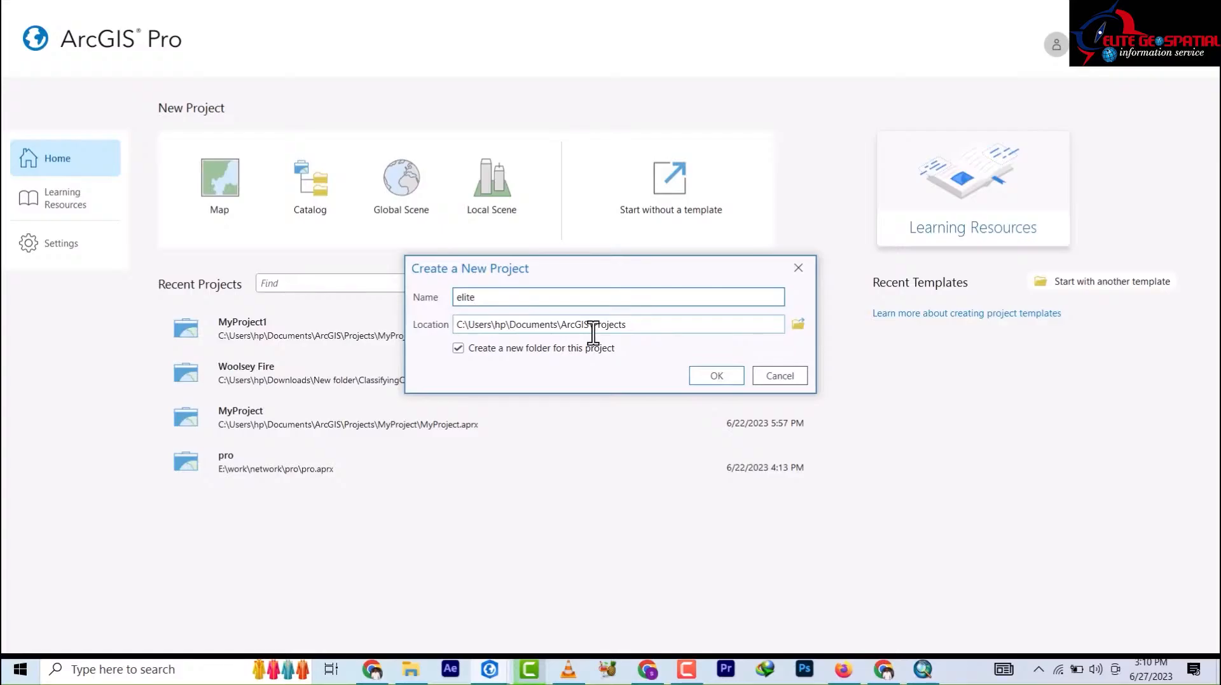
- Set the project location to the work folder on the SPAYSTUDIOS (E:) drive and create the project
left_click(798, 326)
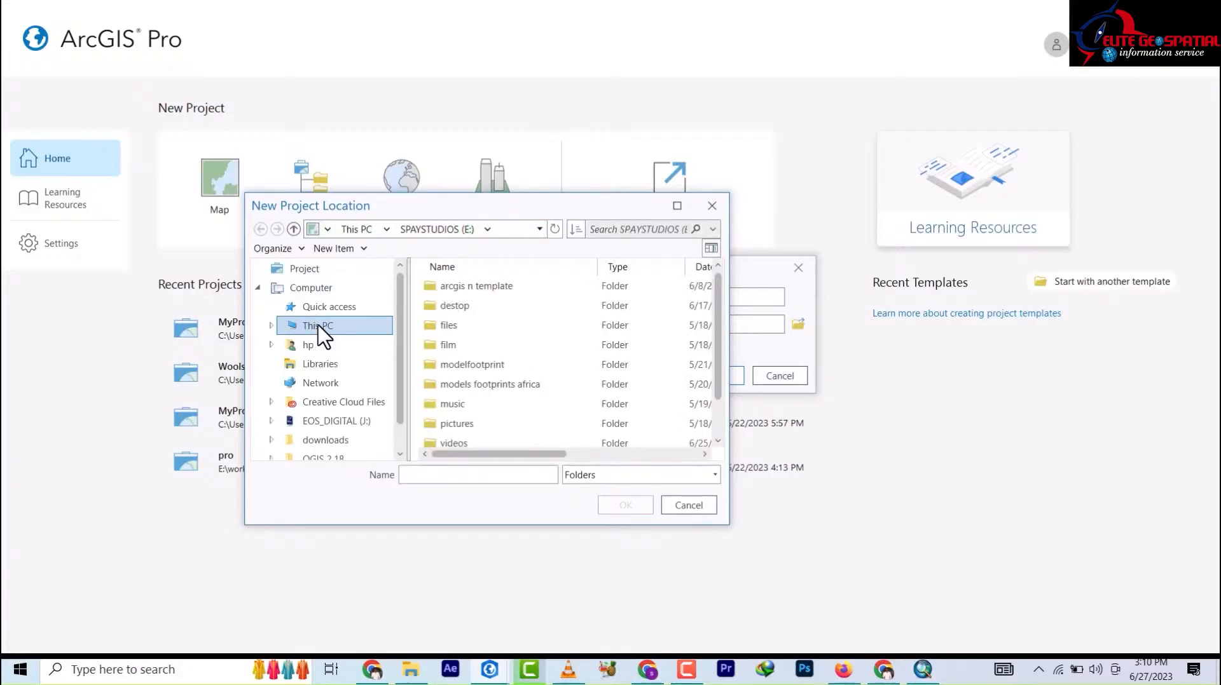
left_click(317, 331)
scroll(543, 423, "down", 1)
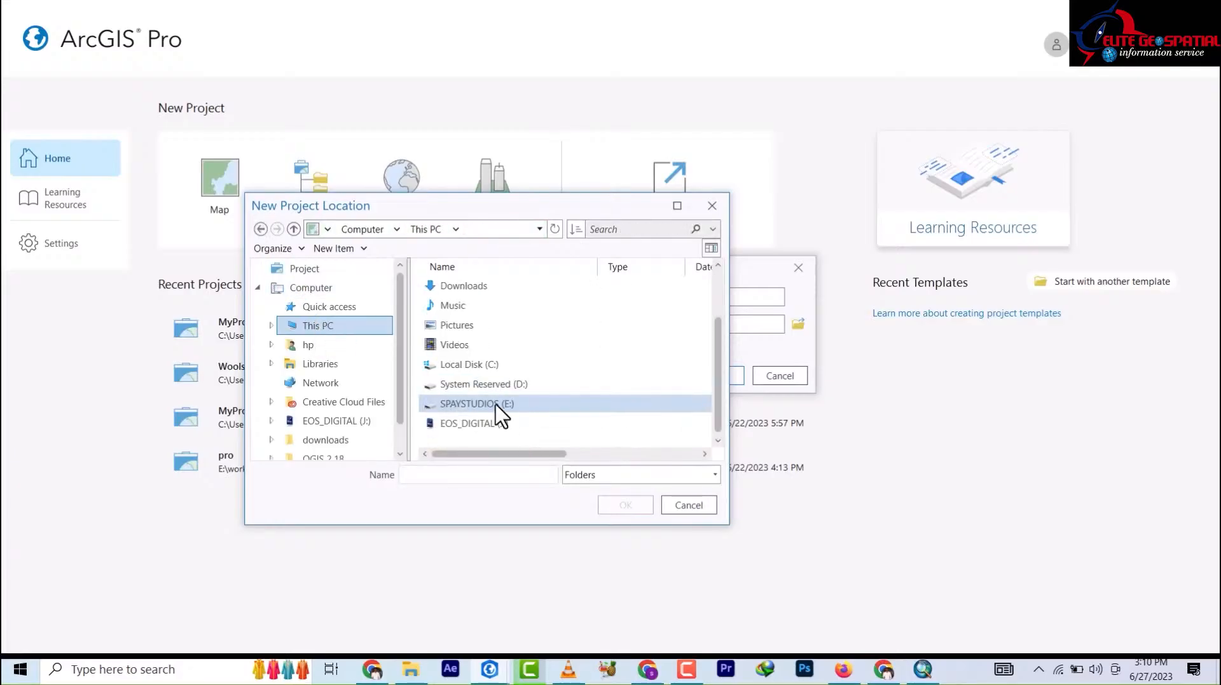
double_click(483, 407)
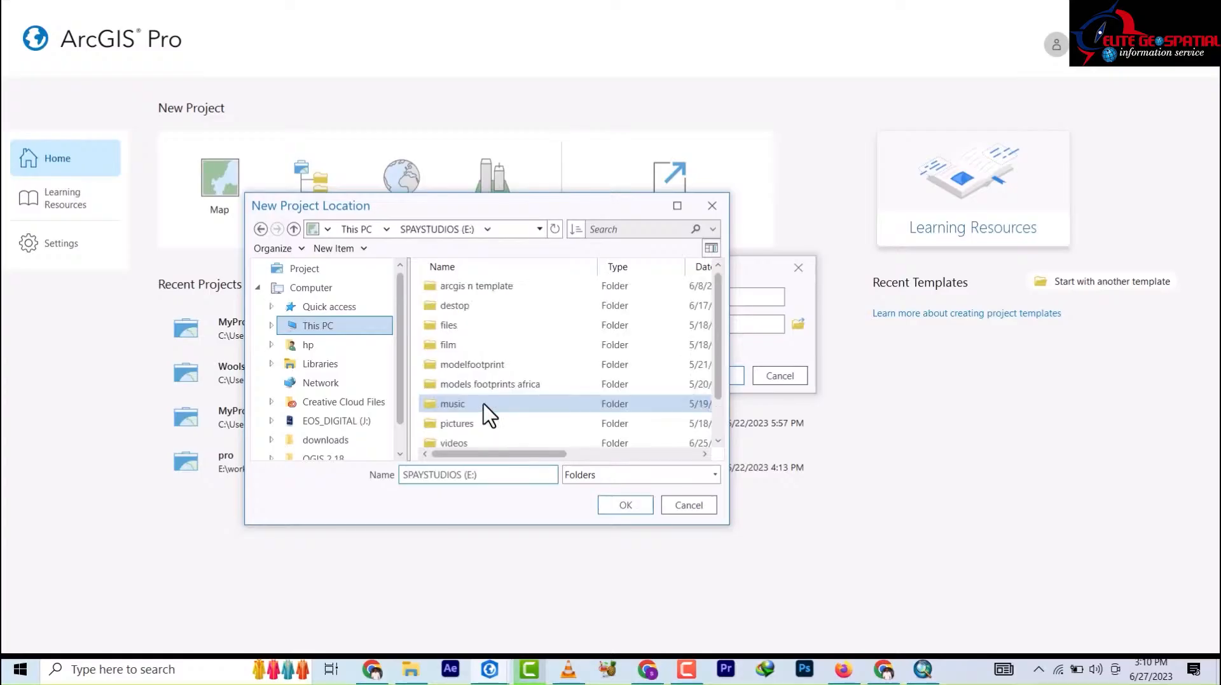
scroll(483, 413, "down", 1)
left_click(449, 424)
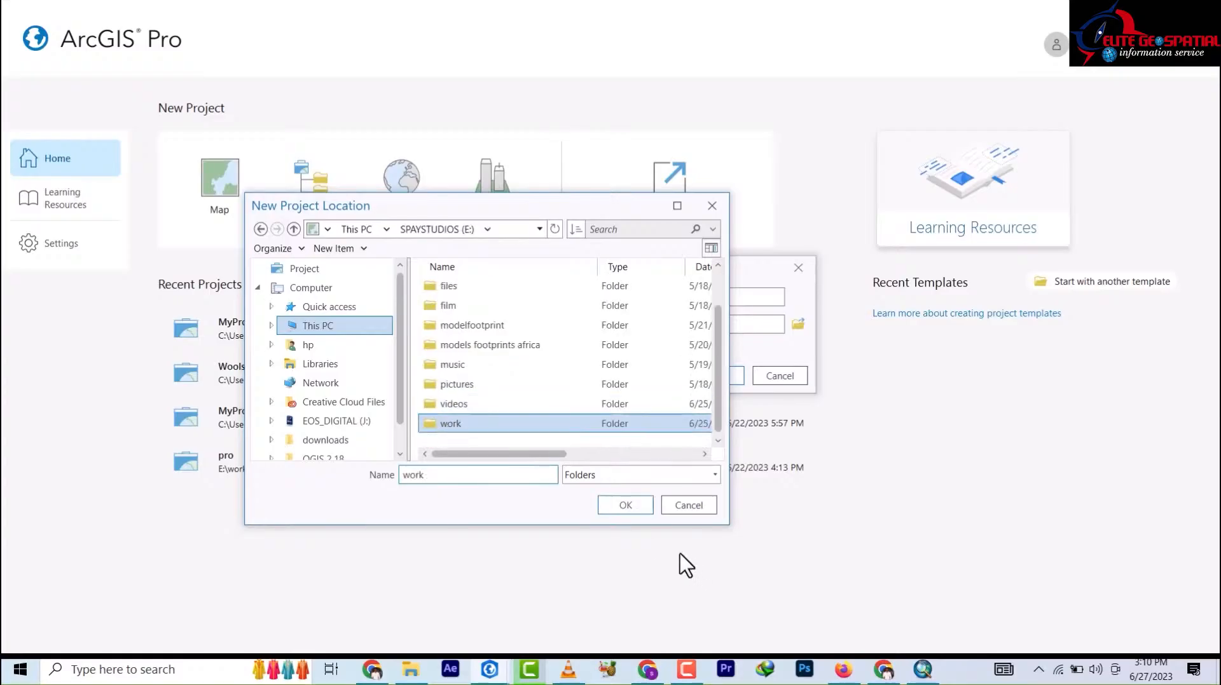
left_click(626, 505)
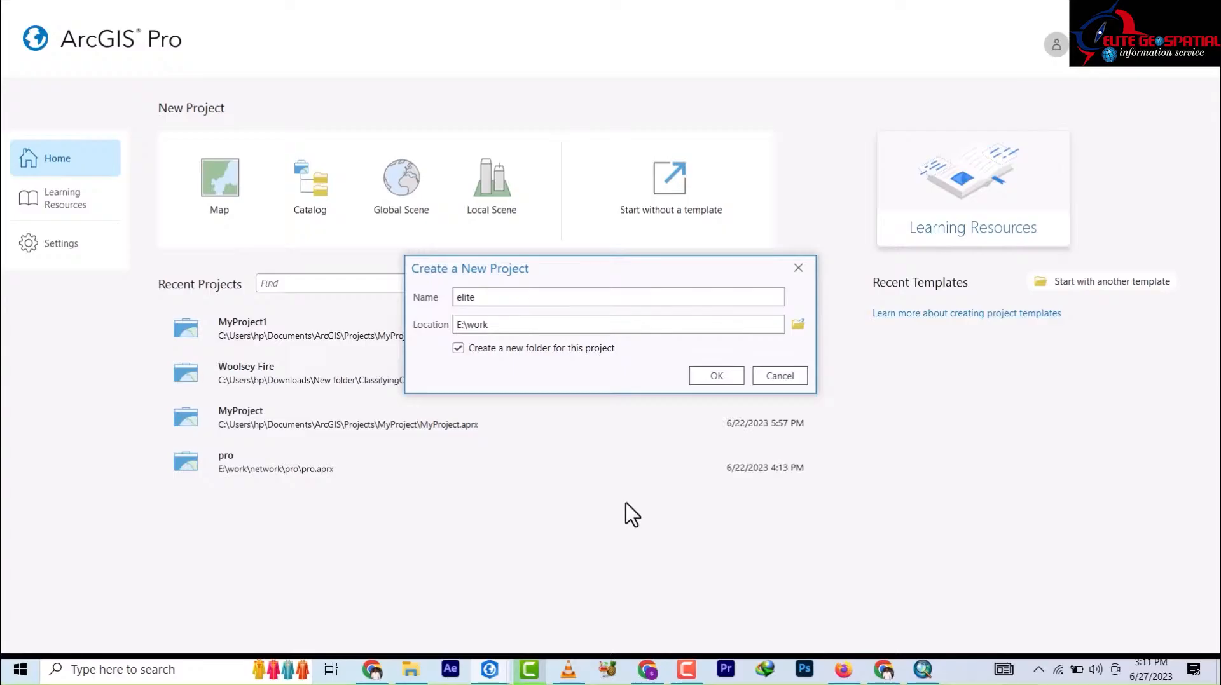
left_click(717, 377)
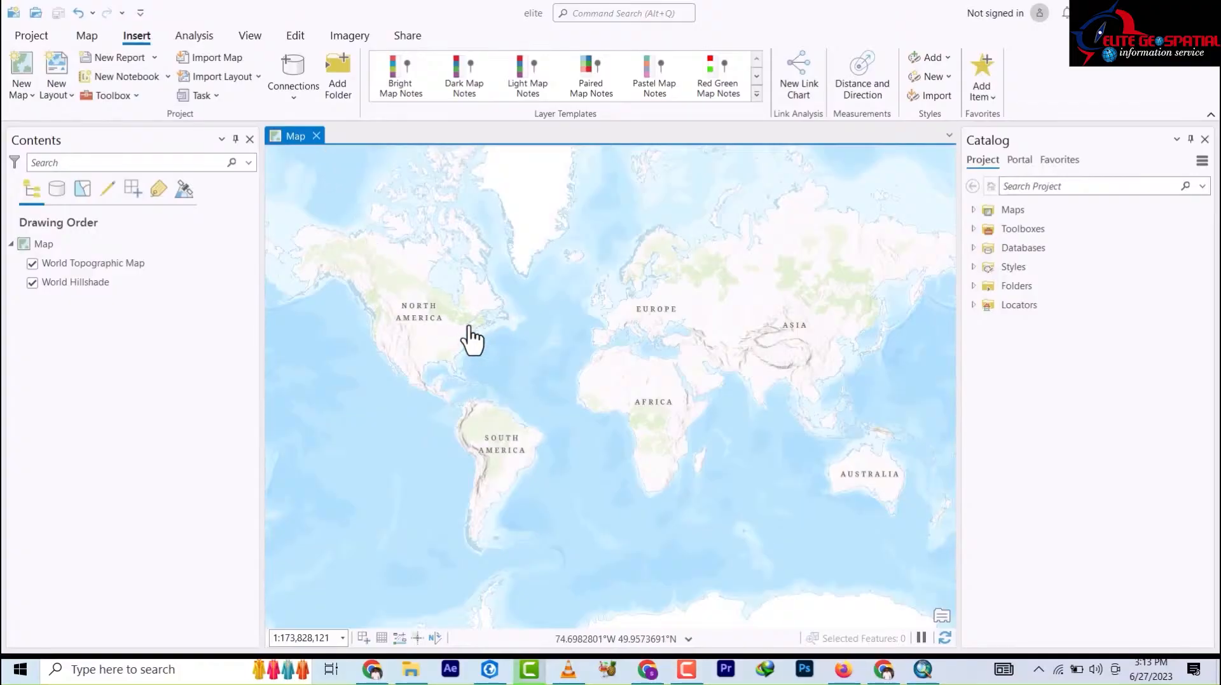
scroll(509, 273, "down", 4)
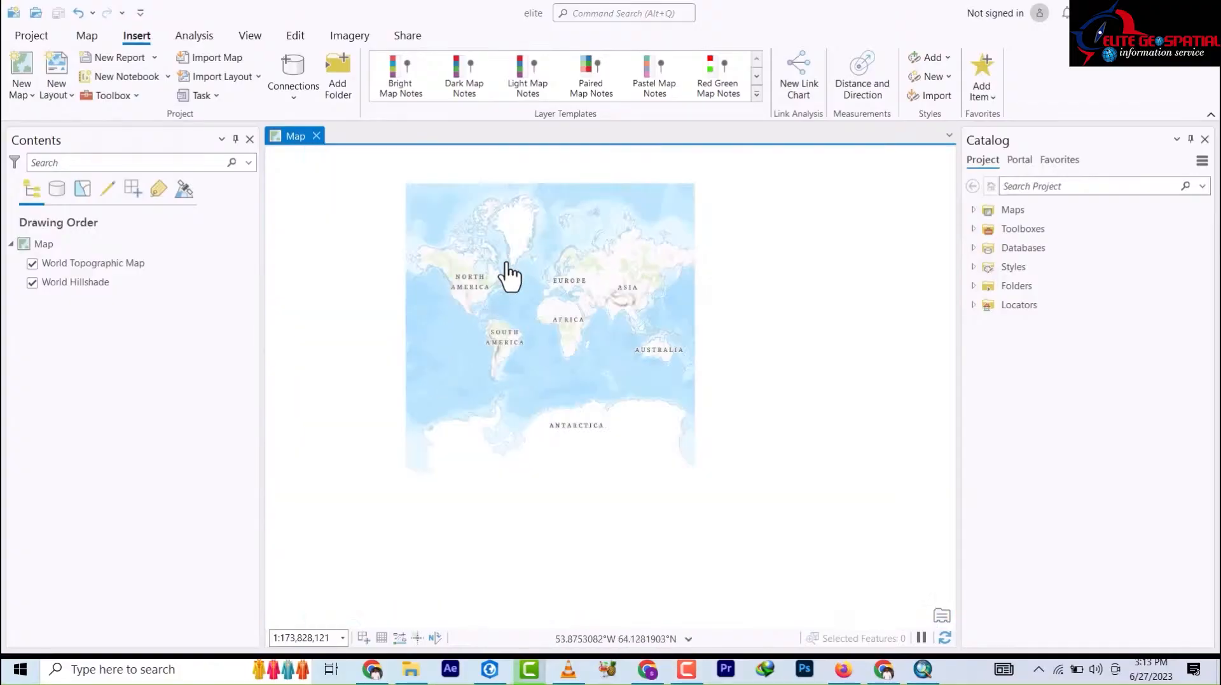
scroll(594, 373, "up", 5)
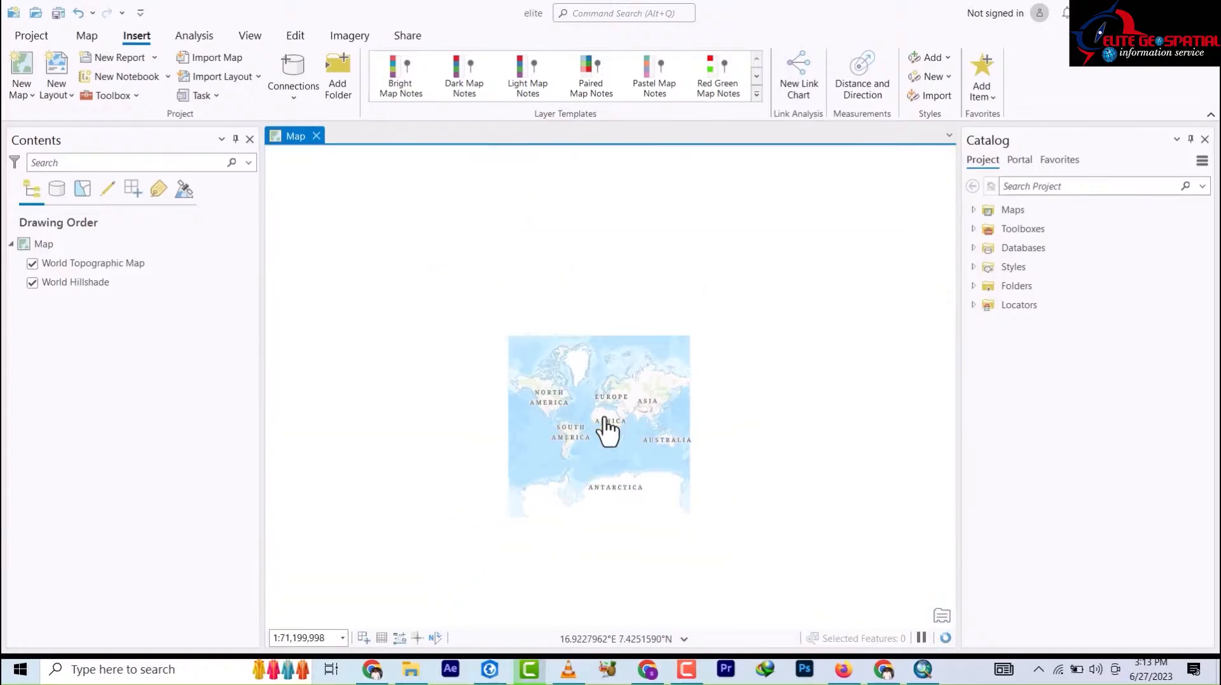
scroll(607, 434, "down", 2)
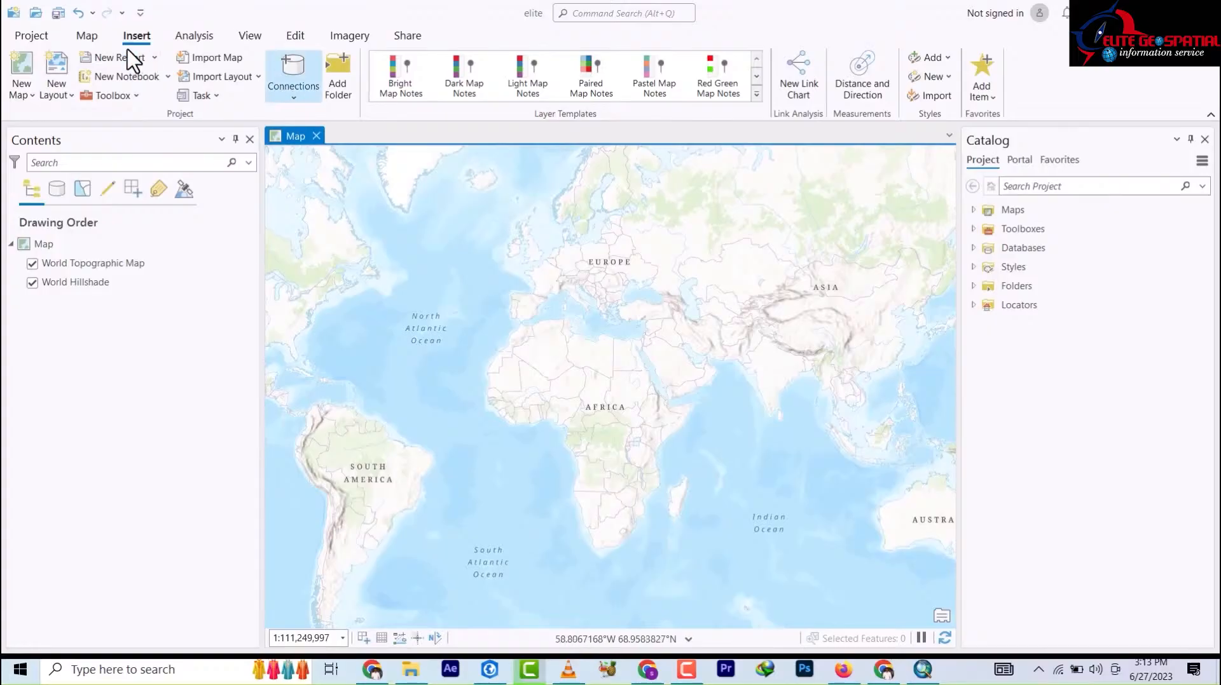
left_click(87, 38)
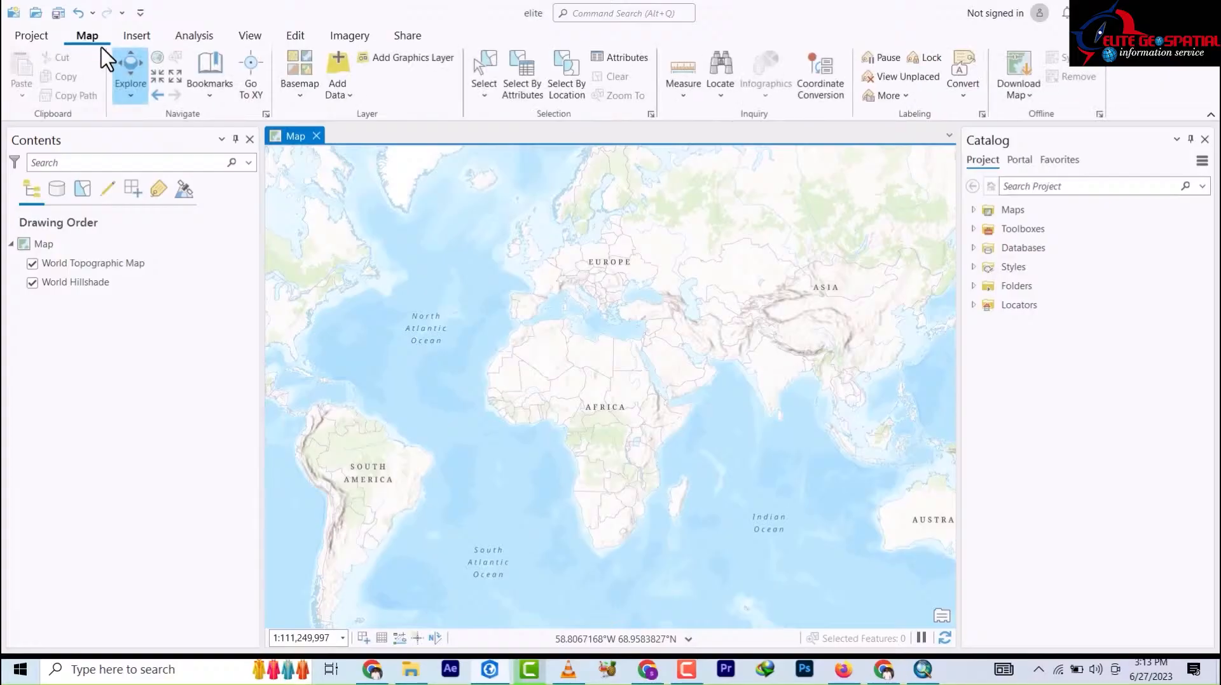
left_click(137, 36)
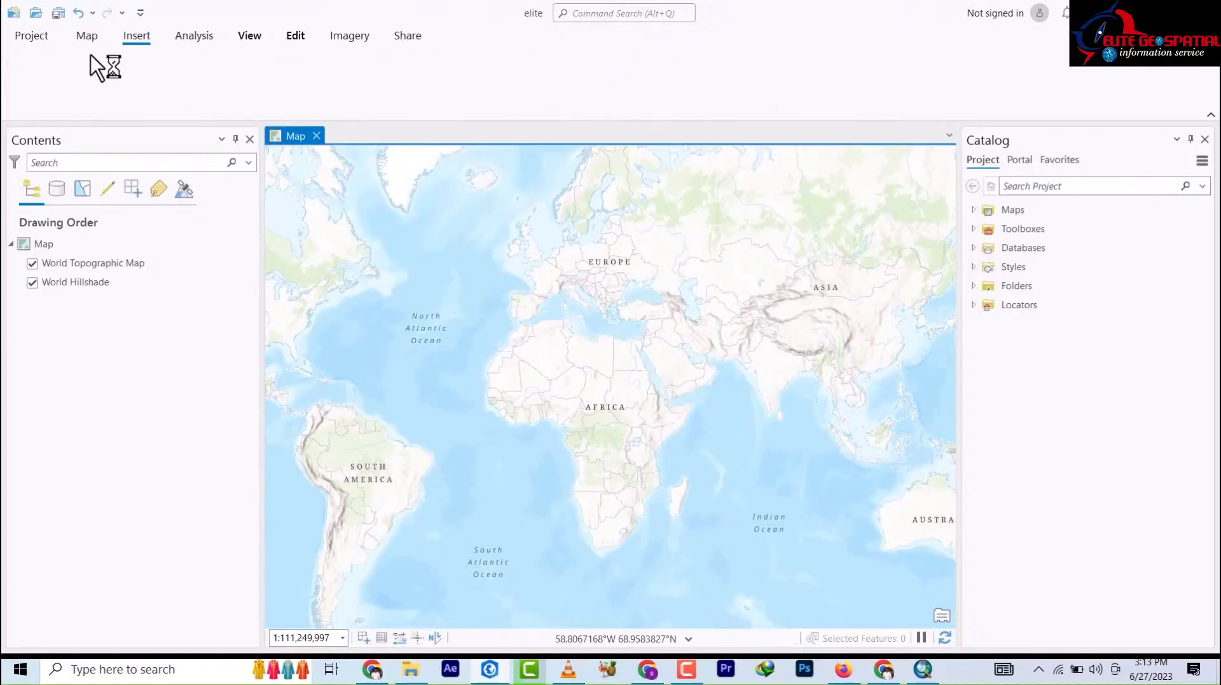
left_click(82, 34)
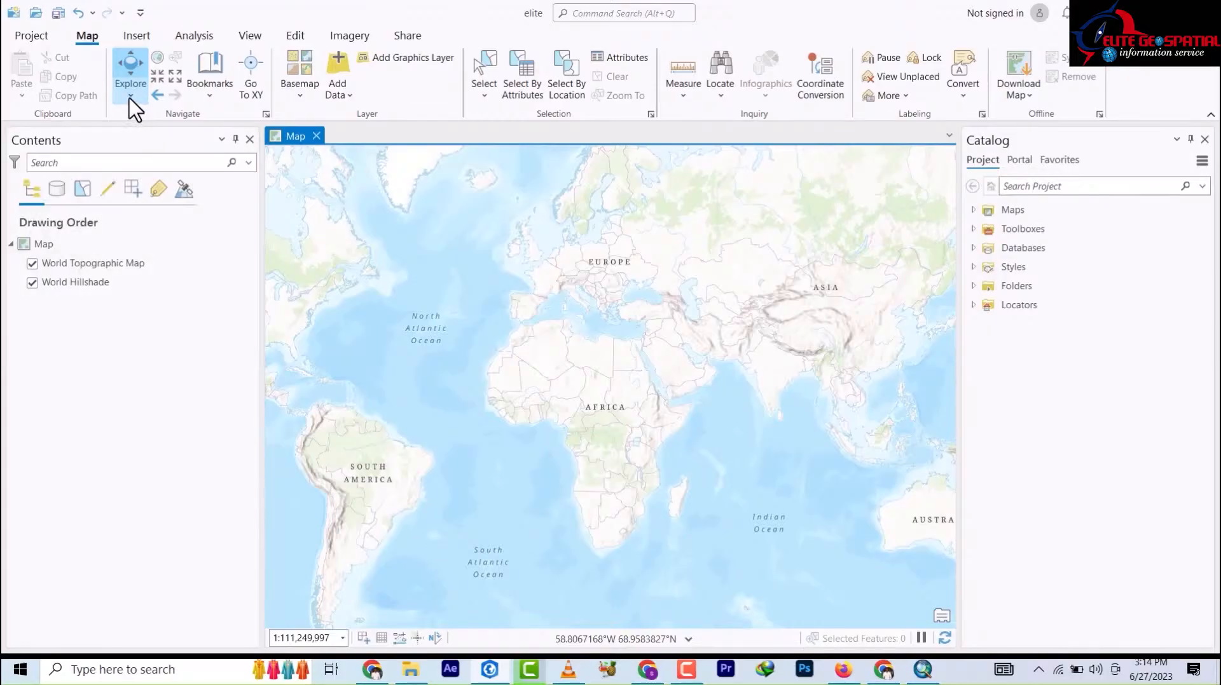
left_click(130, 98)
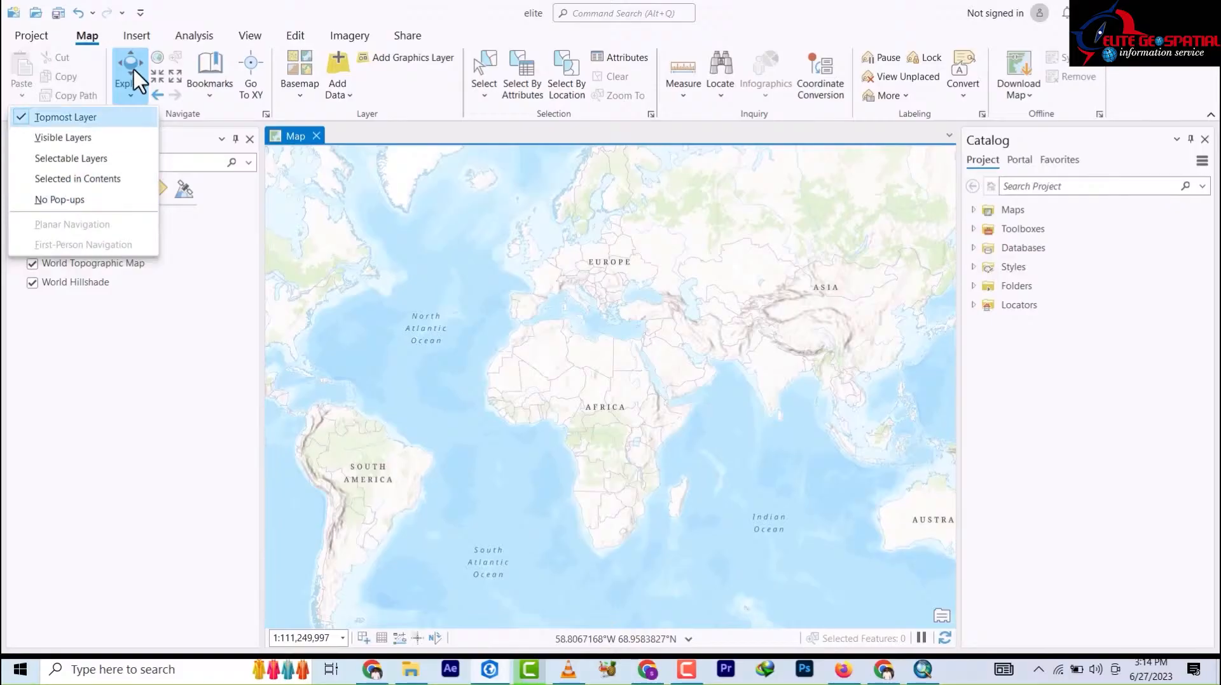
left_click(309, 21)
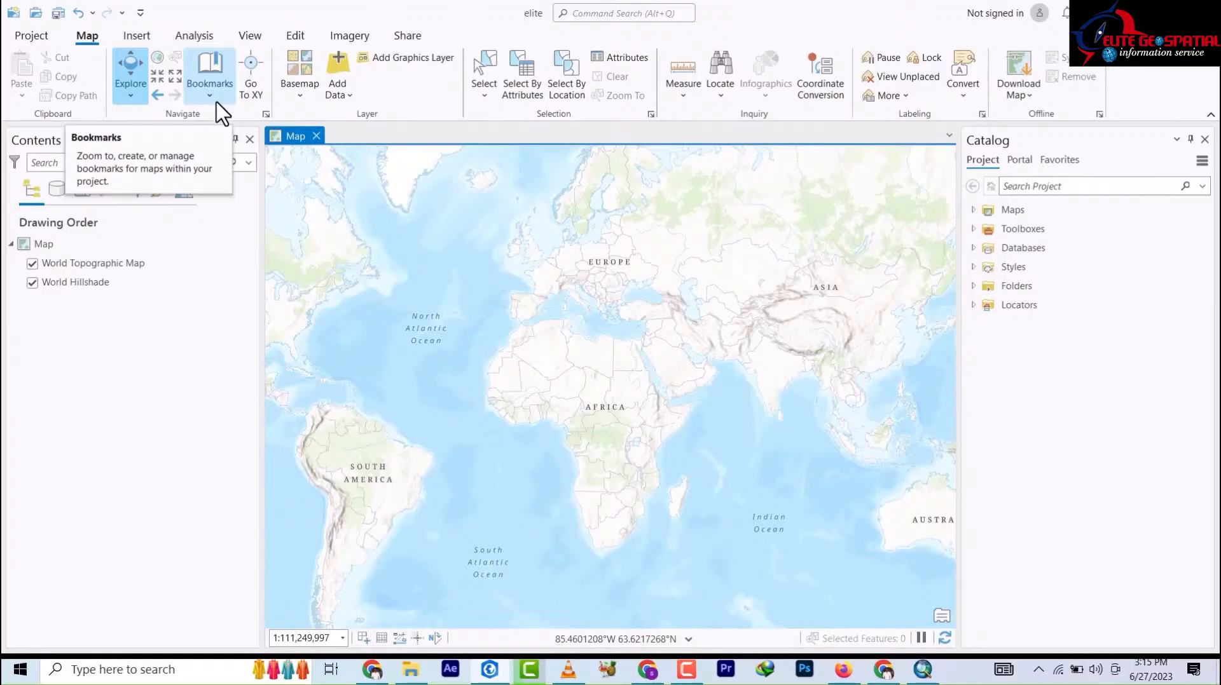
- Go to the XY location at longitude 7.22 and latitude 9.34 in decimal degrees
left_click(251, 95)
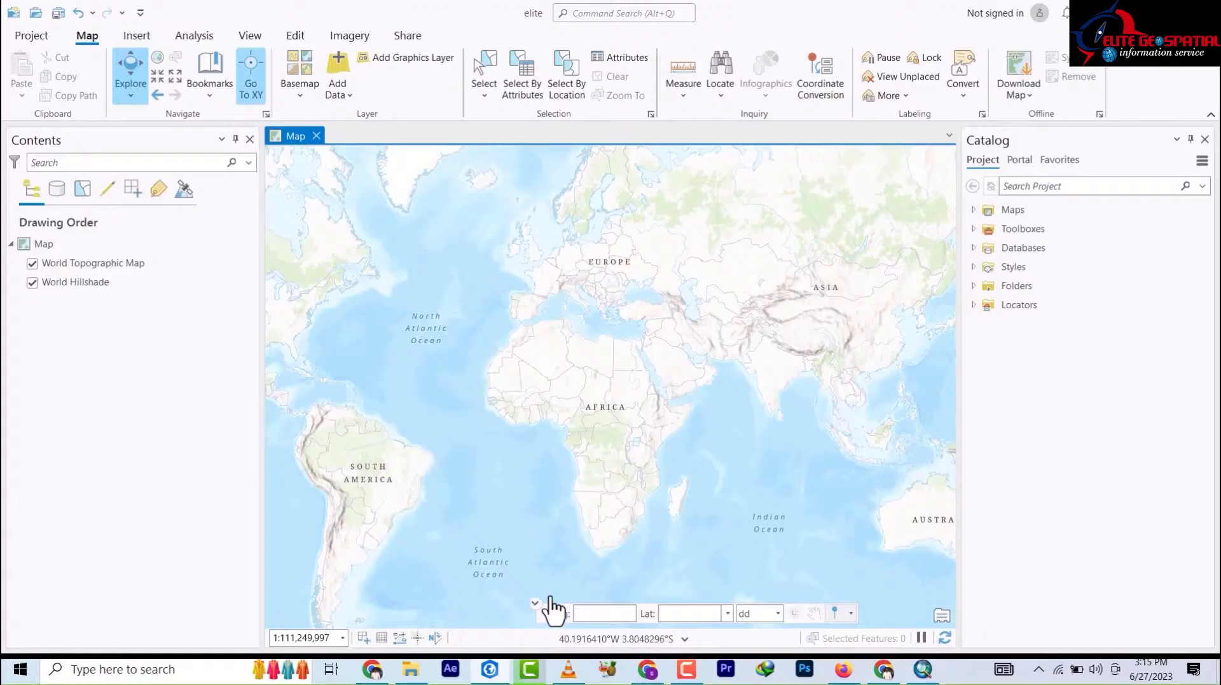
left_click(599, 614)
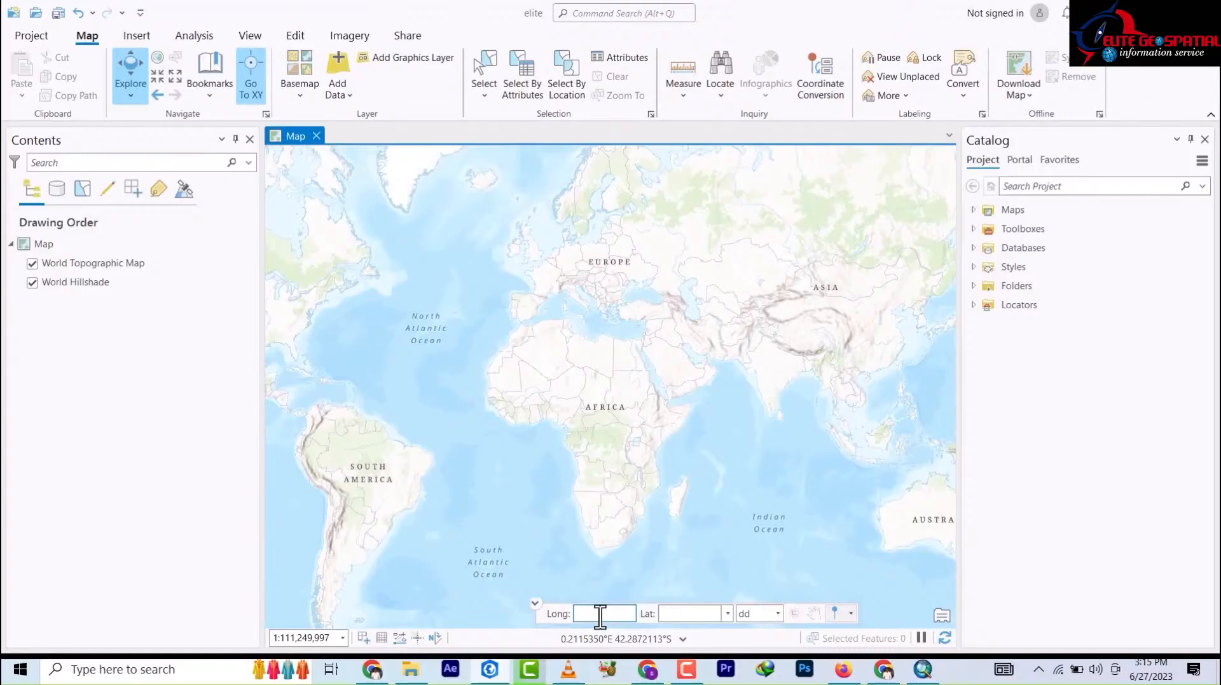
type("7.22")
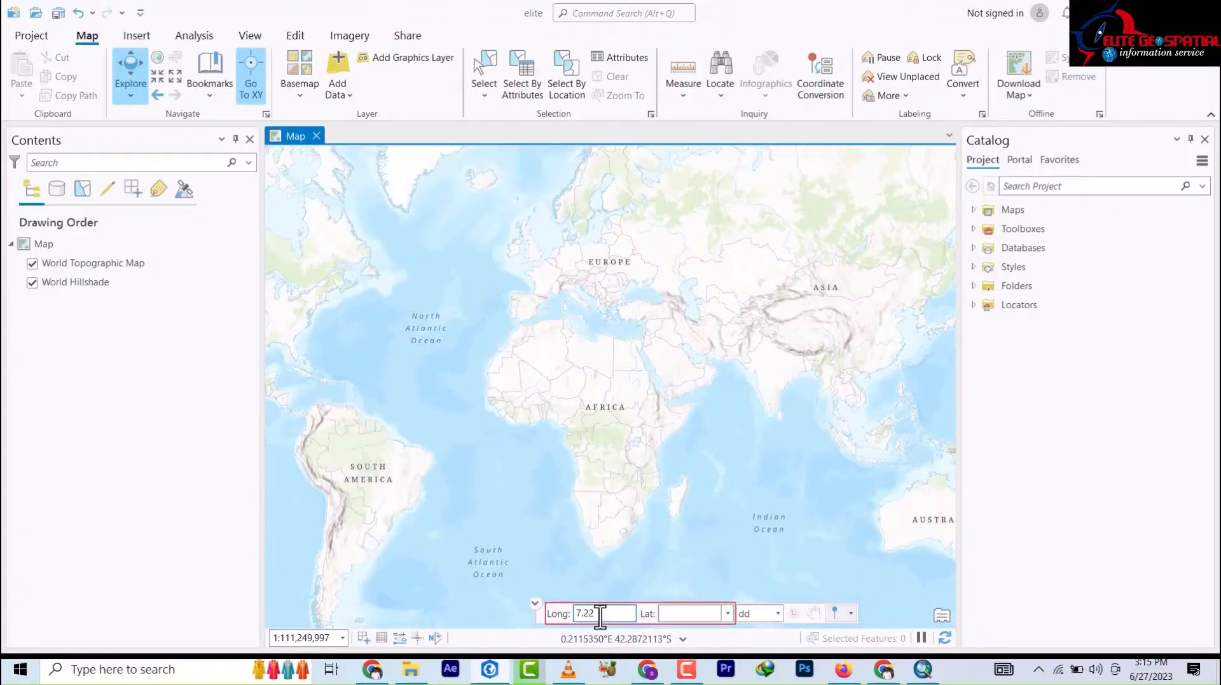
left_click(685, 613)
type("9")
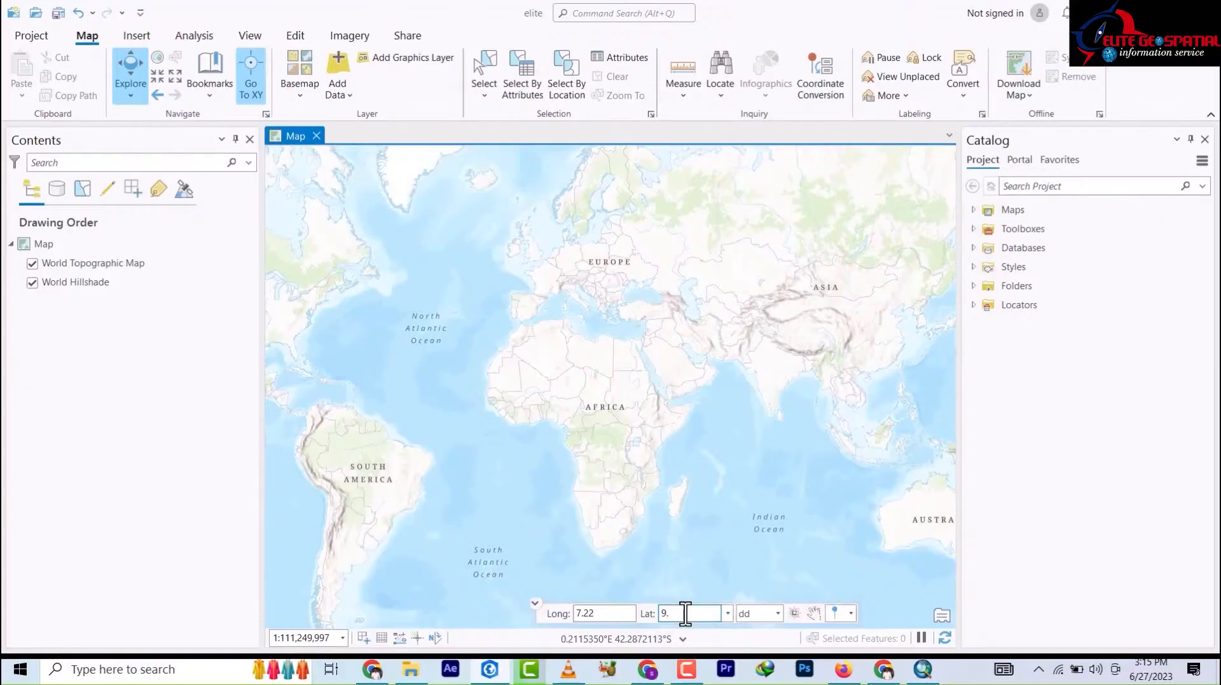
type(".")
key("Return")
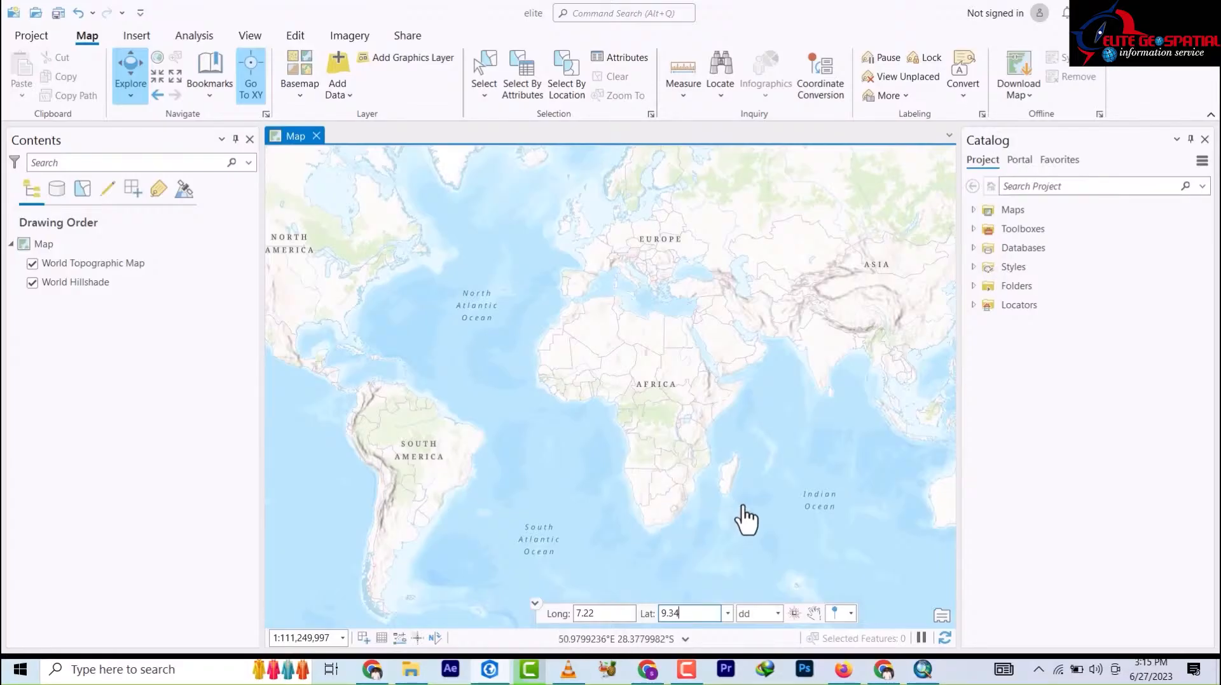
- Examine the topographic map of central Nigeria, from Abuja and Keffi to the Benue River, at different scales
scroll(621, 389, "up", 2)
scroll(610, 400, "up", 5)
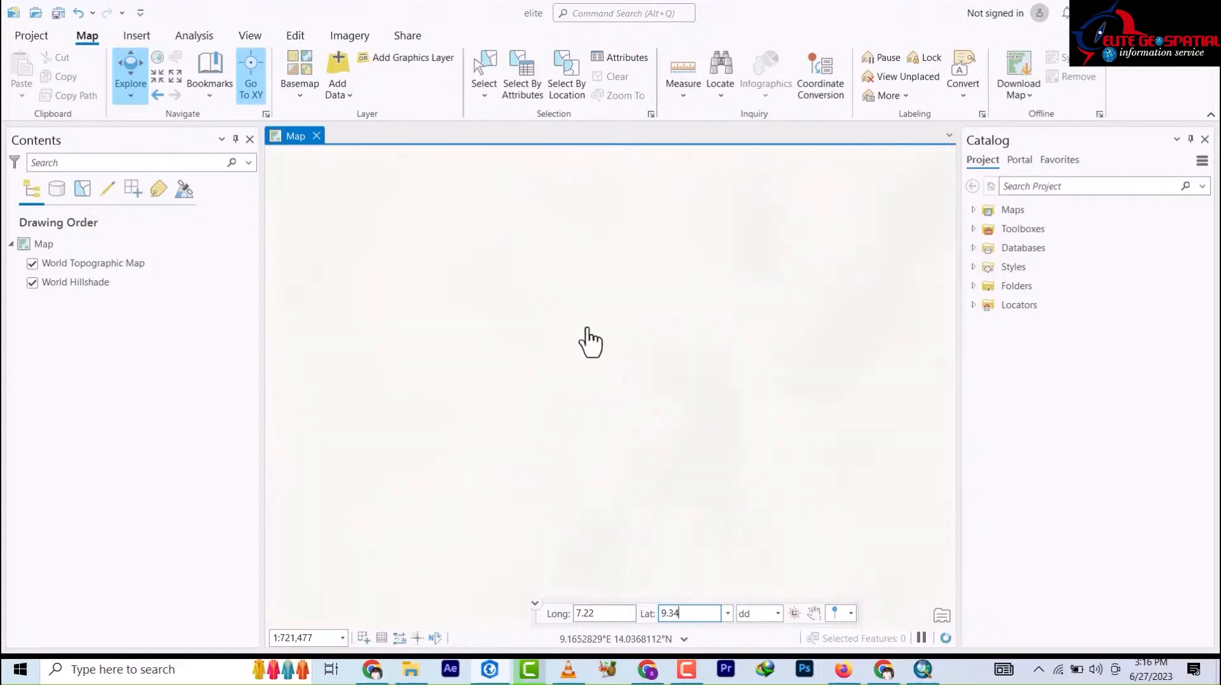
scroll(582, 362, "down", 5)
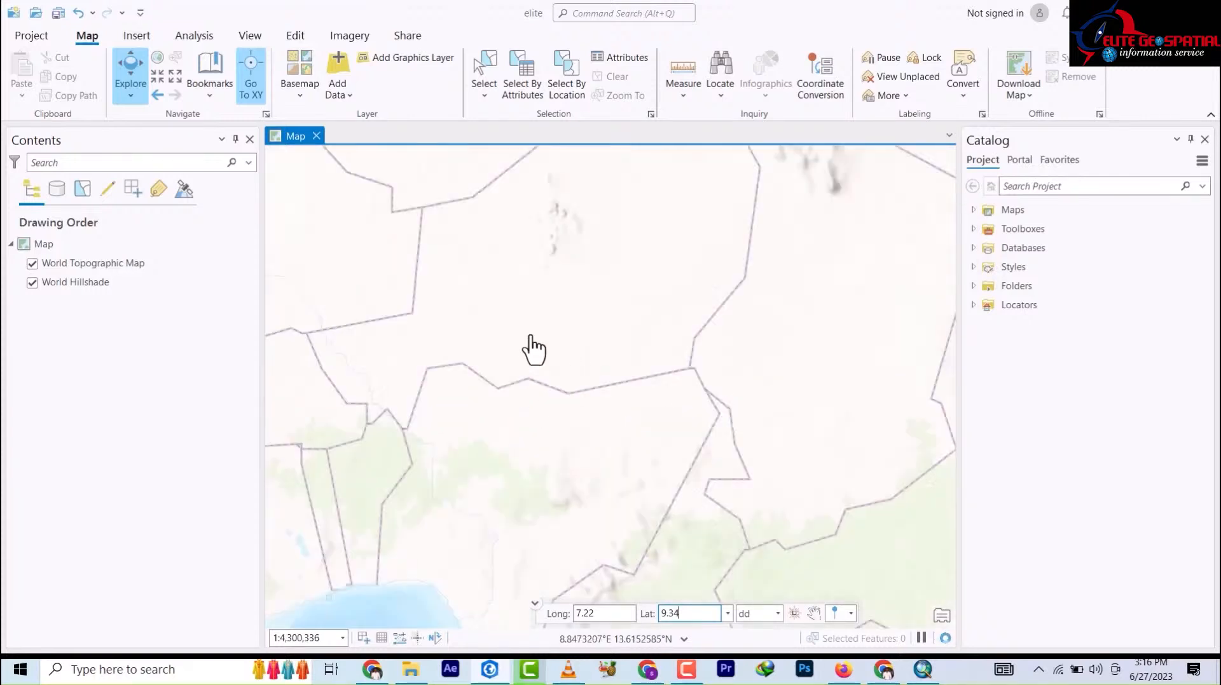
scroll(553, 477, "up", 5)
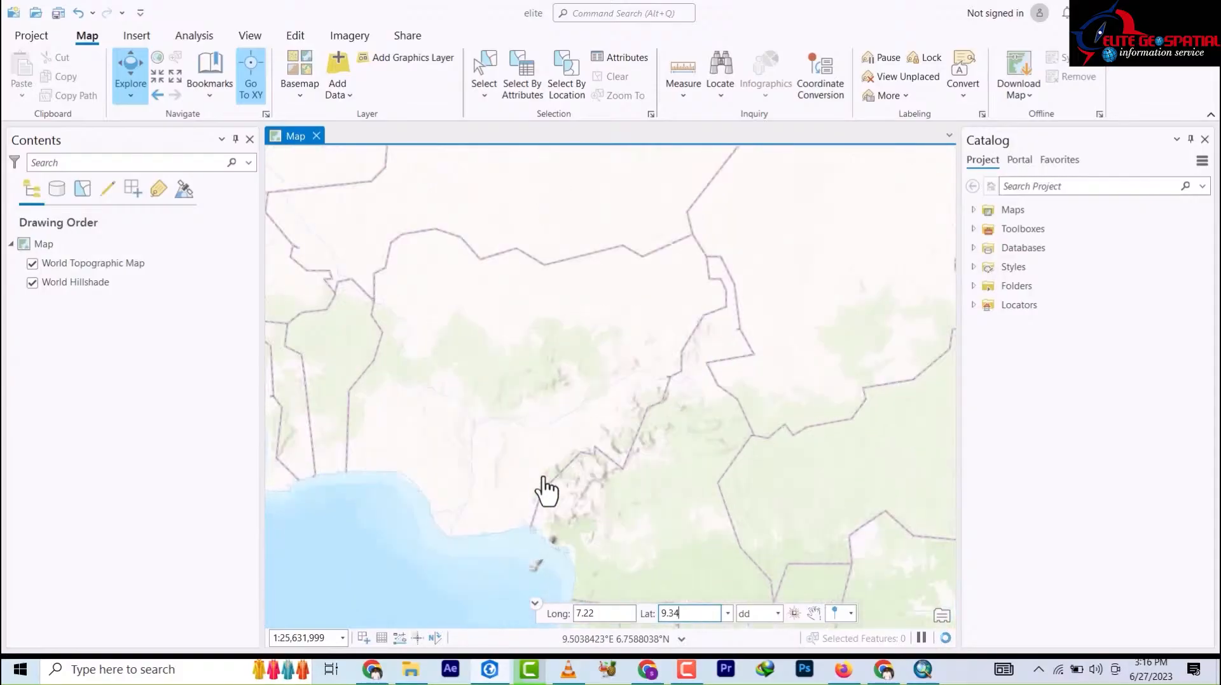
scroll(545, 424, "down", 3)
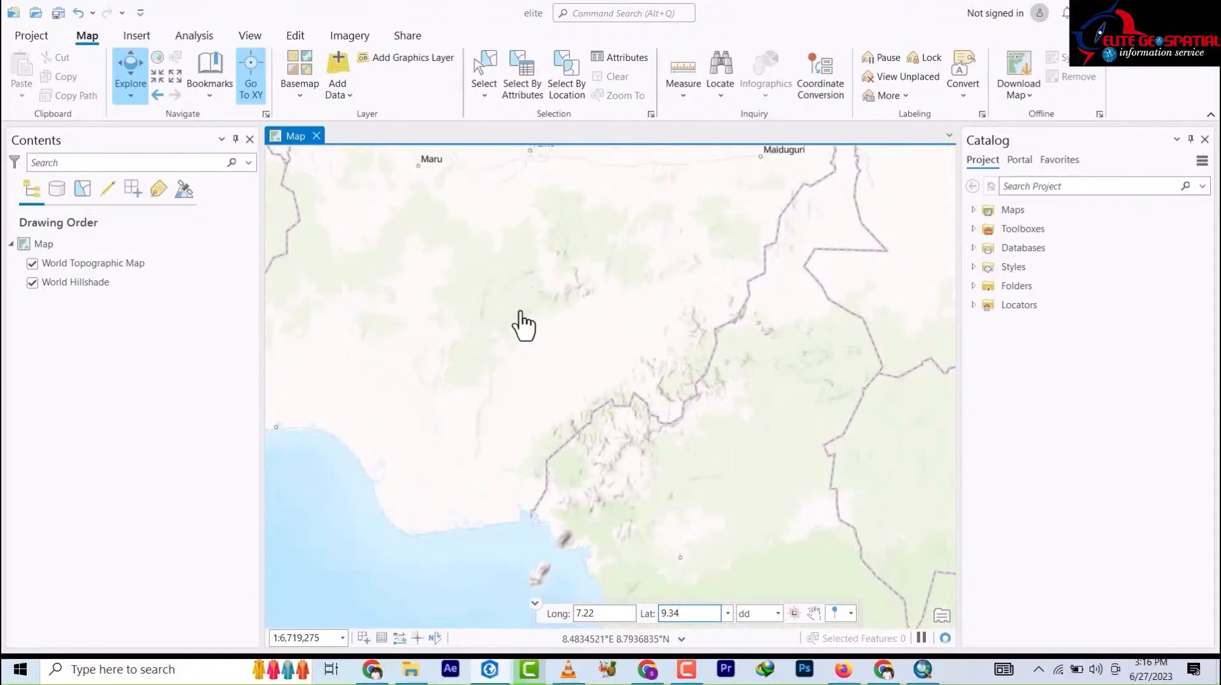
scroll(522, 326, "up", 3)
scroll(419, 293, "up", 2)
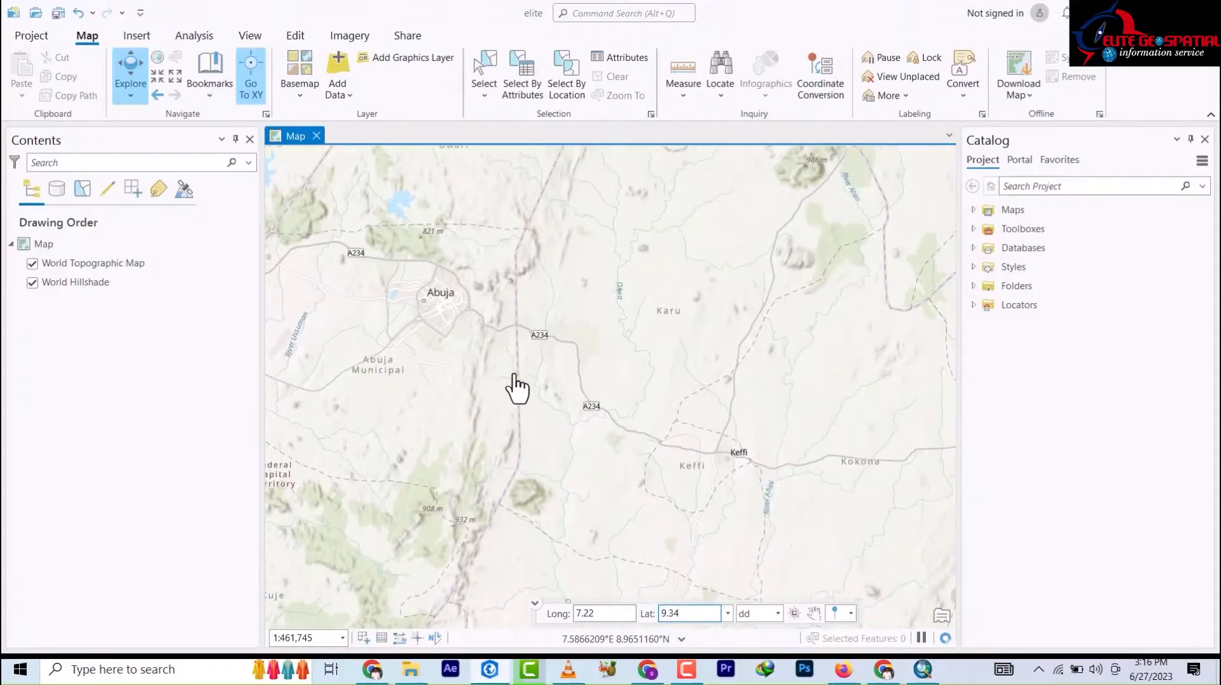
left_click_drag(516, 388, 499, 250)
left_click_drag(547, 382, 468, 472)
left_click_drag(564, 320, 536, 445)
left_click_drag(560, 295, 668, 509)
left_click_drag(564, 308, 434, 292)
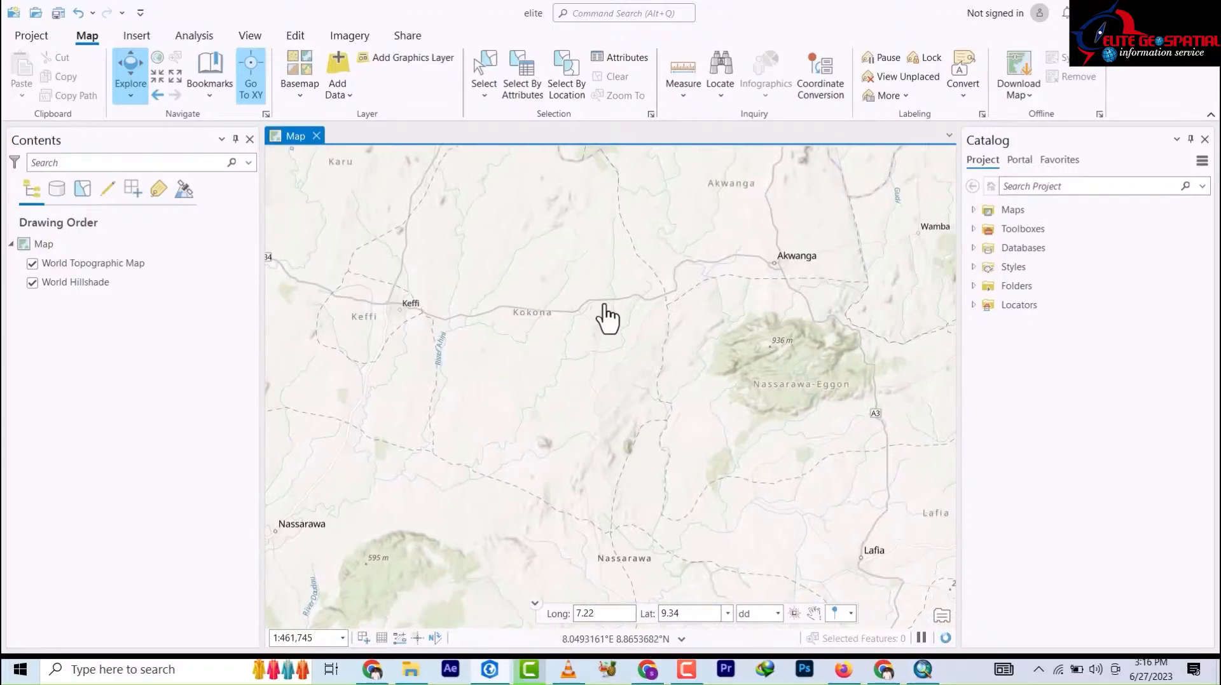
left_click_drag(613, 313, 428, 259)
left_click_drag(591, 334, 388, 168)
left_click_drag(680, 420, 572, 278)
scroll(580, 297, "down", 4)
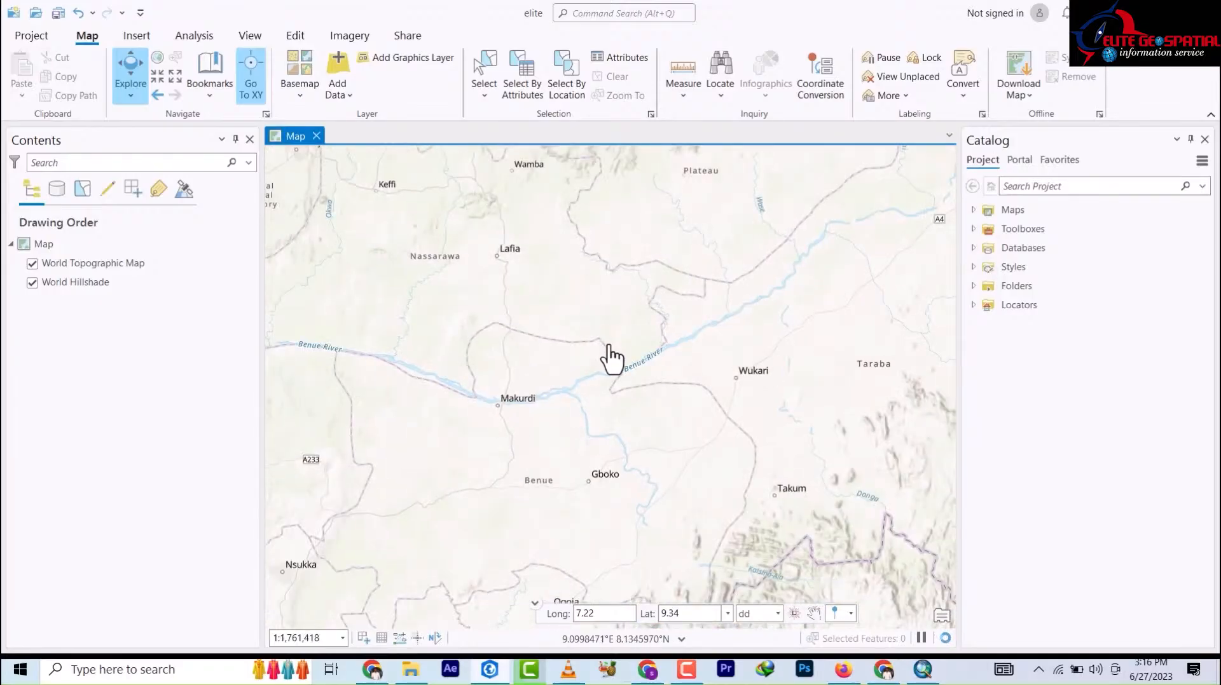
- Mark the entered XY location, longitude 7.22 and latitude 9.34, with a point graphic on the map
left_click(851, 614)
left_click(840, 630)
scroll(653, 356, "down", 5)
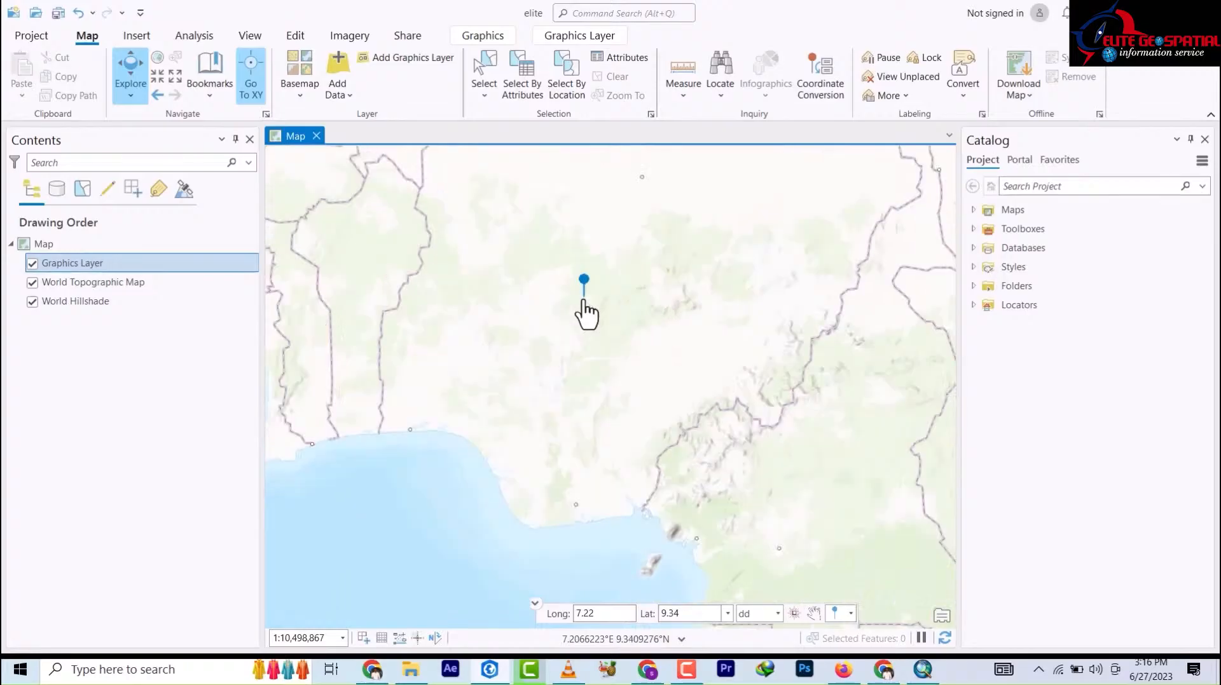
scroll(585, 313, "up", 5)
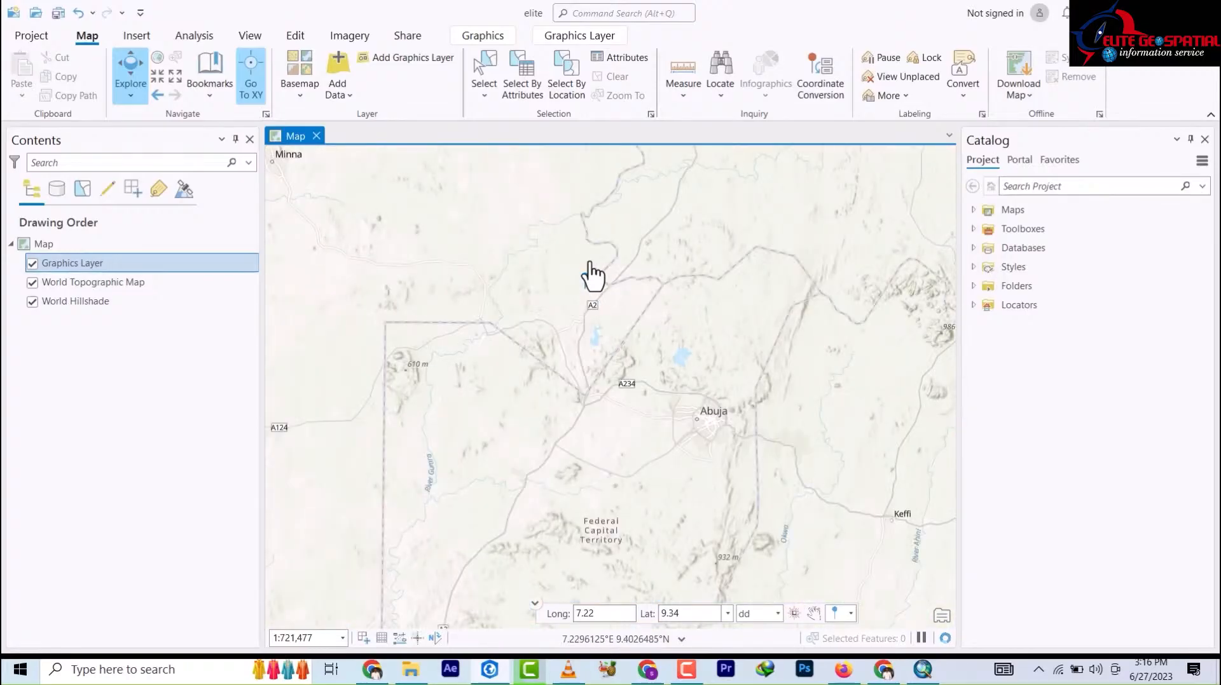
scroll(588, 274, "up", 3)
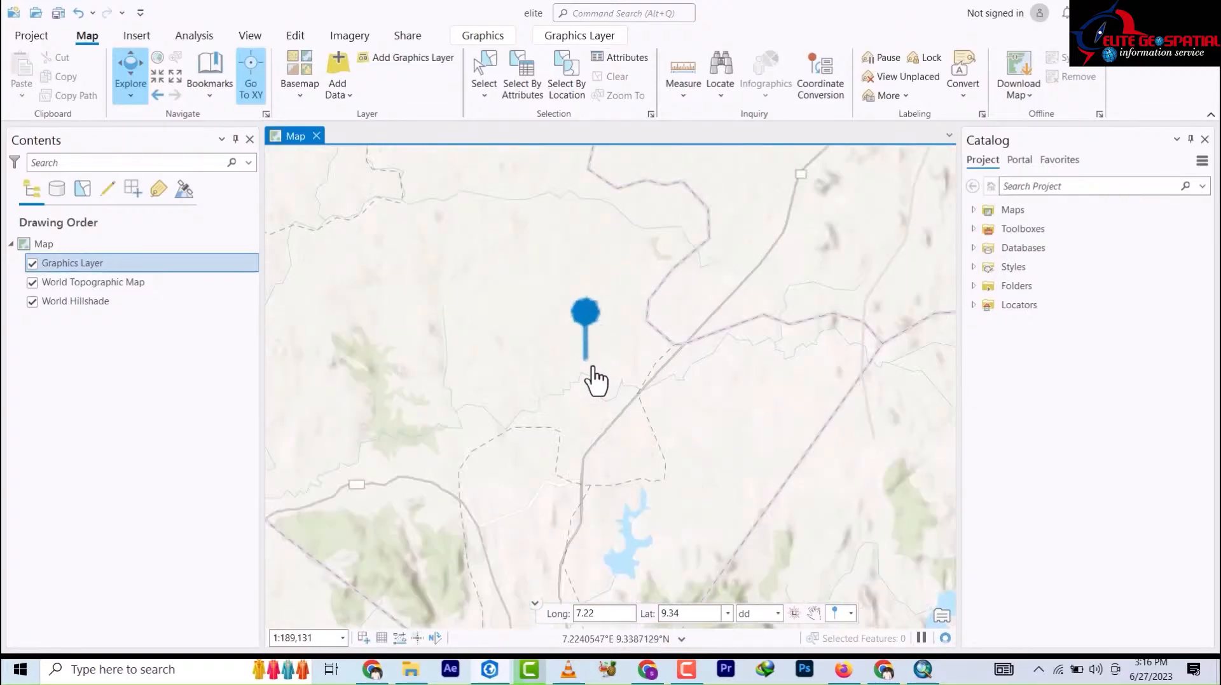
scroll(582, 356, "up", 2)
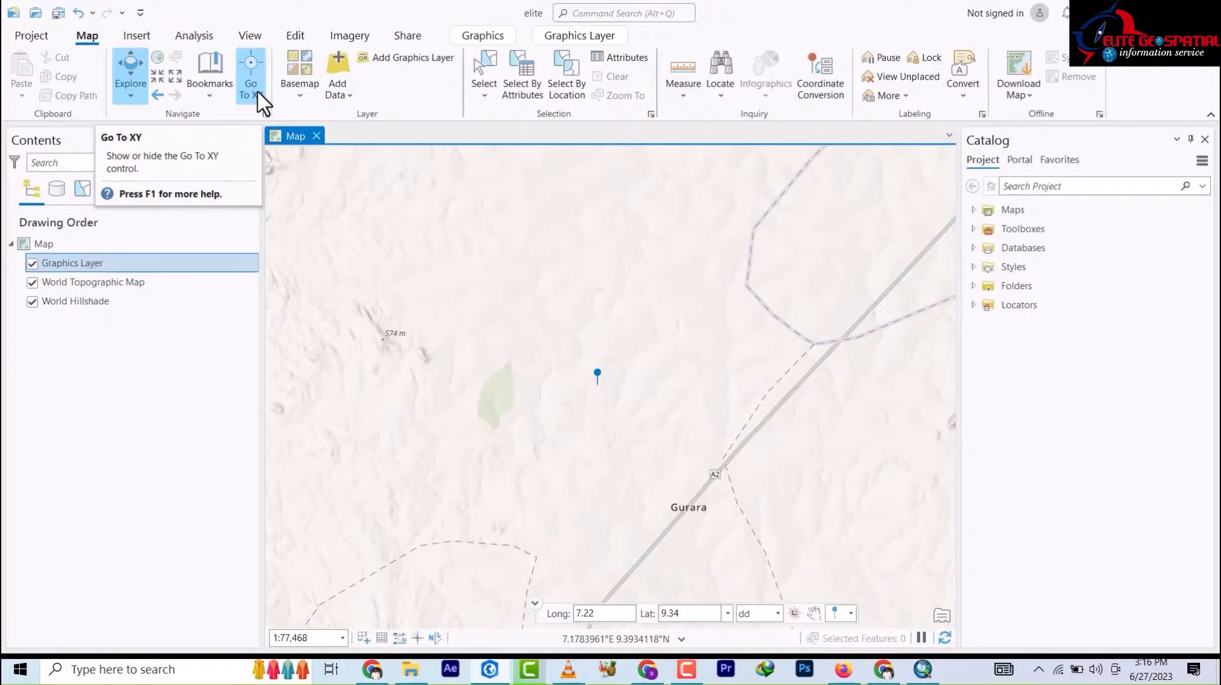
- Look through the available basemaps and switch the map's basemap to Imagery Hybrid
left_click(303, 106)
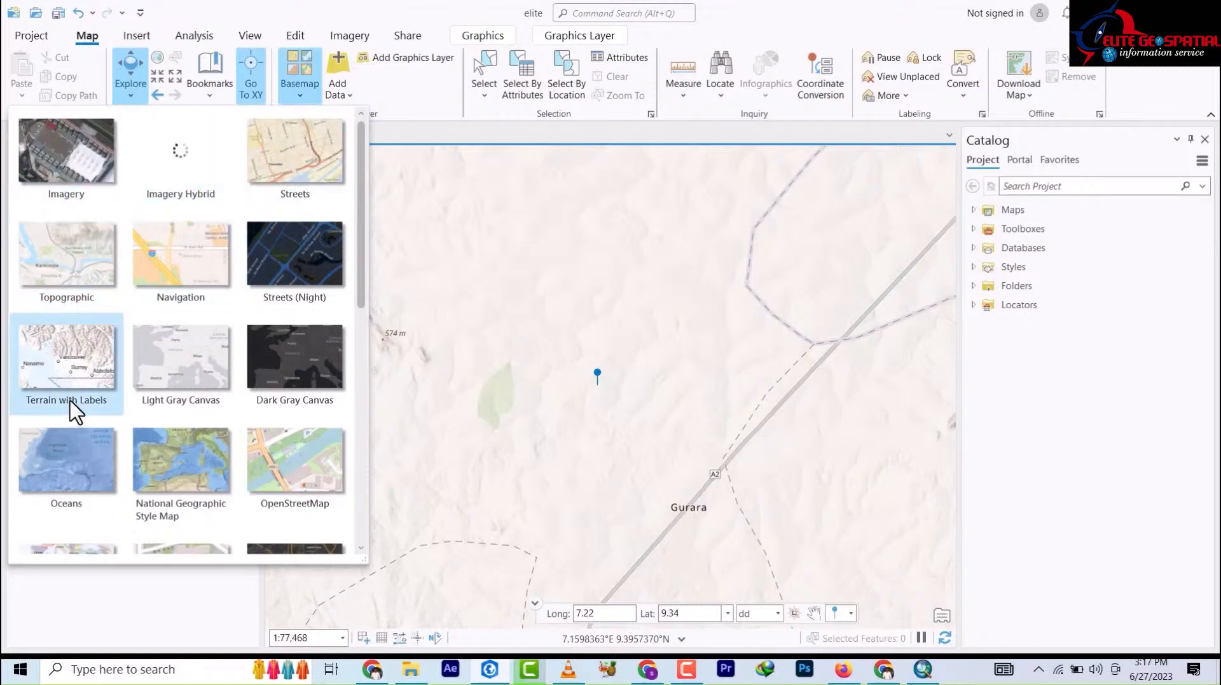
scroll(131, 461, "down", 3)
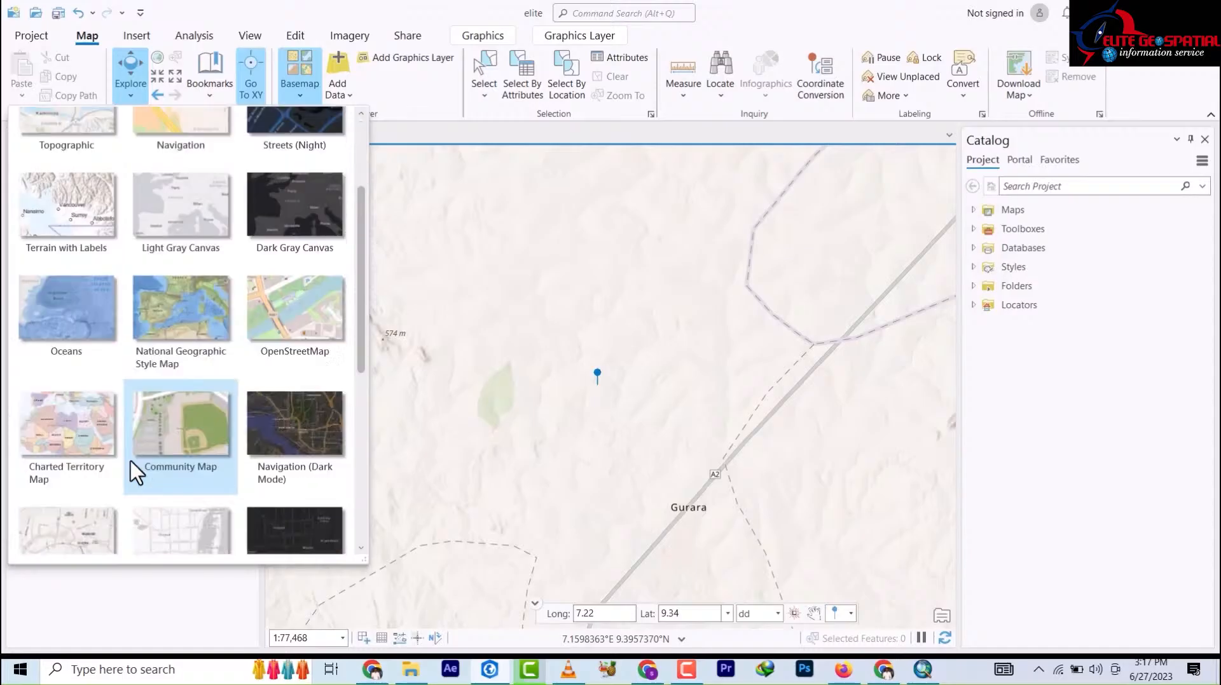
scroll(163, 423, "down", 10)
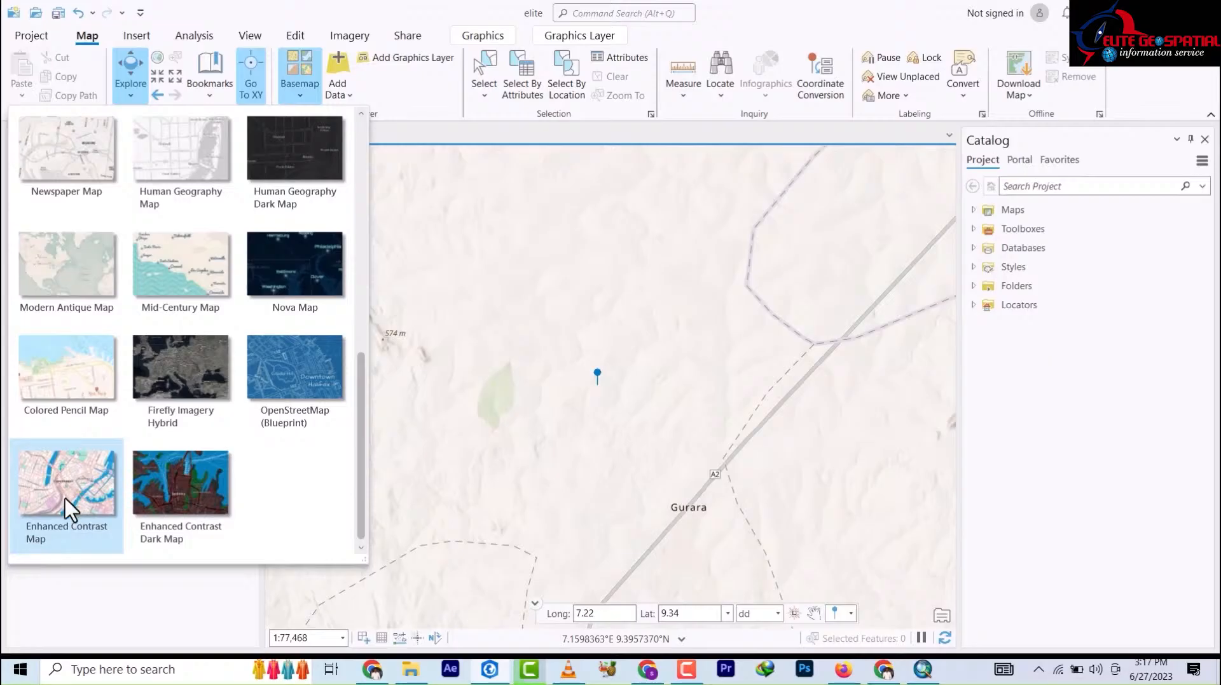
scroll(59, 512, "up", 10)
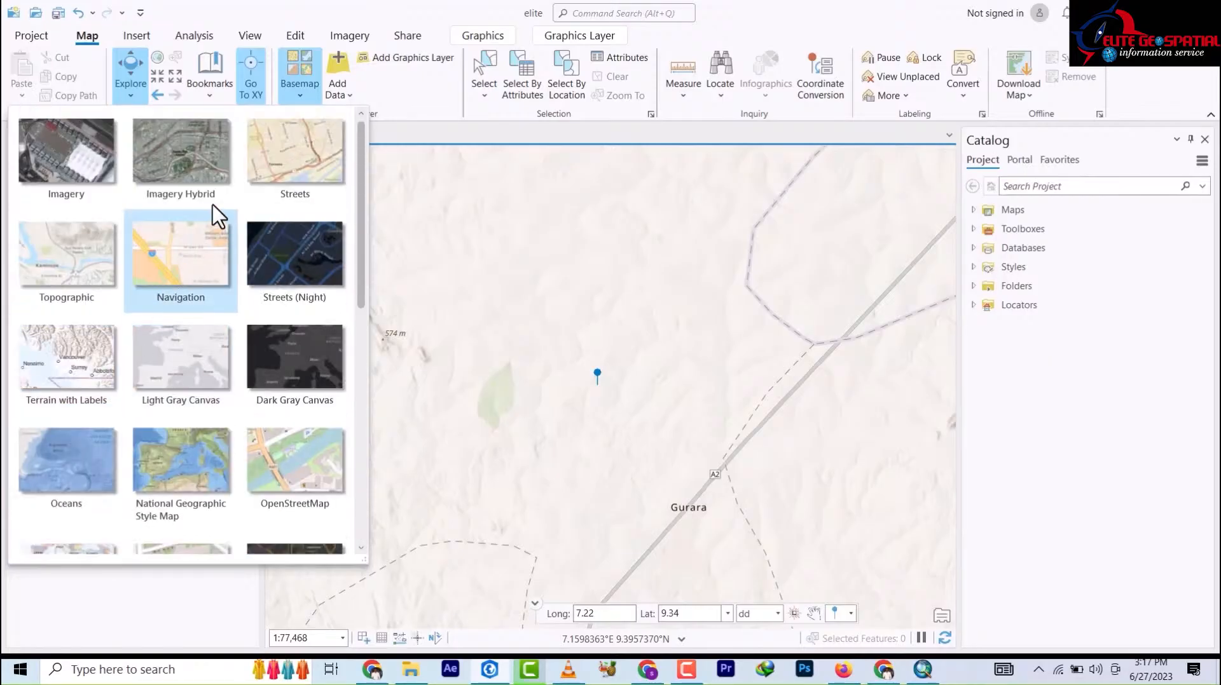
left_click(180, 159)
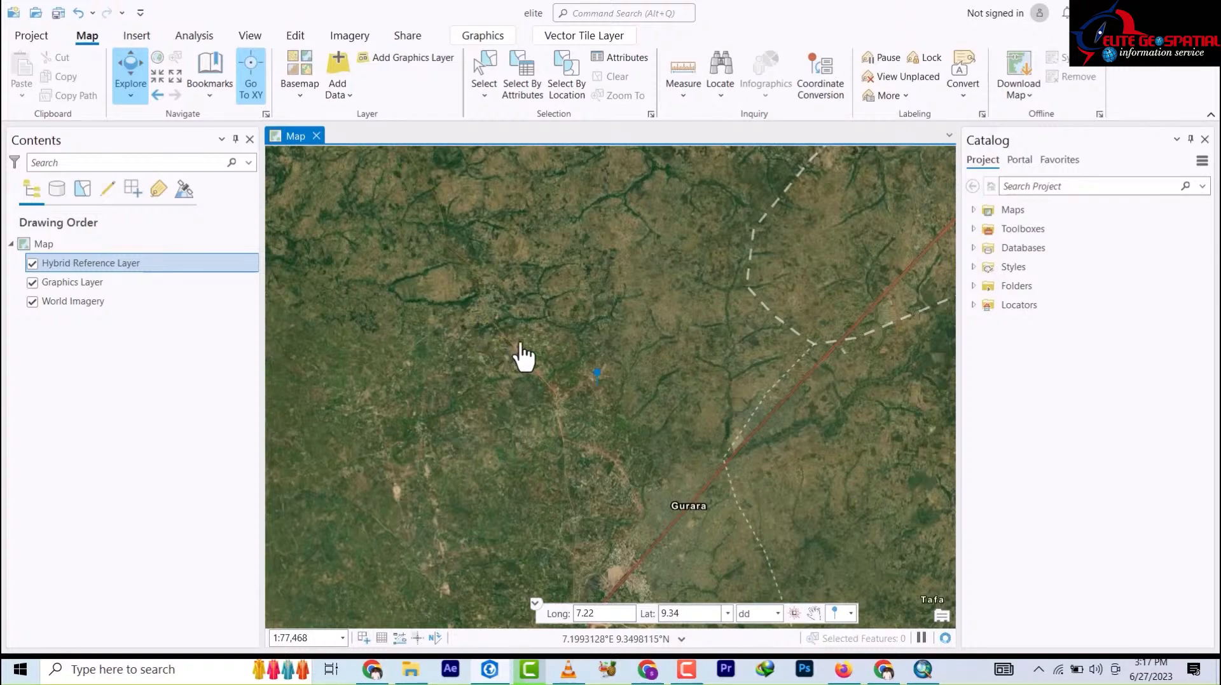
- Examine the hybrid imagery around the marked point and across Nigeria at different scales
scroll(520, 370, "down", 3)
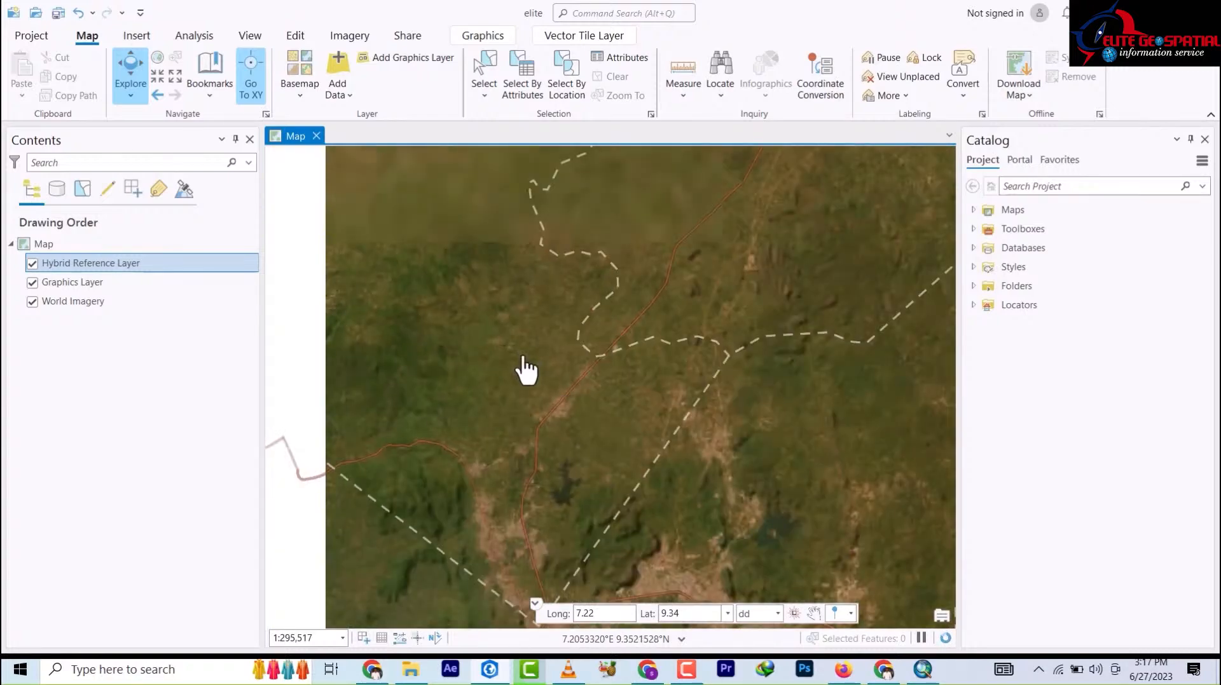
scroll(524, 374, "up", 10)
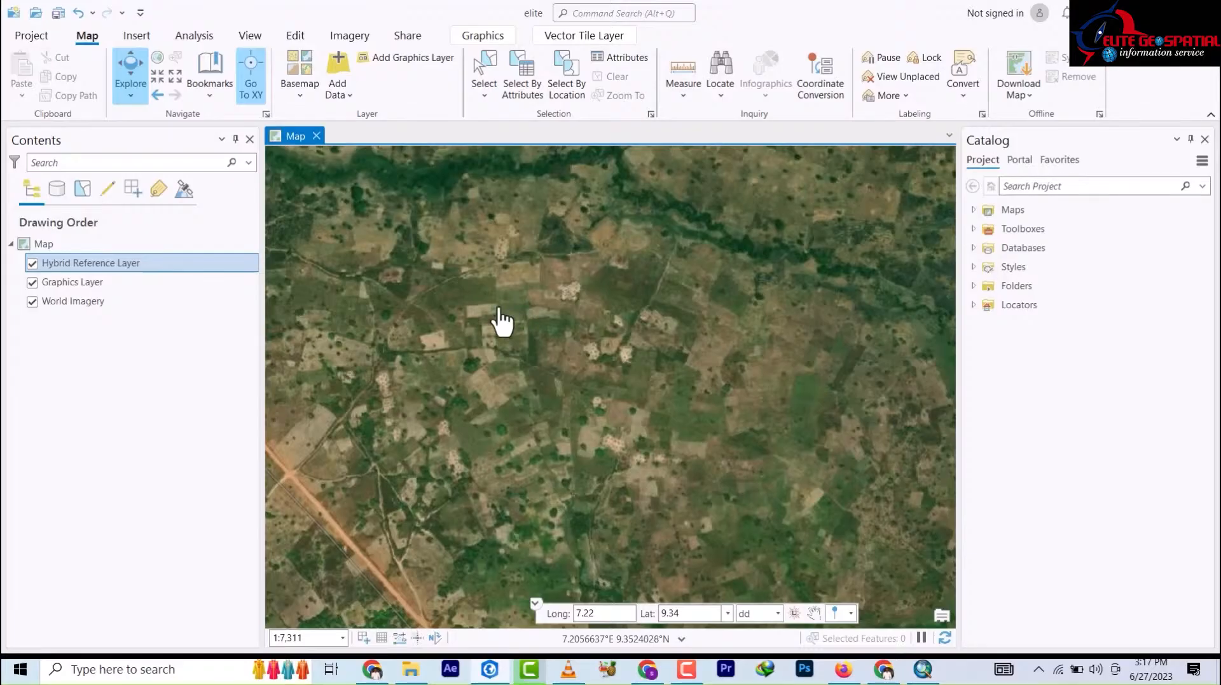
scroll(502, 317, "down", 10)
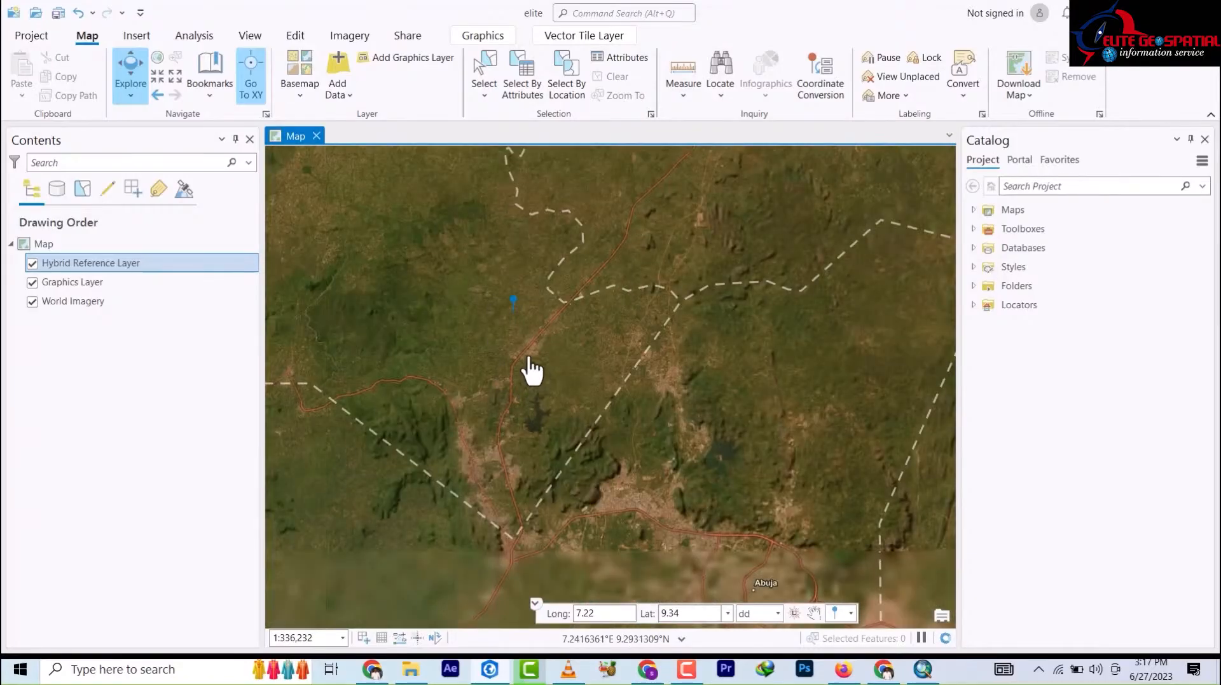
scroll(492, 356, "up", 6)
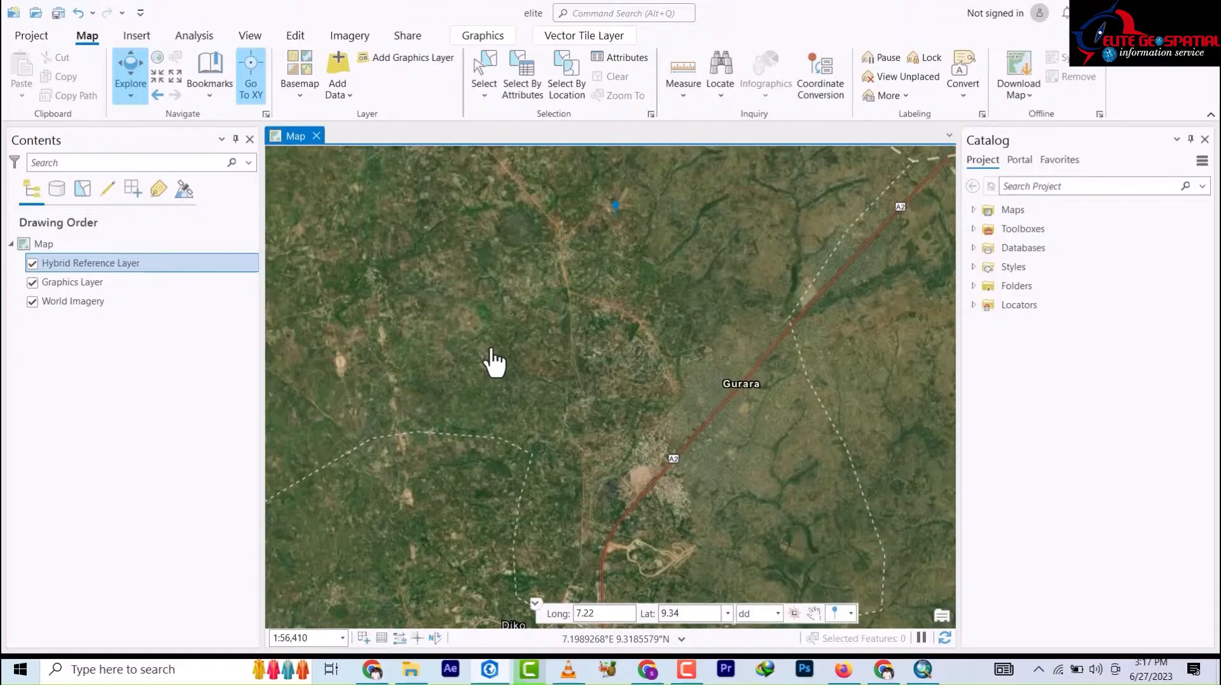
scroll(495, 360, "down", 10)
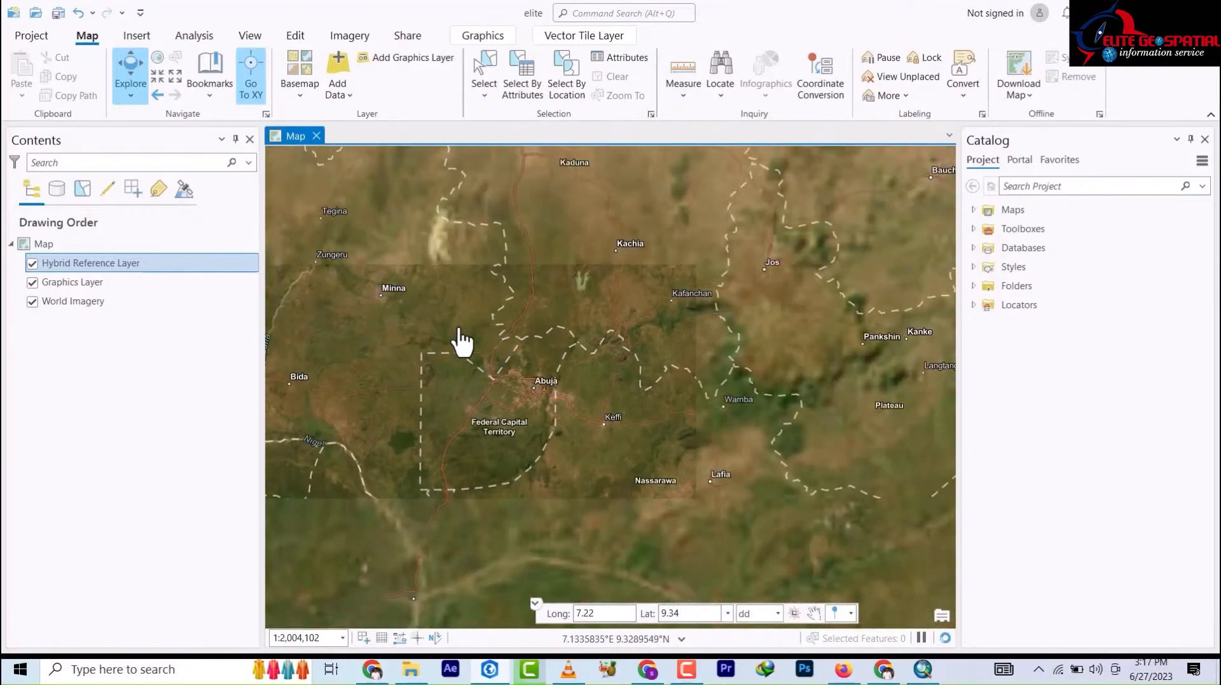
scroll(490, 337, "down", 5)
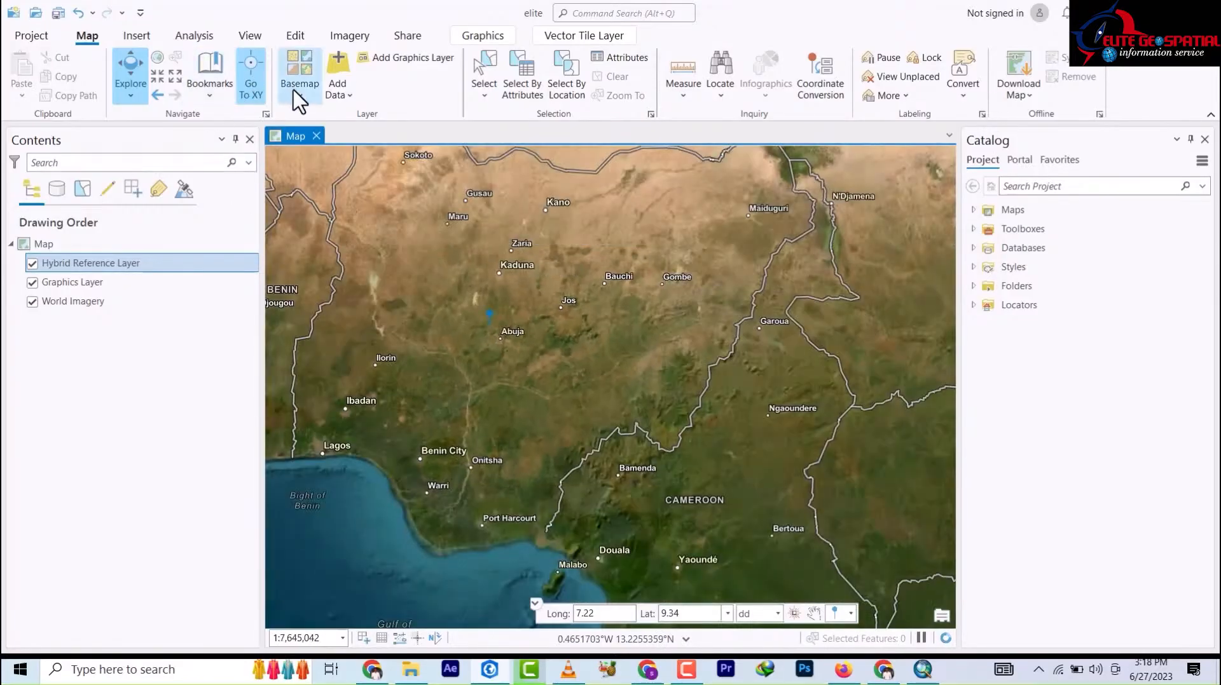
- Switch the map's basemap from Imagery Hybrid to OpenStreetMap
left_click(305, 102)
scroll(295, 458, "down", 2)
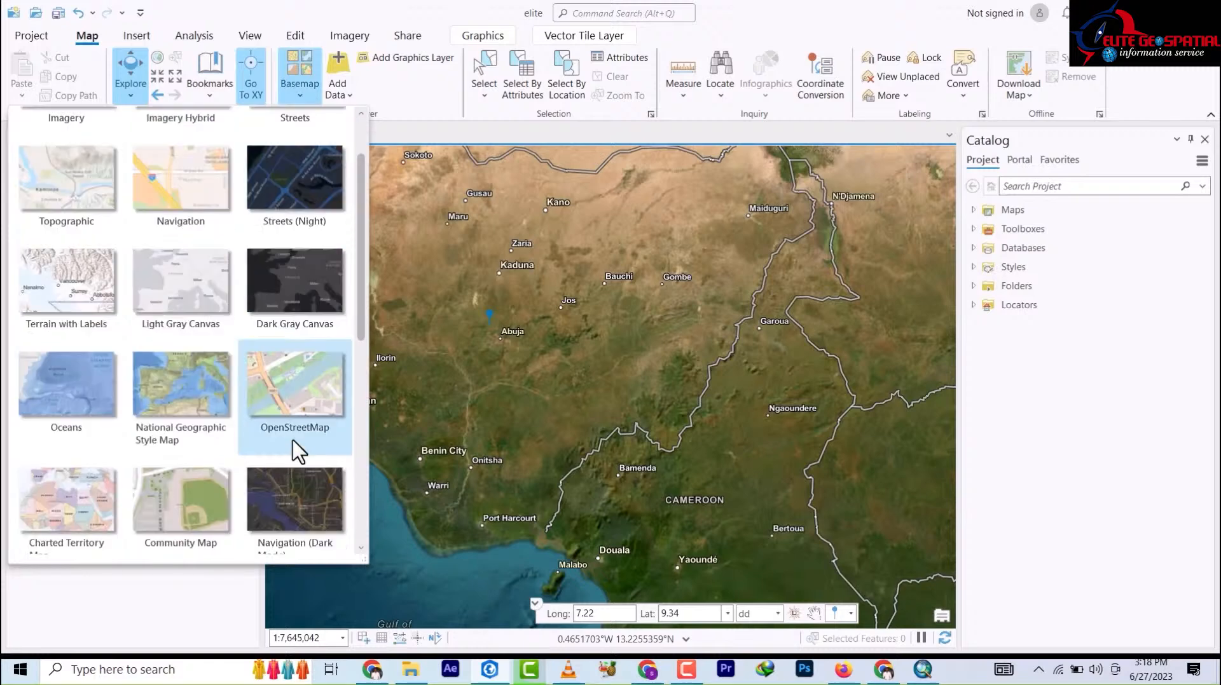
left_click(293, 380)
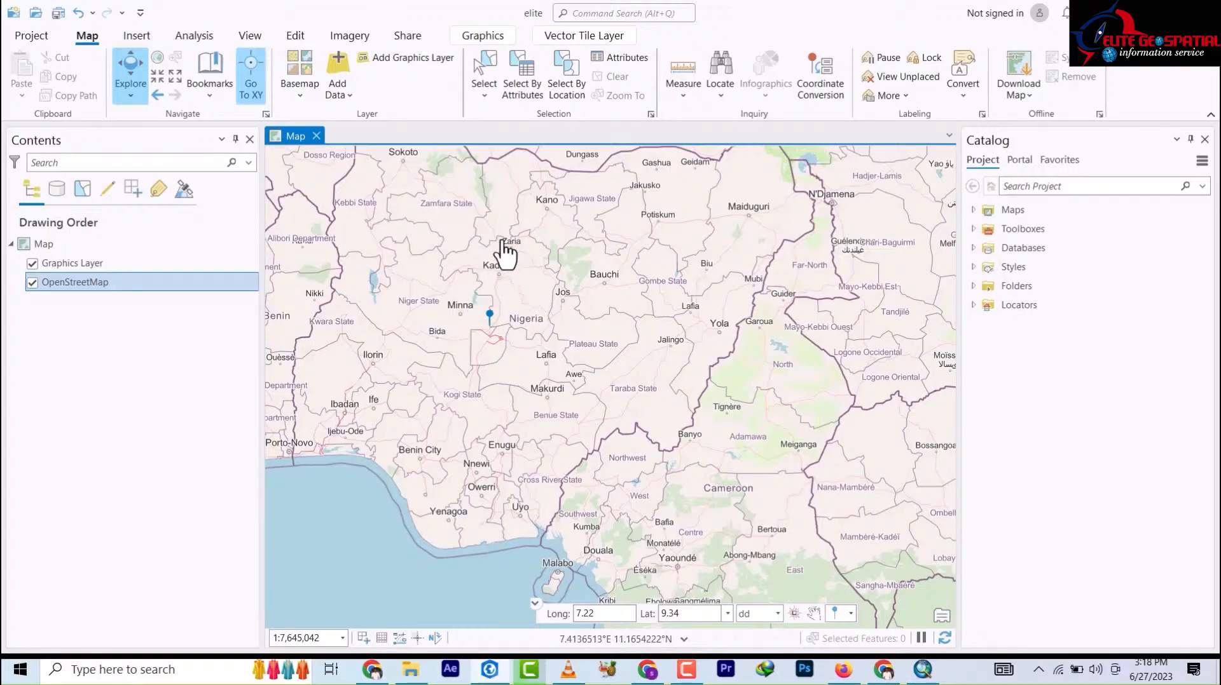
- Examine the OpenStreetMap roads and building footprints around Zaria, including Hanwa, GRA and Sokoto Road, at different scales
scroll(506, 250, "up", 3)
scroll(522, 299, "up", 10)
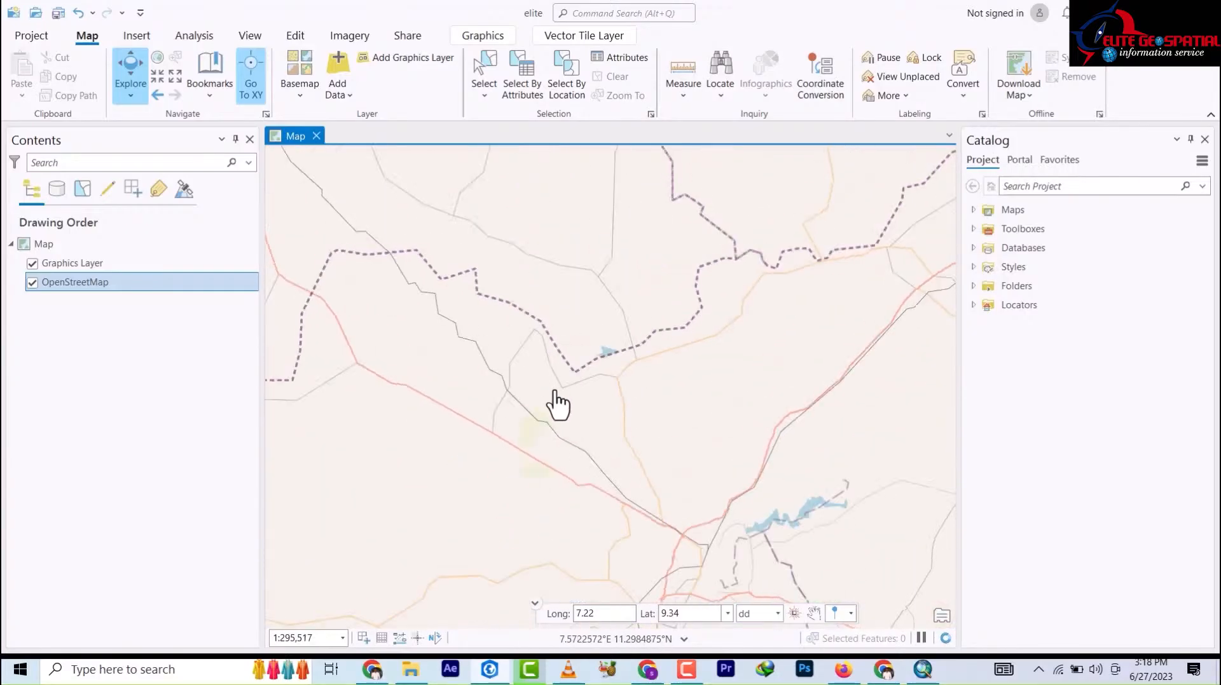
scroll(523, 365, "up", 8)
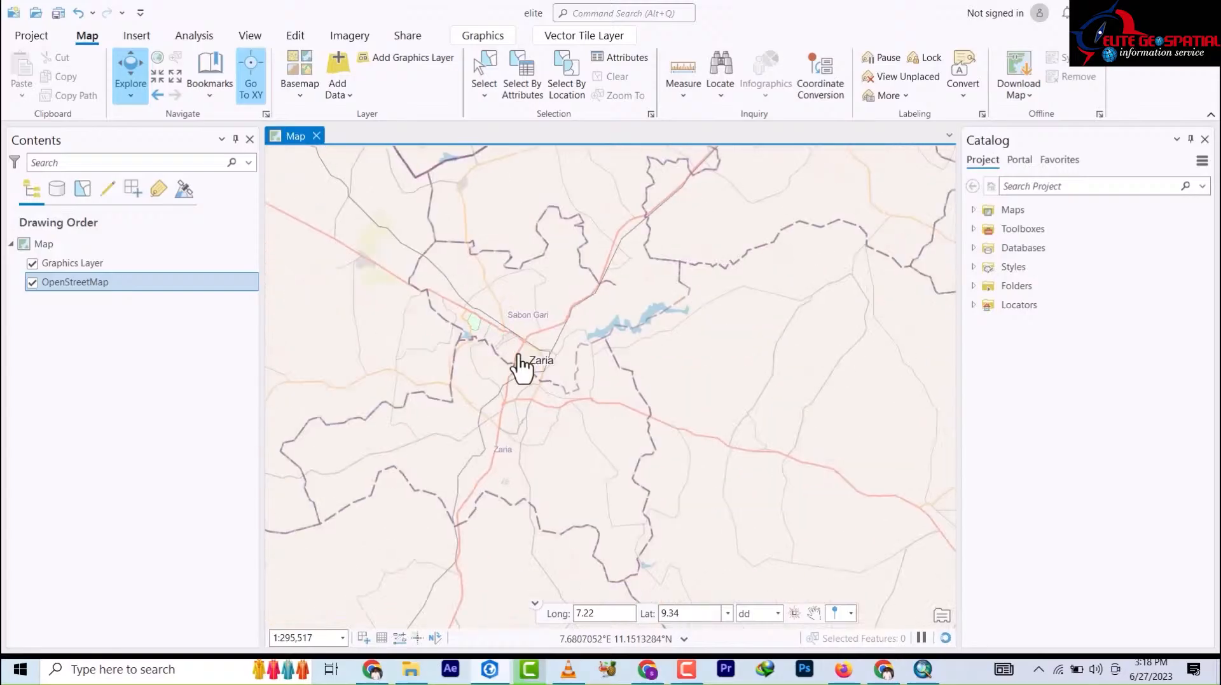
scroll(536, 371, "up", 3)
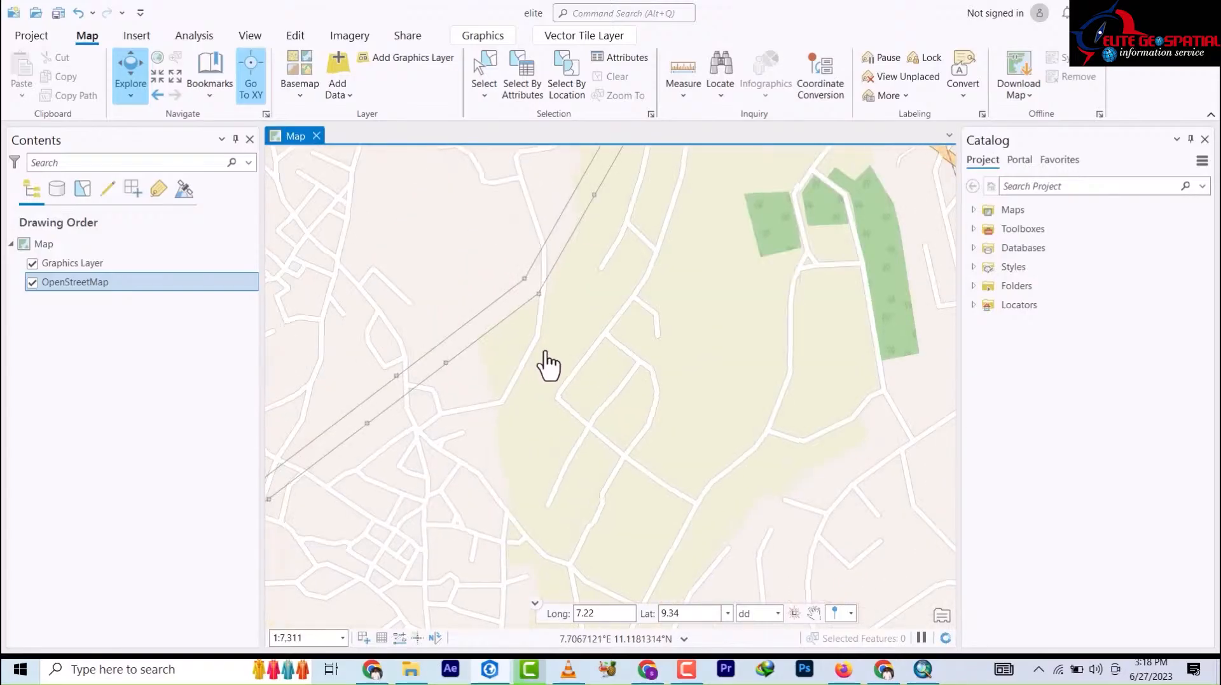
scroll(607, 349, "down", 3)
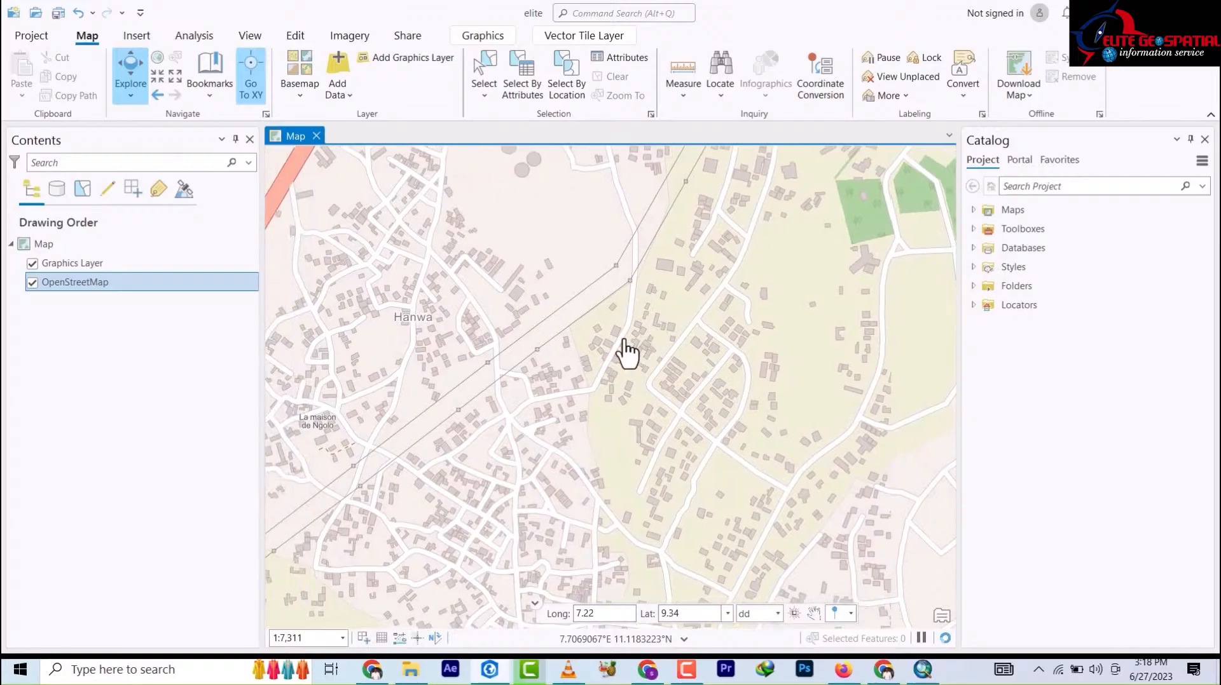
left_click_drag(594, 458, 573, 407)
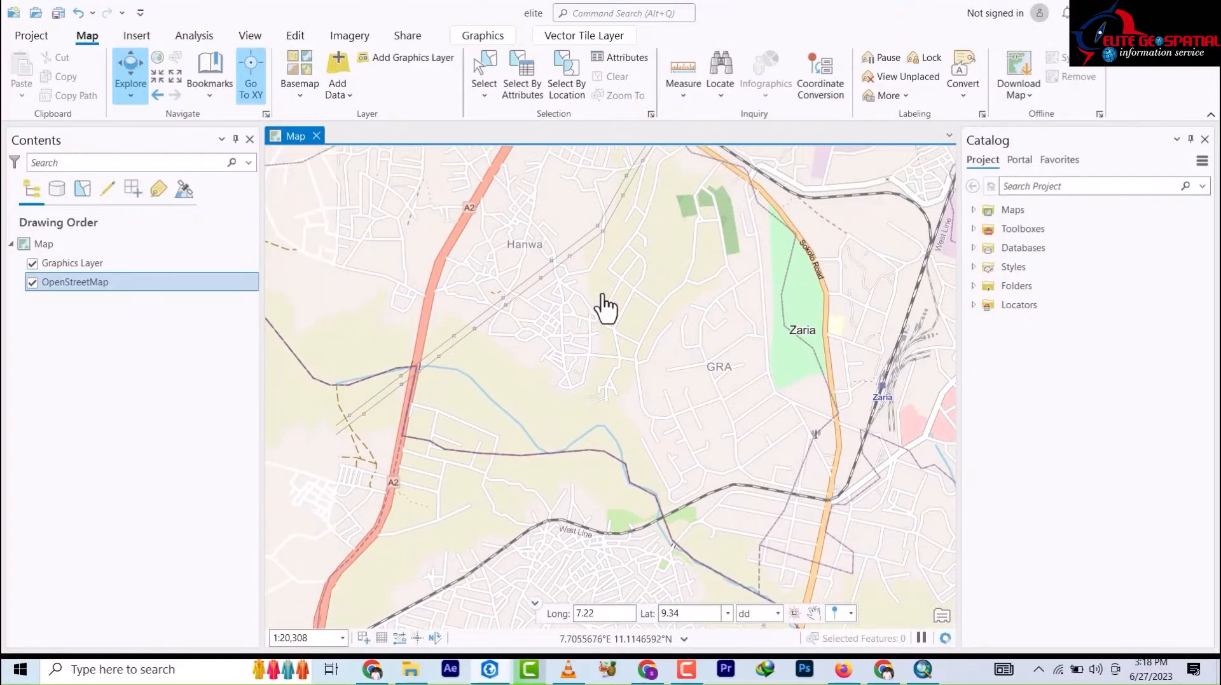
left_click_drag(605, 308, 482, 373)
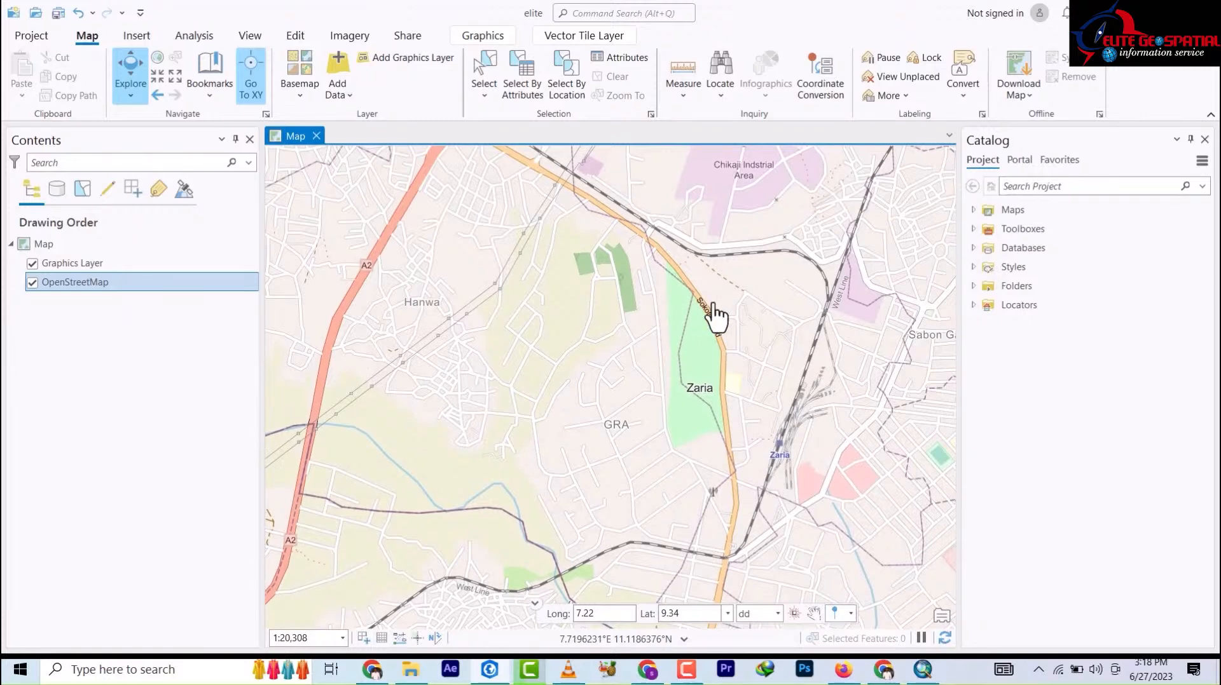
scroll(723, 310, "up", 3)
left_click_drag(686, 297, 703, 417)
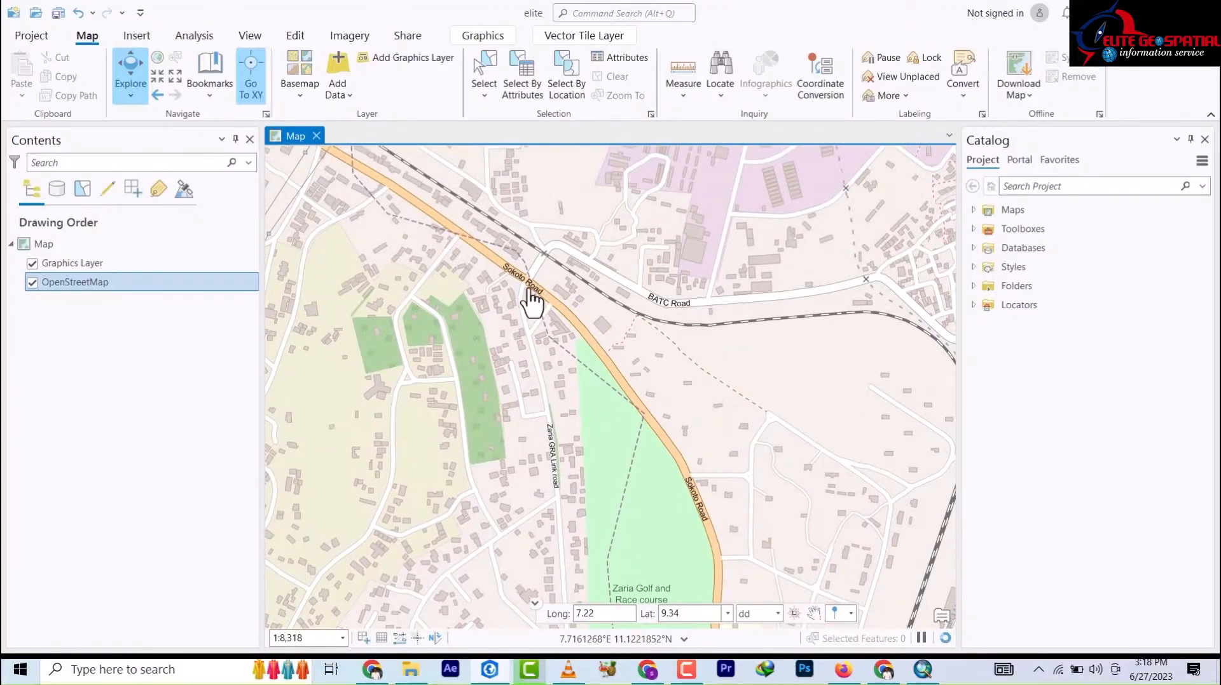
left_click_drag(639, 356, 648, 329)
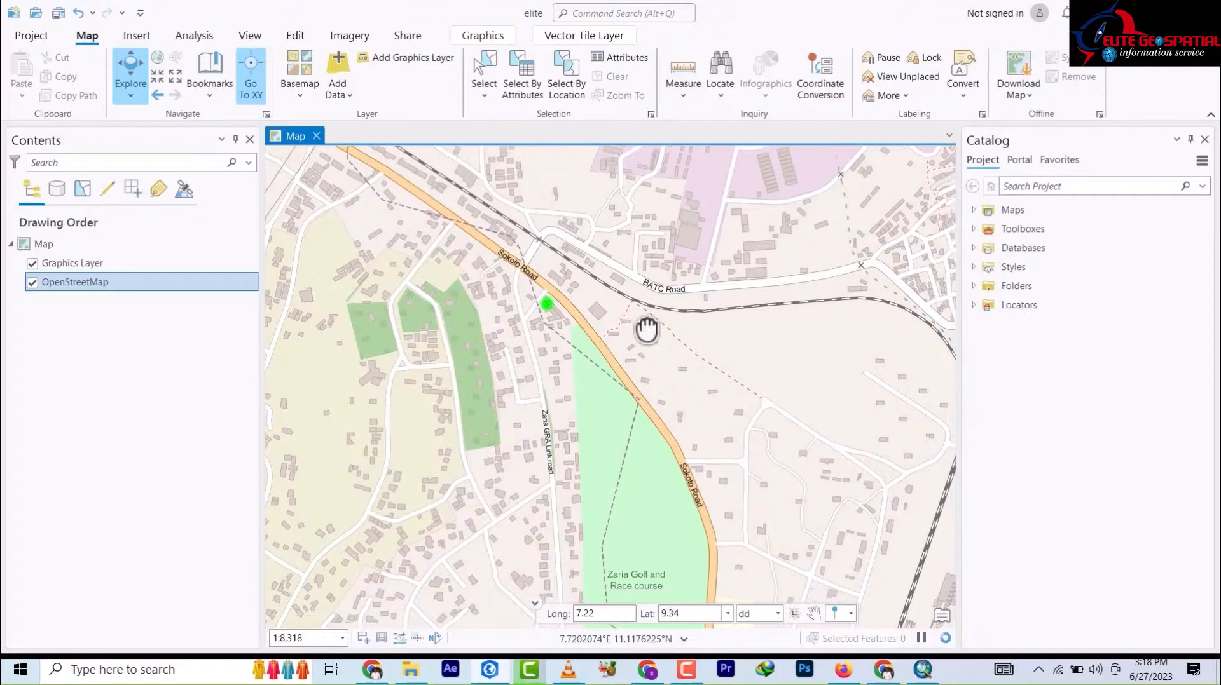
left_click_drag(678, 443, 661, 327)
left_click_drag(666, 393, 645, 312)
left_click_drag(641, 254, 655, 346)
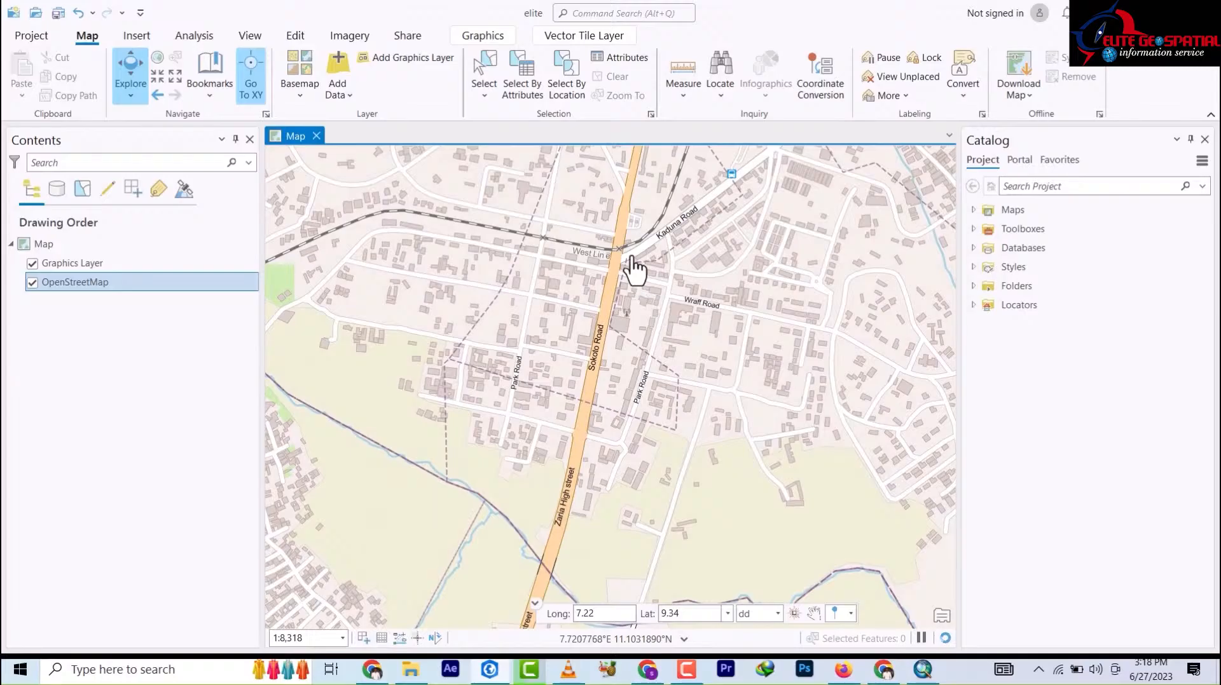
left_click_drag(655, 260, 666, 420)
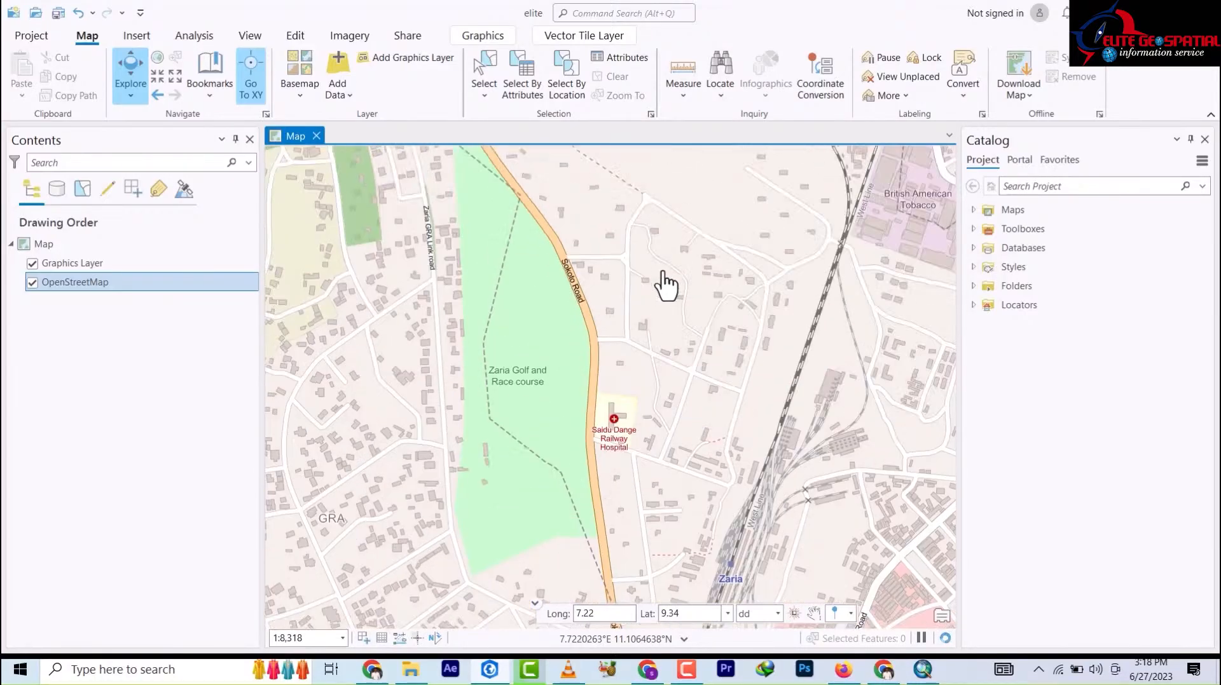
left_click_drag(659, 231, 658, 225)
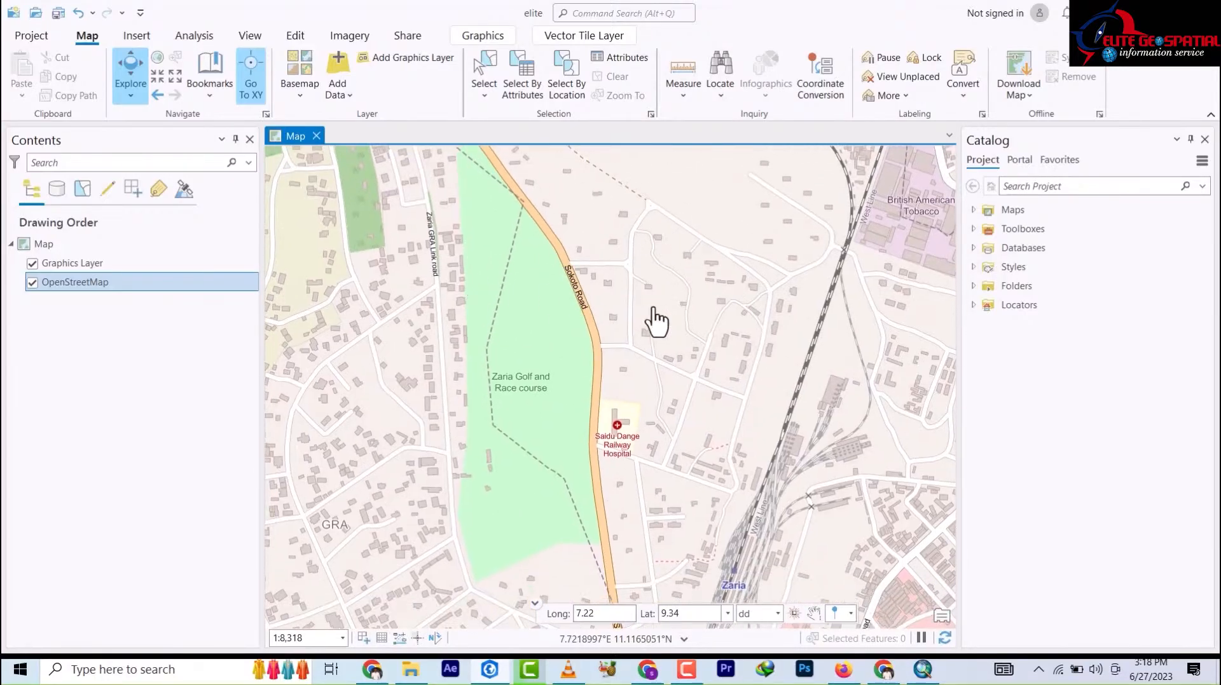
left_click_drag(628, 279, 678, 395)
left_click_drag(548, 198, 607, 260)
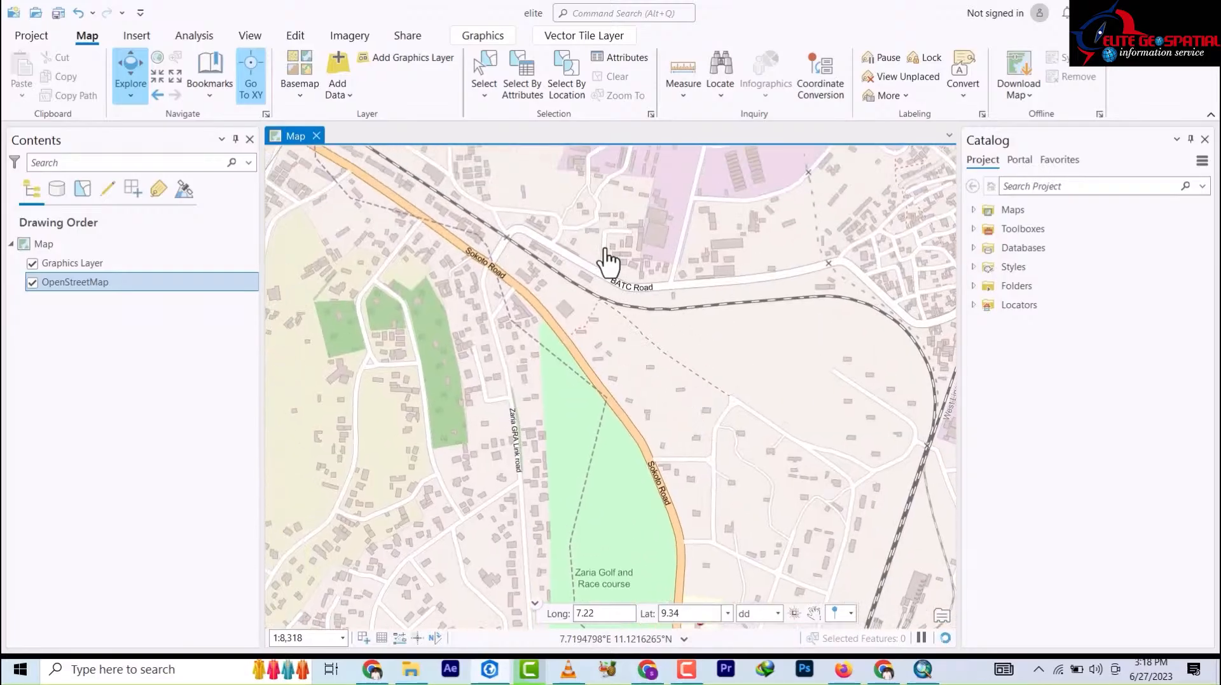
left_click_drag(533, 241, 595, 321)
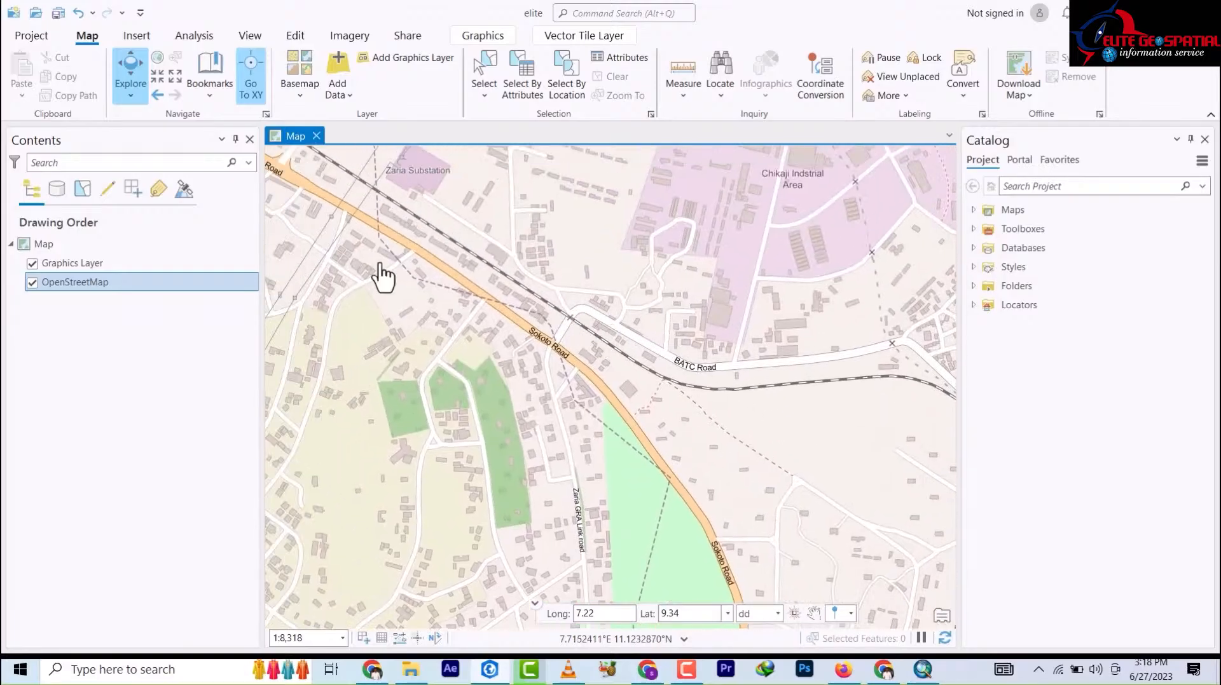
scroll(591, 278, "down", 4)
scroll(480, 240, "down", 3)
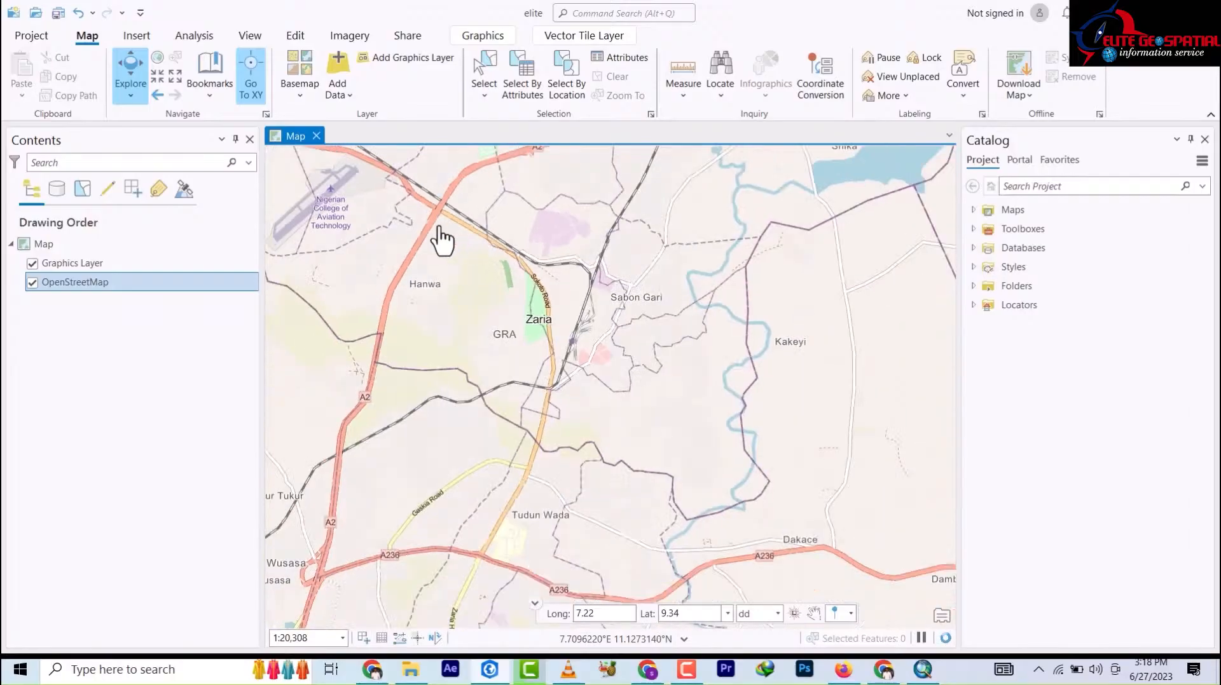
- Review the kinds of data that can be added, and add a second graphics layer to the map
left_click(349, 101)
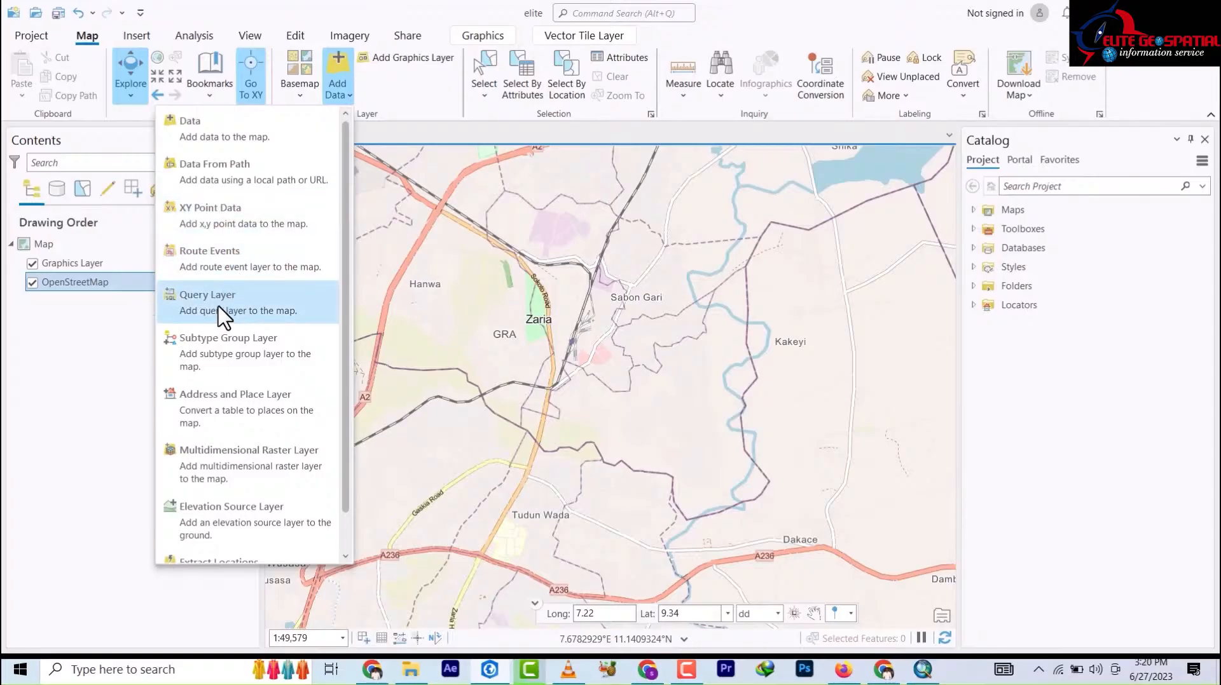
scroll(220, 360, "down", 1)
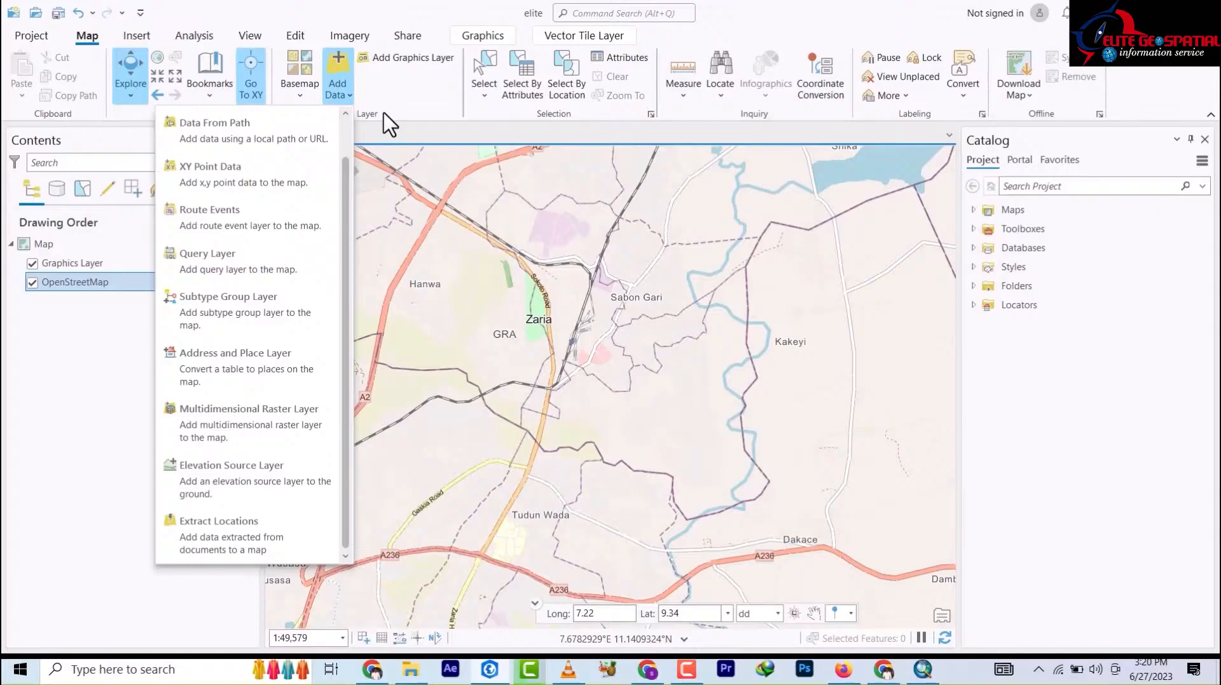
left_click(431, 103)
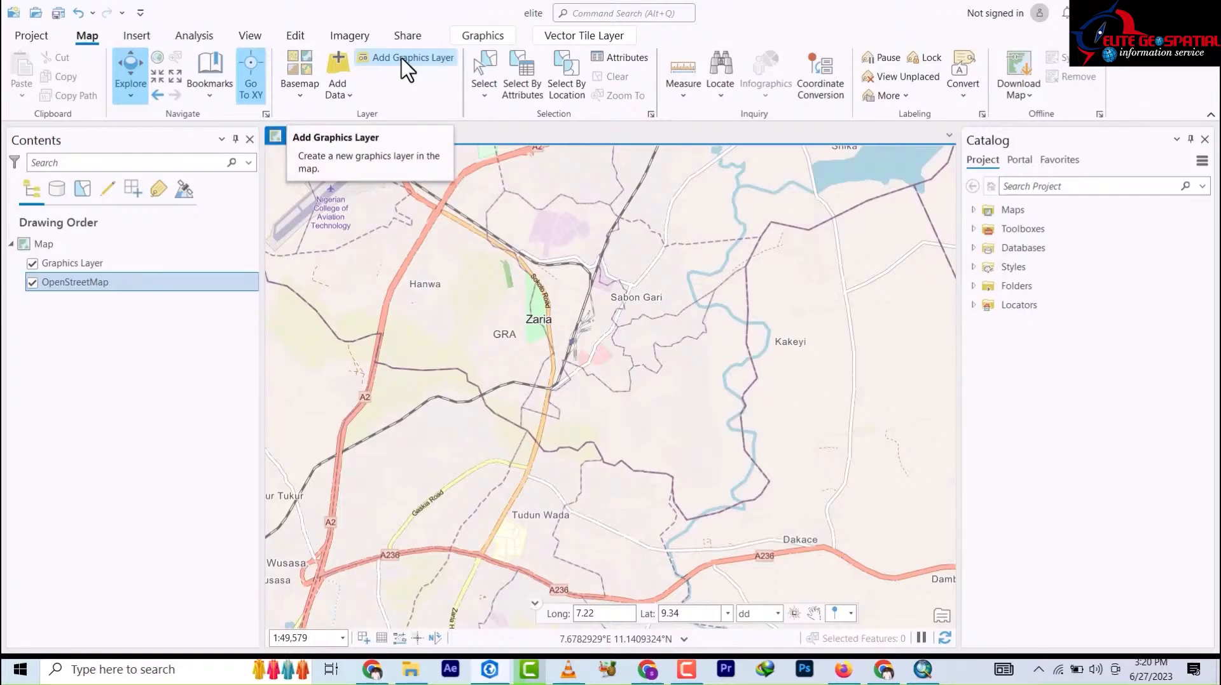
left_click(402, 58)
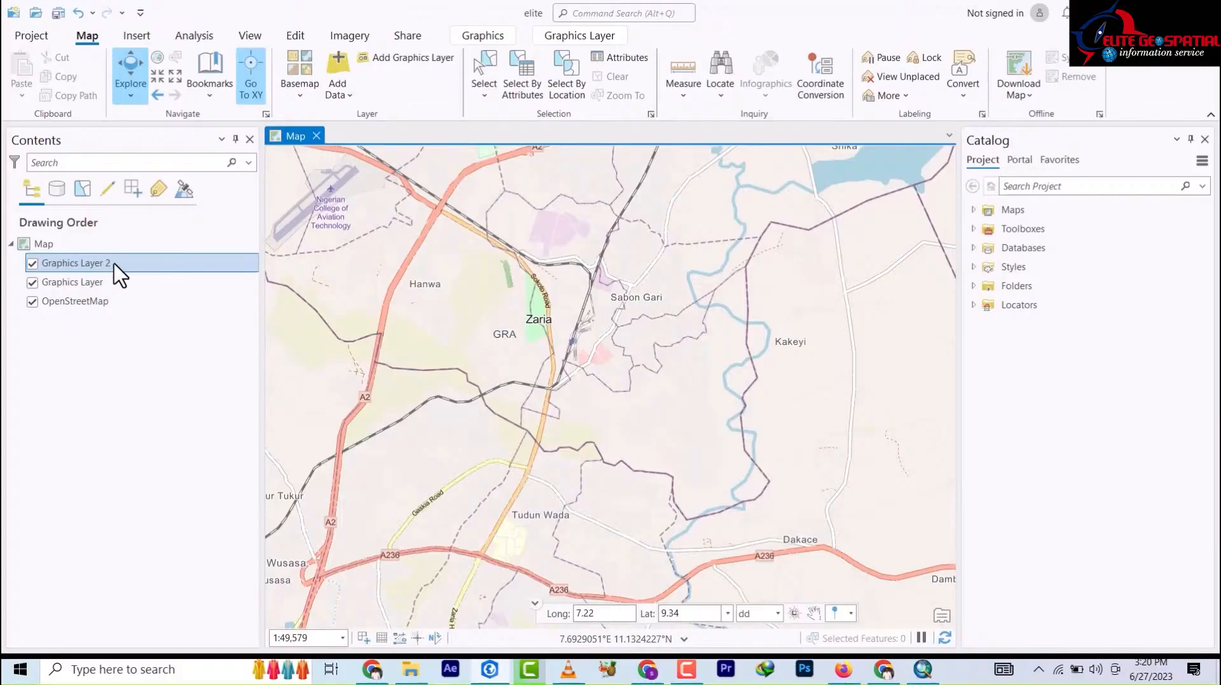
- Look through the available selection shapes and inspect the Select By Attributes dialog without selecting anything
left_click(488, 95)
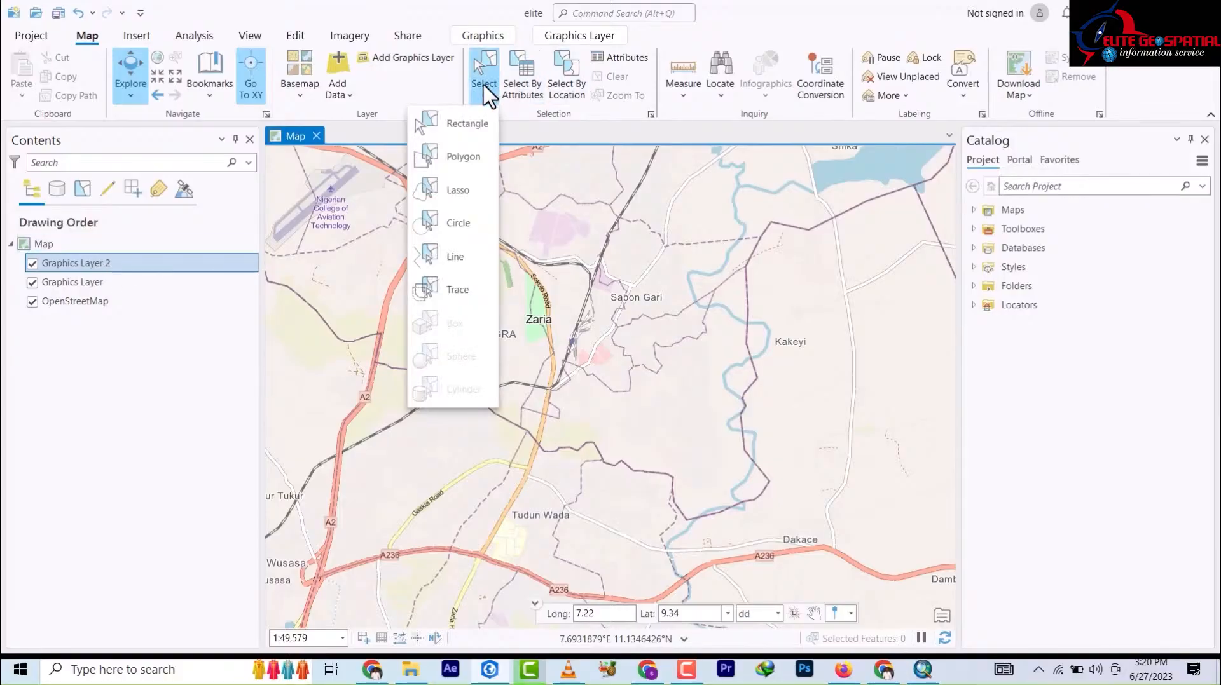
left_click(487, 89)
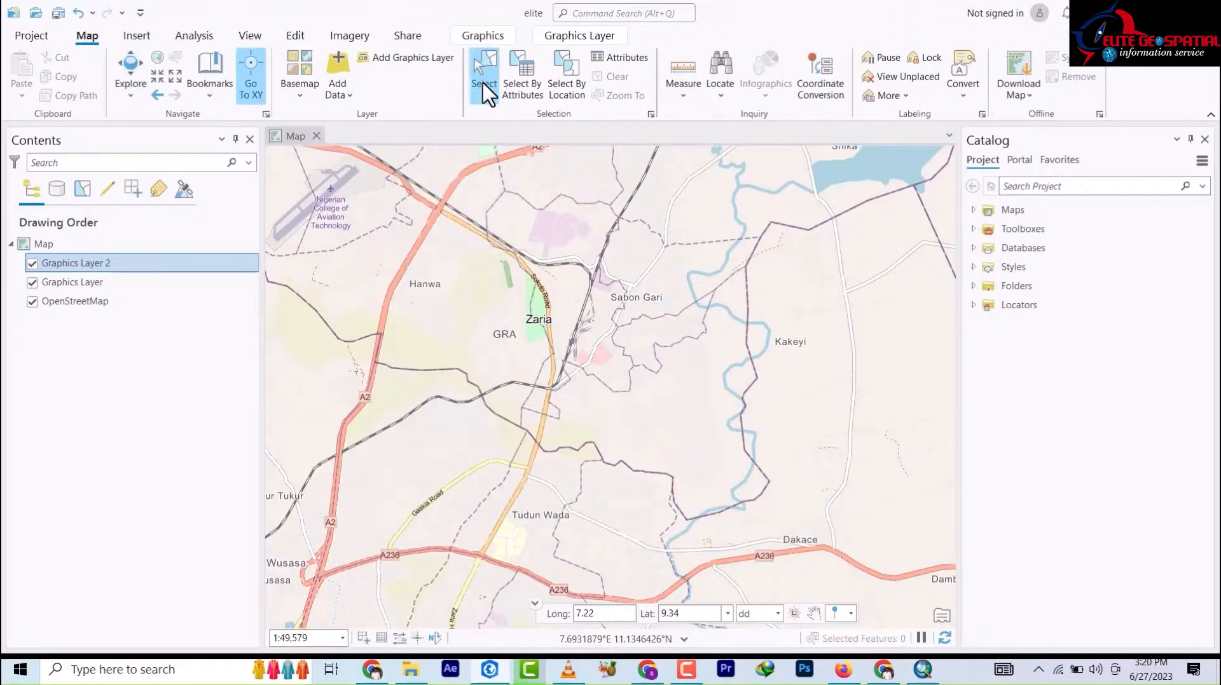
left_click(488, 97)
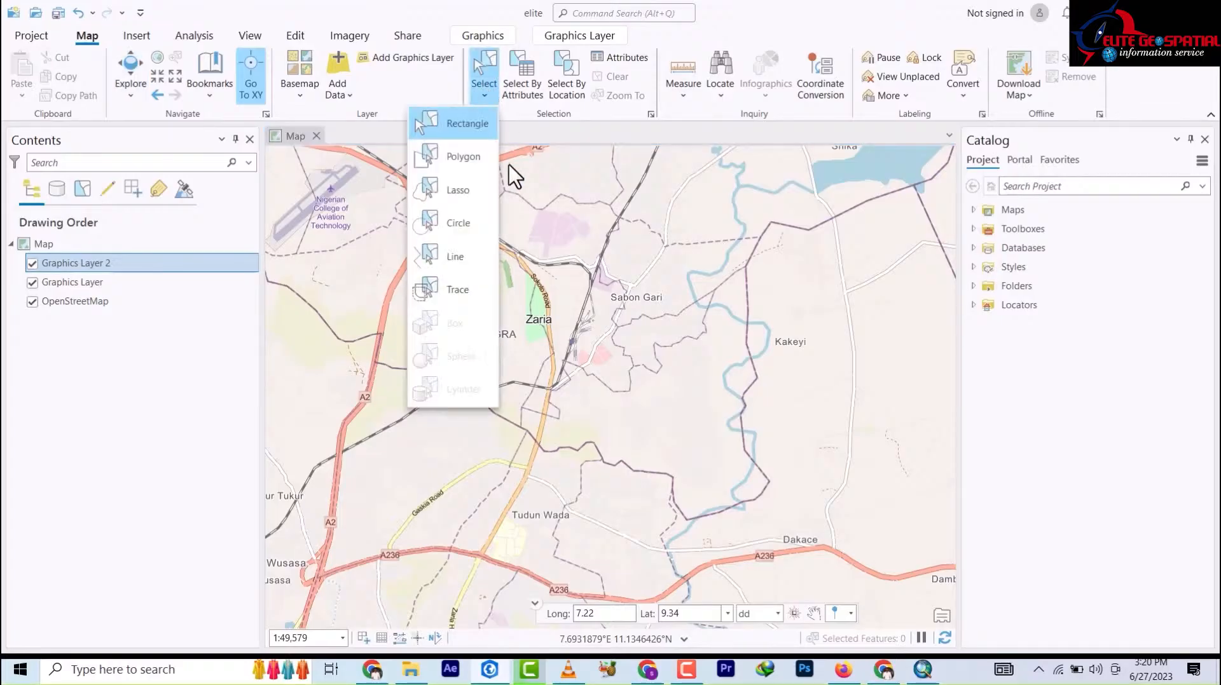
left_click(664, 312)
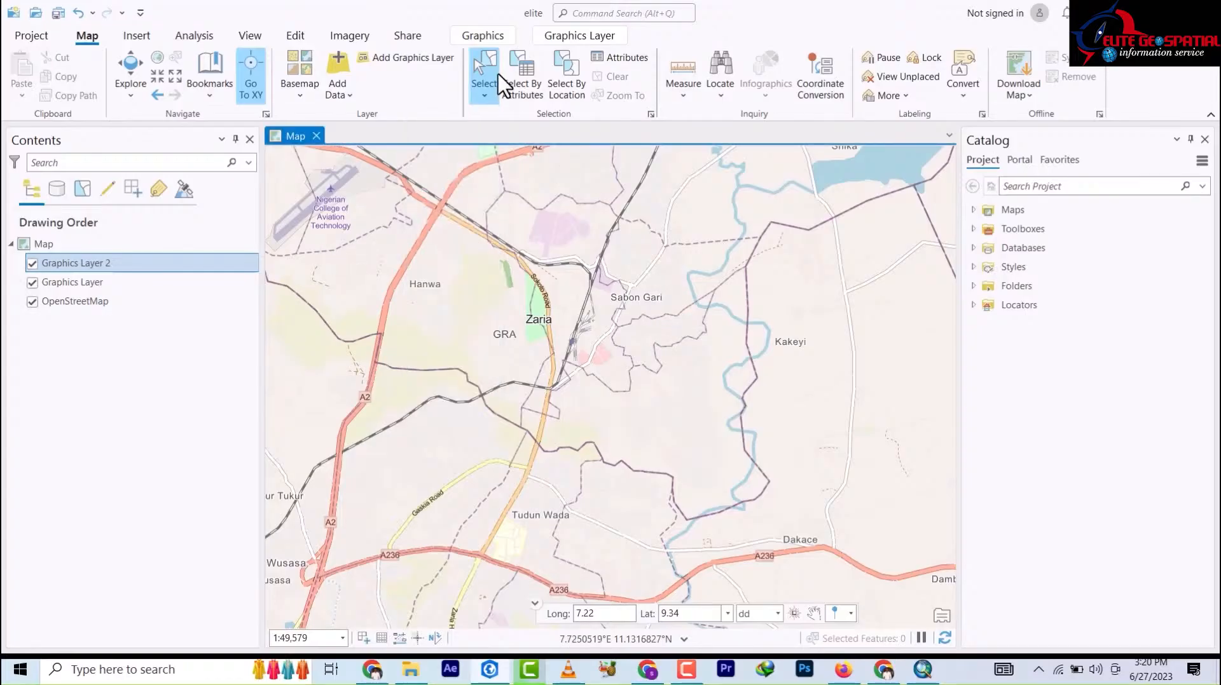
left_click(485, 96)
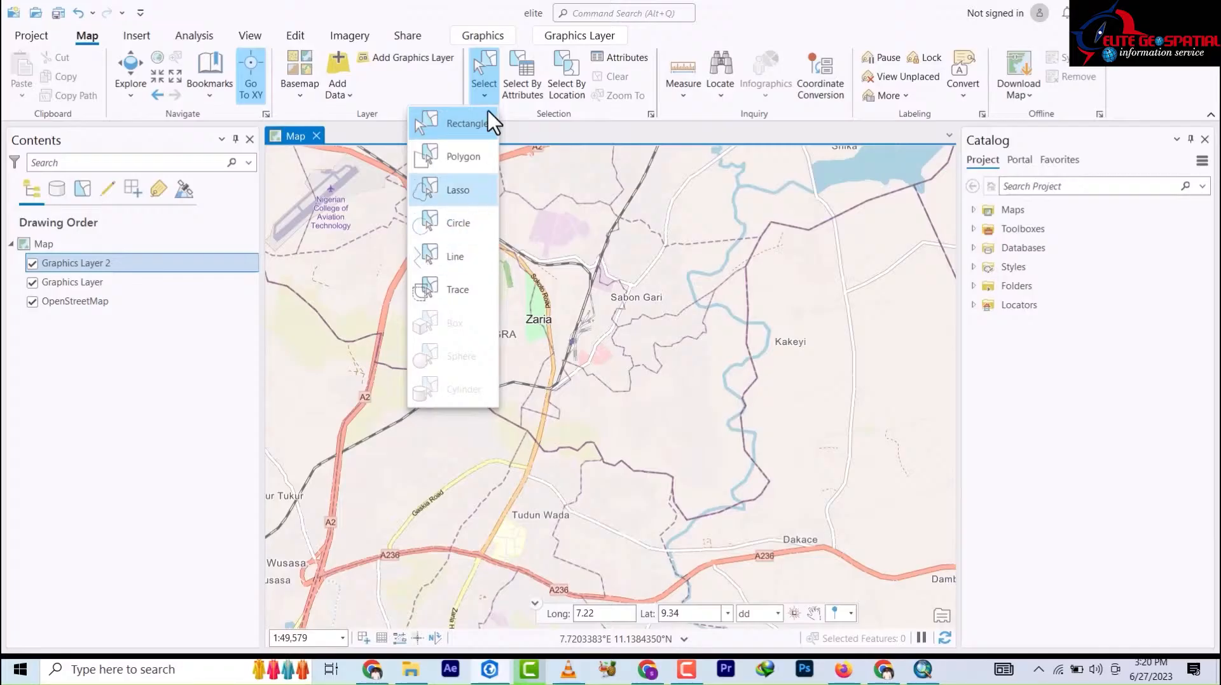
left_click(529, 92)
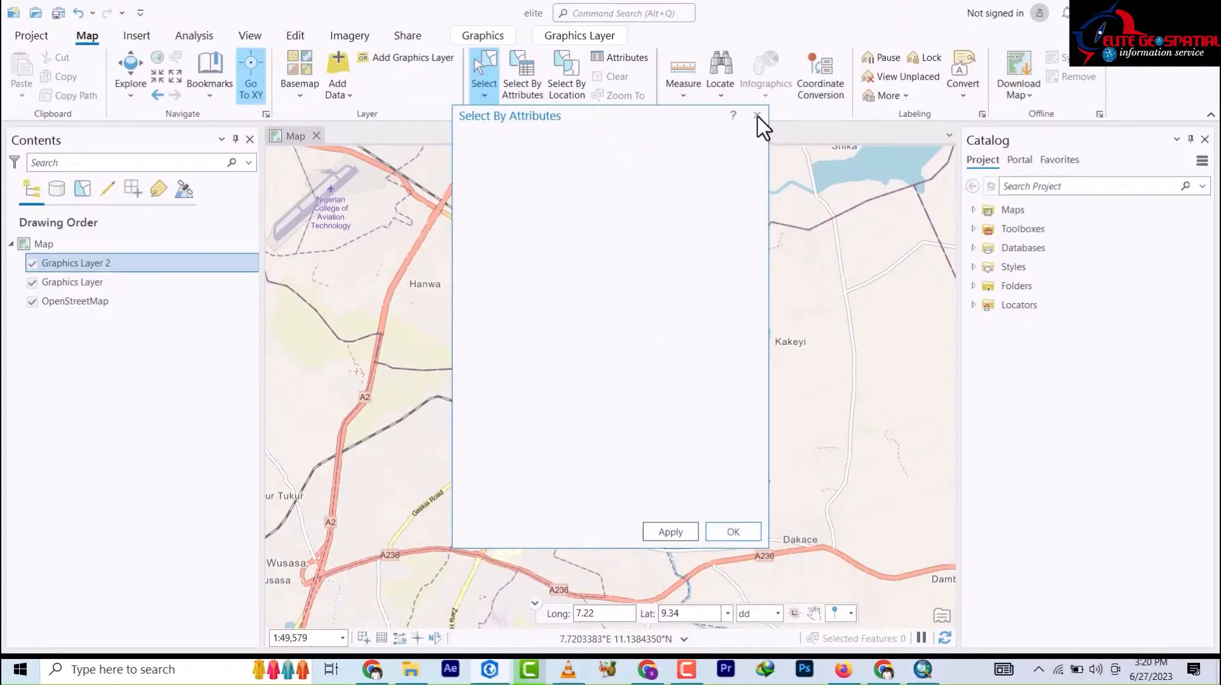
left_click(725, 532)
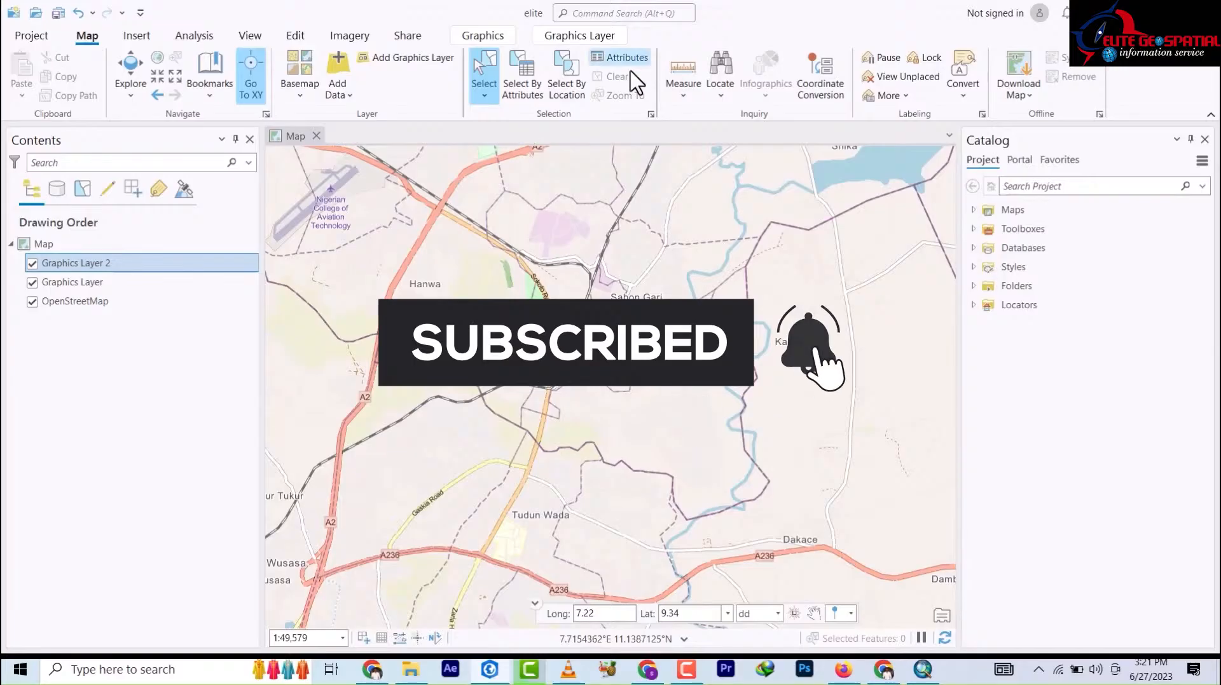
- Activate Measure Distance and locate the large reservoir north of New Bussa on the map
left_click(681, 100)
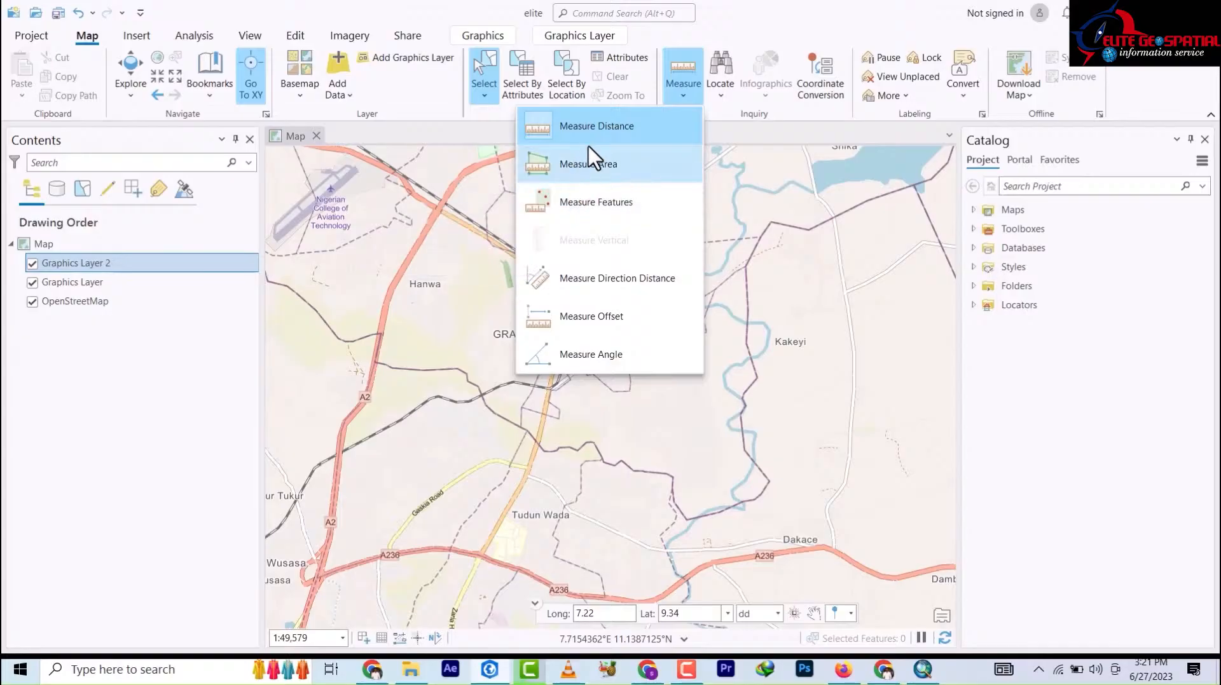
left_click(563, 139)
scroll(471, 305, "down", 10)
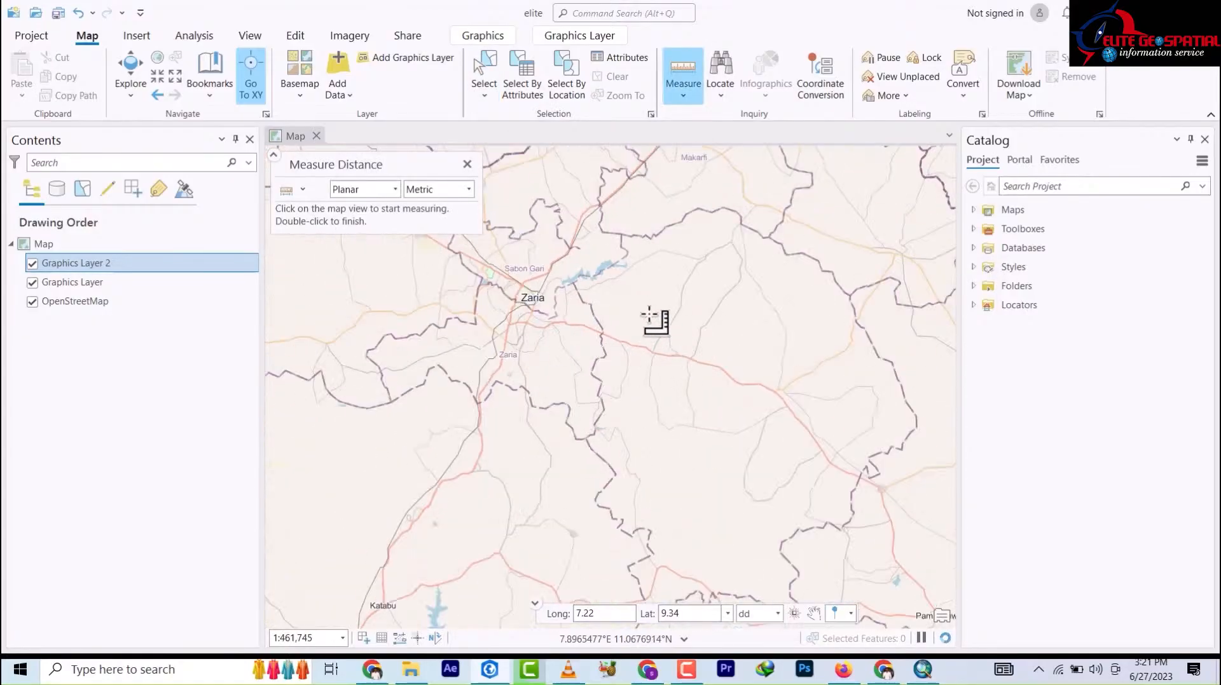
scroll(654, 321, "down", 10)
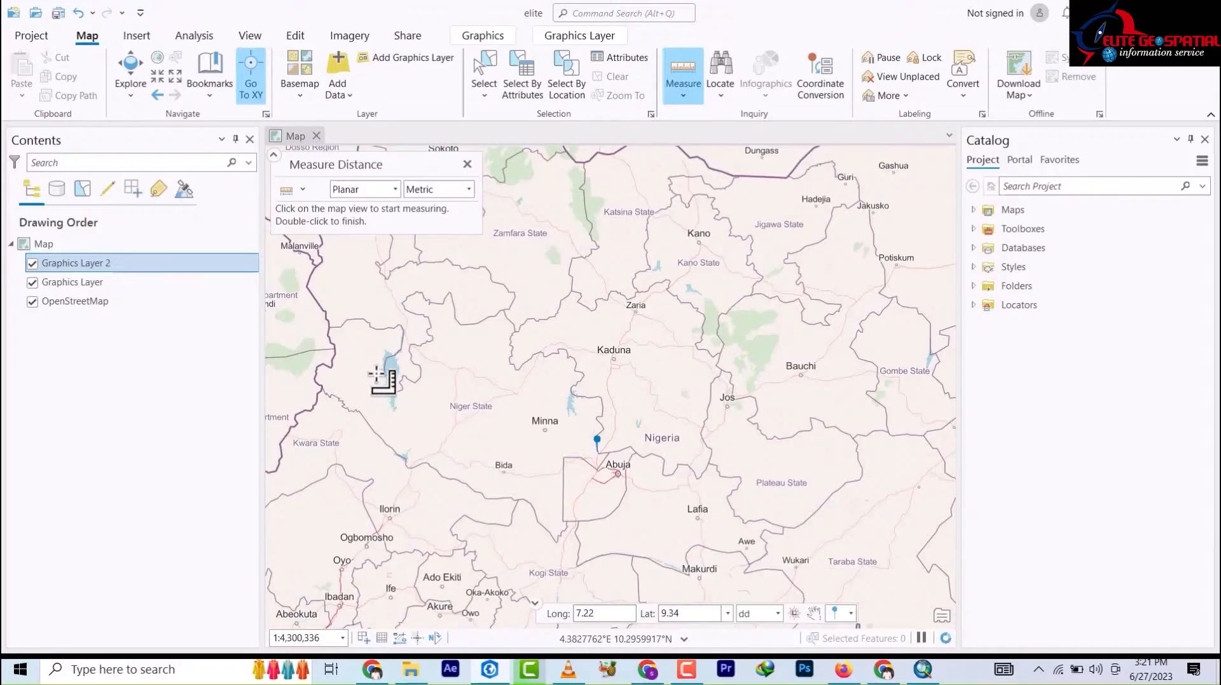
scroll(373, 384, "down", 10)
scroll(381, 406, "up", 20)
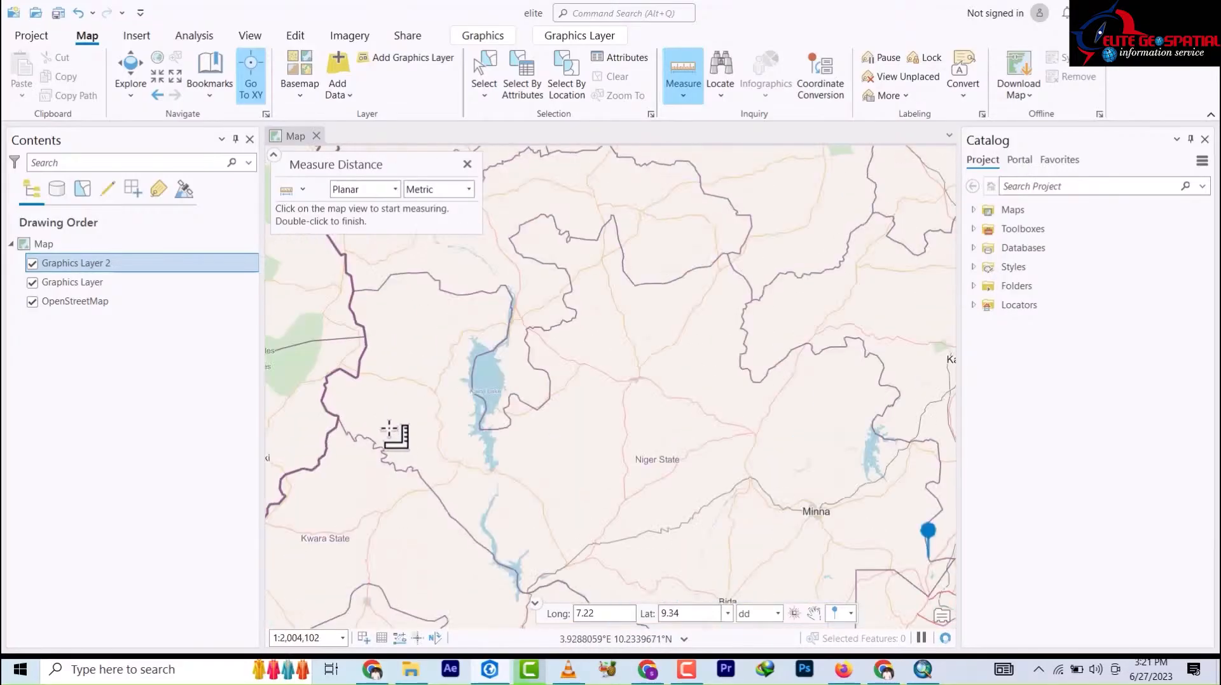
scroll(462, 395, "down", 3)
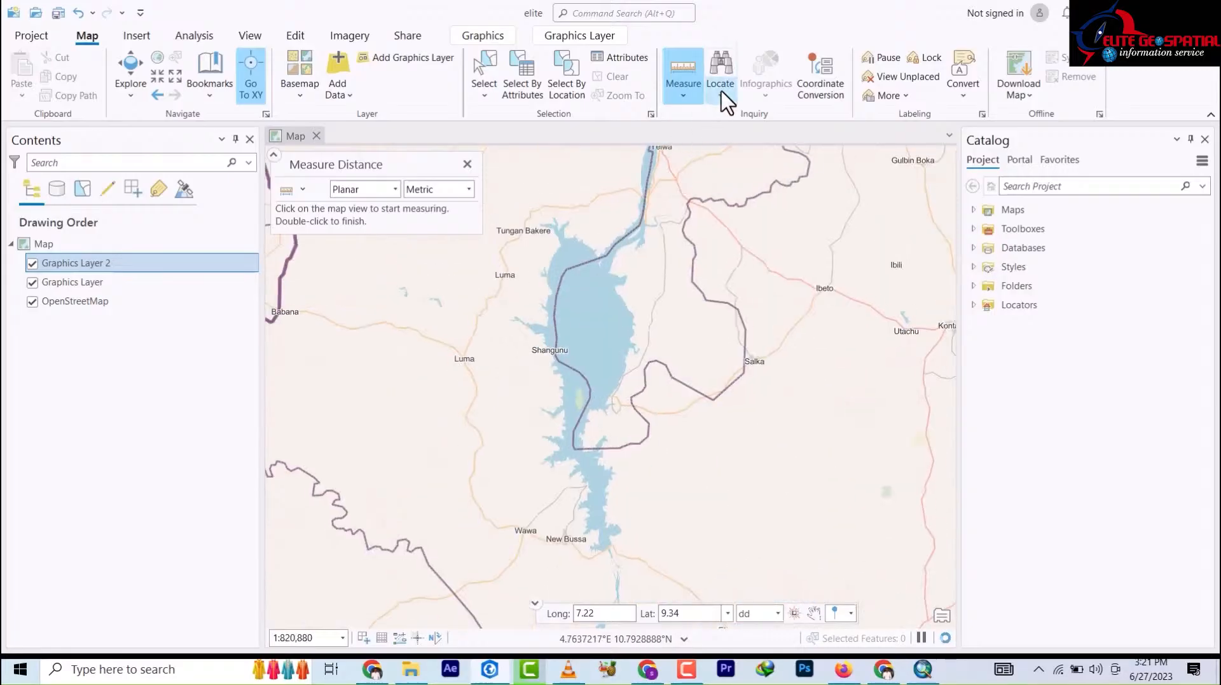
- Measure the area of the large reservoir north of New Bussa by tracing its shoreline with Measure Area
left_click(683, 95)
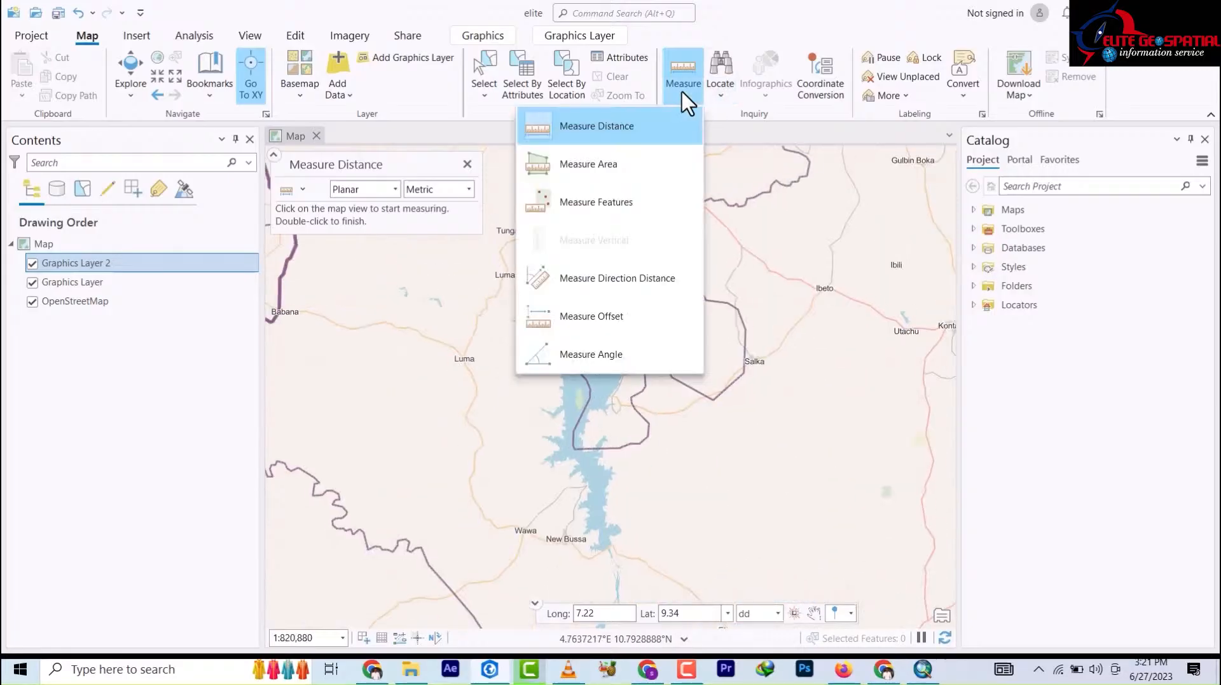
left_click(591, 166)
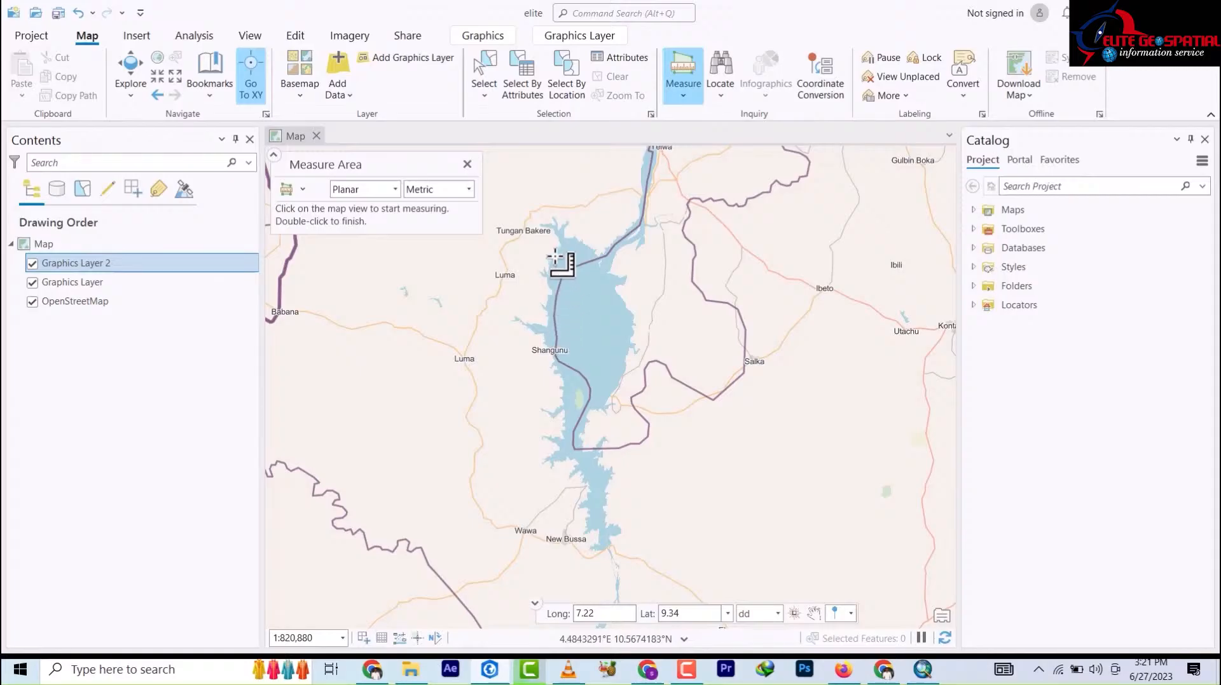
scroll(553, 270, "down", 4)
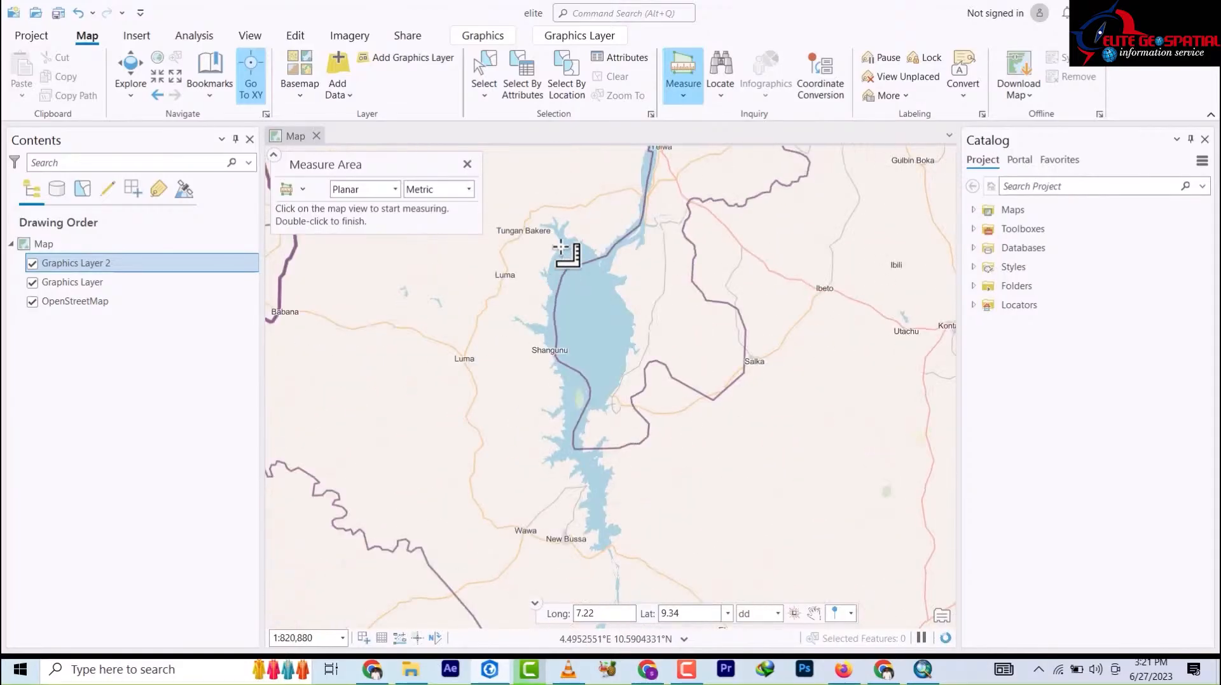
left_click(560, 241)
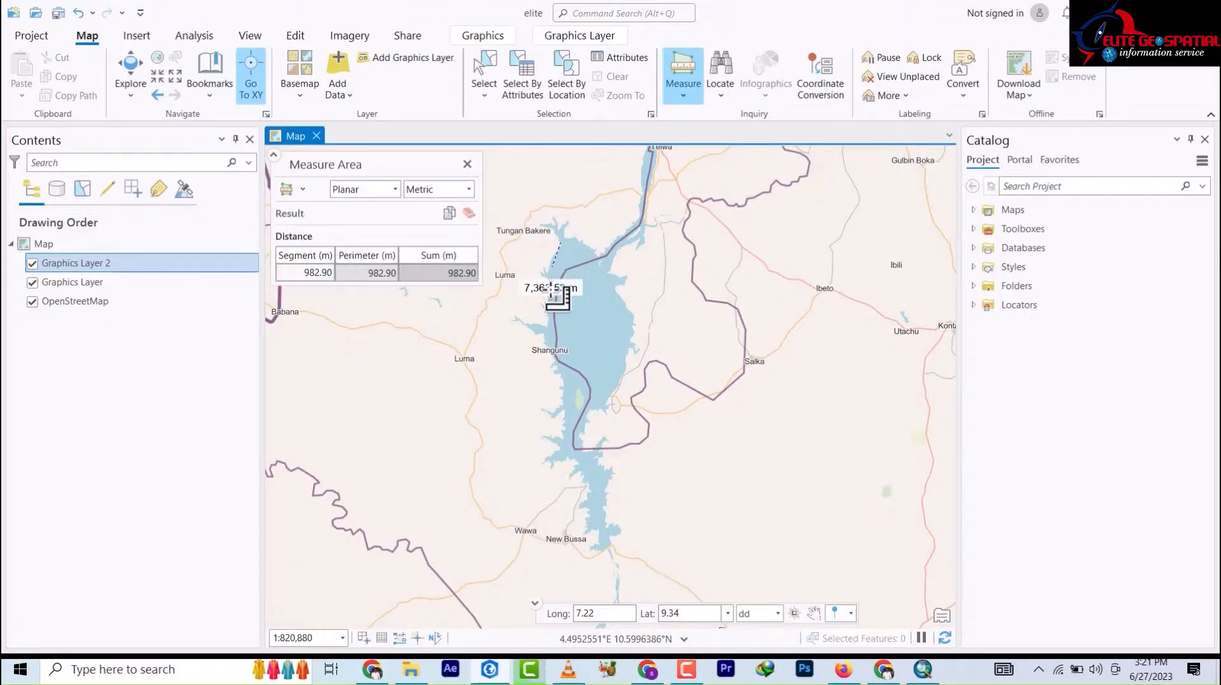
left_click(550, 325)
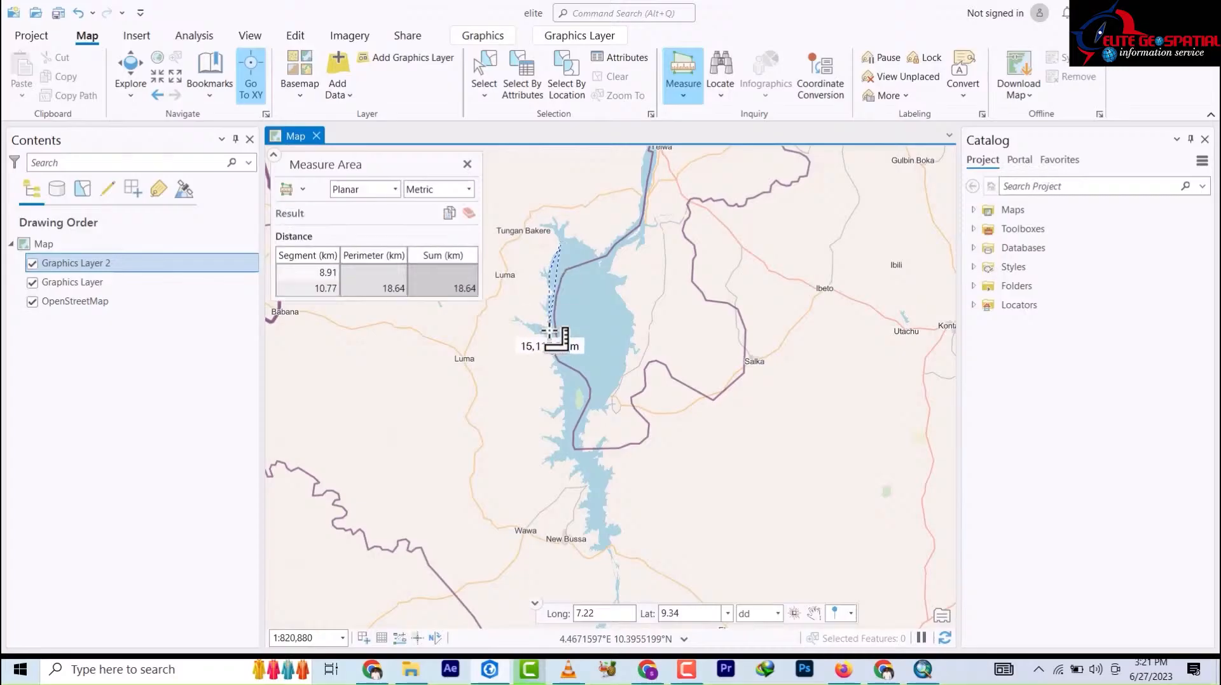
left_click(560, 385)
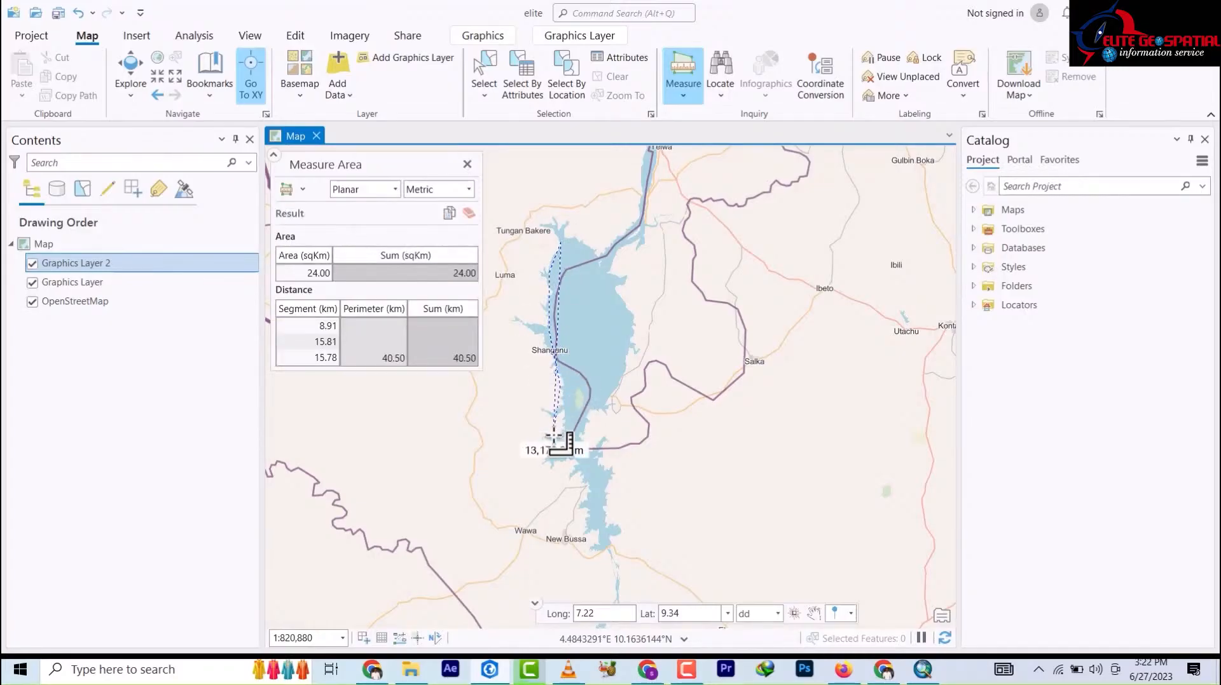
left_click(562, 450)
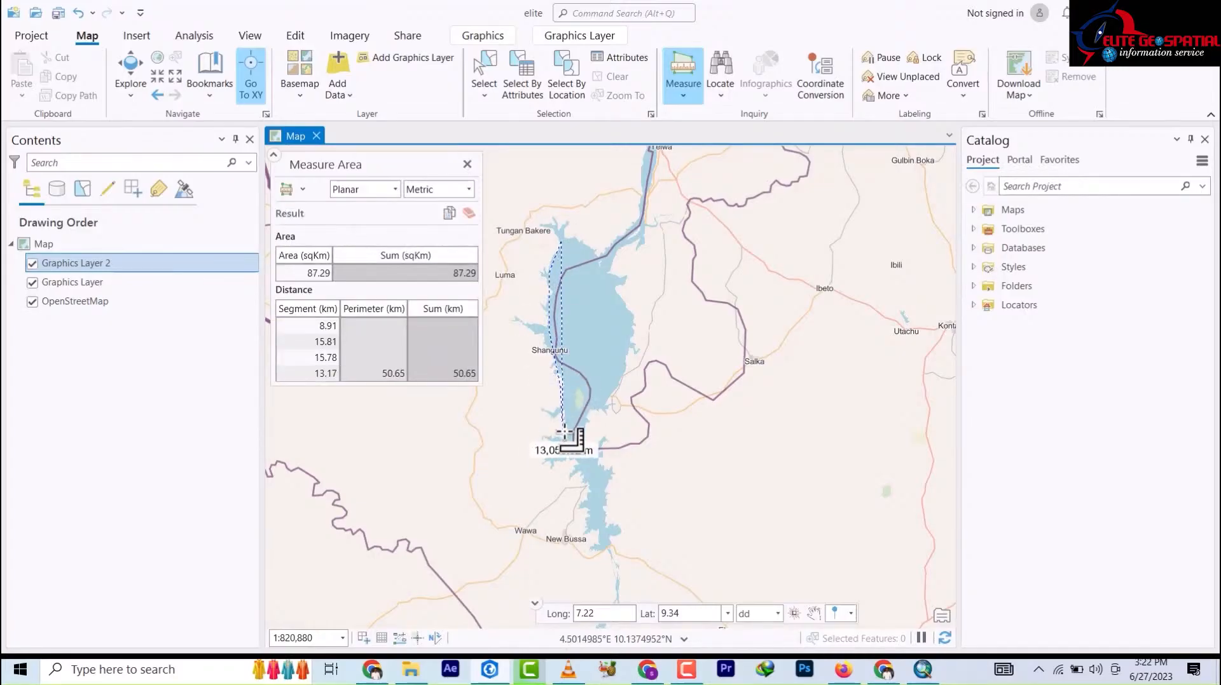
left_click(580, 466)
left_click(598, 474)
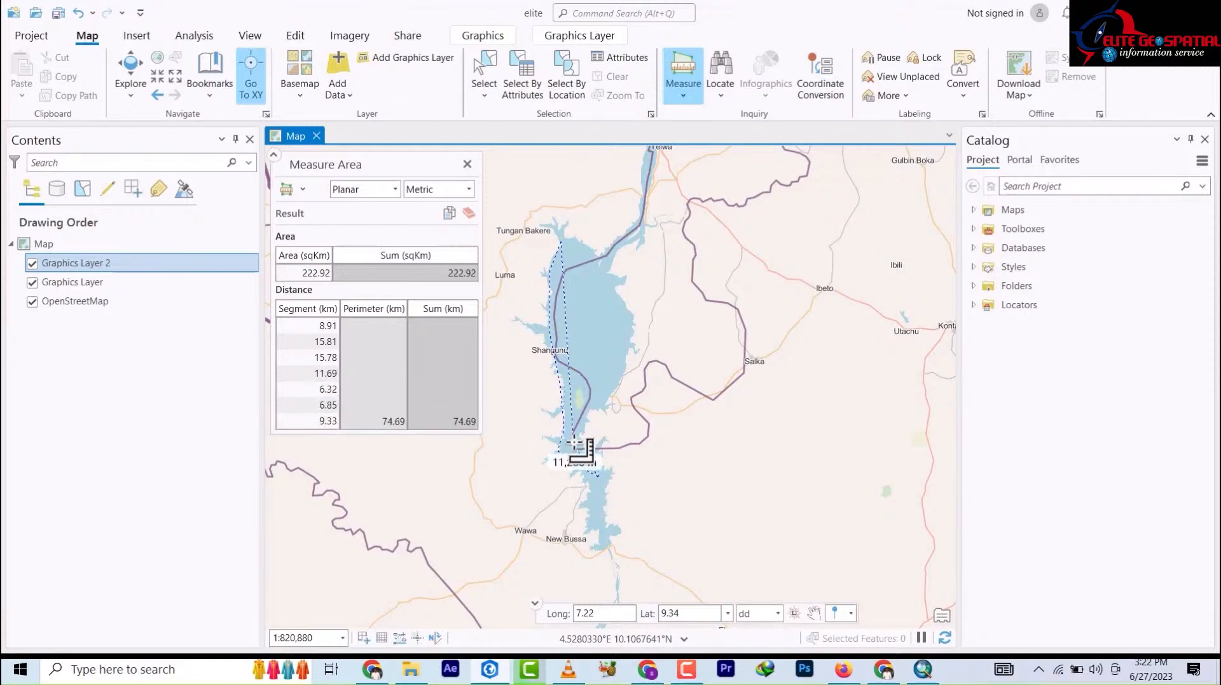
left_click(610, 383)
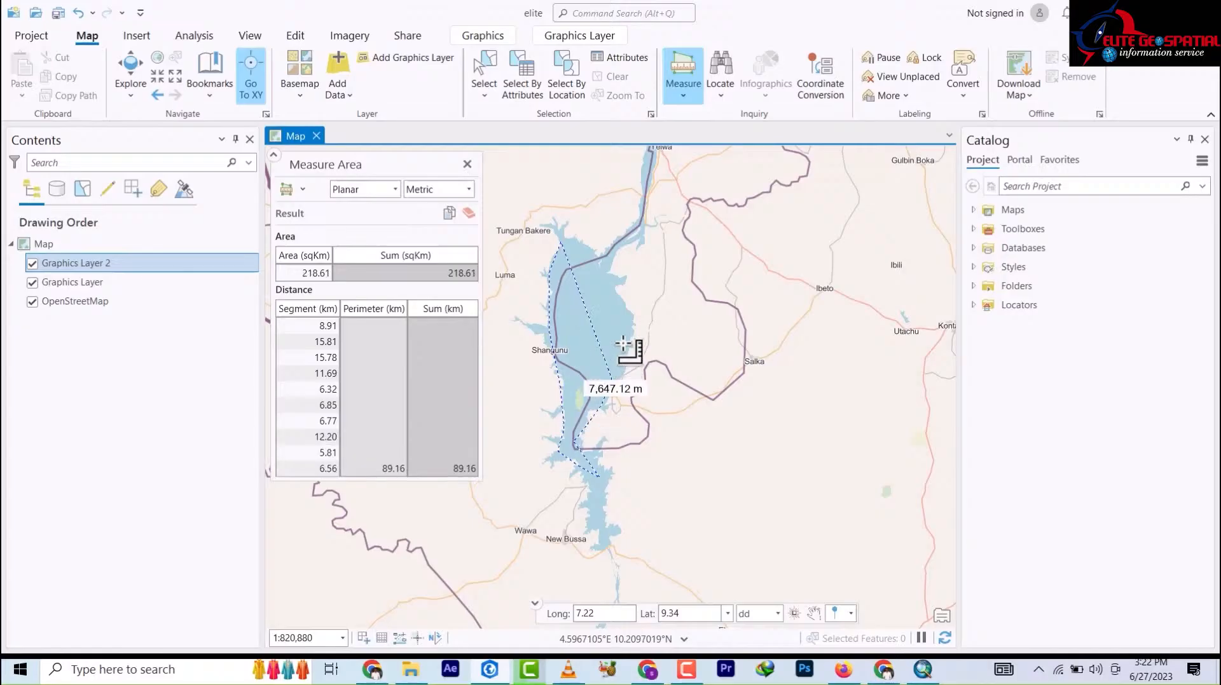
left_click(632, 343)
left_click(621, 305)
left_click(604, 267)
left_click(589, 250)
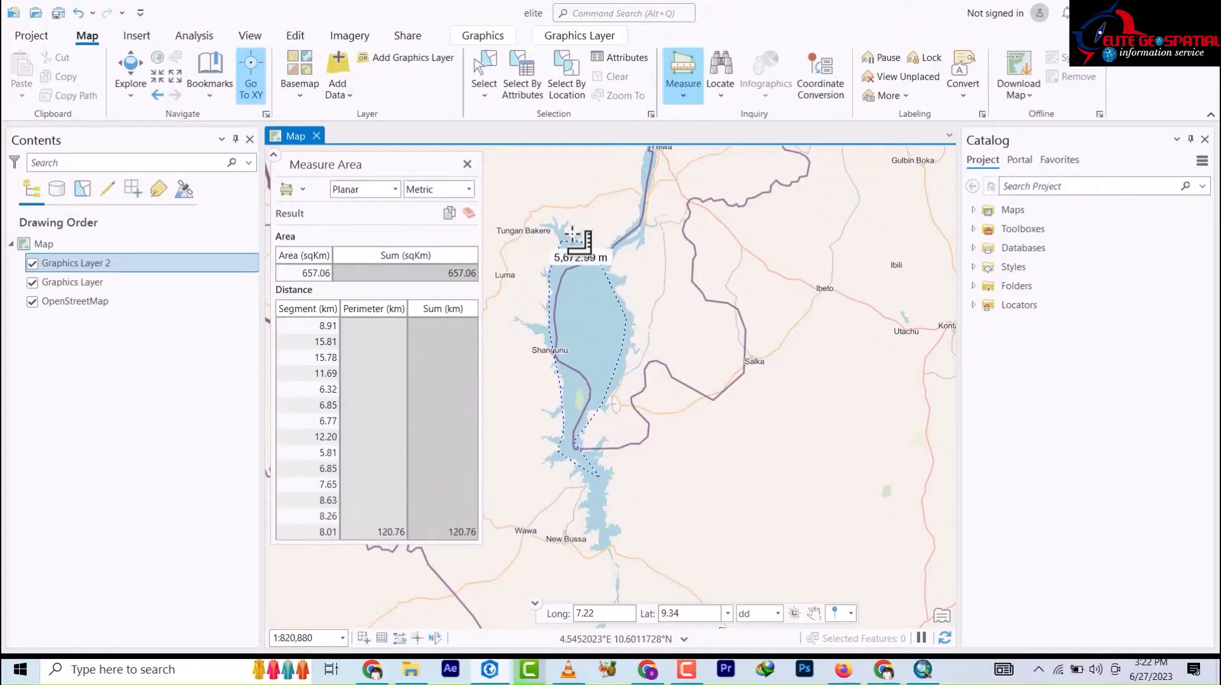
double_click(571, 236)
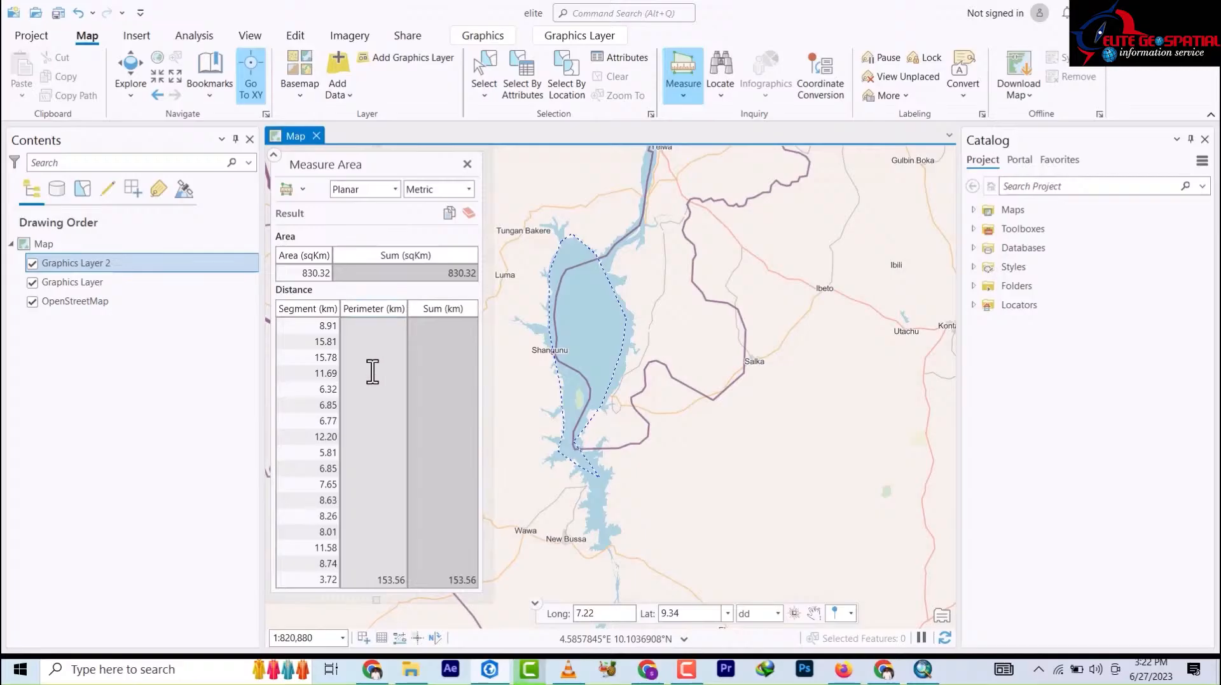
left_click(371, 349)
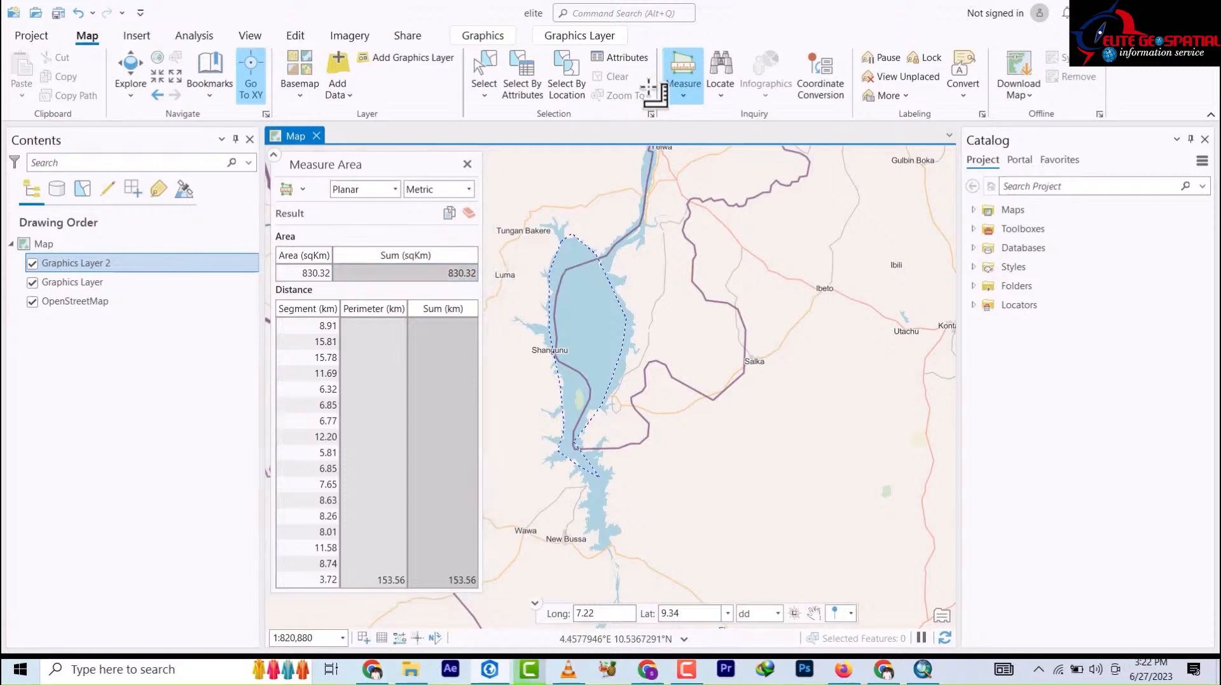
- Review the available measuring and locating tools, and view the map at the scale of the African continent
left_click(683, 97)
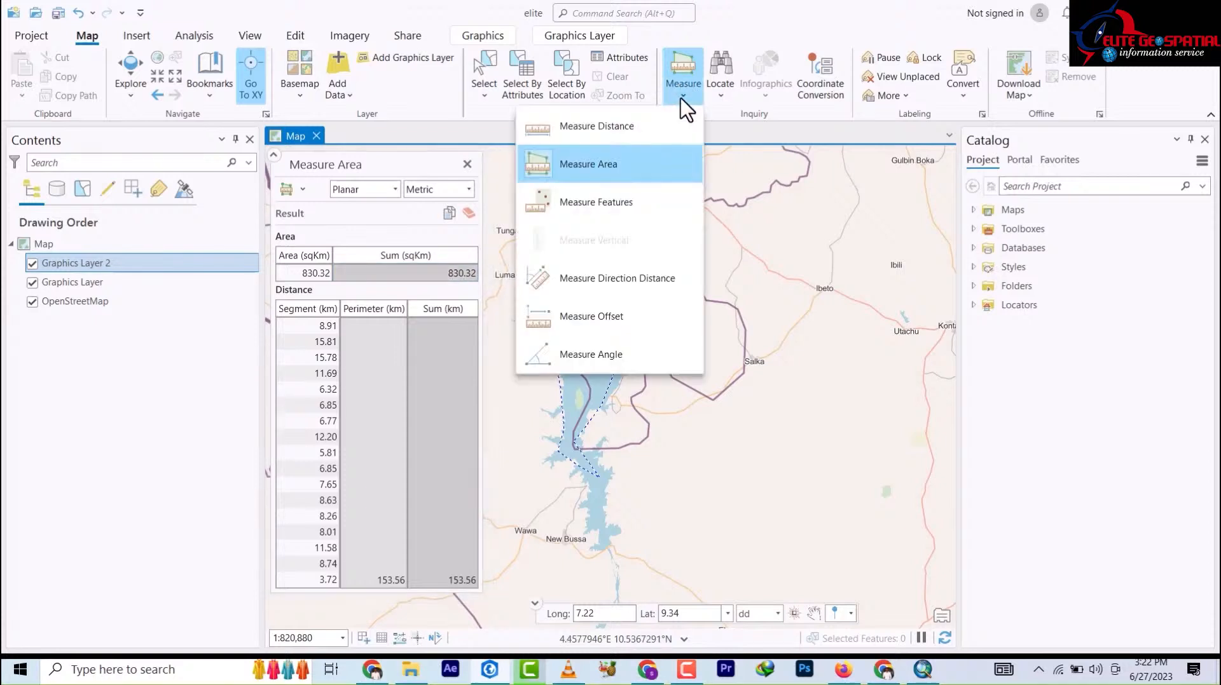
left_click(727, 24)
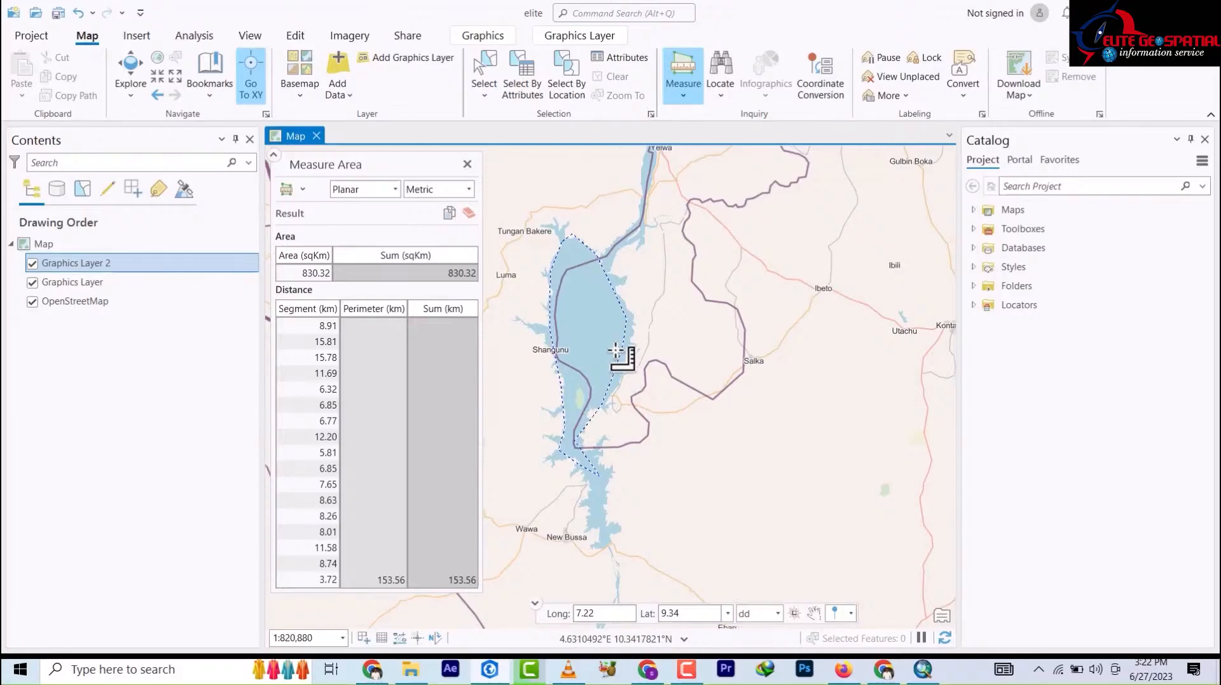
scroll(616, 350, "down", 5)
scroll(626, 358, "down", 4)
scroll(628, 356, "up", 7)
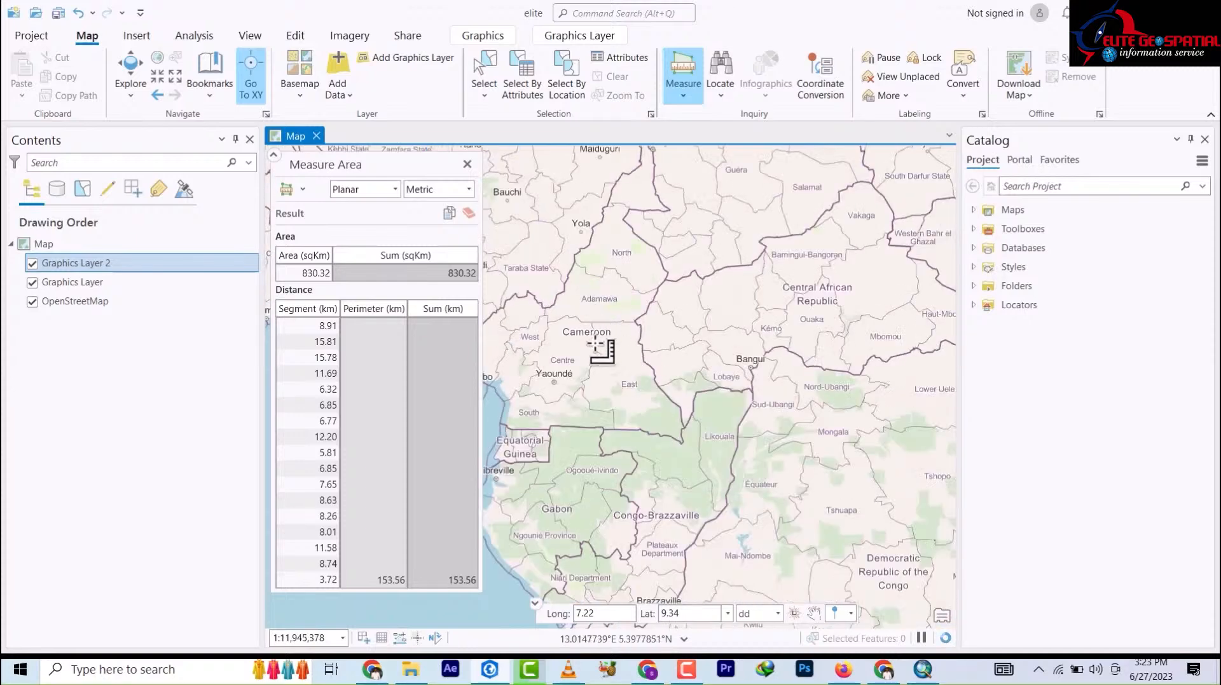
scroll(724, 369, "down", 3)
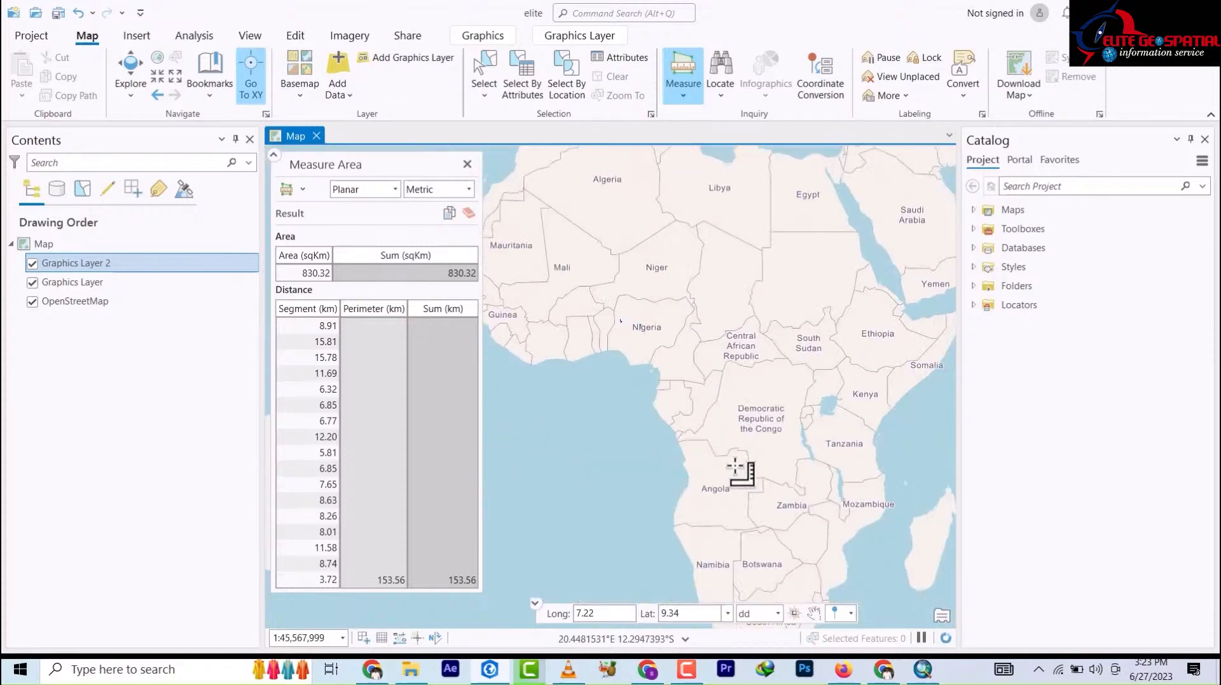
scroll(765, 407, "up", 3)
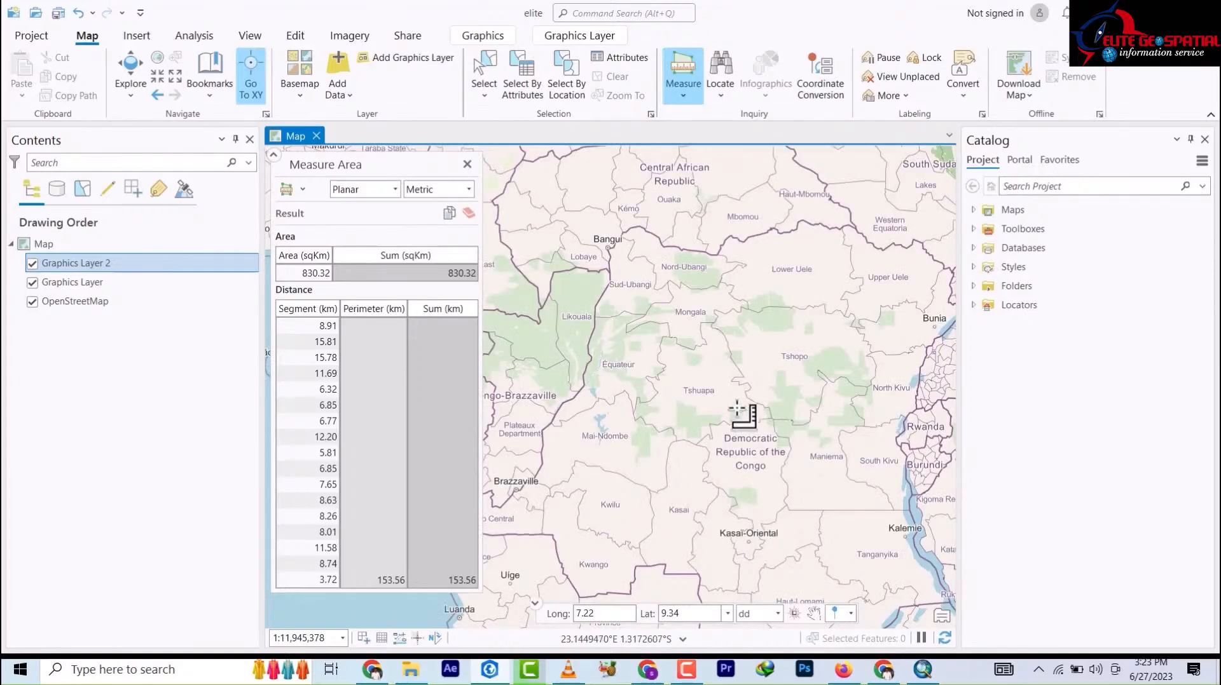
left_click(720, 95)
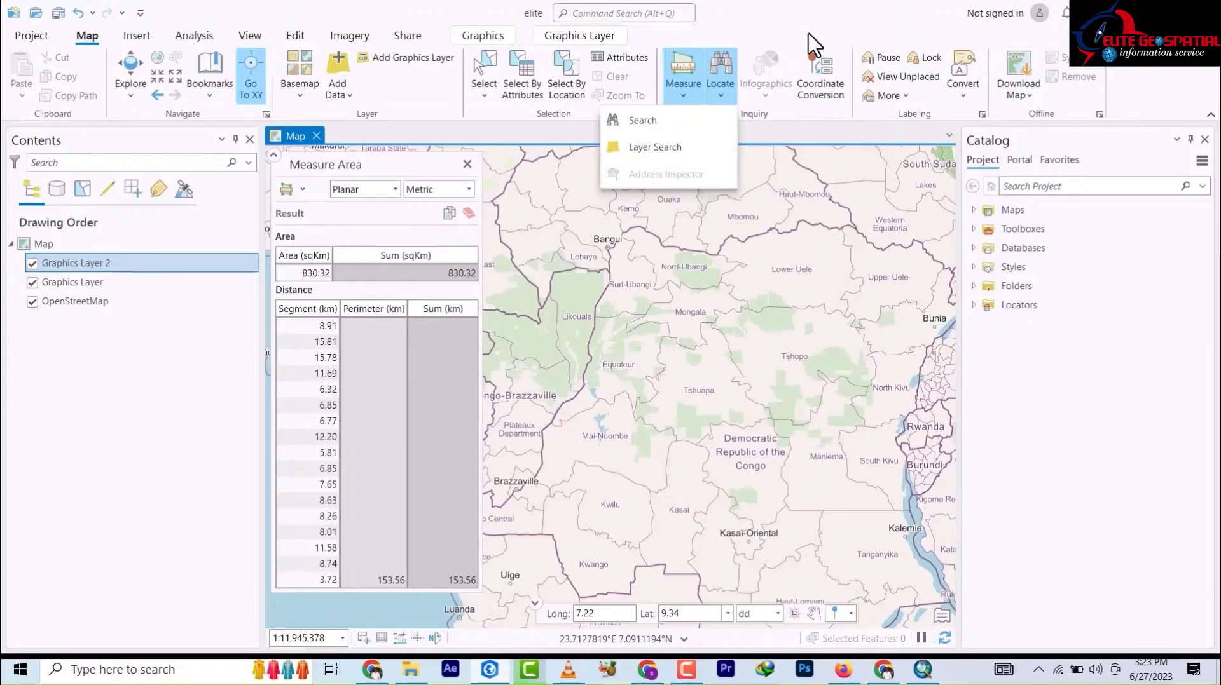
left_click(788, 92)
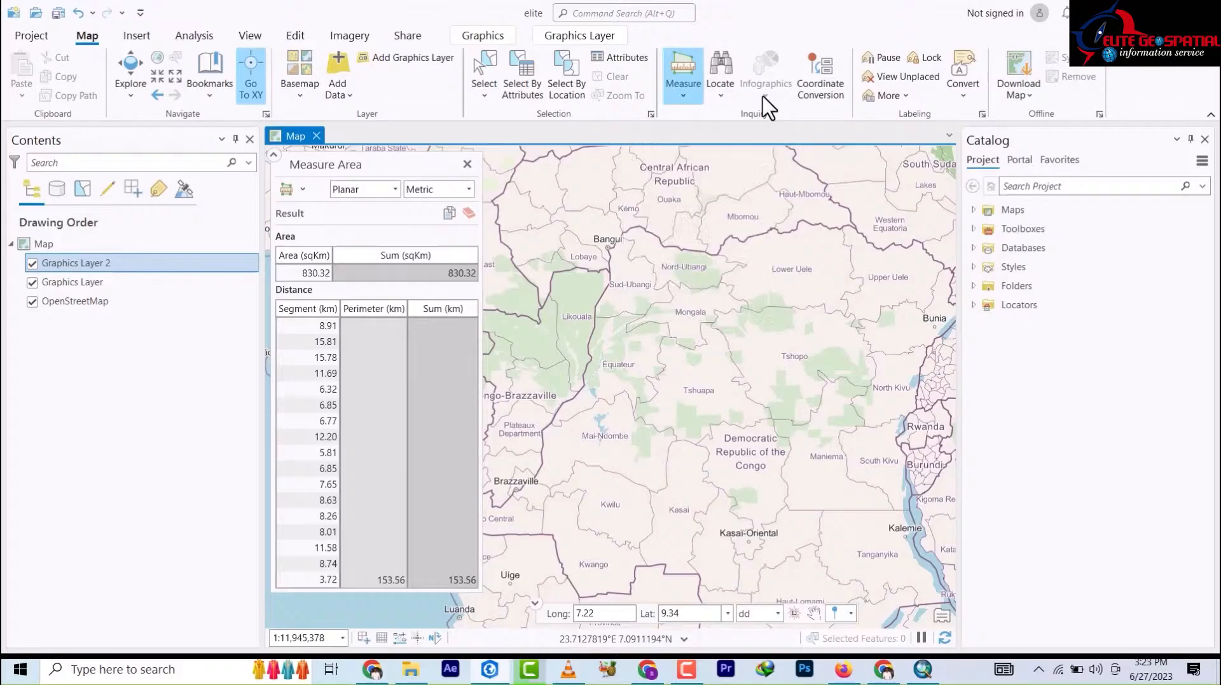
- Capture a point just west of Lower Uele with Coordinate Conversion, and clear the list of coordinates
left_click(829, 90)
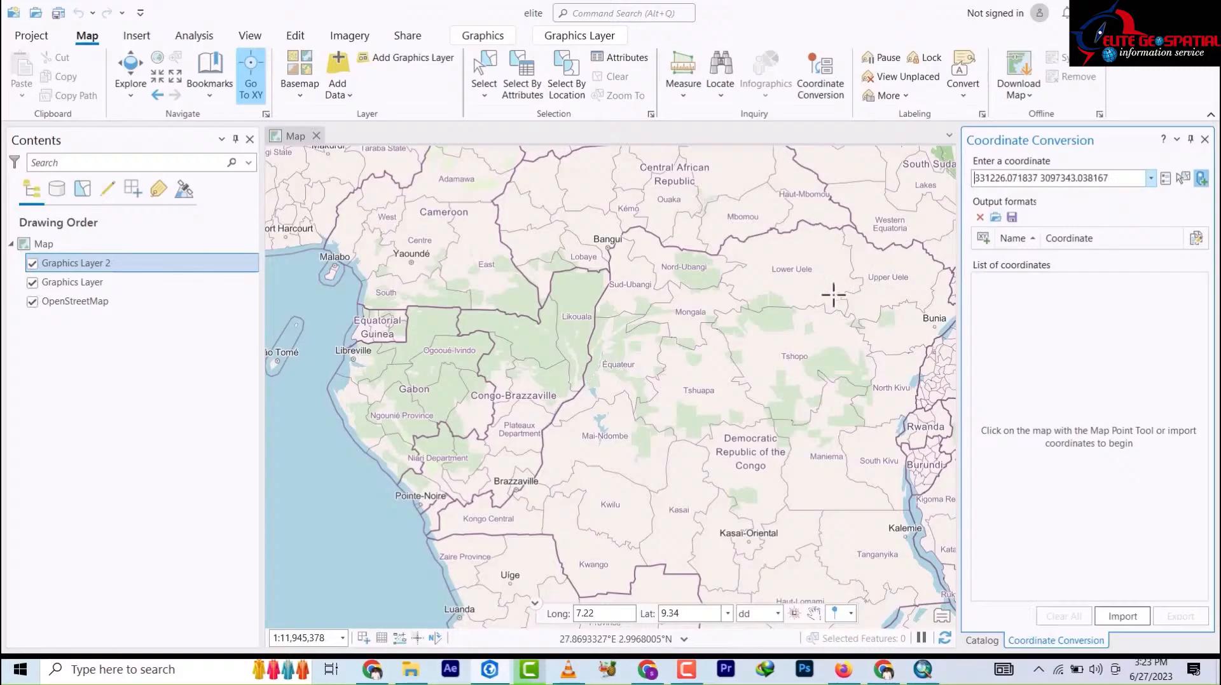
left_click(758, 249)
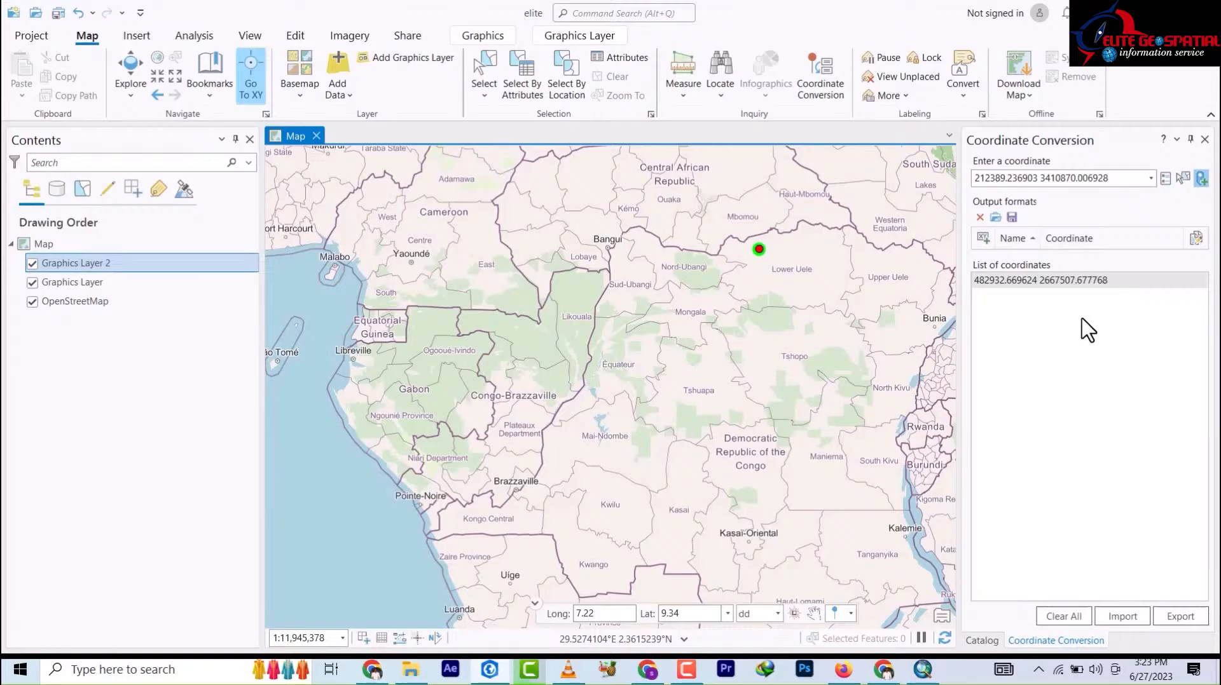
left_click(1069, 238)
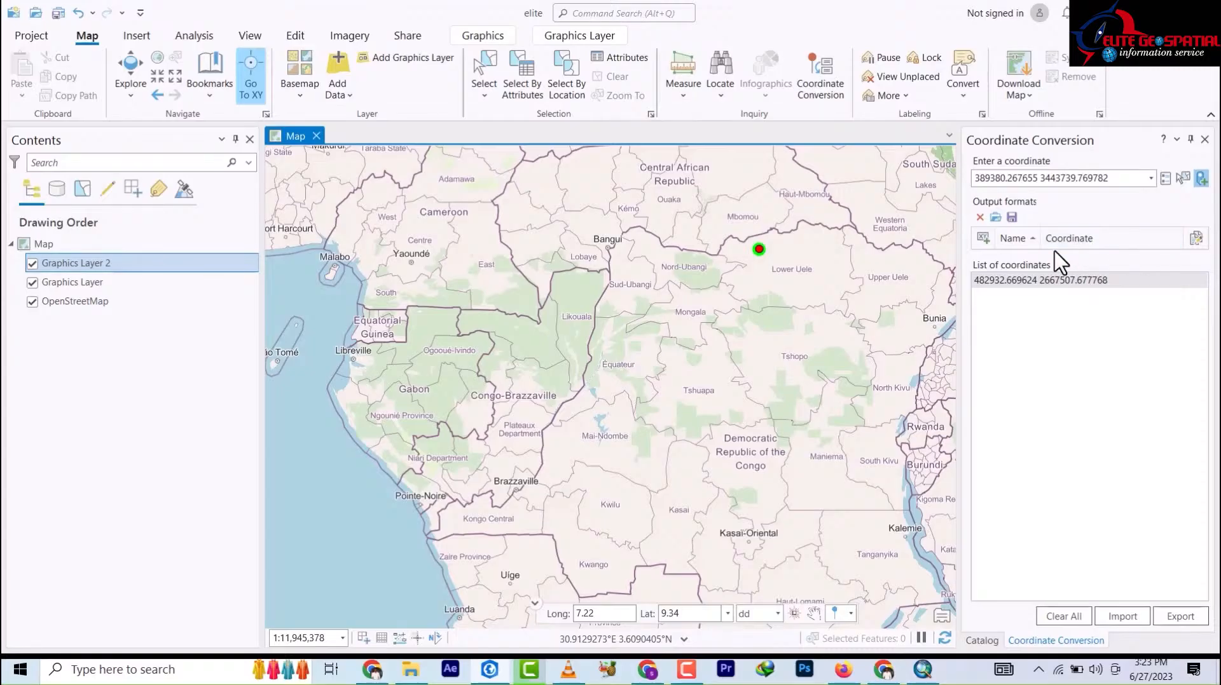
left_click(1063, 616)
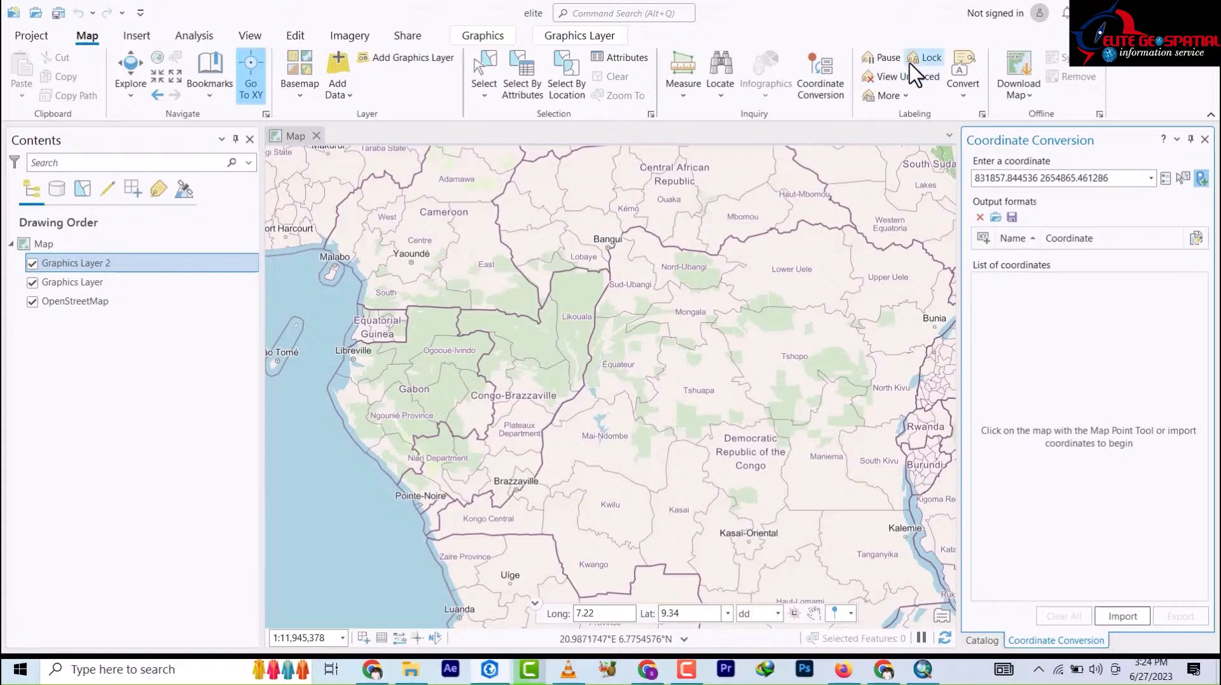
- Review the map download options and the connection, map and layout types that can be inserted into the project
left_click(1028, 96)
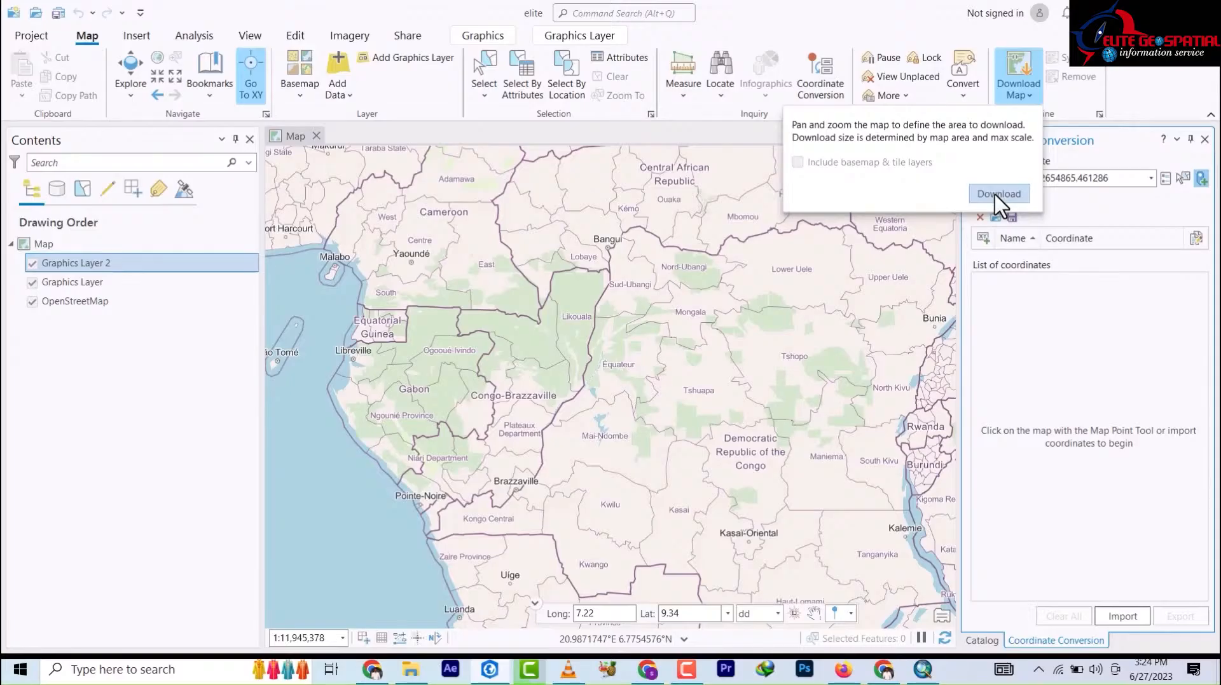
left_click(917, 9)
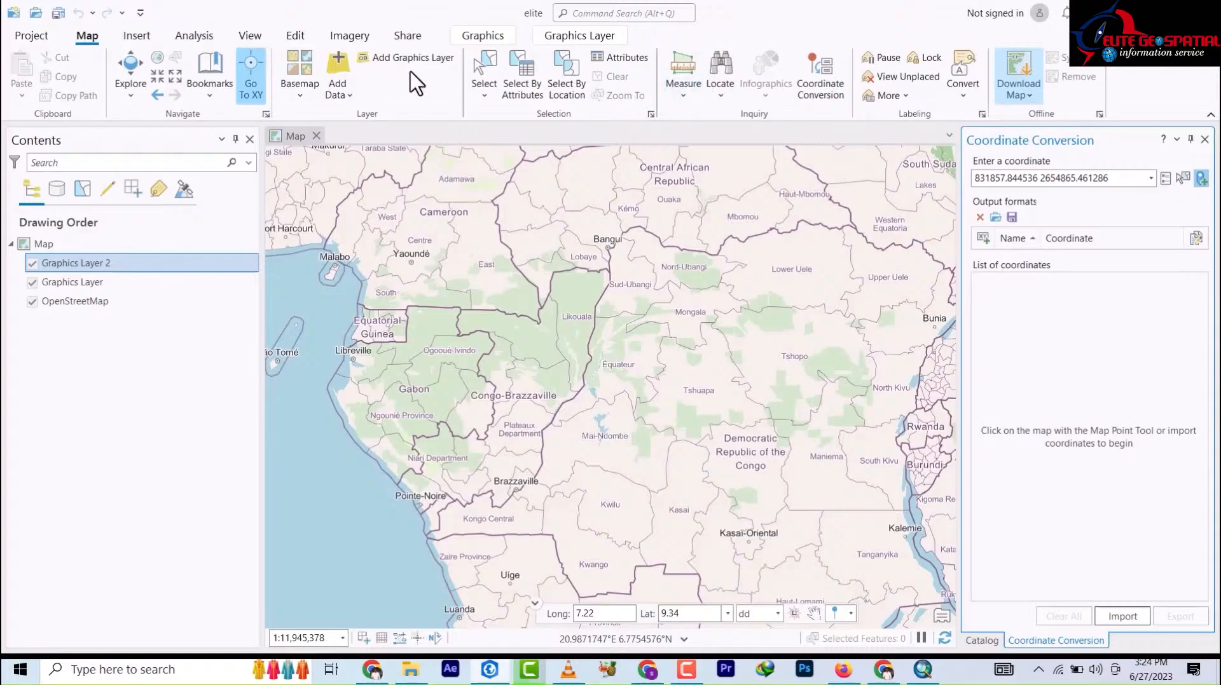
left_click(136, 39)
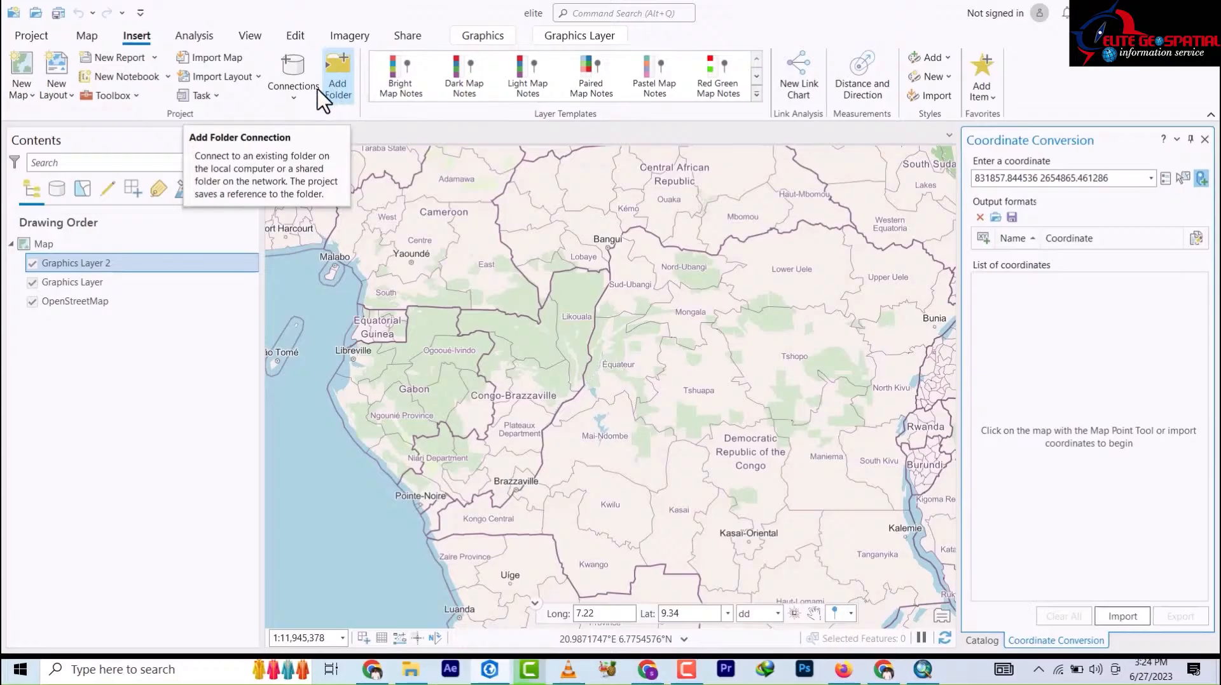
left_click(295, 95)
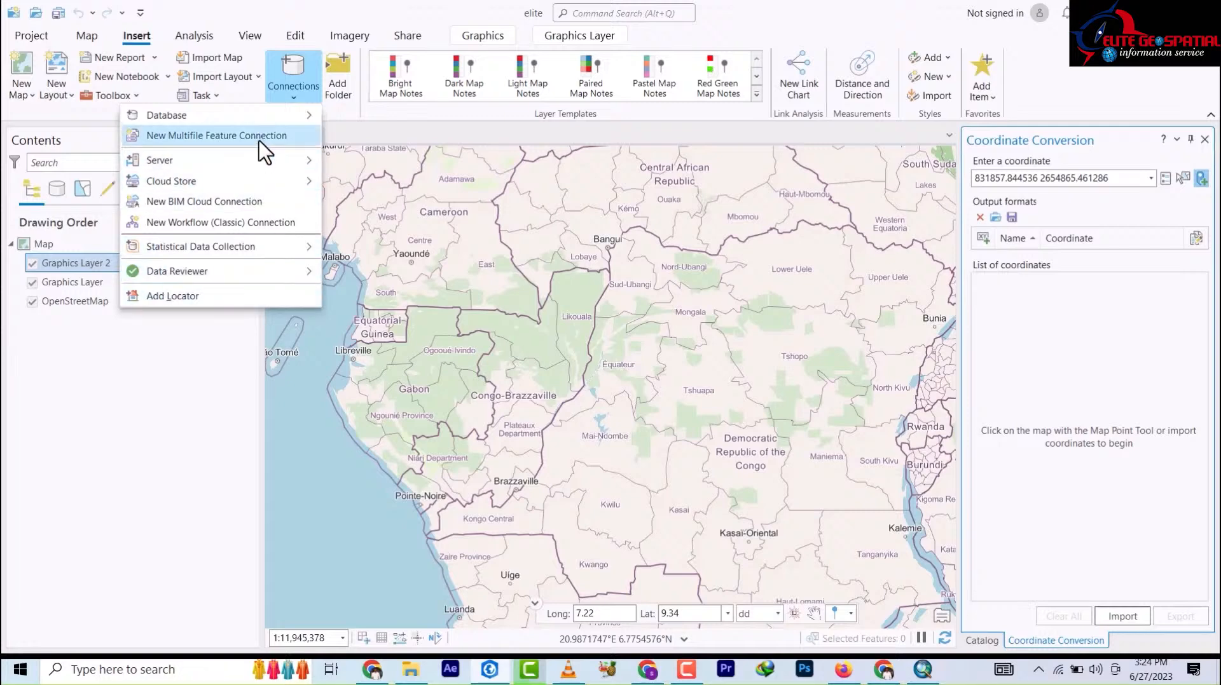
mouse_move(243, 124)
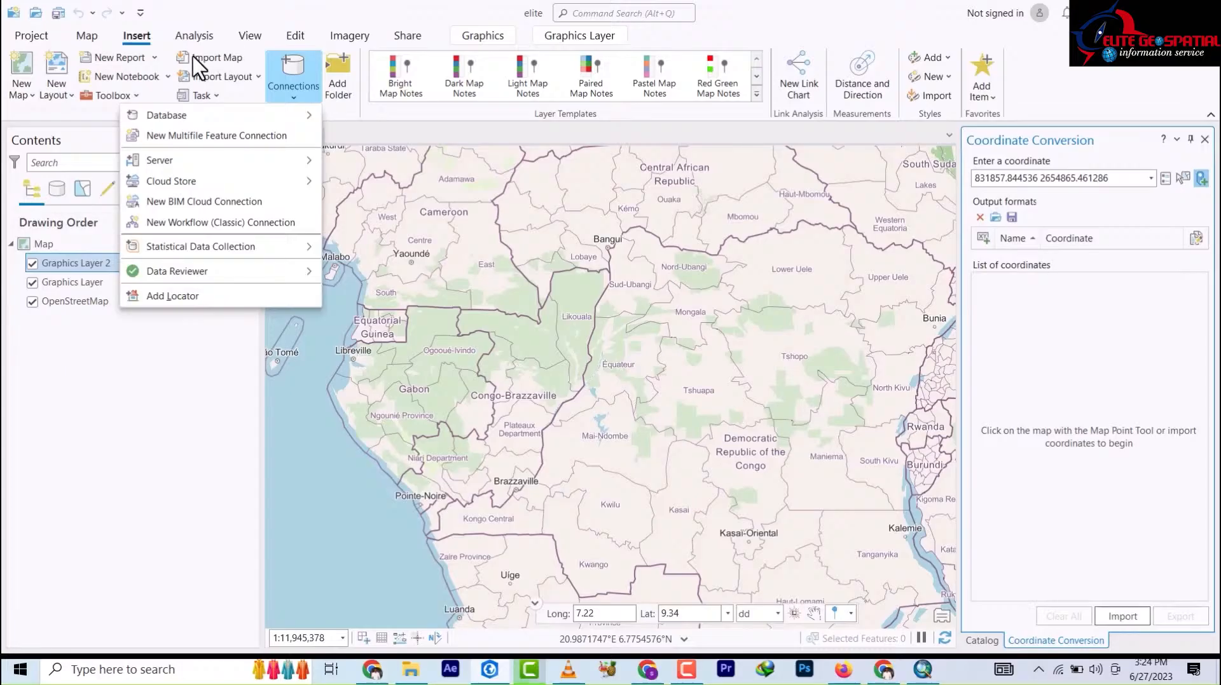
left_click(31, 95)
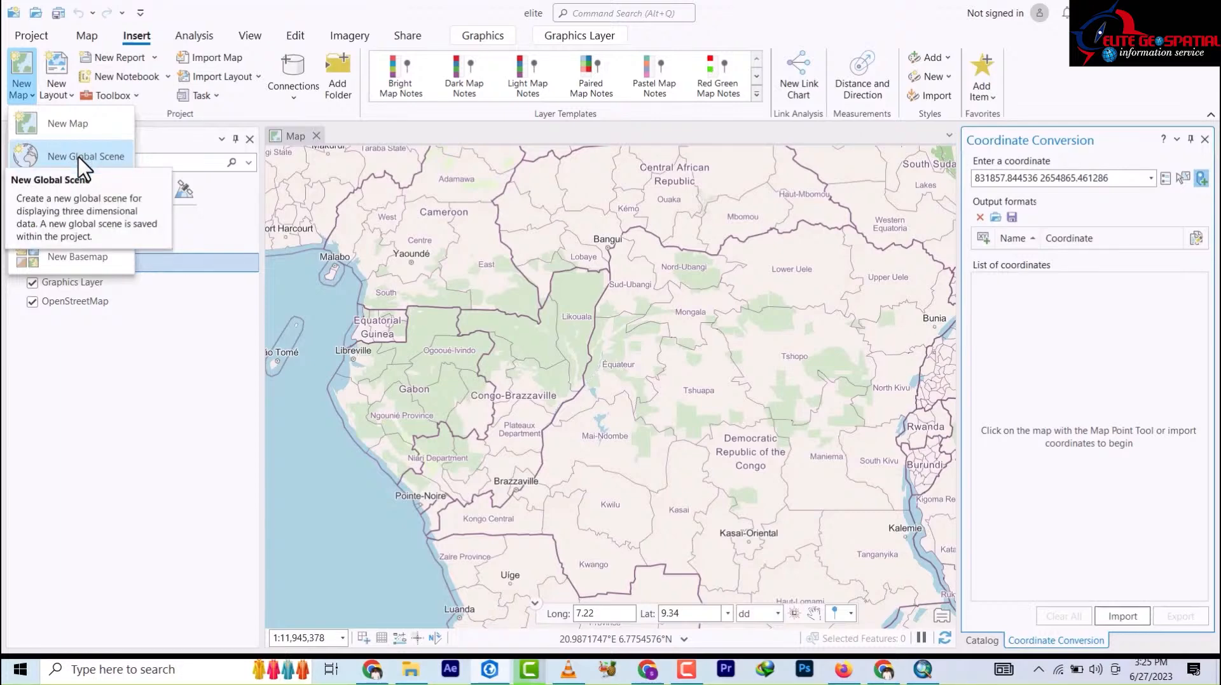
left_click(66, 96)
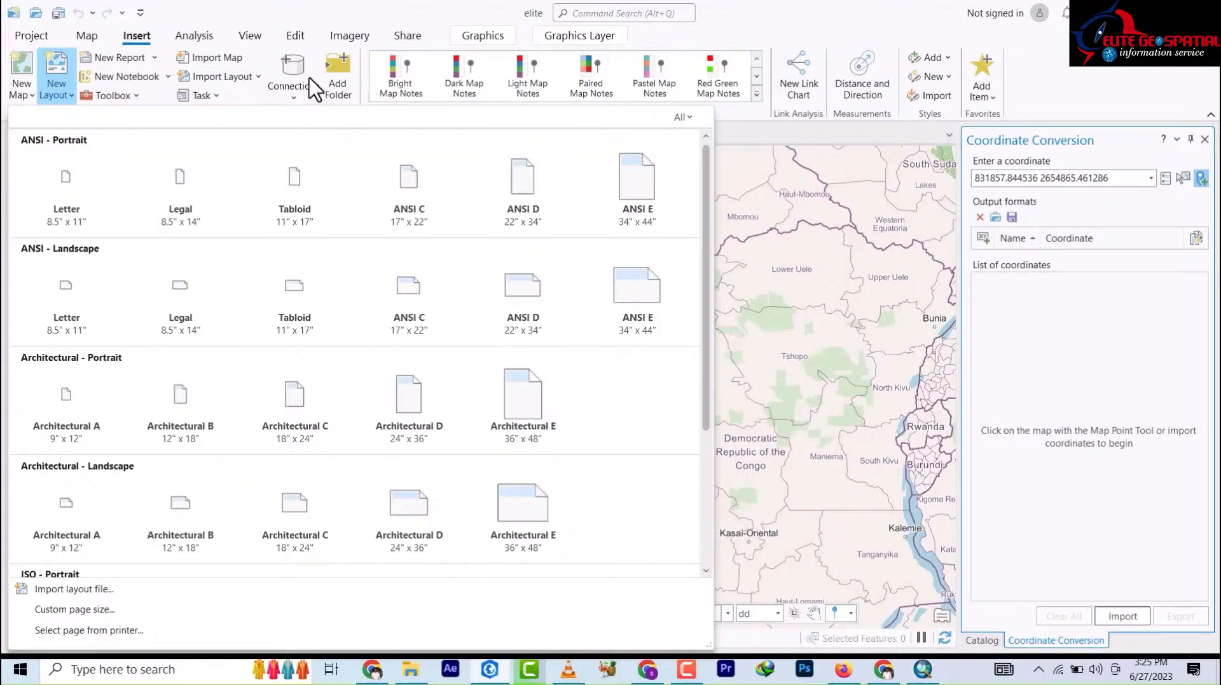
- Review the network analysis and data interoperability tools, and inspect the geoprocessing options dialog
left_click(190, 37)
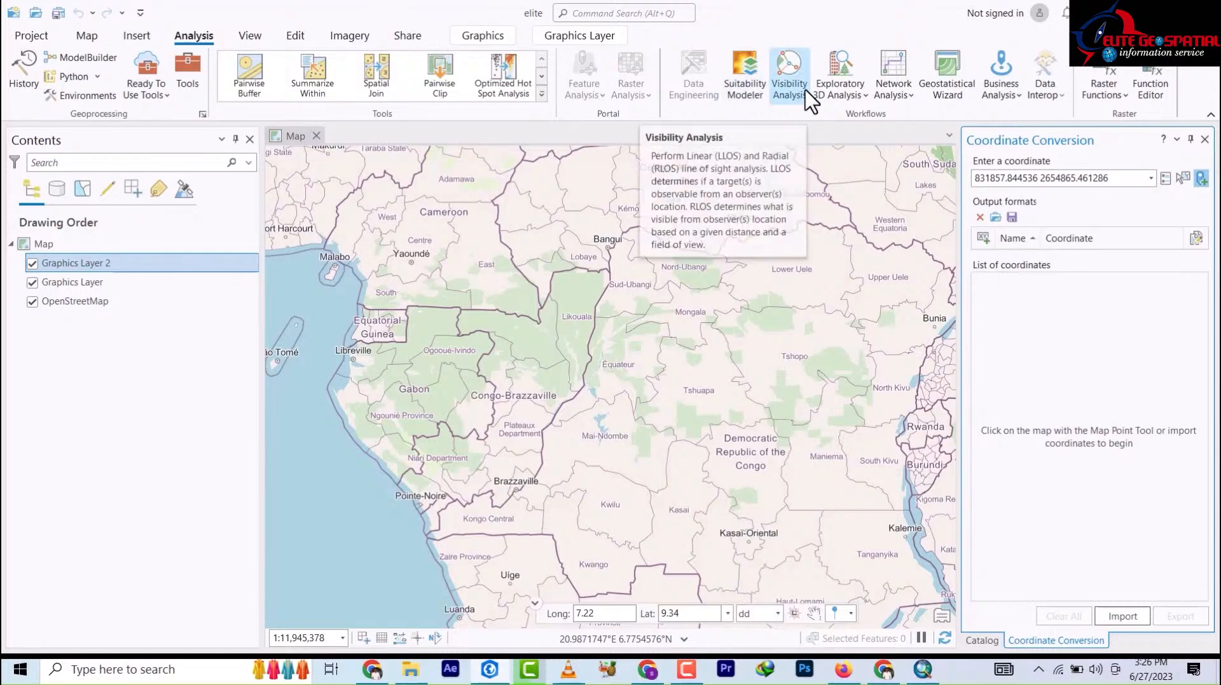
left_click(910, 94)
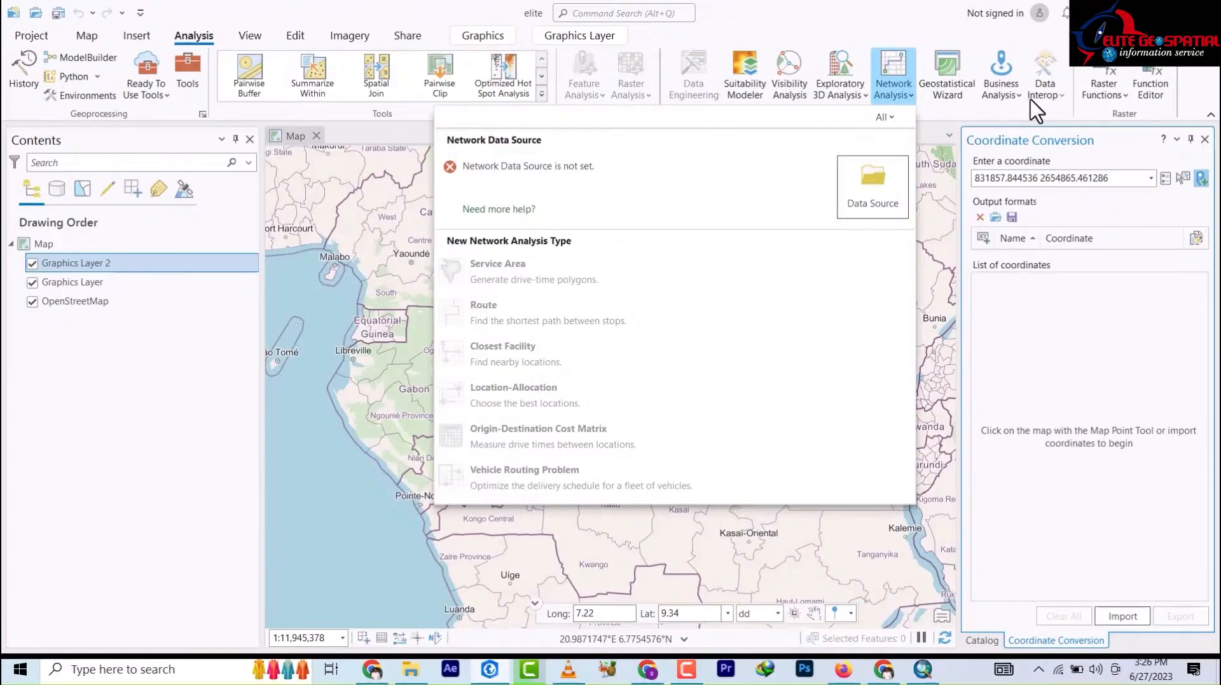
left_click(1064, 96)
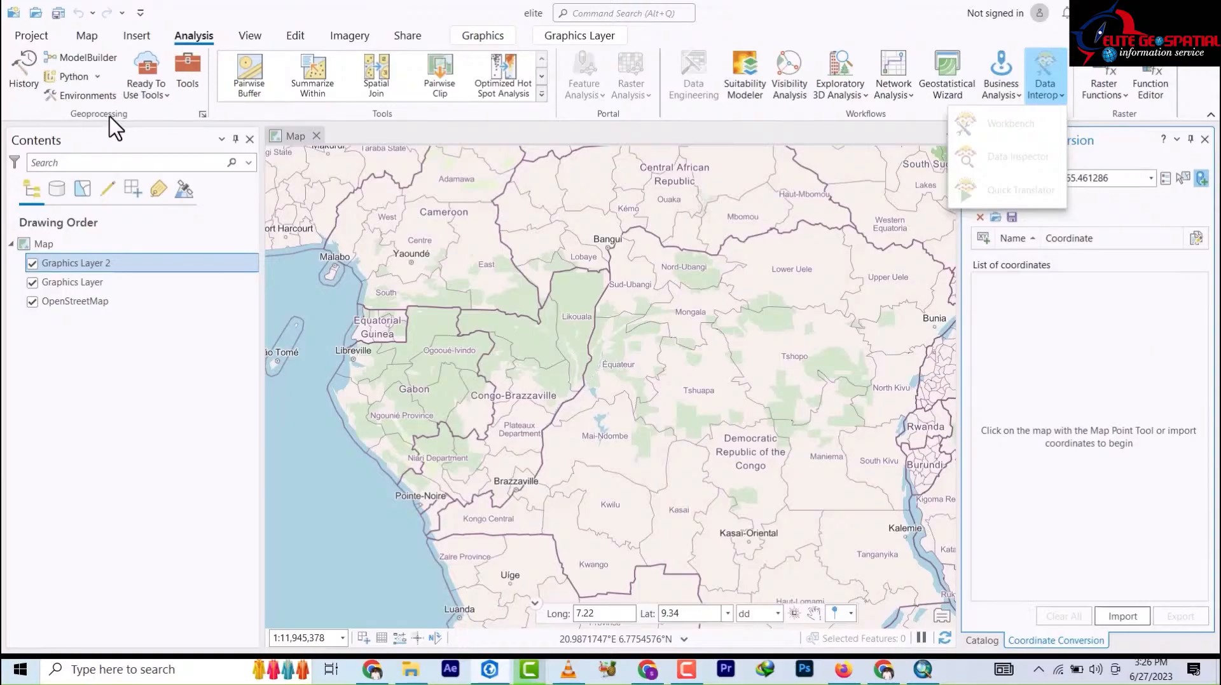
left_click(202, 114)
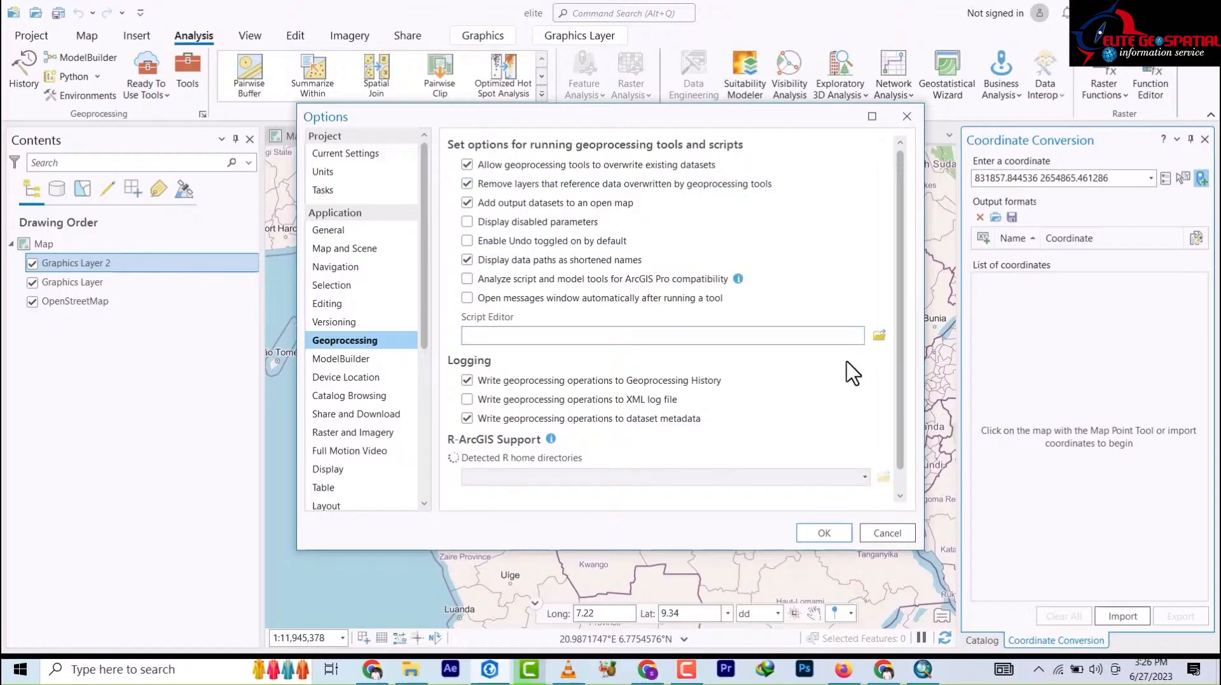
left_click(906, 117)
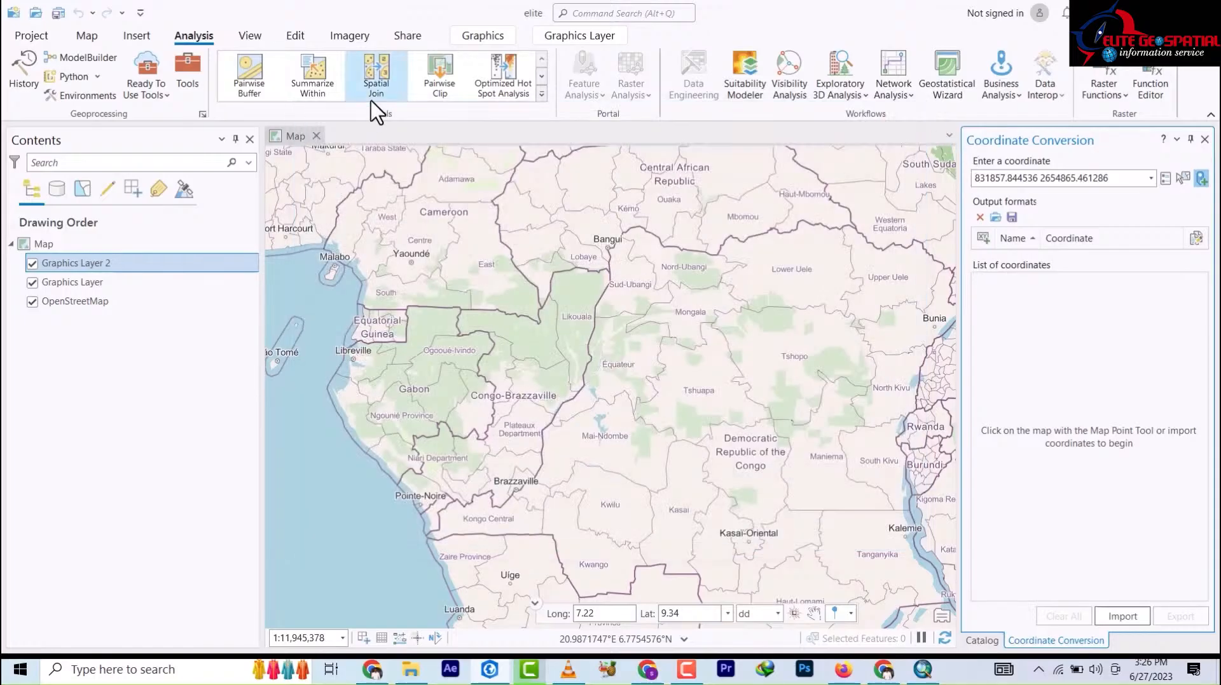
- Review the conversion options for the map view, and inspect the project items in a catalog view before closing it
left_click(250, 37)
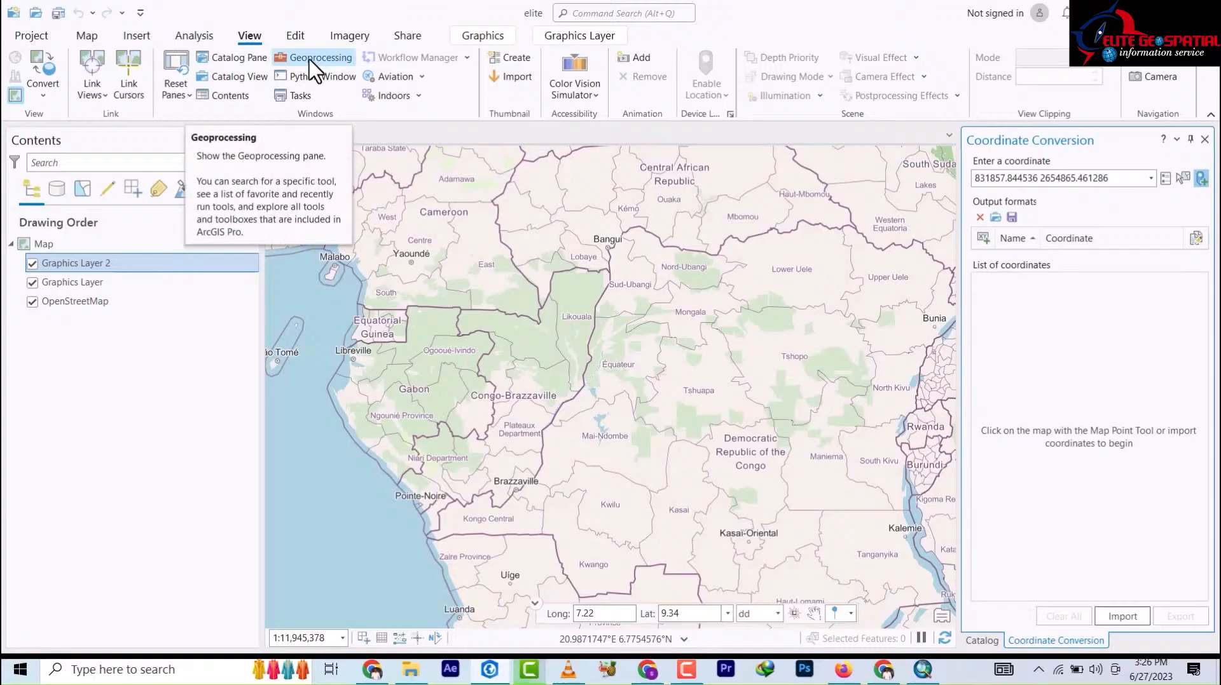
left_click(44, 89)
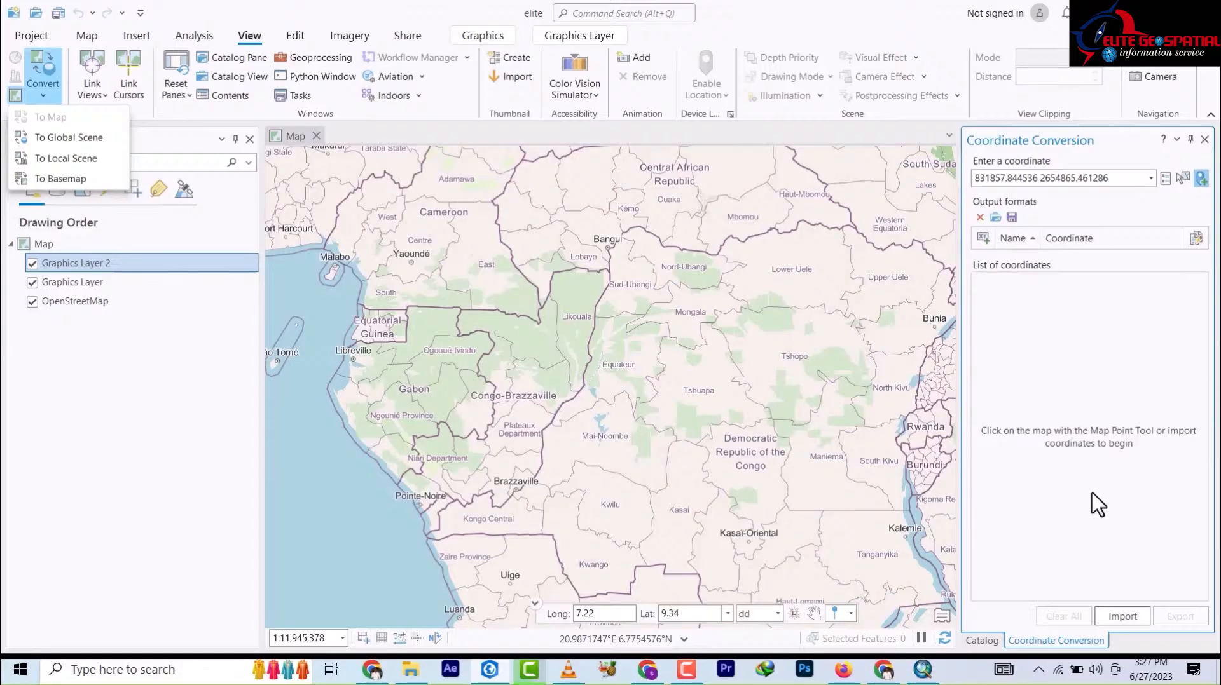
left_click(234, 79)
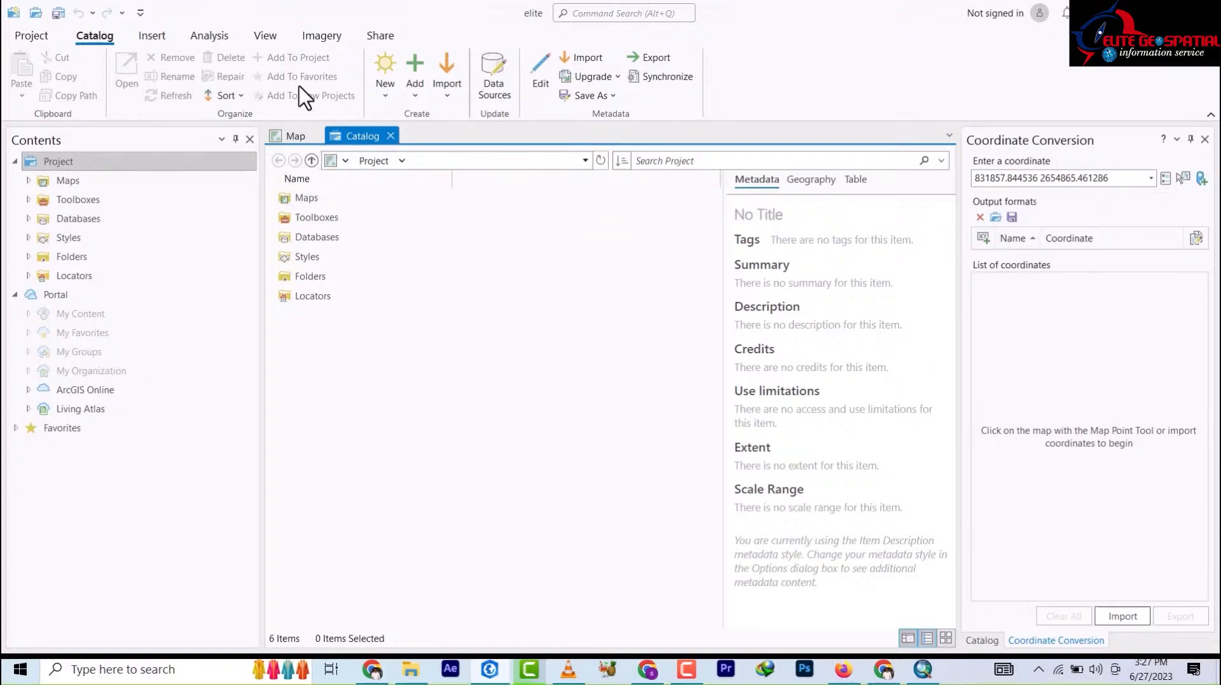
left_click(389, 135)
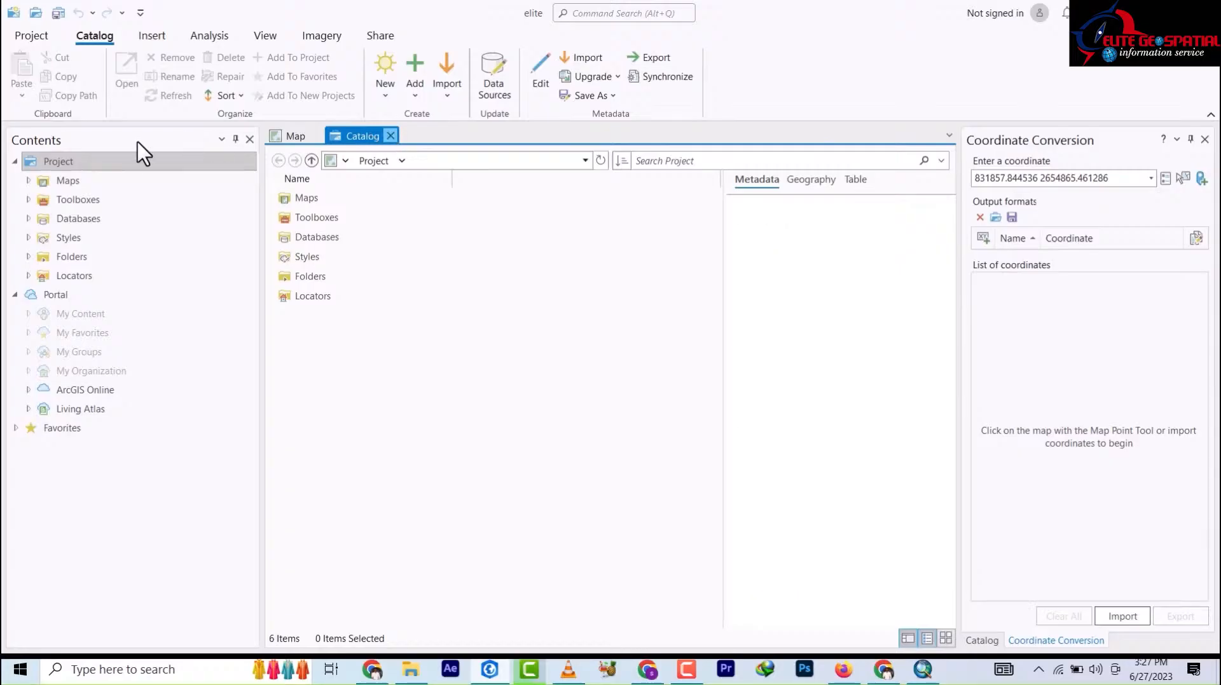
left_click(389, 134)
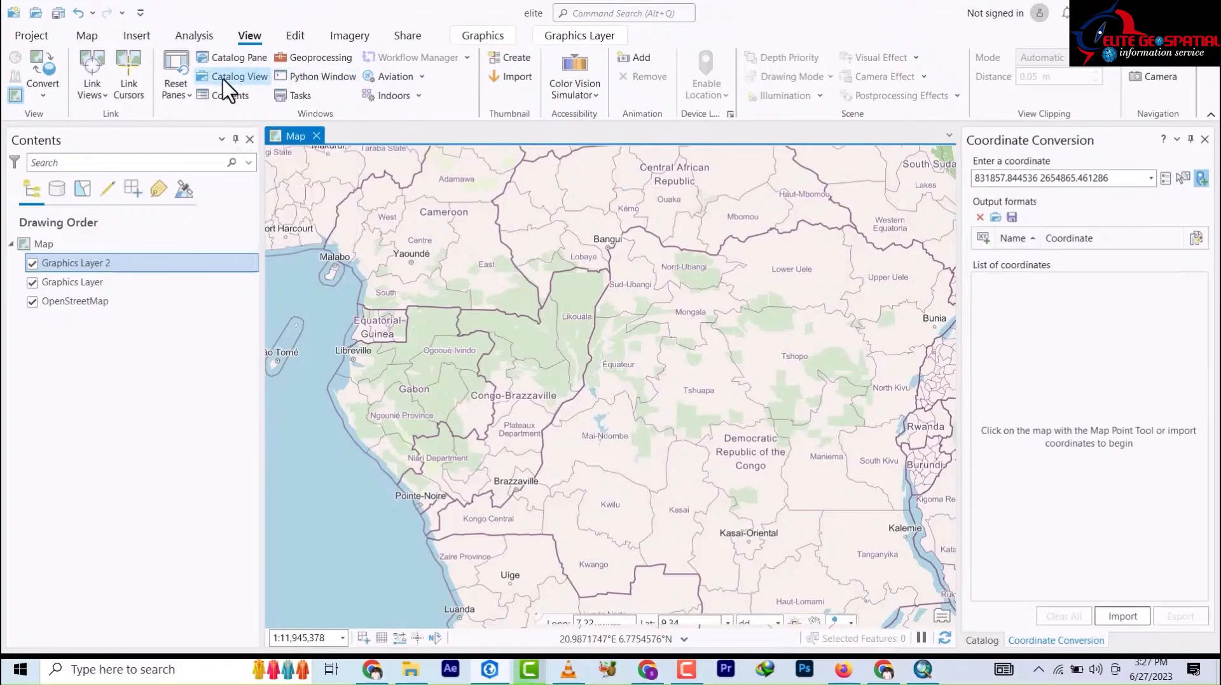
- Review the available aviation tools and the indoors configuration options
left_click(422, 77)
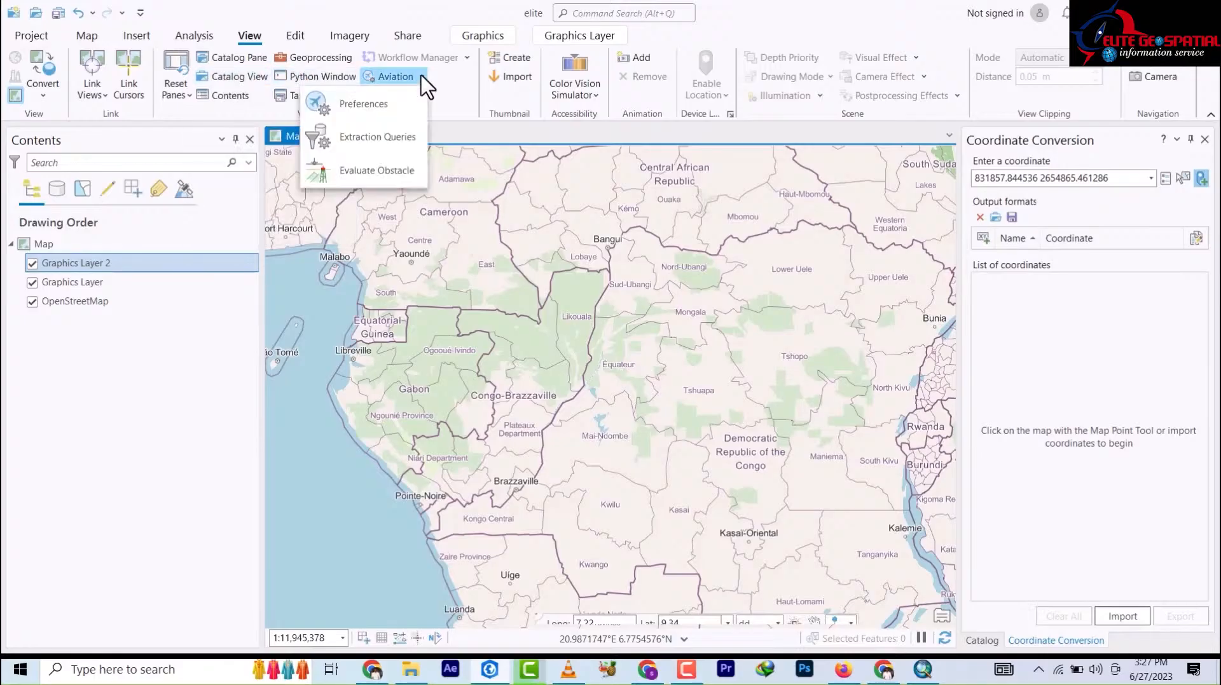
left_click(421, 77)
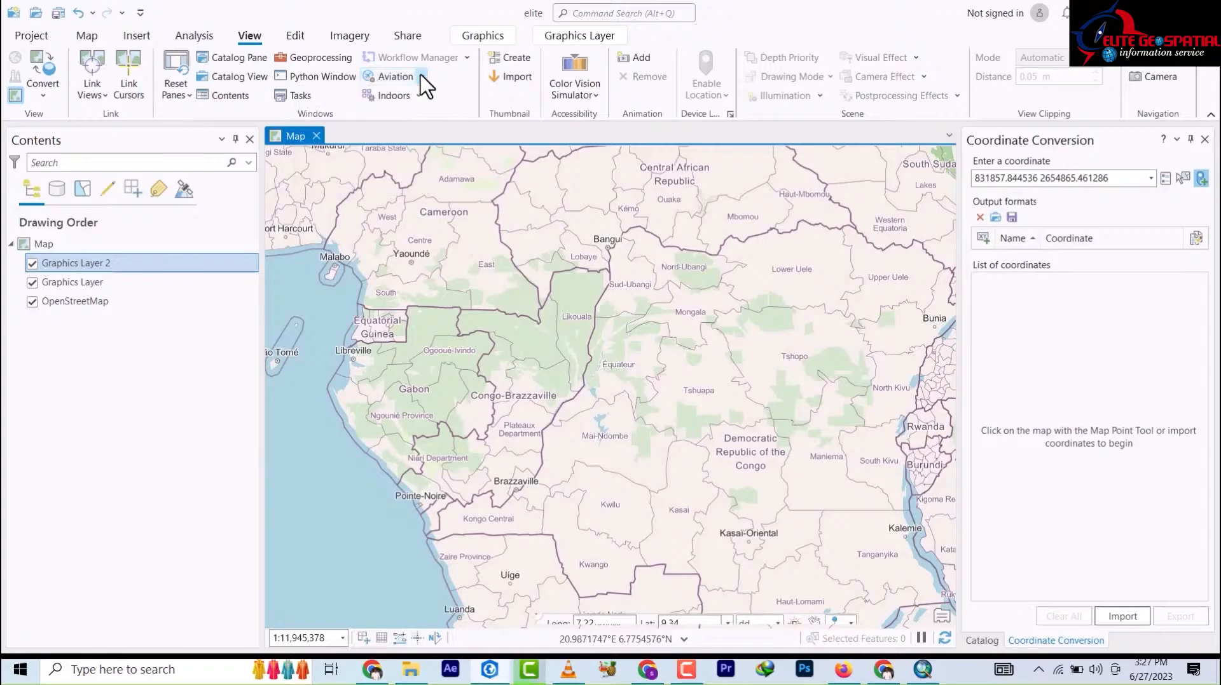
left_click(418, 92)
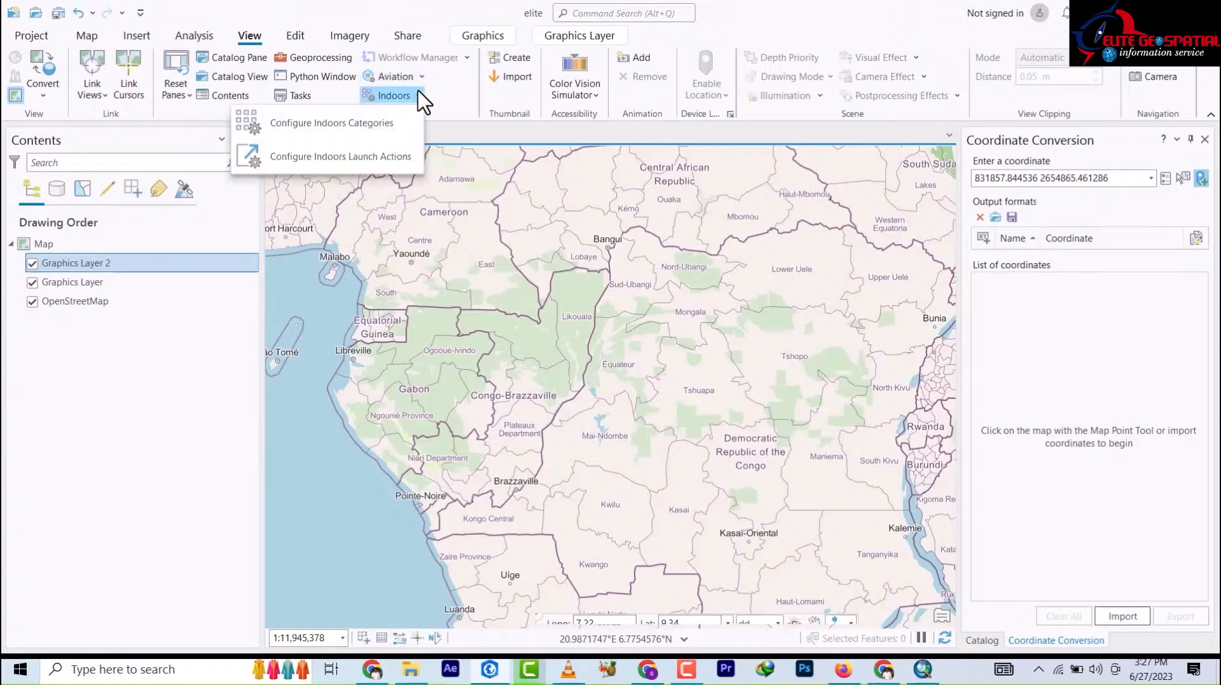
left_click(470, 95)
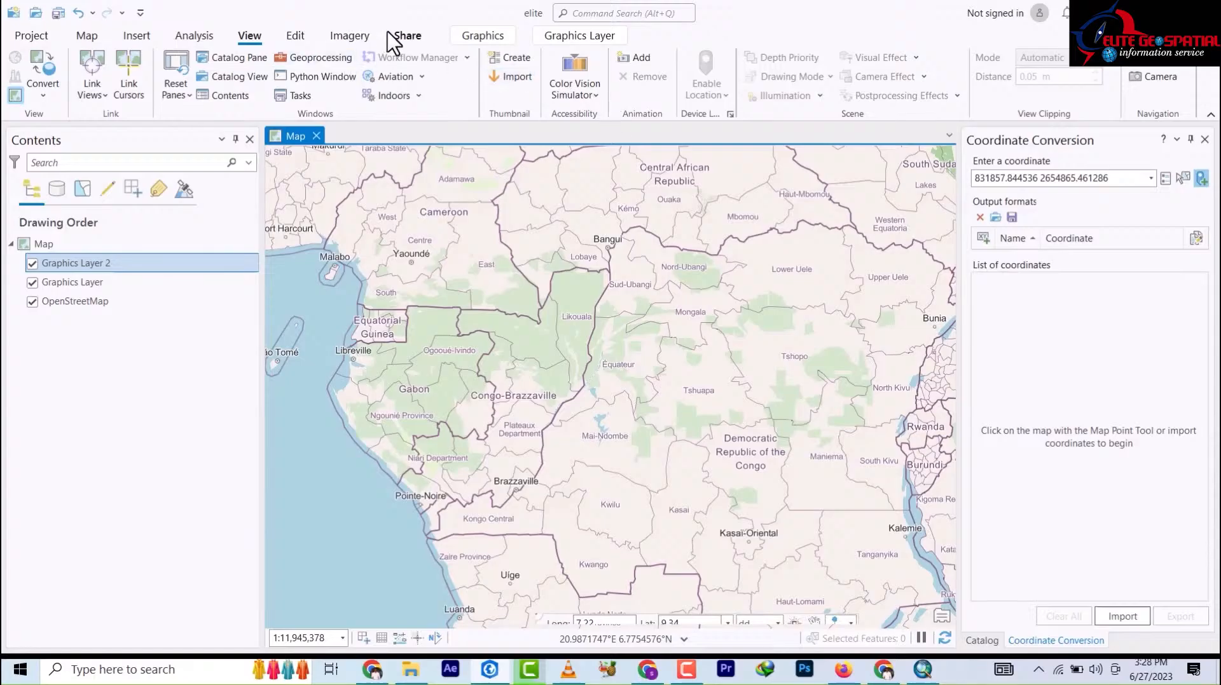
- Review the feature selection shapes among the editing tools, and turn on snapping for the map
left_click(293, 38)
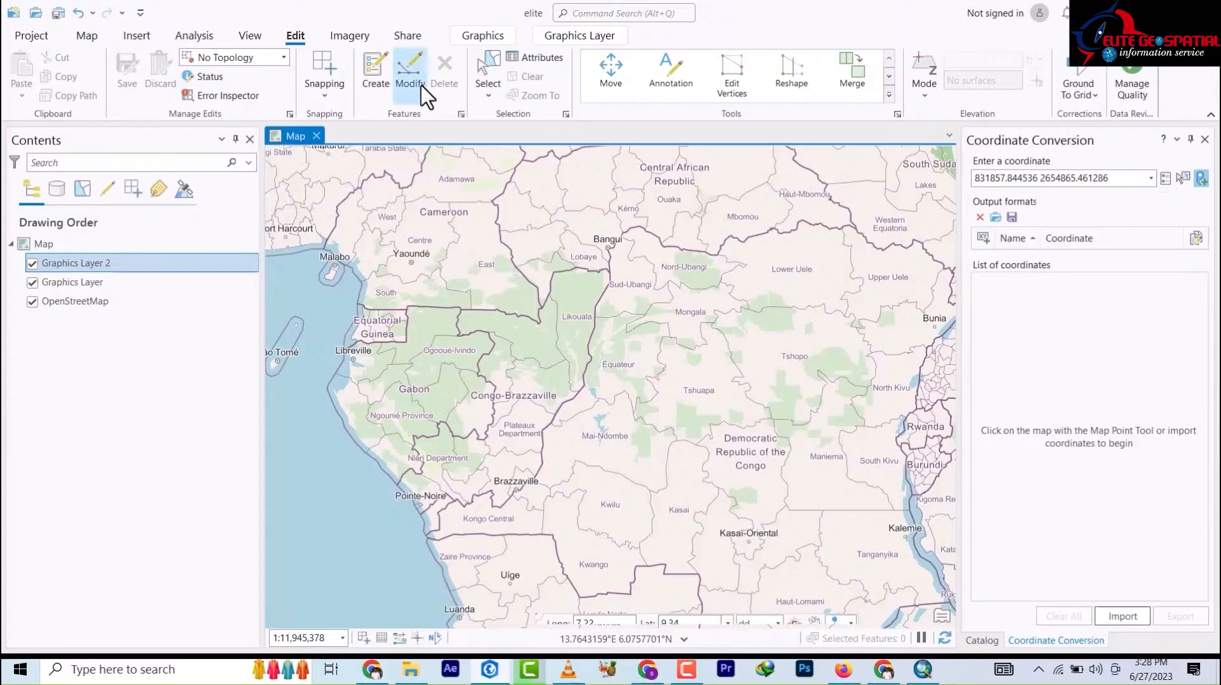
left_click(491, 101)
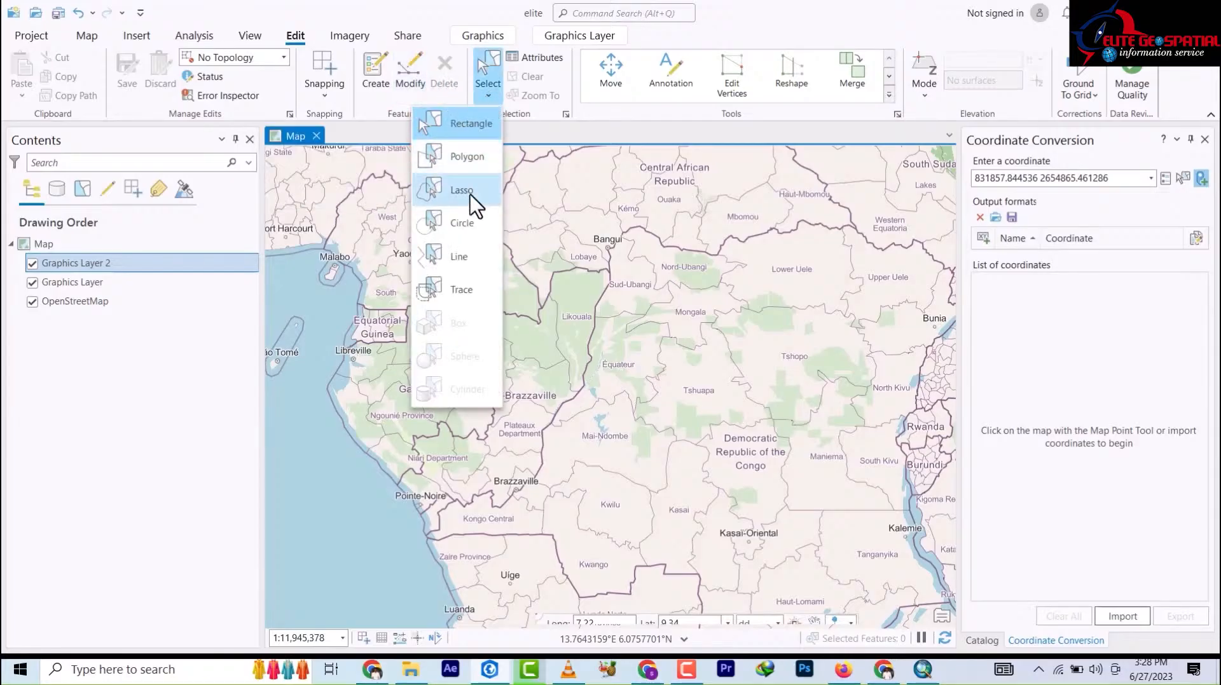
left_click(490, 127)
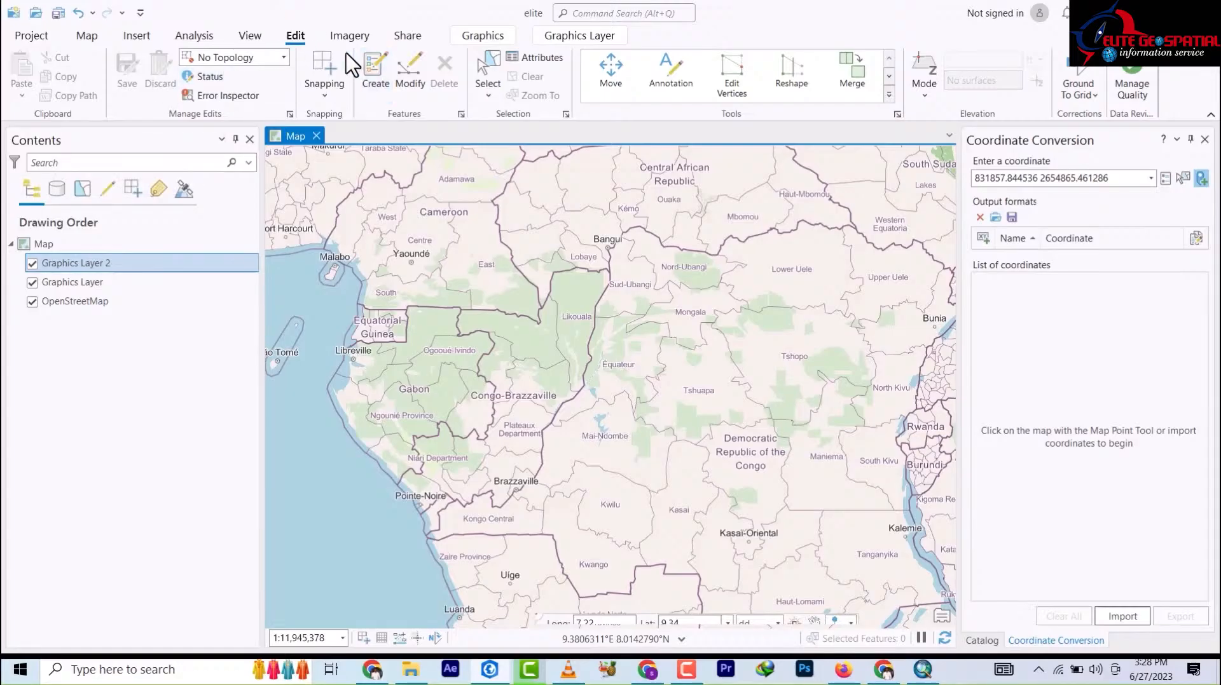
left_click(326, 98)
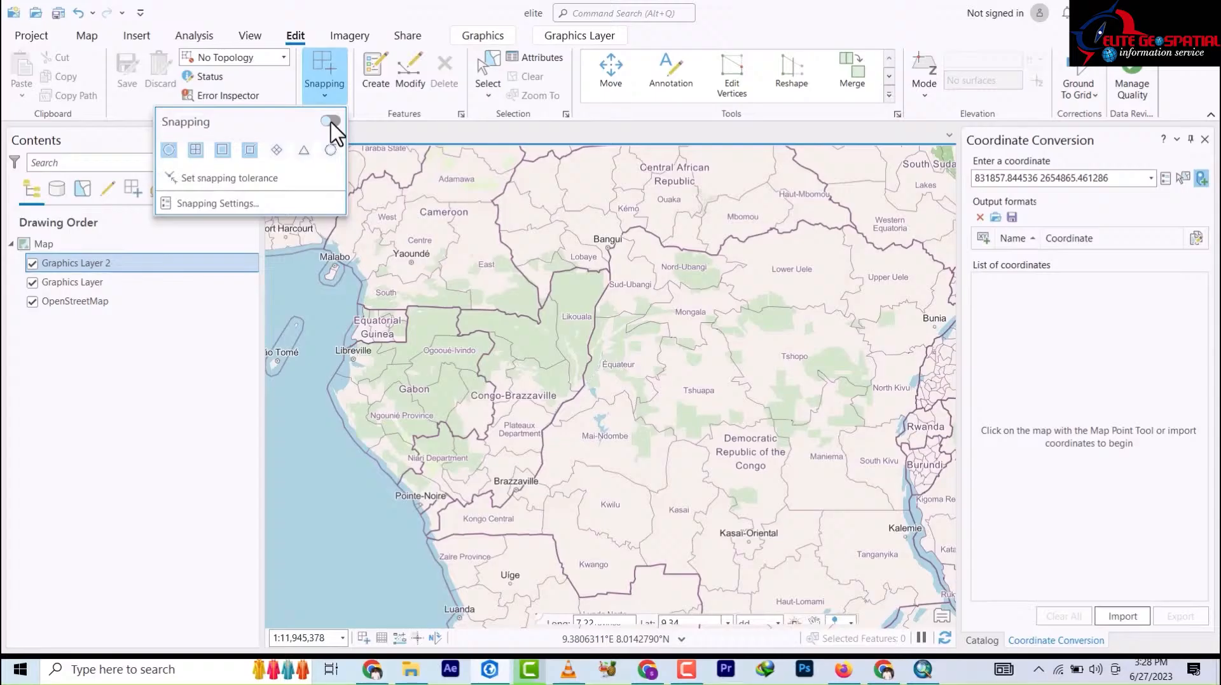
left_click(330, 121)
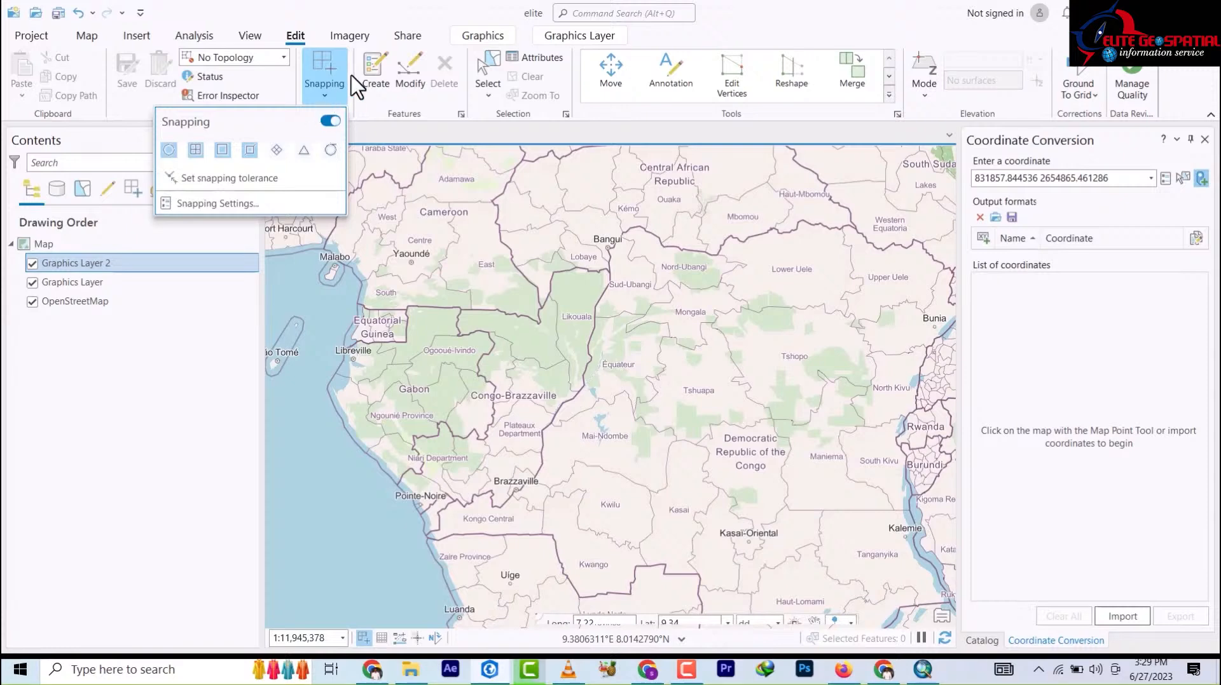
- Review the imagery tools, the sharing and output options, and the graphics tools available for the map
left_click(344, 36)
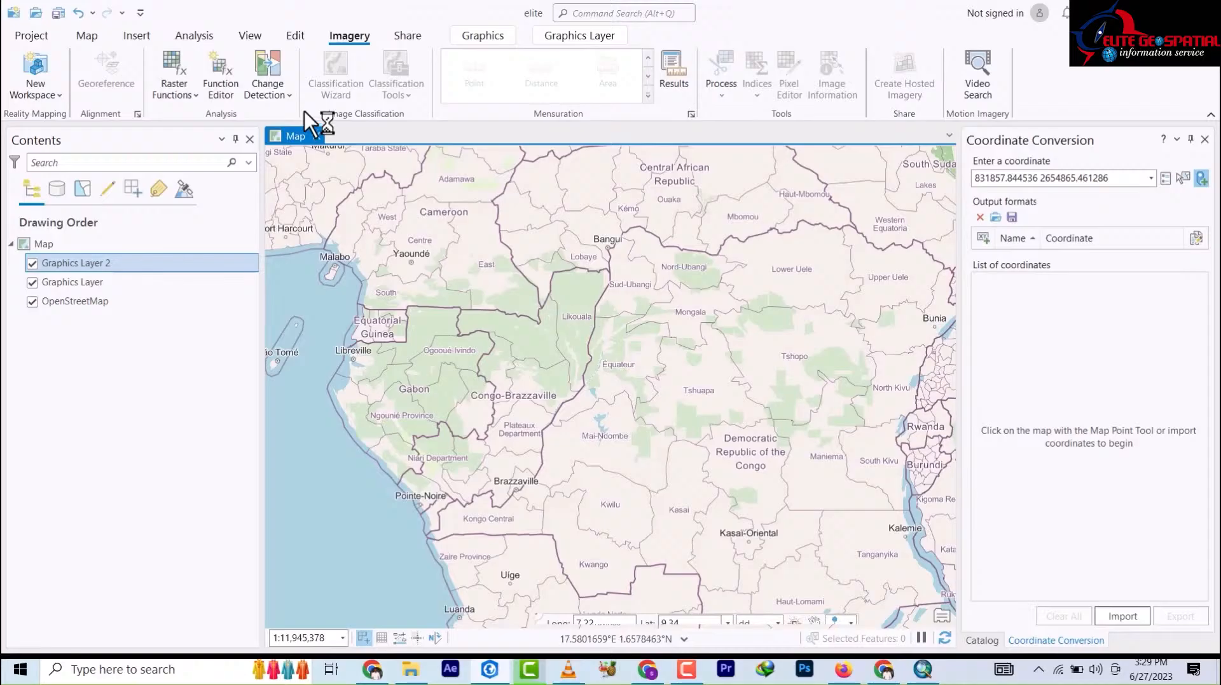
left_click(405, 41)
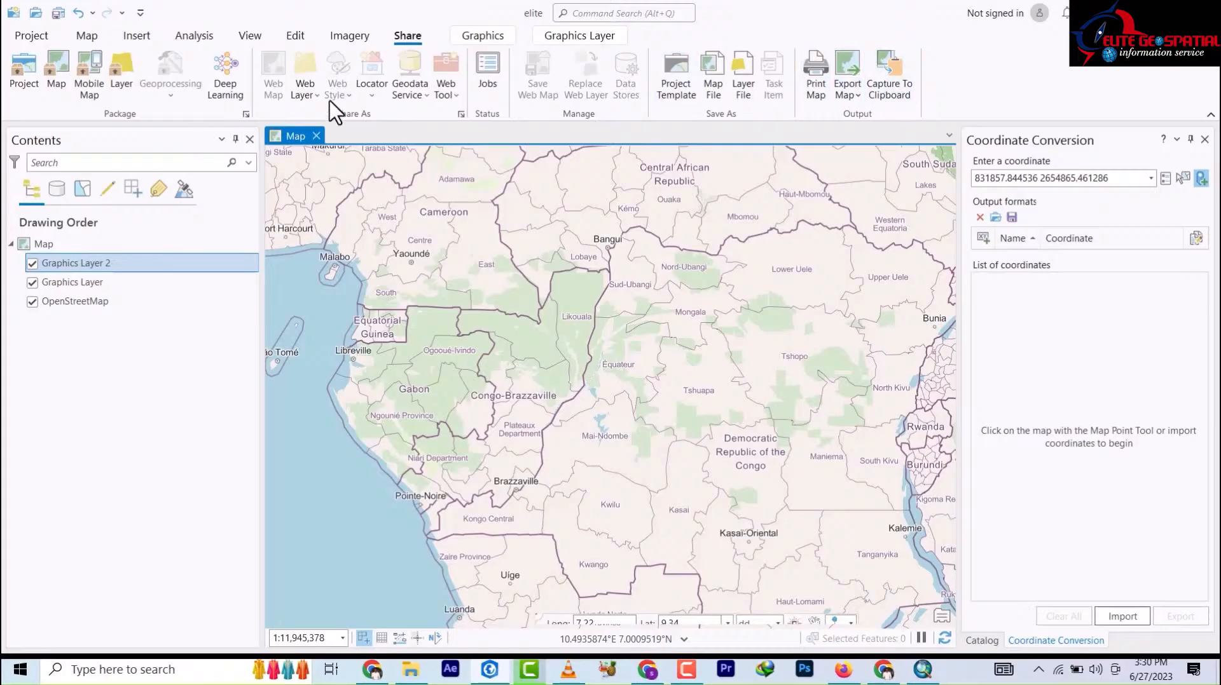
left_click(483, 39)
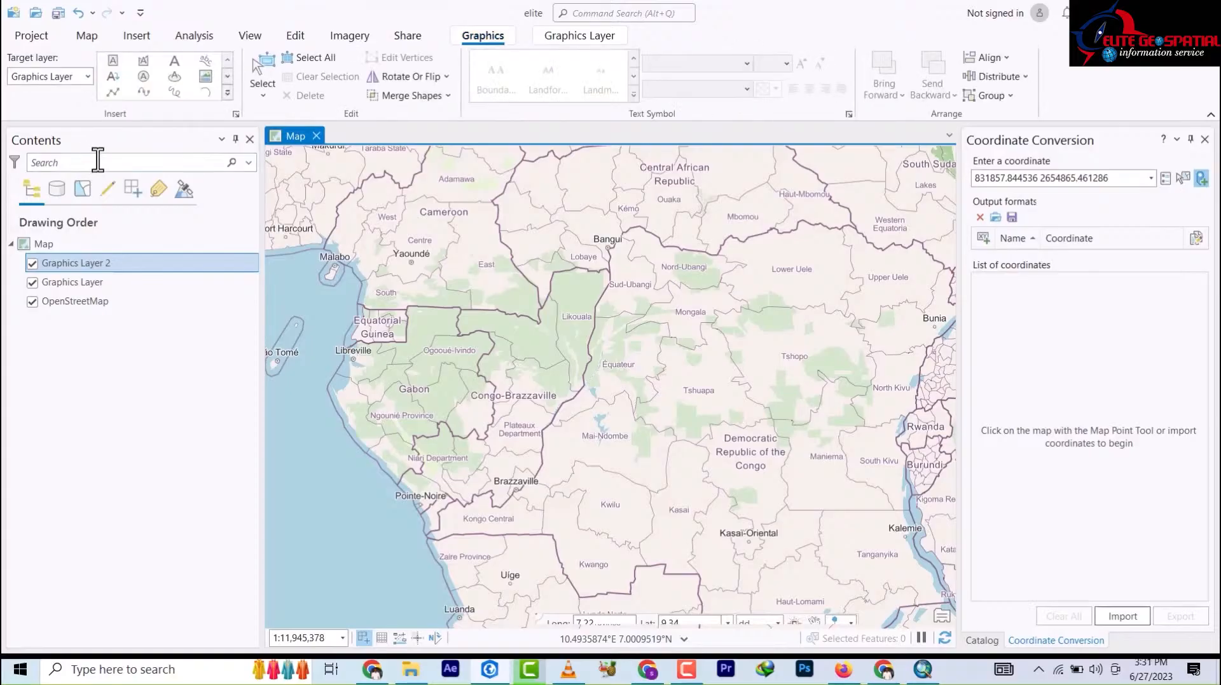